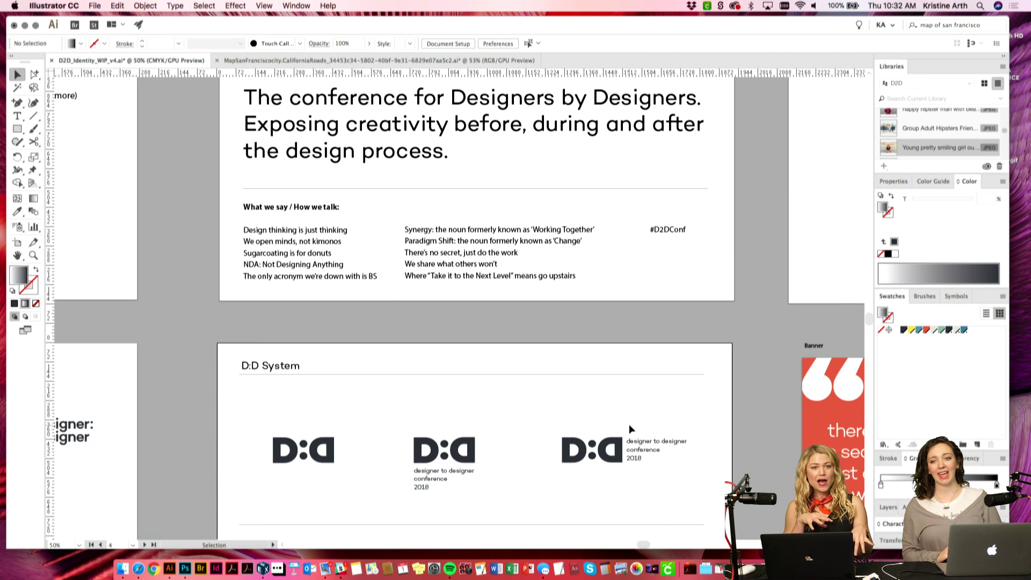
Step: Examine the alternative logo concepts and the logo explorations above the D:D Positioning artboard
{"action": "left_click_drag", "start_coordinate": [590, 400], "coordinate": [613, 262]}
{"action": "left_click_drag", "start_coordinate": [50, 300], "coordinate": [543, 235]}
{"action": "key", "text": "super+equal"}
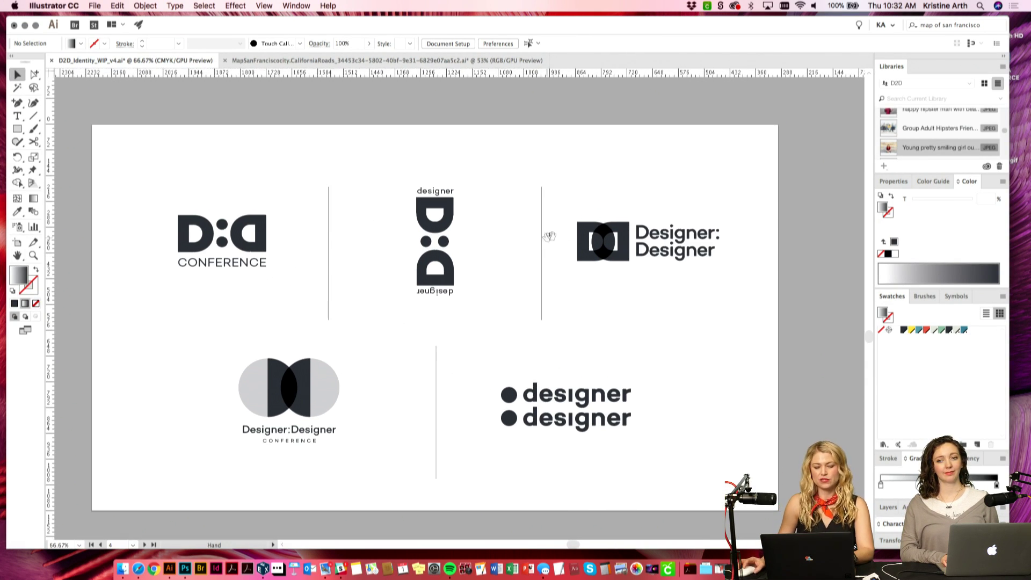
{"action": "left_click_drag", "start_coordinate": [674, 177], "coordinate": [681, 186]}
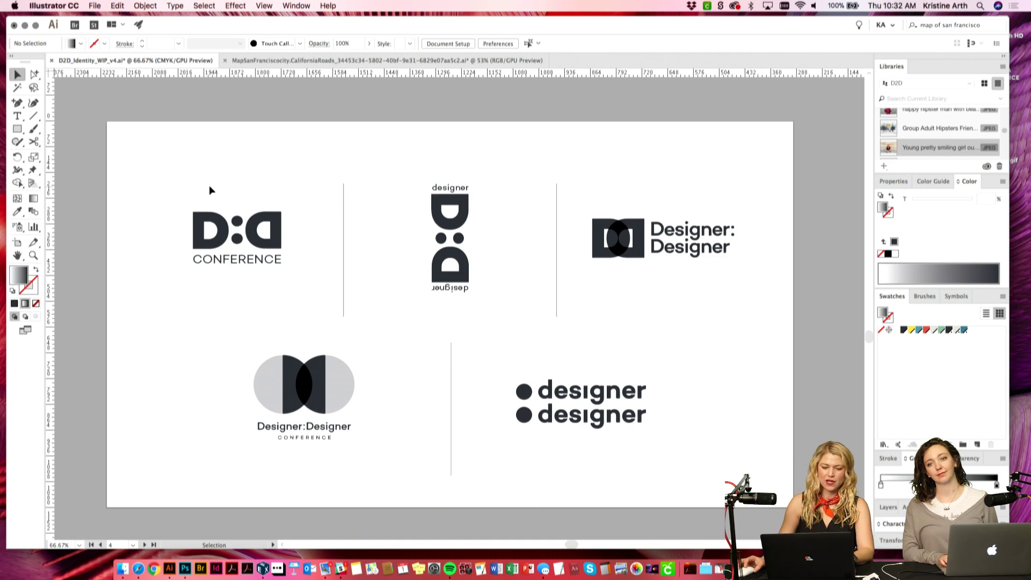
{"action": "left_click_drag", "start_coordinate": [662, 240], "coordinate": [590, 404]}
{"action": "scroll", "coordinate": [639, 255], "scroll_direction": "down", "scroll_amount": 2}
{"action": "scroll", "coordinate": [589, 404], "scroll_direction": "up", "scroll_amount": 8}
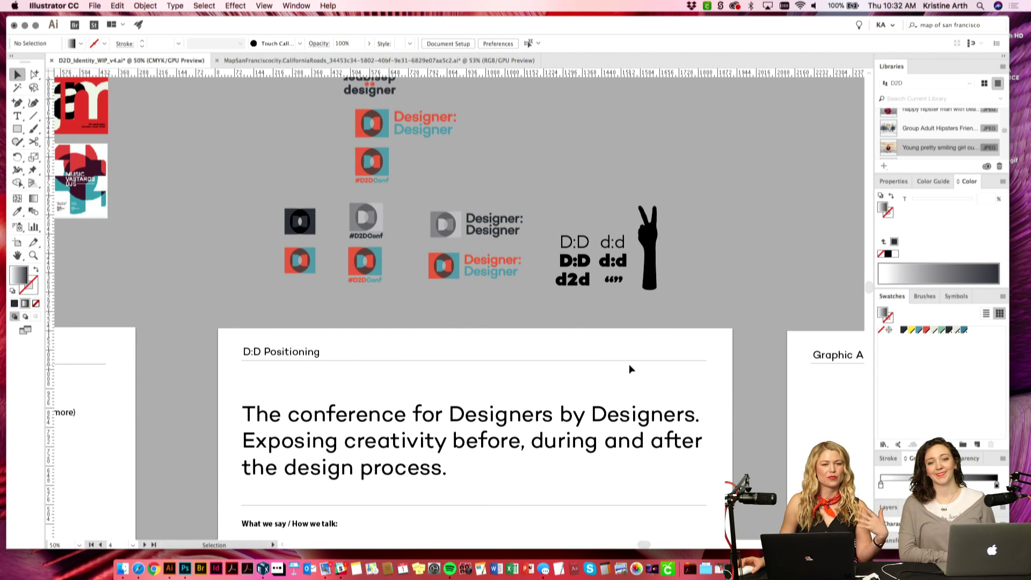
{"action": "left_click_drag", "start_coordinate": [630, 366], "coordinate": [649, 321]}
{"action": "scroll", "coordinate": [611, 224], "scroll_direction": "up", "scroll_amount": 3}
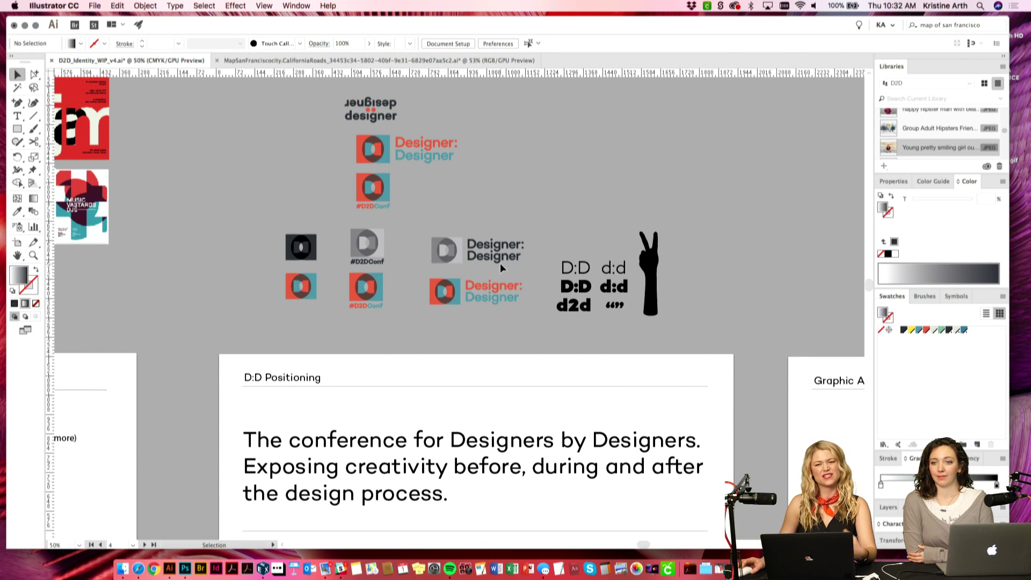
{"action": "scroll", "coordinate": [546, 353], "scroll_direction": "down", "scroll_amount": 3}
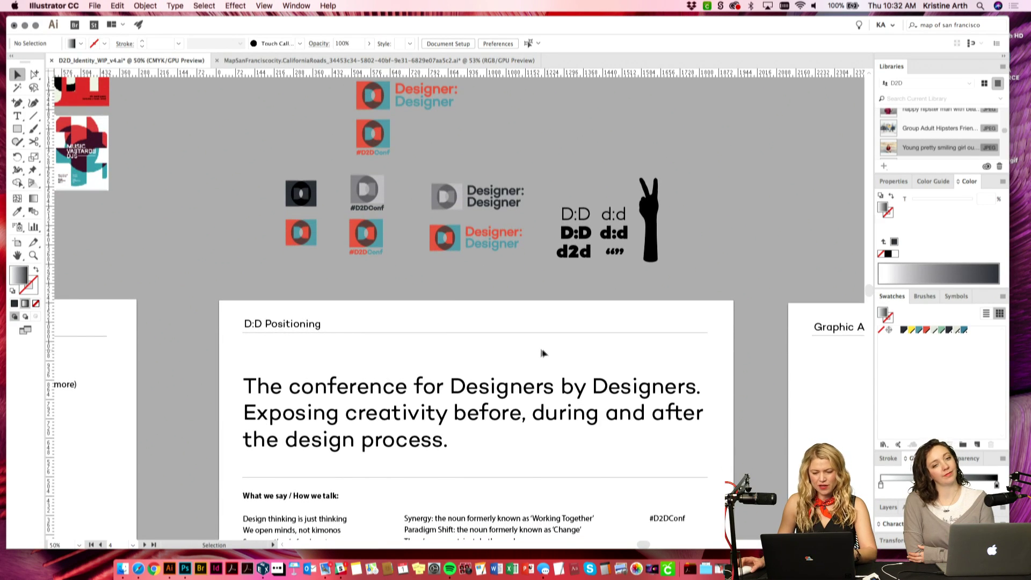
{"action": "scroll", "coordinate": [556, 416], "scroll_direction": "down", "scroll_amount": 10}
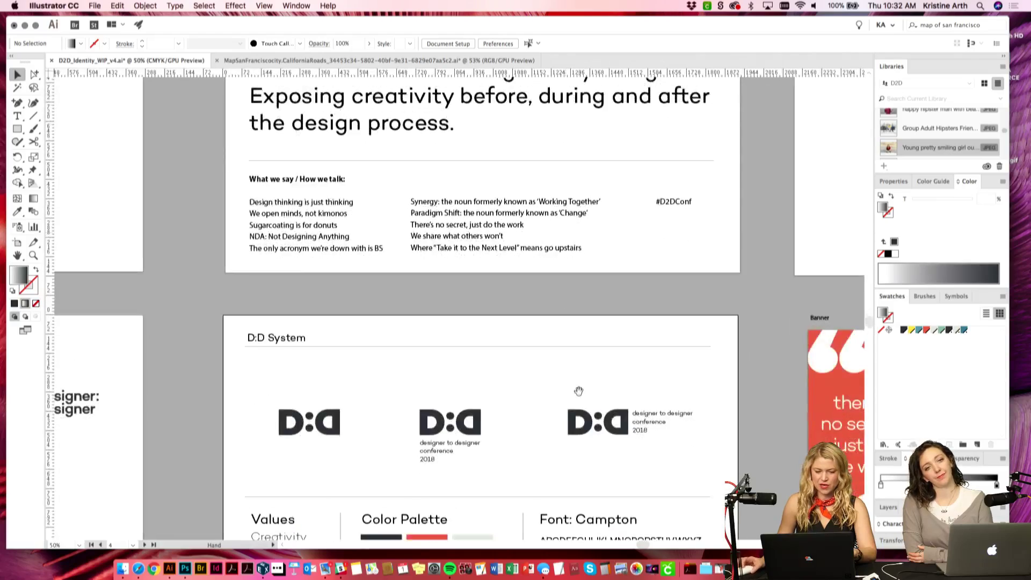
Step: Examine the D:D System artboard with its logo lockups, values, color palette and Campton font sample
{"action": "left_click_drag", "start_coordinate": [578, 396], "coordinate": [579, 334]}
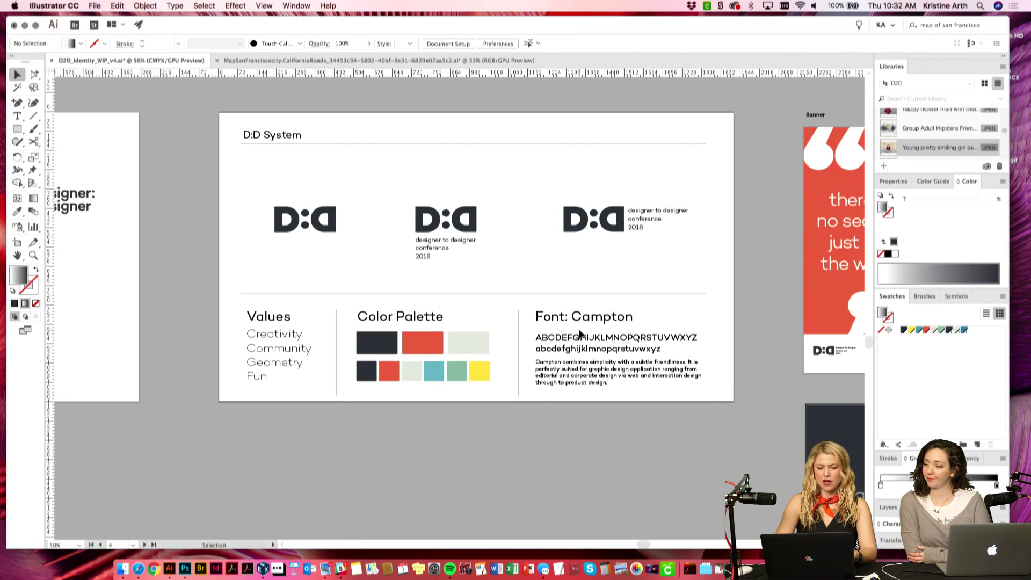
{"action": "left_click_drag", "start_coordinate": [584, 191], "coordinate": [571, 240]}
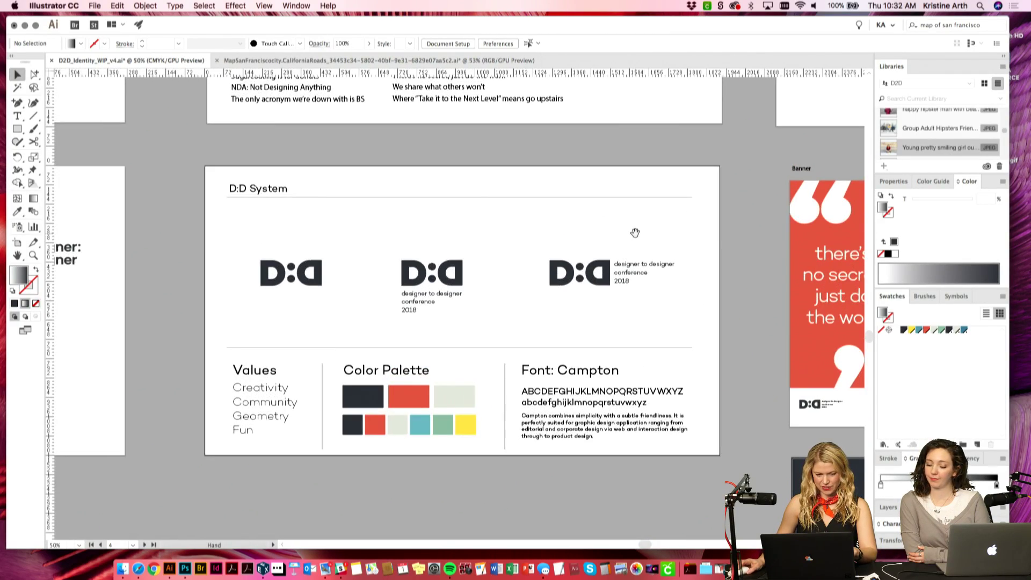
{"action": "scroll", "coordinate": [632, 241], "scroll_direction": "right", "scroll_amount": 1}
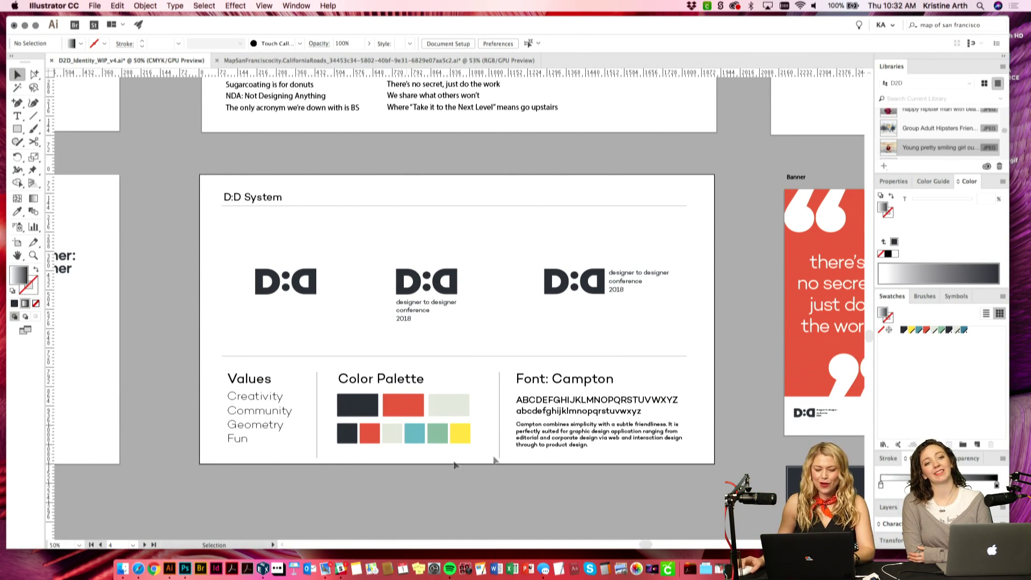
{"action": "key", "text": "space"}
{"action": "left_click_drag", "start_coordinate": [687, 373], "coordinate": [592, 384]}
{"action": "key", "text": "space"}
{"action": "left_click_drag", "start_coordinate": [603, 420], "coordinate": [630, 418]}
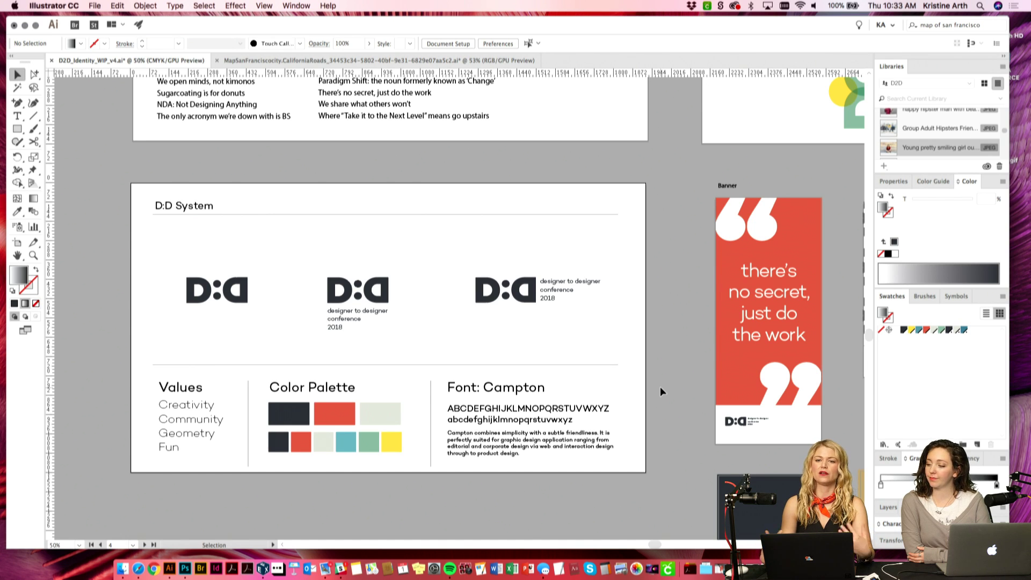
{"action": "key", "text": "space"}
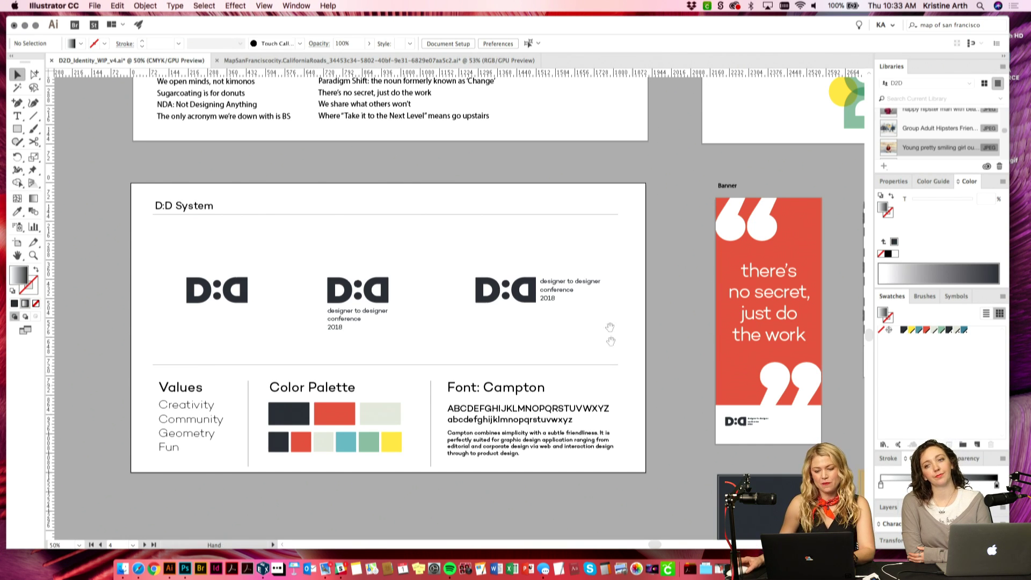
{"action": "left_click_drag", "start_coordinate": [622, 369], "coordinate": [646, 350]}
{"action": "key", "text": "super+equal"}
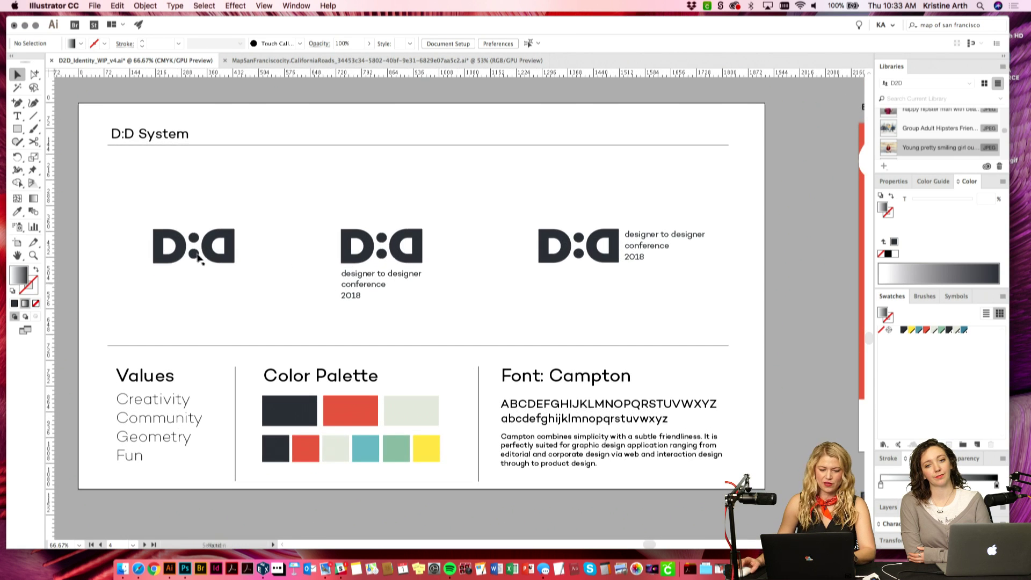
{"action": "left_click_drag", "start_coordinate": [560, 274], "coordinate": [584, 287]}
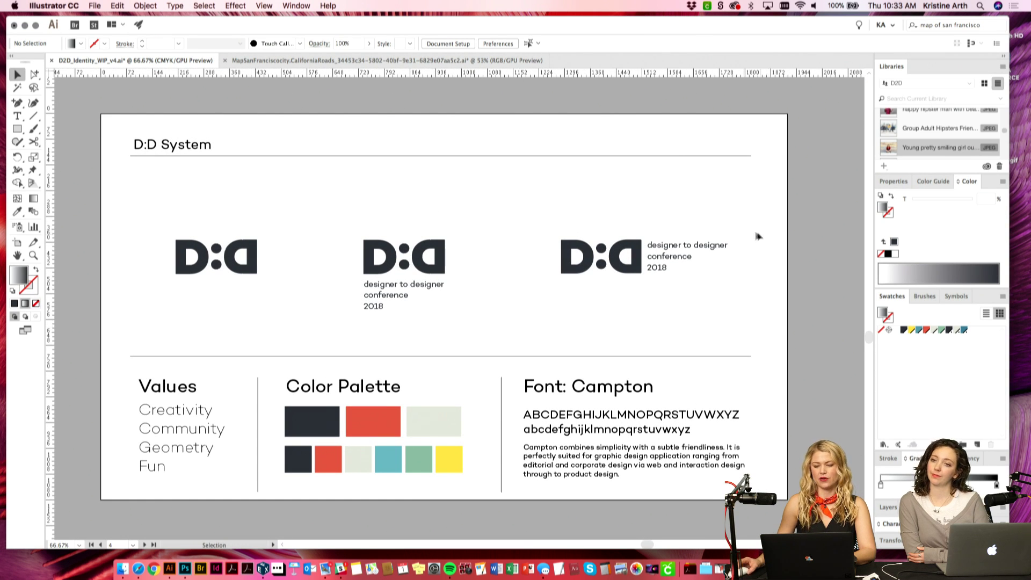
Step: Examine the red quote banner and the patterned book cover and spine designs up close
{"action": "key", "text": "super+minus"}
{"action": "left_click_drag", "start_coordinate": [737, 210], "coordinate": [466, 375]}
{"action": "left_click_drag", "start_coordinate": [674, 432], "coordinate": [532, 265]}
{"action": "left_click_drag", "start_coordinate": [654, 493], "coordinate": [634, 366]}
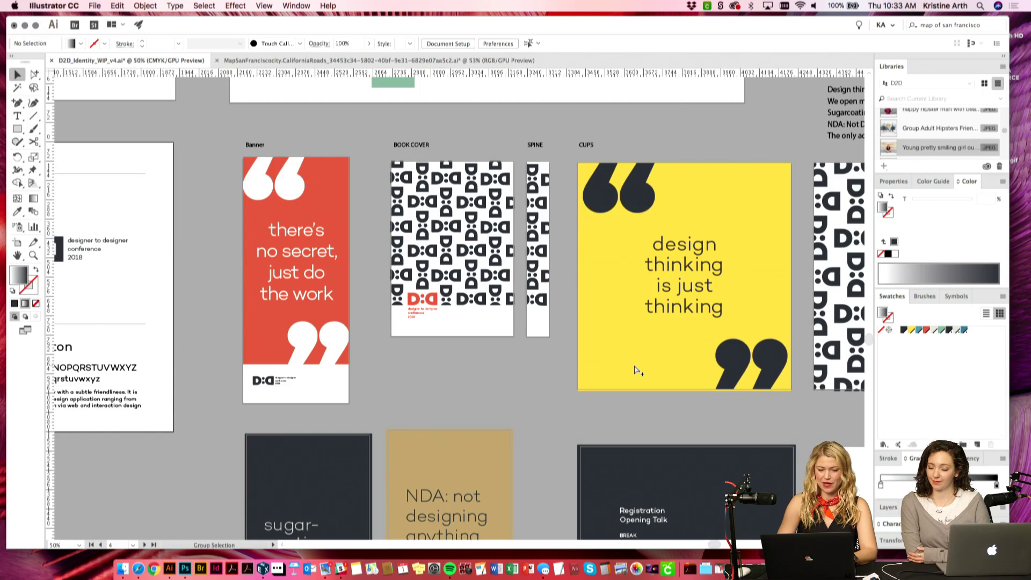
{"action": "key", "text": "super+plus"}
{"action": "left_click_drag", "start_coordinate": [613, 419], "coordinate": [587, 425]}
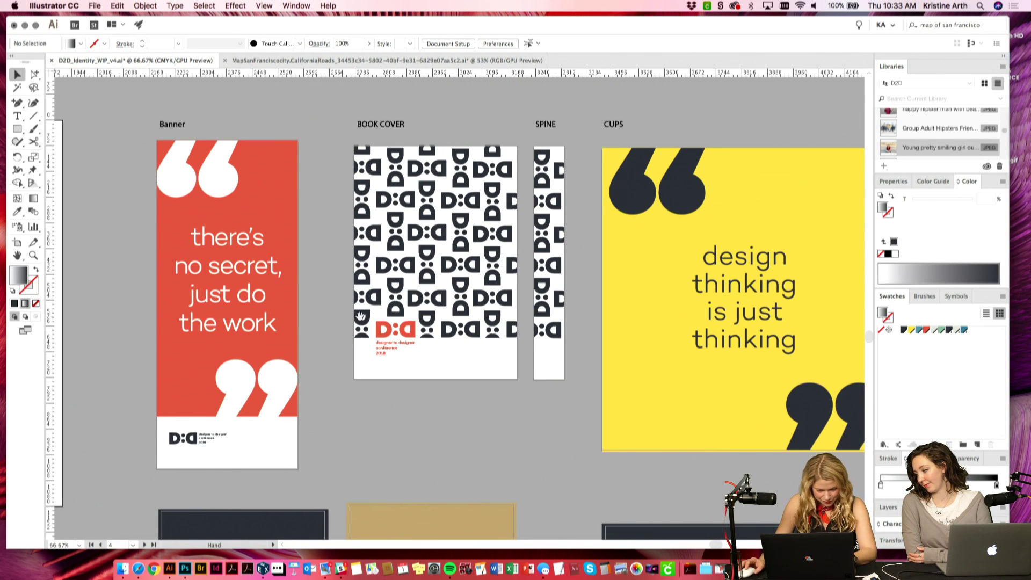
{"action": "scroll", "coordinate": [523, 336], "scroll_direction": "left", "scroll_amount": 3}
{"action": "key", "text": "super+plus"}
{"action": "left_click_drag", "start_coordinate": [348, 269], "coordinate": [487, 262]}
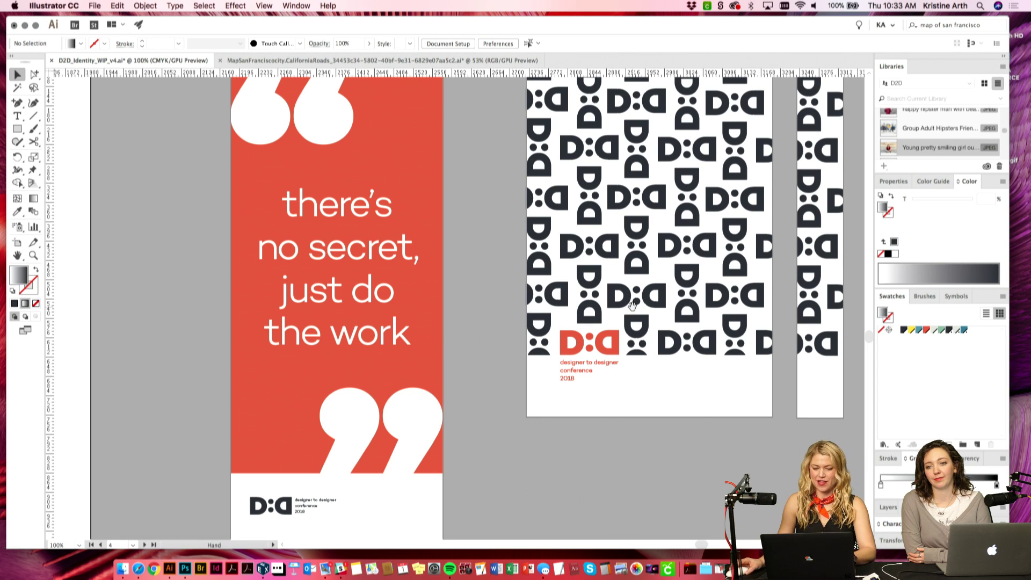
{"action": "scroll", "coordinate": [510, 320], "scroll_direction": "right", "scroll_amount": 5}
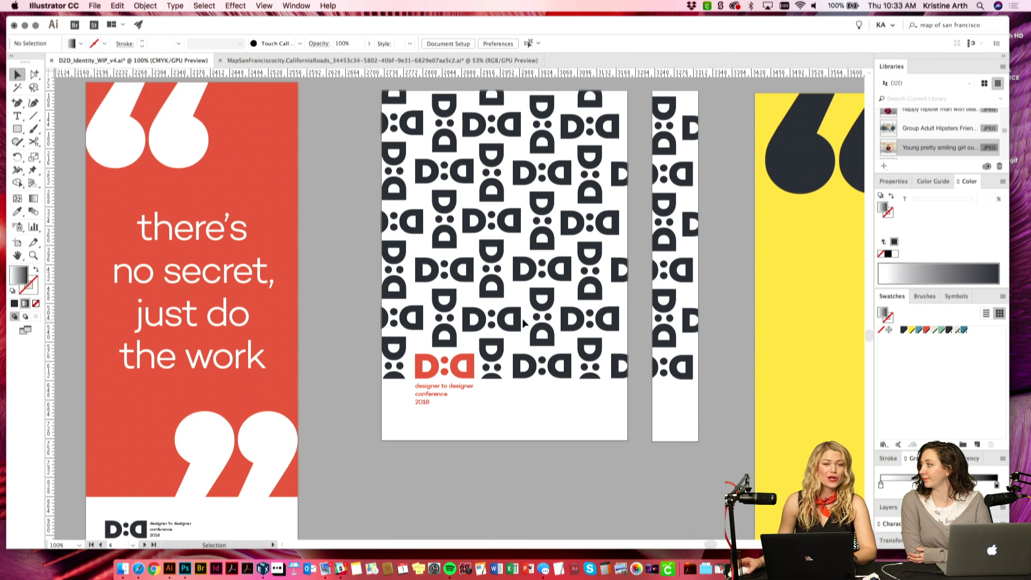
{"action": "scroll", "coordinate": [553, 293], "scroll_direction": "right", "scroll_amount": 2}
{"action": "scroll", "coordinate": [553, 294], "scroll_direction": "right", "scroll_amount": 5}
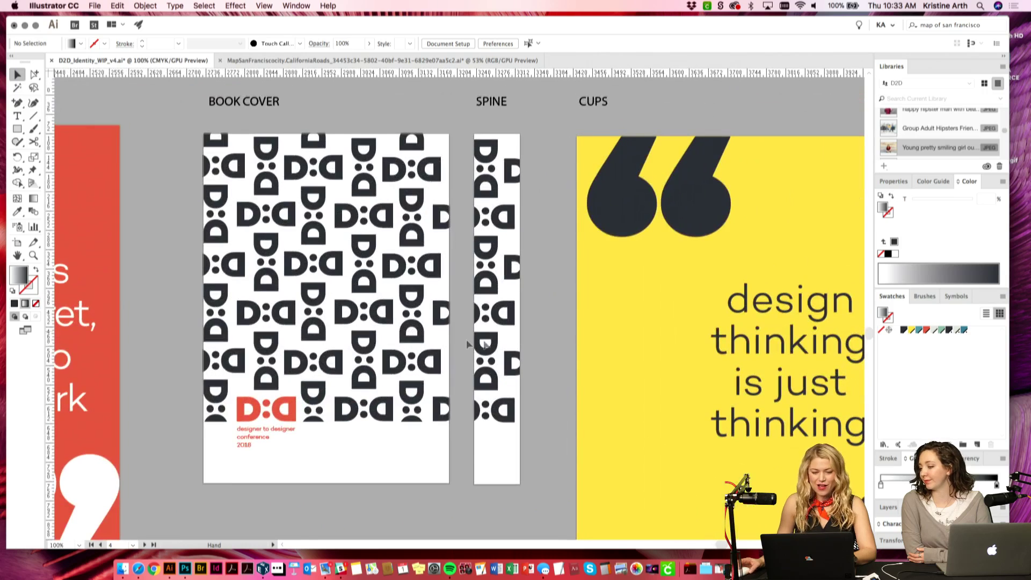
{"action": "scroll", "coordinate": [549, 364], "scroll_direction": "right", "scroll_amount": 2}
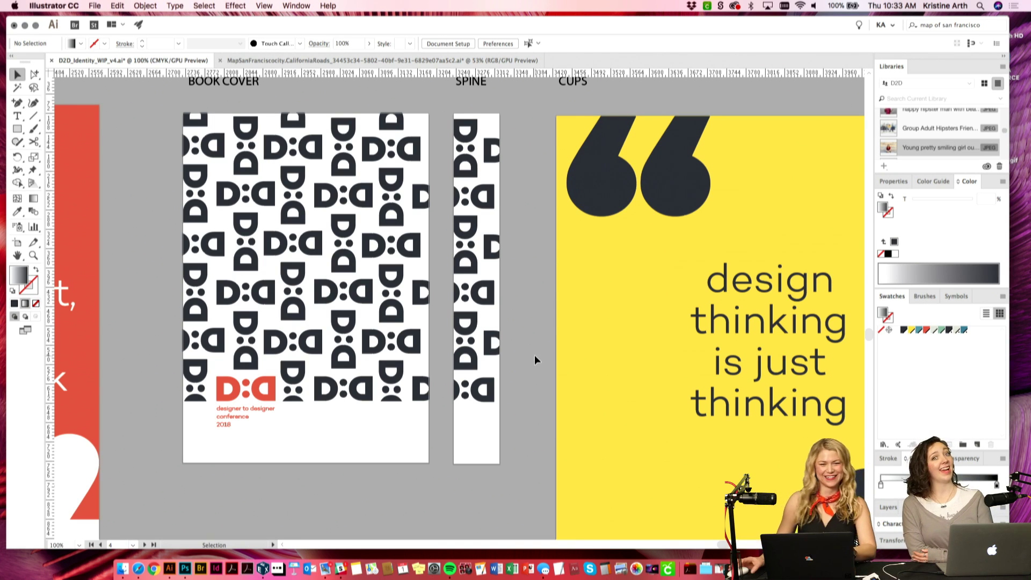
Step: Inspect the cup designs: the yellow quote, the repeating D:D logo pattern and the teal logo version
{"action": "scroll", "coordinate": [534, 356], "scroll_direction": "right", "scroll_amount": 5}
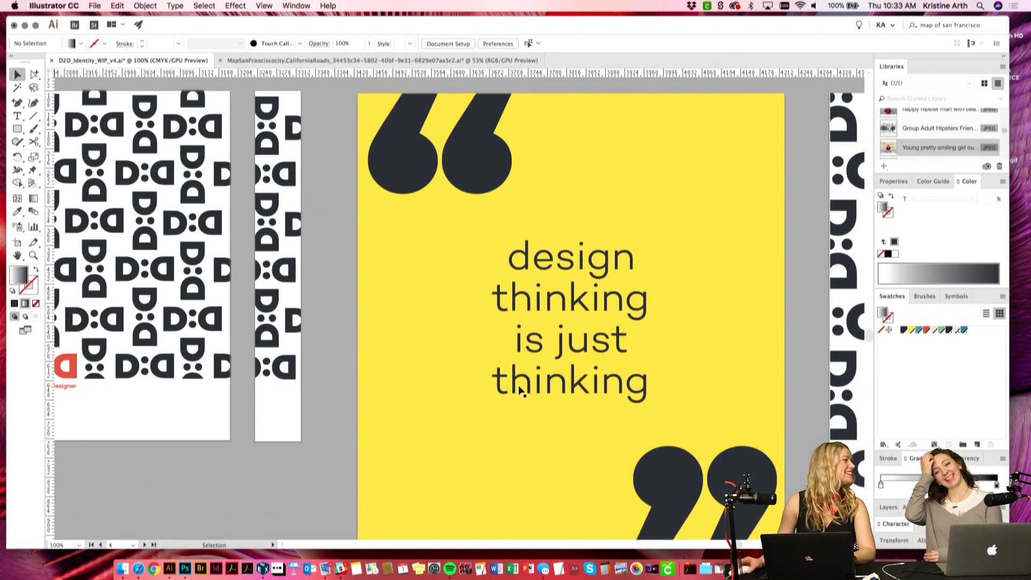
{"action": "scroll", "coordinate": [666, 366], "scroll_direction": "right", "scroll_amount": 4}
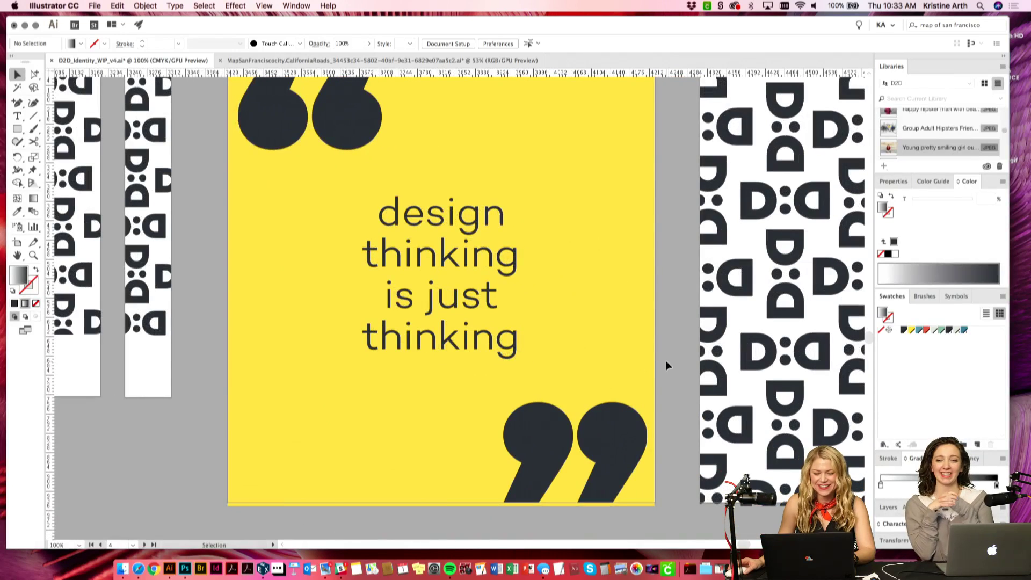
{"action": "scroll", "coordinate": [658, 370], "scroll_direction": "up", "scroll_amount": 2}
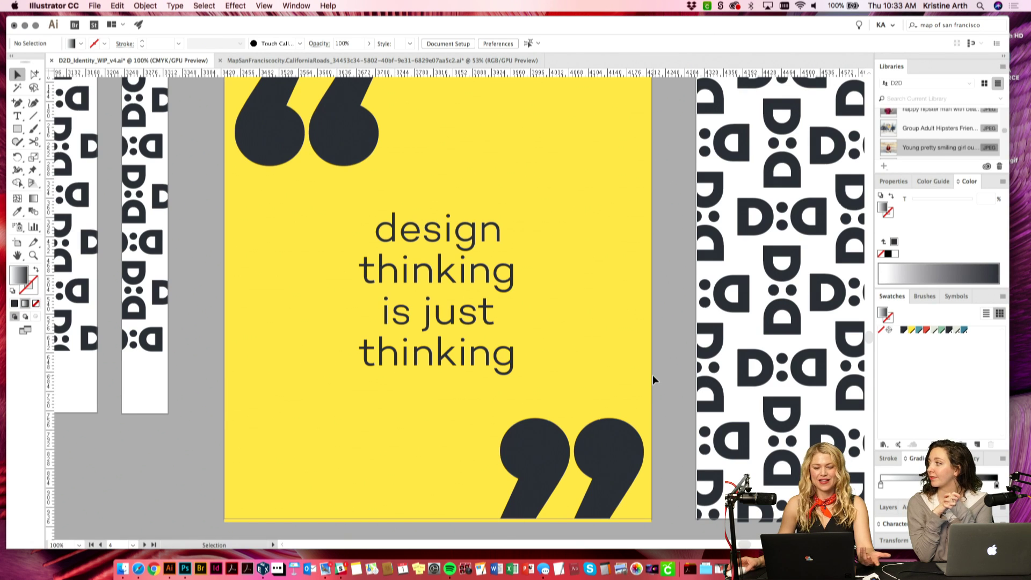
{"action": "scroll", "coordinate": [659, 372], "scroll_direction": "up", "scroll_amount": 2}
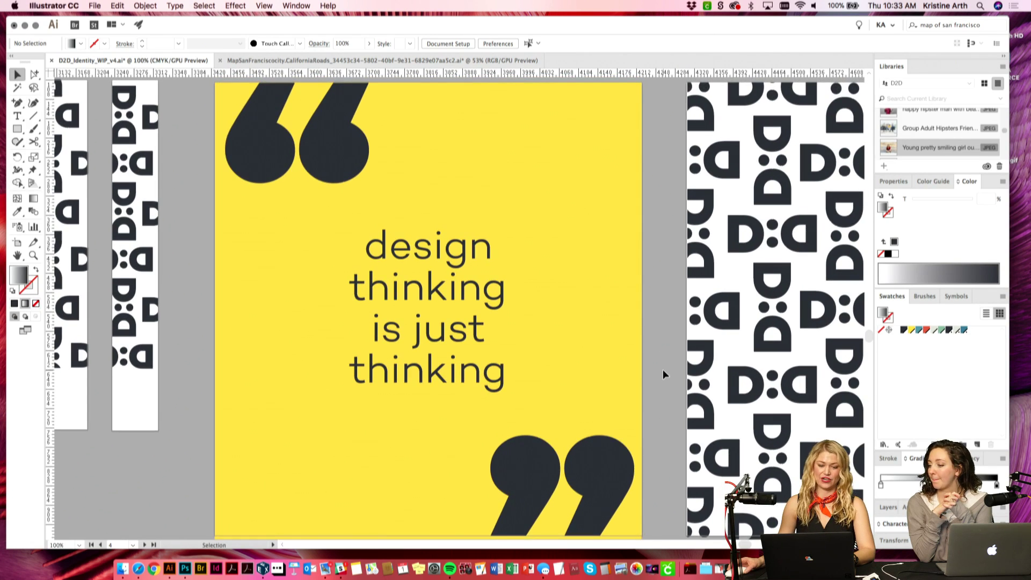
{"action": "scroll", "coordinate": [662, 369], "scroll_direction": "down", "scroll_amount": 1}
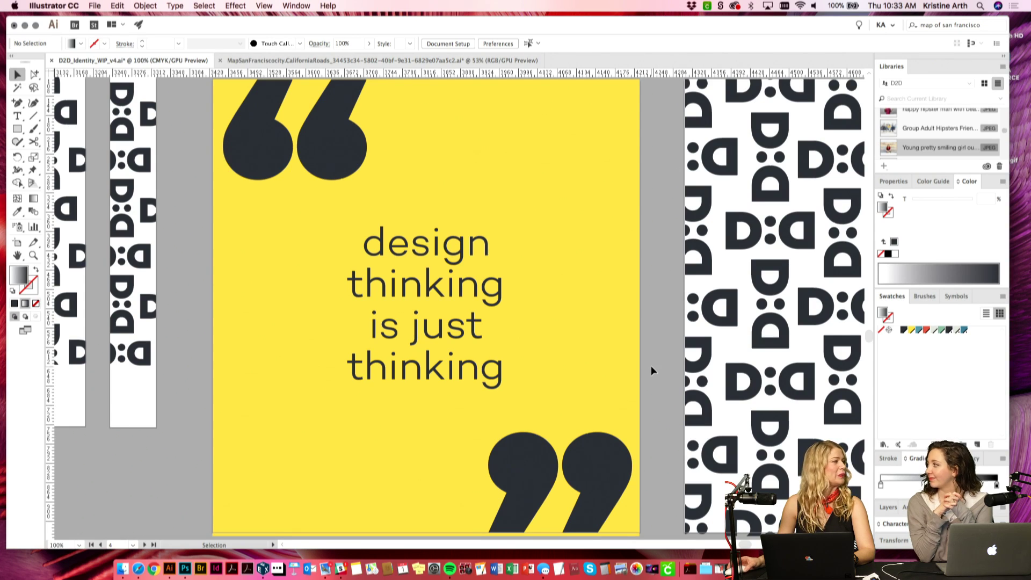
{"action": "scroll", "coordinate": [669, 359], "scroll_direction": "right", "scroll_amount": 5}
{"action": "left_click_drag", "start_coordinate": [678, 346], "coordinate": [475, 351]}
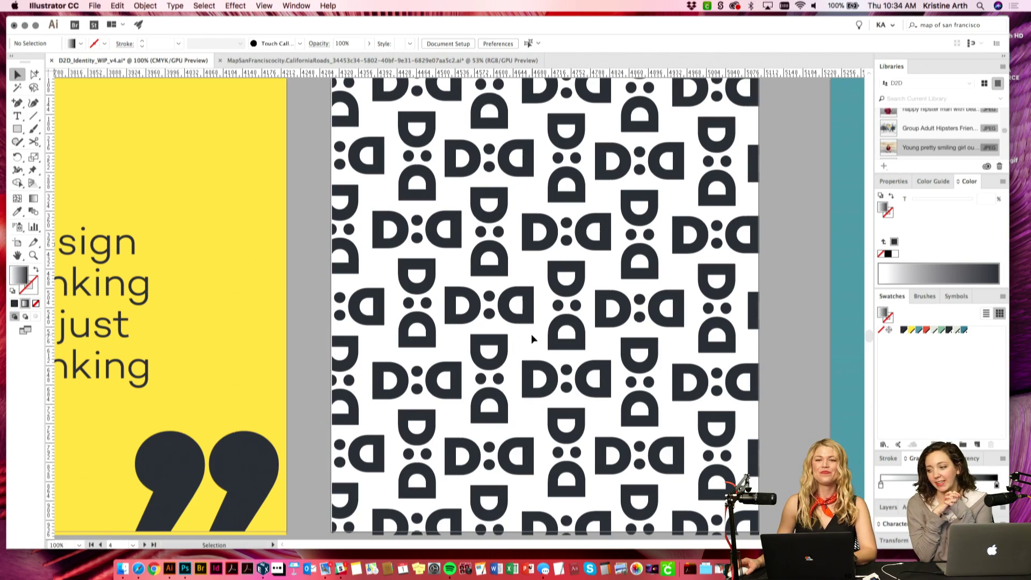
{"action": "key", "text": "space"}
{"action": "left_click_drag", "start_coordinate": [524, 333], "coordinate": [613, 343]}
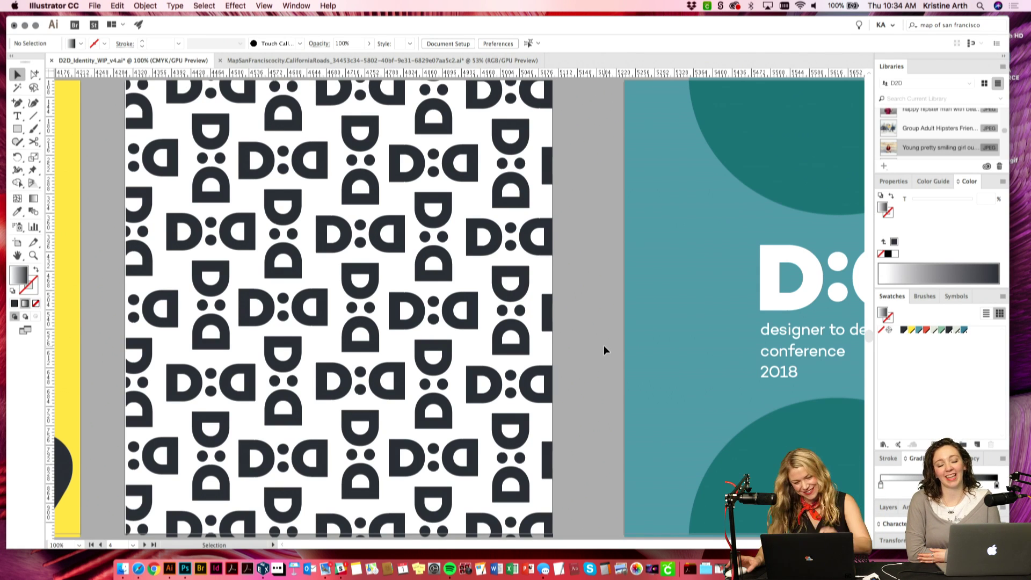
{"action": "scroll", "coordinate": [603, 349], "scroll_direction": "down", "scroll_amount": 3}
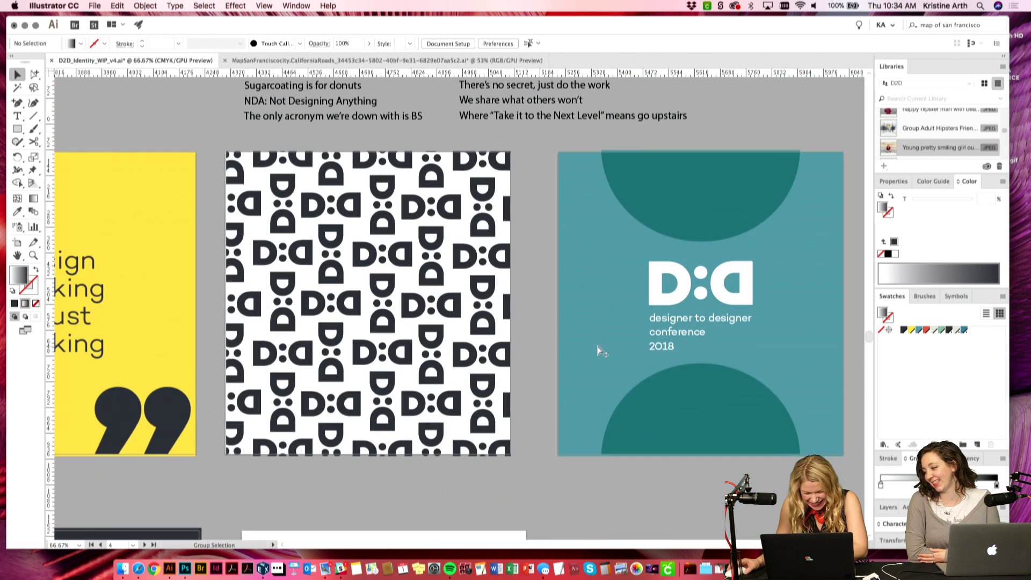
{"action": "scroll", "coordinate": [617, 365], "scroll_direction": "right", "scroll_amount": 3}
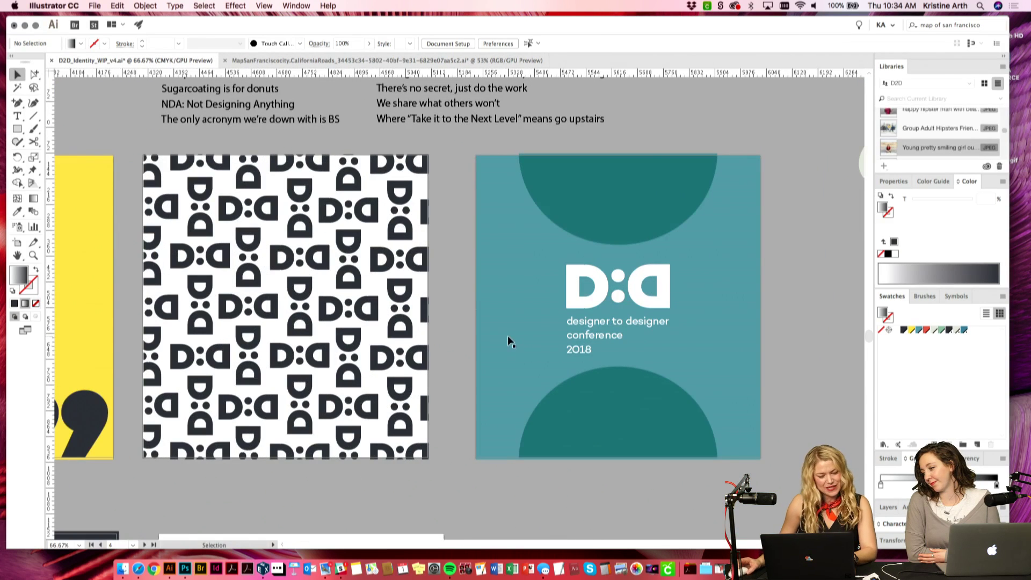
{"action": "scroll", "coordinate": [405, 362], "scroll_direction": "left", "scroll_amount": 2}
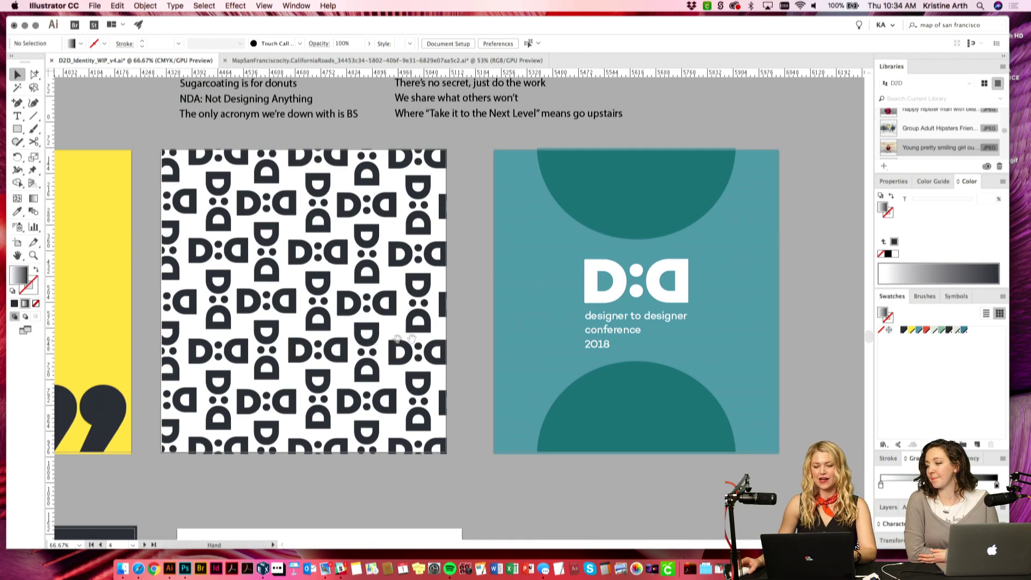
{"action": "scroll", "coordinate": [483, 333], "scroll_direction": "right", "scroll_amount": 5}
{"action": "scroll", "coordinate": [507, 439], "scroll_direction": "left", "scroll_amount": 6}
Step: View the dark "sugar-coating is for donuts" and tan "NDA: not designing anything" designs at 100% zoom
{"action": "scroll", "coordinate": [508, 439], "scroll_direction": "down", "scroll_amount": 4}
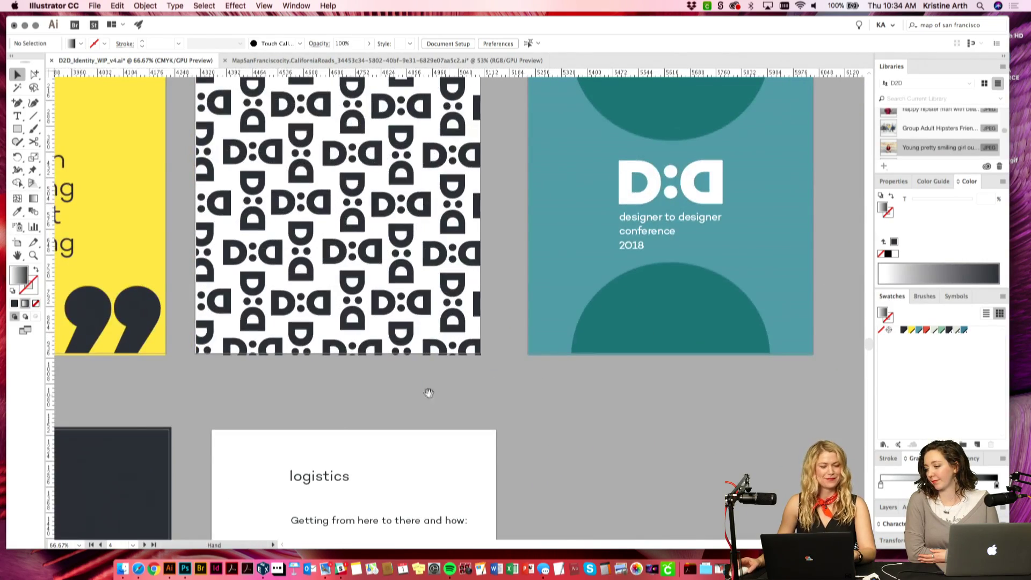
{"action": "scroll", "coordinate": [416, 376], "scroll_direction": "down", "scroll_amount": 8}
{"action": "scroll", "coordinate": [417, 376], "scroll_direction": "left", "scroll_amount": 15}
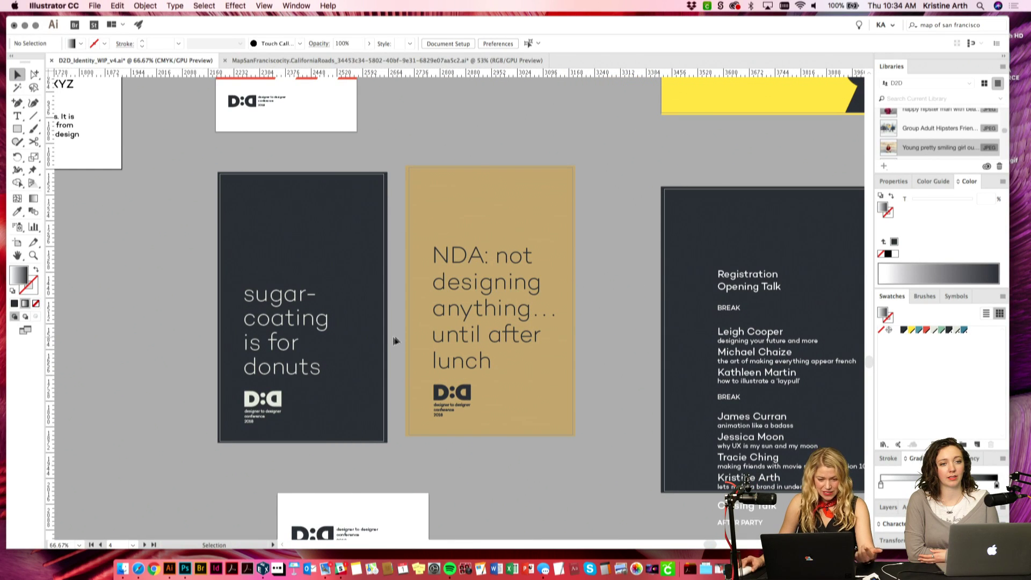
{"action": "key", "text": "super+1"}
{"action": "scroll", "coordinate": [580, 369], "scroll_direction": "left", "scroll_amount": 2}
{"action": "scroll", "coordinate": [581, 369], "scroll_direction": "down", "scroll_amount": 1}
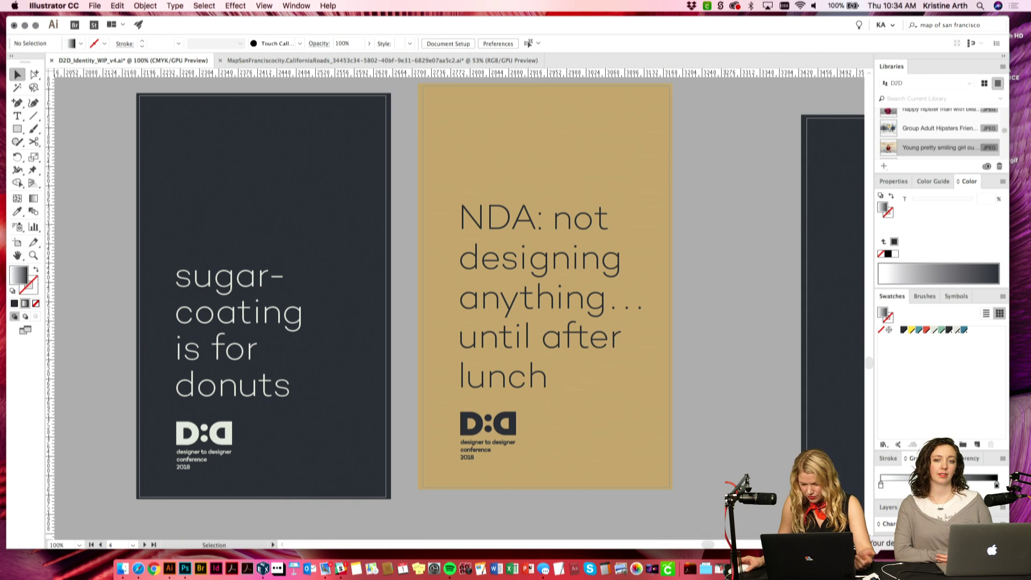
Step: Switch to Photoshop and restore the minimized mockup windows, including Tshirt.psd and Cards.psd
{"action": "key", "text": "super+Tab"}
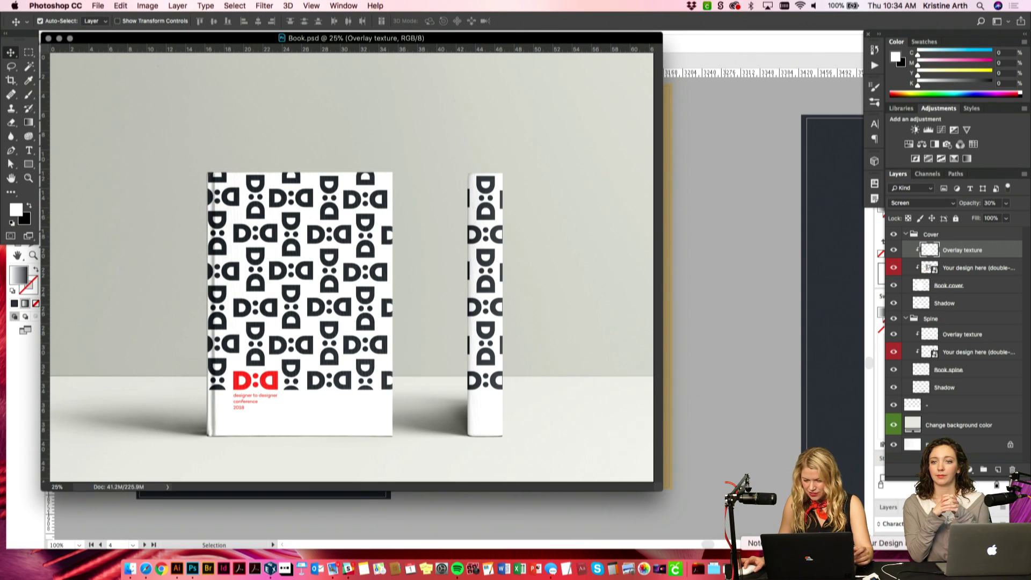
{"action": "left_click", "coordinate": [733, 568]}
{"action": "left_click", "coordinate": [736, 568]}
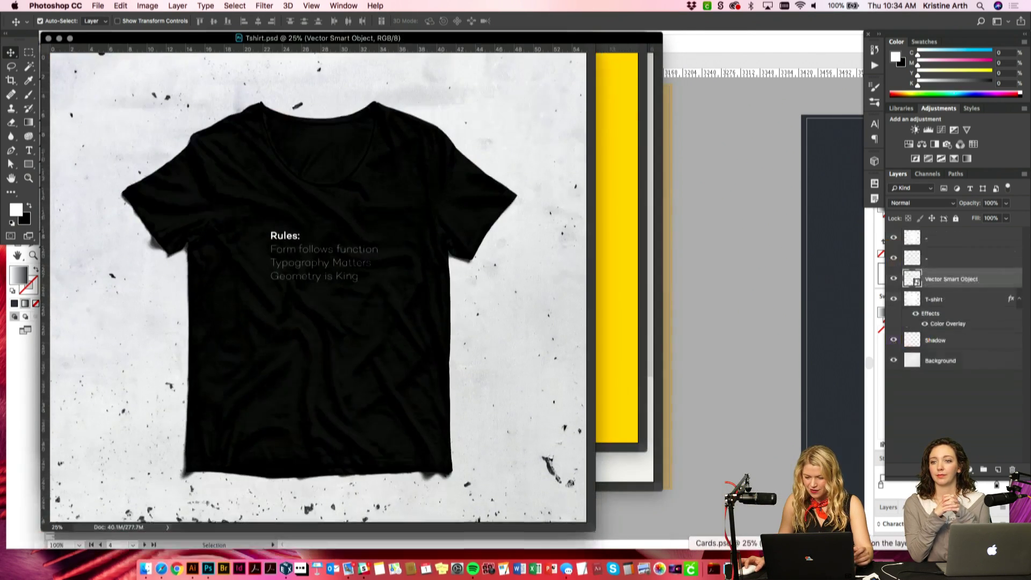
{"action": "left_click", "coordinate": [735, 568]}
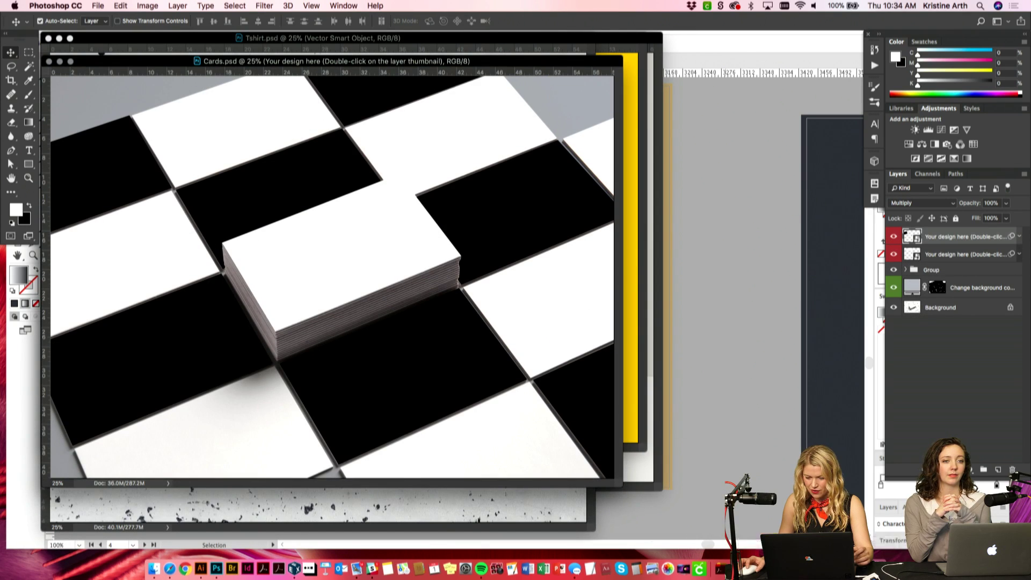
Step: Restore the minimized Tote.psd and LunchSack.psd mockup windows
{"action": "left_click", "coordinate": [735, 568]}
{"action": "left_click", "coordinate": [736, 568]}
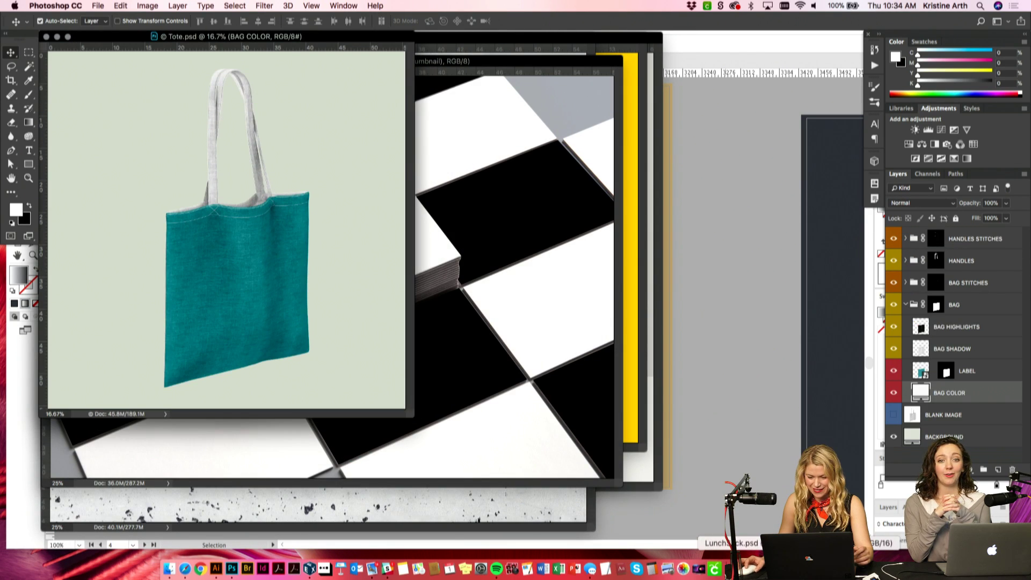
{"action": "left_click", "coordinate": [733, 568]}
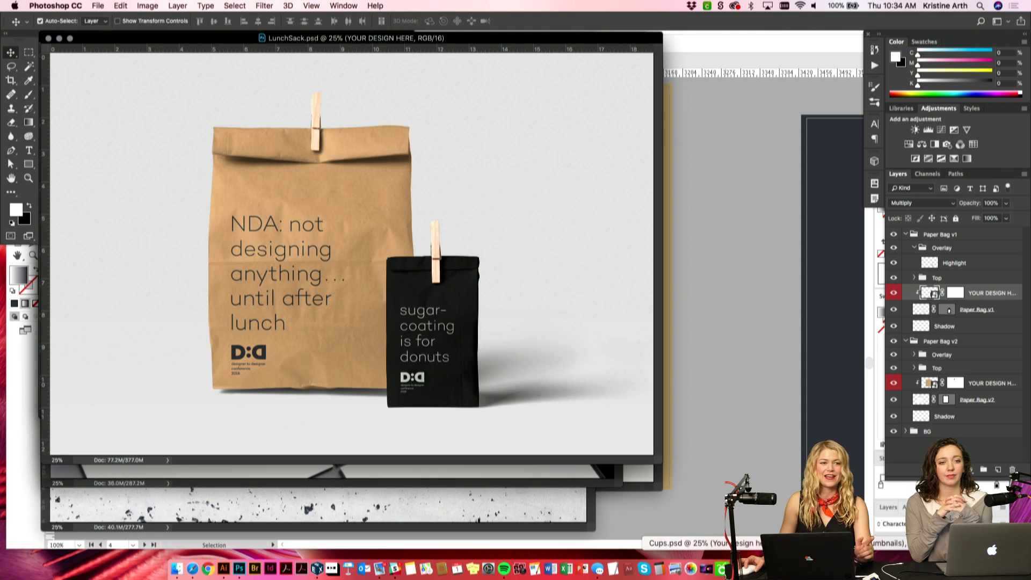
Step: Examine the tan and black paper bag designs in the LunchSack.psd mockup at up to 50% zoom
{"action": "key", "text": "super+0"}
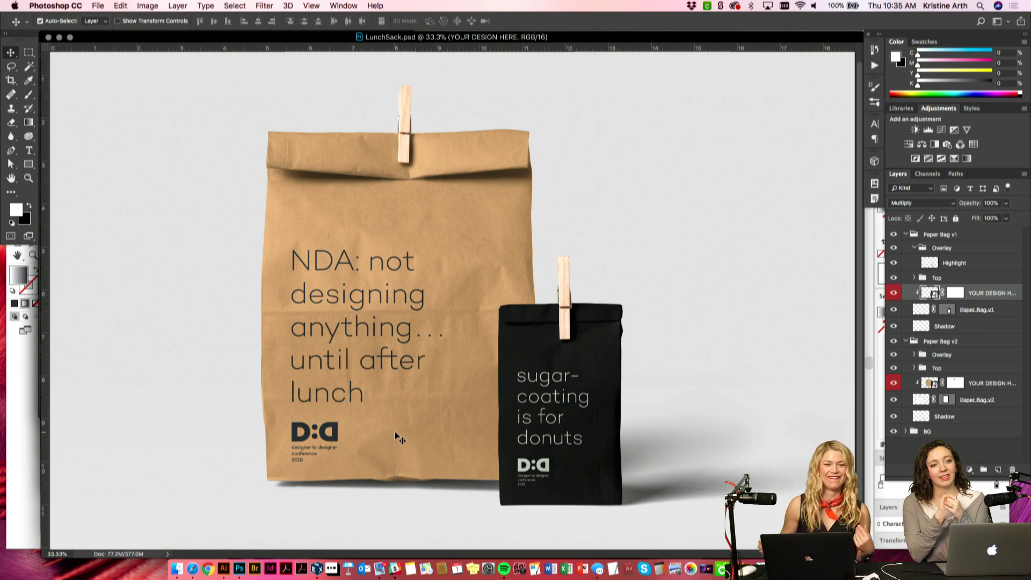
{"action": "left_click_drag", "start_coordinate": [480, 315], "coordinate": [472, 299]}
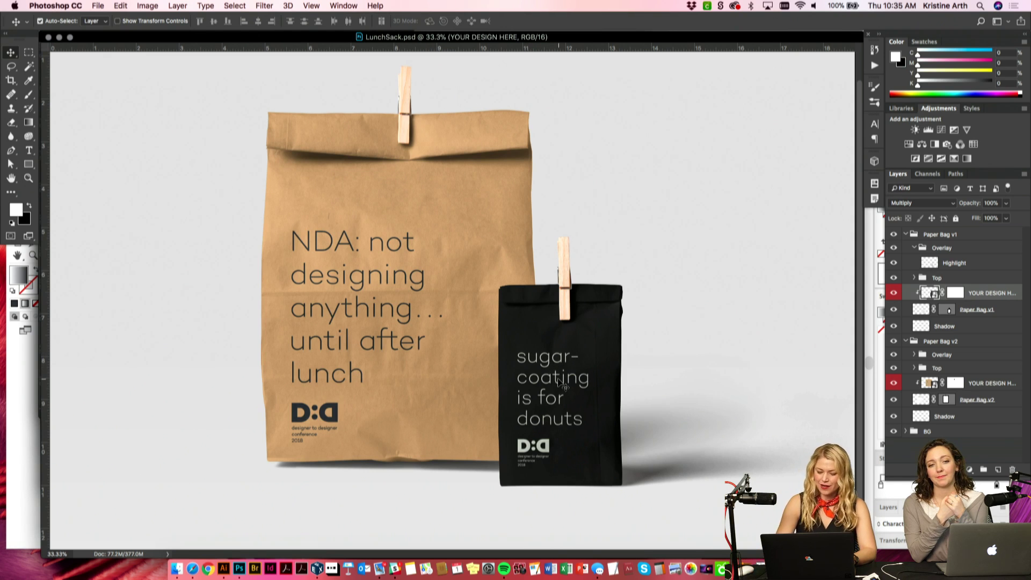
{"action": "key", "text": "super+plus"}
{"action": "scroll", "coordinate": [557, 378], "scroll_direction": "down", "scroll_amount": 5}
{"action": "scroll", "coordinate": [557, 378], "scroll_direction": "right", "scroll_amount": 5}
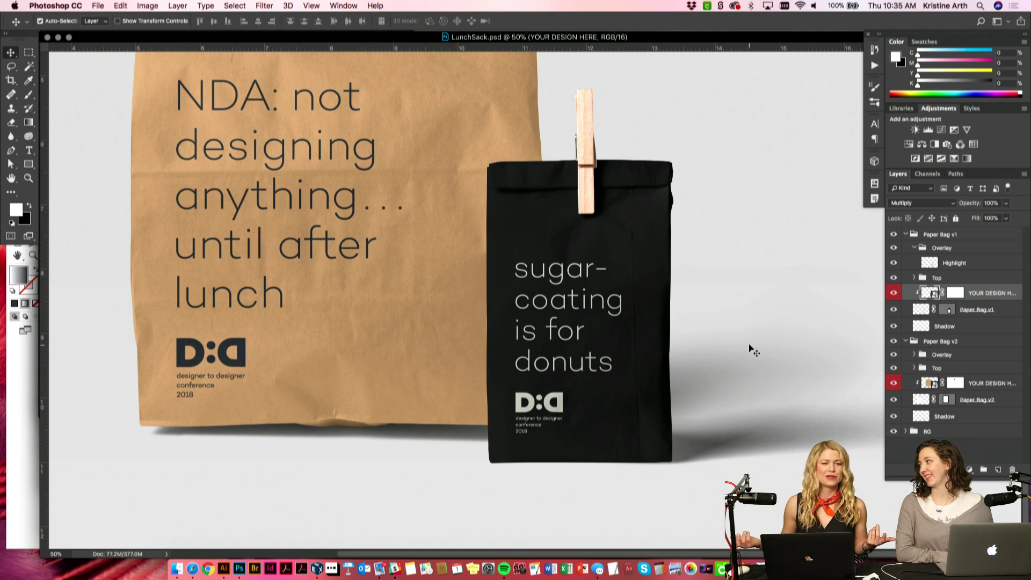
{"action": "key", "text": "super+minus"}
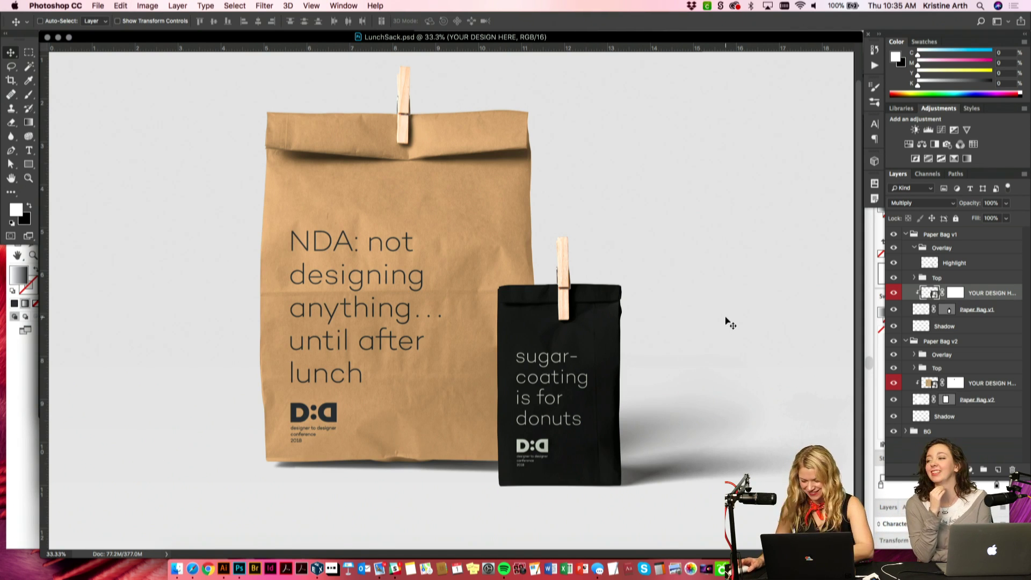
{"action": "key", "text": "super+minus"}
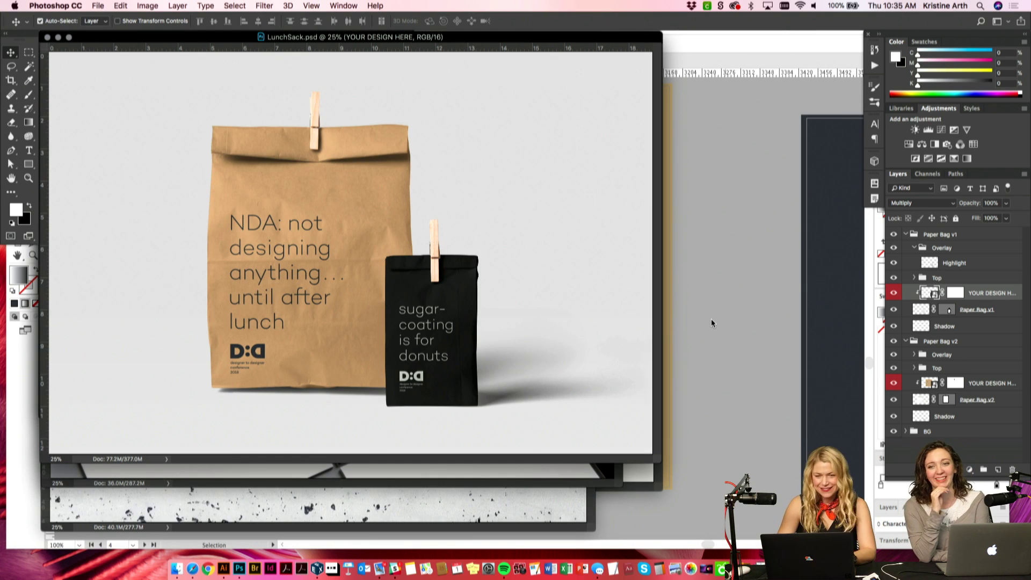
{"action": "key", "text": "super+minus"}
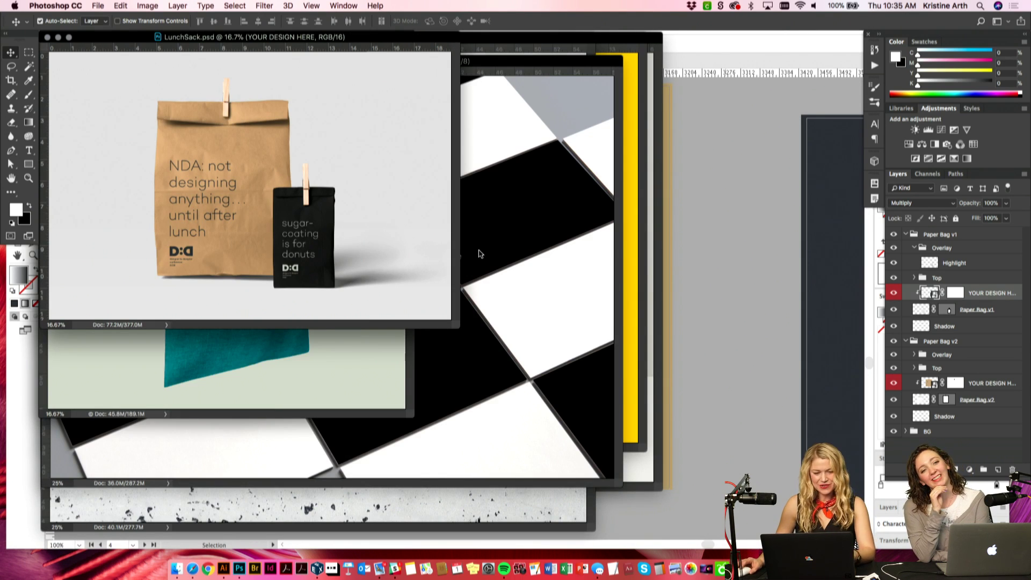
Step: Bring up Banner.psd, open its design smart object, and preview the green "DESIGN THINKING IS JUST THINKING" and orange geometric alternatives
{"action": "key", "text": "ctrl+Tab"}
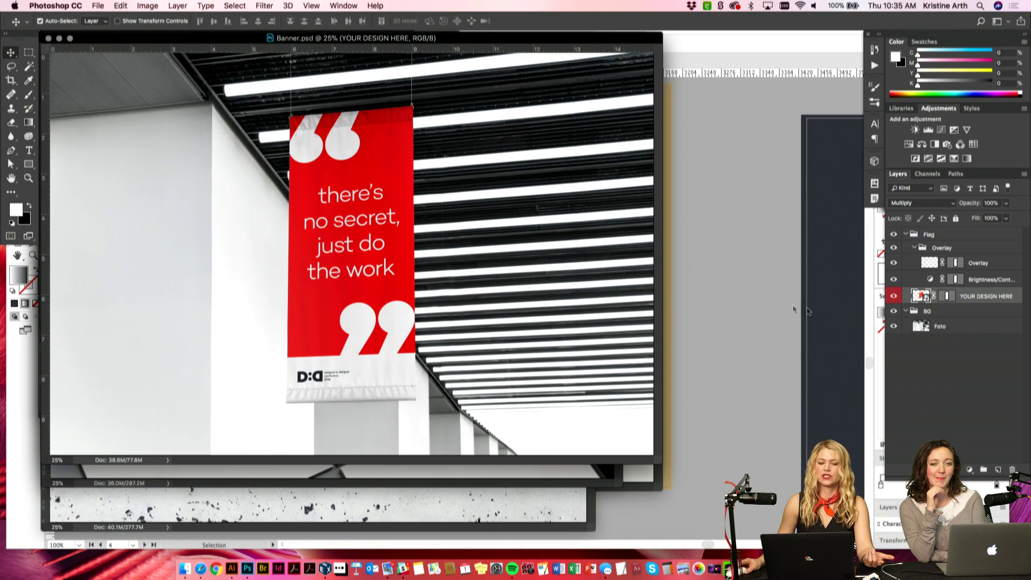
{"action": "double_click", "coordinate": [925, 295]}
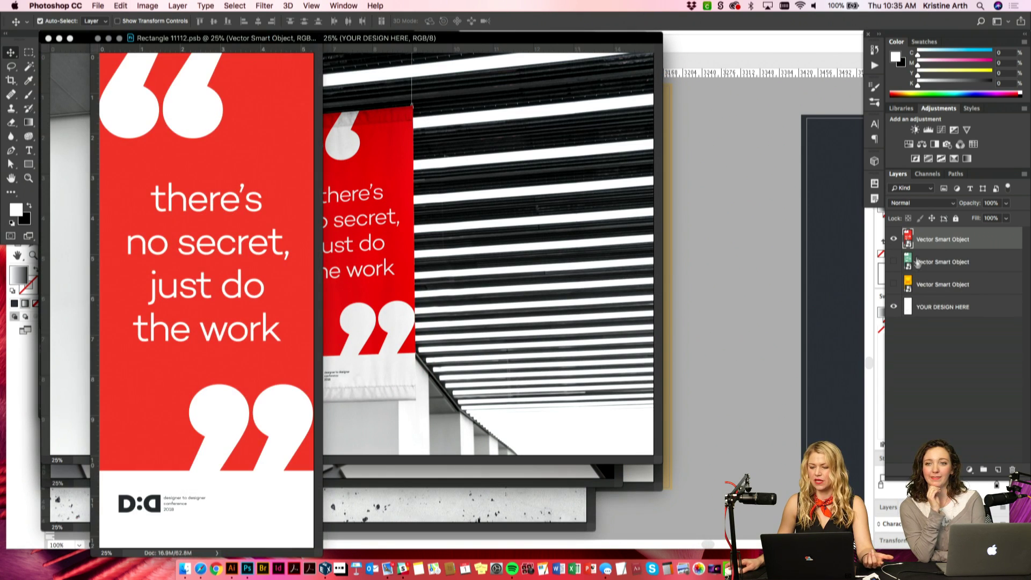
{"action": "left_click", "coordinate": [893, 239]}
{"action": "left_click", "coordinate": [893, 262]}
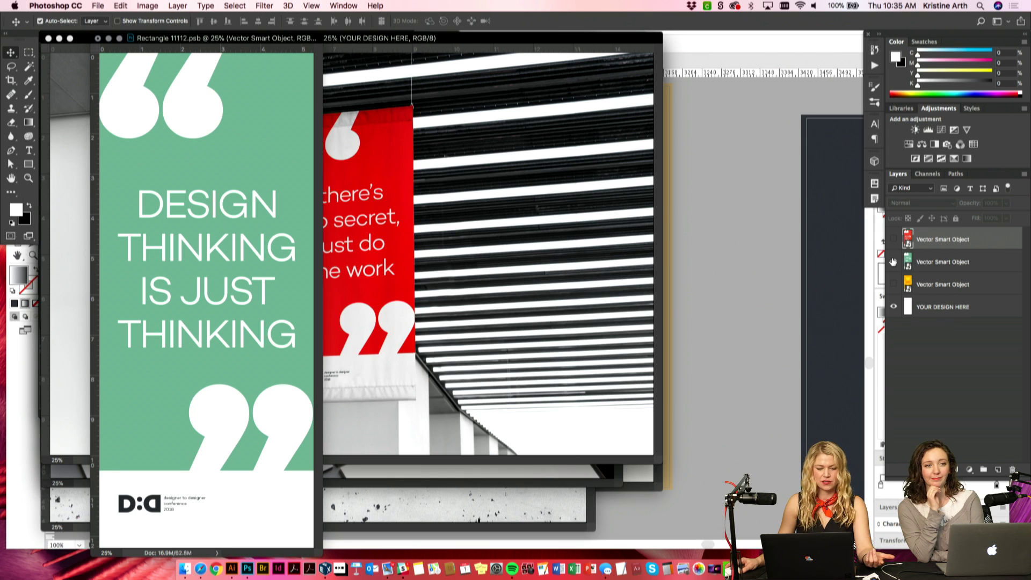
{"action": "left_click", "coordinate": [893, 262]}
{"action": "left_click", "coordinate": [893, 283]}
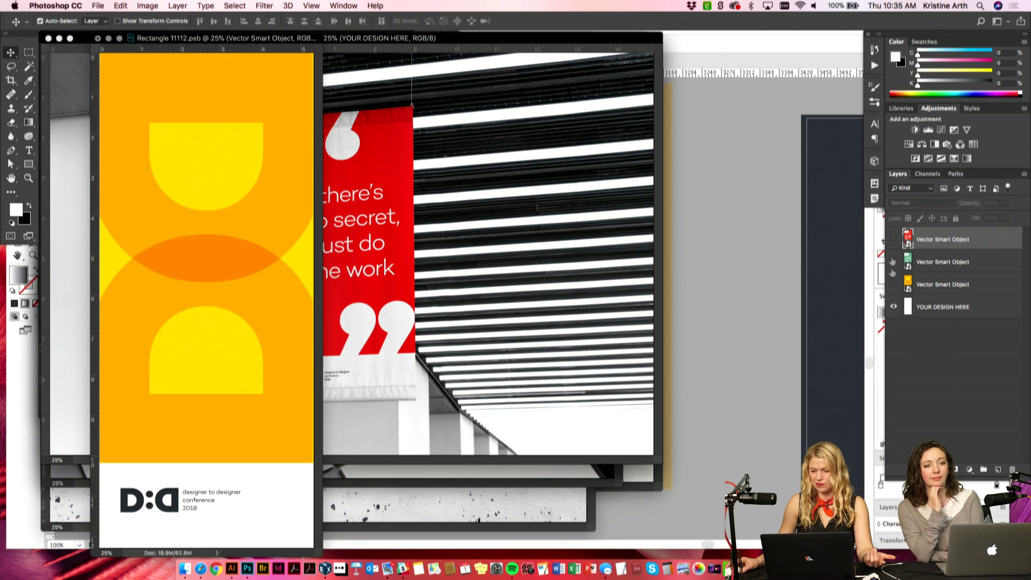
Step: Show only the red "there's no secret, just do the work" design again, then save and close the banner's smart object
{"action": "left_click", "coordinate": [893, 283]}
{"action": "left_click", "coordinate": [893, 238]}
{"action": "key", "text": "super+s"}
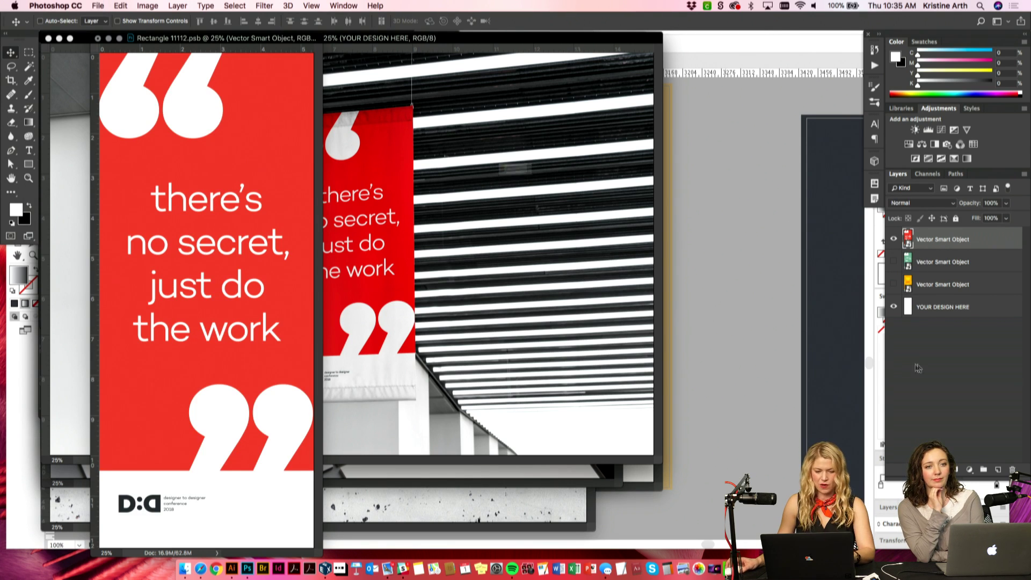
{"action": "key", "text": "super+w"}
{"action": "left_click", "coordinate": [462, 195]}
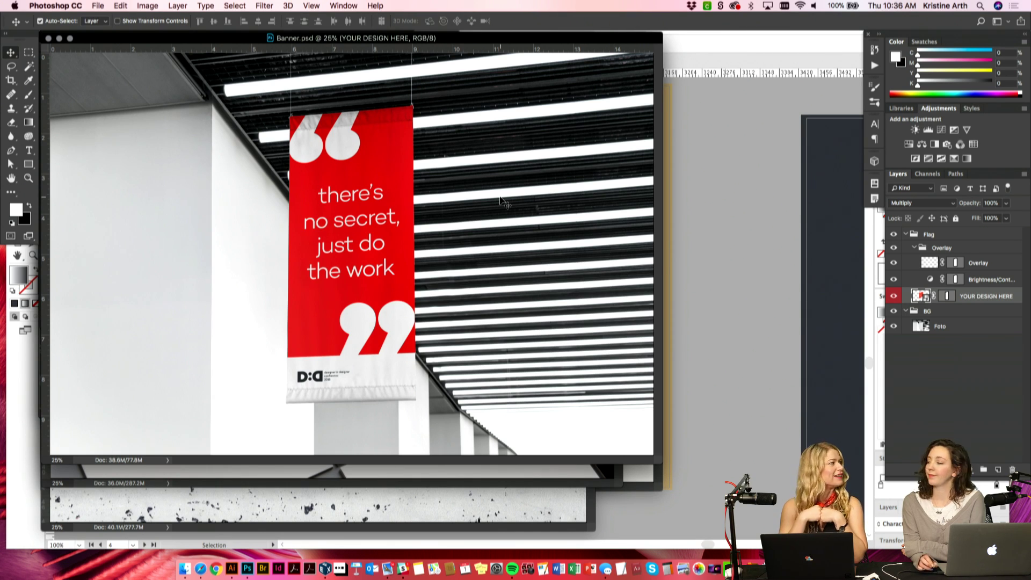
Step: Bring up the Cups.psd, ConfWall.psd, Badge.psd and Posters.psd mockups one after another
{"action": "key", "text": "super+minus"}
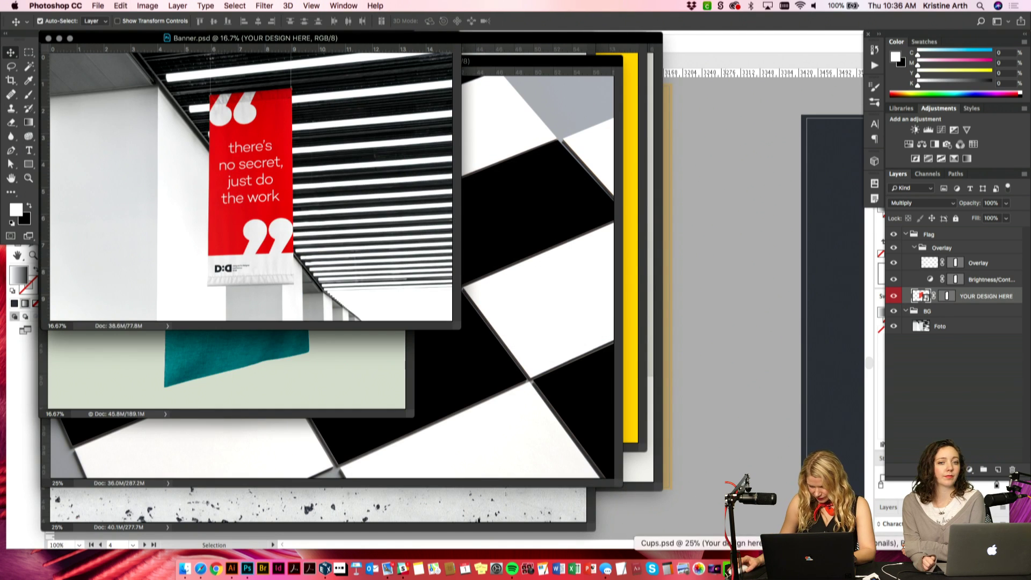
{"action": "key", "text": "ctrl+Tab"}
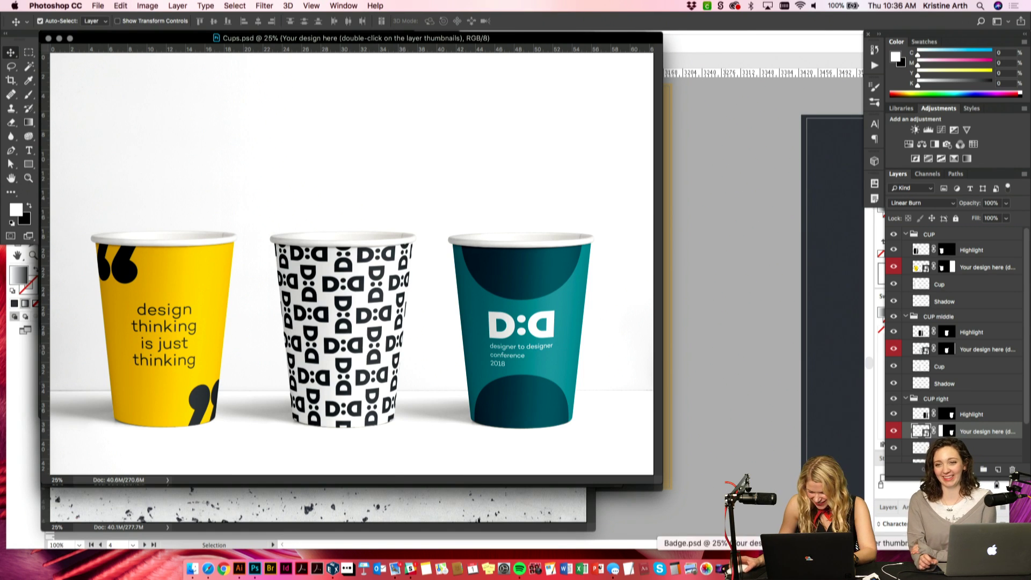
{"action": "left_click", "coordinate": [727, 568]}
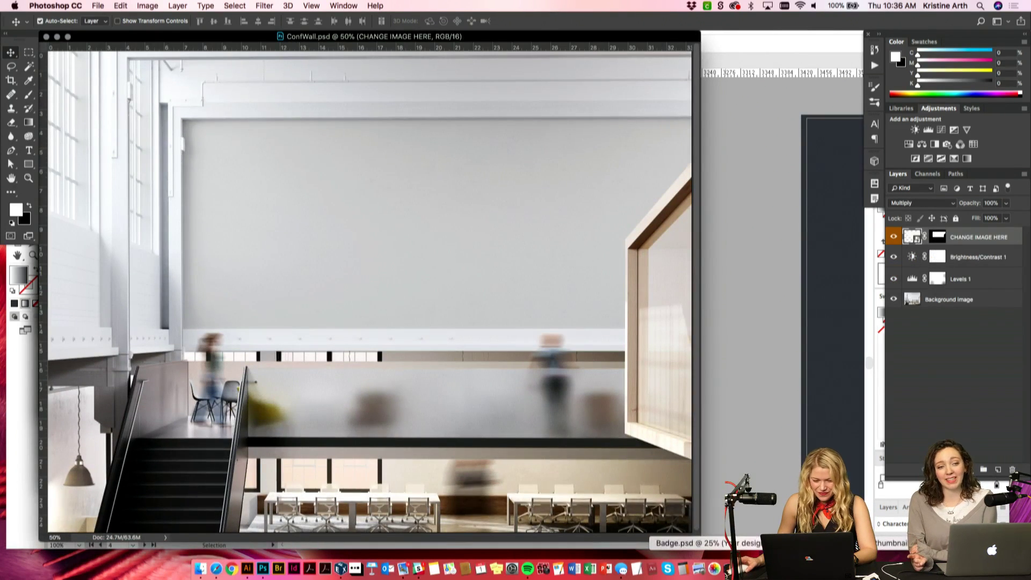
{"action": "left_click", "coordinate": [743, 568]}
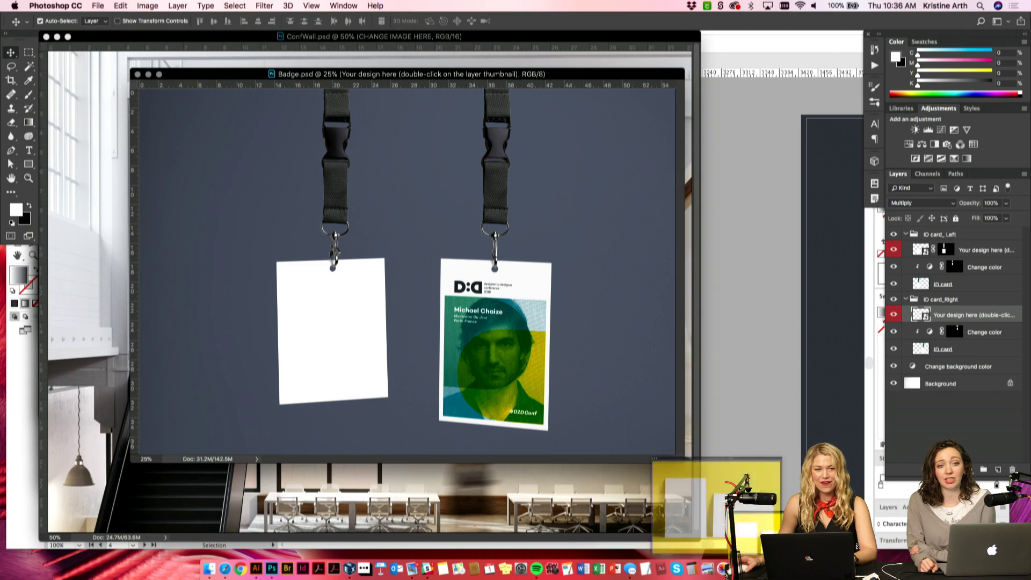
{"action": "left_click", "coordinate": [726, 568]}
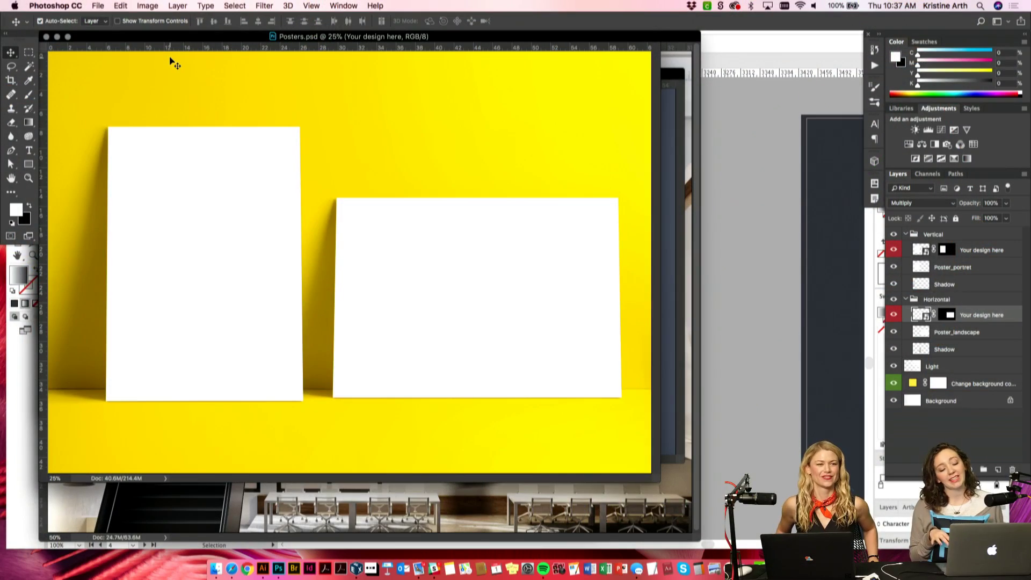
Step: Minimize all the open mockup windows except Badge.psd
{"action": "left_click", "coordinate": [58, 37]}
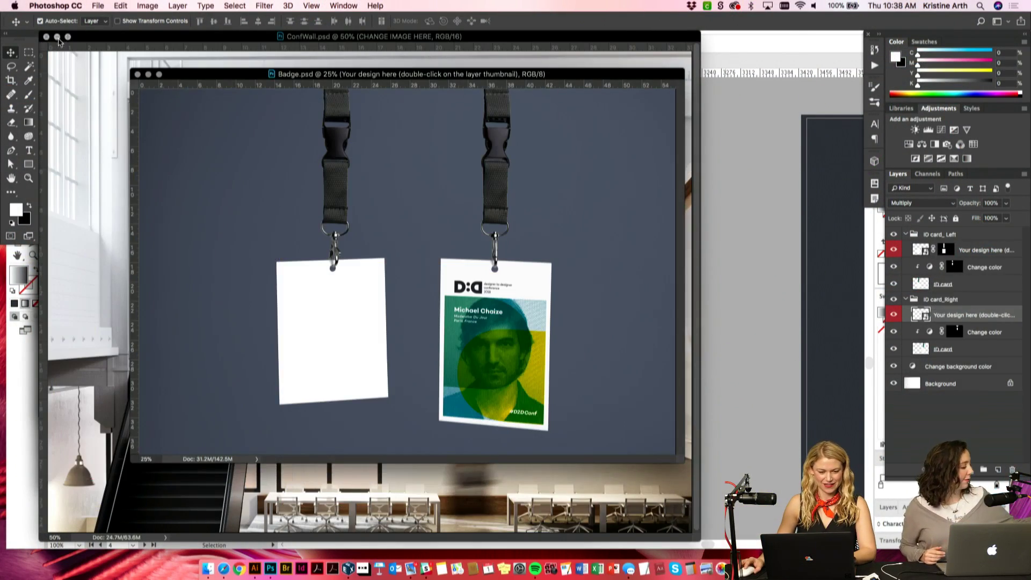
{"action": "left_click", "coordinate": [57, 37]}
{"action": "left_click", "coordinate": [58, 38]}
{"action": "left_click", "coordinate": [57, 37]}
{"action": "left_click", "coordinate": [58, 37]}
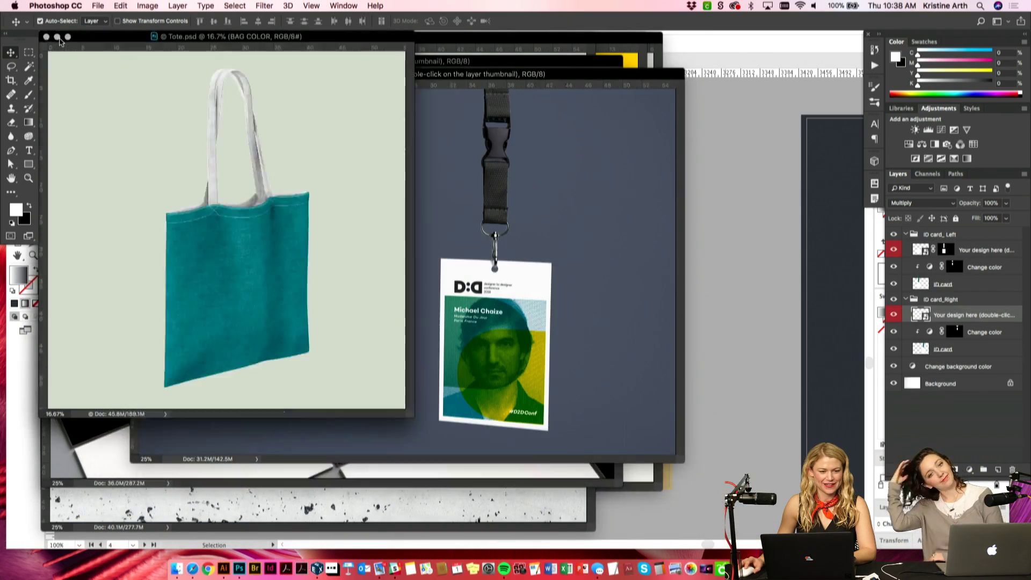
{"action": "left_click", "coordinate": [58, 37]}
{"action": "left_click", "coordinate": [59, 38]}
{"action": "left_click", "coordinate": [59, 38]}
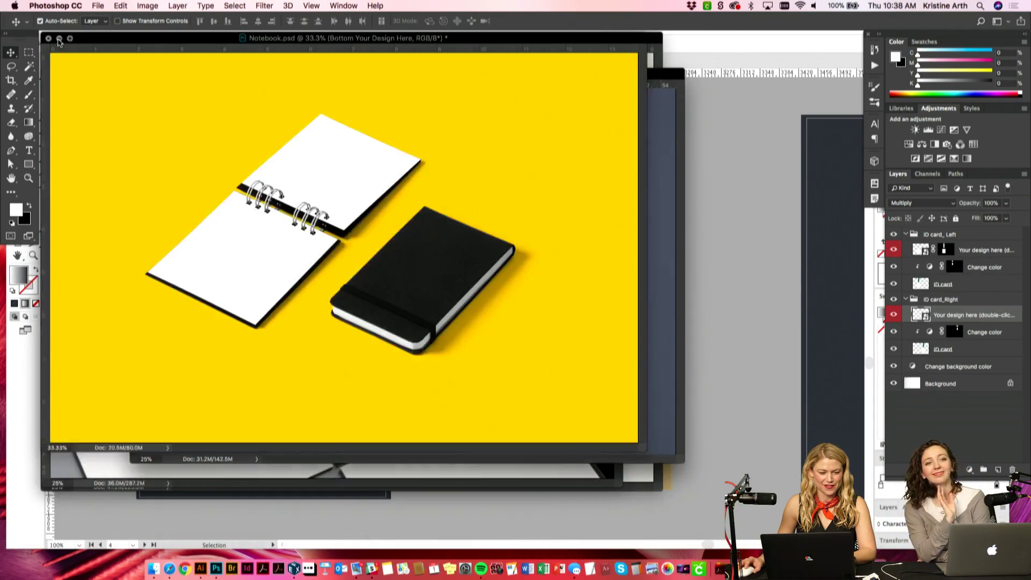
{"action": "left_click", "coordinate": [59, 38]}
{"action": "left_click", "coordinate": [59, 61]}
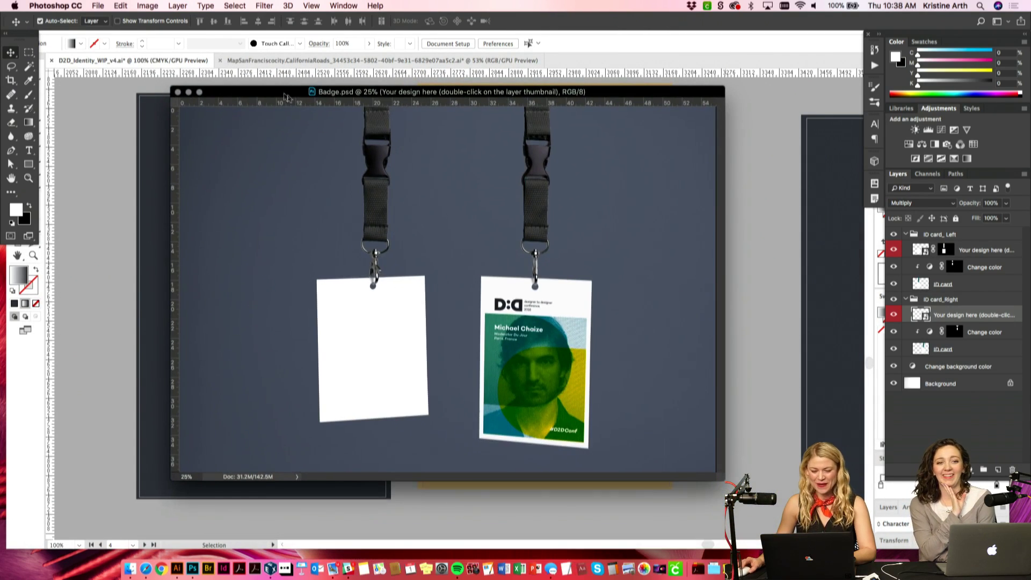
Step: Switch to D2D_Identity_WIP_v4.ai in Illustrator and inspect the portrait badge design at 100% zoom
{"action": "left_click", "coordinate": [112, 136]}
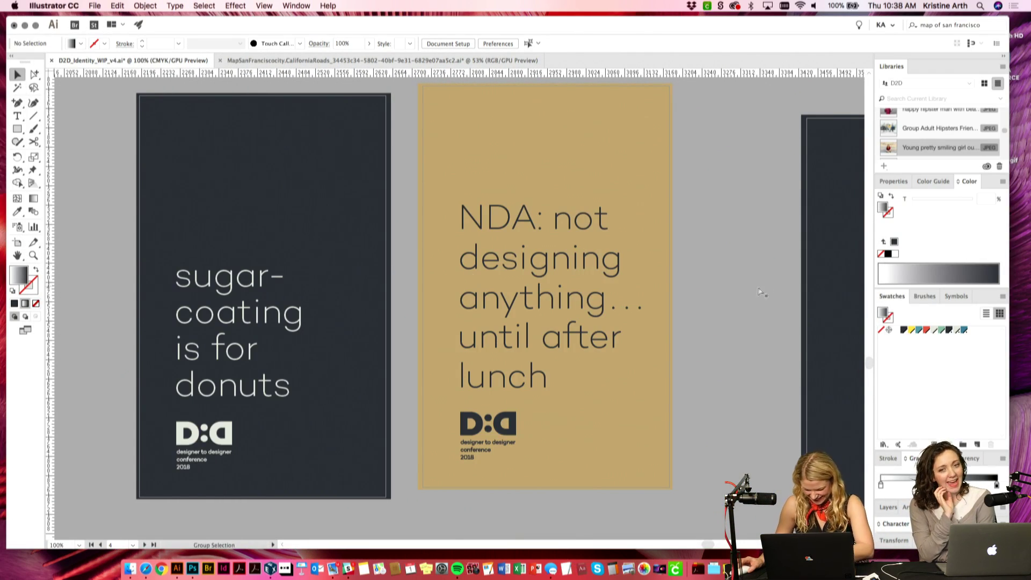
{"action": "key", "text": "super+minus"}
{"action": "key", "text": "super+minus"}
{"action": "scroll", "coordinate": [645, 300], "scroll_direction": "down", "scroll_amount": 8}
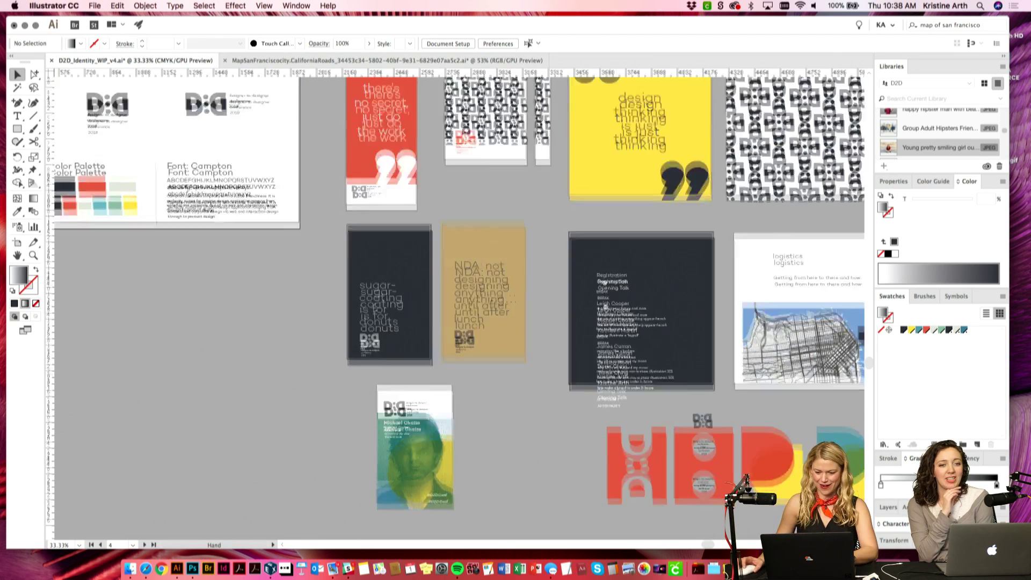
{"action": "key", "text": "super+plus"}
{"action": "key", "text": "super+plus"}
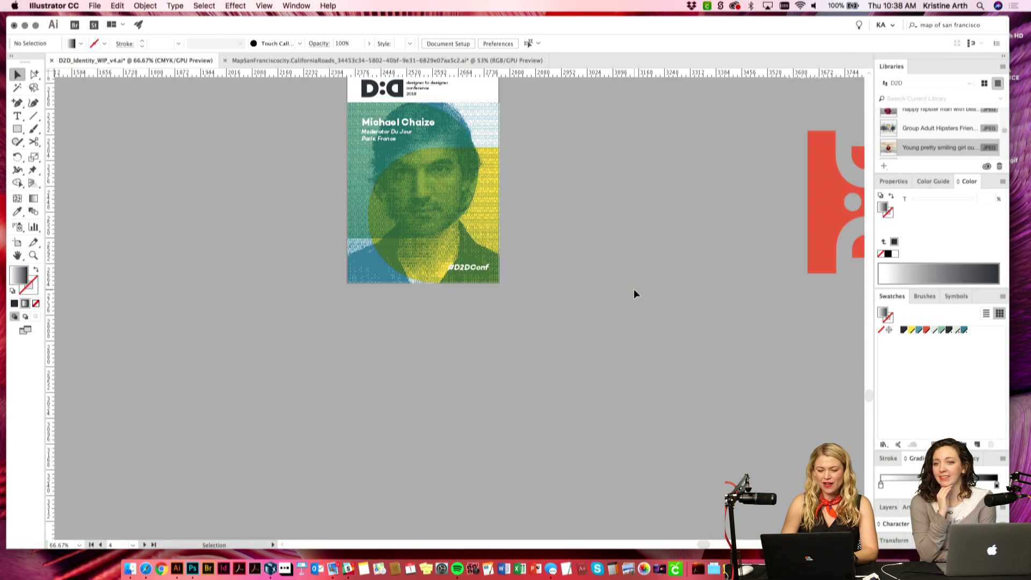
{"action": "scroll", "coordinate": [631, 226], "scroll_direction": "up", "scroll_amount": 3}
{"action": "scroll", "coordinate": [629, 263], "scroll_direction": "down", "scroll_amount": 2}
{"action": "key", "text": "super+plus"}
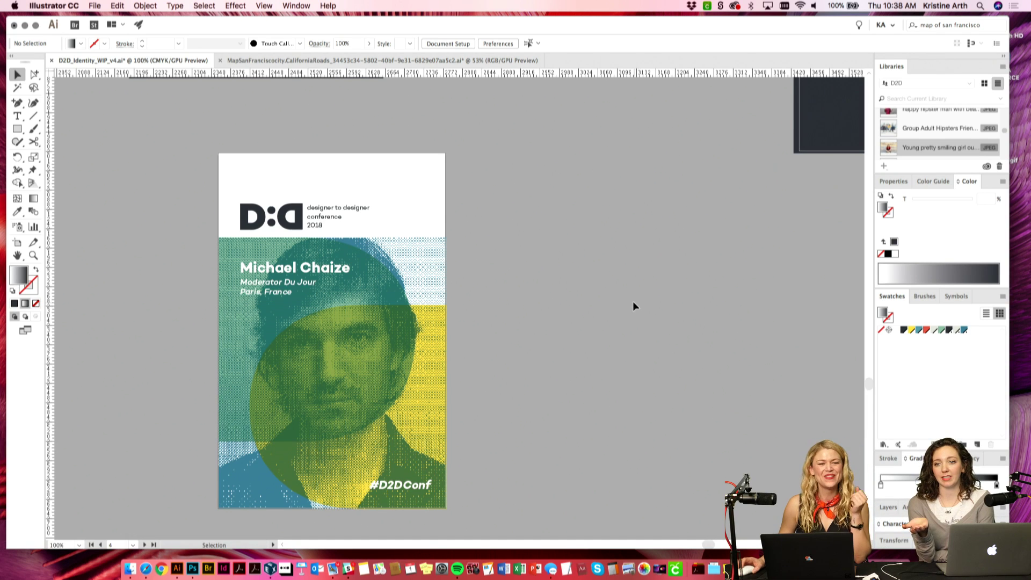
{"action": "scroll", "coordinate": [636, 292], "scroll_direction": "down", "scroll_amount": 2}
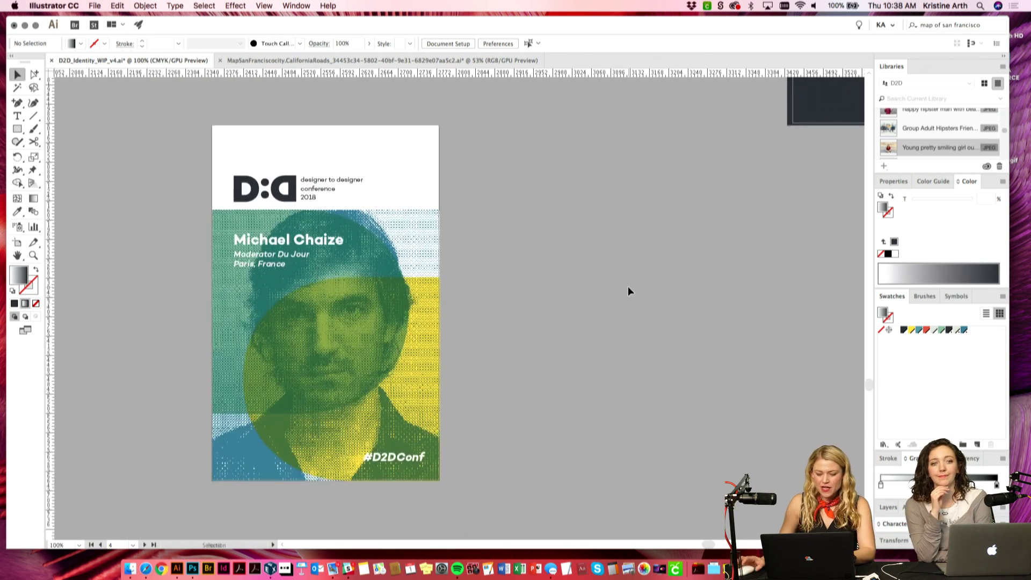
Step: Compare the badge with the neighbouring designs at 66.67% zoom and view its halftone portrait again at 100%
{"action": "key", "text": "super+minus"}
{"action": "left_click_drag", "start_coordinate": [627, 285], "coordinate": [597, 286]}
{"action": "scroll", "coordinate": [600, 284], "scroll_direction": "down", "scroll_amount": 1}
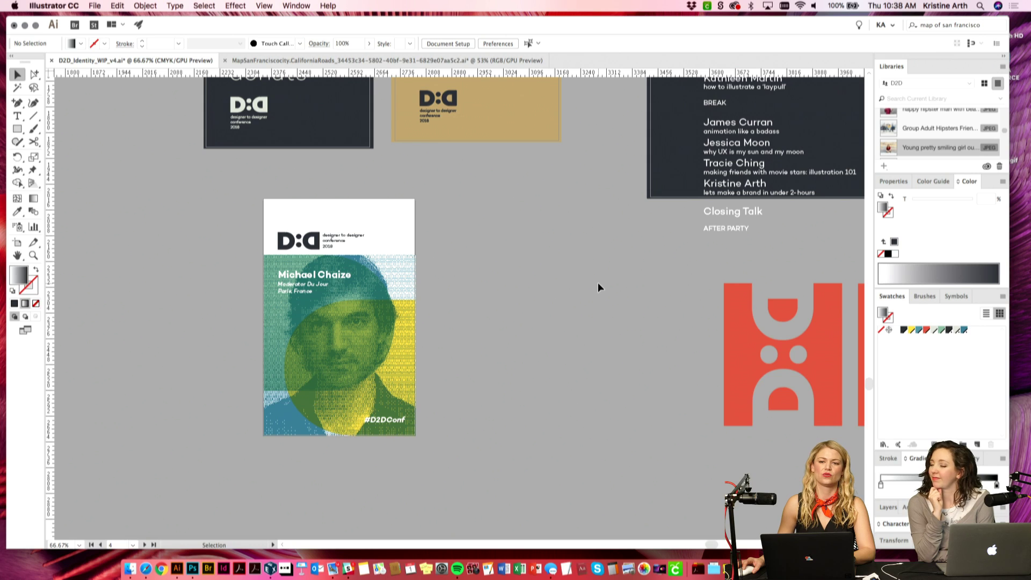
{"action": "scroll", "coordinate": [596, 291], "scroll_direction": "right", "scroll_amount": 1}
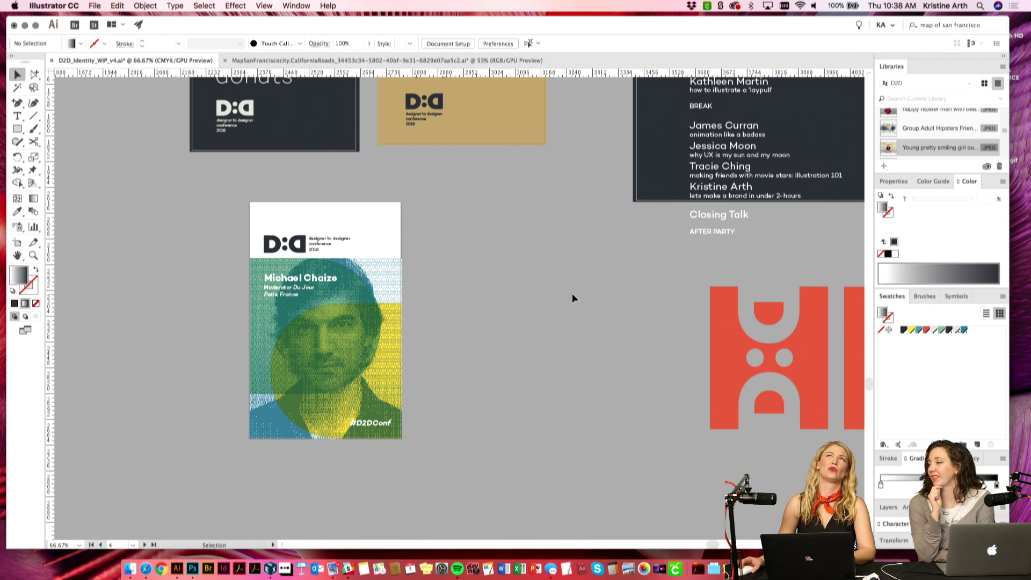
{"action": "left_click_drag", "start_coordinate": [572, 294], "coordinate": [612, 237]}
{"action": "key", "text": "super+equal"}
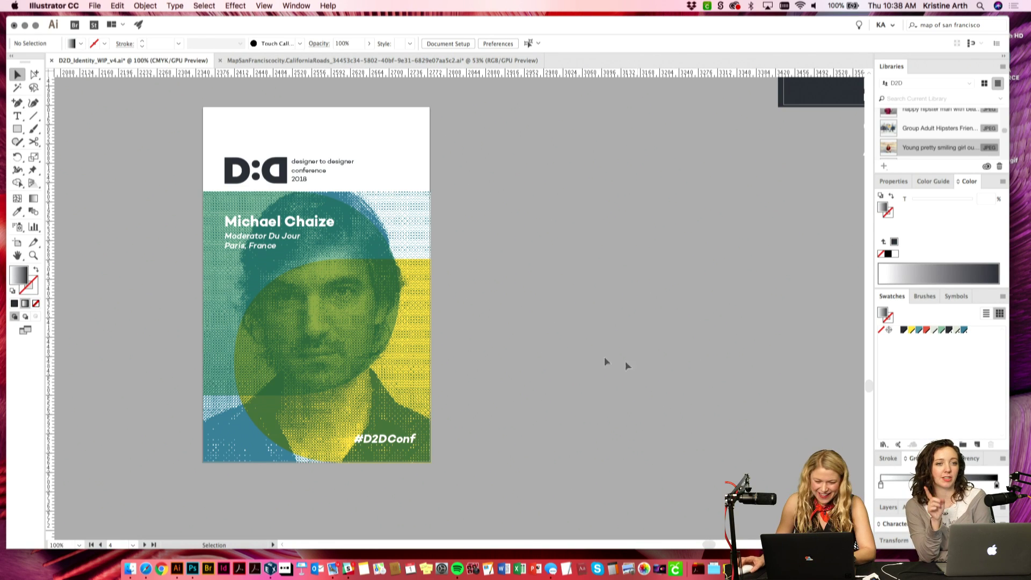
{"action": "scroll", "coordinate": [637, 366], "scroll_direction": "right", "scroll_amount": 2}
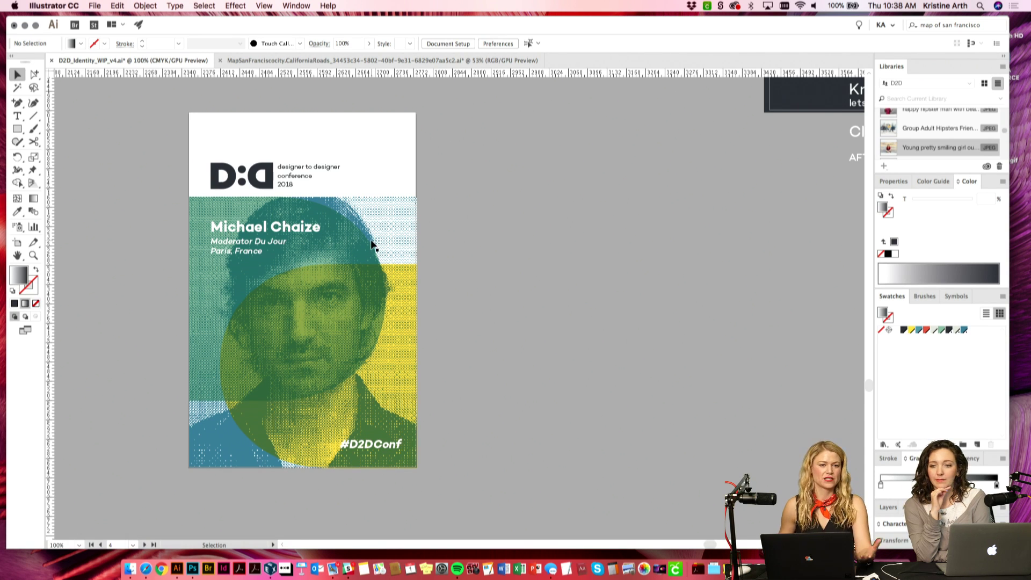
Step: Review the banner, book cover, spine and cup artboards together at 33.33% zoom
{"action": "key", "text": "super+minus"}
{"action": "key", "text": "super+minus"}
{"action": "key", "text": "super+minus"}
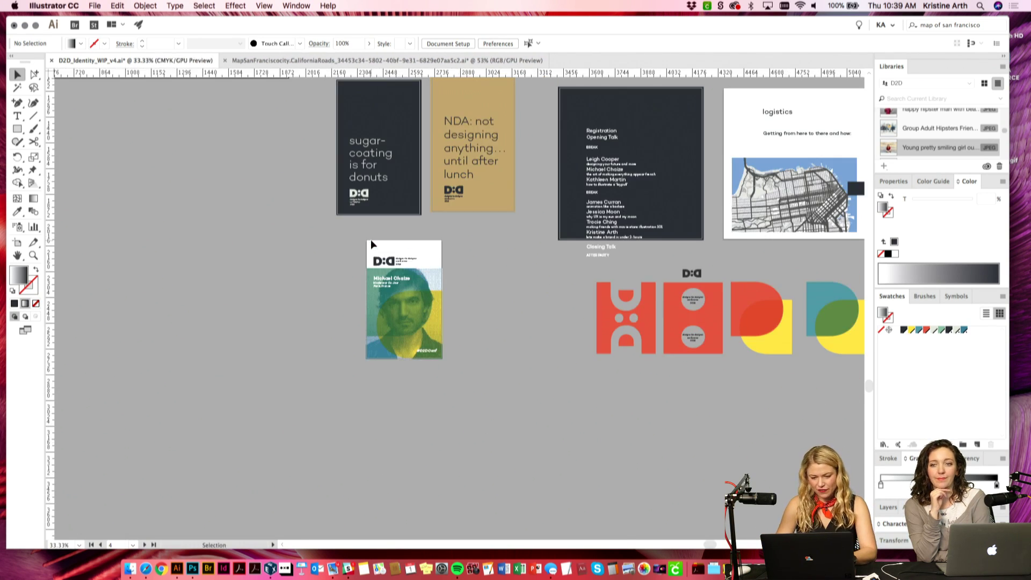
{"action": "scroll", "coordinate": [487, 192], "scroll_direction": "up", "scroll_amount": 5}
{"action": "scroll", "coordinate": [487, 192], "scroll_direction": "right", "scroll_amount": 2}
{"action": "scroll", "coordinate": [487, 192], "scroll_direction": "up", "scroll_amount": 5}
{"action": "scroll", "coordinate": [487, 192], "scroll_direction": "left", "scroll_amount": 1}
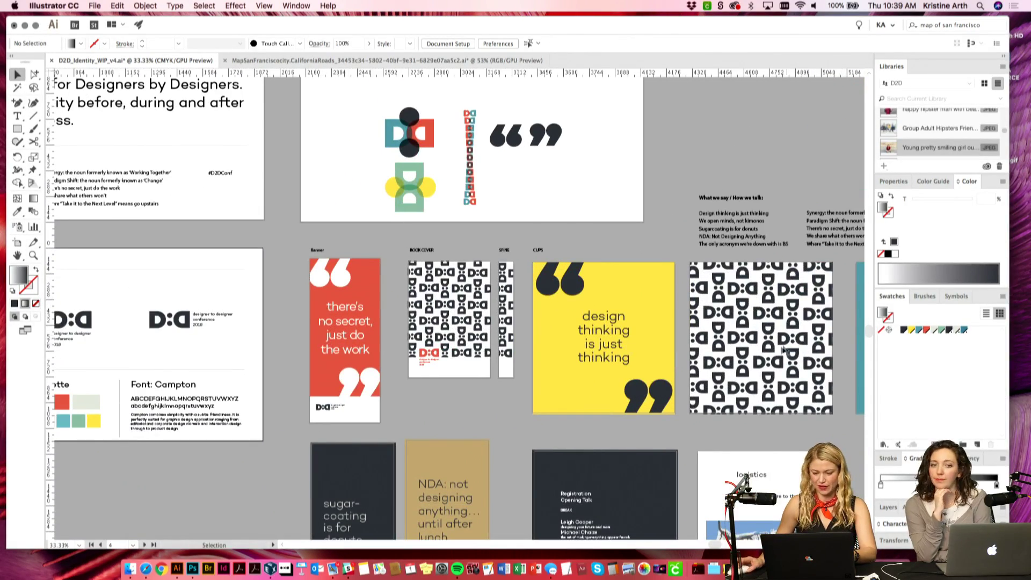
{"action": "scroll", "coordinate": [647, 342], "scroll_direction": "right", "scroll_amount": 3}
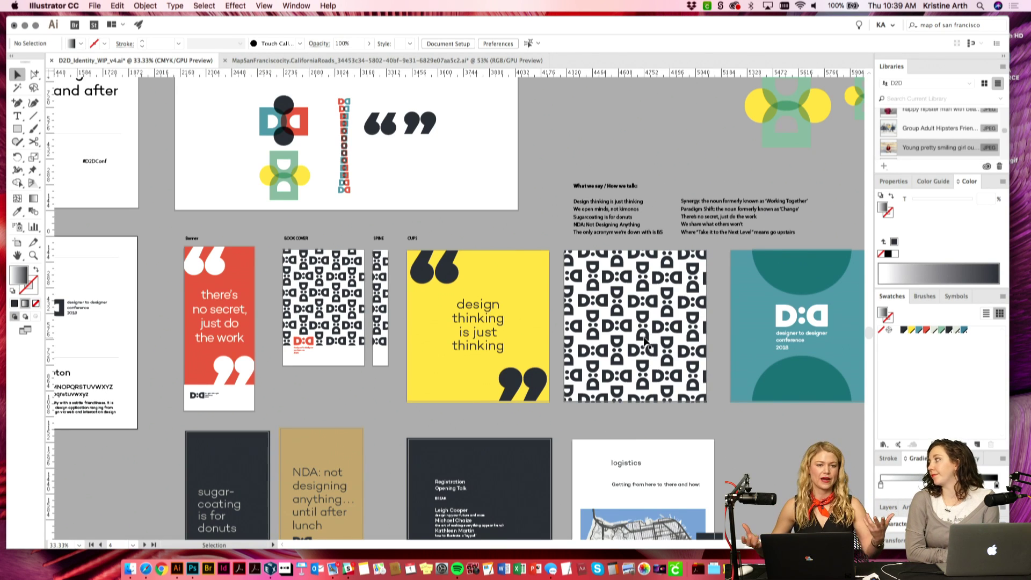
Step: Review the quote, agenda, logistics and badge artboards below the banner and cup designs
{"action": "scroll", "coordinate": [658, 322], "scroll_direction": "down", "scroll_amount": 2}
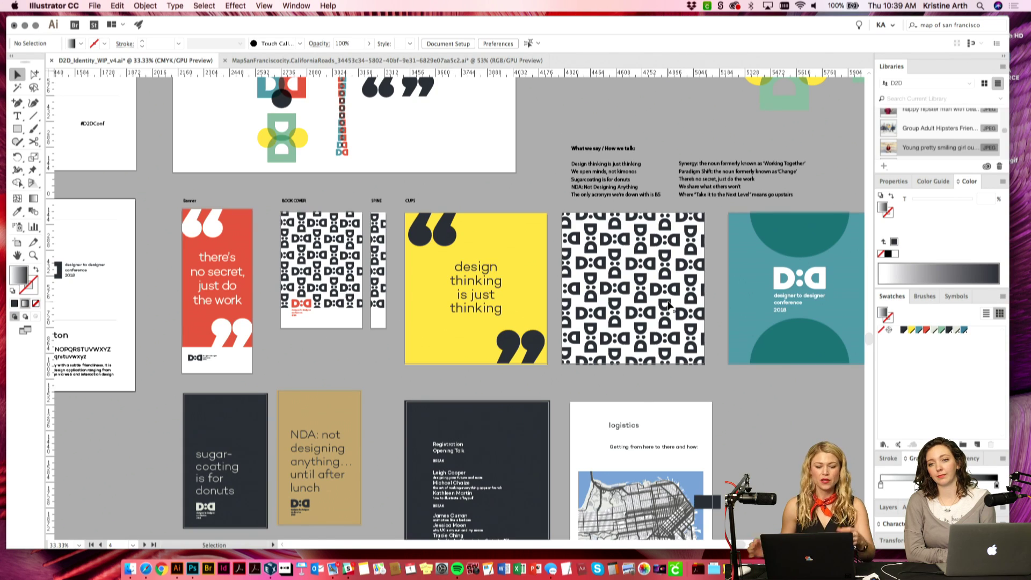
{"action": "scroll", "coordinate": [657, 333], "scroll_direction": "down", "scroll_amount": 8}
{"action": "scroll", "coordinate": [657, 332], "scroll_direction": "left", "scroll_amount": 3}
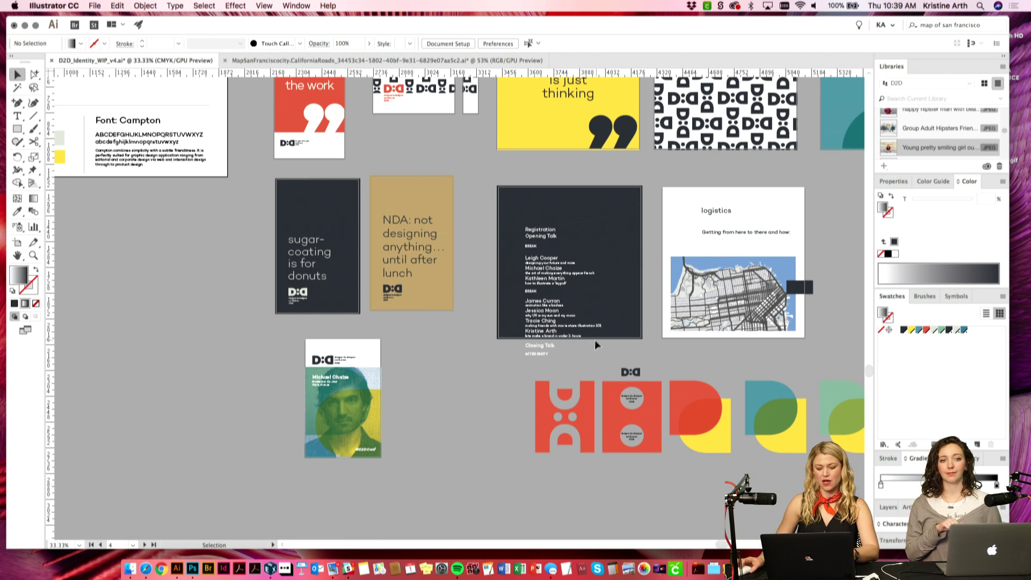
{"action": "scroll", "coordinate": [595, 340], "scroll_direction": "down", "scroll_amount": 2}
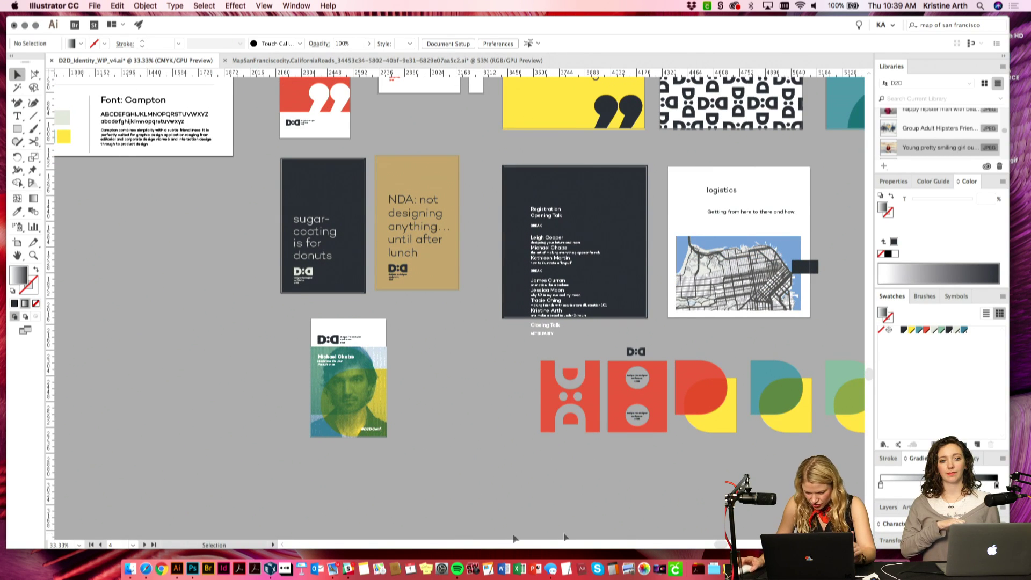
Step: Switch to Finder and browse the personal Dropbox to KA_Freelance > Adobe_D2D > WorkingFiles > Links
{"action": "left_click", "coordinate": [131, 571]}
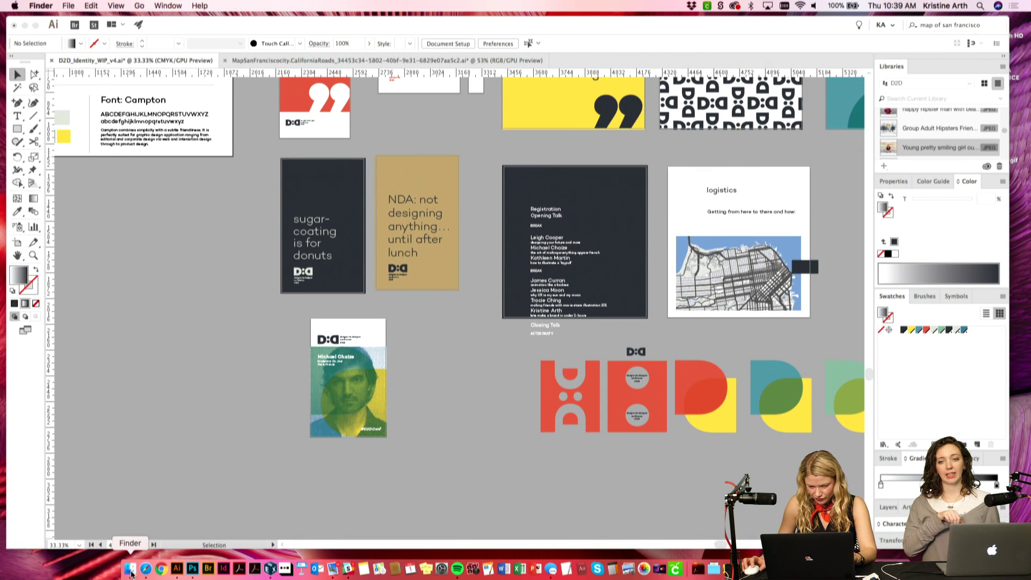
{"action": "left_click", "coordinate": [367, 155]}
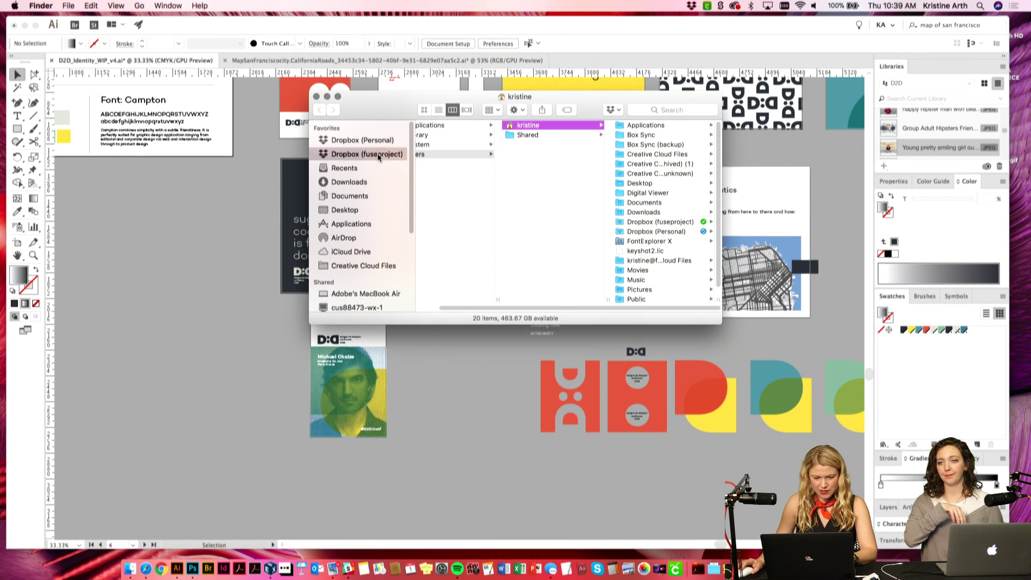
{"action": "left_click", "coordinate": [362, 140]}
{"action": "left_click", "coordinate": [464, 146]}
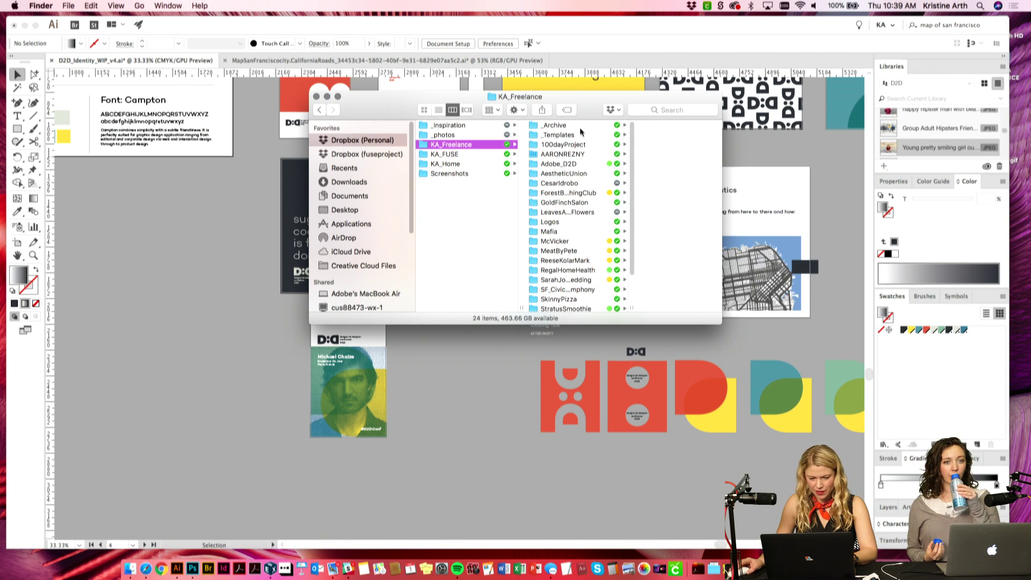
{"action": "left_click", "coordinate": [574, 164]}
{"action": "left_click", "coordinate": [623, 144]}
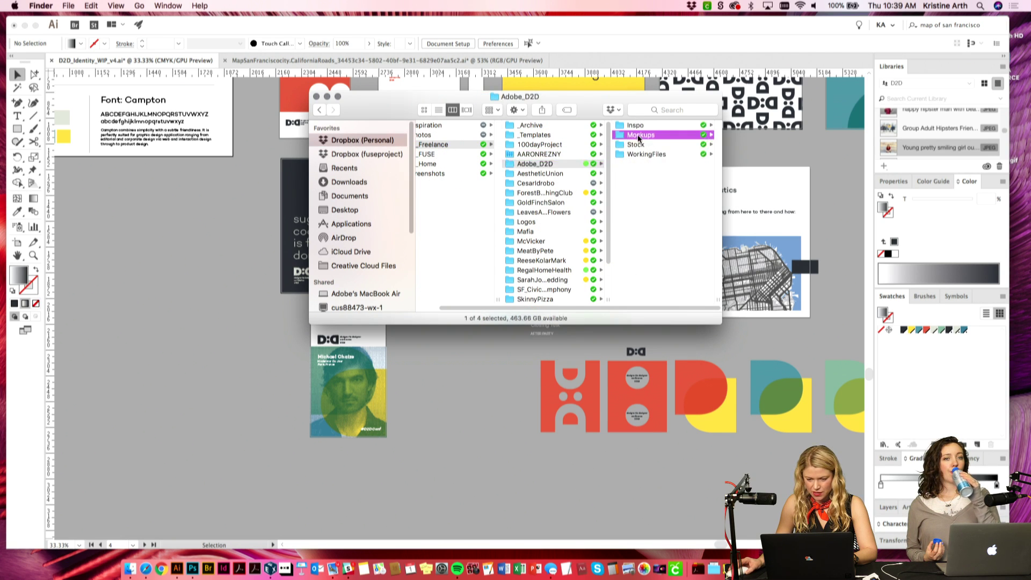
{"action": "left_click", "coordinate": [553, 135]}
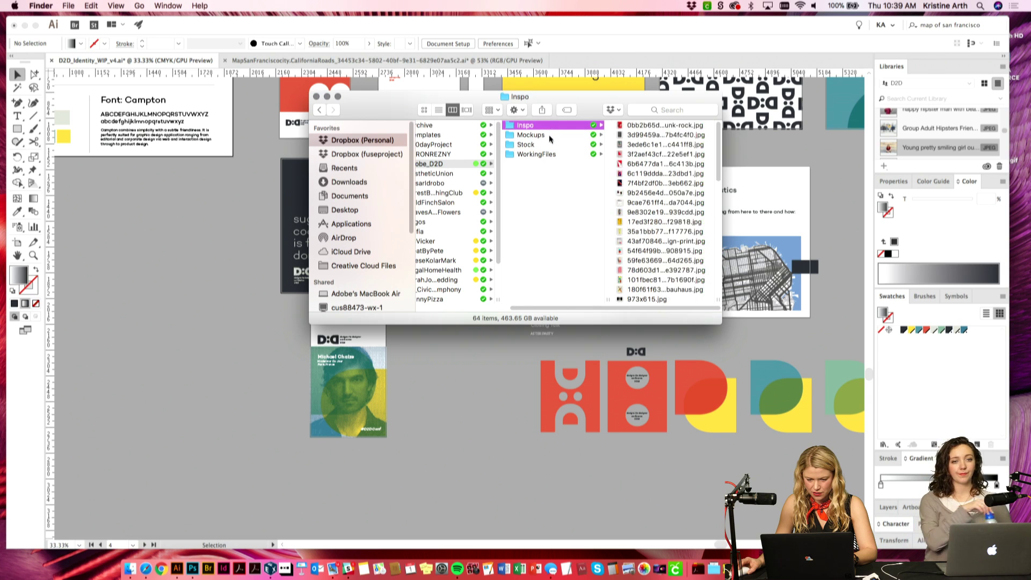
{"action": "left_click", "coordinate": [548, 154]}
{"action": "left_click", "coordinate": [634, 173]}
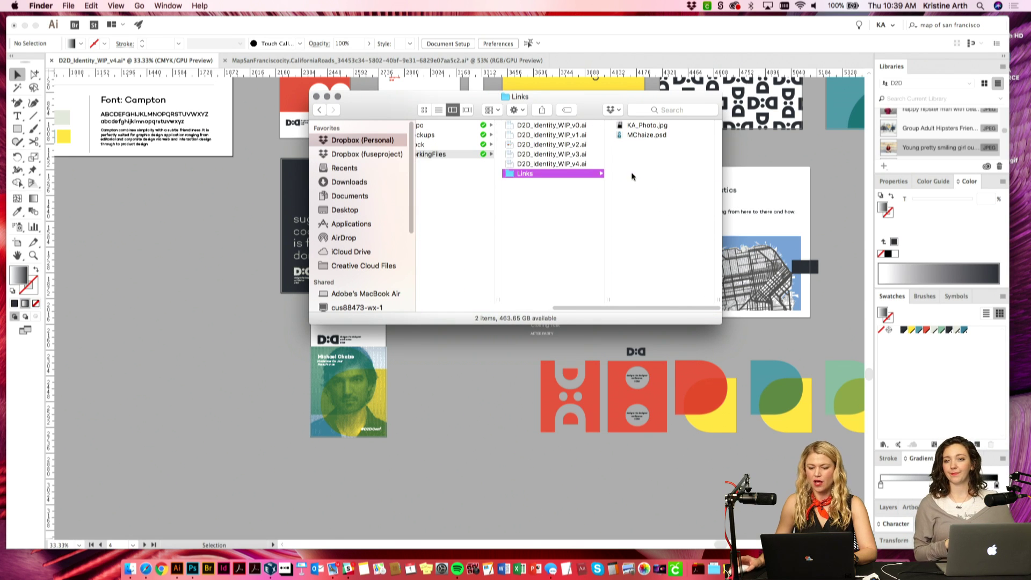
Step: Check the KA_Photo.jpg thumbnail and preview the existing halftone portrait PSD in the Links folder
{"action": "left_click", "coordinate": [645, 127]}
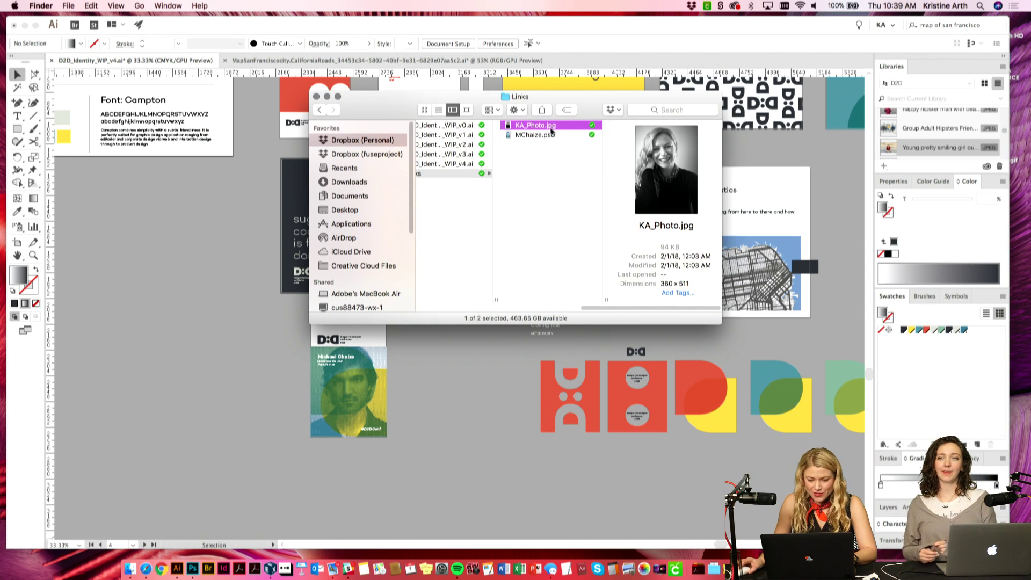
{"action": "left_click", "coordinate": [518, 135]}
{"action": "key", "text": "space"}
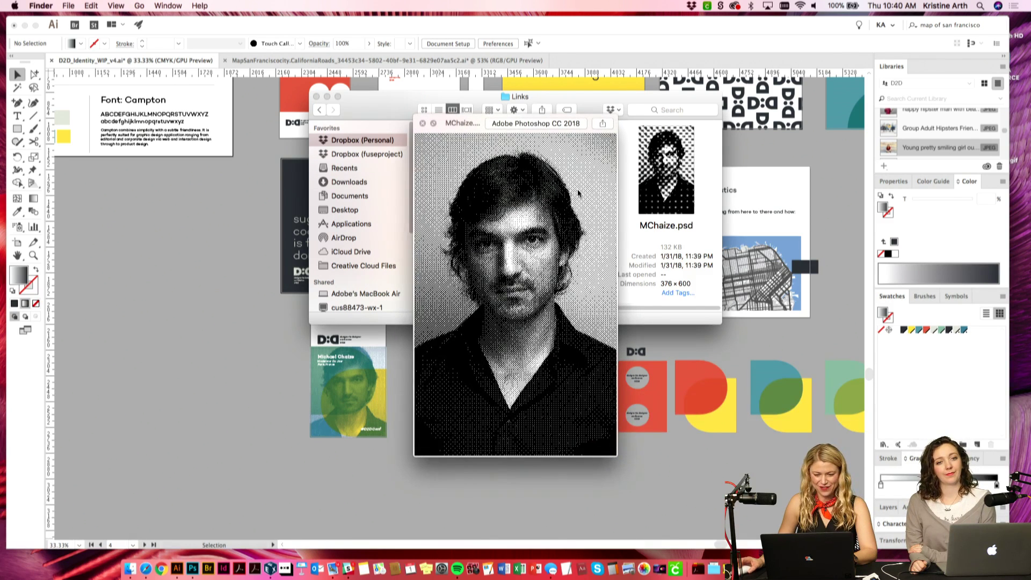
{"action": "key", "text": "space"}
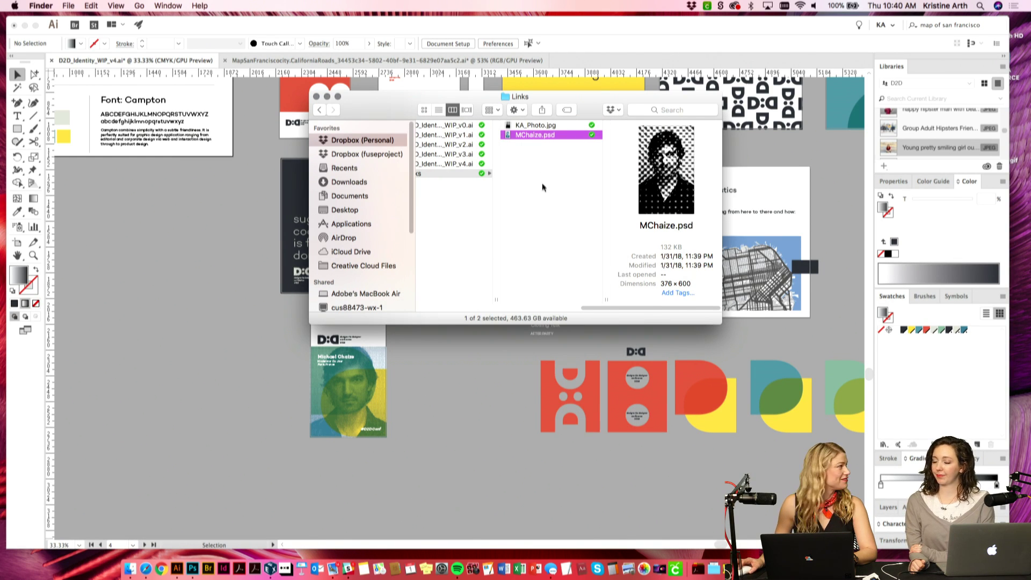
Step: Open KA_Photo.jpg from the Links folder in Photoshop
{"action": "left_click", "coordinate": [529, 127]}
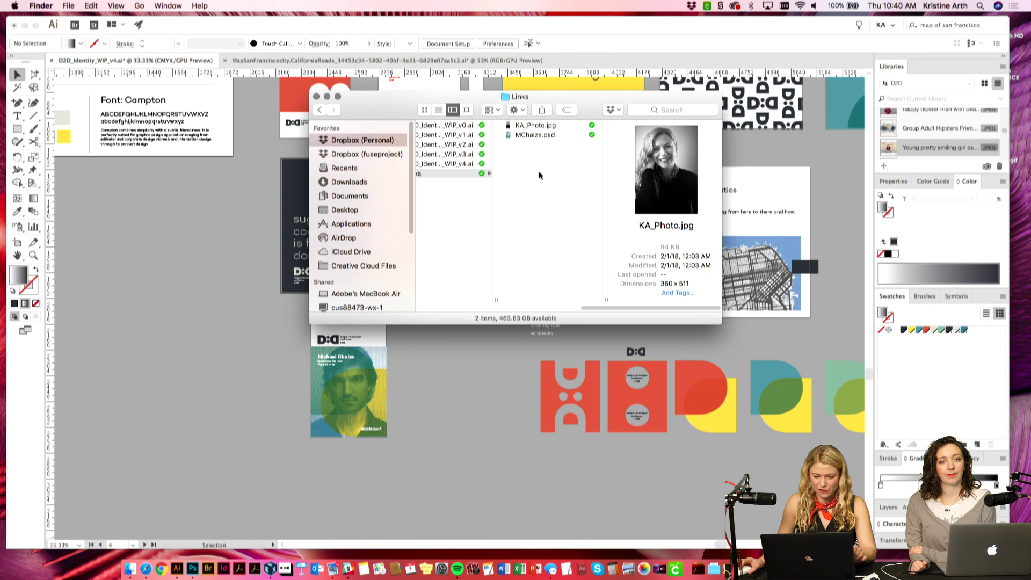
{"action": "left_click", "coordinate": [546, 166]}
{"action": "left_click", "coordinate": [534, 128]}
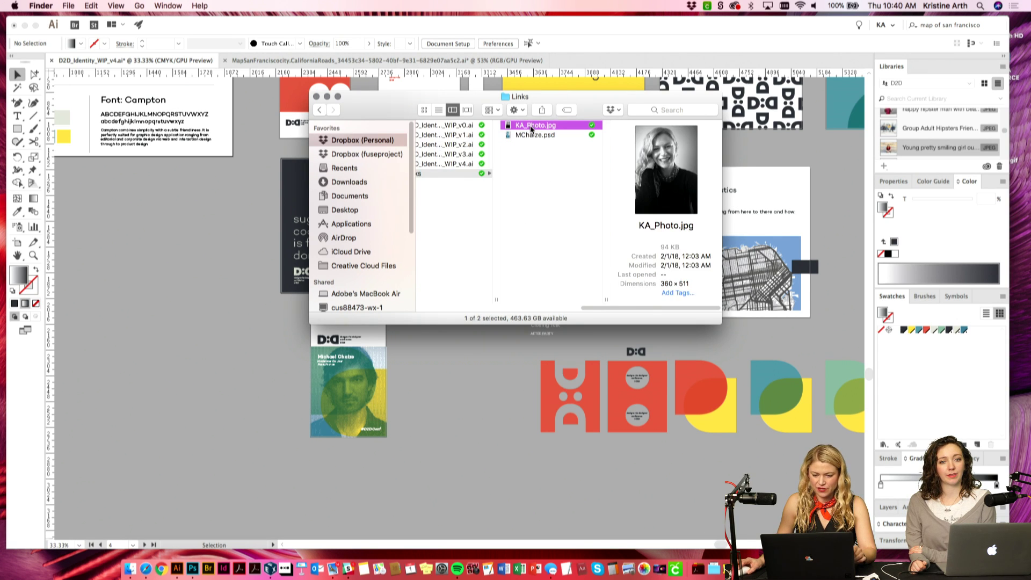
{"action": "double_click", "coordinate": [530, 129]}
{"action": "left_click_drag", "start_coordinate": [217, 43], "coordinate": [280, 60]}
Step: Convert the KA_Photo.jpg portrait from RGB to Grayscale mode
{"action": "left_click", "coordinate": [176, 6]}
{"action": "mouse_move", "coordinate": [151, 7]}
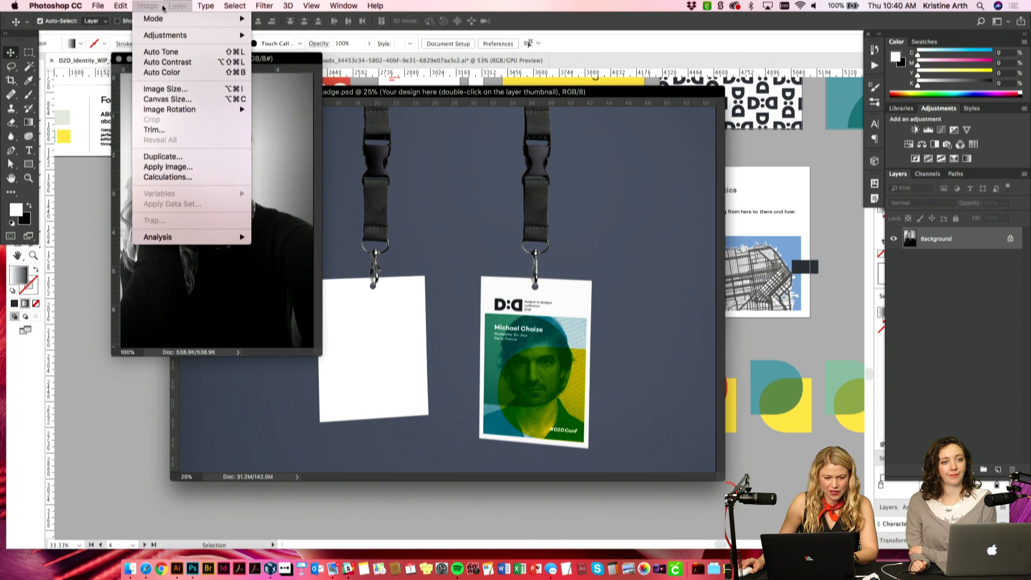
{"action": "mouse_move", "coordinate": [215, 19]}
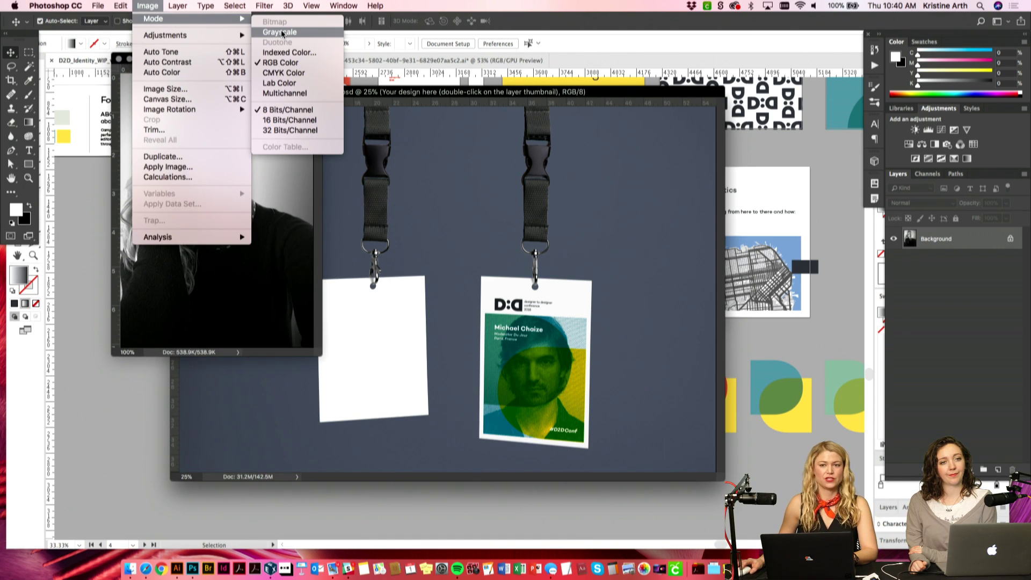
{"action": "left_click", "coordinate": [280, 32]}
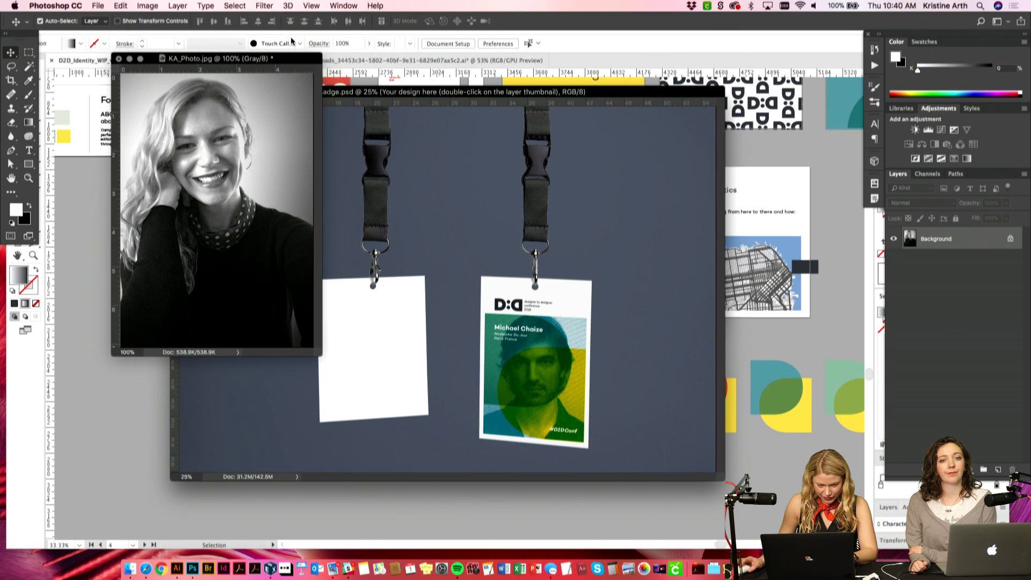
Step: Convert the portrait to Bitmap at 300 pixels/inch using a round Halftone Screen of 25 lines/inch at 40 degrees
{"action": "left_click", "coordinate": [151, 6]}
{"action": "mouse_move", "coordinate": [161, 19]}
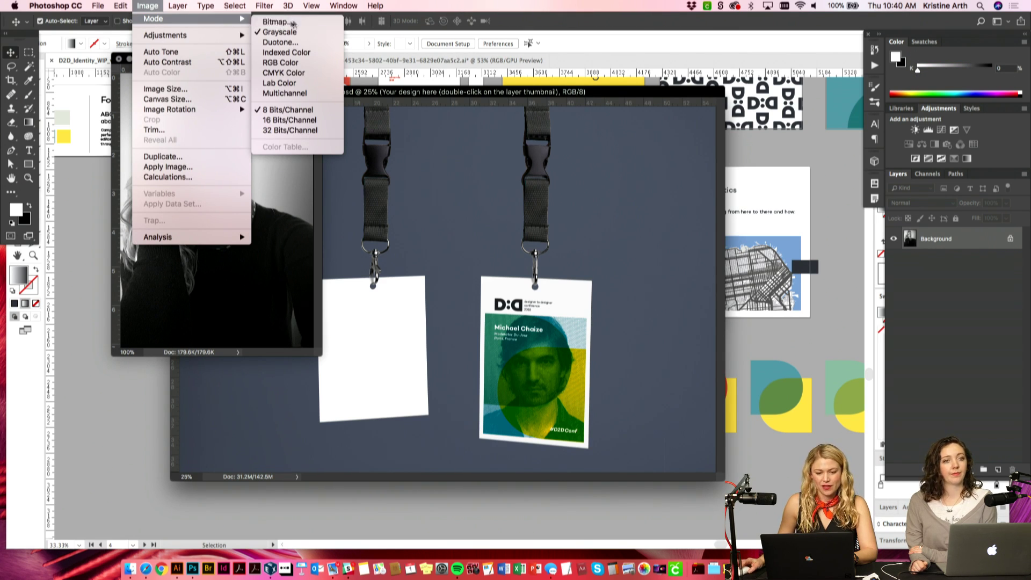
{"action": "left_click", "coordinate": [280, 23]}
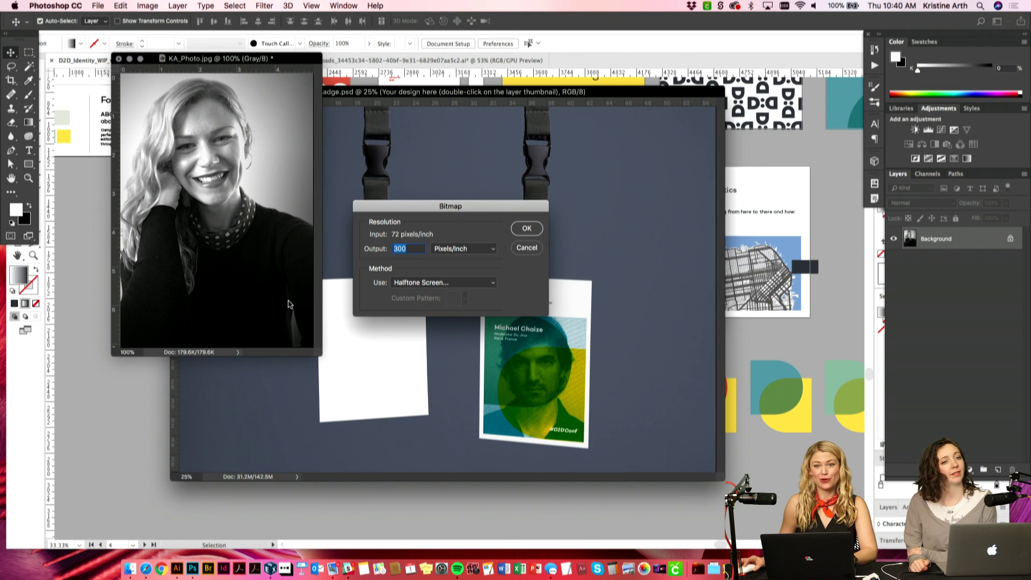
{"action": "left_click", "coordinate": [421, 283]}
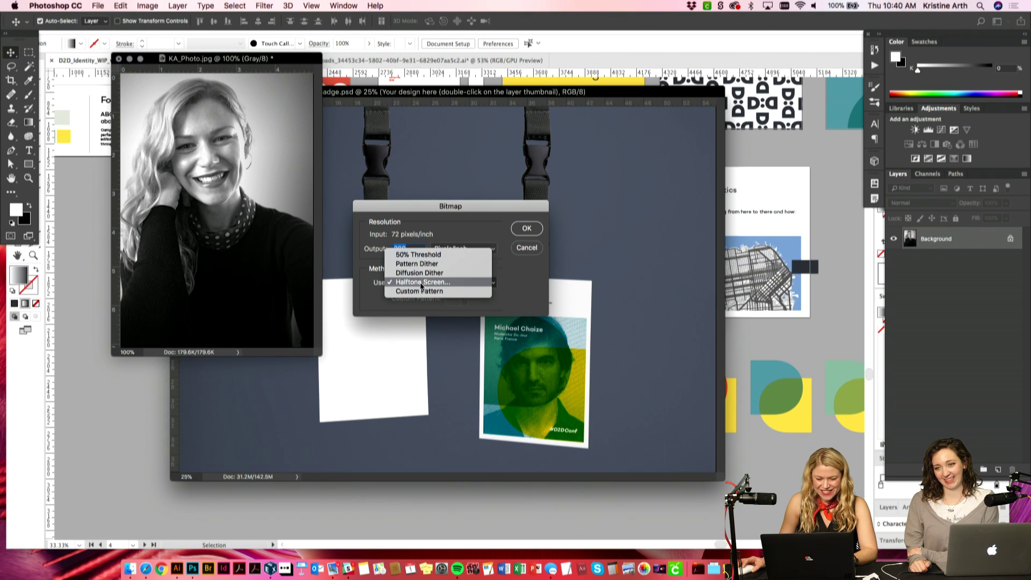
{"action": "left_click", "coordinate": [425, 284]}
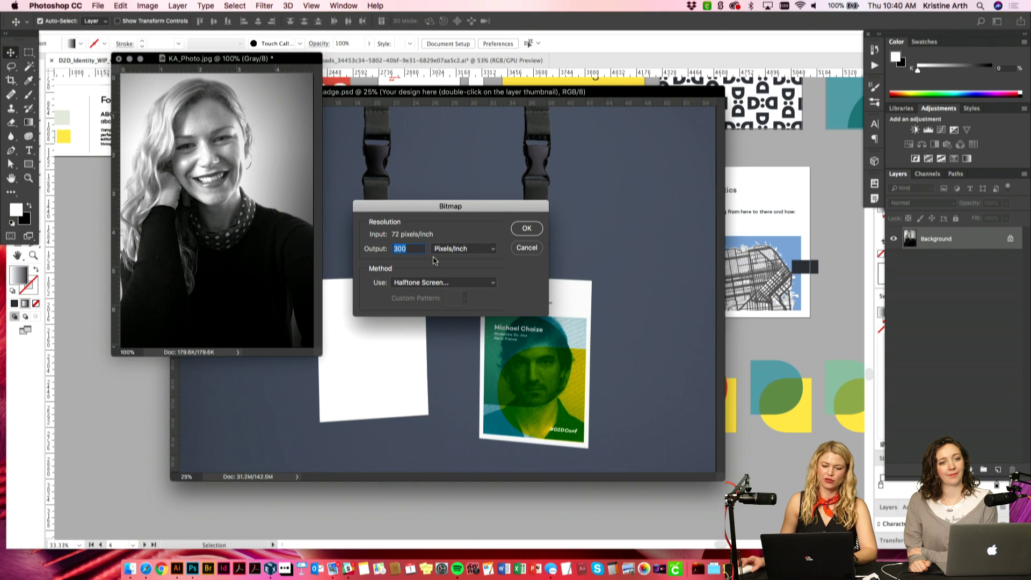
{"action": "left_click", "coordinate": [527, 229]}
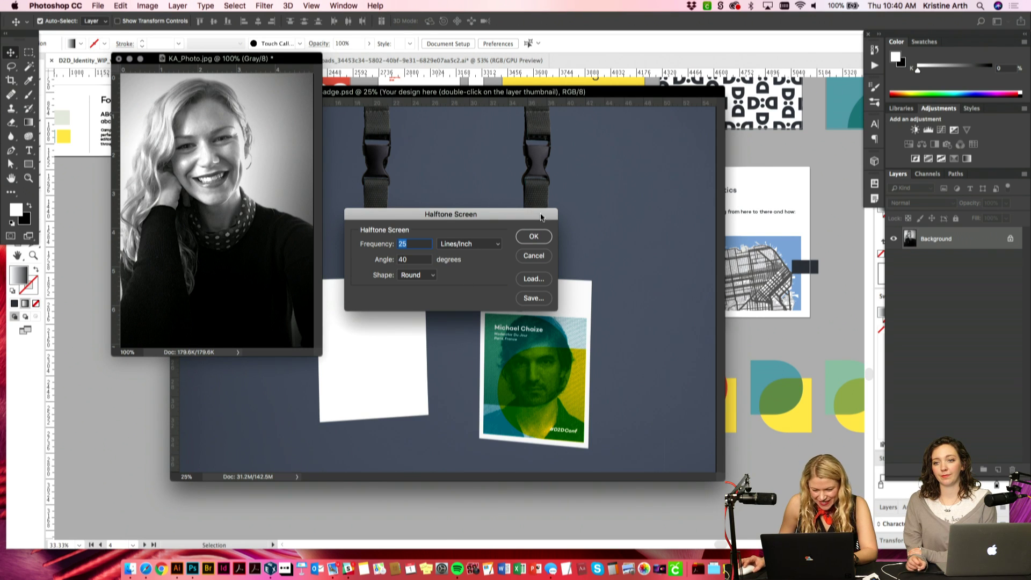
{"action": "left_click", "coordinate": [534, 236]}
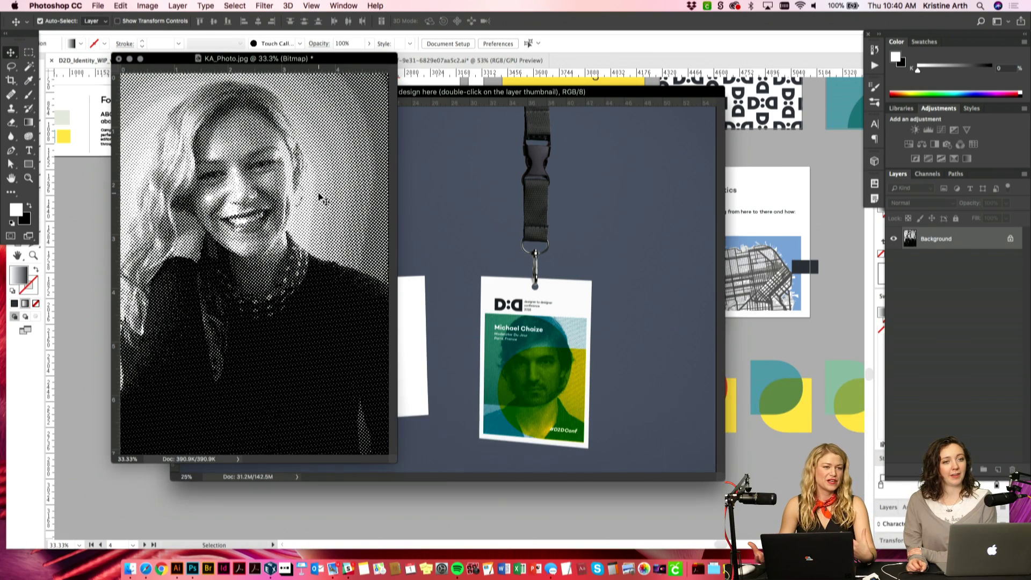
Step: Convert the halftoned bitmap portrait back to Grayscale with a size ratio of 1
{"action": "left_click", "coordinate": [149, 5]}
{"action": "mouse_move", "coordinate": [236, 20]}
{"action": "left_click", "coordinate": [278, 33]}
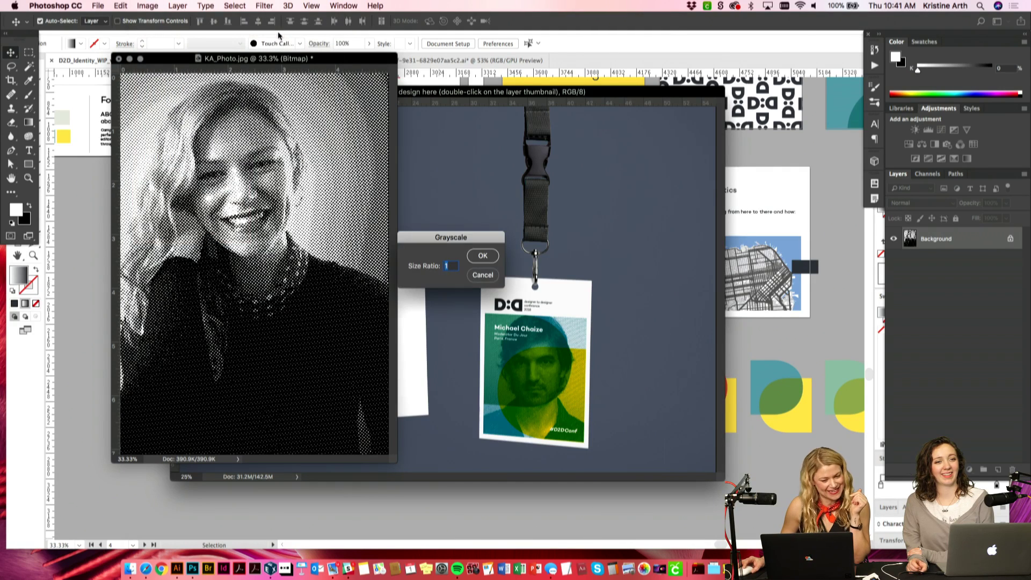
{"action": "left_click", "coordinate": [483, 256]}
Step: Apply a Monotone duotone to the portrait using the ink colour #267b97, named D2D Blue
{"action": "left_click", "coordinate": [147, 6]}
{"action": "mouse_move", "coordinate": [159, 35]}
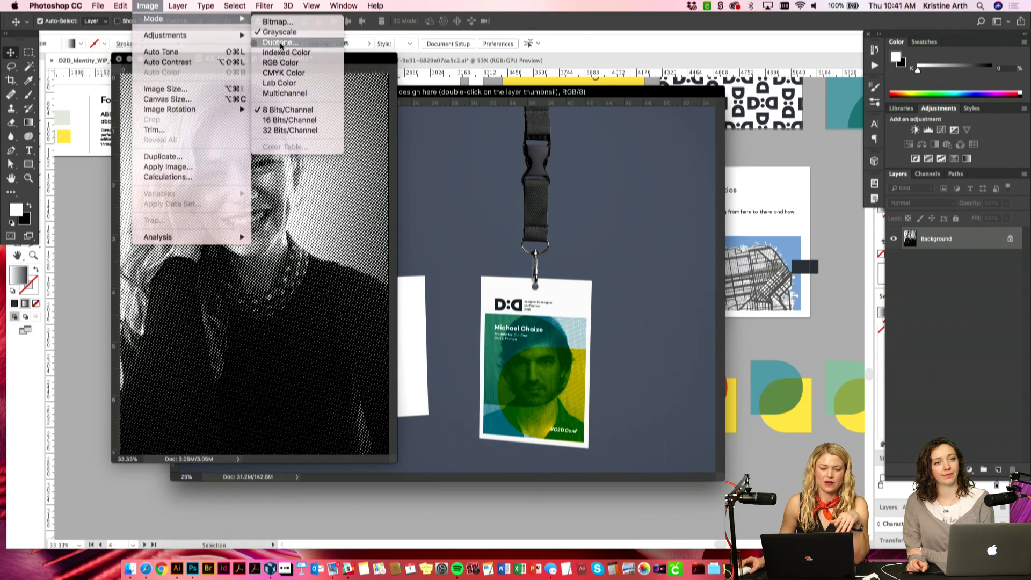
{"action": "left_click", "coordinate": [281, 43]}
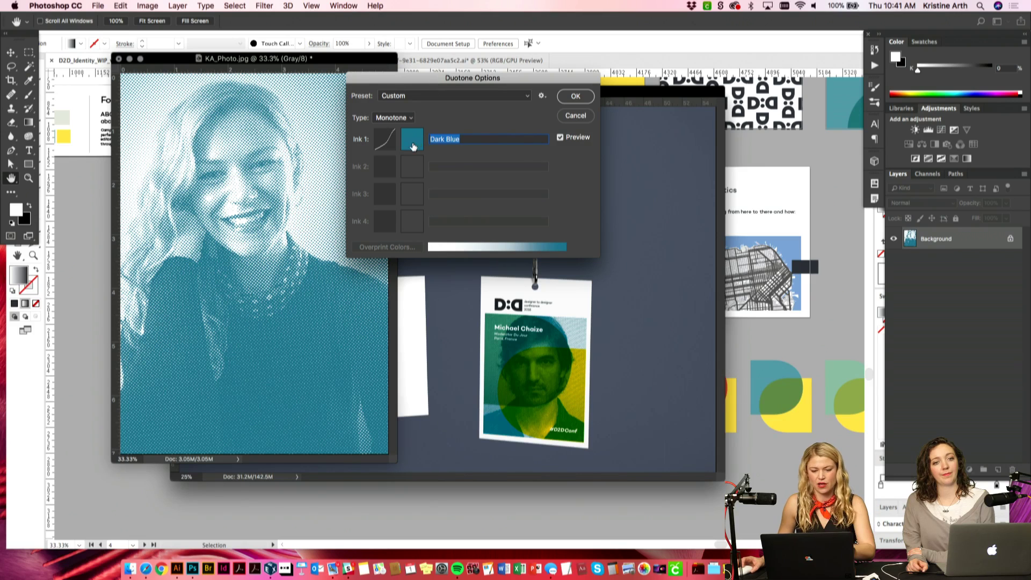
{"action": "left_click", "coordinate": [412, 140]}
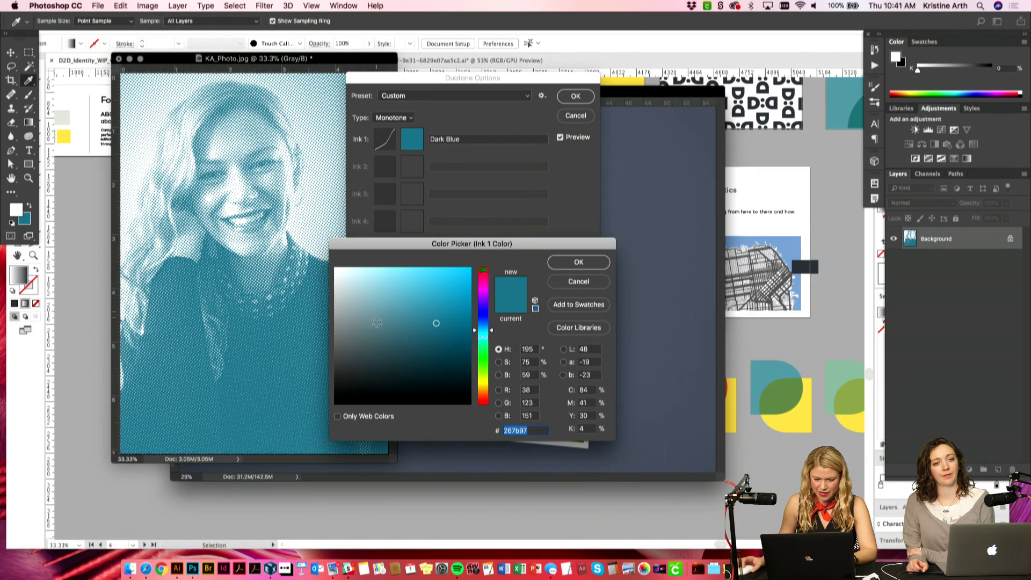
{"action": "left_click", "coordinate": [577, 262]}
{"action": "left_click_drag", "start_coordinate": [460, 140], "coordinate": [424, 140]}
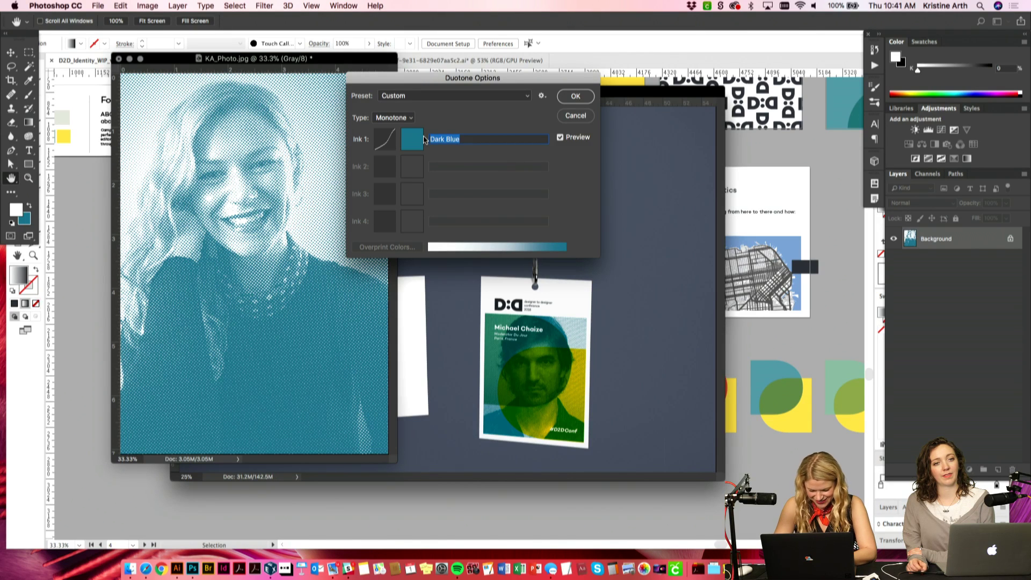
{"action": "type", "text": "D2D Blue"}
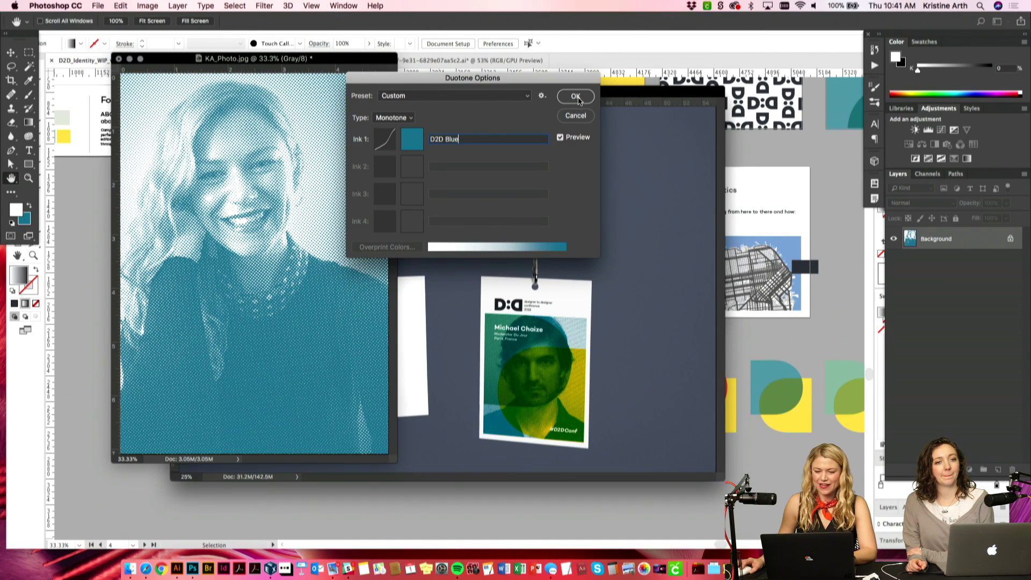
{"action": "left_click", "coordinate": [575, 97]}
Step: Save the blue halftone portrait as KA_Photo.psd in the Links folder and close its document
{"action": "key", "text": "super+shift+s"}
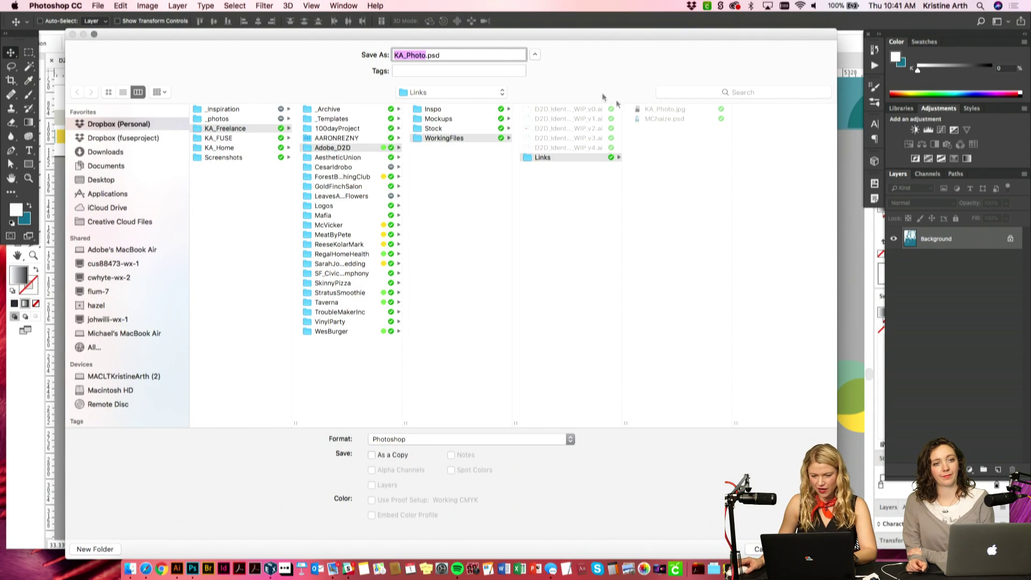
{"action": "key", "text": "Return"}
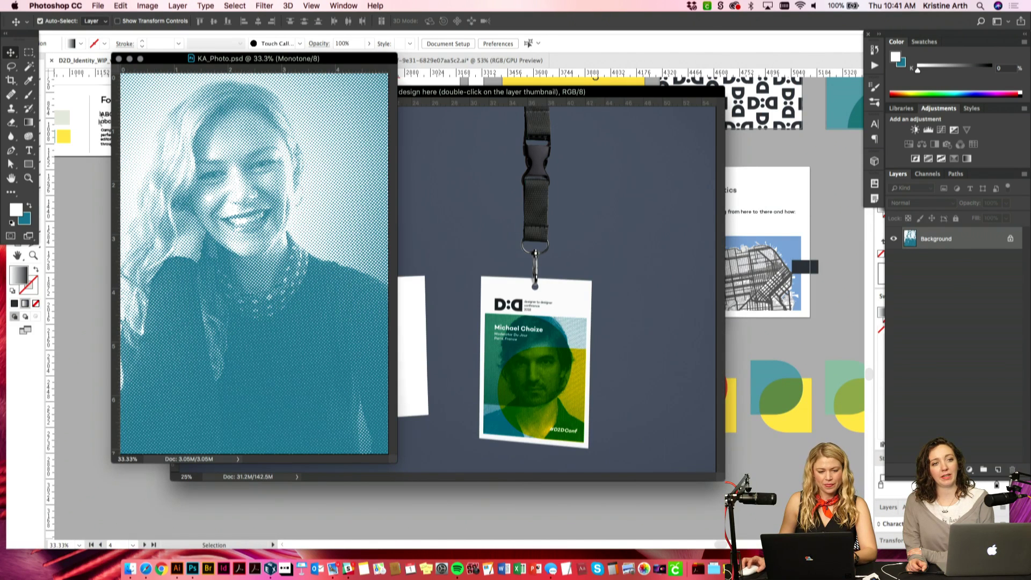
{"action": "left_click", "coordinate": [119, 59]}
Step: Switch to Illustrator and duplicate the portrait badge artboard with its artwork, placing the copy beside the original
{"action": "left_click", "coordinate": [106, 224]}
{"action": "scroll", "coordinate": [445, 362], "scroll_direction": "down", "scroll_amount": 1}
{"action": "key", "text": "super+plus"}
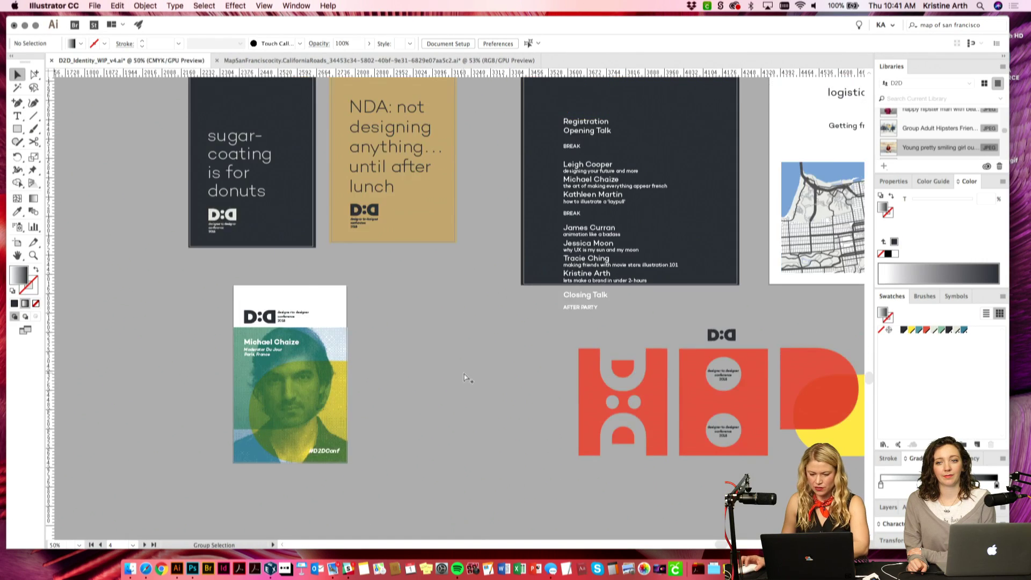
{"action": "key", "text": "super+plus"}
{"action": "left_click_drag", "start_coordinate": [478, 387], "coordinate": [546, 363]}
{"action": "key", "text": "super+plus"}
{"action": "left_click", "coordinate": [17, 242]}
{"action": "left_click", "coordinate": [272, 285]}
{"action": "left_click", "coordinate": [294, 47]}
{"action": "left_click", "coordinate": [268, 260]}
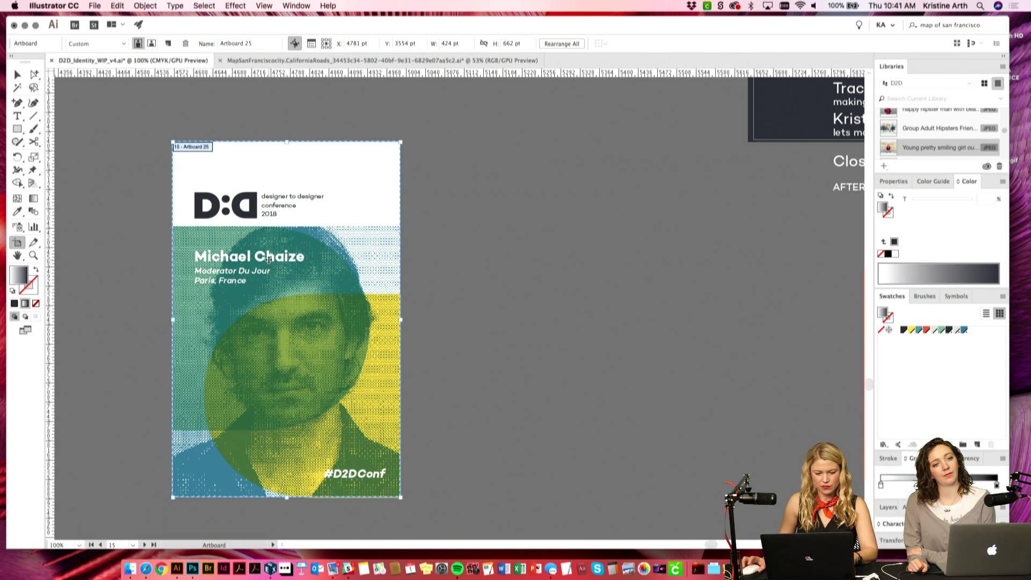
{"action": "left_click_drag", "start_coordinate": [227, 248], "coordinate": [498, 253]}
{"action": "key", "text": "Escape"}
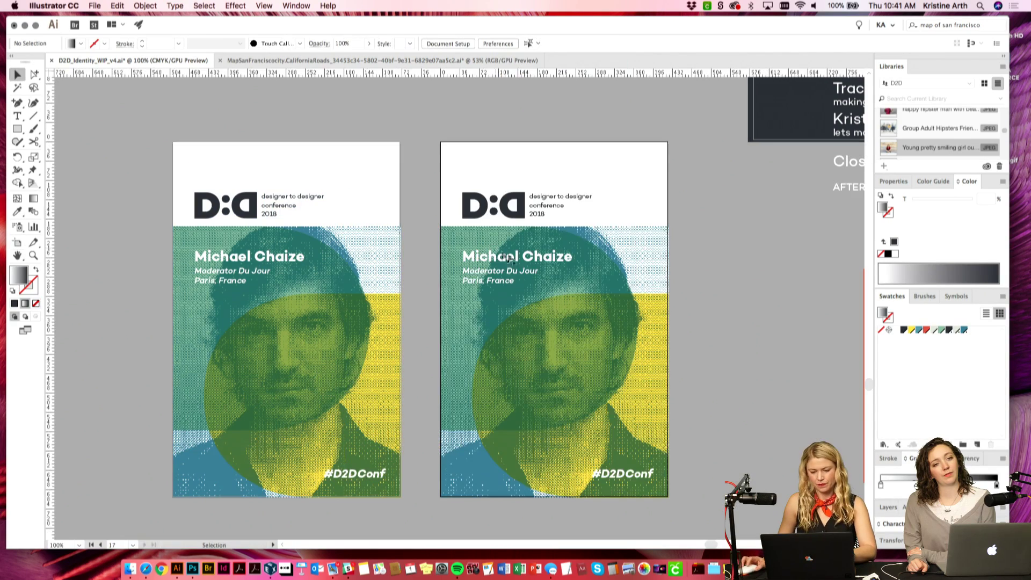
Step: Replace the linked portrait in the duplicated badge with KA_Photo.psd from the Links folder
{"action": "scroll", "coordinate": [698, 260], "scroll_direction": "right", "scroll_amount": 2}
{"action": "left_click", "coordinate": [621, 253]}
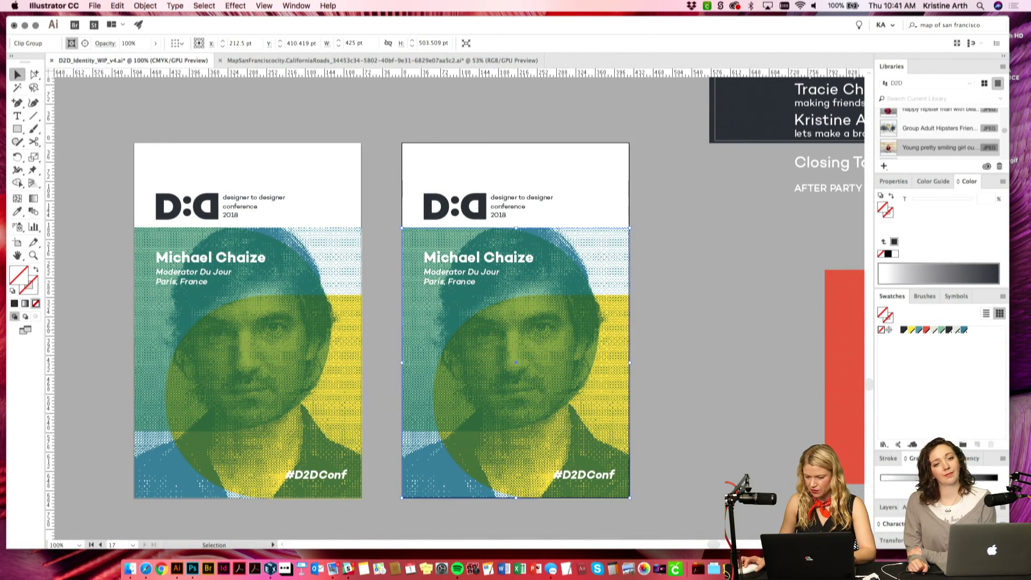
{"action": "left_click", "coordinate": [888, 507]}
{"action": "key", "text": "super+shift+p"}
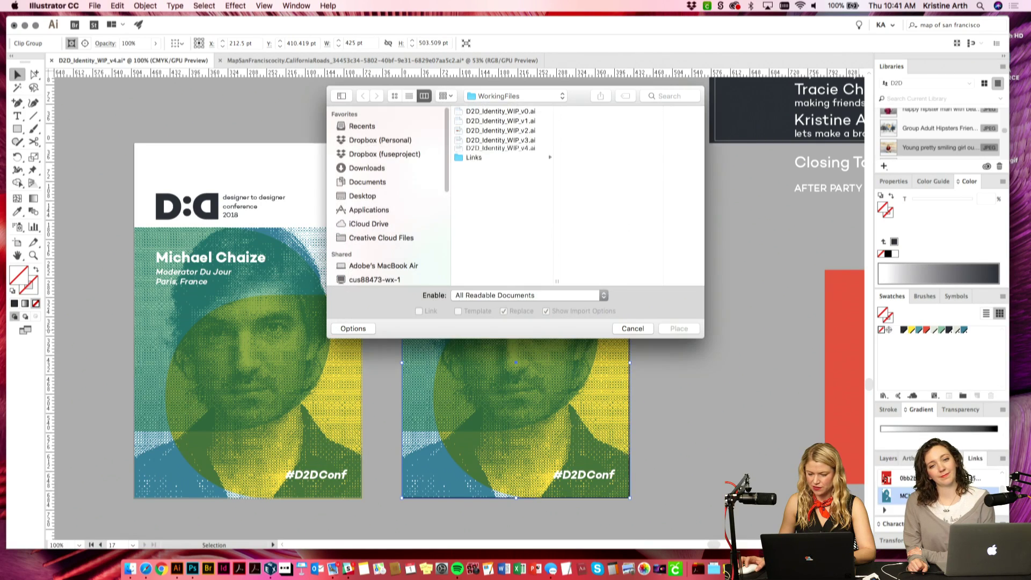
{"action": "left_click", "coordinate": [531, 159]}
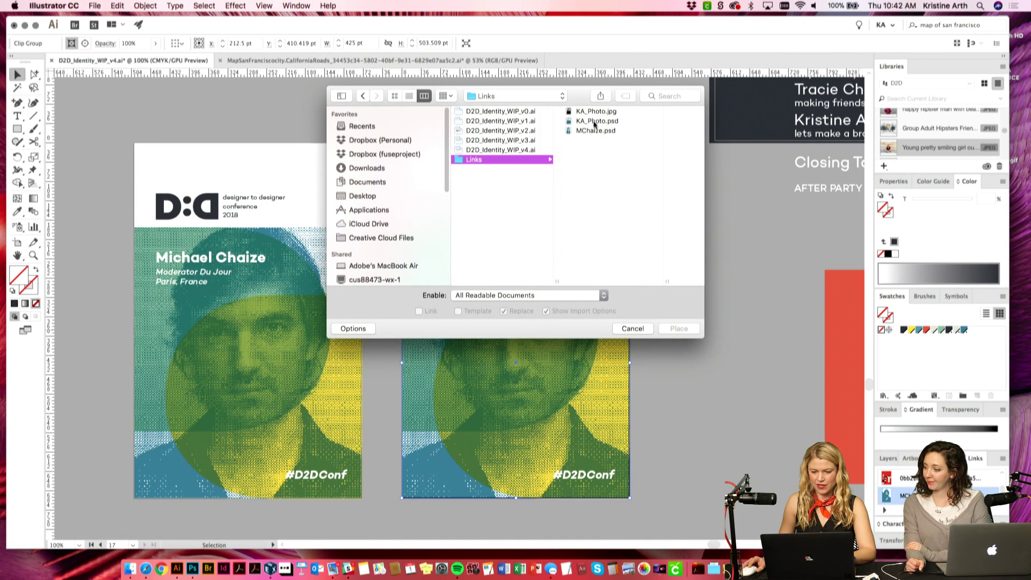
{"action": "left_click", "coordinate": [594, 121]}
{"action": "left_click", "coordinate": [679, 328]}
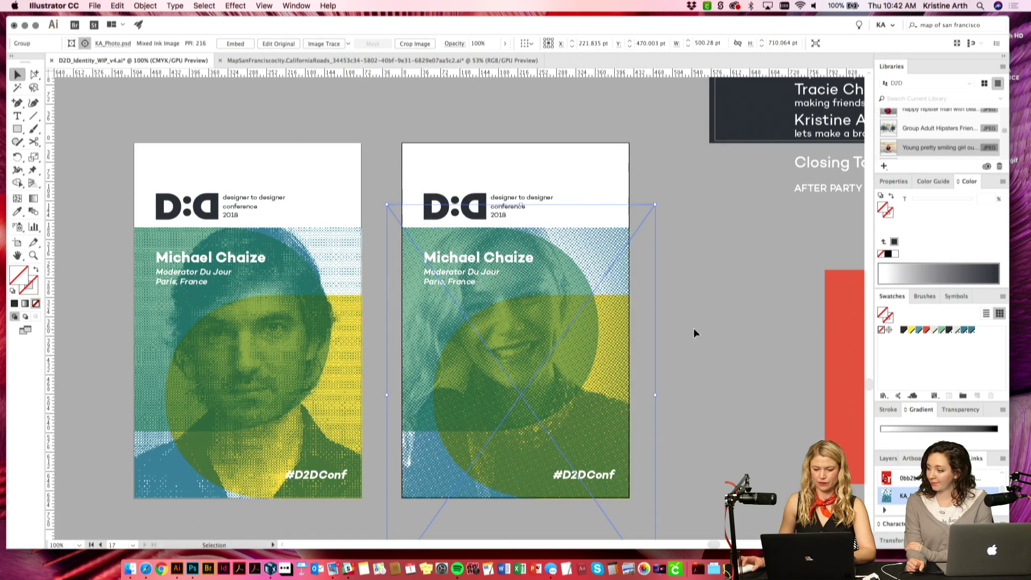
Step: Shift the new portrait slightly right and down inside the duplicated badge's clipping frame
{"action": "left_click", "coordinate": [34, 74]}
{"action": "scroll", "coordinate": [537, 214], "scroll_direction": "down", "scroll_amount": 2}
{"action": "scroll", "coordinate": [537, 214], "scroll_direction": "right", "scroll_amount": 2}
{"action": "left_click_drag", "start_coordinate": [589, 245], "coordinate": [591, 249]}
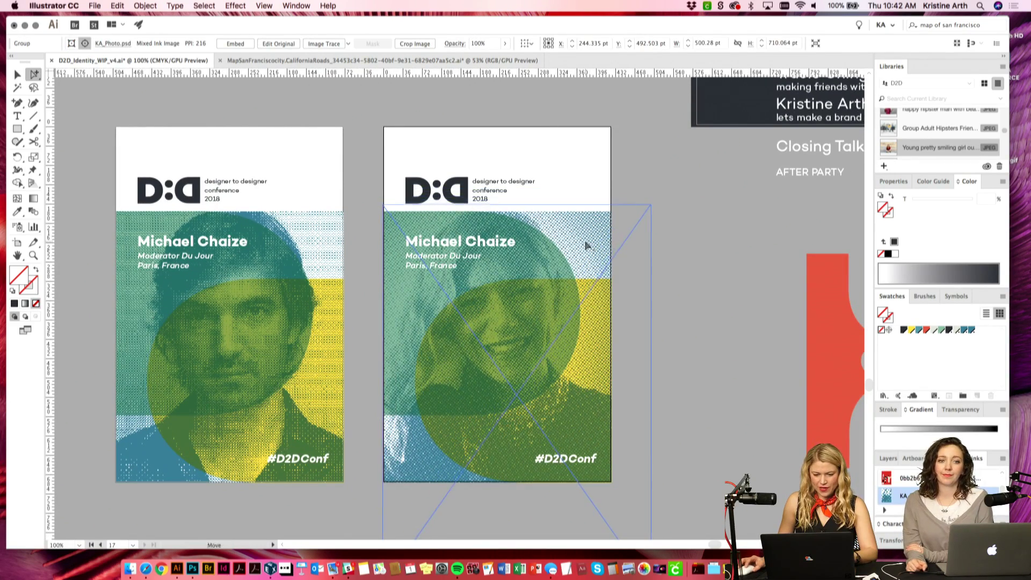
{"action": "scroll", "coordinate": [591, 322], "scroll_direction": "down", "scroll_amount": 5}
{"action": "scroll", "coordinate": [525, 451], "scroll_direction": "down", "scroll_amount": 3}
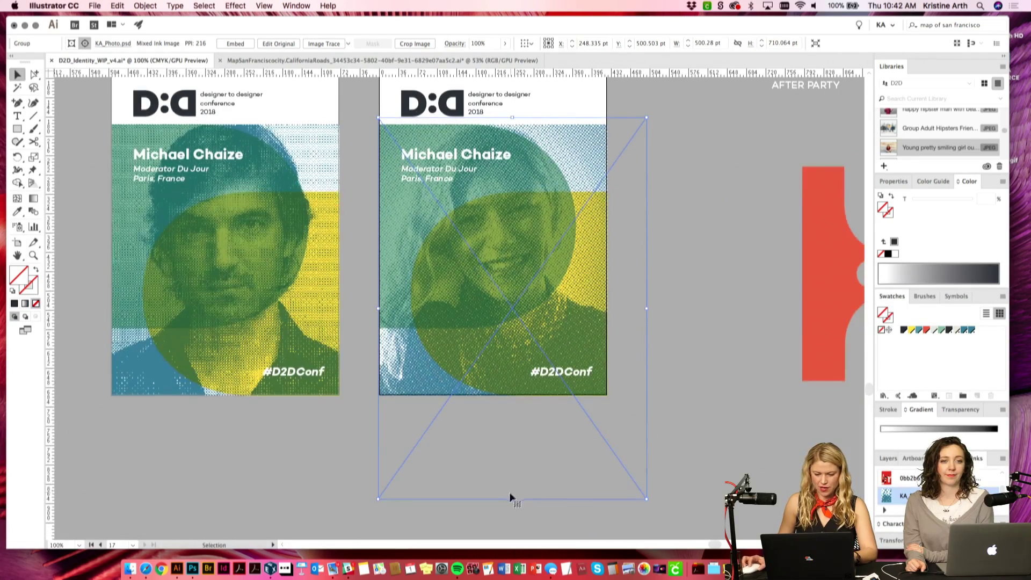
Step: Scale the new portrait down to about 469 × 666 pt, reposition it to fill the badge's image area, and deselect it
{"action": "left_click_drag", "start_coordinate": [510, 497], "coordinate": [503, 494]}
{"action": "left_click_drag", "start_coordinate": [648, 501], "coordinate": [623, 465]}
{"action": "left_click_drag", "start_coordinate": [685, 217], "coordinate": [697, 242]}
{"action": "left_click_drag", "start_coordinate": [608, 162], "coordinate": [609, 166]}
{"action": "left_click_drag", "start_coordinate": [637, 325], "coordinate": [646, 320]}
{"action": "left_click_drag", "start_coordinate": [600, 180], "coordinate": [601, 186]}
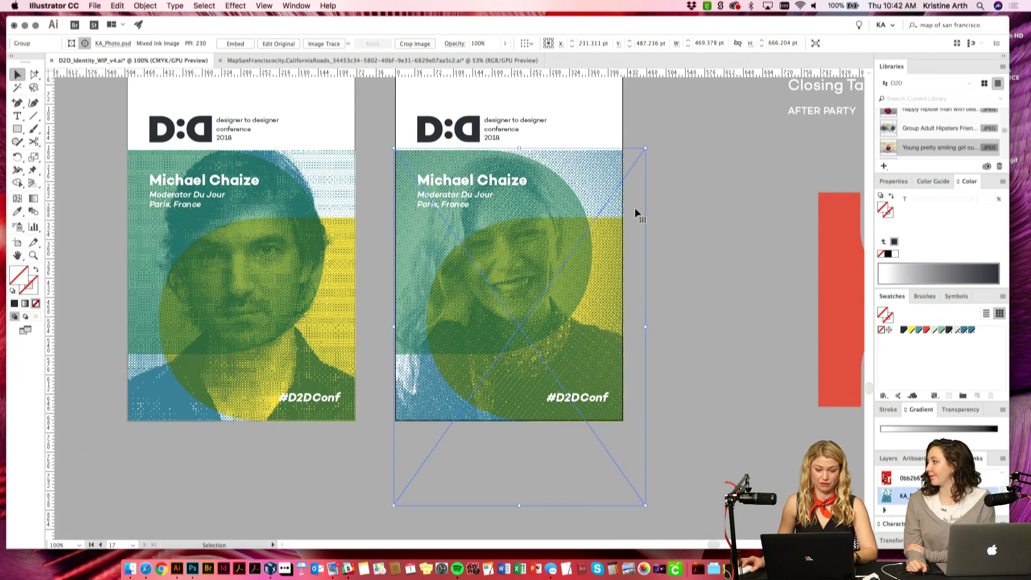
{"action": "left_click_drag", "start_coordinate": [692, 204], "coordinate": [679, 228]}
{"action": "left_click", "coordinate": [668, 224]}
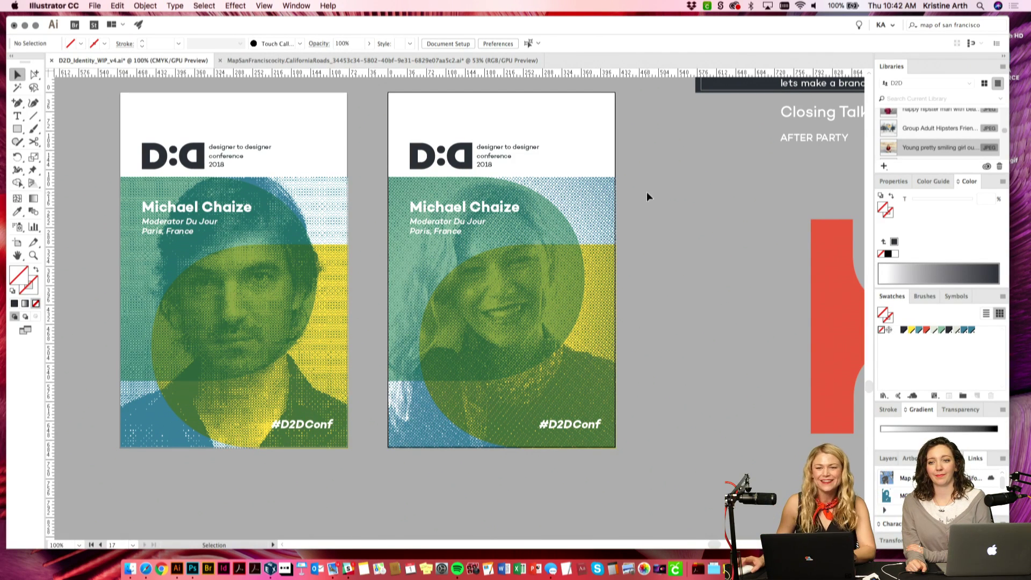
Step: Replace the name on the duplicated badge with the new attendee's full name
{"action": "left_click_drag", "start_coordinate": [652, 212], "coordinate": [630, 206]}
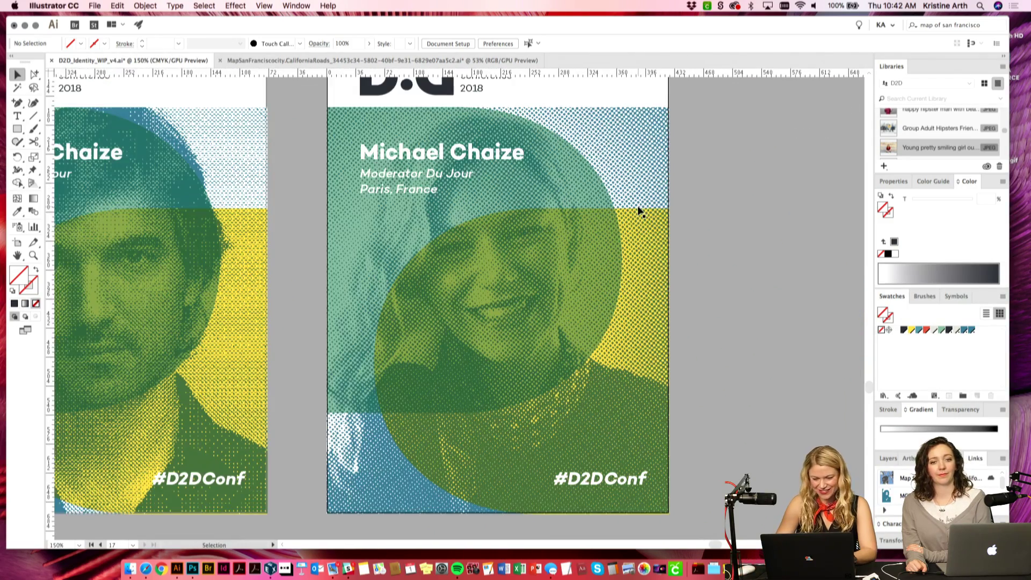
{"action": "key", "text": "super+equal"}
{"action": "left_click_drag", "start_coordinate": [701, 178], "coordinate": [683, 214]}
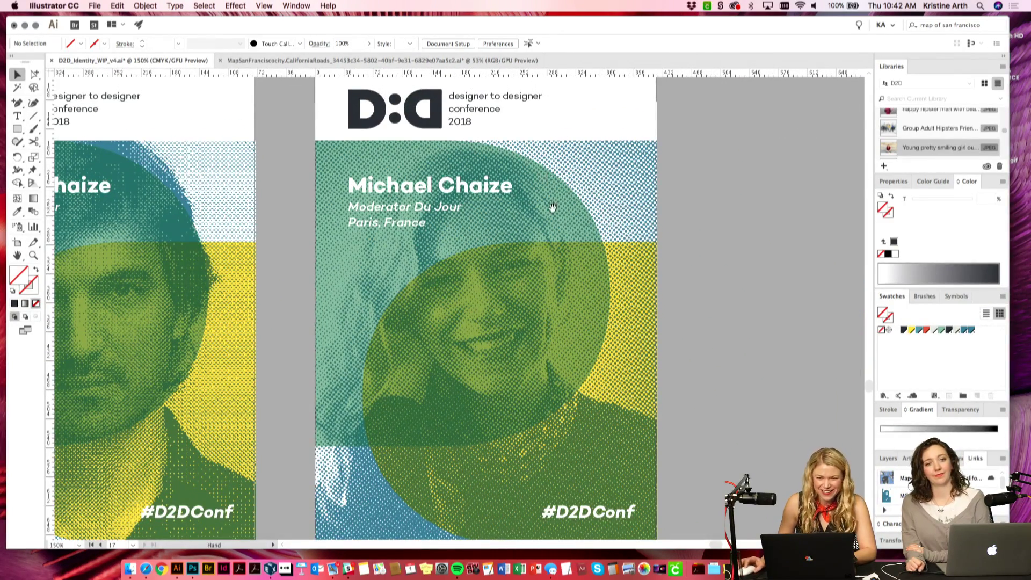
{"action": "left_click_drag", "start_coordinate": [548, 207], "coordinate": [552, 201]}
{"action": "double_click", "coordinate": [456, 184]}
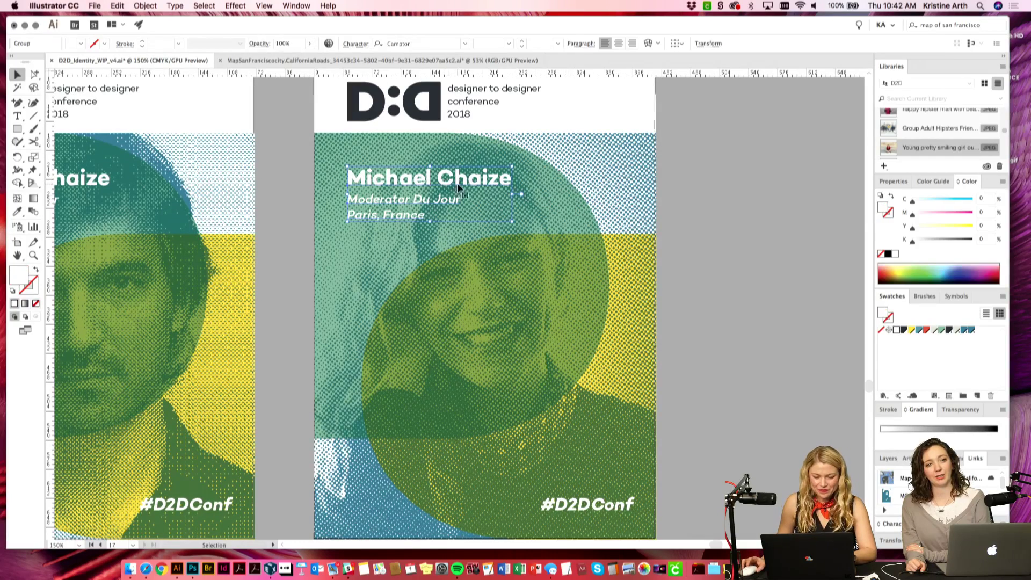
{"action": "key", "text": "super+a"}
{"action": "type", "text": "Kristine"}
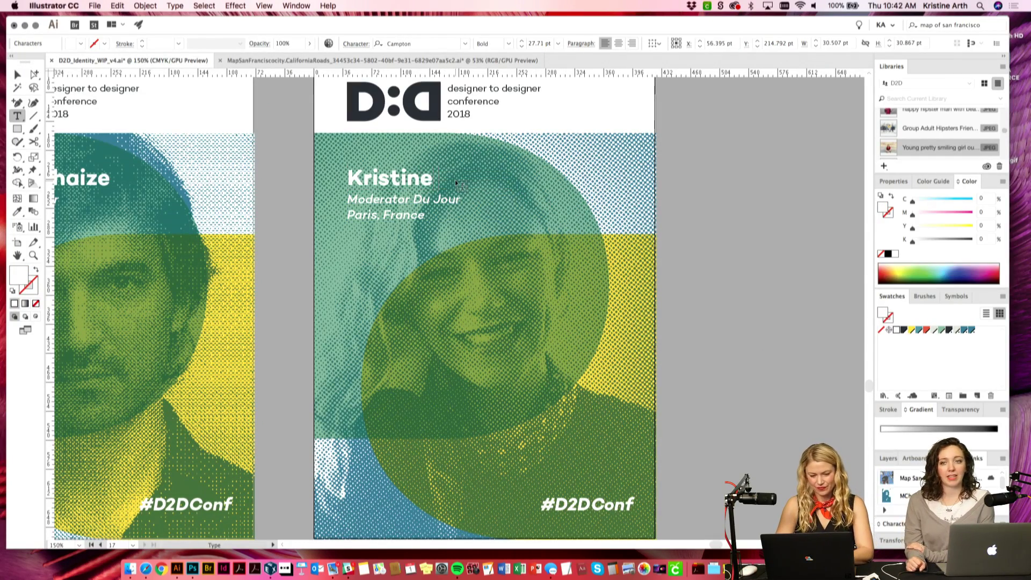
{"action": "type", "text": " Arth"}
Step: Change the duplicated badge's role line to "Speaker" and its location line to "San Francisco, CA"
{"action": "triple_click", "coordinate": [439, 199]}
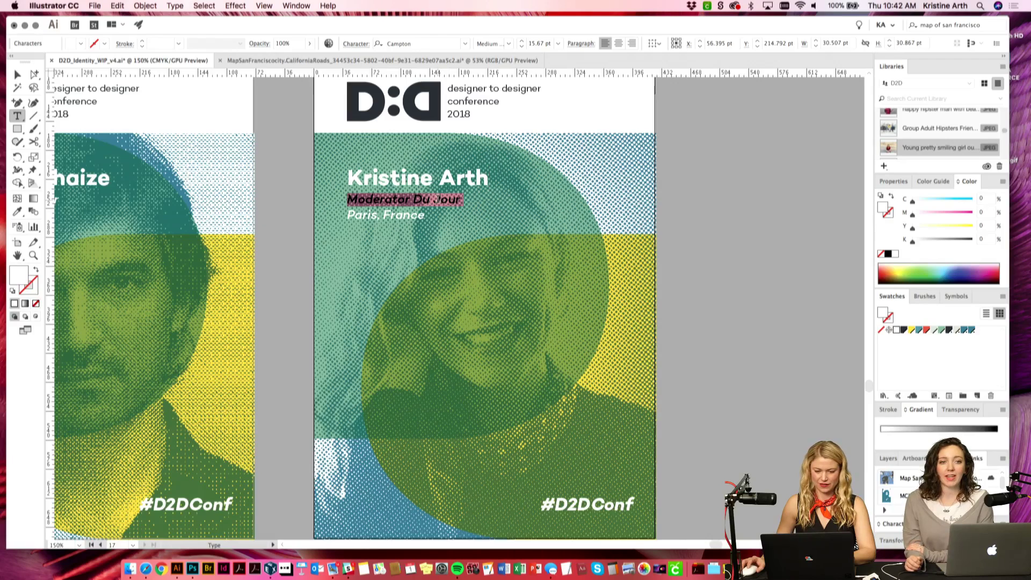
{"action": "key", "text": "BackSpace"}
{"action": "type", "text": "Speaker"}
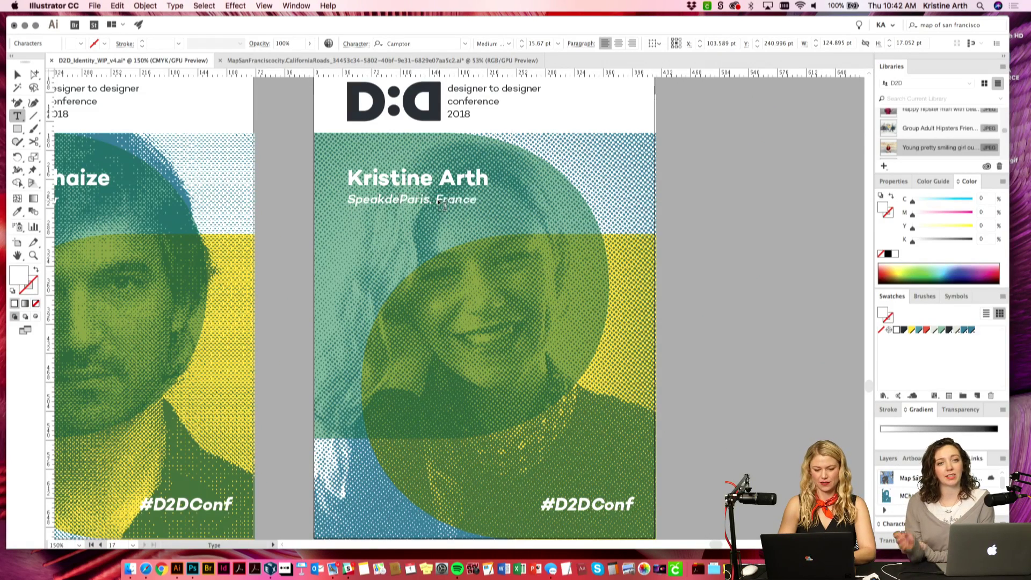
{"action": "key", "text": "BackSpace"}
{"action": "key", "text": "BackSpace"}
{"action": "type", "text": "er"}
{"action": "key", "text": "Return"}
{"action": "triple_click", "coordinate": [418, 213]}
{"action": "type", "text": "San Francisco, CA"}
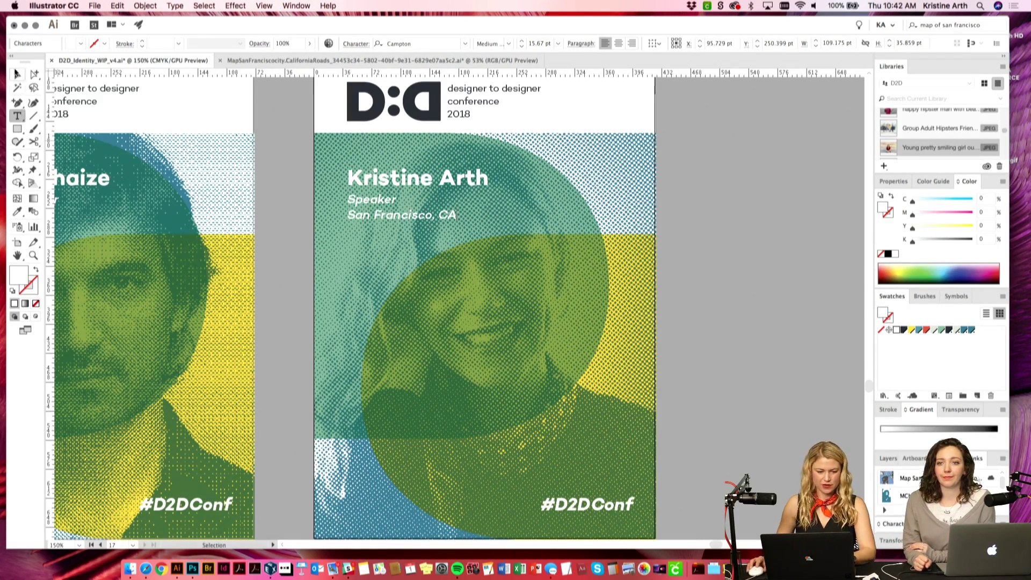
Step: Change the role line under the name to "Raiders of the Lost Arc" and finish editing the text
{"action": "double_click", "coordinate": [380, 199]}
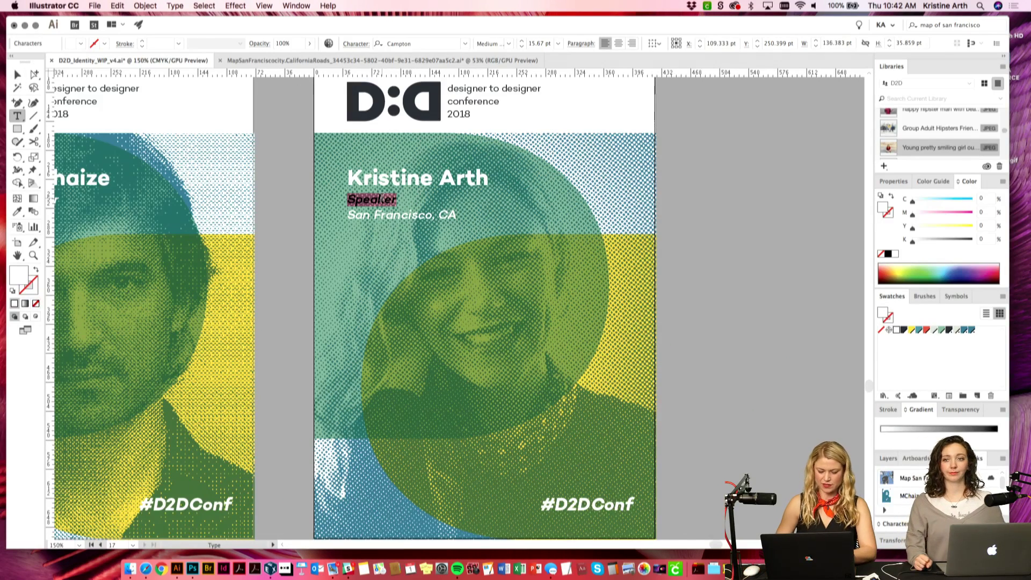
{"action": "type", "text": "Raiders of the Lost Arc"}
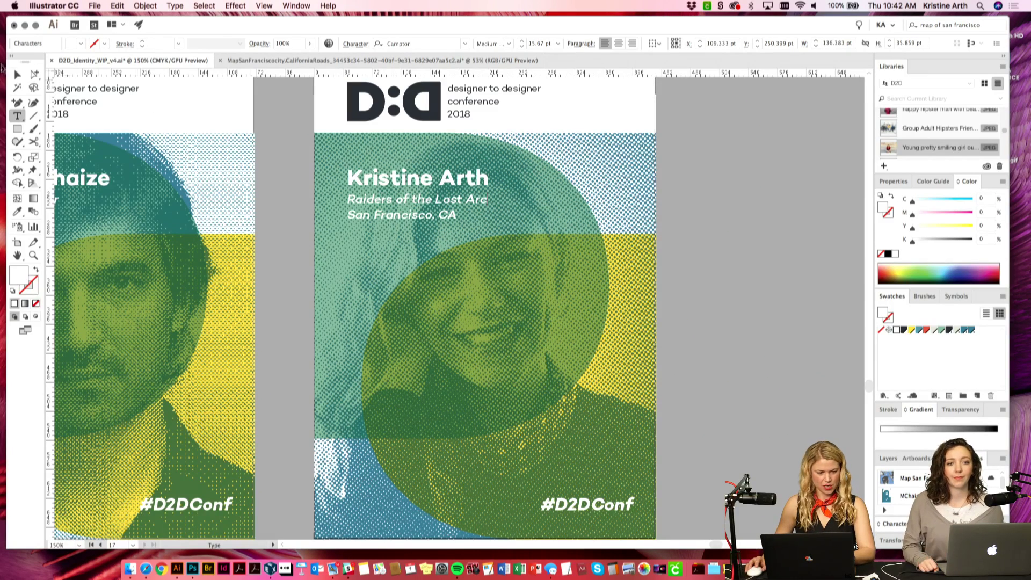
{"action": "left_click", "coordinate": [16, 74]}
{"action": "left_click", "coordinate": [282, 138]}
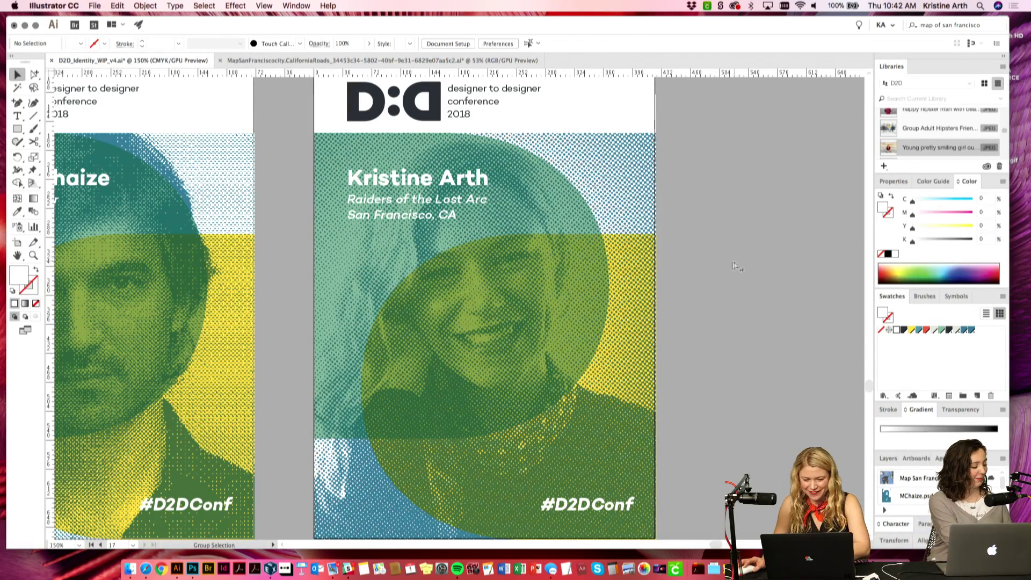
Step: Recolor the green D shape over the new badge's portrait with the red swatch and deselect it
{"action": "key", "text": "super+minus"}
{"action": "key", "text": "super+minus"}
{"action": "left_click_drag", "start_coordinate": [645, 327], "coordinate": [629, 321]}
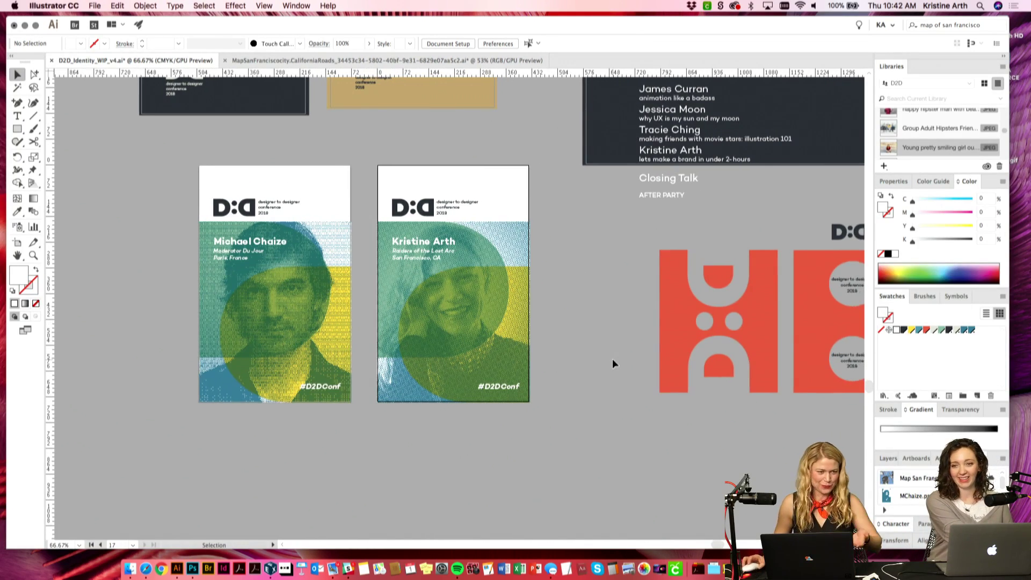
{"action": "left_click_drag", "start_coordinate": [630, 309], "coordinate": [592, 313]}
{"action": "left_click_drag", "start_coordinate": [599, 269], "coordinate": [487, 266]}
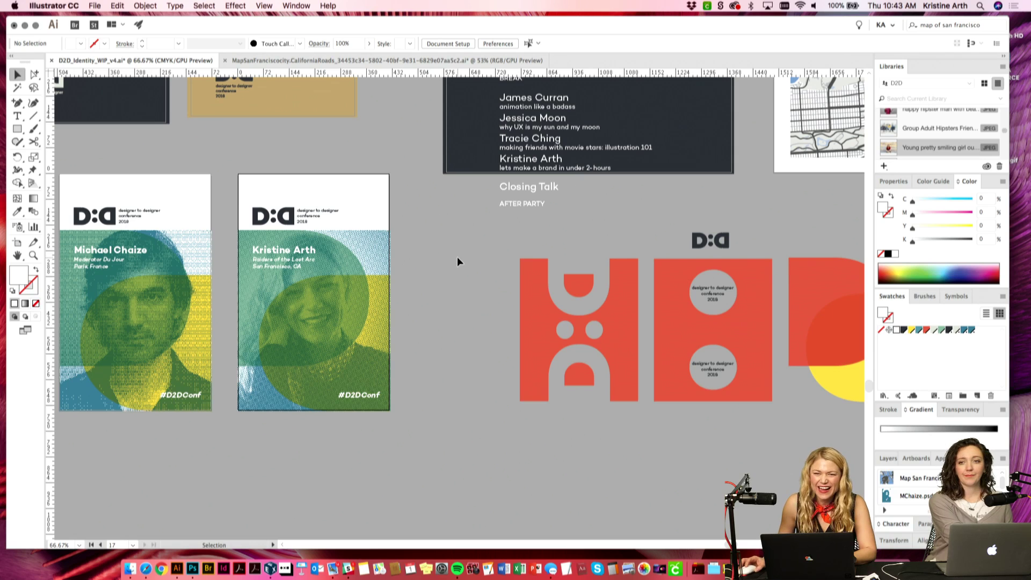
{"action": "left_click", "coordinate": [350, 263]}
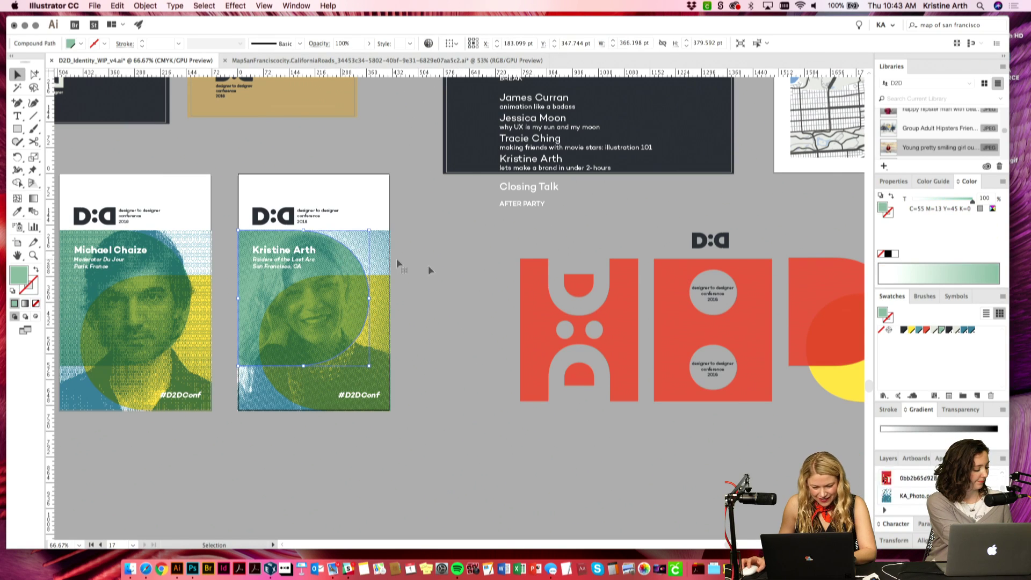
{"action": "left_click", "coordinate": [925, 331]}
{"action": "left_click", "coordinate": [602, 448]}
Step: Switch to Photoshop's Badge.psd mockup and enlarge the view around the two ID cards
{"action": "scroll", "coordinate": [617, 430], "scroll_direction": "left", "scroll_amount": 2}
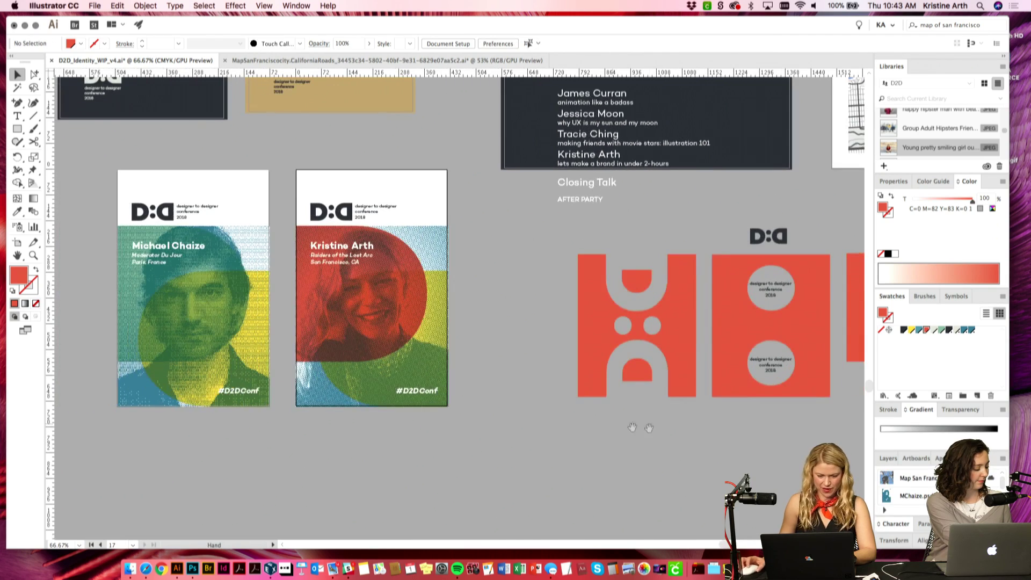
{"action": "left_click_drag", "start_coordinate": [523, 361], "coordinate": [469, 368]}
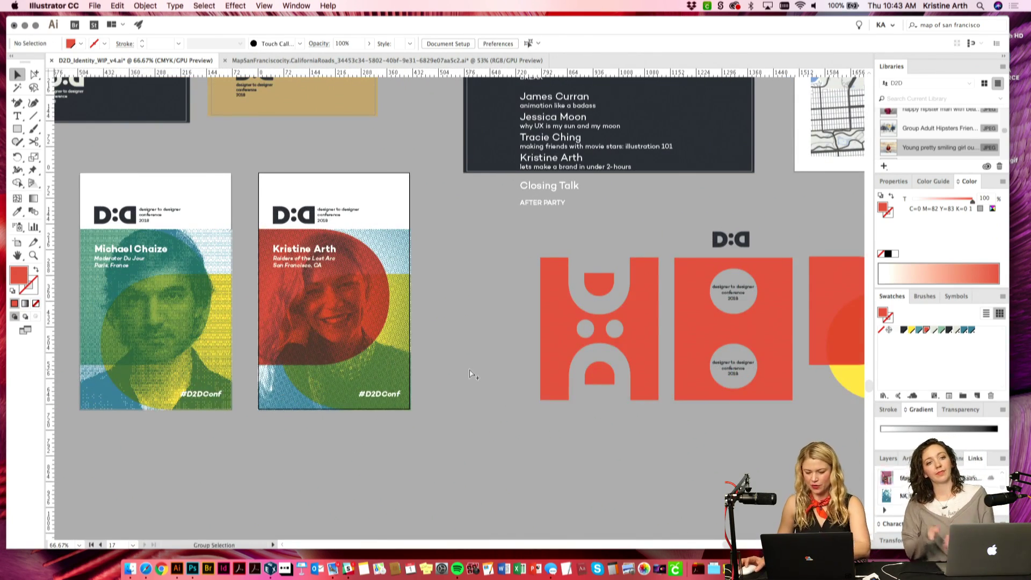
{"action": "key", "text": "super+minus"}
{"action": "left_click_drag", "start_coordinate": [470, 301], "coordinate": [465, 339]}
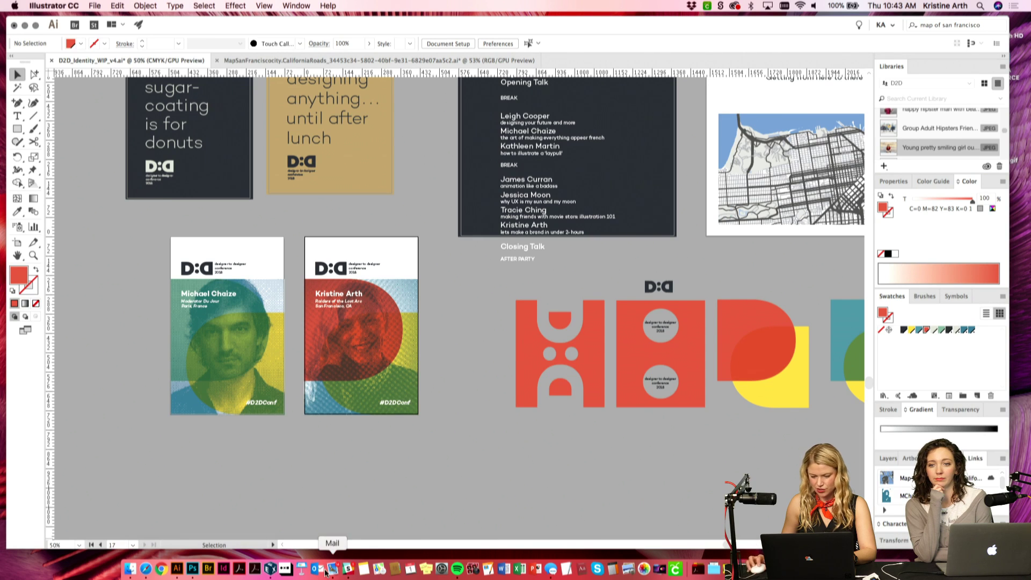
{"action": "left_click", "coordinate": [193, 569]}
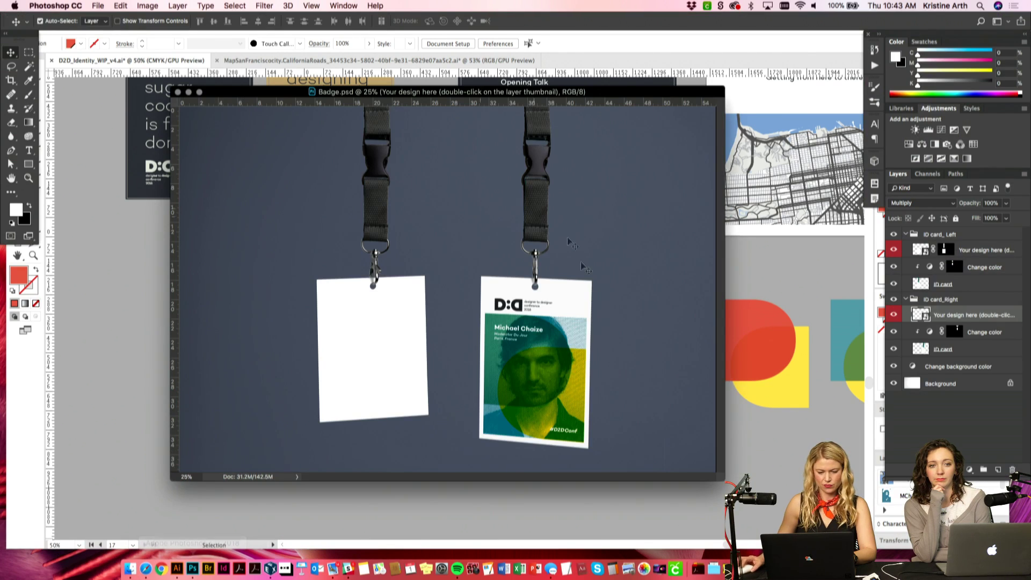
{"action": "key", "text": "super+0"}
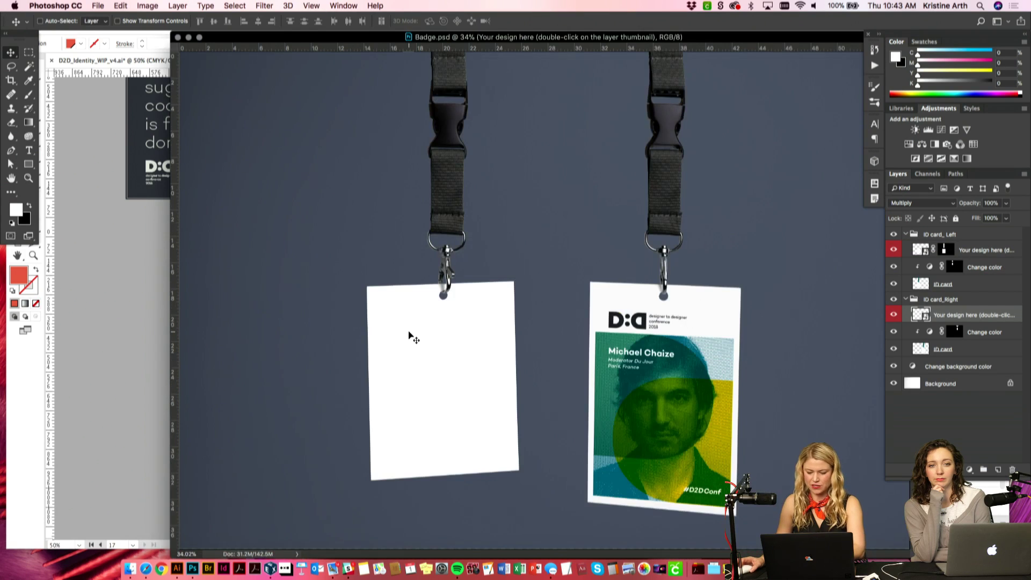
{"action": "key", "text": "super+equal"}
{"action": "left_click_drag", "start_coordinate": [501, 392], "coordinate": [386, 223]}
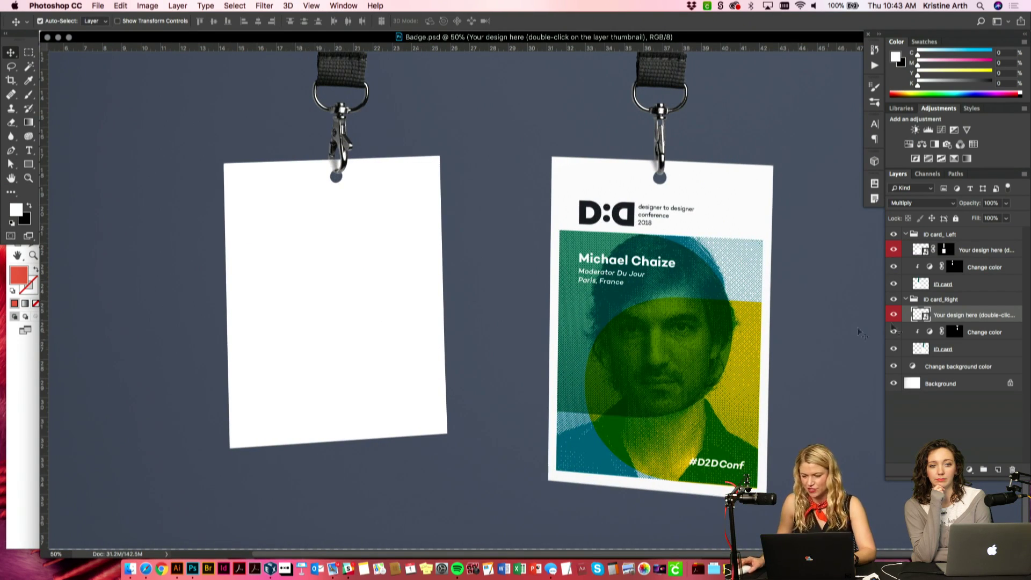
Step: Check which layers belong to each ID card, collapse the ID card_Right group, and select the design layer in ID card_Left
{"action": "left_click", "coordinate": [893, 315]}
{"action": "left_click", "coordinate": [893, 315]}
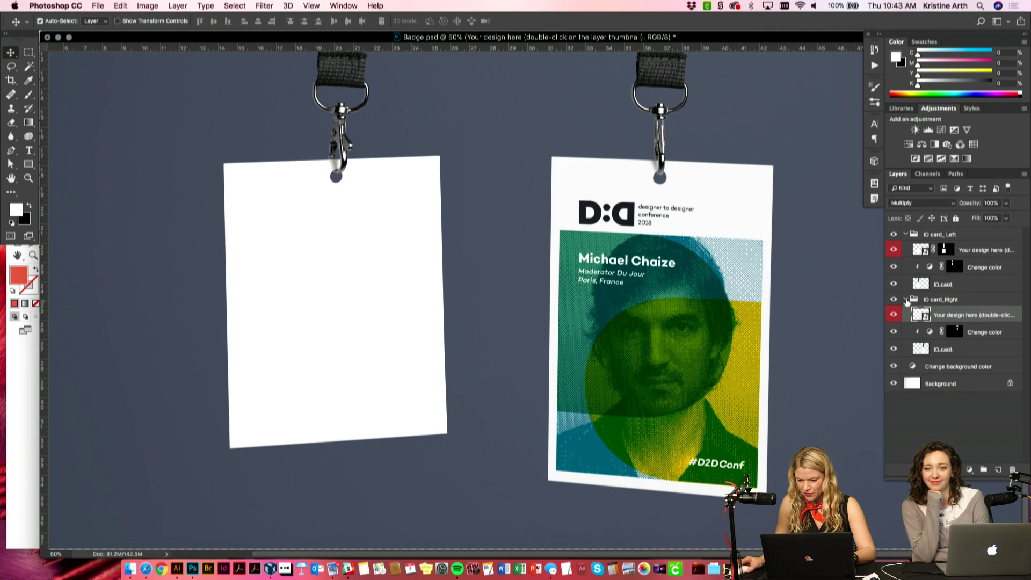
{"action": "left_click", "coordinate": [906, 300]}
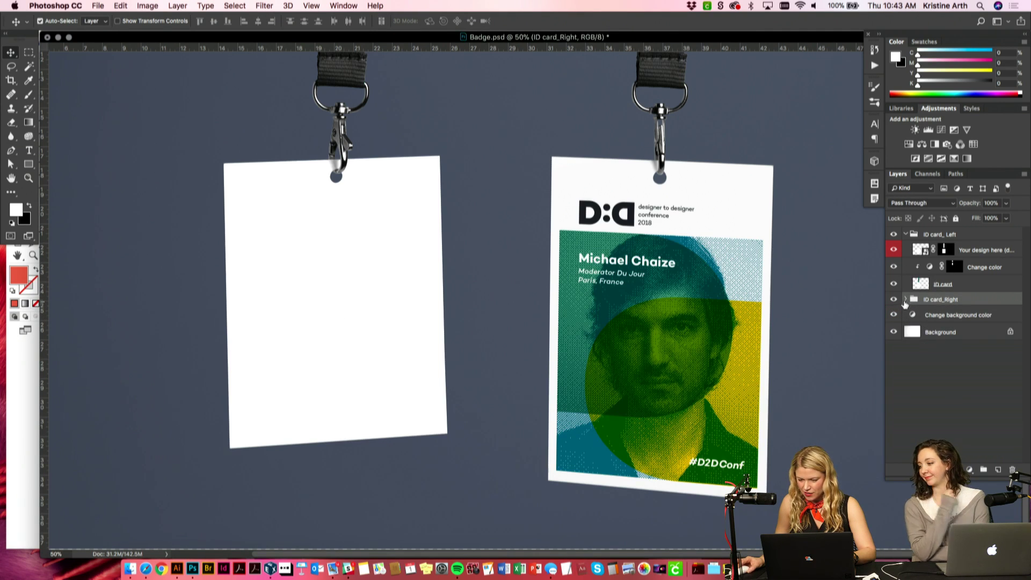
{"action": "left_click", "coordinate": [914, 284]}
{"action": "left_click", "coordinate": [893, 285]}
{"action": "left_click", "coordinate": [893, 286]}
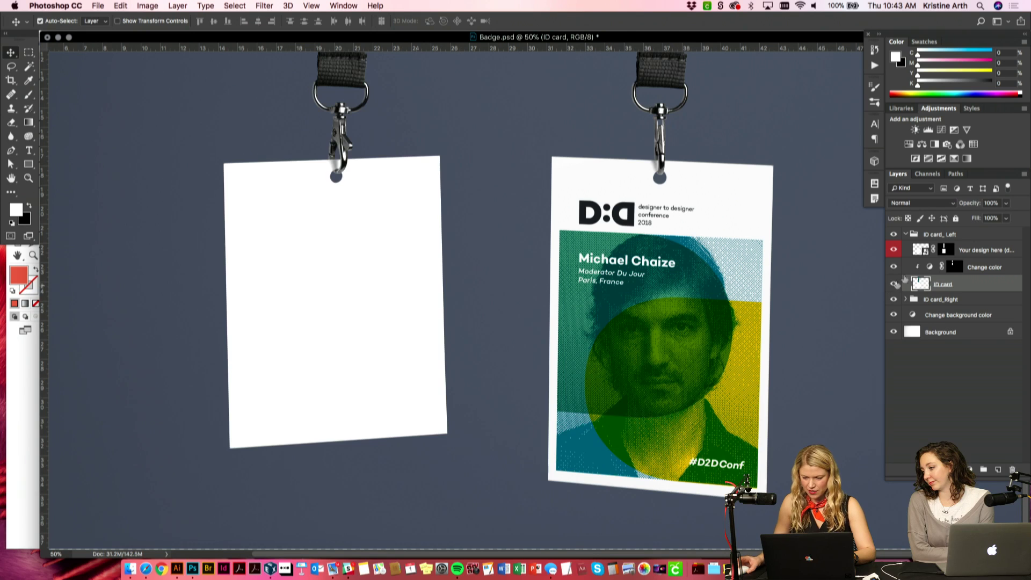
{"action": "left_click", "coordinate": [921, 252]}
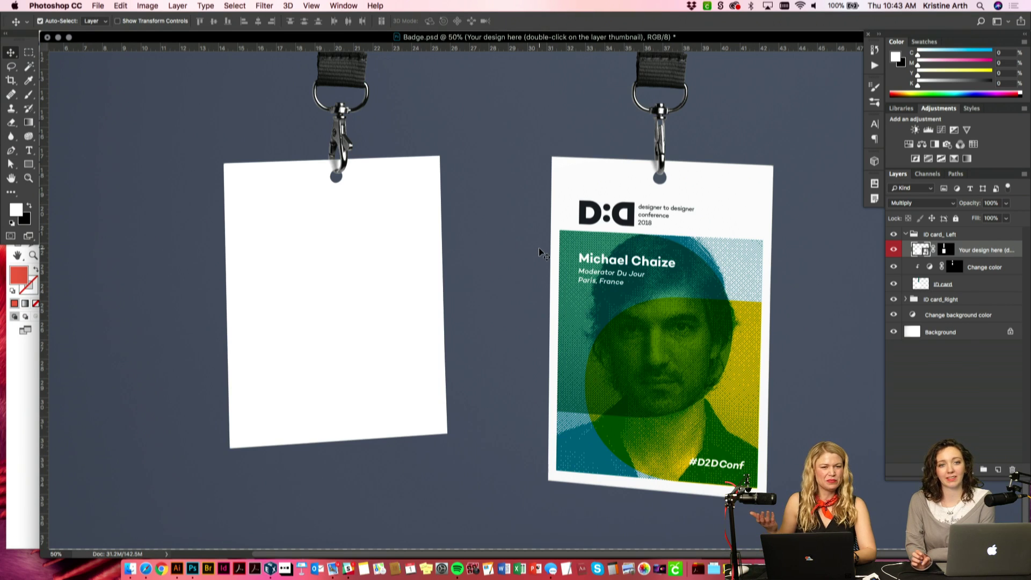
{"action": "key", "text": "super"}
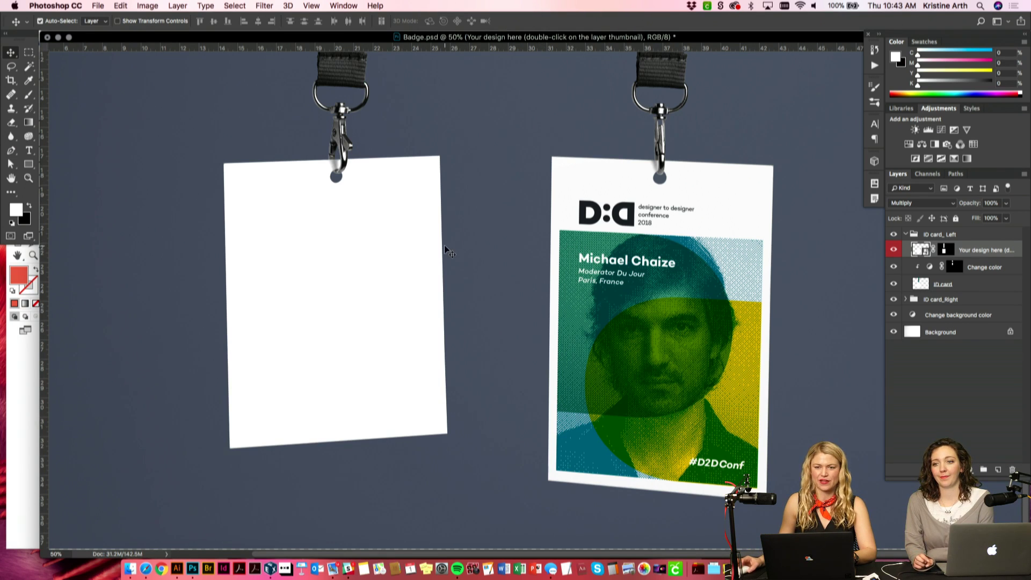
{"action": "key", "text": "super+v"}
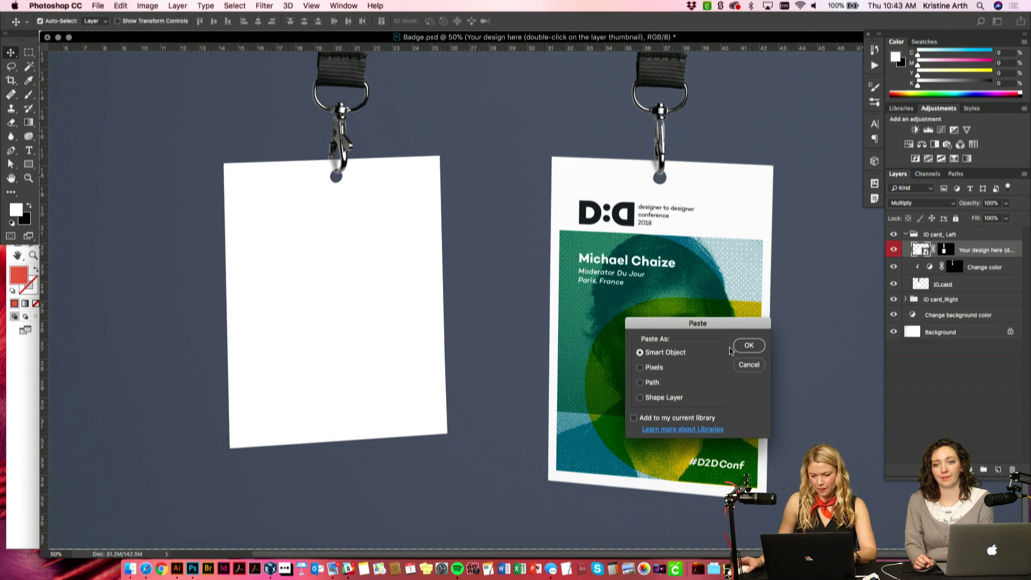
{"action": "left_click", "coordinate": [748, 345]}
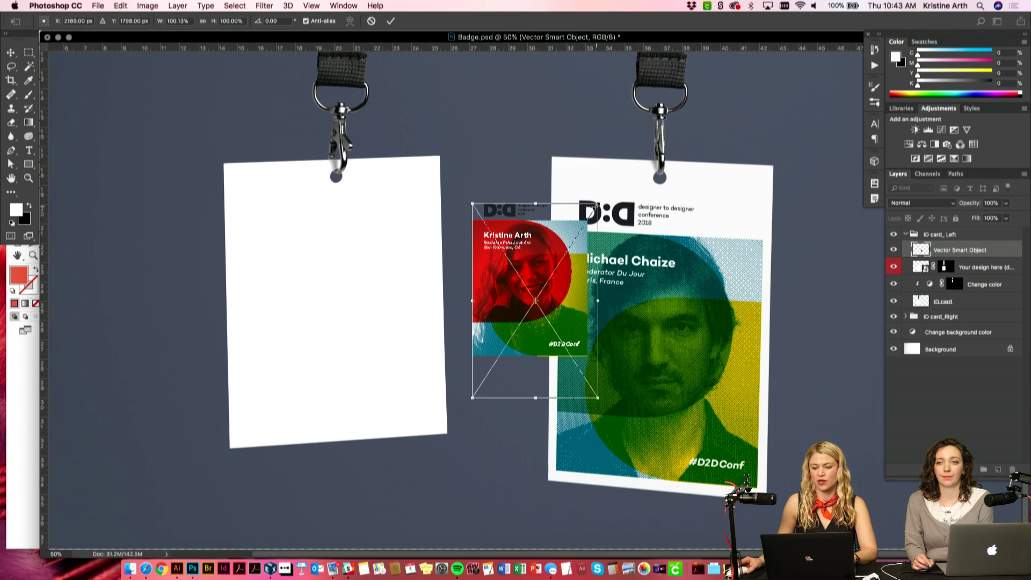
{"action": "left_click_drag", "start_coordinate": [598, 203], "coordinate": [639, 127]}
{"action": "key", "text": "super+z"}
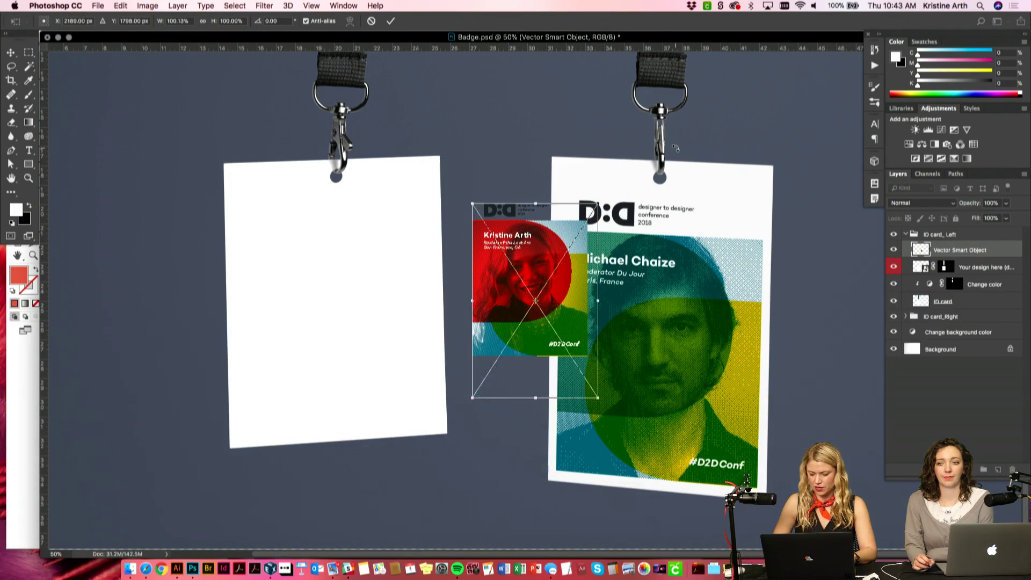
{"action": "key", "text": "Return"}
{"action": "key", "text": "BackSpace"}
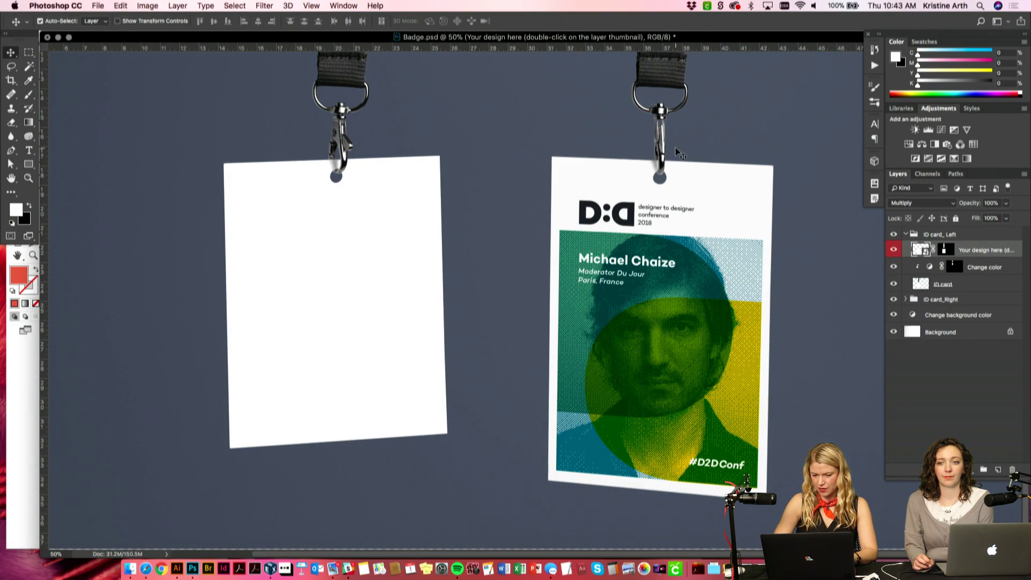
Step: Open the left card's design smart object, paste the new badge artwork as a Smart Object, and enlarge and centre it on the canvas
{"action": "double_click", "coordinate": [925, 252]}
{"action": "key", "text": "super+v"}
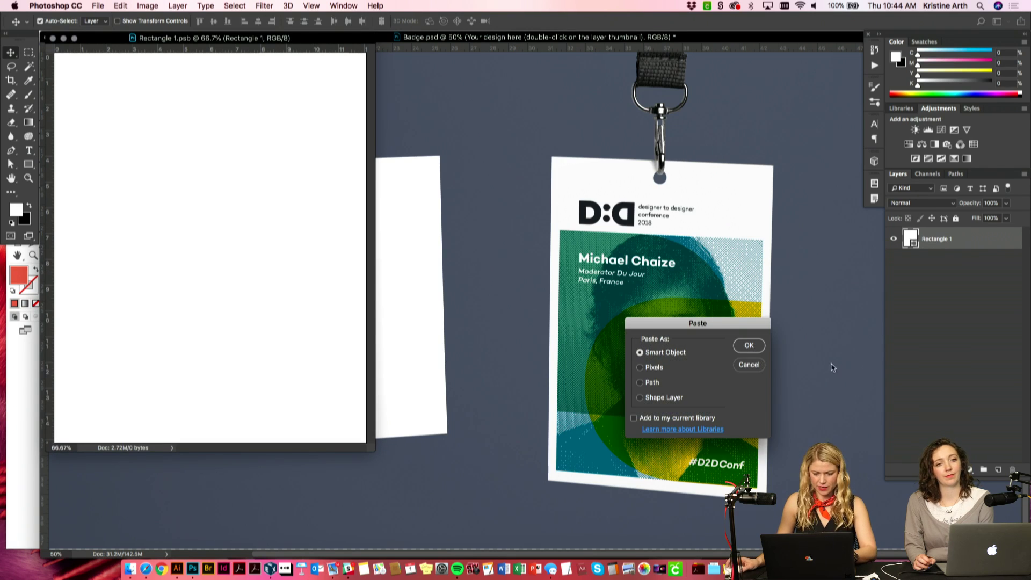
{"action": "left_click", "coordinate": [748, 346]}
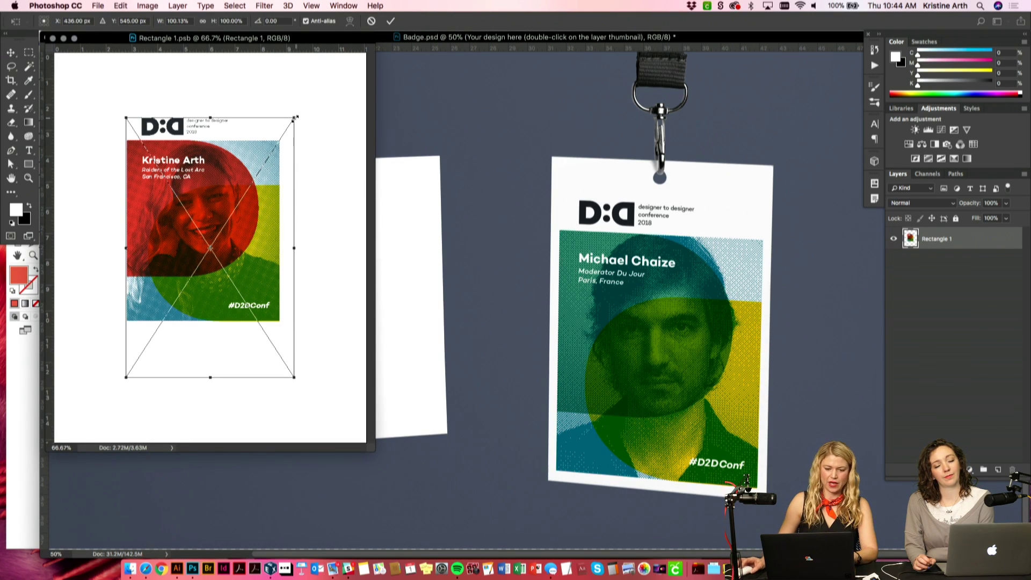
{"action": "left_click_drag", "start_coordinate": [297, 116], "coordinate": [349, 31]}
{"action": "left_click_drag", "start_coordinate": [200, 218], "coordinate": [207, 252]}
{"action": "key", "text": "Return"}
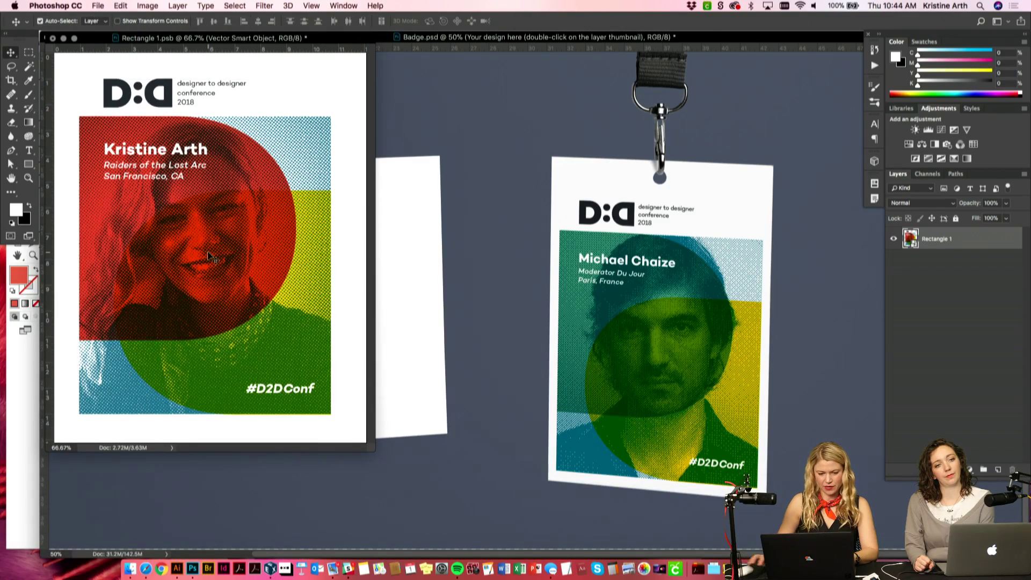
{"action": "key", "text": "super+t"}
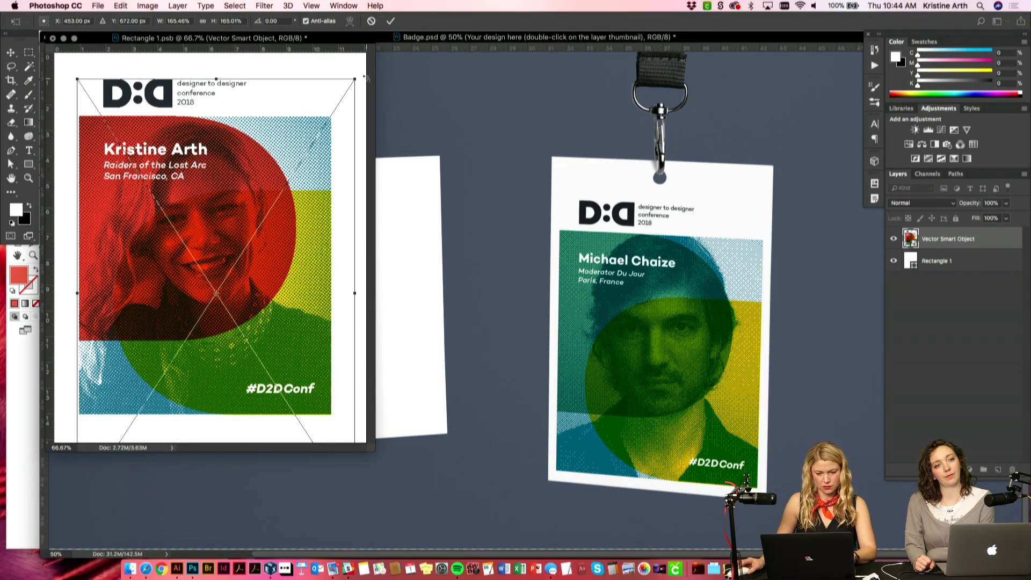
{"action": "key", "text": "Return"}
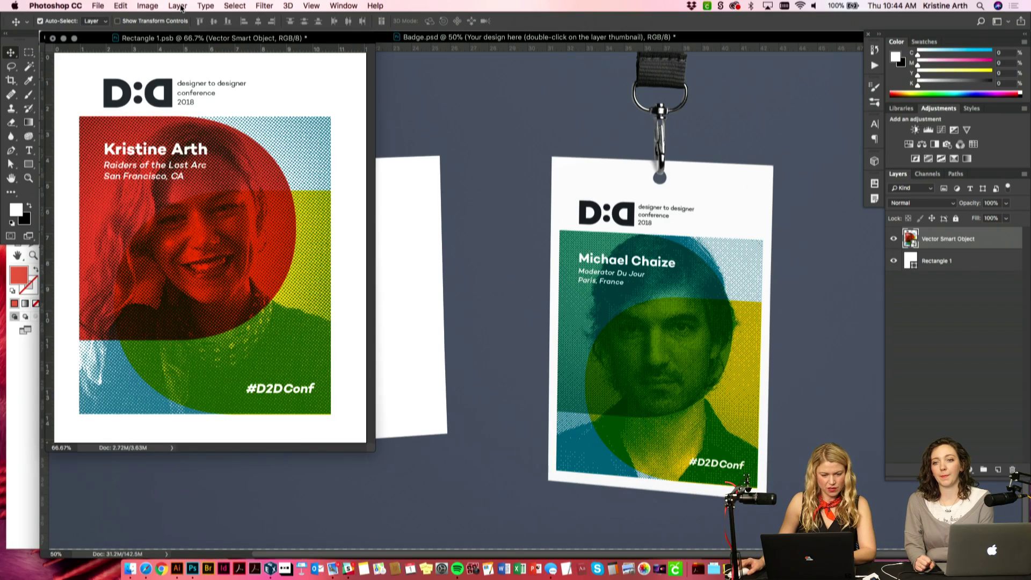
Step: Set the canvas height to 17 inches, extending the canvas downward from the top edge
{"action": "left_click", "coordinate": [148, 6]}
{"action": "mouse_move", "coordinate": [156, 40]}
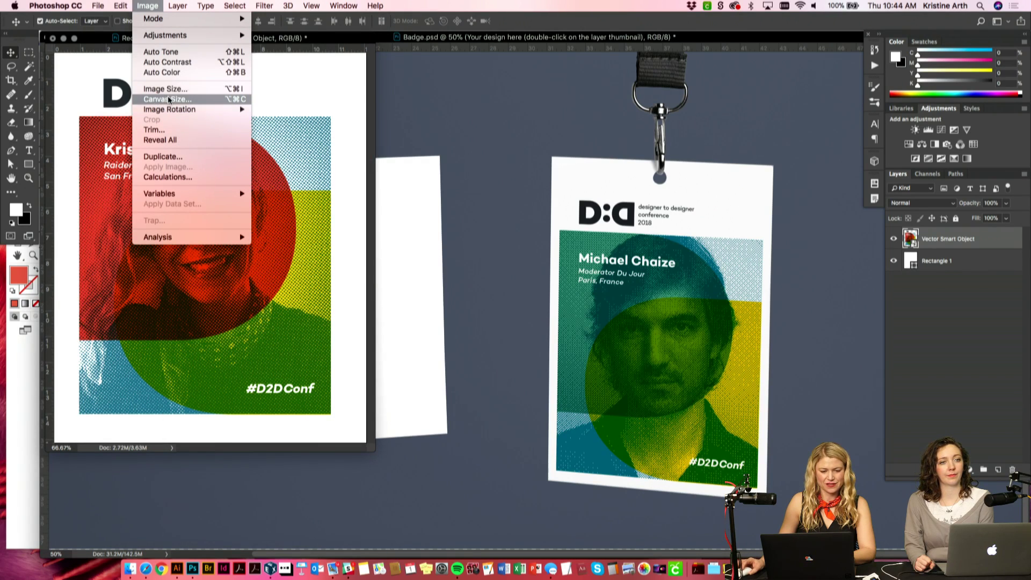
{"action": "left_click", "coordinate": [166, 99]}
{"action": "left_click", "coordinate": [486, 217]}
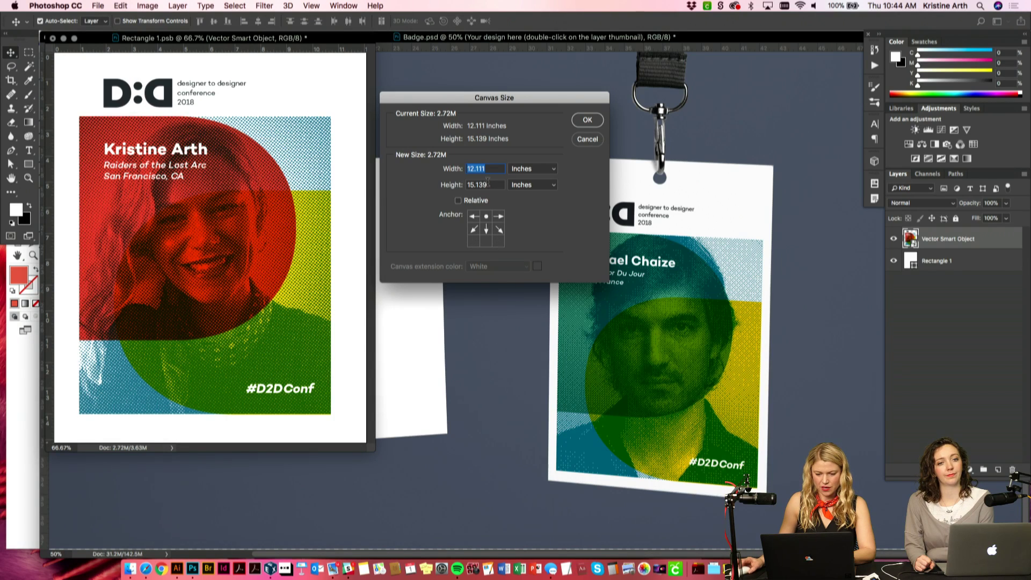
{"action": "key", "text": "Tab"}
{"action": "type", "text": "16"}
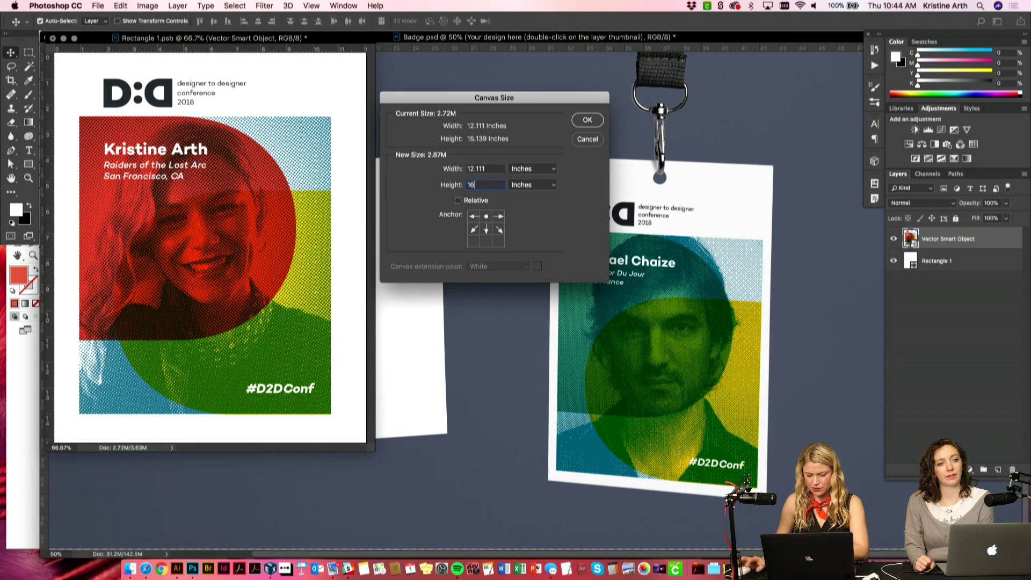
{"action": "key", "text": "Up"}
{"action": "key", "text": "Return"}
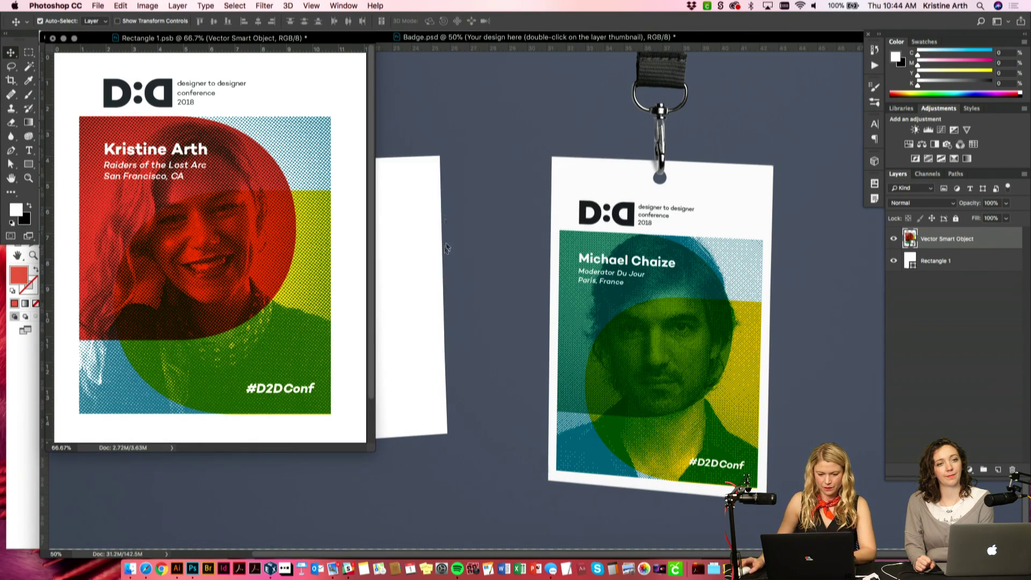
Step: Stretch the white Rectangle 1 layer downward to cover the added strip of canvas
{"action": "key", "text": "super+0"}
{"action": "left_click", "coordinate": [368, 106]}
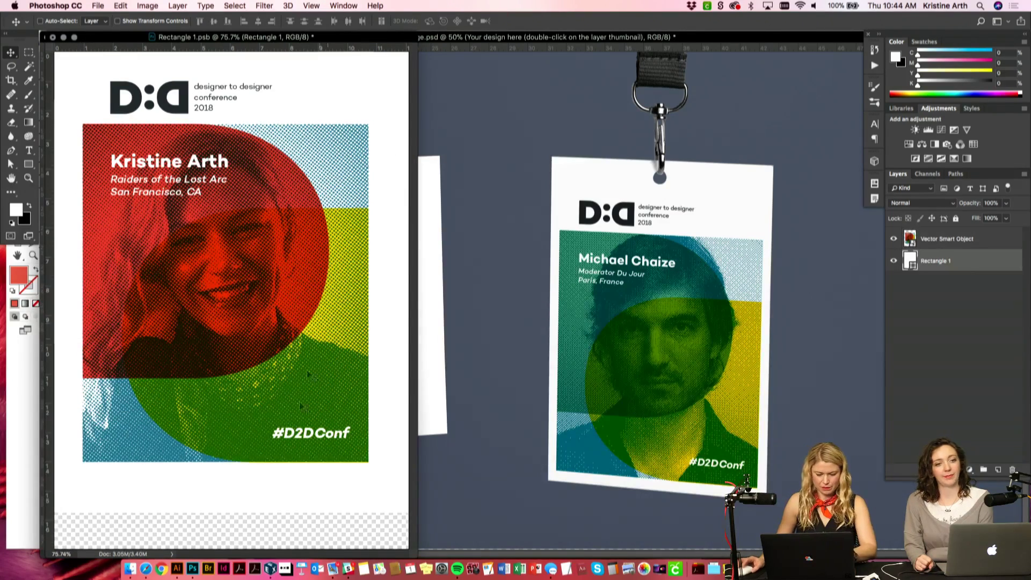
{"action": "key", "text": "super+t"}
{"action": "left_click_drag", "start_coordinate": [237, 521], "coordinate": [237, 550]}
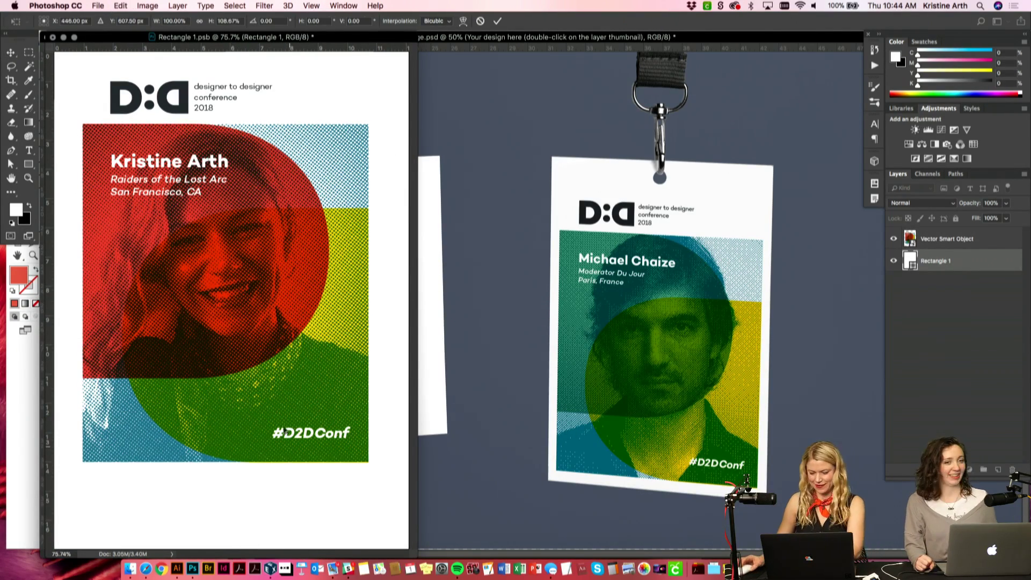
{"action": "key", "text": "Return"}
Step: Move the badge artwork down and enlarge it proportionally so it nearly fills the taller canvas
{"action": "left_click_drag", "start_coordinate": [308, 288], "coordinate": [292, 346]}
{"action": "key", "text": "super+t"}
{"action": "left_click_drag", "start_coordinate": [395, 138], "coordinate": [409, 115]}
{"action": "left_click_drag", "start_coordinate": [313, 226], "coordinate": [320, 226]}
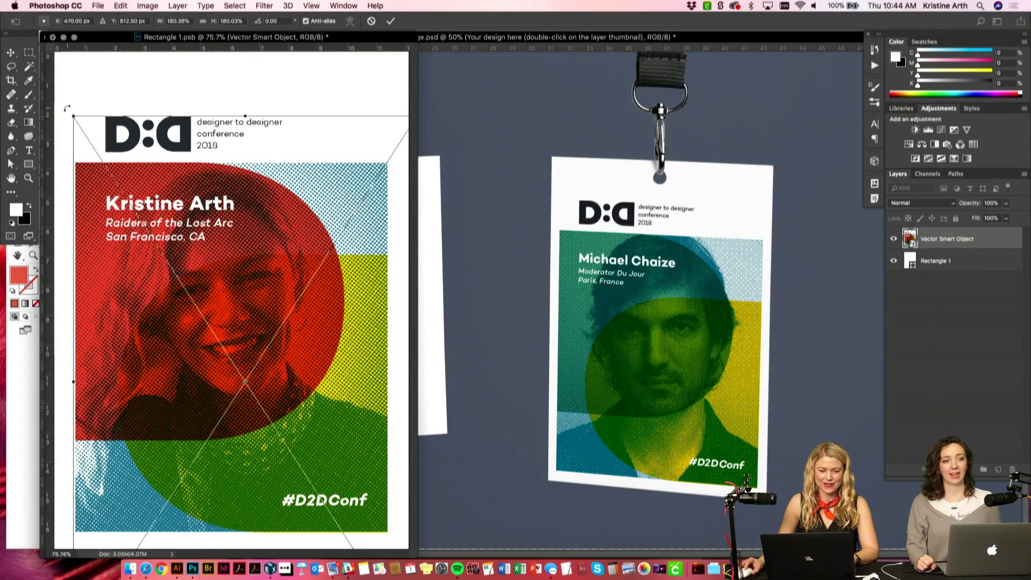
{"action": "left_click_drag", "start_coordinate": [74, 115], "coordinate": [70, 109]}
{"action": "key", "text": "Return"}
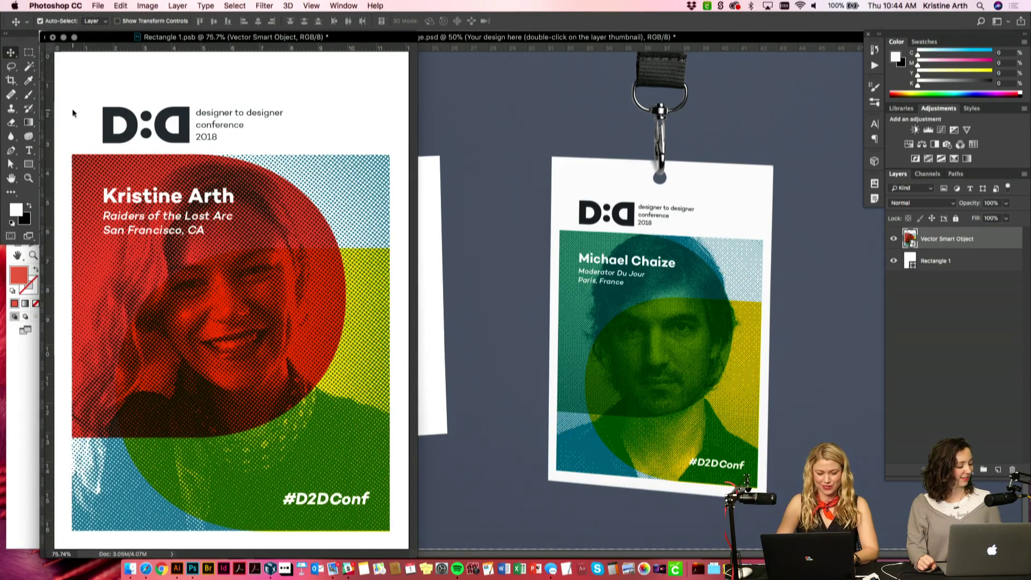
Step: Nudge the artwork left to centre it on the canvas, and save and close the smart object
{"action": "key", "text": "Left"}
{"action": "key", "text": "Left"}
{"action": "key", "text": "Left"}
{"action": "key", "text": "Left"}
{"action": "key", "text": "Left"}
{"action": "key", "text": "Left"}
{"action": "key", "text": "Left"}
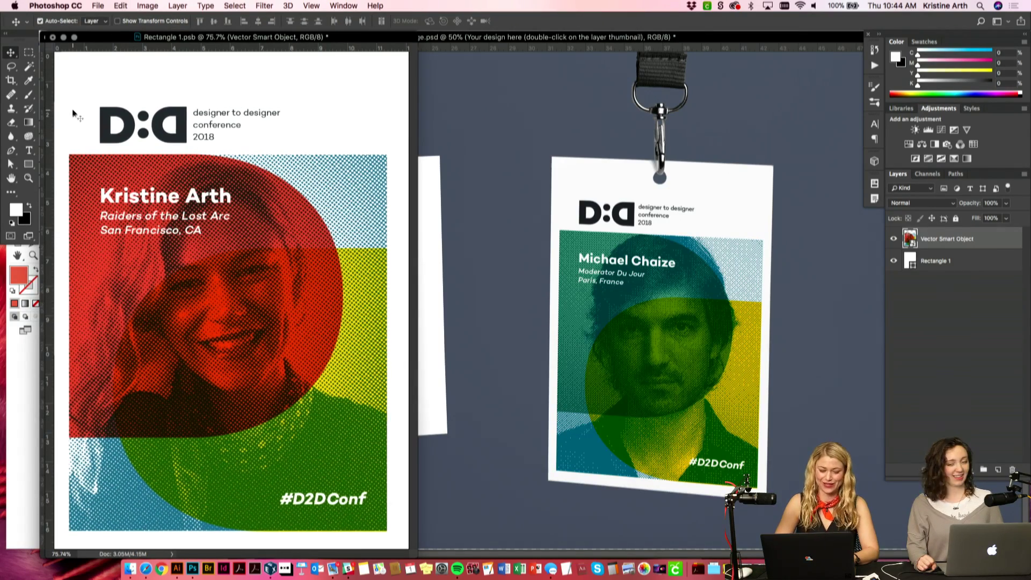
{"action": "key", "text": "Right"}
{"action": "key", "text": "Right"}
{"action": "key", "text": "Right"}
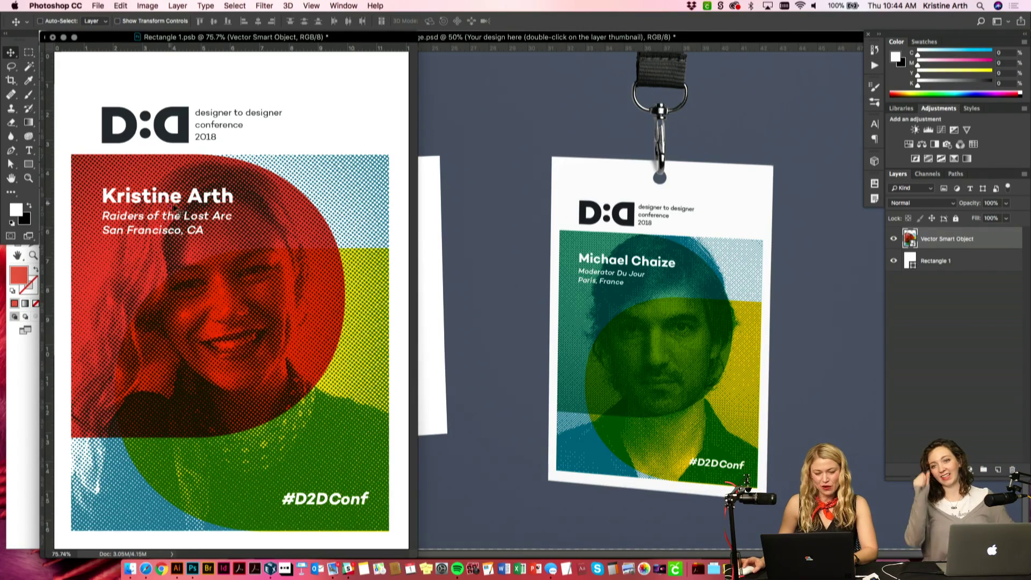
{"action": "key", "text": "ctrl+s"}
{"action": "key", "text": "ctrl+w"}
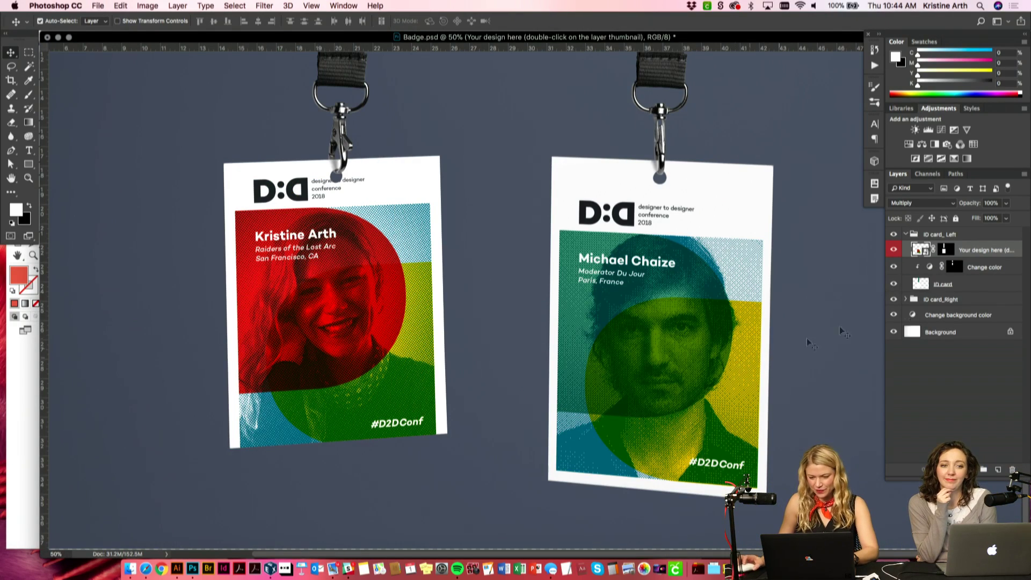
Step: Delete the layer mask from the left card's design layer and move the design down so the header clears the lanyard hole
{"action": "left_click", "coordinate": [943, 249]}
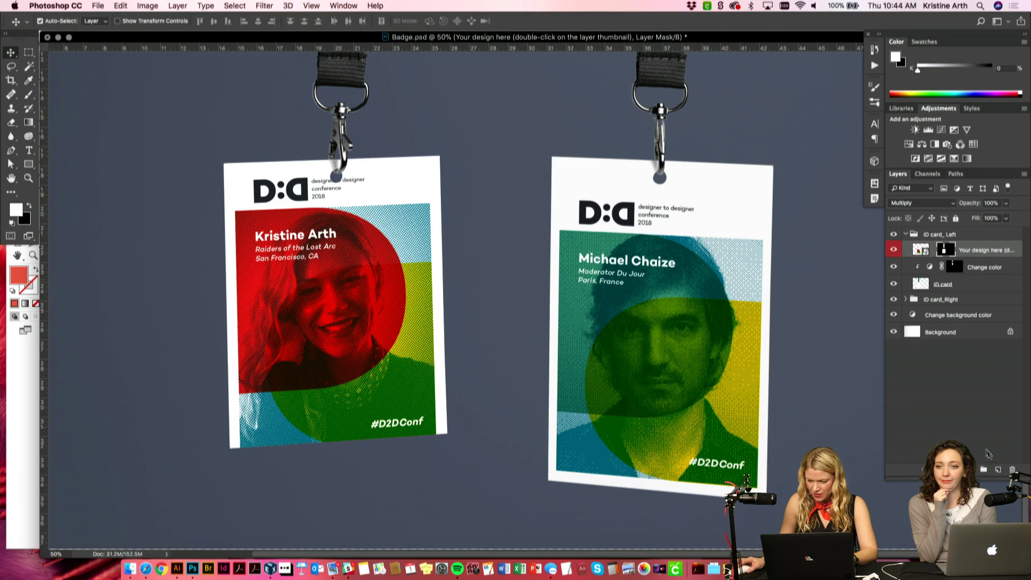
{"action": "left_click", "coordinate": [1012, 470]}
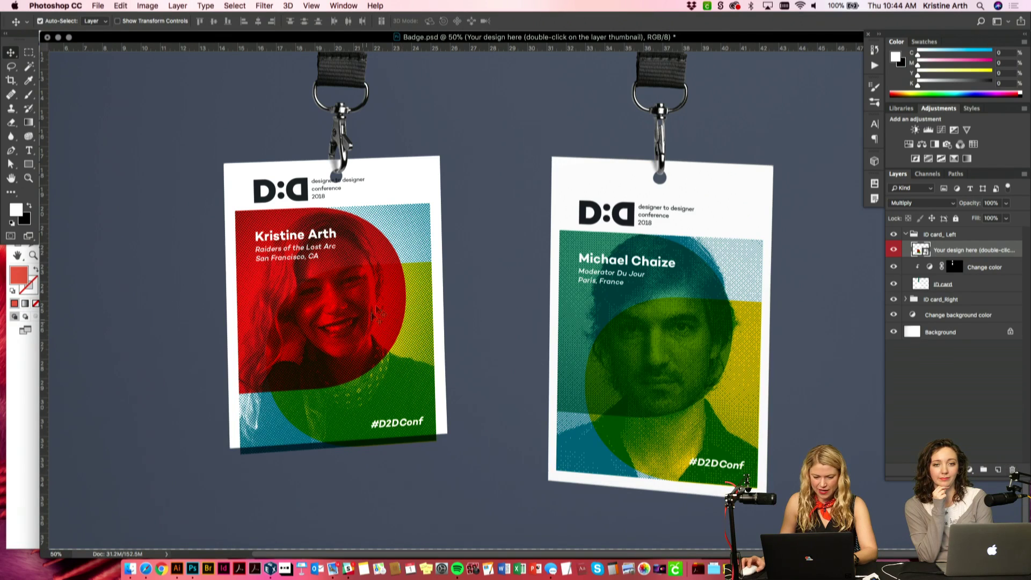
{"action": "left_click_drag", "start_coordinate": [411, 251], "coordinate": [413, 276]}
Step: Enlarge the left card's design slightly from its lower corner with Free Transform
{"action": "key", "text": "ctrl+t"}
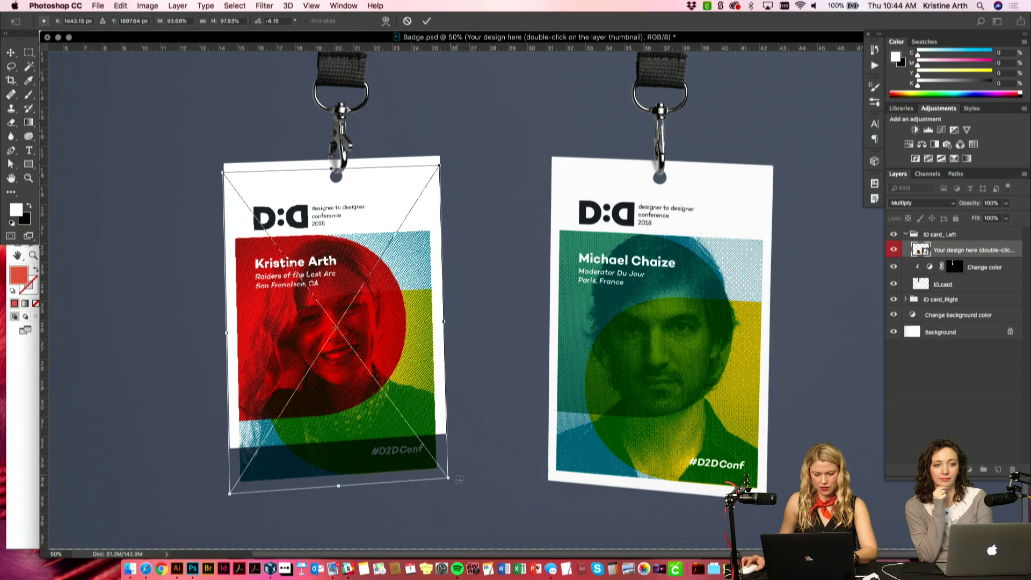
{"action": "left_click_drag", "start_coordinate": [449, 477], "coordinate": [456, 485]}
{"action": "key", "text": "Return"}
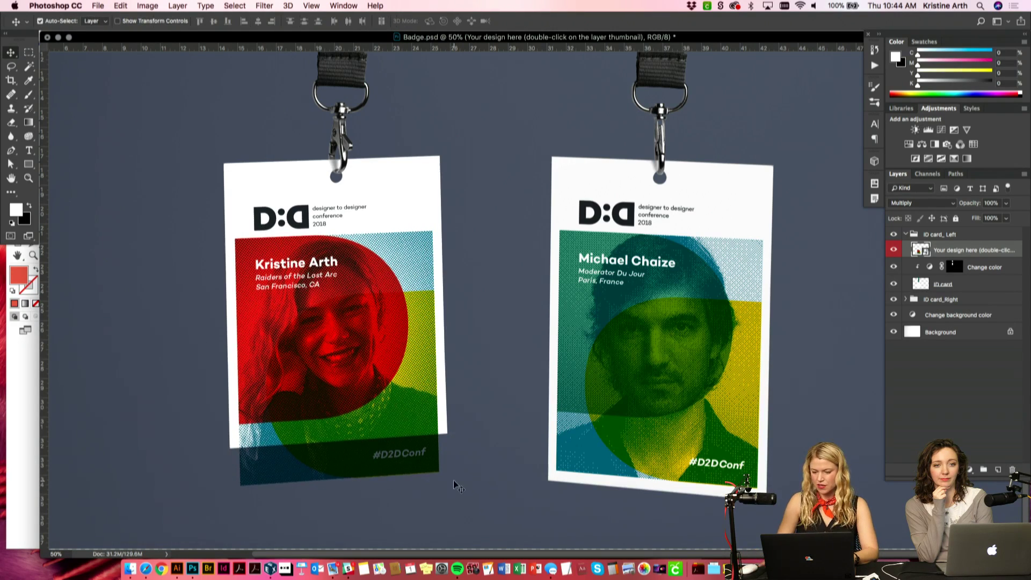
Step: Select the lower part of the left group's ID card layer, stretch it downward to sit behind the whole design, and deselect
{"action": "left_click", "coordinate": [923, 287]}
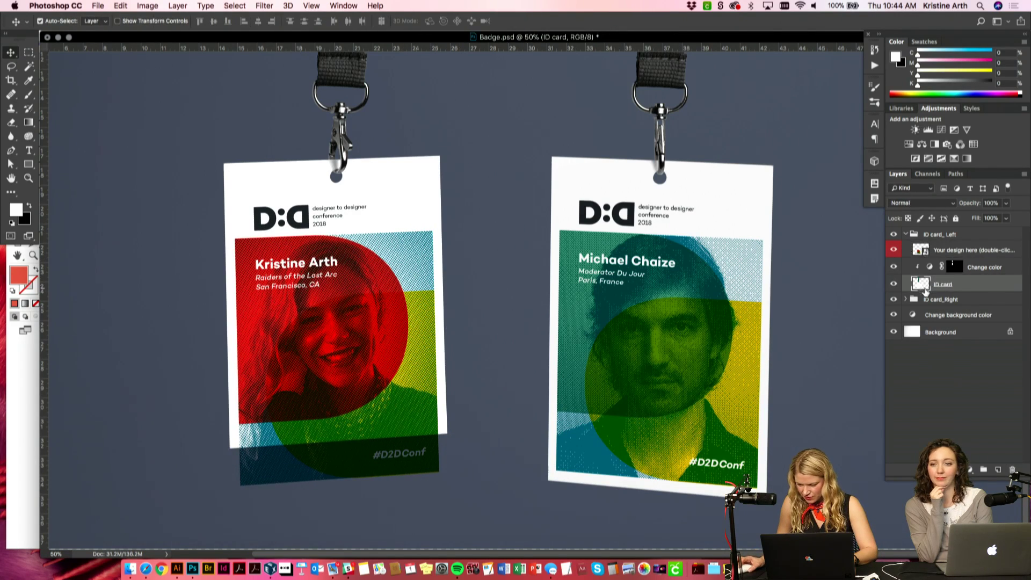
{"action": "left_click", "coordinate": [29, 52]}
{"action": "left_click_drag", "start_coordinate": [201, 262], "coordinate": [463, 503]}
{"action": "key", "text": "ctrl+t"}
{"action": "left_click_drag", "start_coordinate": [332, 503], "coordinate": [334, 568]}
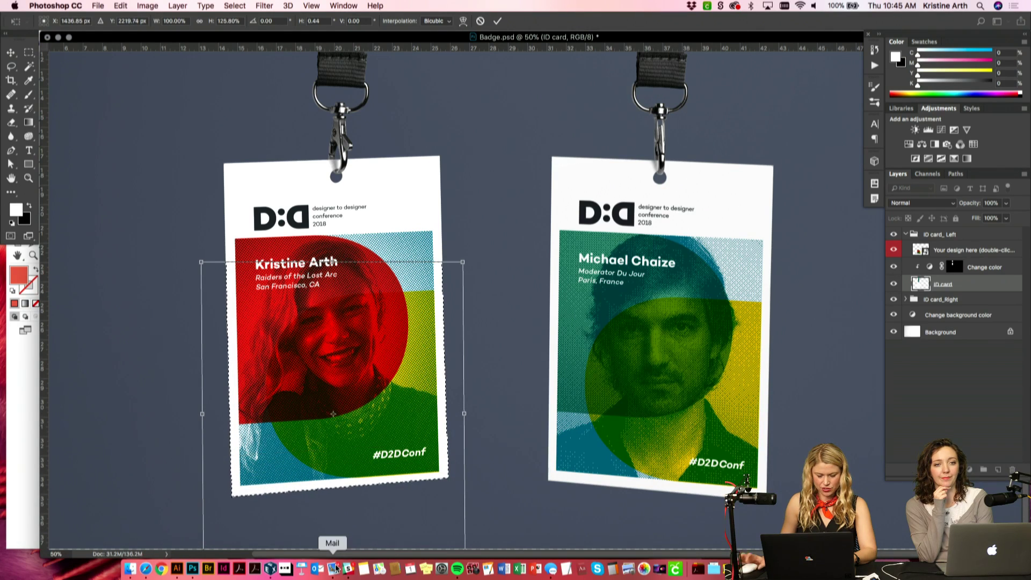
{"action": "key", "text": "Return"}
{"action": "key", "text": "super+d"}
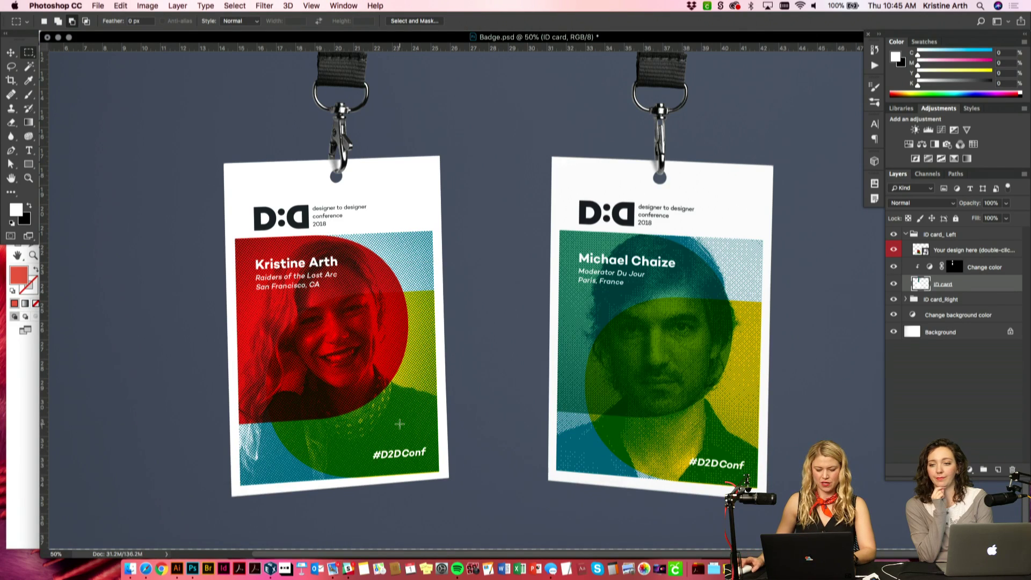
Step: Nudge the left card's design up and fine-tune its size and angle to match the lengthened card
{"action": "key", "text": "v"}
{"action": "left_click", "coordinate": [370, 315]}
{"action": "key", "text": "shift+Up"}
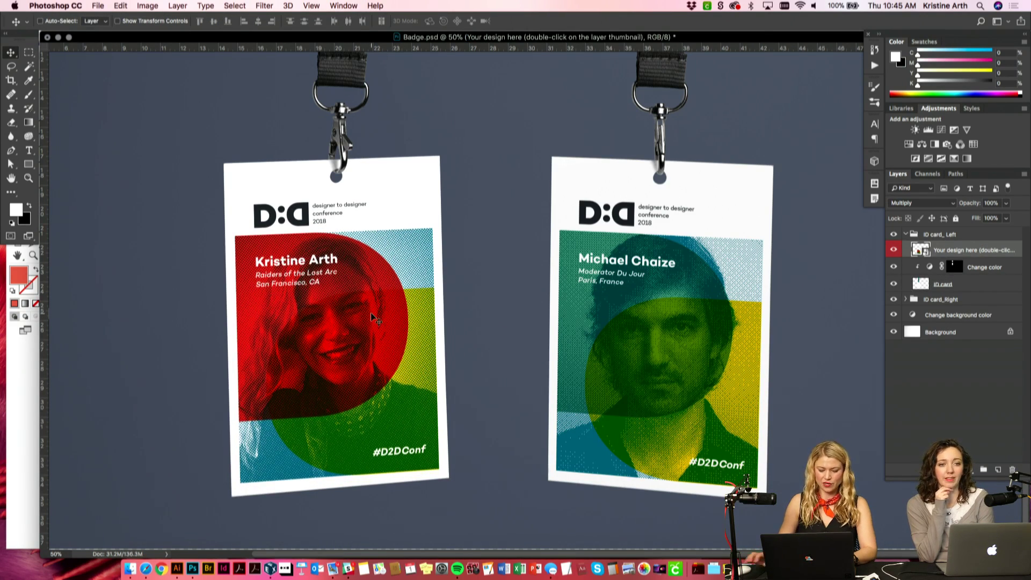
{"action": "key", "text": "super+t"}
{"action": "left_click_drag", "start_coordinate": [451, 482], "coordinate": [451, 481]}
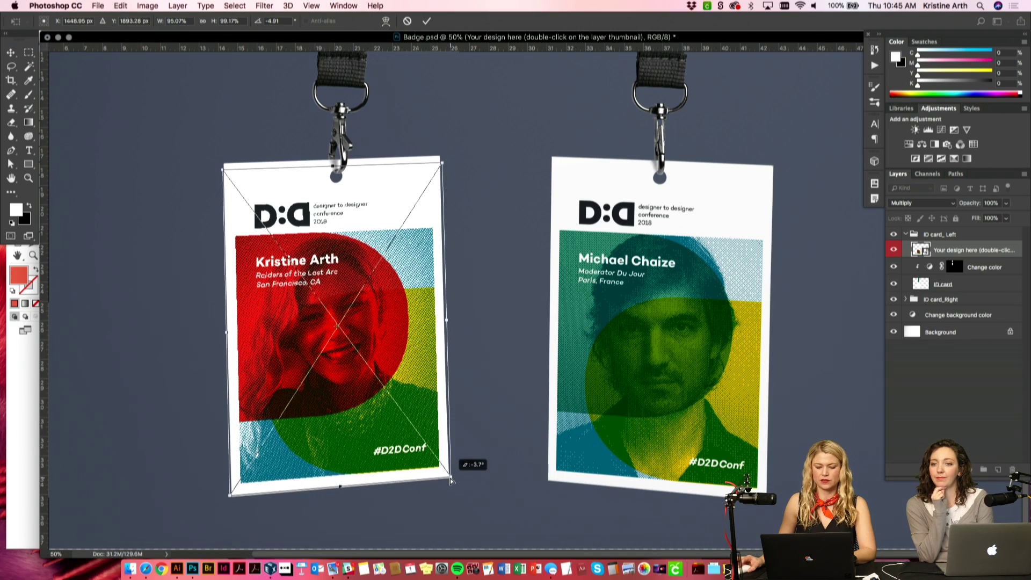
{"action": "key", "text": "Return"}
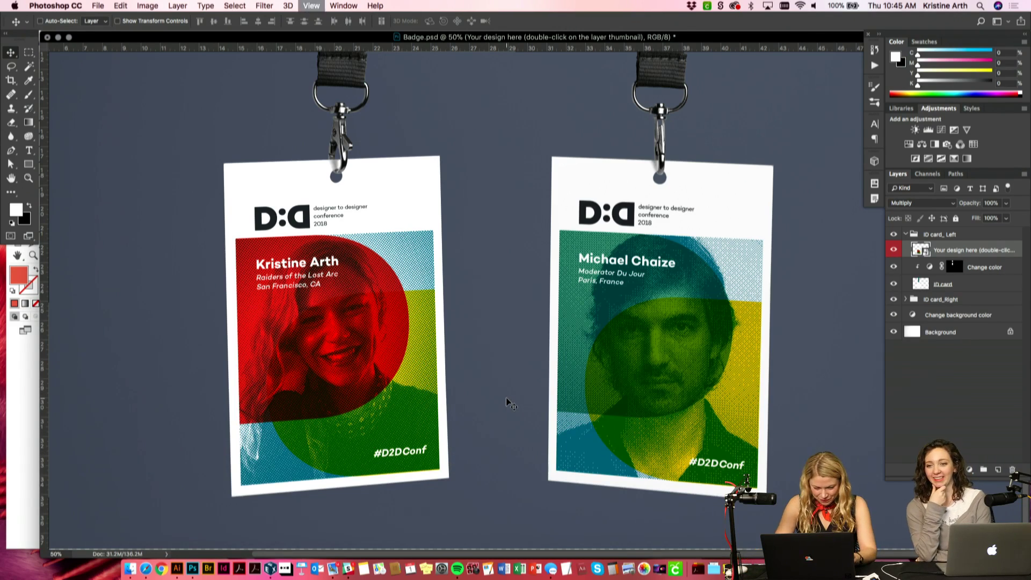
Step: Check both finished badges on their lanyards and save the Badge.psd mockup
{"action": "scroll", "coordinate": [505, 397], "scroll_direction": "up", "scroll_amount": 5}
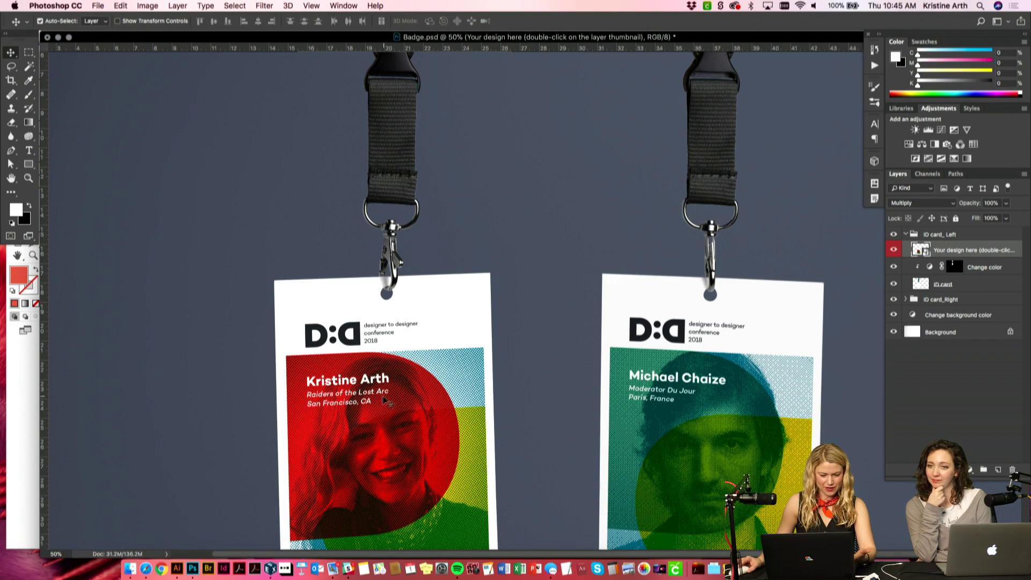
{"action": "left_click_drag", "start_coordinate": [473, 478], "coordinate": [464, 446]}
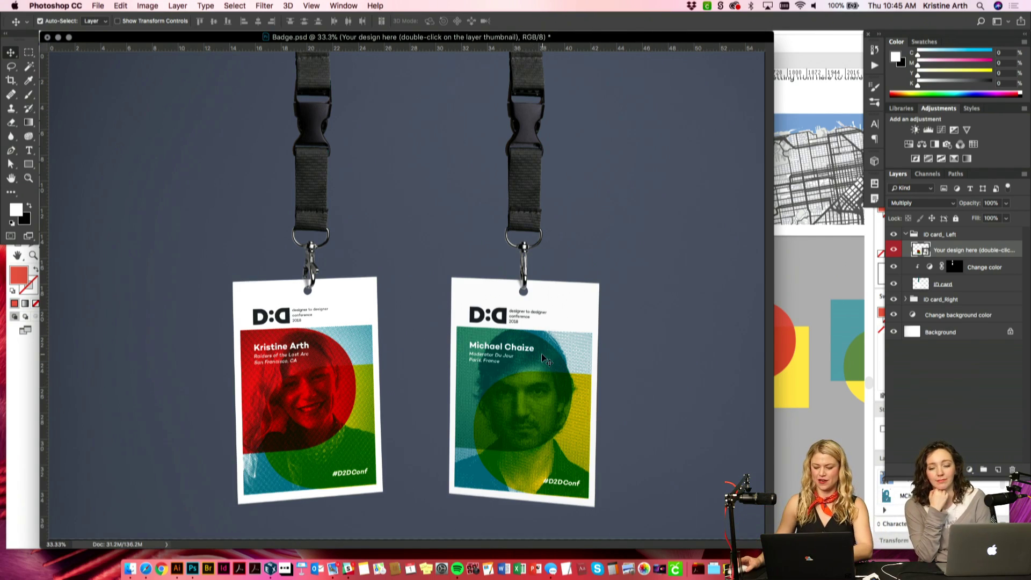
{"action": "key", "text": "super+plus"}
{"action": "key", "text": "super+r"}
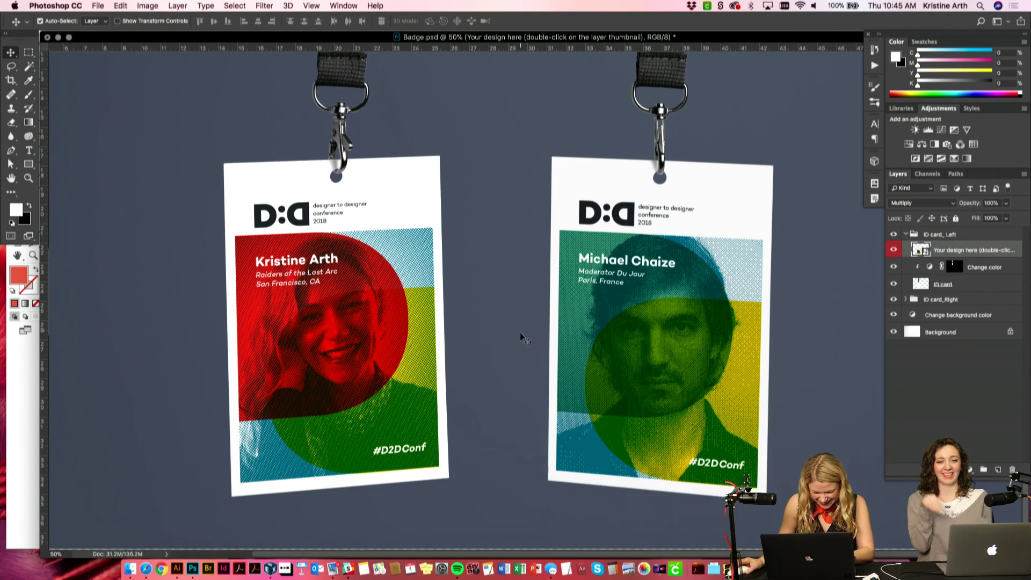
{"action": "key", "text": "super+s"}
{"action": "key", "text": "super+minus"}
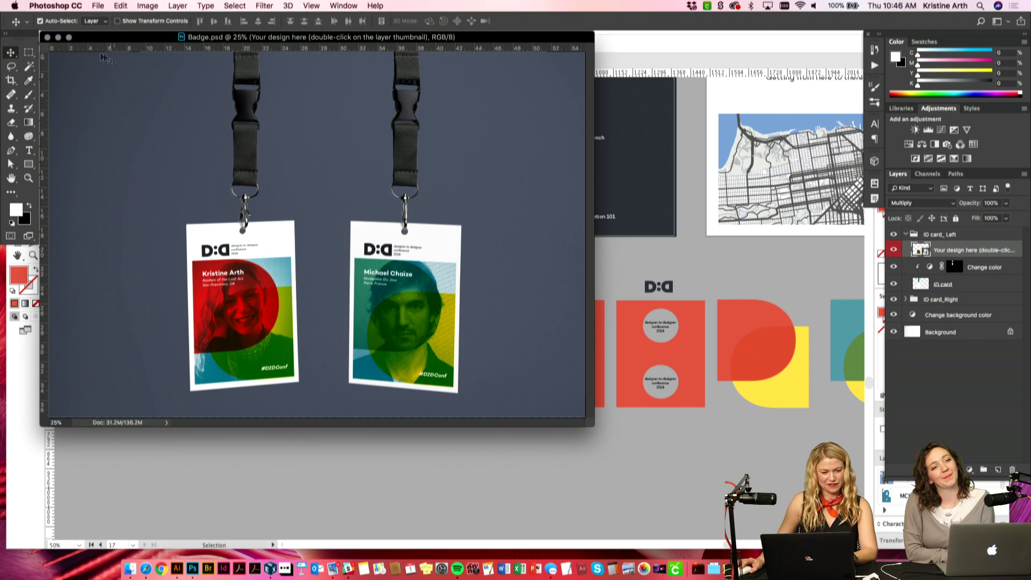
Step: Switch to the D2D_Identity_WIP_v4.ai document in Illustrator and review the badges, surrounding artboards and loose graphic shapes
{"action": "left_click", "coordinate": [59, 41]}
{"action": "left_click", "coordinate": [465, 304]}
{"action": "left_click_drag", "start_coordinate": [464, 392], "coordinate": [406, 367]}
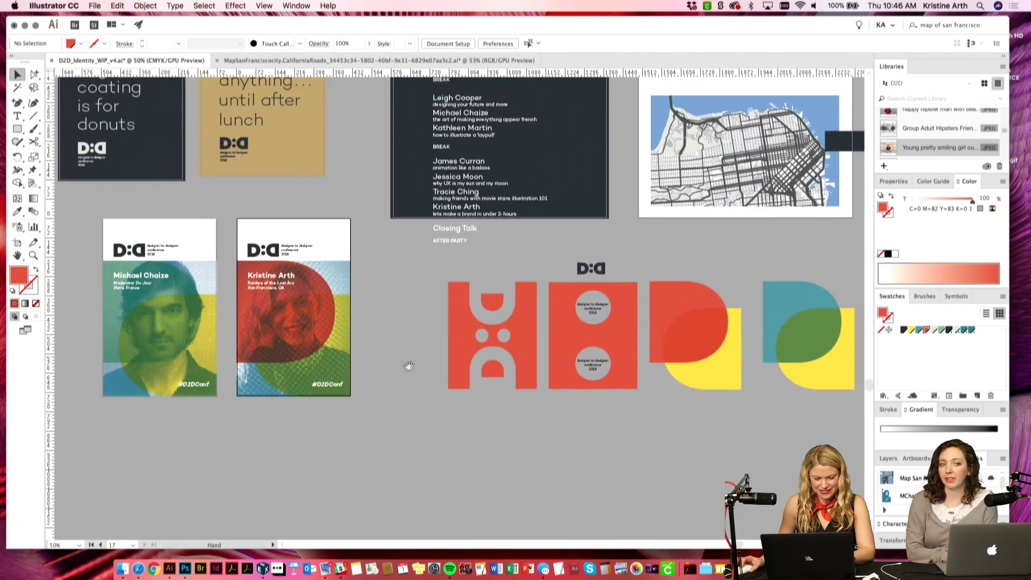
{"action": "scroll", "coordinate": [416, 364], "scroll_direction": "up", "scroll_amount": 3}
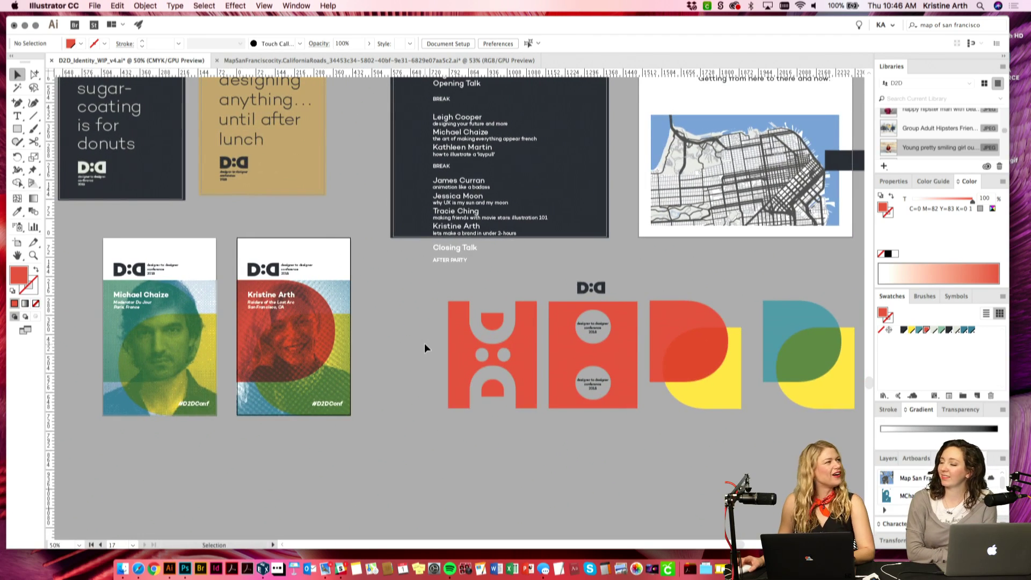
{"action": "left_click_drag", "start_coordinate": [424, 344], "coordinate": [424, 334]}
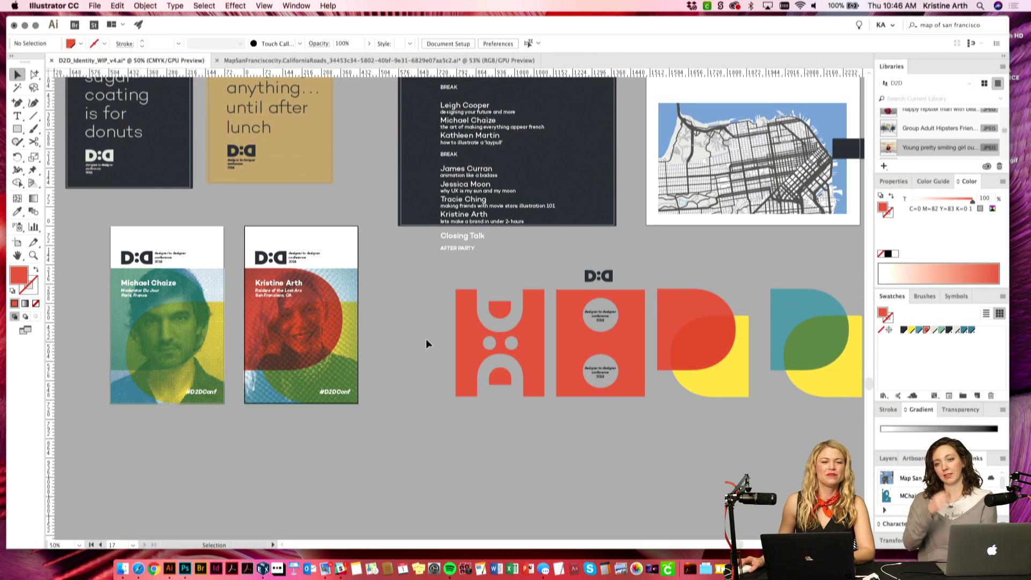
{"action": "key", "text": "super+minus"}
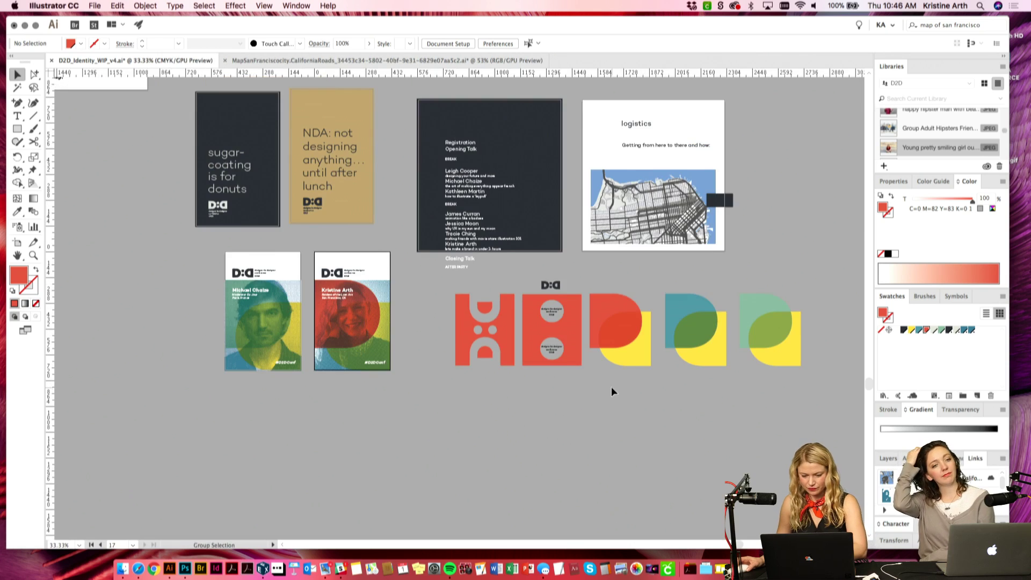
{"action": "left_click_drag", "start_coordinate": [528, 302], "coordinate": [528, 351]}
{"action": "left_click", "coordinate": [539, 307]}
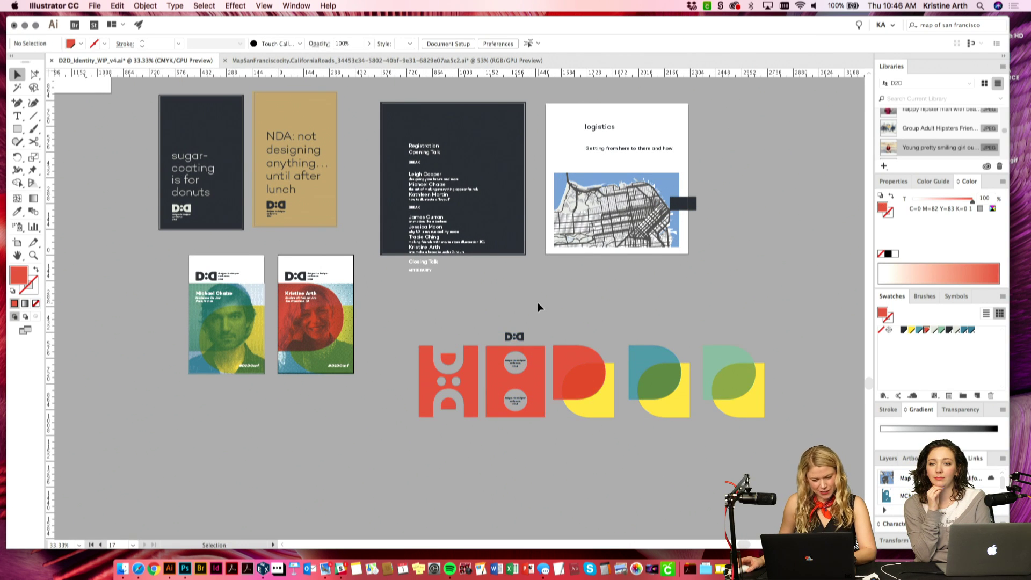
{"action": "left_click_drag", "start_coordinate": [537, 288], "coordinate": [503, 298]}
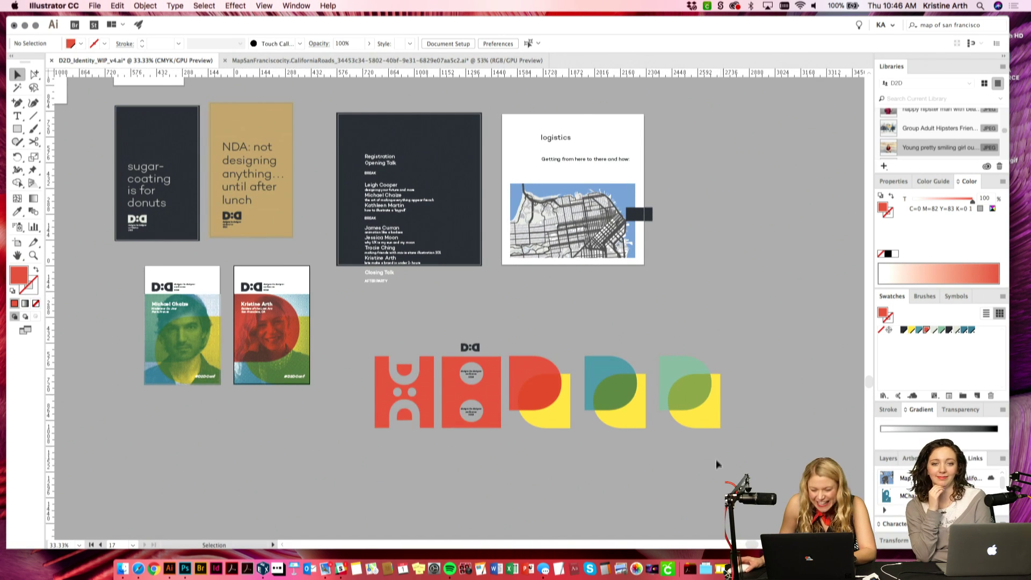
{"action": "left_click", "coordinate": [497, 409]}
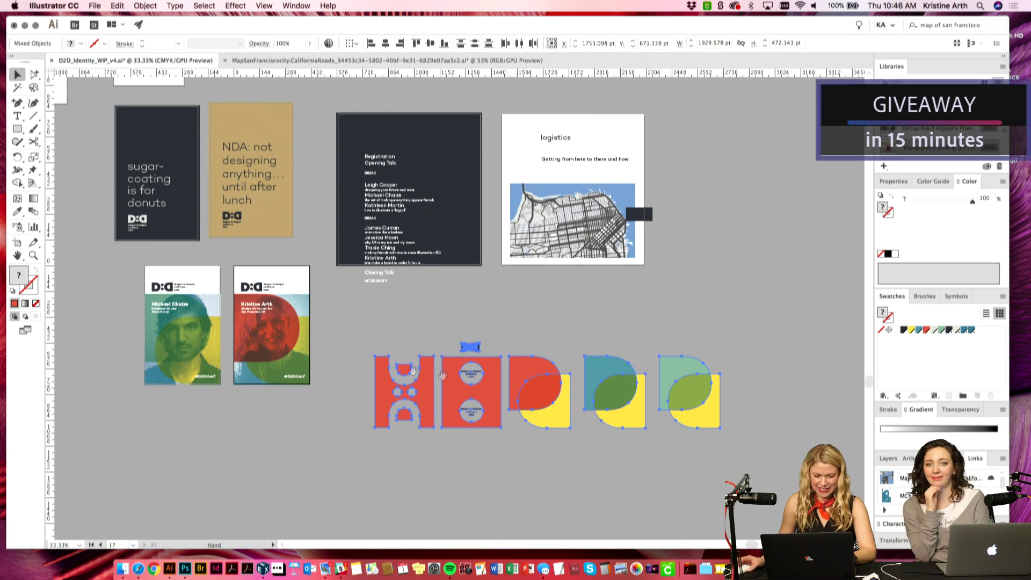
{"action": "left_click", "coordinate": [306, 345]}
{"action": "left_click_drag", "start_coordinate": [310, 348], "coordinate": [814, 346]}
{"action": "left_click", "coordinate": [760, 252]}
{"action": "scroll", "coordinate": [759, 322], "scroll_direction": "right", "scroll_amount": 1}
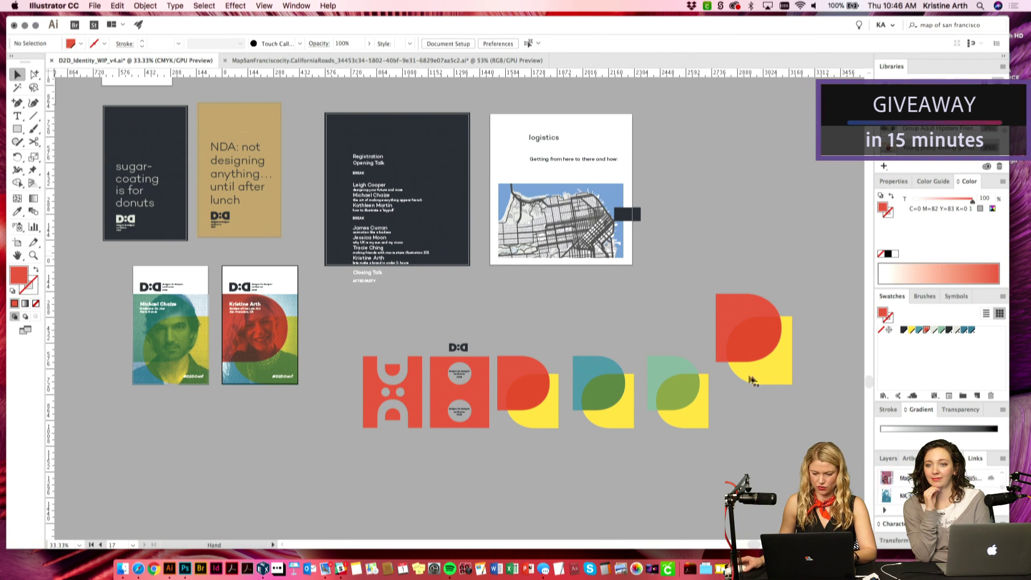
{"action": "key", "text": "ctrl+z"}
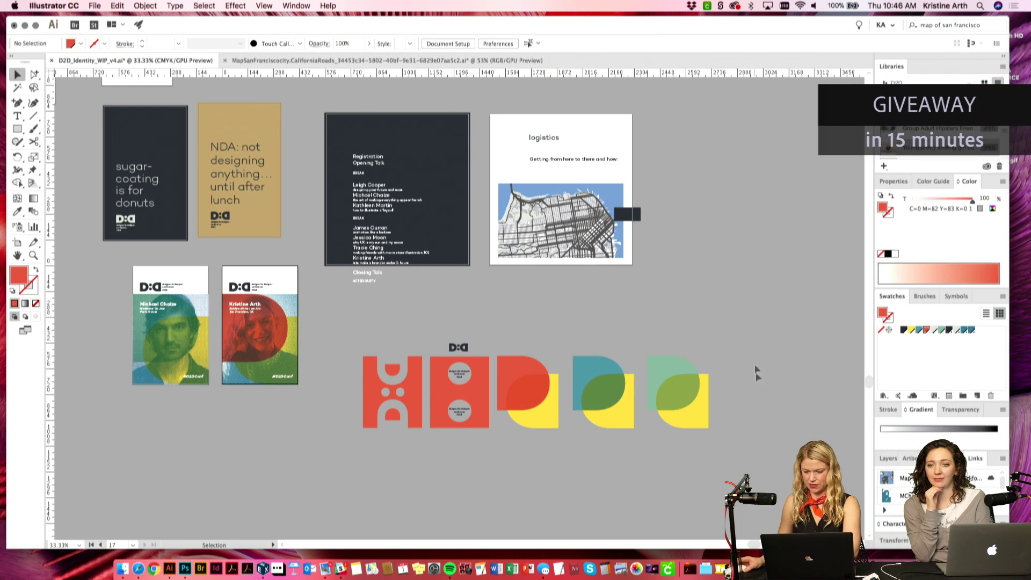
Step: Select the whole row of loose D:D graphic shapes beneath the schedule and logistics artboards
{"action": "left_click_drag", "start_coordinate": [725, 438], "coordinate": [370, 341]}
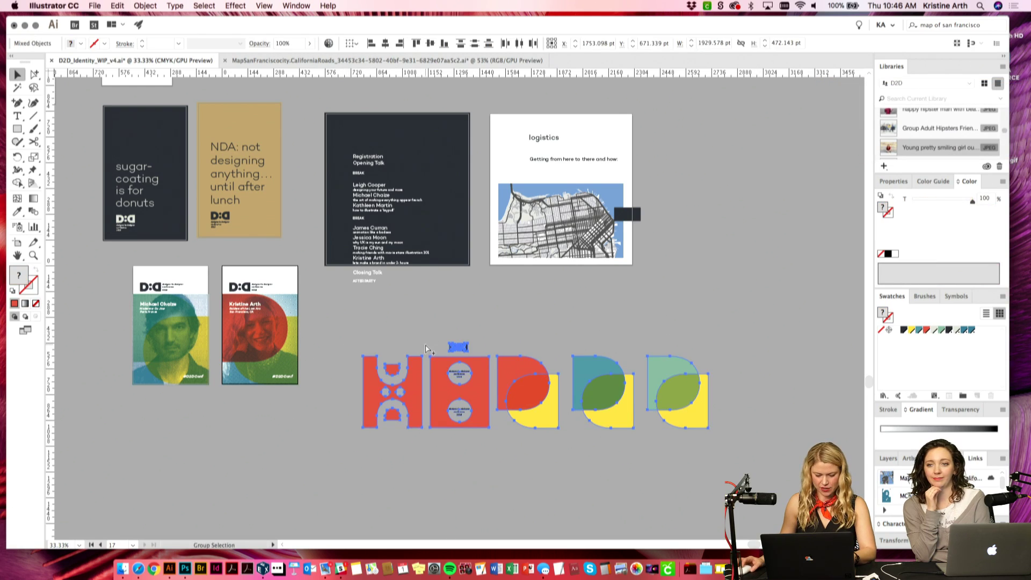
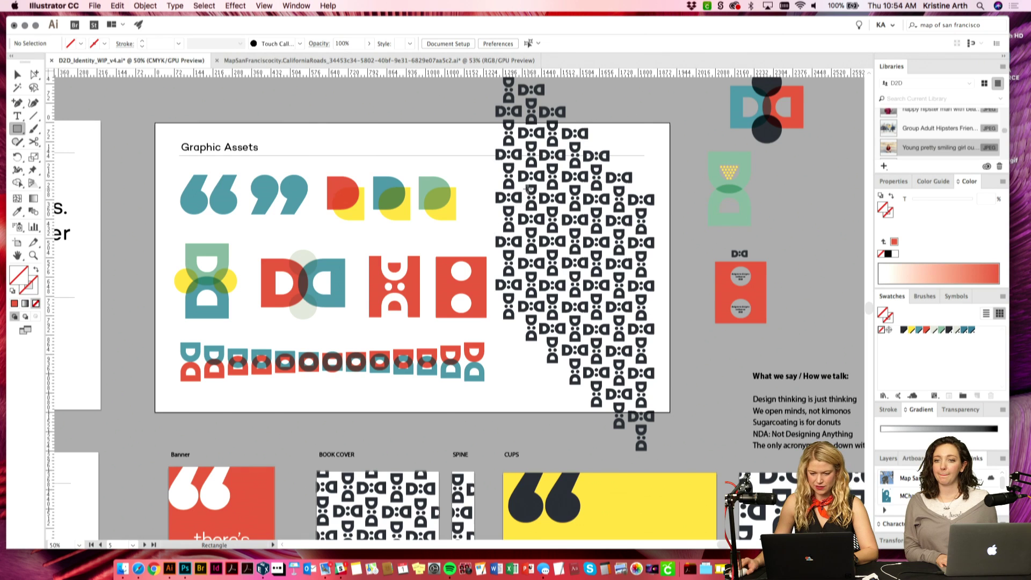
Step: Draw a 456 pt square over the middle of the D:D pattern, clip the pattern to it, and deselect
{"action": "mouse_move", "coordinate": [515, 197]}
{"action": "left_mouse_down"}
{"action": "mouse_move", "coordinate": [602, 237]}
{"action": "mouse_move", "coordinate": [603, 287]}
{"action": "mouse_move", "coordinate": [637, 318]}
{"action": "left_mouse_up"}
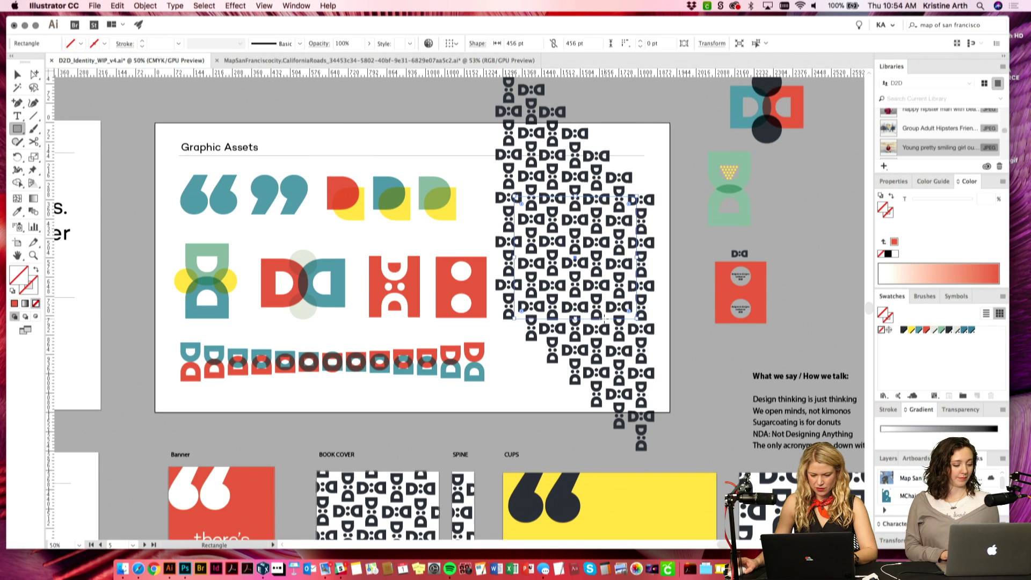
{"action": "key", "text": "v"}
{"action": "left_click", "coordinate": [581, 216], "text": "shift"}
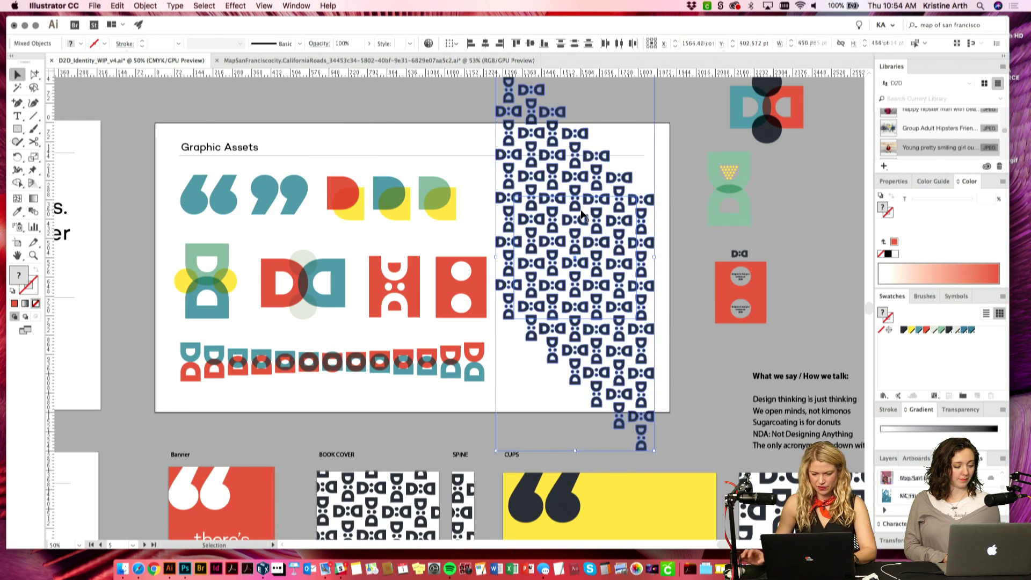
{"action": "key", "text": "super+7"}
{"action": "key", "text": "super+shift+a"}
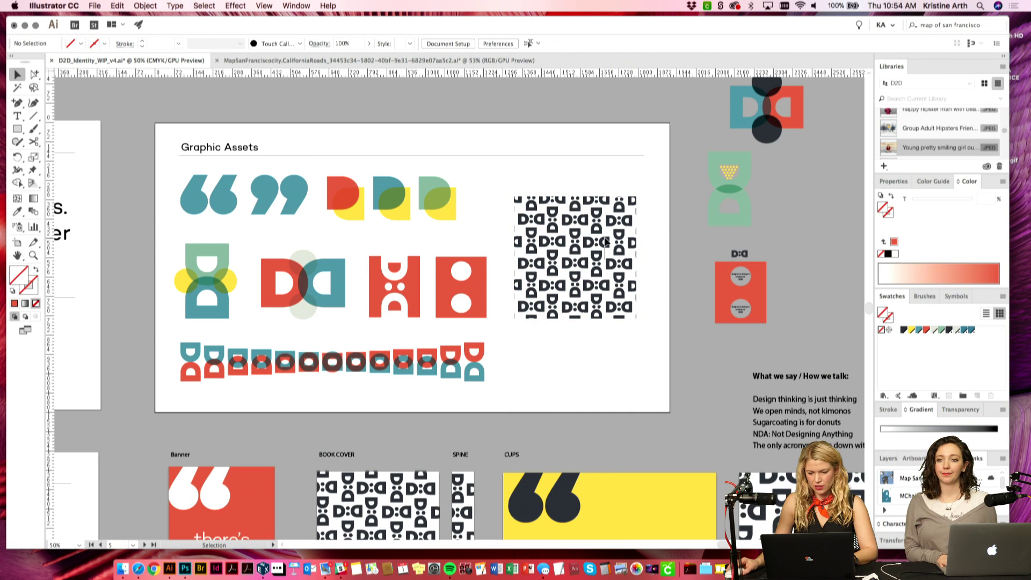
Step: Move the clipped D:D pattern slightly upward on the Graphic Assets artboard and deselect it
{"action": "left_click", "coordinate": [605, 241]}
{"action": "left_click_drag", "start_coordinate": [603, 215], "coordinate": [603, 197]}
{"action": "left_click", "coordinate": [695, 299]}
{"action": "scroll", "coordinate": [695, 299], "scroll_direction": "right", "scroll_amount": 2}
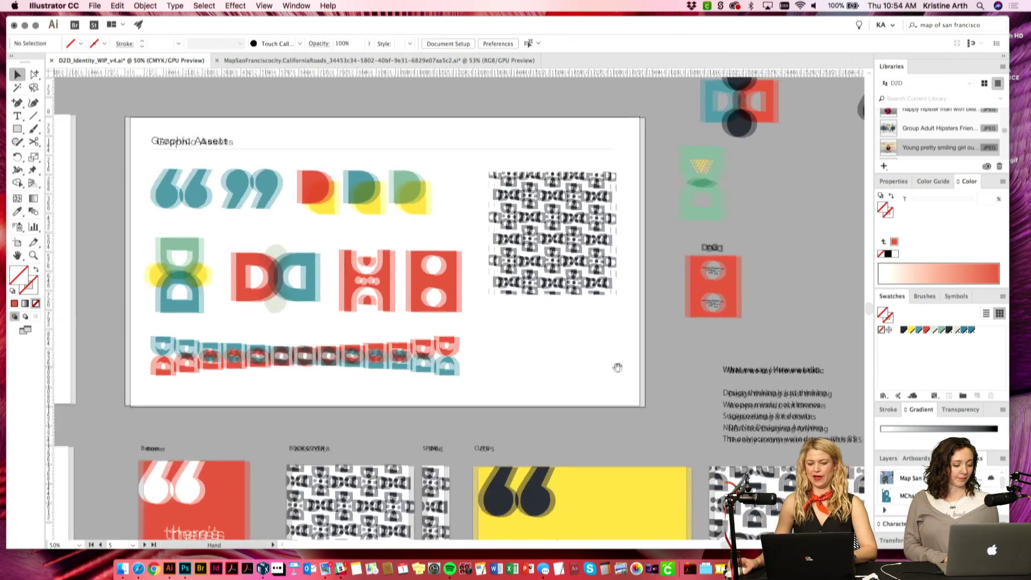
Step: Select the clipped D:D pattern on the Graphic Assets artboard and resize it proportionally, then deselect
{"action": "left_click", "coordinate": [34, 74]}
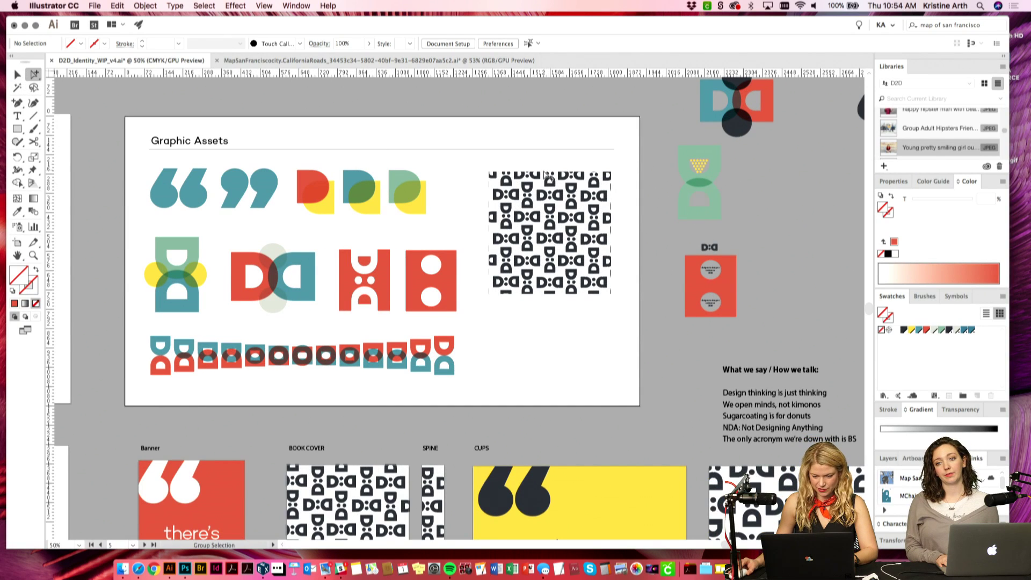
{"action": "left_click", "coordinate": [547, 175]}
{"action": "key", "text": "v"}
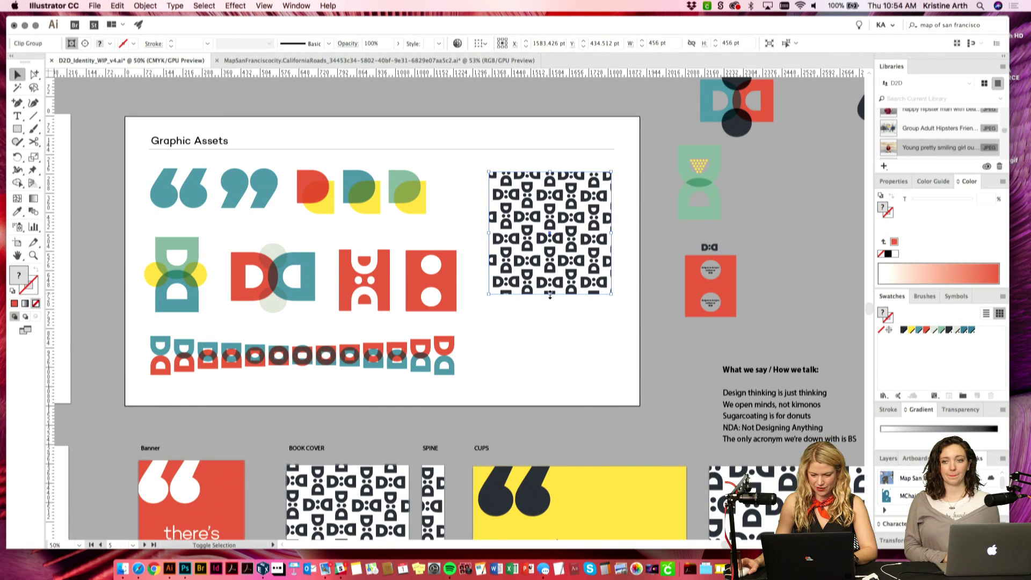
{"action": "left_click", "coordinate": [599, 323]}
{"action": "key", "text": "a"}
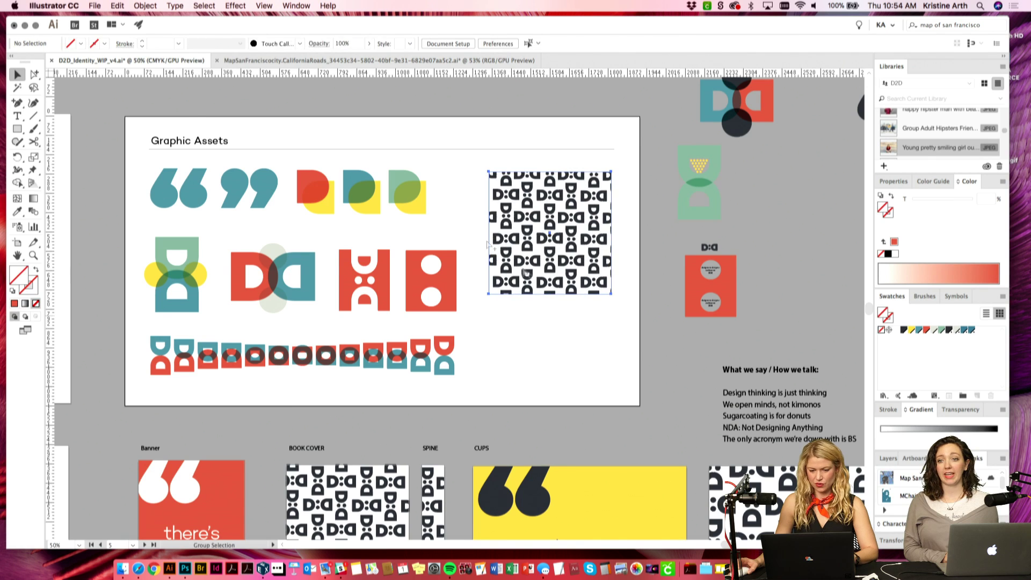
{"action": "left_click", "coordinate": [487, 245]}
{"action": "key", "text": "a"}
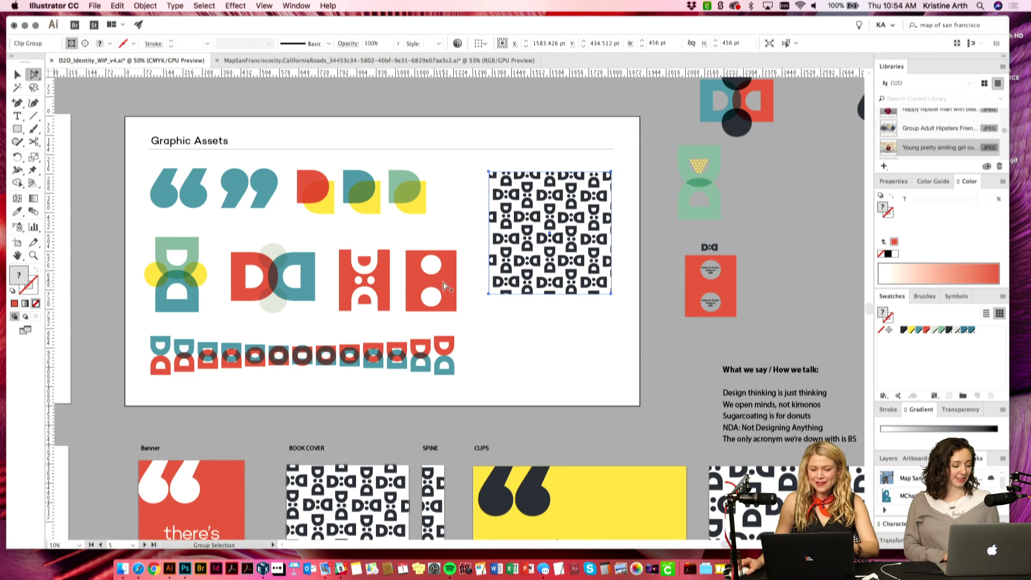
{"action": "left_click", "coordinate": [481, 300]}
{"action": "left_click", "coordinate": [491, 294]}
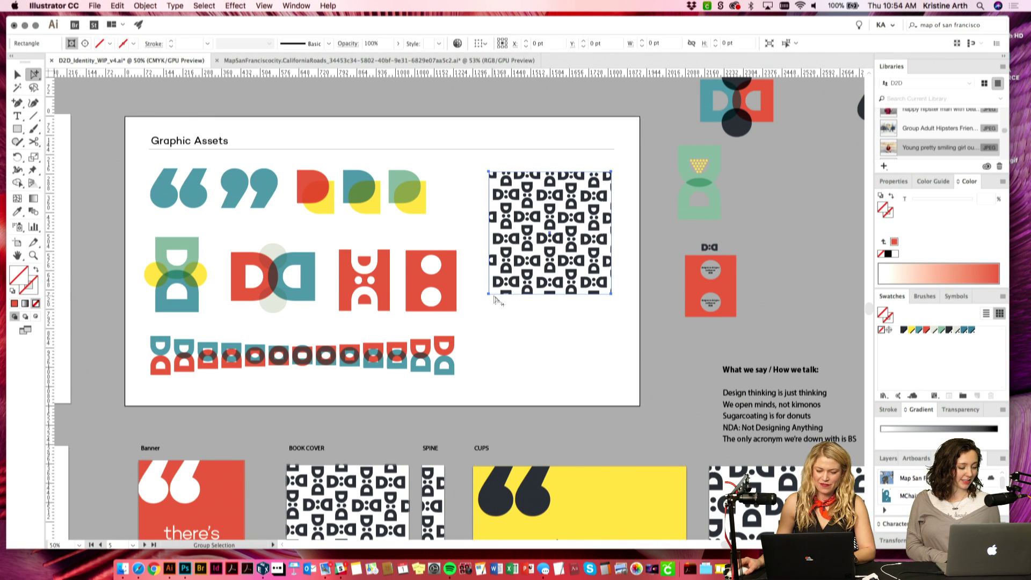
{"action": "key", "text": "v"}
{"action": "mouse_move", "coordinate": [550, 295]}
{"action": "left_mouse_down"}
{"action": "mouse_move", "coordinate": [547, 276]}
{"action": "mouse_move", "coordinate": [549, 294]}
{"action": "left_mouse_up"}
{"action": "left_click", "coordinate": [558, 228]}
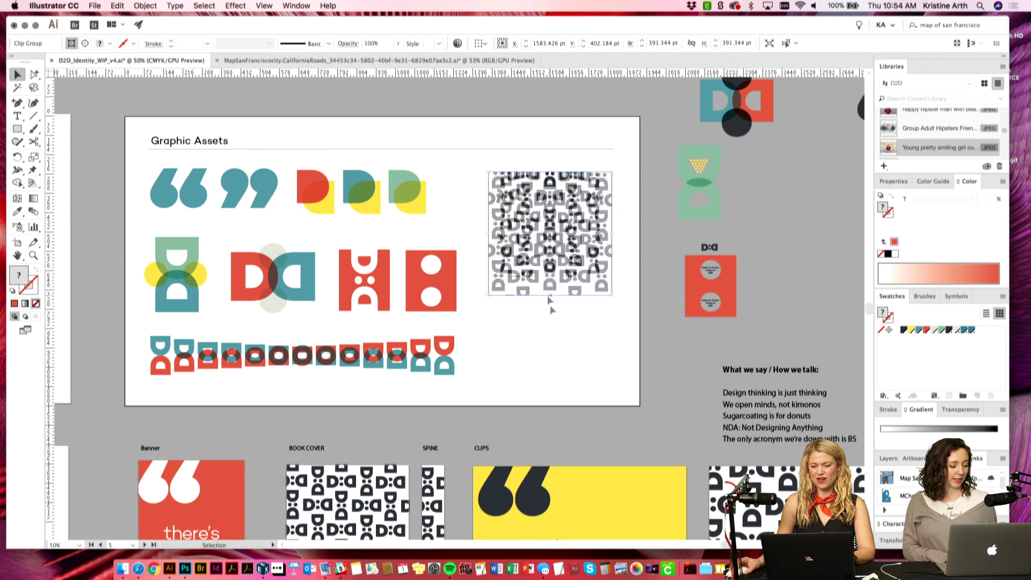
{"action": "left_click", "coordinate": [550, 305]}
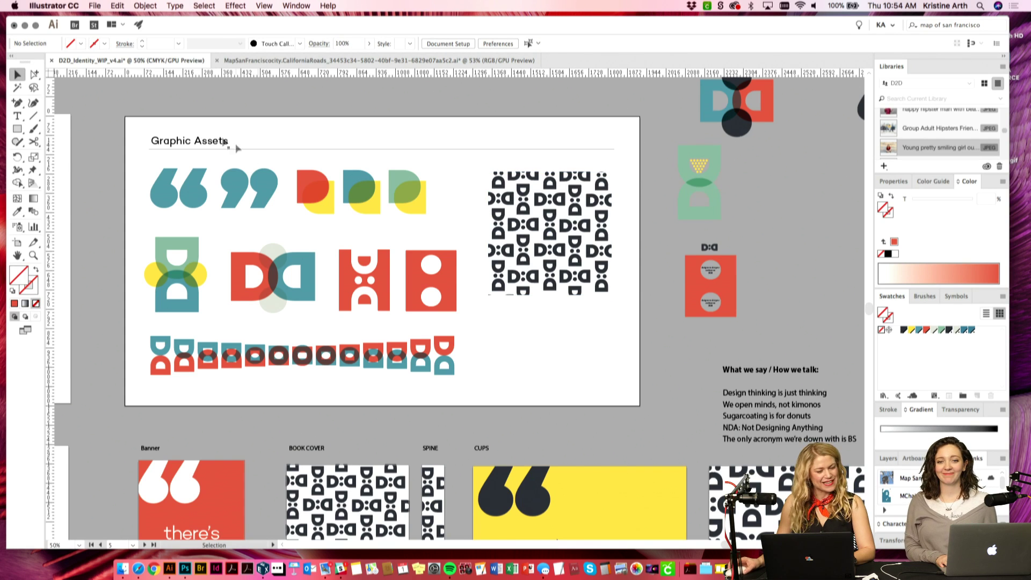
Step: Shrink only the pattern's clipping square to about 445 pt to trim the stray bits along its edges
{"action": "left_click", "coordinate": [35, 75]}
{"action": "left_click", "coordinate": [540, 295]}
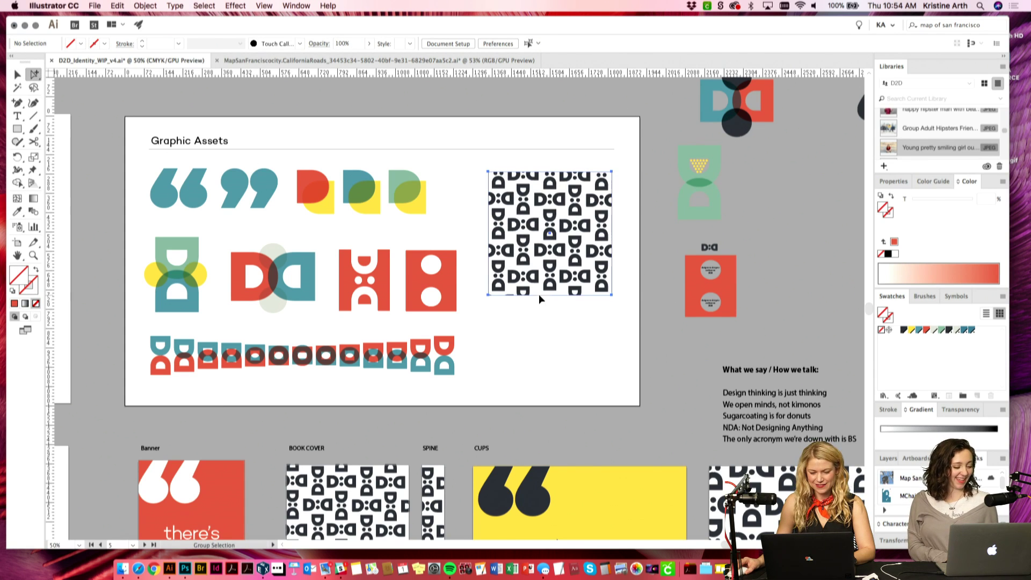
{"action": "key", "text": "v"}
{"action": "mouse_move", "coordinate": [551, 298]}
{"action": "left_mouse_down"}
{"action": "mouse_move", "coordinate": [551, 316]}
{"action": "mouse_move", "coordinate": [550, 293]}
{"action": "left_mouse_up"}
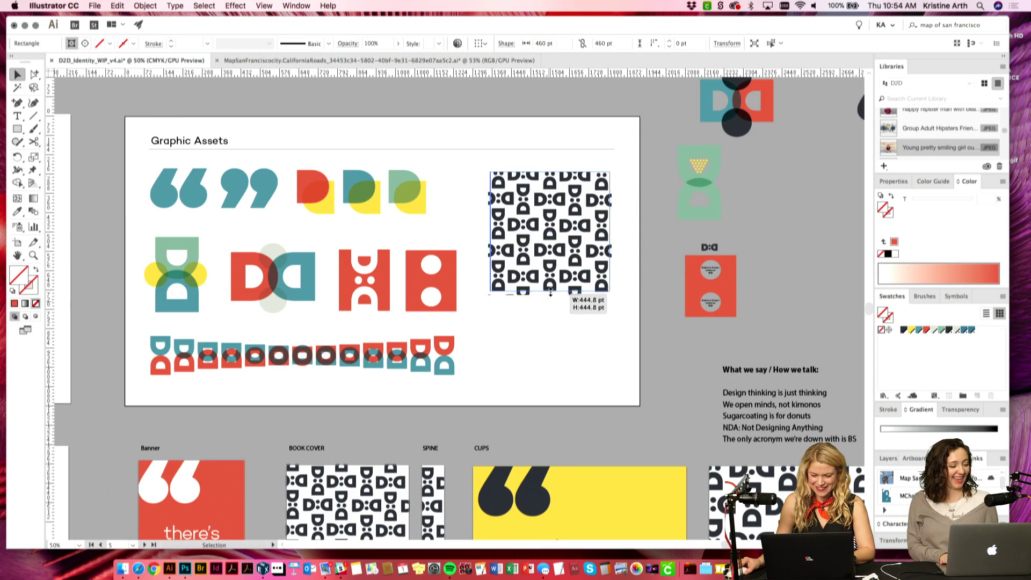
{"action": "left_click", "coordinate": [586, 346]}
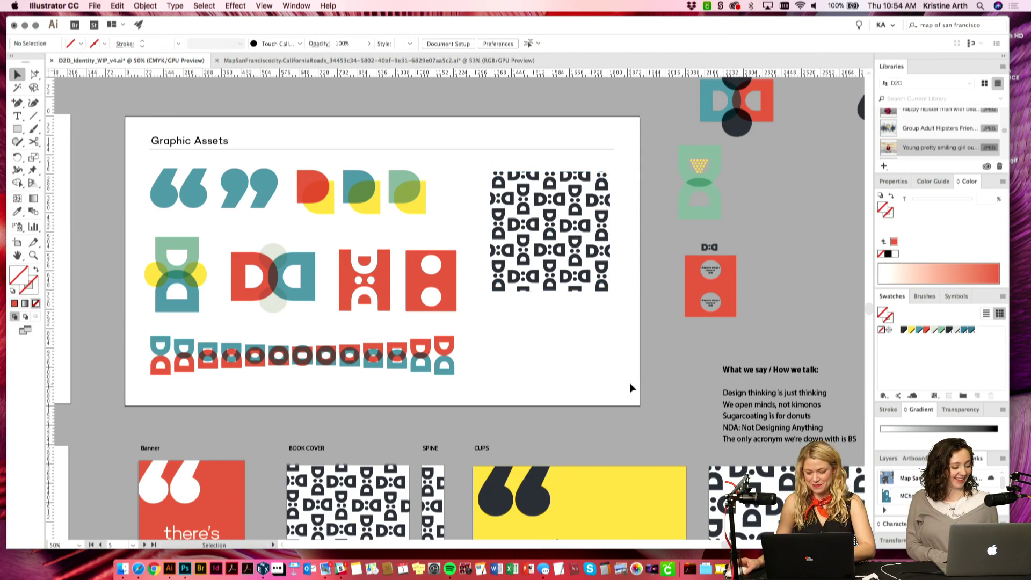
Step: Delete the loose dark and pale quotation marks, green-and-yellow shapes, and double-D graphic with black circles beside the Graphic Assets artboard
{"action": "key", "text": "super+minus"}
{"action": "key", "text": "super+minus"}
{"action": "left_click_drag", "start_coordinate": [681, 321], "coordinate": [558, 314]}
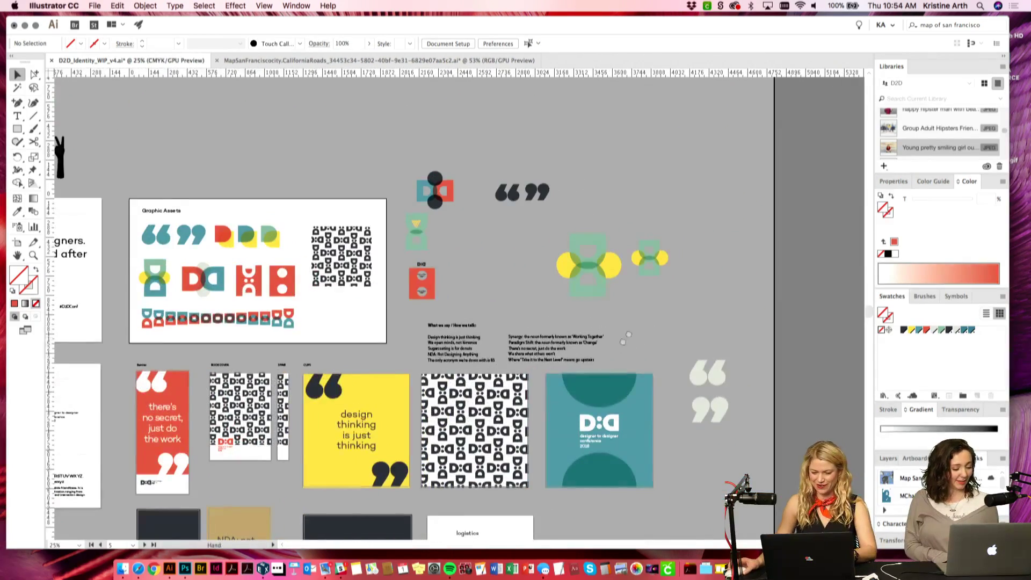
{"action": "left_click_drag", "start_coordinate": [658, 333], "coordinate": [677, 272]}
{"action": "left_click_drag", "start_coordinate": [531, 117], "coordinate": [446, 117]}
{"action": "key", "text": "Delete"}
{"action": "left_click", "coordinate": [516, 159]}
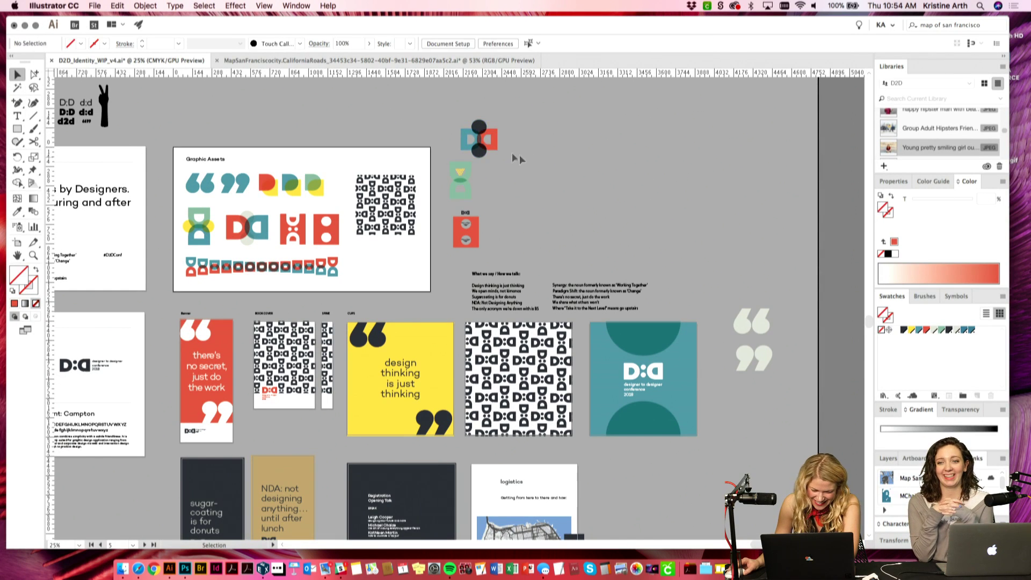
{"action": "left_click_drag", "start_coordinate": [510, 153], "coordinate": [443, 113]}
{"action": "key", "text": "Delete"}
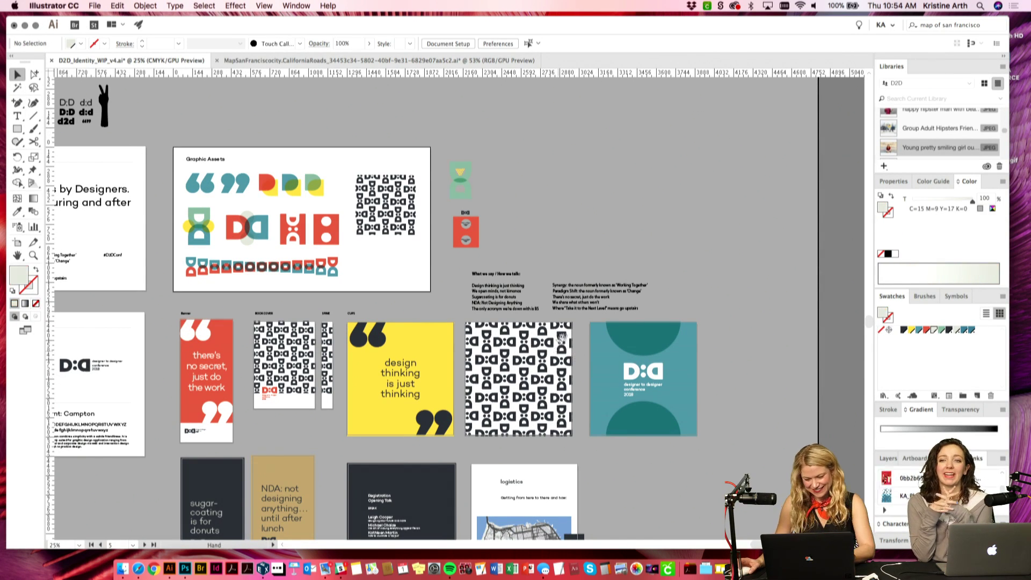
Step: Review the banner, book cover, cup, poster, schedule, logistics and badge artboards, then return to the Graphic Assets artboard
{"action": "left_click_drag", "start_coordinate": [563, 339], "coordinate": [658, 177]}
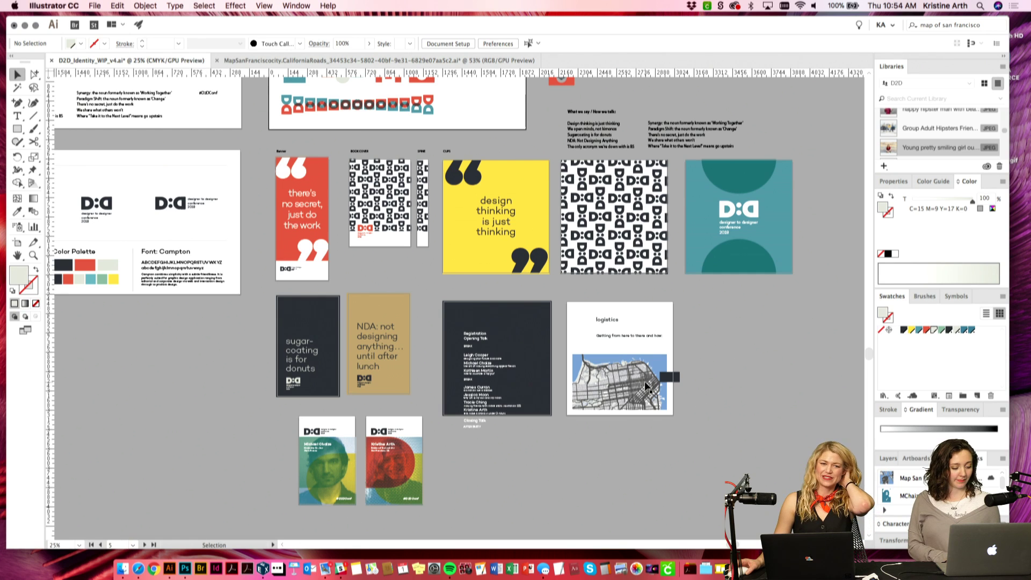
{"action": "key", "text": "space"}
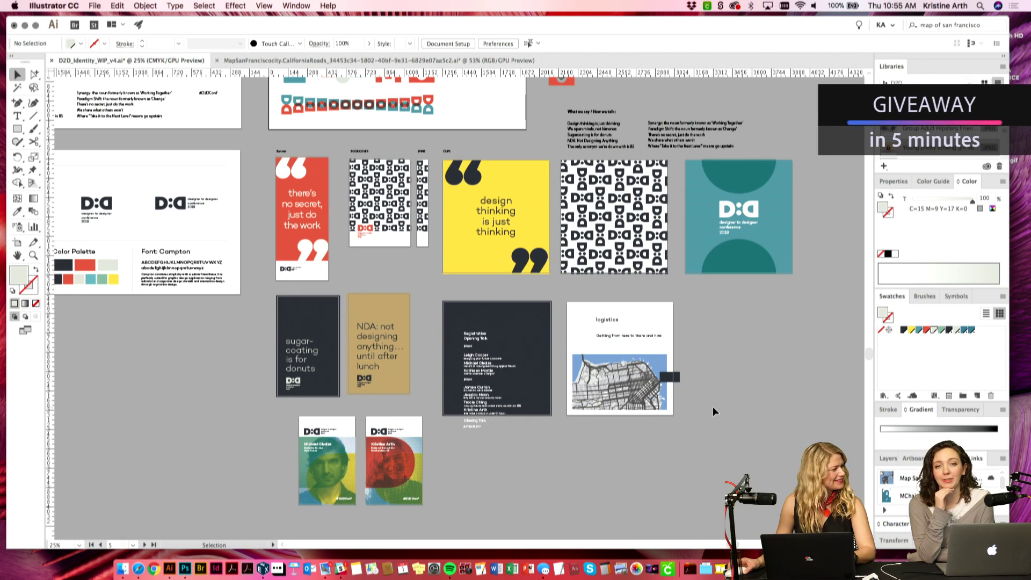
{"action": "left_click_drag", "start_coordinate": [712, 391], "coordinate": [632, 411]}
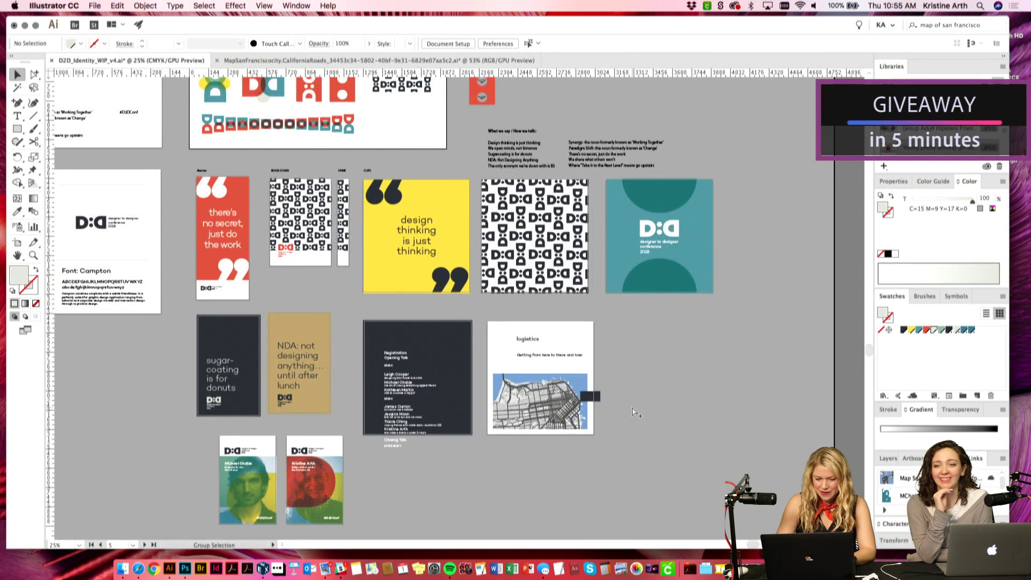
{"action": "key", "text": "super+equal"}
{"action": "scroll", "coordinate": [679, 333], "scroll_direction": "down", "scroll_amount": 3}
{"action": "key", "text": "super+equal"}
{"action": "key", "text": "super+equal"}
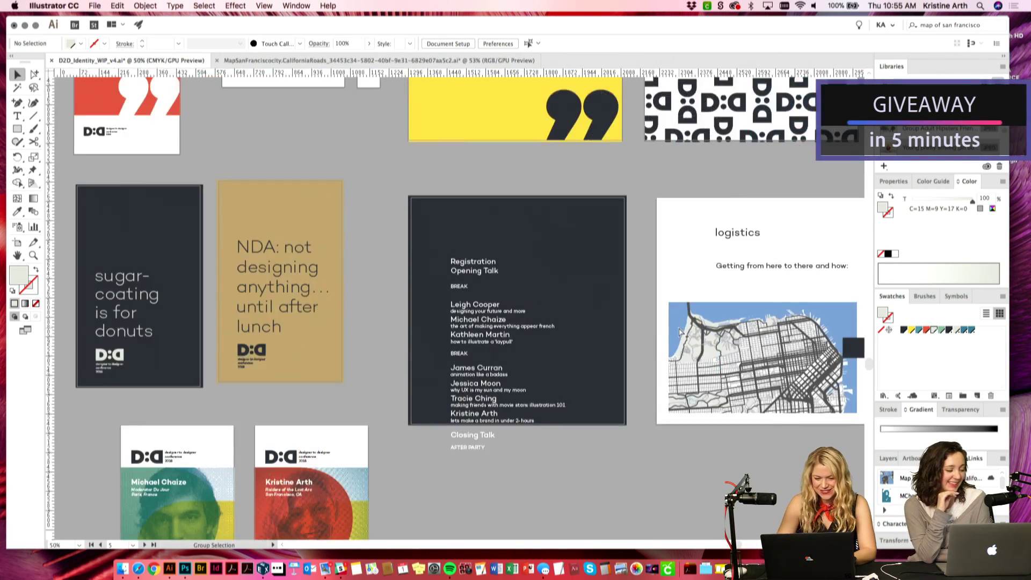
{"action": "scroll", "coordinate": [600, 137], "scroll_direction": "up", "scroll_amount": 3}
{"action": "scroll", "coordinate": [600, 137], "scroll_direction": "up", "scroll_amount": 10}
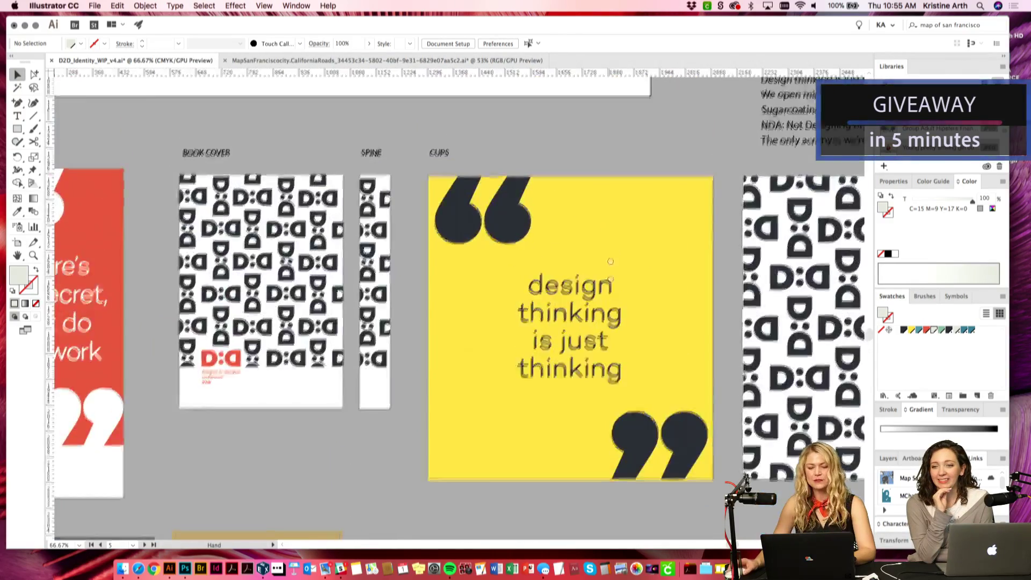
{"action": "key", "text": "super+minus"}
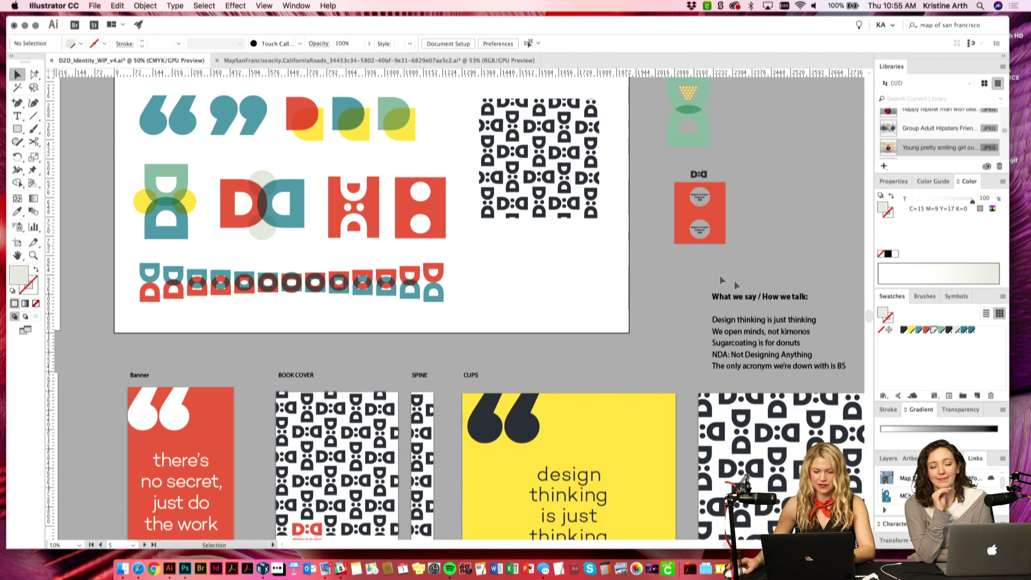
{"action": "scroll", "coordinate": [644, 322], "scroll_direction": "up", "scroll_amount": 3}
{"action": "left_click_drag", "start_coordinate": [531, 358], "coordinate": [542, 349]}
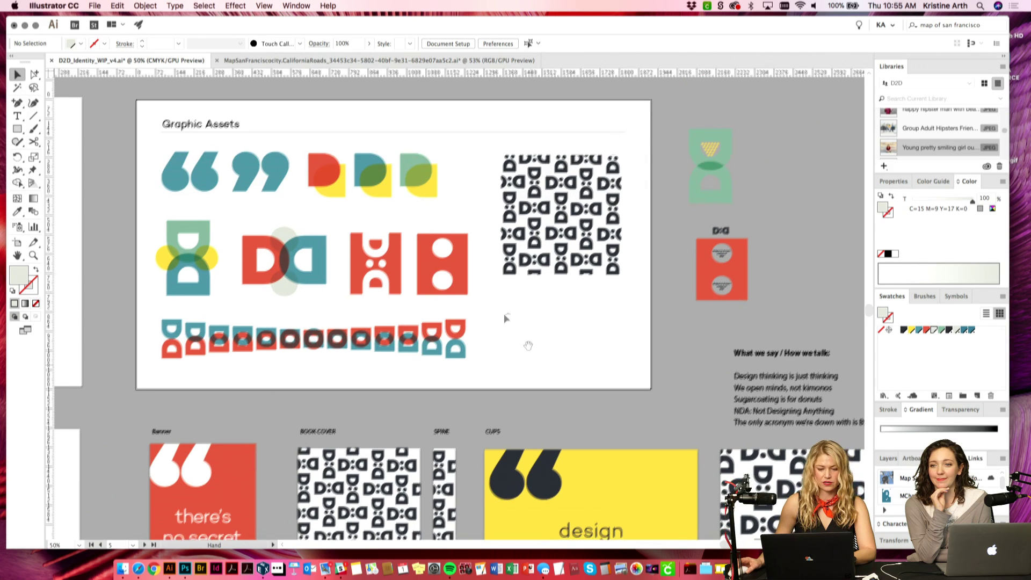
Step: Copy the three two-colour D shapes and the curved D strip from the Graphic Assets artboard to the empty space below the schedule artboard
{"action": "left_click", "coordinate": [311, 156]}
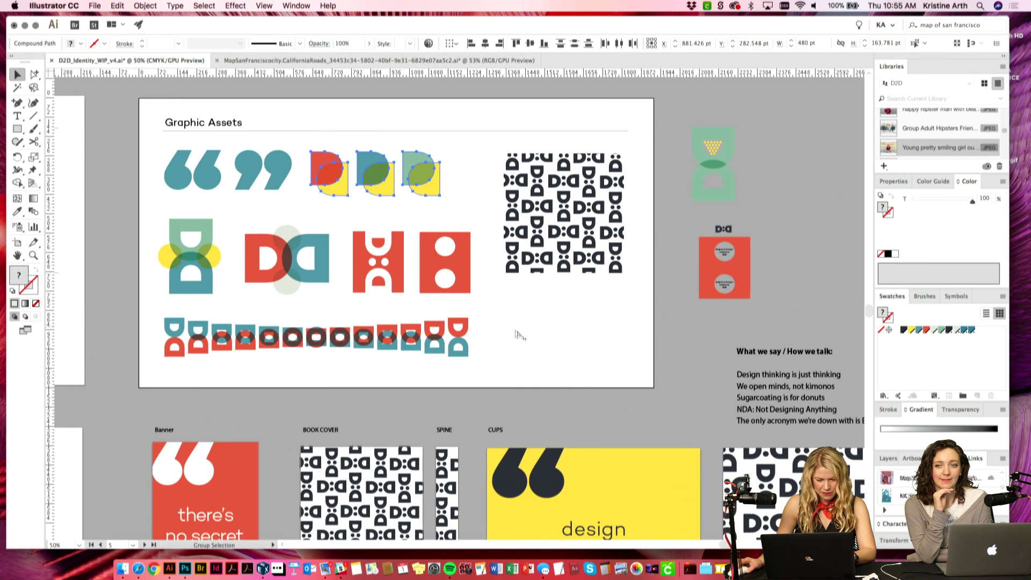
{"action": "left_click", "coordinate": [427, 342], "text": "shift"}
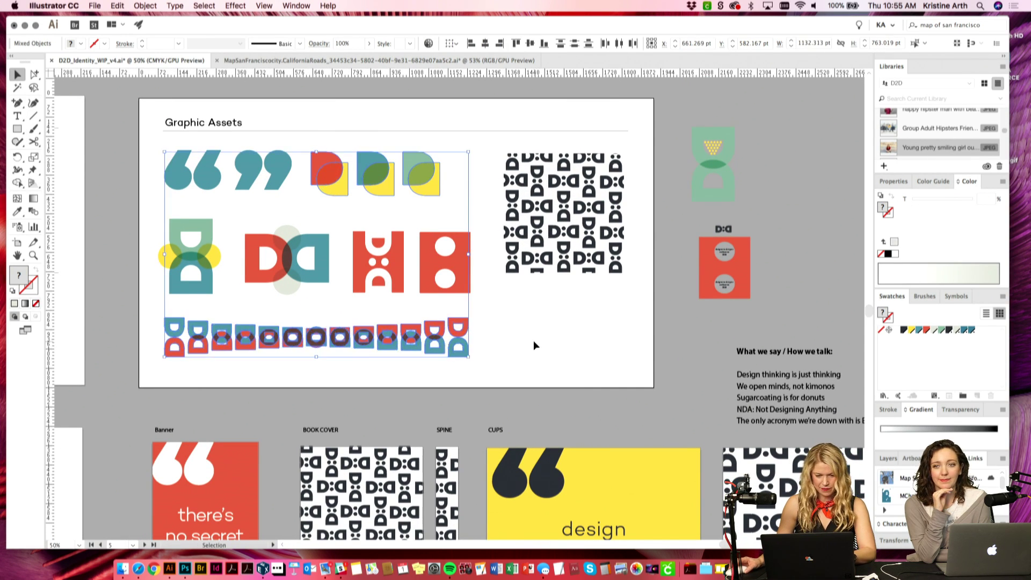
{"action": "left_click", "coordinate": [533, 340]}
{"action": "left_click_drag", "start_coordinate": [533, 340], "coordinate": [452, 36]}
{"action": "scroll", "coordinate": [535, 382], "scroll_direction": "down", "scroll_amount": 10}
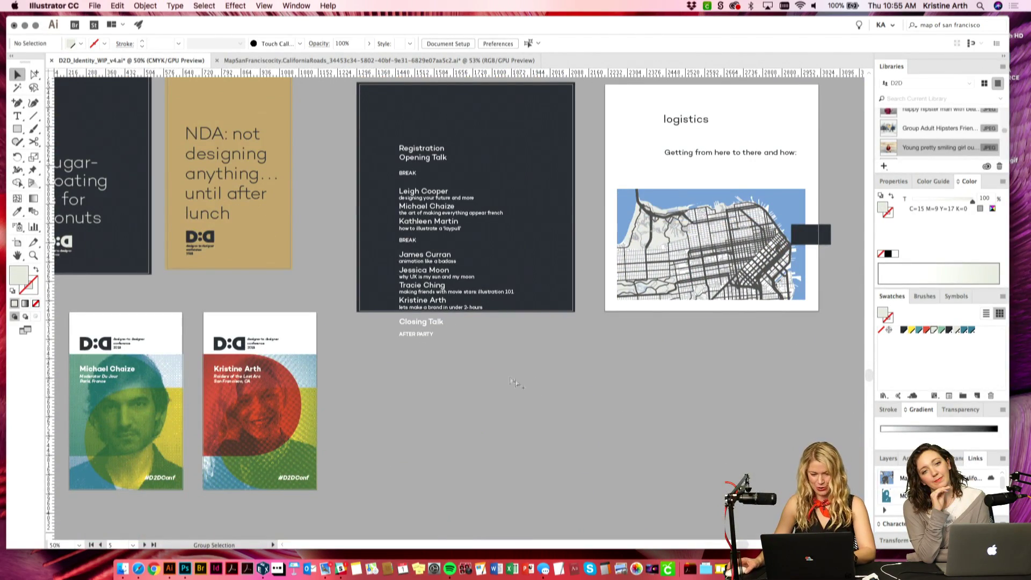
{"action": "key", "text": "ctrl+v"}
{"action": "left_click_drag", "start_coordinate": [463, 225], "coordinate": [582, 372]}
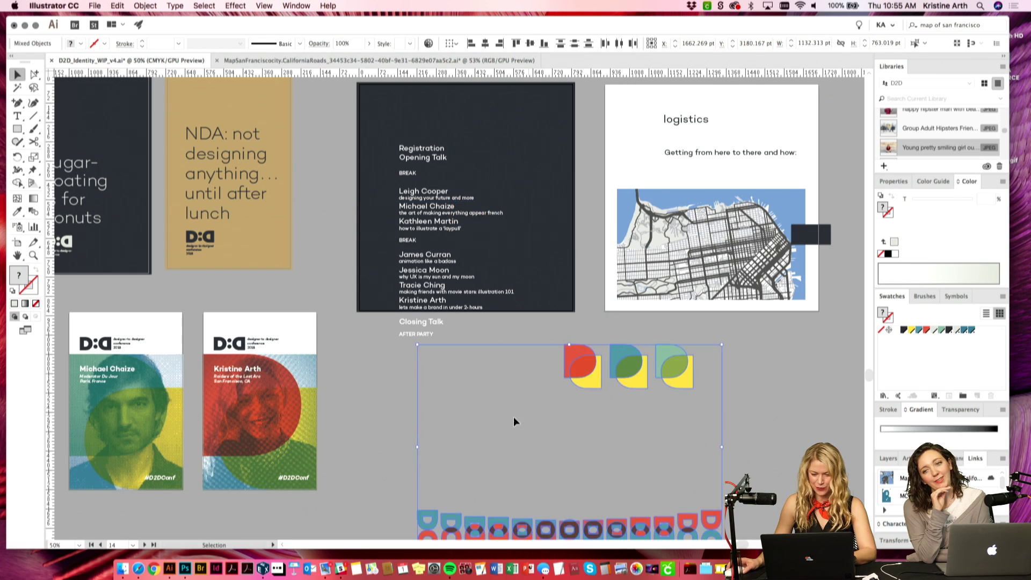
Step: Move the copied D strip up to sit just below the three copied D shapes, then deselect
{"action": "scroll", "coordinate": [514, 417], "scroll_direction": "down", "scroll_amount": 2}
{"action": "left_click_drag", "start_coordinate": [543, 496], "coordinate": [517, 414]}
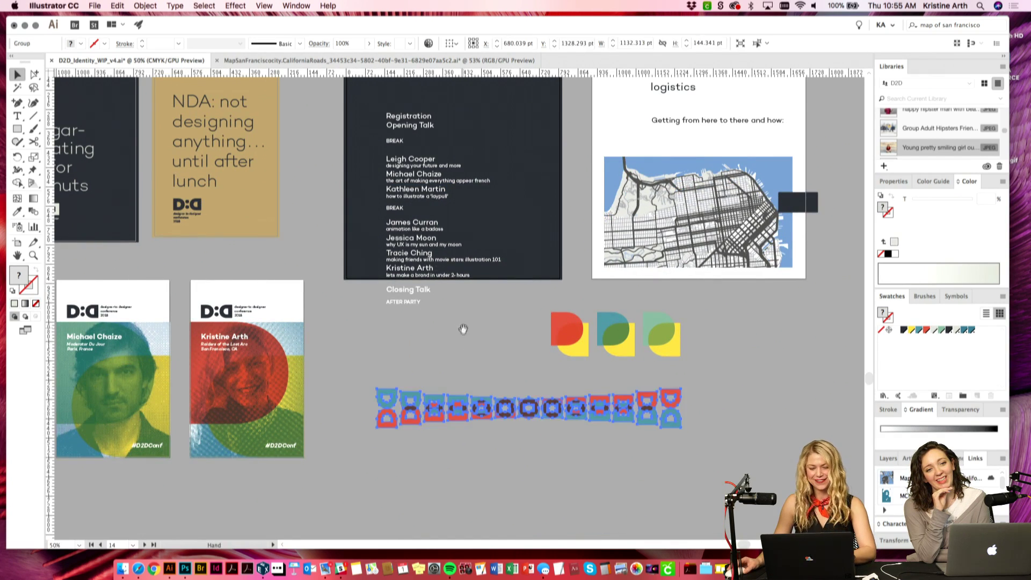
{"action": "scroll", "coordinate": [462, 329], "scroll_direction": "up", "scroll_amount": 2}
{"action": "left_click", "coordinate": [477, 382]}
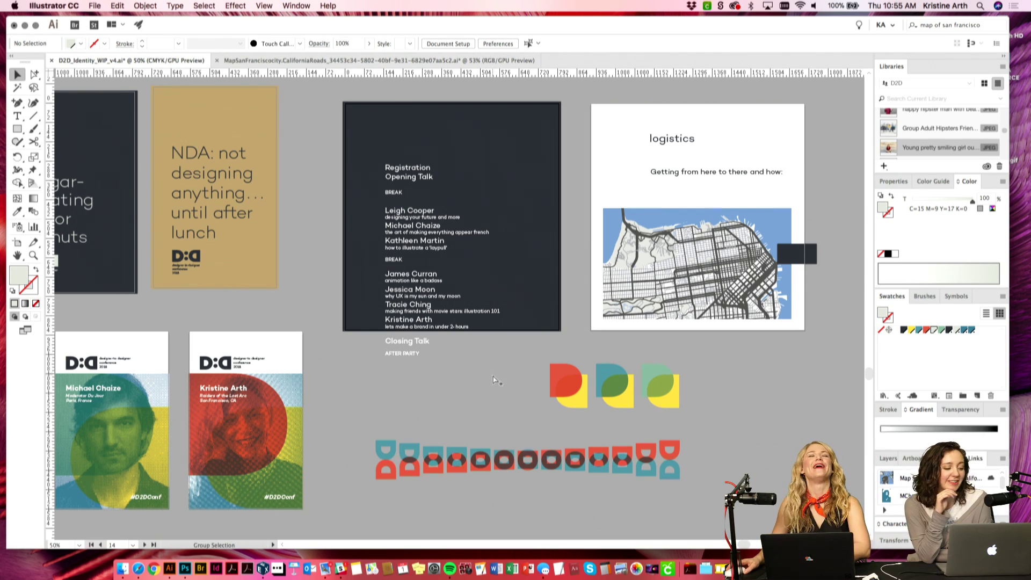
Step: Move the white schedule text up and into the right half of the dark artboard so every line fits on it
{"action": "key", "text": "super+equal"}
{"action": "key", "text": "super+equal"}
{"action": "scroll", "coordinate": [472, 295], "scroll_direction": "up", "scroll_amount": 5}
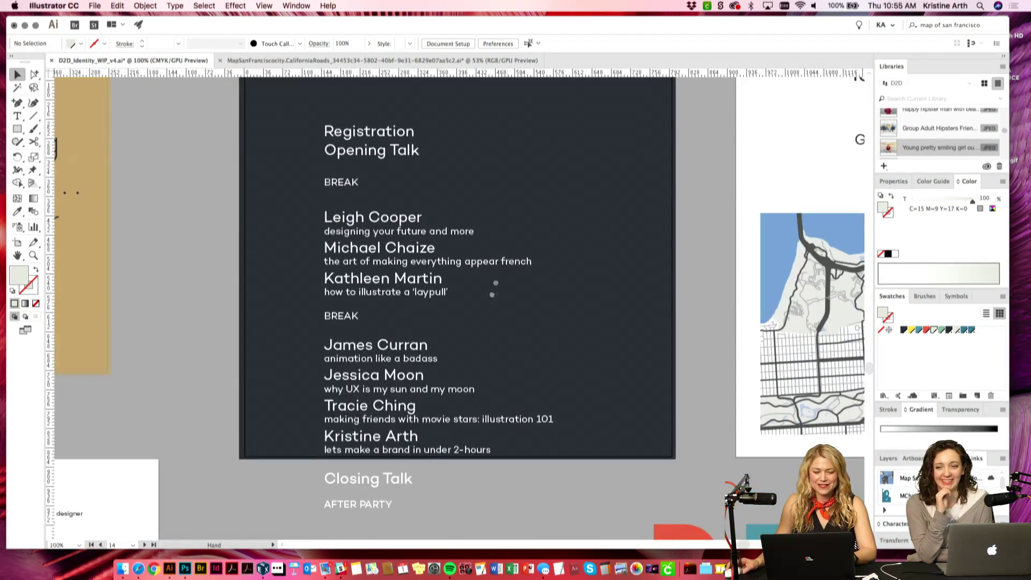
{"action": "left_click_drag", "start_coordinate": [393, 308], "coordinate": [428, 371]}
{"action": "left_click_drag", "start_coordinate": [406, 409], "coordinate": [525, 329]}
{"action": "scroll", "coordinate": [525, 329], "scroll_direction": "down", "scroll_amount": 5}
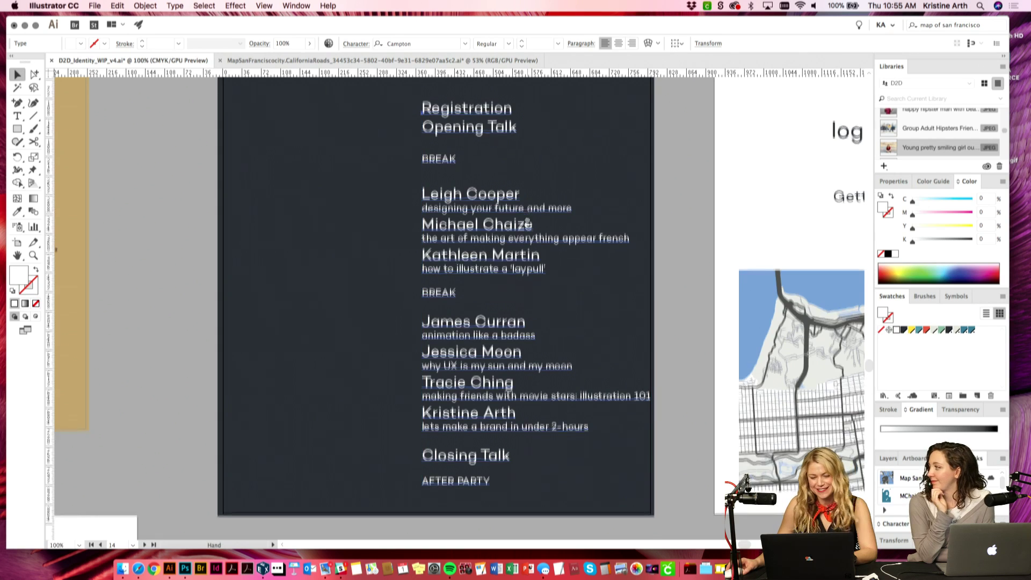
{"action": "scroll", "coordinate": [681, 209], "scroll_direction": "up", "scroll_amount": 1}
{"action": "left_click", "coordinate": [675, 201]}
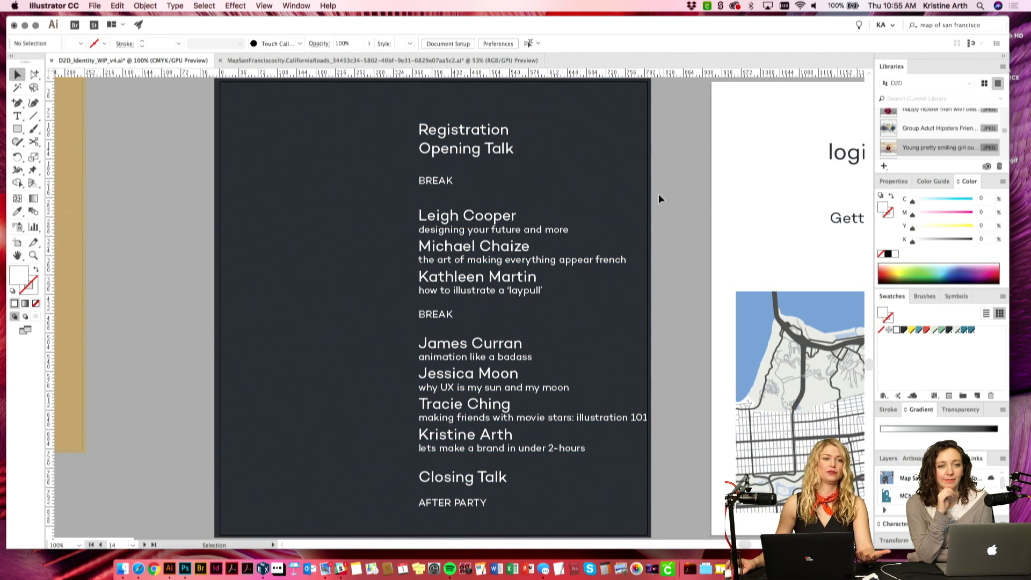
Step: Hyphenate the misspelled word in the illustration talk's title so it reads 'lay-pull'
{"action": "left_click_drag", "start_coordinate": [544, 251], "coordinate": [546, 238]}
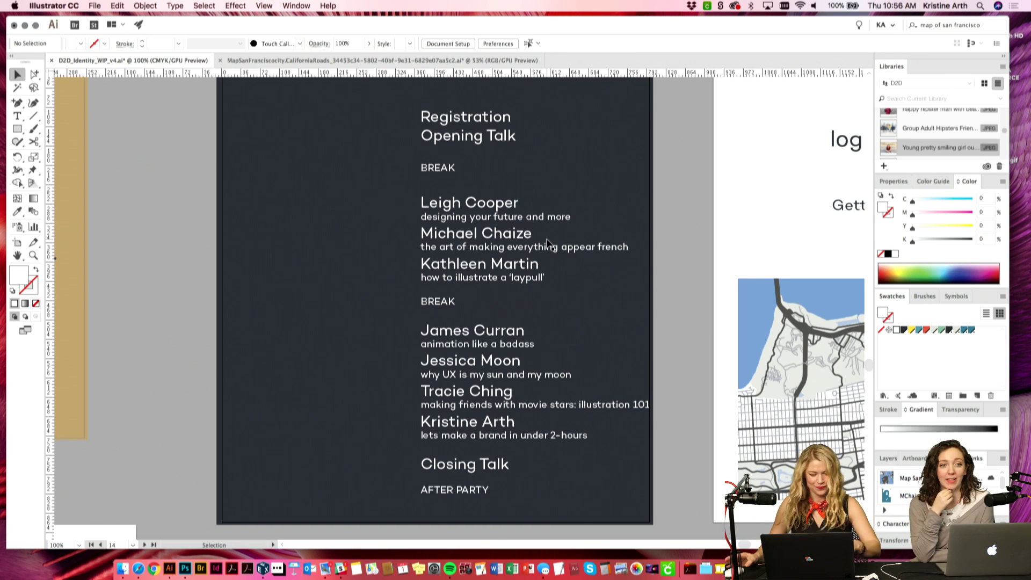
{"action": "key", "text": "super+equal"}
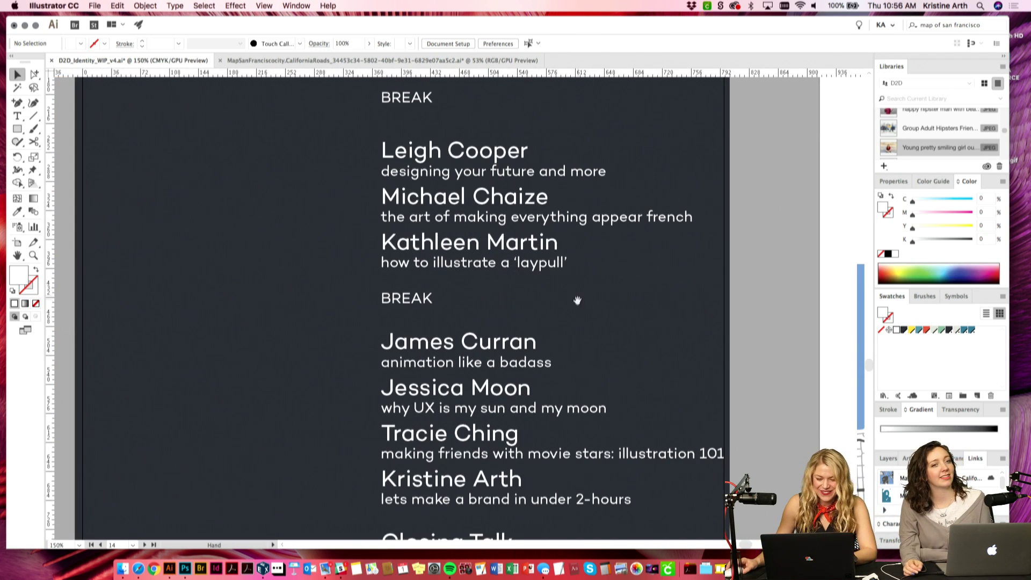
{"action": "scroll", "coordinate": [558, 301], "scroll_direction": "up", "scroll_amount": 2}
{"action": "scroll", "coordinate": [558, 301], "scroll_direction": "left", "scroll_amount": 3}
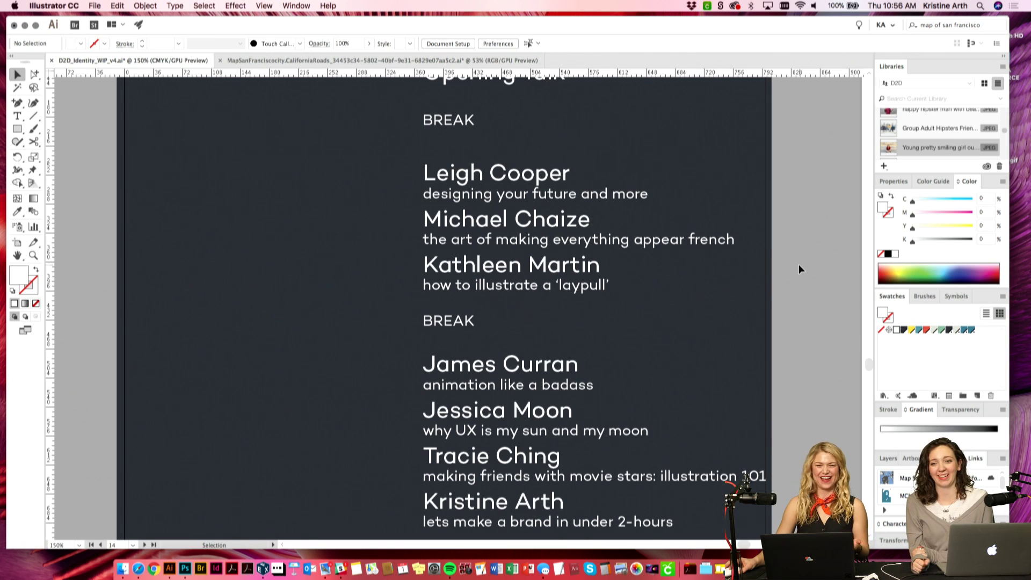
{"action": "left_click_drag", "start_coordinate": [794, 266], "coordinate": [782, 259]}
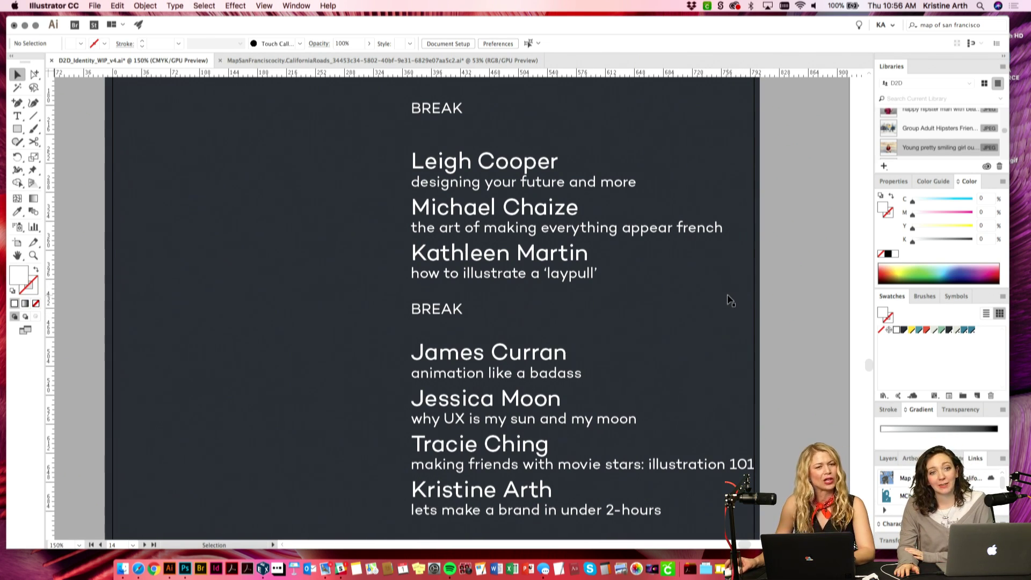
{"action": "double_click", "coordinate": [567, 287]}
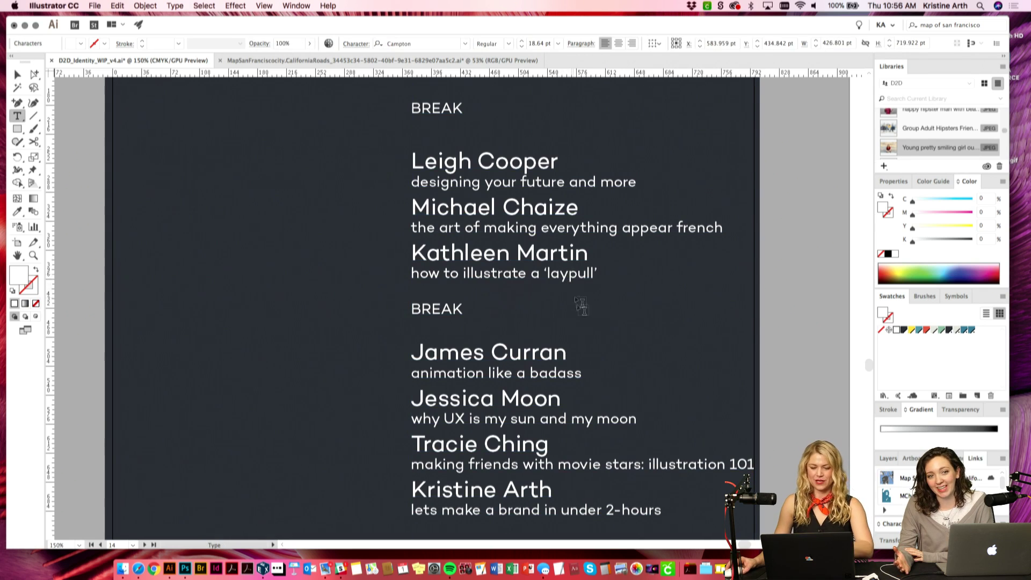
{"action": "type", "text": "-"}
{"action": "left_click", "coordinate": [17, 74]}
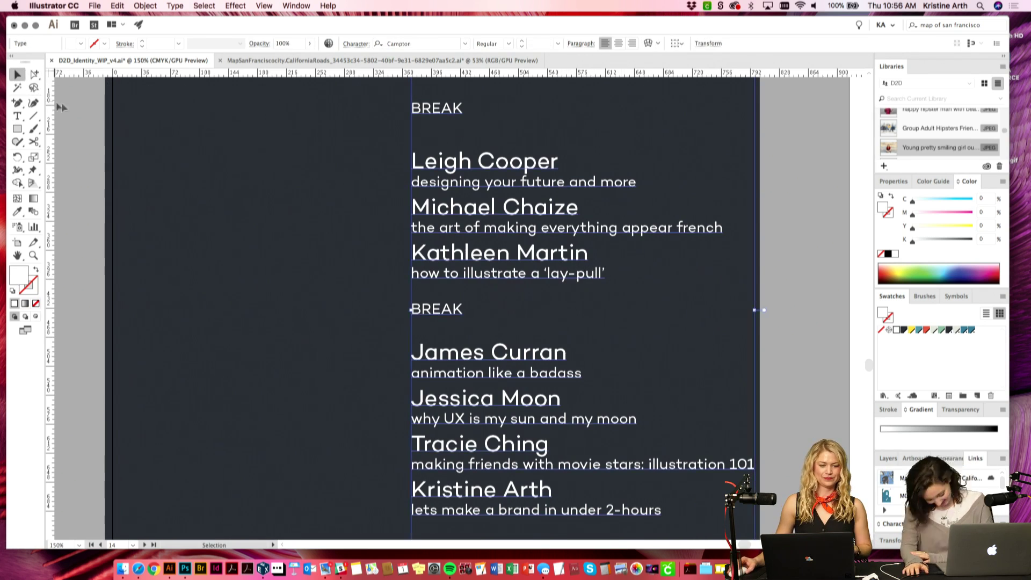
{"action": "left_click", "coordinate": [88, 107]}
Step: Increase the line spacing of the entire schedule text until its block is about 845 pt high, then deselect
{"action": "scroll", "coordinate": [762, 258], "scroll_direction": "right", "scroll_amount": 2}
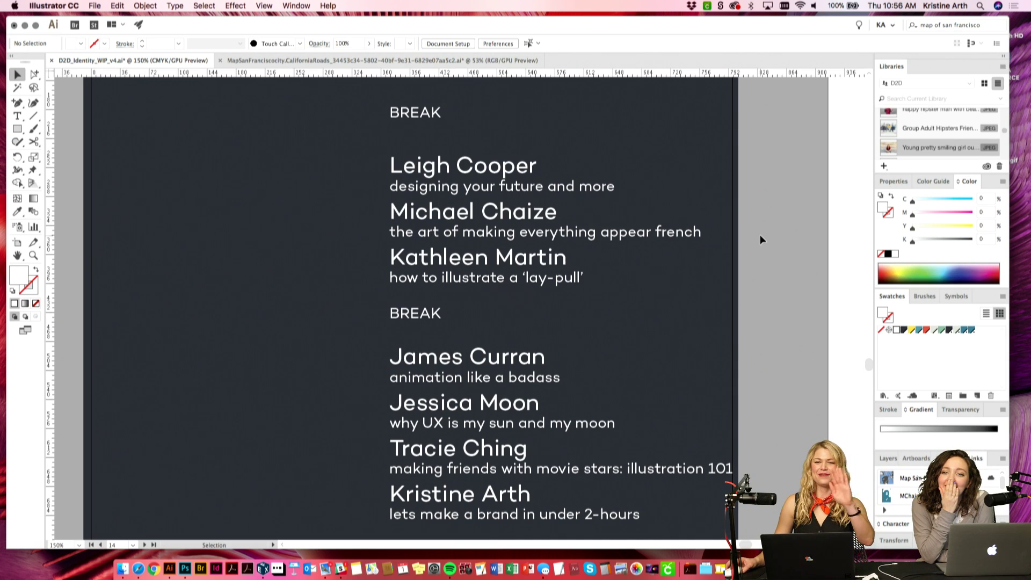
{"action": "key", "text": "super+minus"}
{"action": "key", "text": "super+minus"}
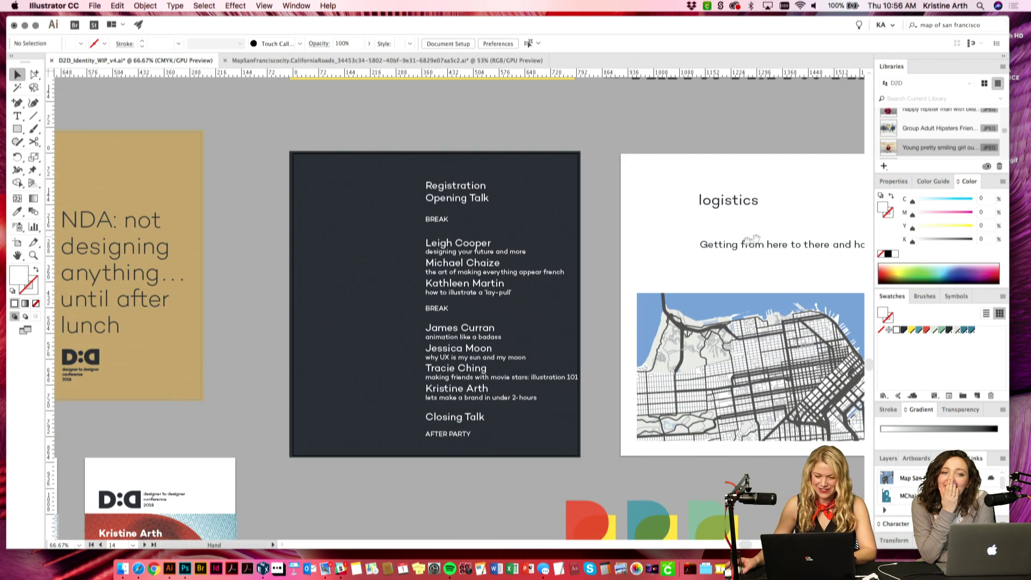
{"action": "left_click_drag", "start_coordinate": [606, 285], "coordinate": [608, 237]}
{"action": "left_click", "coordinate": [493, 230]}
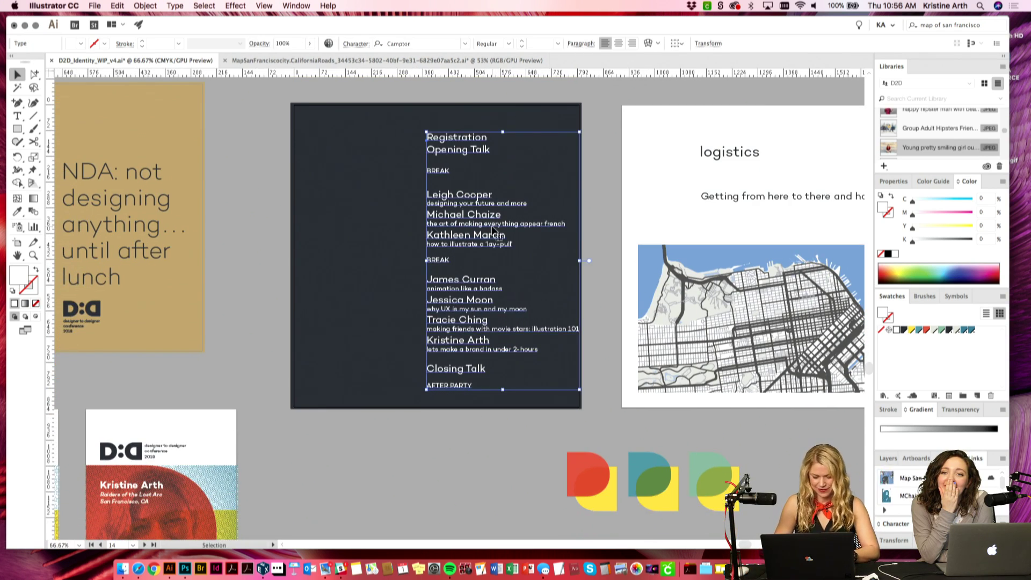
{"action": "key", "text": "alt+Down"}
{"action": "key", "text": "alt+Down"}
{"action": "key", "text": "alt+Down"}
{"action": "key", "text": "alt+Down"}
{"action": "key", "text": "alt+Down"}
{"action": "key", "text": "alt+Down"}
{"action": "left_click", "coordinate": [594, 172]}
{"action": "left_click_drag", "start_coordinate": [597, 312], "coordinate": [605, 292]}
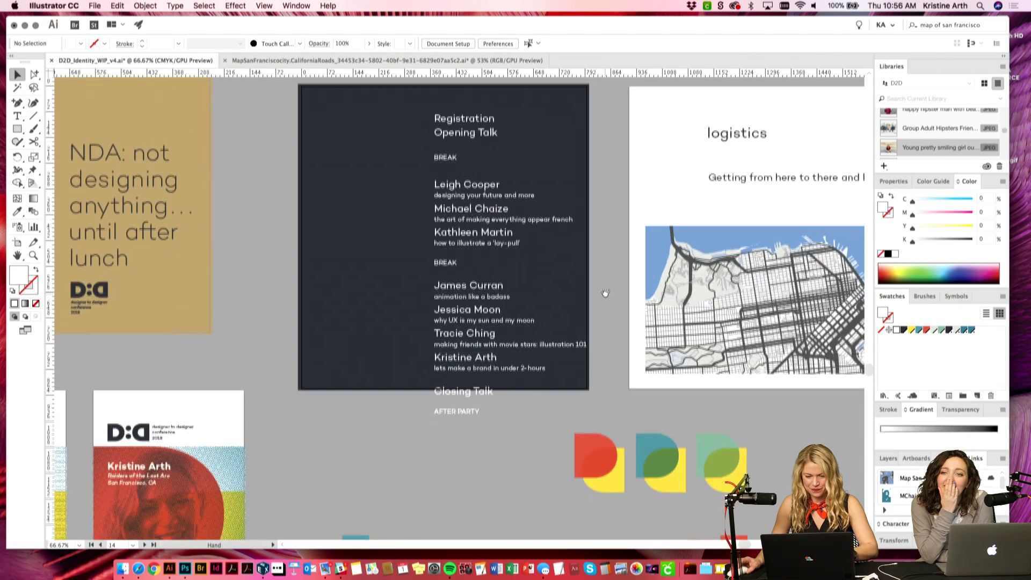
Step: Copy all of the schedule's text and delete its text object from the dark artboard
{"action": "left_click", "coordinate": [520, 353]}
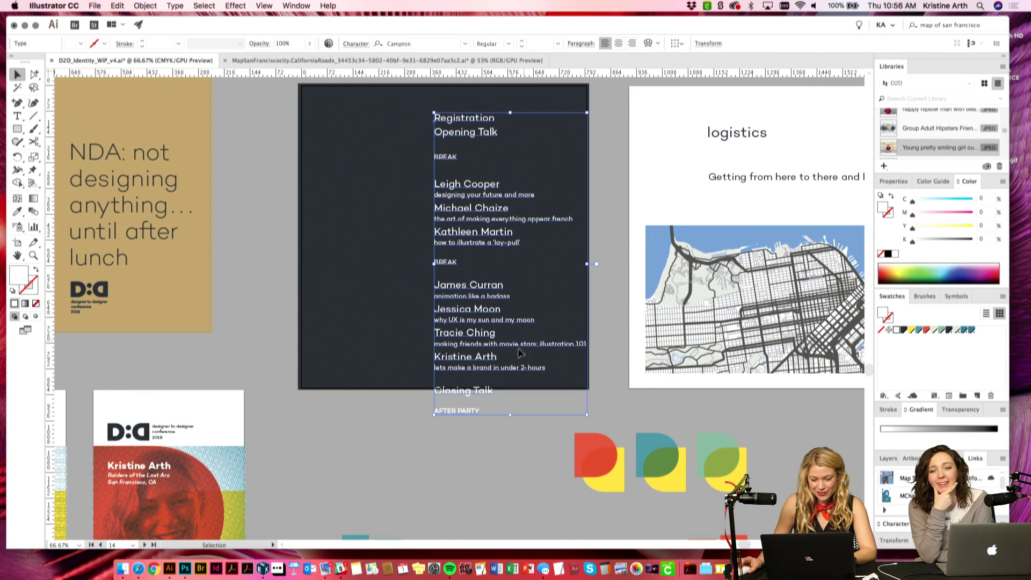
{"action": "double_click", "coordinate": [508, 226]}
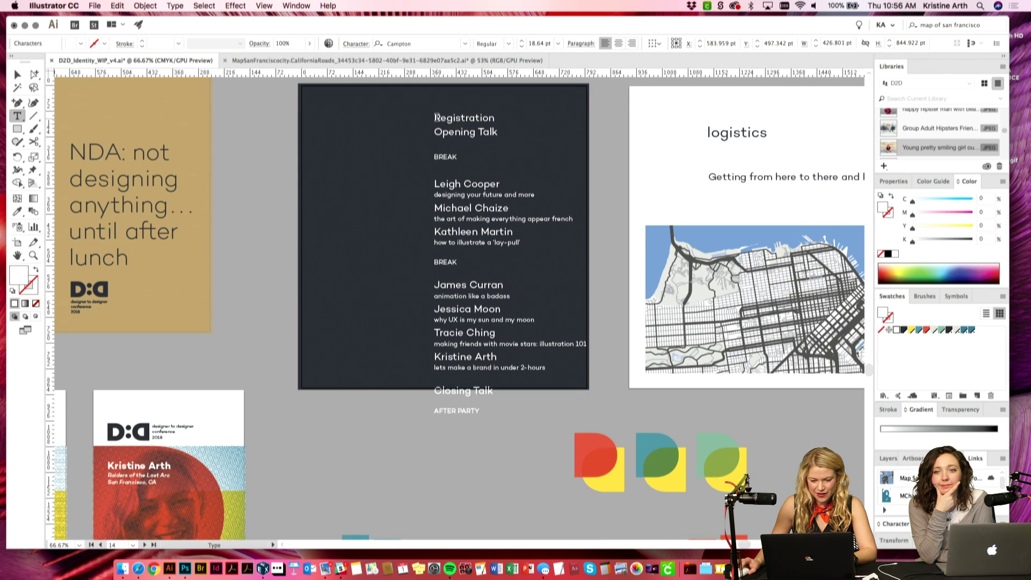
{"action": "key", "text": "super+a"}
{"action": "key", "text": "super+c"}
{"action": "left_click", "coordinate": [19, 76]}
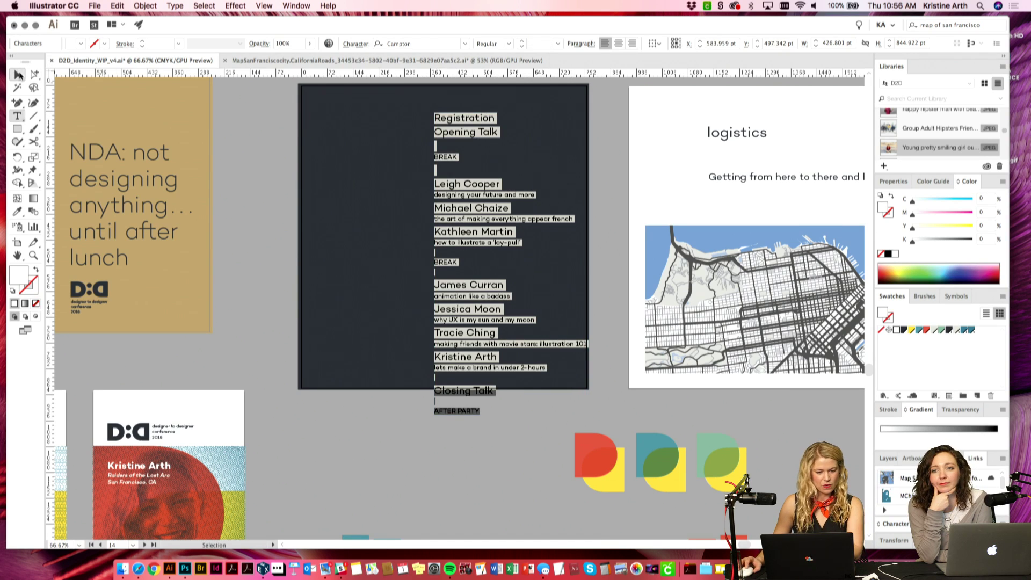
{"action": "key", "text": "Delete"}
Step: Draw a text box about 381 pt wide and 977 pt high over the dark artboard's left edge and paste the schedule into it
{"action": "left_click", "coordinate": [18, 115]}
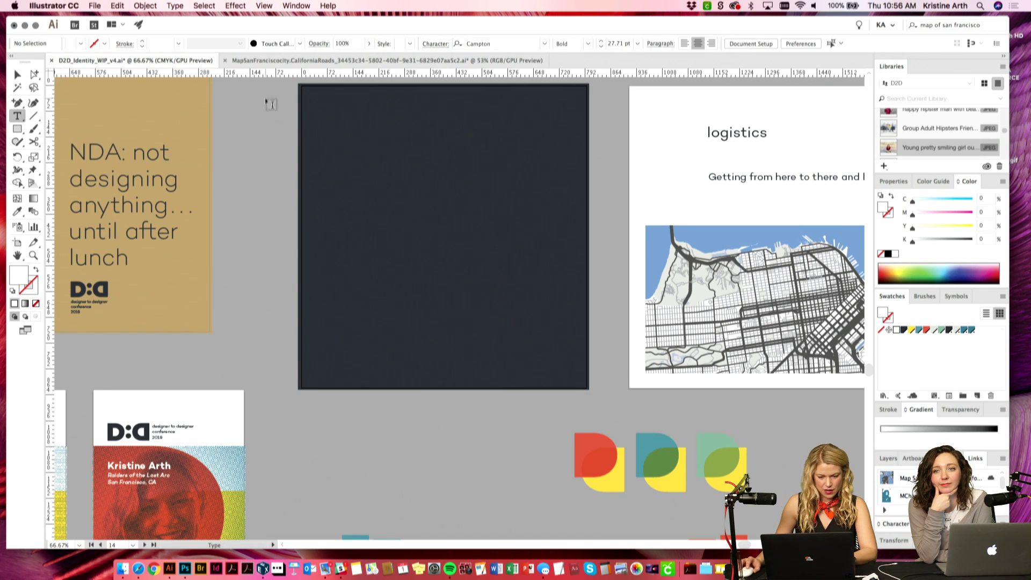
{"action": "left_click_drag", "start_coordinate": [267, 101], "coordinate": [403, 448]}
{"action": "key", "text": "super+v"}
{"action": "key", "text": "Escape"}
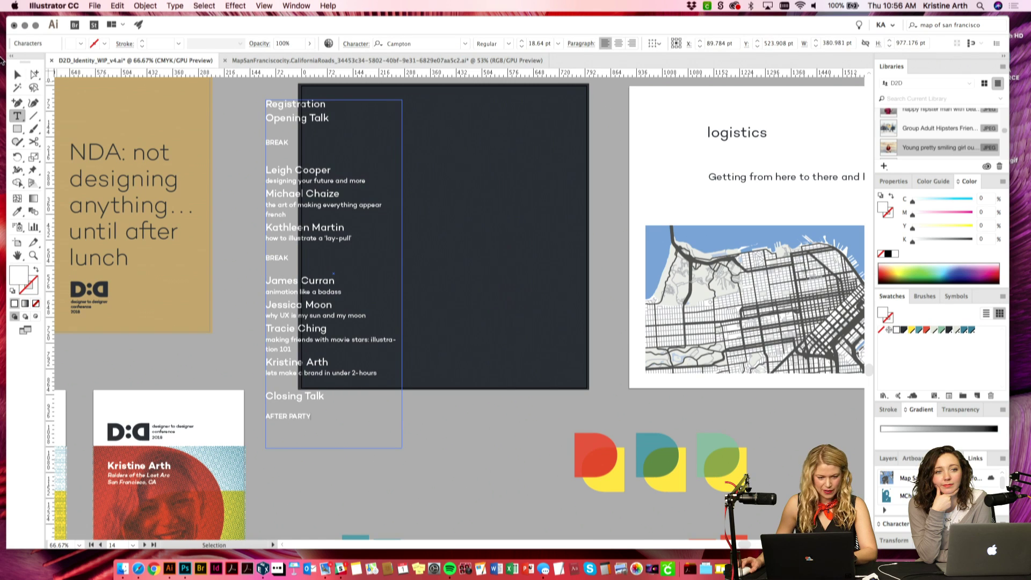
Step: Move the new schedule text box across to the right half of the dark artboard
{"action": "left_click", "coordinate": [17, 74]}
{"action": "mouse_move", "coordinate": [401, 274]}
{"action": "left_mouse_down"}
{"action": "mouse_move", "coordinate": [368, 273]}
{"action": "mouse_move", "coordinate": [402, 273]}
{"action": "left_mouse_up"}
{"action": "left_click", "coordinate": [433, 439]}
{"action": "left_click_drag", "start_coordinate": [287, 219], "coordinate": [476, 207]}
{"action": "scroll", "coordinate": [397, 429], "scroll_direction": "right", "scroll_amount": 3}
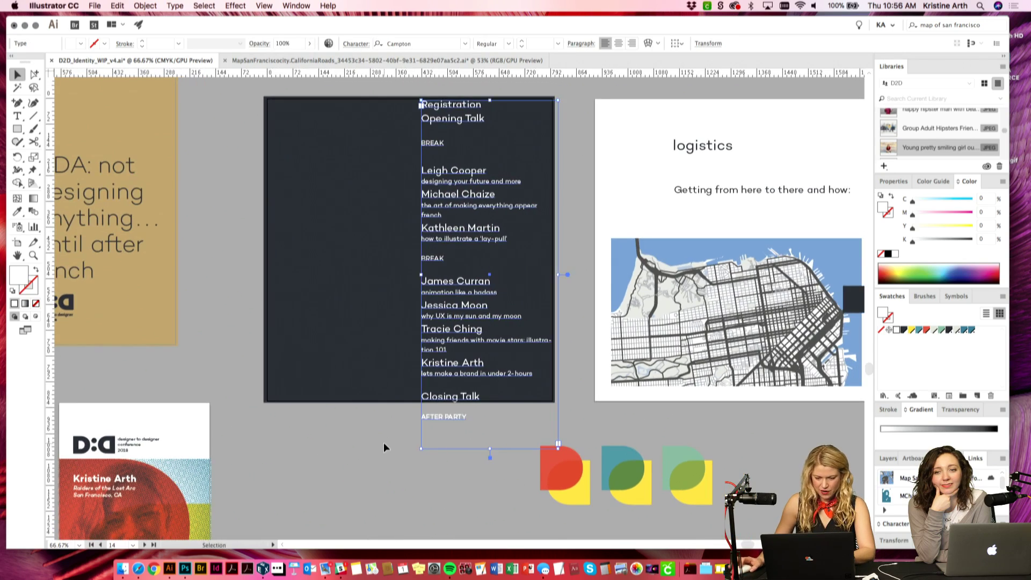
Step: Raise the schedule text box until the AFTER PARTY line sits inside the dark artboard's bottom edge
{"action": "key", "text": "super+equal"}
{"action": "key", "text": "super+equal"}
{"action": "left_click_drag", "start_coordinate": [380, 357], "coordinate": [405, 291]}
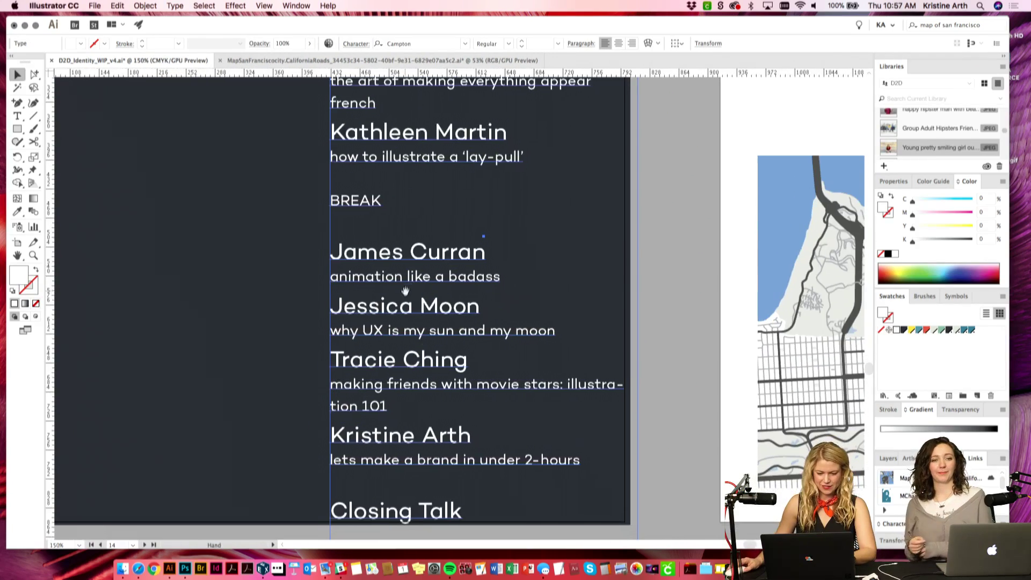
{"action": "scroll", "coordinate": [537, 323], "scroll_direction": "down", "scroll_amount": 3}
{"action": "left_click", "coordinate": [655, 329]}
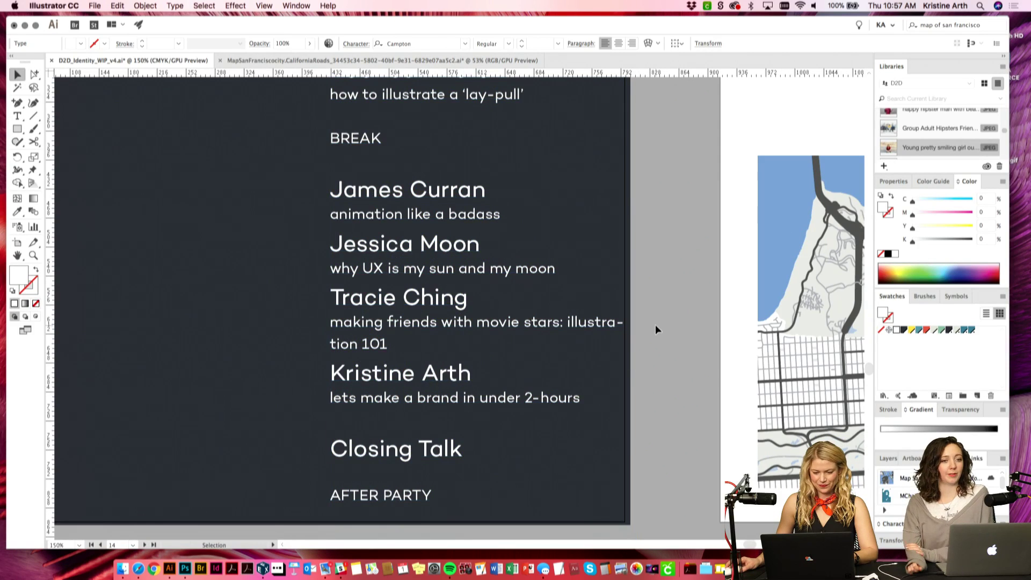
Step: Narrow the schedule text box to about 330 pt so 'illustration' is no longer hyphenated, then deselect
{"action": "left_click", "coordinate": [621, 175]}
{"action": "left_click_drag", "start_coordinate": [622, 175], "coordinate": [595, 179]}
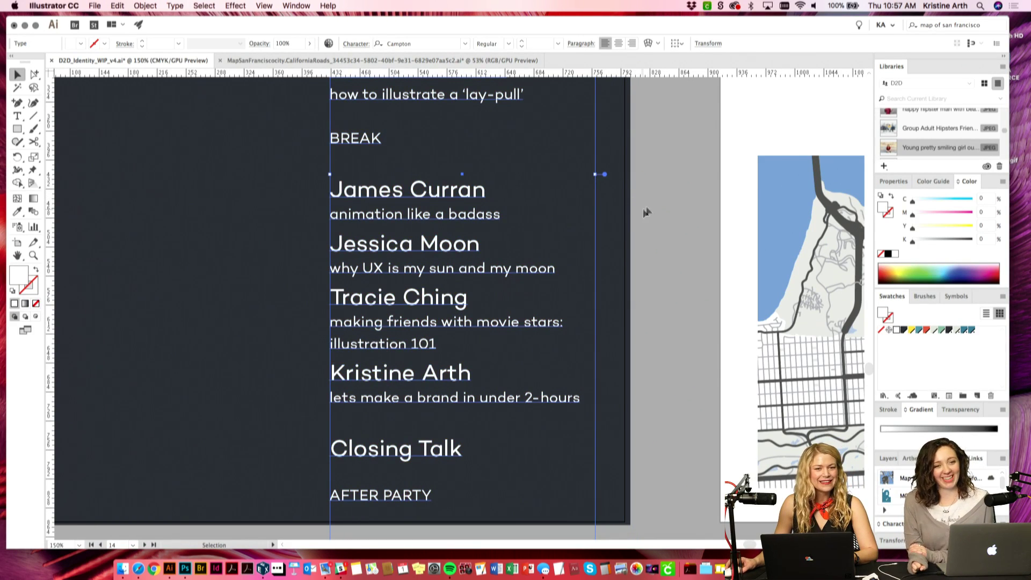
{"action": "left_click", "coordinate": [668, 196]}
{"action": "key", "text": "super+minus"}
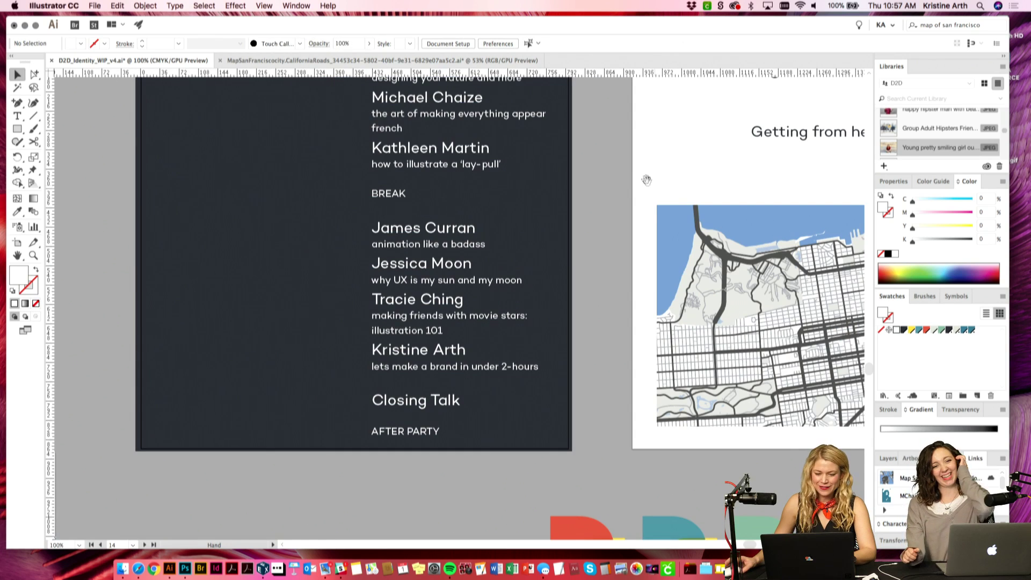
{"action": "scroll", "coordinate": [644, 179], "scroll_direction": "up", "scroll_amount": 3}
{"action": "scroll", "coordinate": [644, 179], "scroll_direction": "left", "scroll_amount": 2}
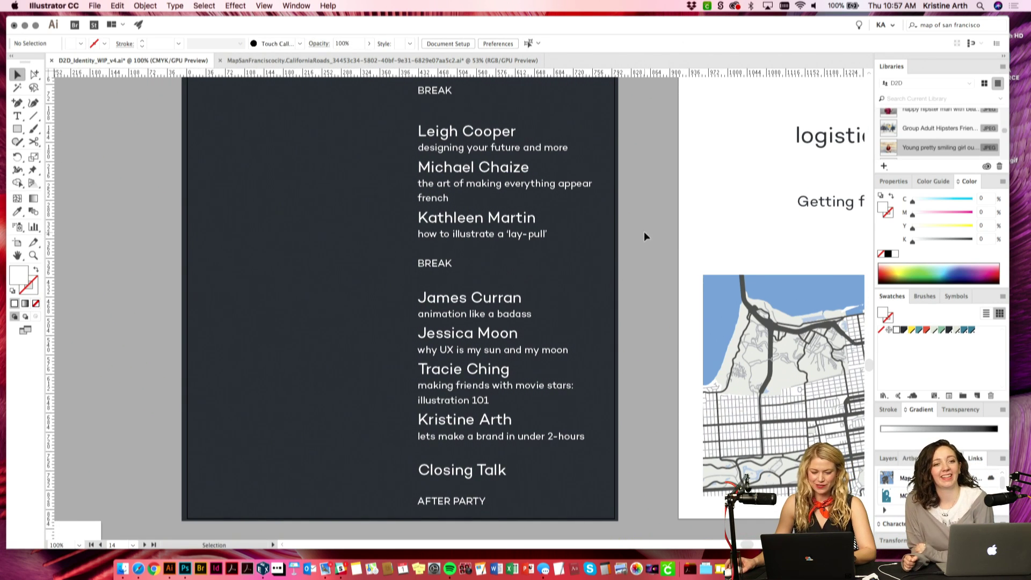
{"action": "left_click_drag", "start_coordinate": [648, 213], "coordinate": [647, 224]}
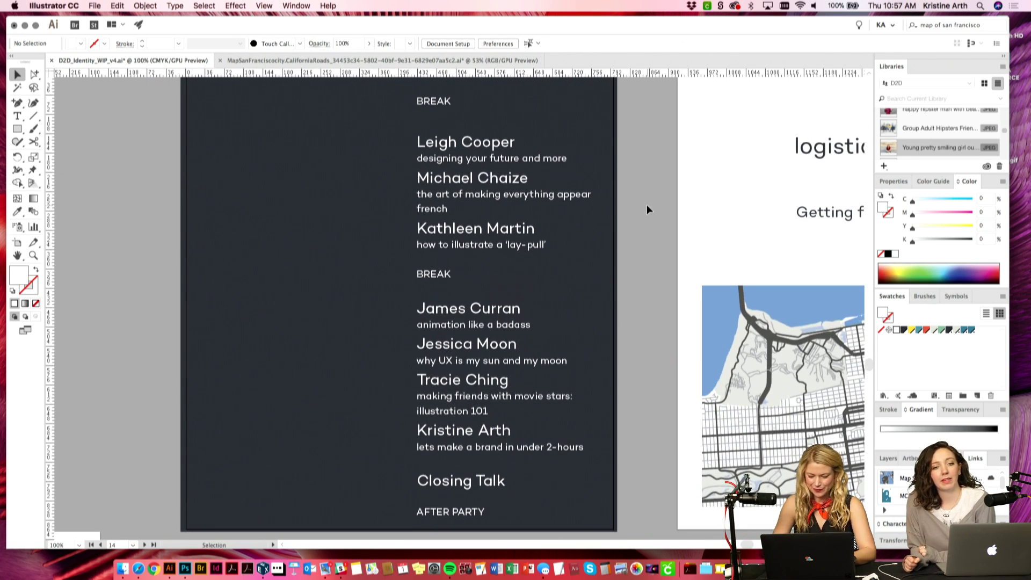
Step: Add the word 'pin' after 'lay-pull' in the illustration talk's title on the schedule
{"action": "key", "text": "super+minus"}
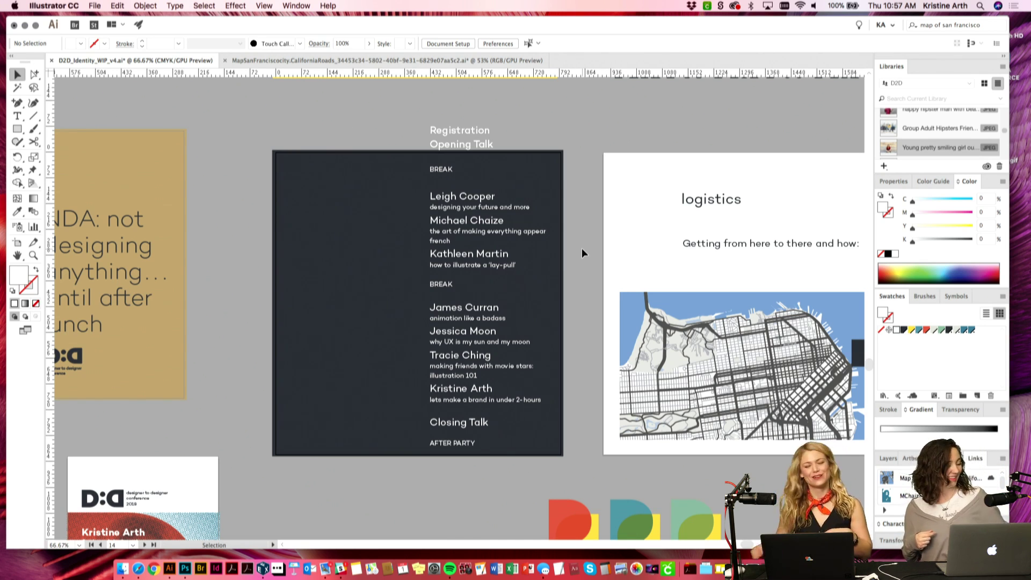
{"action": "double_click", "coordinate": [516, 264]}
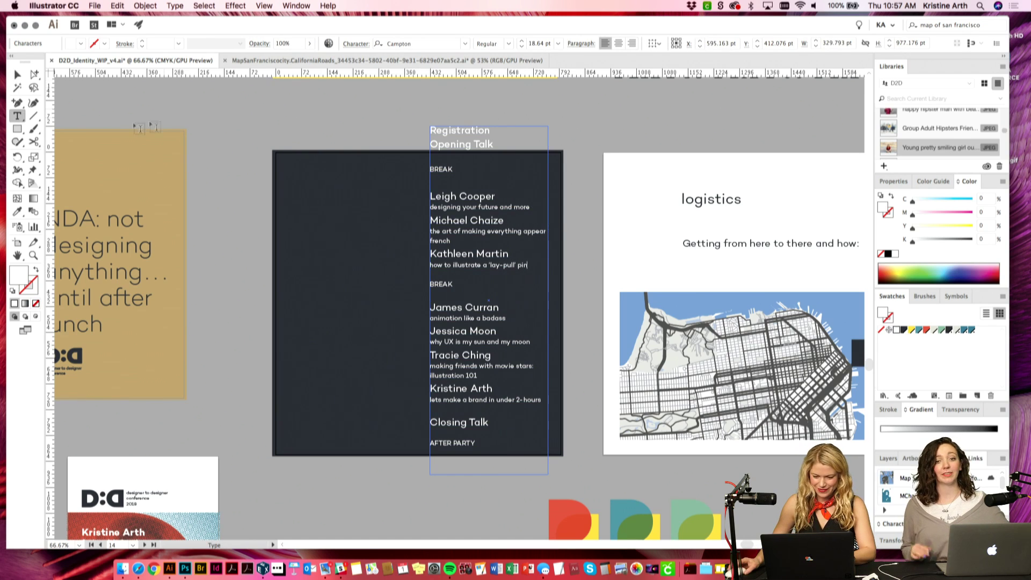
{"action": "left_click", "coordinate": [17, 74]}
{"action": "left_click", "coordinate": [231, 129]}
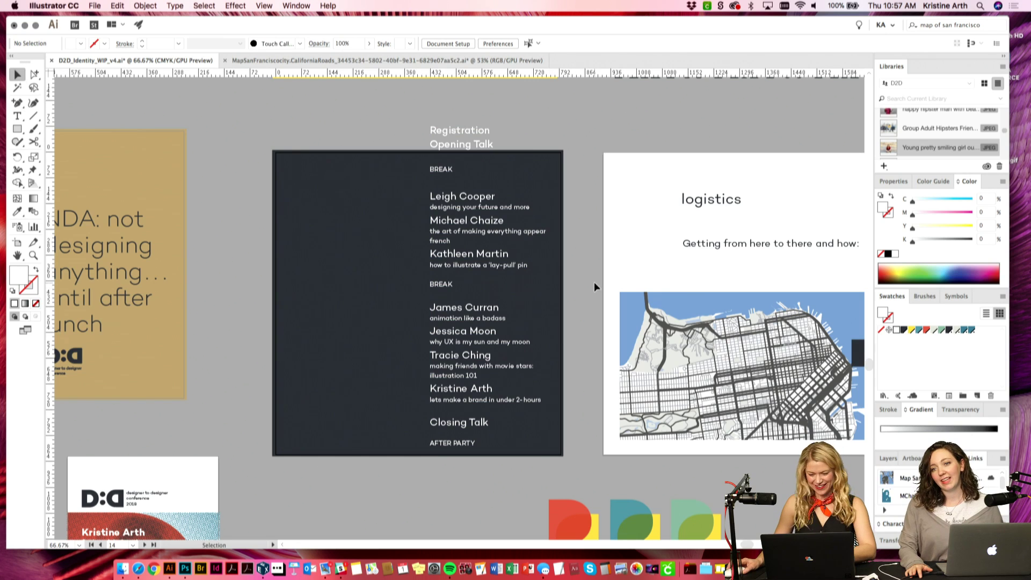
{"action": "key", "text": "super+equal"}
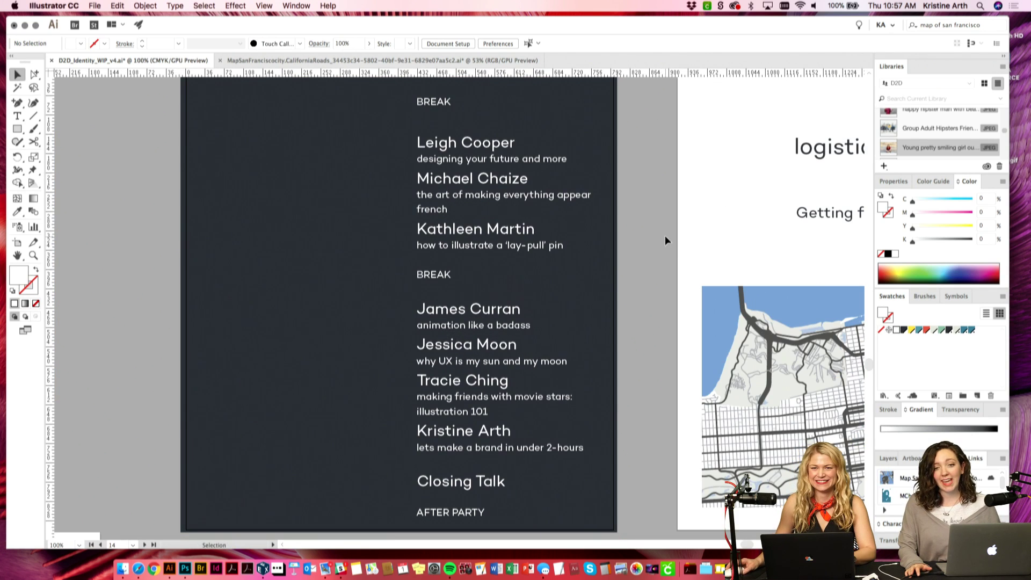
Step: Move the schedule text box down until its Registration line sits inside the dark artboard, and deselect it
{"action": "key", "text": "space"}
{"action": "left_click_drag", "start_coordinate": [653, 237], "coordinate": [657, 240]}
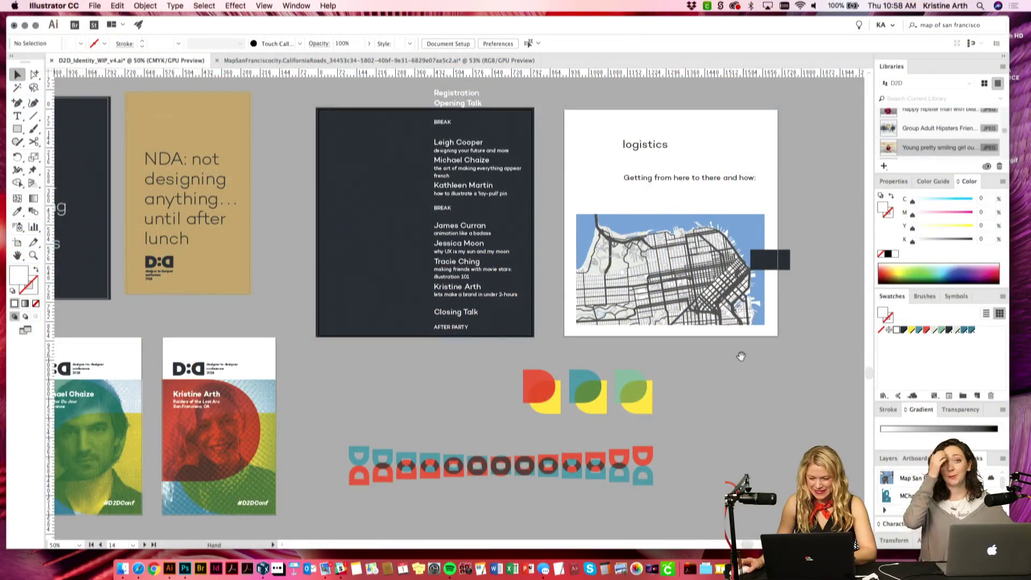
{"action": "scroll", "coordinate": [737, 358], "scroll_direction": "down", "scroll_amount": 1}
{"action": "scroll", "coordinate": [736, 358], "scroll_direction": "right", "scroll_amount": 1}
{"action": "scroll", "coordinate": [736, 358], "scroll_direction": "up", "scroll_amount": 1}
{"action": "scroll", "coordinate": [737, 358], "scroll_direction": "left", "scroll_amount": 1}
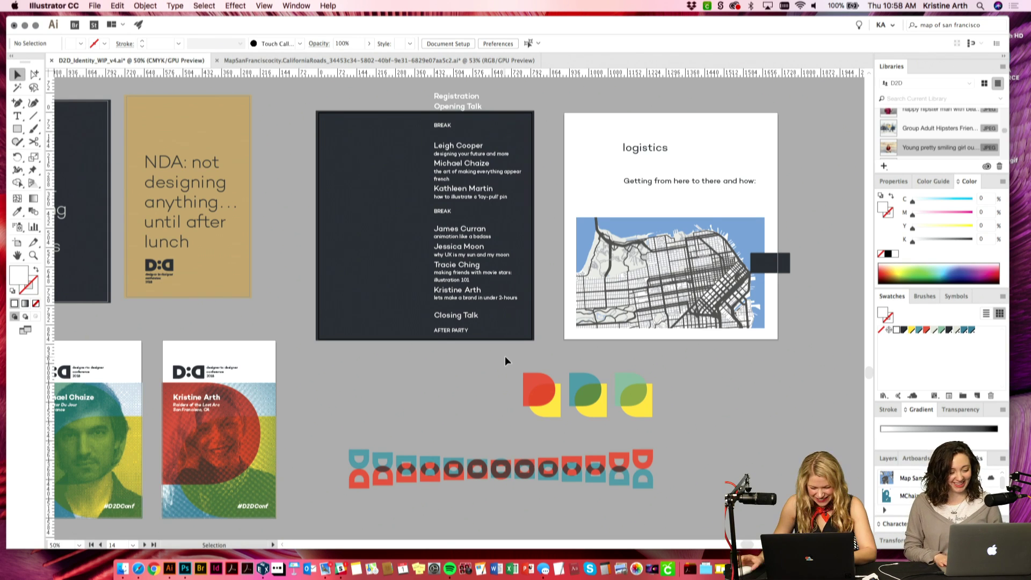
{"action": "scroll", "coordinate": [502, 344], "scroll_direction": "up", "scroll_amount": 3}
{"action": "left_click_drag", "start_coordinate": [523, 182], "coordinate": [531, 272]}
{"action": "left_click", "coordinate": [712, 467]}
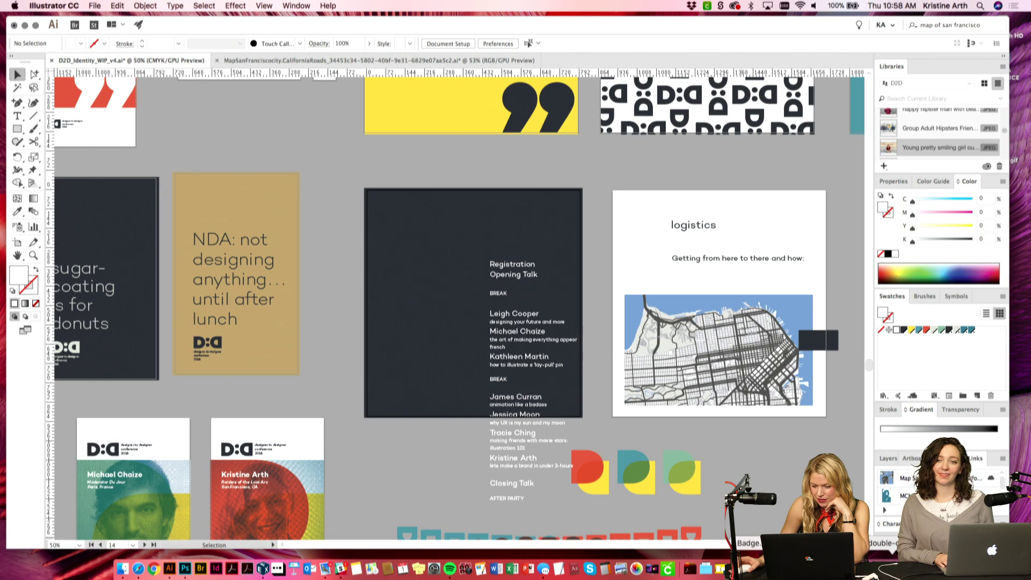
Step: Switch to Photoshop and bring up the minimized Book.psd and Notebook.psd mockups
{"action": "left_click", "coordinate": [891, 568]}
{"action": "left_click", "coordinate": [891, 568]}
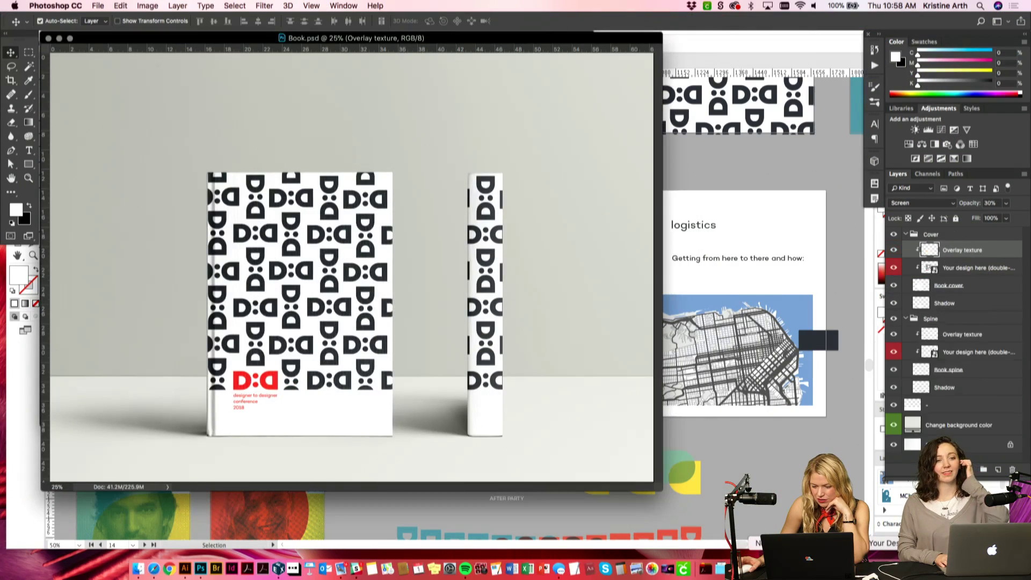
{"action": "left_click", "coordinate": [891, 568]}
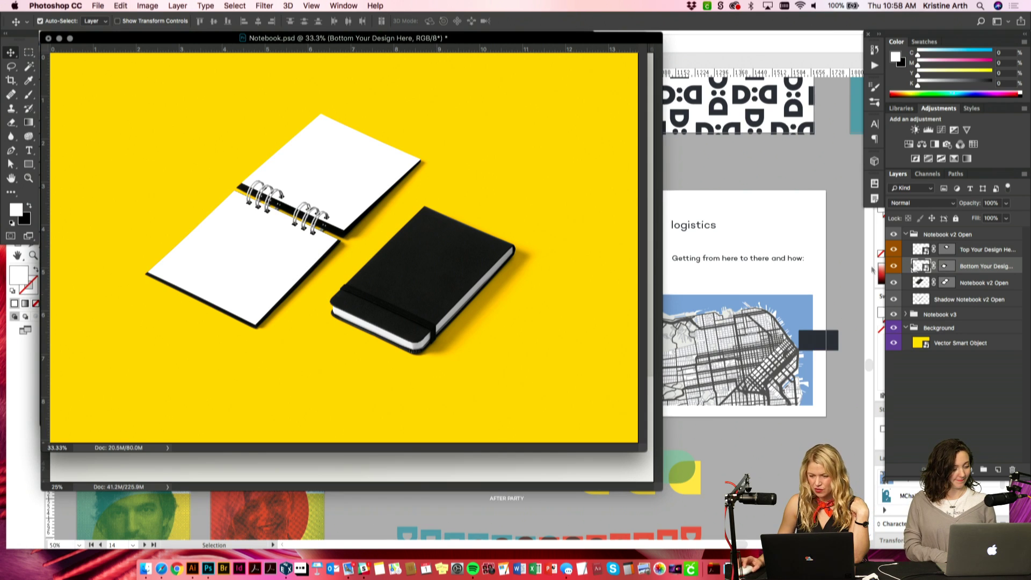
Step: Collapse the Notebook v2 Open group and hide the Notebook v3 group so only the open notebook shows
{"action": "left_click", "coordinate": [907, 235]}
{"action": "left_click", "coordinate": [893, 234]}
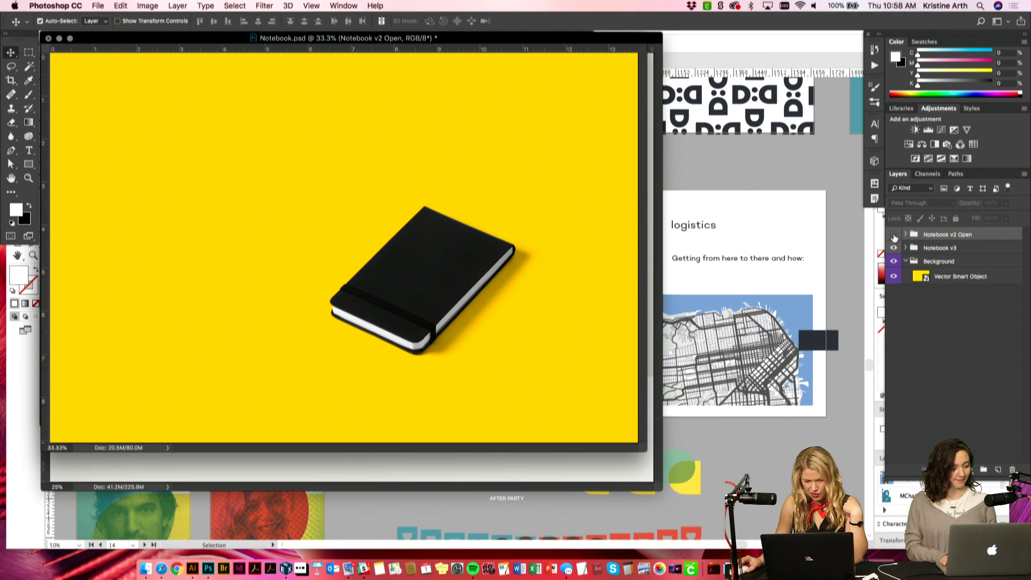
{"action": "left_click", "coordinate": [893, 234]}
{"action": "left_click", "coordinate": [893, 249]}
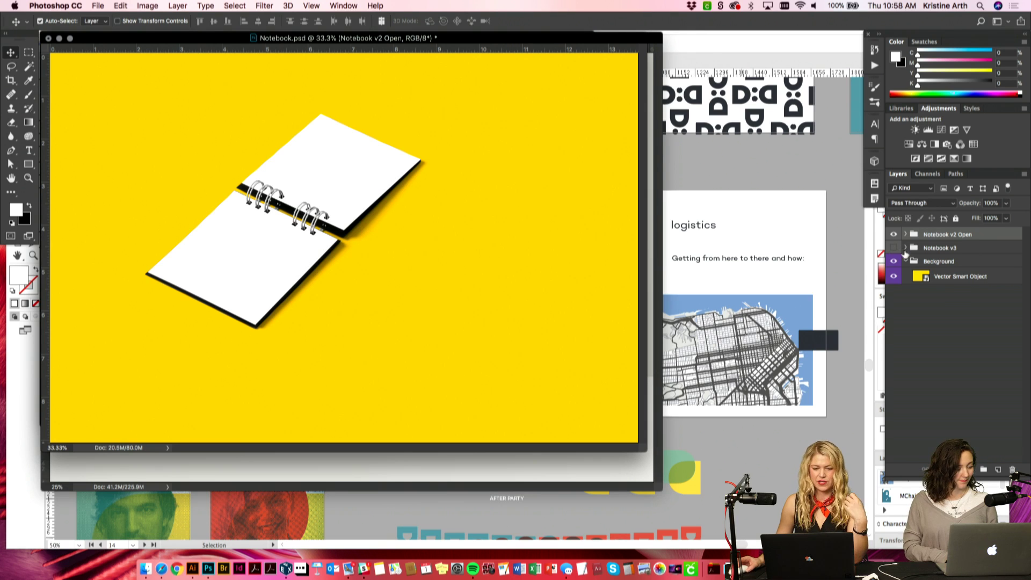
Step: Enlarge the open notebook with Free Transform until it fills most of the yellow background, and apply the transformation
{"action": "key", "text": "super+t"}
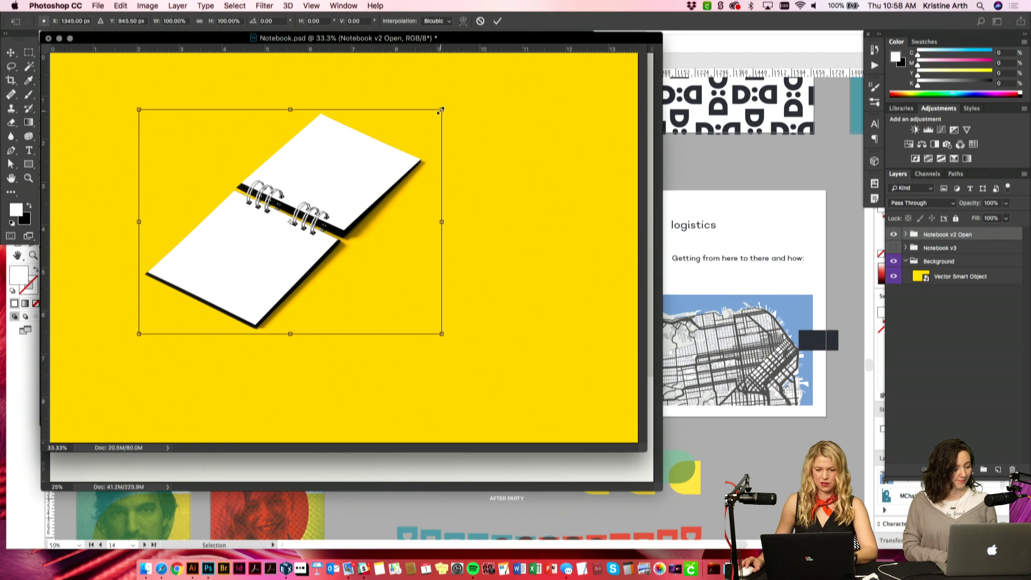
{"action": "left_click_drag", "start_coordinate": [441, 111], "coordinate": [633, 64]}
{"action": "left_click_drag", "start_coordinate": [428, 145], "coordinate": [526, 143]}
{"action": "key", "text": "Return"}
{"action": "key", "text": "super+t"}
{"action": "key", "text": "Return"}
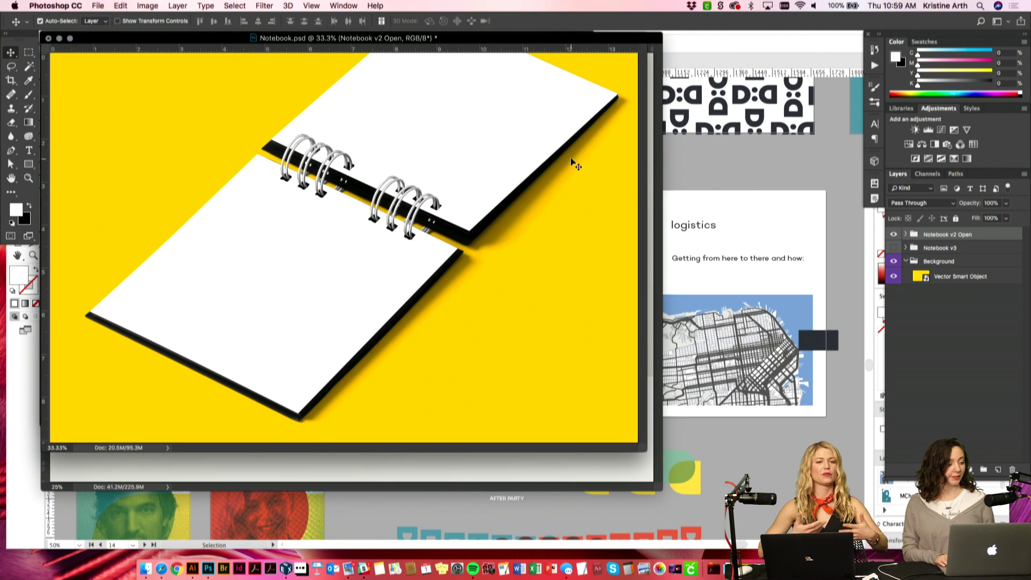
Step: Minimize the Book.psd window and reposition the Notebook.psd window over the Illustrator document
{"action": "left_click", "coordinate": [661, 129]}
{"action": "left_click", "coordinate": [55, 38]}
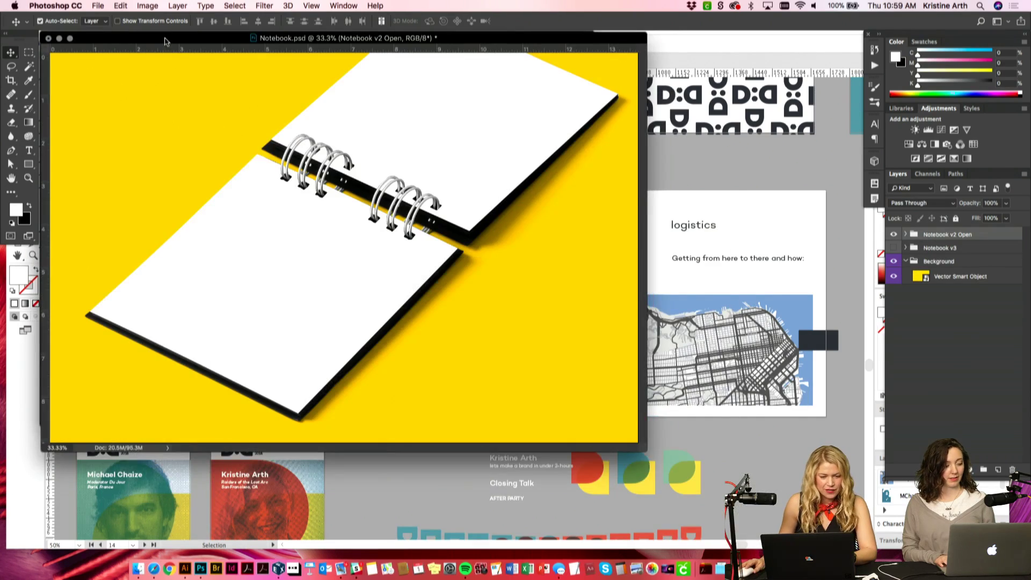
{"action": "left_click_drag", "start_coordinate": [165, 41], "coordinate": [263, 101]}
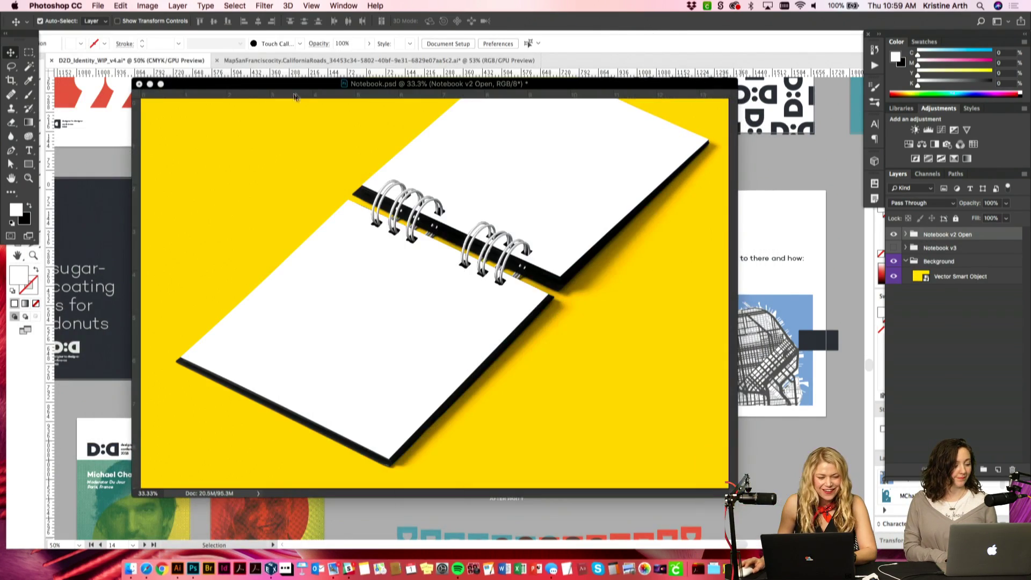
{"action": "left_click_drag", "start_coordinate": [348, 86], "coordinate": [295, 51]}
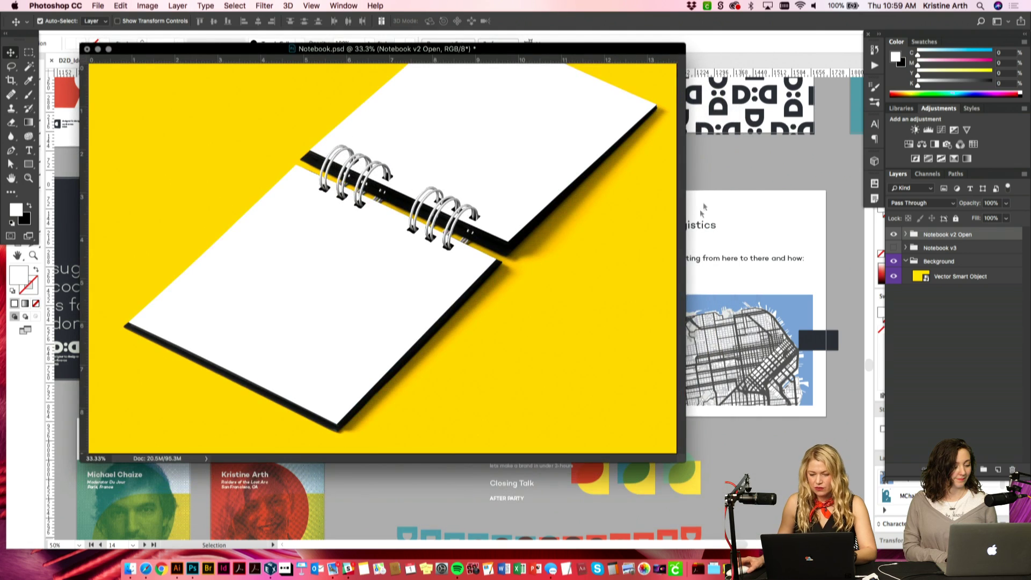
Step: Return to Illustrator and look through the D2D library's graphics beside the logistics artboard
{"action": "left_click", "coordinate": [740, 169]}
{"action": "scroll", "coordinate": [627, 410], "scroll_direction": "right", "scroll_amount": 4}
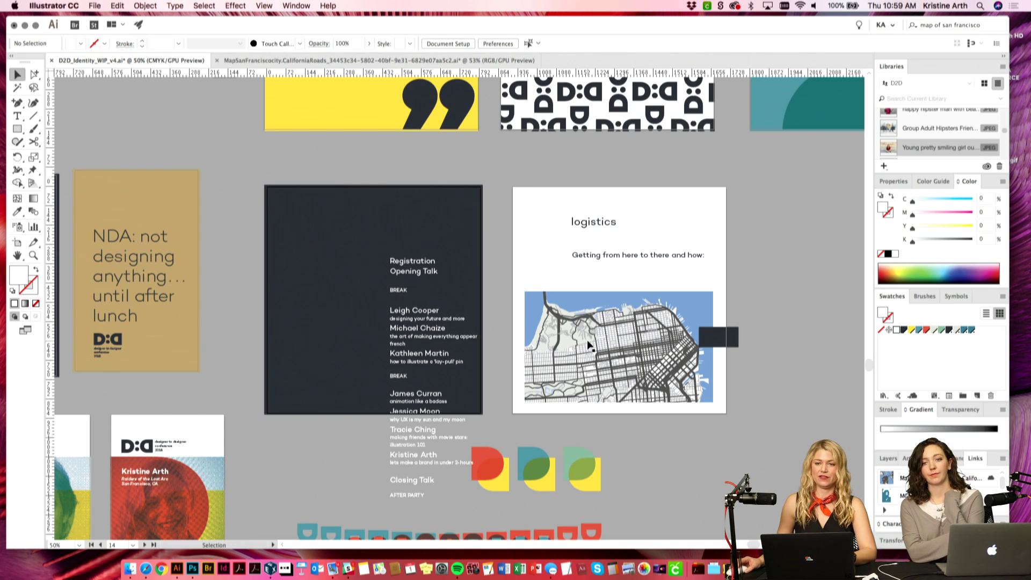
{"action": "scroll", "coordinate": [720, 370], "scroll_direction": "right", "scroll_amount": 3}
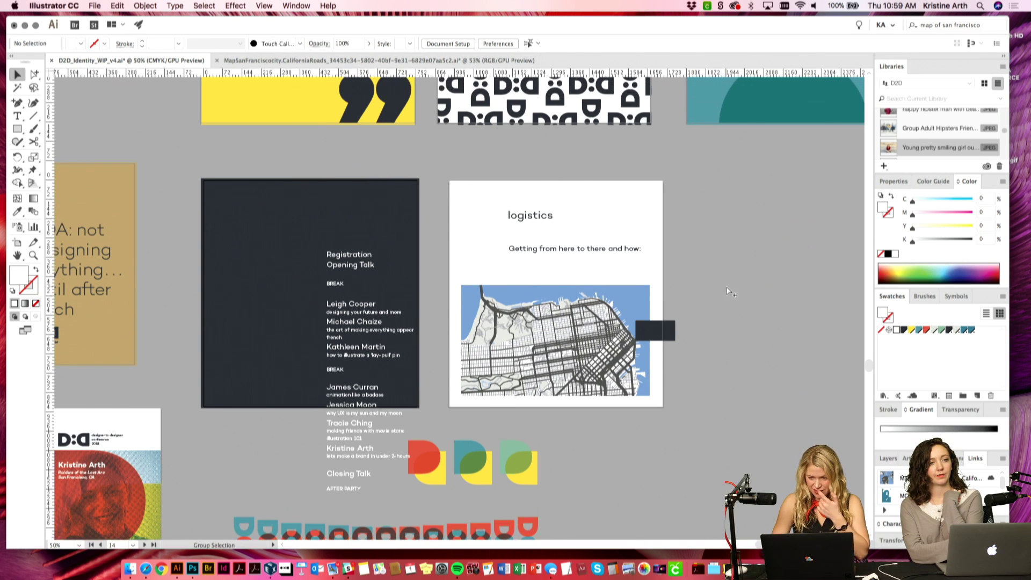
{"action": "key", "text": "super+equal"}
{"action": "scroll", "coordinate": [727, 290], "scroll_direction": "right", "scroll_amount": 3}
{"action": "scroll", "coordinate": [918, 135], "scroll_direction": "up", "scroll_amount": 5}
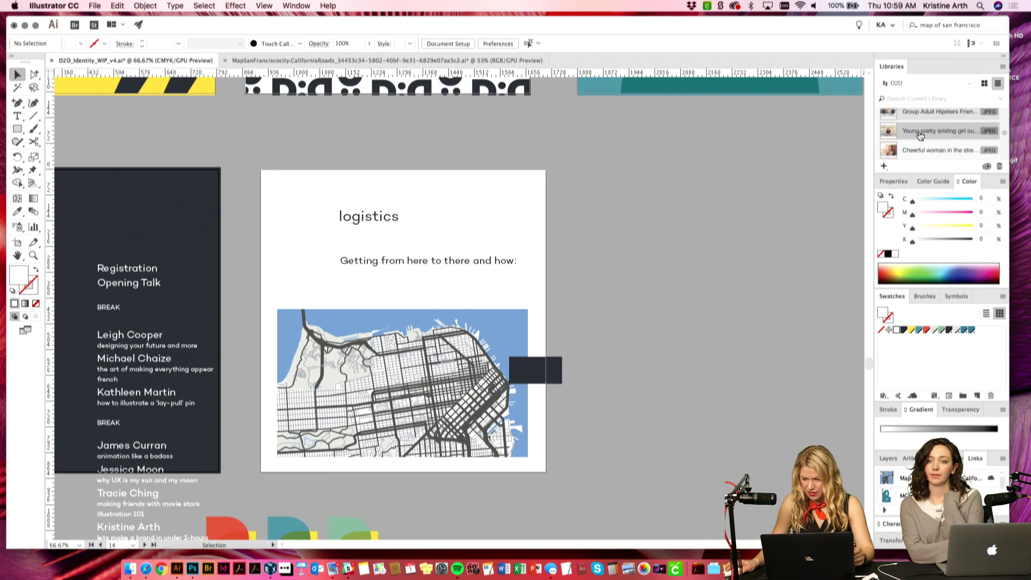
{"action": "scroll", "coordinate": [919, 139], "scroll_direction": "down", "scroll_amount": 5}
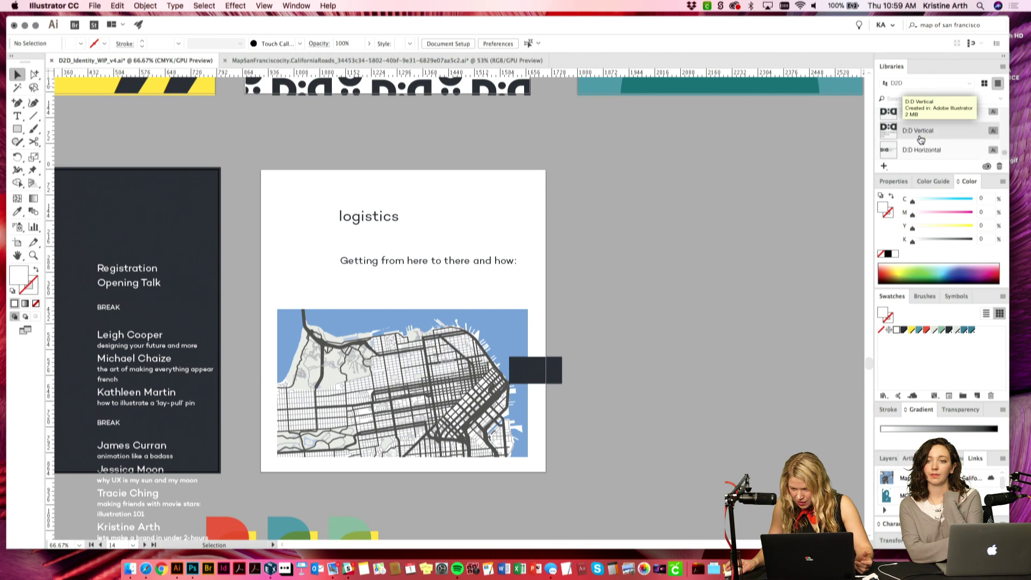
{"action": "scroll", "coordinate": [917, 136], "scroll_direction": "down", "scroll_amount": 2}
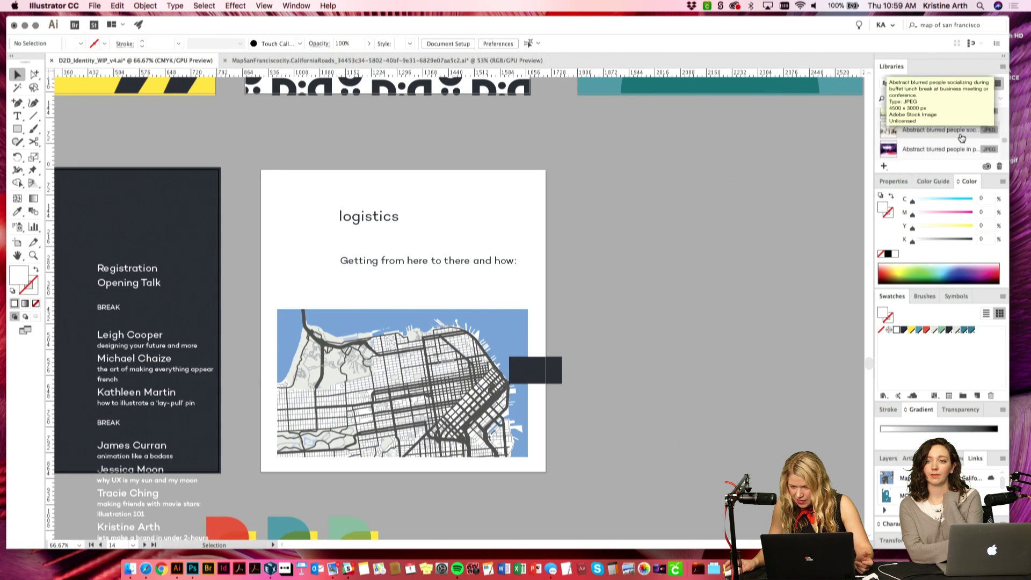
{"action": "scroll", "coordinate": [945, 137], "scroll_direction": "up", "scroll_amount": 10}
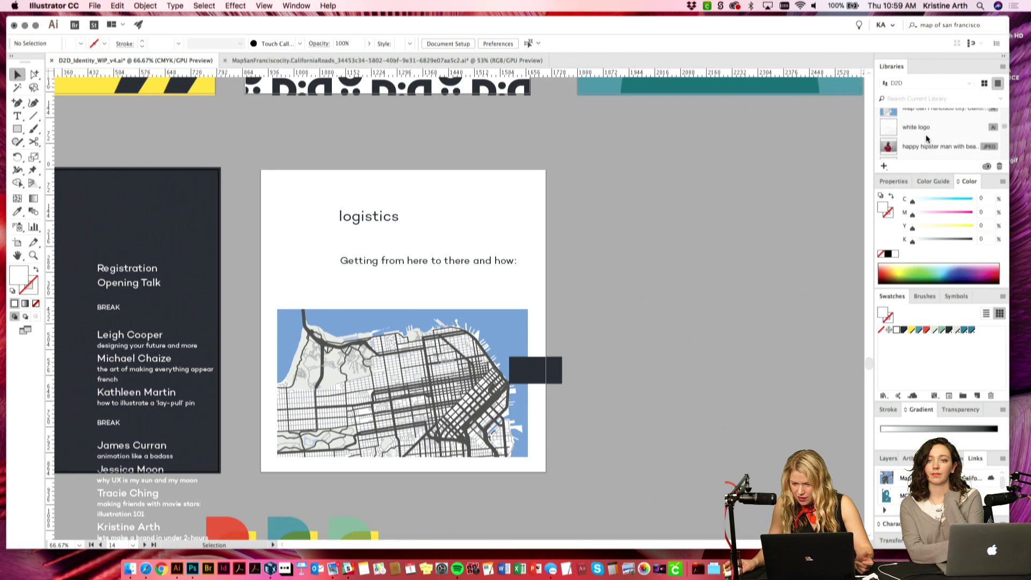
{"action": "scroll", "coordinate": [926, 140], "scroll_direction": "down", "scroll_amount": 1}
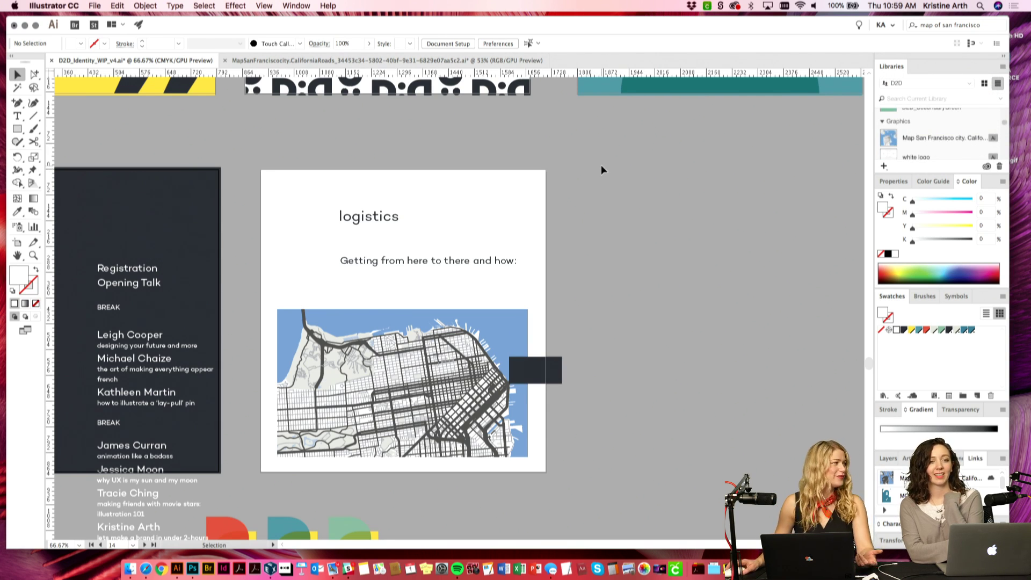
Step: Examine the San Francisco map on the logistics artboard up close and leave nothing selected
{"action": "key", "text": "space"}
{"action": "left_click_drag", "start_coordinate": [566, 232], "coordinate": [612, 239]}
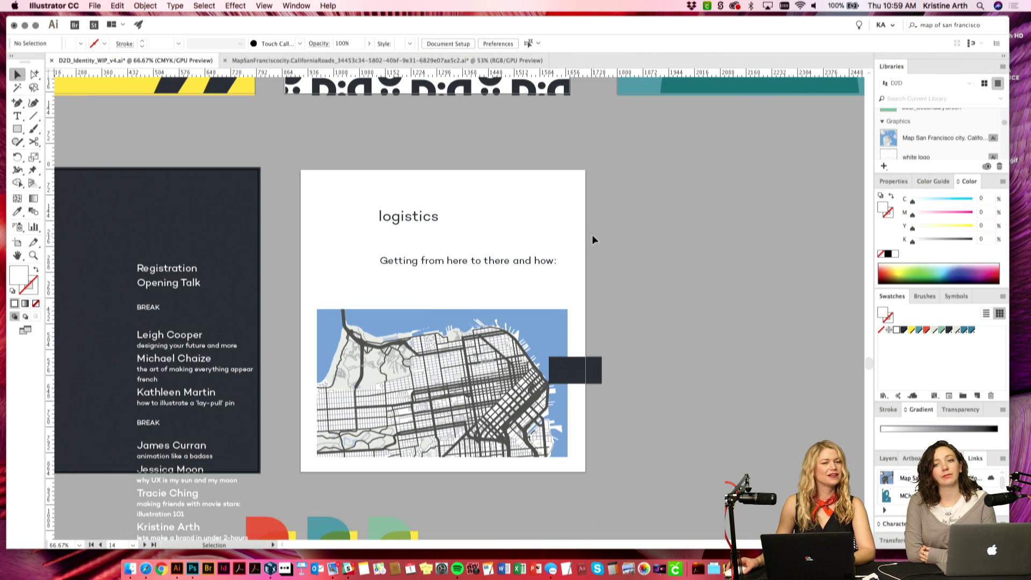
{"action": "key", "text": "space"}
{"action": "left_click_drag", "start_coordinate": [573, 233], "coordinate": [592, 230]}
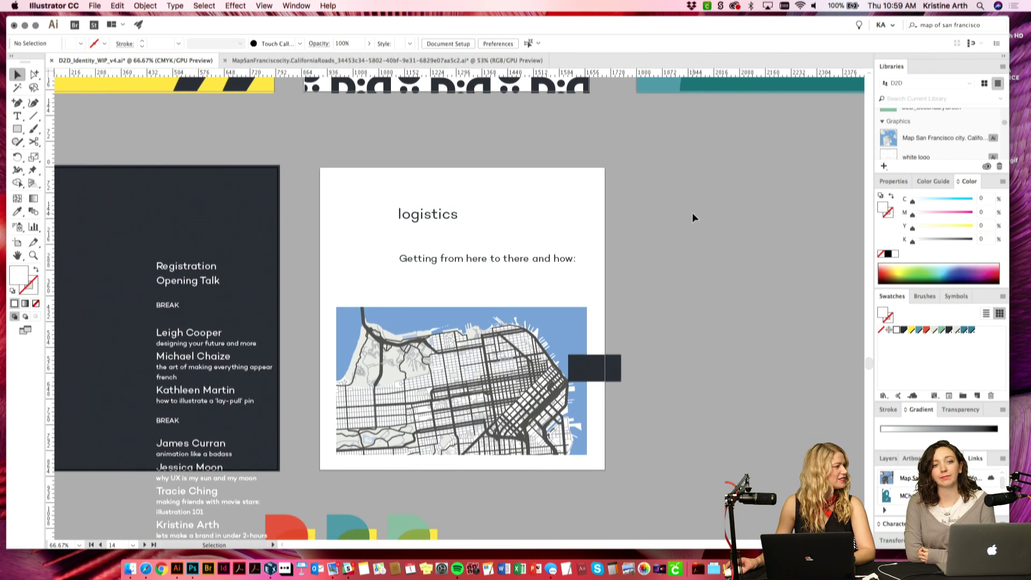
{"action": "scroll", "coordinate": [691, 214], "scroll_direction": "left", "scroll_amount": 2}
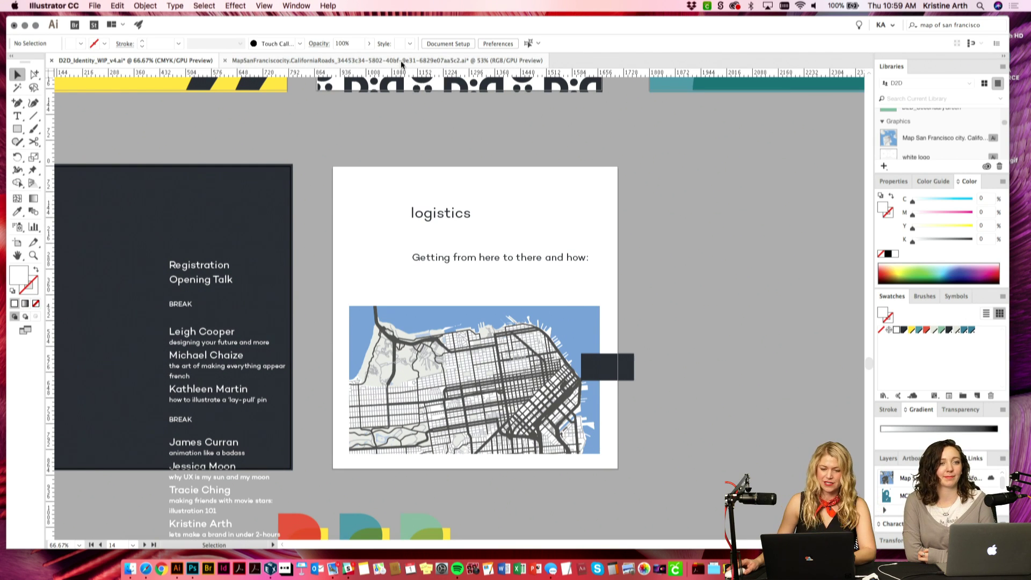
{"action": "left_click", "coordinate": [478, 339]}
{"action": "scroll", "coordinate": [478, 340], "scroll_direction": "down", "scroll_amount": 5}
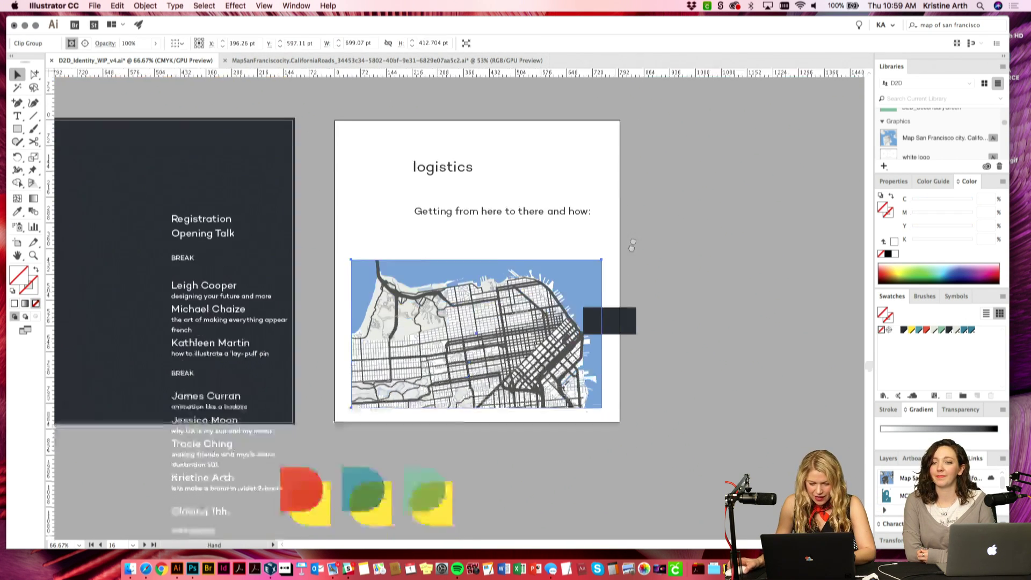
{"action": "key", "text": "super+equal"}
{"action": "key", "text": "super+equal"}
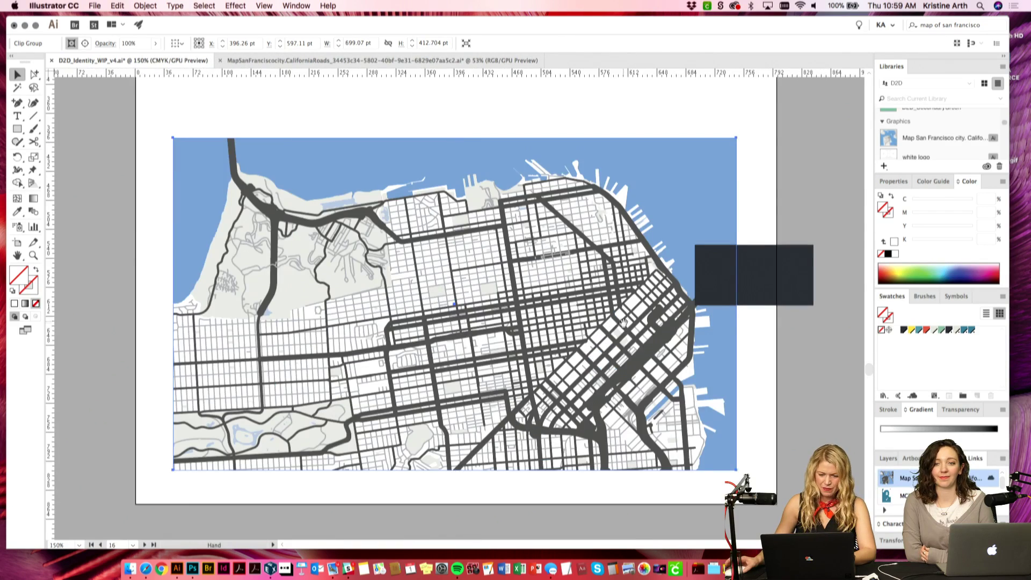
{"action": "scroll", "coordinate": [567, 306], "scroll_direction": "down", "scroll_amount": 1}
{"action": "key", "text": "super+minus"}
{"action": "key", "text": "super+minus"}
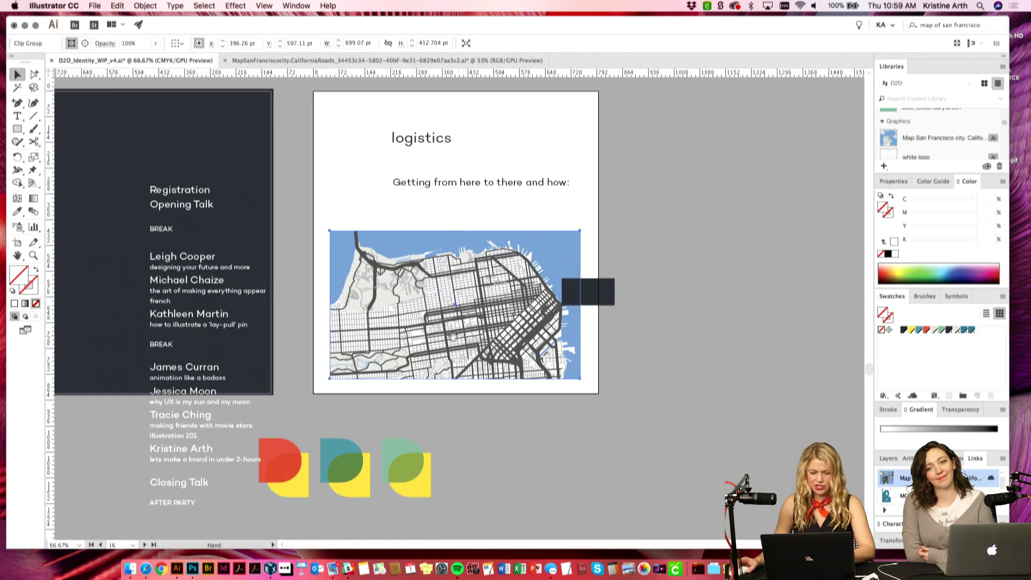
{"action": "scroll", "coordinate": [580, 365], "scroll_direction": "left", "scroll_amount": 4}
{"action": "key", "text": "shift+super+a"}
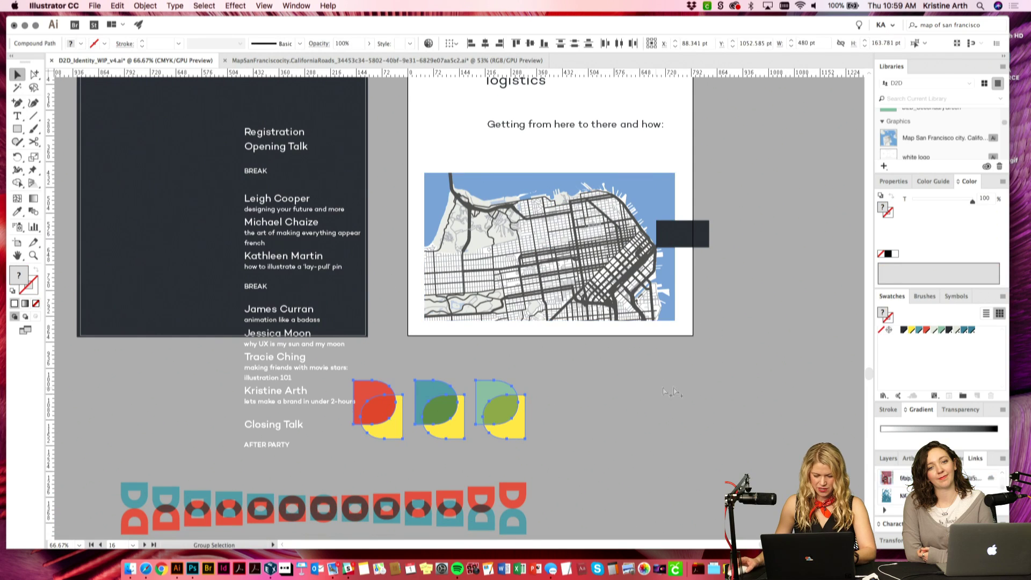
{"action": "scroll", "coordinate": [737, 273], "scroll_direction": "up", "scroll_amount": 3}
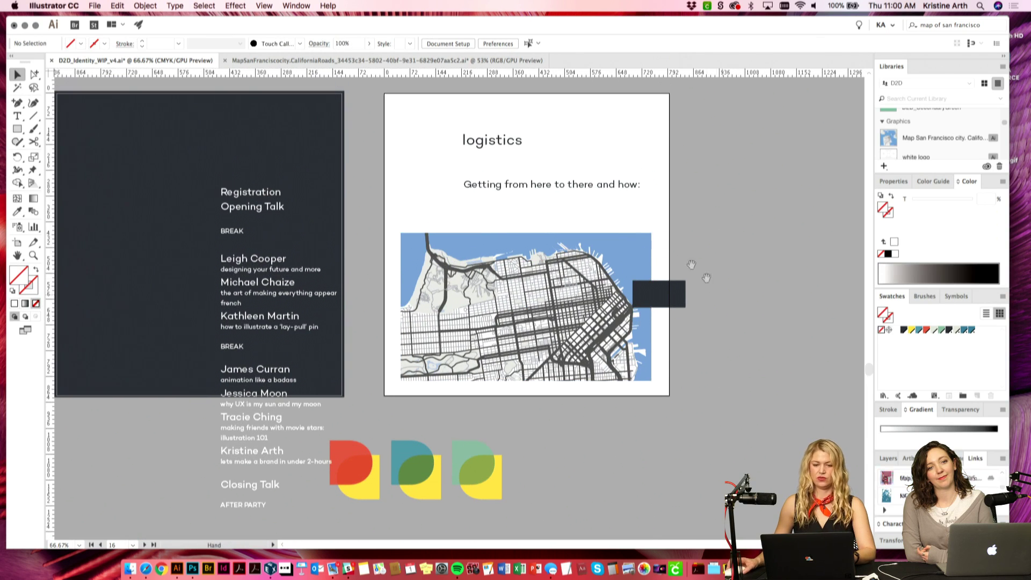
Step: In the San Francisco map document, save the large dark rectangle's fill as a global RGB 53/57/64 swatch, added to the D2D library
{"action": "left_click", "coordinate": [330, 60]}
{"action": "scroll", "coordinate": [674, 278], "scroll_direction": "up", "scroll_amount": 1}
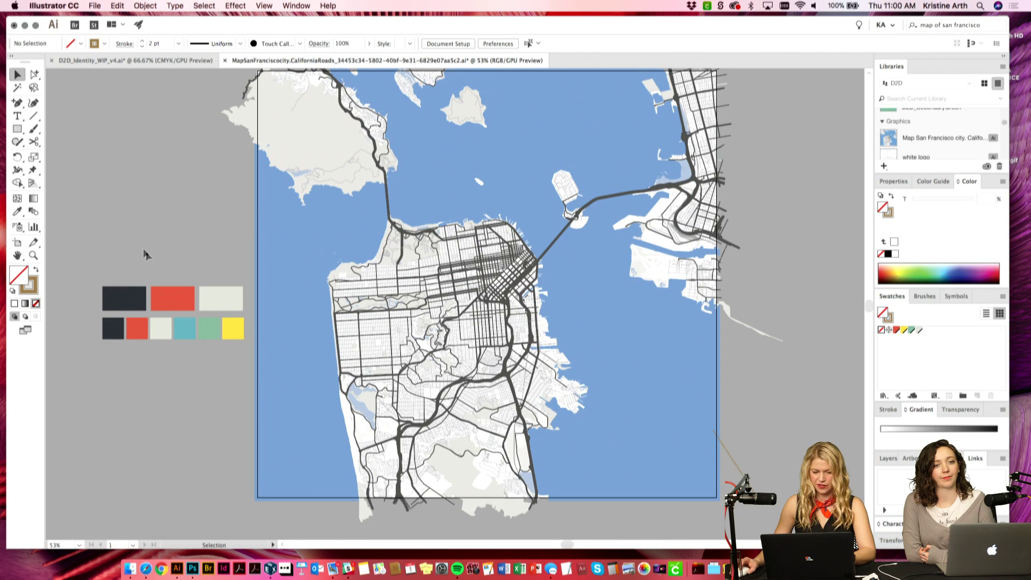
{"action": "left_click", "coordinate": [118, 307]}
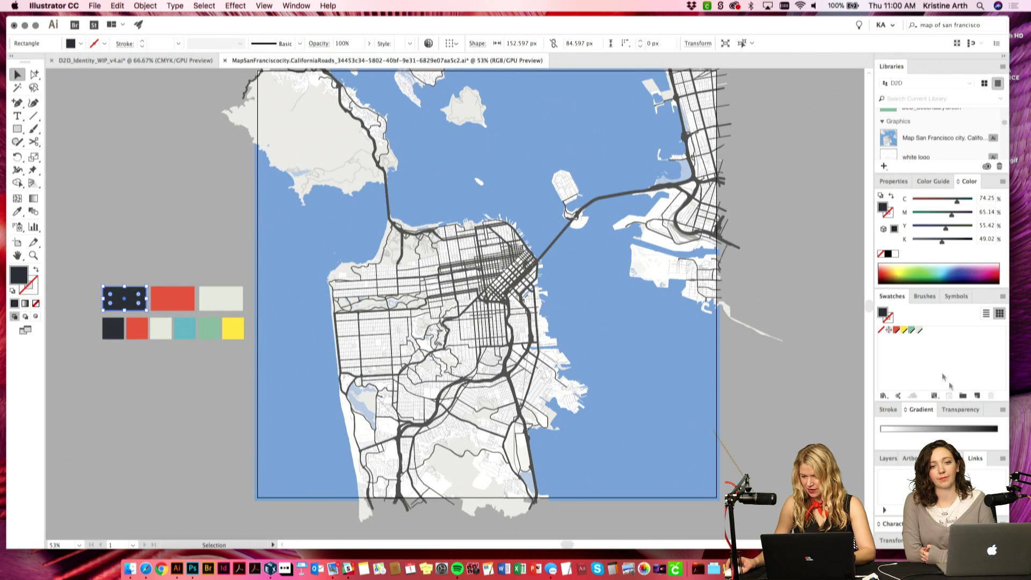
{"action": "scroll", "coordinate": [925, 141], "scroll_direction": "up", "scroll_amount": 5}
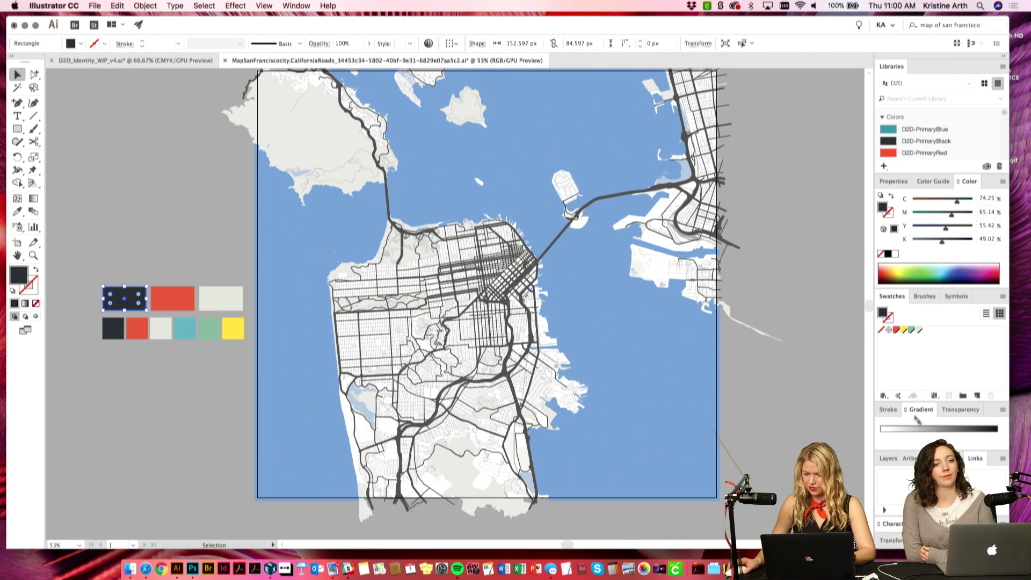
{"action": "left_click", "coordinate": [977, 397]}
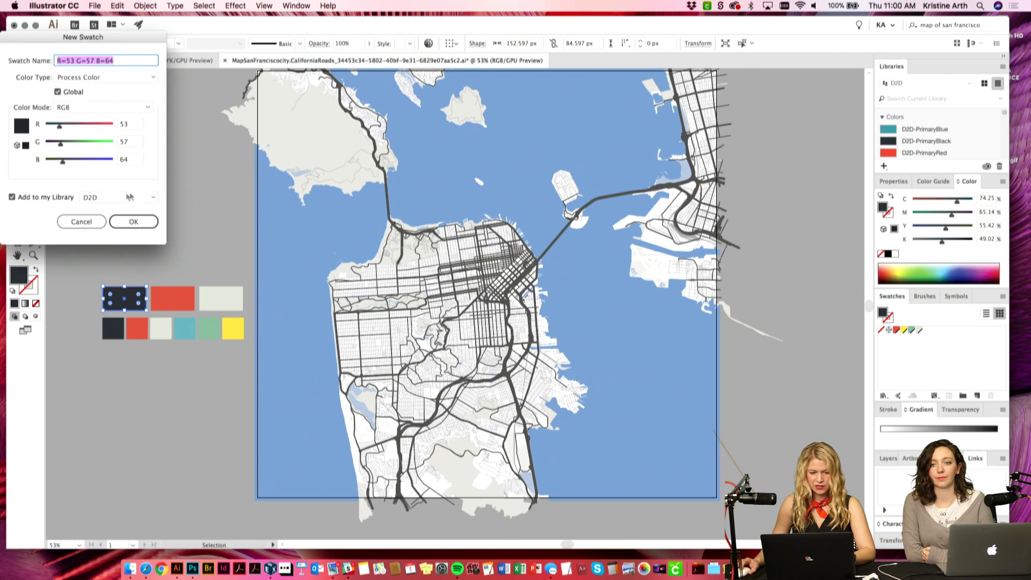
{"action": "left_click", "coordinate": [137, 222]}
{"action": "left_click", "coordinate": [204, 216]}
{"action": "scroll", "coordinate": [203, 218], "scroll_direction": "up", "scroll_amount": 3}
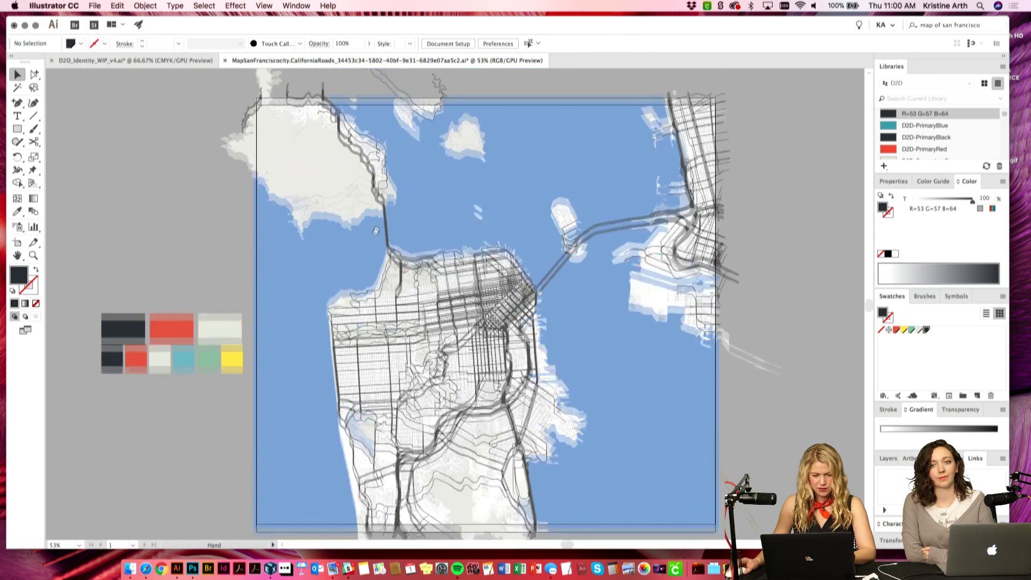
{"action": "key", "text": "a"}
{"action": "scroll", "coordinate": [353, 222], "scroll_direction": "down", "scroll_amount": 2}
{"action": "left_click", "coordinate": [534, 156]}
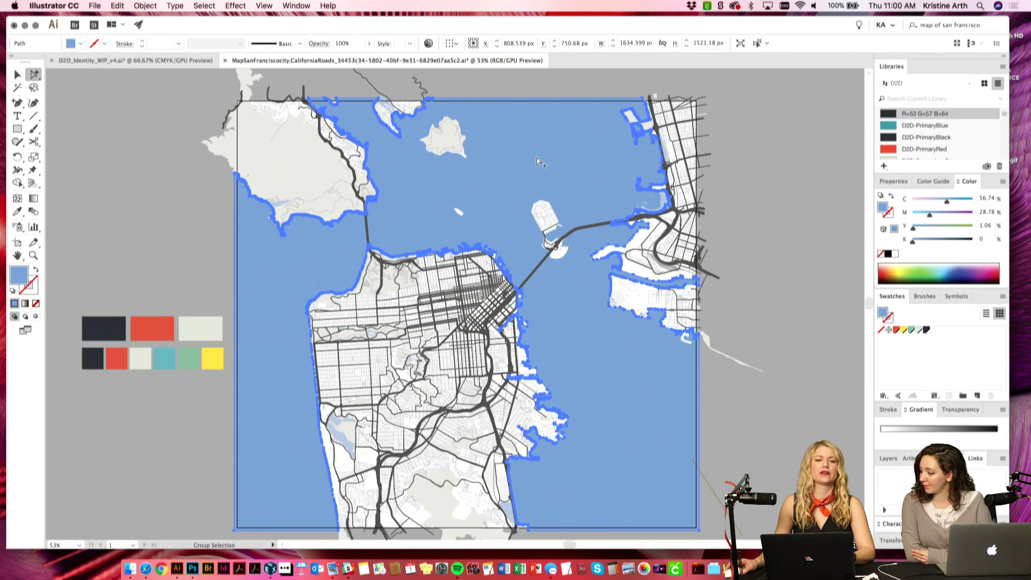
{"action": "key", "text": "v"}
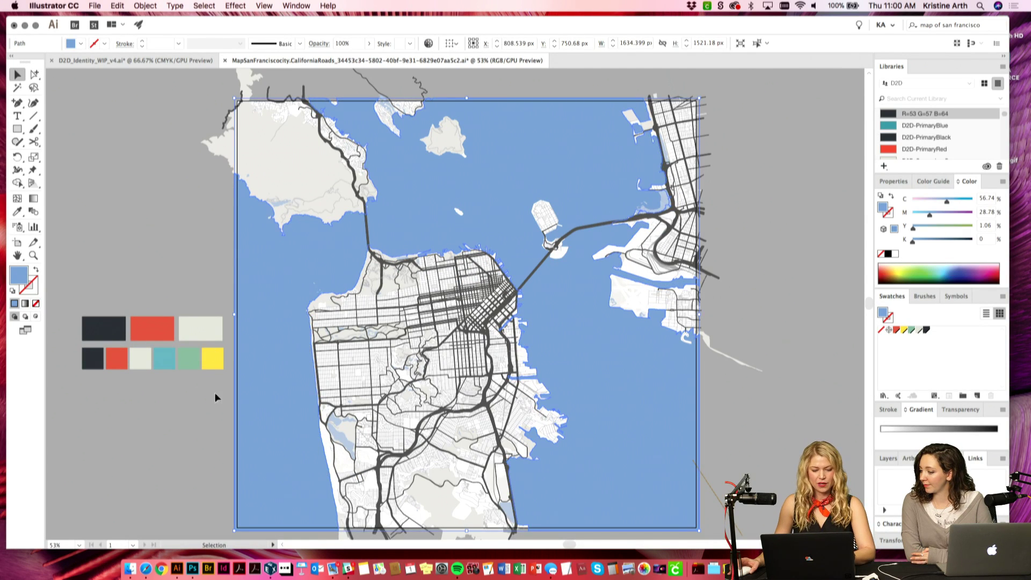
{"action": "left_click", "coordinate": [86, 301]}
Step: Select all artwork sharing the bay water's fill color, recolor it with D2D-PrimaryBlue, and clear the selection
{"action": "key", "text": "a"}
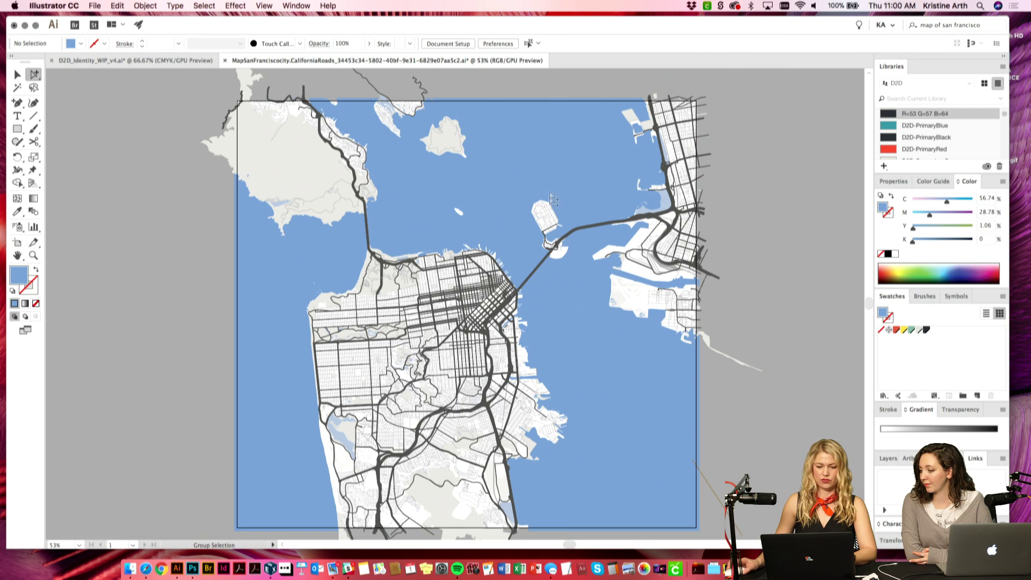
{"action": "left_click", "coordinate": [553, 157]}
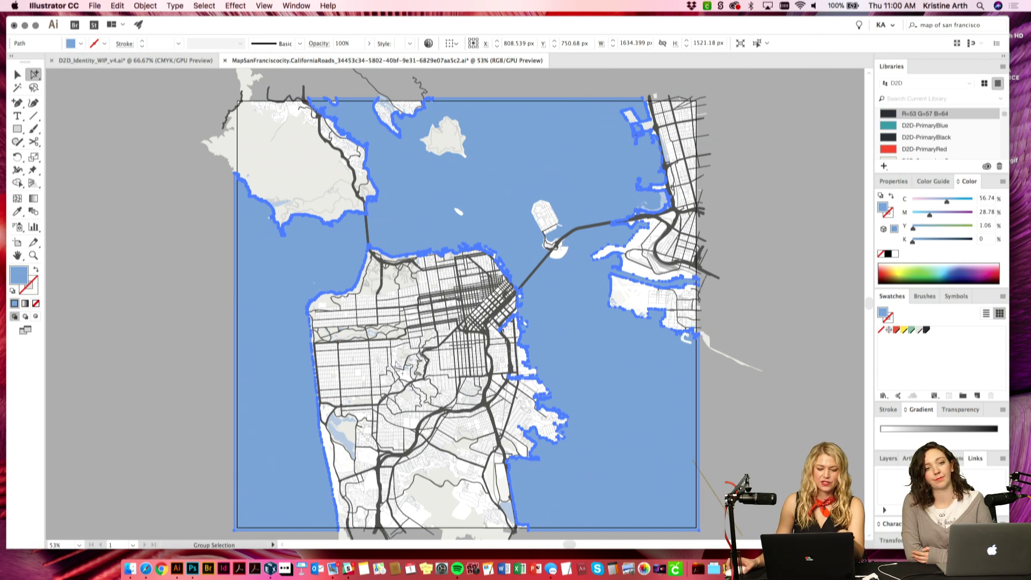
{"action": "left_click", "coordinate": [239, 8]}
{"action": "mouse_move", "coordinate": [211, 6]}
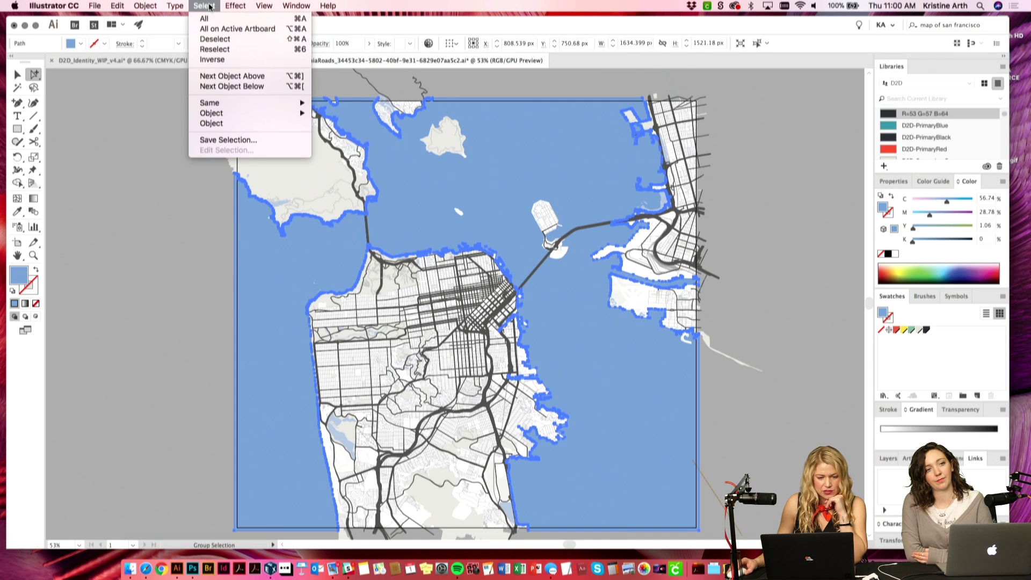
{"action": "mouse_move", "coordinate": [226, 103]}
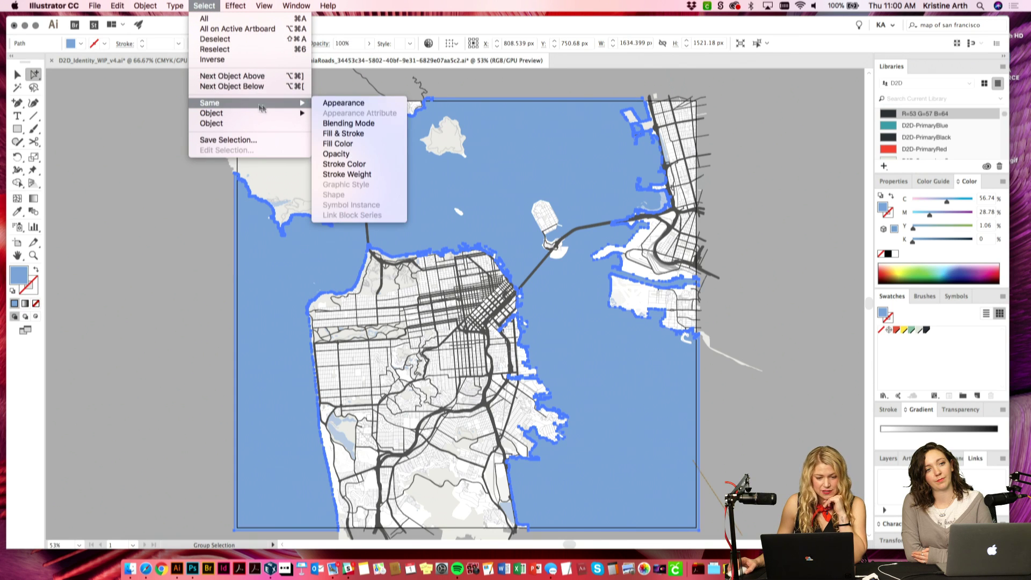
{"action": "left_click", "coordinate": [353, 146]}
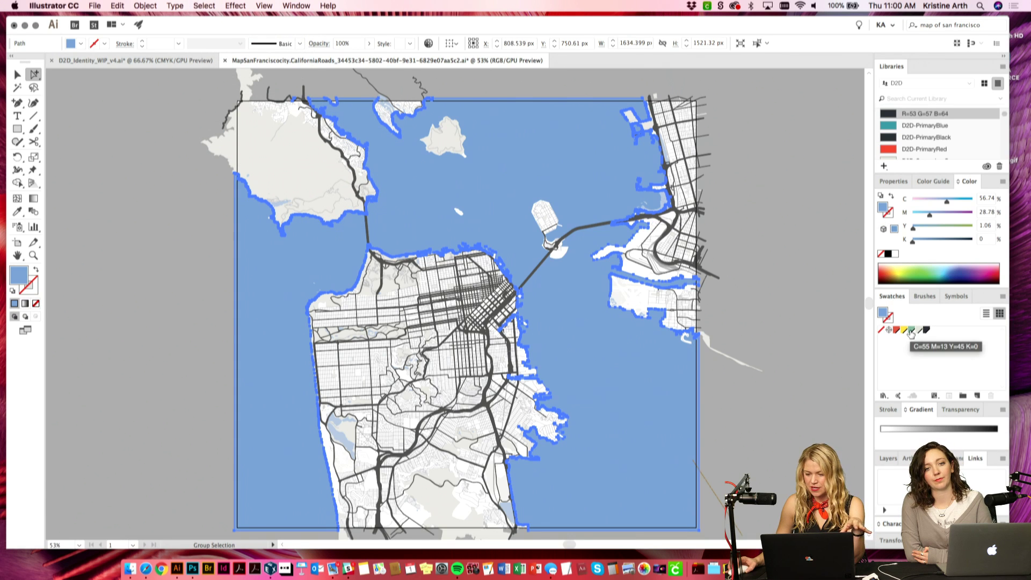
{"action": "left_click", "coordinate": [911, 331]}
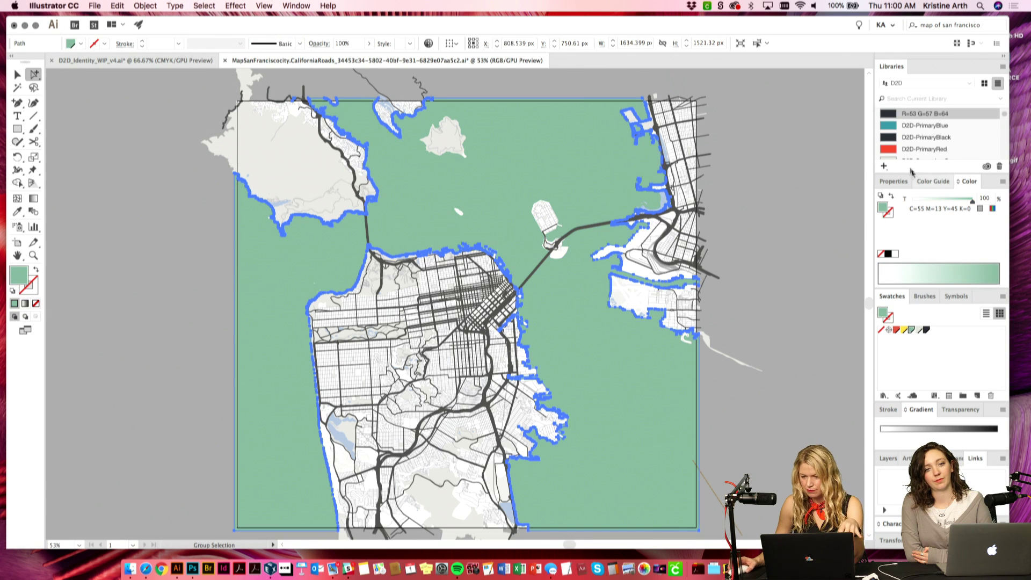
{"action": "left_click", "coordinate": [889, 129]}
{"action": "left_click", "coordinate": [781, 153]}
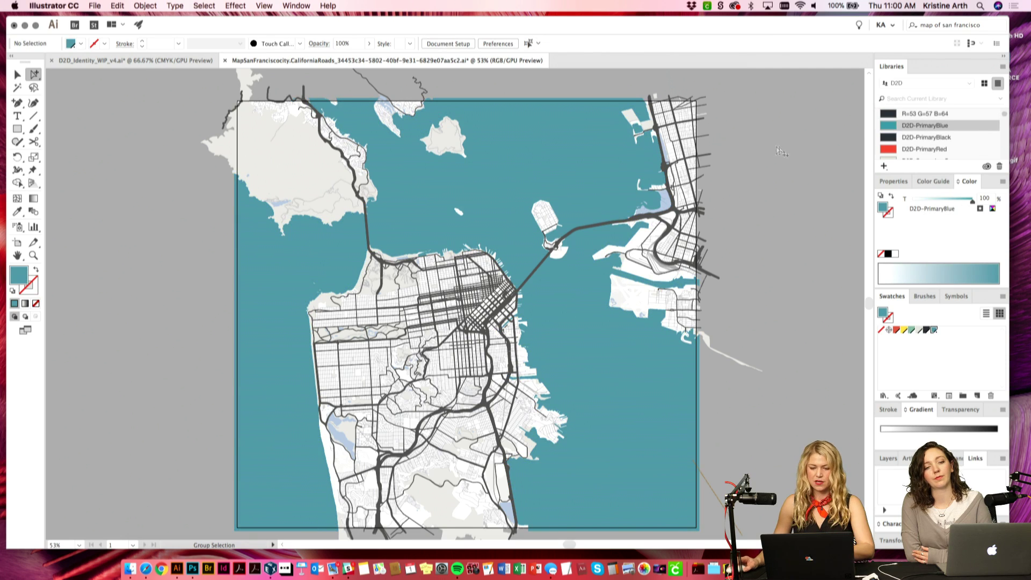
Step: Select all the pale blue lakes and inlets on the map by matching the fill color of one of them
{"action": "scroll", "coordinate": [546, 282], "scroll_direction": "down", "scroll_amount": 2}
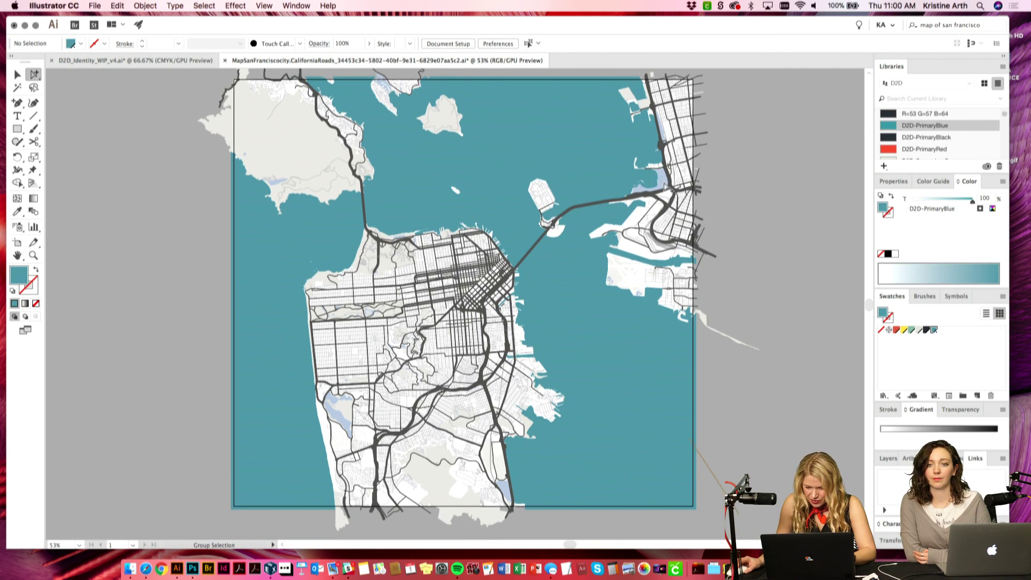
{"action": "left_click", "coordinate": [663, 180]}
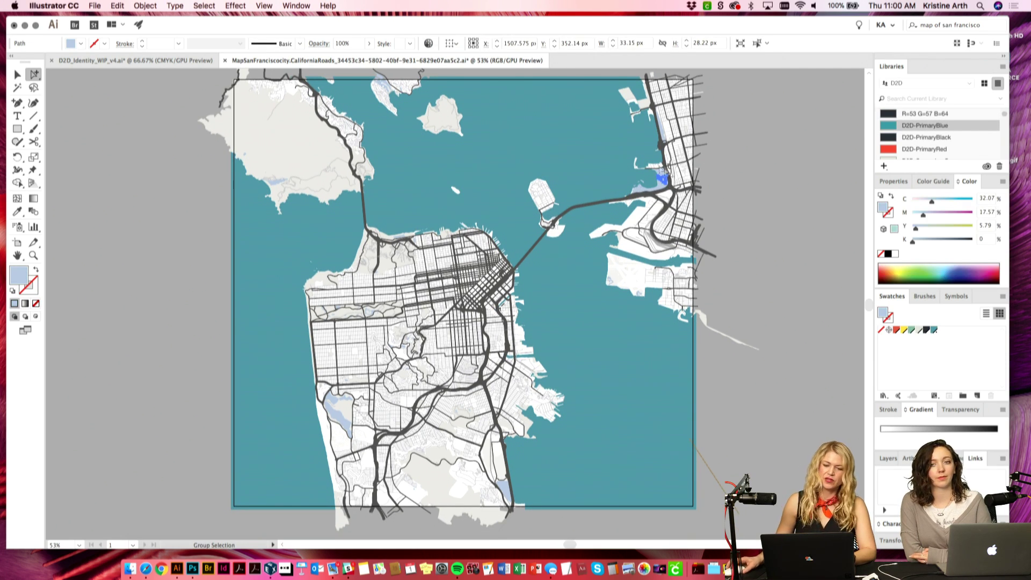
{"action": "left_click", "coordinate": [204, 5]}
{"action": "mouse_move", "coordinate": [218, 103]}
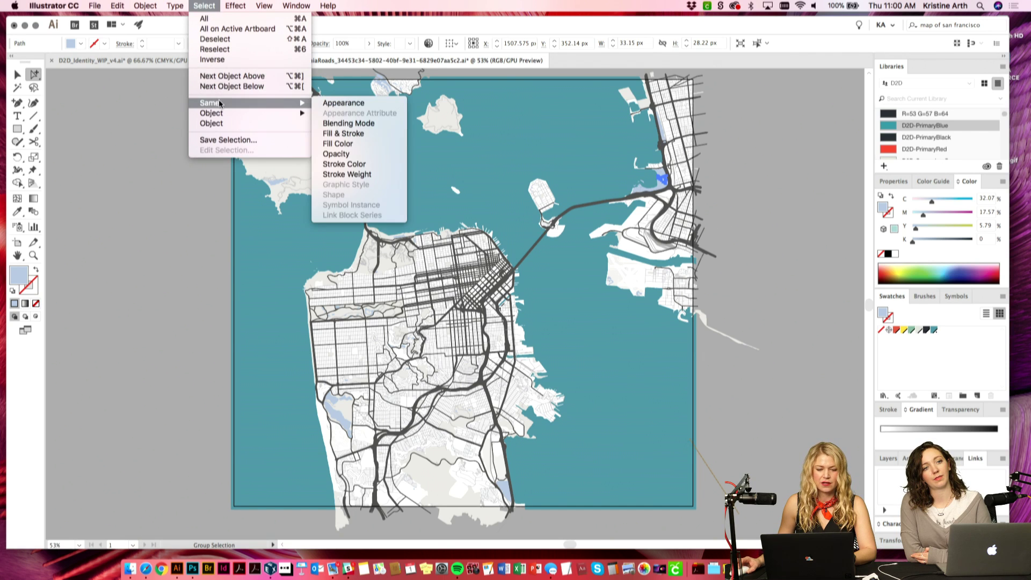
{"action": "left_click", "coordinate": [334, 144]}
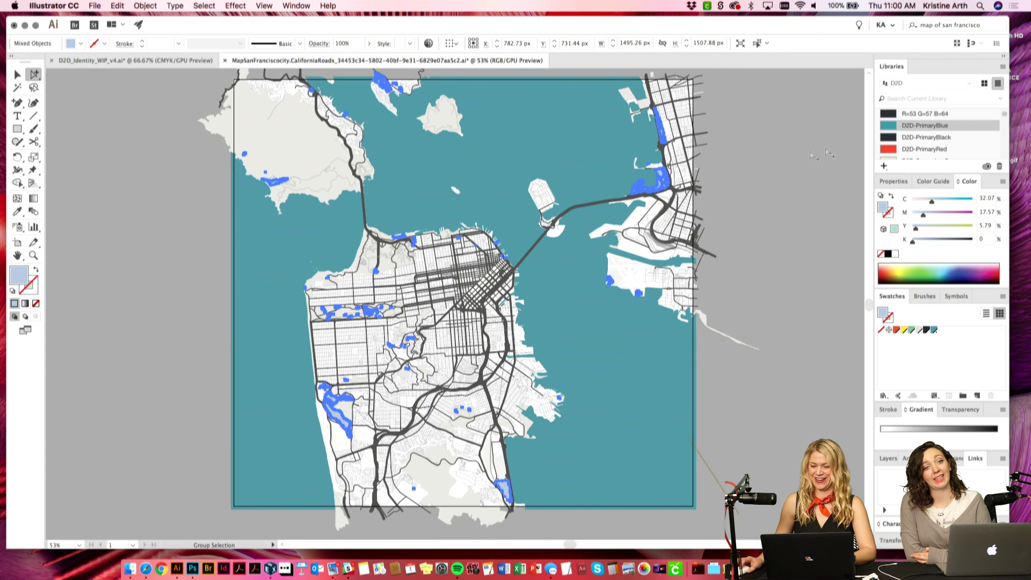
Step: Try the C=55 M=13 Y=45 K=0 green swatch on the selected lakes and inlets, and undo the recoloring
{"action": "left_click", "coordinate": [912, 330]}
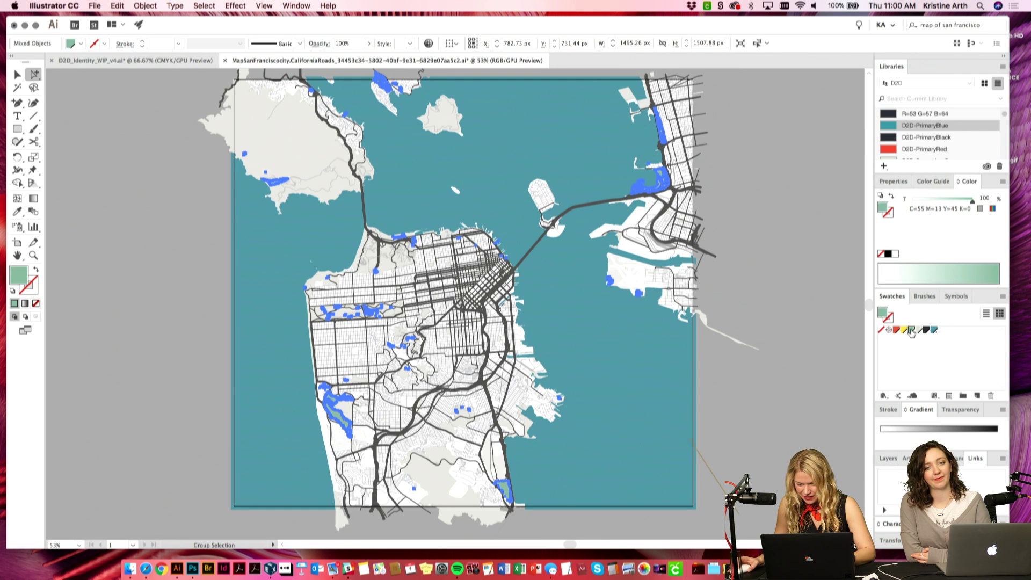
{"action": "left_click", "coordinate": [770, 220]}
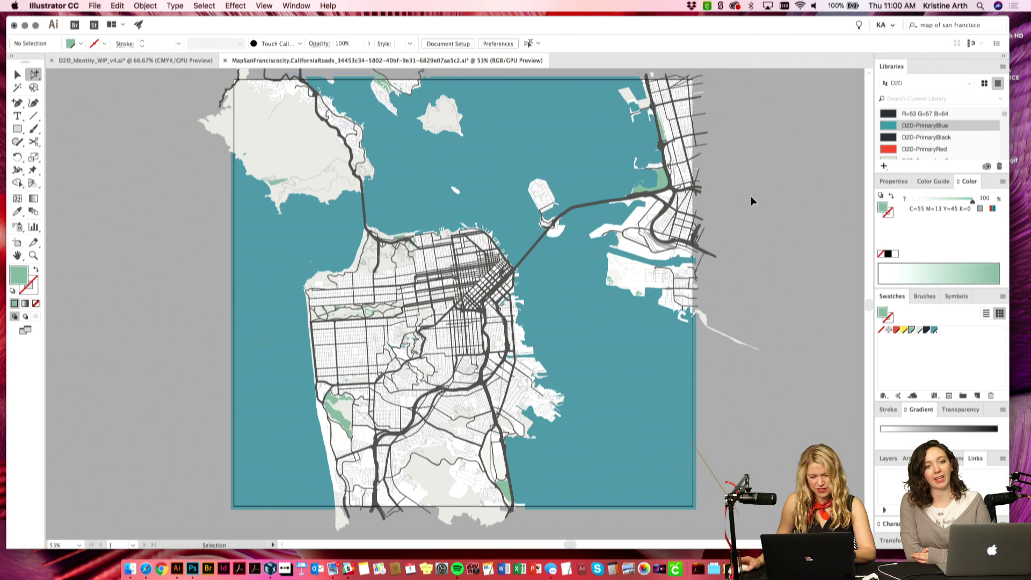
{"action": "key", "text": "super+z"}
{"action": "key", "text": "super+z"}
Step: Fill the selected lakes and inlets with D2D-PrimaryBlue and leave nothing selected
{"action": "left_click", "coordinate": [934, 331]}
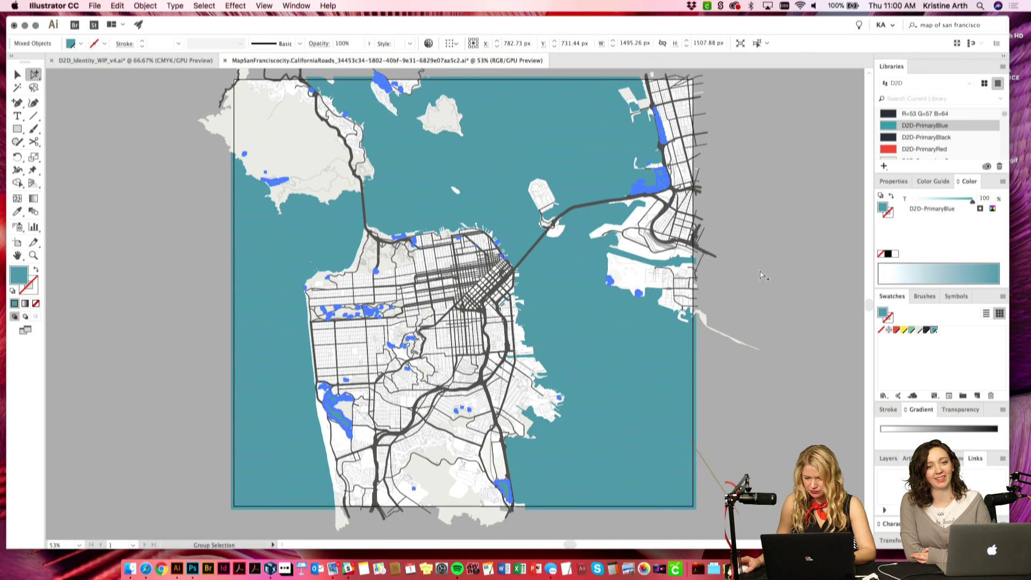
{"action": "left_click", "coordinate": [763, 264]}
{"action": "scroll", "coordinate": [263, 258], "scroll_direction": "up", "scroll_amount": 2}
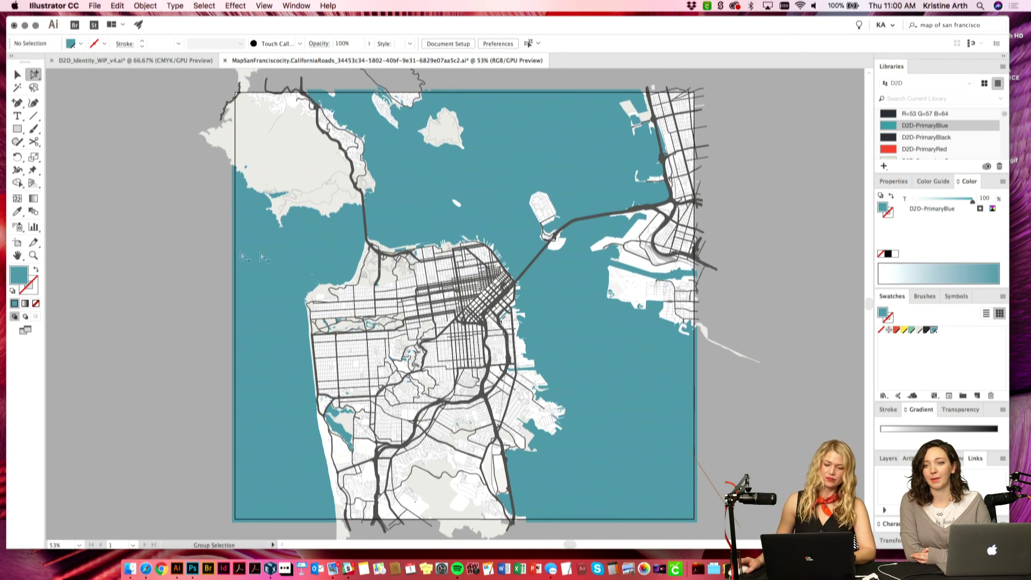
Step: Select every area with the light gray land's fill color and recolor them all with the C=15 M=9 Y=17 K=0 swatch
{"action": "left_click", "coordinate": [296, 157]}
{"action": "left_click", "coordinate": [234, 6]}
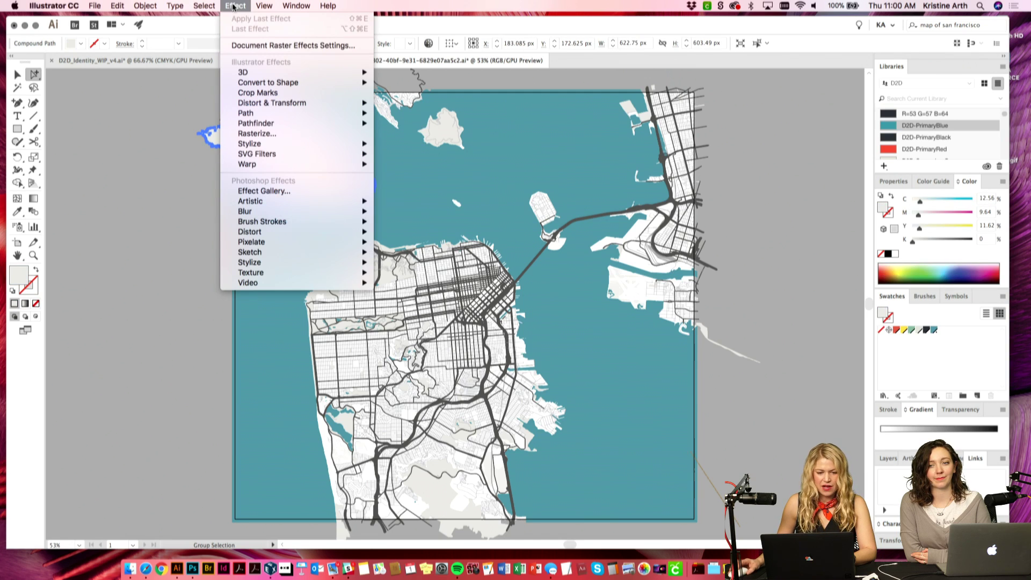
{"action": "mouse_move", "coordinate": [204, 5]}
{"action": "mouse_move", "coordinate": [241, 103]}
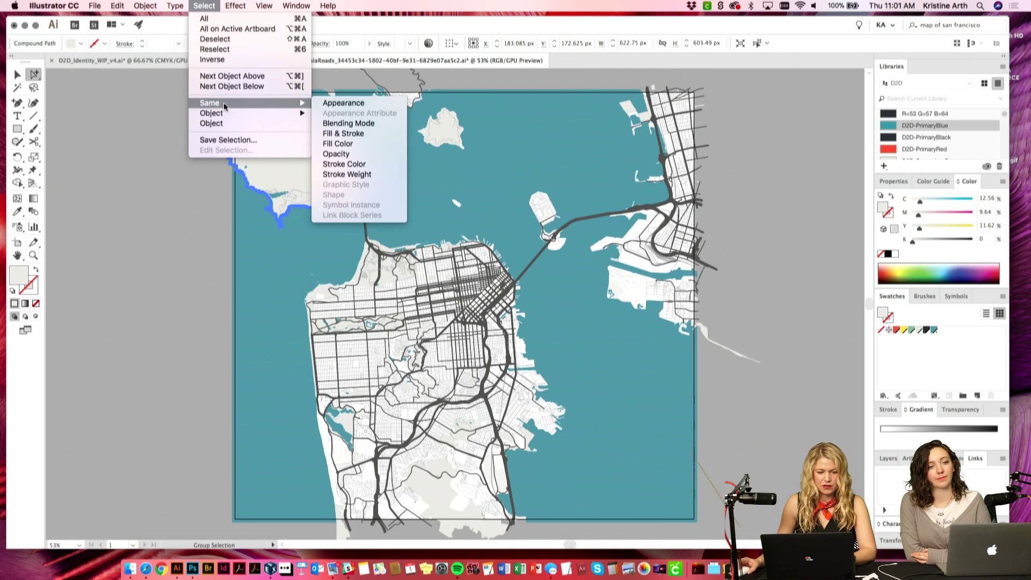
{"action": "left_click", "coordinate": [346, 146]}
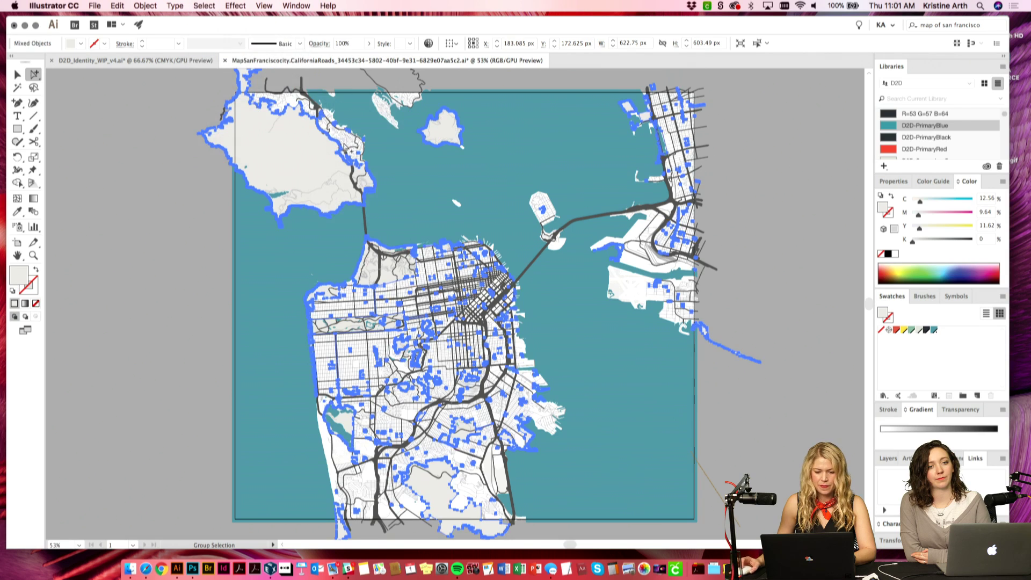
{"action": "left_click", "coordinate": [907, 330]}
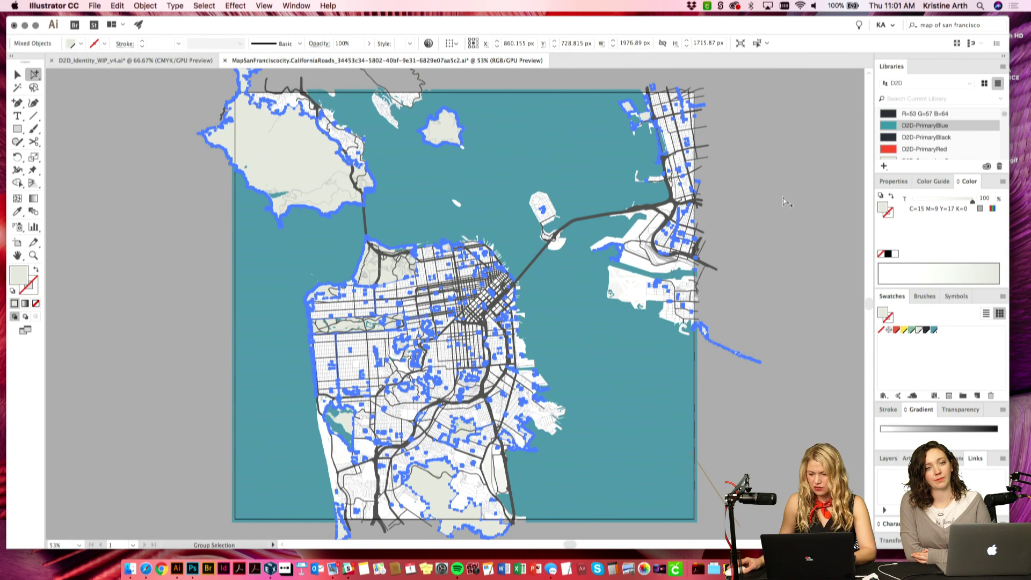
{"action": "left_click", "coordinate": [776, 244]}
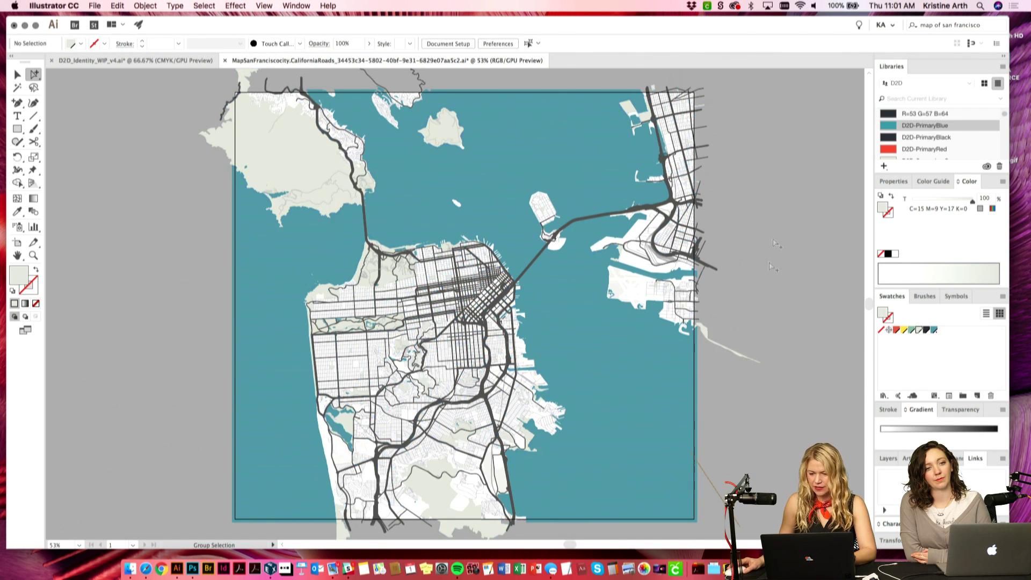
Step: Select all roads sharing the dark bridge's stroke color and recolor their strokes with the R=53 G=57 B=64 swatch at 50% tint
{"action": "left_click", "coordinate": [514, 283]}
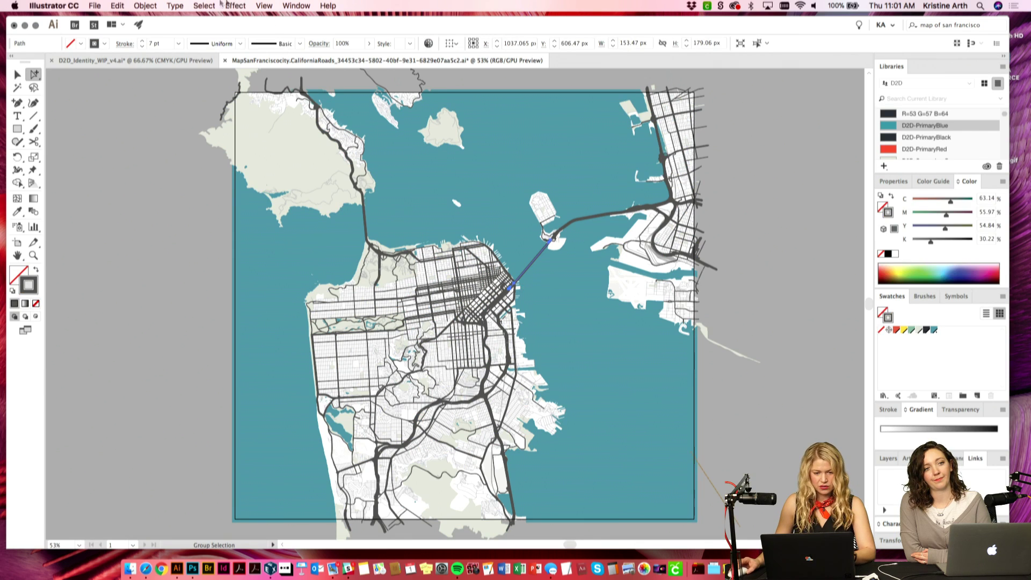
{"action": "left_click", "coordinate": [204, 5]}
{"action": "mouse_move", "coordinate": [228, 105]}
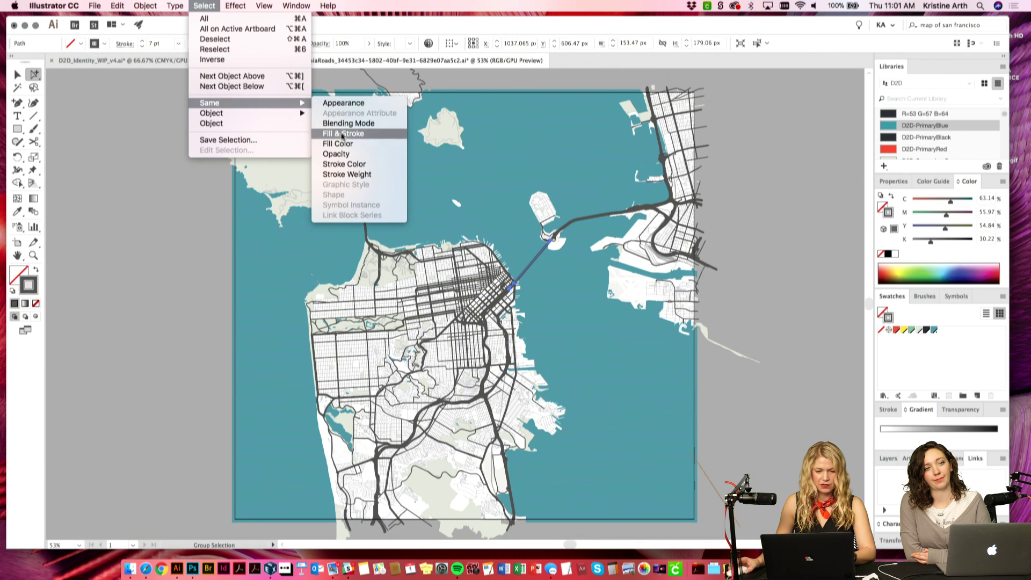
{"action": "left_click", "coordinate": [349, 173]}
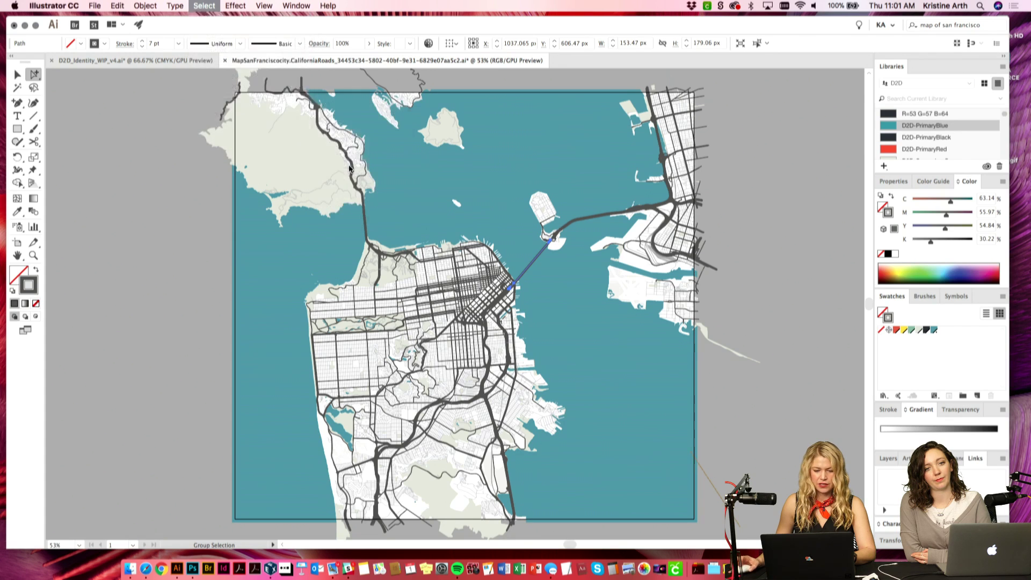
{"action": "left_click", "coordinate": [925, 331]}
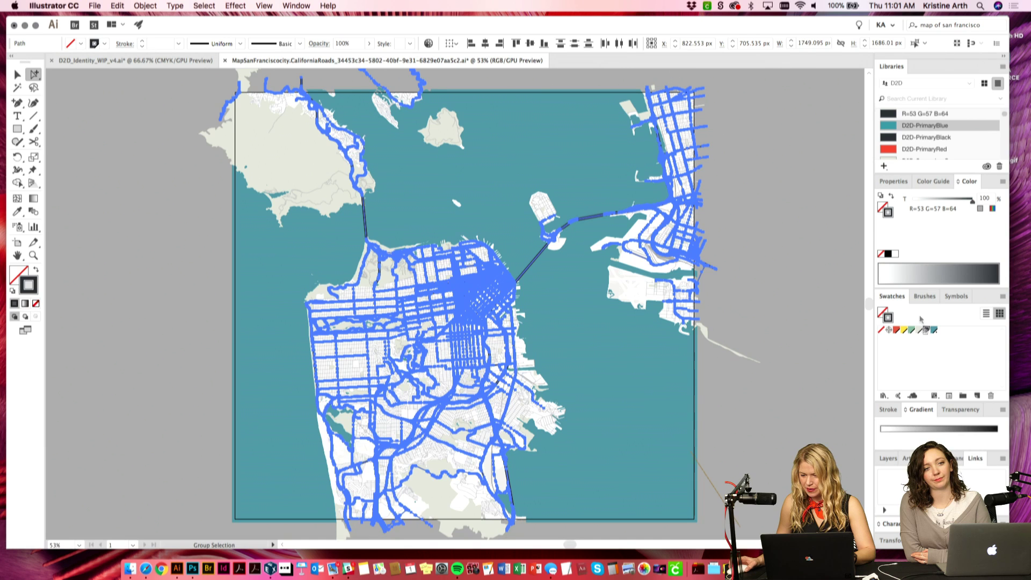
{"action": "left_click", "coordinate": [970, 200]}
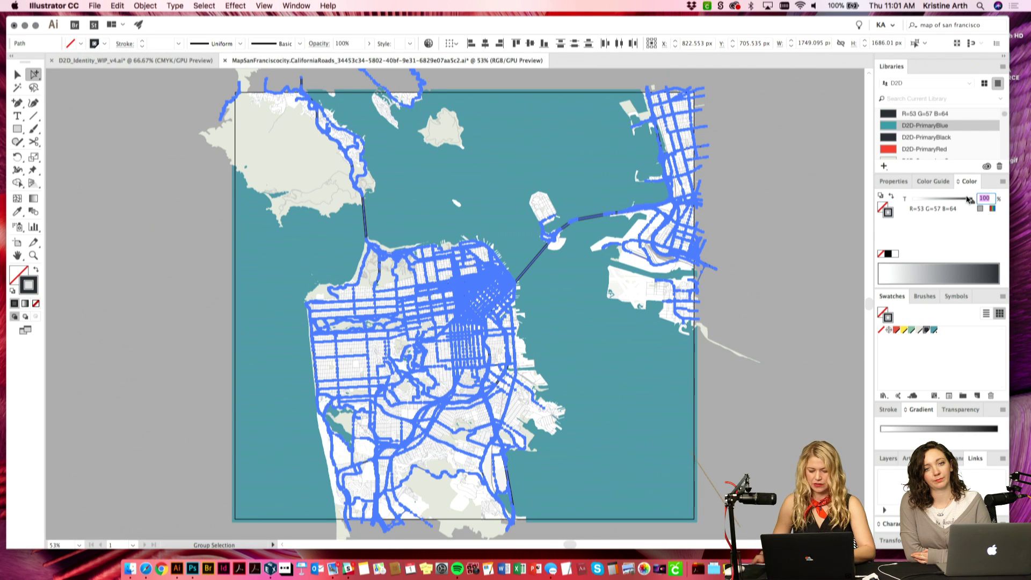
{"action": "key", "text": "Return"}
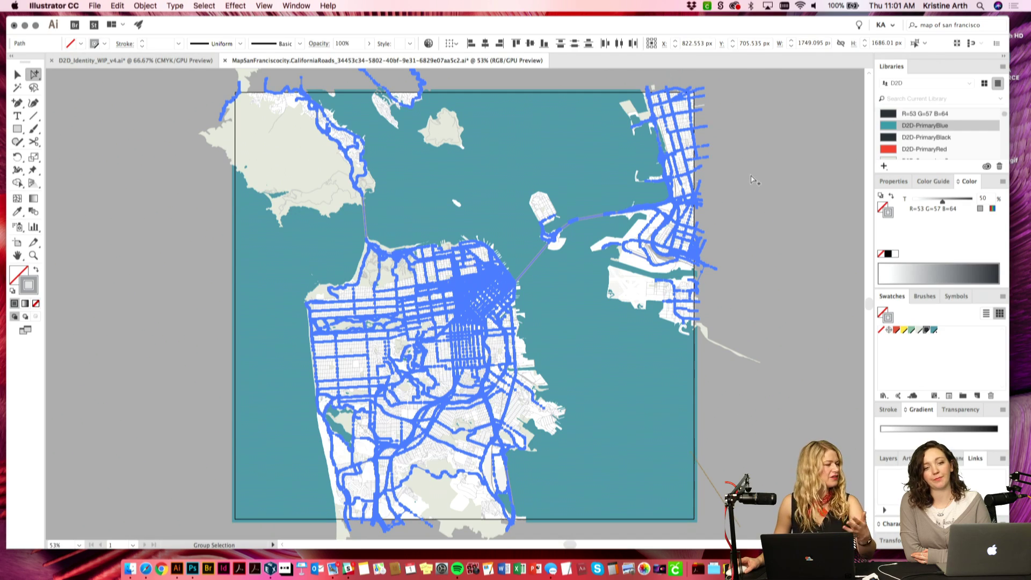
{"action": "left_click", "coordinate": [754, 180]}
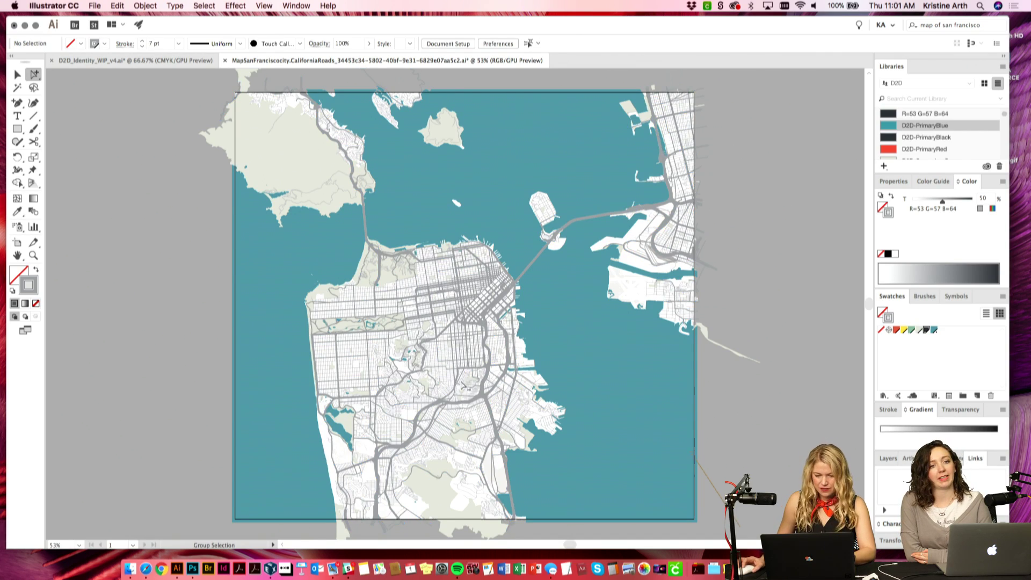
Step: Select all minor streets sharing the 1 pt stroke weight and recolor their strokes with the R=53 G=57 B=64 swatch at 30% tint
{"action": "scroll", "coordinate": [461, 385], "scroll_direction": "up", "scroll_amount": 1}
{"action": "left_click_drag", "start_coordinate": [420, 293], "coordinate": [426, 256]}
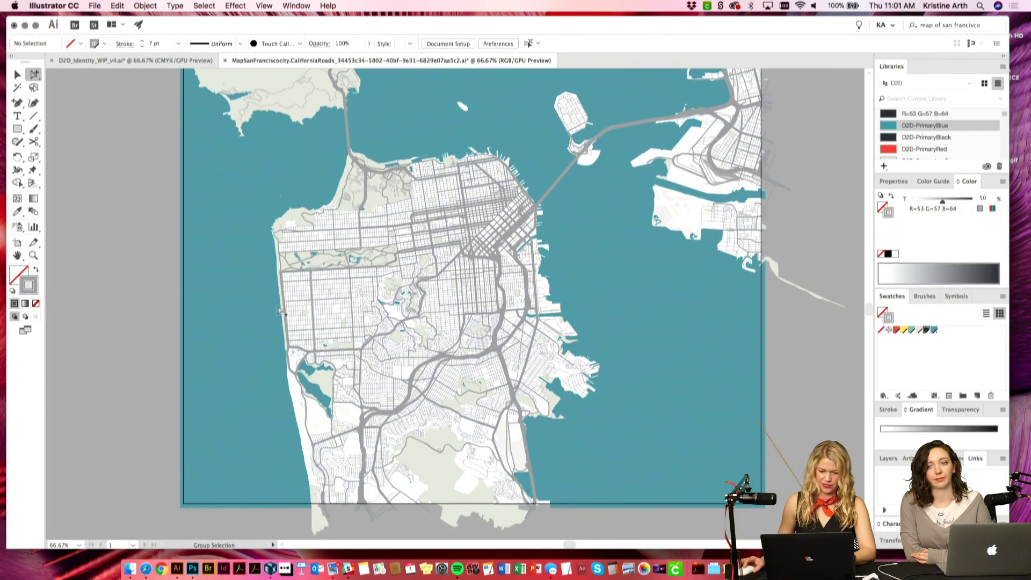
{"action": "scroll", "coordinate": [349, 306], "scroll_direction": "up", "scroll_amount": 1}
{"action": "scroll", "coordinate": [357, 269], "scroll_direction": "up", "scroll_amount": 2}
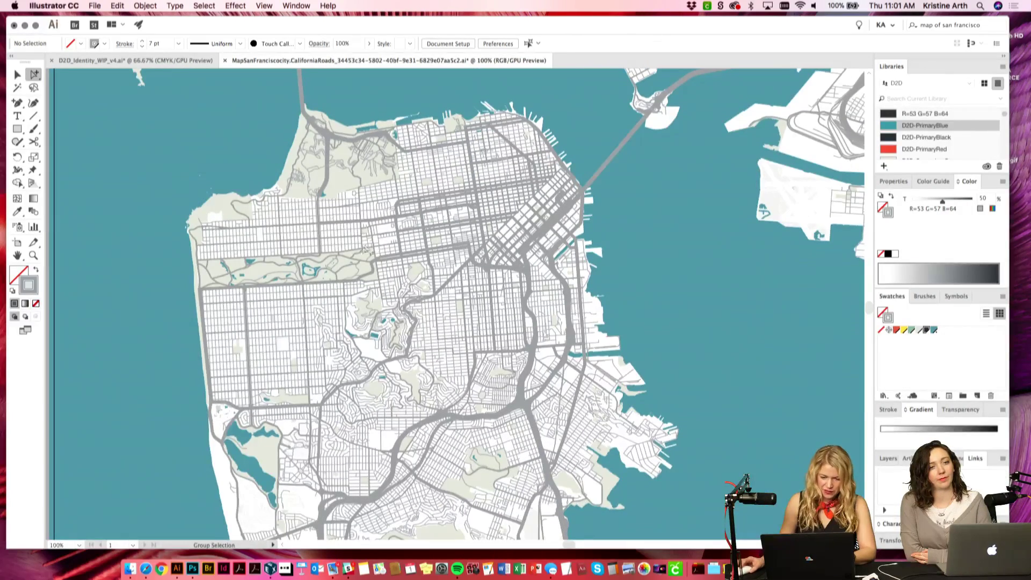
{"action": "left_click", "coordinate": [346, 237]}
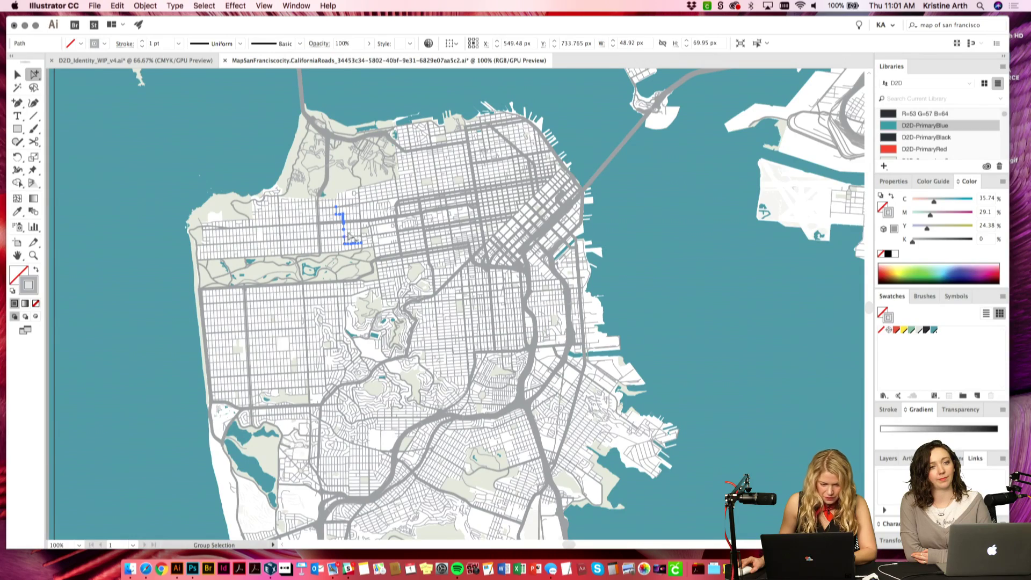
{"action": "left_click", "coordinate": [208, 6]}
{"action": "mouse_move", "coordinate": [213, 114]}
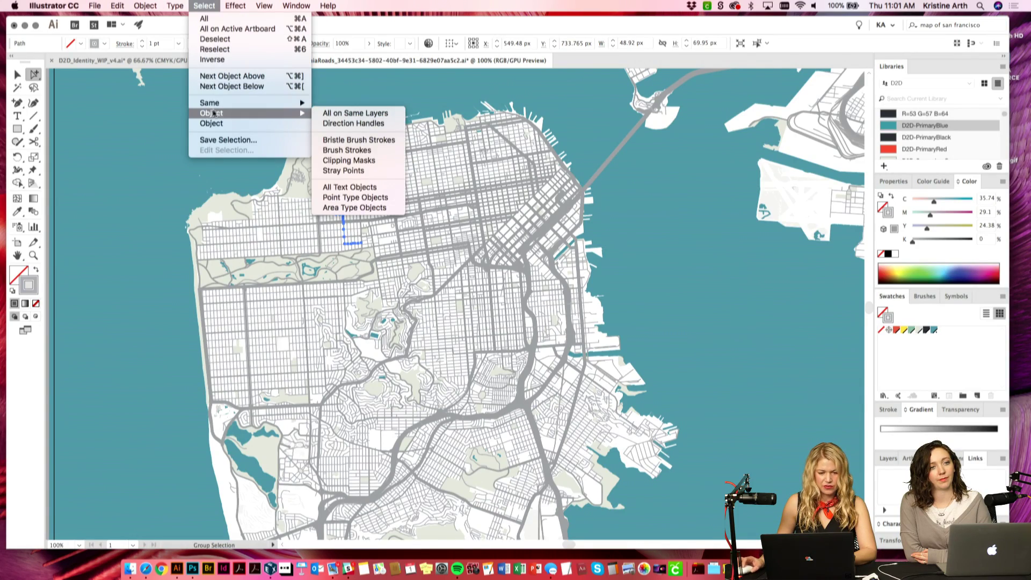
{"action": "mouse_move", "coordinate": [262, 105]}
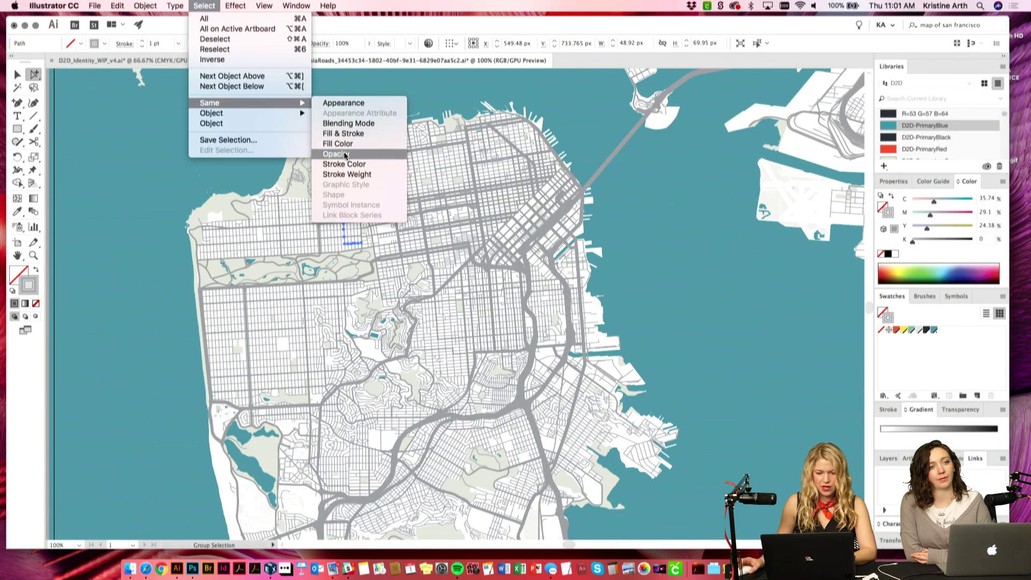
{"action": "left_click", "coordinate": [348, 174]}
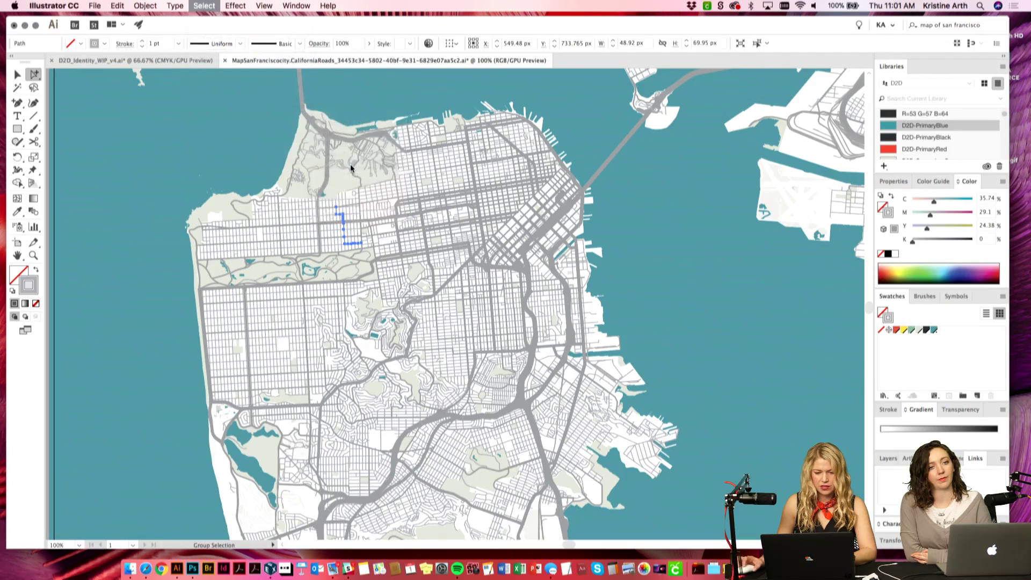
{"action": "left_click", "coordinate": [925, 330]}
{"action": "double_click", "coordinate": [988, 198]}
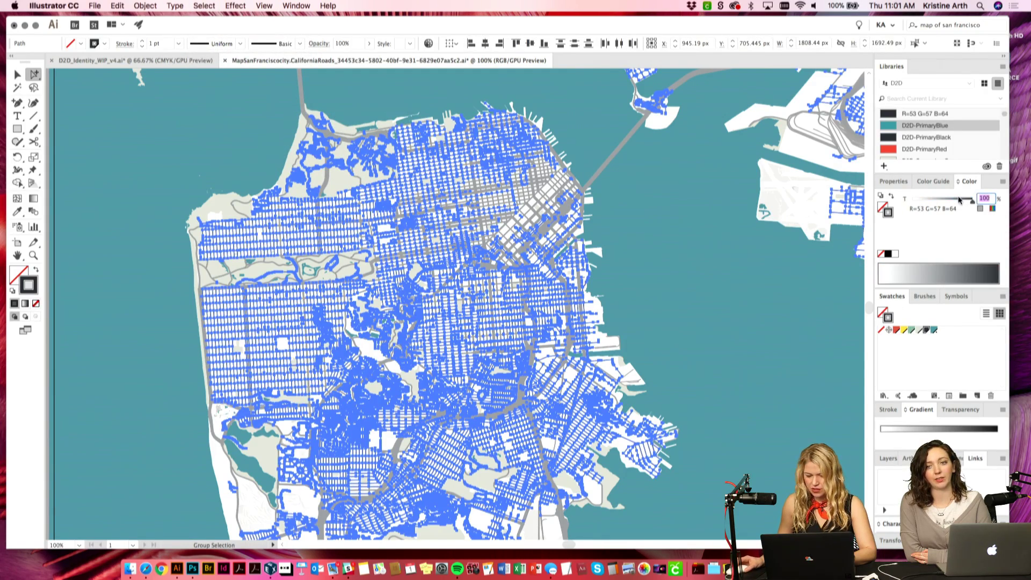
{"action": "key", "text": "Return"}
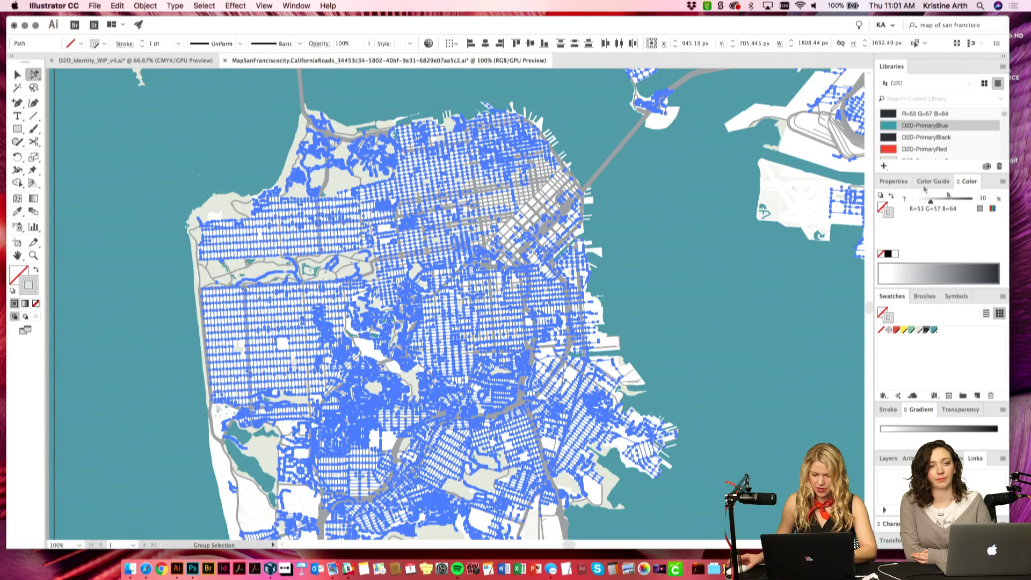
{"action": "key", "text": "super+minus"}
{"action": "key", "text": "super+minus"}
{"action": "key", "text": "super+shift+a"}
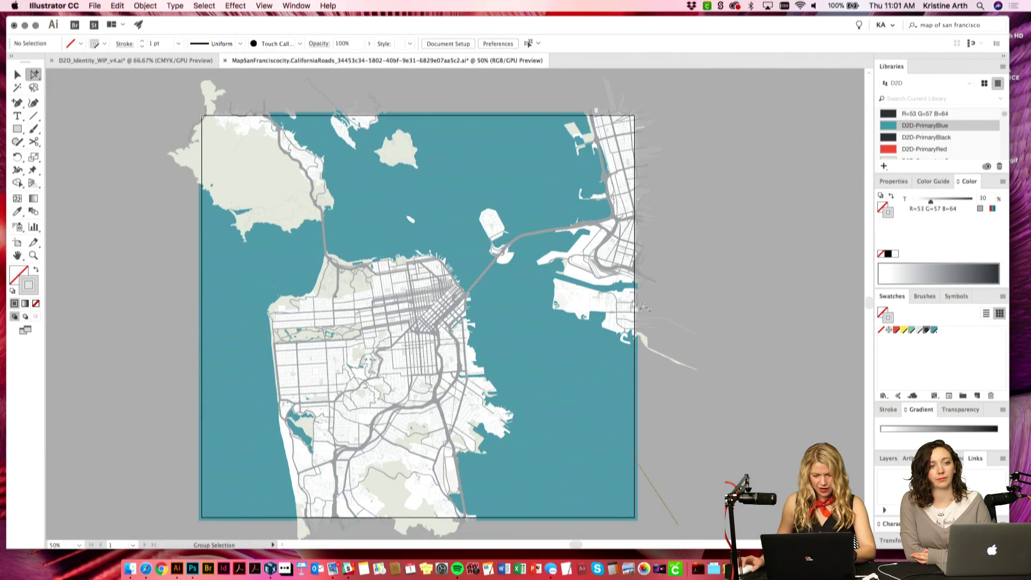
Step: Save the recolored San Francisco map and close its file to return to the identity document
{"action": "left_click_drag", "start_coordinate": [685, 306], "coordinate": [700, 275]}
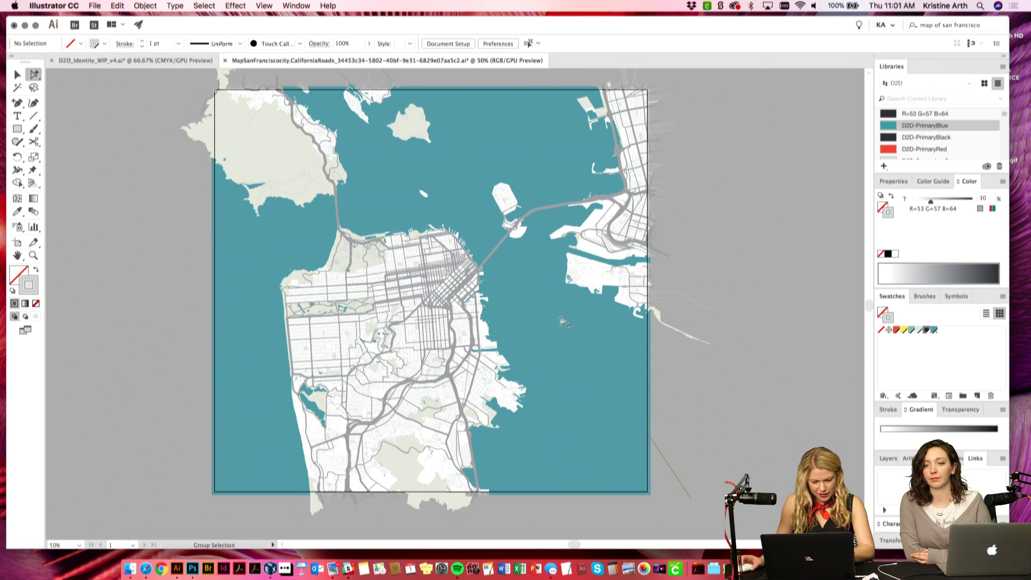
{"action": "key", "text": "v"}
{"action": "scroll", "coordinate": [564, 327], "scroll_direction": "up", "scroll_amount": 2}
{"action": "scroll", "coordinate": [564, 327], "scroll_direction": "left", "scroll_amount": 2}
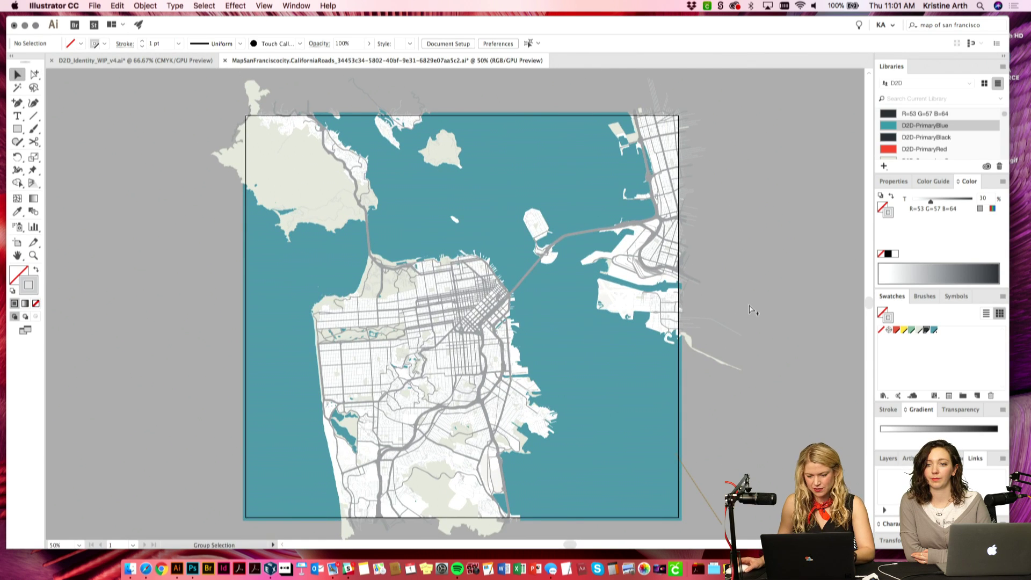
{"action": "key", "text": "super+s"}
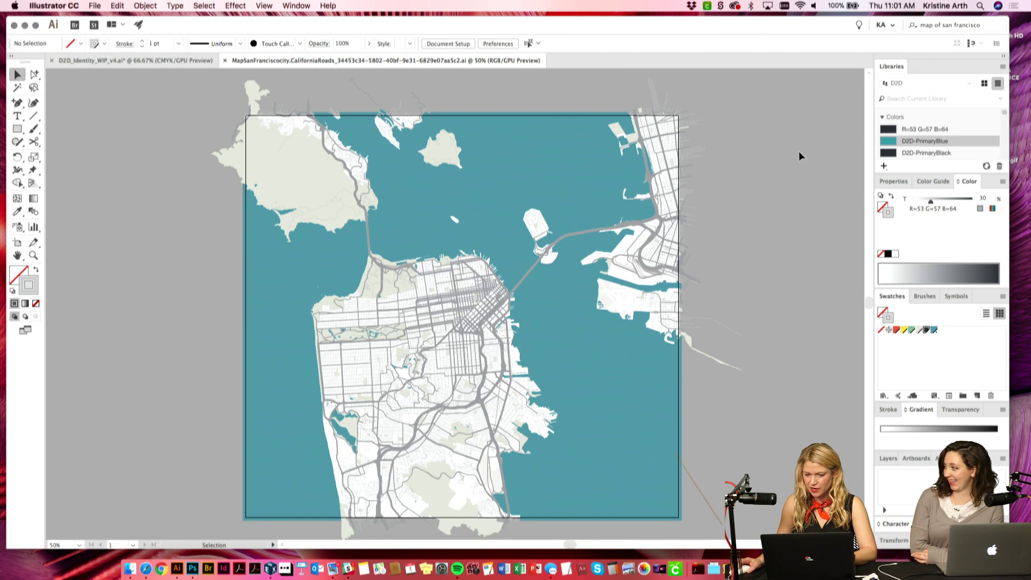
{"action": "key", "text": "super+w"}
Step: Reposition the linked map inside its cropping frame on the logistics artboard and leave nothing selected
{"action": "left_click", "coordinate": [519, 326]}
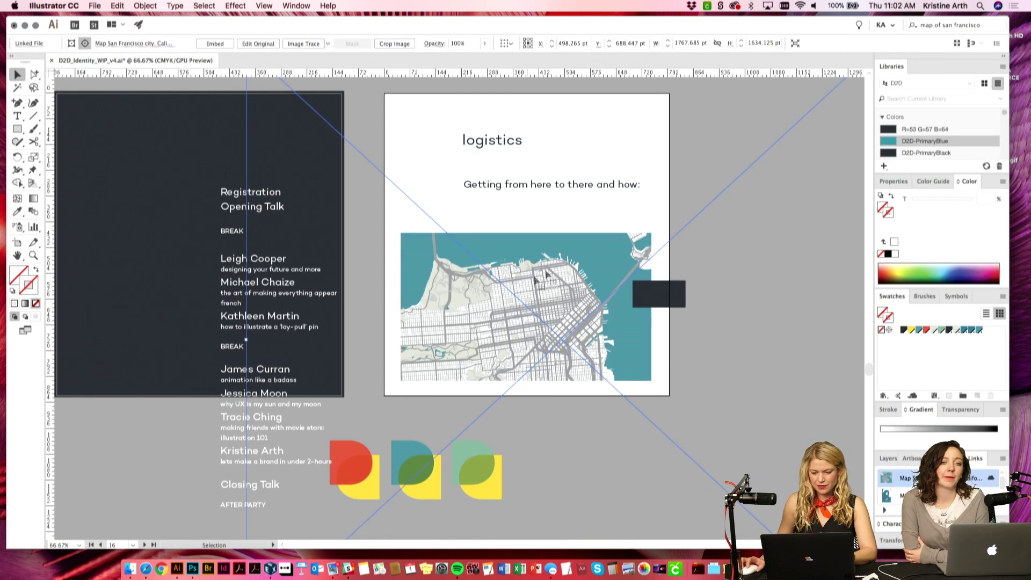
{"action": "key", "text": "a"}
{"action": "key", "text": "super+shift+a"}
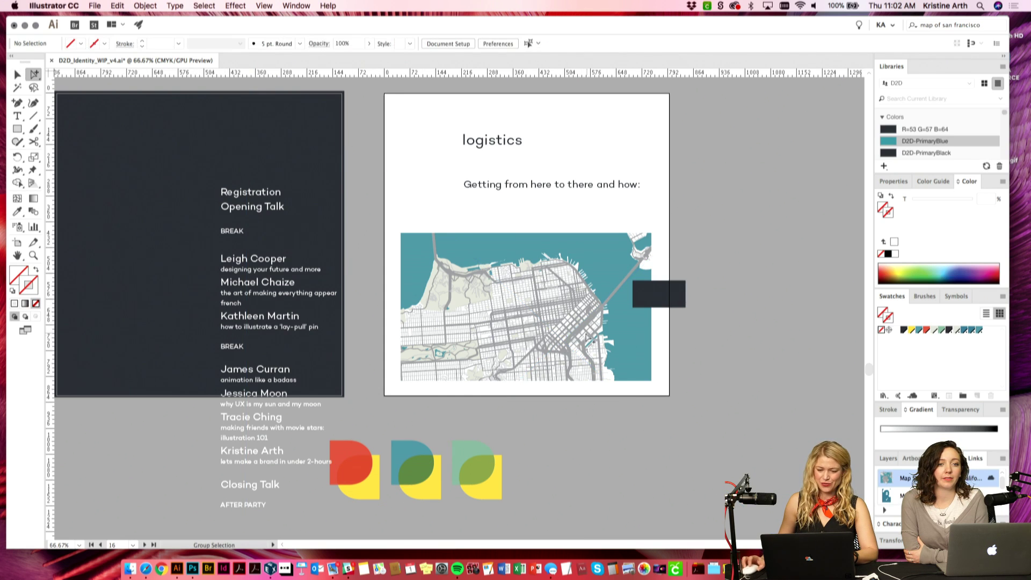
{"action": "left_click", "coordinate": [585, 313]}
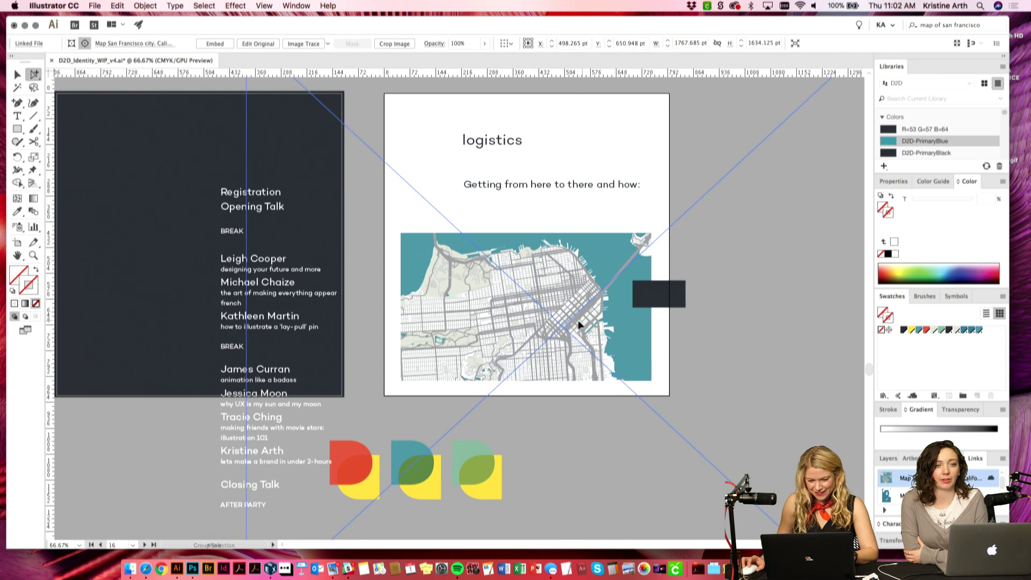
{"action": "key", "text": "shift+Left"}
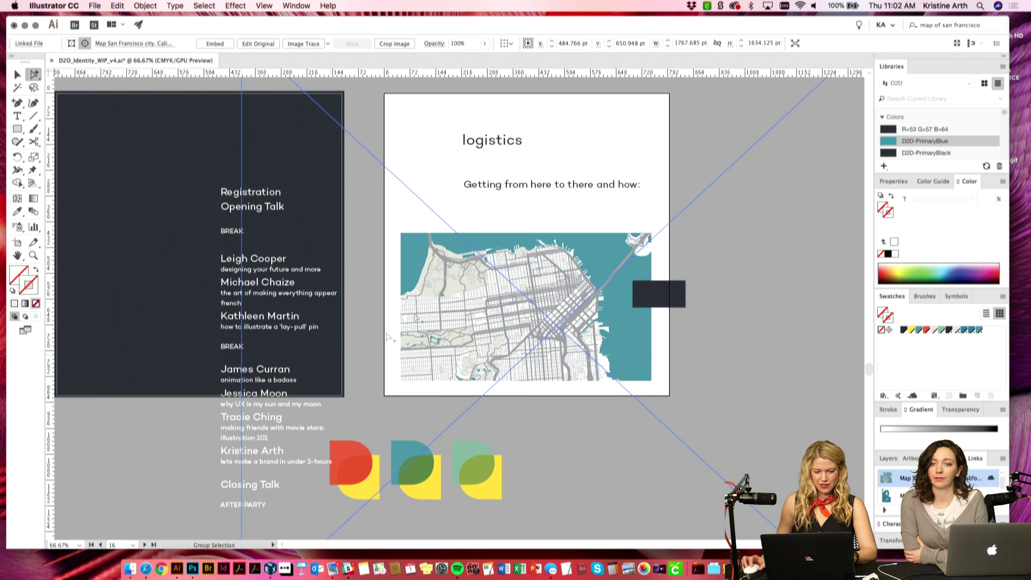
{"action": "left_click_drag", "start_coordinate": [546, 319], "coordinate": [553, 323]}
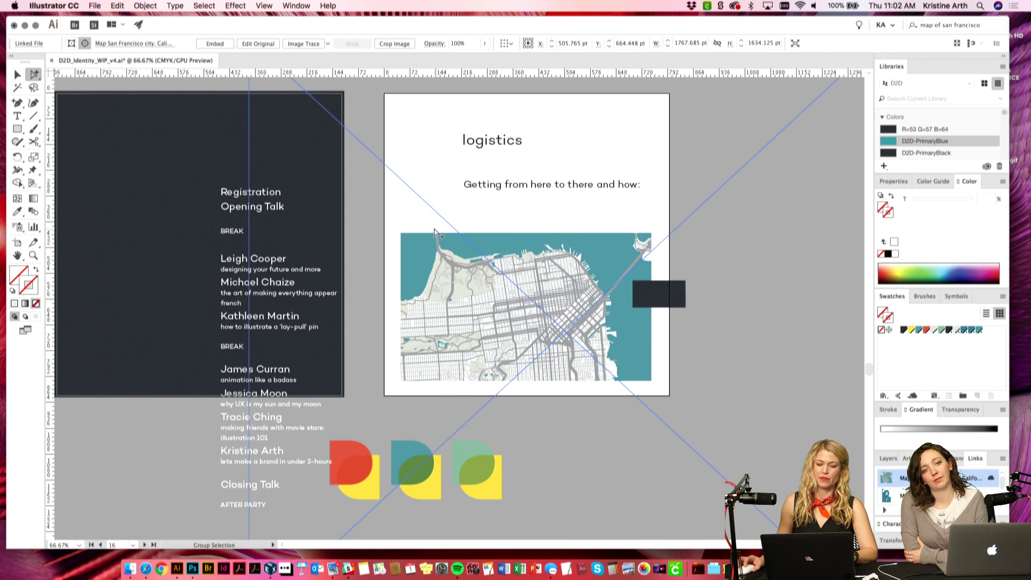
{"action": "left_click", "coordinate": [177, 440]}
{"action": "key", "text": "v"}
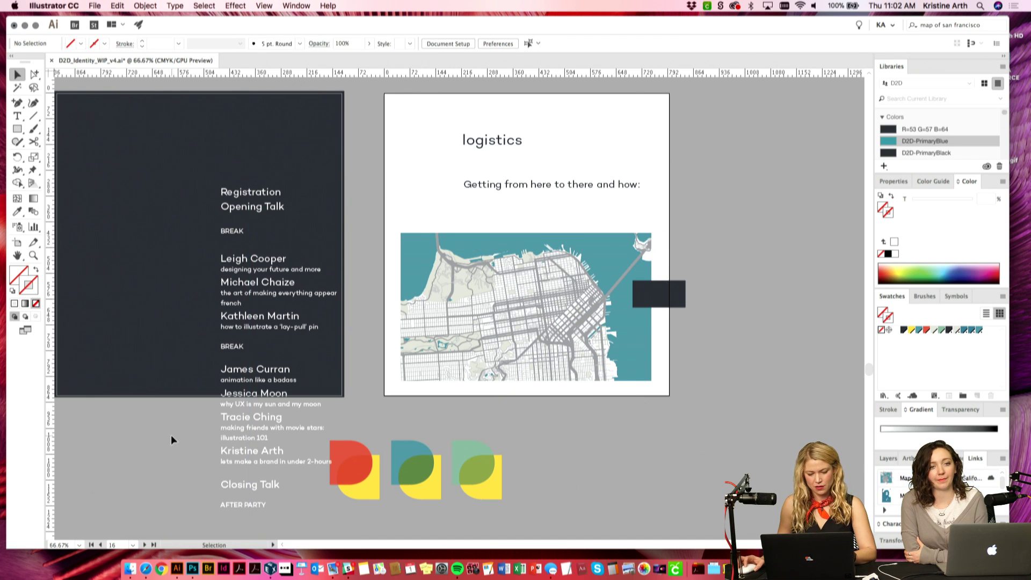
Step: Delete the small dark rectangle overlapping the map's right edge on the logistics artboard
{"action": "scroll", "coordinate": [170, 437], "scroll_direction": "up", "scroll_amount": 1}
{"action": "left_click_drag", "start_coordinate": [710, 296], "coordinate": [733, 374]}
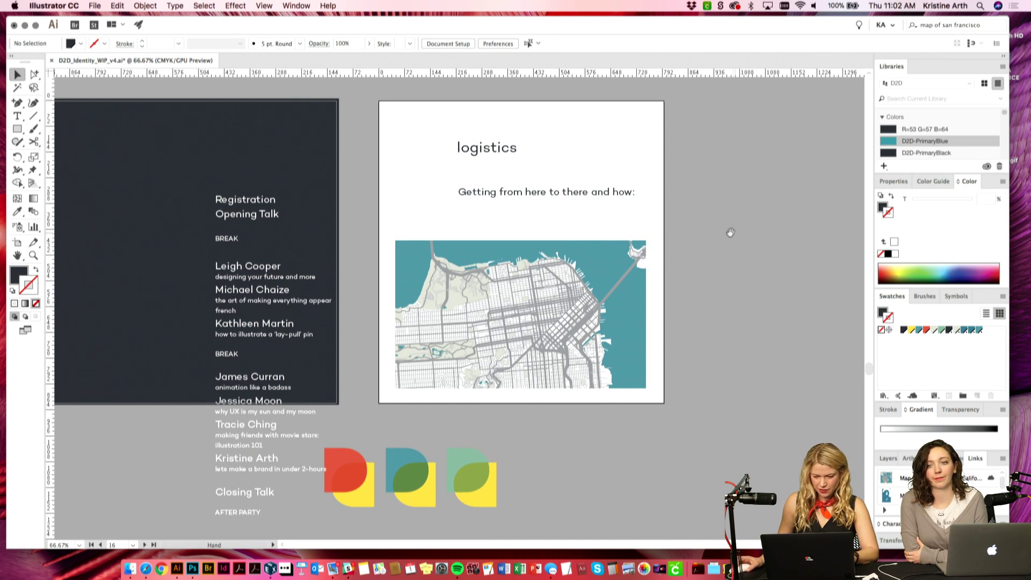
{"action": "left_click_drag", "start_coordinate": [730, 232], "coordinate": [694, 189]}
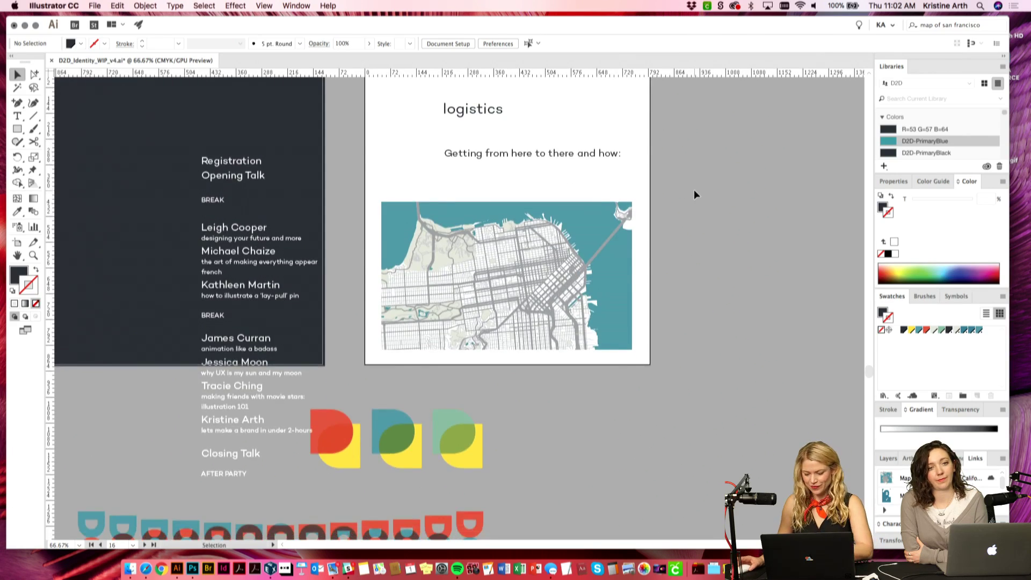
Step: Try the green and yellow overlapping D mark as an enlarged graphic filling the logistics artboard
{"action": "key", "text": "super+equal"}
{"action": "scroll", "coordinate": [657, 386], "scroll_direction": "down", "scroll_amount": 10}
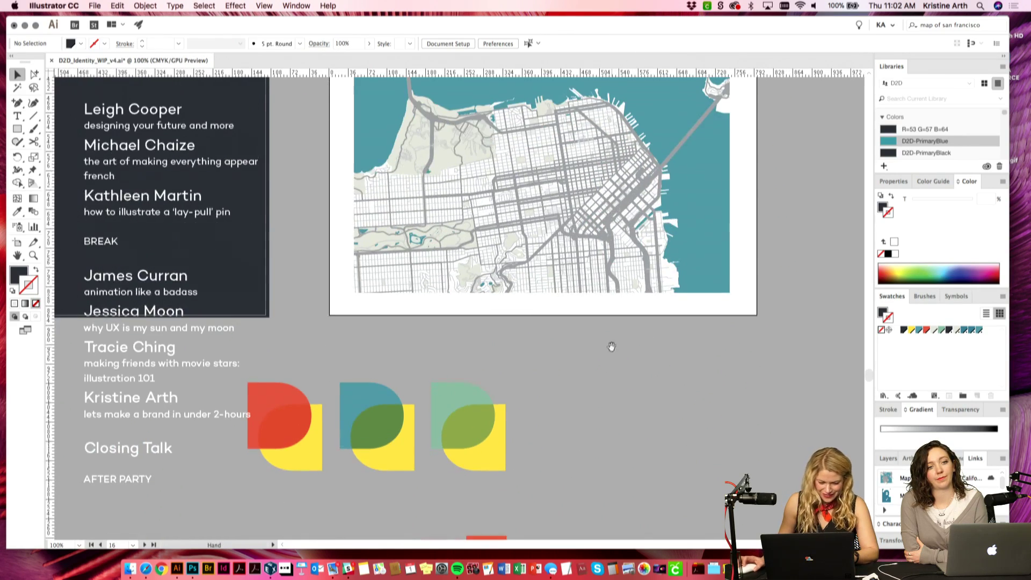
{"action": "scroll", "coordinate": [591, 301], "scroll_direction": "up", "scroll_amount": 2}
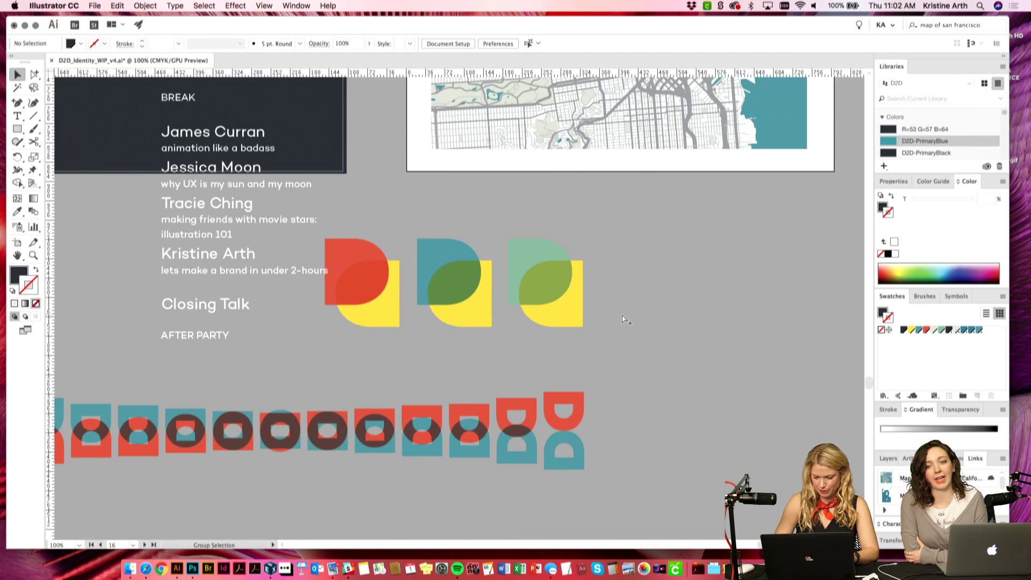
{"action": "key", "text": "super+minus"}
{"action": "key", "text": "super+minus"}
{"action": "key", "text": "super+minus"}
{"action": "key", "text": "space"}
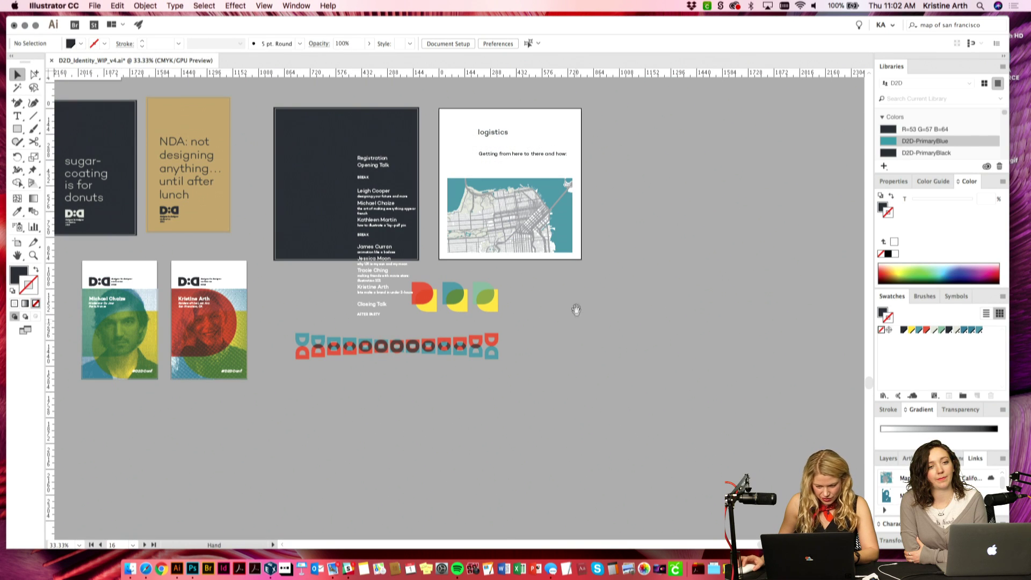
{"action": "scroll", "coordinate": [591, 226], "scroll_direction": "up", "scroll_amount": 1}
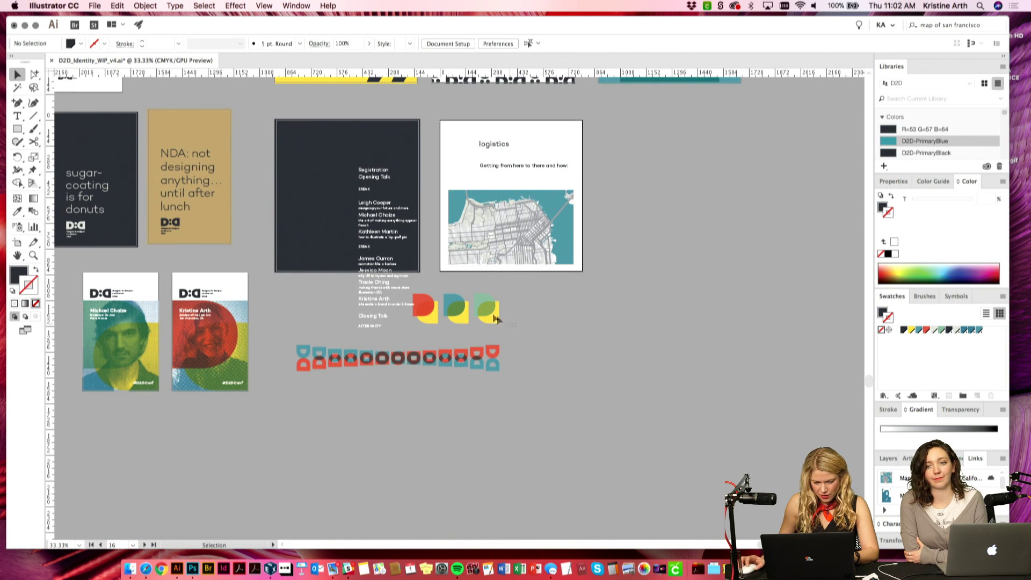
{"action": "left_click", "coordinate": [479, 303]}
{"action": "key", "text": "super+plus"}
{"action": "key", "text": "super+plus"}
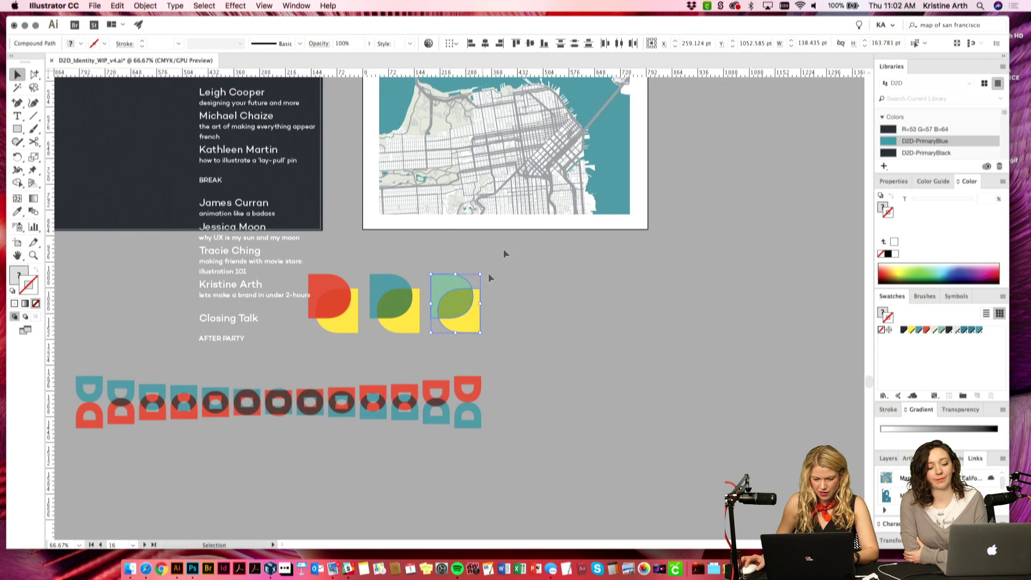
{"action": "key", "text": "space"}
{"action": "left_click_drag", "start_coordinate": [503, 253], "coordinate": [482, 394]}
{"action": "left_click_drag", "start_coordinate": [438, 443], "coordinate": [369, 113]}
{"action": "left_click_drag", "start_coordinate": [394, 148], "coordinate": [600, 392]}
{"action": "left_click", "coordinate": [613, 215]}
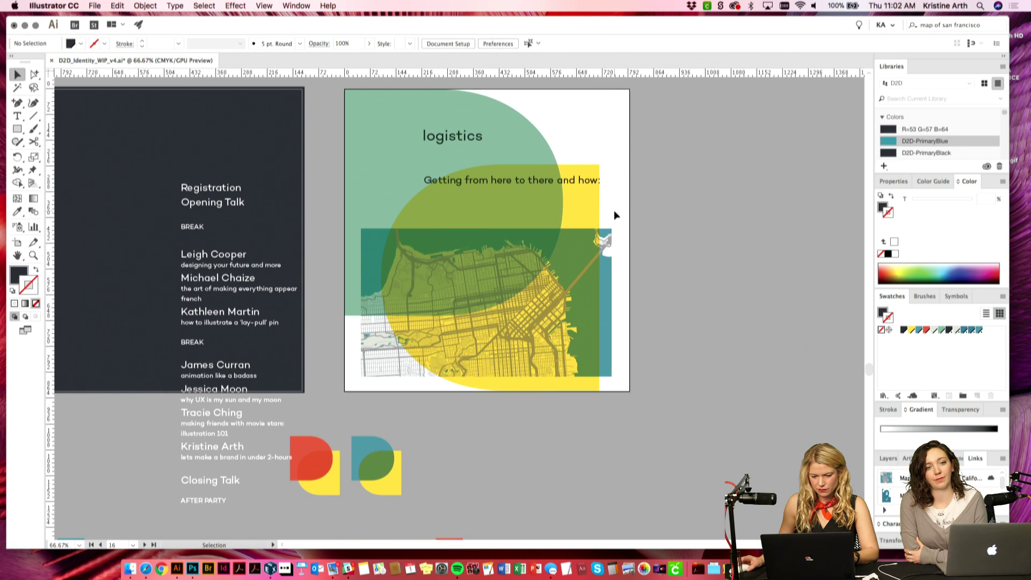
Step: Try the yellow shape flush with the artboard's right edge and both shapes behind the text and map
{"action": "left_click_drag", "start_coordinate": [614, 210], "coordinate": [630, 210]}
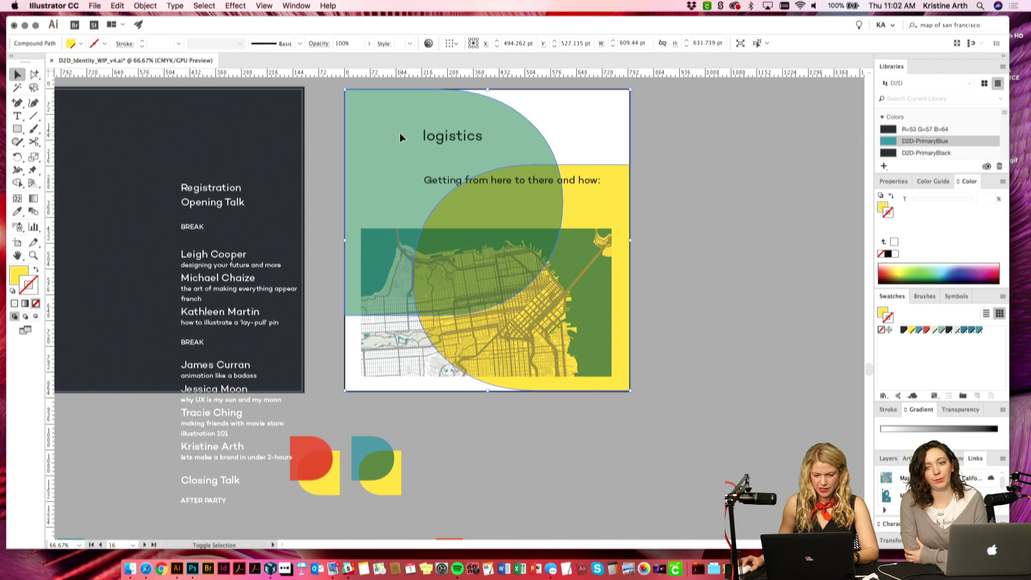
{"action": "key", "text": "super+bracketleft"}
{"action": "left_click", "coordinate": [685, 191]}
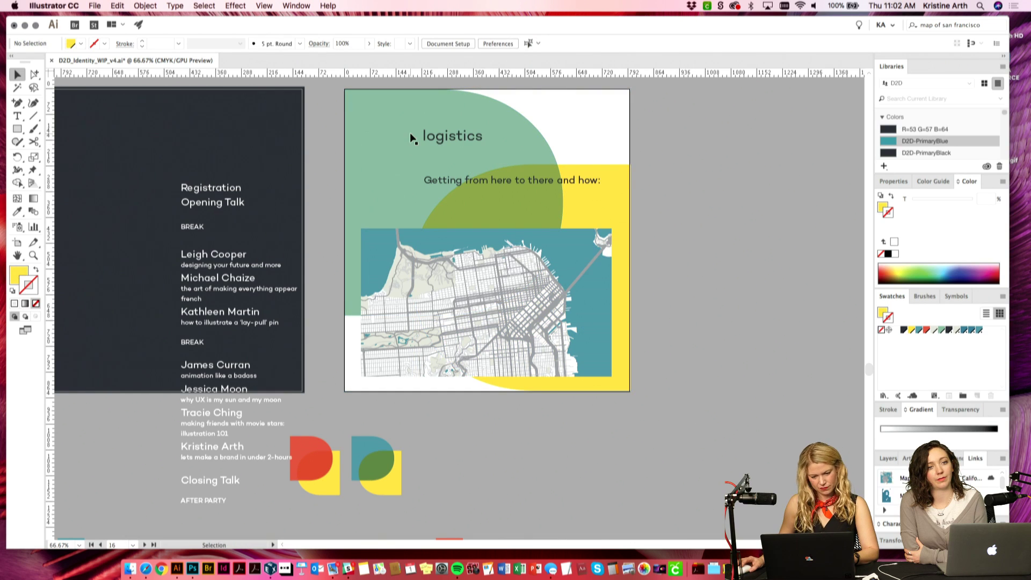
Step: Delete the enlarged green and yellow shapes from the logistics artboard
{"action": "left_click", "coordinate": [626, 168]}
{"action": "key", "text": "Delete"}
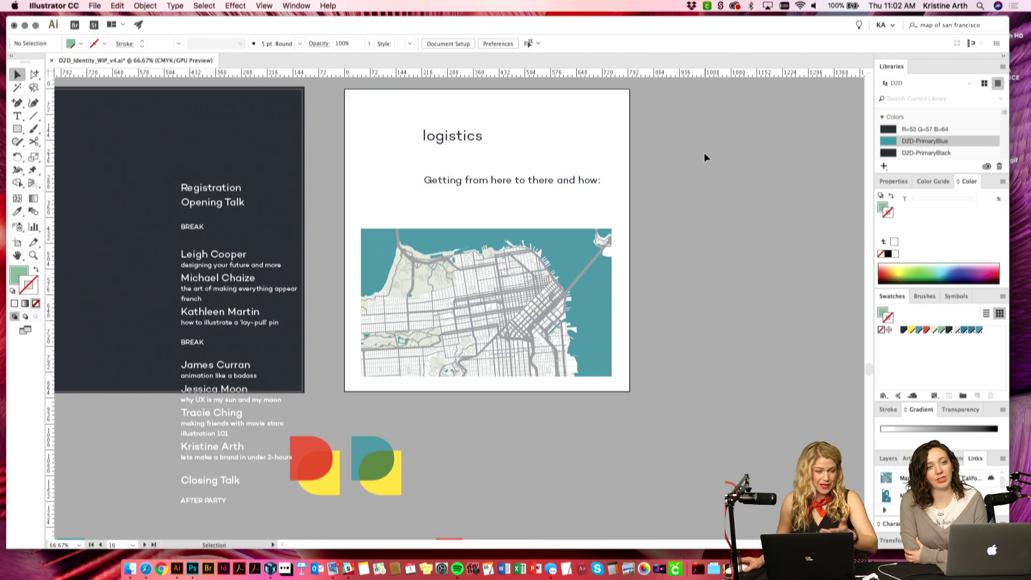
{"action": "scroll", "coordinate": [662, 155], "scroll_direction": "right", "scroll_amount": 2}
{"action": "key", "text": "super+equal"}
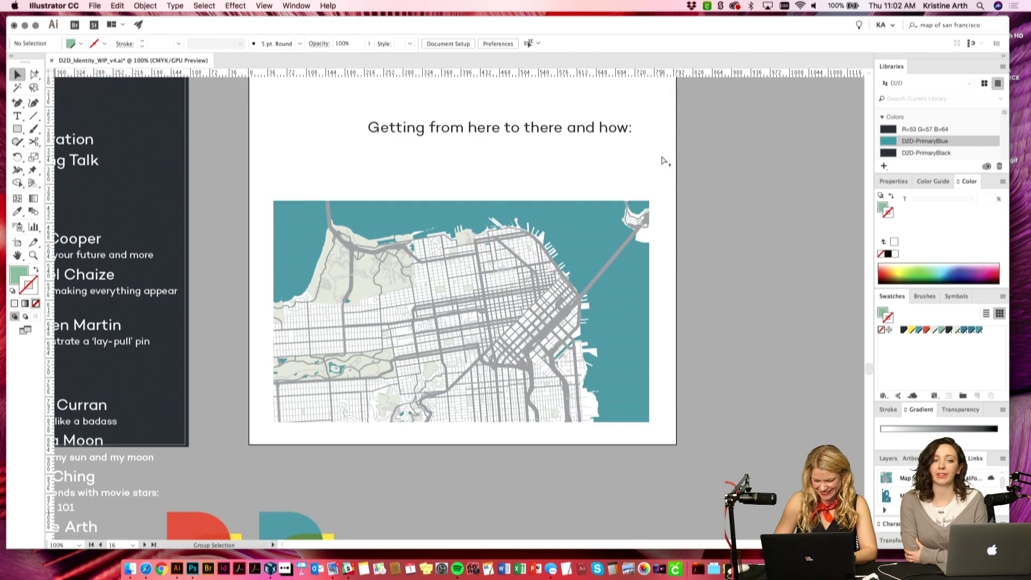
{"action": "mouse_move", "coordinate": [661, 157]}
{"action": "left_mouse_down"}
{"action": "mouse_move", "coordinate": [657, 137]}
{"action": "mouse_move", "coordinate": [655, 155]}
{"action": "left_mouse_up"}
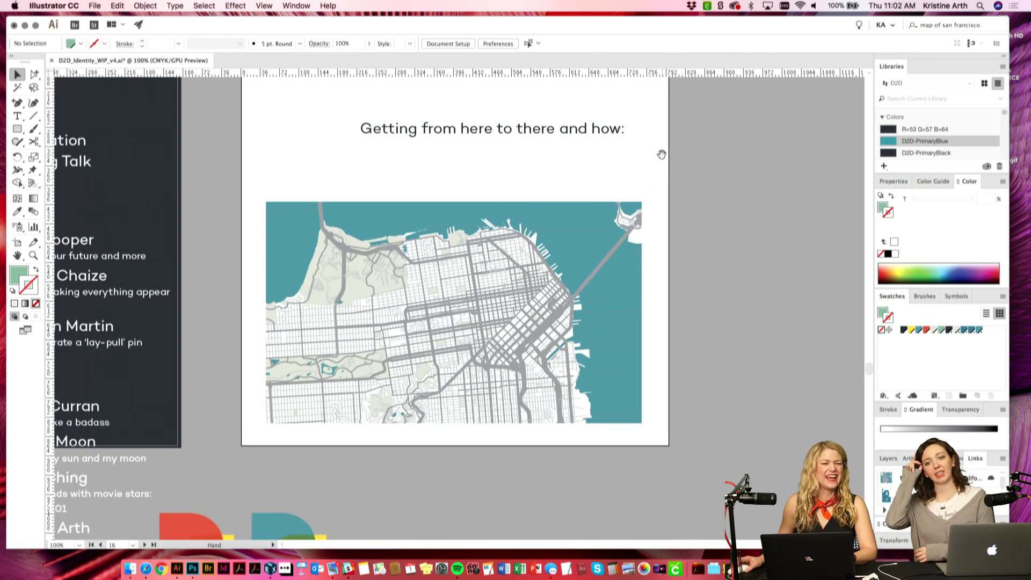
{"action": "scroll", "coordinate": [658, 177], "scroll_direction": "up", "scroll_amount": 5}
{"action": "left_click", "coordinate": [377, 173]}
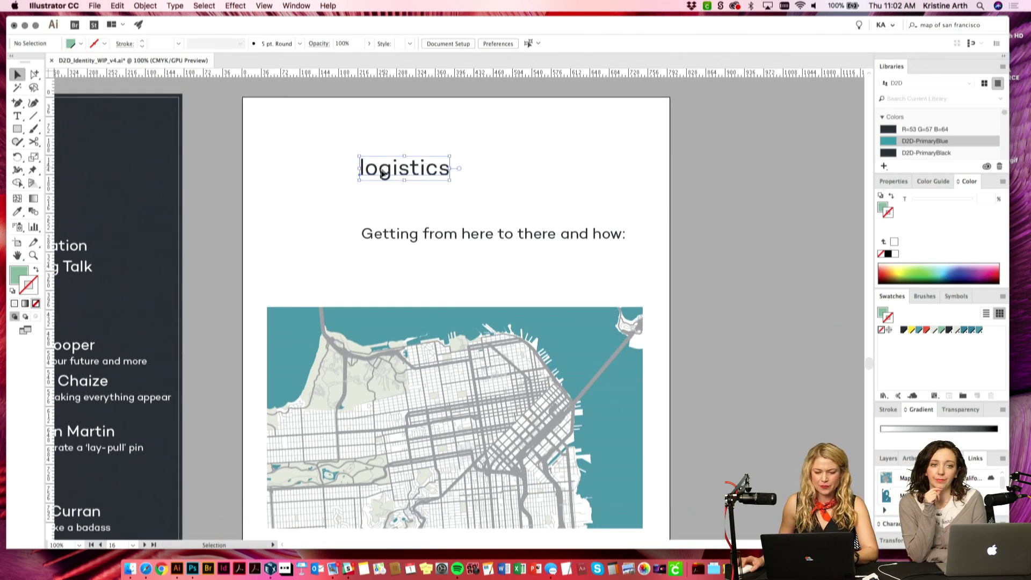
{"action": "double_click", "coordinate": [359, 167]}
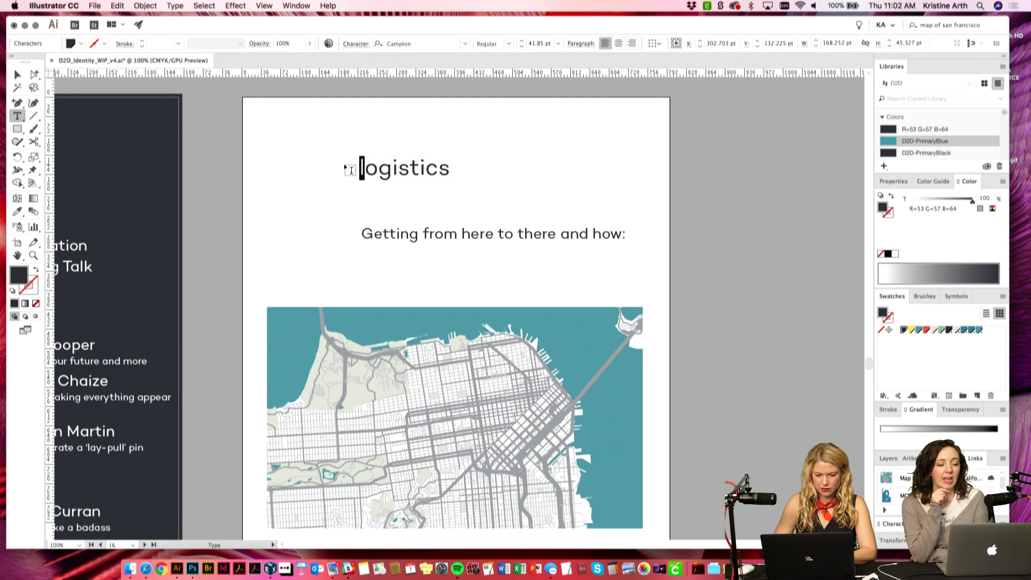
{"action": "left_click", "coordinate": [18, 74]}
{"action": "left_click", "coordinate": [230, 176]}
{"action": "scroll", "coordinate": [229, 176], "scroll_direction": "down", "scroll_amount": 2}
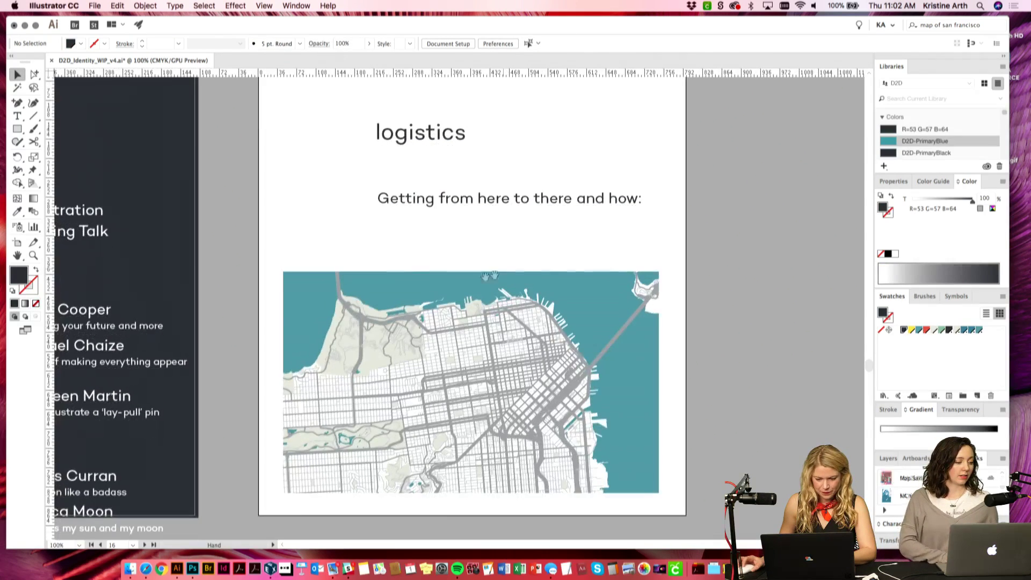
{"action": "key", "text": "super+minus"}
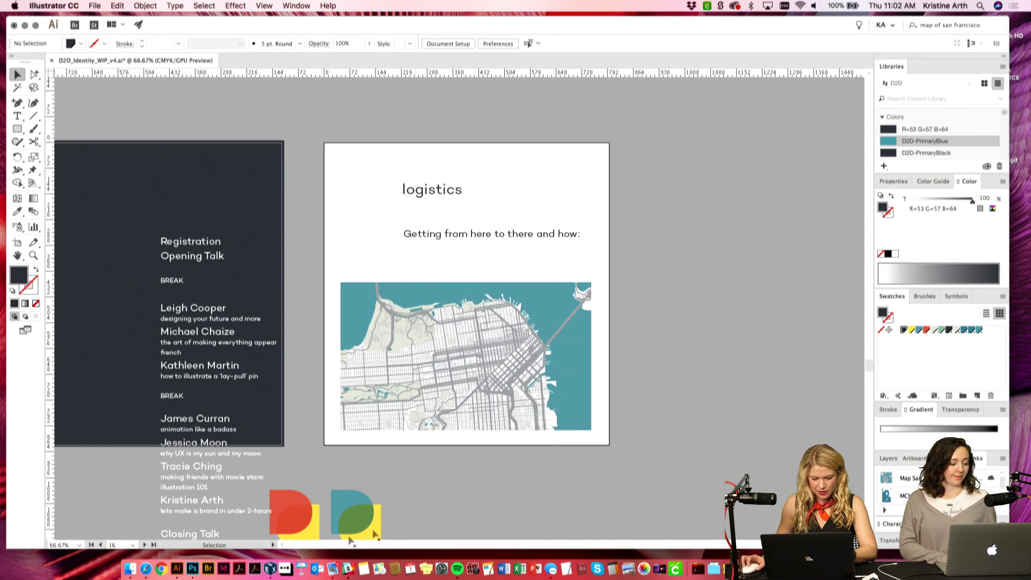
Step: Switch to Safari, search the web for hipster ipsum and open the Hipster Ipsum site
{"action": "left_click", "coordinate": [144, 568]}
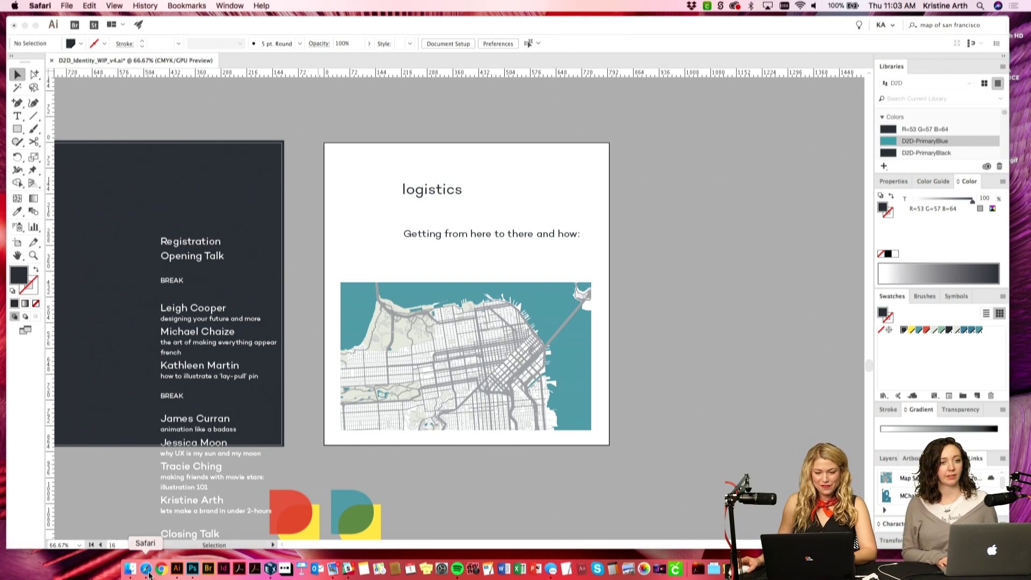
{"action": "type", "text": "hipsterip"}
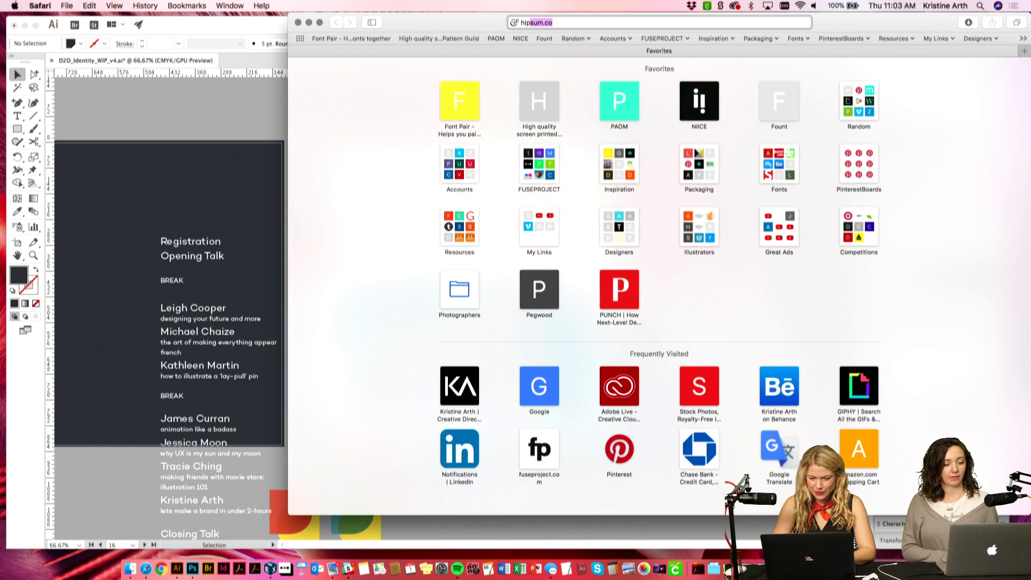
{"action": "key", "text": "BackSpace"}
{"action": "key", "text": "BackSpace"}
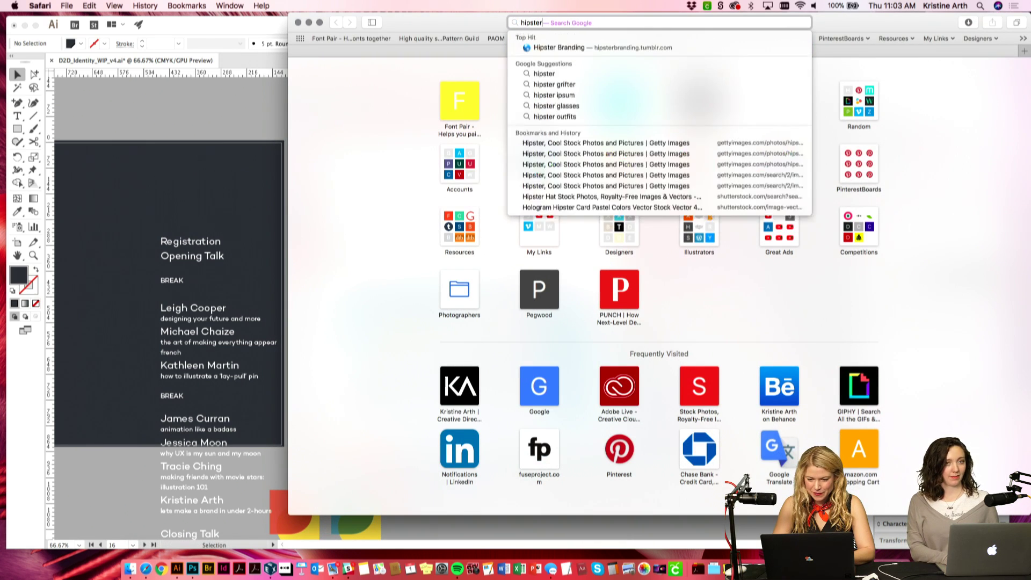
{"action": "type", "text": "ipsum"}
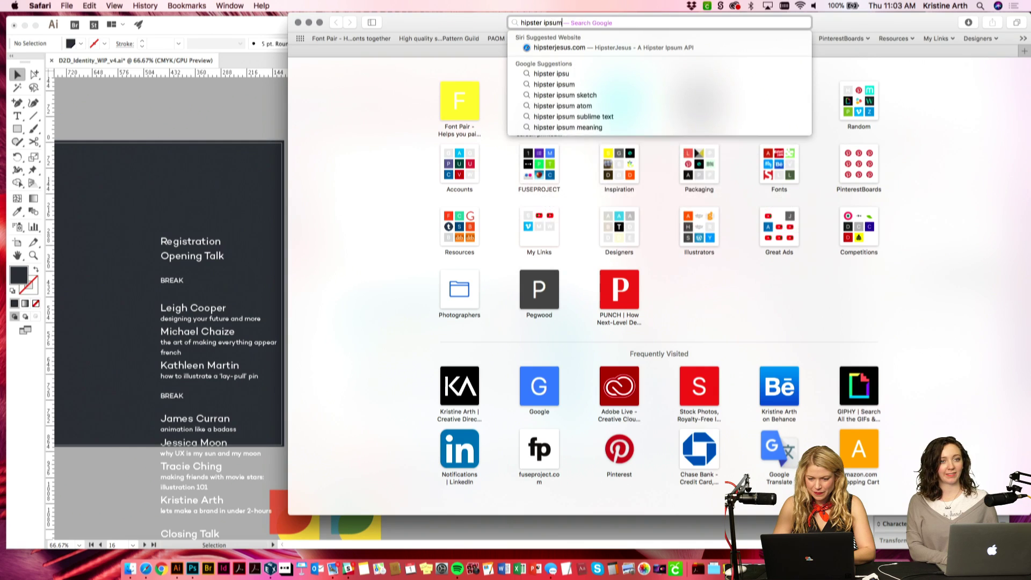
{"action": "key", "text": "Return"}
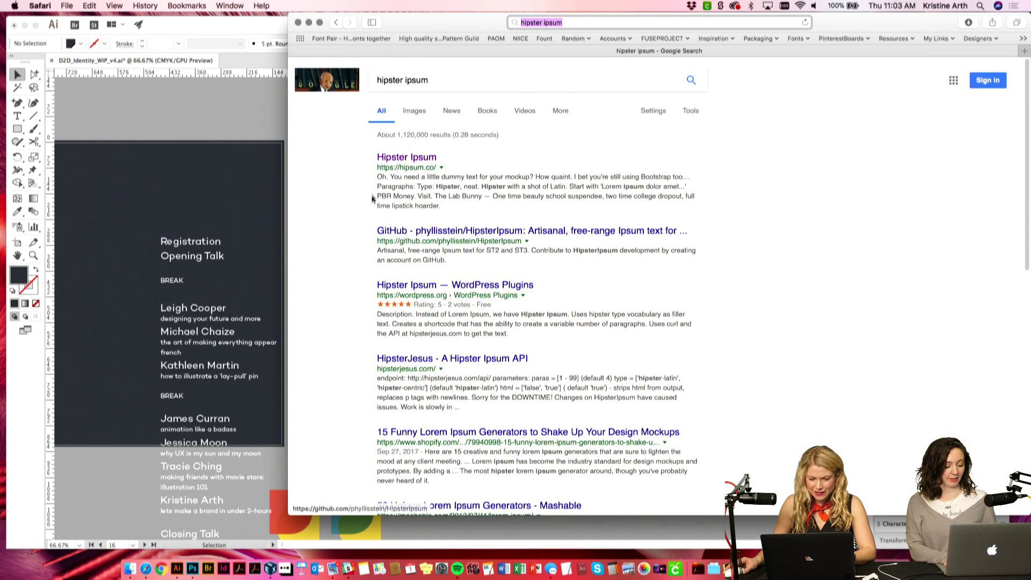
{"action": "left_click", "coordinate": [399, 161]}
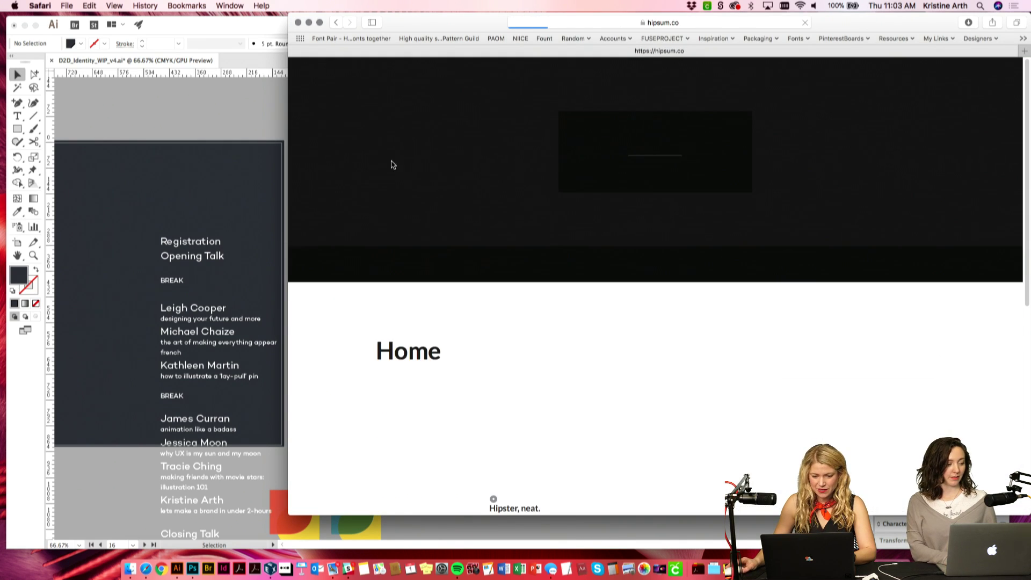
Step: Generate five paragraphs of hipster ipsum and copy the second paragraph from "Retro leggings" through "shorts shoreditch."
{"action": "scroll", "coordinate": [558, 281], "scroll_direction": "down", "scroll_amount": 5}
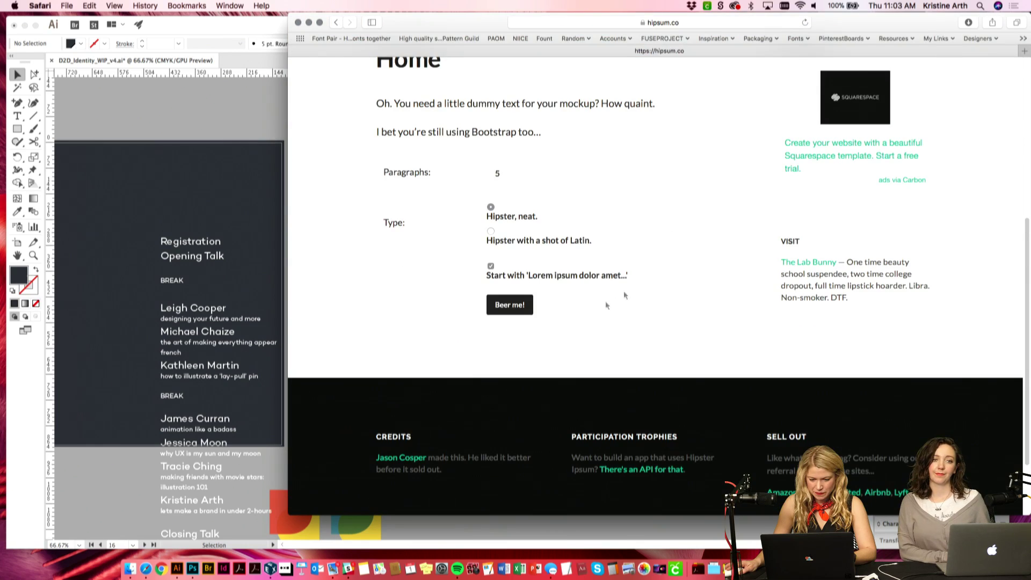
{"action": "left_click", "coordinate": [505, 310]}
{"action": "scroll", "coordinate": [613, 248], "scroll_direction": "down", "scroll_amount": 3}
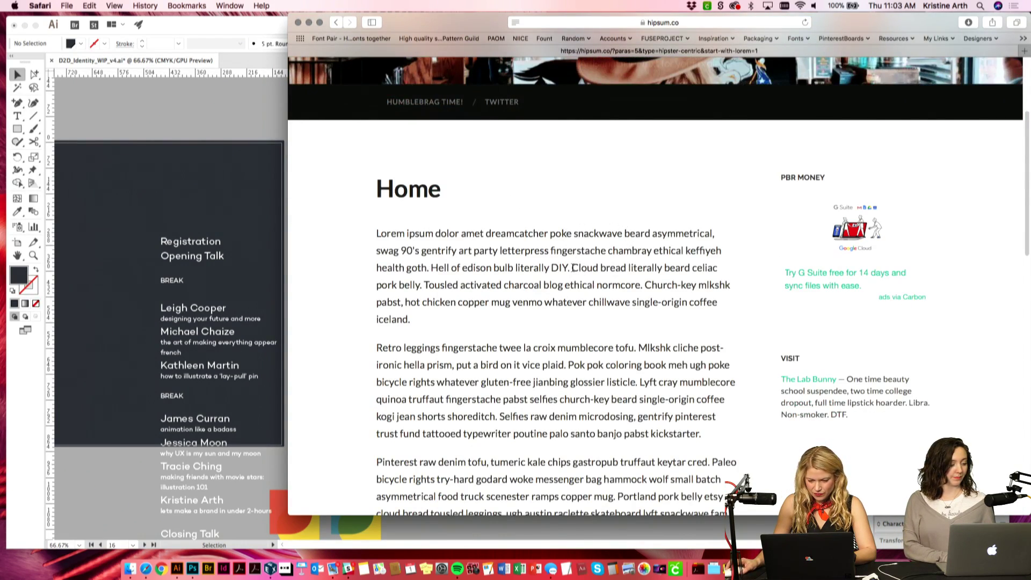
{"action": "left_click_drag", "start_coordinate": [572, 267], "coordinate": [587, 318]}
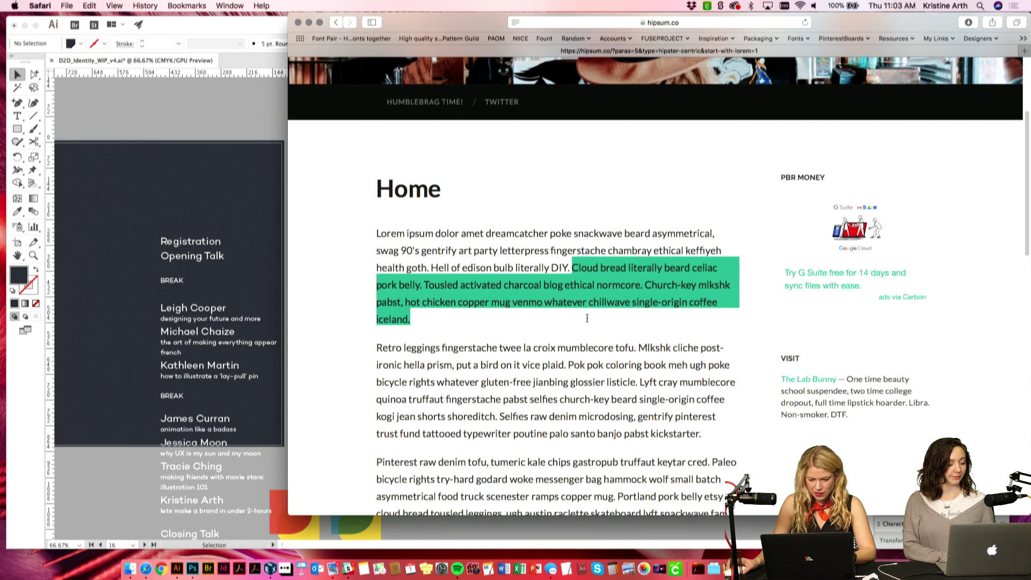
{"action": "left_click_drag", "start_coordinate": [378, 349], "coordinate": [503, 416]}
{"action": "key", "text": "super+c"}
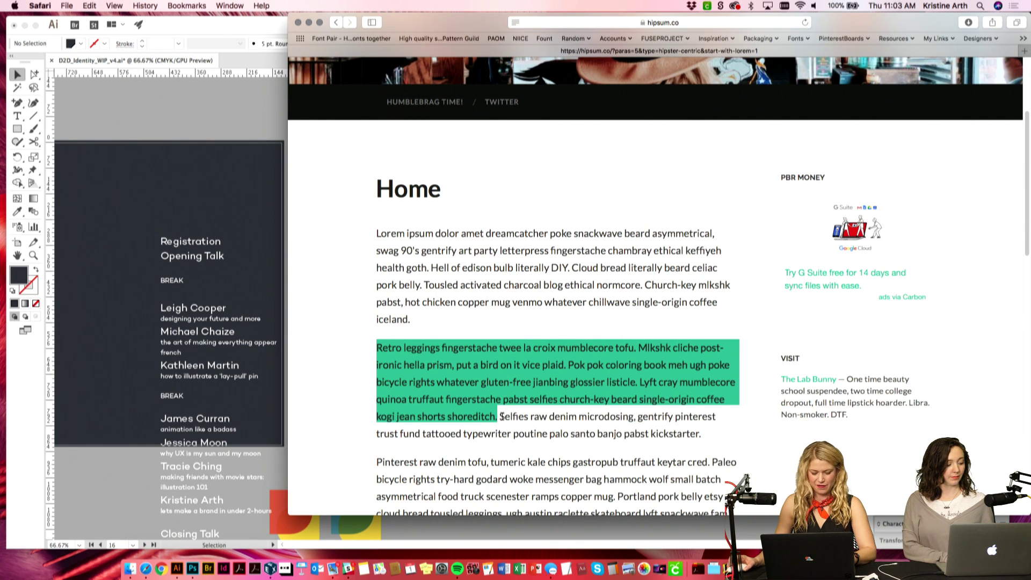
Step: Switch back to Illustrator and paste the copied paragraph into a new text area beside the logistics artboard
{"action": "left_click", "coordinate": [228, 190]}
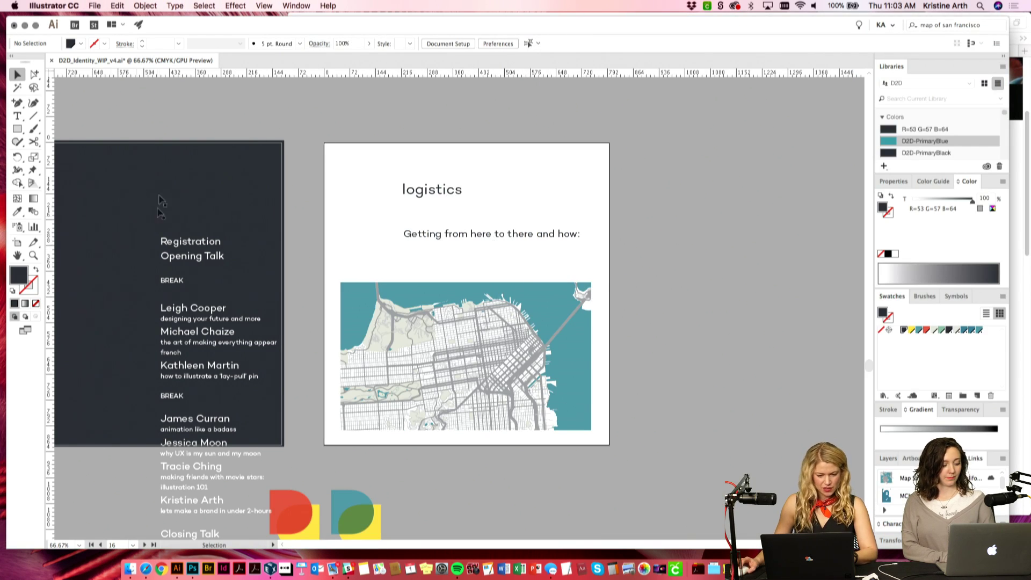
{"action": "left_click", "coordinate": [17, 118]}
{"action": "left_click_drag", "start_coordinate": [654, 174], "coordinate": [840, 276]}
{"action": "key", "text": "super+v"}
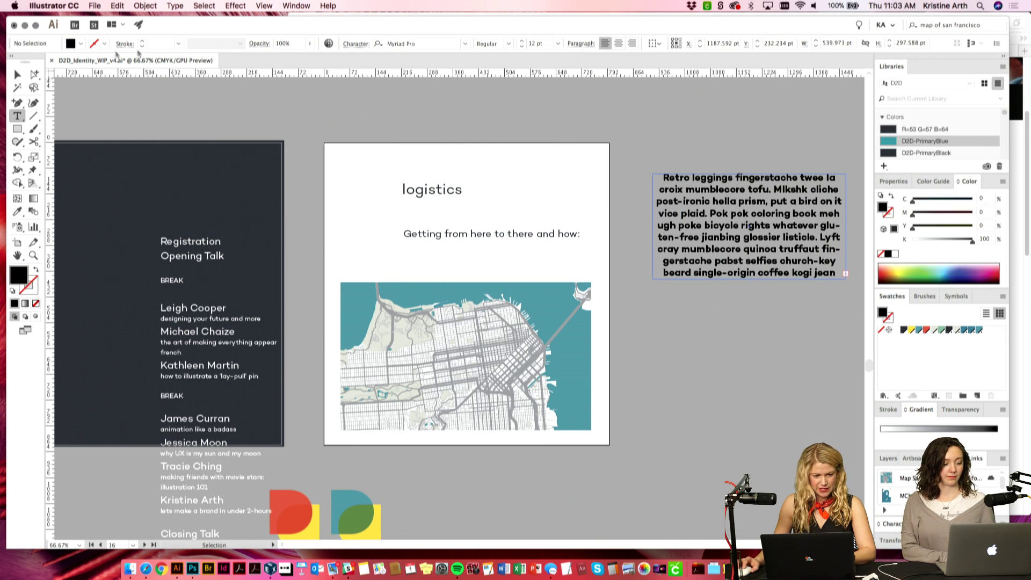
Step: Left-align the pasted paragraph and set it to Campton Regular, 12 pt, in the dark brand color
{"action": "left_click", "coordinate": [18, 75]}
{"action": "left_click", "coordinate": [605, 43]}
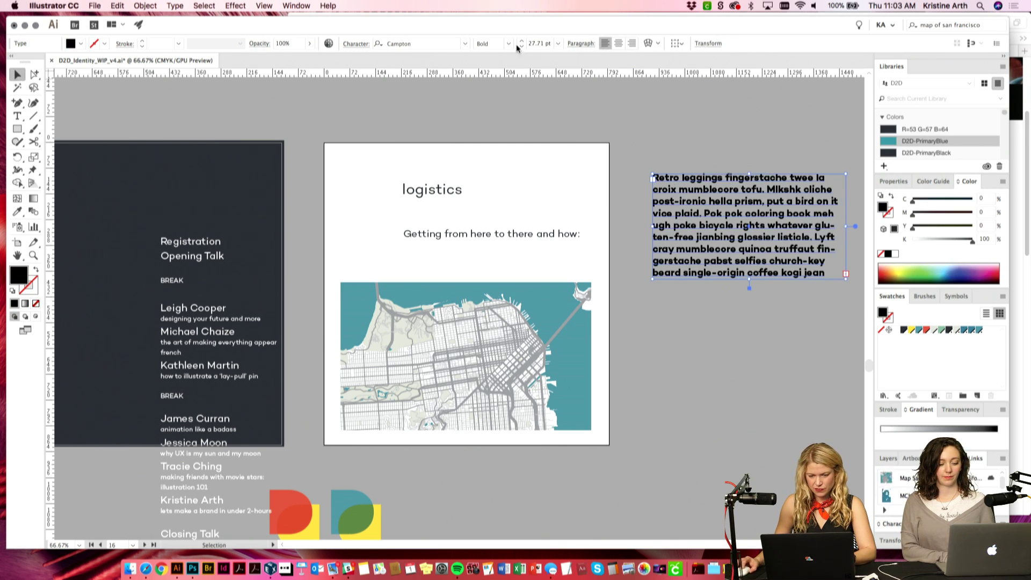
{"action": "left_click", "coordinate": [508, 44]}
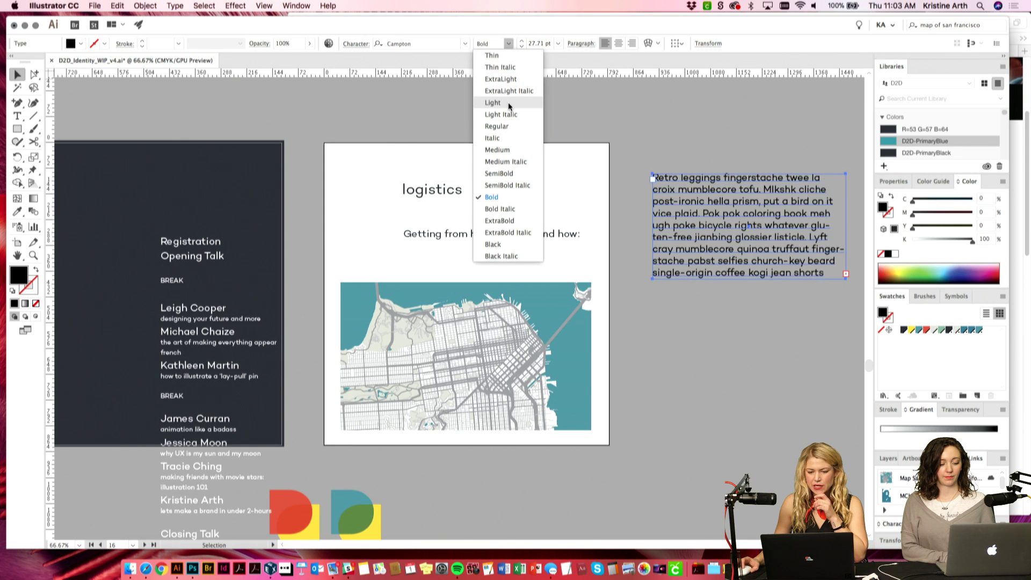
{"action": "left_click", "coordinate": [505, 126]}
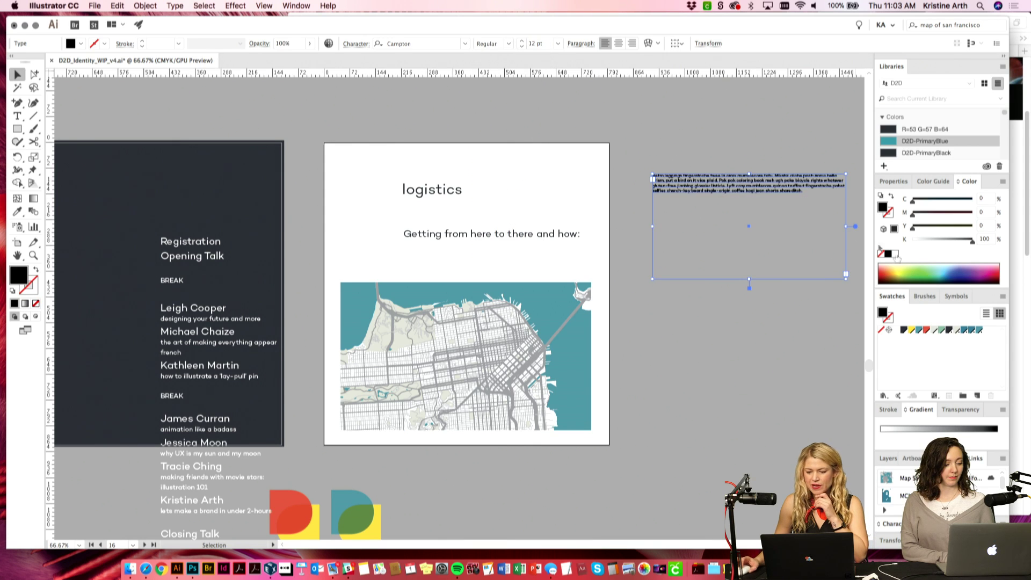
{"action": "left_click", "coordinate": [904, 330]}
Step: Move the paragraph toward the artboard just above the map and delete the "logistics" title
{"action": "left_click_drag", "start_coordinate": [692, 184], "coordinate": [586, 266]}
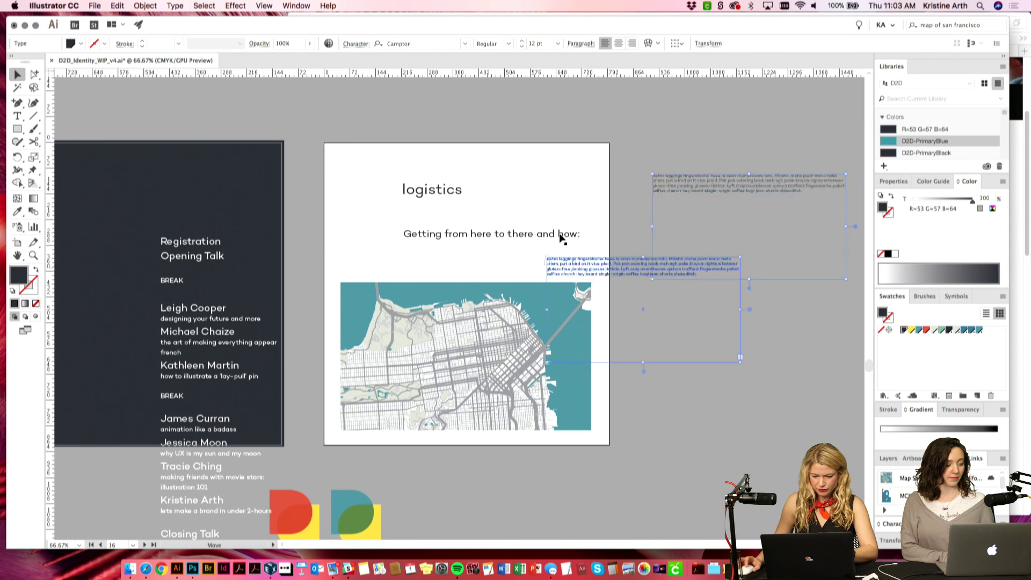
{"action": "left_click", "coordinate": [432, 189]}
{"action": "key", "text": "Delete"}
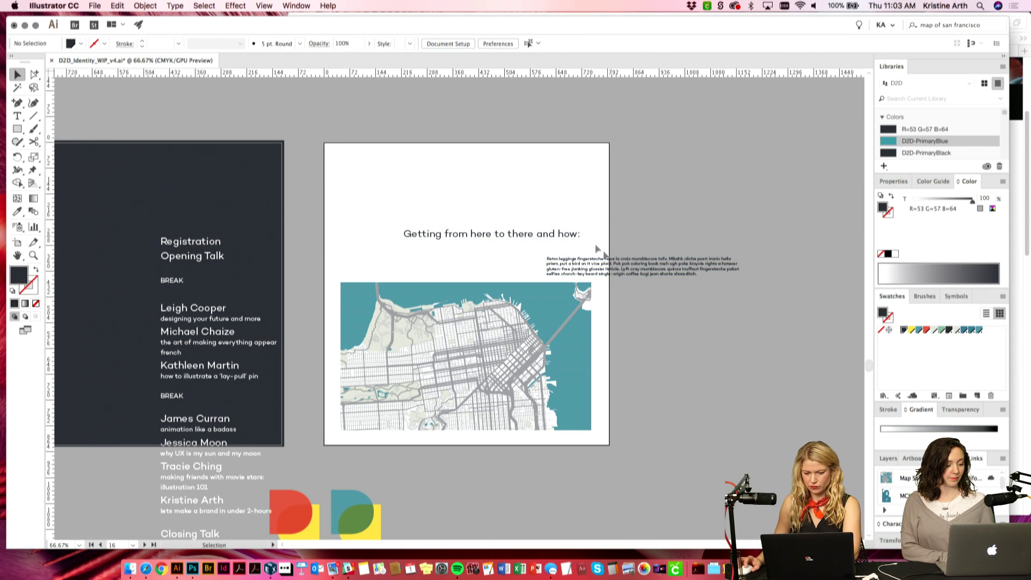
Step: Center the paragraph above the map and move the "Getting from here to there and how:" heading up near the artboard's top
{"action": "left_click", "coordinate": [525, 236]}
{"action": "left_click_drag", "start_coordinate": [620, 267], "coordinate": [433, 249]}
{"action": "left_click_drag", "start_coordinate": [431, 234], "coordinate": [384, 180]}
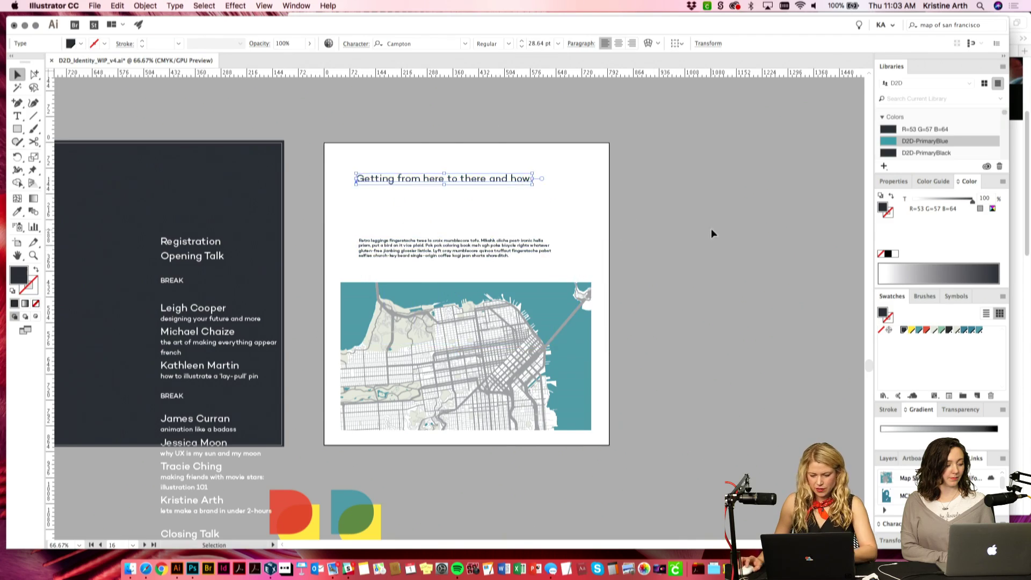
{"action": "left_click", "coordinate": [711, 233]}
Step: Insert the line "From the 101:" above the placeholder paragraph
{"action": "key", "text": "super+equal"}
{"action": "key", "text": "super+equal"}
{"action": "key", "text": "super+equal"}
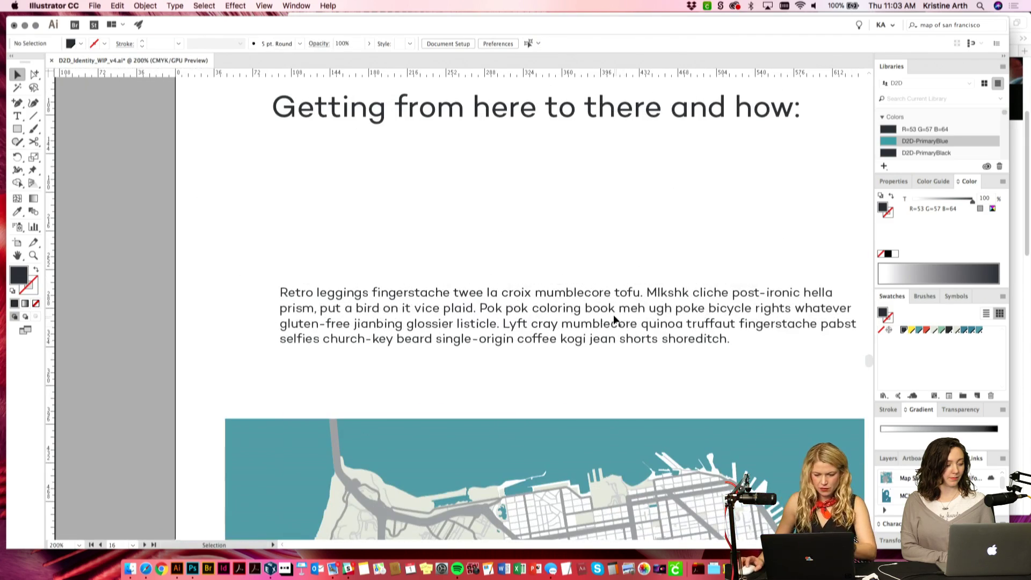
{"action": "left_click", "coordinate": [657, 319]}
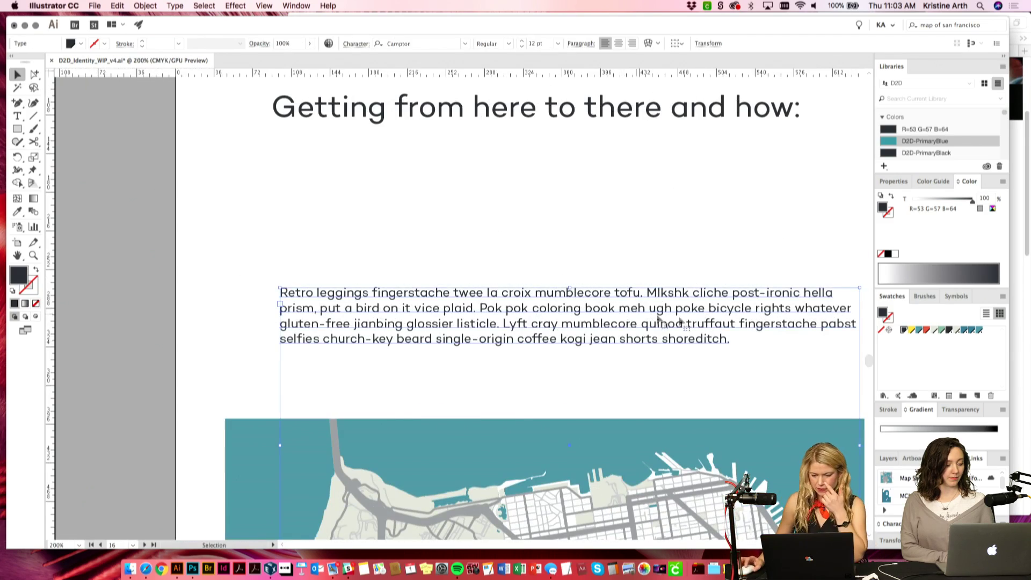
{"action": "key", "text": "super+minus"}
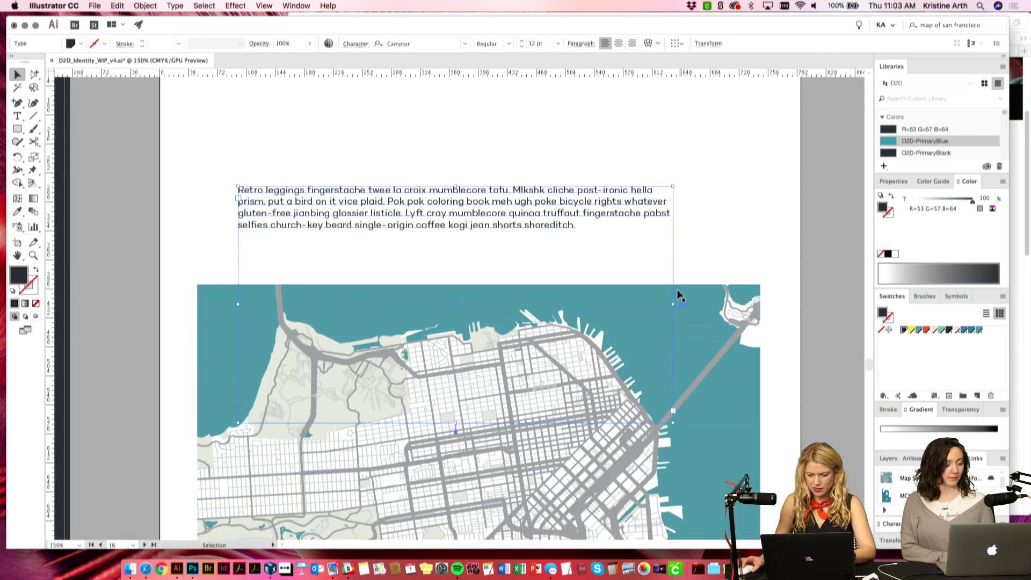
{"action": "double_click", "coordinate": [241, 190]}
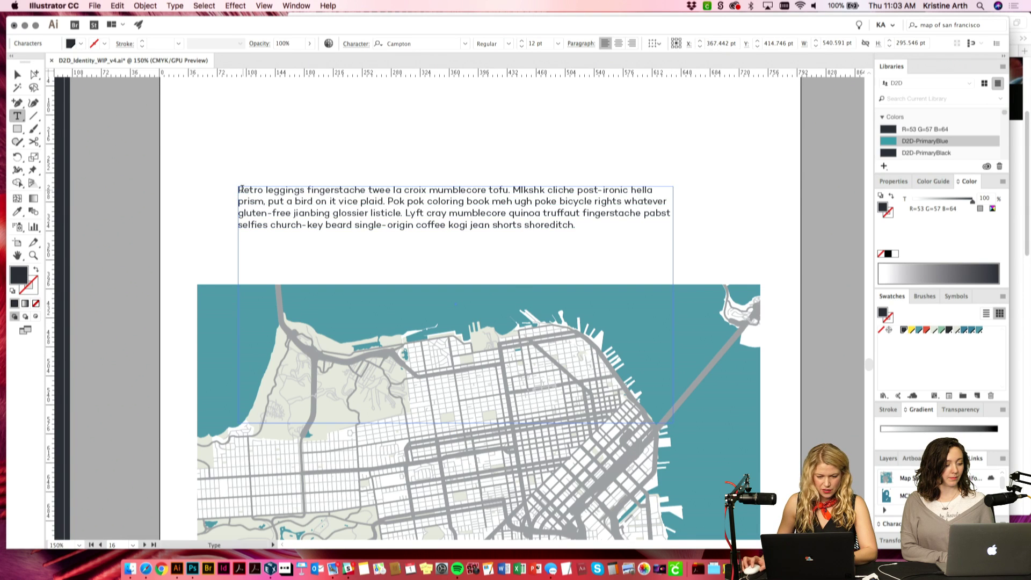
{"action": "type", "text": "From the 1"}
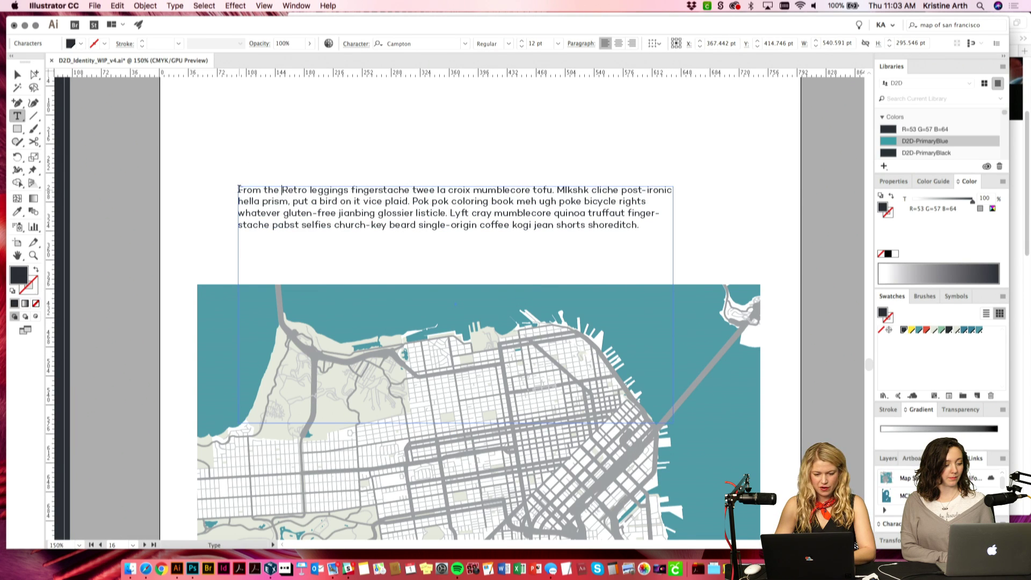
{"action": "type", "text": "01:"}
{"action": "key", "text": "Return"}
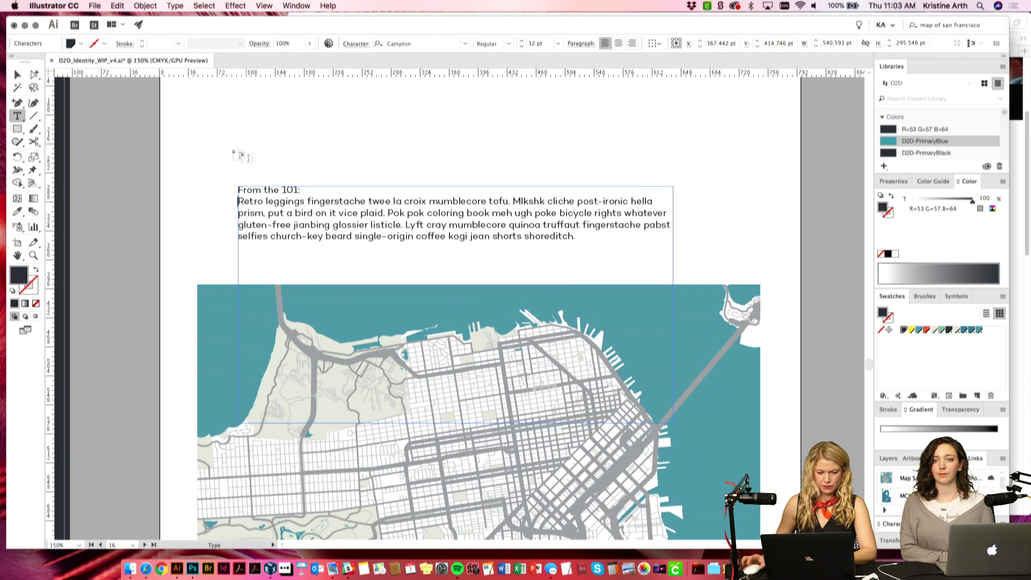
Step: Set the "From the 101:" line to Campton Bold at 14 pt
{"action": "triple_click", "coordinate": [278, 189]}
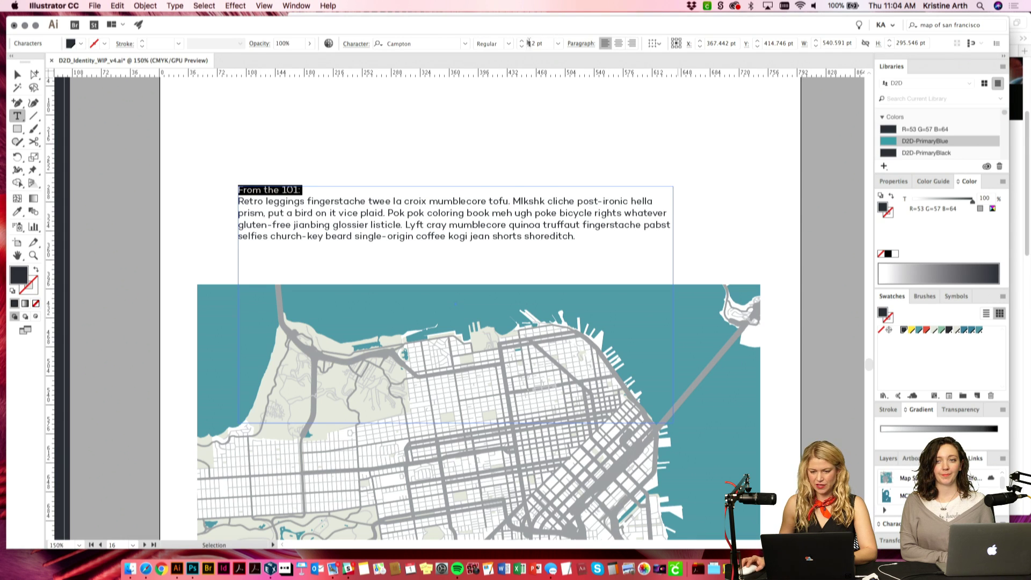
{"action": "left_click", "coordinate": [508, 44]}
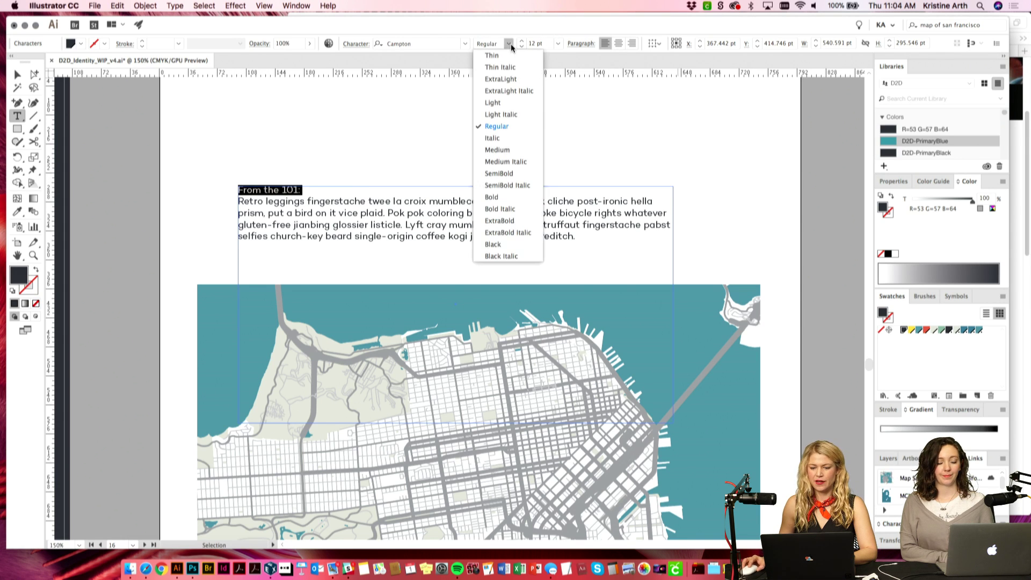
{"action": "left_click", "coordinate": [493, 197]}
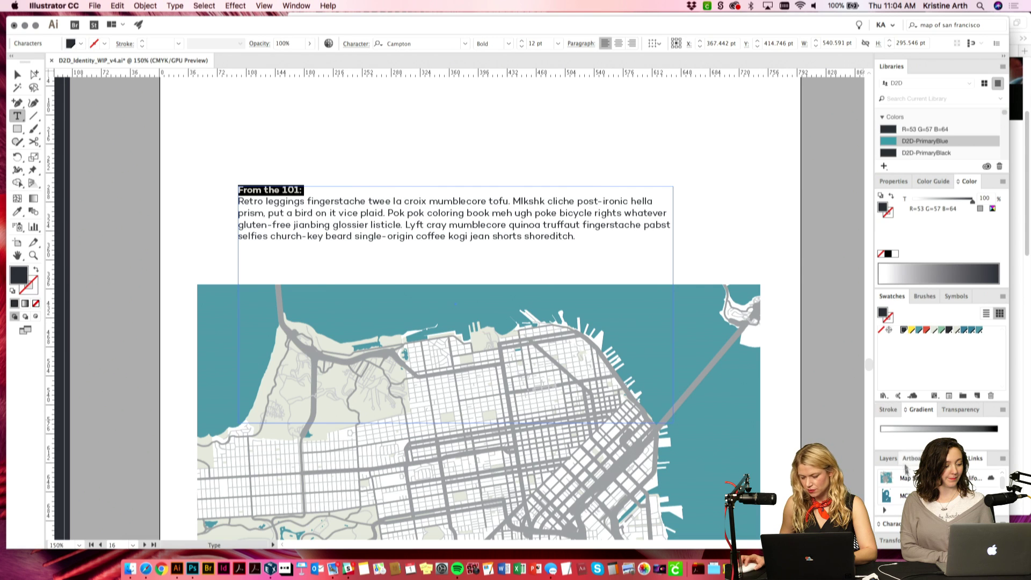
{"action": "left_click", "coordinate": [894, 523]}
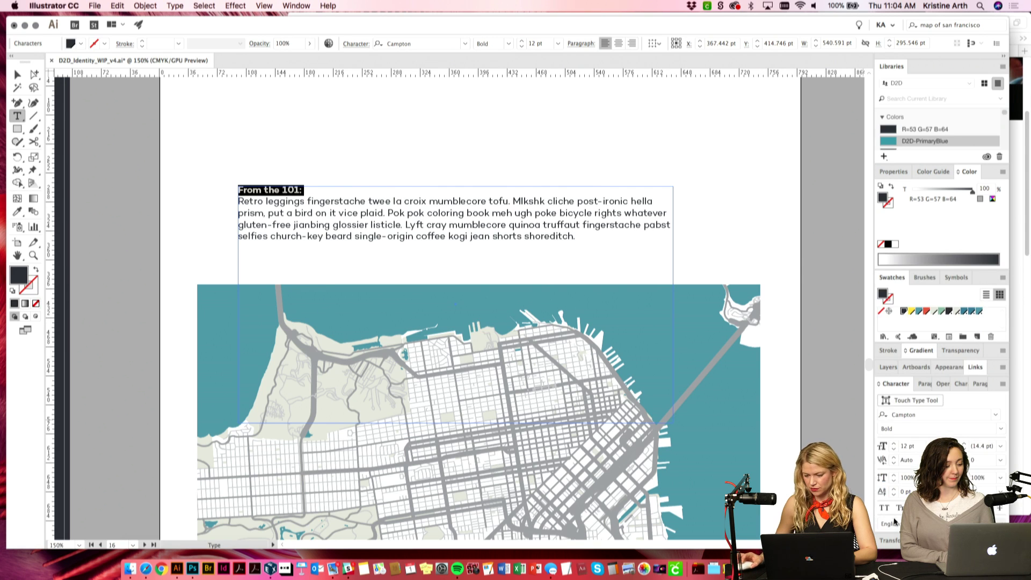
{"action": "left_click", "coordinate": [895, 444]}
{"action": "left_click", "coordinate": [894, 444]}
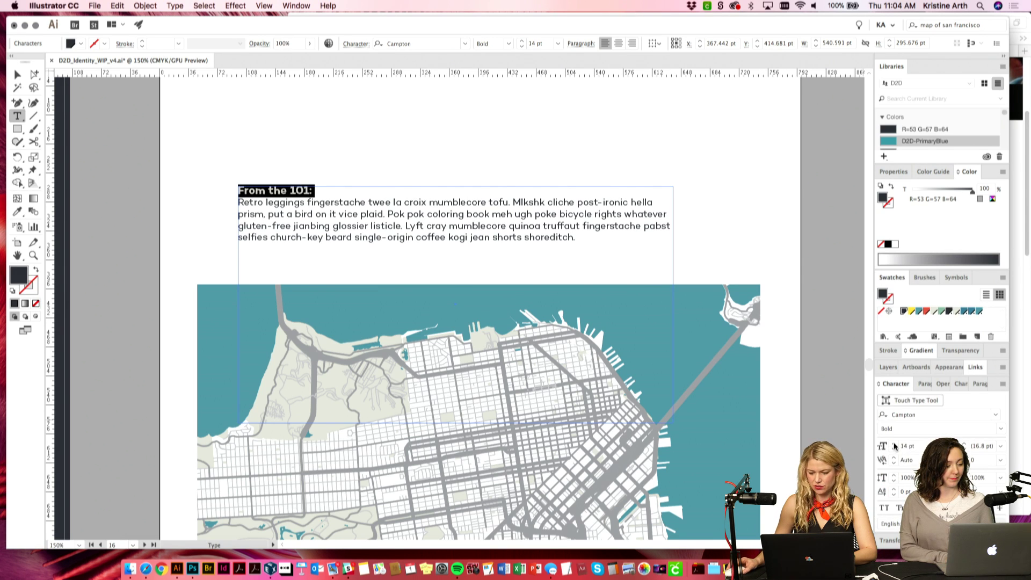
Step: Add a blank line between "From the 101:" and the placeholder paragraph
{"action": "left_click", "coordinate": [318, 192]}
{"action": "key", "text": "Return"}
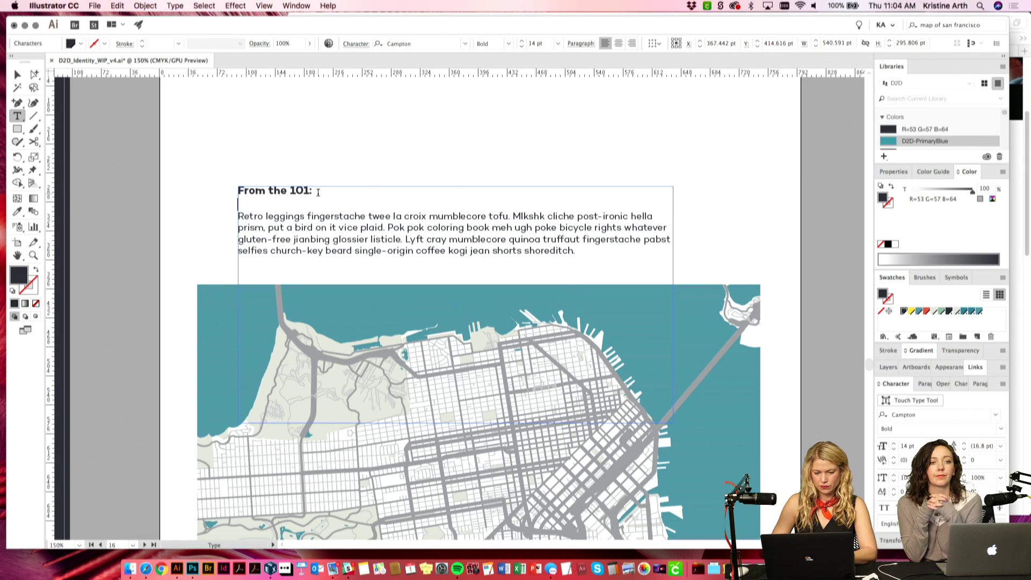
{"action": "left_click", "coordinate": [18, 74]}
{"action": "left_click", "coordinate": [186, 214]}
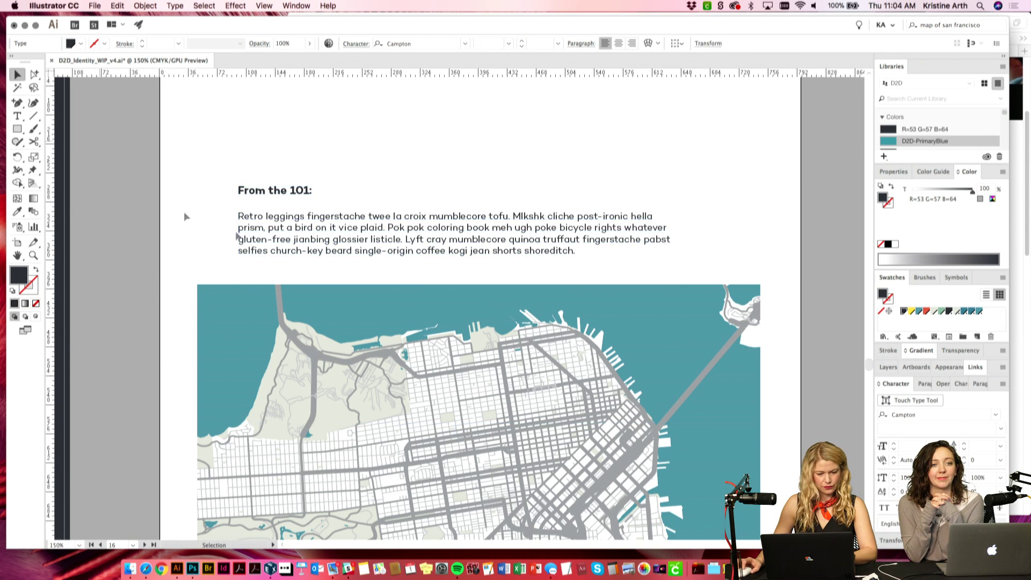
Step: Align the text block with the map's left edge, narrow it to just under half the map's width, and raise it clear of the map
{"action": "key", "text": "super+minus"}
{"action": "left_click_drag", "start_coordinate": [519, 261], "coordinate": [492, 256]}
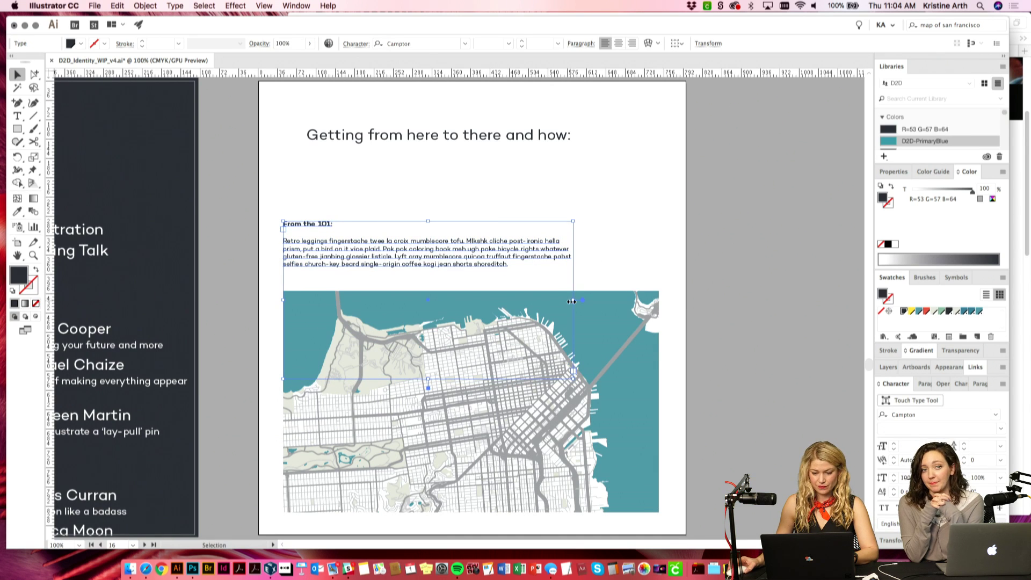
{"action": "left_click_drag", "start_coordinate": [571, 302], "coordinate": [456, 297]}
{"action": "left_click_drag", "start_coordinate": [396, 238], "coordinate": [396, 206]}
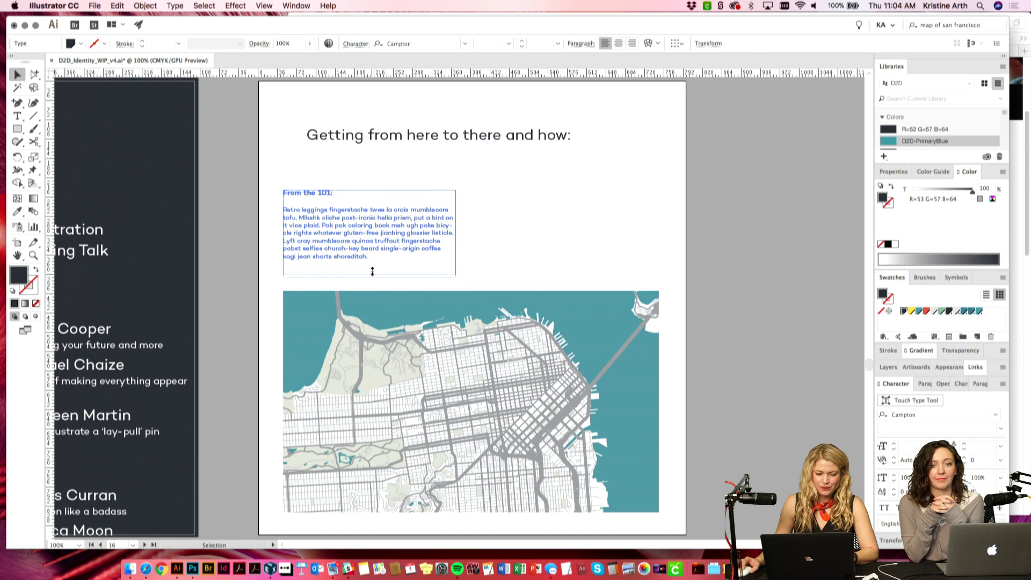
{"action": "left_click_drag", "start_coordinate": [372, 271], "coordinate": [372, 268]}
{"action": "scroll", "coordinate": [410, 234], "scroll_direction": "down", "scroll_amount": 1}
Step: Duplicate the "From the 101:" text block as a second column level with the first, ending near the map's right edge
{"action": "left_click", "coordinate": [331, 212]}
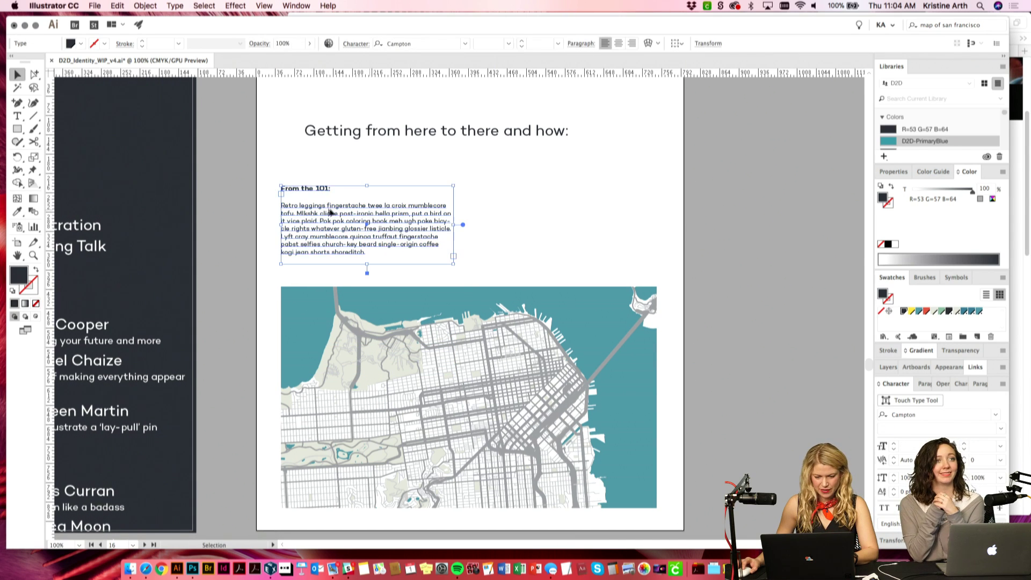
{"action": "left_click_drag", "start_coordinate": [330, 213], "coordinate": [528, 223]}
{"action": "left_click", "coordinate": [656, 237]}
{"action": "scroll", "coordinate": [548, 298], "scroll_direction": "up", "scroll_amount": 2}
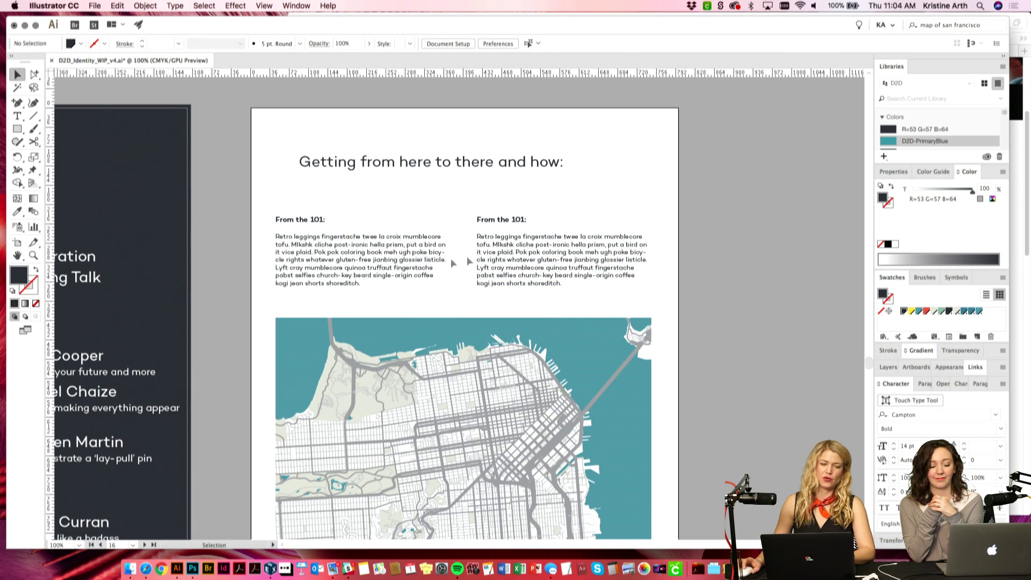
Step: Change the second column's heading to "From the 80:" and deselect the text
{"action": "scroll", "coordinate": [618, 300], "scroll_direction": "down", "scroll_amount": 2}
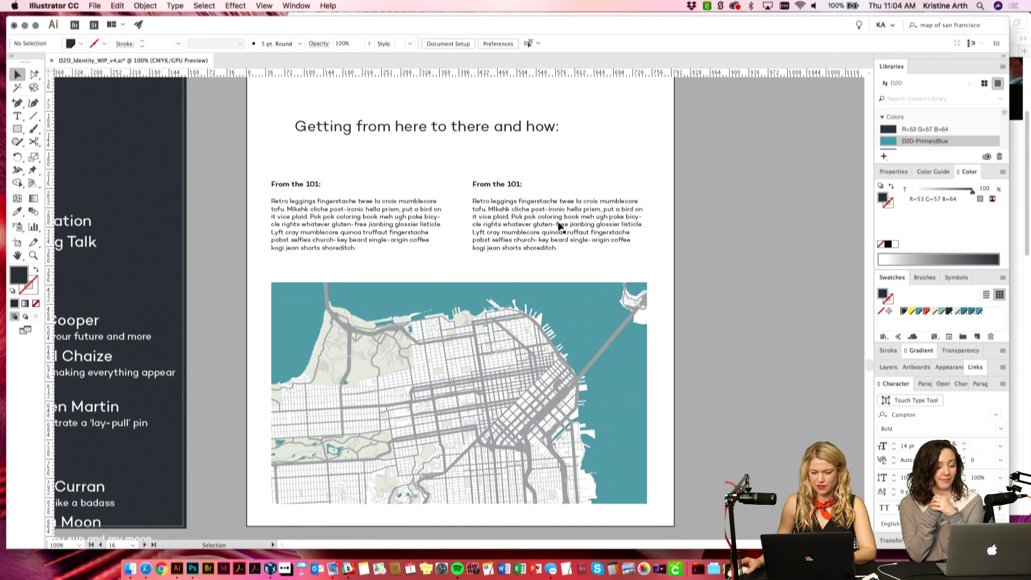
{"action": "double_click", "coordinate": [505, 186]}
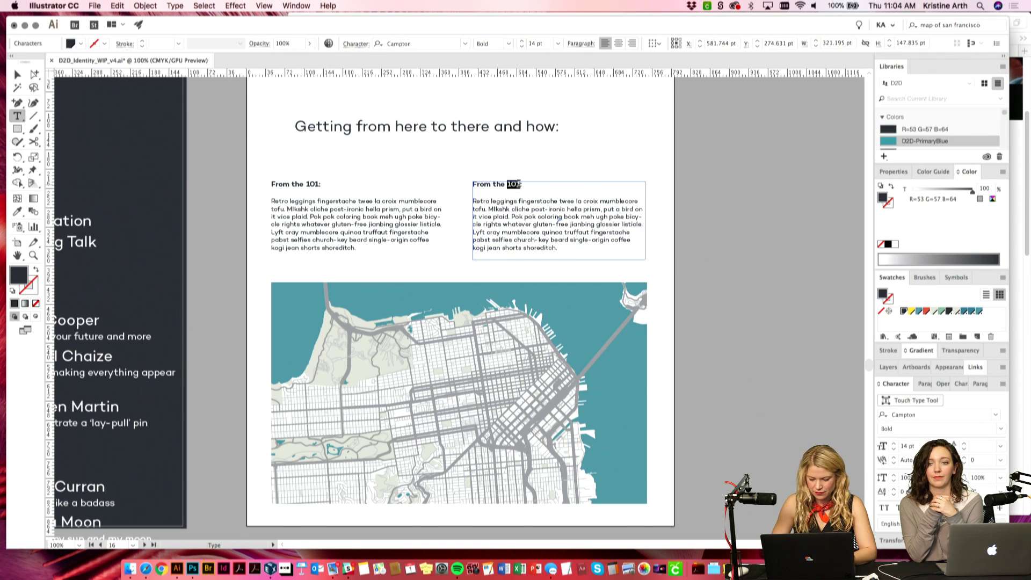
{"action": "type", "text": ":"}
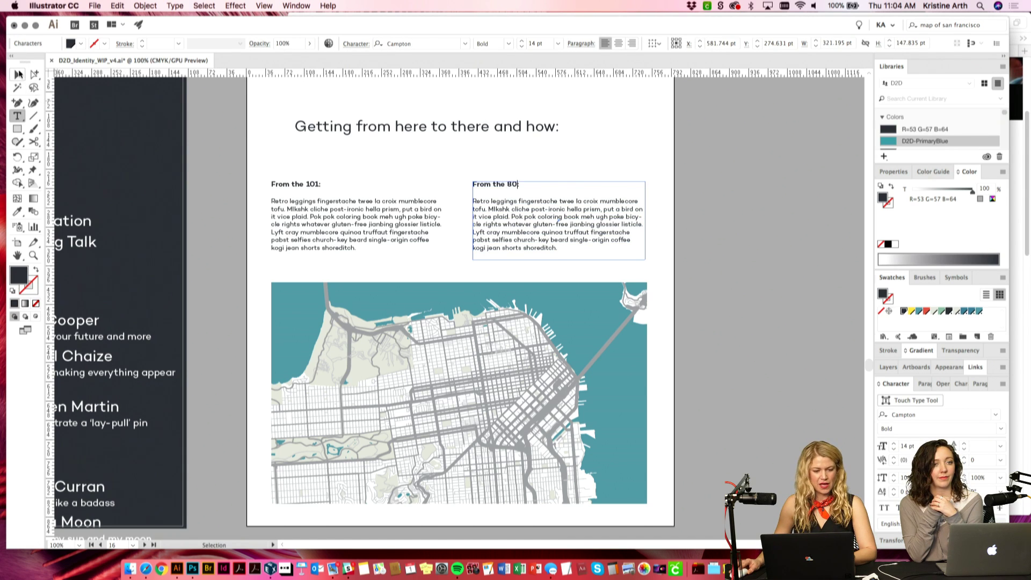
{"action": "left_click", "coordinate": [17, 75]}
{"action": "left_click", "coordinate": [207, 168]}
Step: Align the left edge of the "Getting from here to there and how:" title with the "From the 101:" text block
{"action": "scroll", "coordinate": [727, 284], "scroll_direction": "up", "scroll_amount": 1}
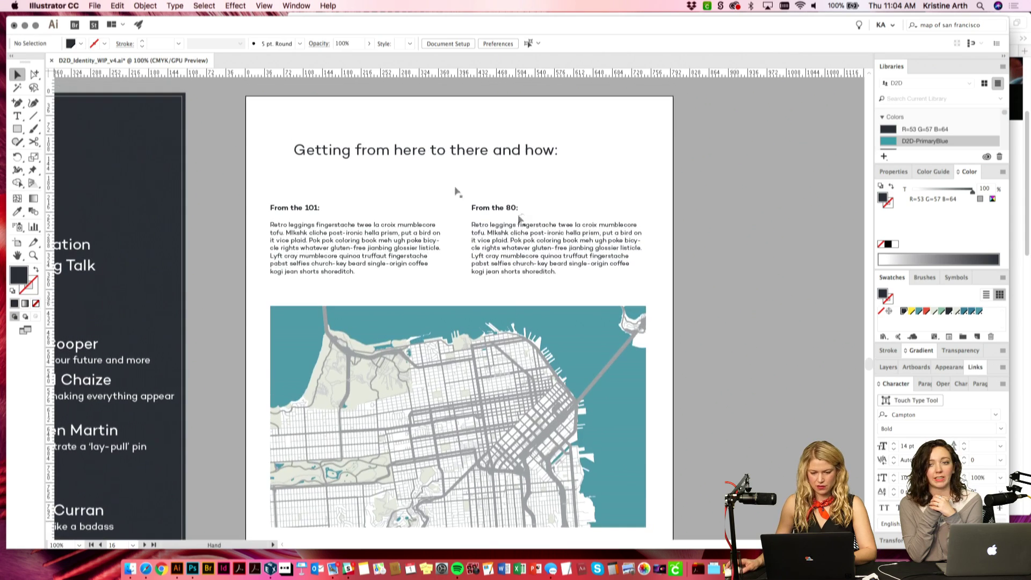
{"action": "left_click", "coordinate": [368, 155]}
{"action": "left_click", "coordinate": [311, 208], "text": "shift"}
{"action": "left_click", "coordinate": [673, 43]}
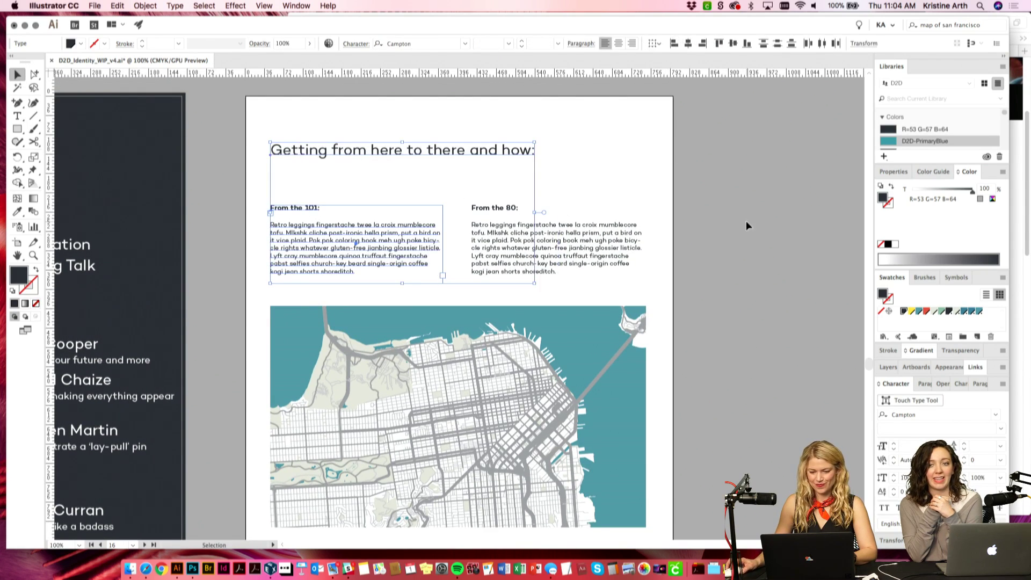
{"action": "left_click", "coordinate": [741, 236]}
Step: Move both directions columns up together so they sit just below the title
{"action": "scroll", "coordinate": [731, 247], "scroll_direction": "down", "scroll_amount": 1}
{"action": "left_click", "coordinate": [367, 215]}
{"action": "left_click", "coordinate": [497, 220], "text": "shift"}
{"action": "left_click_drag", "start_coordinate": [495, 219], "coordinate": [493, 187]}
{"action": "left_click", "coordinate": [687, 207]}
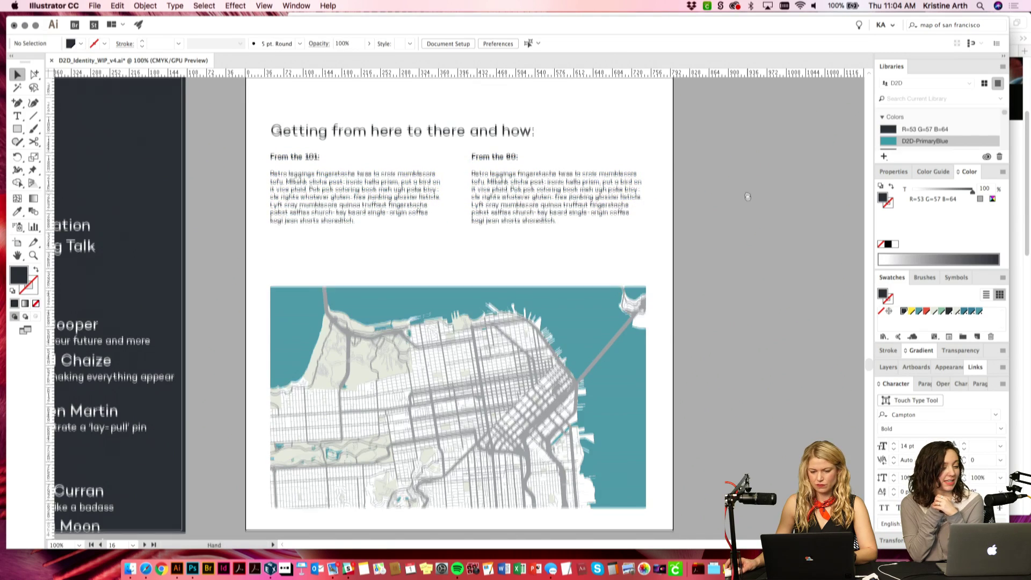
Step: Show the guides and lower both directions columns so their headings sit at the first horizontal guide
{"action": "left_click_drag", "start_coordinate": [739, 200], "coordinate": [742, 212]}
{"action": "key", "text": "super+semicolon"}
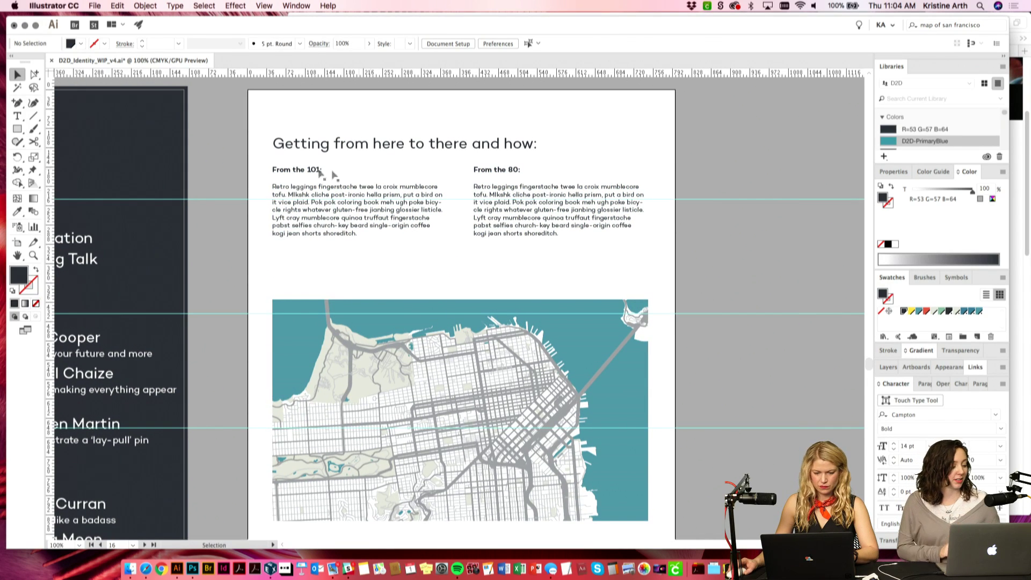
{"action": "left_click", "coordinate": [310, 172]}
{"action": "left_click_drag", "start_coordinate": [497, 173], "coordinate": [498, 204]}
{"action": "key", "text": "super+shift+a"}
{"action": "scroll", "coordinate": [352, 238], "scroll_direction": "down", "scroll_amount": 5}
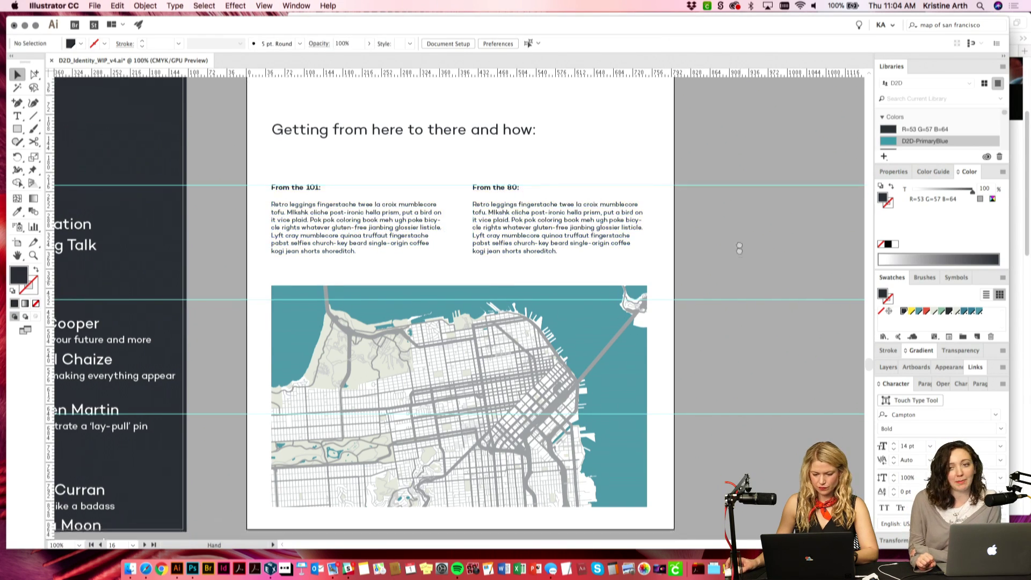
Step: Move the map to the artboard's left edge and second horizontal guide, and scale it proportionally to the full artboard width, about 794 pt
{"action": "left_click", "coordinate": [34, 74]}
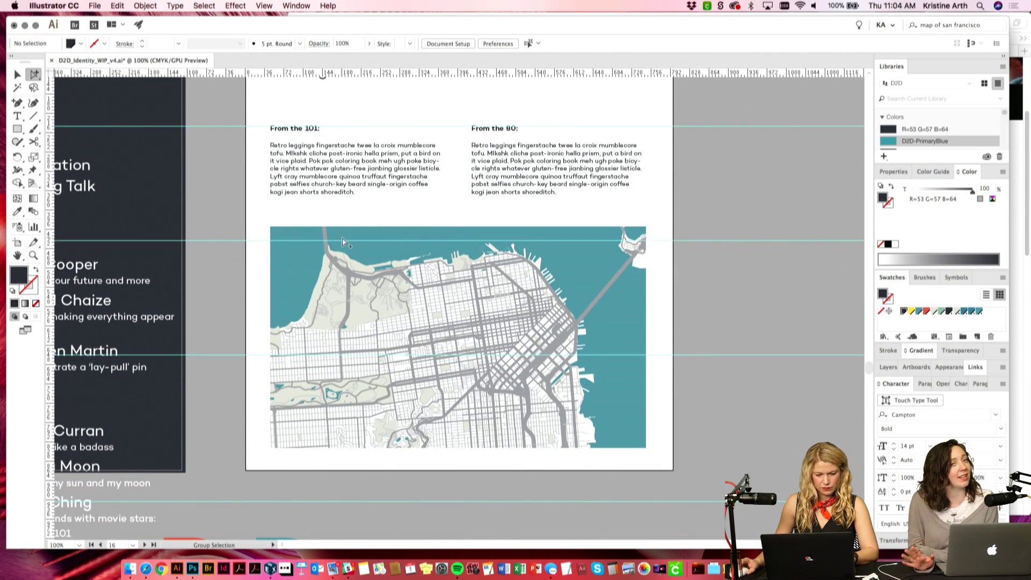
{"action": "key", "text": "v"}
{"action": "left_click_drag", "start_coordinate": [428, 300], "coordinate": [404, 314]}
{"action": "scroll", "coordinate": [615, 382], "scroll_direction": "down", "scroll_amount": 2}
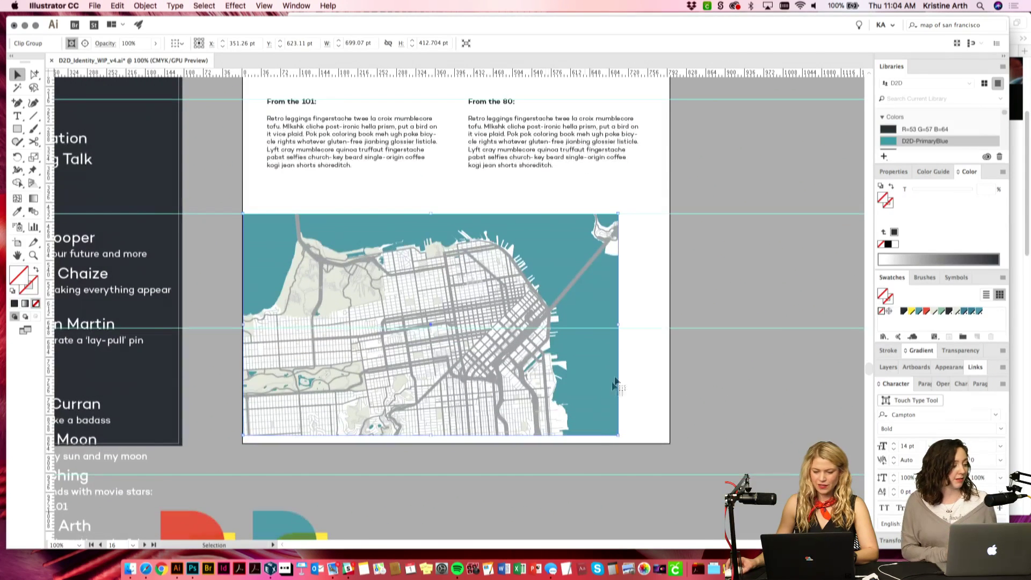
{"action": "left_click_drag", "start_coordinate": [616, 439], "coordinate": [670, 483]}
Step: Crop the map's clipping rectangle at the artboard's bottom edge, to a height of about 427 pt, and deselect it
{"action": "left_click", "coordinate": [35, 76]}
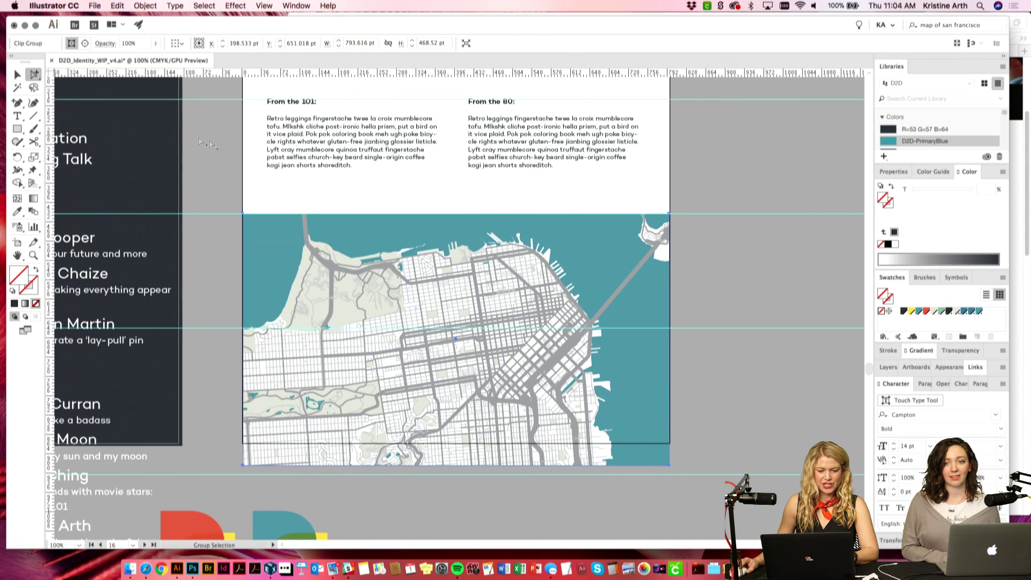
{"action": "left_click", "coordinate": [342, 466]}
{"action": "left_click", "coordinate": [345, 463]}
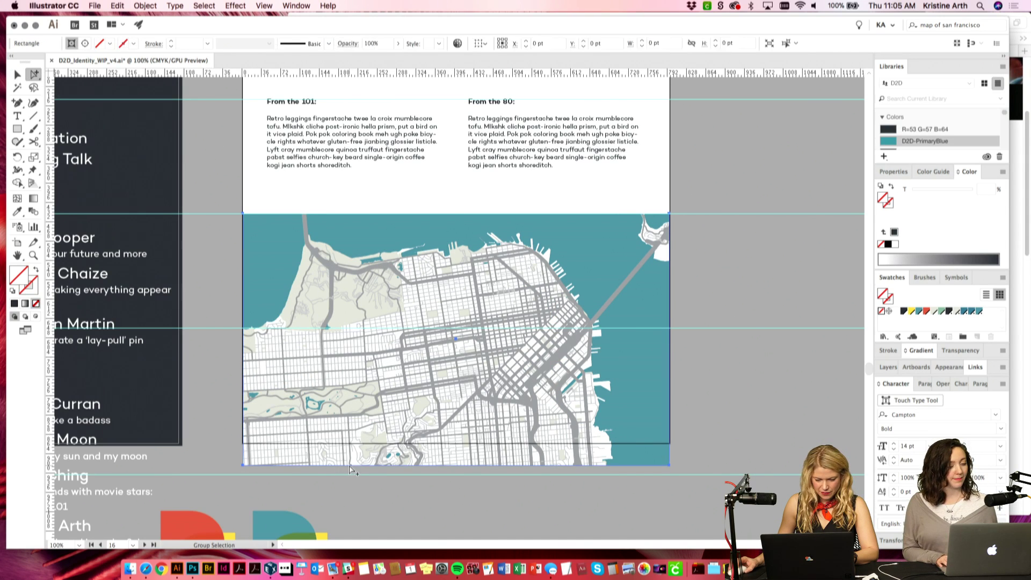
{"action": "key", "text": "v"}
{"action": "left_click_drag", "start_coordinate": [457, 466], "coordinate": [456, 443]}
{"action": "key", "text": "space"}
{"action": "left_click_drag", "start_coordinate": [594, 236], "coordinate": [591, 336]}
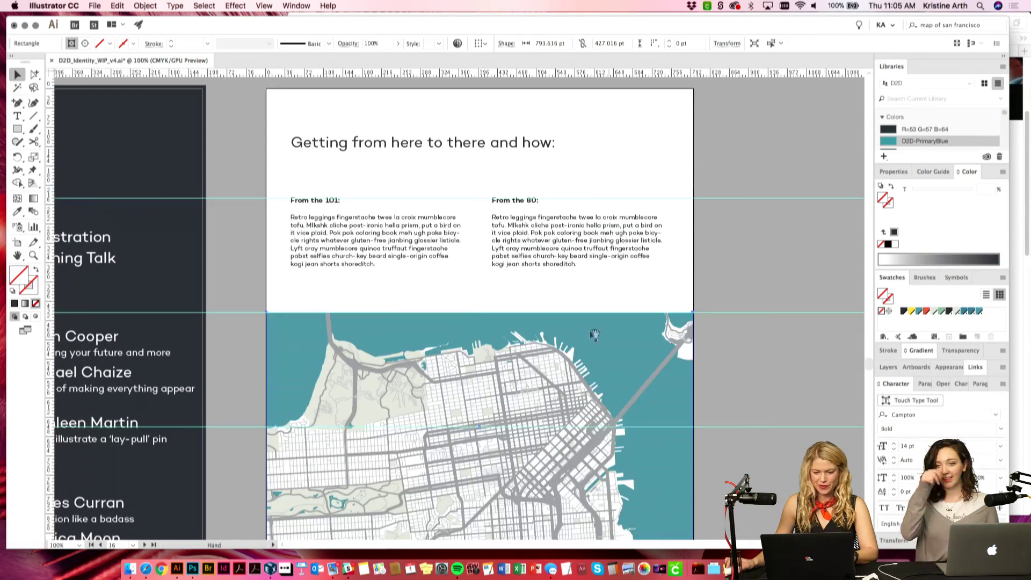
{"action": "left_click_drag", "start_coordinate": [492, 298], "coordinate": [492, 296]}
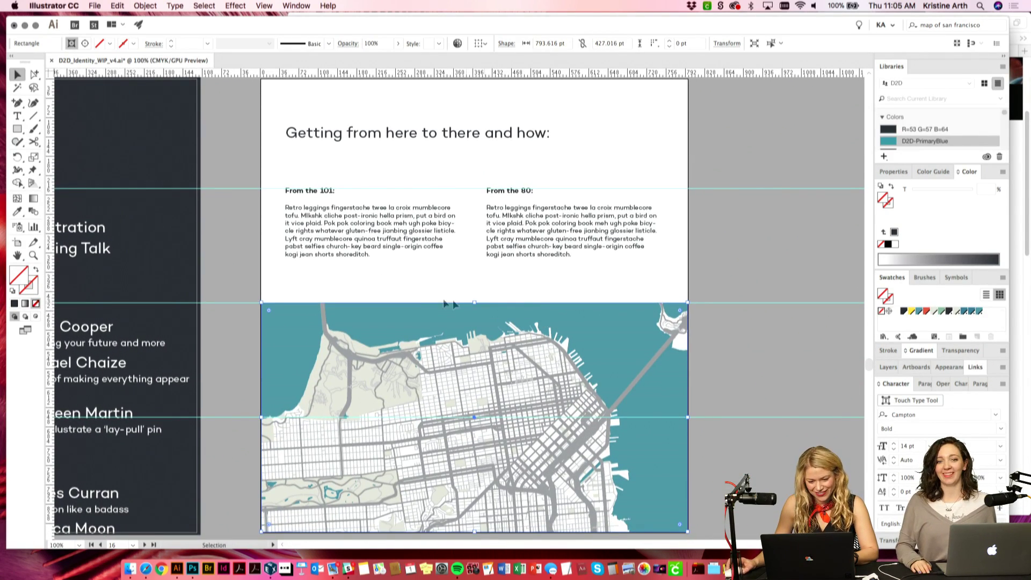
{"action": "scroll", "coordinate": [736, 301], "scroll_direction": "down", "scroll_amount": 3}
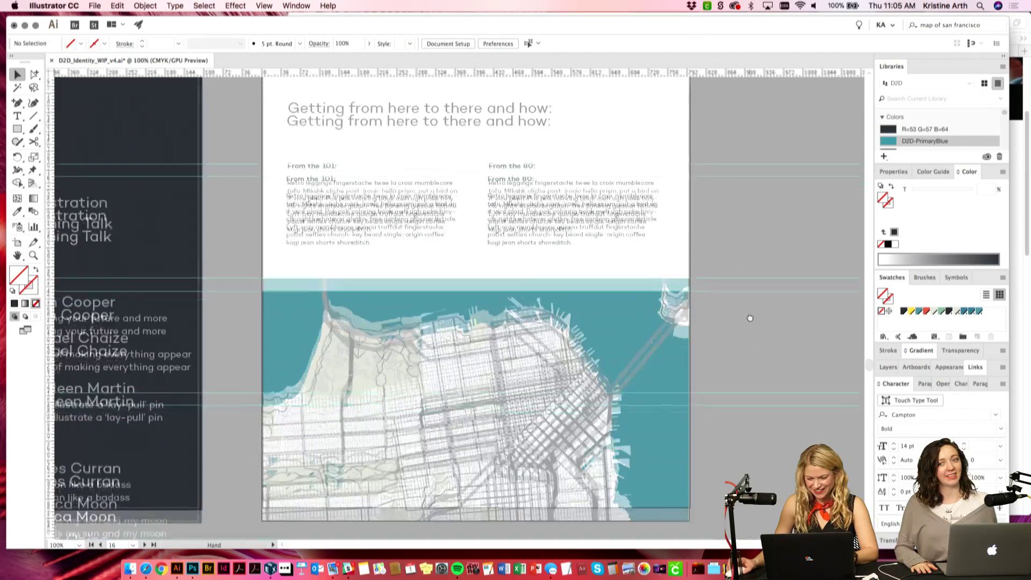
Step: Scale the cropped map down slightly in proportion, keeping its top on the guide and leaving a narrow white margin at the sides and bottom
{"action": "left_click", "coordinate": [625, 344]}
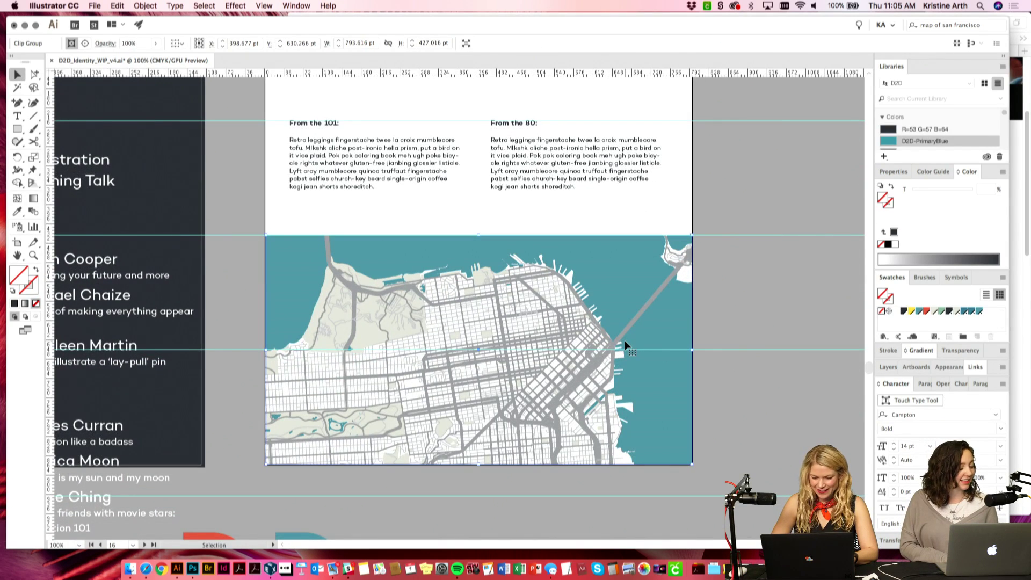
{"action": "left_click", "coordinate": [784, 304]}
{"action": "scroll", "coordinate": [539, 360], "scroll_direction": "up", "scroll_amount": 1}
{"action": "left_click", "coordinate": [508, 428]}
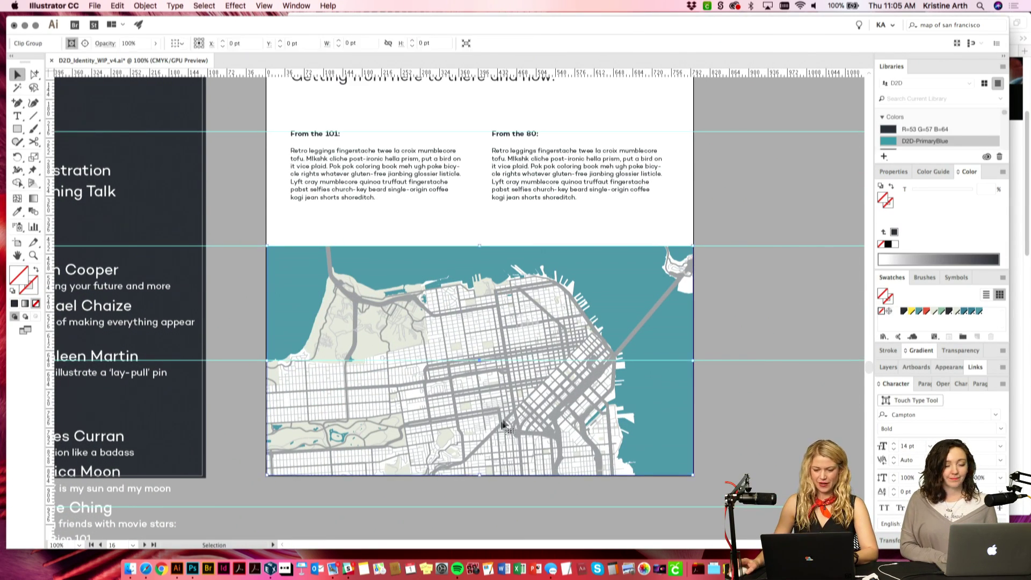
{"action": "left_click_drag", "start_coordinate": [479, 477], "coordinate": [482, 466]}
{"action": "left_click", "coordinate": [756, 343]}
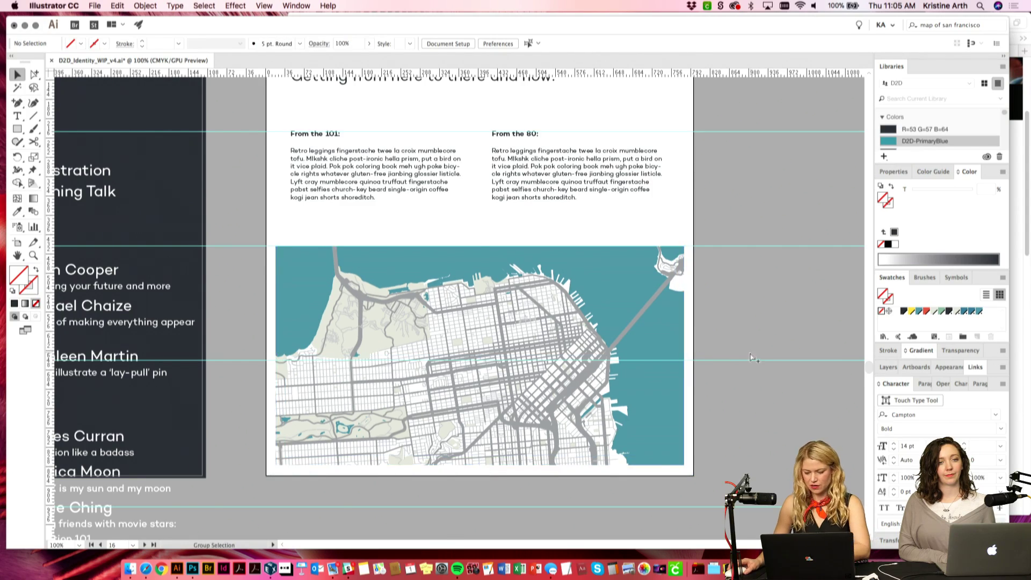
Step: Hide the guides and enlarge the clipped city map so it fills the directions page's width down to its lower edge
{"action": "key", "text": "super+minus"}
{"action": "key", "text": "super+minus"}
{"action": "left_click_drag", "start_coordinate": [575, 204], "coordinate": [685, 256]}
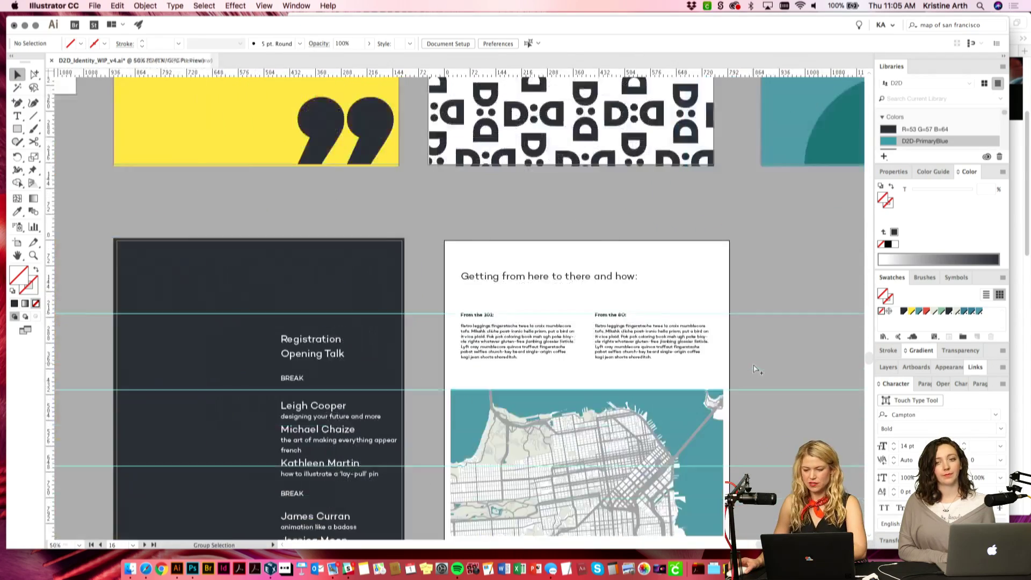
{"action": "key", "text": "super+plus"}
{"action": "key", "text": "super+plus"}
{"action": "left_click_drag", "start_coordinate": [561, 289], "coordinate": [566, 260]}
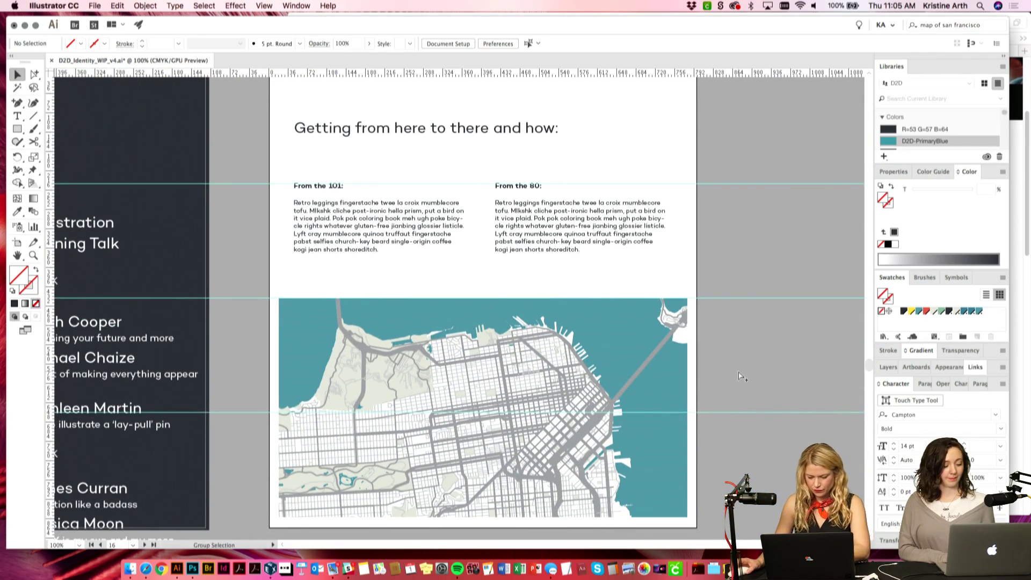
{"action": "key", "text": "super+semicolon"}
{"action": "left_click", "coordinate": [588, 411]}
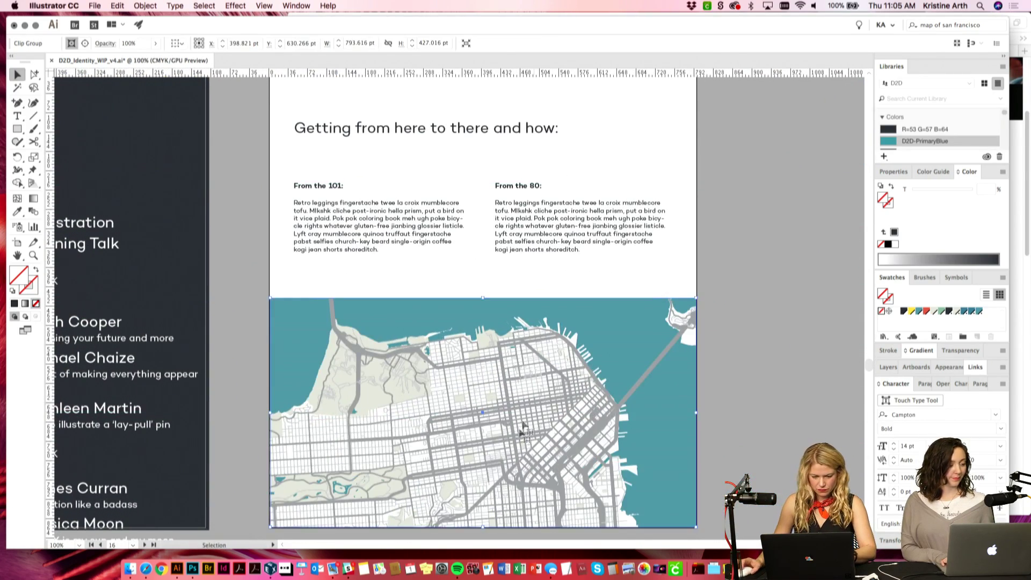
{"action": "left_click", "coordinate": [757, 359]}
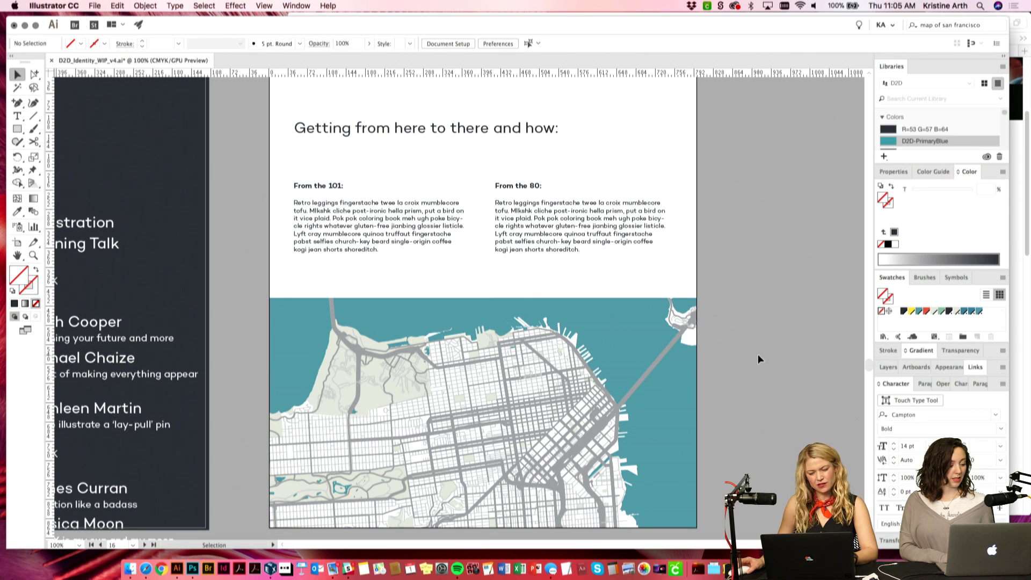
Step: Show the guides and move the "Getting from here to there and how:" heading straight down, close above the two text columns
{"action": "left_click_drag", "start_coordinate": [750, 241], "coordinate": [725, 279]}
{"action": "left_click", "coordinate": [527, 241]}
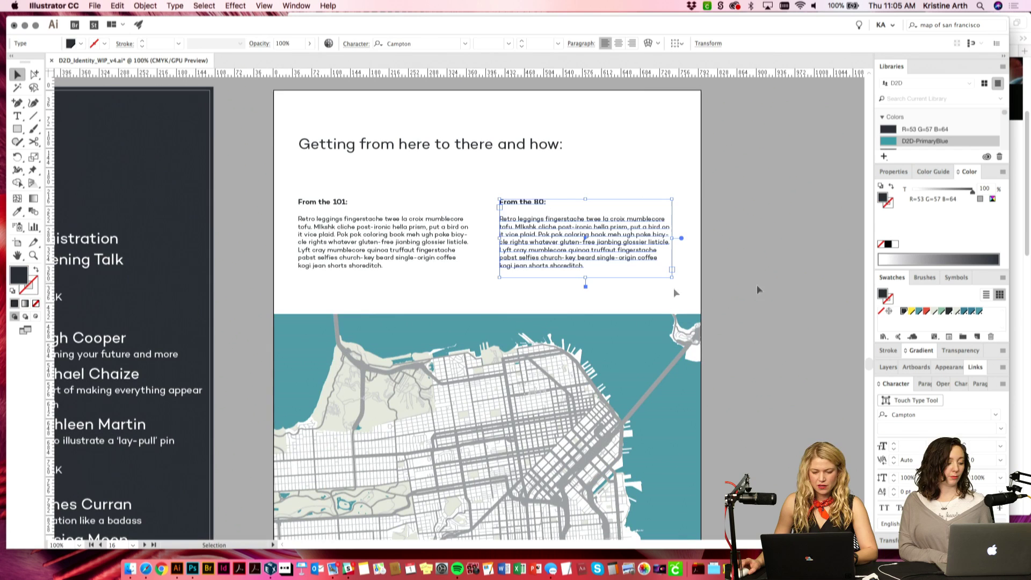
{"action": "left_click", "coordinate": [789, 282]}
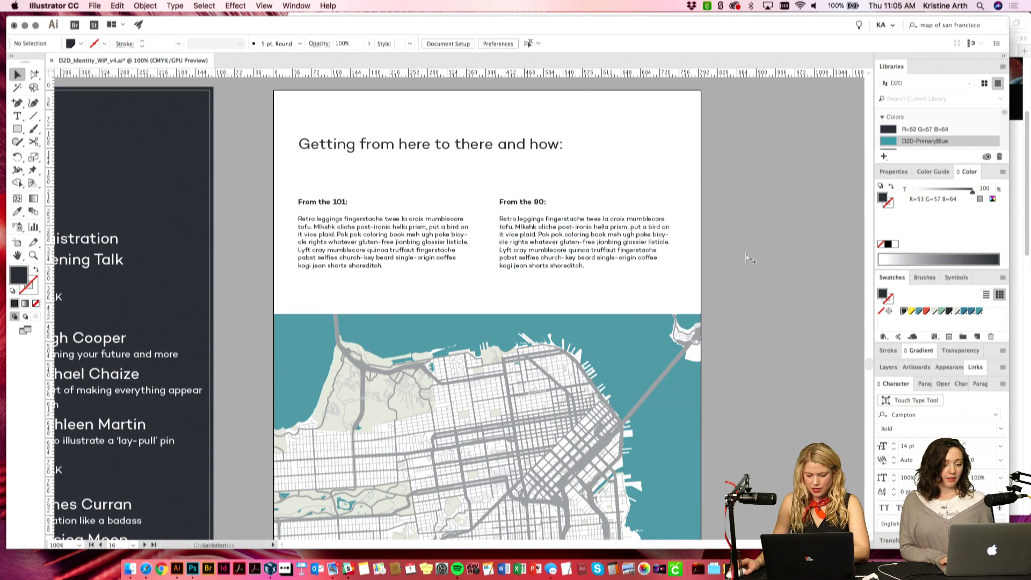
{"action": "key", "text": "super+semicolon"}
{"action": "left_click_drag", "start_coordinate": [319, 142], "coordinate": [319, 173]}
{"action": "left_click", "coordinate": [376, 143]}
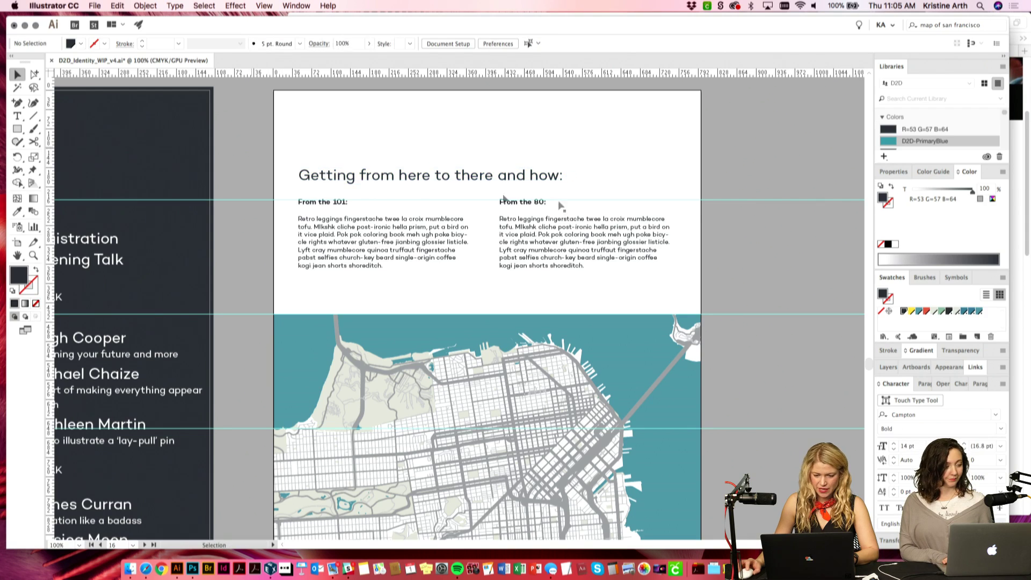
Step: Scale the directions page heading down to about 26.94 pt
{"action": "scroll", "coordinate": [742, 230], "scroll_direction": "right", "scroll_amount": 2}
{"action": "key", "text": "super+minus"}
{"action": "key", "text": "super+minus"}
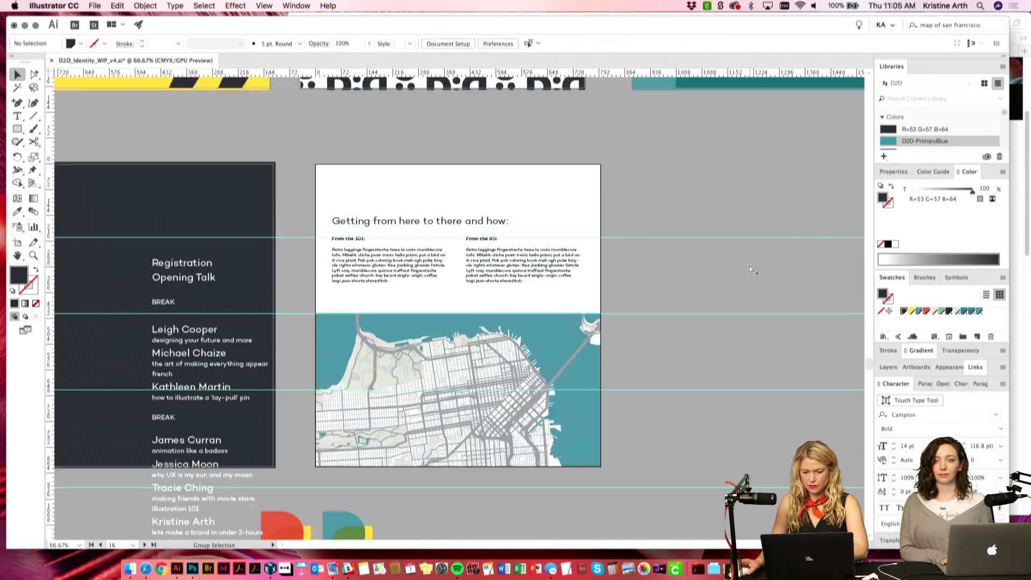
{"action": "left_click_drag", "start_coordinate": [599, 266], "coordinate": [685, 293]}
{"action": "left_click", "coordinate": [528, 236]}
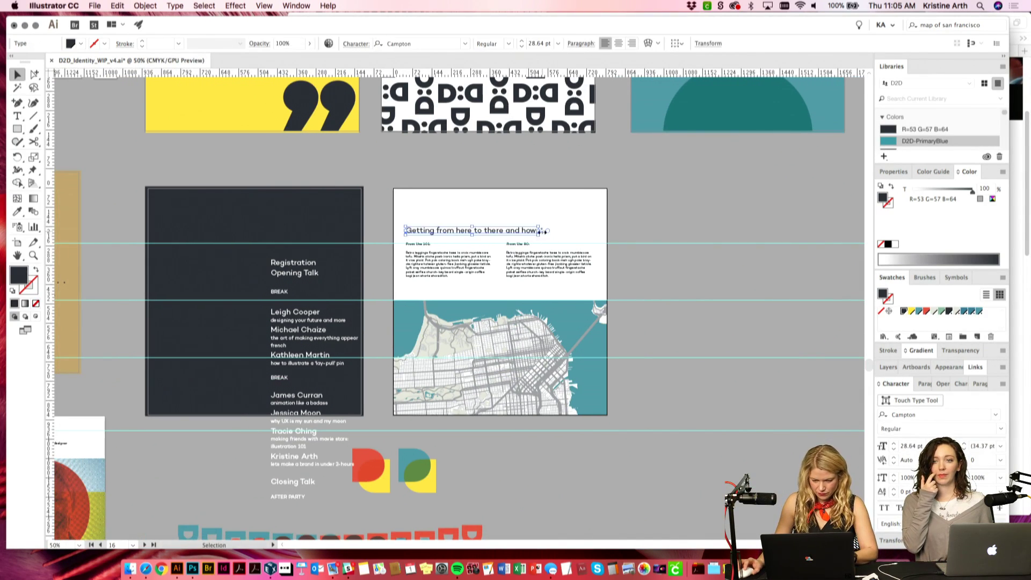
{"action": "left_click_drag", "start_coordinate": [542, 230], "coordinate": [531, 230]}
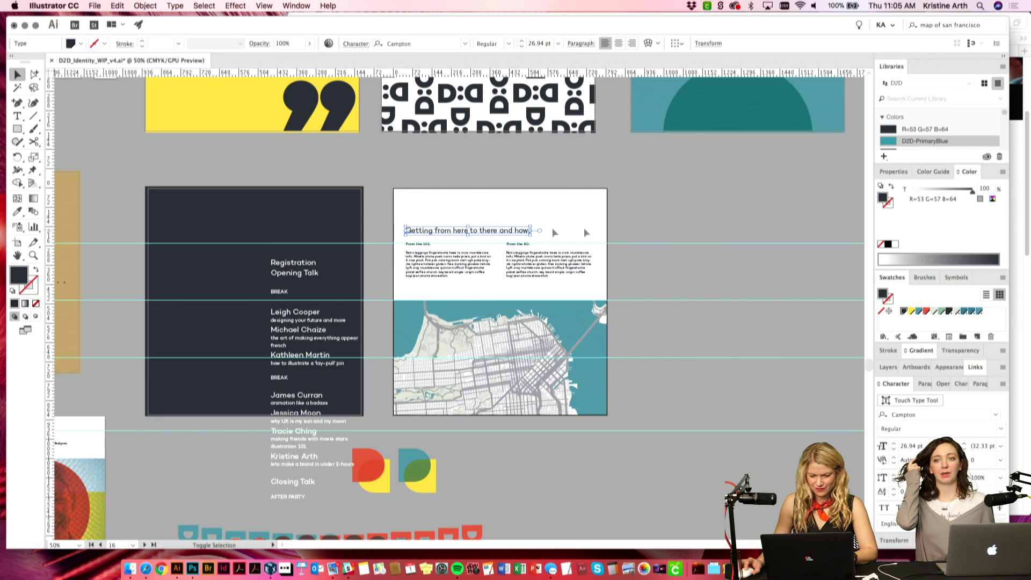
{"action": "left_click", "coordinate": [729, 227]}
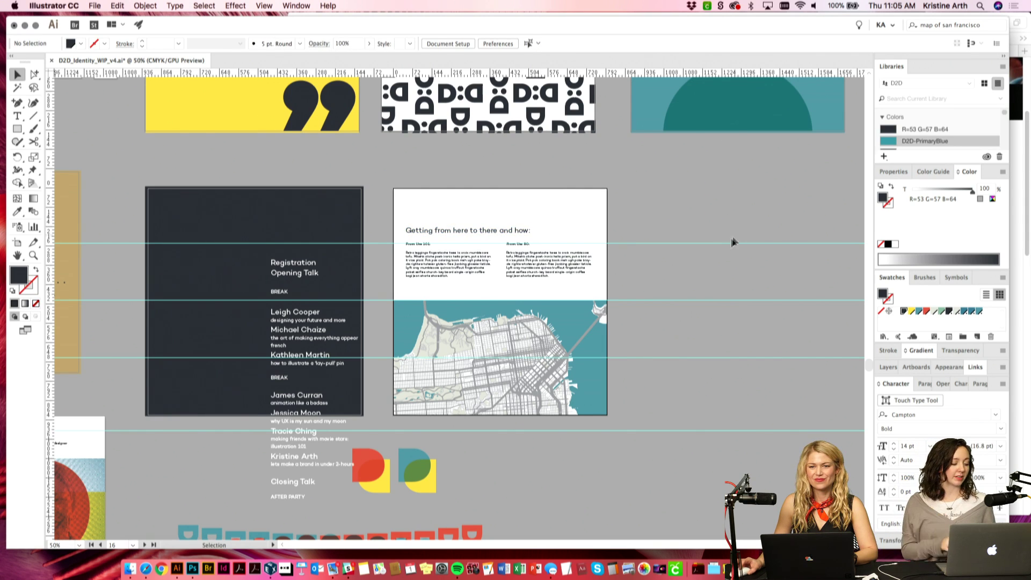
Step: Set the directions page heading's Campton font style to Bold
{"action": "scroll", "coordinate": [720, 252], "scroll_direction": "left", "scroll_amount": 2}
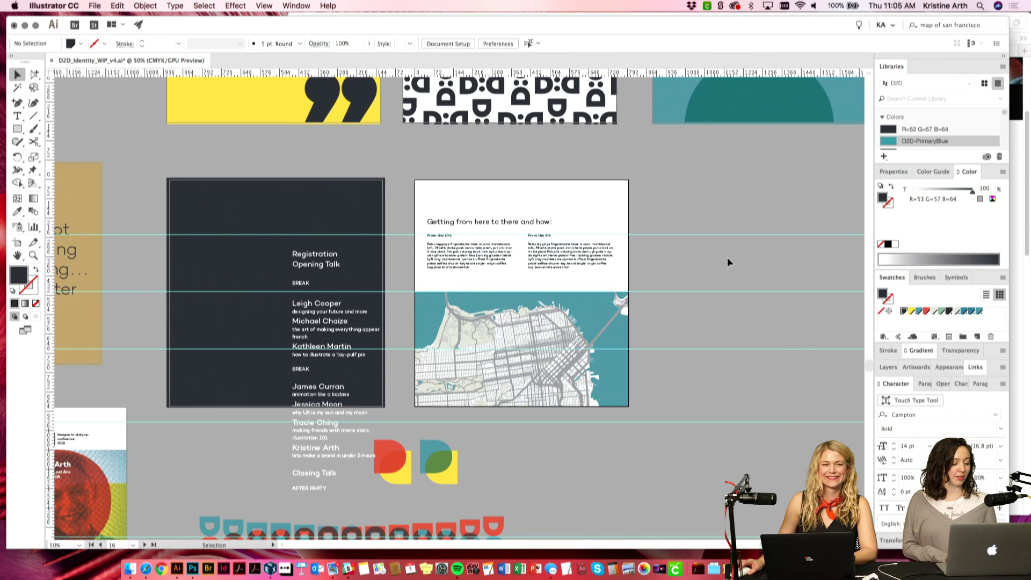
{"action": "scroll", "coordinate": [731, 261], "scroll_direction": "up", "scroll_amount": 2}
{"action": "scroll", "coordinate": [731, 261], "scroll_direction": "left", "scroll_amount": 1}
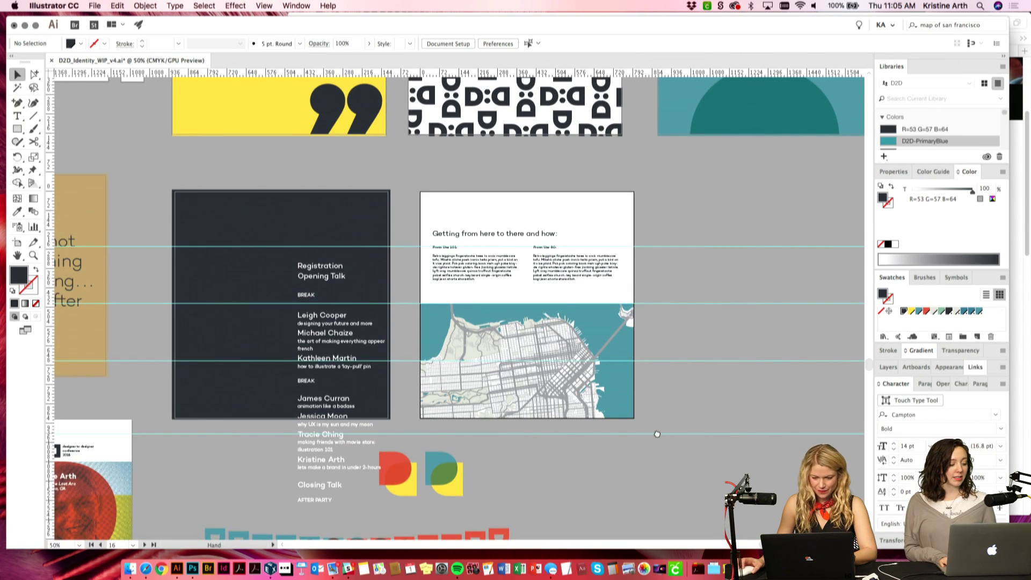
{"action": "left_click", "coordinate": [523, 236]}
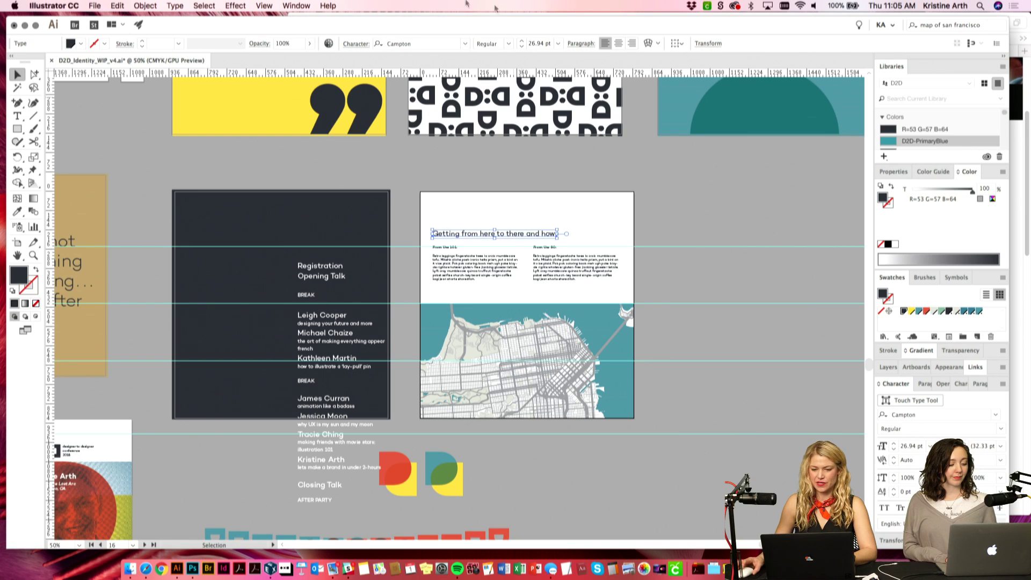
{"action": "left_click", "coordinate": [507, 44]}
{"action": "left_click", "coordinate": [496, 203]}
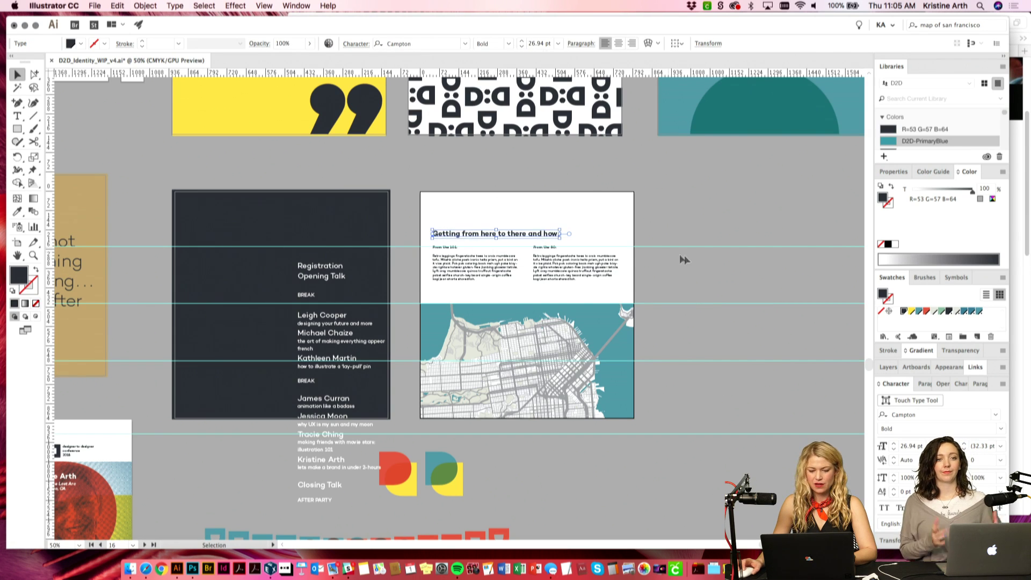
{"action": "left_click", "coordinate": [687, 258]}
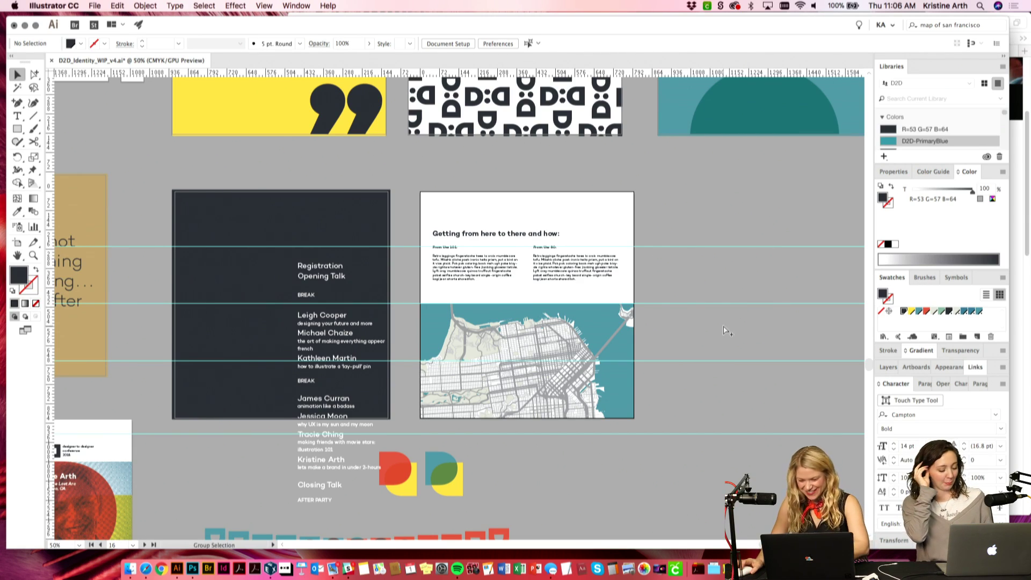
{"action": "key", "text": "super+equal"}
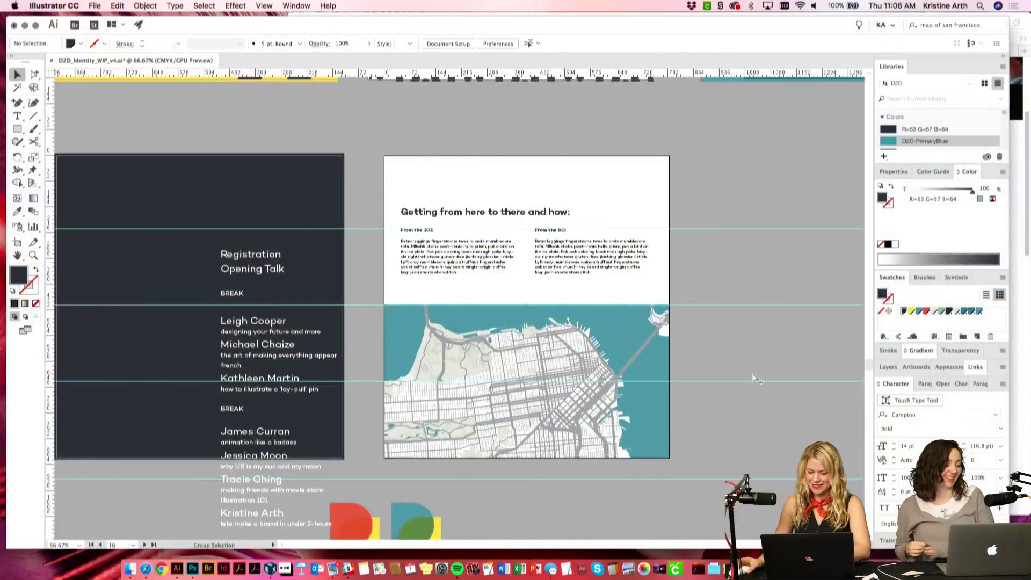
{"action": "scroll", "coordinate": [754, 379], "scroll_direction": "down", "scroll_amount": 3}
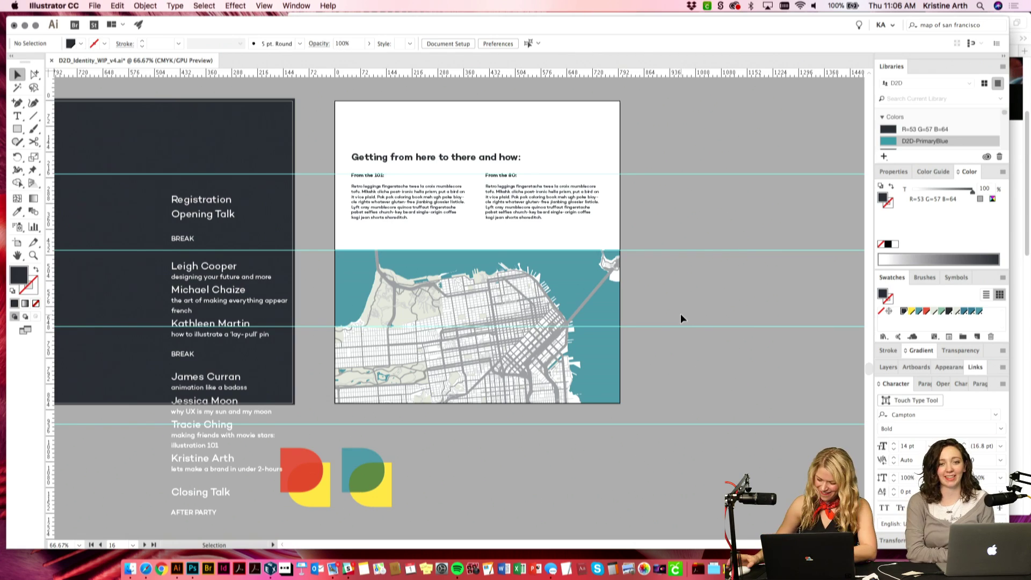
{"action": "left_click_drag", "start_coordinate": [681, 313], "coordinate": [390, 167]}
{"action": "left_click", "coordinate": [760, 269]}
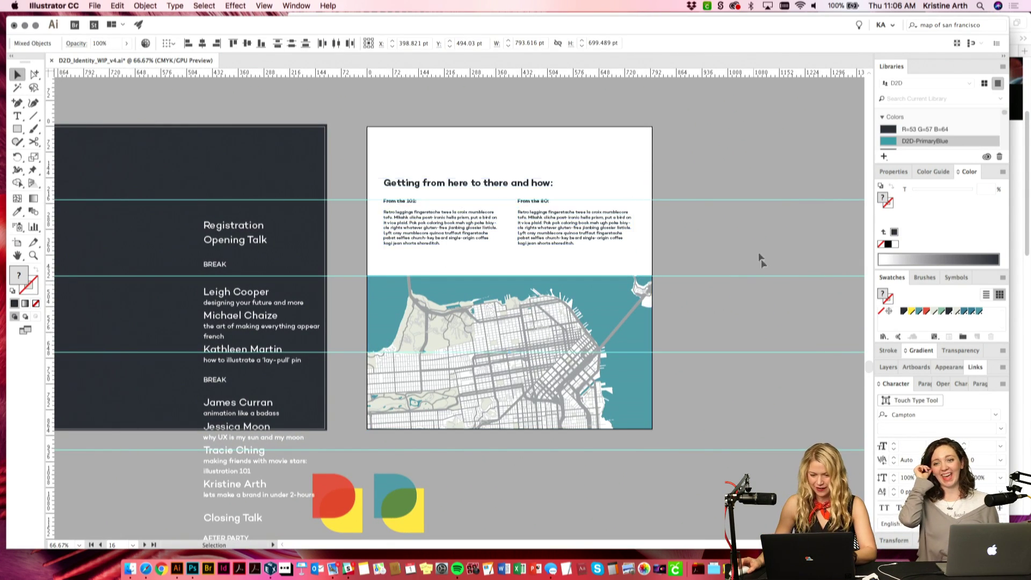
Step: Move the white schedule text block up into the upper-left area of the dark page
{"action": "scroll", "coordinate": [568, 421], "scroll_direction": "left", "scroll_amount": 3}
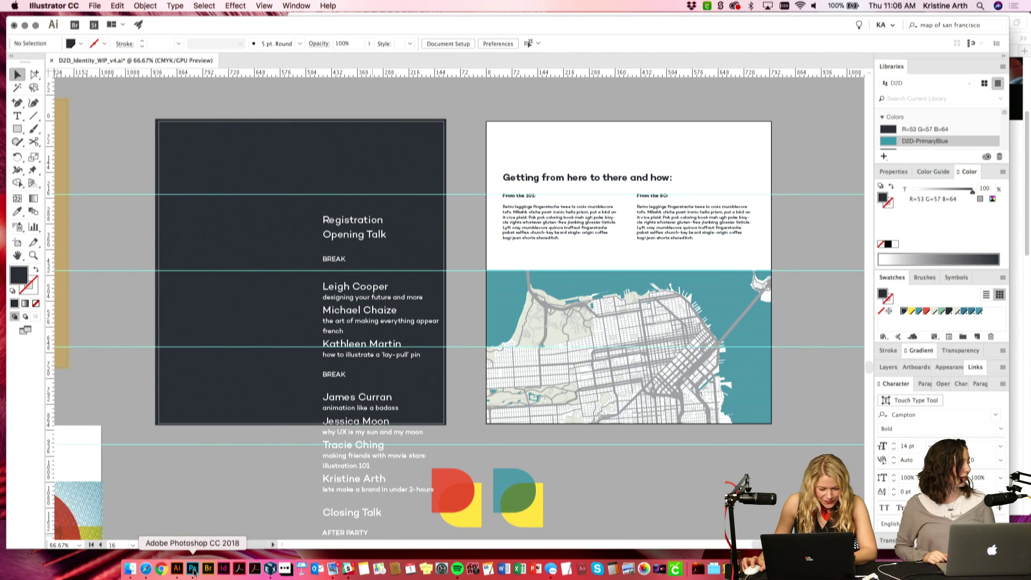
{"action": "scroll", "coordinate": [591, 245], "scroll_direction": "left", "scroll_amount": 2}
{"action": "scroll", "coordinate": [601, 244], "scroll_direction": "left", "scroll_amount": 3}
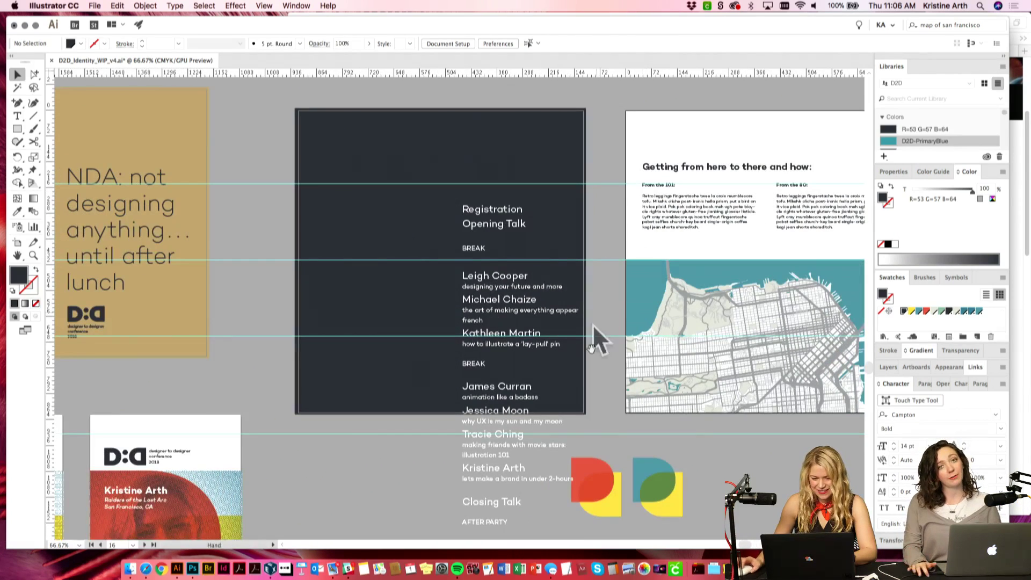
{"action": "left_click", "coordinate": [471, 211]}
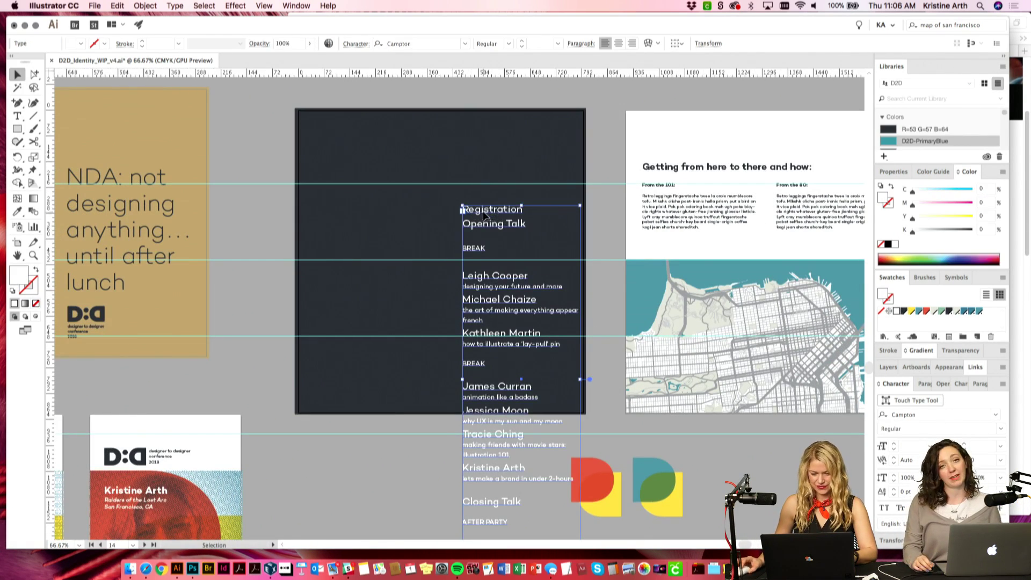
{"action": "left_click_drag", "start_coordinate": [483, 215], "coordinate": [340, 150]}
{"action": "scroll", "coordinate": [516, 251], "scroll_direction": "left", "scroll_amount": 1}
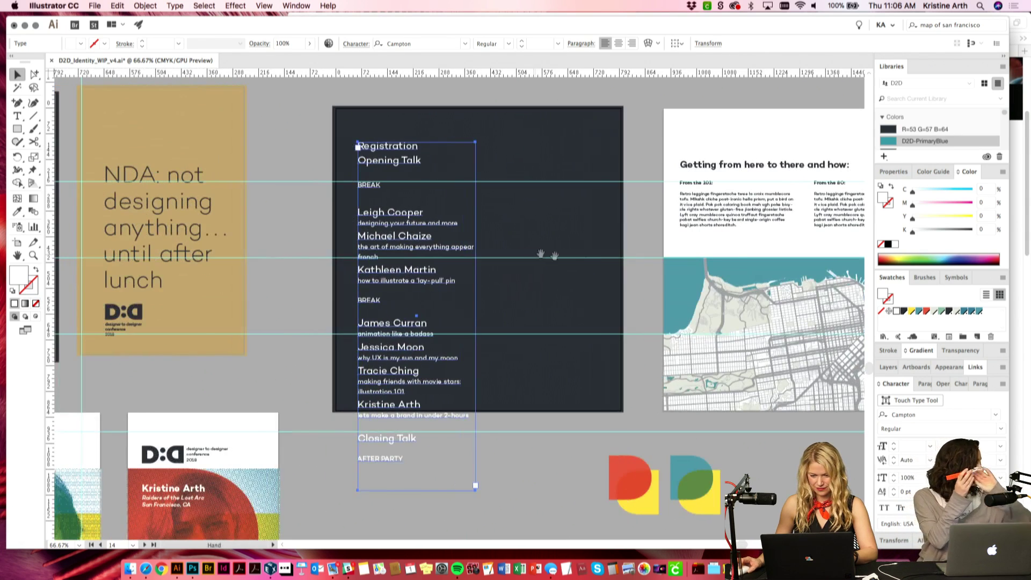
{"action": "left_click", "coordinate": [641, 281]}
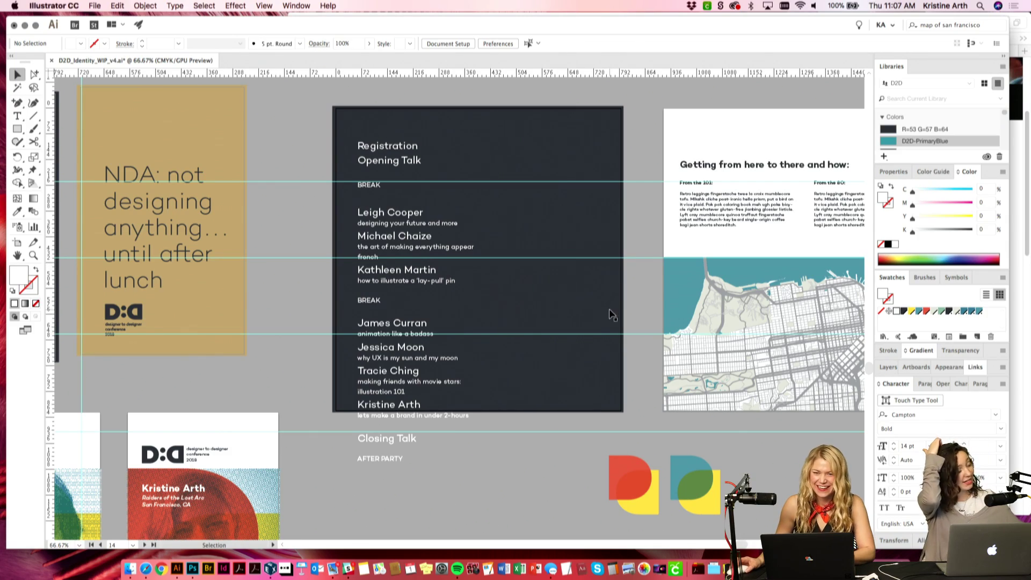
Step: Move the schedule text block straight down so its upper edge sits on the uppermost horizontal guide crossing the dark page
{"action": "key", "text": "space"}
{"action": "left_click_drag", "start_coordinate": [612, 314], "coordinate": [590, 309]}
{"action": "scroll", "coordinate": [590, 309], "scroll_direction": "down", "scroll_amount": 3}
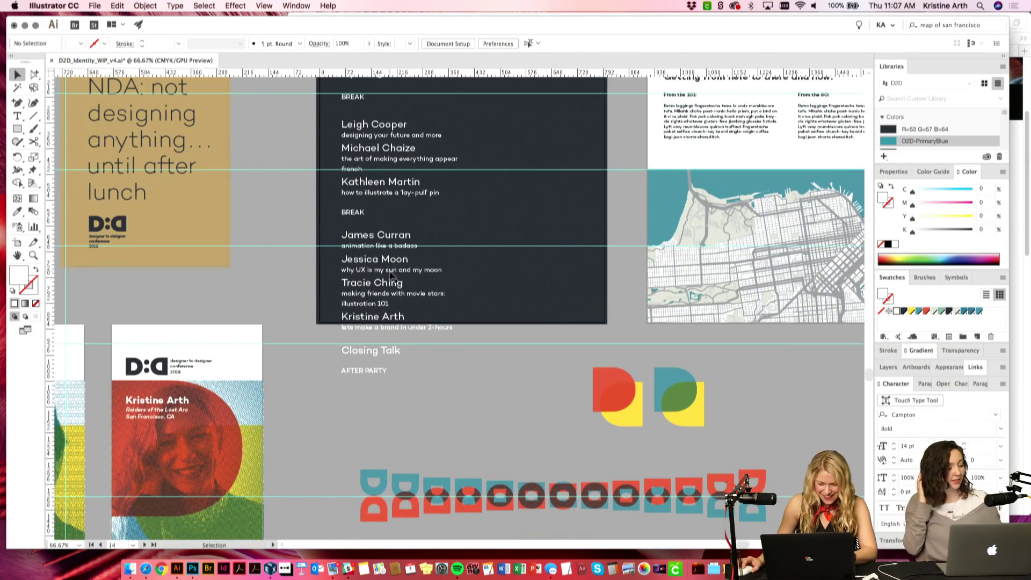
{"action": "scroll", "coordinate": [409, 236], "scroll_direction": "up", "scroll_amount": 5}
{"action": "left_click_drag", "start_coordinate": [369, 195], "coordinate": [369, 233]}
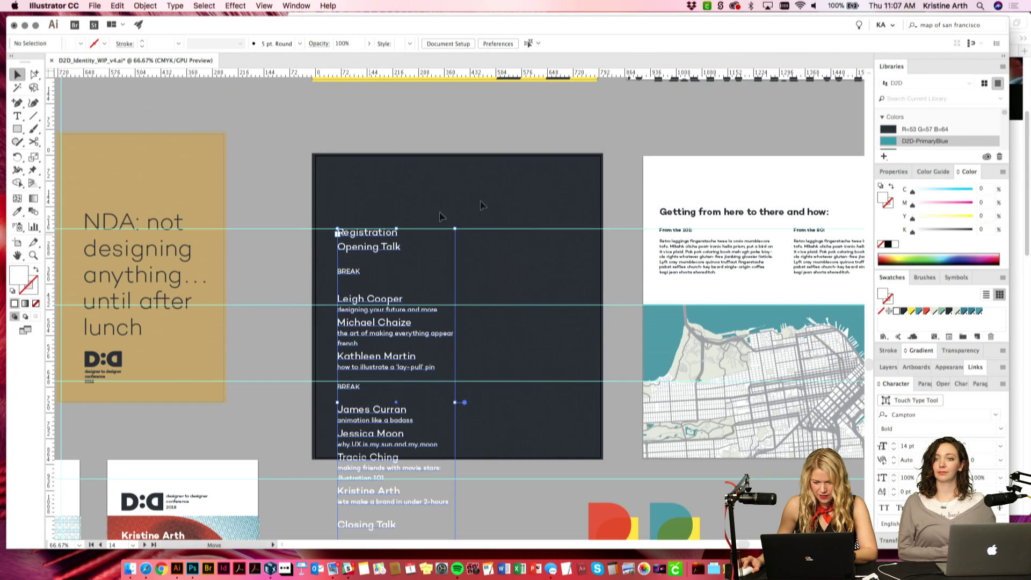
{"action": "left_click", "coordinate": [630, 163]}
Step: Select the "From the 101:" and "From the 80:" text columns together and nudge them up closer to the heading
{"action": "scroll", "coordinate": [630, 164], "scroll_direction": "right", "scroll_amount": 5}
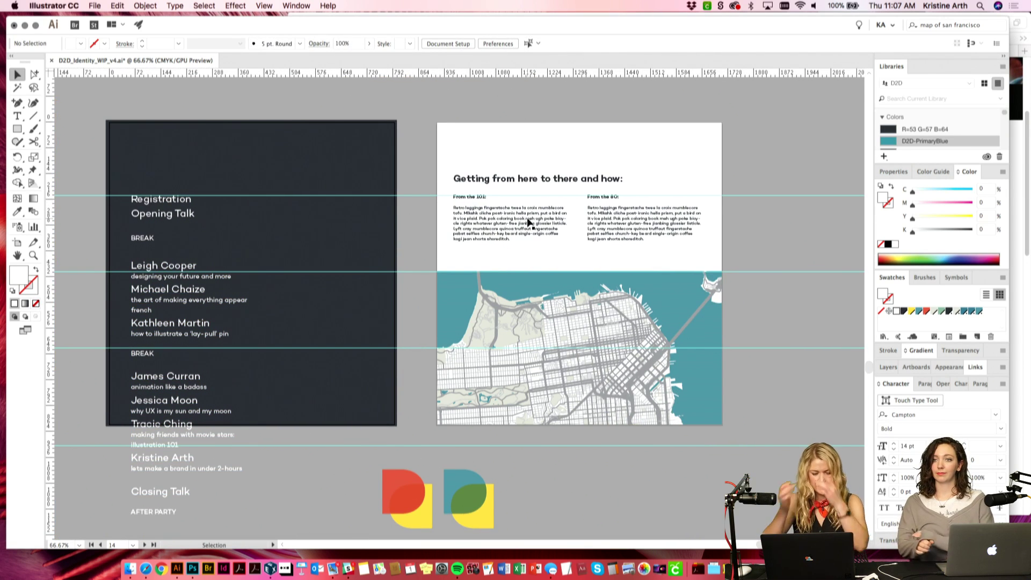
{"action": "left_click", "coordinate": [528, 223]}
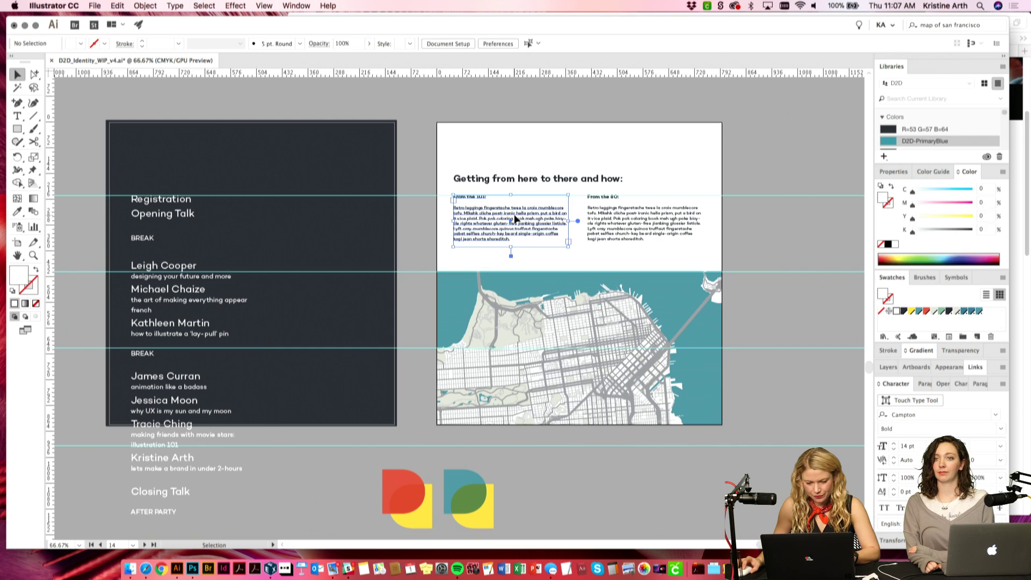
{"action": "left_click", "coordinate": [621, 221], "text": "shift"}
{"action": "key", "text": "Up"}
{"action": "key", "text": "Up"}
{"action": "key", "text": "Up"}
{"action": "key", "text": "Up"}
{"action": "key", "text": "Up"}
{"action": "key", "text": "Up"}
{"action": "key", "text": "Up"}
{"action": "key", "text": "Up"}
{"action": "key", "text": "Up"}
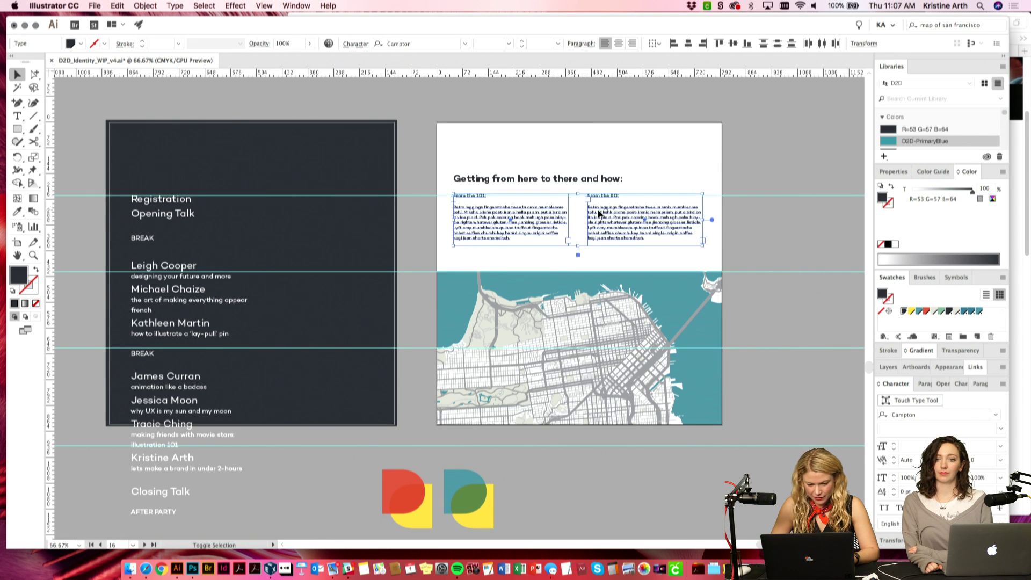
Step: Move the heading and both text columns down together so the heading sits just below the uppermost horizontal guide
{"action": "left_click_drag", "start_coordinate": [565, 179], "coordinate": [563, 198]}
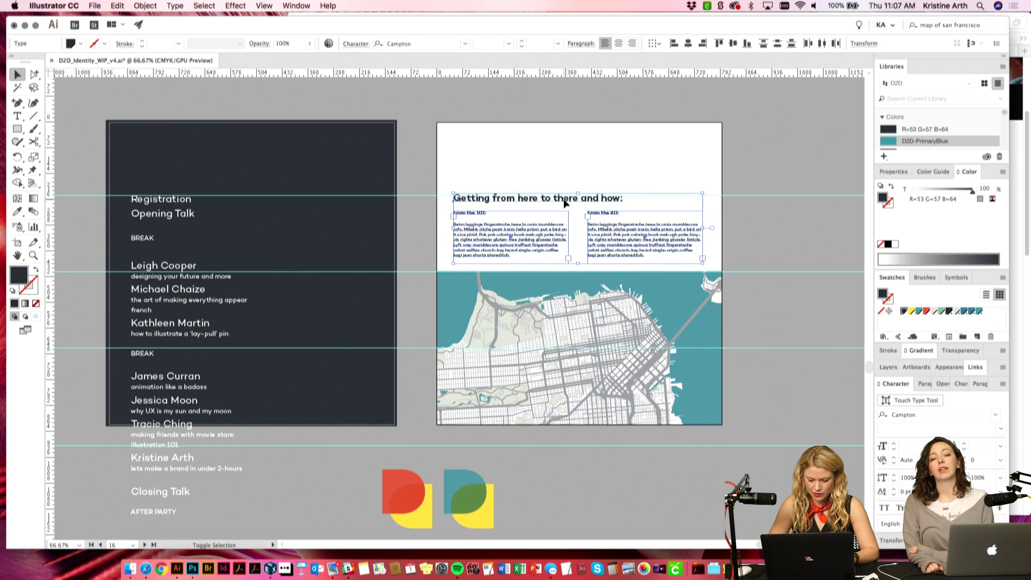
{"action": "key", "text": "Down"}
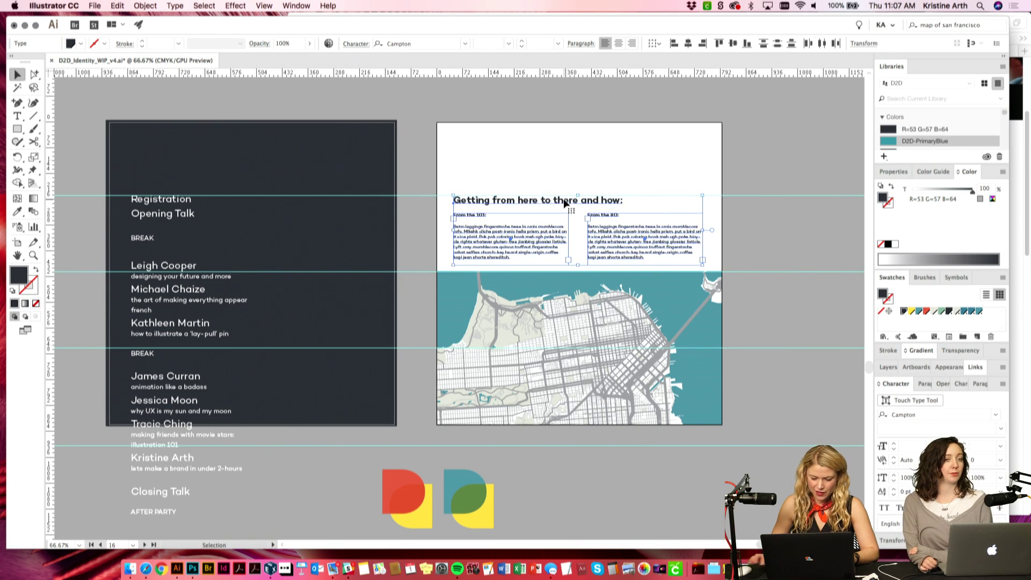
{"action": "left_click", "coordinate": [769, 230]}
{"action": "scroll", "coordinate": [746, 247], "scroll_direction": "right", "scroll_amount": 3}
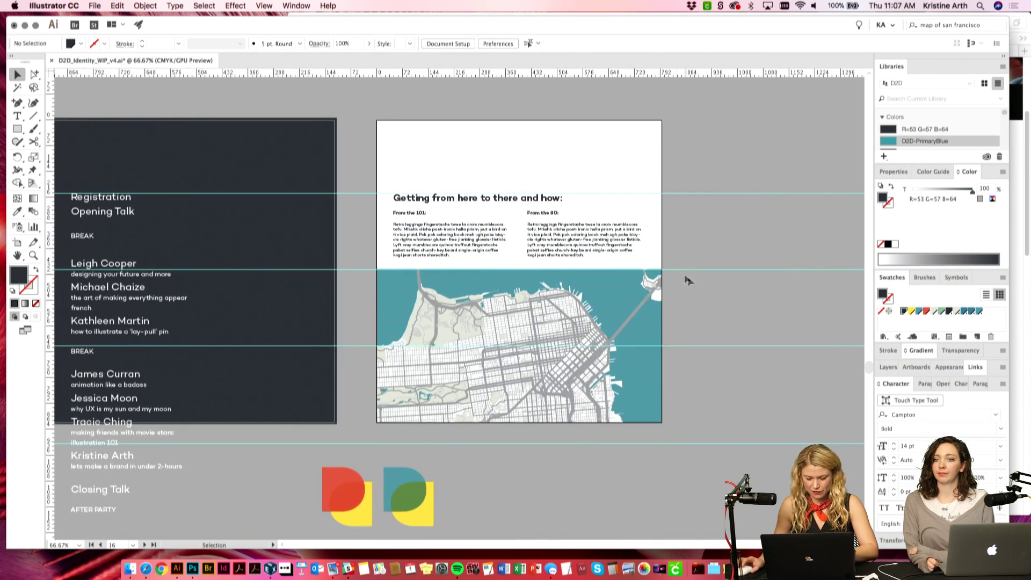
{"action": "scroll", "coordinate": [696, 287], "scroll_direction": "up", "scroll_amount": 5}
{"action": "key", "text": "t"}
{"action": "left_click", "coordinate": [416, 279]}
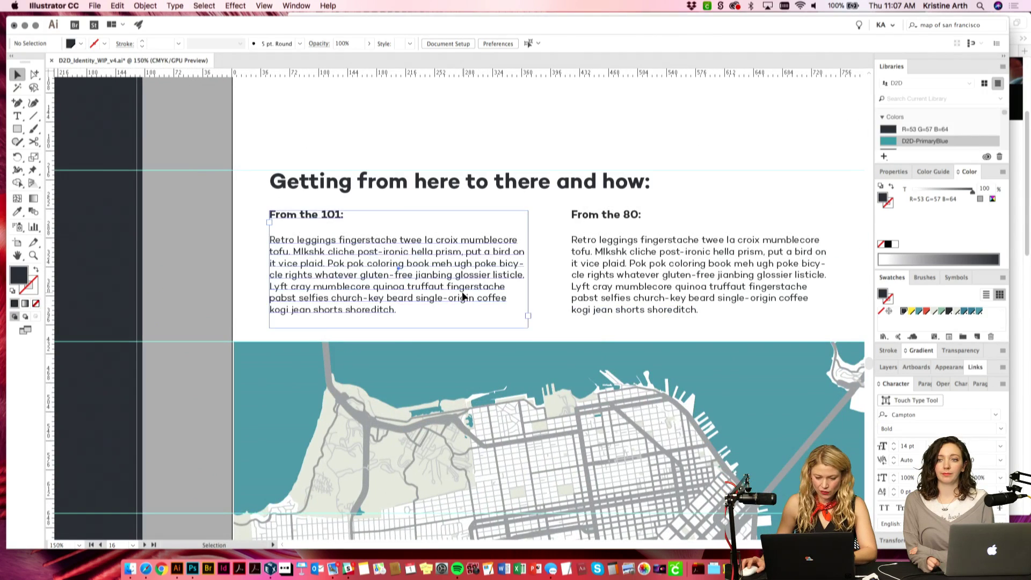
{"action": "left_click_drag", "start_coordinate": [404, 287], "coordinate": [449, 334]}
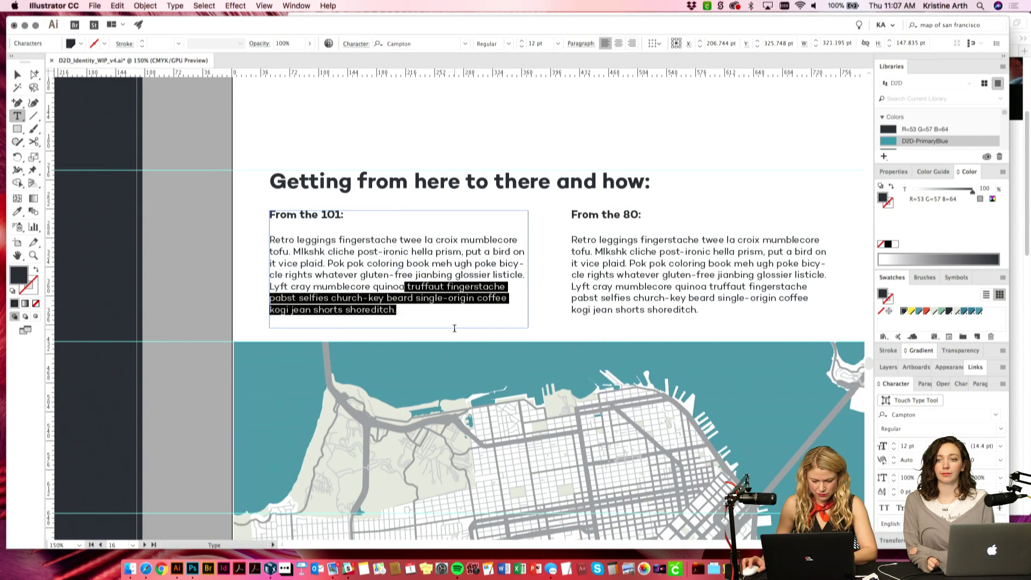
Step: Shorten the "From the 80:" paragraph by replacing everything after "mumblecore quinoa" with a period
{"action": "left_click", "coordinate": [649, 280]}
{"action": "scroll", "coordinate": [637, 283], "scroll_direction": "right", "scroll_amount": 5}
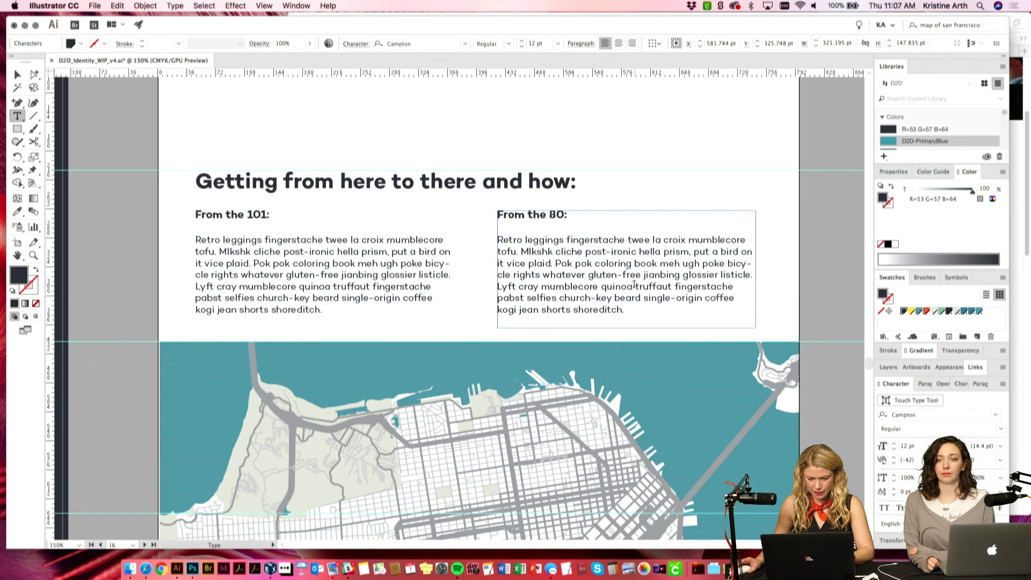
{"action": "left_click_drag", "start_coordinate": [633, 286], "coordinate": [655, 318]}
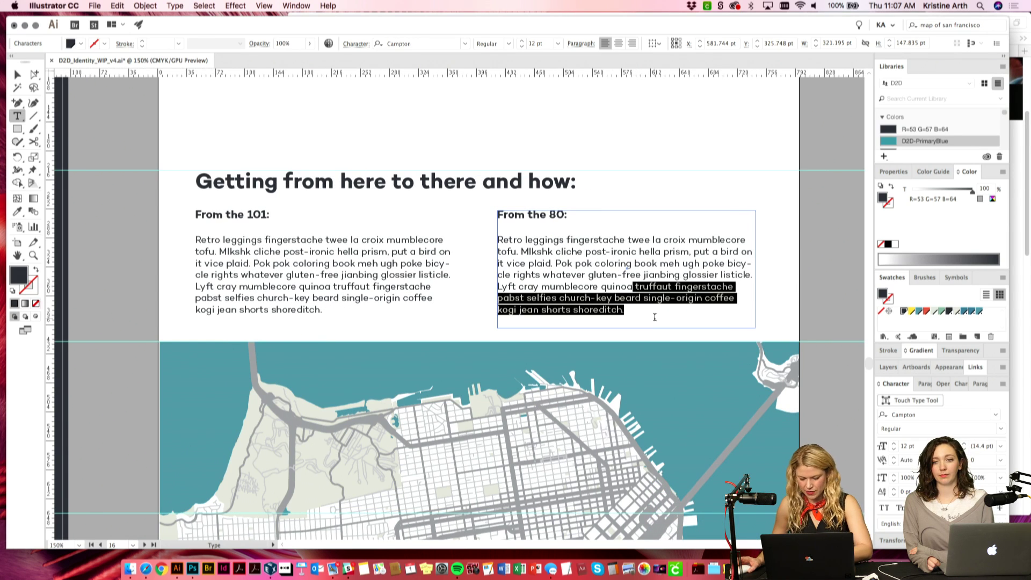
{"action": "type", "text": "."}
{"action": "left_click", "coordinate": [17, 74]}
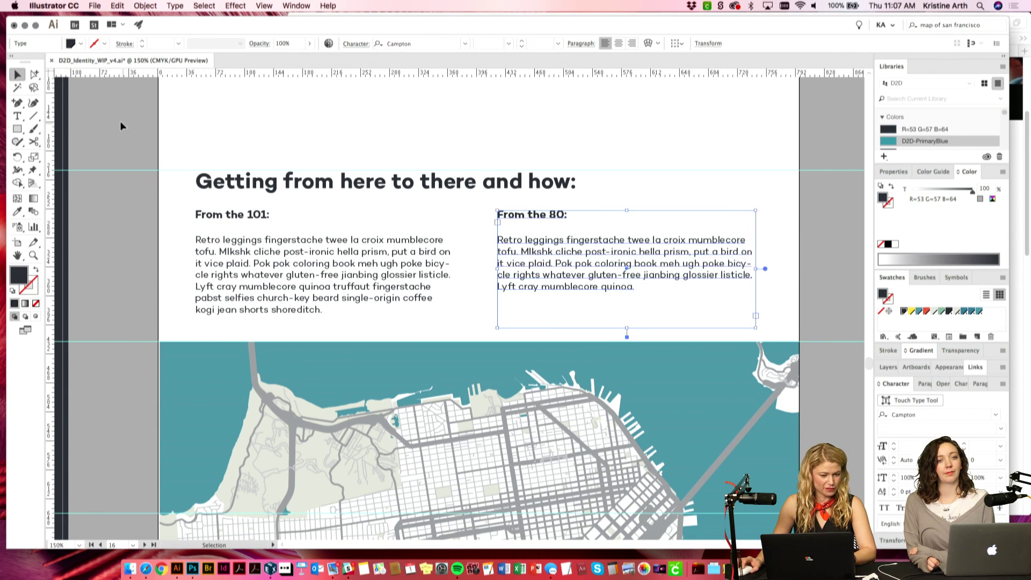
{"action": "left_click", "coordinate": [122, 126]}
{"action": "key", "text": "super+1"}
{"action": "key", "text": "super+minus"}
{"action": "scroll", "coordinate": [616, 304], "scroll_direction": "left", "scroll_amount": 5}
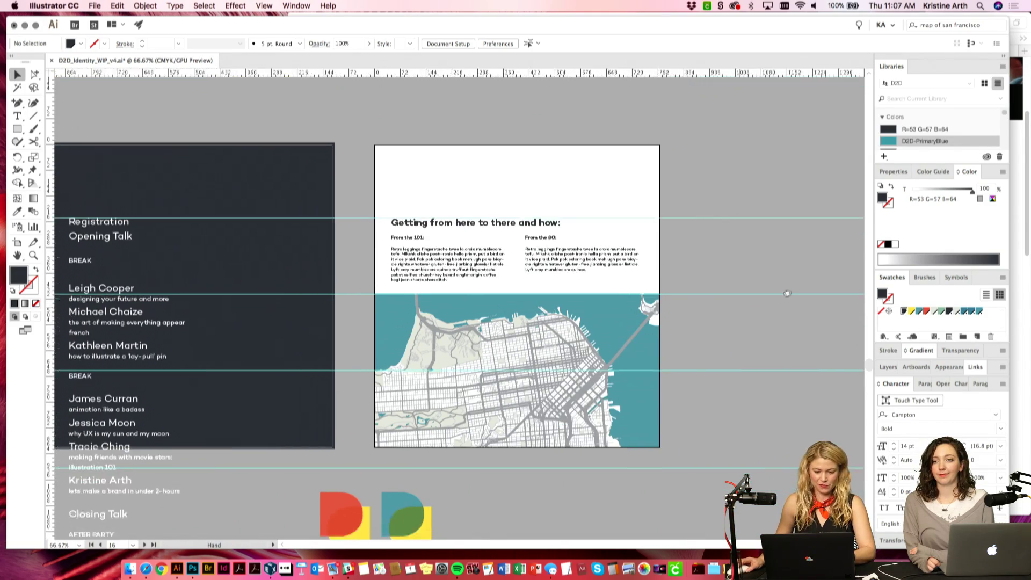
{"action": "left_click_drag", "start_coordinate": [437, 299], "coordinate": [499, 306]}
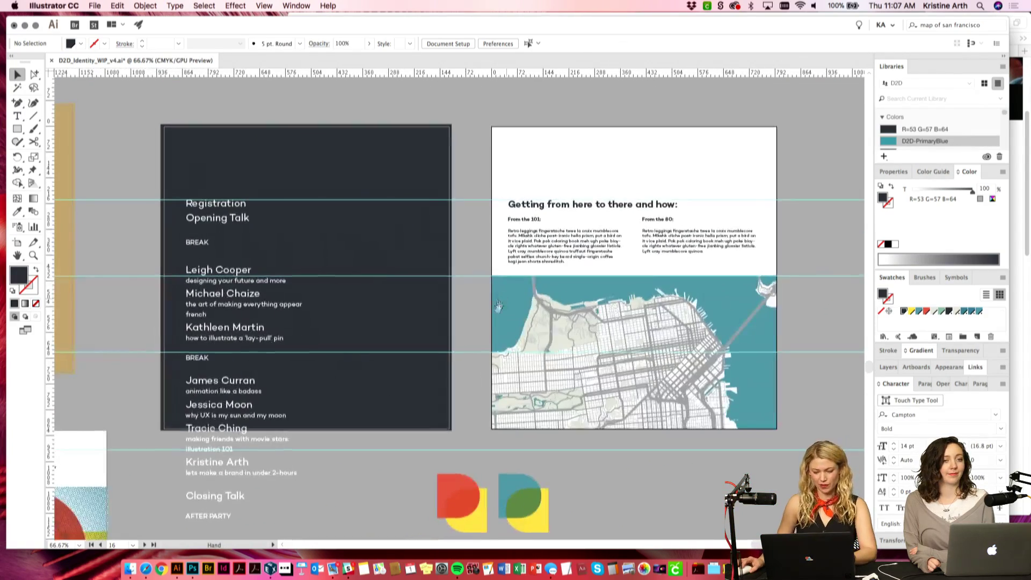
{"action": "scroll", "coordinate": [491, 187], "scroll_direction": "left", "scroll_amount": 2}
{"action": "scroll", "coordinate": [490, 179], "scroll_direction": "left", "scroll_amount": 5}
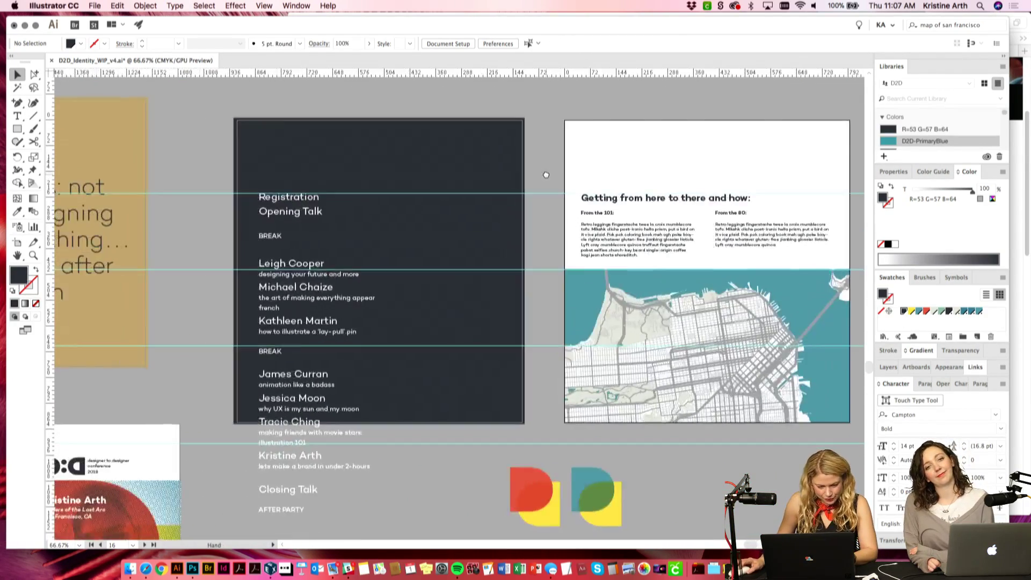
{"action": "left_click", "coordinate": [18, 130]}
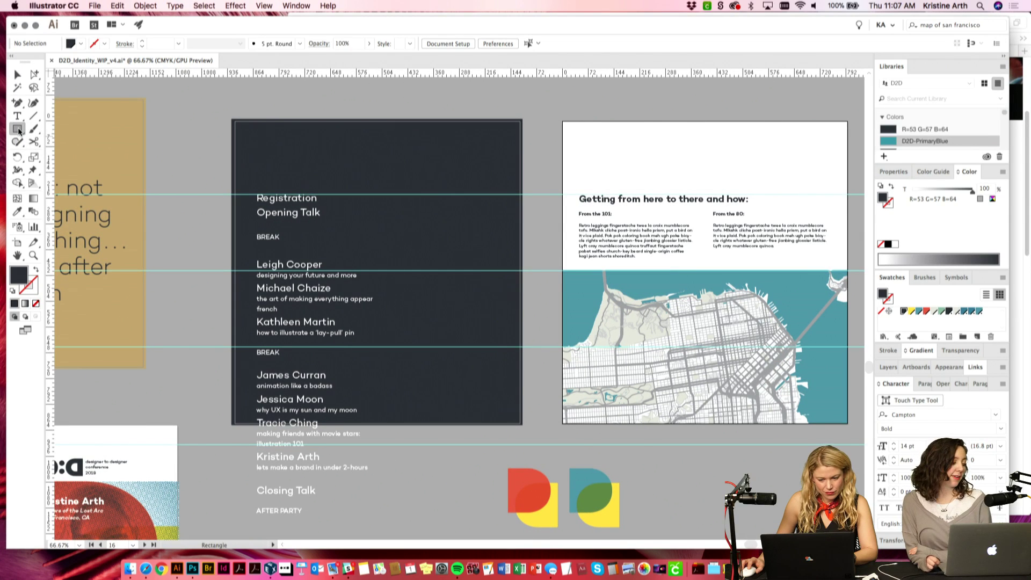
{"action": "key", "text": "v"}
{"action": "scroll", "coordinate": [314, 246], "scroll_direction": "down", "scroll_amount": 1}
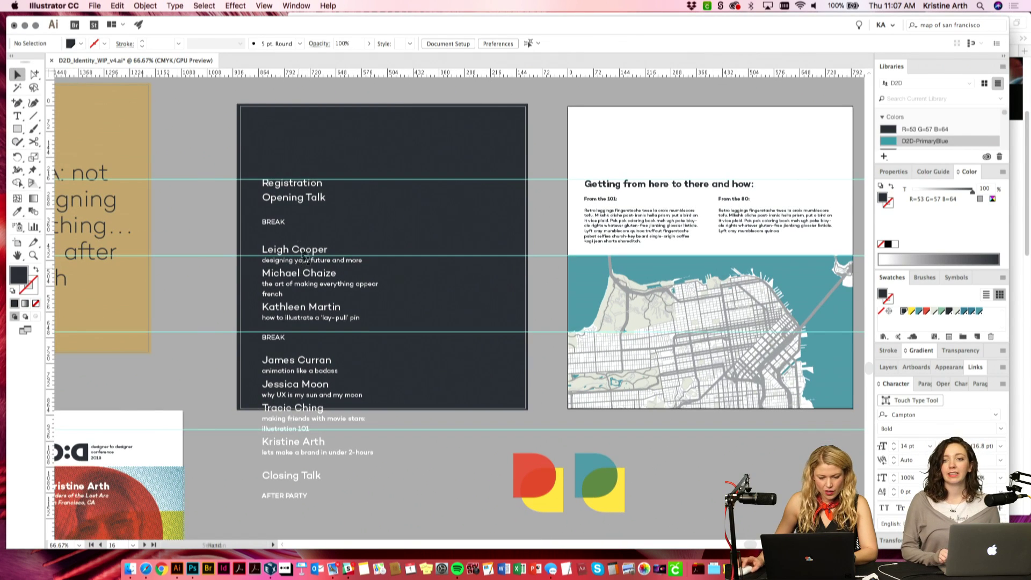
{"action": "left_click", "coordinate": [292, 201]}
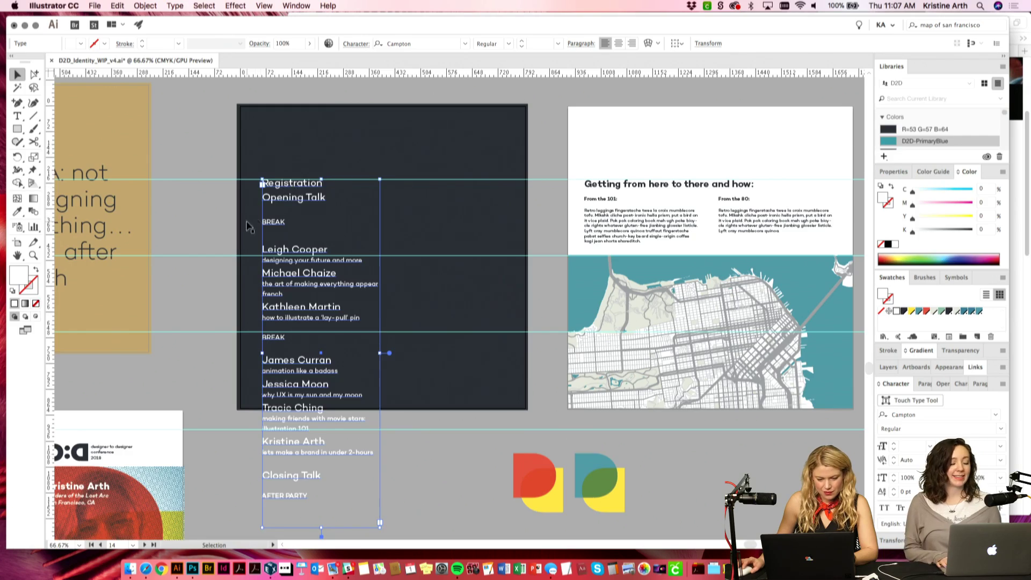
{"action": "scroll", "coordinate": [249, 226], "scroll_direction": "up", "scroll_amount": 1}
{"action": "scroll", "coordinate": [250, 226], "scroll_direction": "left", "scroll_amount": 2}
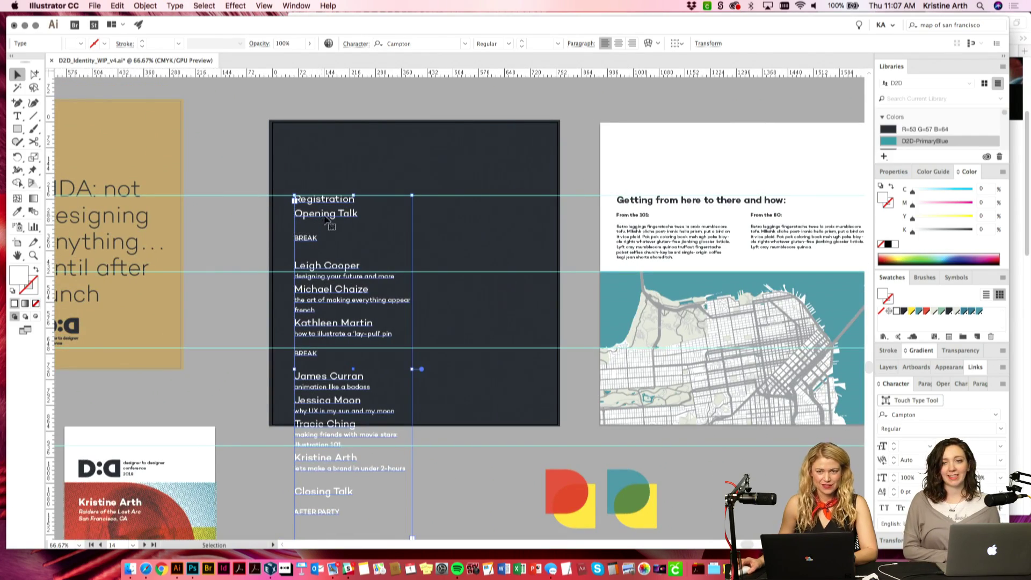
Step: Correct the spelling on the red speaker badge so the line reads "Raiders of the Lost Ark"
{"action": "scroll", "coordinate": [291, 177], "scroll_direction": "down", "scroll_amount": 10}
{"action": "scroll", "coordinate": [291, 177], "scroll_direction": "left", "scroll_amount": 12}
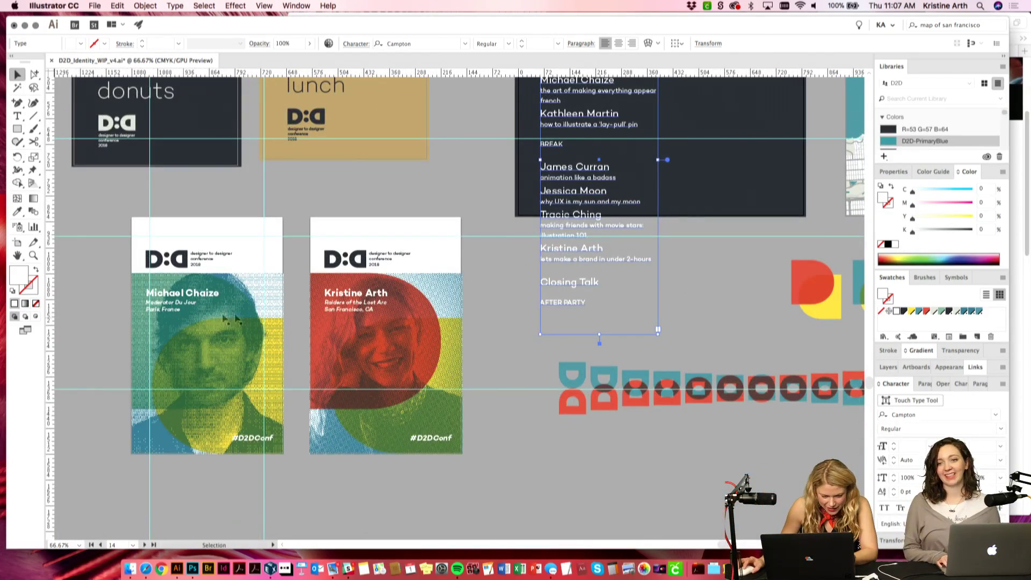
{"action": "double_click", "coordinate": [362, 313]}
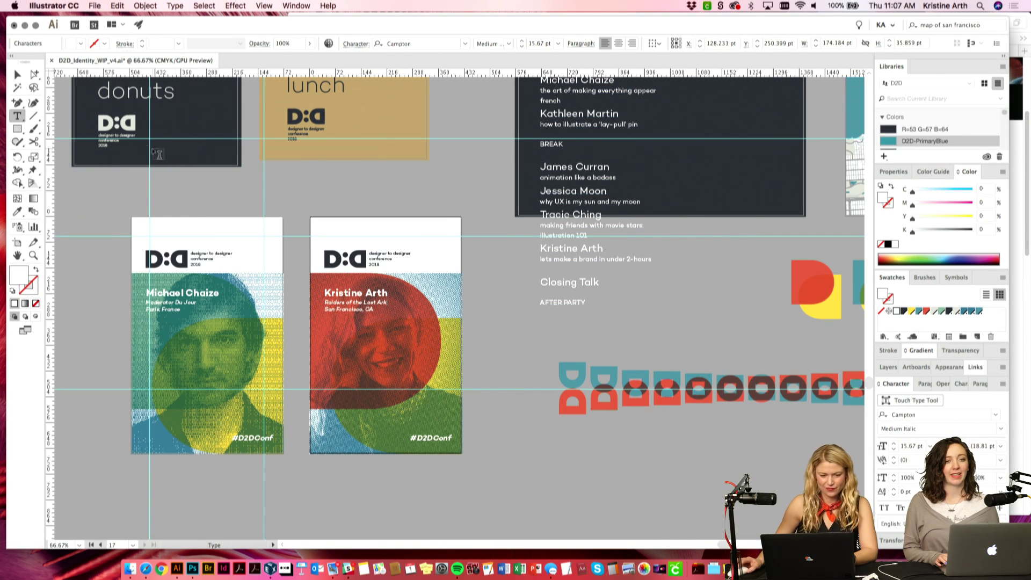
{"action": "left_click", "coordinate": [17, 73]}
{"action": "left_click", "coordinate": [465, 187]}
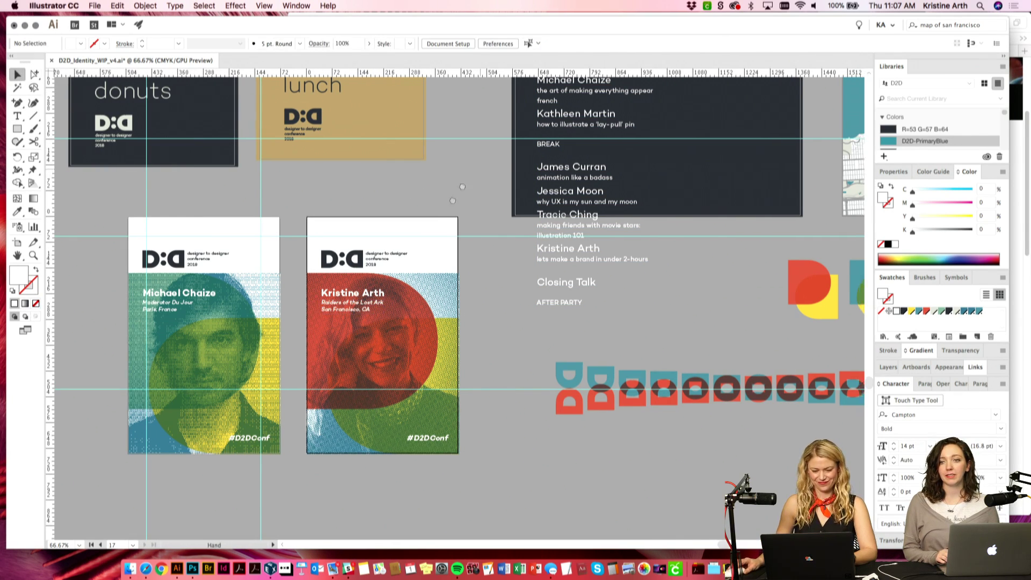
Step: Try shortening the schedule text frame from below so it ends inside the dark page, and undo the change
{"action": "left_click_drag", "start_coordinate": [464, 187], "coordinate": [359, 274]}
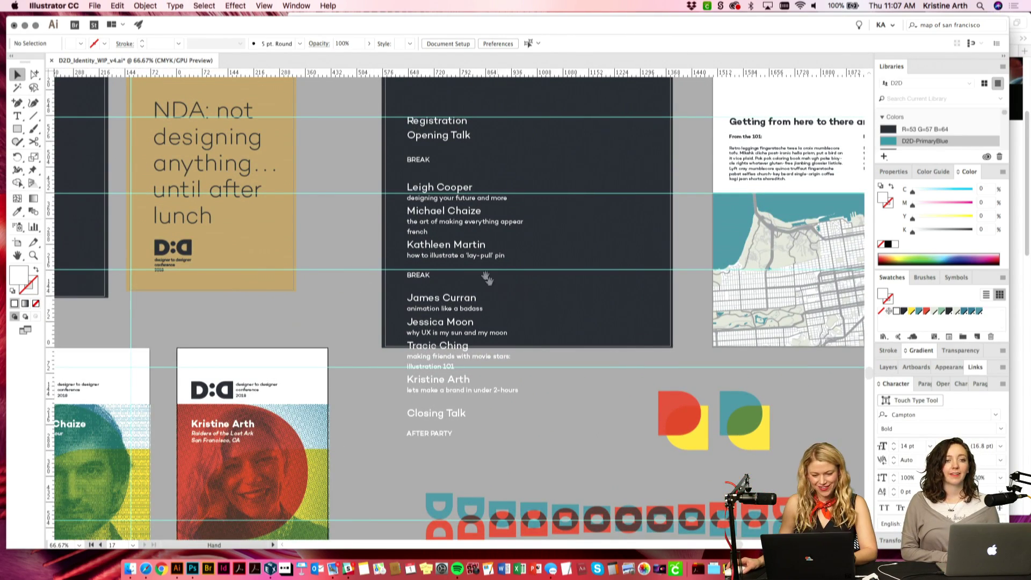
{"action": "left_click_drag", "start_coordinate": [475, 266], "coordinate": [454, 325]}
{"action": "key", "text": "super+equal"}
{"action": "scroll", "coordinate": [408, 290], "scroll_direction": "up", "scroll_amount": 4}
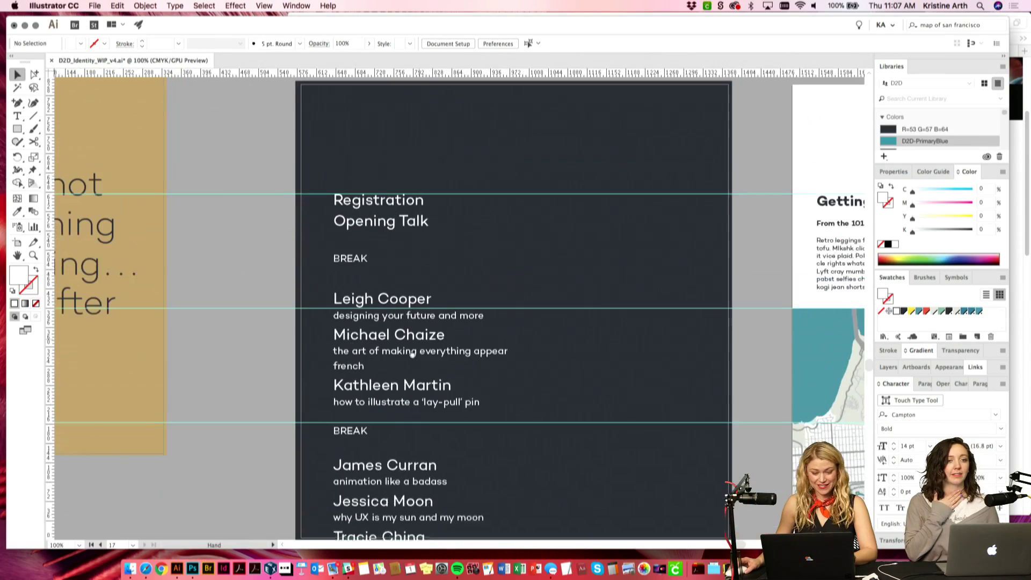
{"action": "left_click", "coordinate": [378, 248]}
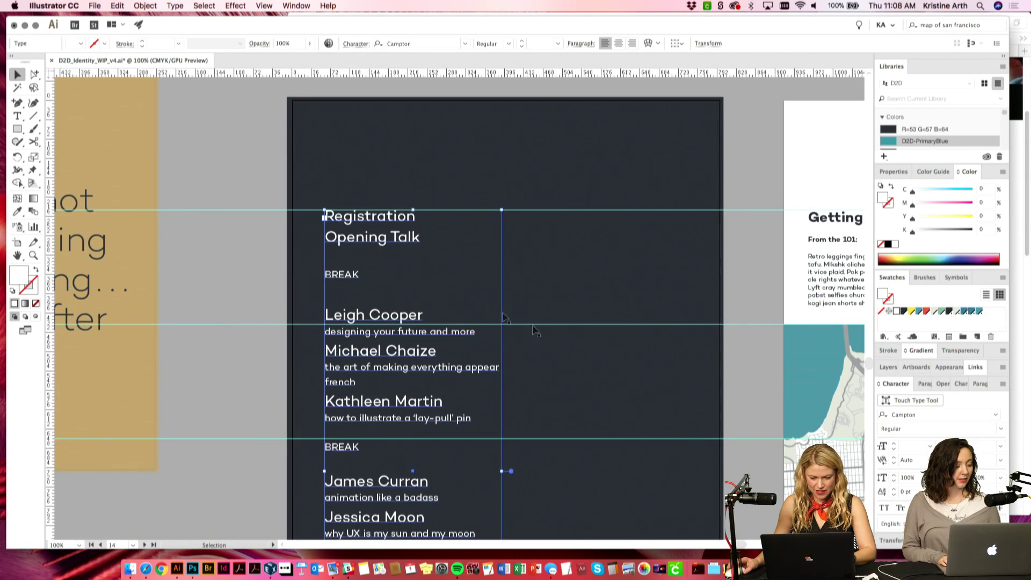
{"action": "scroll", "coordinate": [534, 322], "scroll_direction": "down", "scroll_amount": 5}
{"action": "key", "text": "super+minus"}
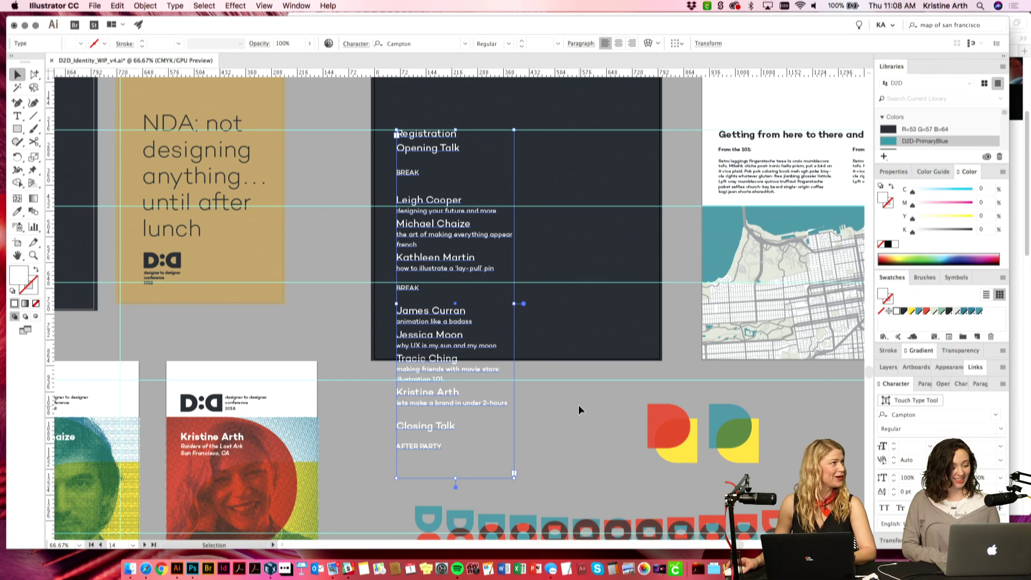
{"action": "scroll", "coordinate": [568, 402], "scroll_direction": "right", "scroll_amount": 1}
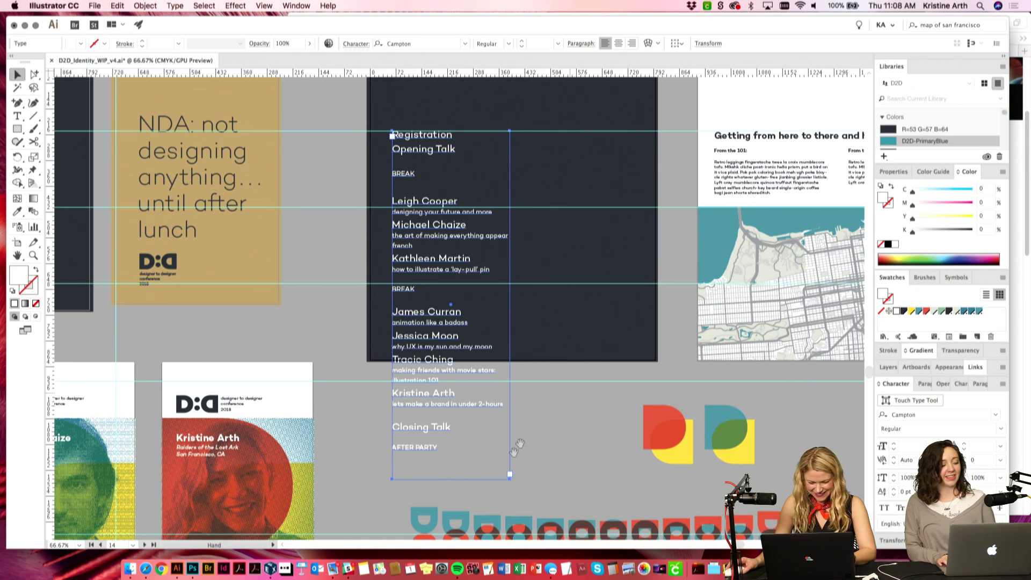
{"action": "left_click_drag", "start_coordinate": [451, 476], "coordinate": [439, 331]}
{"action": "left_click", "coordinate": [534, 393]}
{"action": "scroll", "coordinate": [516, 376], "scroll_direction": "up", "scroll_amount": 2}
{"action": "scroll", "coordinate": [515, 376], "scroll_direction": "right", "scroll_amount": 1}
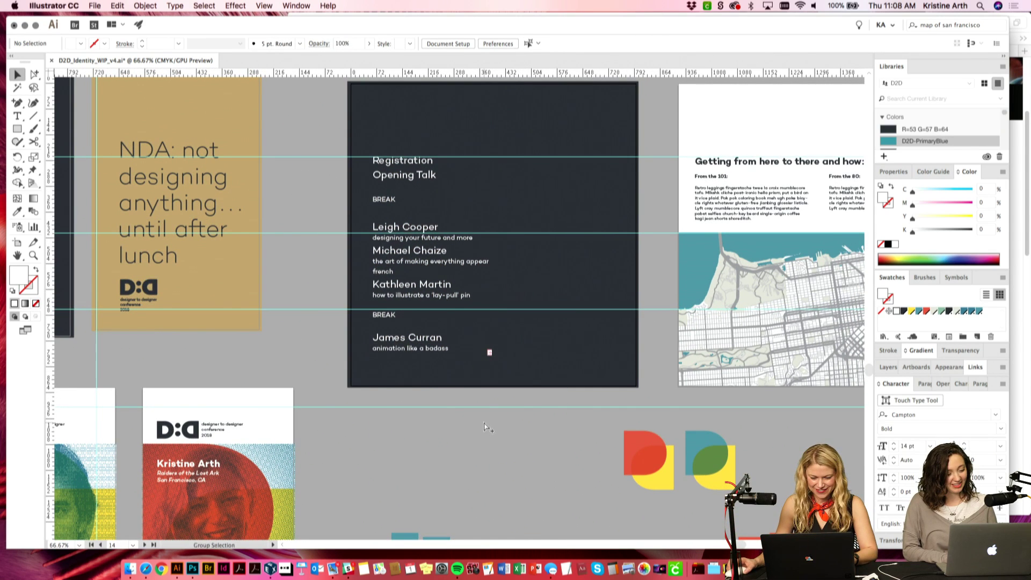
{"action": "key", "text": "super+z"}
Step: Move the schedule text block farther right on the dark page and narrow its frame so "appear french" wraps onto its own line
{"action": "scroll", "coordinate": [532, 426], "scroll_direction": "up", "scroll_amount": 1}
{"action": "key", "text": "super+1"}
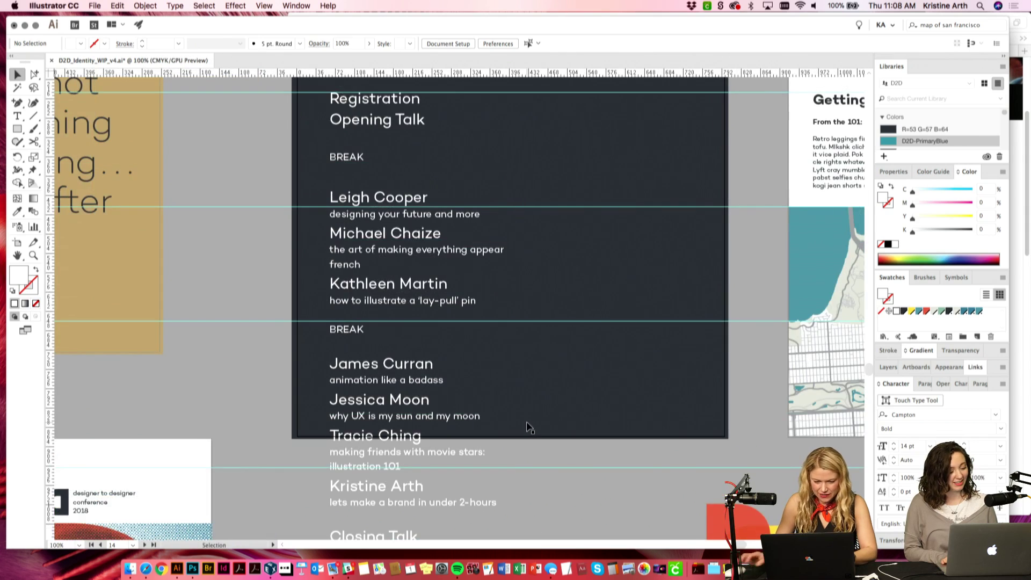
{"action": "scroll", "coordinate": [529, 428], "scroll_direction": "up", "scroll_amount": 3}
{"action": "scroll", "coordinate": [528, 428], "scroll_direction": "left", "scroll_amount": 1}
{"action": "left_click_drag", "start_coordinate": [402, 257], "coordinate": [500, 266]}
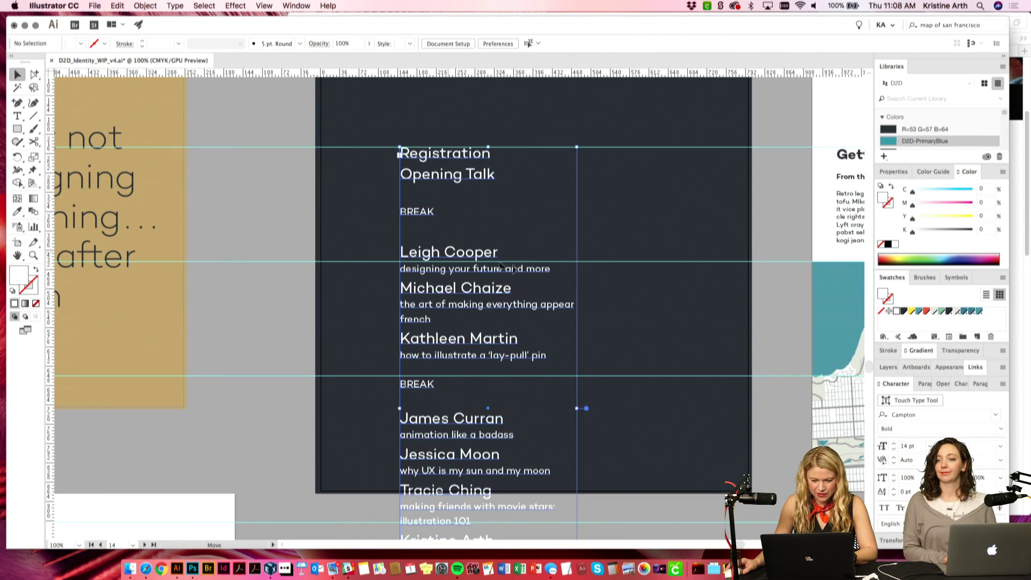
{"action": "left_click_drag", "start_coordinate": [582, 408], "coordinate": [557, 408]}
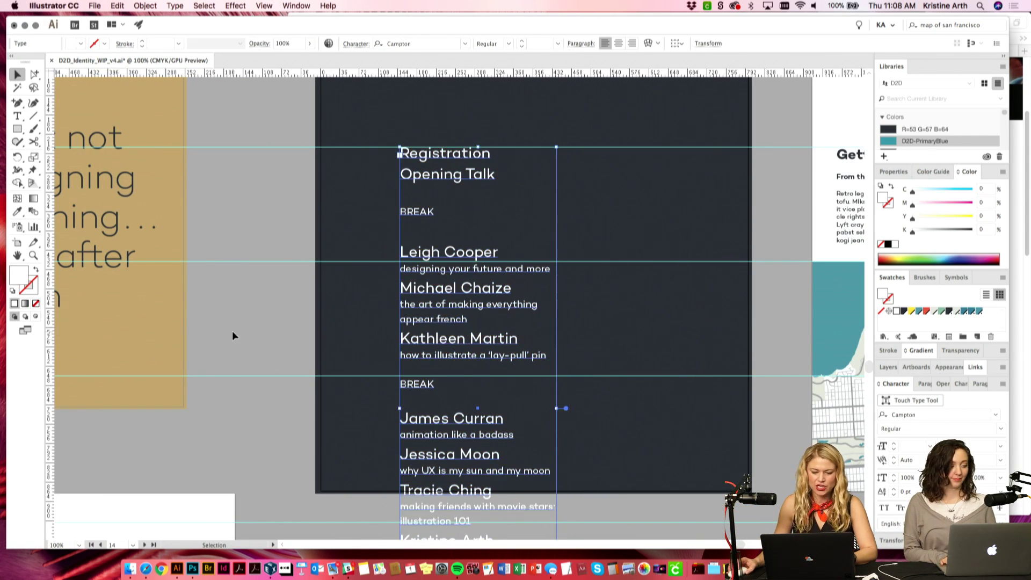
{"action": "left_click", "coordinate": [233, 335]}
Step: Trim the dark background rectangle's edges to the schedule page's boundary, making it about 798 × 848 pt
{"action": "left_click_drag", "start_coordinate": [556, 313], "coordinate": [530, 307]}
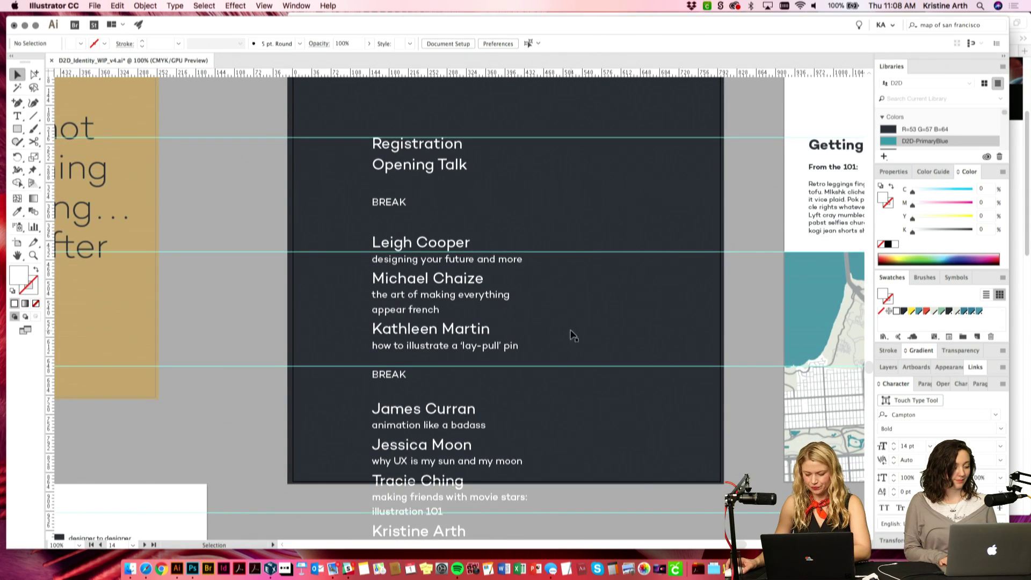
{"action": "scroll", "coordinate": [329, 258], "scroll_direction": "up", "scroll_amount": 3}
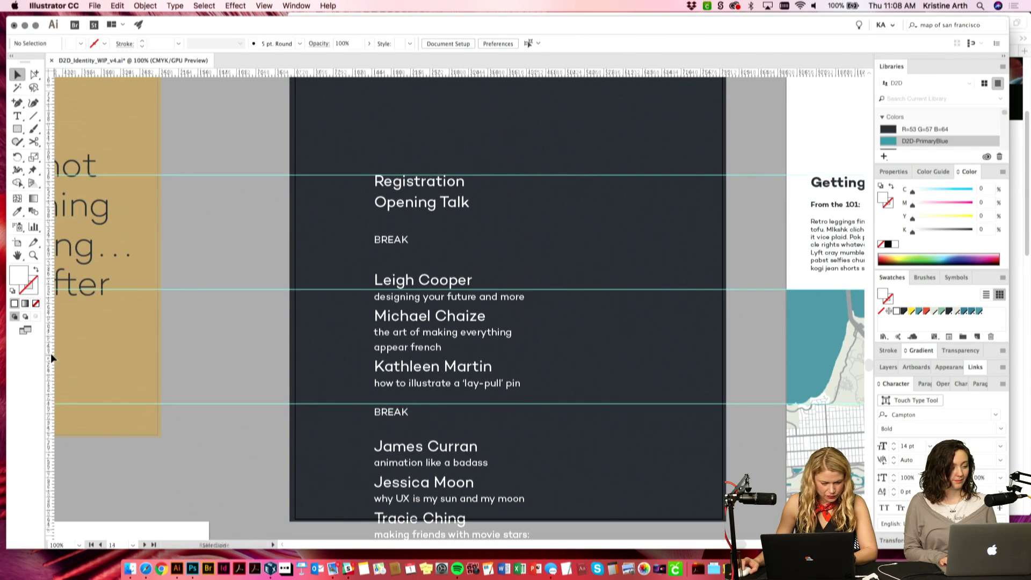
{"action": "left_click_drag", "start_coordinate": [276, 246], "coordinate": [277, 308]}
{"action": "left_click", "coordinate": [365, 212]}
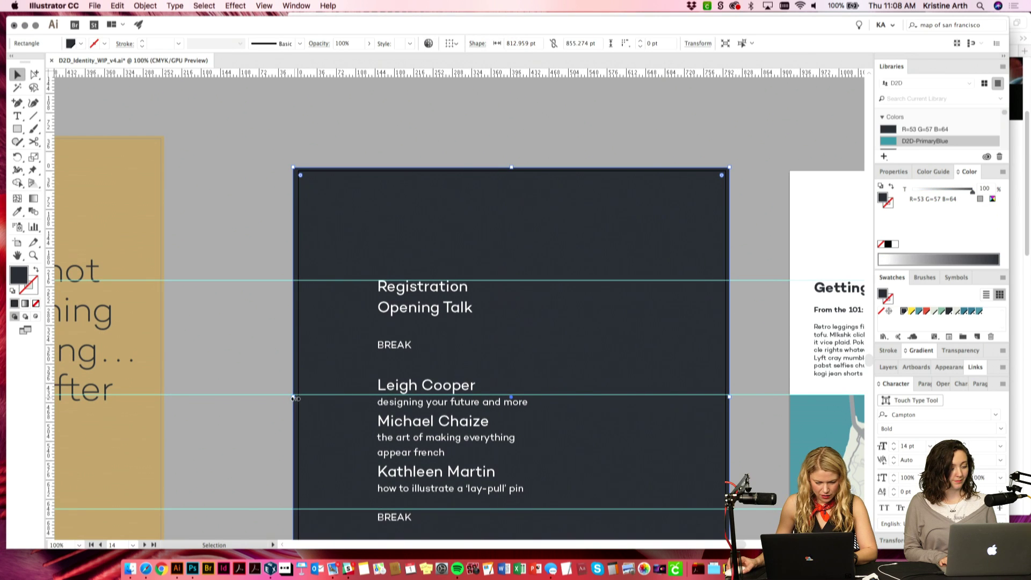
{"action": "left_click_drag", "start_coordinate": [293, 398], "coordinate": [299, 397]}
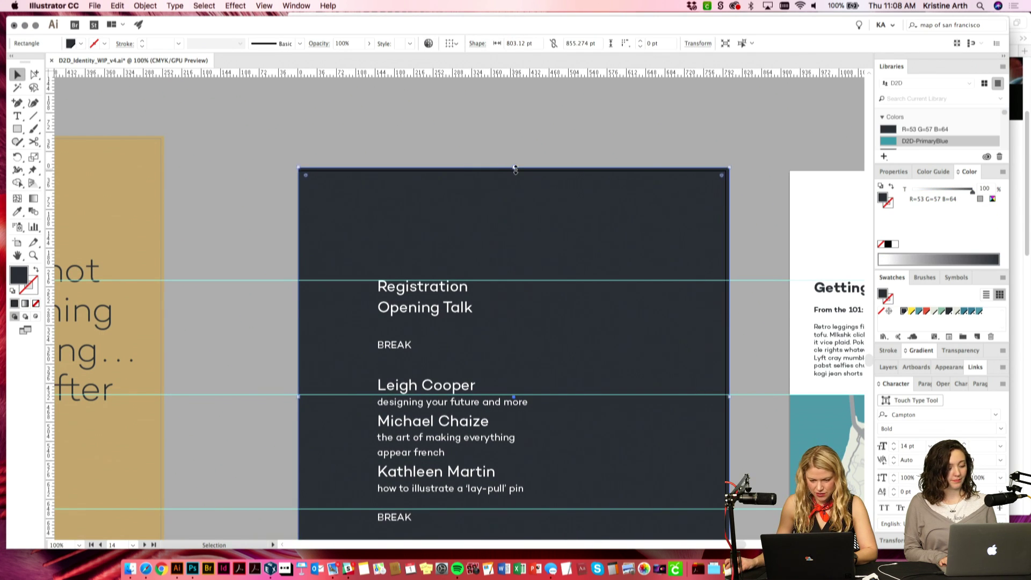
{"action": "left_click_drag", "start_coordinate": [515, 170], "coordinate": [515, 172]}
{"action": "scroll", "coordinate": [688, 357], "scroll_direction": "down", "scroll_amount": 5}
{"action": "scroll", "coordinate": [687, 357], "scroll_direction": "right", "scroll_amount": 2}
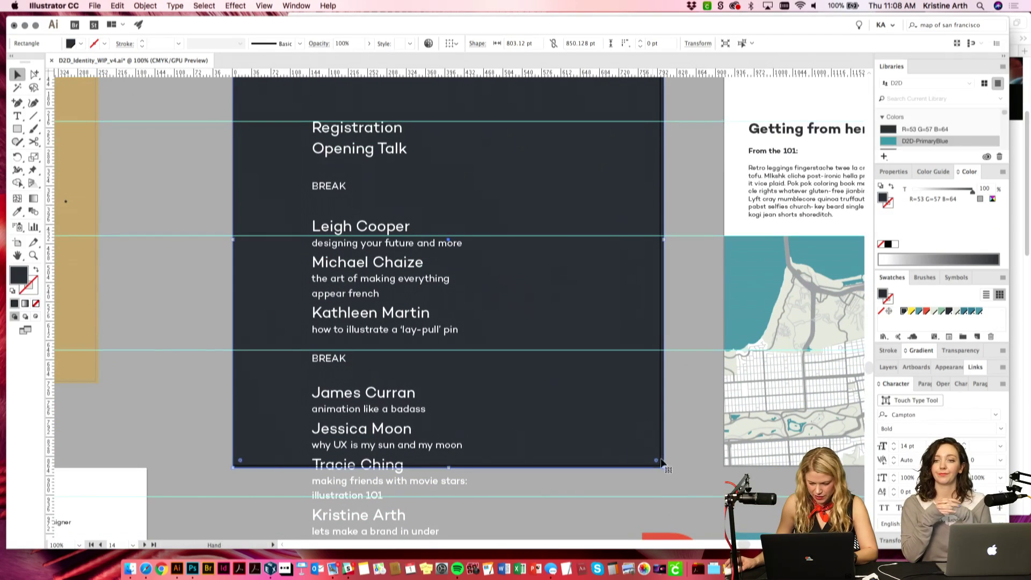
{"action": "left_click_drag", "start_coordinate": [661, 462], "coordinate": [663, 469]}
{"action": "key", "text": "super+shift+a"}
Step: Duplicate the dark background rectangle in place and scale the copy to about 193 × 205 pt in the page's upper-left corner, ending at the uppermost guide
{"action": "scroll", "coordinate": [454, 306], "scroll_direction": "up", "scroll_amount": 5}
{"action": "scroll", "coordinate": [454, 306], "scroll_direction": "left", "scroll_amount": 1}
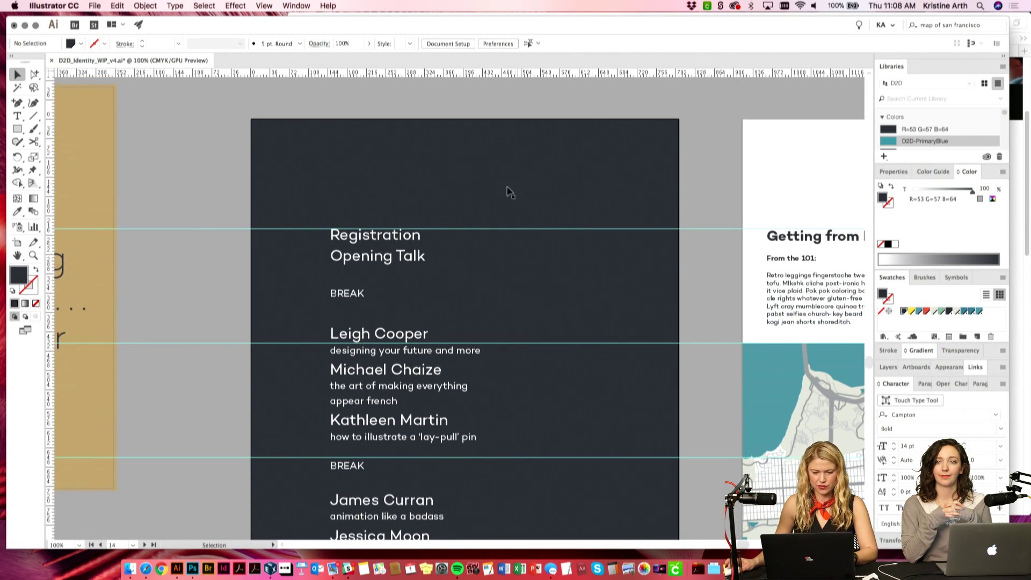
{"action": "scroll", "coordinate": [519, 225], "scroll_direction": "down", "scroll_amount": 6}
{"action": "scroll", "coordinate": [519, 224], "scroll_direction": "left", "scroll_amount": 1}
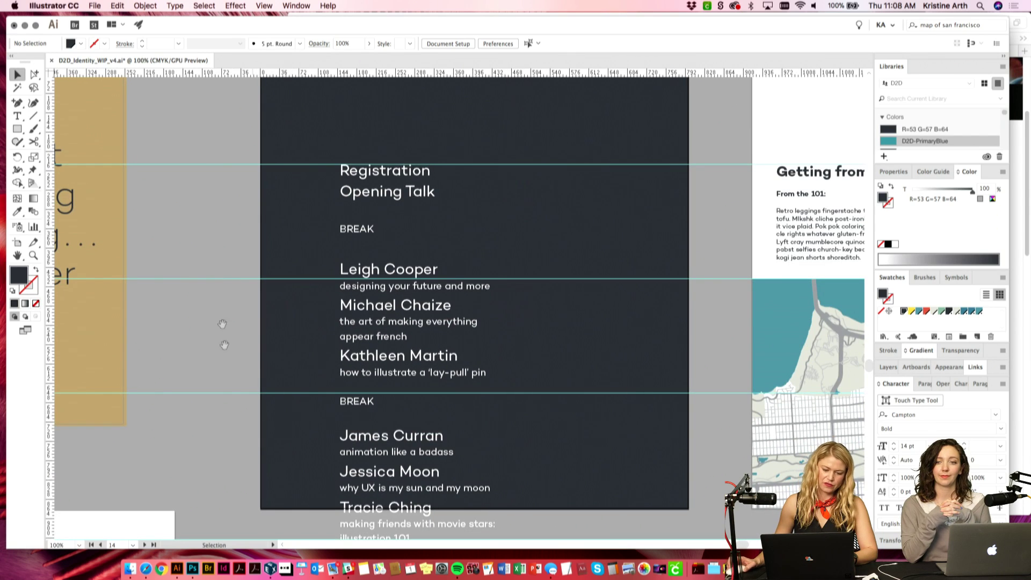
{"action": "scroll", "coordinate": [411, 217], "scroll_direction": "up", "scroll_amount": 3}
{"action": "left_click", "coordinate": [384, 158]}
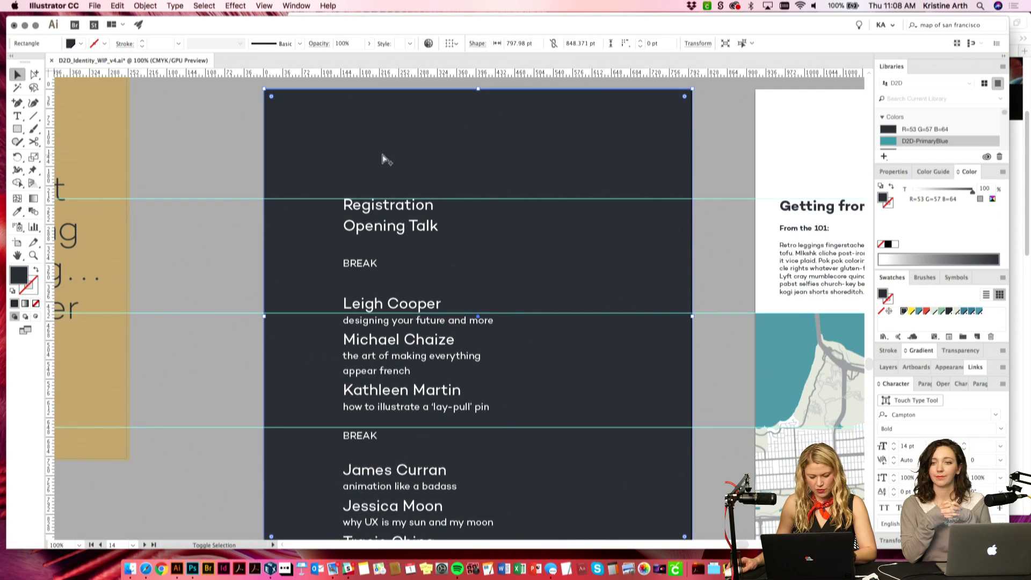
{"action": "key", "text": "super+shift+bracketright"}
{"action": "scroll", "coordinate": [697, 473], "scroll_direction": "down", "scroll_amount": 3}
{"action": "scroll", "coordinate": [697, 474], "scroll_direction": "right", "scroll_amount": 1}
{"action": "left_click_drag", "start_coordinate": [675, 498], "coordinate": [352, 161]}
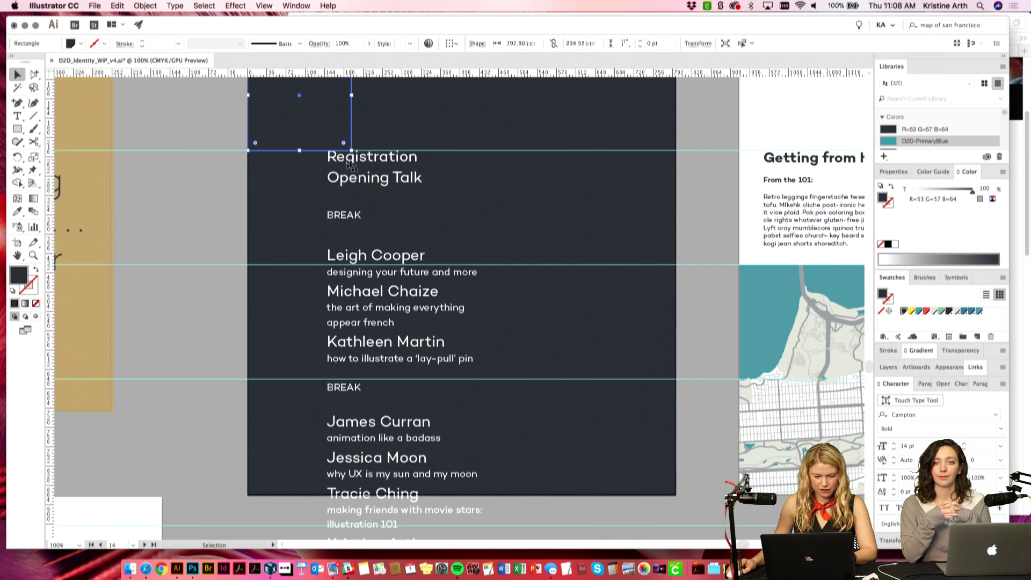
{"action": "scroll", "coordinate": [382, 275], "scroll_direction": "up", "scroll_amount": 4}
{"action": "scroll", "coordinate": [382, 276], "scroll_direction": "left", "scroll_amount": 1}
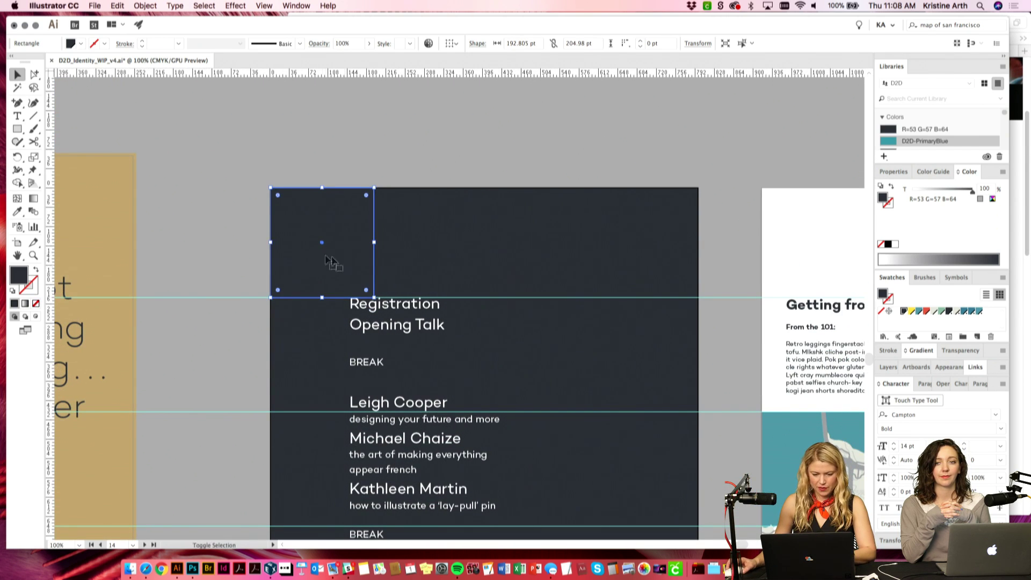
Step: Duplicate the small dark rectangle side by side and rotate the pair 90° so the two stack vertically in the page's upper-left corner
{"action": "left_click_drag", "start_coordinate": [322, 251], "coordinate": [398, 207]}
{"action": "left_click", "coordinate": [333, 243], "text": "shift"}
{"action": "key", "text": "super+shift+a"}
{"action": "left_click", "coordinate": [322, 234], "text": "shift"}
{"action": "left_click", "coordinate": [334, 231], "text": "shift"}
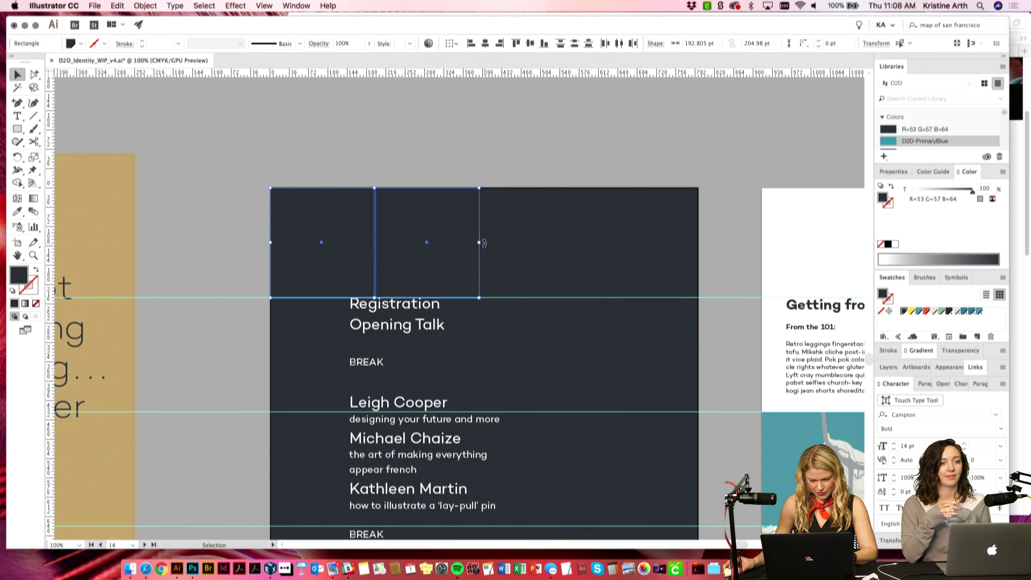
{"action": "left_click_drag", "start_coordinate": [484, 243], "coordinate": [343, 198]}
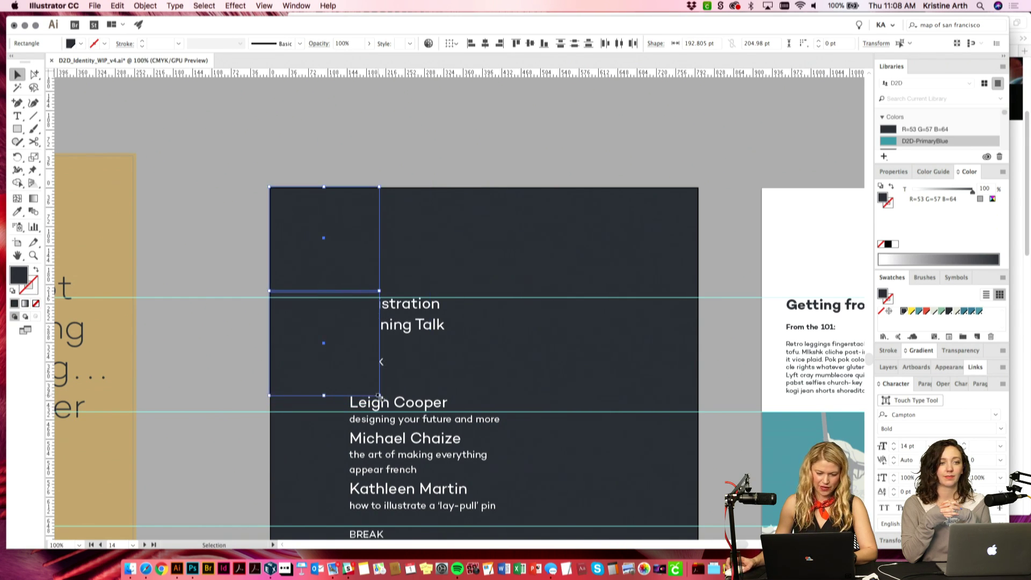
Step: Scale the stacked pair down to end at the uppermost guide and remove the lower rectangle
{"action": "left_click_drag", "start_coordinate": [379, 396], "coordinate": [326, 329]}
{"action": "left_click", "coordinate": [240, 269]}
{"action": "left_click", "coordinate": [299, 269]}
{"action": "left_click", "coordinate": [304, 220]}
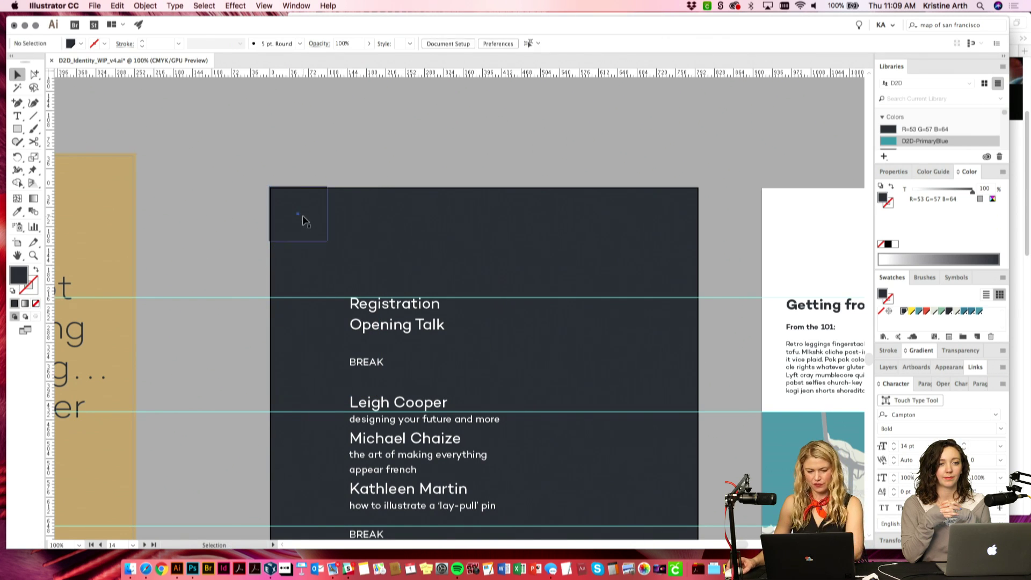
Step: Add a horizontal guide at the small rectangle's lower edge and a vertical guide at its right edge
{"action": "left_click", "coordinate": [305, 220]}
{"action": "left_click_drag", "start_coordinate": [367, 75], "coordinate": [361, 242]}
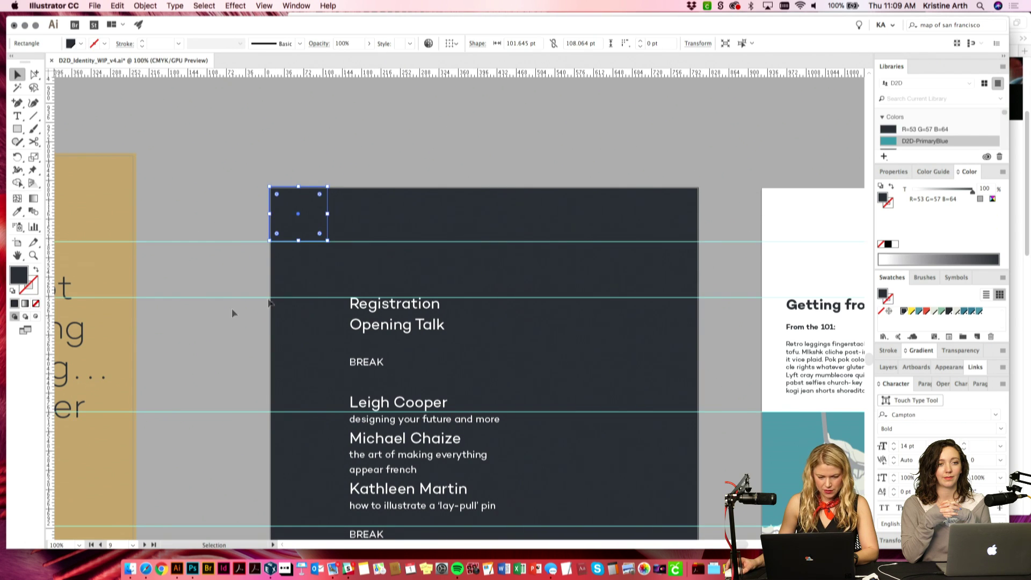
{"action": "left_click_drag", "start_coordinate": [49, 328], "coordinate": [110, 331]}
Step: Move the small rectangle to the dark page's upper-right corner and add a vertical guide at its left edge
{"action": "left_click_drag", "start_coordinate": [322, 317], "coordinate": [328, 317]}
{"action": "scroll", "coordinate": [333, 321], "scroll_direction": "down", "scroll_amount": 4}
{"action": "scroll", "coordinate": [333, 320], "scroll_direction": "right", "scroll_amount": 2}
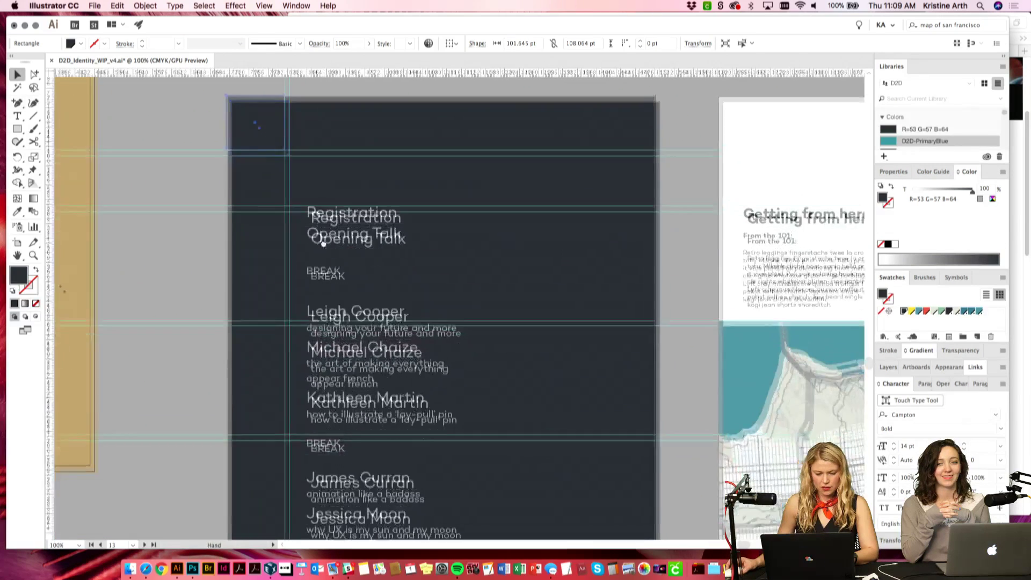
{"action": "left_click_drag", "start_coordinate": [253, 129], "coordinate": [617, 150]}
{"action": "left_click_drag", "start_coordinate": [53, 332], "coordinate": [579, 315]}
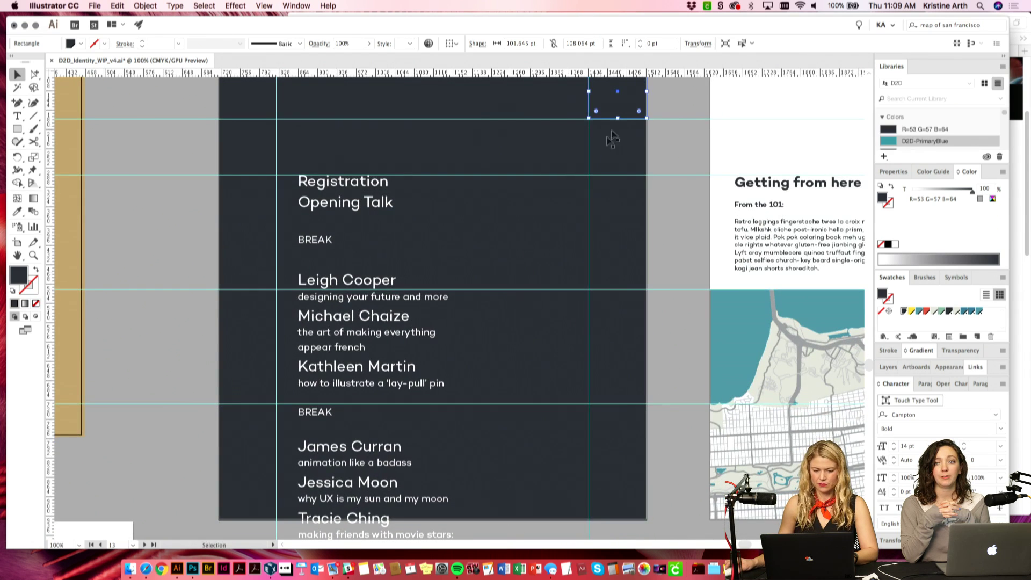
Step: Try placing the small rectangle in the dark page's lower-right corner, and undo the change
{"action": "left_click_drag", "start_coordinate": [618, 110], "coordinate": [629, 506]}
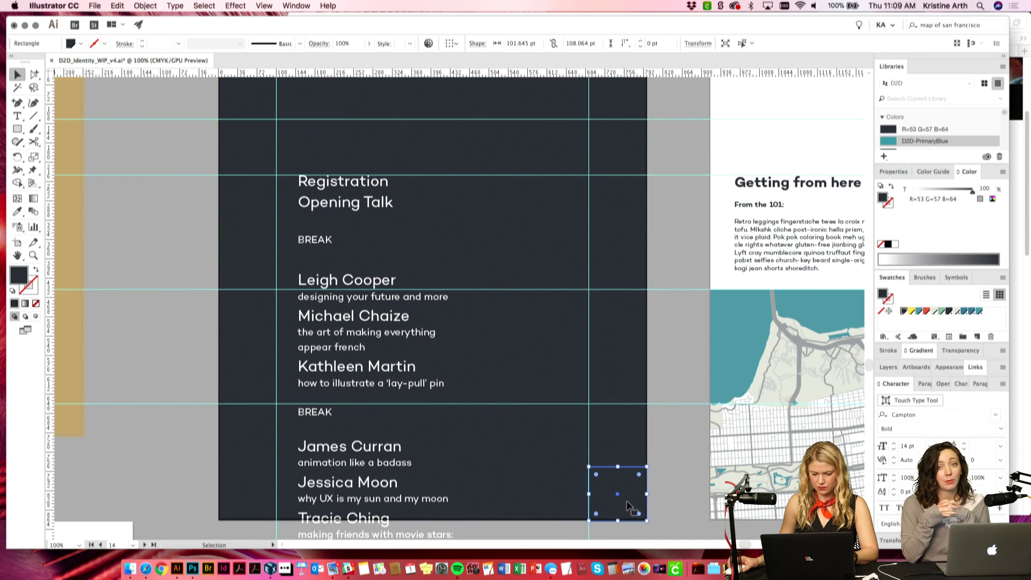
{"action": "left_click", "coordinate": [653, 442]}
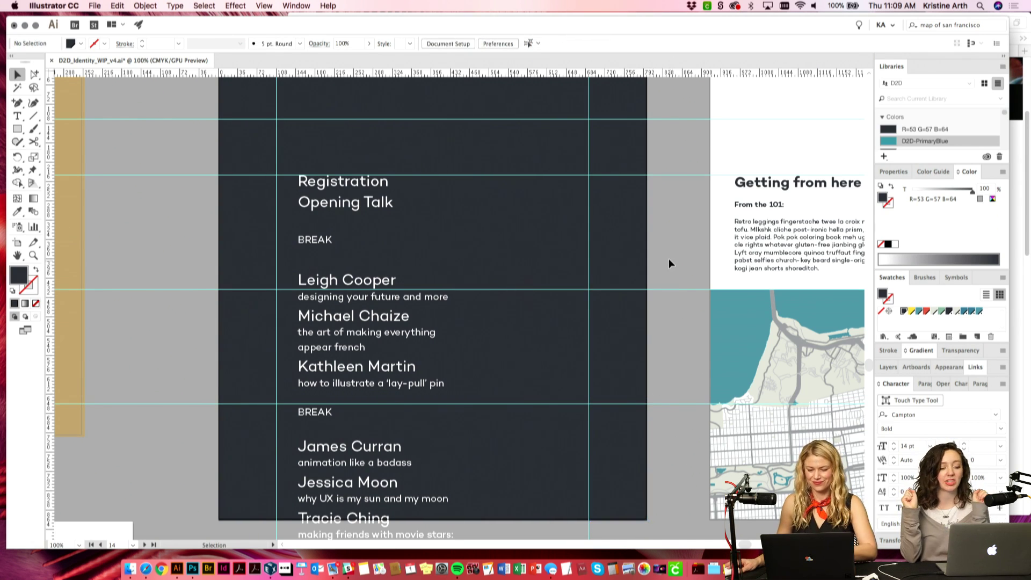
{"action": "scroll", "coordinate": [370, 311], "scroll_direction": "up", "scroll_amount": 5}
{"action": "key", "text": "super+z"}
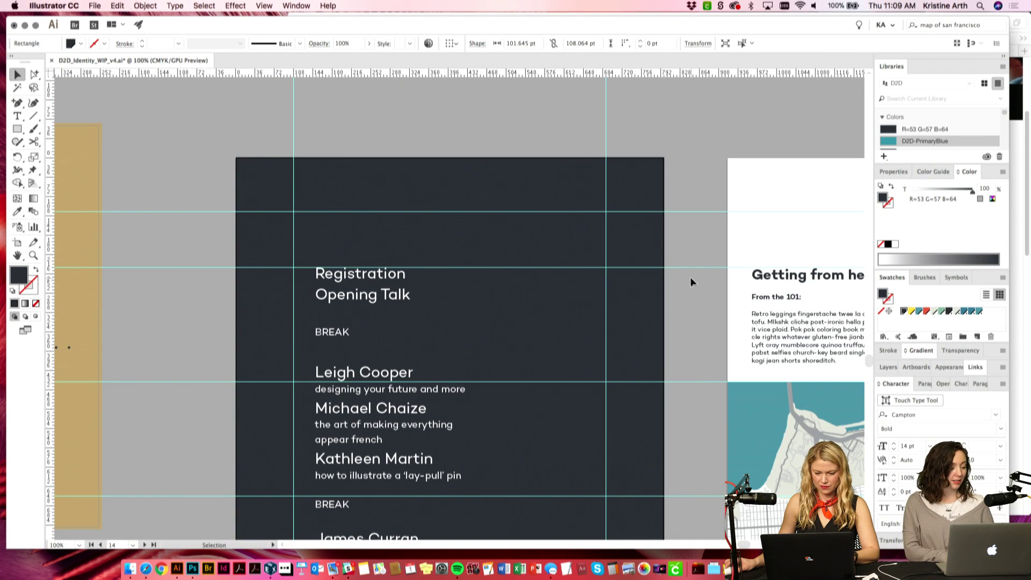
Step: Centre the small rectangle horizontally on the dark background rectangle
{"action": "left_click", "coordinate": [685, 260]}
{"action": "left_click", "coordinate": [628, 191]}
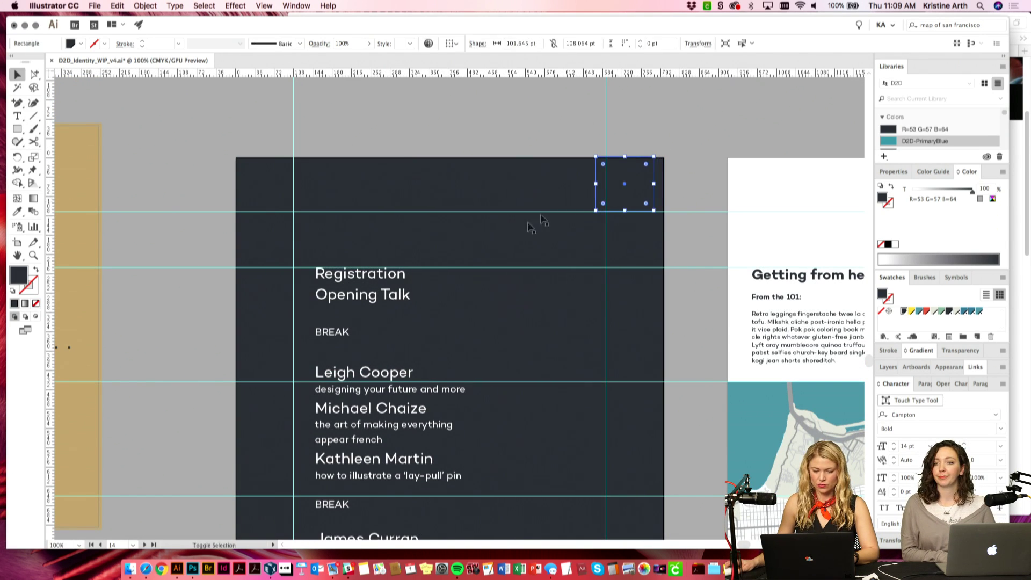
{"action": "left_click", "coordinate": [521, 253], "text": "shift"}
{"action": "left_click", "coordinate": [521, 252]}
{"action": "left_click", "coordinate": [484, 43]}
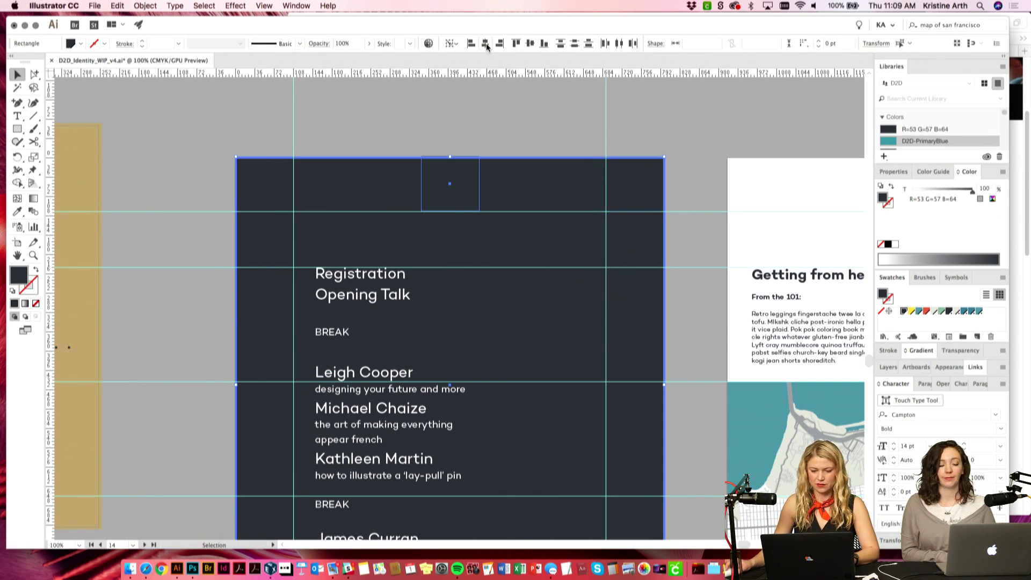
{"action": "left_click", "coordinate": [549, 113]}
Step: Add a vertical guide through the small rectangle's centre, marking the middle of the schedule page
{"action": "scroll", "coordinate": [151, 291], "scroll_direction": "down", "scroll_amount": 1}
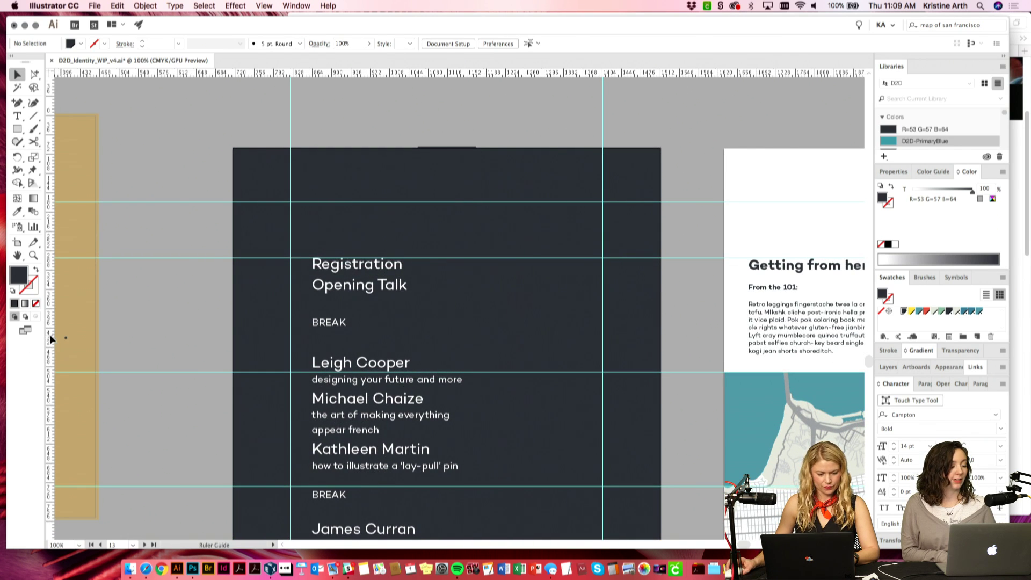
{"action": "left_click", "coordinate": [281, 221]}
{"action": "left_click", "coordinate": [437, 170]}
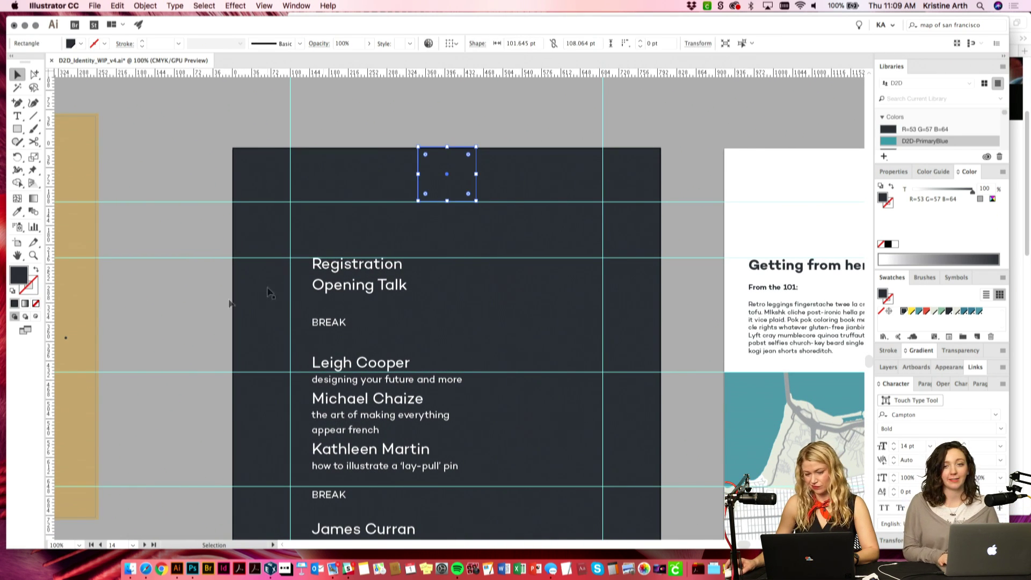
{"action": "left_click_drag", "start_coordinate": [49, 363], "coordinate": [448, 385]}
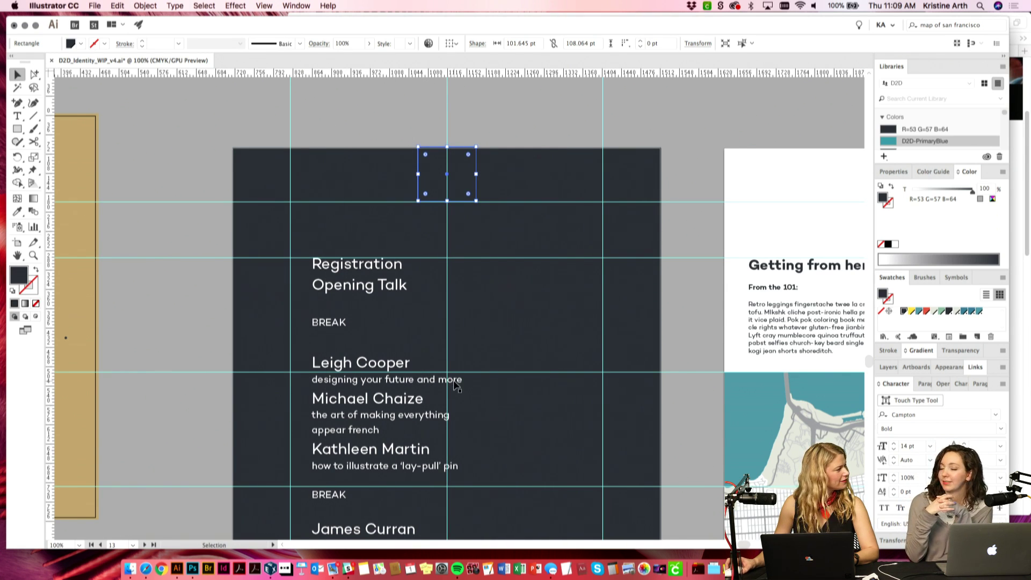
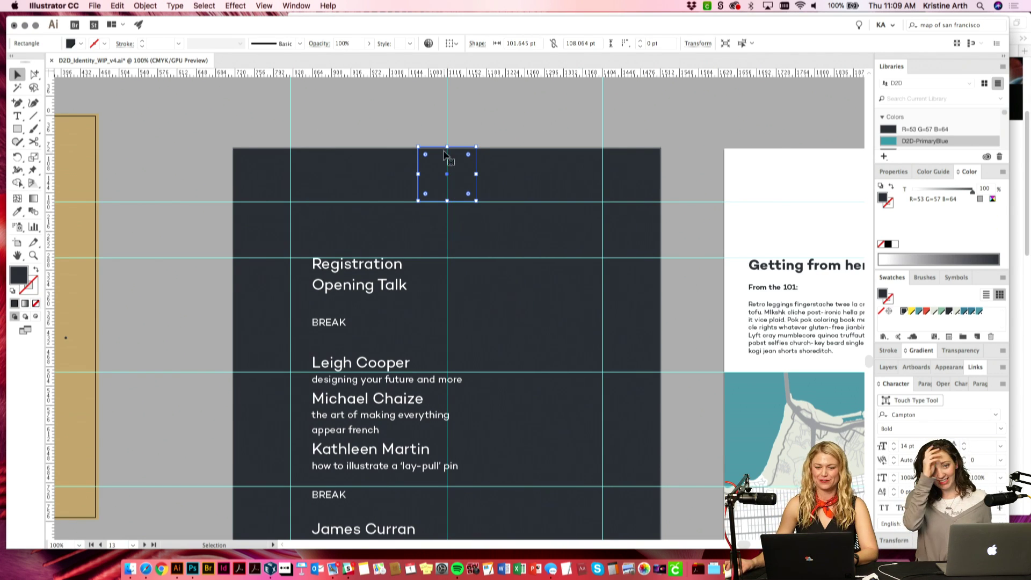
Step: Use a half-size stacked pair of the centred rectangle to add gutter guides at its left and right edges, and remove the pair
{"action": "left_click_drag", "start_coordinate": [456, 174], "coordinate": [443, 149]}
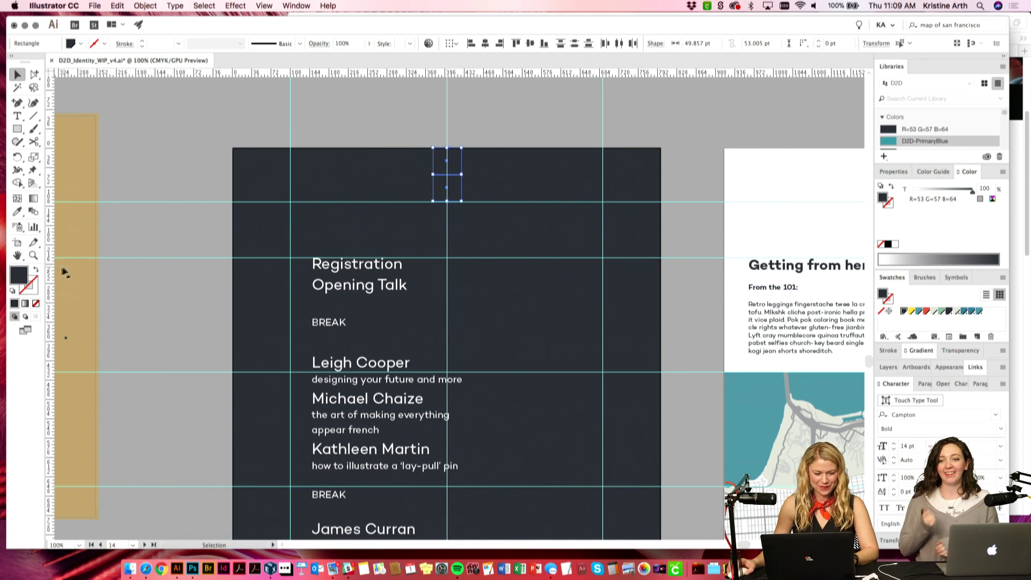
{"action": "left_click_drag", "start_coordinate": [50, 275], "coordinate": [434, 293]}
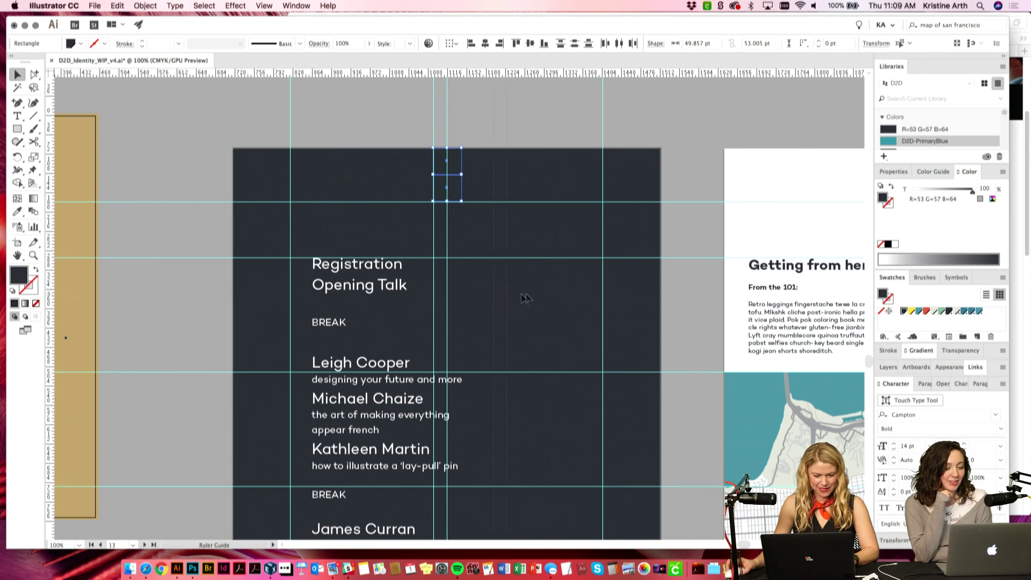
{"action": "left_click_drag", "start_coordinate": [525, 298], "coordinate": [462, 307]}
{"action": "left_click", "coordinate": [455, 189]}
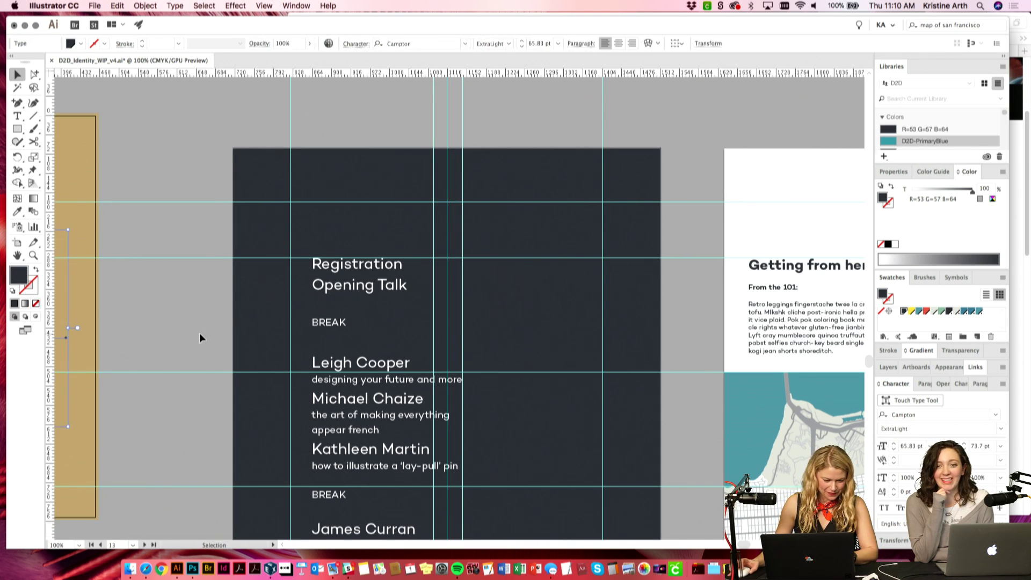
Step: Move the schedule text block so its frame starts at the left margin guide and the second horizontal guide
{"action": "scroll", "coordinate": [586, 265], "scroll_direction": "down", "scroll_amount": 1}
{"action": "left_click_drag", "start_coordinate": [326, 255], "coordinate": [318, 263]}
{"action": "key", "text": "Right"}
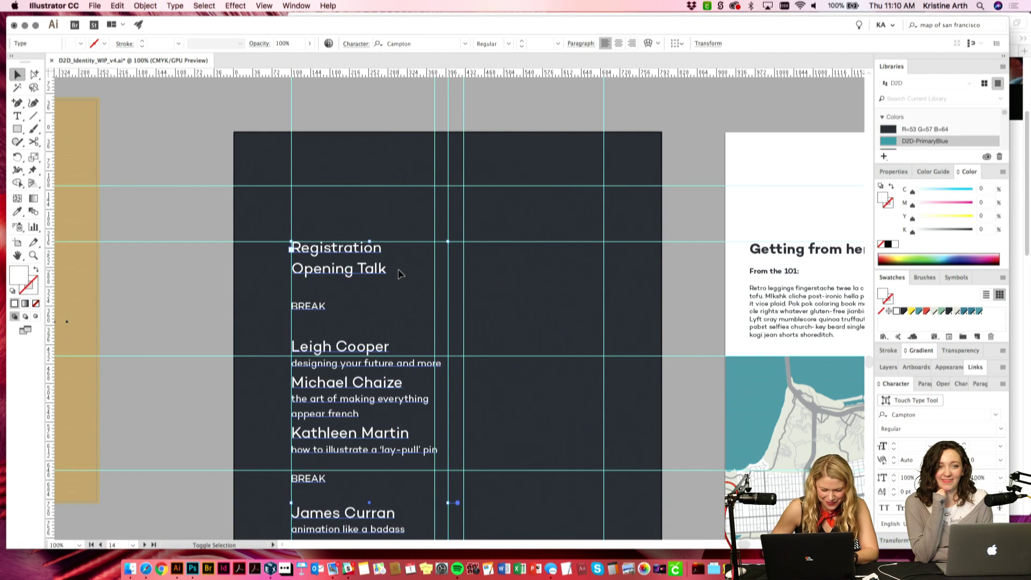
{"action": "key", "text": "Left"}
{"action": "key", "text": "Down"}
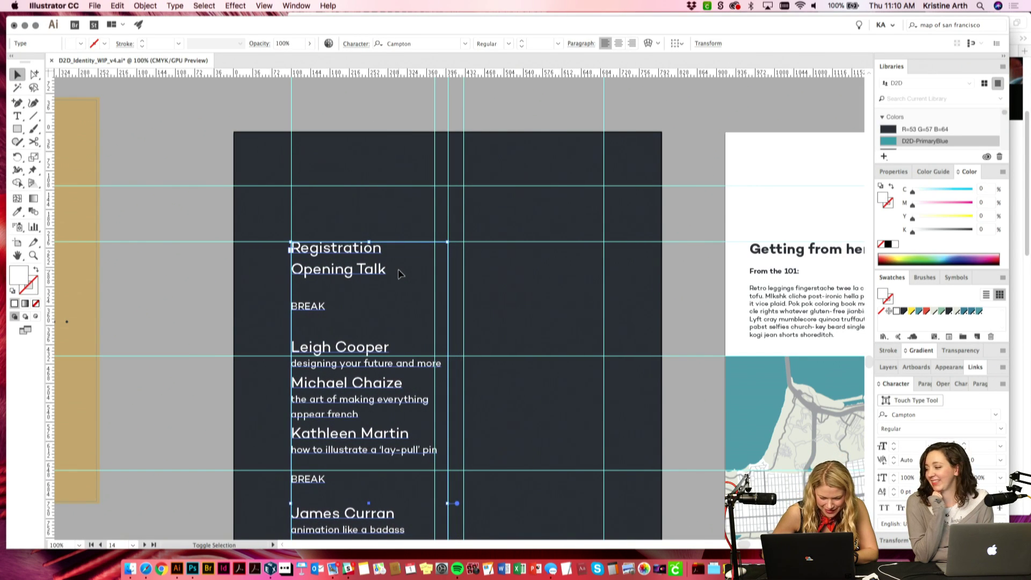
{"action": "left_click", "coordinate": [172, 292]}
Step: Reduce the schedule text so its headings are 24.64 pt, and narrow its frame to the first gutter guide, about 269 pt wide
{"action": "left_click_drag", "start_coordinate": [376, 392], "coordinate": [386, 225]}
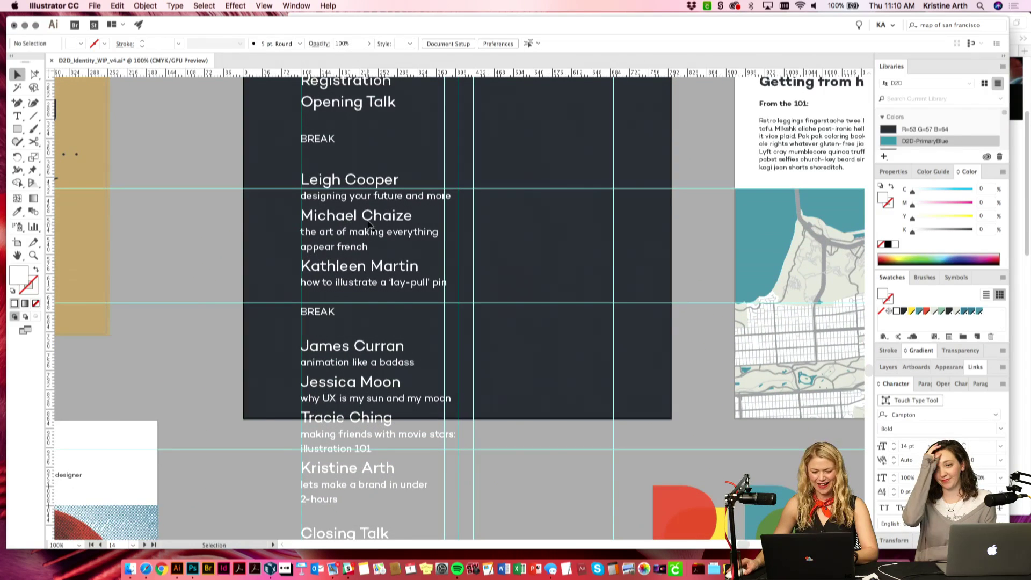
{"action": "left_click", "coordinate": [368, 224]}
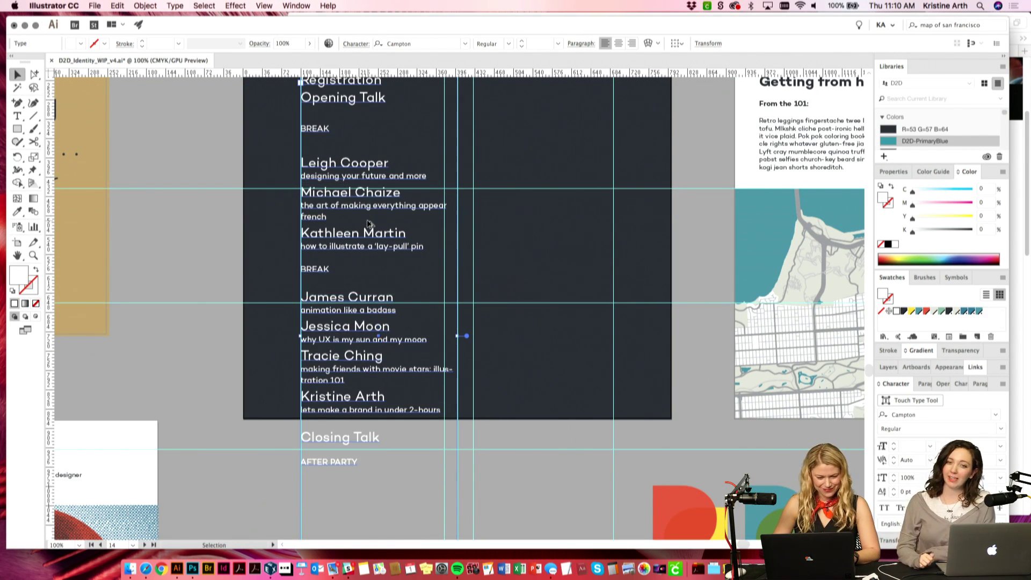
{"action": "scroll", "coordinate": [460, 316], "scroll_direction": "up", "scroll_amount": 3}
{"action": "scroll", "coordinate": [451, 412], "scroll_direction": "down", "scroll_amount": 2}
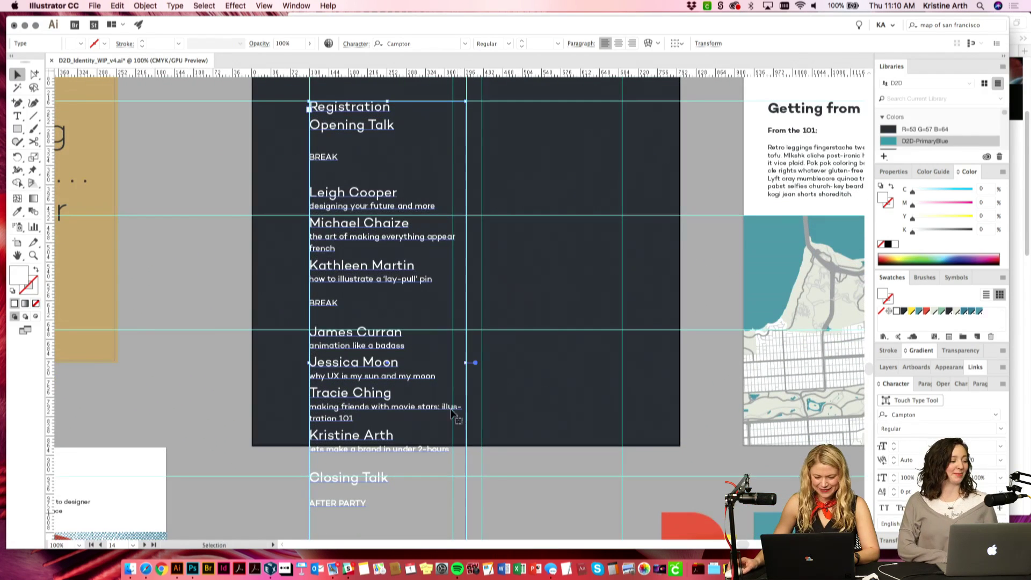
{"action": "left_click_drag", "start_coordinate": [466, 364], "coordinate": [454, 367]}
Step: Shorten the schedule text frame from below to about 811 pt tall
{"action": "key", "text": "super+minus"}
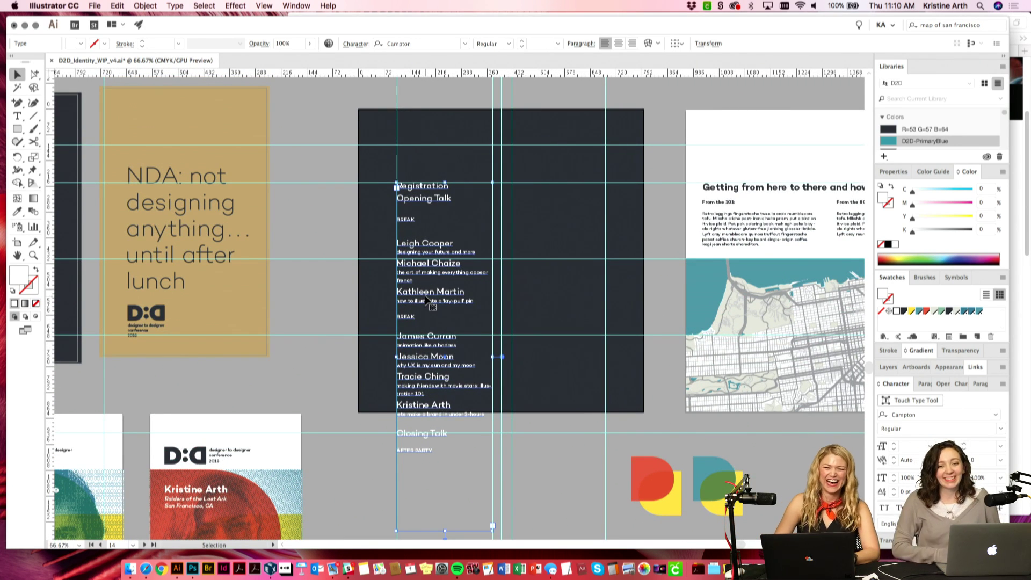
{"action": "scroll", "coordinate": [428, 447], "scroll_direction": "down", "scroll_amount": 2}
{"action": "left_click_drag", "start_coordinate": [435, 501], "coordinate": [432, 487]}
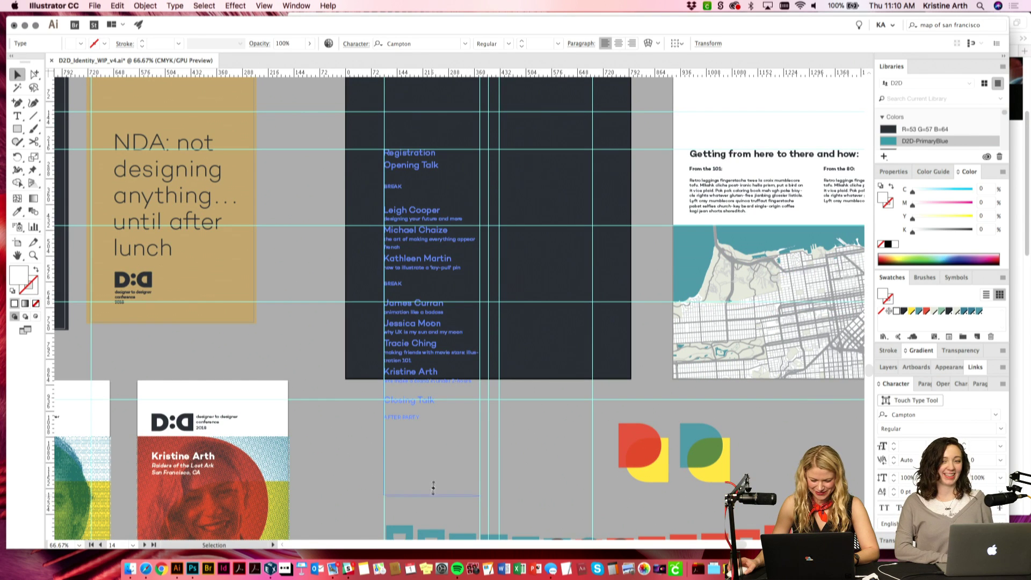
{"action": "left_click", "coordinate": [588, 434]}
{"action": "scroll", "coordinate": [563, 449], "scroll_direction": "up", "scroll_amount": 2}
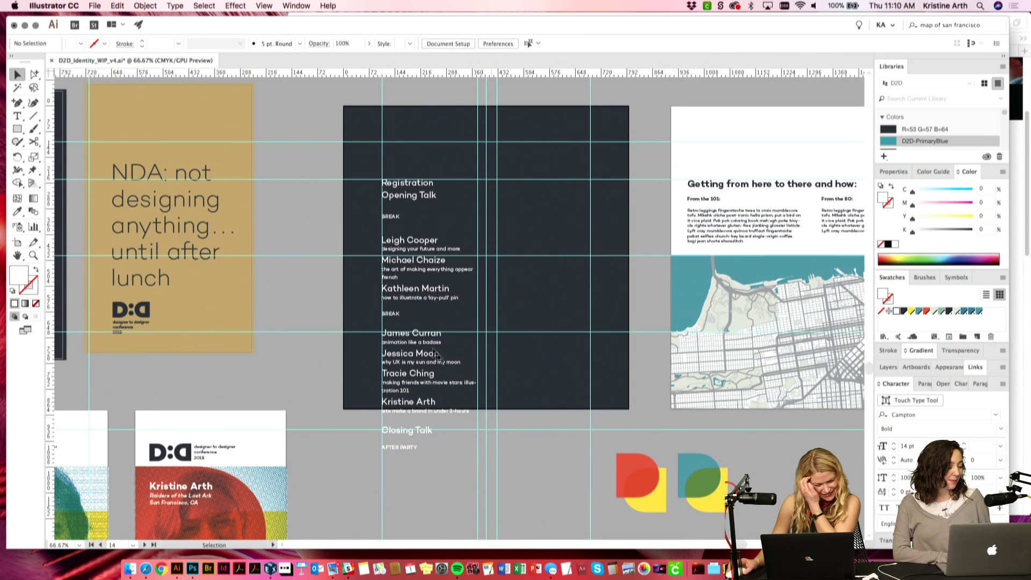
Step: Insert a blank line between "Registration" and "Opening Talk" in the schedule text
{"action": "key", "text": "super+equal"}
{"action": "key", "text": "super+equal"}
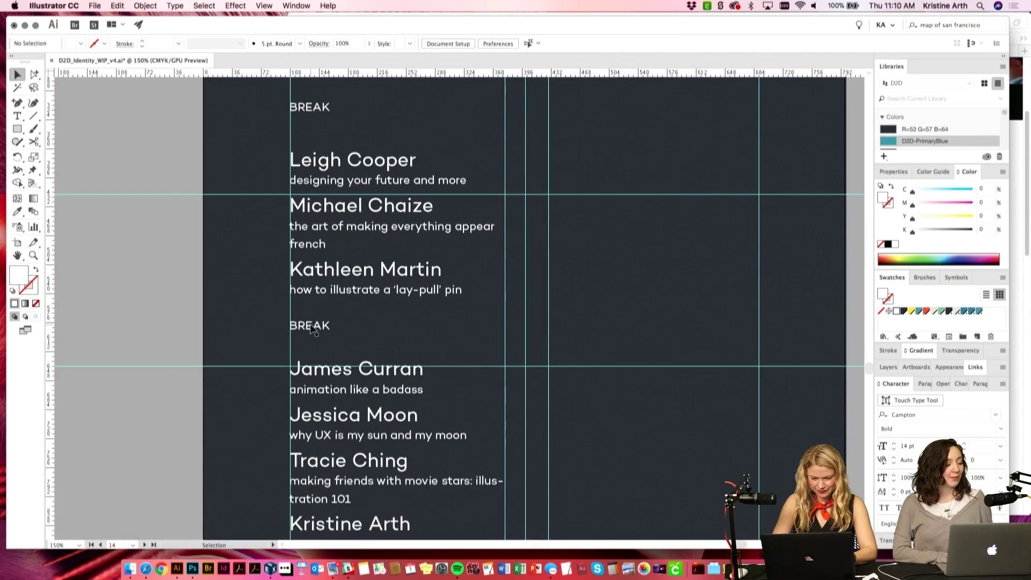
{"action": "left_click_drag", "start_coordinate": [435, 239], "coordinate": [537, 479]}
{"action": "left_click_drag", "start_coordinate": [489, 403], "coordinate": [477, 368]}
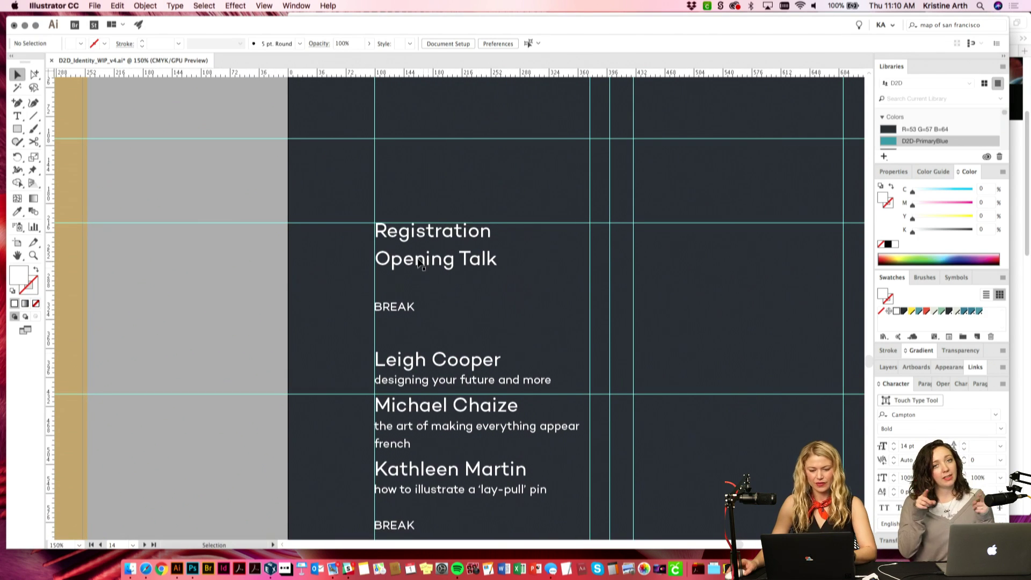
{"action": "key", "text": "t"}
{"action": "left_click", "coordinate": [379, 258]}
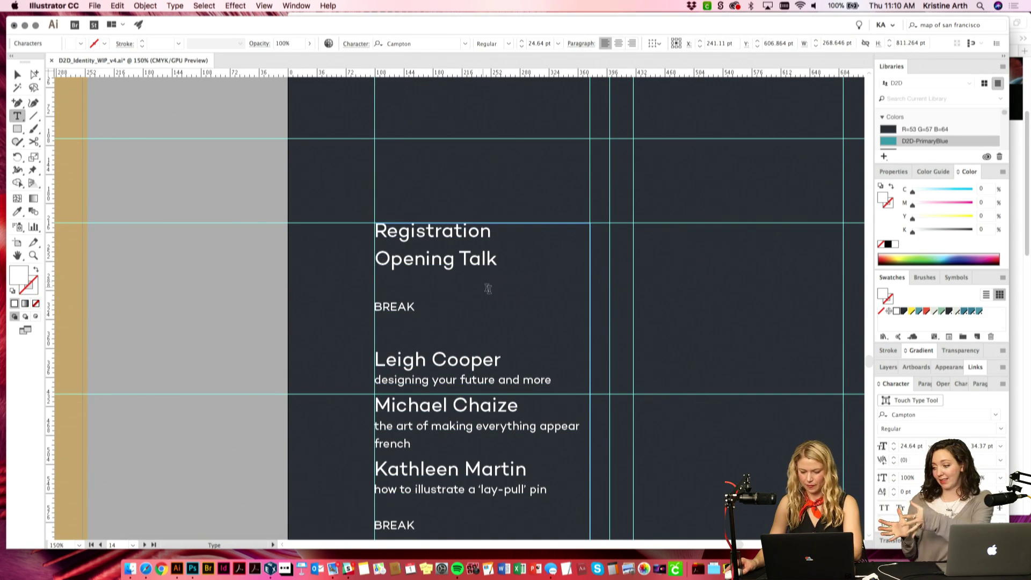
{"action": "key", "text": "Return"}
{"action": "key", "text": "Escape"}
{"action": "key", "text": "super+minus"}
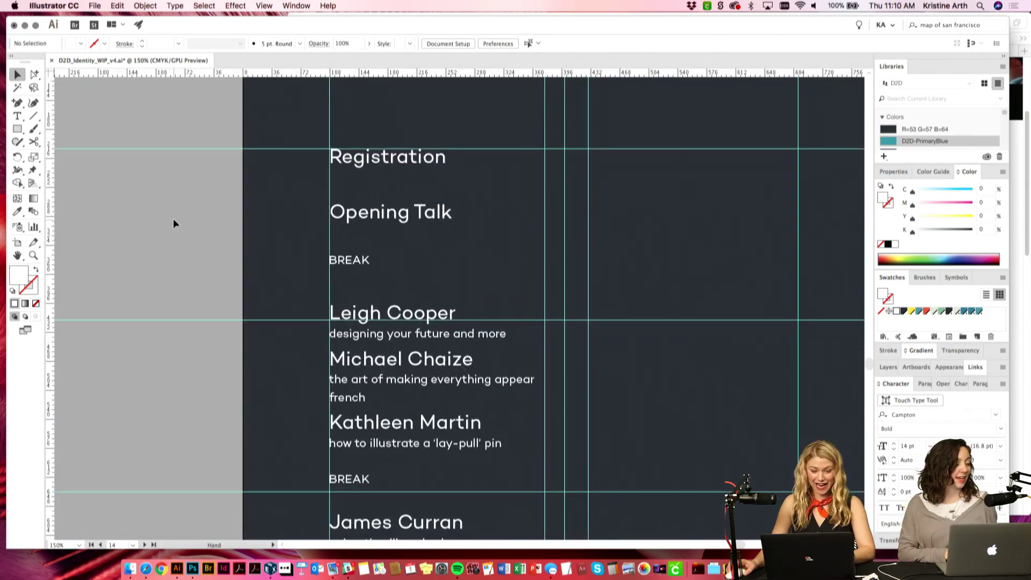
Step: Set the first BREAK line of the schedule text to Bold Italic
{"action": "scroll", "coordinate": [474, 335], "scroll_direction": "down", "scroll_amount": 5}
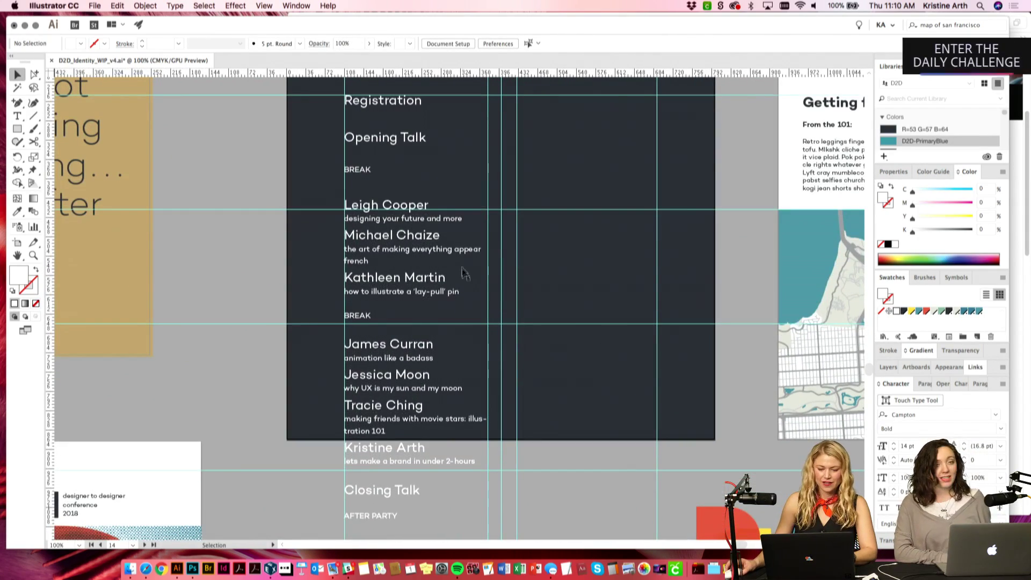
{"action": "left_click", "coordinate": [464, 252]}
{"action": "scroll", "coordinate": [493, 414], "scroll_direction": "down", "scroll_amount": 3}
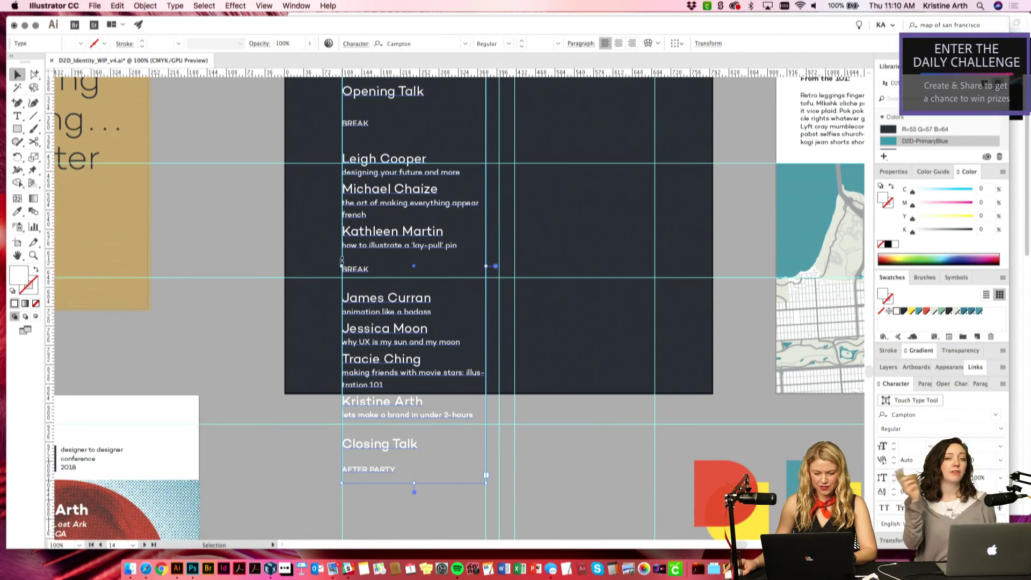
{"action": "scroll", "coordinate": [408, 365], "scroll_direction": "up", "scroll_amount": 4}
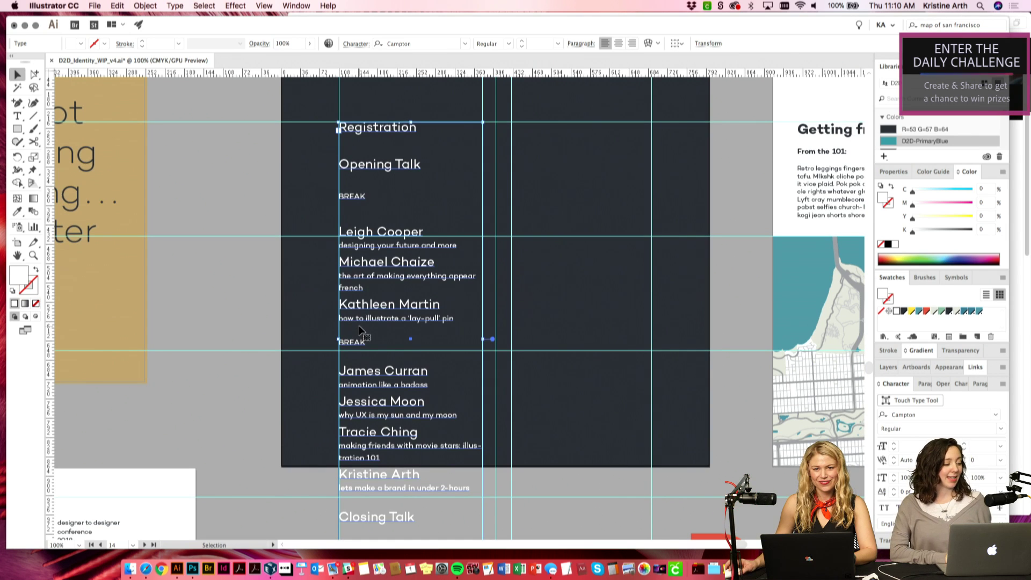
{"action": "left_click_drag", "start_coordinate": [392, 278], "coordinate": [391, 316]}
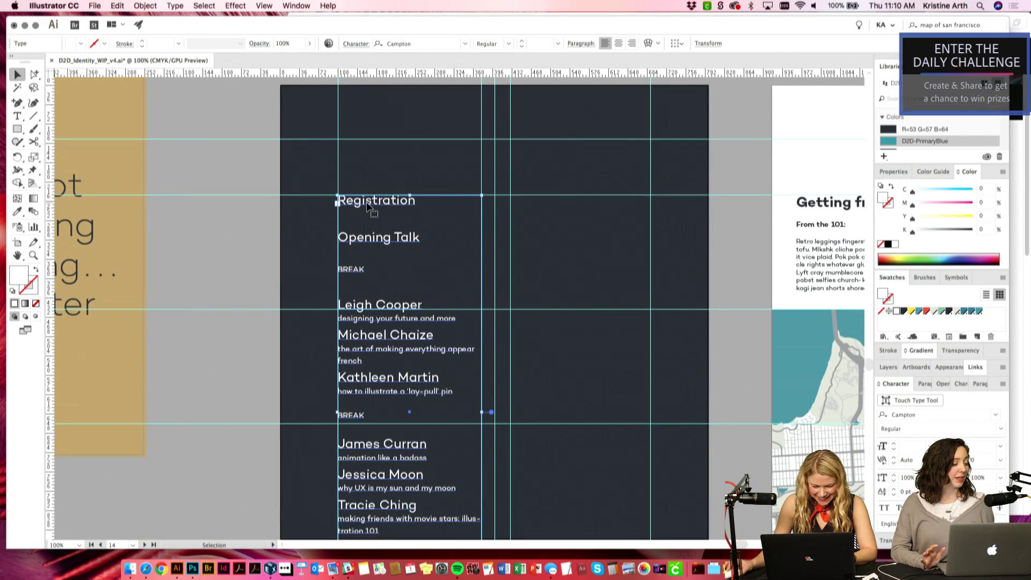
{"action": "double_click", "coordinate": [350, 271]}
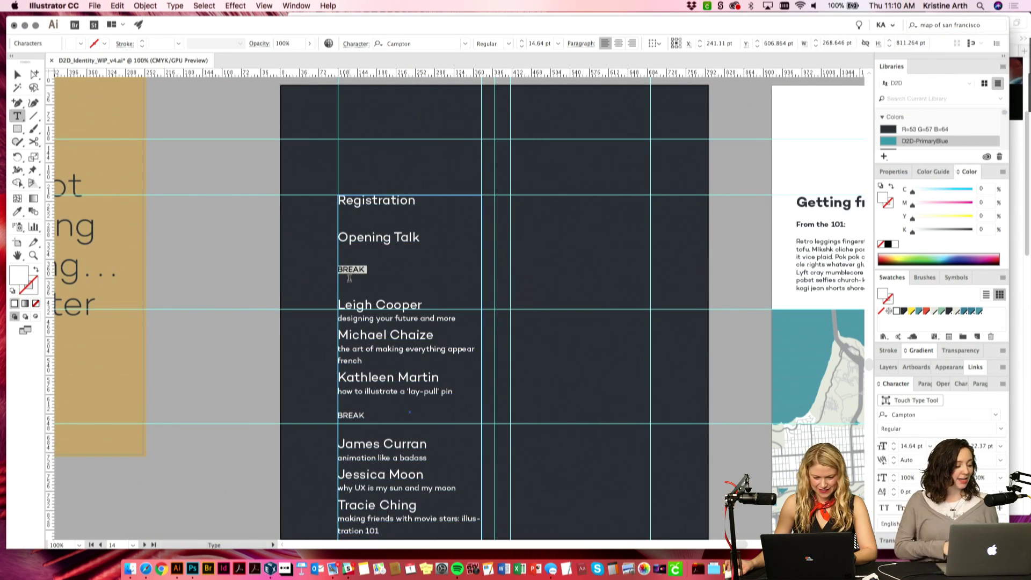
{"action": "left_click", "coordinate": [508, 43]}
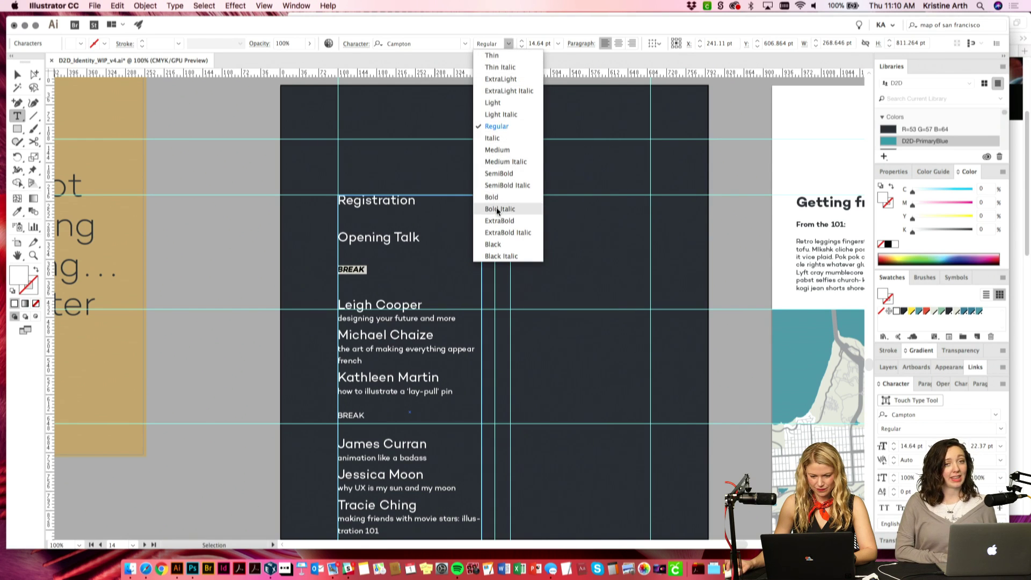
{"action": "left_click", "coordinate": [498, 210]}
{"action": "left_click", "coordinate": [17, 74]}
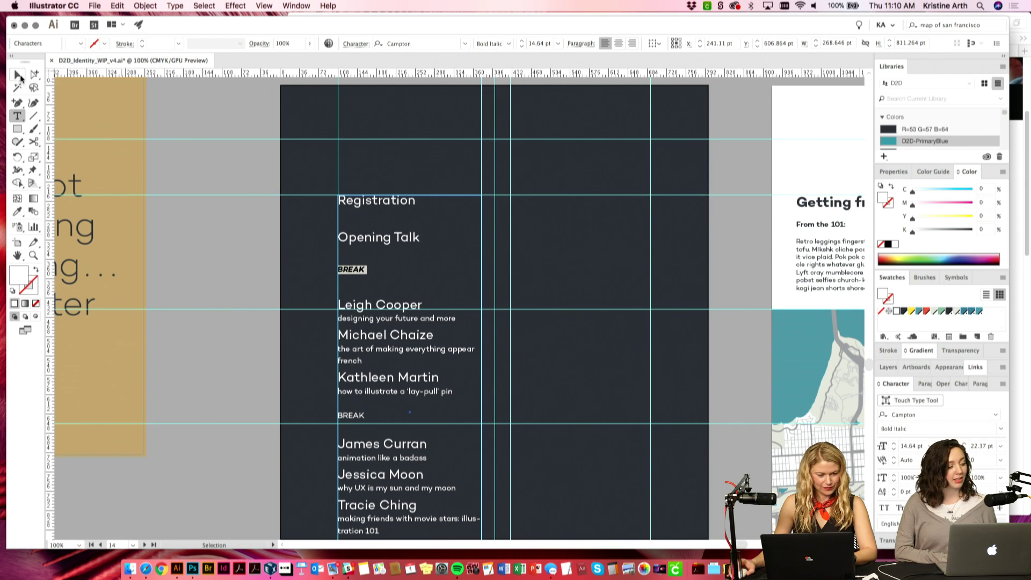
{"action": "left_click", "coordinate": [206, 198]}
Step: Match the second BREAK line to the first one's Bold Italic formatting with the Eyedropper
{"action": "left_click_drag", "start_coordinate": [250, 383], "coordinate": [262, 303]}
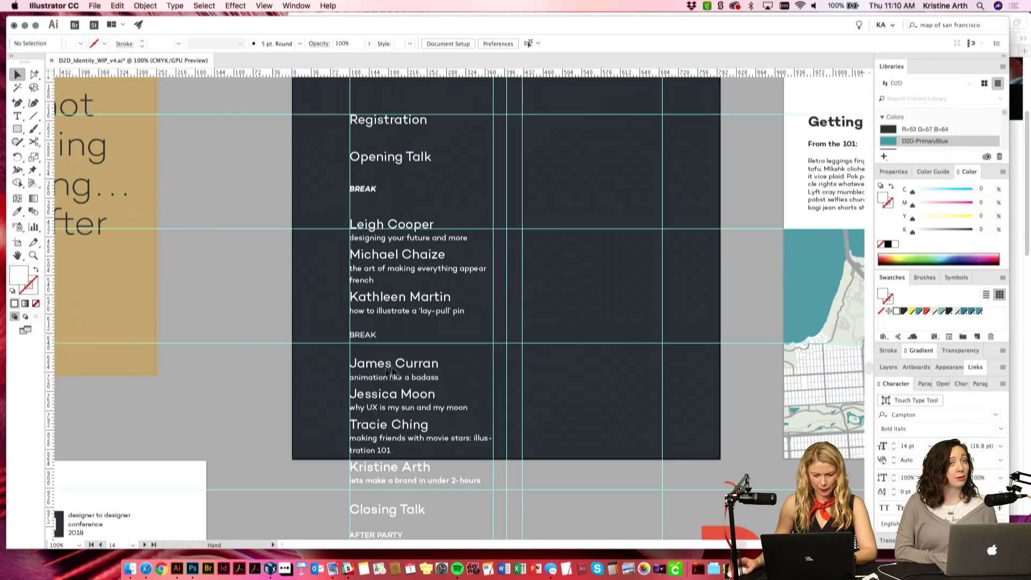
{"action": "left_click", "coordinate": [362, 334]}
{"action": "double_click", "coordinate": [362, 334]}
{"action": "left_click", "coordinate": [17, 211]}
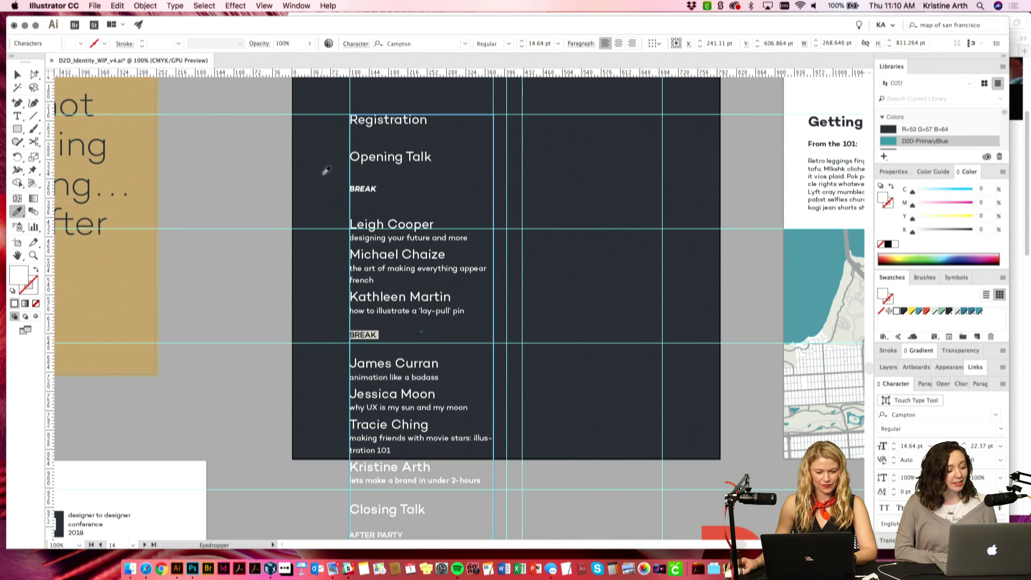
{"action": "left_click", "coordinate": [361, 184]}
{"action": "left_click", "coordinate": [18, 74]}
{"action": "left_click", "coordinate": [282, 336]}
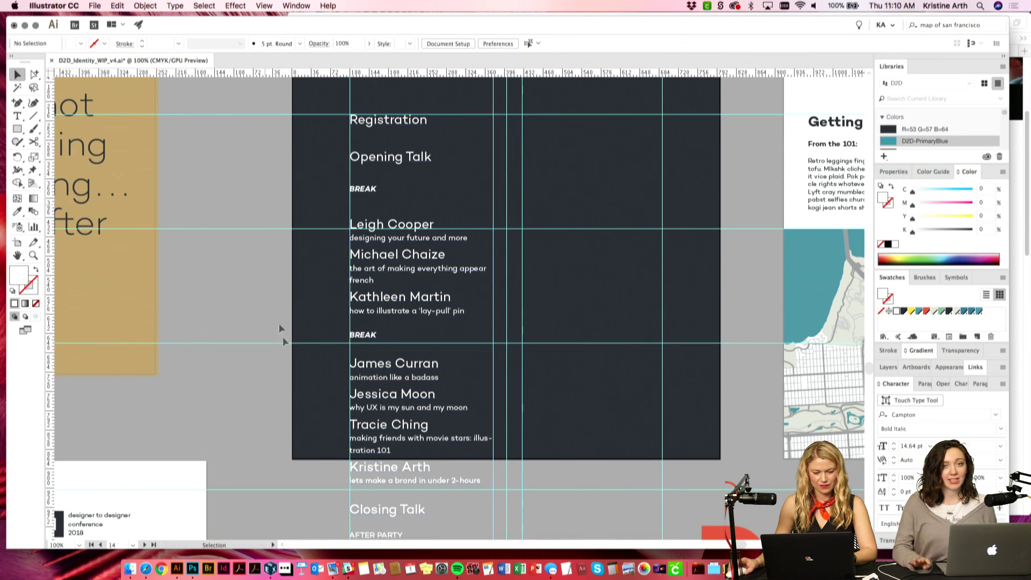
Step: Copy the BREAK line's Bold Italic formatting onto the AFTER PARTY line with the Eyedropper
{"action": "left_click_drag", "start_coordinate": [282, 336], "coordinate": [304, 252]}
{"action": "left_click", "coordinate": [371, 375]}
{"action": "triple_click", "coordinate": [371, 374]}
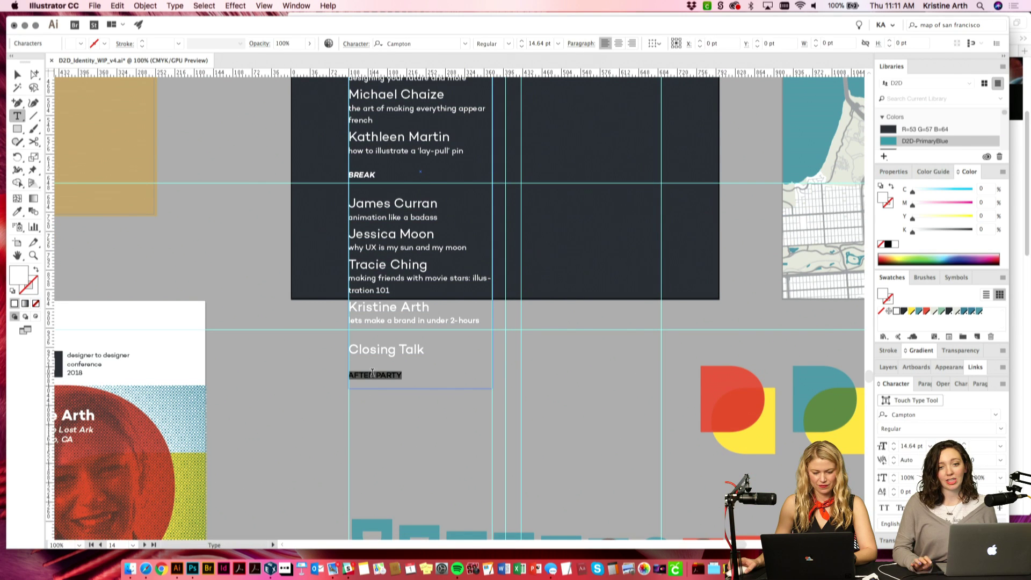
{"action": "left_click", "coordinate": [18, 211]}
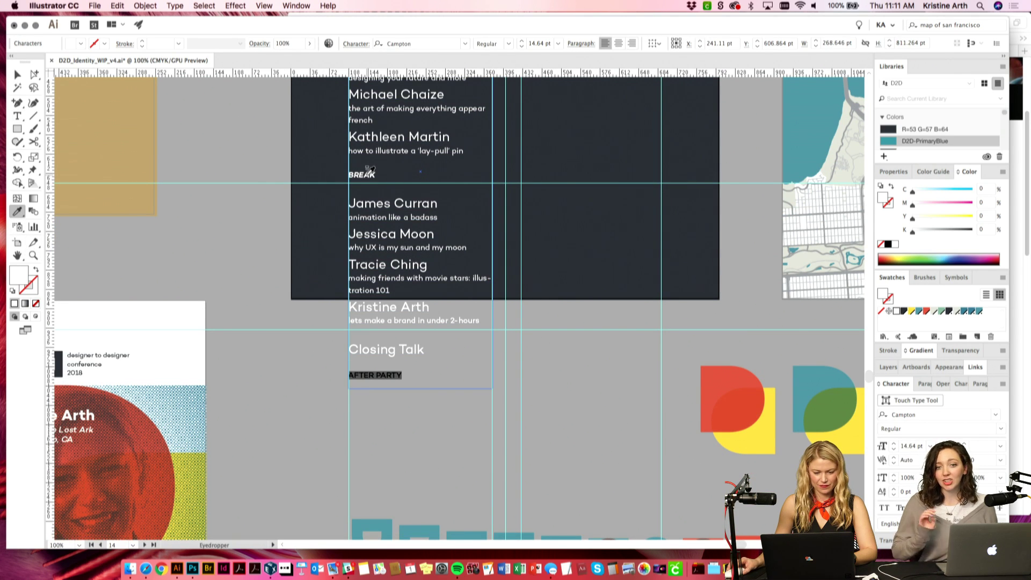
{"action": "left_click", "coordinate": [366, 175]}
{"action": "key", "text": "v"}
{"action": "left_click", "coordinate": [228, 142]}
Step: Increase the leading of the second speaker's name in the schedule to add space above it
{"action": "left_click_drag", "start_coordinate": [278, 137], "coordinate": [276, 253]}
{"action": "left_click_drag", "start_coordinate": [472, 168], "coordinate": [462, 223]}
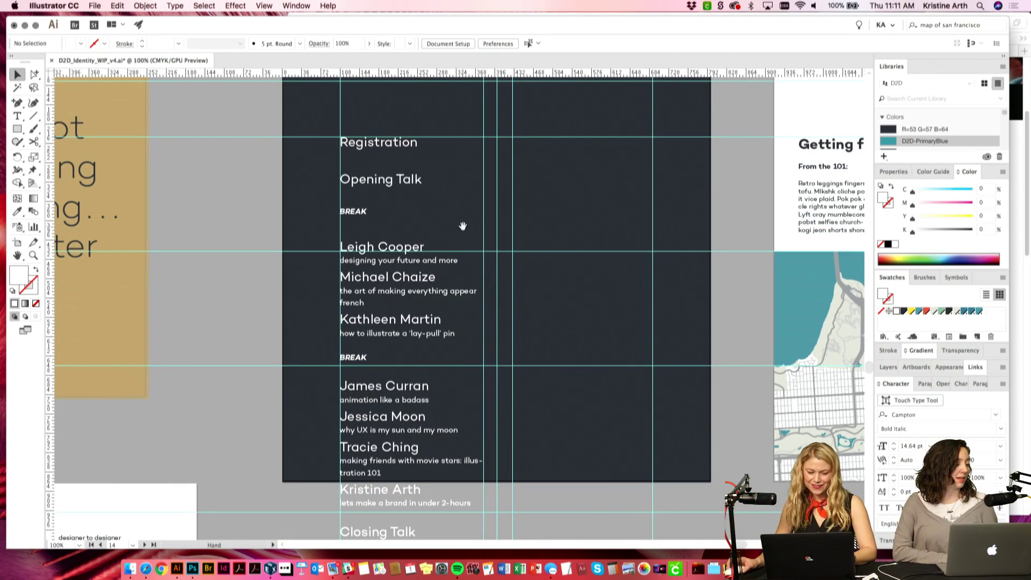
{"action": "left_click", "coordinate": [418, 185]}
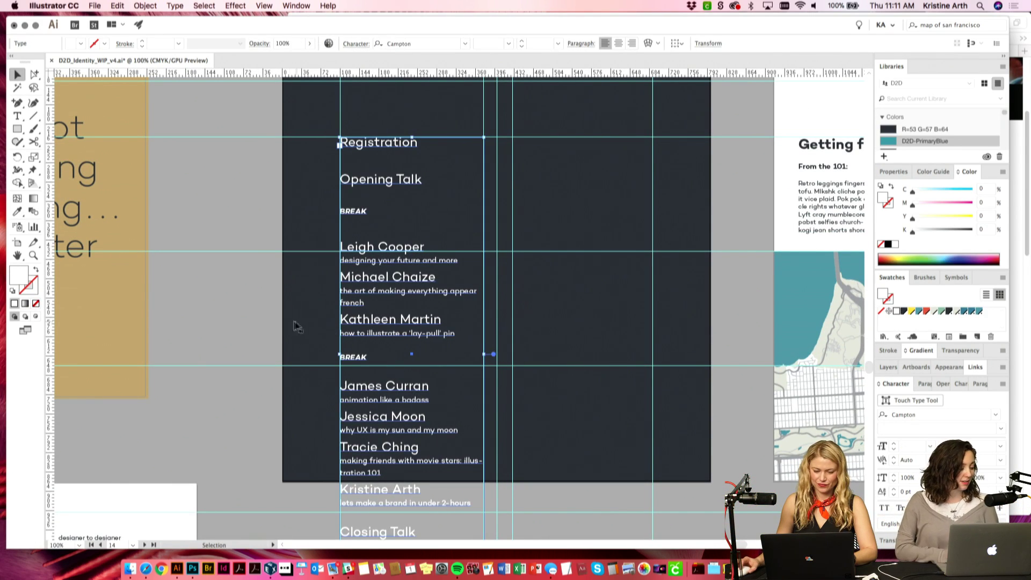
{"action": "left_click", "coordinate": [260, 318]}
{"action": "scroll", "coordinate": [432, 301], "scroll_direction": "down", "scroll_amount": 3}
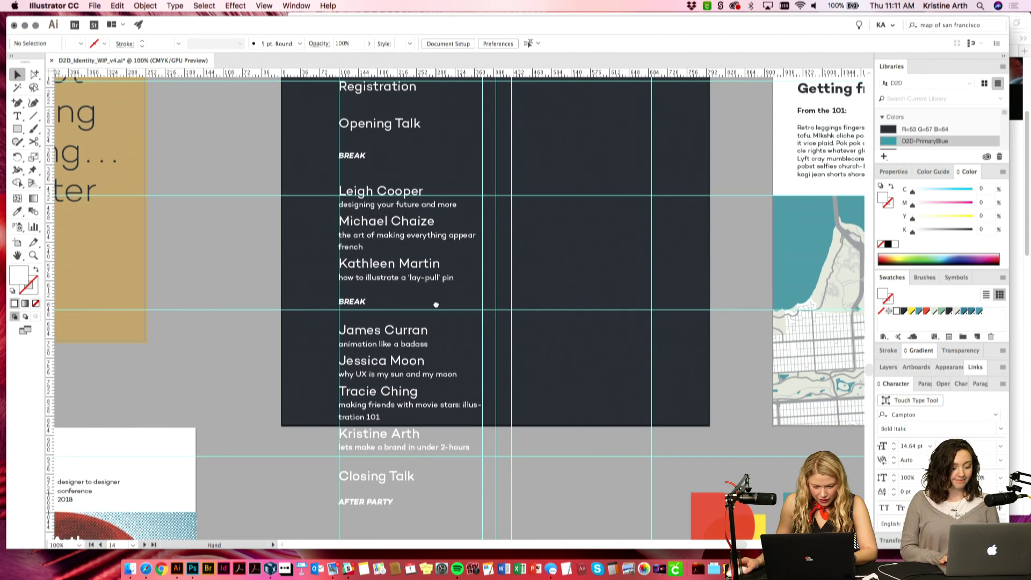
{"action": "left_click", "coordinate": [367, 268]}
{"action": "key", "text": "t"}
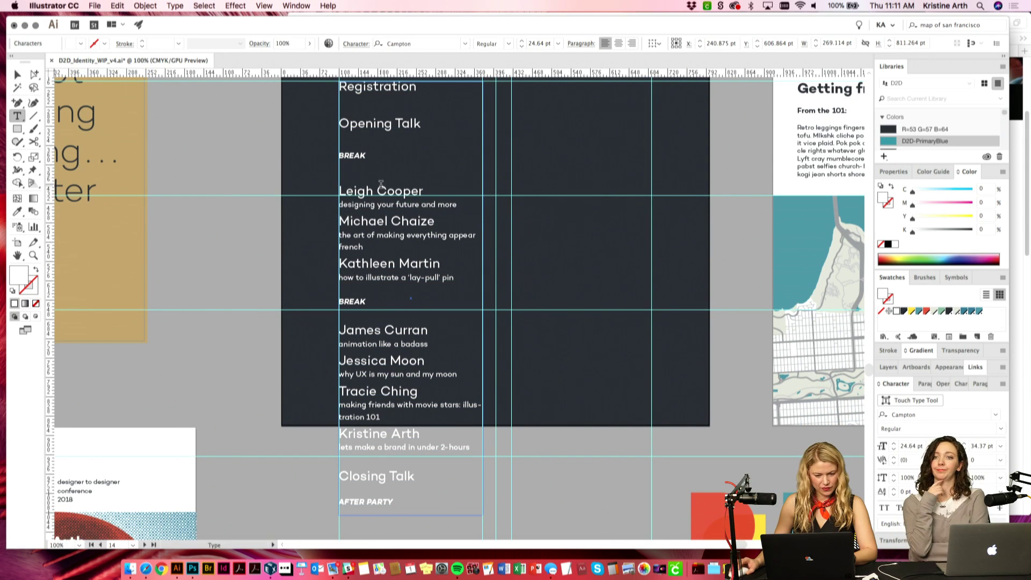
{"action": "triple_click", "coordinate": [377, 220]}
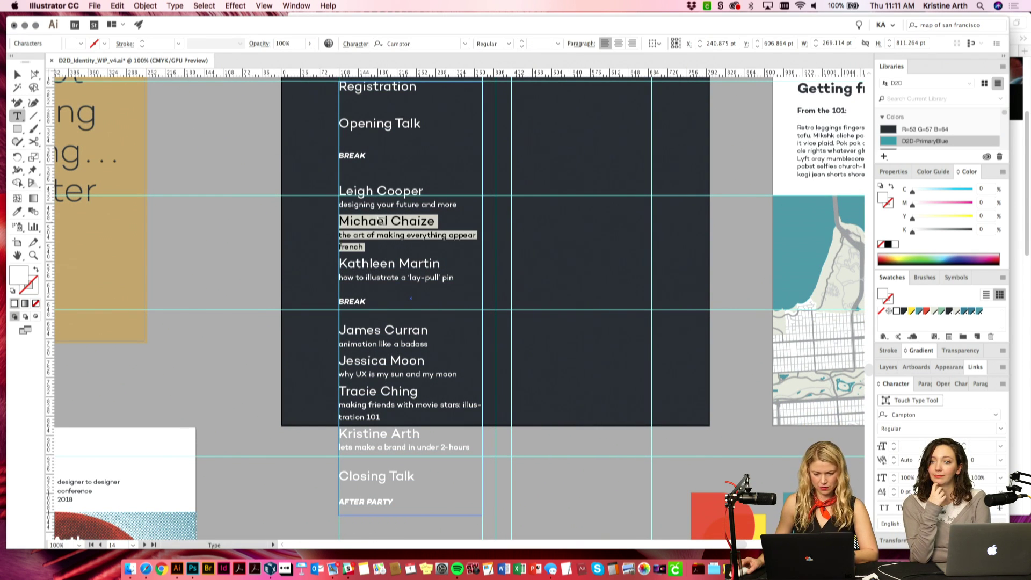
{"action": "left_click_drag", "start_coordinate": [436, 222], "coordinate": [317, 224]}
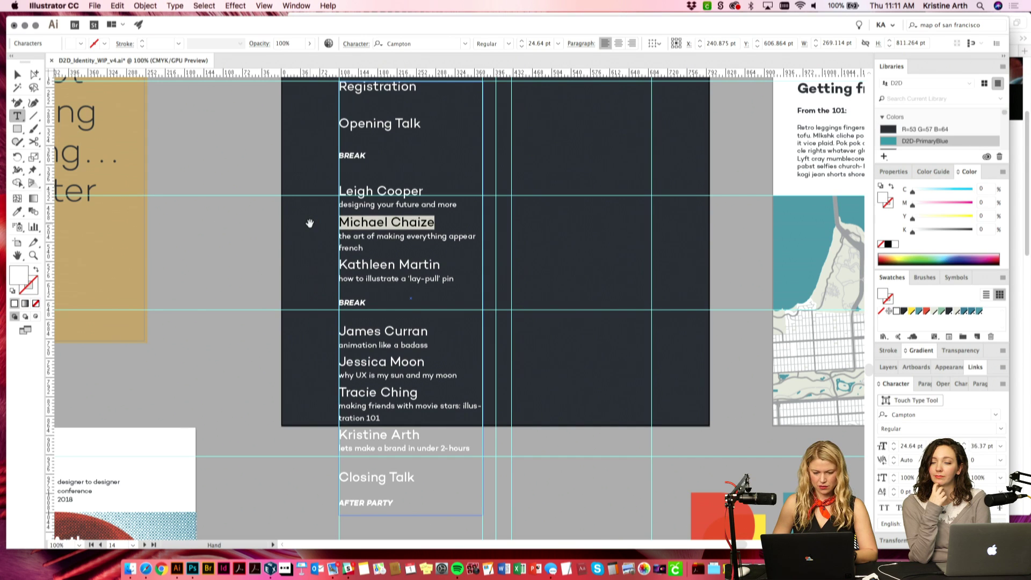
{"action": "key", "text": "alt+Down"}
Step: Set the leading of the third speaker's name in the schedule to 38.37 pt
{"action": "left_click", "coordinate": [430, 267]}
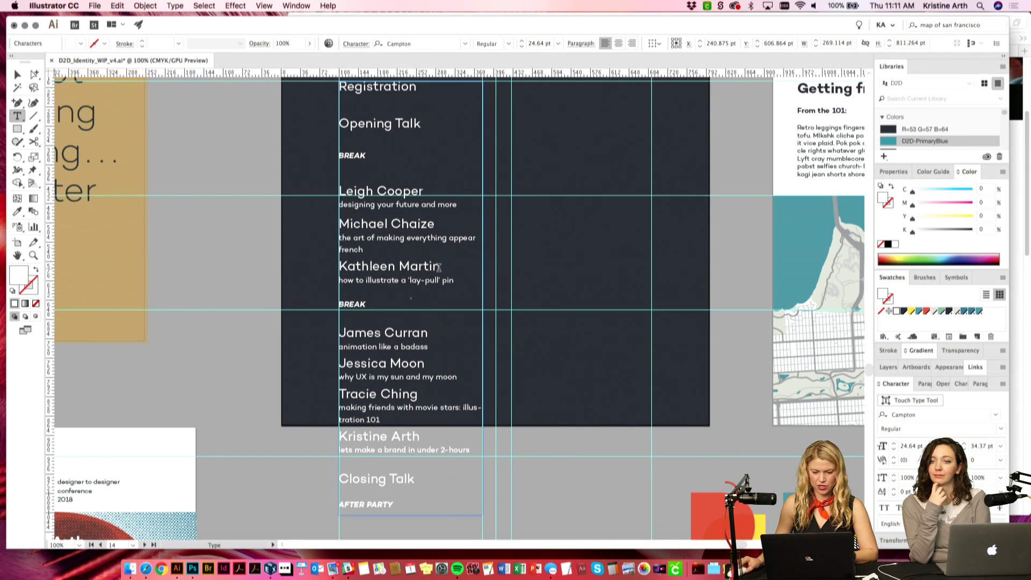
{"action": "left_click_drag", "start_coordinate": [439, 267], "coordinate": [315, 267]}
{"action": "key", "text": "alt+Down"}
{"action": "key", "text": "alt+Down"}
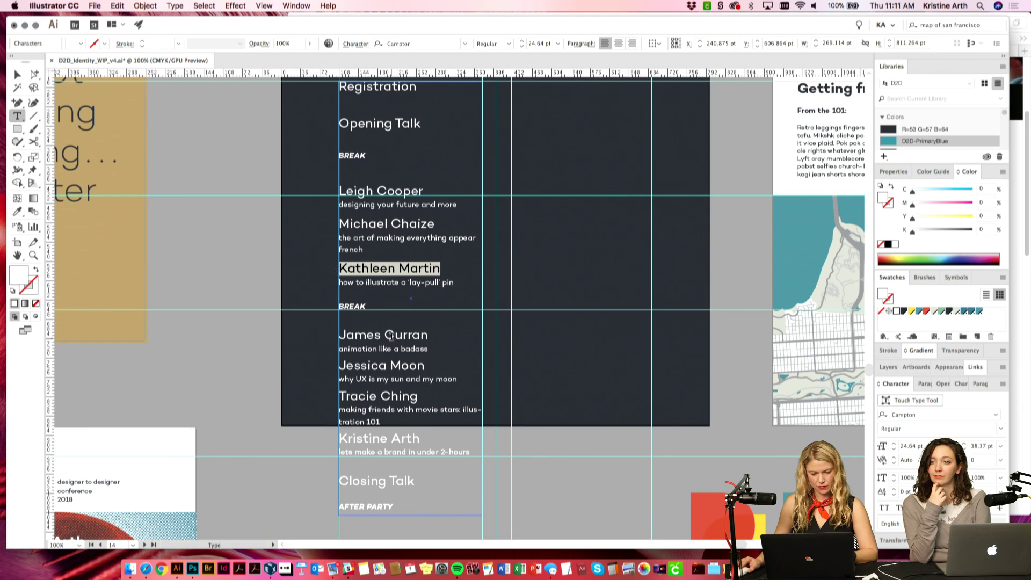
Step: Raise the leading of the fifth and sixth speakers' names to 38.37 pt each
{"action": "left_click_drag", "start_coordinate": [426, 364], "coordinate": [318, 360]}
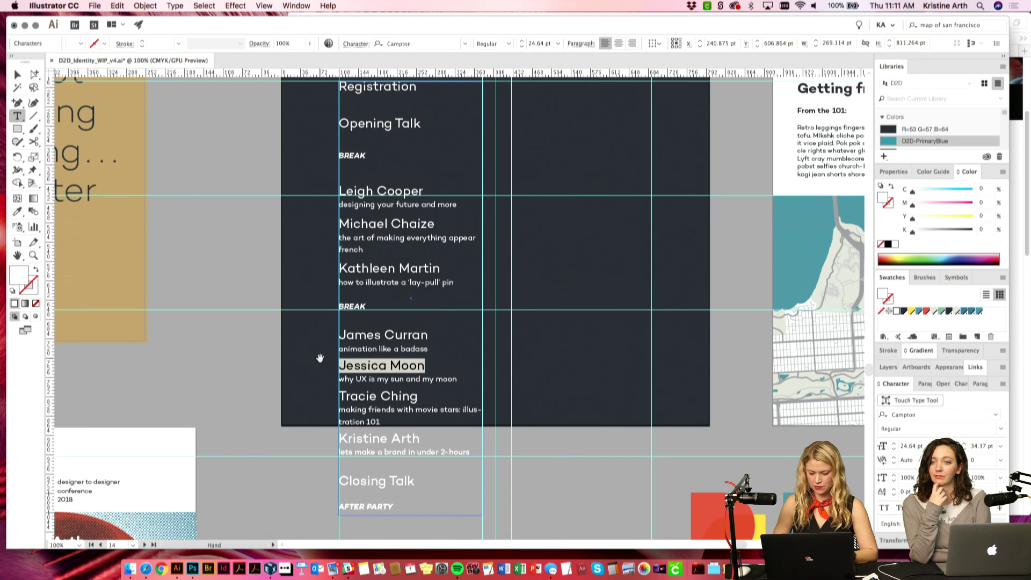
{"action": "key", "text": "alt+Down"}
{"action": "key", "text": "alt+Down"}
{"action": "left_click_drag", "start_coordinate": [419, 398], "coordinate": [314, 399]}
{"action": "key", "text": "alt+Down"}
{"action": "key", "text": "alt+Down"}
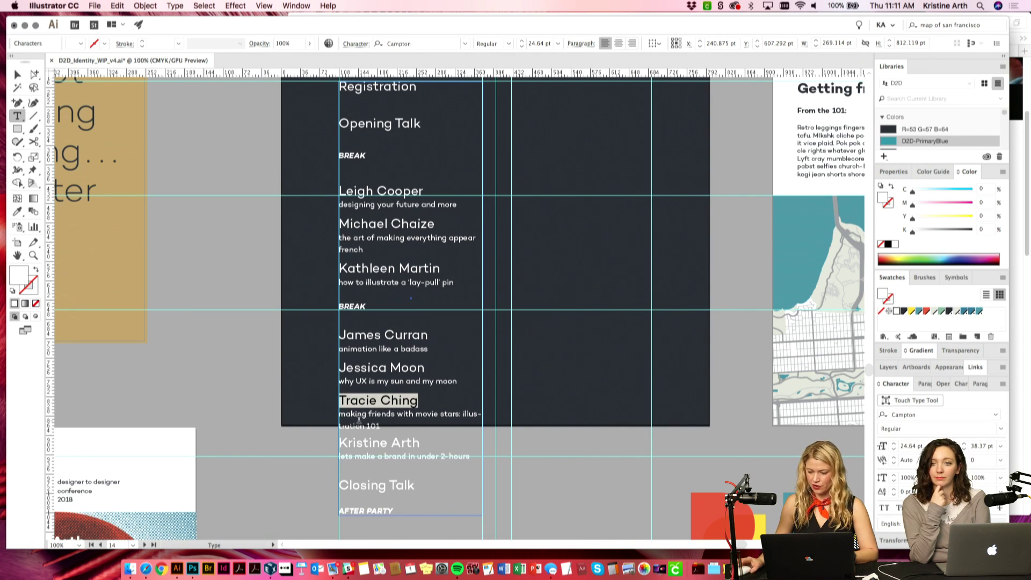
Step: Create a new character style from the sixth speaker's name, the heading with 38.37 pt leading
{"action": "left_click", "coordinate": [960, 383]}
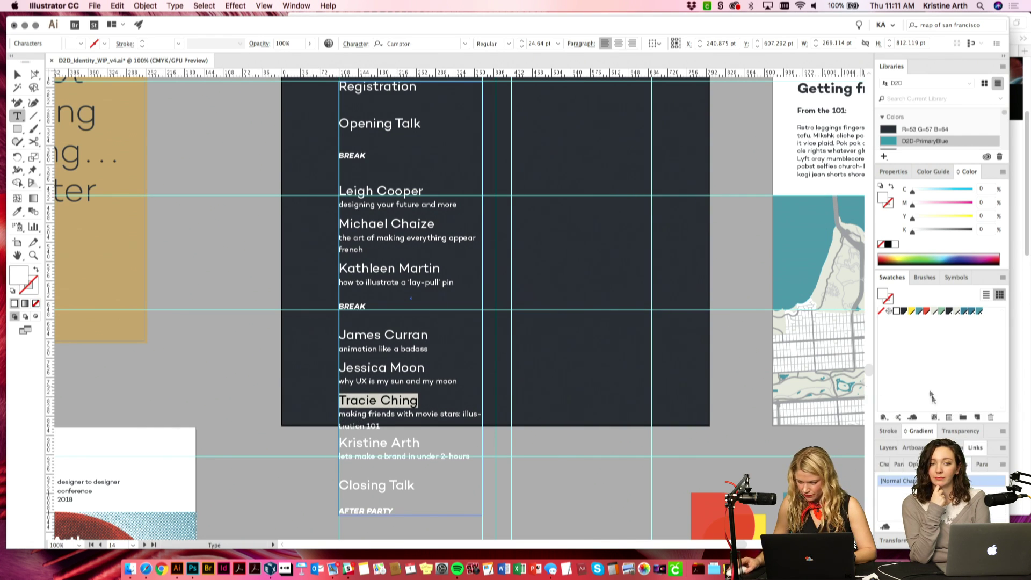
{"action": "double_click", "coordinate": [407, 443]}
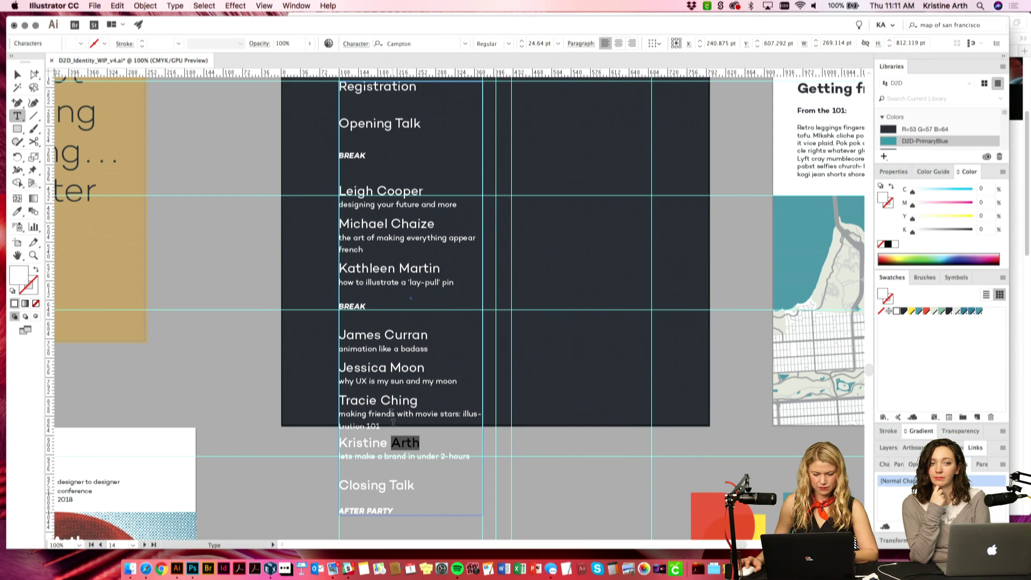
{"action": "triple_click", "coordinate": [385, 400]}
{"action": "left_click", "coordinate": [385, 400]}
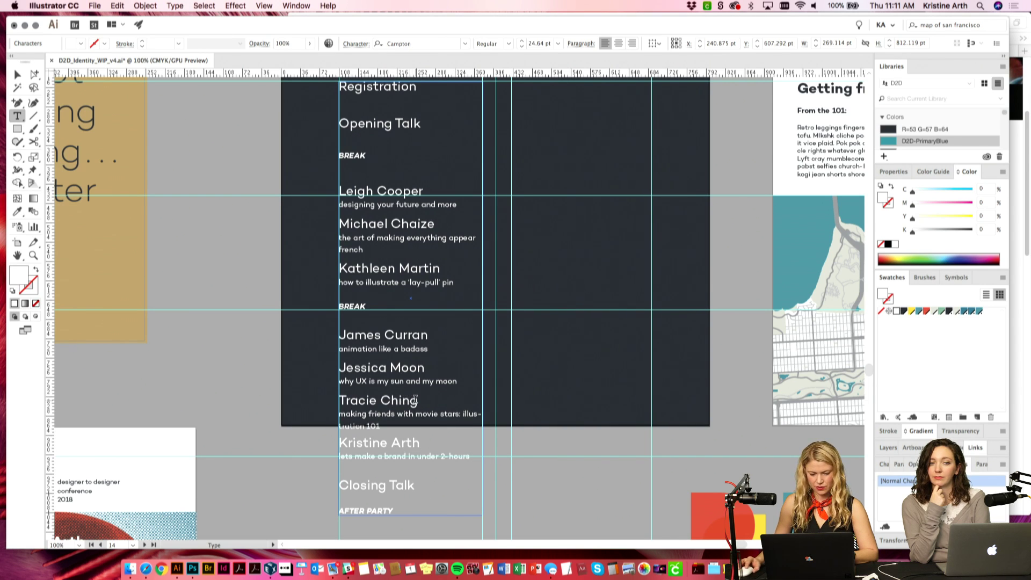
{"action": "left_click_drag", "start_coordinate": [417, 400], "coordinate": [309, 395]}
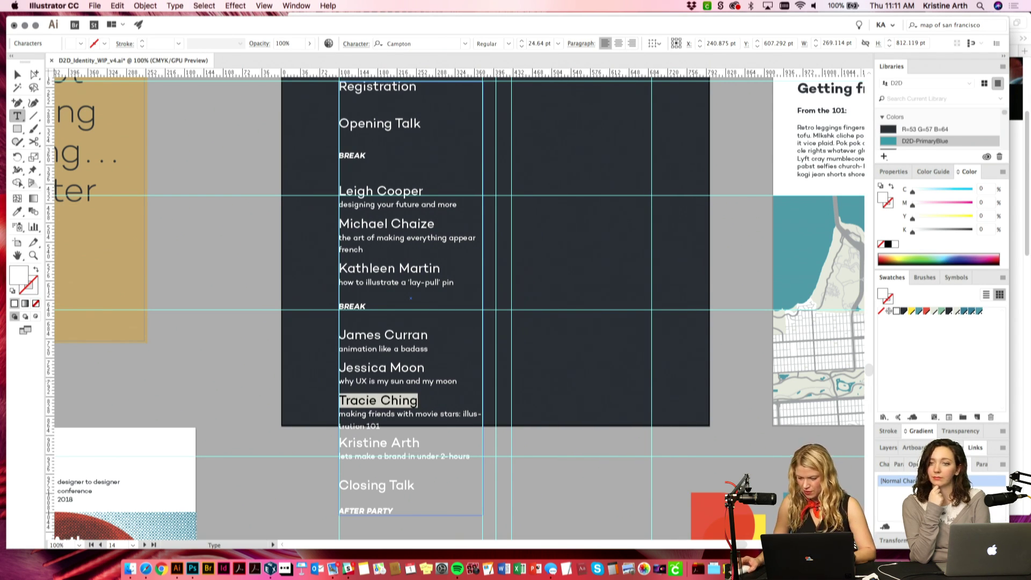
{"action": "left_click", "coordinate": [340, 443]}
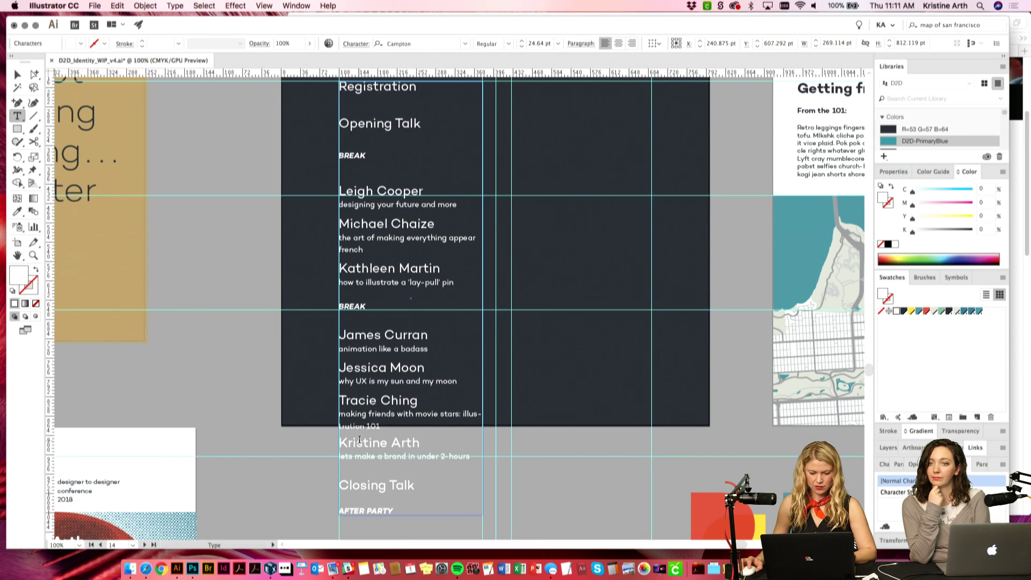
Step: Apply the new heading character style to the last speaker's name above "Closing Talk"
{"action": "double_click", "coordinate": [365, 443]}
{"action": "left_click", "coordinate": [339, 442]}
{"action": "left_click_drag", "start_coordinate": [339, 443], "coordinate": [455, 451]}
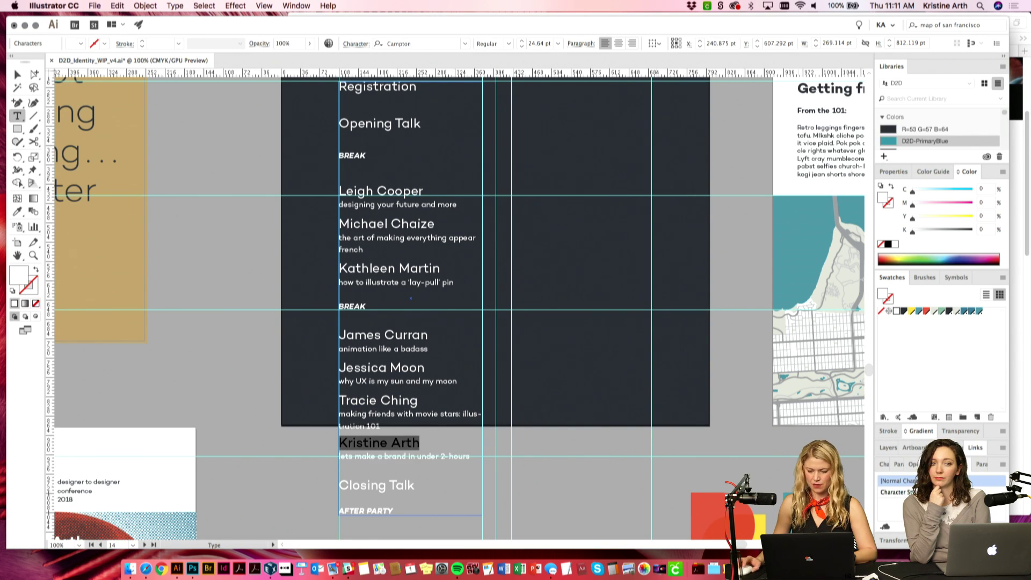
{"action": "left_click", "coordinate": [896, 492]}
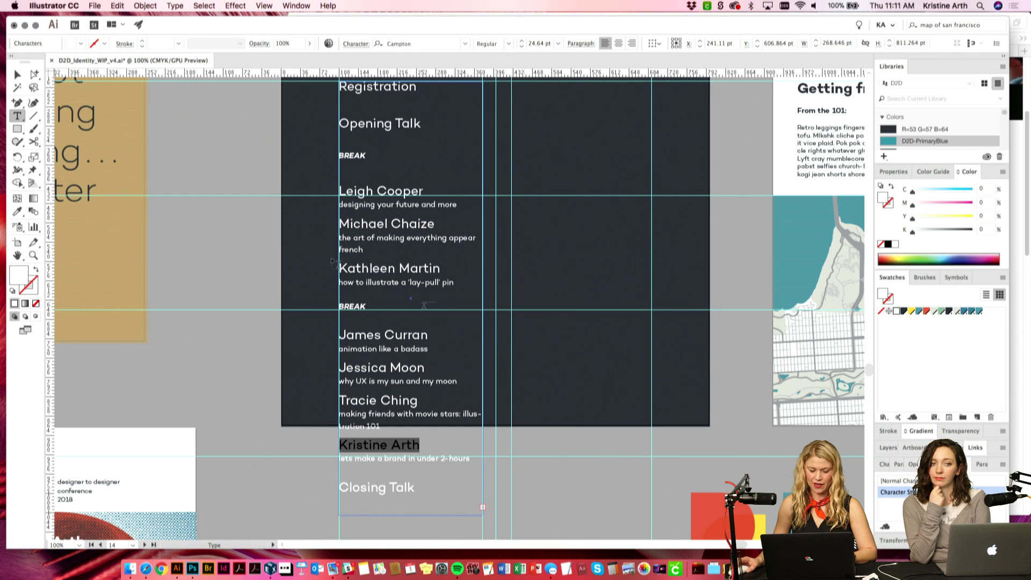
{"action": "left_click", "coordinate": [17, 74]}
{"action": "left_click", "coordinate": [207, 165]}
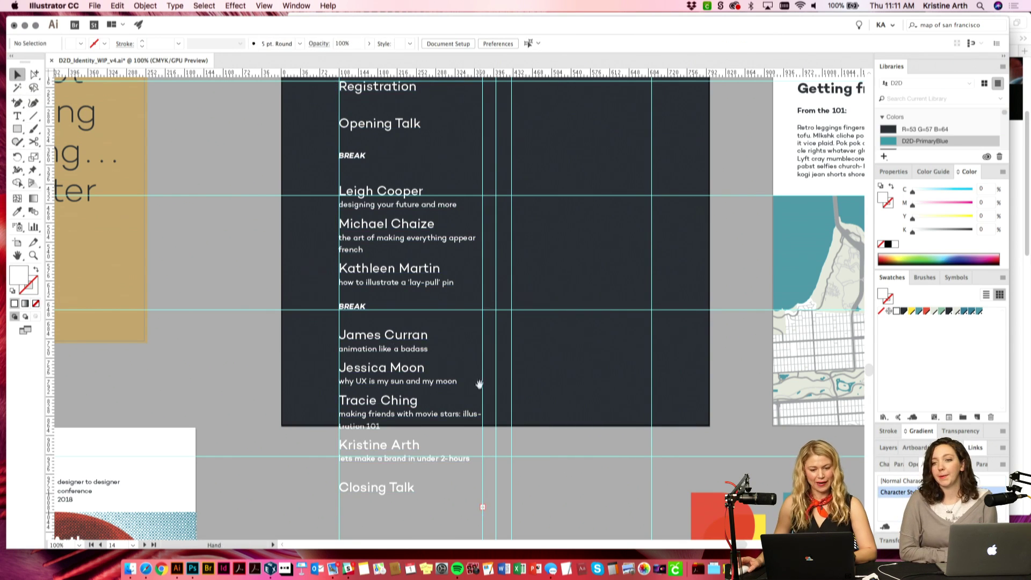
Step: Extend the schedule text frame downward to about 956 pt tall so the AFTER PARTY line fits
{"action": "left_click_drag", "start_coordinate": [480, 384], "coordinate": [482, 275]}
{"action": "left_click", "coordinate": [394, 377]}
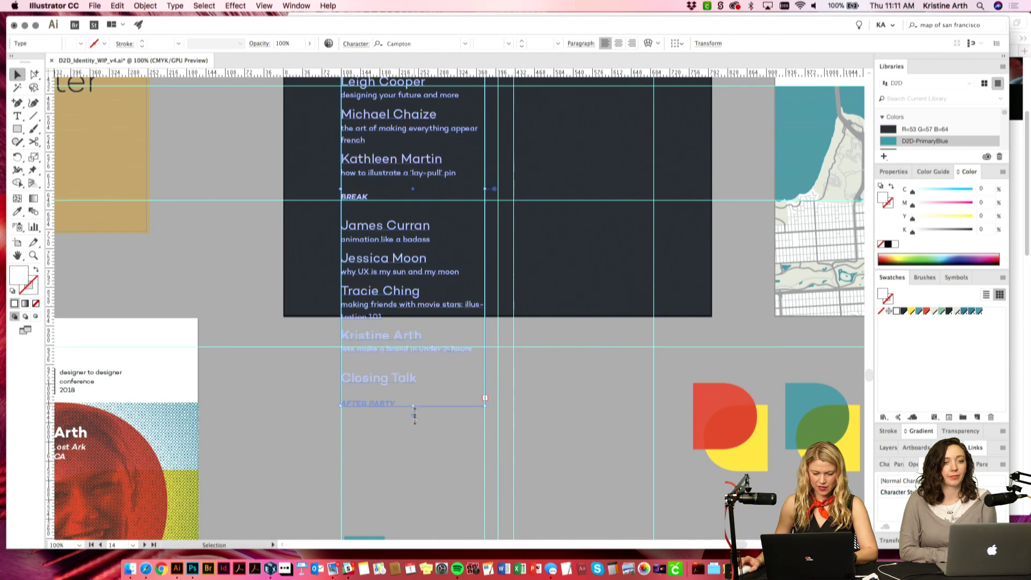
{"action": "left_click", "coordinate": [558, 405]}
Step: Create a character style named "subcopy" from the second speaker's talk description, and rename the heading character style "headline"
{"action": "scroll", "coordinate": [559, 405], "scroll_direction": "up", "scroll_amount": 5}
{"action": "key", "text": "t"}
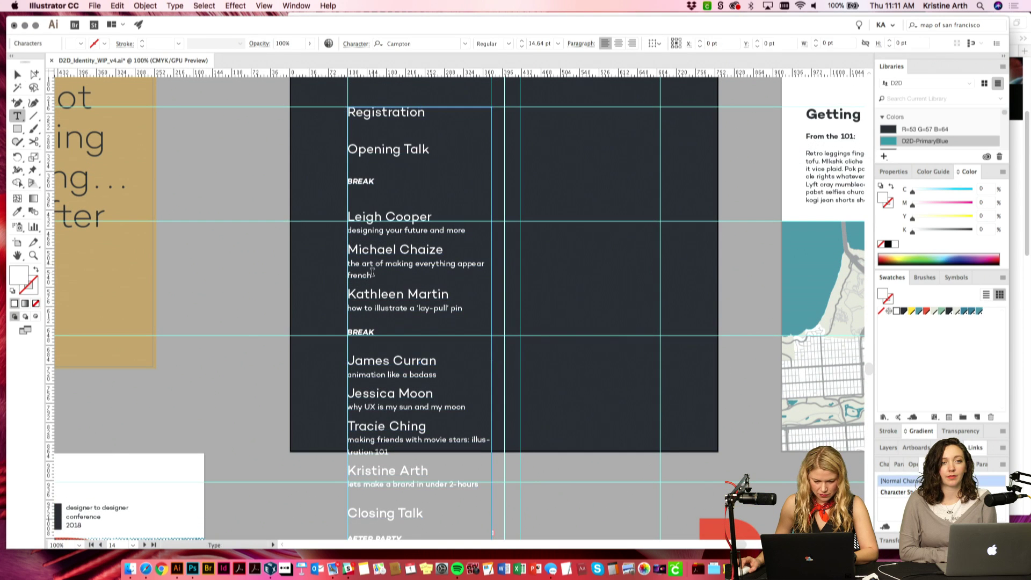
{"action": "triple_click", "coordinate": [371, 273]}
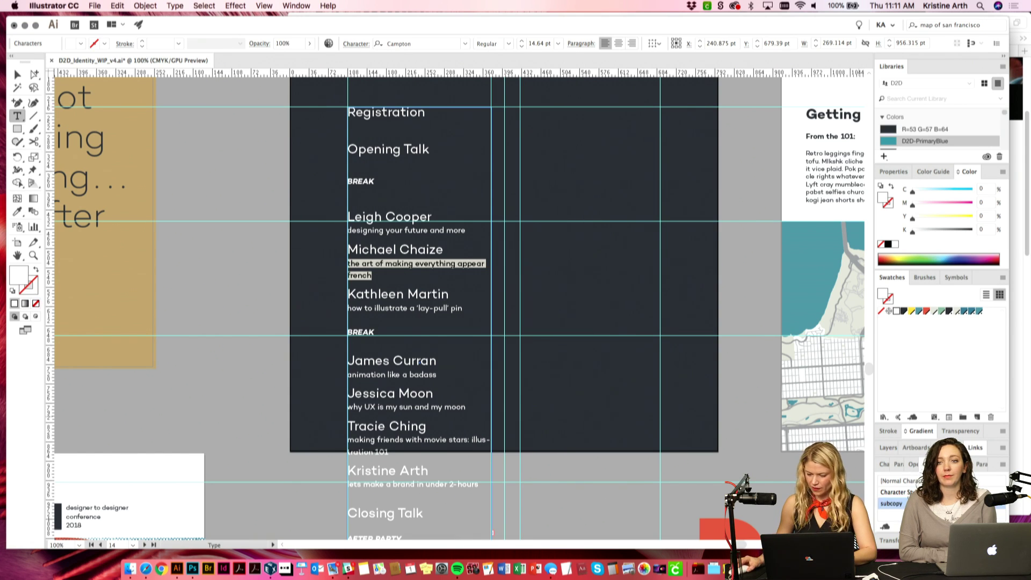
{"action": "left_click", "coordinate": [893, 491]}
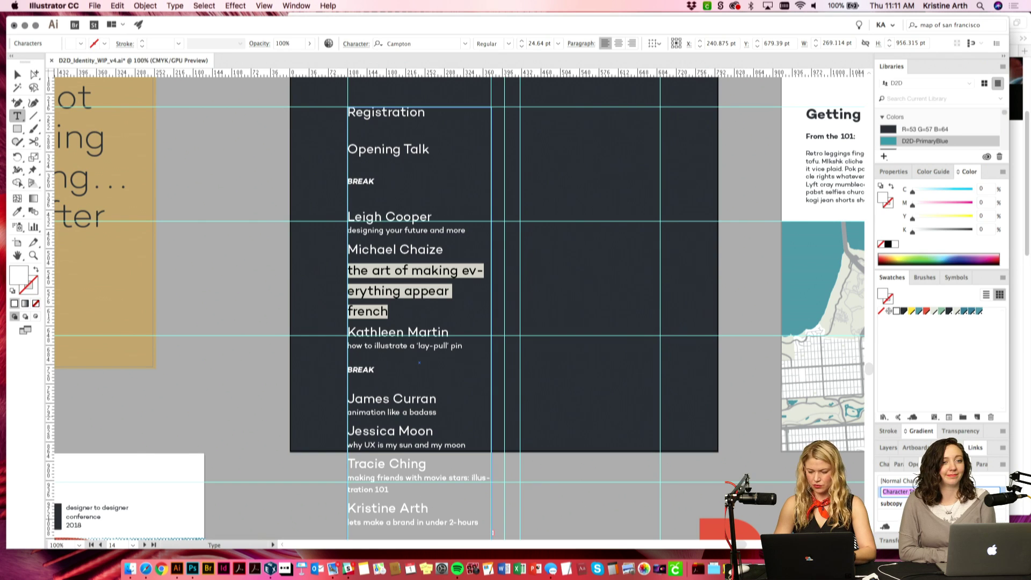
{"action": "type", "text": "headline"}
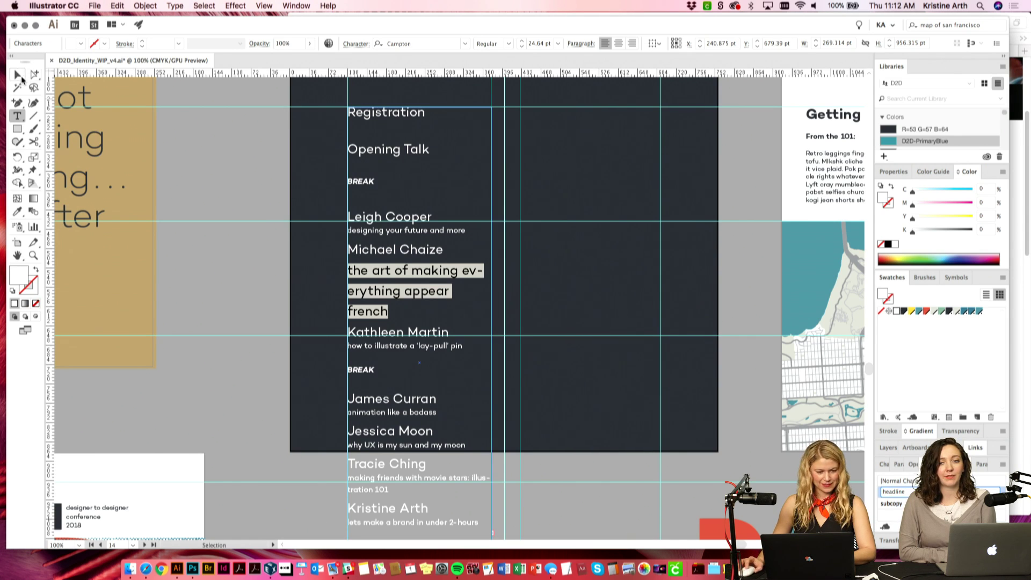
Step: Apply the "subcopy" character style to the talk description "the art of making everything appear french"
{"action": "key", "text": "super+shift+a"}
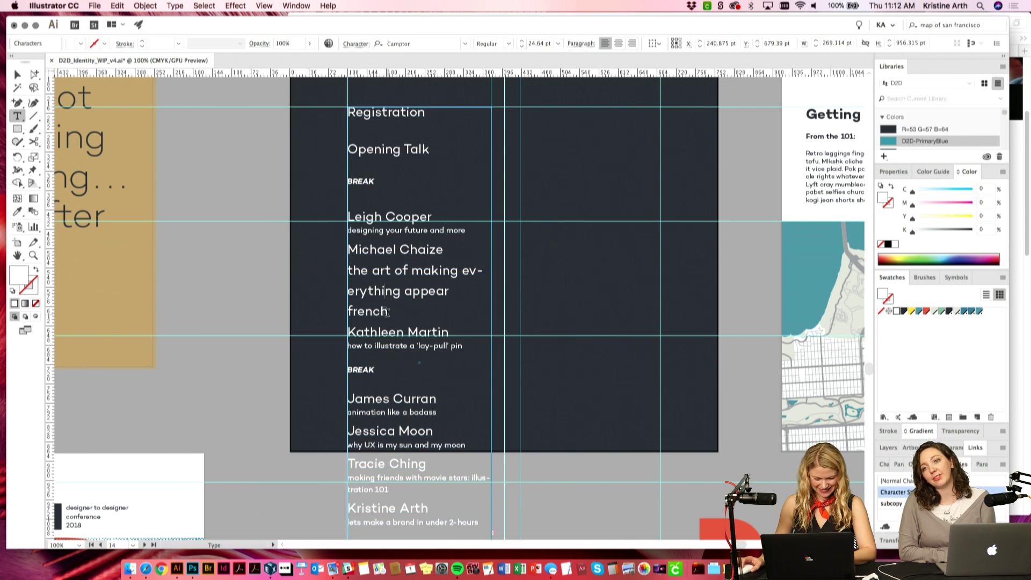
{"action": "left_click_drag", "start_coordinate": [387, 312], "coordinate": [344, 272]}
{"action": "left_click", "coordinate": [892, 503]}
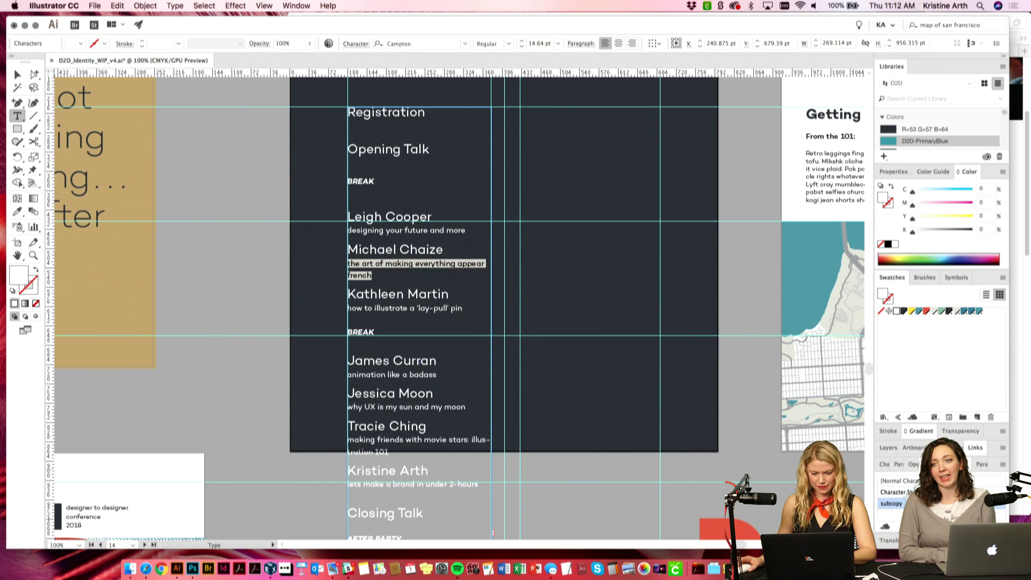
{"action": "key", "text": "super+shift+a"}
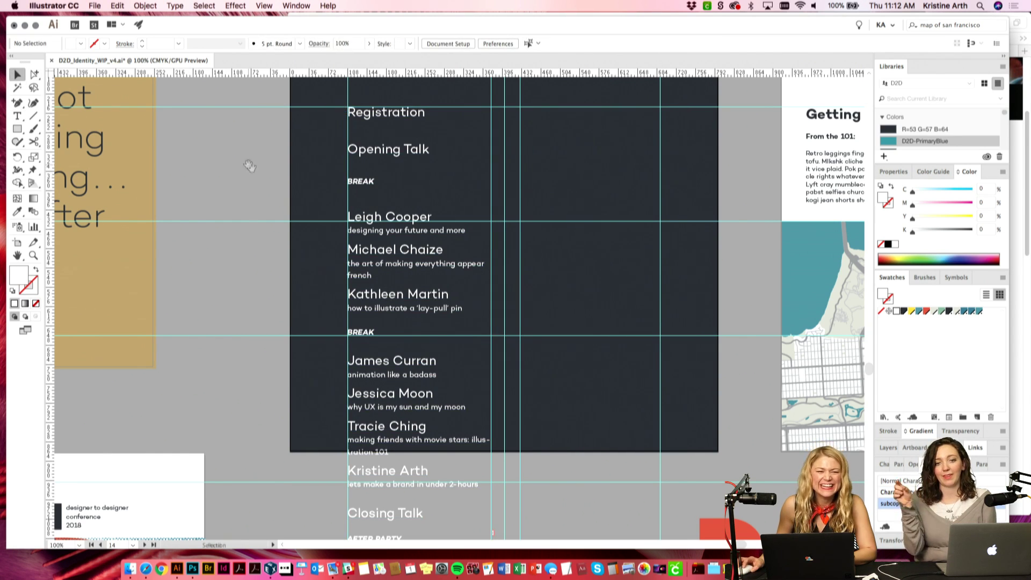
{"action": "scroll", "coordinate": [251, 170], "scroll_direction": "up", "scroll_amount": 2}
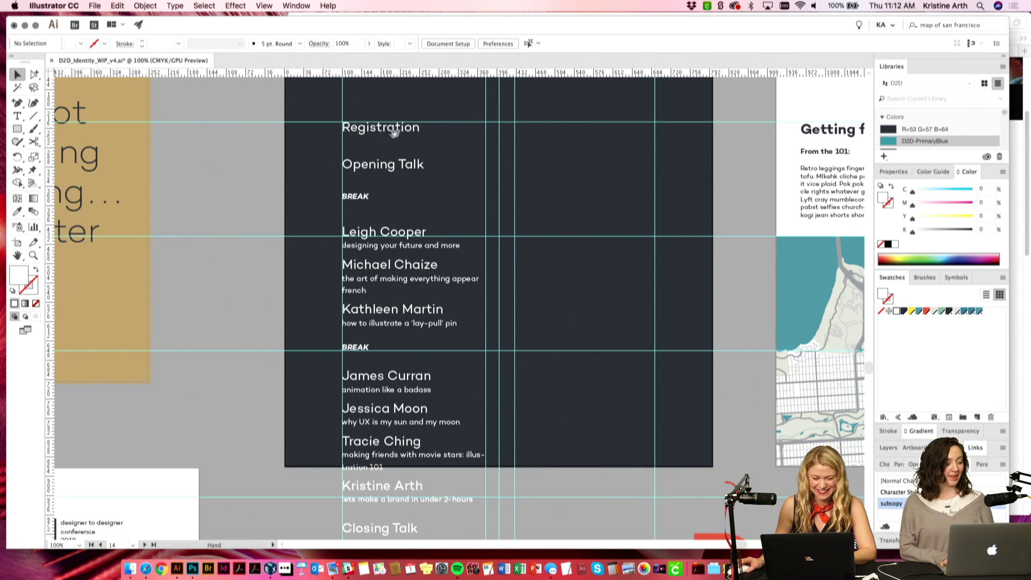
{"action": "scroll", "coordinate": [387, 138], "scroll_direction": "up", "scroll_amount": 1}
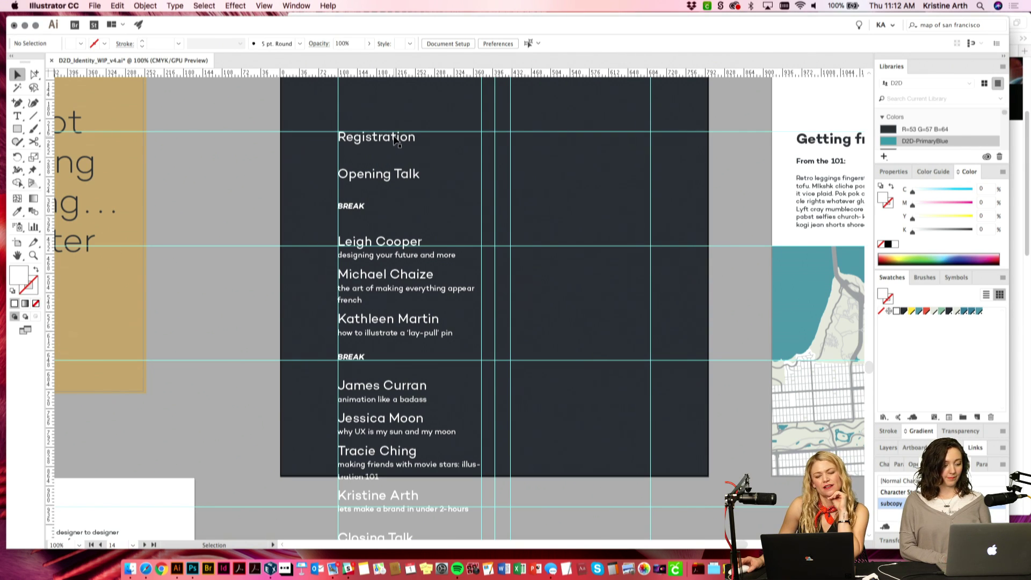
{"action": "left_click", "coordinate": [396, 141]}
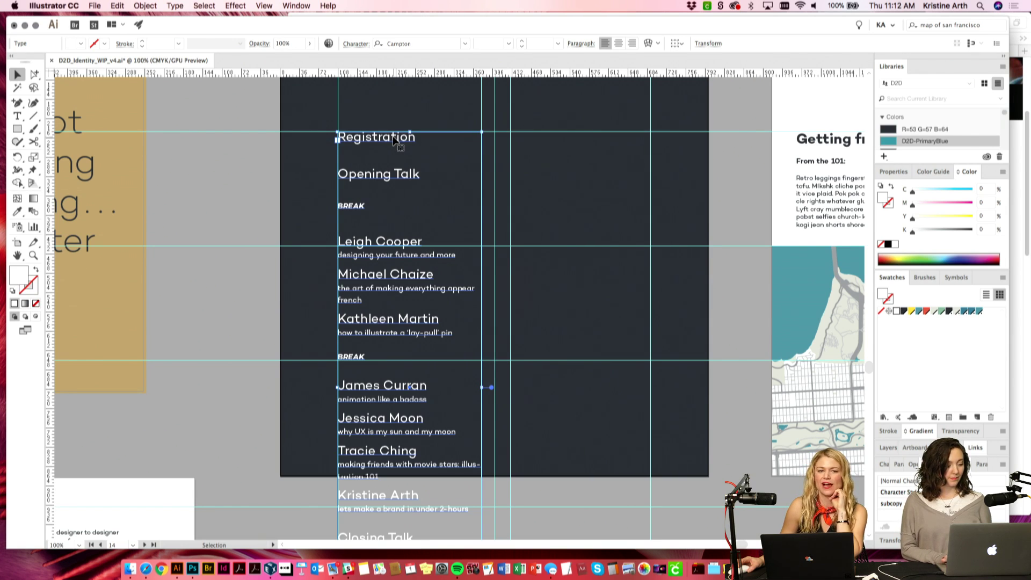
{"action": "left_click", "coordinate": [226, 153]}
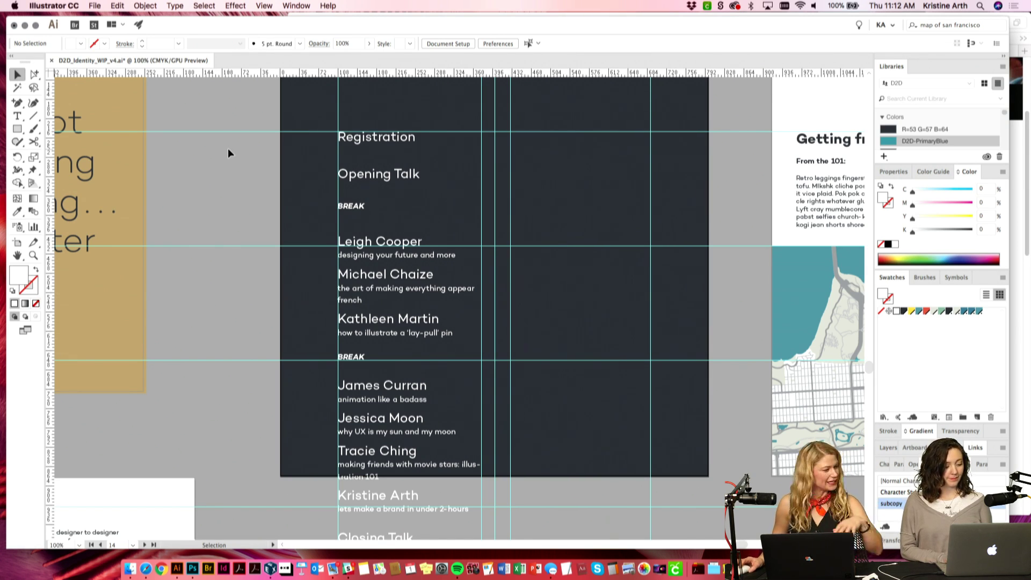
{"action": "scroll", "coordinate": [516, 244], "scroll_direction": "up", "scroll_amount": 3}
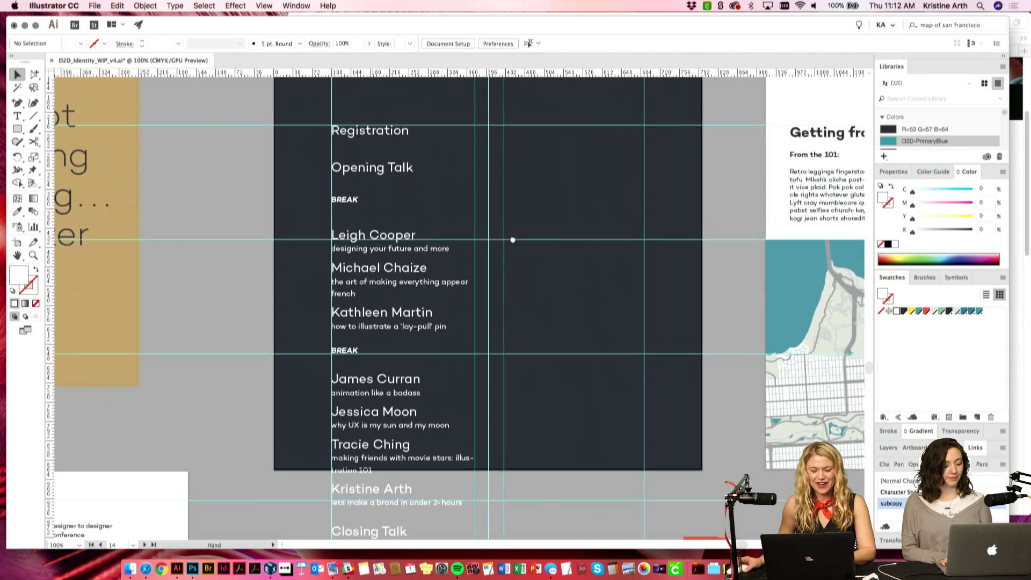
{"action": "left_click", "coordinate": [385, 227]}
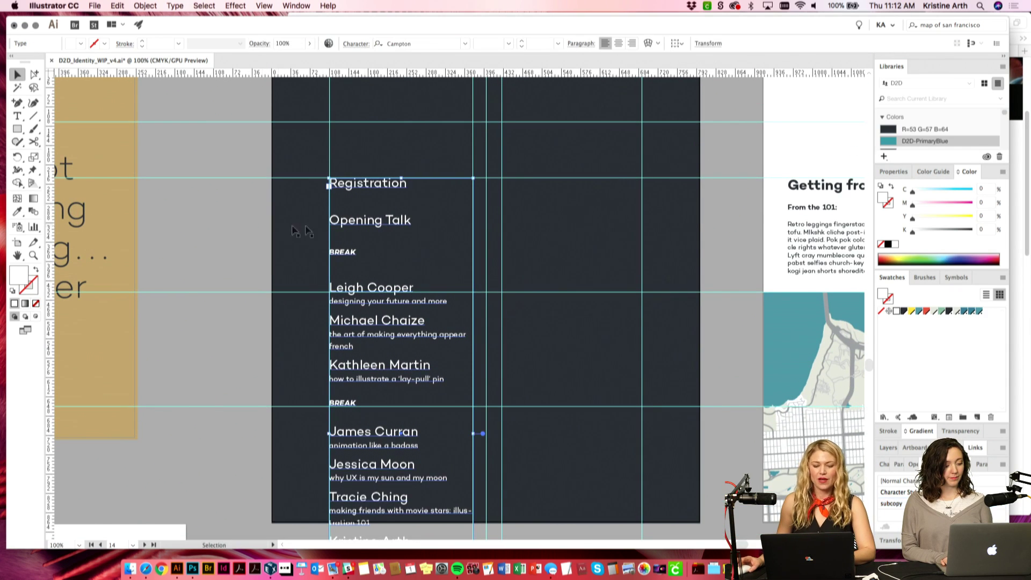
{"action": "left_click", "coordinate": [225, 230]}
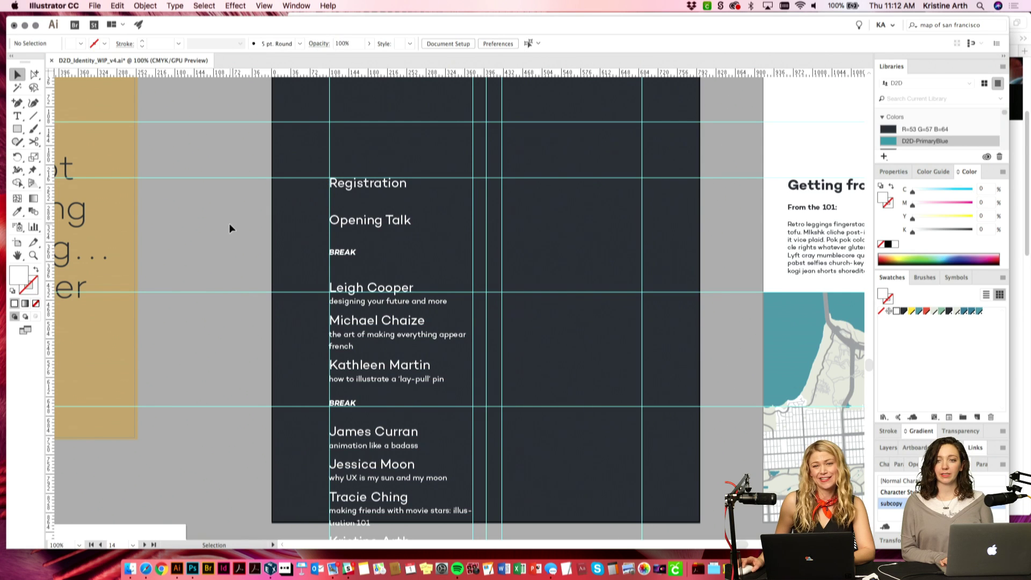
{"action": "key", "text": "space"}
{"action": "left_click_drag", "start_coordinate": [428, 261], "coordinate": [429, 234]}
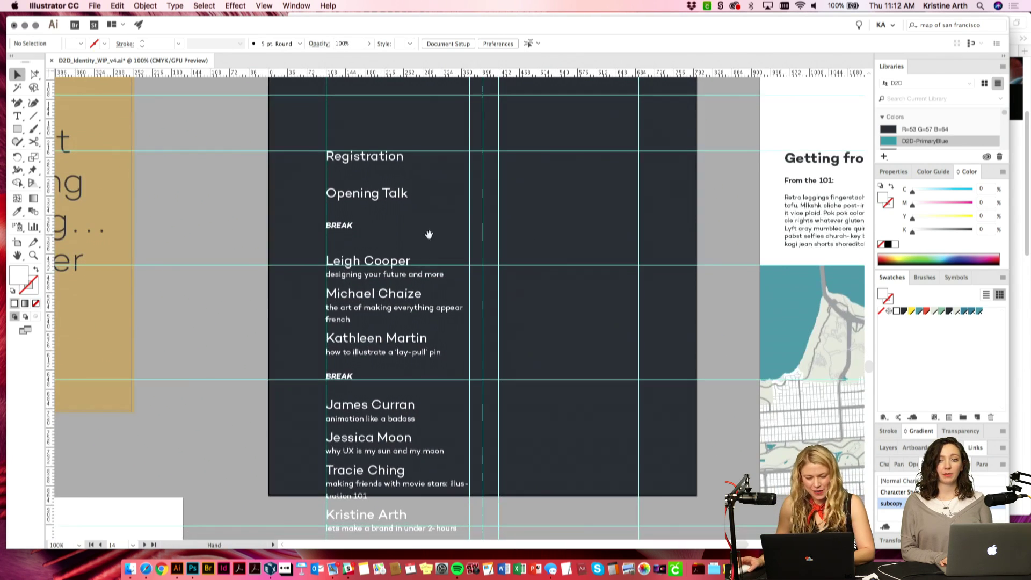
Step: Turn off Smart Guides and shorten the schedule text frame to about 839 pt tall, ending just below the AFTER PARTY line
{"action": "left_click", "coordinate": [265, 6]}
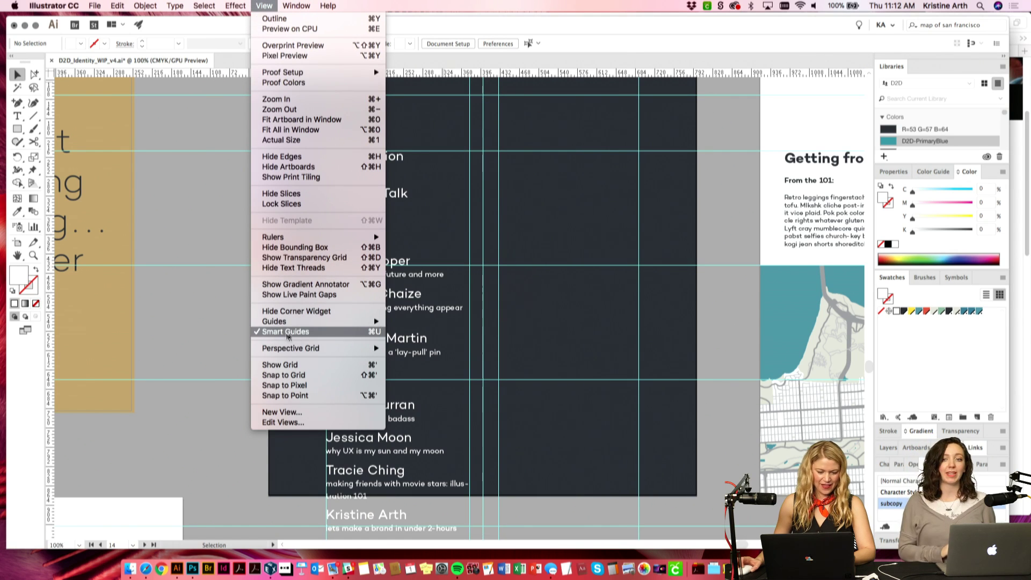
{"action": "left_click", "coordinate": [287, 332]}
{"action": "left_click_drag", "start_coordinate": [483, 409], "coordinate": [478, 382]}
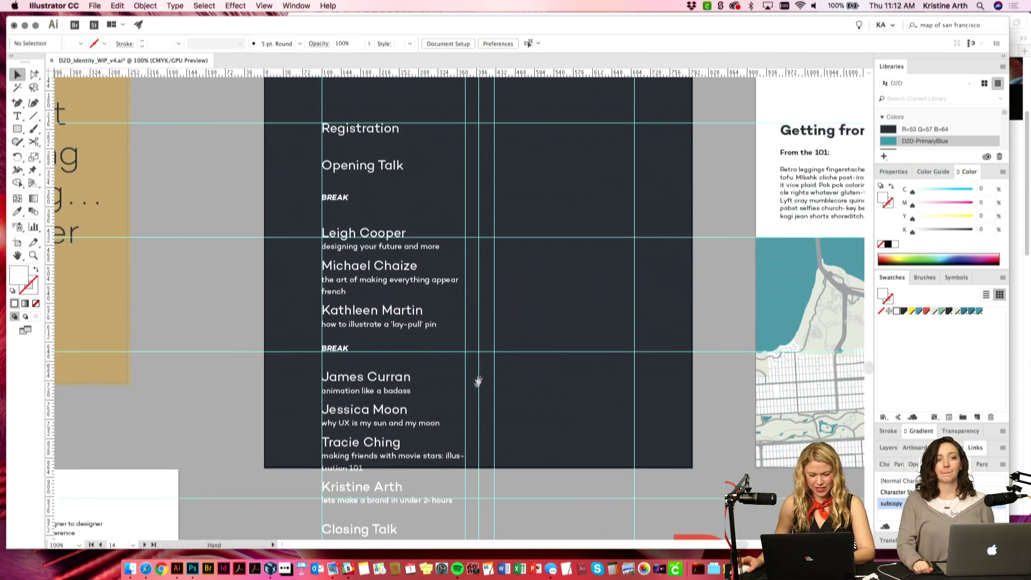
{"action": "left_click", "coordinate": [368, 170]}
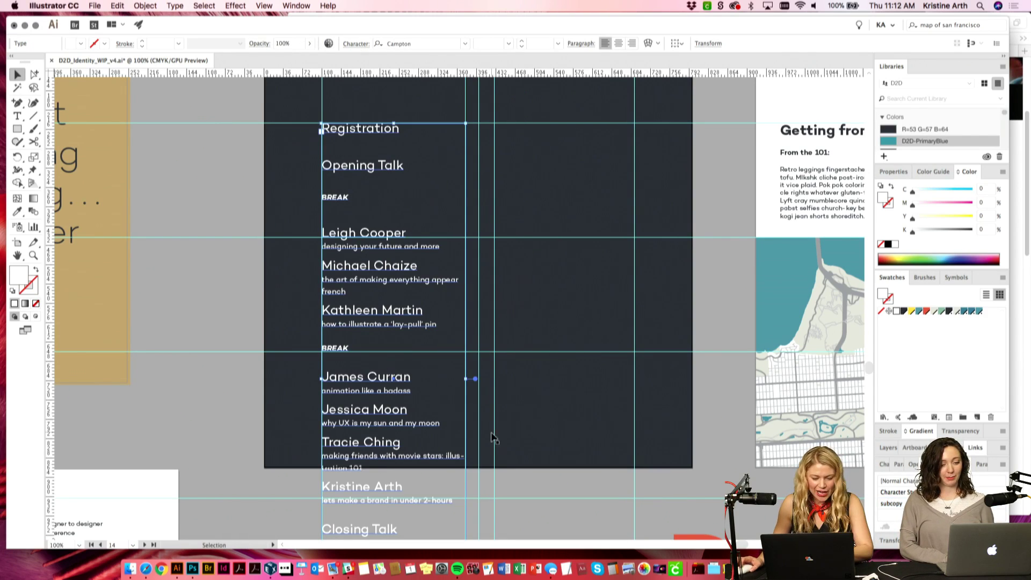
{"action": "scroll", "coordinate": [492, 437], "scroll_direction": "down", "scroll_amount": 5}
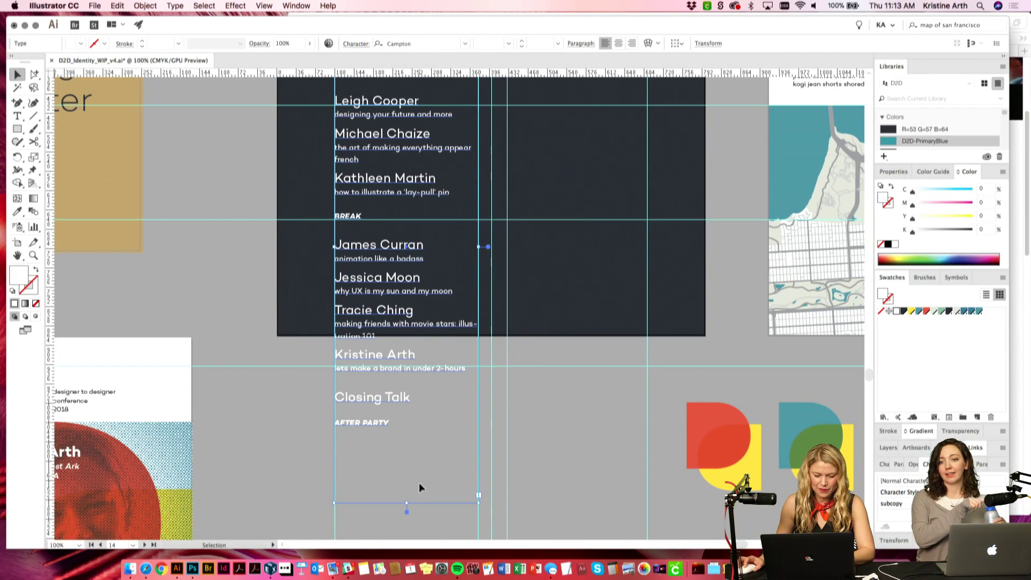
{"action": "left_click_drag", "start_coordinate": [407, 506], "coordinate": [410, 431]}
{"action": "left_click", "coordinate": [582, 437]}
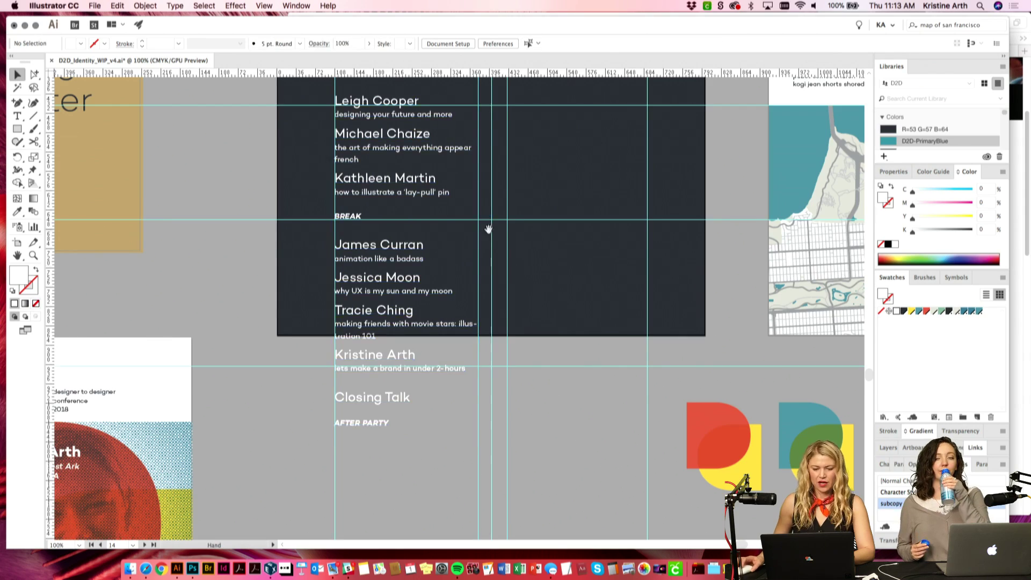
Step: Match the "Getting from here to there and how:" heading to the Registration text with the Eyedropper, then fill it with dark R=53 G=57 B=64
{"action": "scroll", "coordinate": [434, 221], "scroll_direction": "up", "scroll_amount": 4}
{"action": "scroll", "coordinate": [433, 220], "scroll_direction": "up", "scroll_amount": 6}
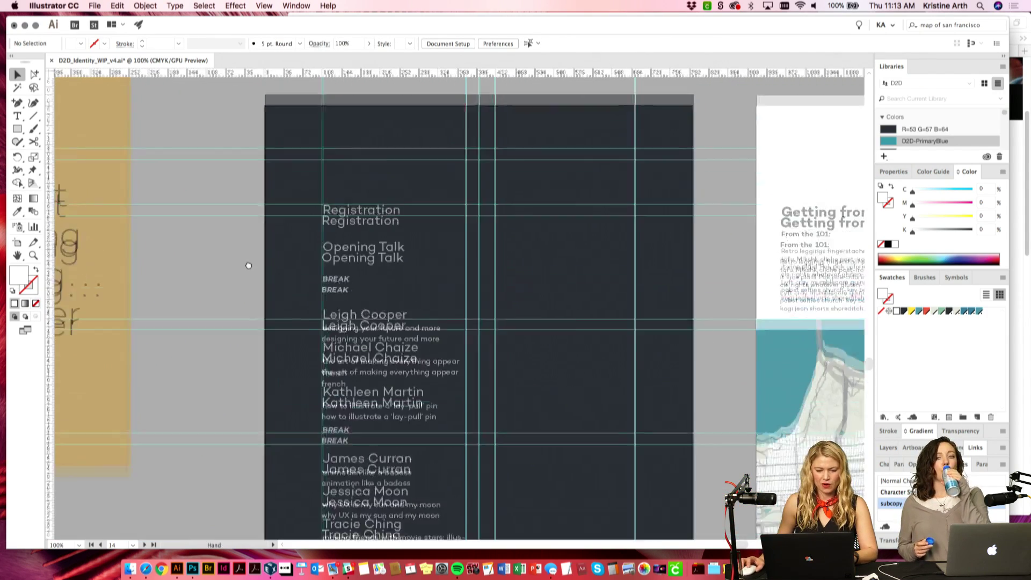
{"action": "left_click", "coordinate": [795, 236]}
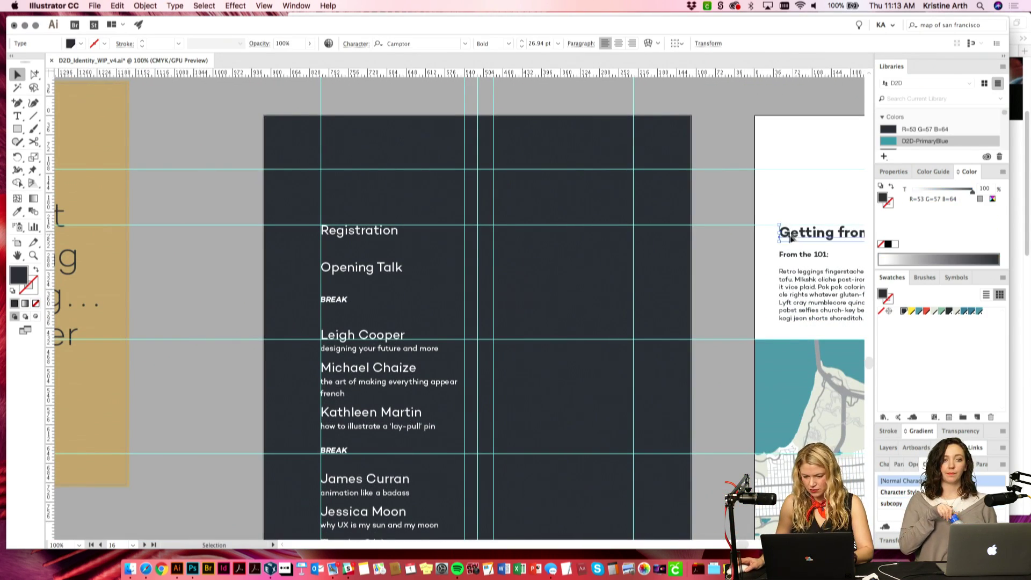
{"action": "left_click_drag", "start_coordinate": [721, 240], "coordinate": [499, 249]}
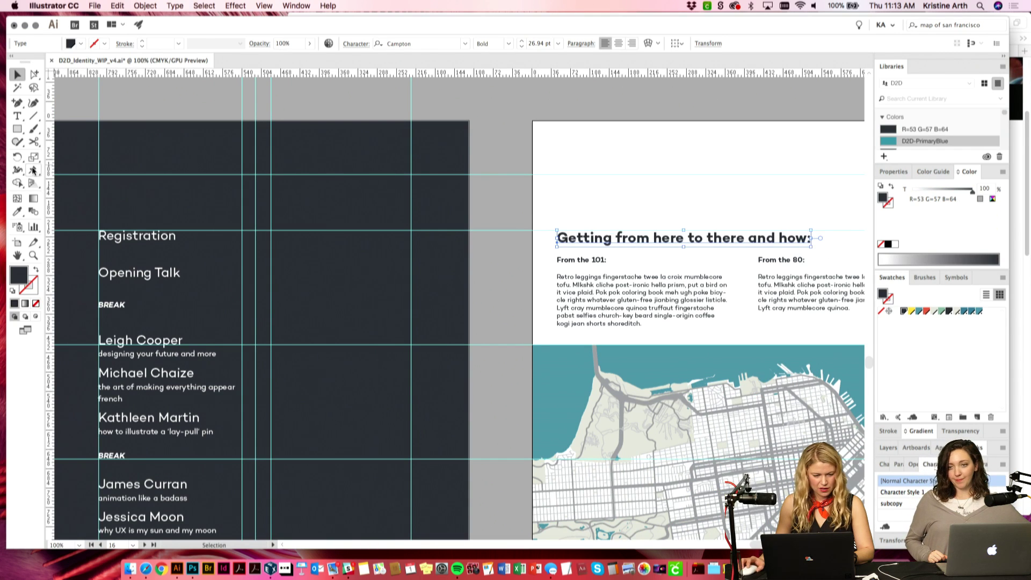
{"action": "left_click", "coordinate": [18, 211]}
{"action": "left_click", "coordinate": [119, 236]}
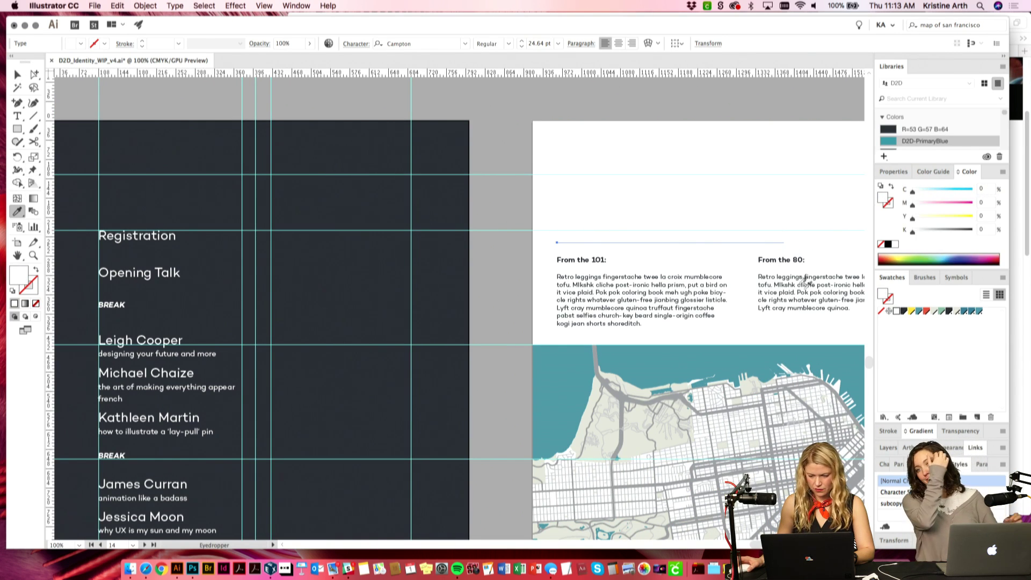
{"action": "left_click", "coordinate": [904, 311]}
{"action": "key", "text": "v"}
{"action": "left_click", "coordinate": [509, 230]}
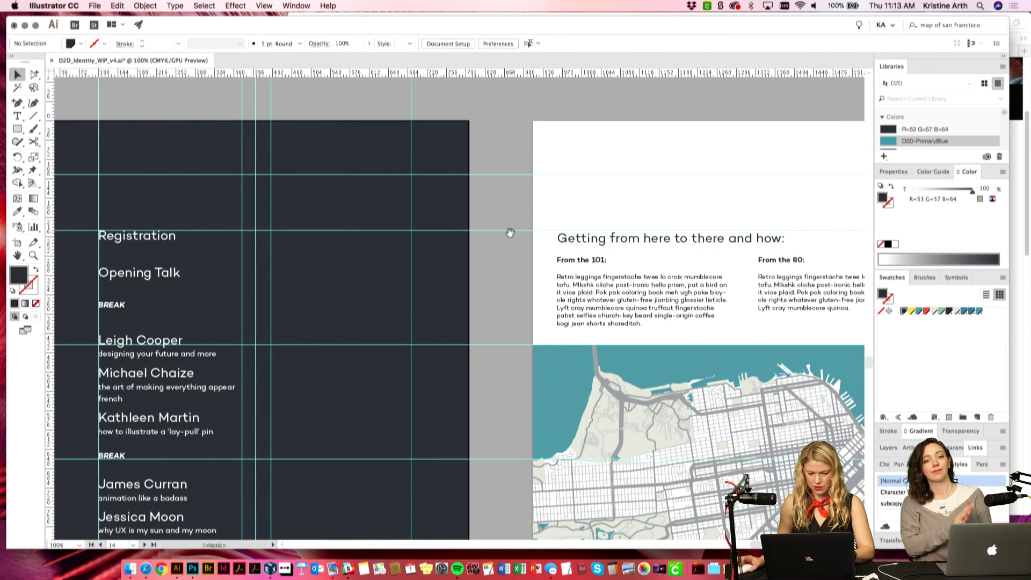
Step: Create a character style named "FUN INSERT COPY" from the first BREAK line in the schedule
{"action": "left_click_drag", "start_coordinate": [509, 231], "coordinate": [545, 182]}
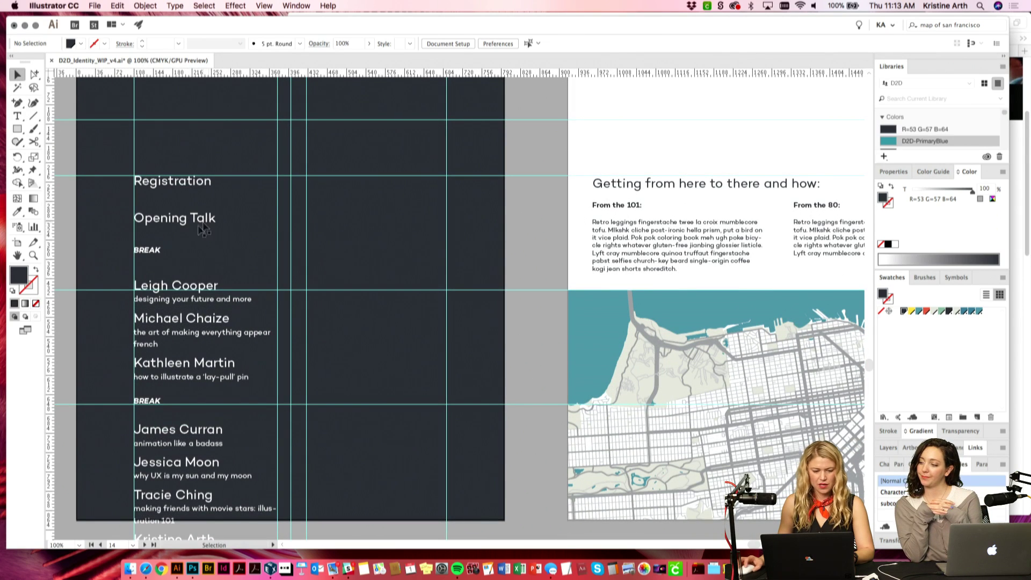
{"action": "left_click", "coordinate": [146, 253]}
{"action": "double_click", "coordinate": [146, 251]}
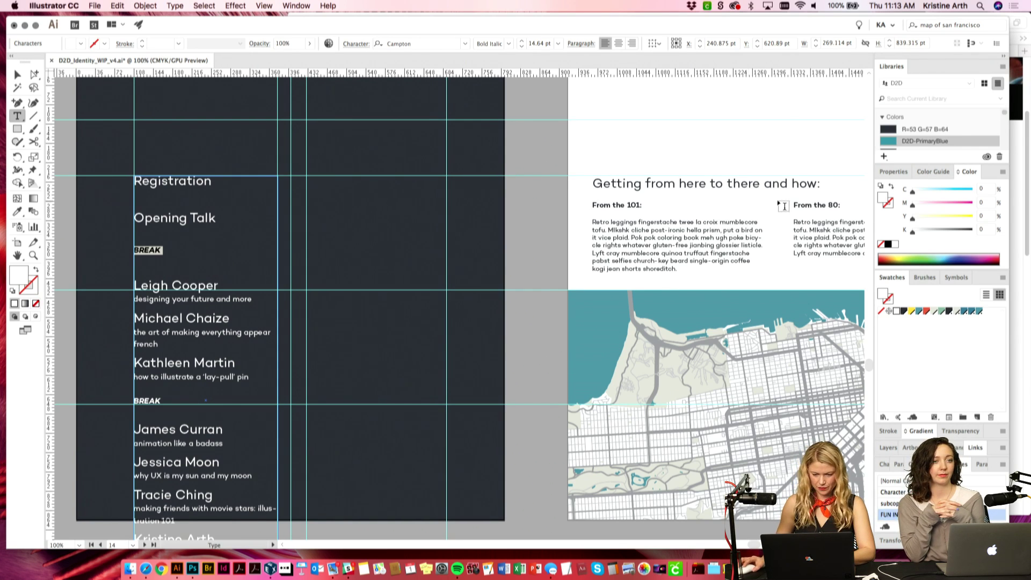
Step: Try the FUN INSERT COPY character style with the dark R=53 G=57 B=64 fill on the "From the 101:" subheading
{"action": "triple_click", "coordinate": [632, 206]}
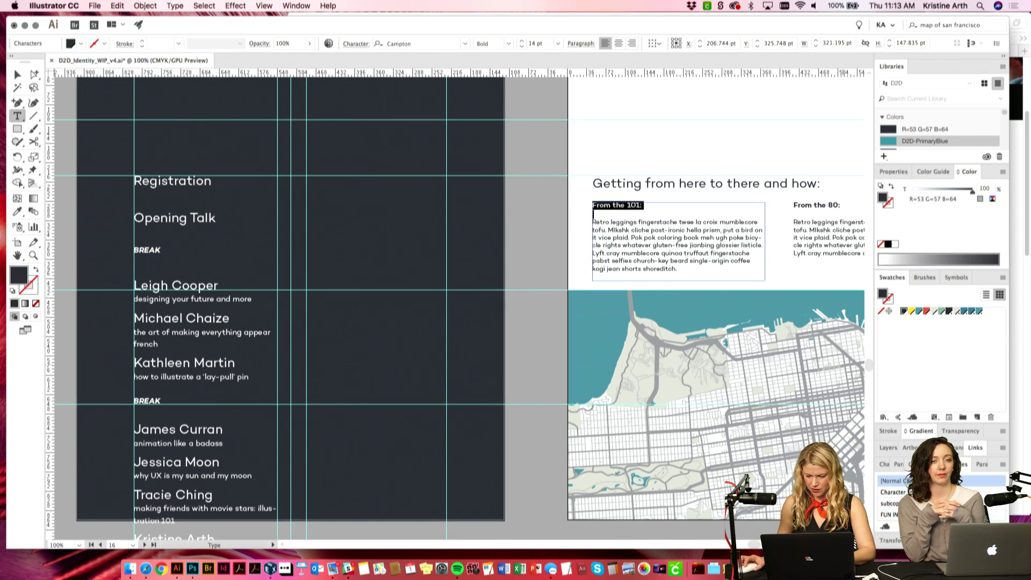
{"action": "left_click", "coordinate": [913, 514]}
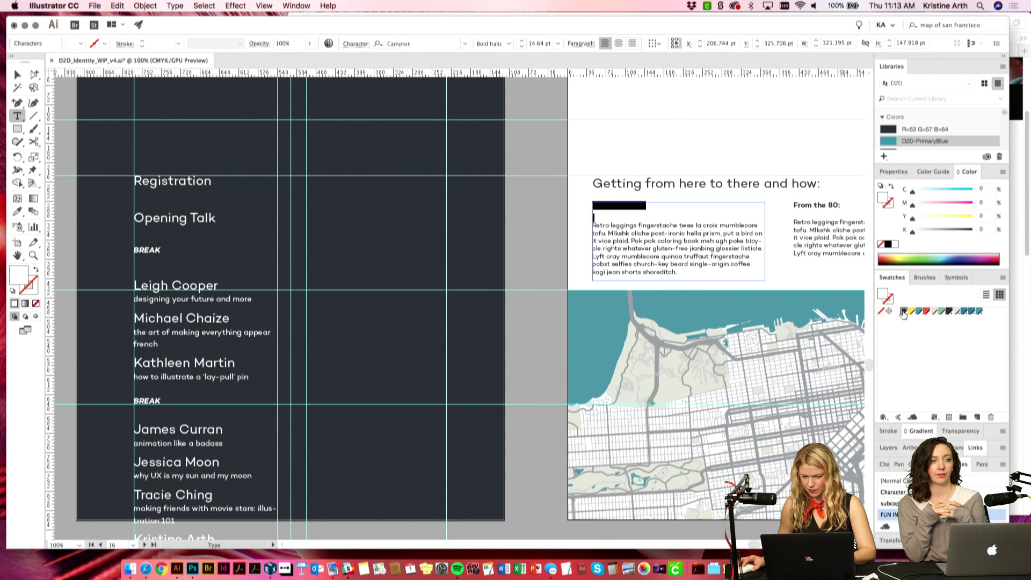
{"action": "left_click", "coordinate": [795, 206]}
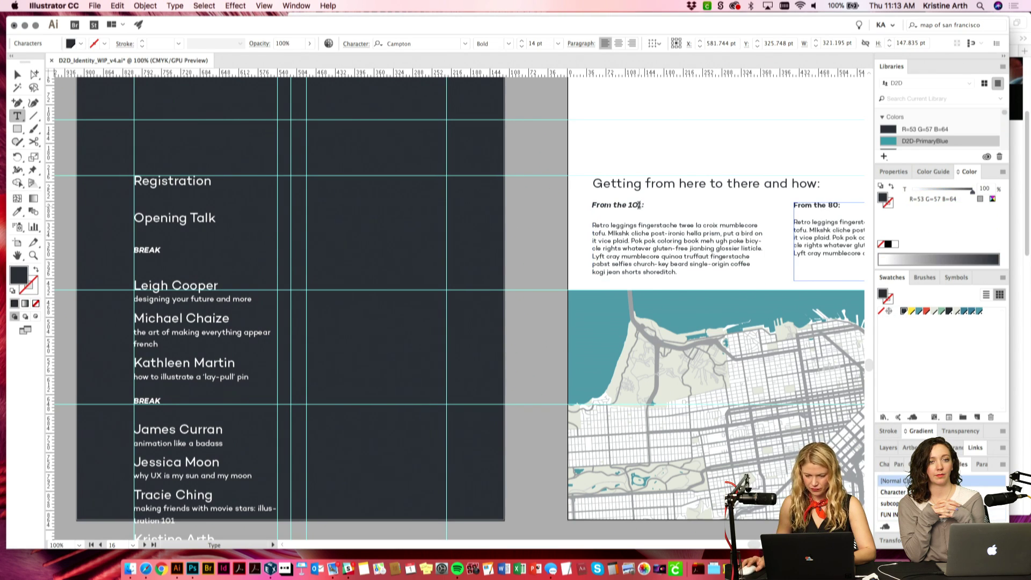
{"action": "left_click", "coordinate": [694, 229], "text": "super"}
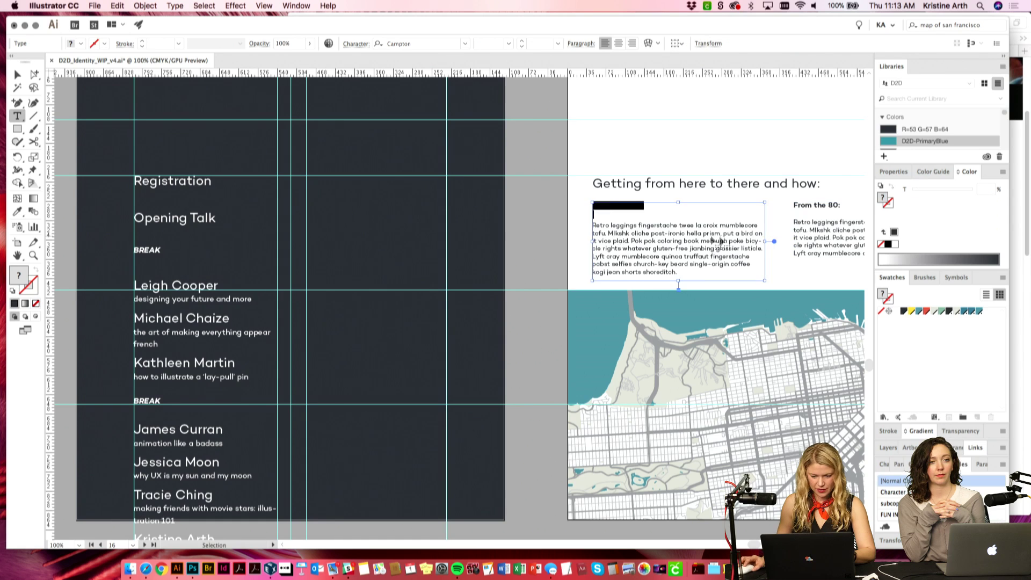
{"action": "left_click", "coordinate": [17, 74]}
{"action": "left_click", "coordinate": [524, 193]}
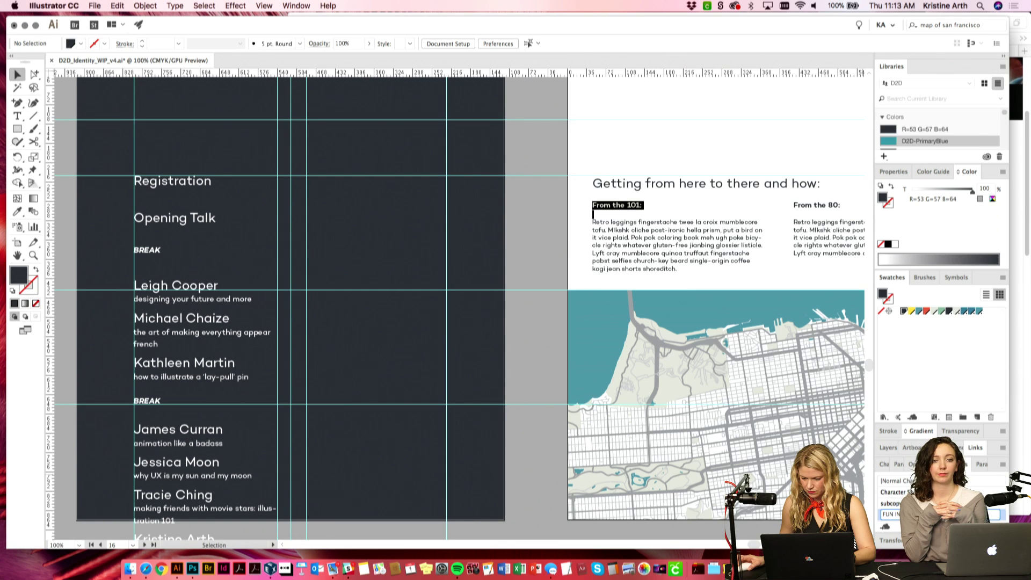
Step: Set the case to All Caps in the FUN INSERT COPY style's basic character formats
{"action": "left_click", "coordinate": [891, 503]}
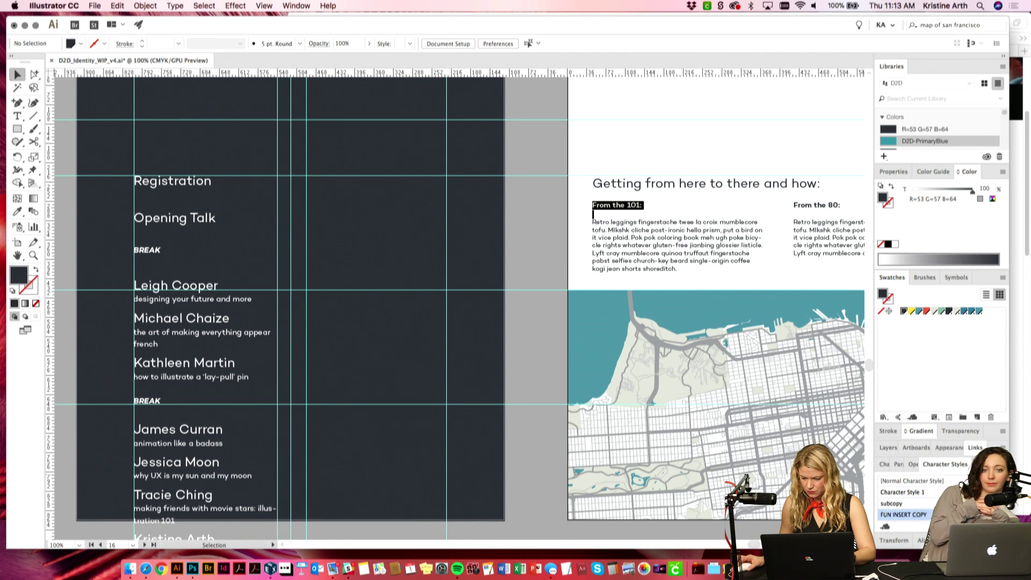
{"action": "double_click", "coordinate": [907, 514]}
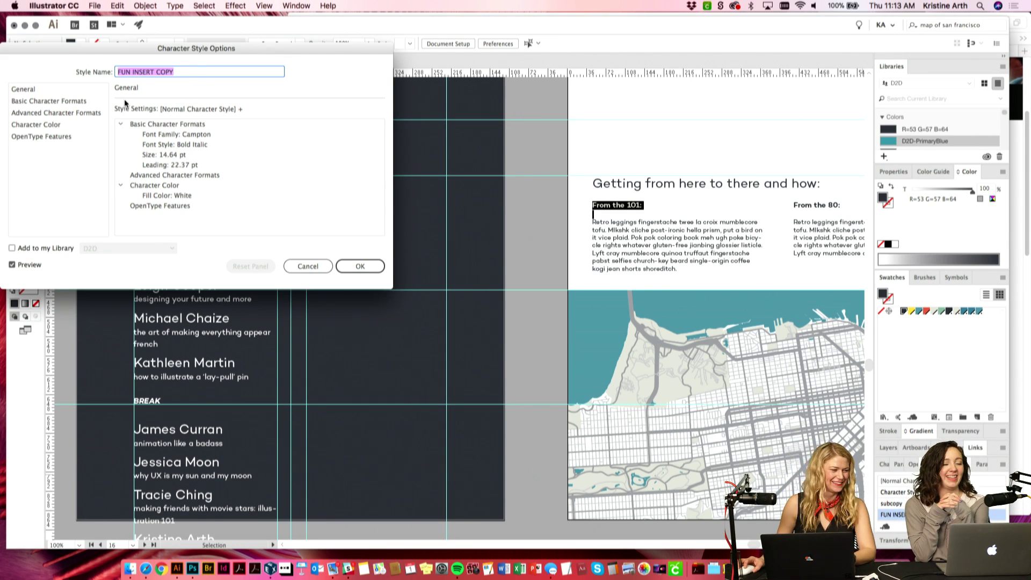
{"action": "left_click", "coordinate": [53, 126]}
{"action": "left_click", "coordinate": [57, 114]}
{"action": "left_click", "coordinate": [61, 102]}
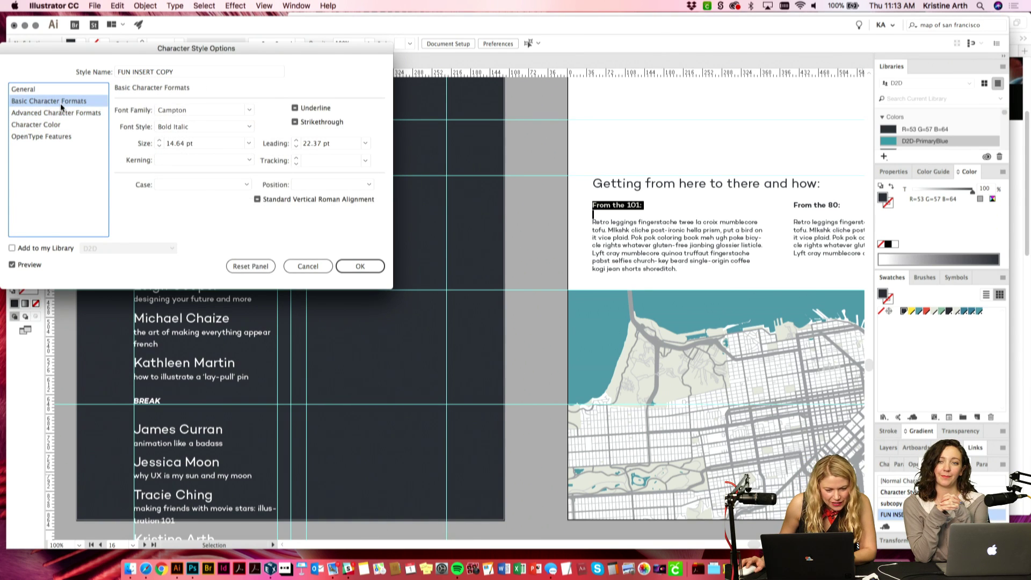
{"action": "left_click", "coordinate": [202, 185]}
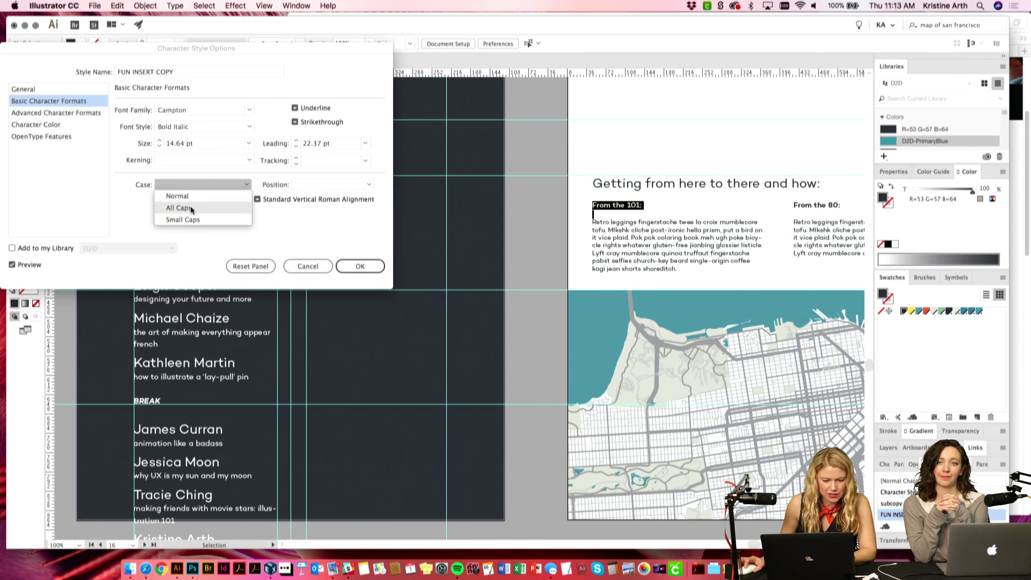
{"action": "left_click", "coordinate": [192, 210]}
{"action": "left_click", "coordinate": [359, 267]}
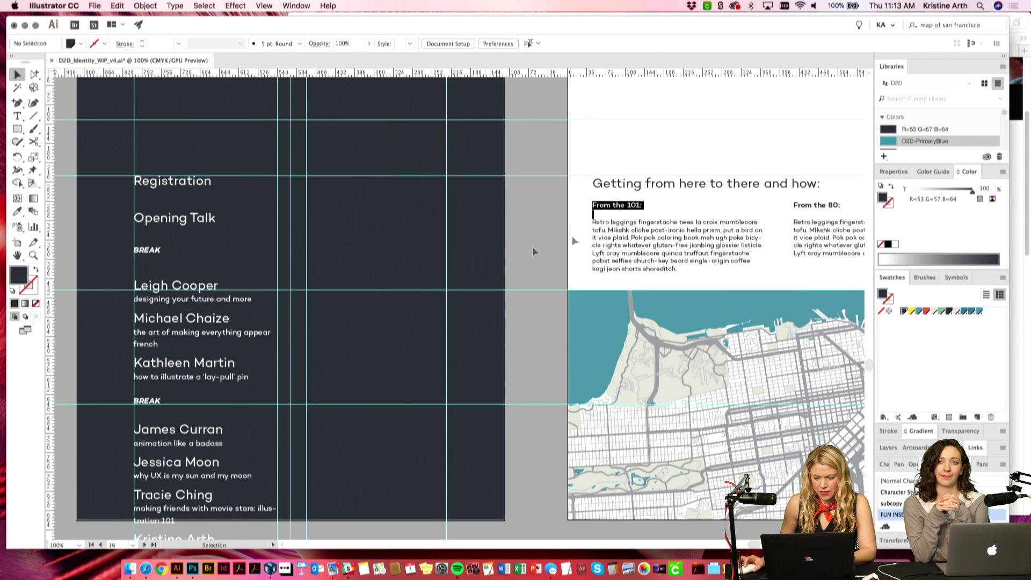
Step: Apply the FUN INSERT COPY character style with the dark R=53 G=57 B=64 fill to the "From the 101:" and "From the 80:" subheadings
{"action": "double_click", "coordinate": [610, 207]}
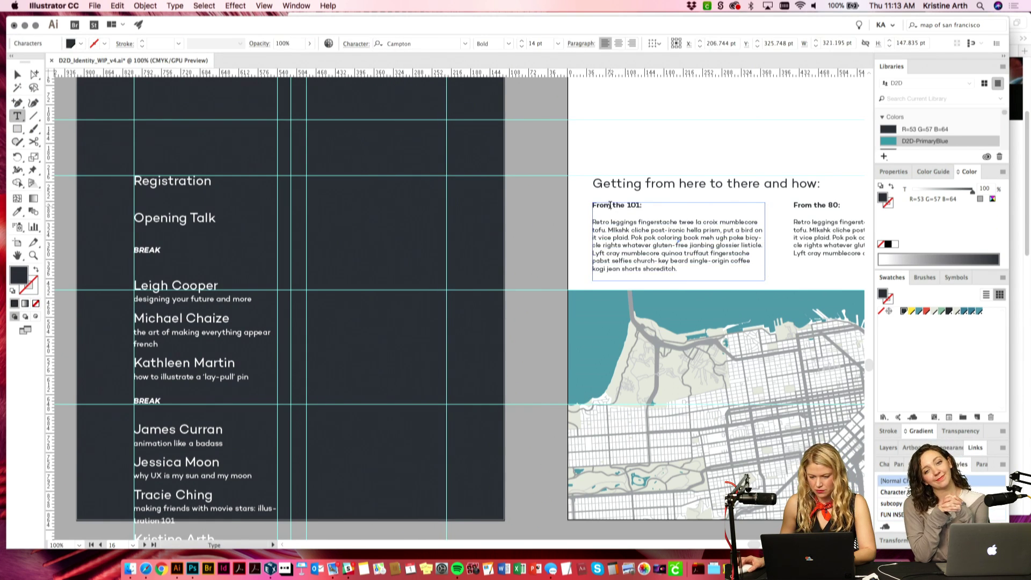
{"action": "triple_click", "coordinate": [610, 206]}
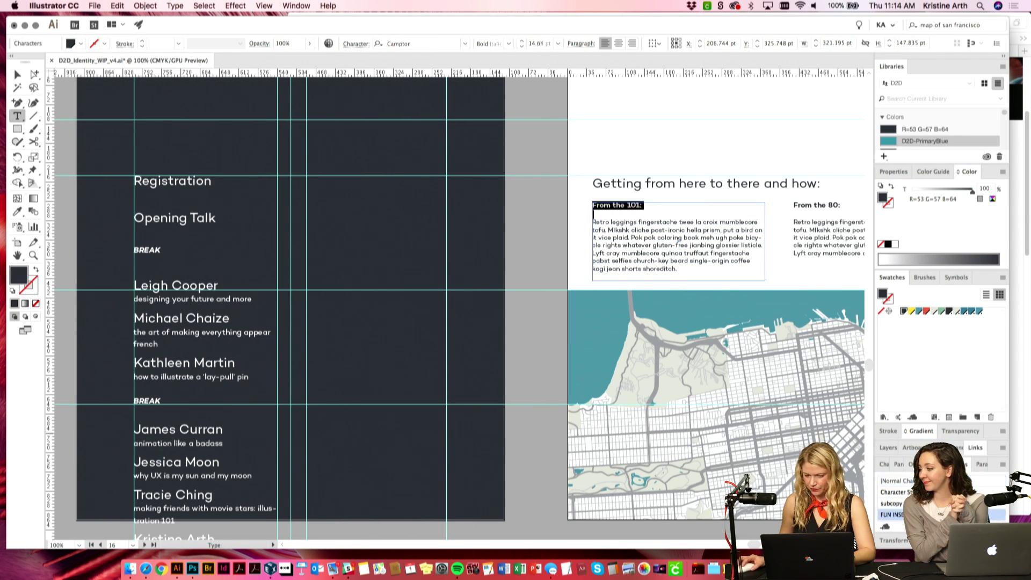
{"action": "left_click", "coordinate": [891, 515]}
{"action": "left_click", "coordinate": [904, 311]}
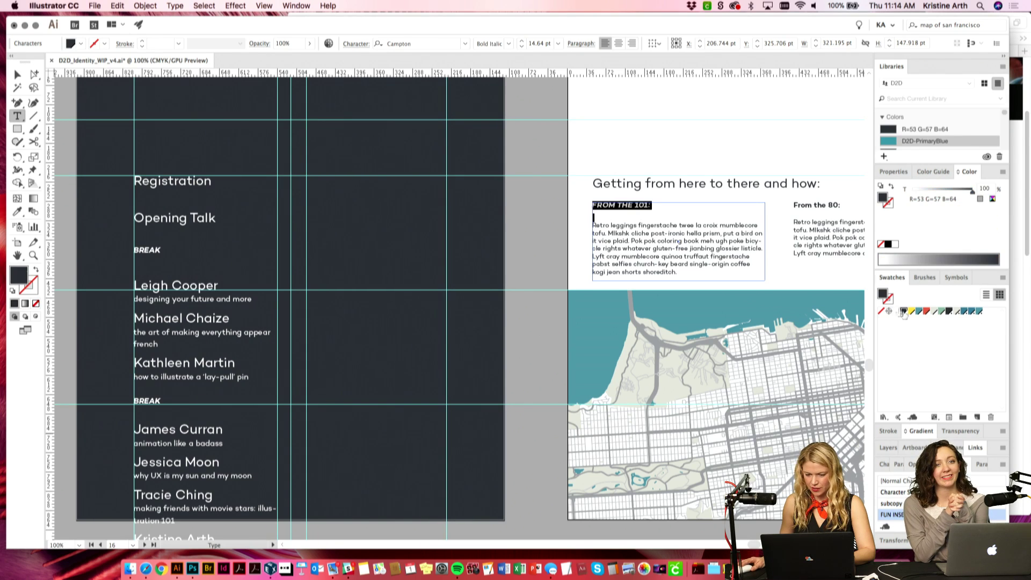
{"action": "triple_click", "coordinate": [825, 206]}
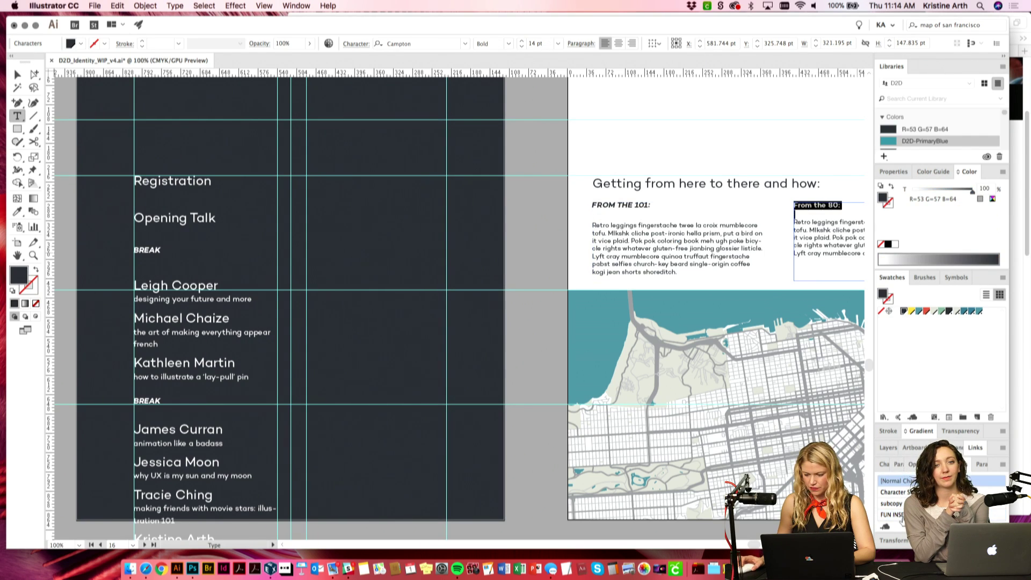
{"action": "left_click", "coordinate": [901, 515]}
{"action": "left_click", "coordinate": [905, 312]}
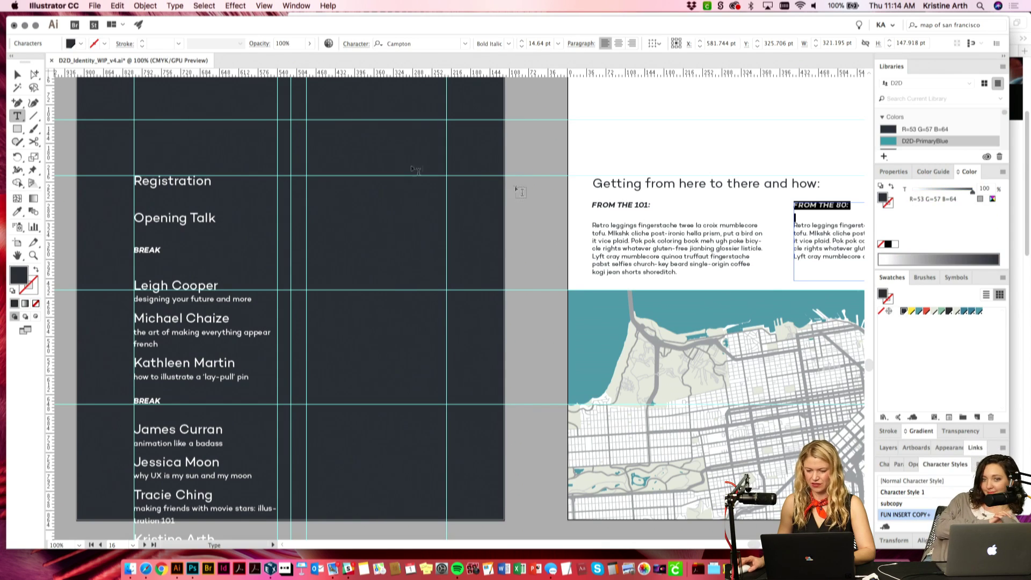
{"action": "left_click", "coordinate": [17, 74]}
{"action": "left_click", "coordinate": [518, 220]}
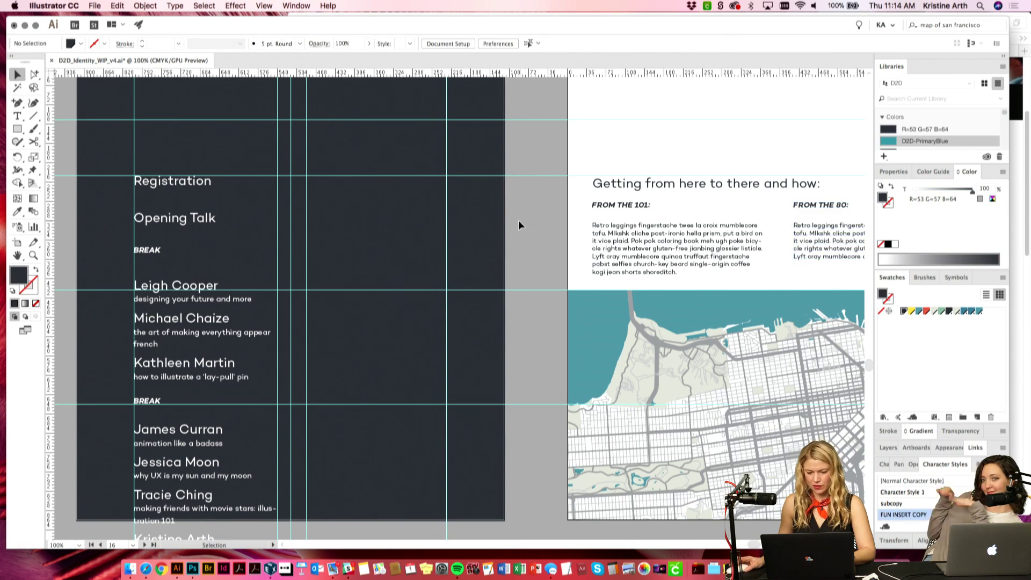
Step: Remove the blank line between each directions subheading and its paragraph in both columns above the map
{"action": "left_click_drag", "start_coordinate": [528, 222], "coordinate": [363, 228]}
{"action": "double_click", "coordinate": [494, 229]}
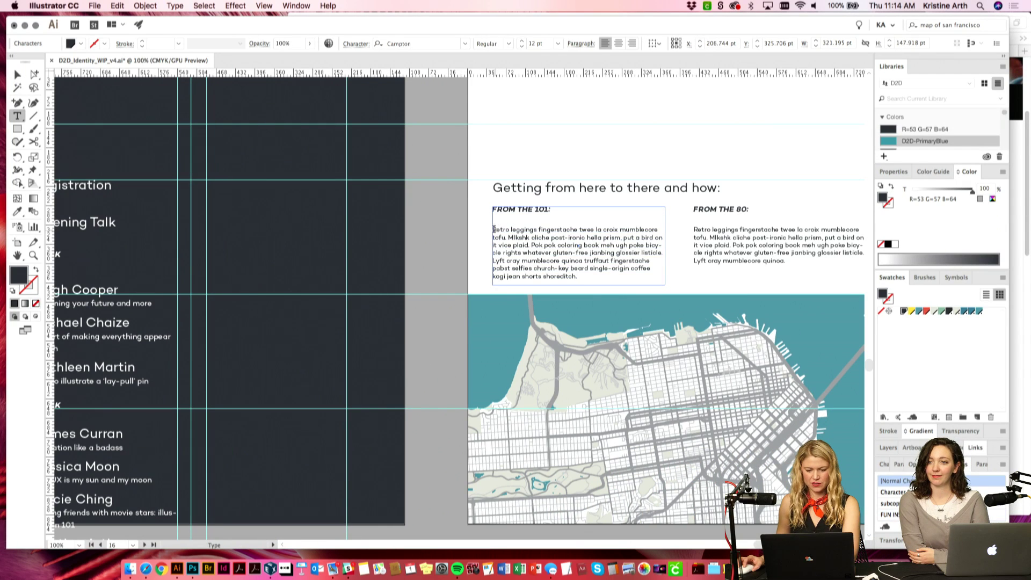
{"action": "key", "text": "BackSpace"}
{"action": "left_click", "coordinate": [694, 229]}
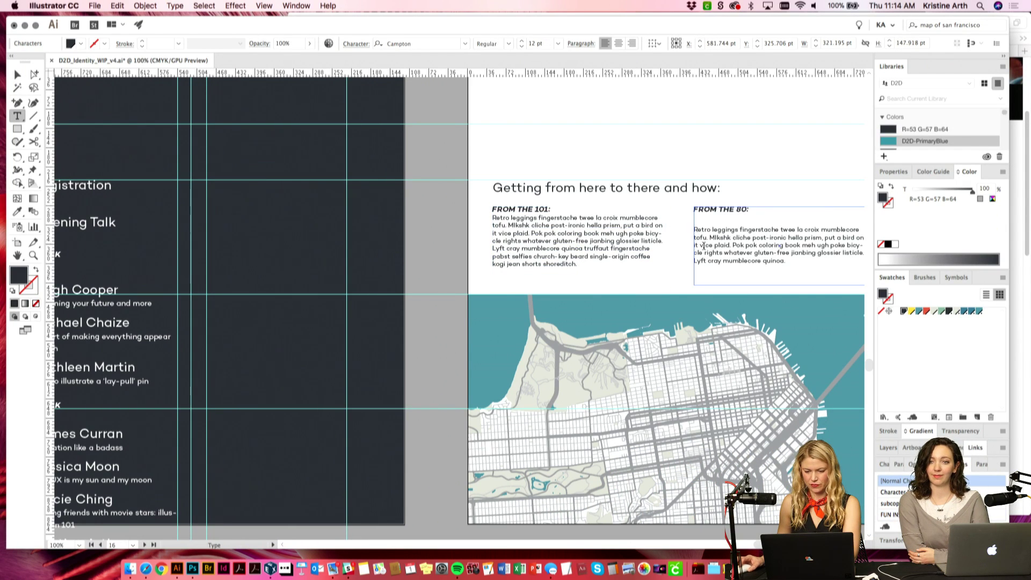
{"action": "key", "text": "BackSpace"}
{"action": "key", "text": "Escape"}
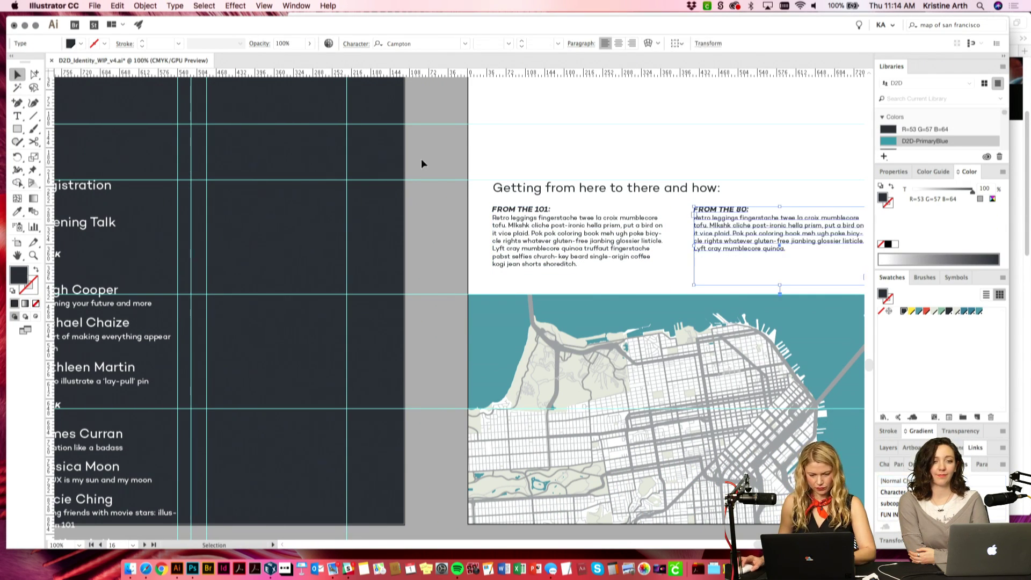
{"action": "left_click", "coordinate": [428, 161]}
{"action": "left_click_drag", "start_coordinate": [428, 161], "coordinate": [295, 168]}
{"action": "left_click", "coordinate": [391, 230]}
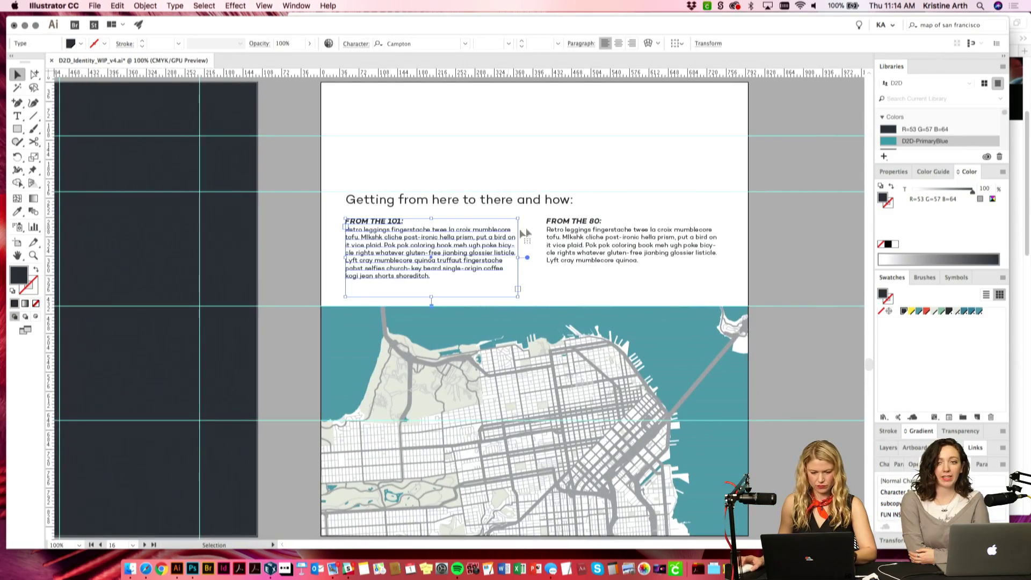
{"action": "left_click", "coordinate": [291, 219]}
Step: Nudge the schedule text frame on the dark page one increment to the right
{"action": "left_click_drag", "start_coordinate": [295, 211], "coordinate": [578, 223]}
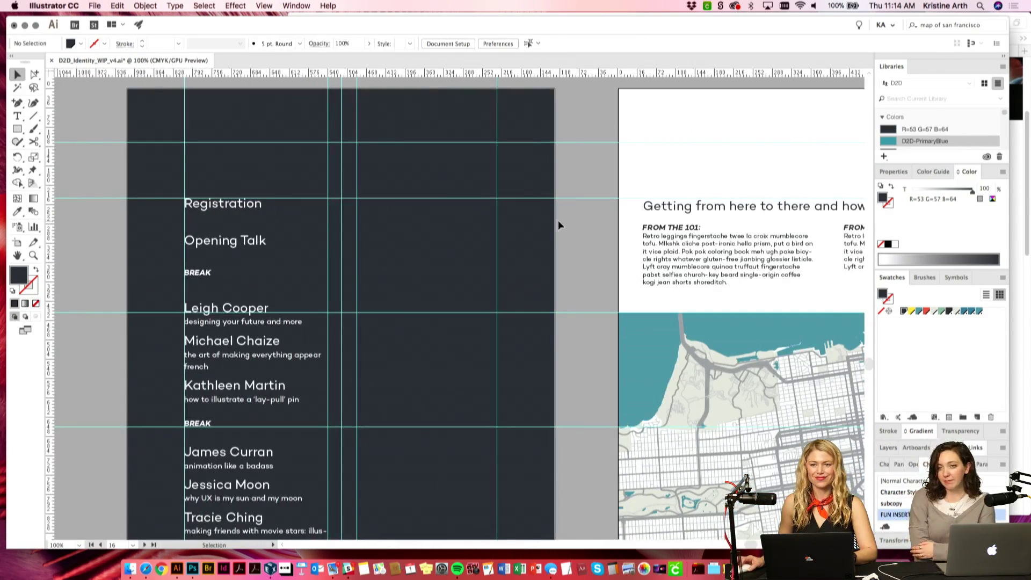
{"action": "key", "text": "super+minus"}
{"action": "left_click_drag", "start_coordinate": [511, 256], "coordinate": [575, 168]}
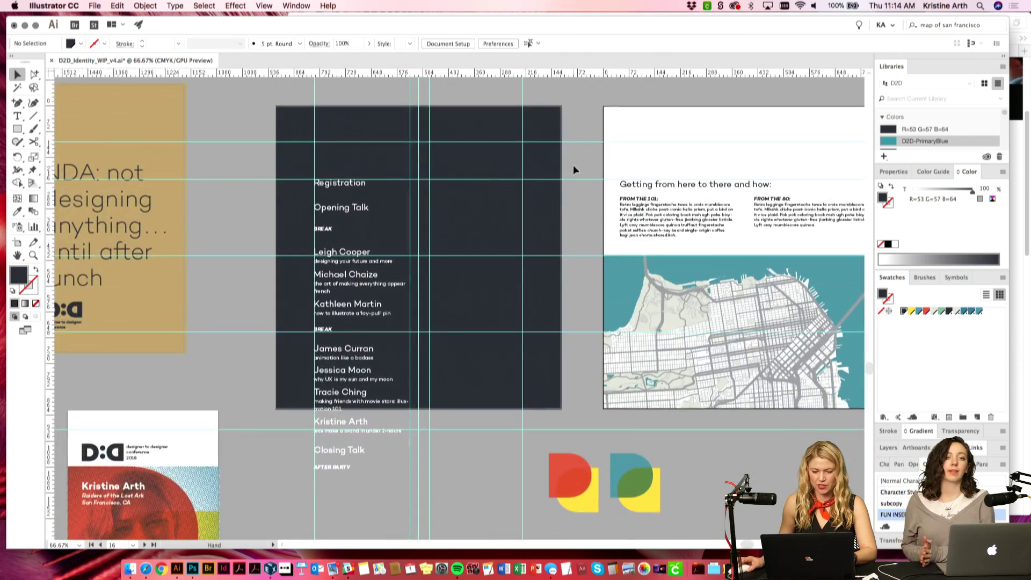
{"action": "left_click_drag", "start_coordinate": [561, 337], "coordinate": [570, 314]}
{"action": "left_click", "coordinate": [371, 284]}
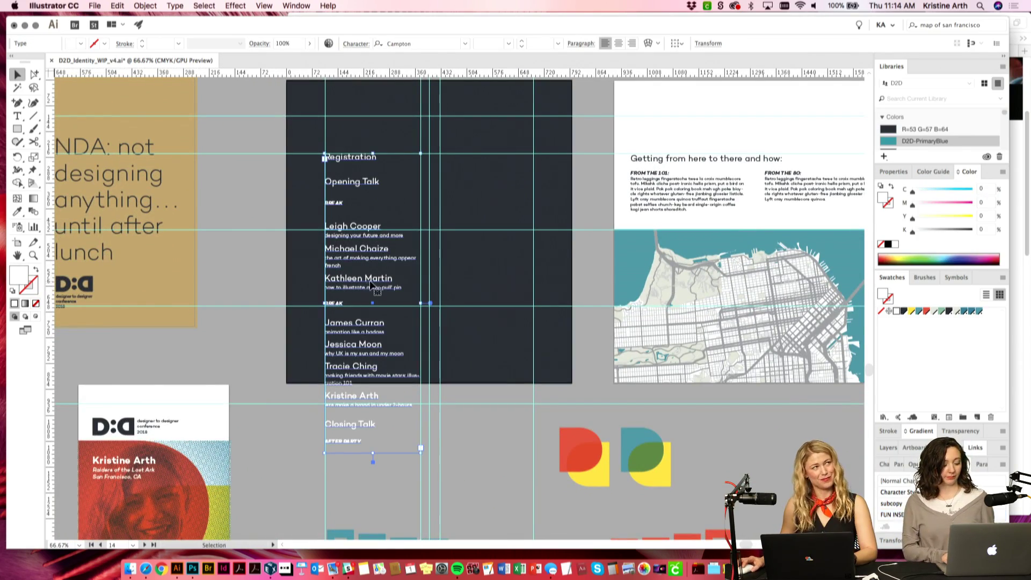
{"action": "key", "text": "super+plus"}
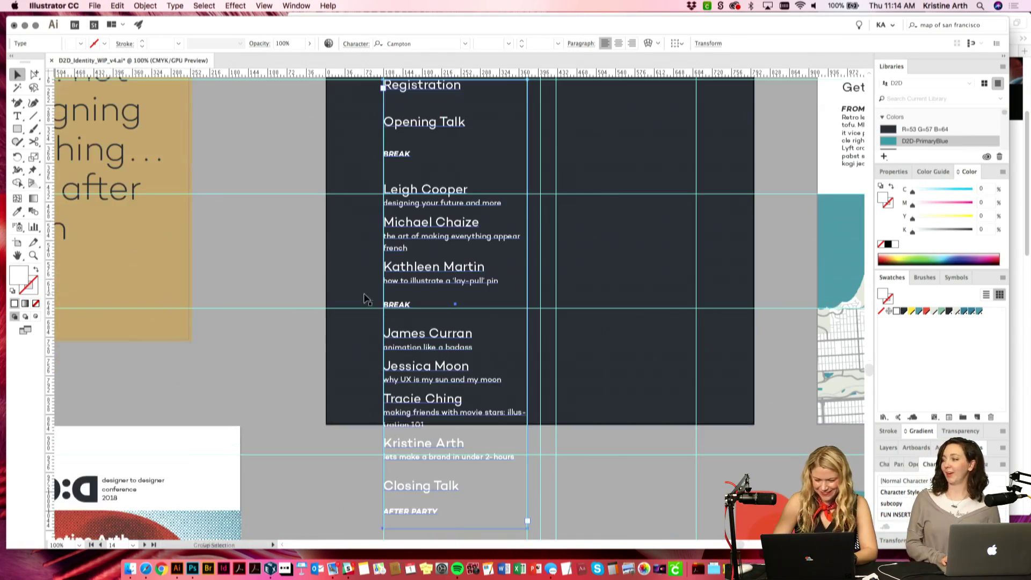
{"action": "left_click_drag", "start_coordinate": [441, 212], "coordinate": [379, 283]}
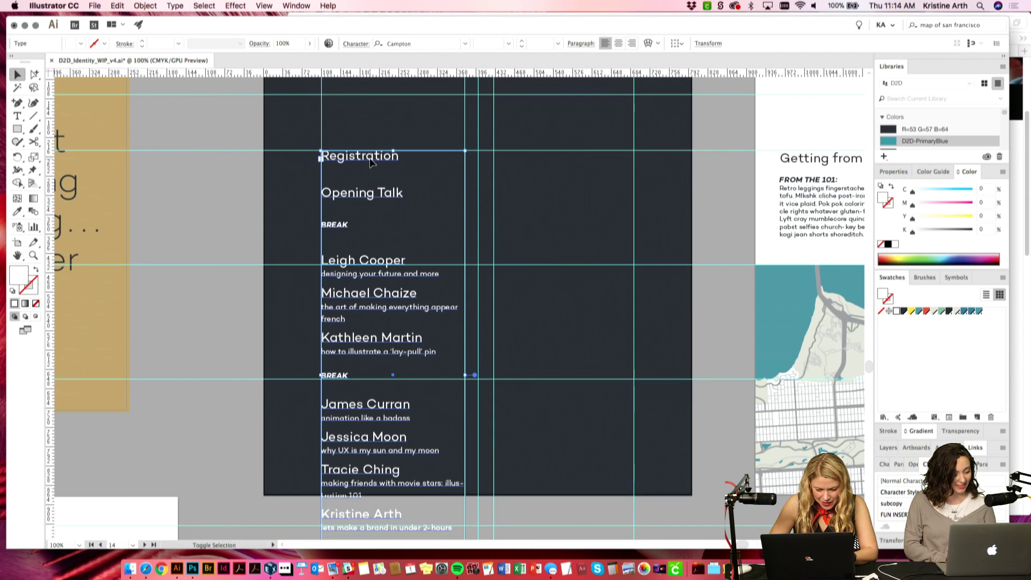
{"action": "key", "text": "Right"}
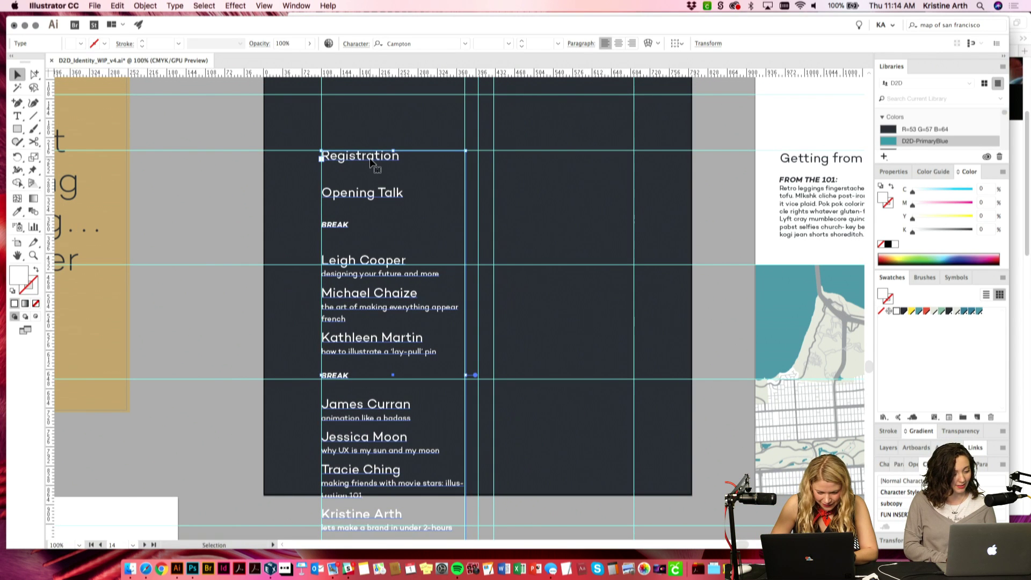
{"action": "left_click", "coordinate": [228, 200]}
Step: Narrow the schedule text frame slightly so "illustration" wraps whole onto the second line of the movie stars description
{"action": "left_click_drag", "start_coordinate": [475, 267], "coordinate": [465, 207]}
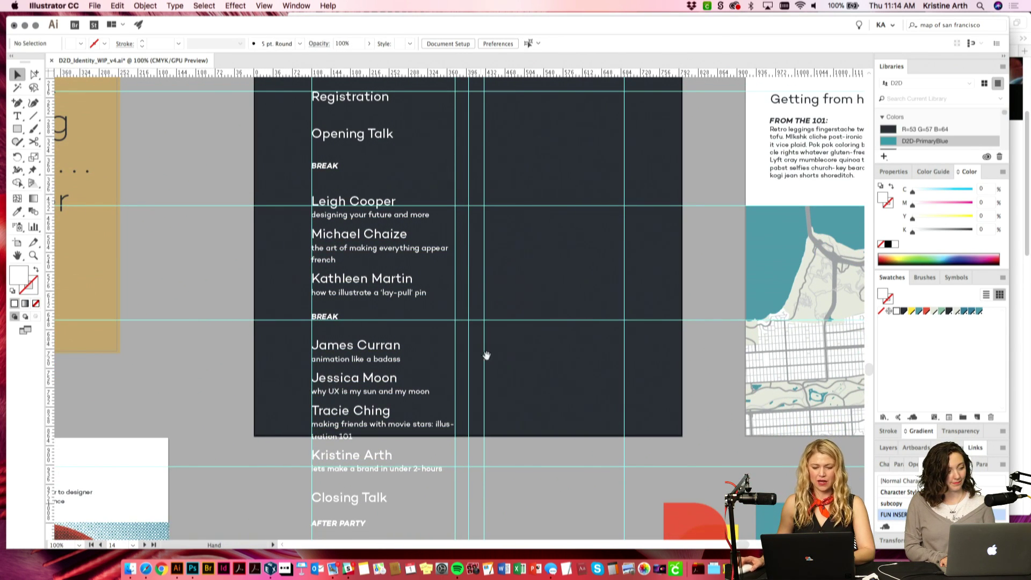
{"action": "key", "text": "super+minus"}
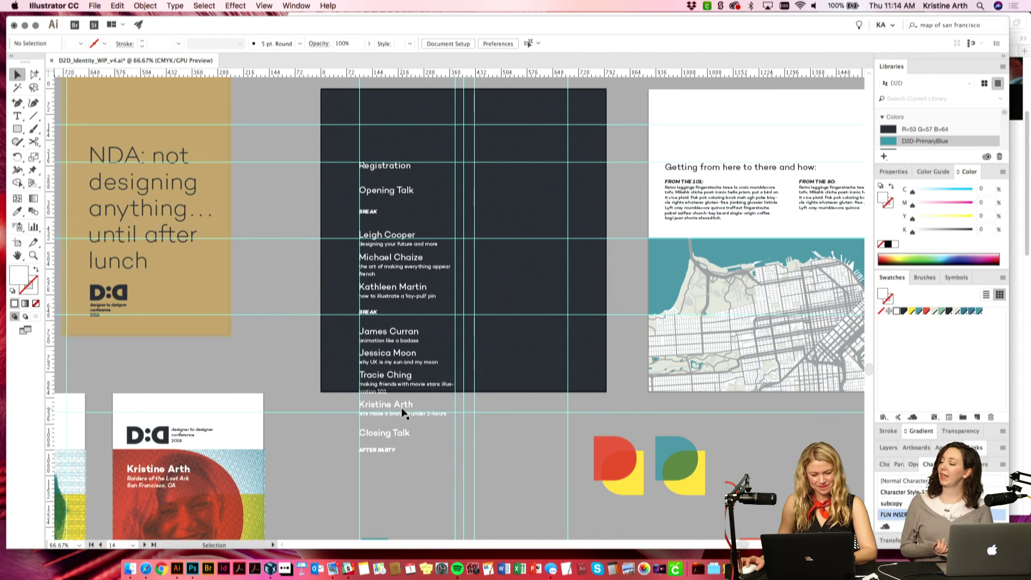
{"action": "scroll", "coordinate": [498, 448], "scroll_direction": "down", "scroll_amount": 2}
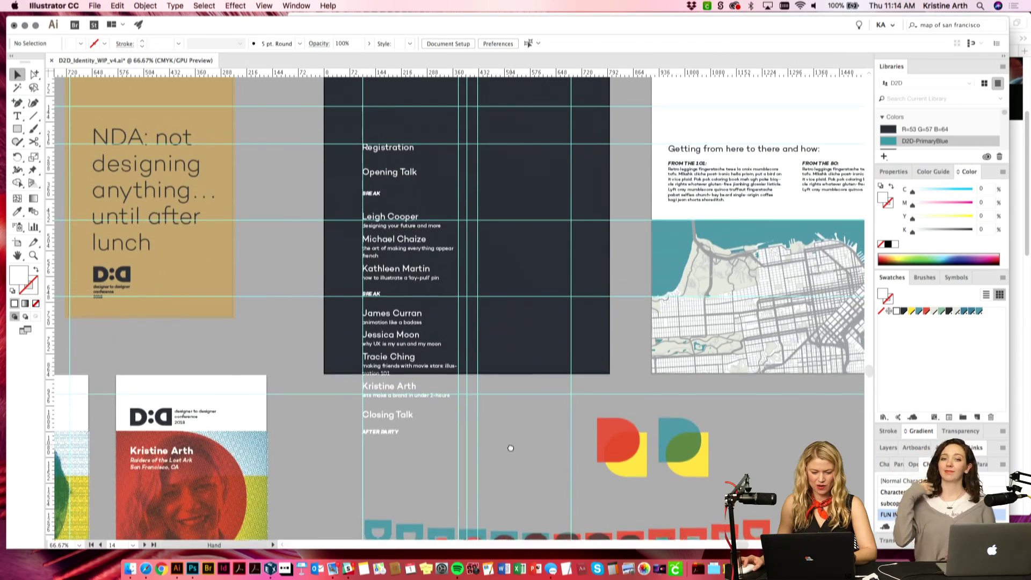
{"action": "left_click", "coordinate": [445, 391]}
{"action": "left_click_drag", "start_coordinate": [457, 296], "coordinate": [455, 296]}
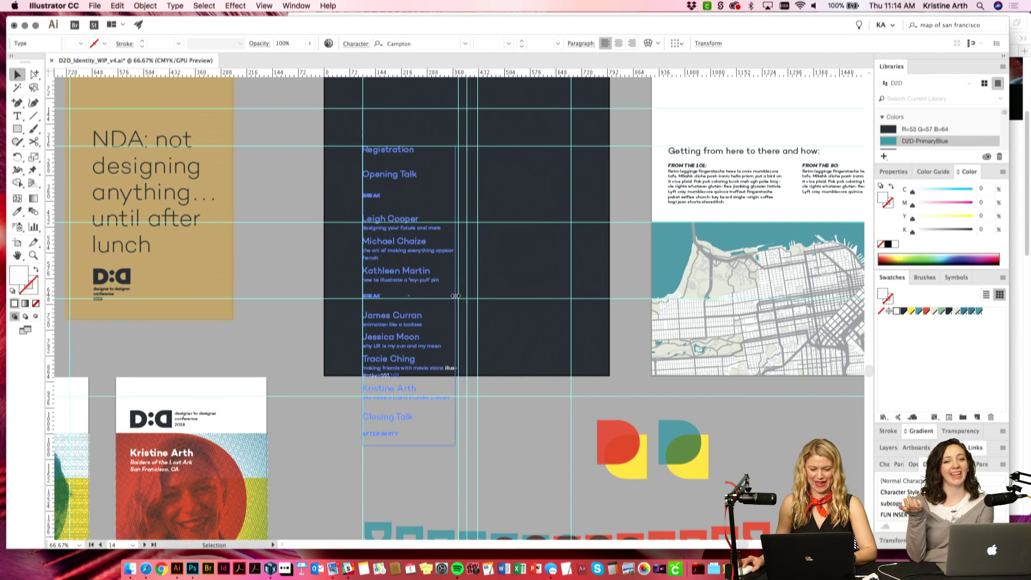
{"action": "left_click", "coordinate": [898, 464]}
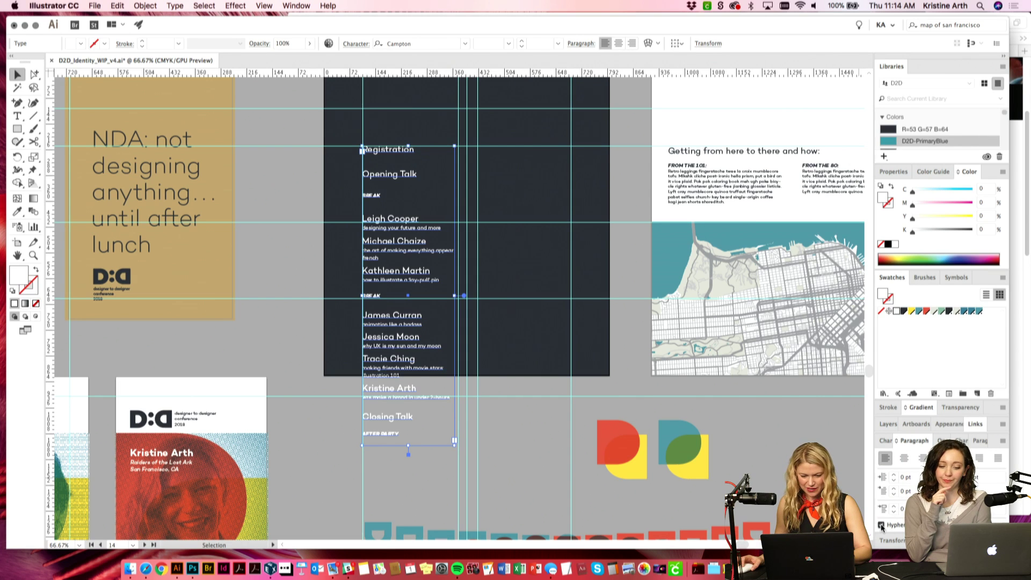
{"action": "left_click", "coordinate": [490, 415]}
Step: Examine the schedule text's line breaks and spacing on the dark page
{"action": "scroll", "coordinate": [449, 294], "scroll_direction": "up", "scroll_amount": 2}
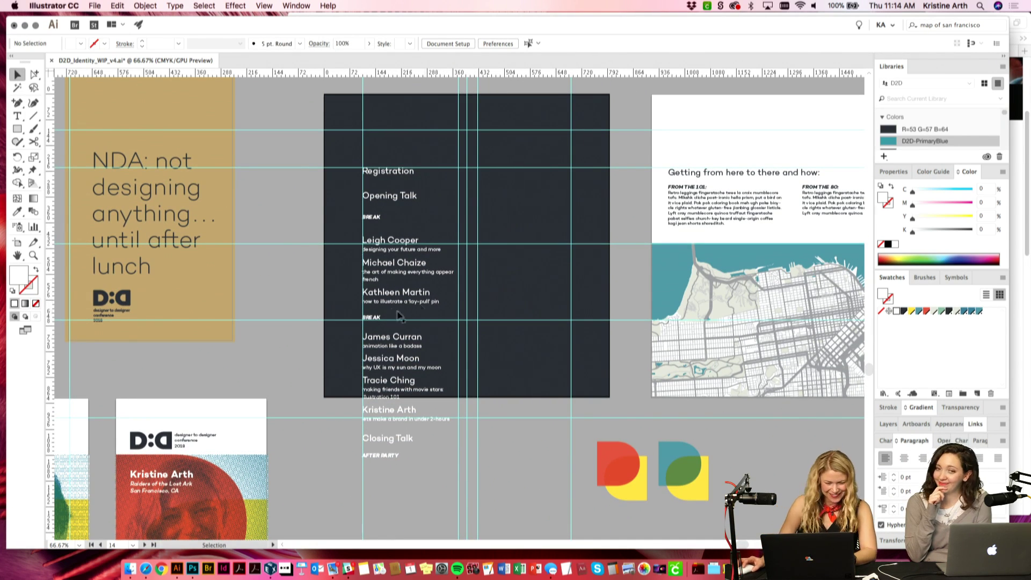
{"action": "scroll", "coordinate": [395, 257], "scroll_direction": "up", "scroll_amount": 1}
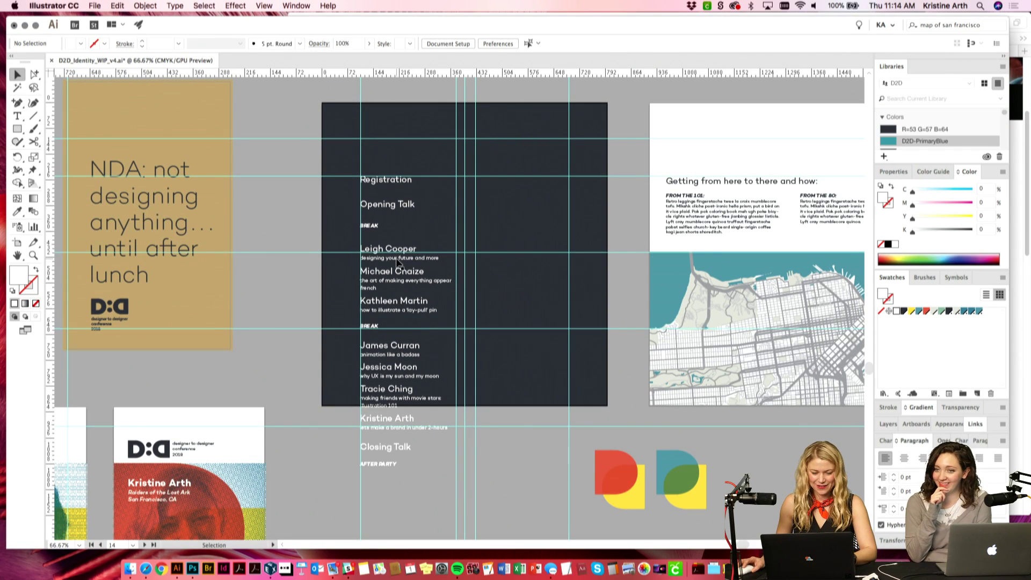
{"action": "scroll", "coordinate": [288, 207], "scroll_direction": "up", "scroll_amount": 1}
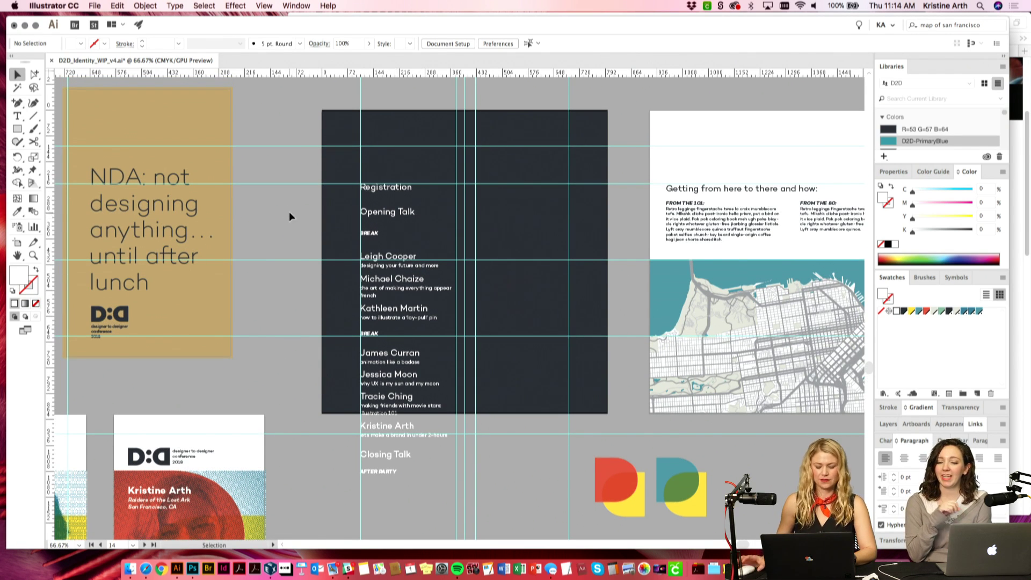
{"action": "key", "text": "super+equal"}
{"action": "scroll", "coordinate": [290, 218], "scroll_direction": "down", "scroll_amount": 5}
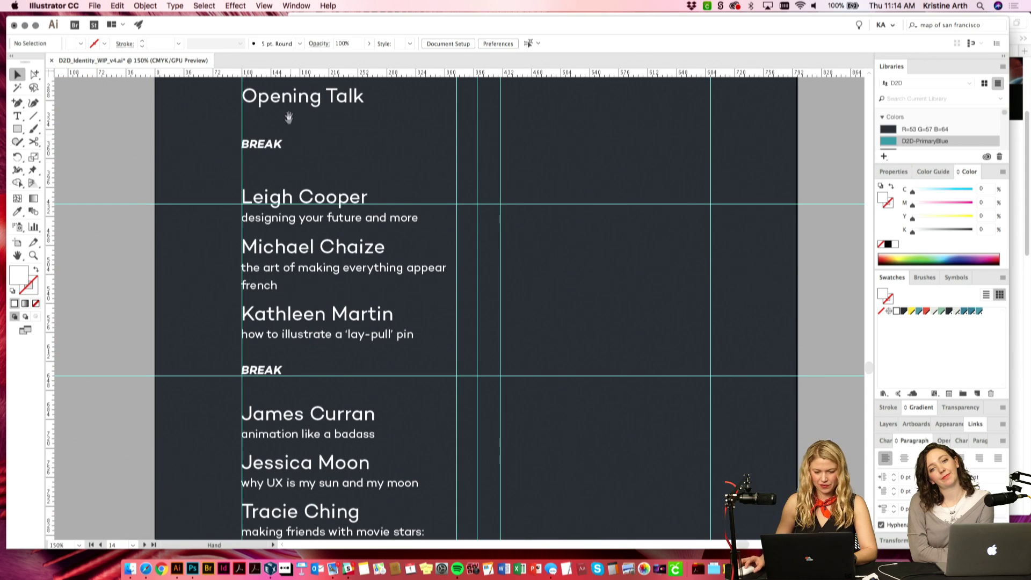
{"action": "scroll", "coordinate": [421, 221], "scroll_direction": "up", "scroll_amount": 4}
{"action": "key", "text": "super+equal"}
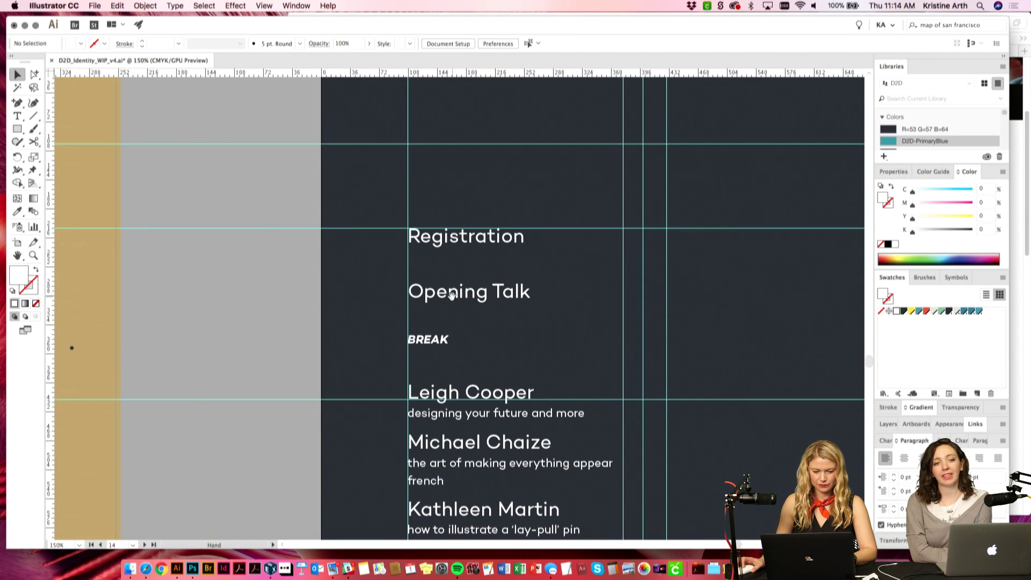
{"action": "left_click", "coordinate": [16, 130]}
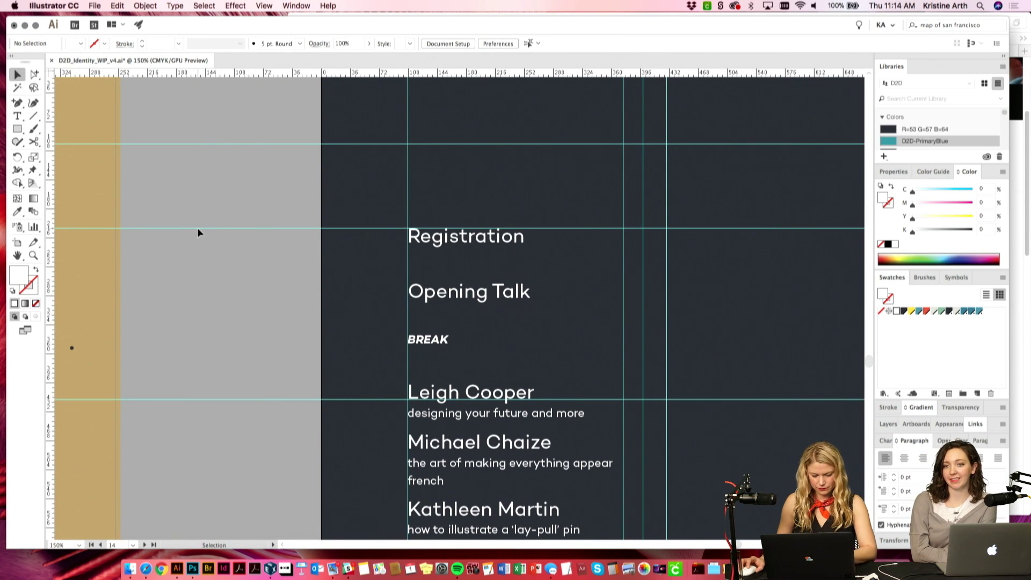
Step: Place a copy of the red D shape against the dark schedule page's left edge, its top level with the guide above Registration
{"action": "key", "text": "super+minus"}
{"action": "key", "text": "super+minus"}
{"action": "key", "text": "super+minus"}
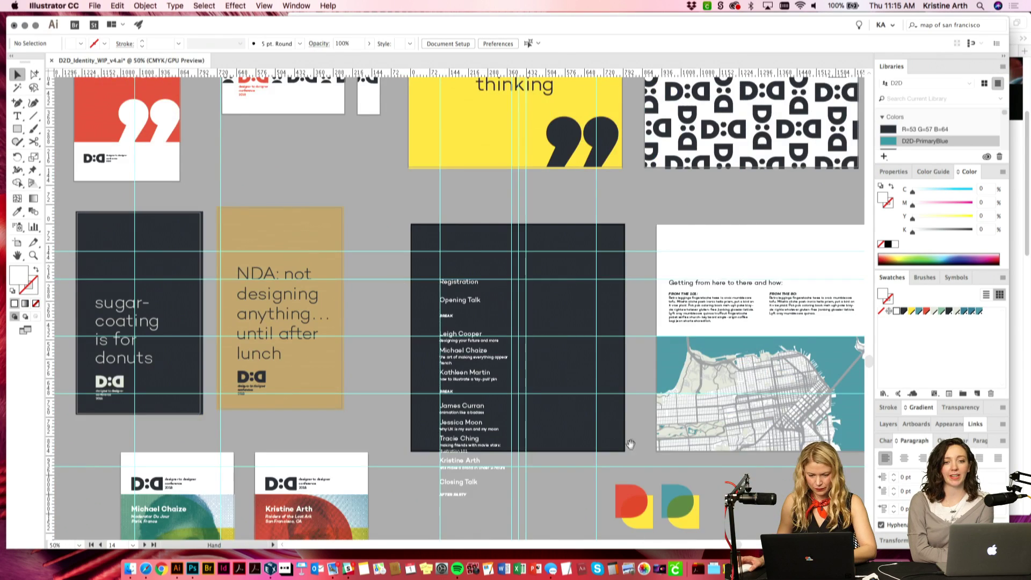
{"action": "scroll", "coordinate": [605, 421], "scroll_direction": "down", "scroll_amount": 3}
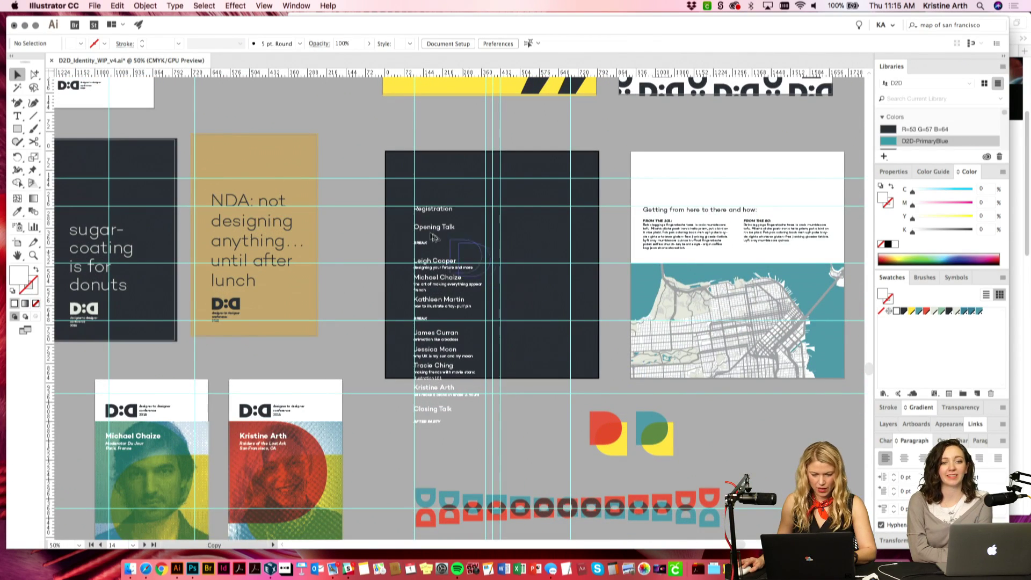
{"action": "left_click", "coordinate": [392, 218]}
{"action": "key", "text": "super+equal"}
{"action": "key", "text": "super+equal"}
{"action": "key", "text": "super+equal"}
{"action": "key", "text": "super+equal"}
{"action": "key", "text": "super+equal"}
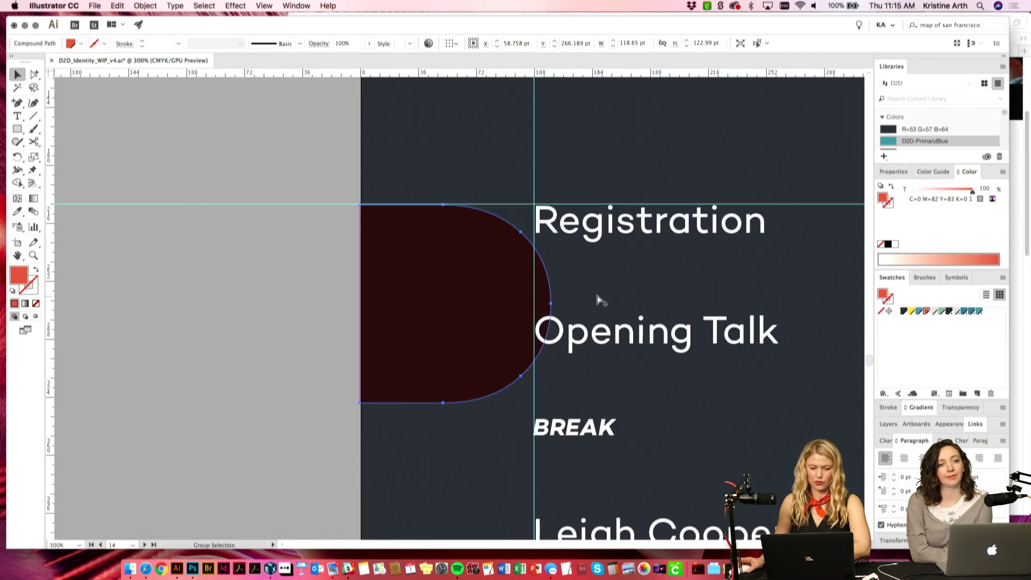
Step: Fill the copied D shape with the pale C=15 M=9 Y=17 K=0 swatch and set its blend mode to Normal
{"action": "scroll", "coordinate": [633, 272], "scroll_direction": "right", "scroll_amount": 5}
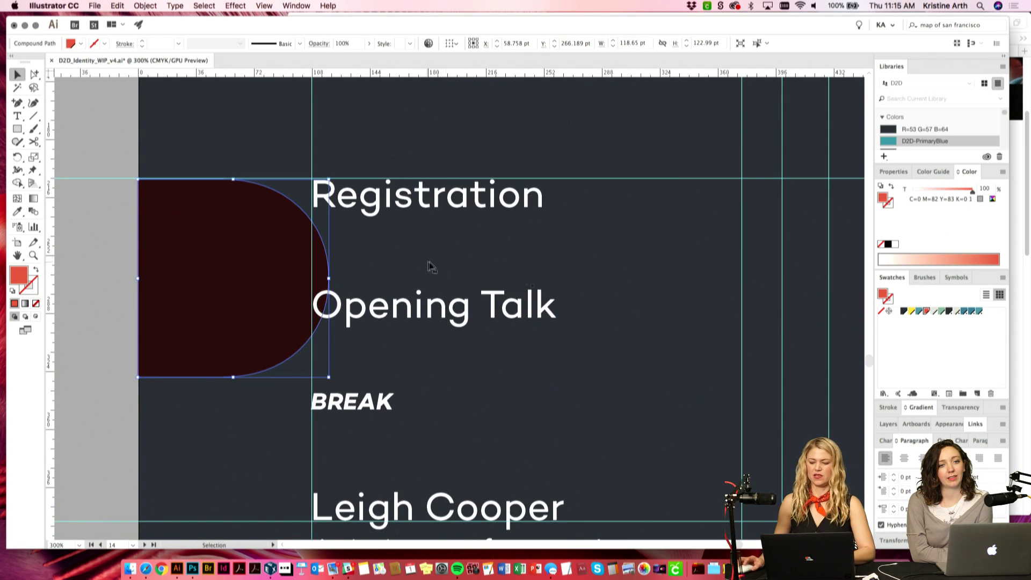
{"action": "left_click", "coordinate": [934, 311]}
{"action": "left_click", "coordinate": [960, 407]}
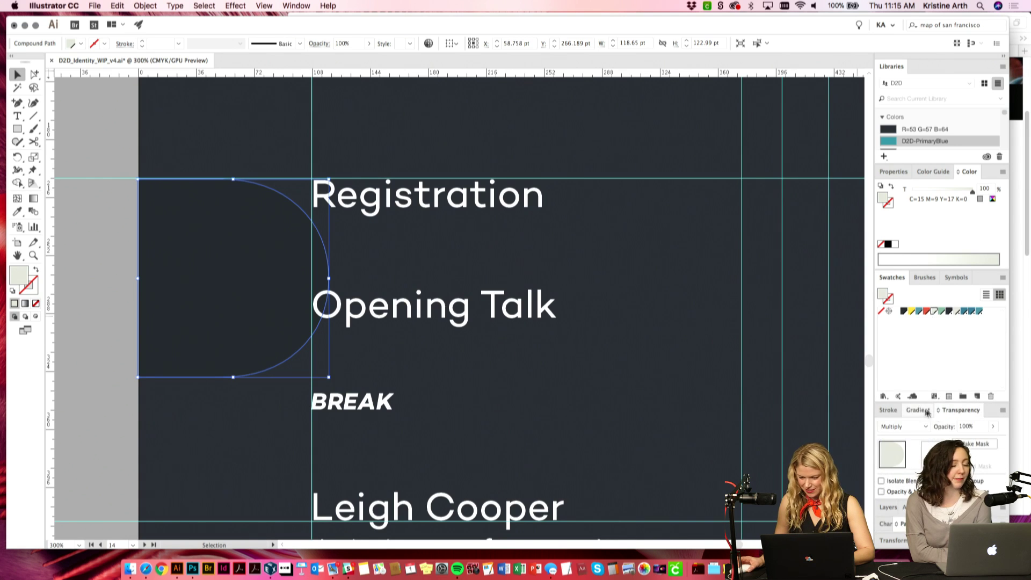
{"action": "left_click", "coordinate": [904, 428]}
{"action": "left_click", "coordinate": [894, 228]}
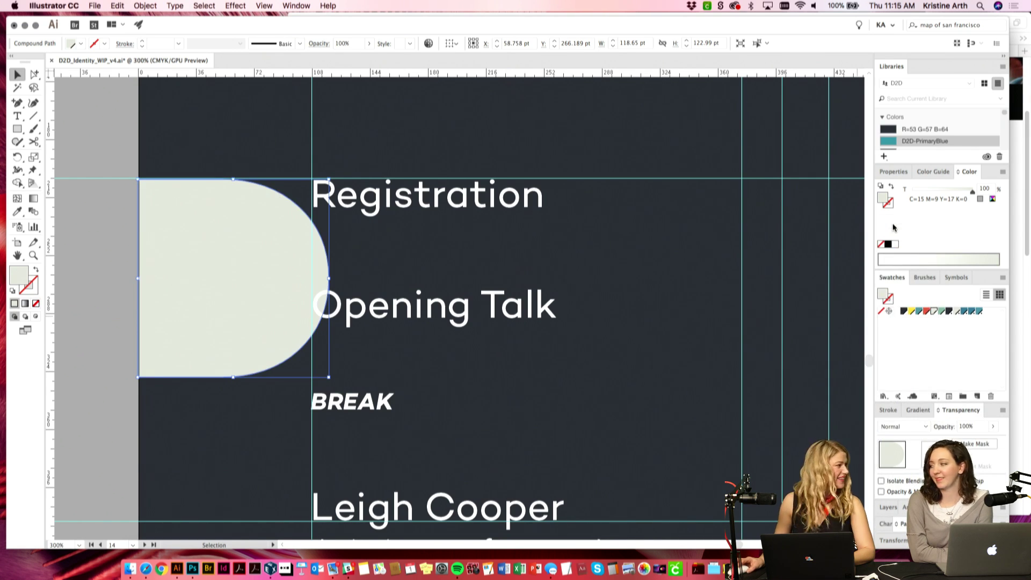
Step: Fill the schedule text with the same pale C=15 M=9 Y=17 K=0 swatch and deselect it
{"action": "left_click", "coordinate": [484, 306]}
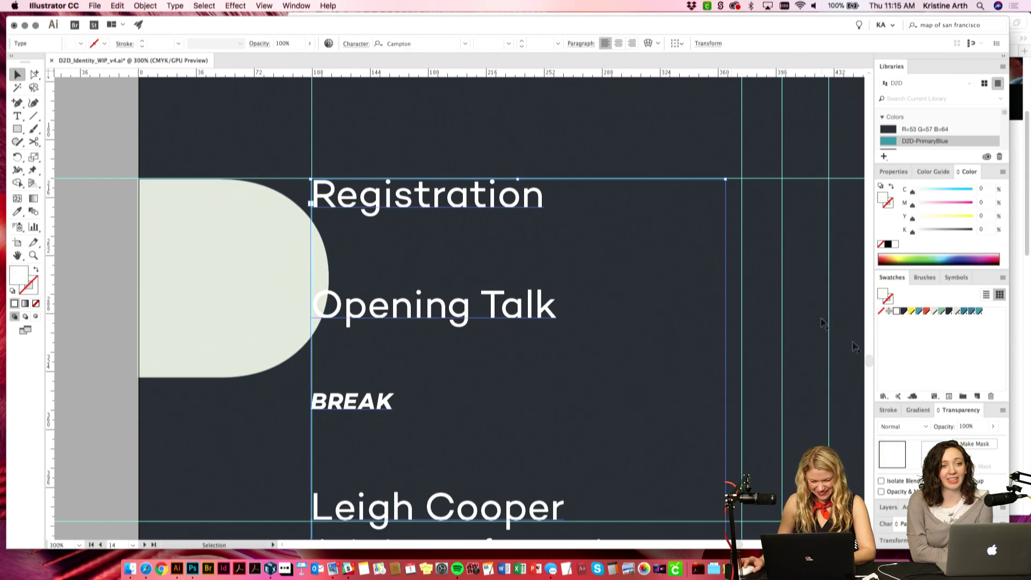
{"action": "left_click", "coordinate": [937, 315]}
{"action": "key", "text": "super+shift+a"}
{"action": "scroll", "coordinate": [269, 285], "scroll_direction": "left", "scroll_amount": 5}
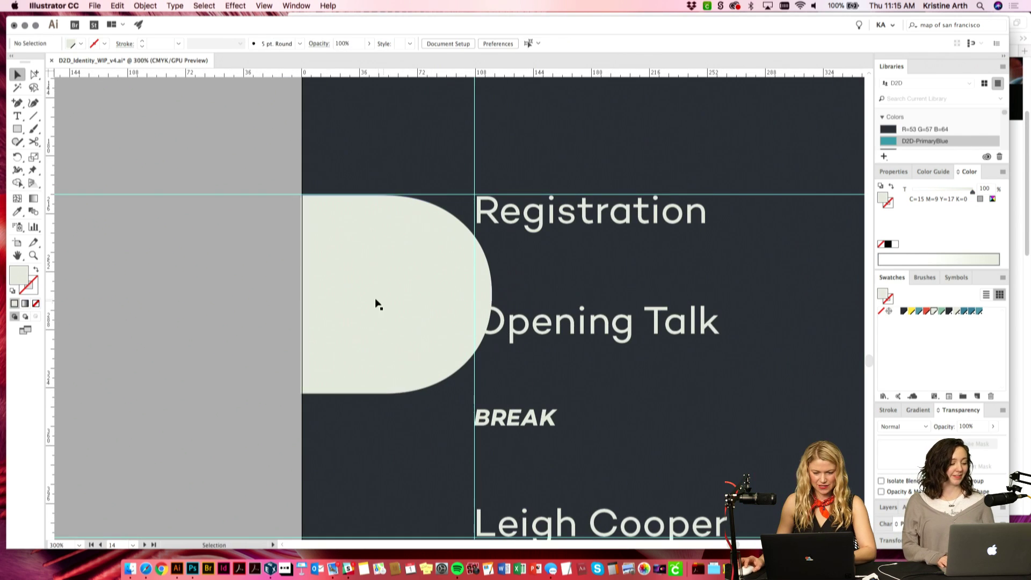
Step: Scale the pale D shape down to about 46 by 48 pt, keeping it against the page edge and guide, and deselect it
{"action": "left_click", "coordinate": [376, 303]}
{"action": "left_click_drag", "start_coordinate": [493, 394], "coordinate": [391, 273]}
{"action": "left_click", "coordinate": [244, 261]}
{"action": "scroll", "coordinate": [361, 242], "scroll_direction": "left", "scroll_amount": 5}
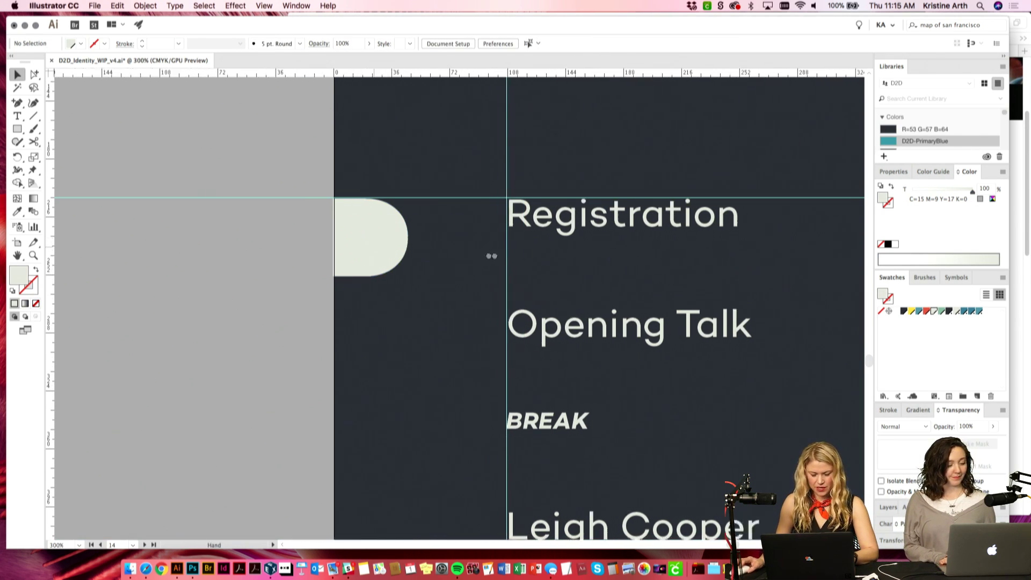
Step: Move the small D partly off the page and stretch only its flat side outward to form a long round-ended bar
{"action": "left_click_drag", "start_coordinate": [490, 249], "coordinate": [409, 240]}
{"action": "left_click", "coordinate": [33, 75]}
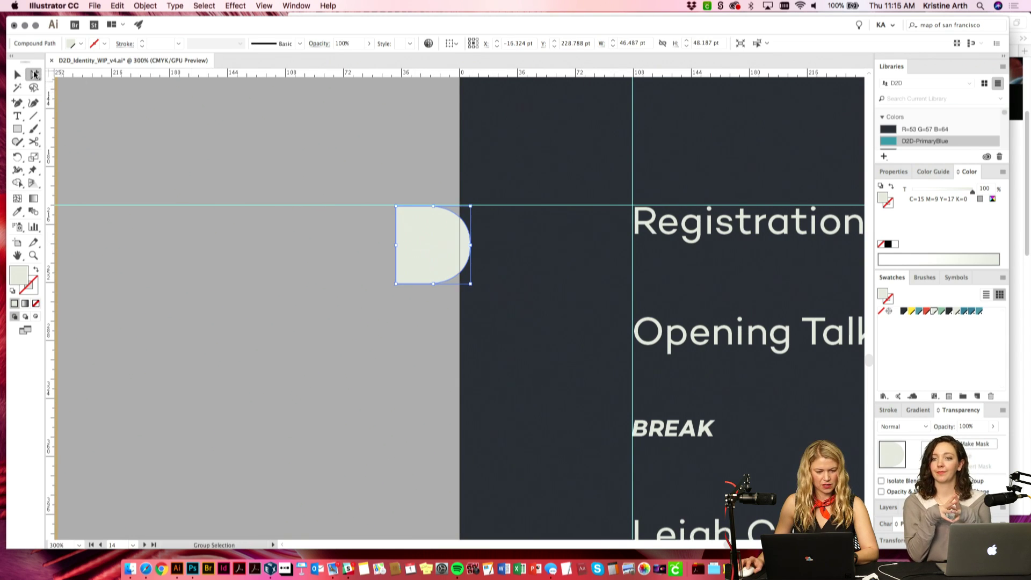
{"action": "left_click", "coordinate": [382, 215]}
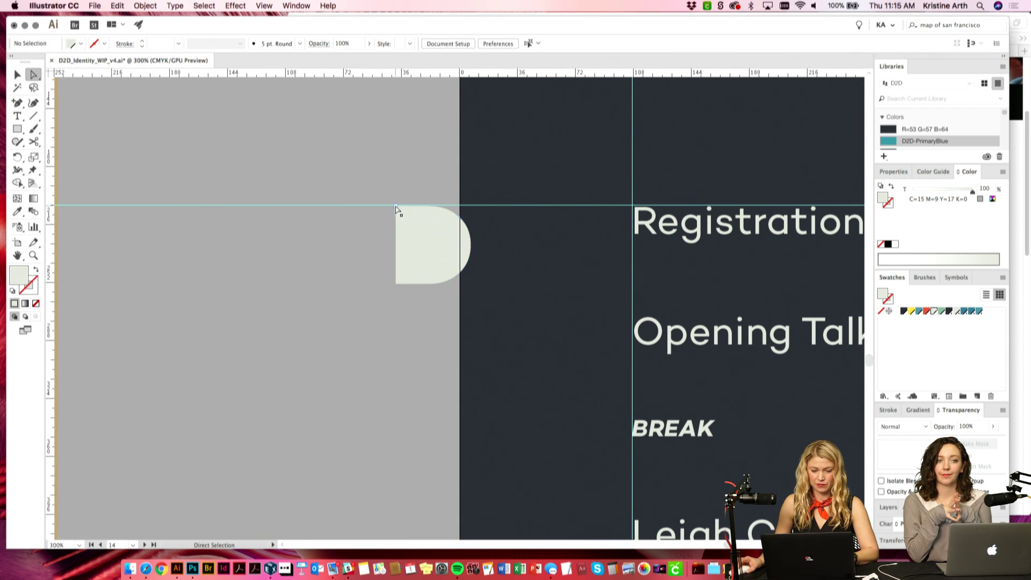
{"action": "left_click", "coordinate": [396, 208]}
{"action": "left_click_drag", "start_coordinate": [395, 283], "coordinate": [202, 288]}
{"action": "key", "text": "v"}
{"action": "left_click", "coordinate": [255, 321]}
{"action": "key", "text": "super+minus"}
{"action": "key", "text": "super+minus"}
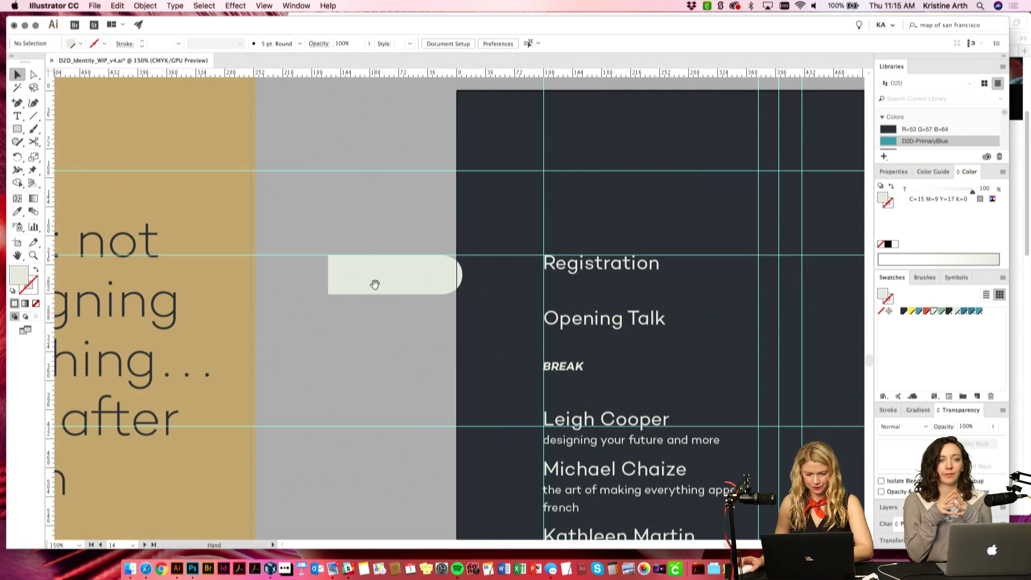
Step: Move the bar onto the page's left edge beside Registration, scale it to about 101 by 29 pt, and nudge it flush with the guide
{"action": "left_click_drag", "start_coordinate": [375, 286], "coordinate": [330, 291]}
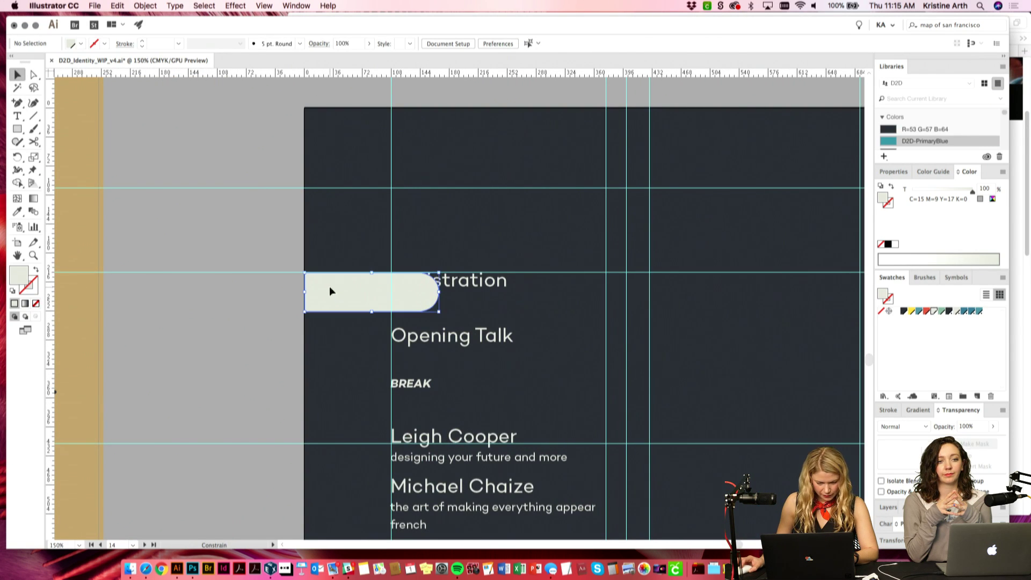
{"action": "left_click_drag", "start_coordinate": [438, 292], "coordinate": [362, 280]}
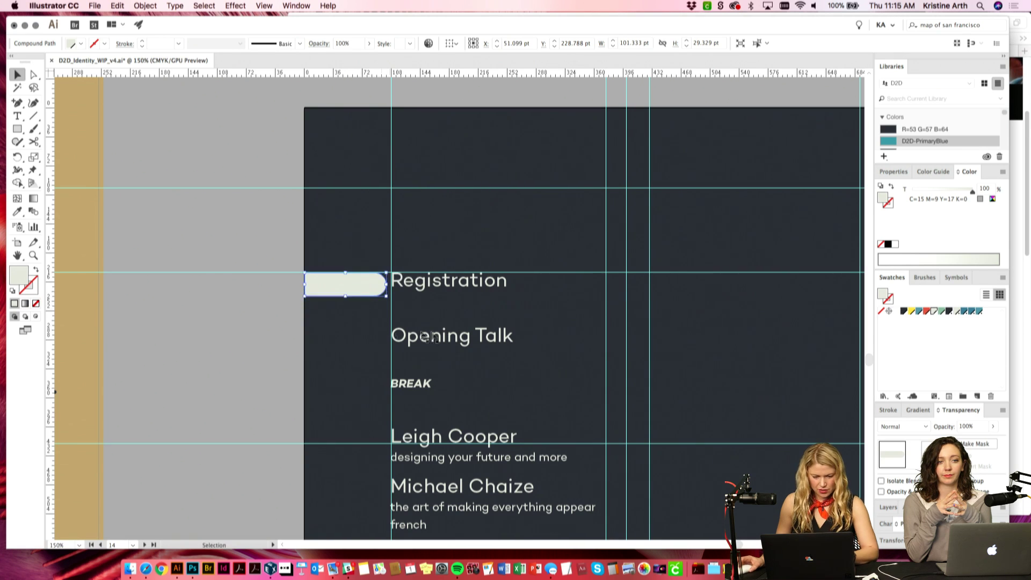
{"action": "key", "text": "super+plus"}
{"action": "key", "text": "super+plus"}
{"action": "key", "text": "super+plus"}
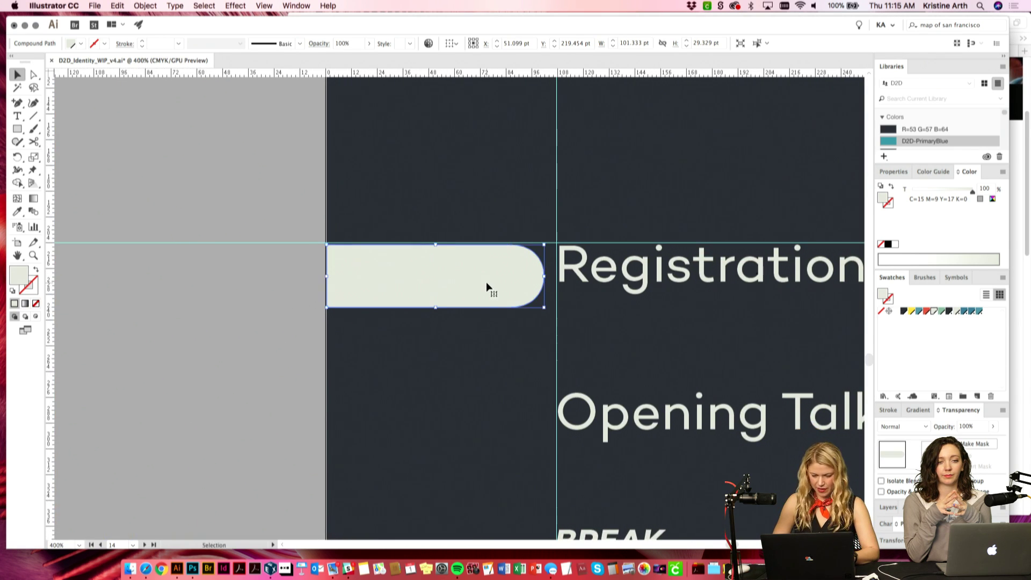
{"action": "key", "text": "Left"}
{"action": "key", "text": "Up"}
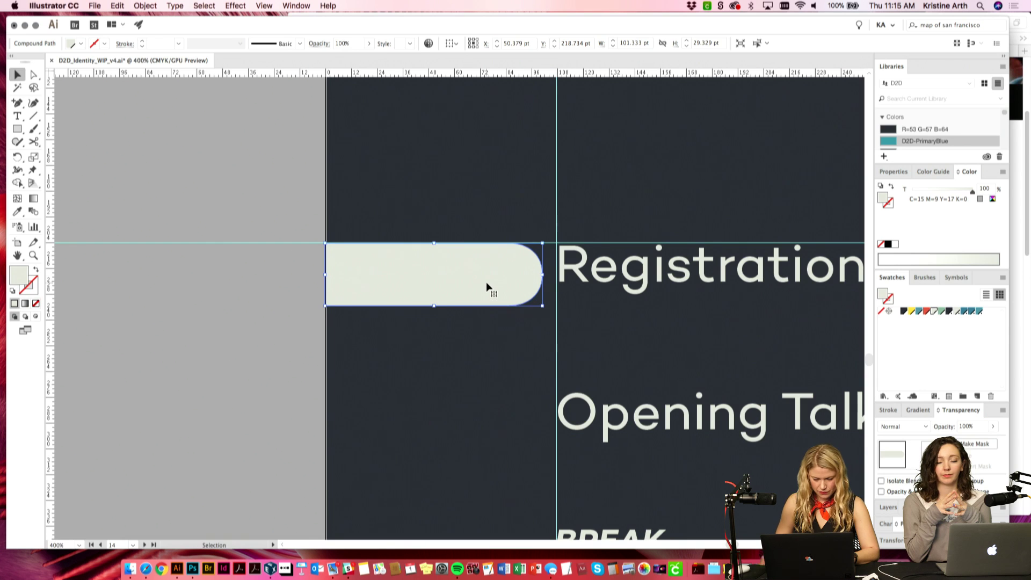
Step: Reduce the bar proportionally to about 82 by 24 pt, place it flush with the page edge beside Registration, and deselect it
{"action": "left_click", "coordinate": [485, 204], "text": "shift"}
{"action": "mouse_move", "coordinate": [490, 281]}
{"action": "left_mouse_down"}
{"action": "mouse_move", "coordinate": [528, 272]}
{"action": "mouse_move", "coordinate": [473, 275]}
{"action": "left_mouse_up"}
{"action": "left_click", "coordinate": [470, 46]}
{"action": "left_click", "coordinate": [379, 281]}
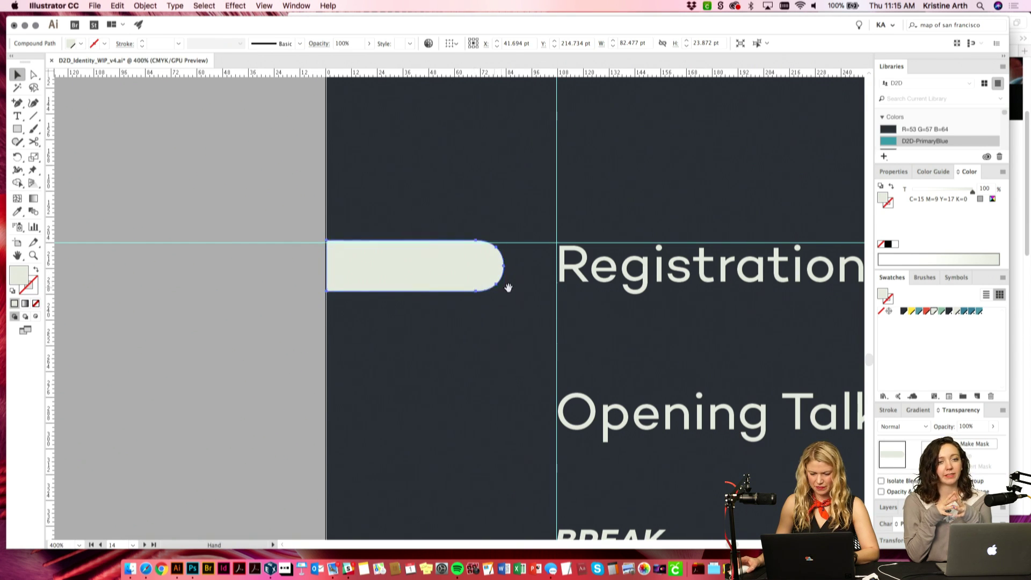
{"action": "scroll", "coordinate": [474, 275], "scroll_direction": "down", "scroll_amount": 5}
{"action": "scroll", "coordinate": [474, 275], "scroll_direction": "right", "scroll_amount": 5}
{"action": "left_click", "coordinate": [168, 231]}
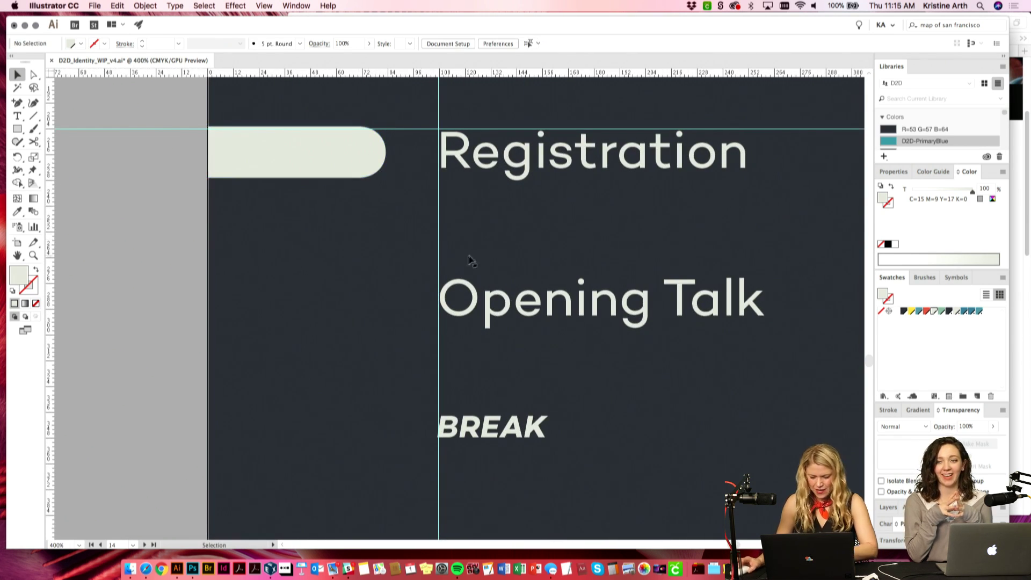
Step: Add a vertical guide through the horizontal centre of the bar beside Registration
{"action": "key", "text": "super+minus"}
{"action": "left_click_drag", "start_coordinate": [604, 246], "coordinate": [490, 310]}
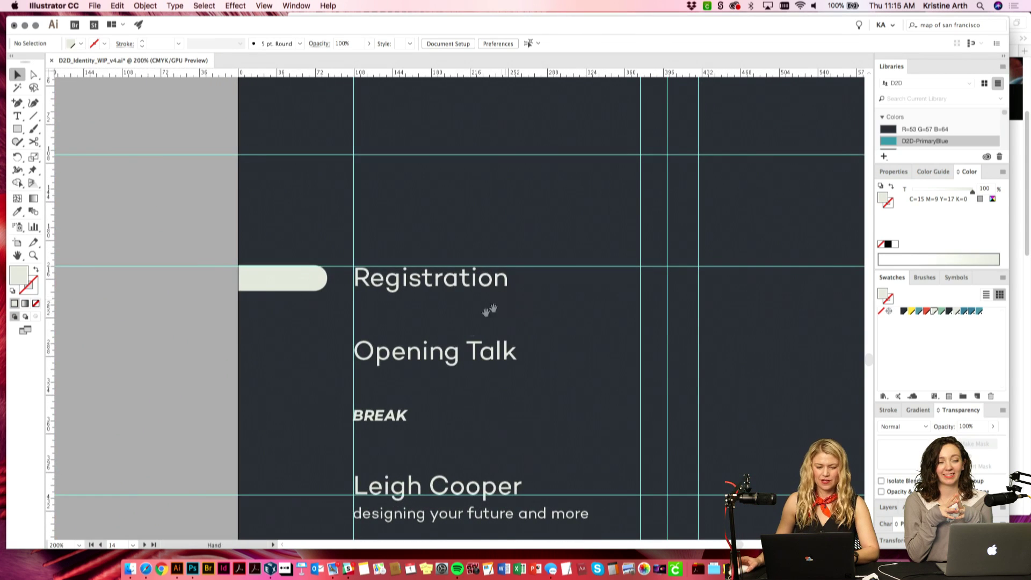
{"action": "scroll", "coordinate": [490, 310], "scroll_direction": "down", "scroll_amount": 2}
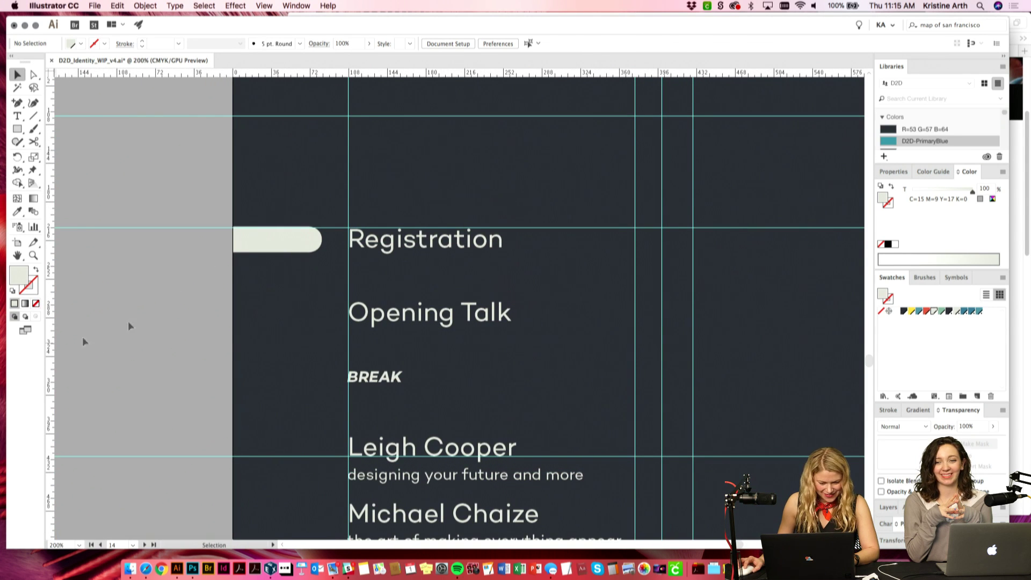
{"action": "left_click", "coordinate": [240, 242]}
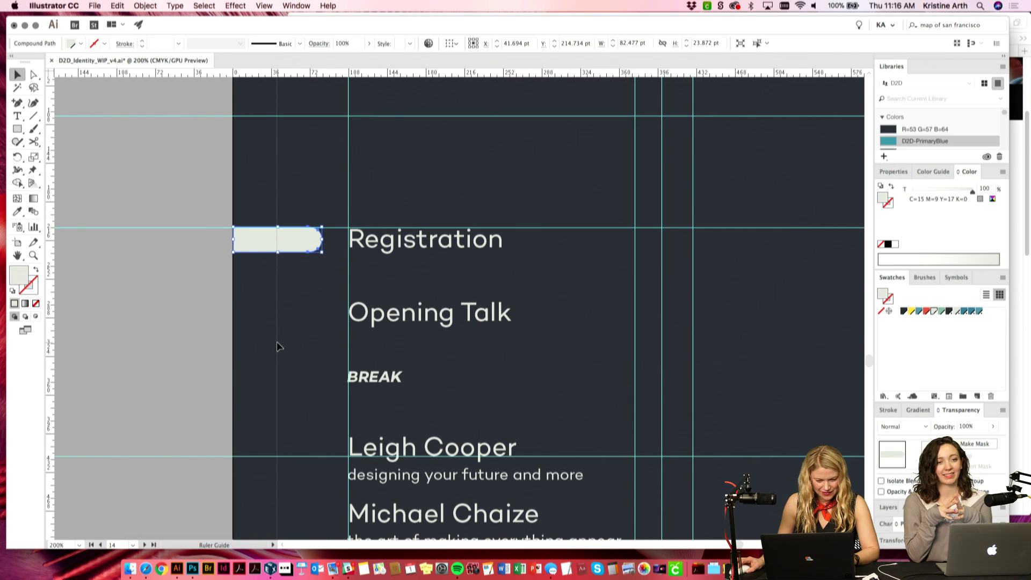
{"action": "left_click", "coordinate": [177, 340]}
Step: Duplicate the bar down the page edge beside each schedule entry from Opening Talk through the second BREAK
{"action": "left_click_drag", "start_coordinate": [221, 331], "coordinate": [229, 238]}
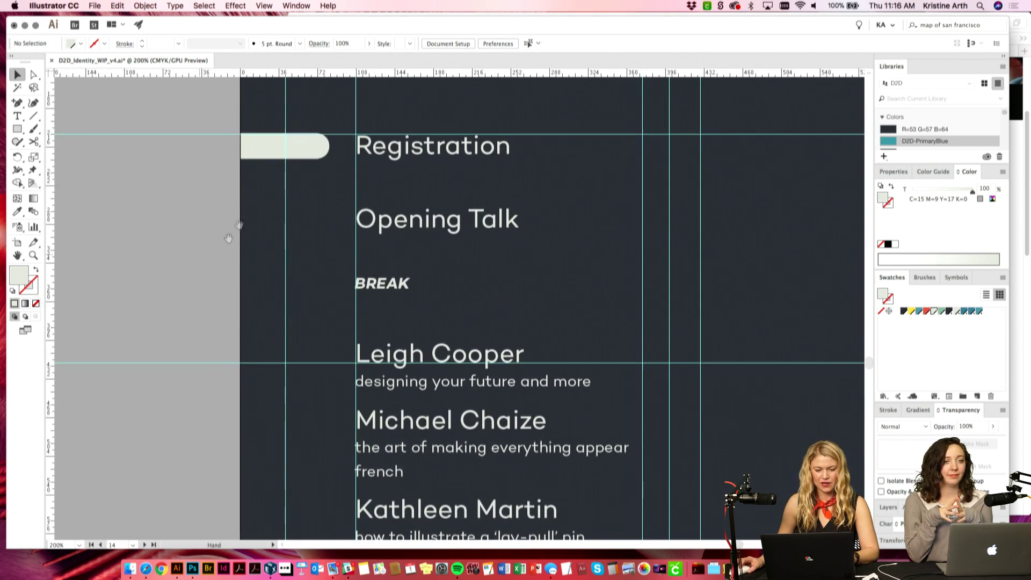
{"action": "left_click_drag", "start_coordinate": [308, 156], "coordinate": [304, 227]}
{"action": "scroll", "coordinate": [304, 226], "scroll_direction": "down", "scroll_amount": 5}
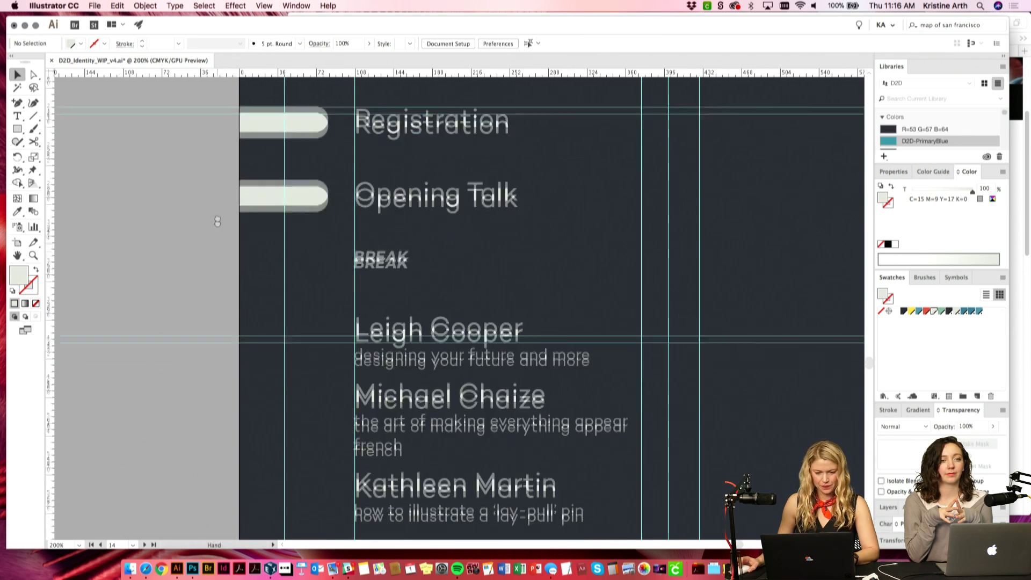
{"action": "left_click_drag", "start_coordinate": [318, 161], "coordinate": [318, 220]}
{"action": "scroll", "coordinate": [319, 221], "scroll_direction": "down", "scroll_amount": 7}
{"action": "left_click_drag", "start_coordinate": [319, 119], "coordinate": [296, 256]}
{"action": "scroll", "coordinate": [296, 257], "scroll_direction": "down", "scroll_amount": 2}
{"action": "left_click", "coordinate": [174, 278]}
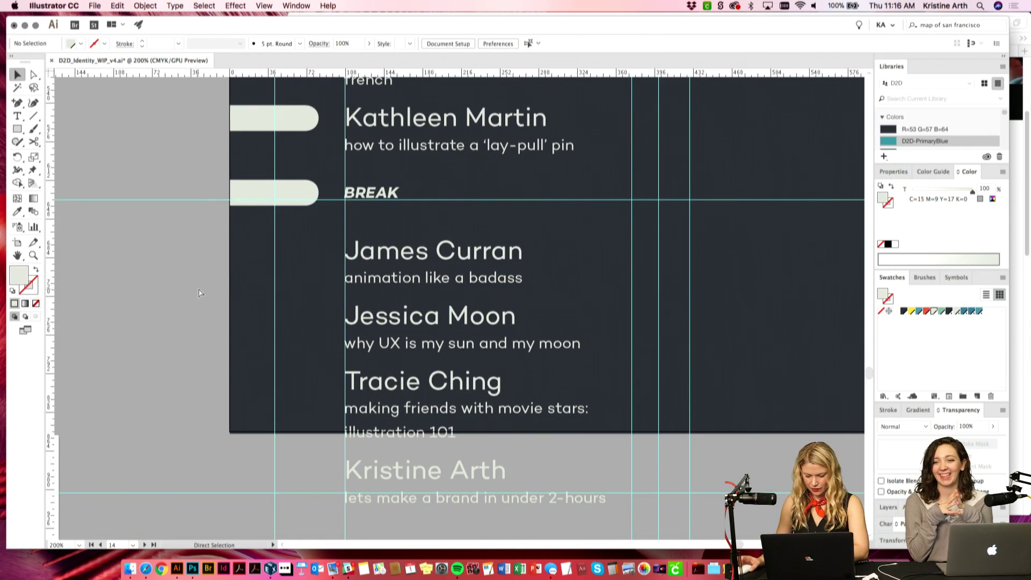
Step: Delete the bar copies beside the second BREAK and the three speakers above it
{"action": "key", "text": "super+minus"}
{"action": "key", "text": "super+minus"}
{"action": "scroll", "coordinate": [507, 218], "scroll_direction": "up", "scroll_amount": 3}
{"action": "scroll", "coordinate": [472, 301], "scroll_direction": "right", "scroll_amount": 2}
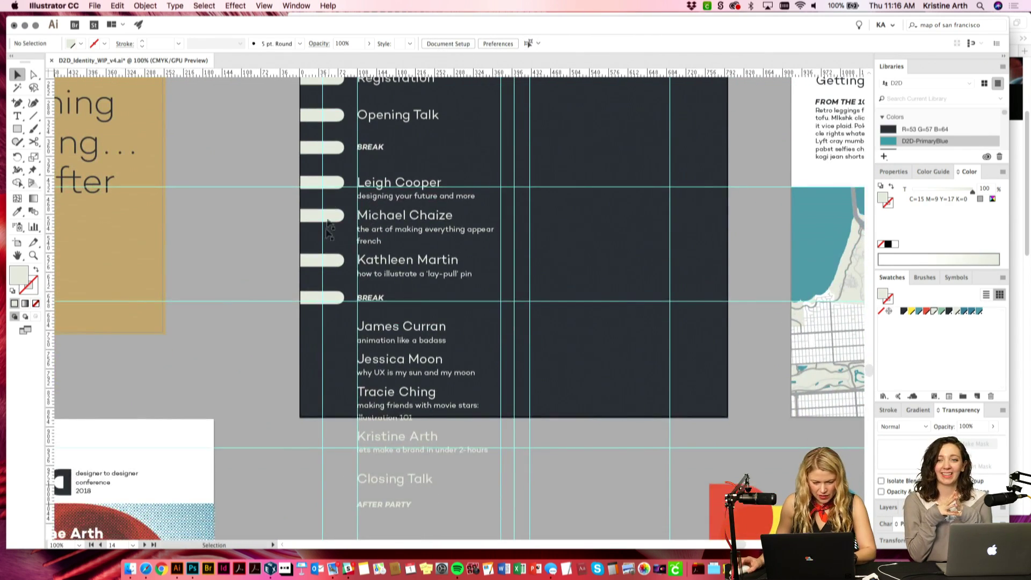
{"action": "left_click", "coordinate": [332, 298]}
{"action": "key", "text": "Delete"}
{"action": "left_click", "coordinate": [329, 260]}
{"action": "key", "text": "Delete"}
{"action": "left_click", "coordinate": [327, 213]}
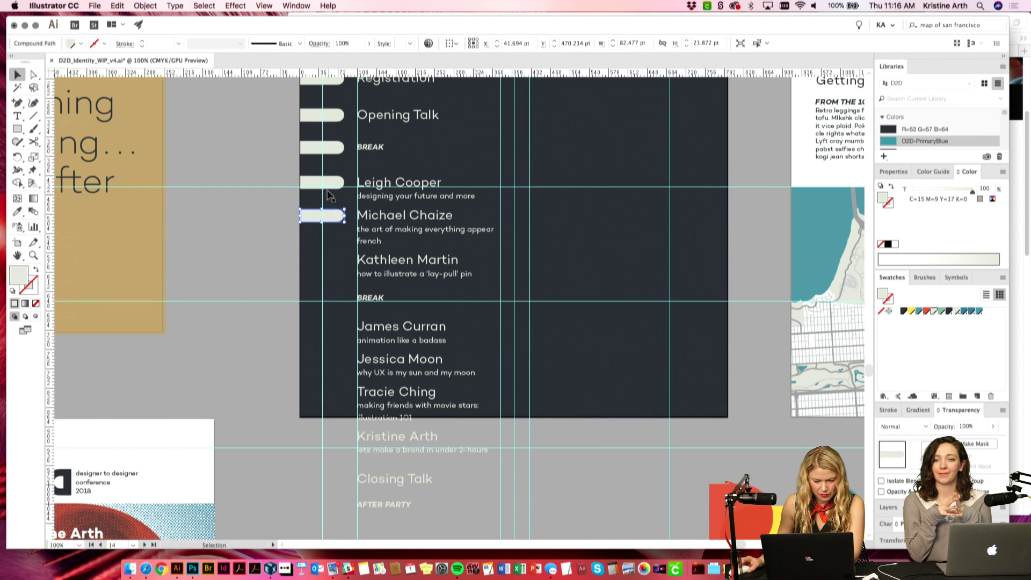
{"action": "key", "text": "Delete"}
{"action": "left_click", "coordinate": [332, 187]}
{"action": "key", "text": "Delete"}
{"action": "left_click_drag", "start_coordinate": [265, 148], "coordinate": [284, 226]}
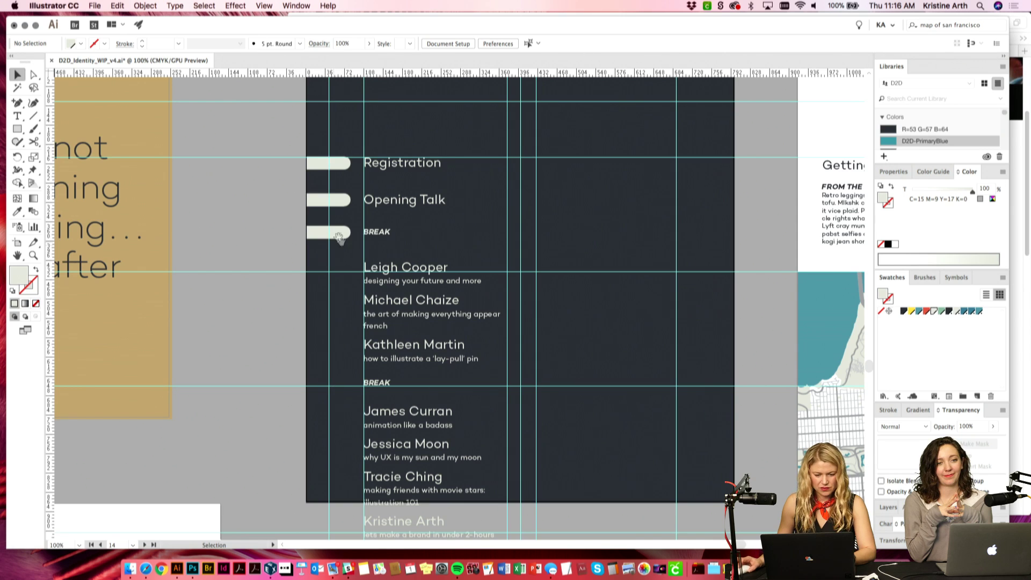
Step: Insert blank lines above the first BREAK and above each of the first three speaker names in the schedule
{"action": "left_click_drag", "start_coordinate": [354, 159], "coordinate": [313, 157]}
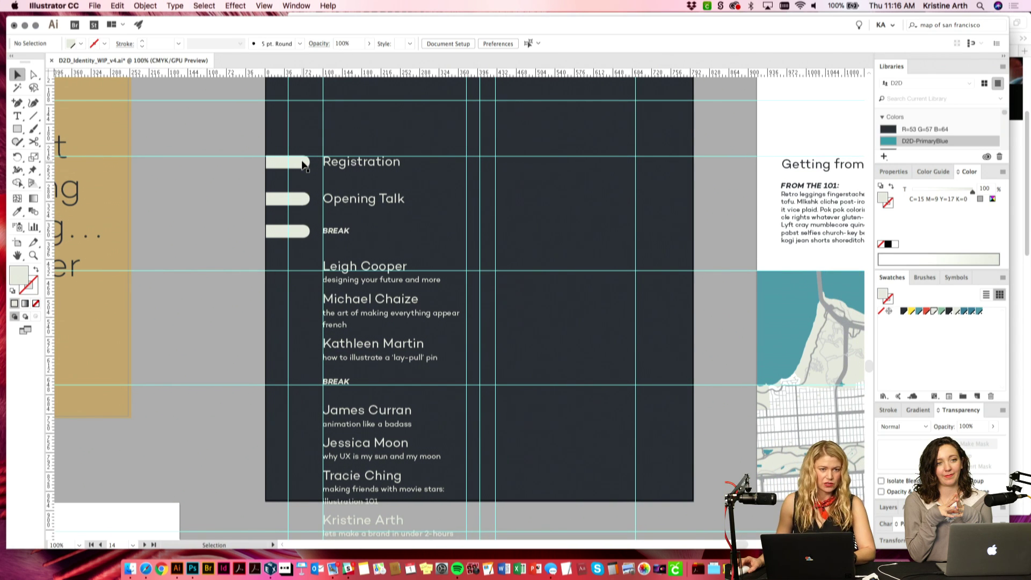
{"action": "scroll", "coordinate": [444, 230], "scroll_direction": "down", "scroll_amount": 2}
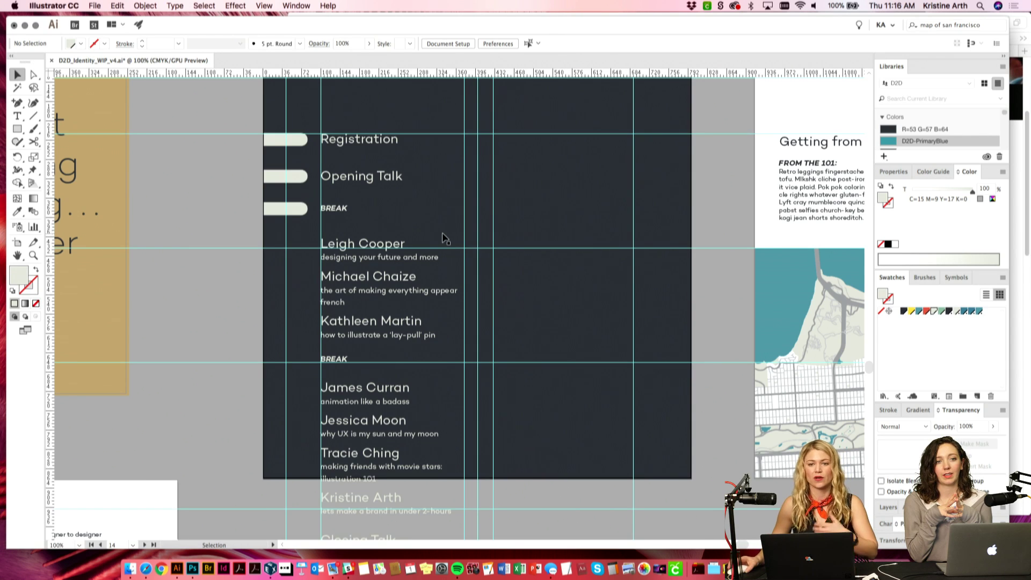
{"action": "scroll", "coordinate": [476, 243], "scroll_direction": "down", "scroll_amount": 2}
{"action": "double_click", "coordinate": [305, 173]}
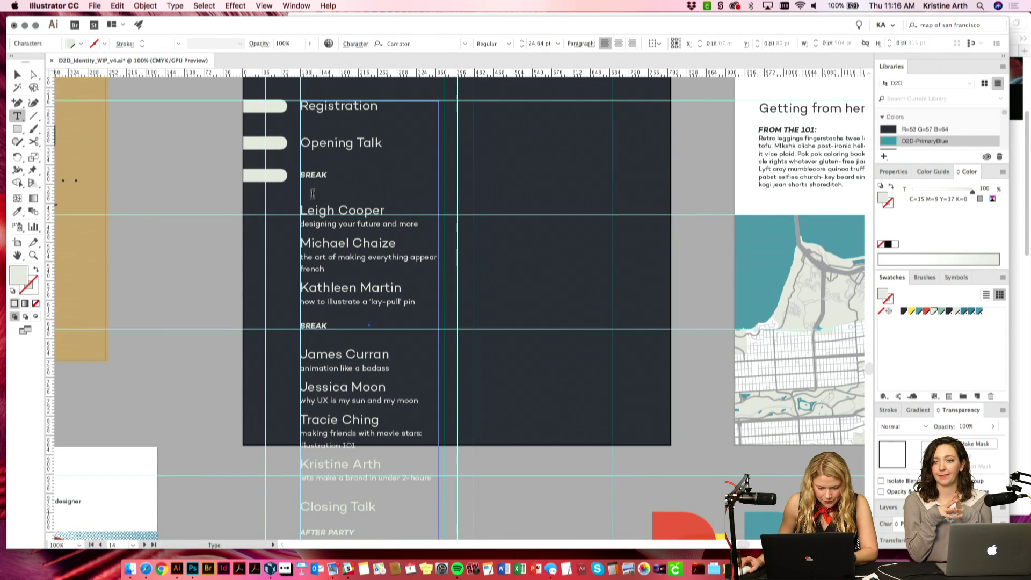
{"action": "key", "text": "Return"}
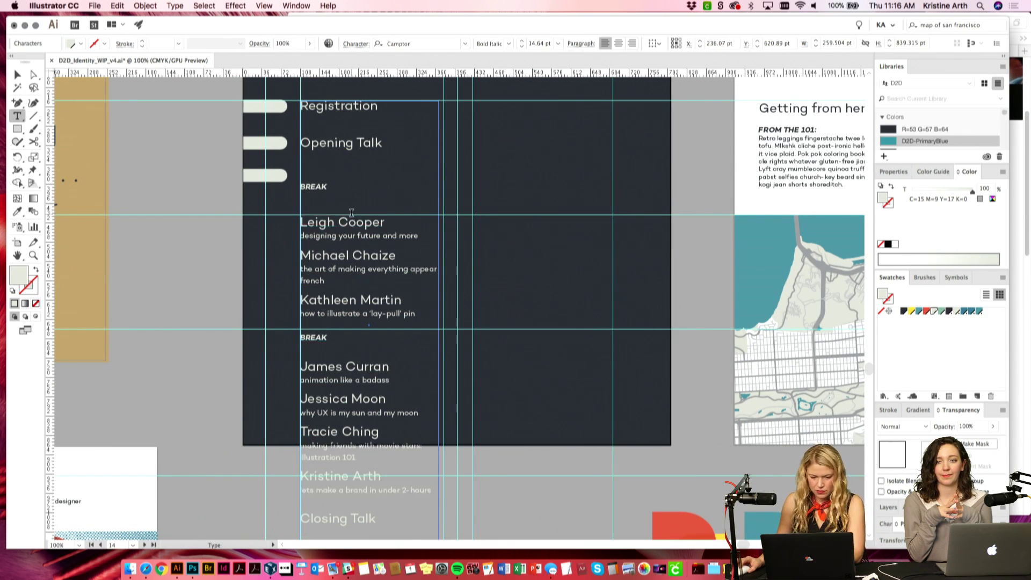
{"action": "key", "text": "Return"}
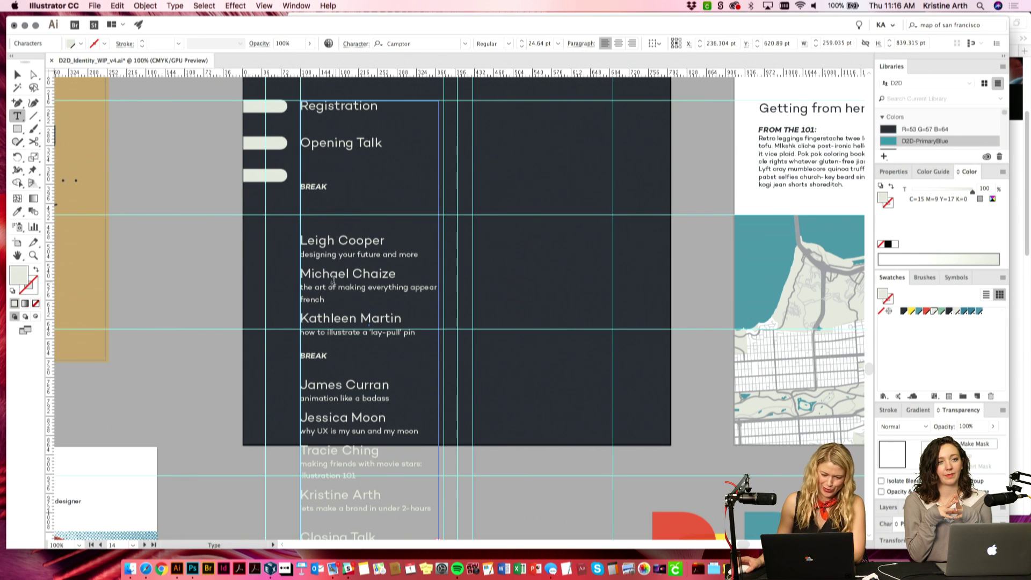
{"action": "left_click", "coordinate": [302, 274]}
{"action": "key", "text": "Return"}
{"action": "left_click", "coordinate": [300, 337]}
{"action": "key", "text": "Return"}
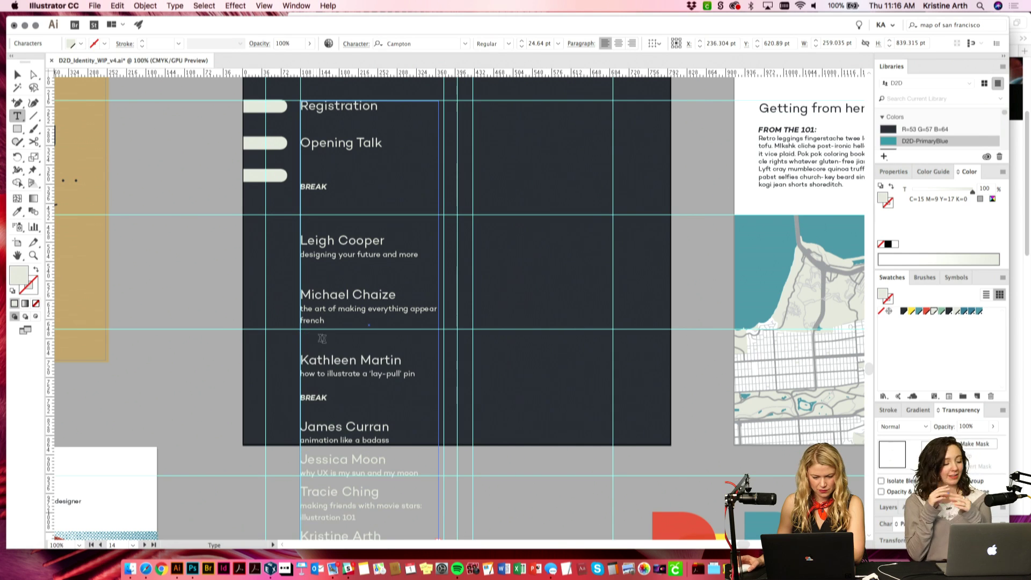
Step: Insert a blank line above the fifth and sixth speaker names in the schedule
{"action": "left_click", "coordinate": [302, 460]}
{"action": "key", "text": "Return"}
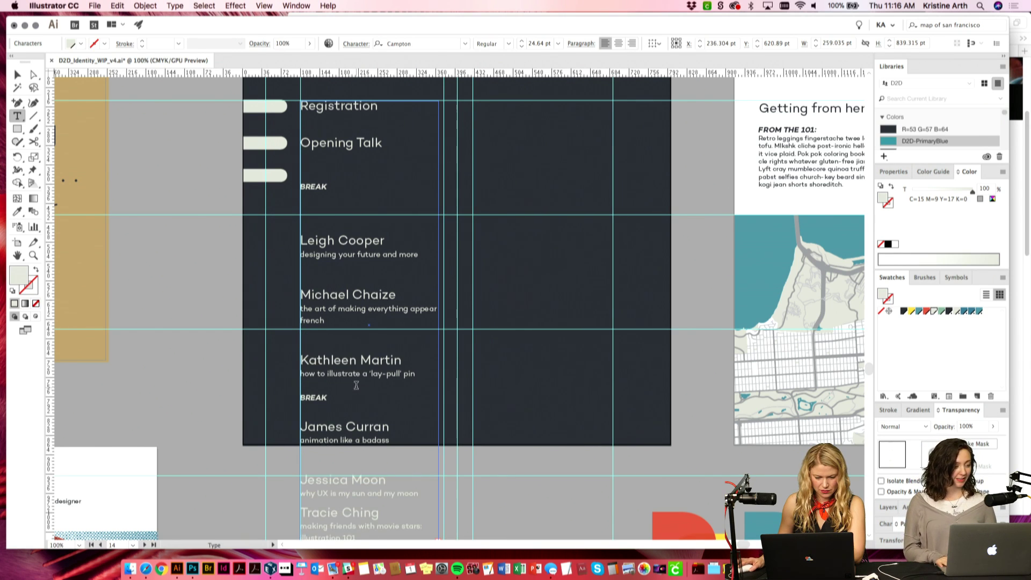
{"action": "scroll", "coordinate": [356, 385], "scroll_direction": "down", "scroll_amount": 3}
{"action": "left_click", "coordinate": [301, 385]}
{"action": "key", "text": "Return"}
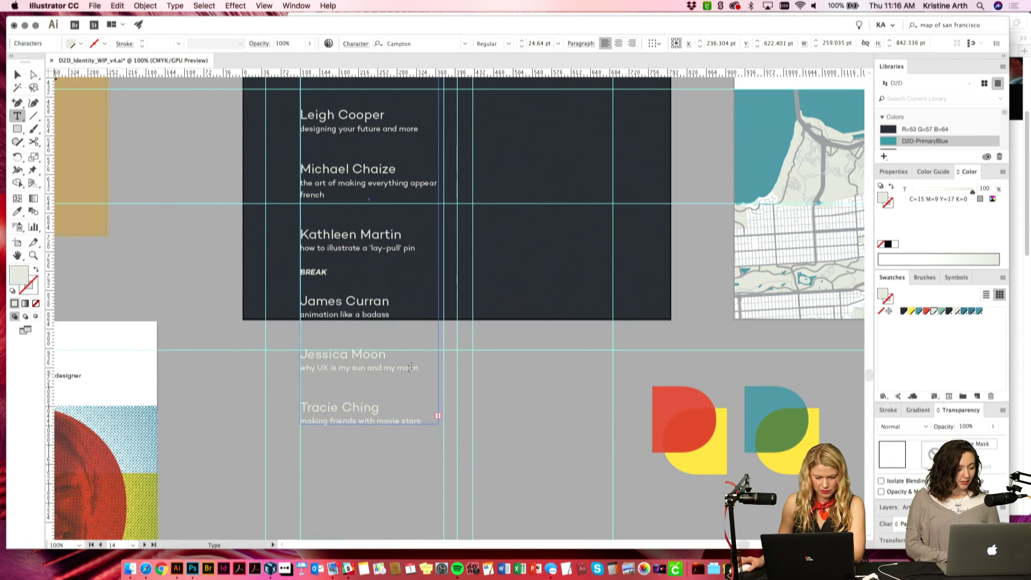
Step: Lengthen the schedule text frame downward and insert a blank line above the last speaker's name
{"action": "key", "text": "Escape"}
{"action": "left_click_drag", "start_coordinate": [369, 424], "coordinate": [369, 510]}
{"action": "double_click", "coordinate": [303, 451]}
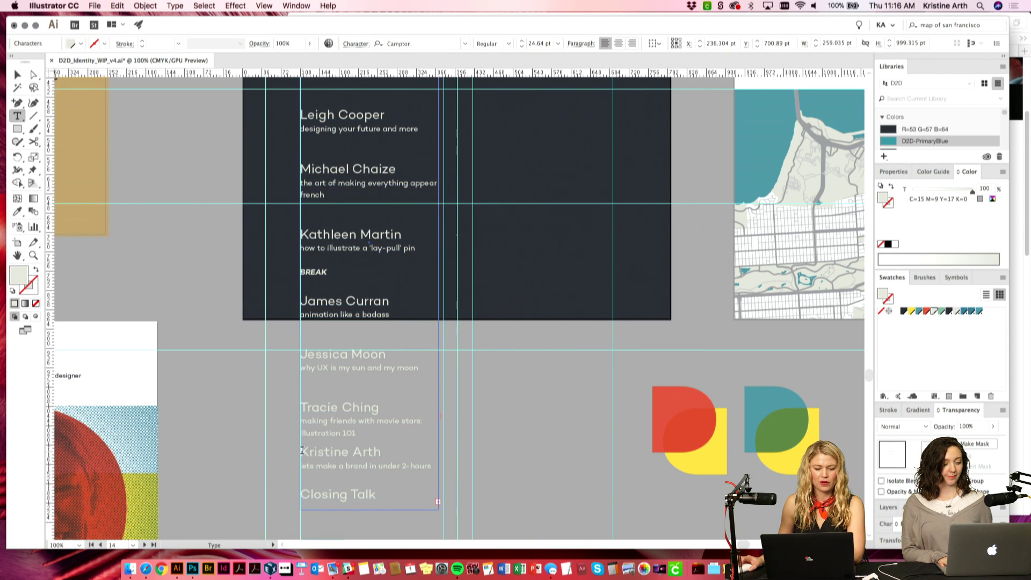
{"action": "key", "text": "Return"}
Step: Extend the schedule text frame downward until it fits the Closing Talk and AFTER PARTY entries
{"action": "scroll", "coordinate": [390, 425], "scroll_direction": "down", "scroll_amount": 2}
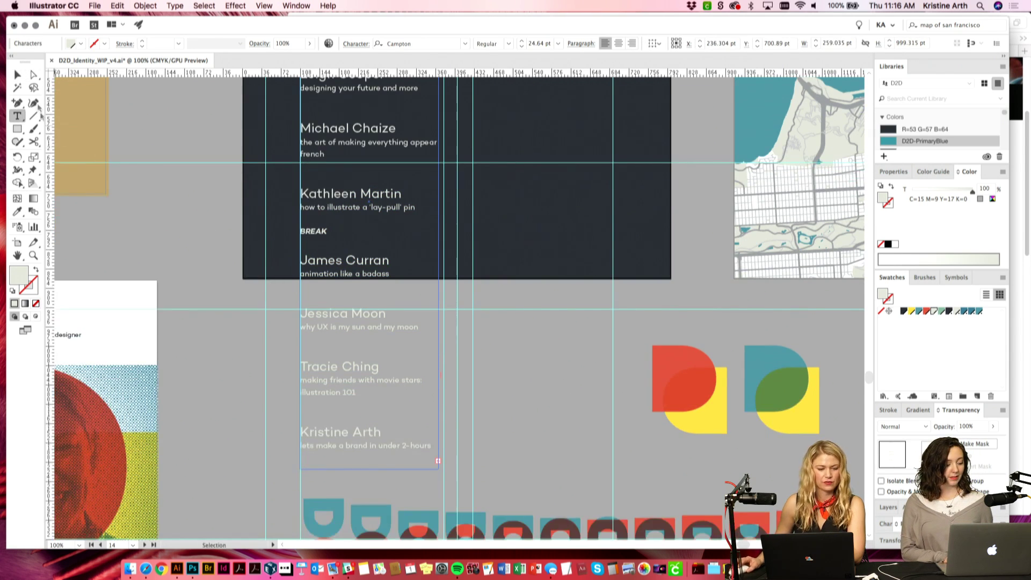
{"action": "left_click", "coordinate": [18, 74]}
{"action": "left_click_drag", "start_coordinate": [370, 473], "coordinate": [370, 521]}
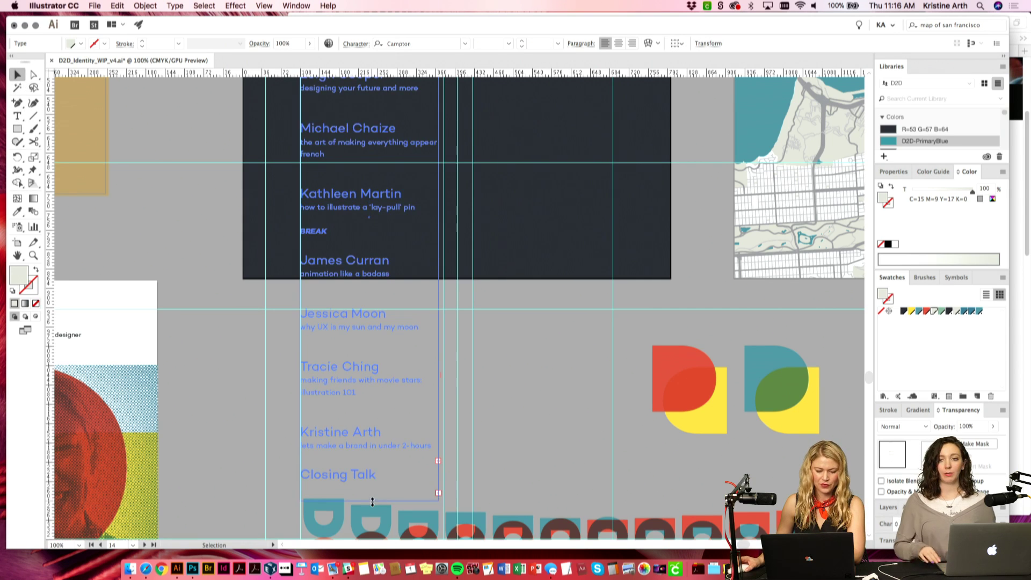
{"action": "scroll", "coordinate": [499, 424], "scroll_direction": "down", "scroll_amount": 2}
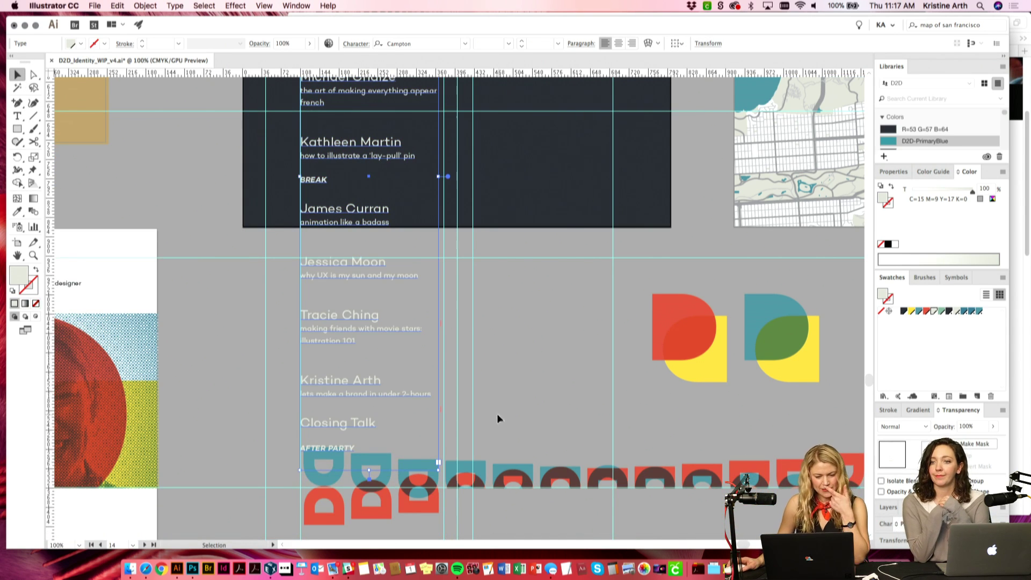
Step: Replace "Talk" with "Design Sesh" in the schedule's Opening Talk entry
{"action": "scroll", "coordinate": [471, 251], "scroll_direction": "up", "scroll_amount": 6}
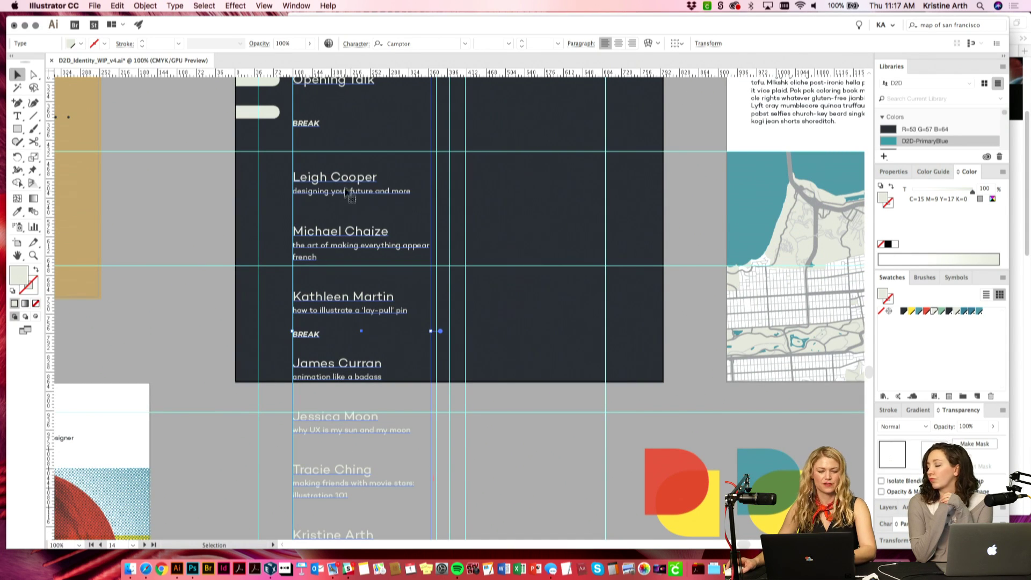
{"action": "scroll", "coordinate": [345, 192], "scroll_direction": "up", "scroll_amount": 3}
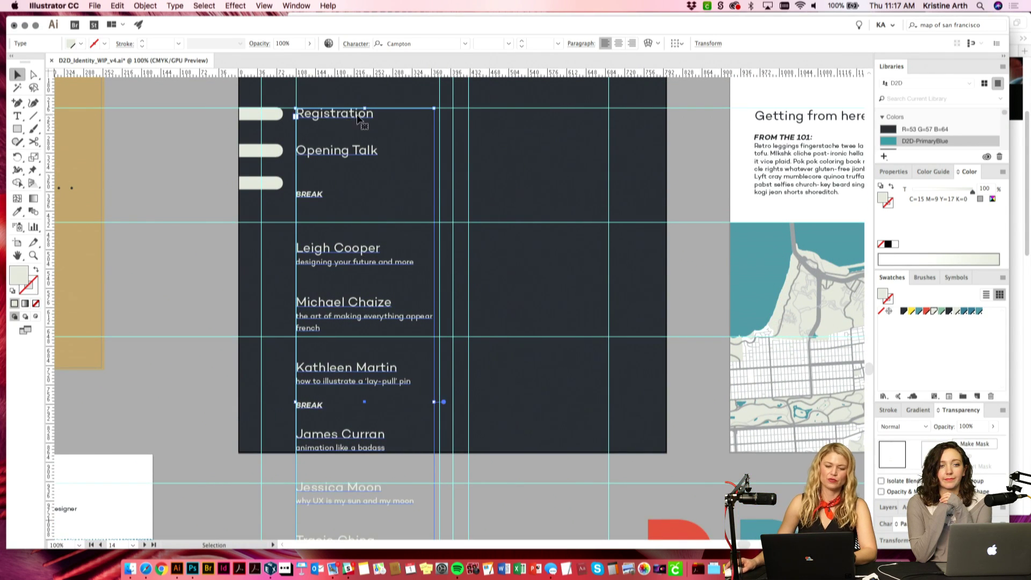
{"action": "key", "text": "t"}
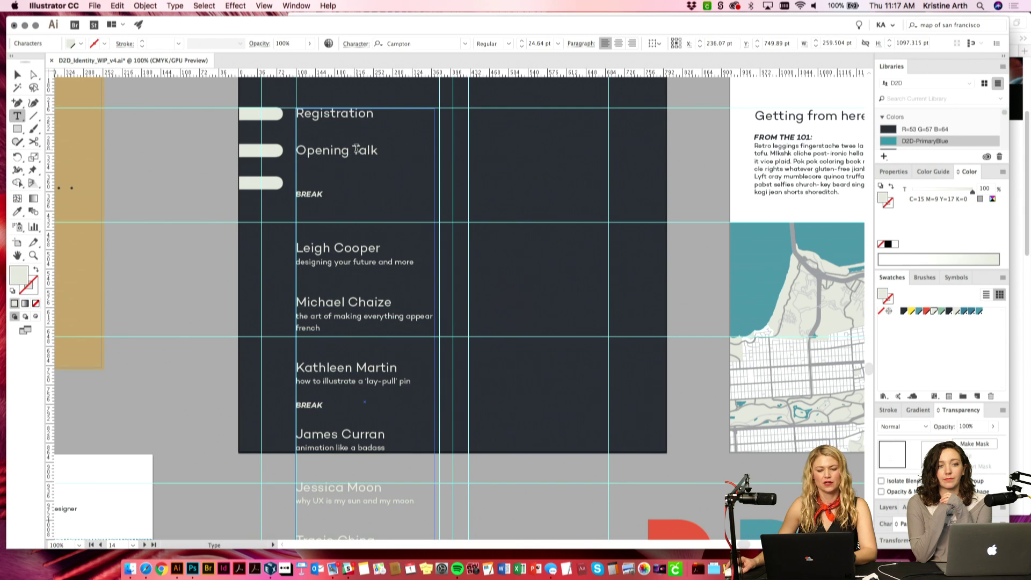
{"action": "left_click_drag", "start_coordinate": [351, 150], "coordinate": [392, 148]}
{"action": "type", "text": "Design Sesh"}
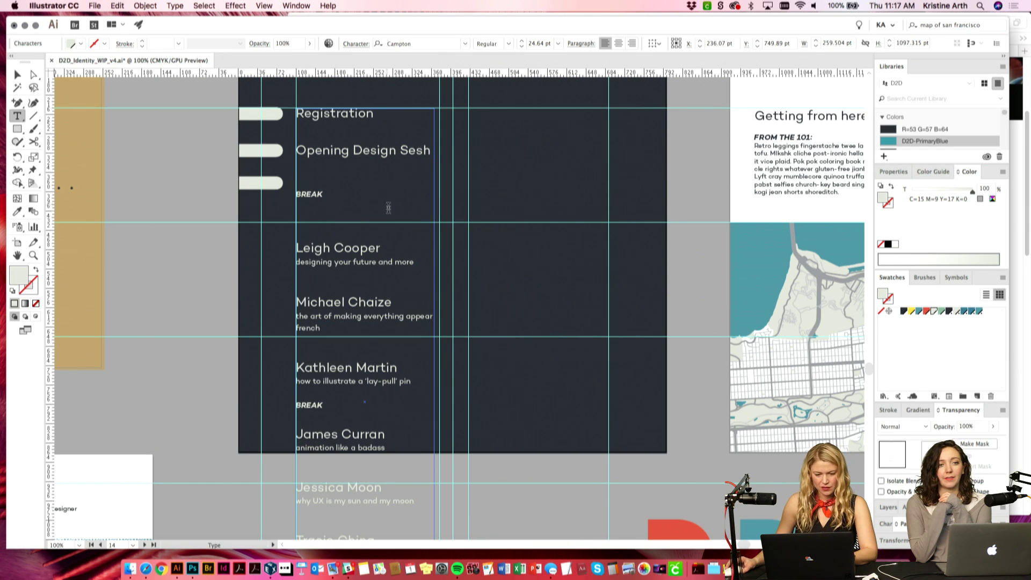
Step: Review the schedule entries from Registration down to AFTER PARTY, checking their order and spacing
{"action": "scroll", "coordinate": [313, 230], "scroll_direction": "down", "scroll_amount": 3}
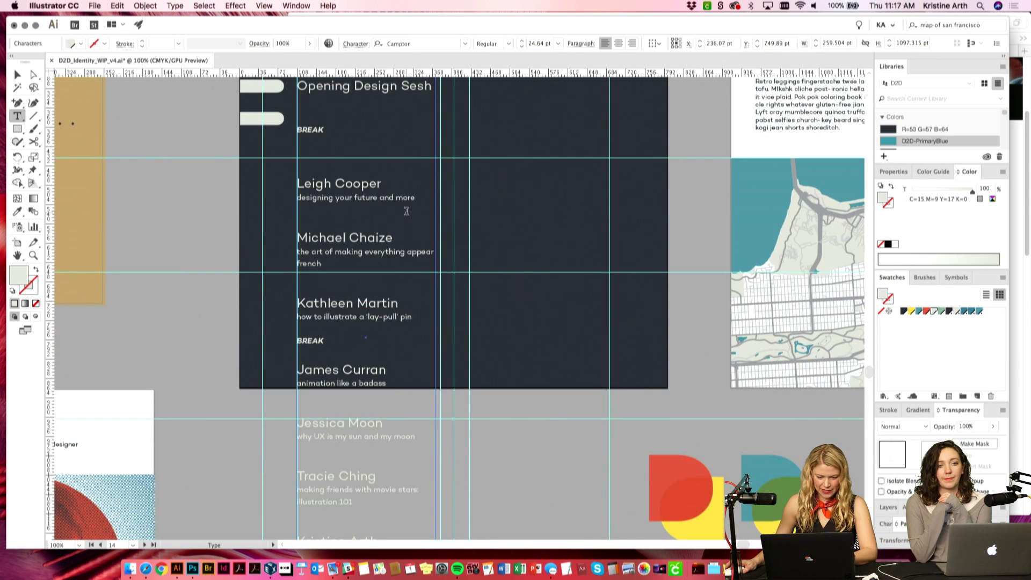
{"action": "scroll", "coordinate": [406, 212], "scroll_direction": "down", "scroll_amount": 2}
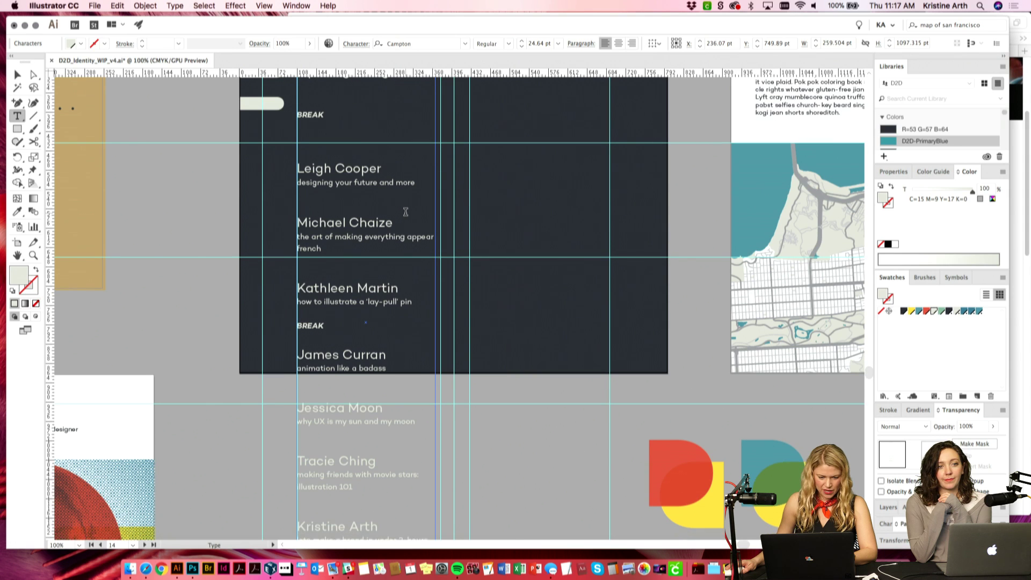
{"action": "scroll", "coordinate": [457, 229], "scroll_direction": "down", "scroll_amount": 3}
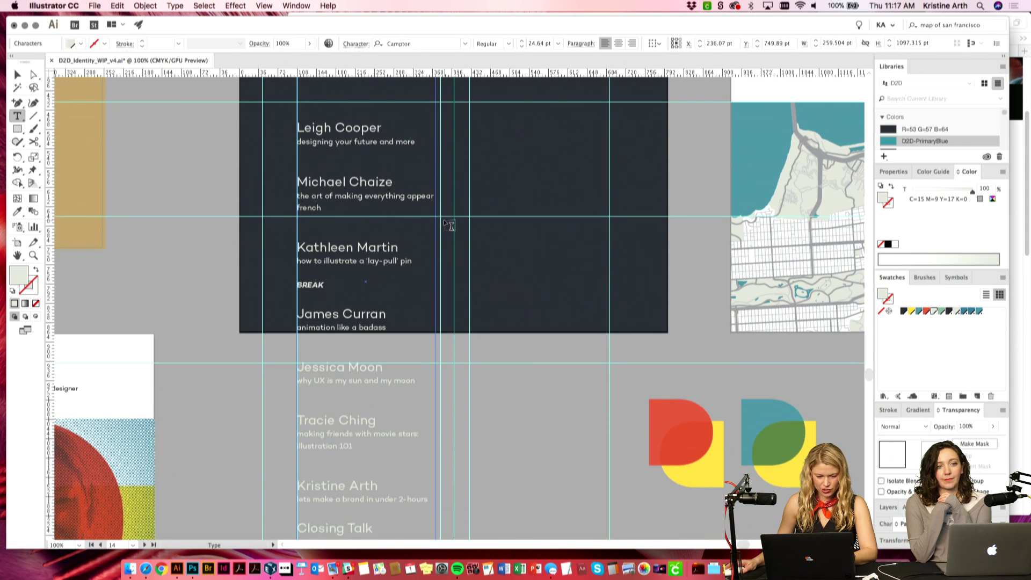
{"action": "scroll", "coordinate": [457, 225], "scroll_direction": "down", "scroll_amount": 2}
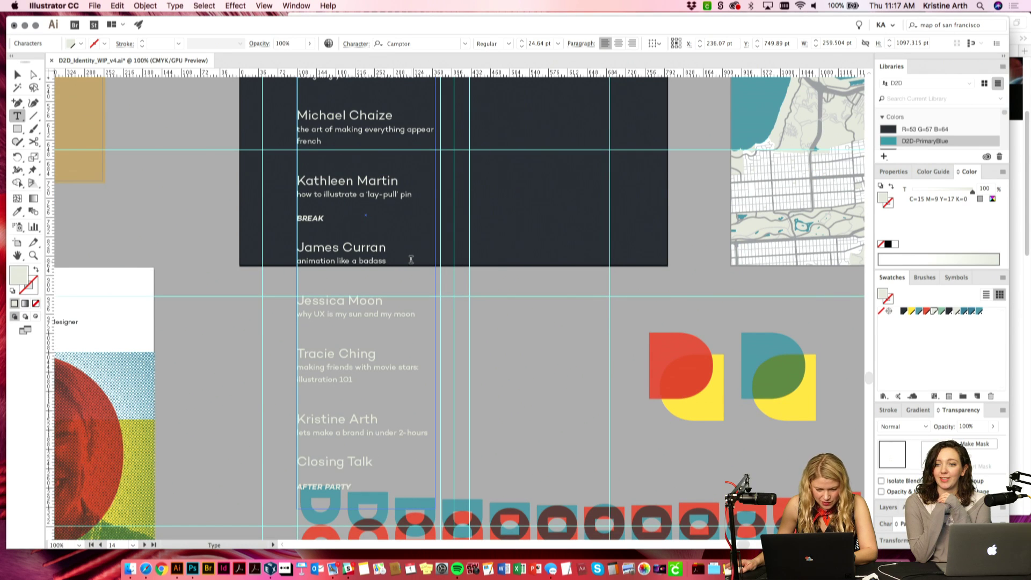
{"action": "scroll", "coordinate": [410, 260], "scroll_direction": "down", "scroll_amount": 2}
{"action": "scroll", "coordinate": [411, 260], "scroll_direction": "down", "scroll_amount": 2}
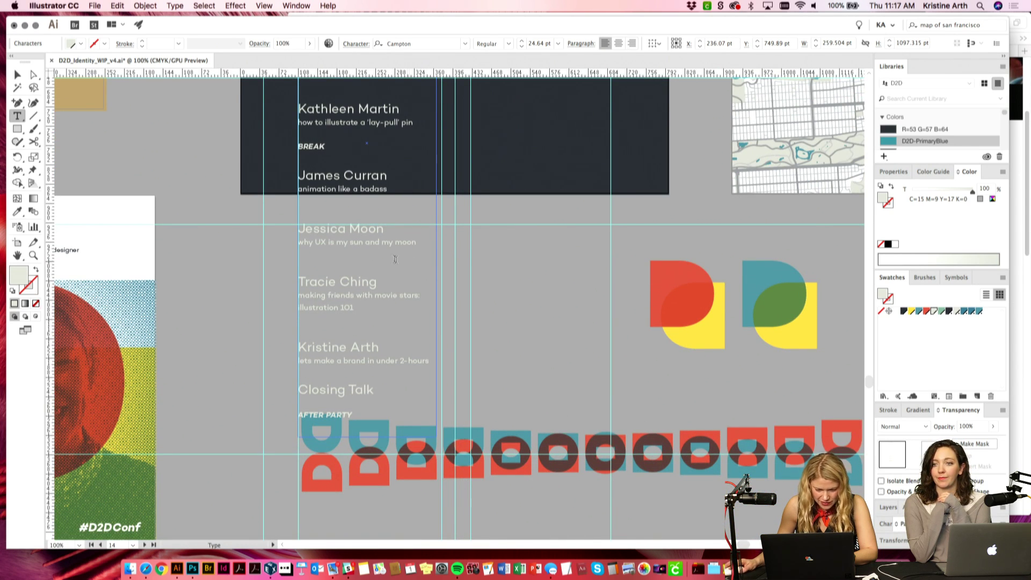
{"action": "scroll", "coordinate": [399, 257], "scroll_direction": "down", "scroll_amount": 2}
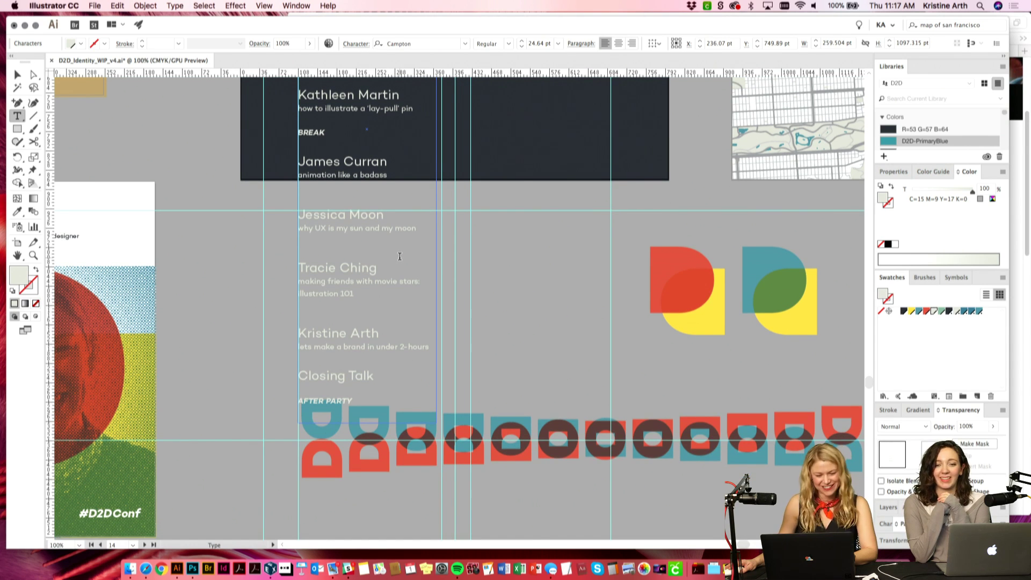
{"action": "scroll", "coordinate": [399, 256], "scroll_direction": "down", "scroll_amount": 1}
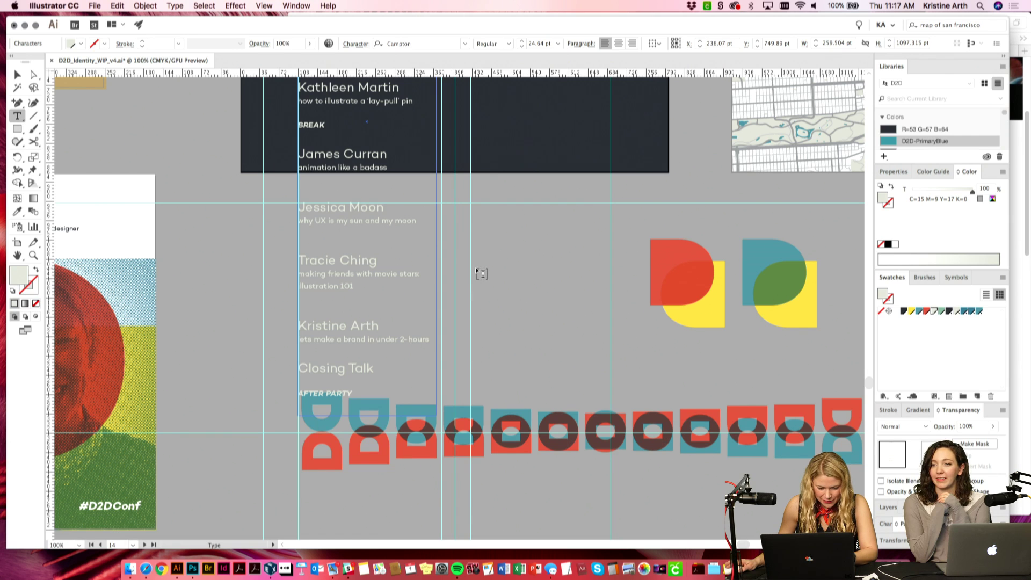
{"action": "scroll", "coordinate": [475, 272], "scroll_direction": "down", "scroll_amount": 1}
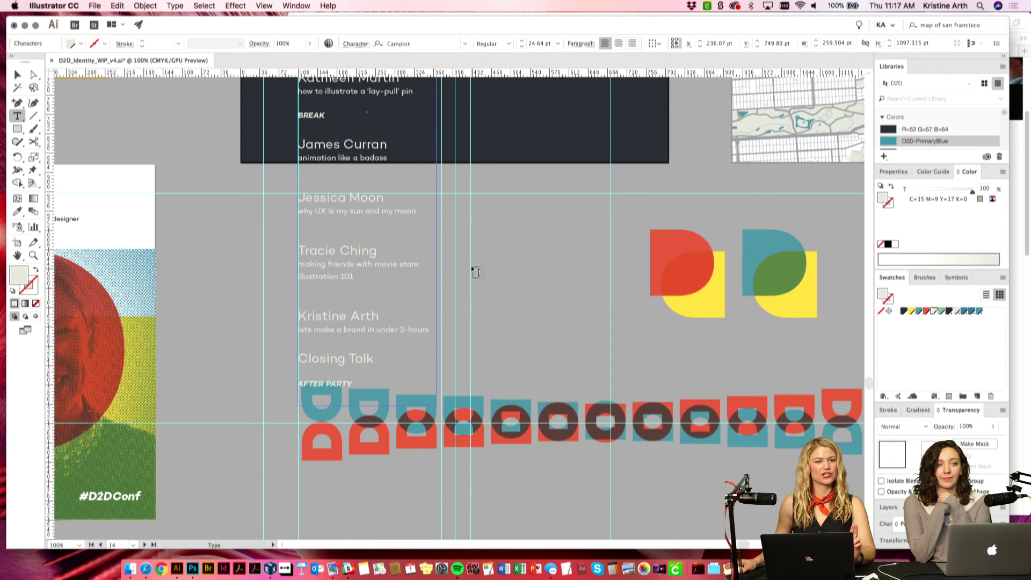
{"action": "scroll", "coordinate": [476, 272], "scroll_direction": "down", "scroll_amount": 2}
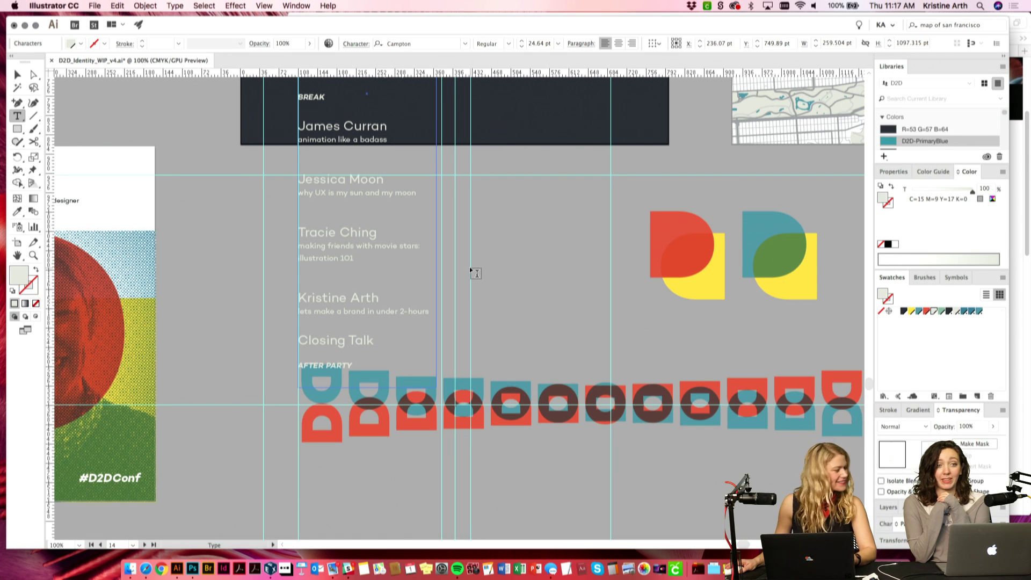
{"action": "scroll", "coordinate": [476, 273], "scroll_direction": "down", "scroll_amount": 1}
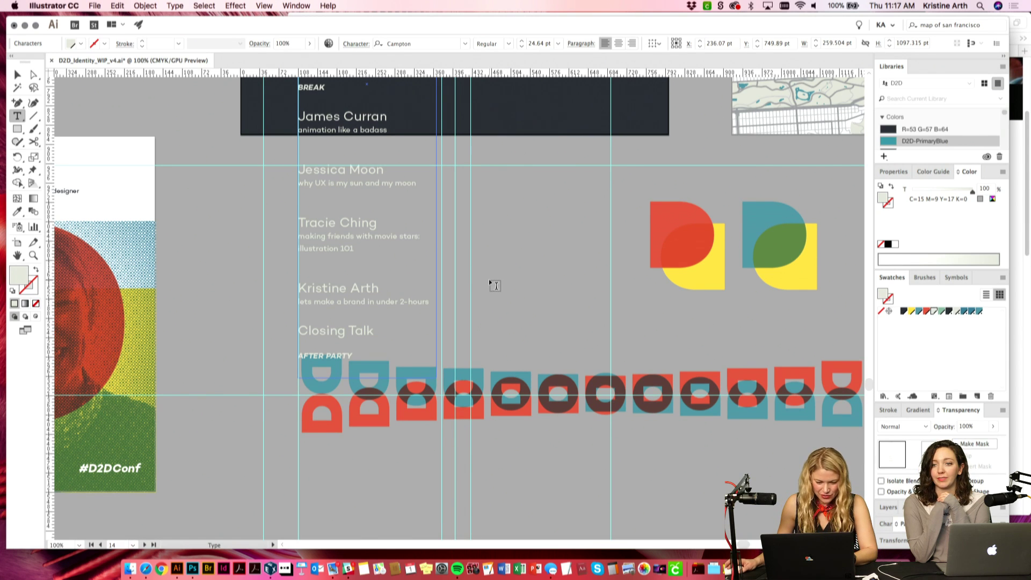
{"action": "scroll", "coordinate": [486, 283], "scroll_direction": "down", "scroll_amount": 1}
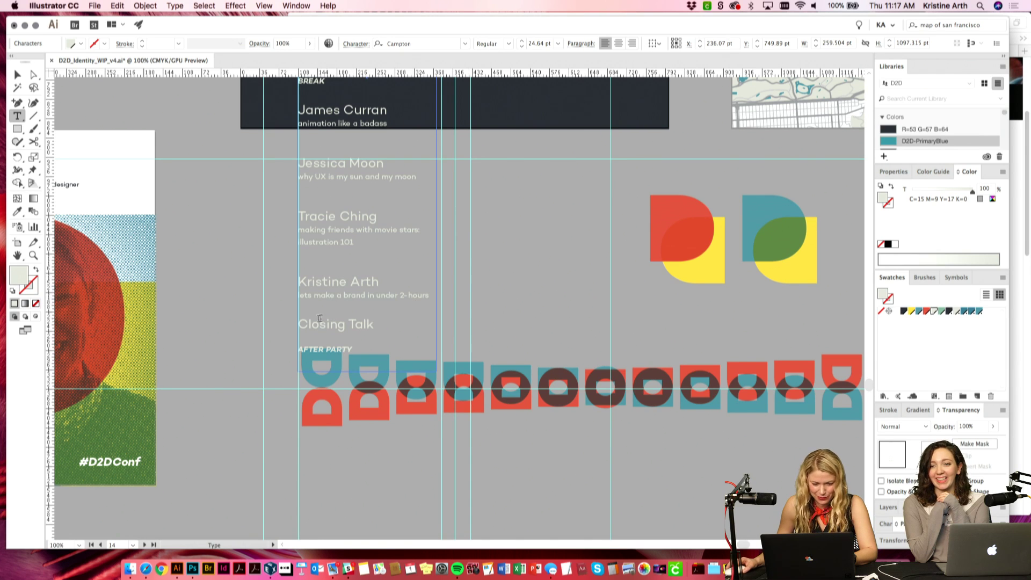
{"action": "scroll", "coordinate": [427, 289], "scroll_direction": "up", "scroll_amount": 10}
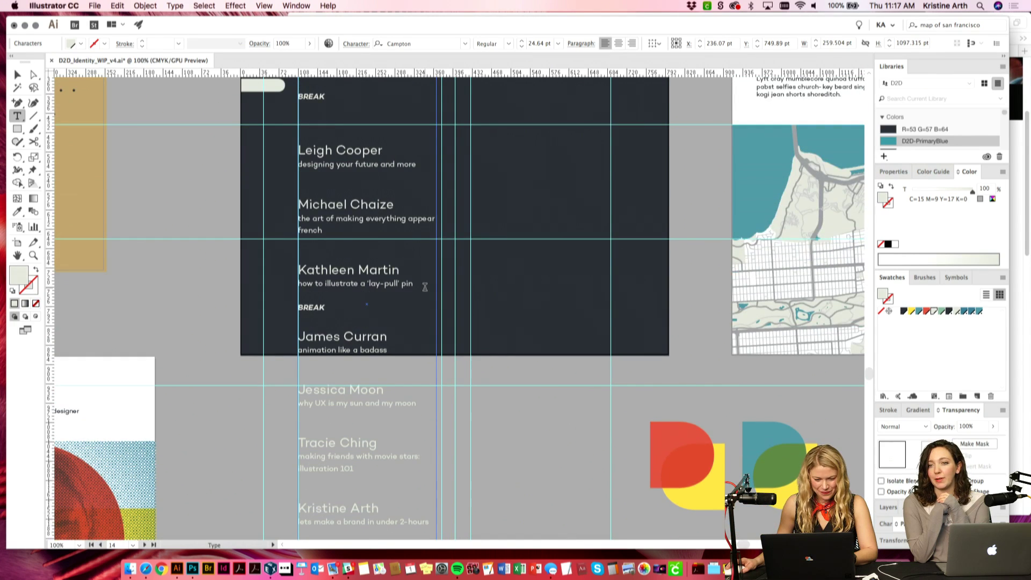
{"action": "scroll", "coordinate": [425, 288], "scroll_direction": "up", "scroll_amount": 6}
{"action": "scroll", "coordinate": [425, 287], "scroll_direction": "down", "scroll_amount": 2}
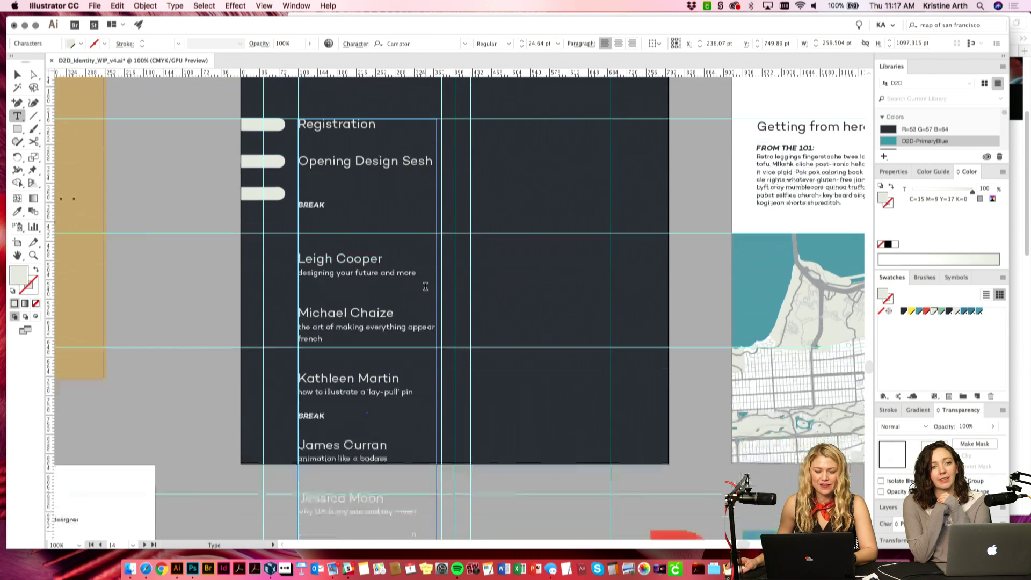
{"action": "scroll", "coordinate": [425, 287], "scroll_direction": "down", "scroll_amount": 2}
{"action": "scroll", "coordinate": [424, 288], "scroll_direction": "up", "scroll_amount": 2}
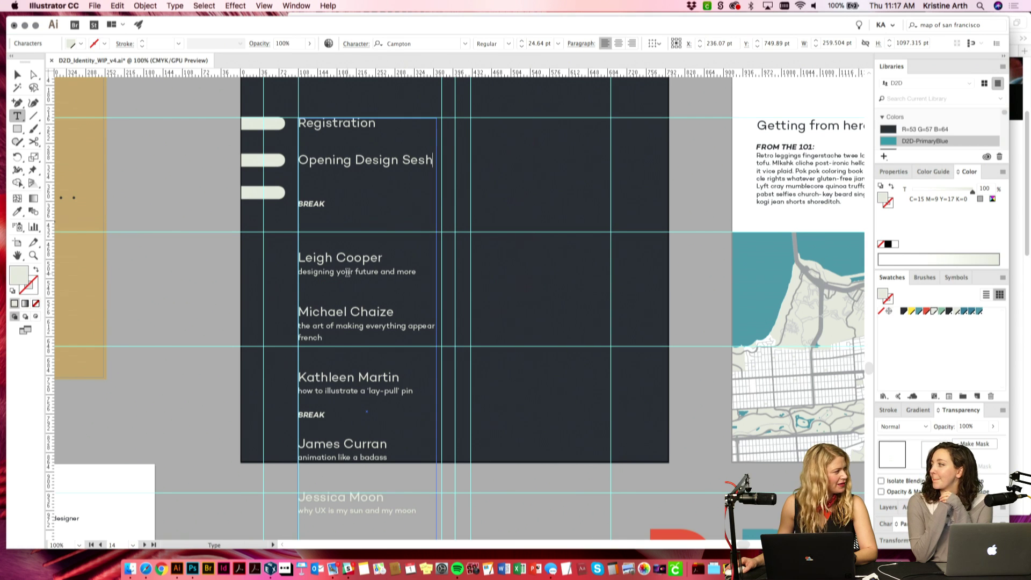
Step: Duplicate the third speaker's name and talk description directly below the original entry in the schedule
{"action": "scroll", "coordinate": [320, 326], "scroll_direction": "down", "scroll_amount": 2}
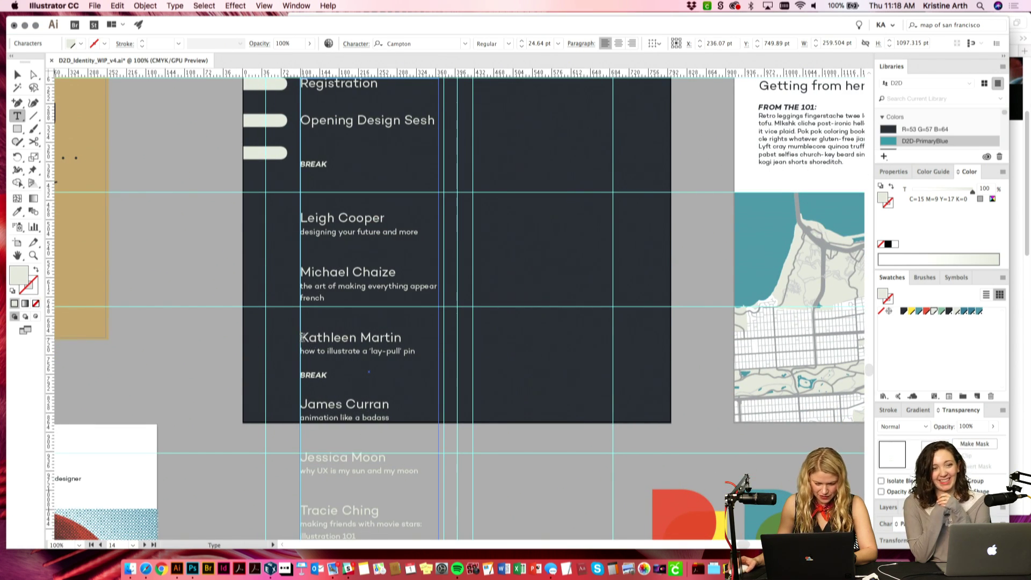
{"action": "left_click_drag", "start_coordinate": [301, 334], "coordinate": [426, 352]}
{"action": "key", "text": "super+c"}
{"action": "left_click", "coordinate": [419, 351]}
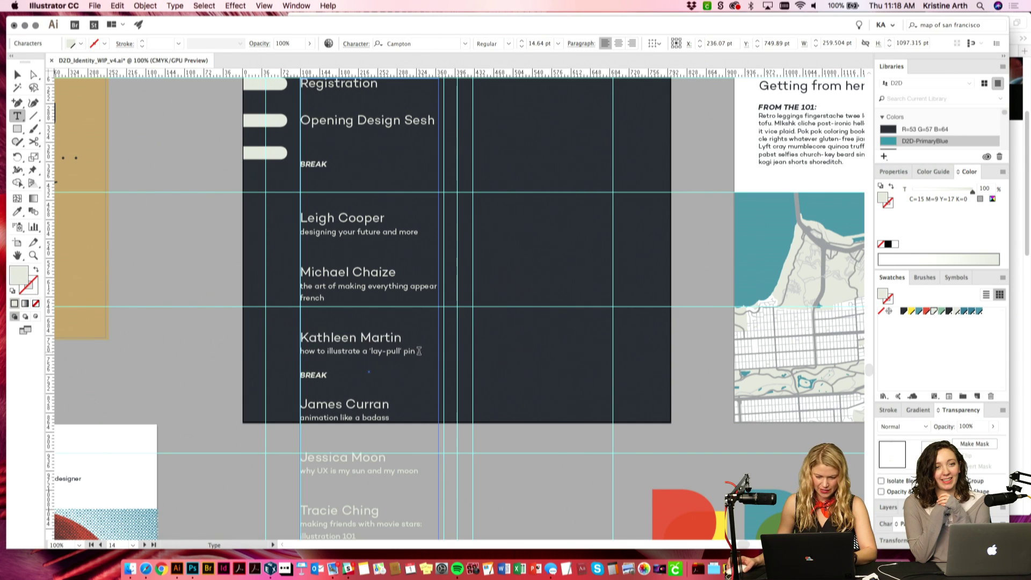
{"action": "key", "text": "Return"}
{"action": "key", "text": "super+v"}
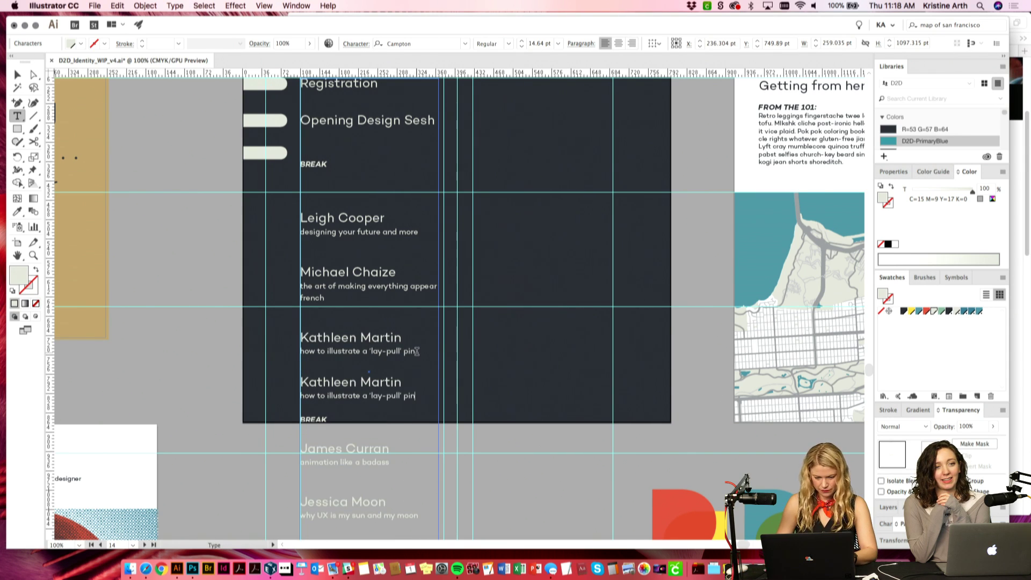
Step: Replace the speaker name in the upper duplicate entry with "Adobe Live" followed by a lowercase first name in parentheses
{"action": "left_click_drag", "start_coordinate": [301, 381], "coordinate": [392, 379]}
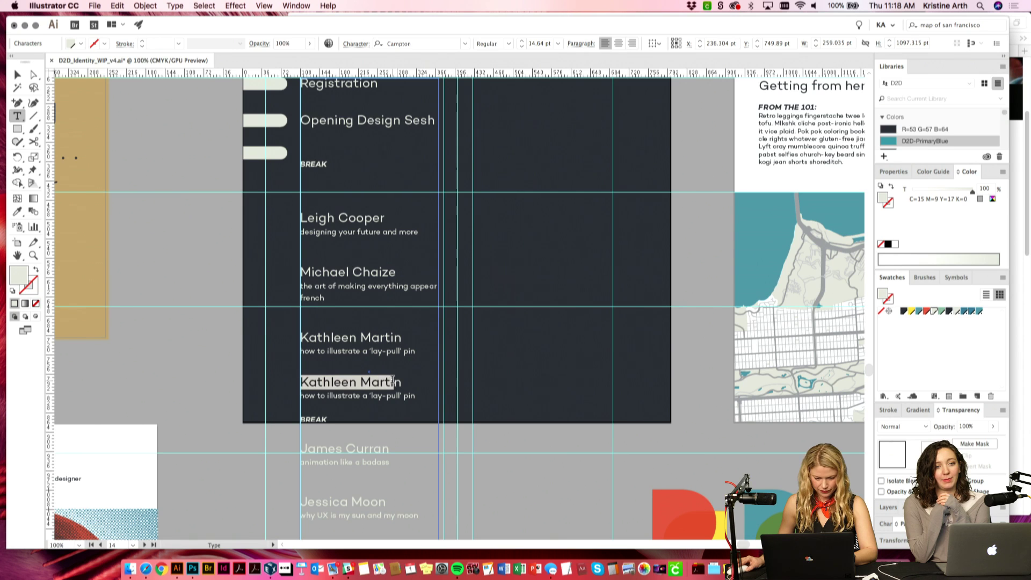
{"action": "left_click_drag", "start_coordinate": [402, 337], "coordinate": [301, 338]}
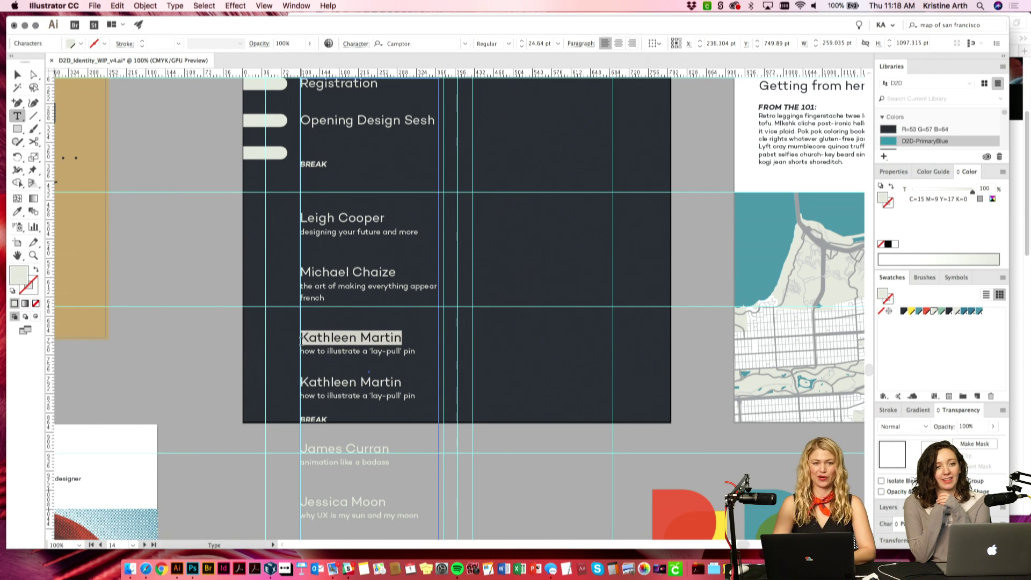
{"action": "type", "text": "Adobe Live"}
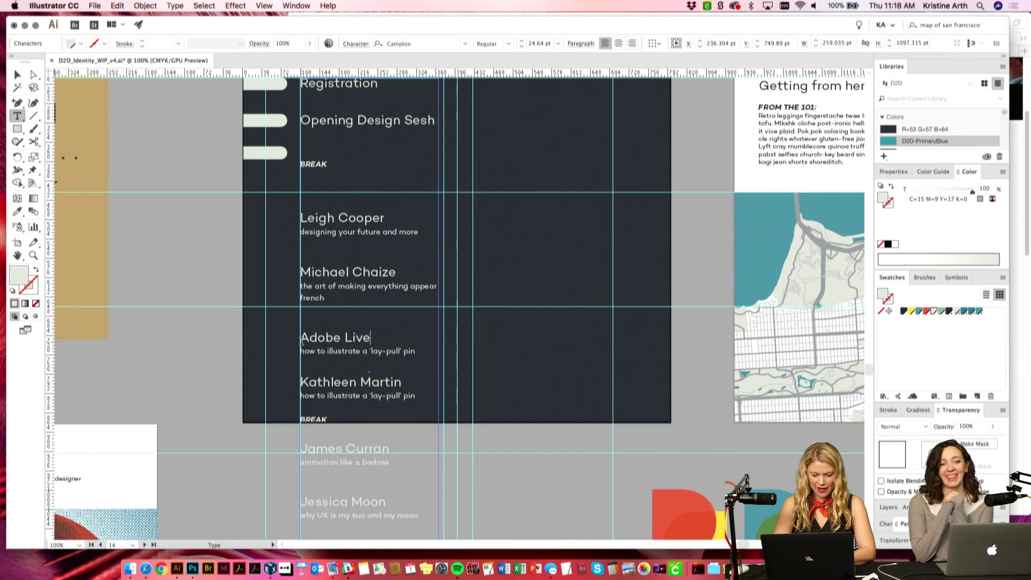
{"action": "type", "text": " (GUS)"}
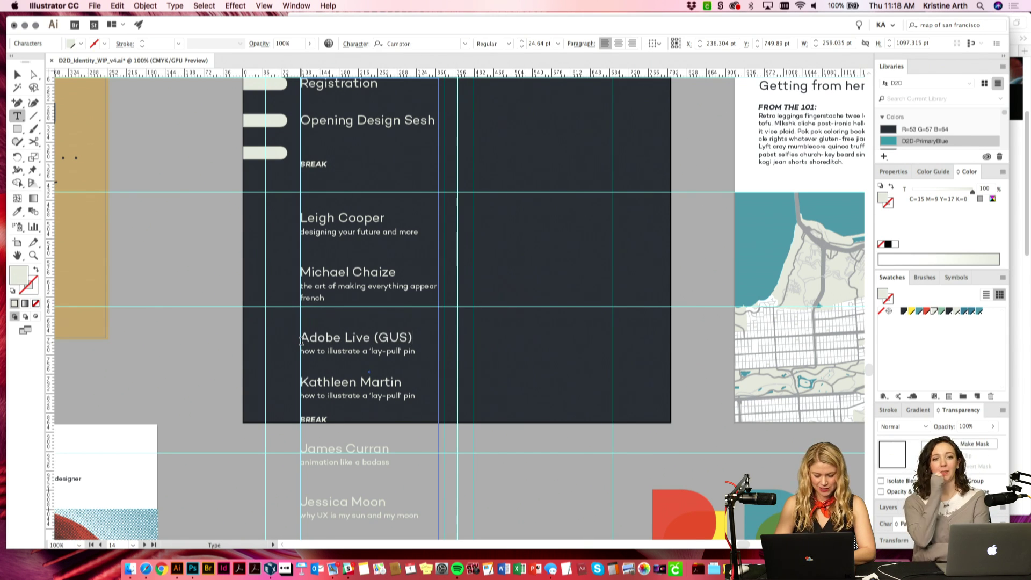
{"action": "left_click_drag", "start_coordinate": [377, 337], "coordinate": [408, 338]}
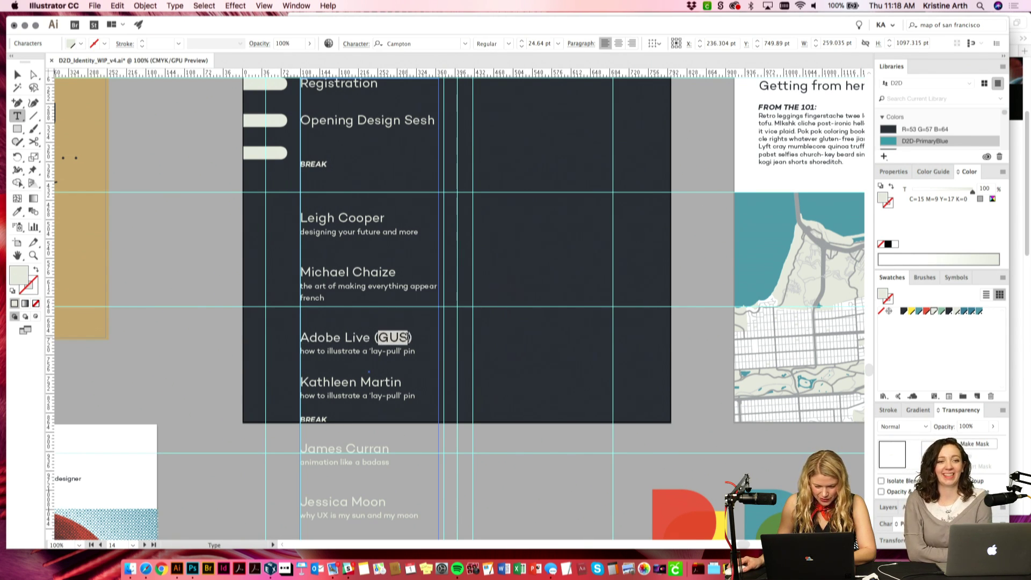
{"action": "type", "text": "gus"}
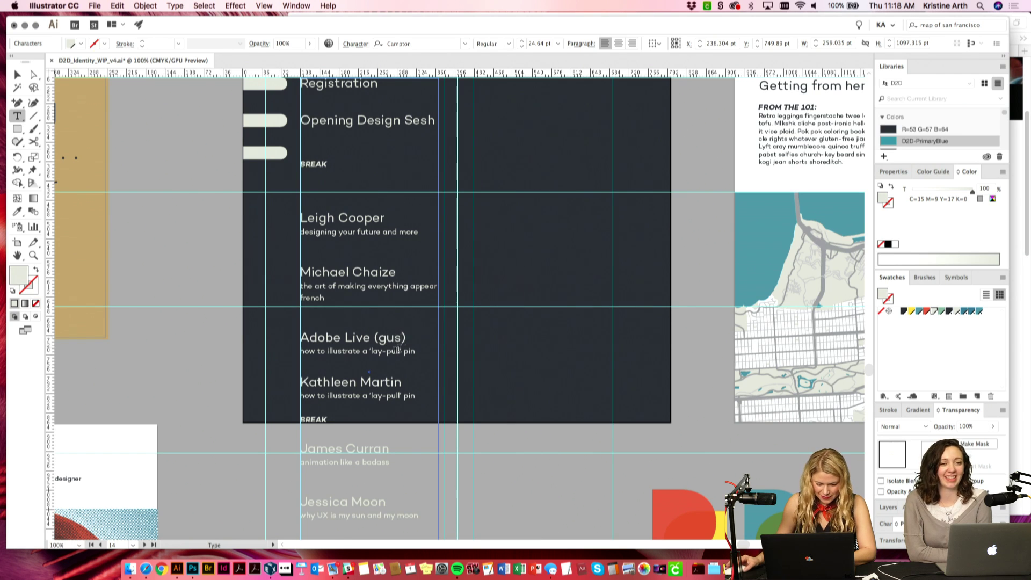
Step: Replace the Adobe Live entry's description with "how to make comments while designers do their thing"
{"action": "left_click", "coordinate": [305, 350]}
{"action": "left_click_drag", "start_coordinate": [301, 351], "coordinate": [417, 353]}
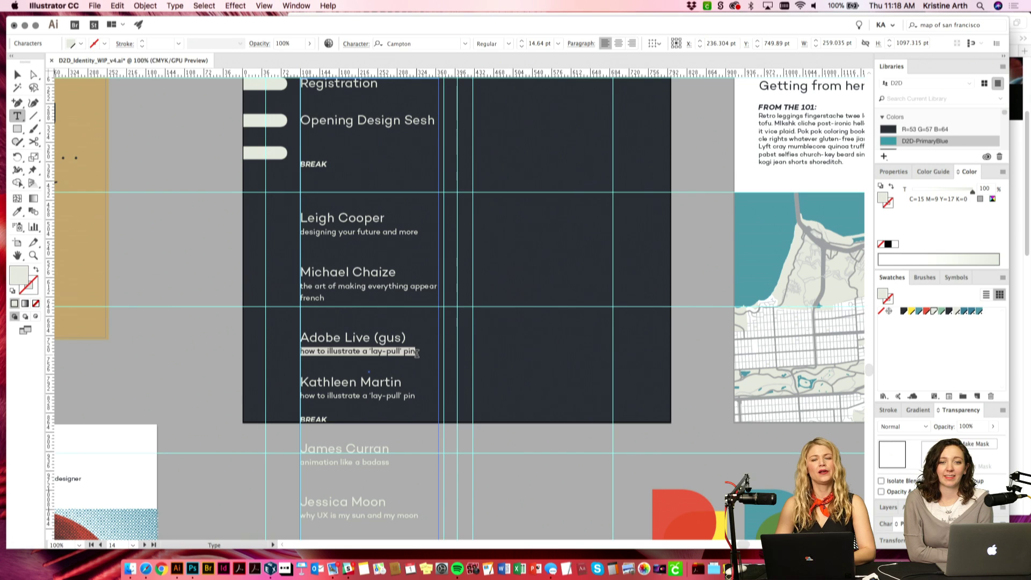
{"action": "type", "text": "N"}
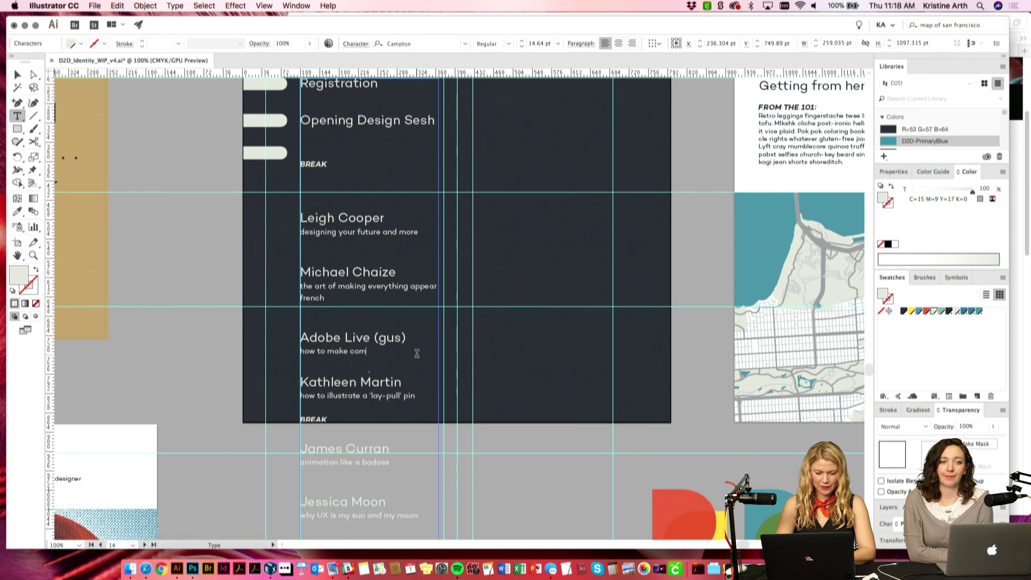
{"action": "type", "text": "ow to make comments while desi"}
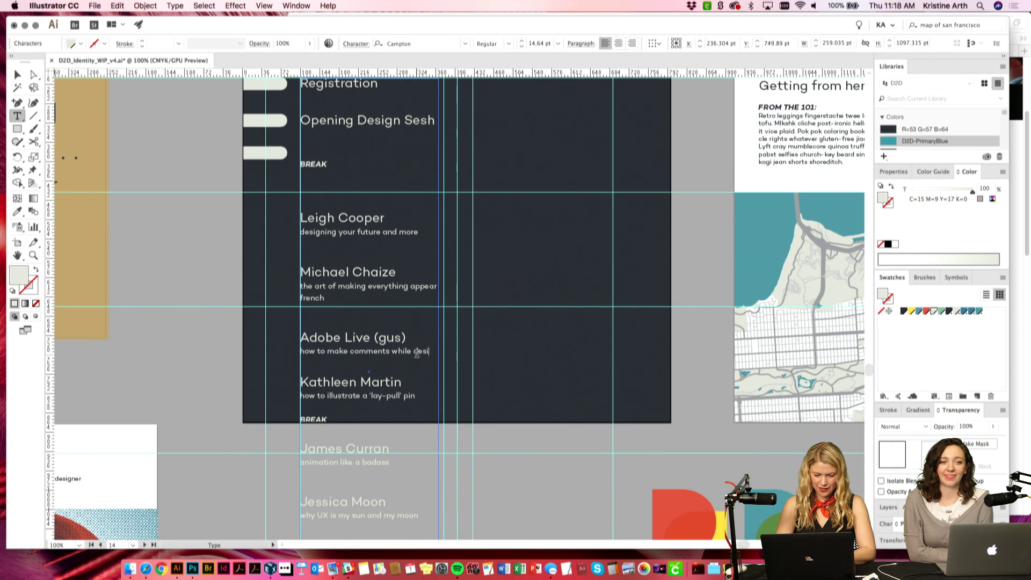
{"action": "type", "text": "gners do their thing"}
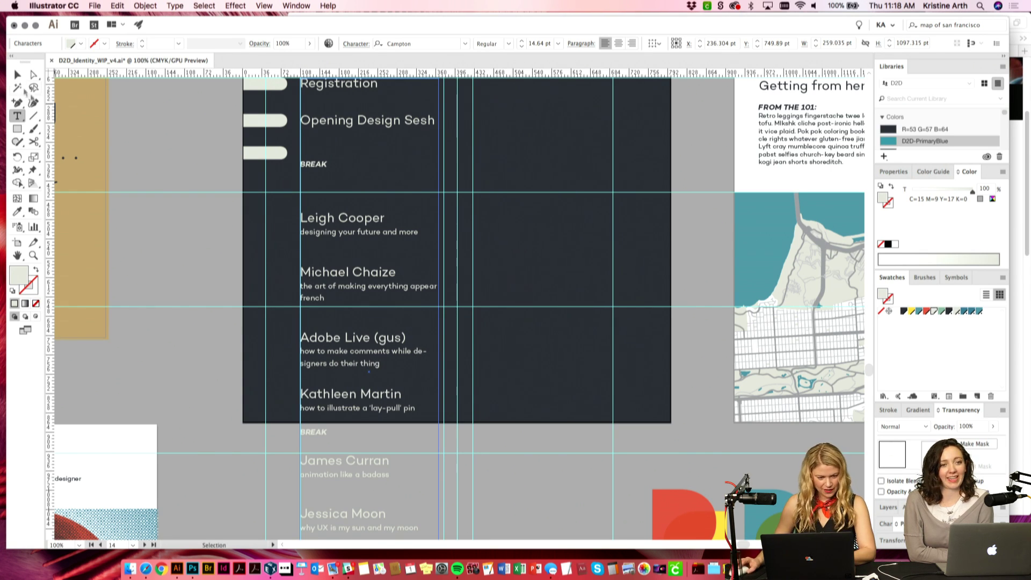
Step: Turn off hyphenation for the whole schedule text frame and deselect it
{"action": "key", "text": "Escape"}
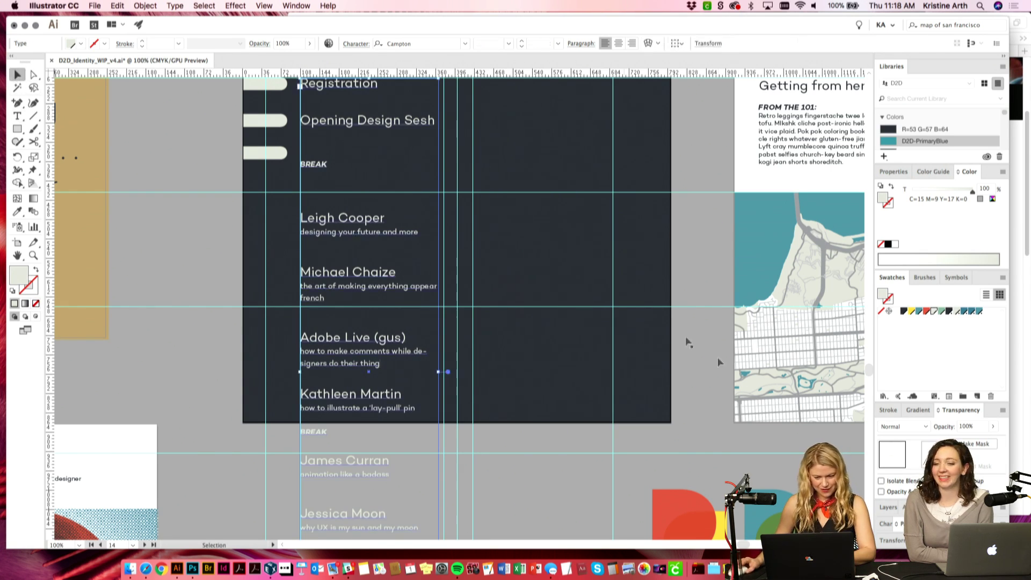
{"action": "left_click", "coordinate": [884, 524]}
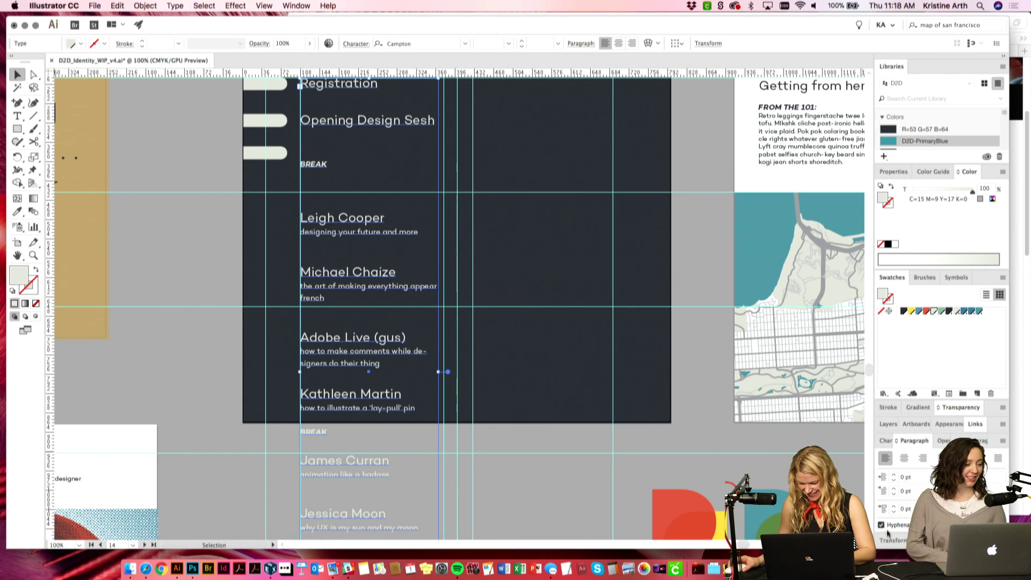
{"action": "left_click", "coordinate": [881, 526]}
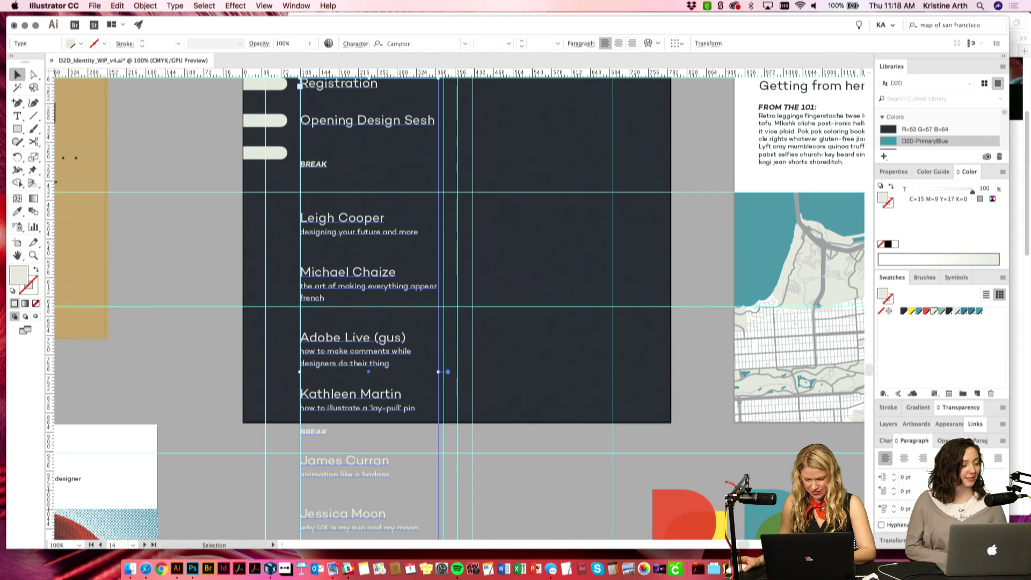
{"action": "left_click", "coordinate": [545, 482]}
Step: Recolor the D-shaped bar beside Opening Design Sesh with the yellow swatch, R=255 G=212 B=0
{"action": "left_click_drag", "start_coordinate": [499, 395], "coordinate": [501, 365]}
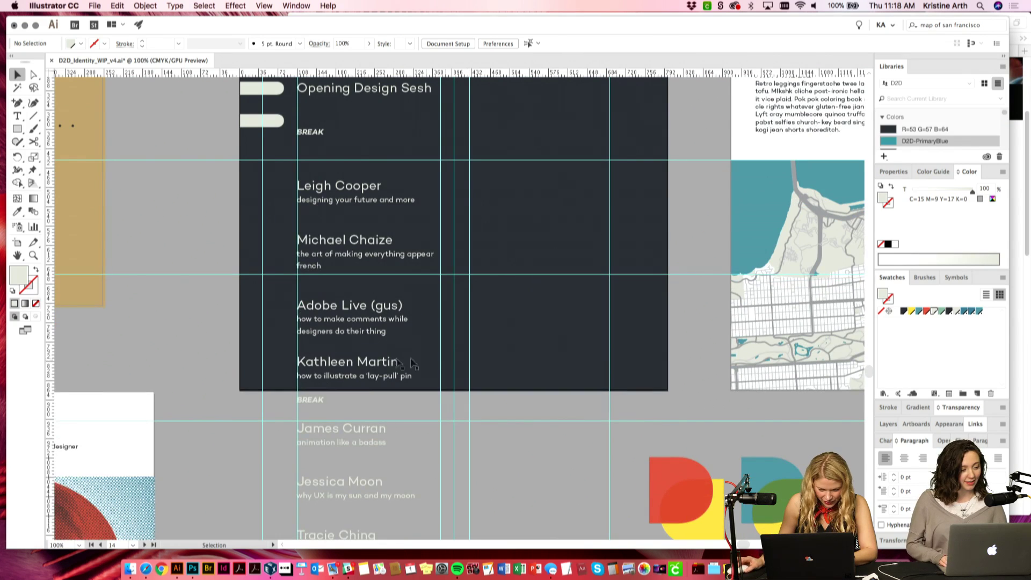
{"action": "left_click_drag", "start_coordinate": [374, 349], "coordinate": [382, 351]}
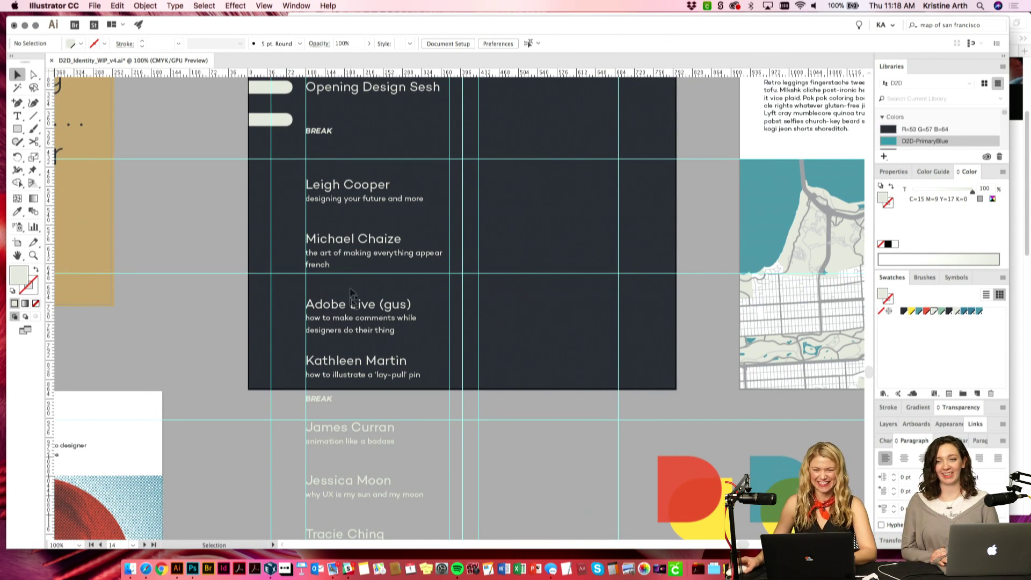
{"action": "scroll", "coordinate": [354, 252], "scroll_direction": "up", "scroll_amount": 2}
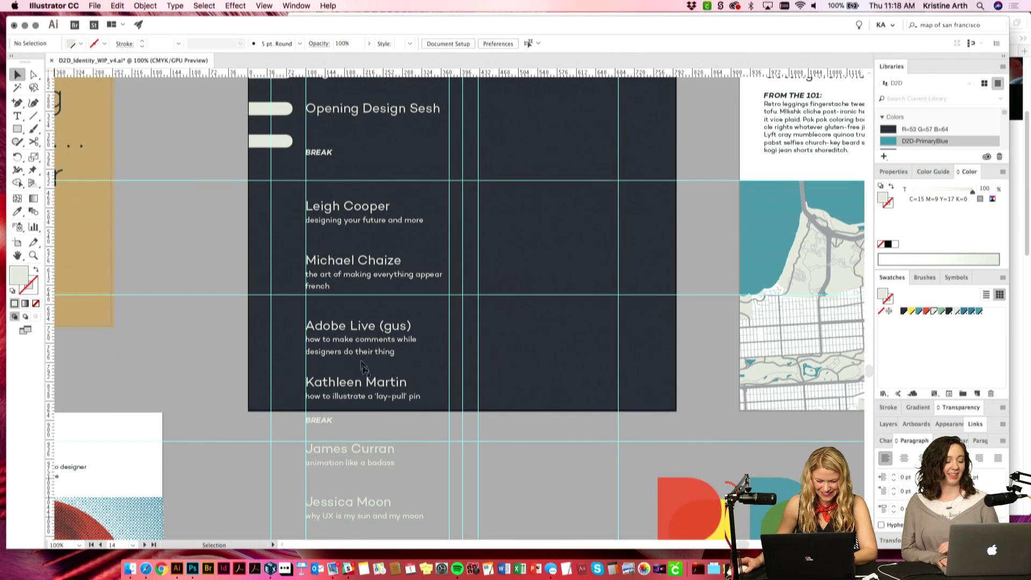
{"action": "scroll", "coordinate": [357, 365], "scroll_direction": "up", "scroll_amount": 1}
{"action": "scroll", "coordinate": [217, 278], "scroll_direction": "up", "scroll_amount": 1}
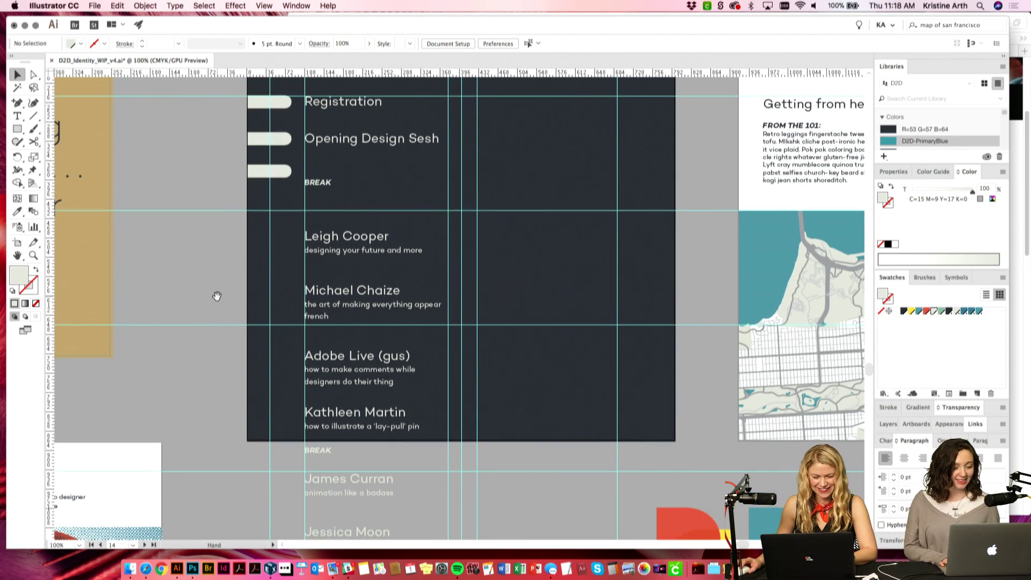
{"action": "left_click_drag", "start_coordinate": [362, 236], "coordinate": [331, 245]}
{"action": "left_click", "coordinate": [266, 178]}
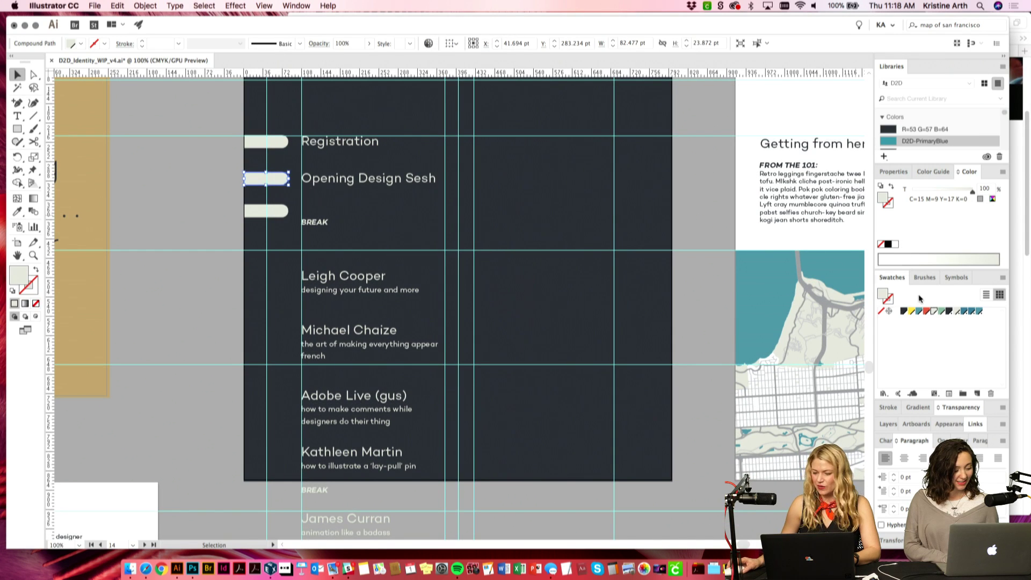
{"action": "left_click", "coordinate": [912, 312]}
{"action": "left_click", "coordinate": [231, 243]}
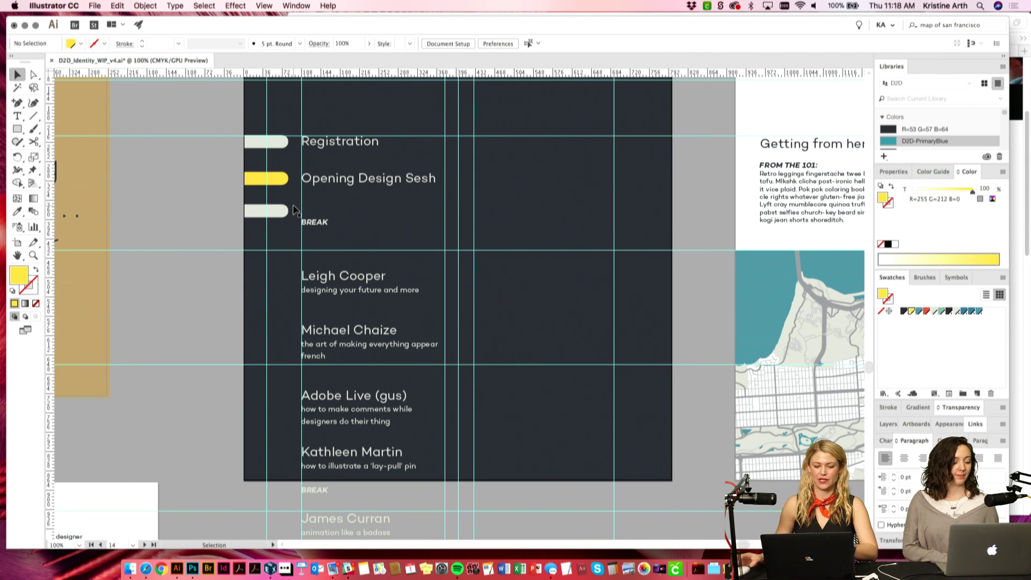
Step: Delete the two off-white bars and place a copy of the yellow bar beside the first speaker's entry
{"action": "left_click_drag", "start_coordinate": [276, 212], "coordinate": [277, 224]}
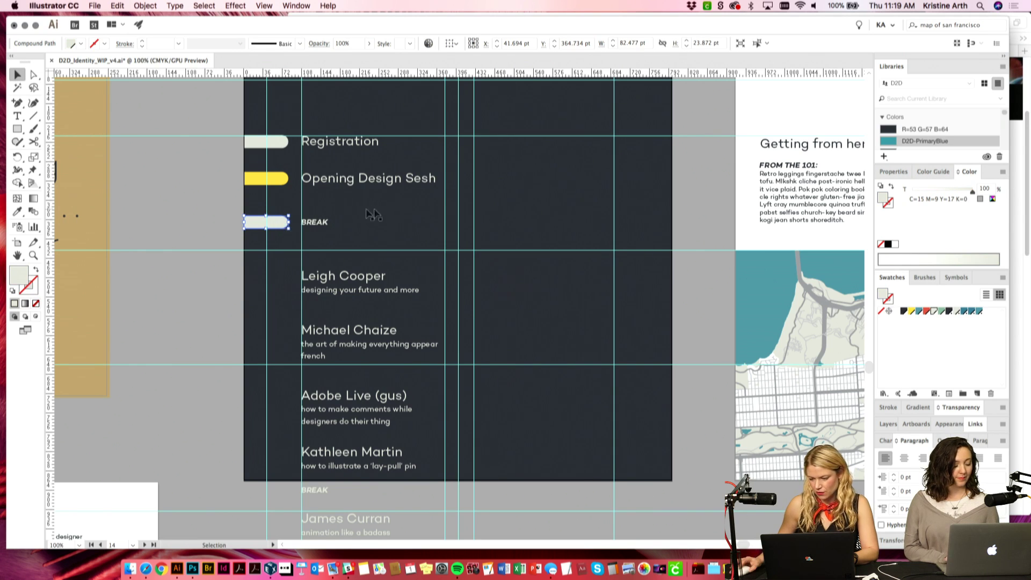
{"action": "key", "text": "Delete"}
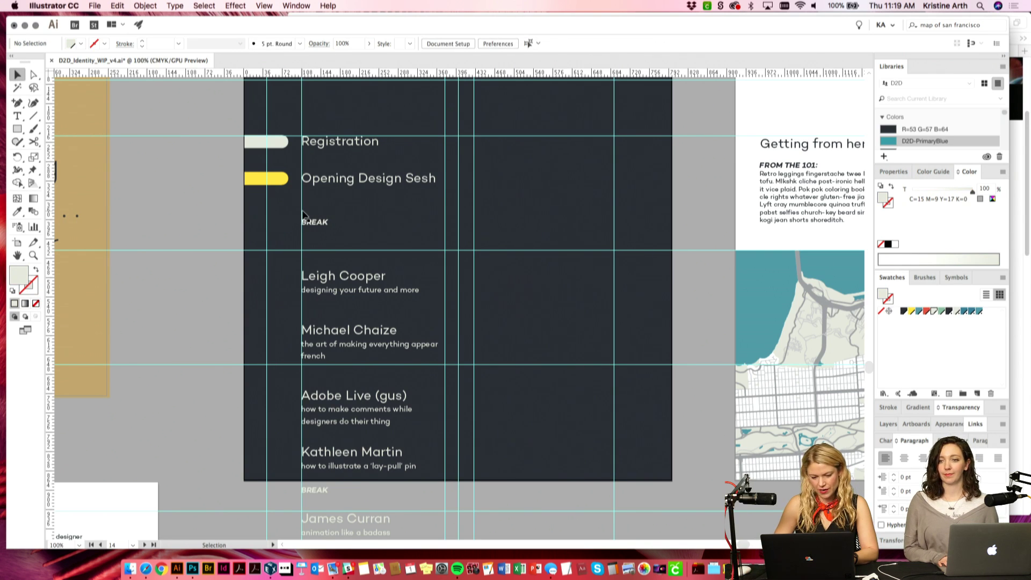
{"action": "left_click", "coordinate": [274, 143]}
{"action": "key", "text": "Delete"}
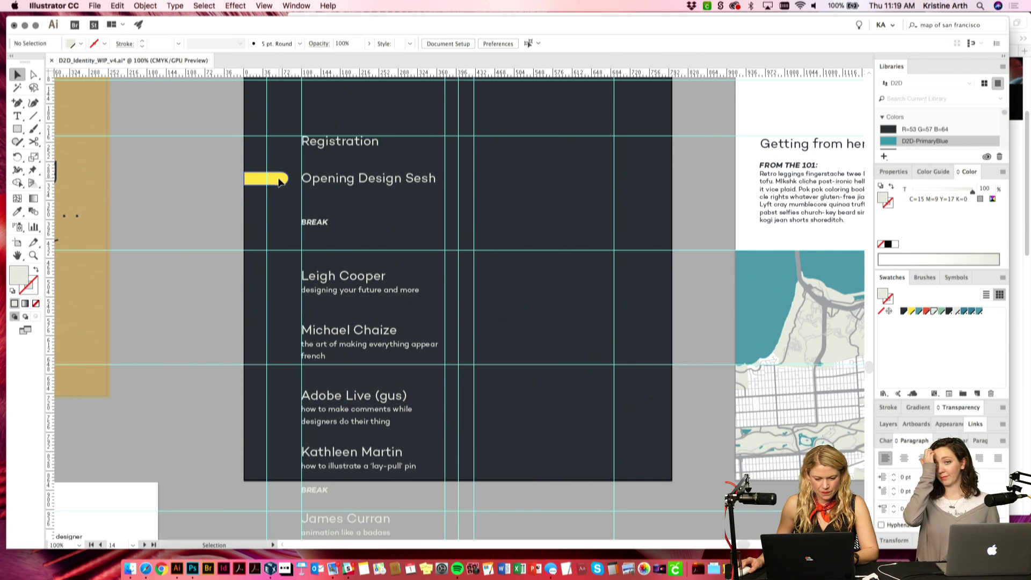
{"action": "left_click_drag", "start_coordinate": [279, 182], "coordinate": [279, 282]}
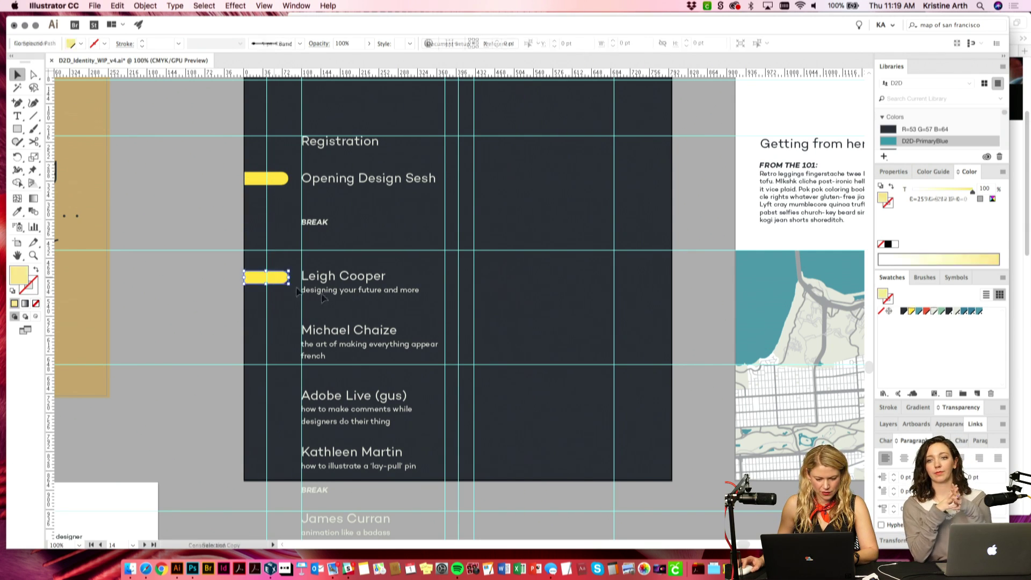
Step: Shorten the schedule text frame to end inside the dark page, just below the Adobe Live entry
{"action": "scroll", "coordinate": [486, 295], "scroll_direction": "down", "scroll_amount": 3}
{"action": "key", "text": "super+minus"}
{"action": "left_click_drag", "start_coordinate": [572, 384], "coordinate": [427, 335]}
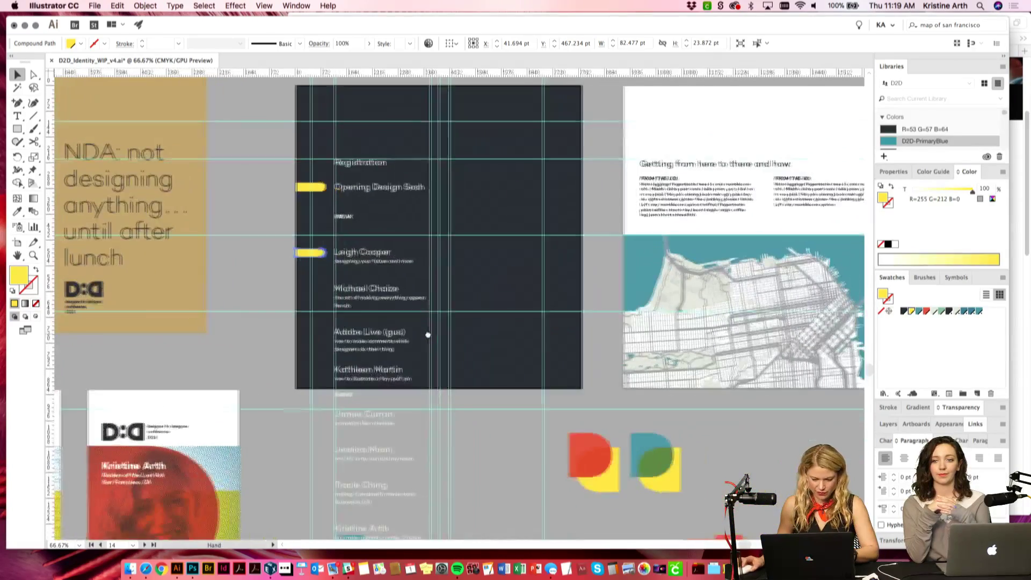
{"action": "left_click", "coordinate": [465, 394]}
{"action": "left_click", "coordinate": [360, 338]}
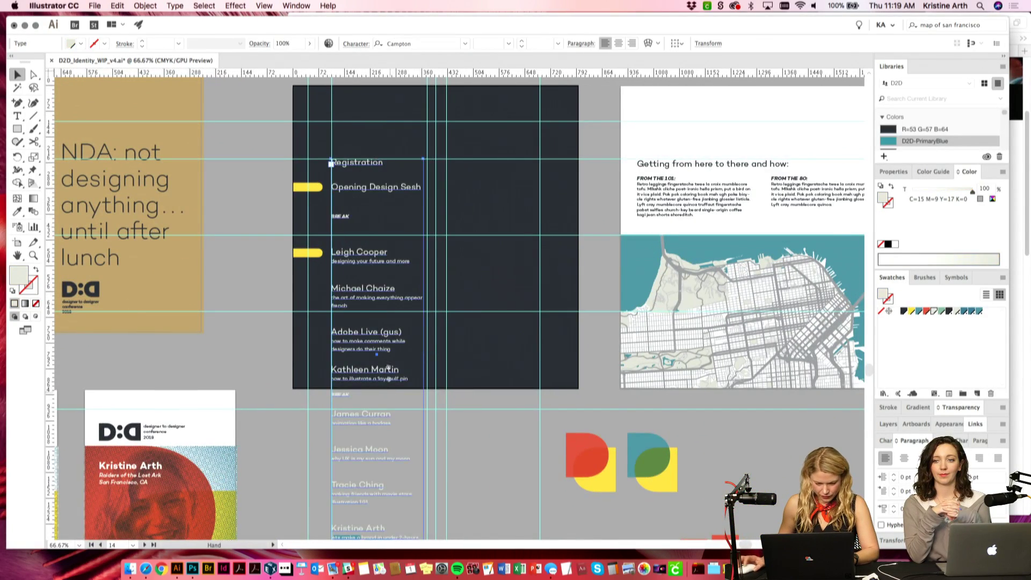
{"action": "scroll", "coordinate": [388, 367], "scroll_direction": "down", "scroll_amount": 5}
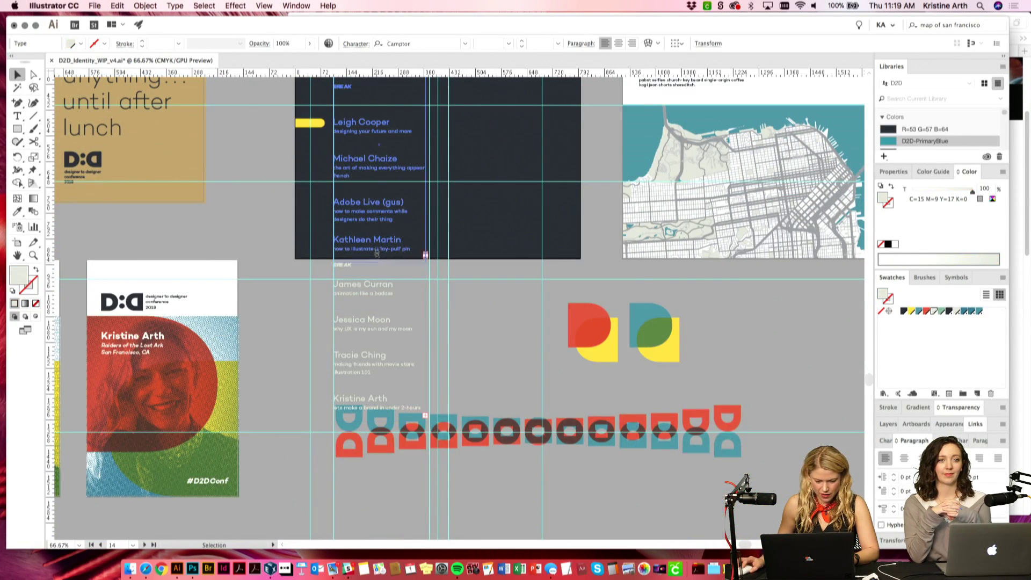
{"action": "left_click_drag", "start_coordinate": [378, 258], "coordinate": [400, 382]}
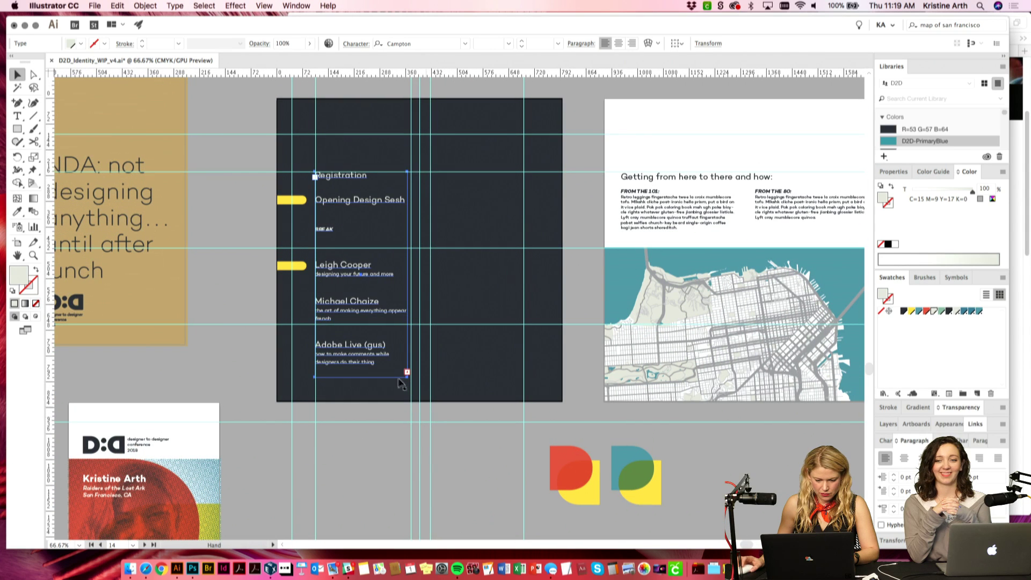
Step: Flow the overset schedule text into a matching second-column frame between the column guides
{"action": "key", "text": "t"}
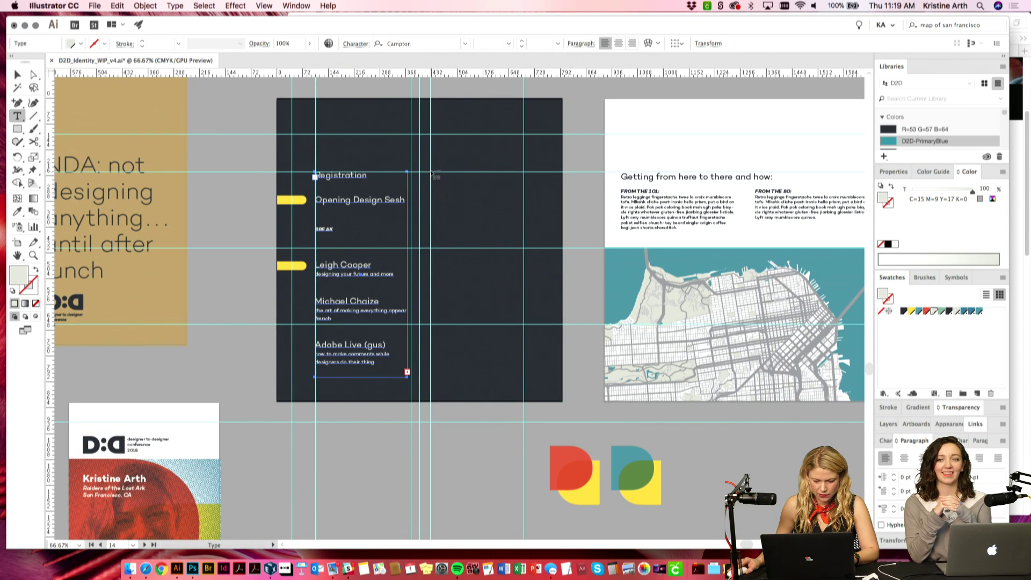
{"action": "left_click_drag", "start_coordinate": [431, 173], "coordinate": [524, 377]}
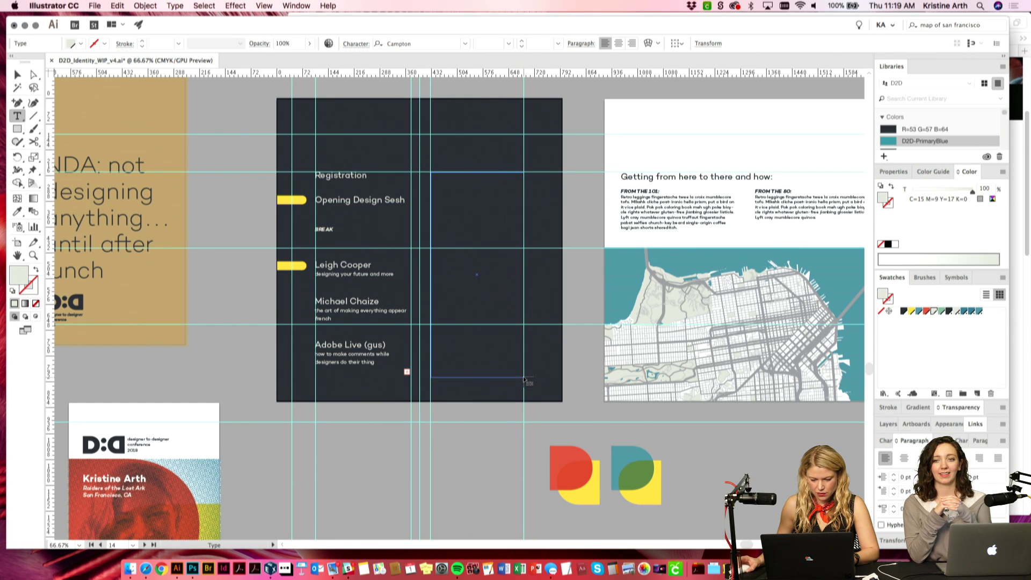
{"action": "left_click", "coordinate": [482, 452]}
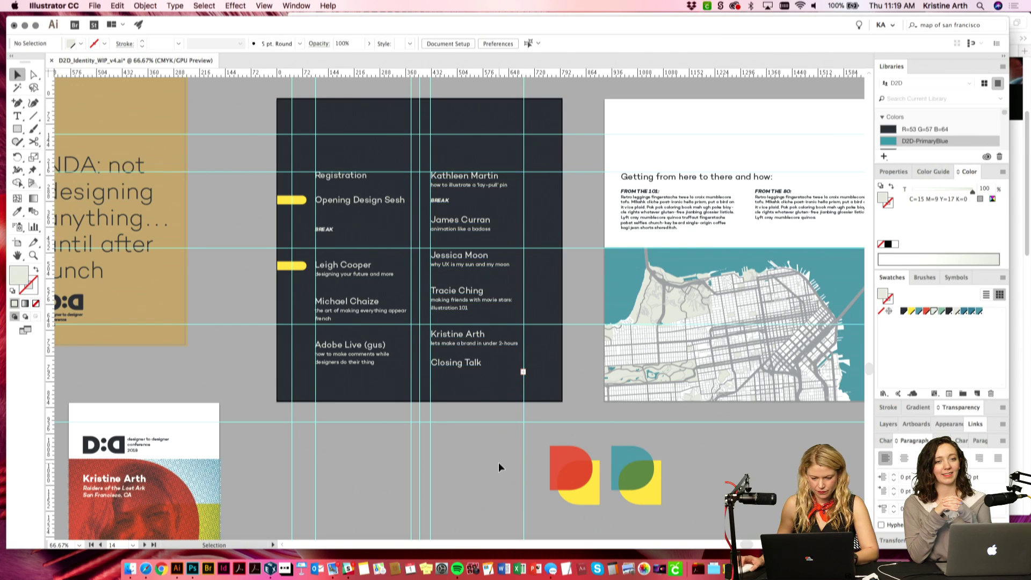
Step: Remove the blank line above each BREAK entry and the extra one below the first BREAK
{"action": "key", "text": "super+equal"}
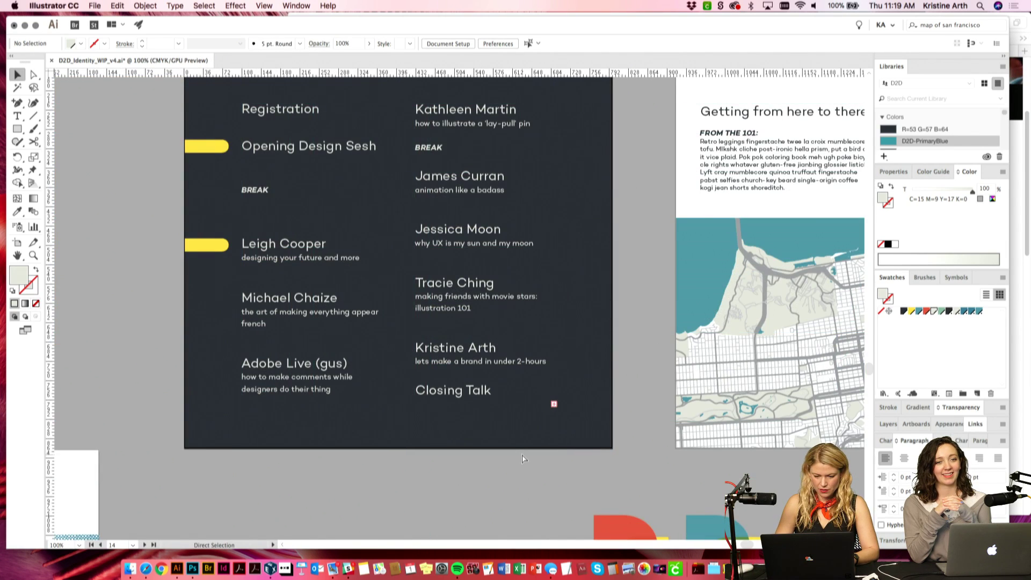
{"action": "scroll", "coordinate": [376, 322], "scroll_direction": "up", "scroll_amount": 3}
{"action": "scroll", "coordinate": [376, 322], "scroll_direction": "left", "scroll_amount": 2}
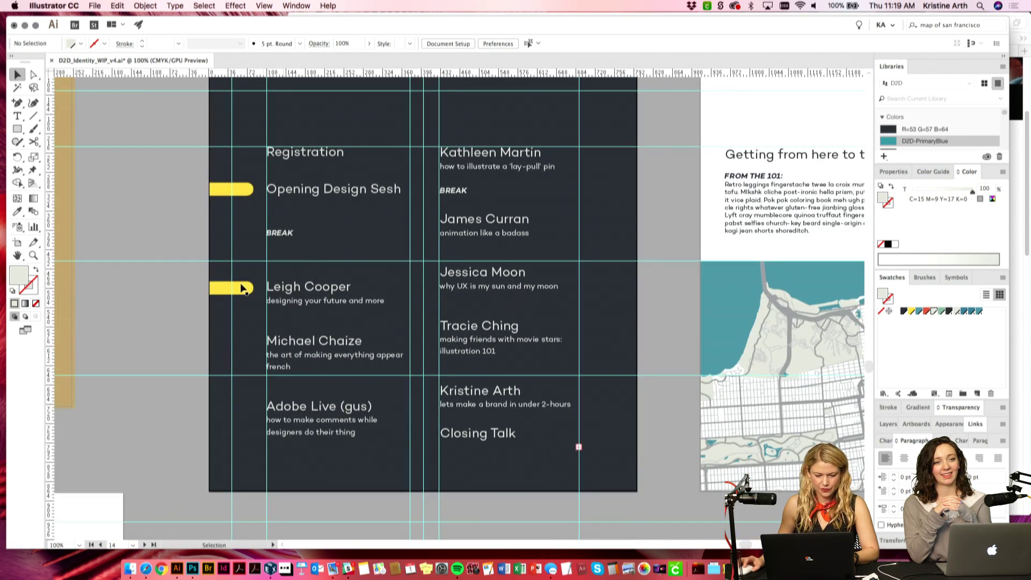
{"action": "left_click", "coordinate": [459, 190]}
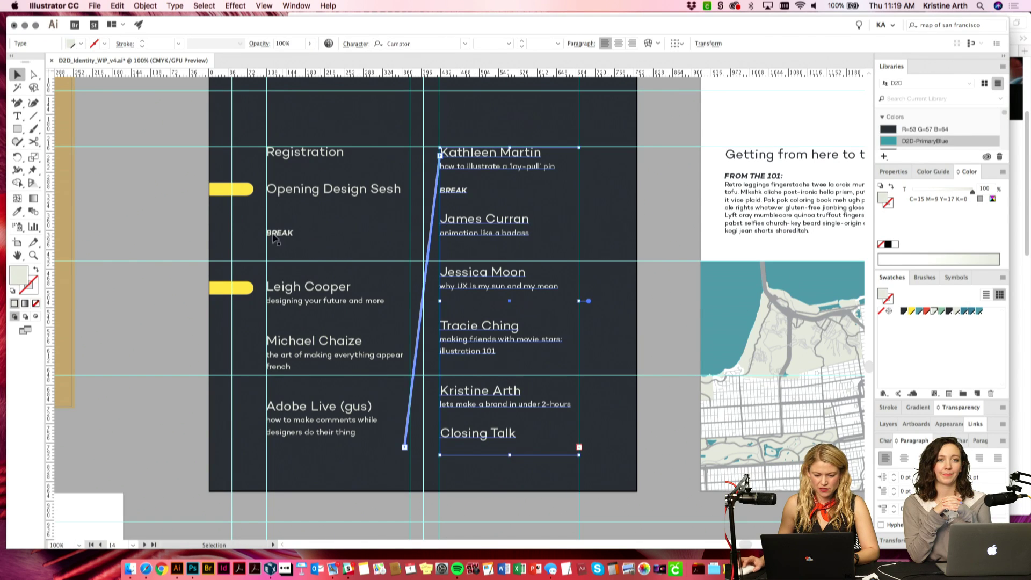
{"action": "left_click", "coordinate": [286, 236]}
{"action": "double_click", "coordinate": [286, 236]}
{"action": "left_click", "coordinate": [266, 286]}
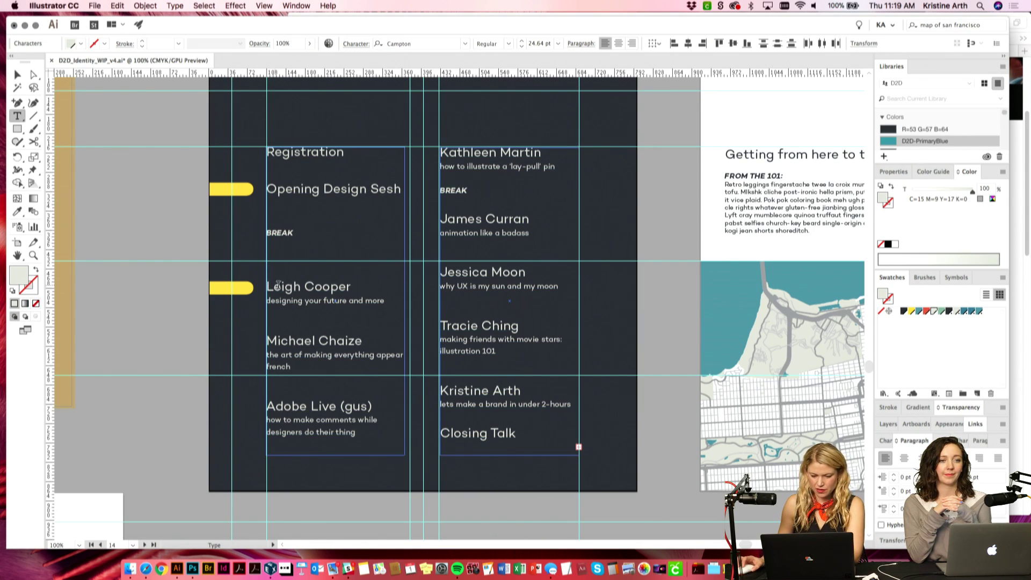
{"action": "key", "text": "BackSpace"}
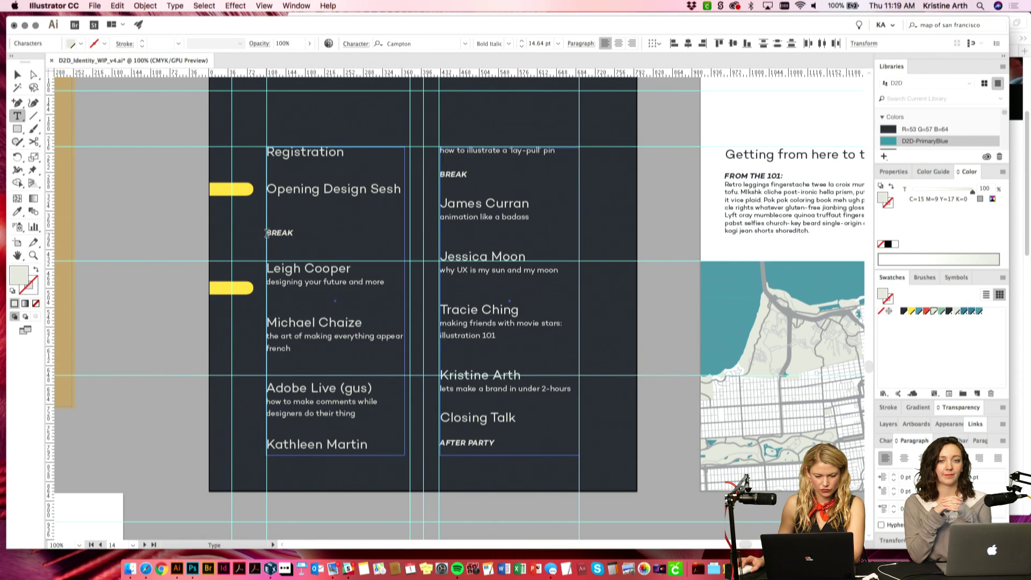
{"action": "left_click", "coordinate": [267, 234]}
{"action": "key", "text": "BackSpace"}
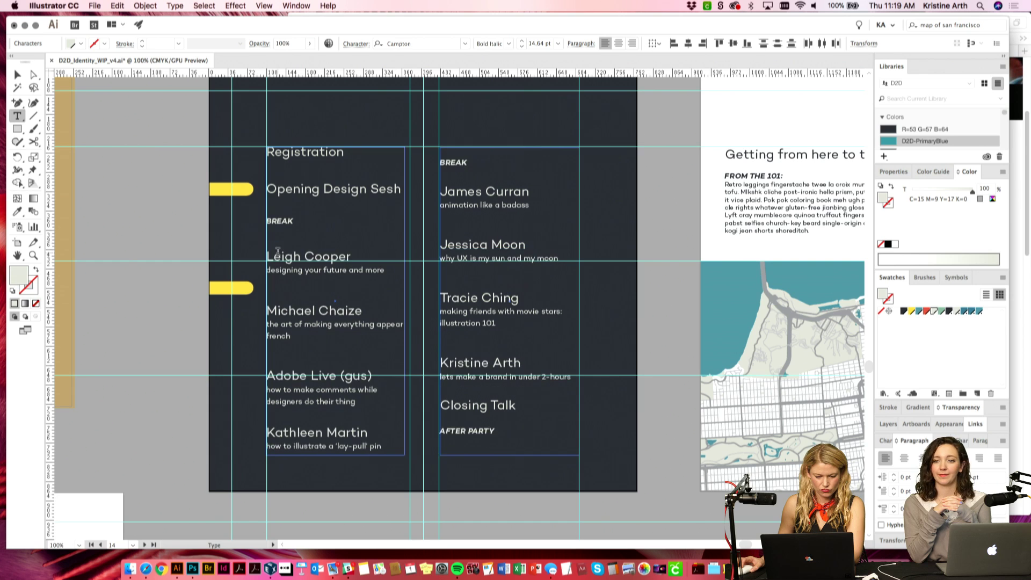
{"action": "left_click", "coordinate": [440, 162]}
{"action": "key", "text": "BackSpace"}
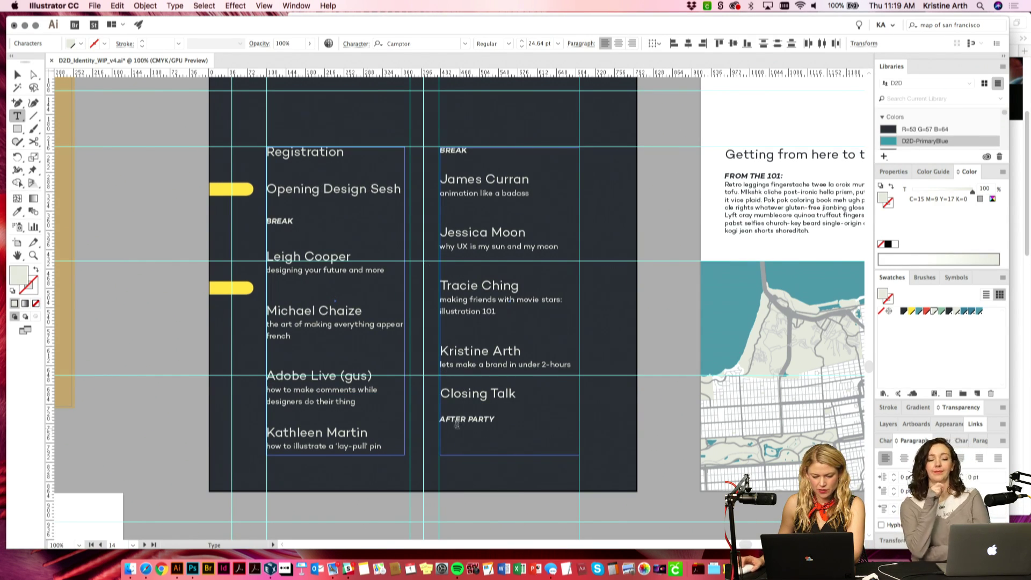
Step: Add a blank line above both Closing Talk and AFTER PARTY in the second column, and deselect the text
{"action": "left_click", "coordinate": [440, 392]}
{"action": "key", "text": "Return"}
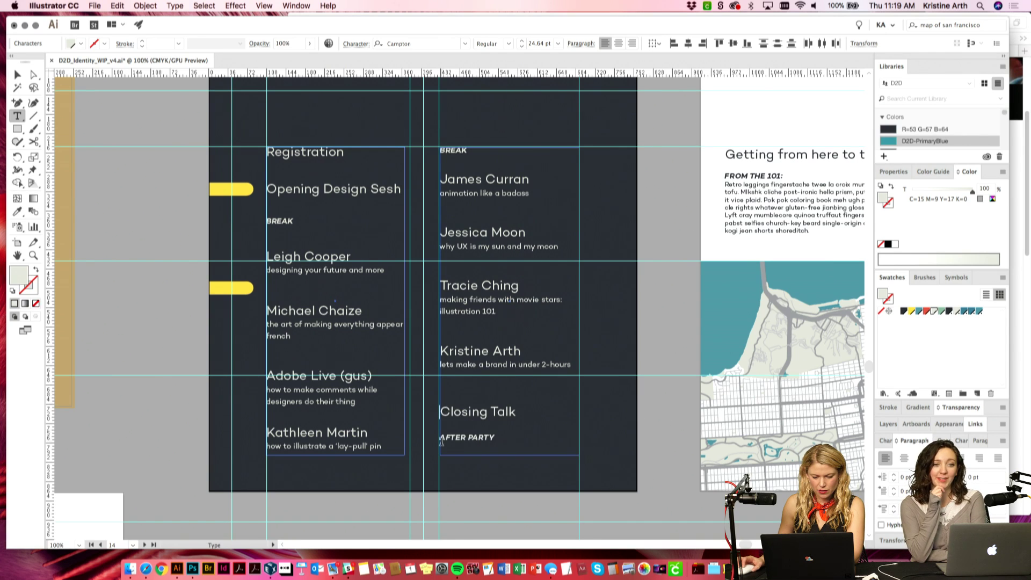
{"action": "left_click", "coordinate": [441, 436]}
{"action": "key", "text": "Return"}
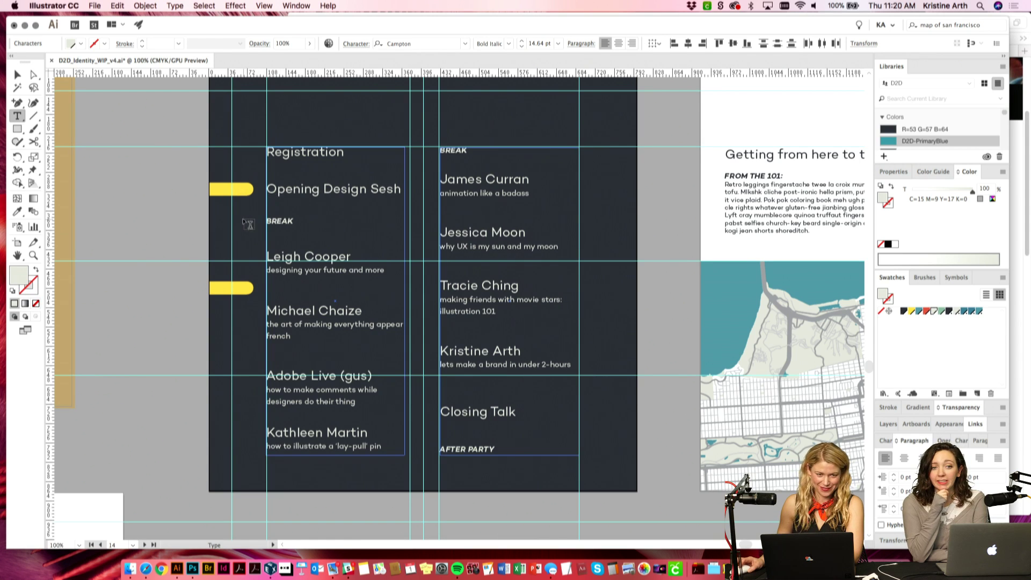
{"action": "left_click", "coordinate": [17, 75]}
{"action": "left_click", "coordinate": [127, 143]}
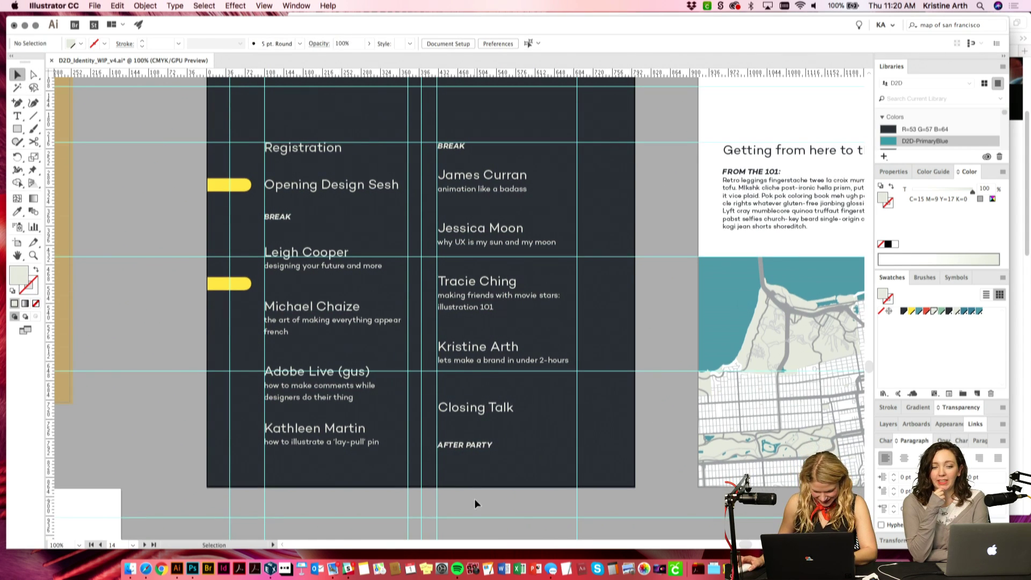
Step: Try a smaller copy of the yellow bar beside the second column's first speaker, and delete it
{"action": "scroll", "coordinate": [271, 273], "scroll_direction": "up", "scroll_amount": 1}
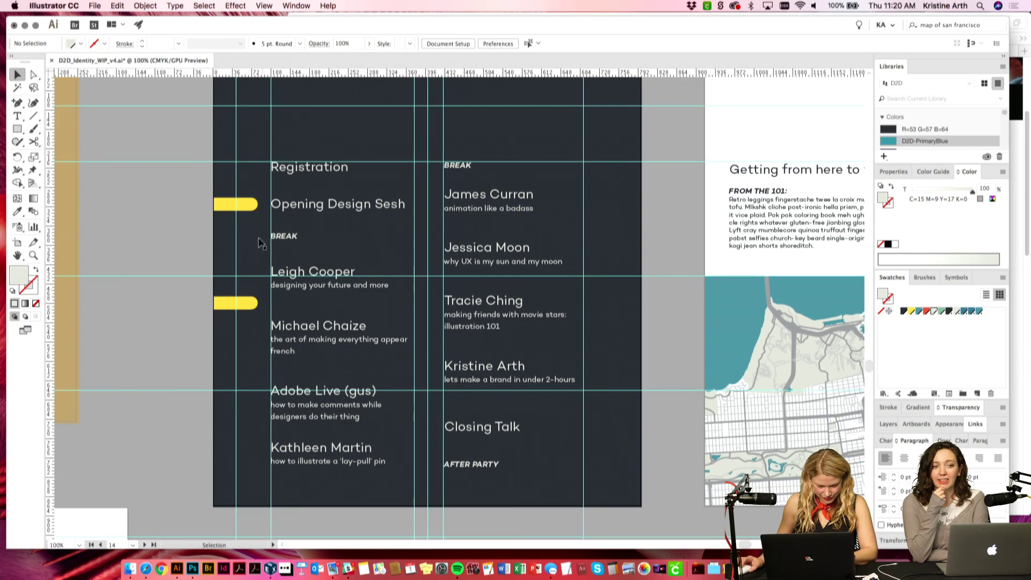
{"action": "left_click", "coordinate": [249, 205]}
{"action": "left_click_drag", "start_coordinate": [249, 208], "coordinate": [433, 208]}
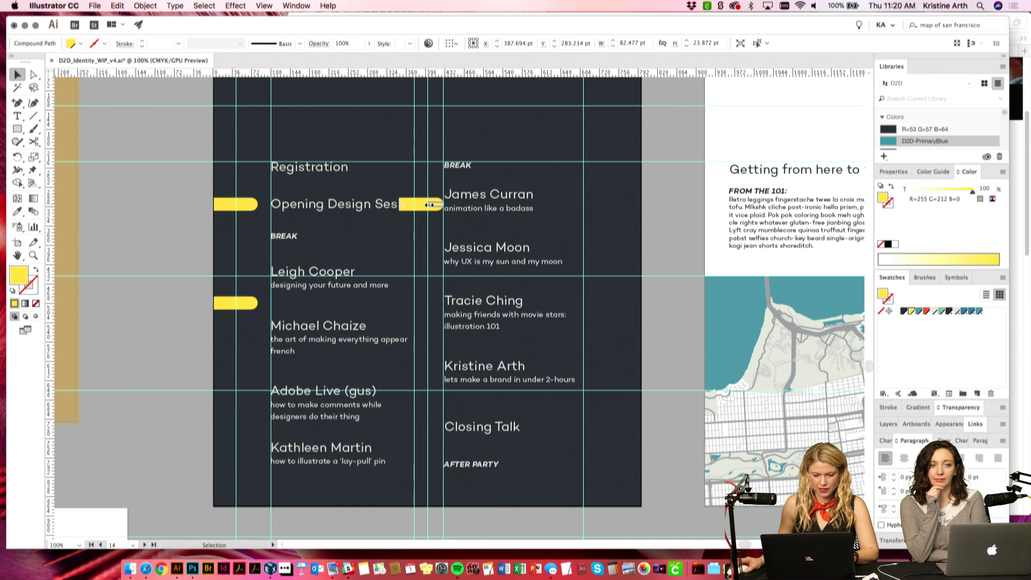
{"action": "left_click_drag", "start_coordinate": [429, 205], "coordinate": [437, 196]}
{"action": "left_click", "coordinate": [166, 234]}
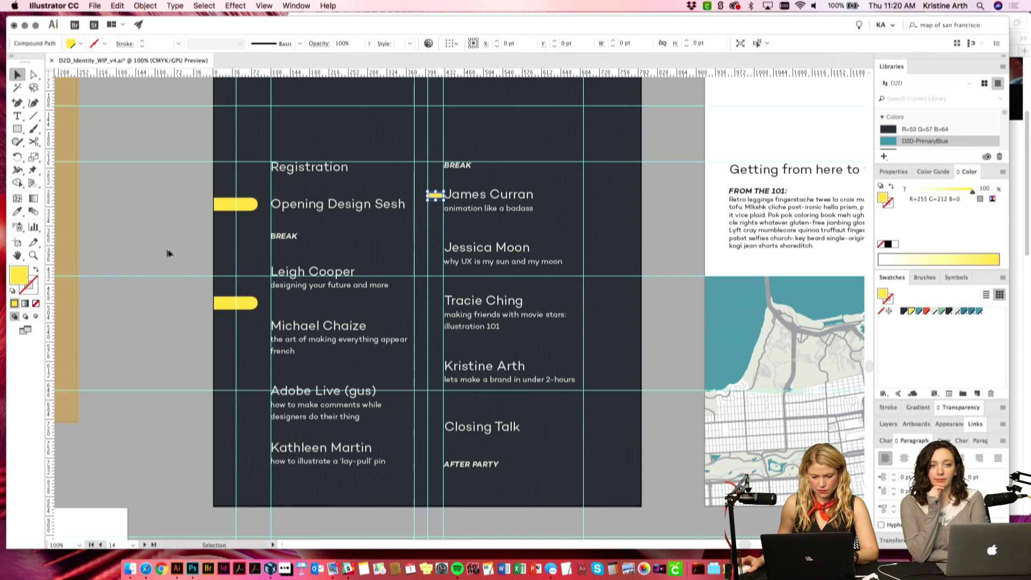
{"action": "left_click", "coordinate": [209, 299]}
{"action": "key", "text": "super+semicolon"}
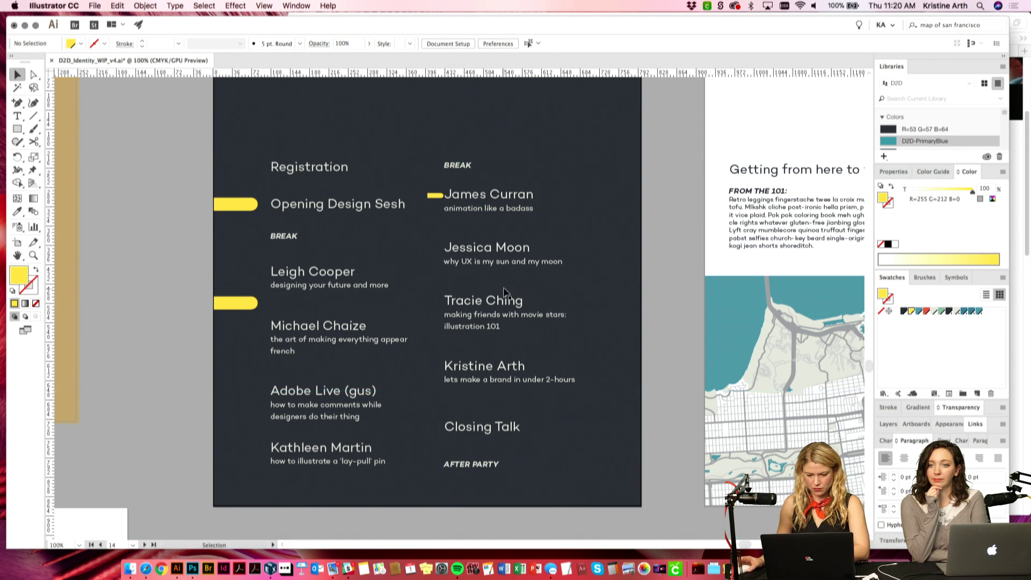
{"action": "left_click", "coordinate": [435, 195]}
{"action": "key", "text": "Delete"}
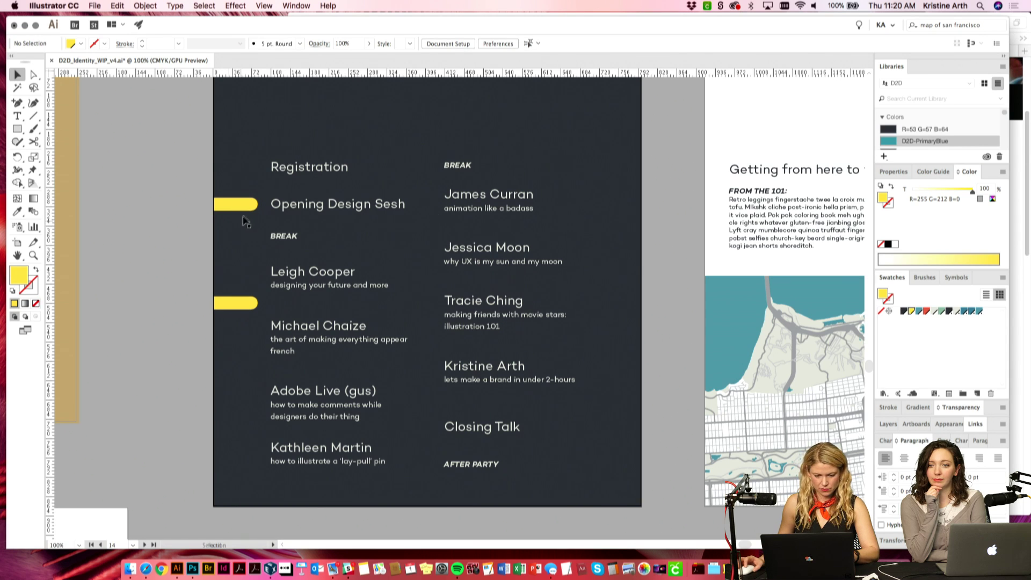
{"action": "key", "text": "super+semicolon"}
Step: Create an 8:30AM time label in Campton Bold Italic with white fill on the pasteboard beside the schedule page
{"action": "key", "text": "super+equal"}
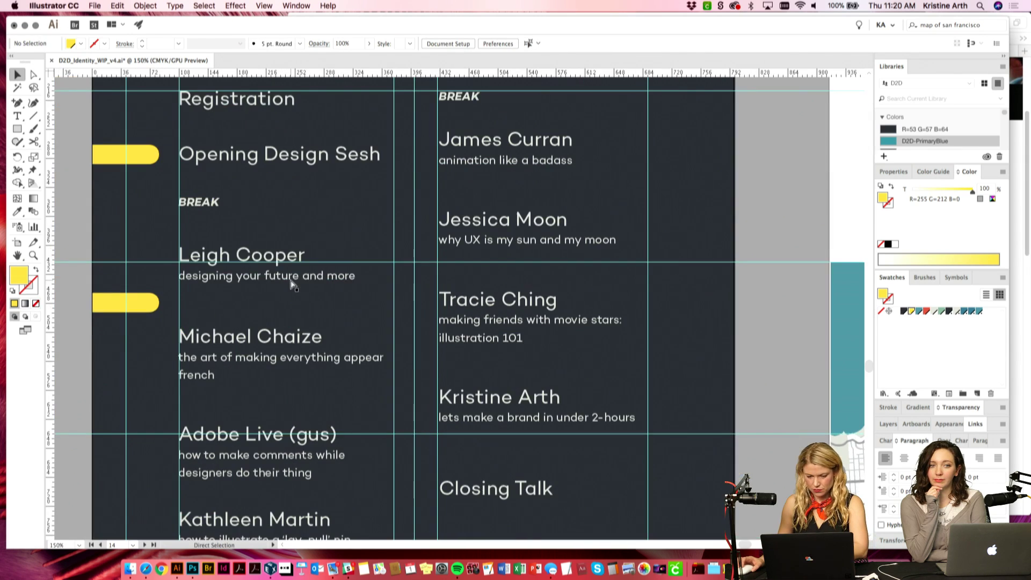
{"action": "left_click_drag", "start_coordinate": [213, 215], "coordinate": [368, 208]}
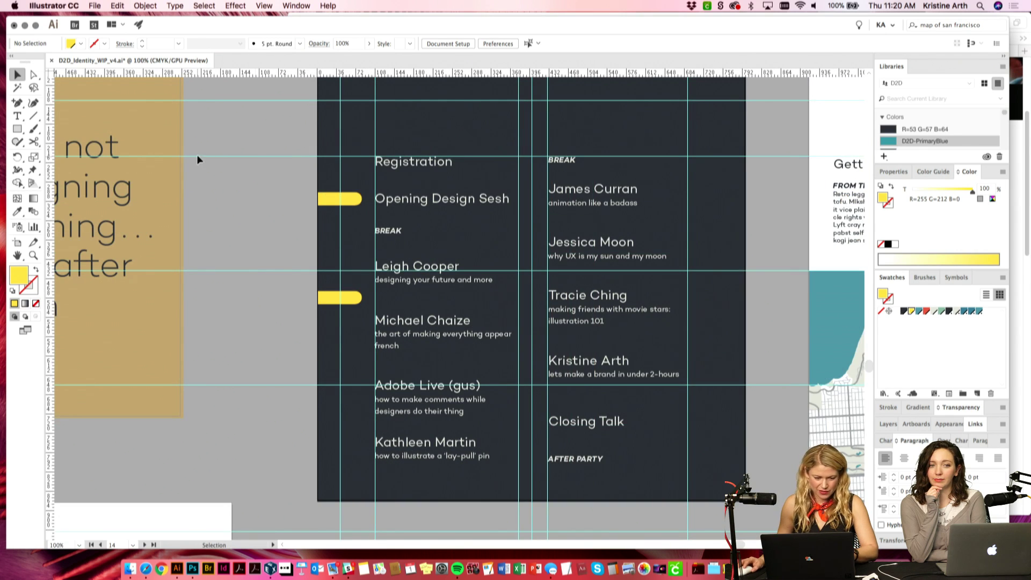
{"action": "left_click", "coordinate": [18, 116]}
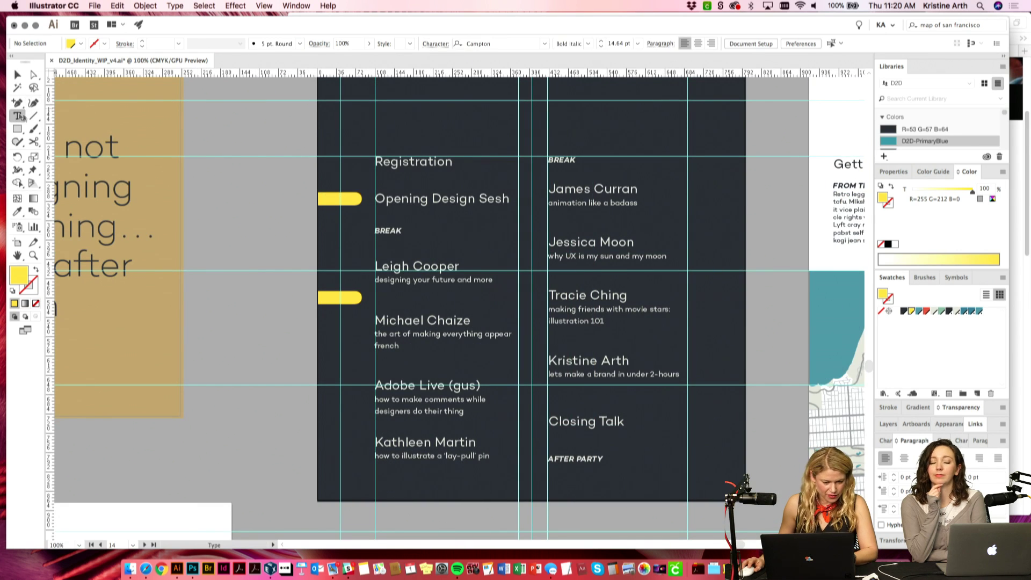
{"action": "left_click", "coordinate": [255, 130]}
{"action": "key", "text": "BackSpace"}
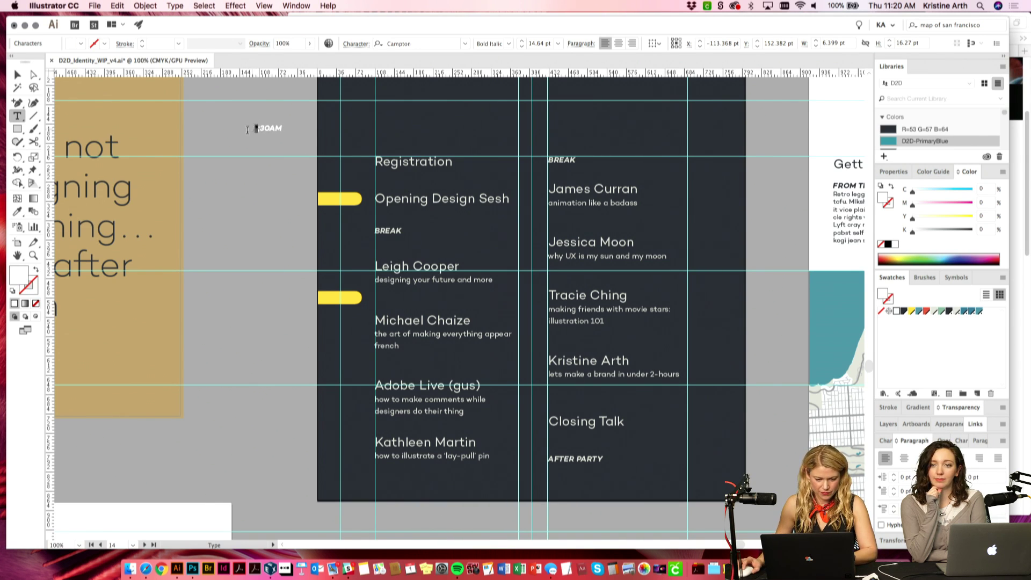
{"action": "type", "text": "8"}
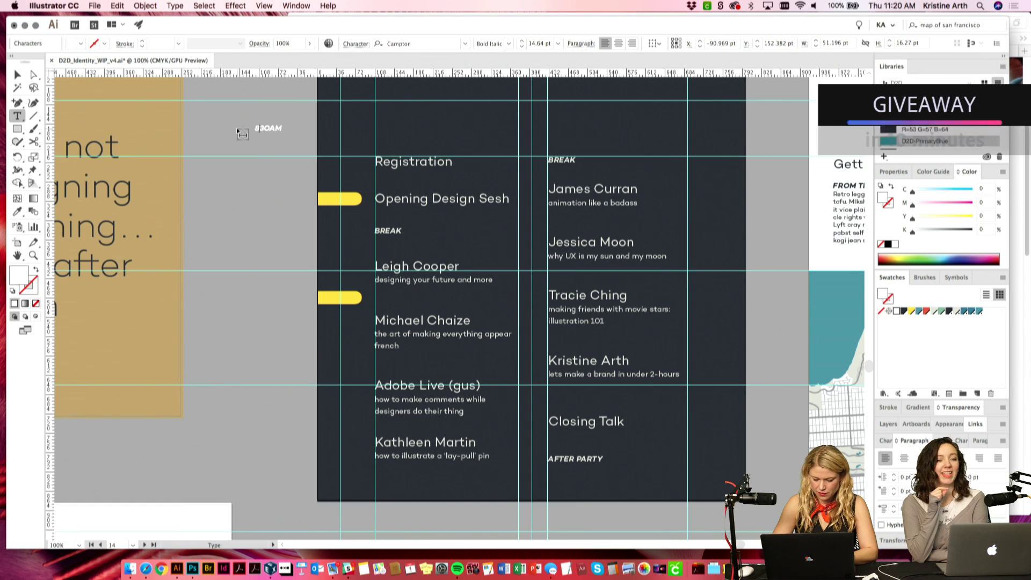
{"action": "type", "text": ":"}
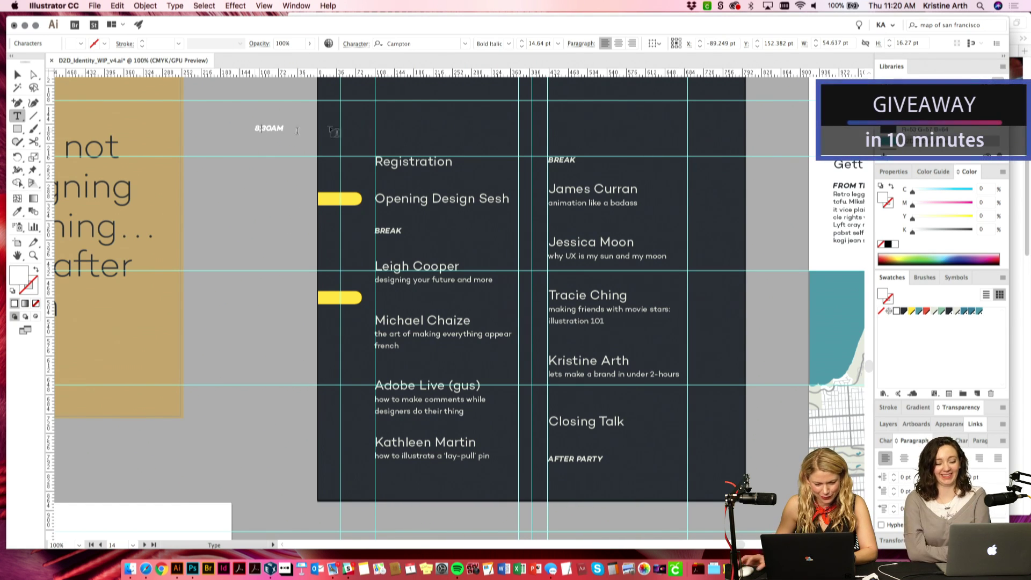
{"action": "key", "text": "BackSpace"}
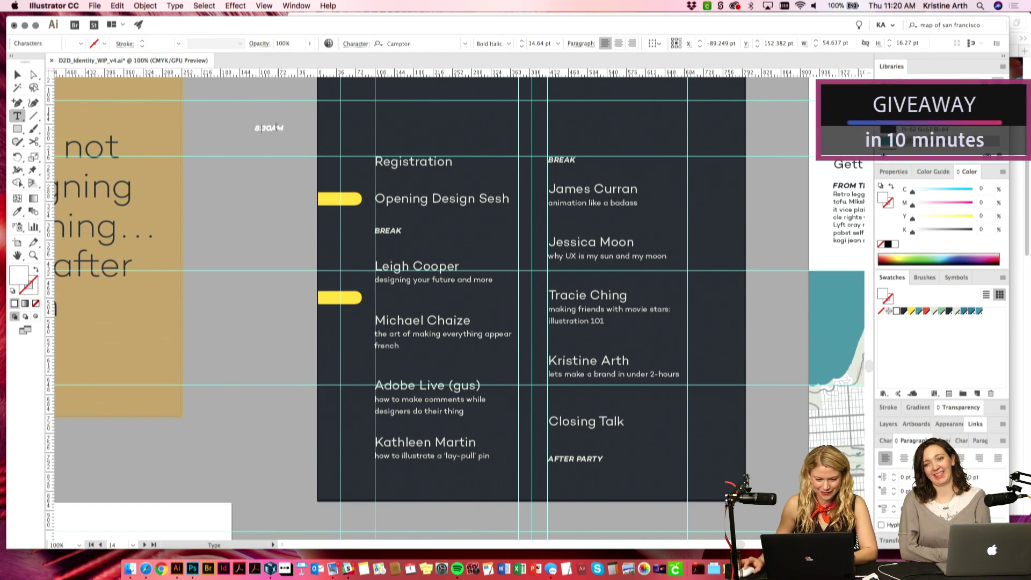
{"action": "left_click_drag", "start_coordinate": [271, 128], "coordinate": [284, 129]}
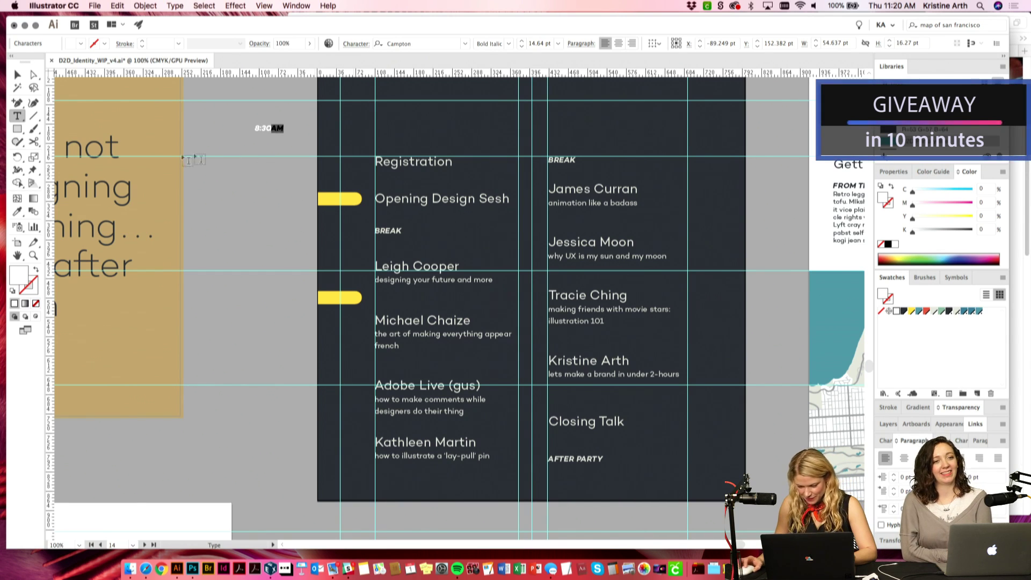
{"action": "left_click", "coordinate": [16, 75]}
{"action": "left_click", "coordinate": [263, 196]}
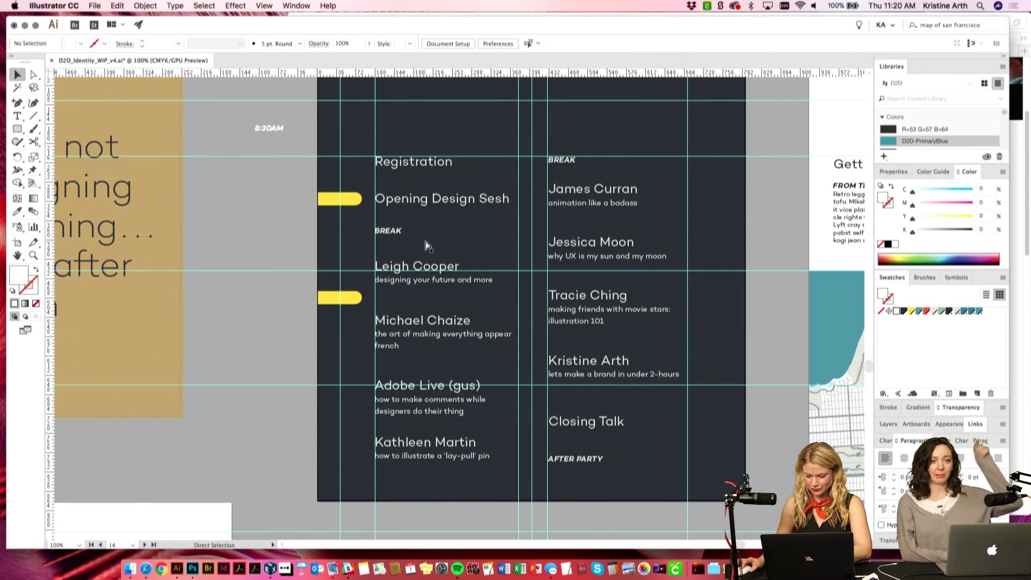
Step: Place the 8:30AM label on the upper yellow bar beside Opening Design Sesh and fill it with dark R=53 G=57 B=64
{"action": "key", "text": "super+plus"}
{"action": "key", "text": "super+plus"}
{"action": "left_click_drag", "start_coordinate": [356, 131], "coordinate": [514, 365]}
{"action": "left_click_drag", "start_coordinate": [247, 193], "coordinate": [393, 335]}
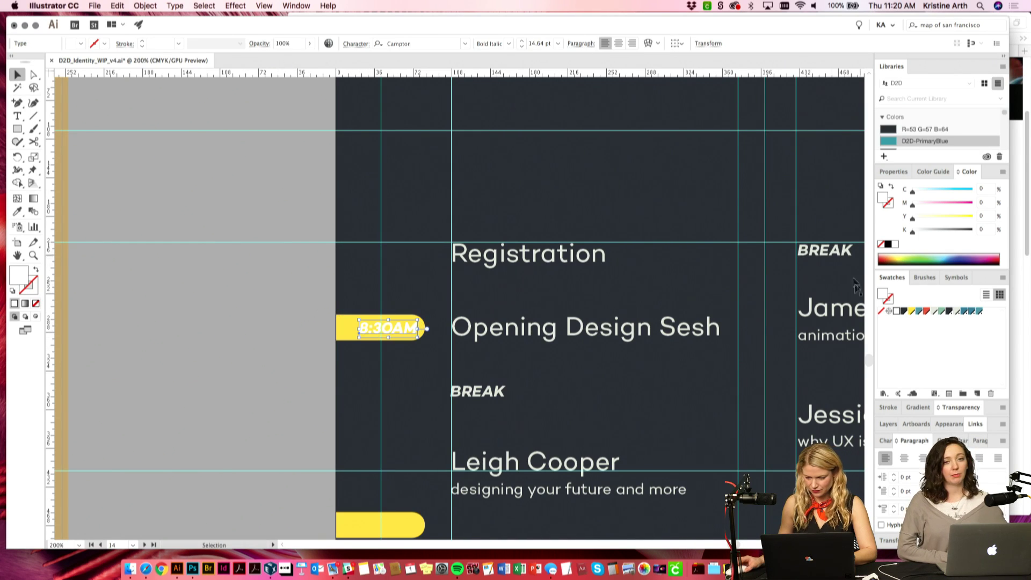
{"action": "left_click", "coordinate": [903, 311]}
{"action": "left_click", "coordinate": [266, 373]}
Step: Examine the labelled yellow bar up close and against the full schedule page
{"action": "scroll", "coordinate": [265, 374], "scroll_direction": "down", "scroll_amount": 10}
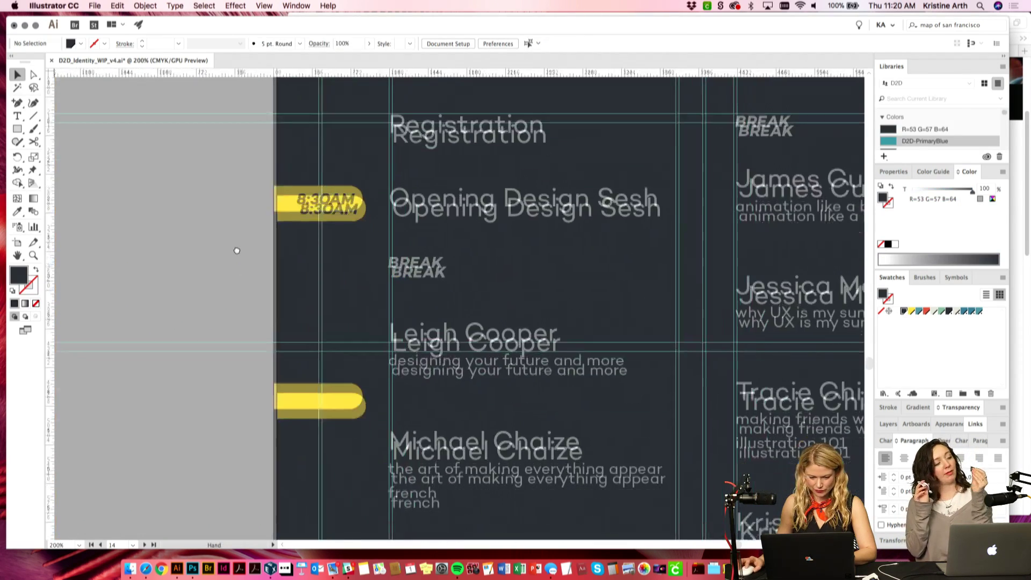
{"action": "key", "text": "super+minus"}
{"action": "scroll", "coordinate": [572, 354], "scroll_direction": "right", "scroll_amount": 3}
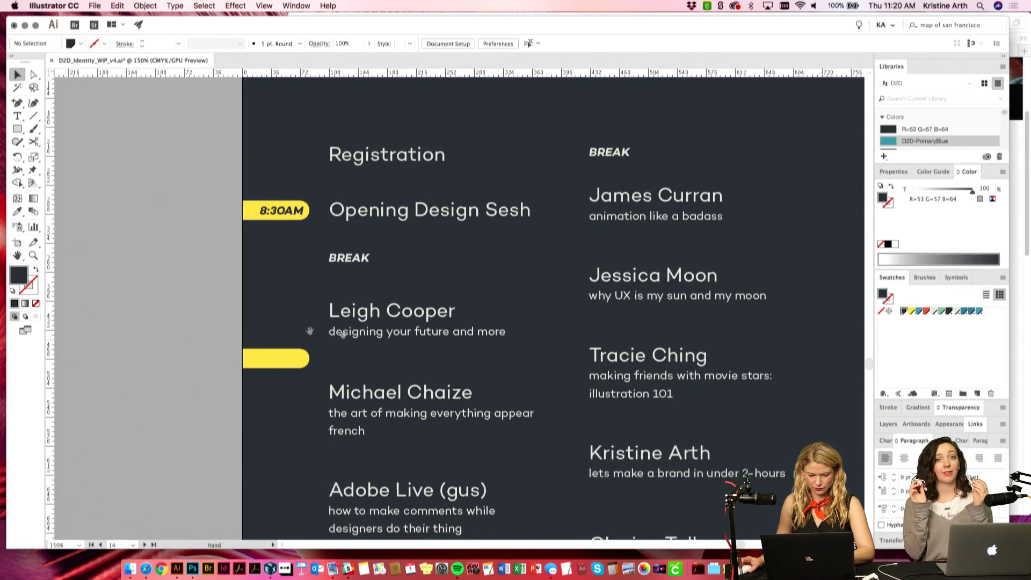
{"action": "scroll", "coordinate": [336, 263], "scroll_direction": "down", "scroll_amount": 3}
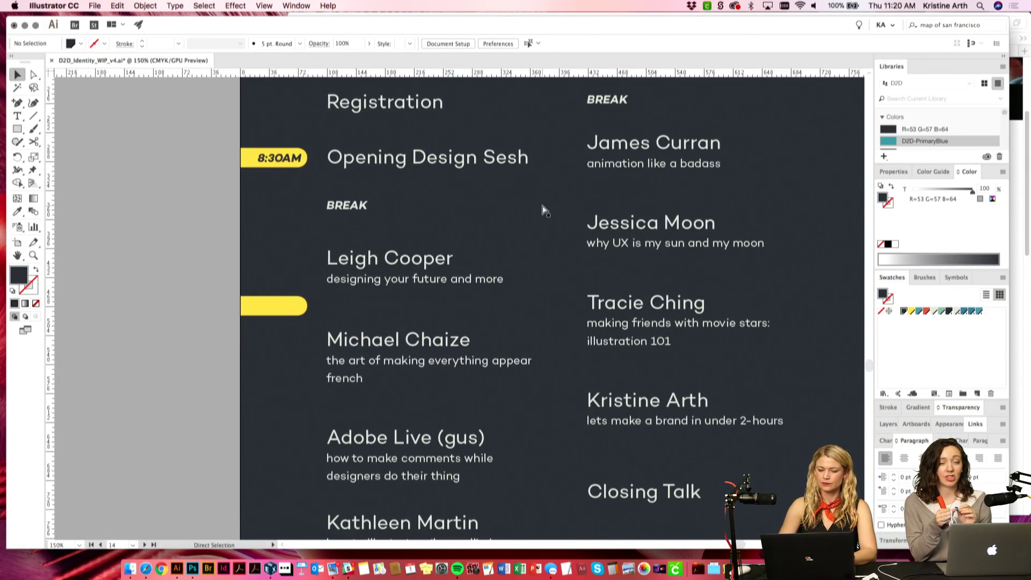
{"action": "key", "text": "super+minus"}
{"action": "key", "text": "super+minus"}
{"action": "scroll", "coordinate": [639, 291], "scroll_direction": "up", "scroll_amount": 1}
{"action": "scroll", "coordinate": [639, 291], "scroll_direction": "right", "scroll_amount": 1}
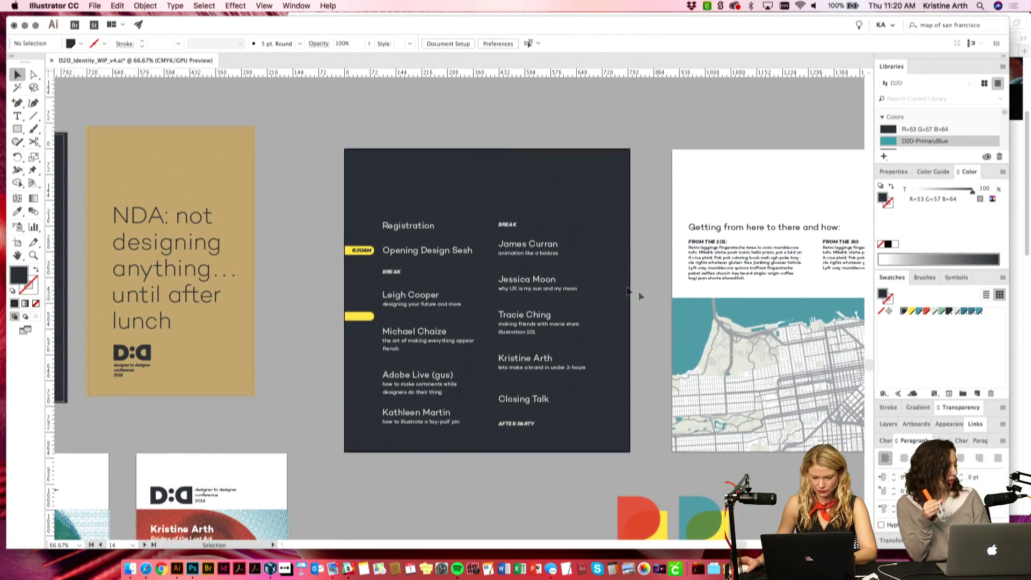
Step: Show the guides over the schedule page and unlock them
{"action": "left_click", "coordinate": [537, 243]}
{"action": "key", "text": "super+semicolon"}
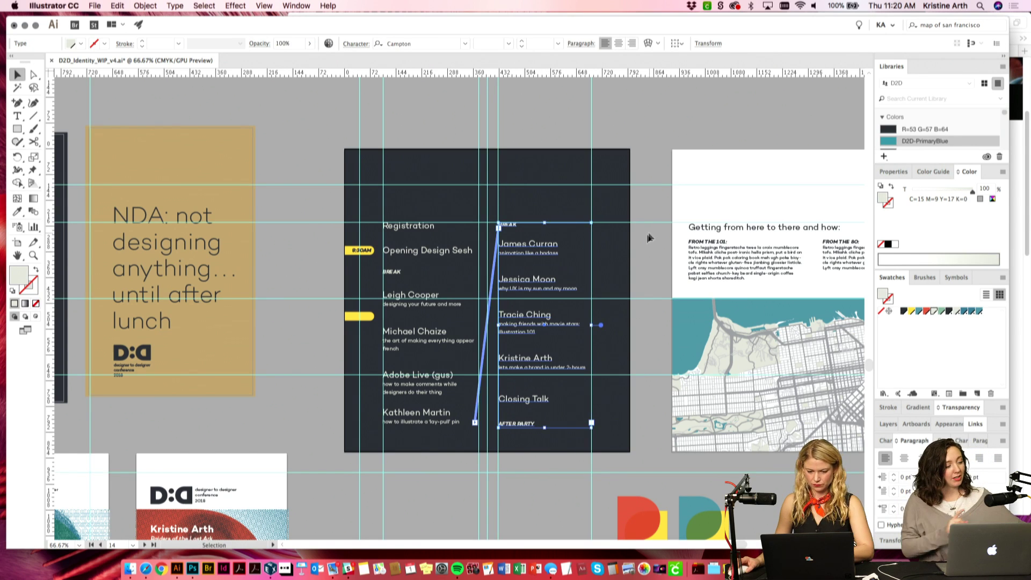
{"action": "left_click", "coordinate": [648, 238]}
{"action": "left_click", "coordinate": [264, 6]}
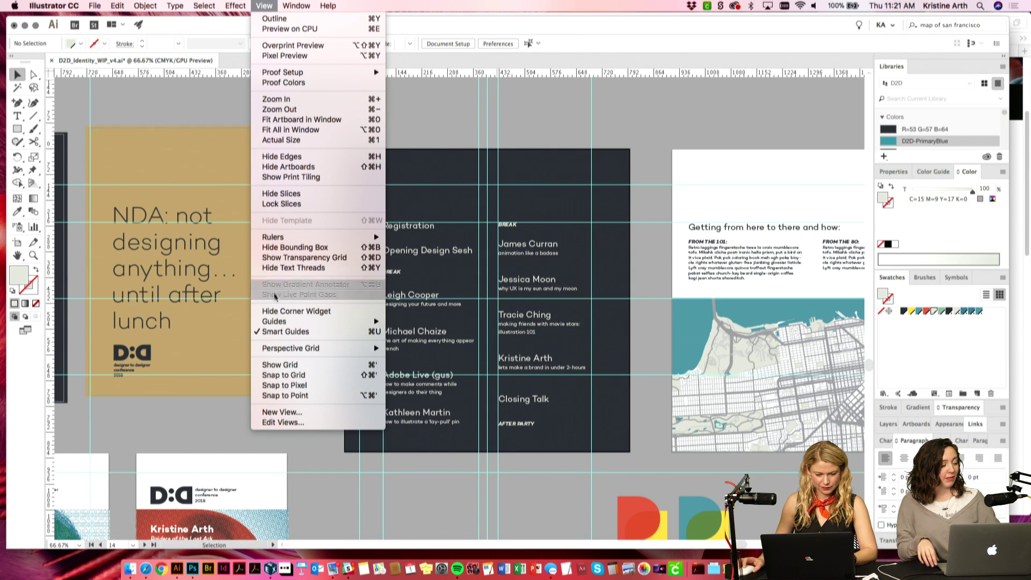
{"action": "mouse_move", "coordinate": [285, 321]}
{"action": "left_click", "coordinate": [413, 331]}
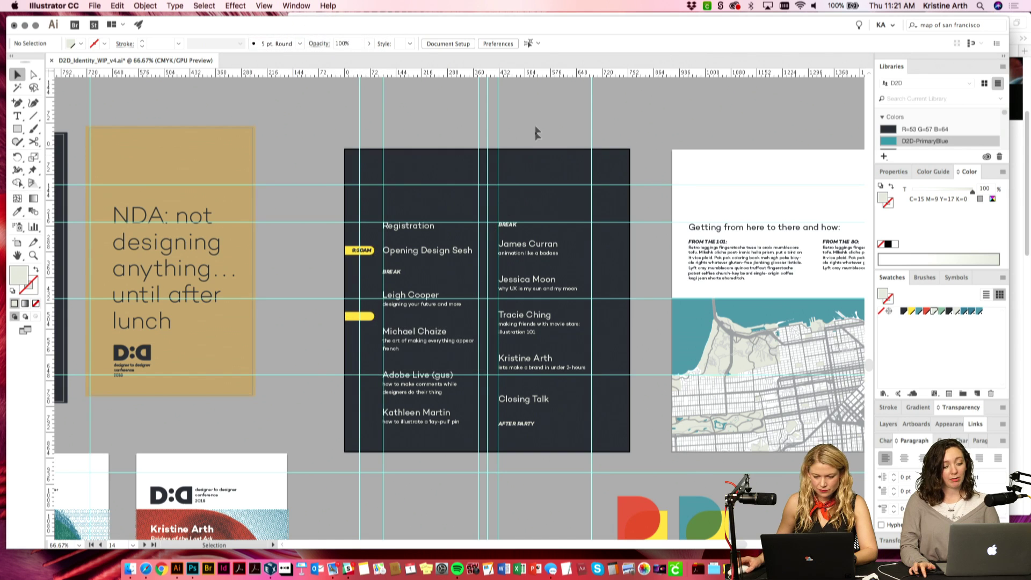
Step: Duplicate the upper yellow bar with its 8:30AM label into the gutter beside the second column
{"action": "left_click_drag", "start_coordinate": [550, 114], "coordinate": [492, 138]}
{"action": "left_click", "coordinate": [516, 248], "text": "shift"}
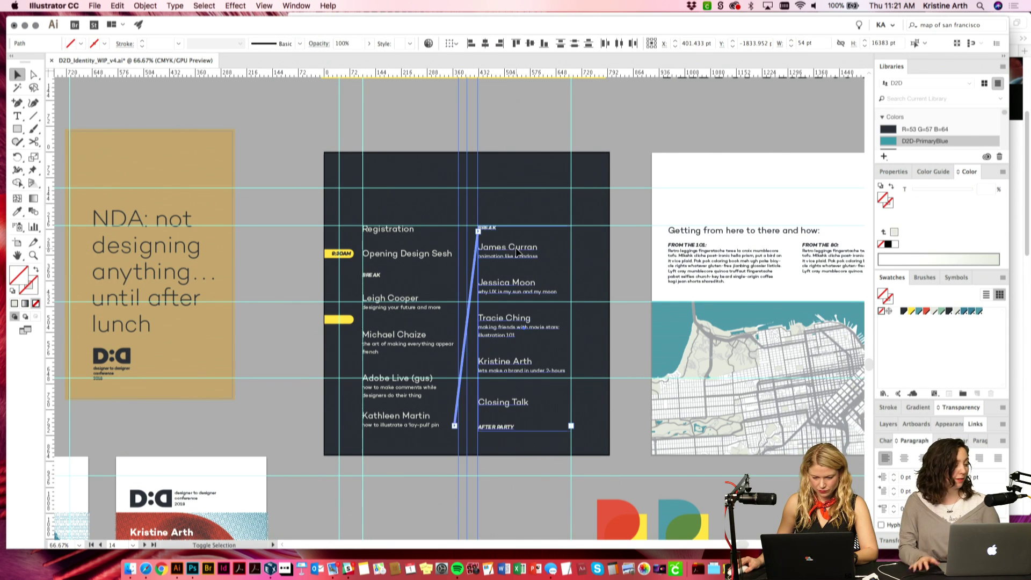
{"action": "mouse_move", "coordinate": [516, 249]}
{"action": "left_mouse_down"}
{"action": "mouse_move", "coordinate": [530, 250]}
{"action": "mouse_move", "coordinate": [516, 248]}
{"action": "left_mouse_up"}
{"action": "left_click", "coordinate": [358, 276]}
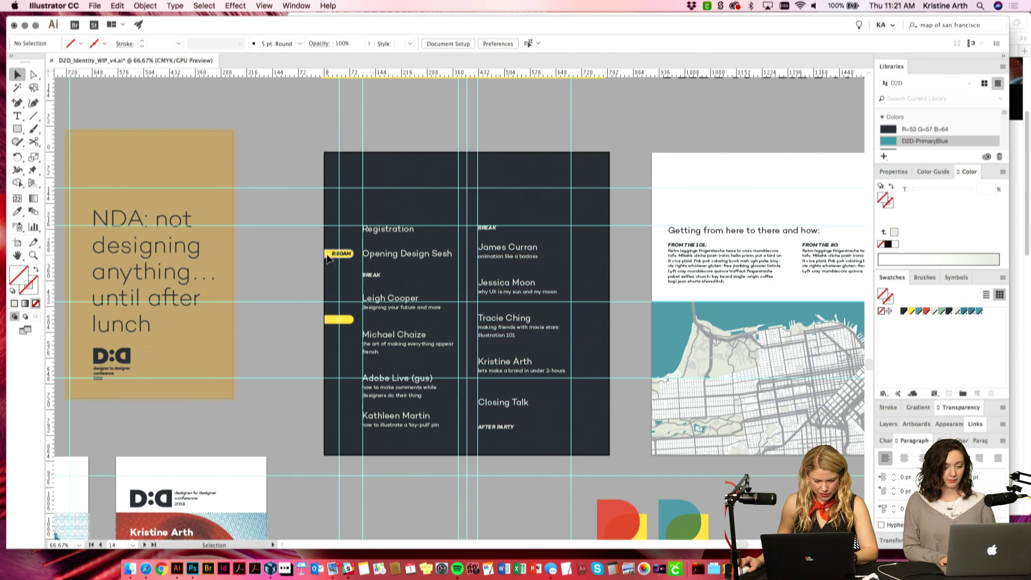
{"action": "left_click_drag", "start_coordinate": [343, 255], "coordinate": [457, 266]}
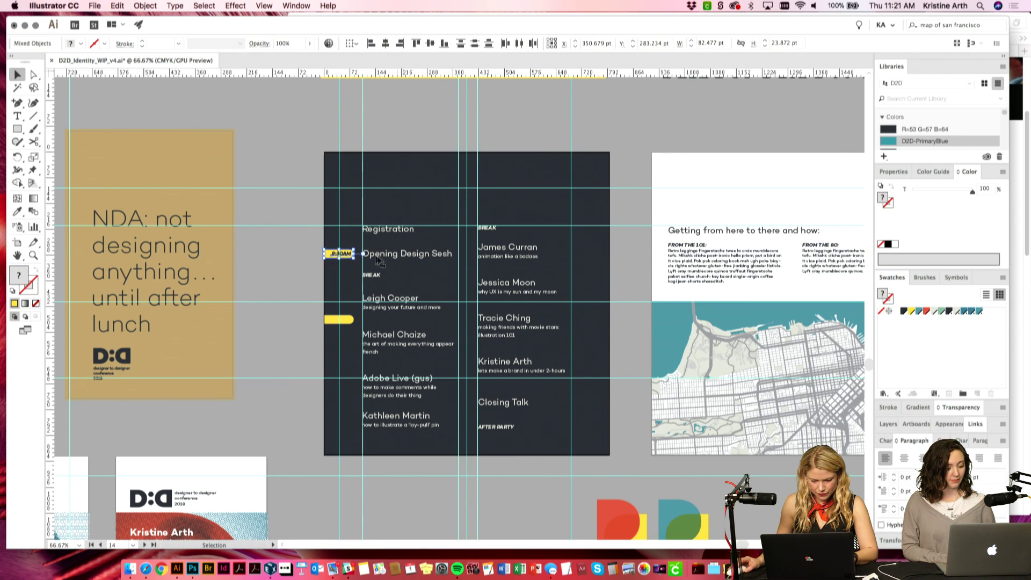
Step: Duplicate the first column's text frame over the second column, and try deleting the duplicate
{"action": "left_click_drag", "start_coordinate": [393, 258], "coordinate": [508, 258]}
{"action": "left_click", "coordinate": [442, 256], "text": "shift"}
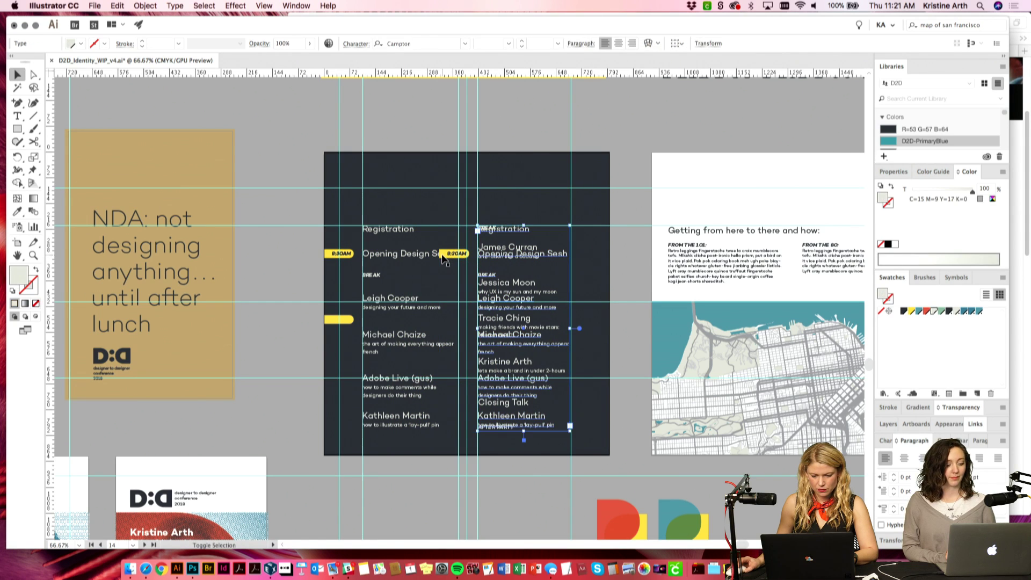
{"action": "key", "text": "Delete"}
{"action": "left_click", "coordinate": [456, 256]}
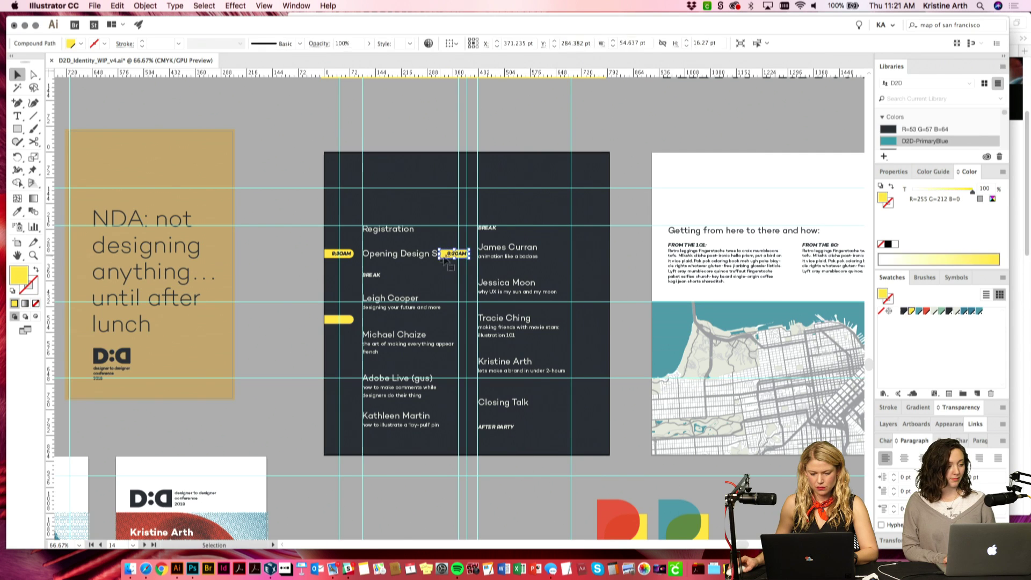
{"action": "key", "text": "super+z"}
Step: Try shifting the duplicated text and the second 8:30AM bar to the right, and undo both the shift and the text duplication
{"action": "left_click", "coordinate": [457, 157]}
{"action": "key", "text": "super+equal"}
{"action": "key", "text": "super+equal"}
{"action": "key", "text": "super+equal"}
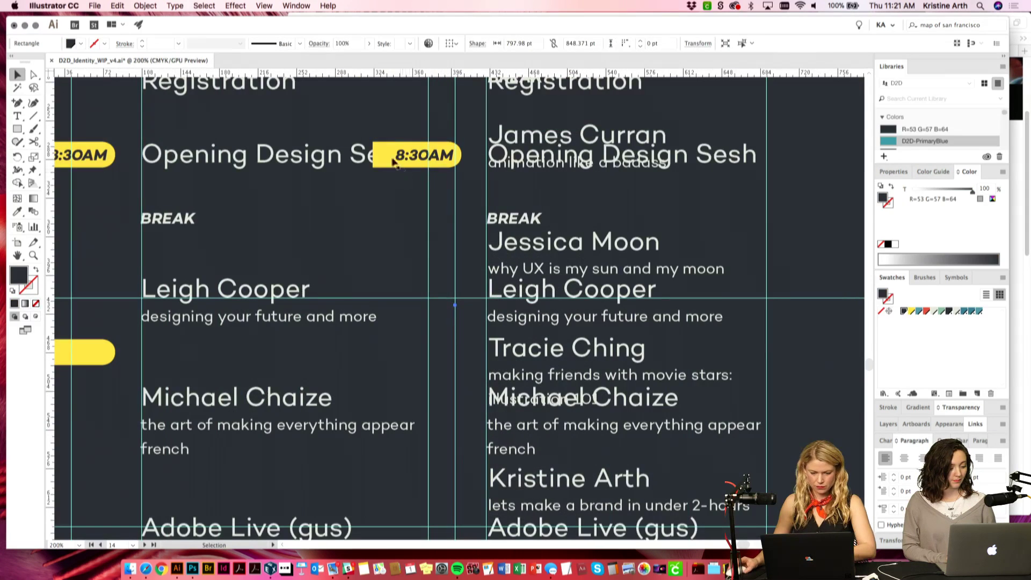
{"action": "left_click", "coordinate": [392, 163]}
{"action": "left_click", "coordinate": [529, 140], "text": "shift"}
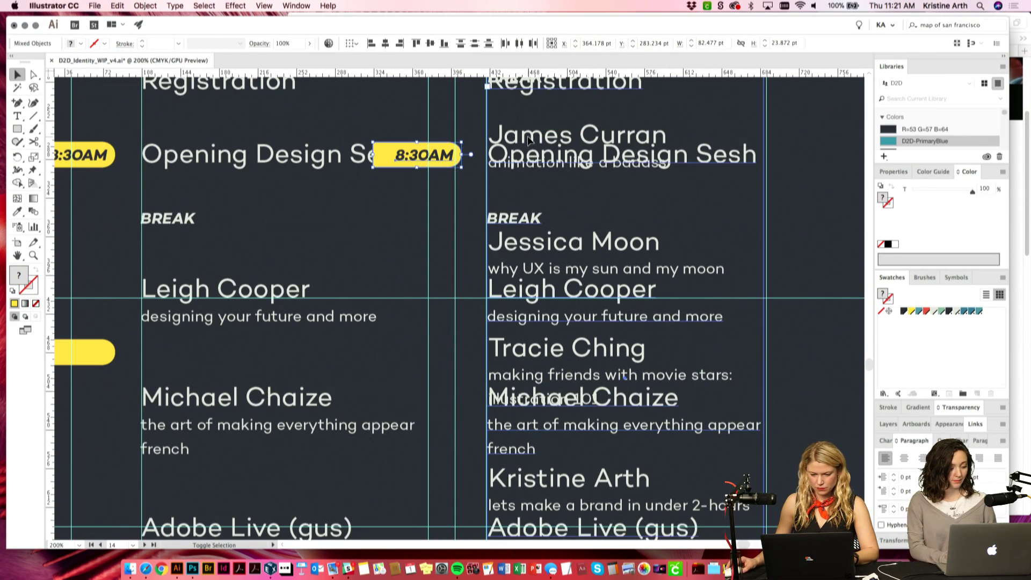
{"action": "left_click_drag", "start_coordinate": [529, 141], "coordinate": [567, 143]}
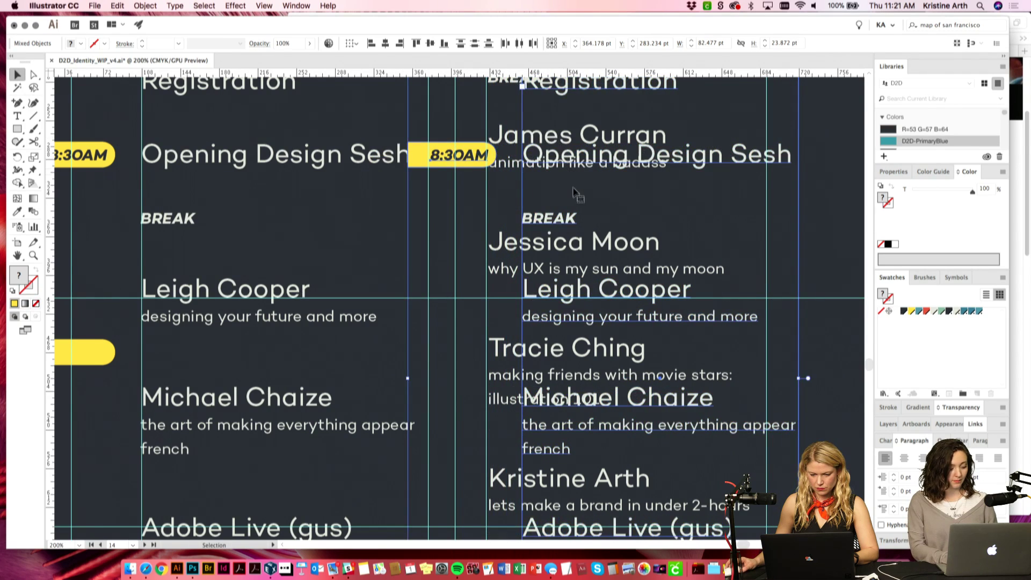
{"action": "key", "text": "super+z"}
{"action": "key", "text": "super+z"}
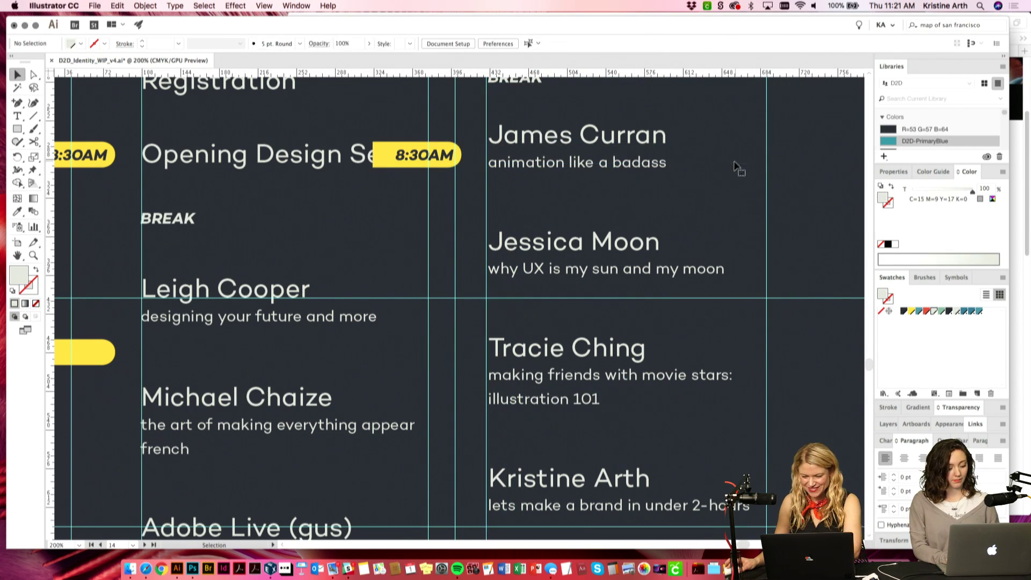
Step: Move the second-column text, its 8:30AM bar and label, and the three gutter guides together about 66 pt to the right
{"action": "key", "text": "super+minus"}
{"action": "key", "text": "super+minus"}
{"action": "left_click", "coordinate": [520, 229]}
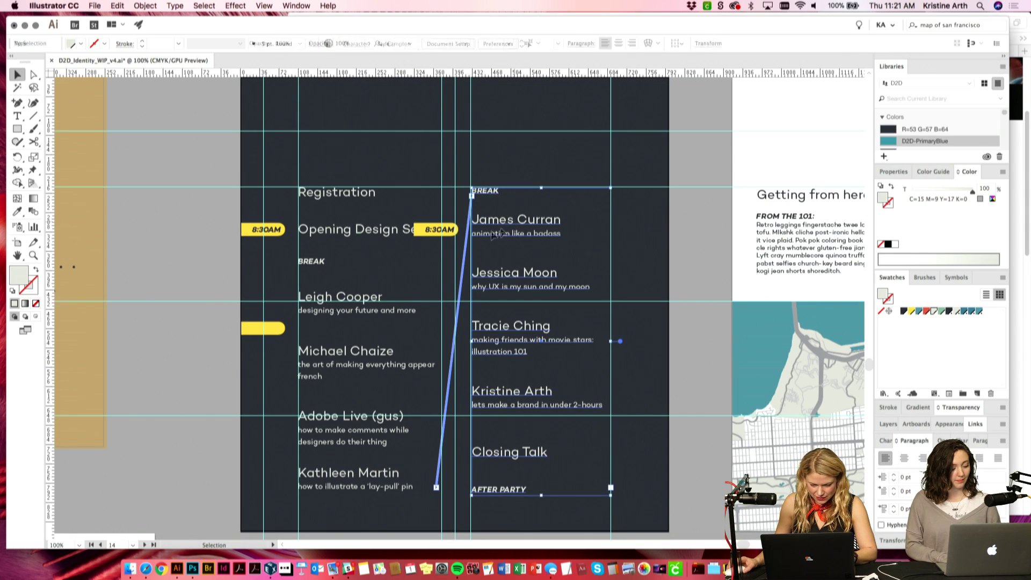
{"action": "left_click", "coordinate": [441, 231]}
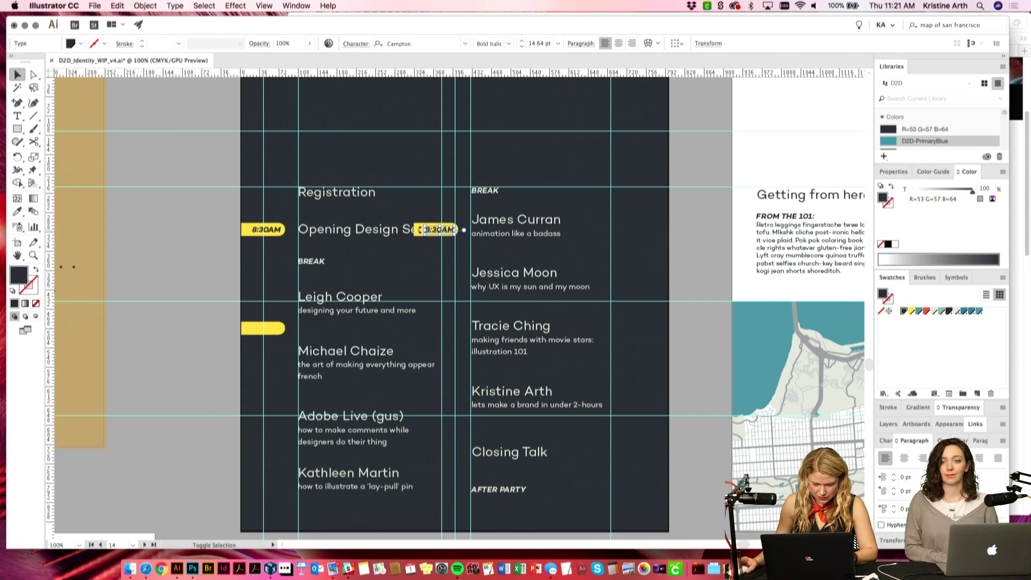
{"action": "left_click", "coordinate": [486, 196], "text": "shift"}
{"action": "scroll", "coordinate": [472, 215], "scroll_direction": "up", "scroll_amount": 5}
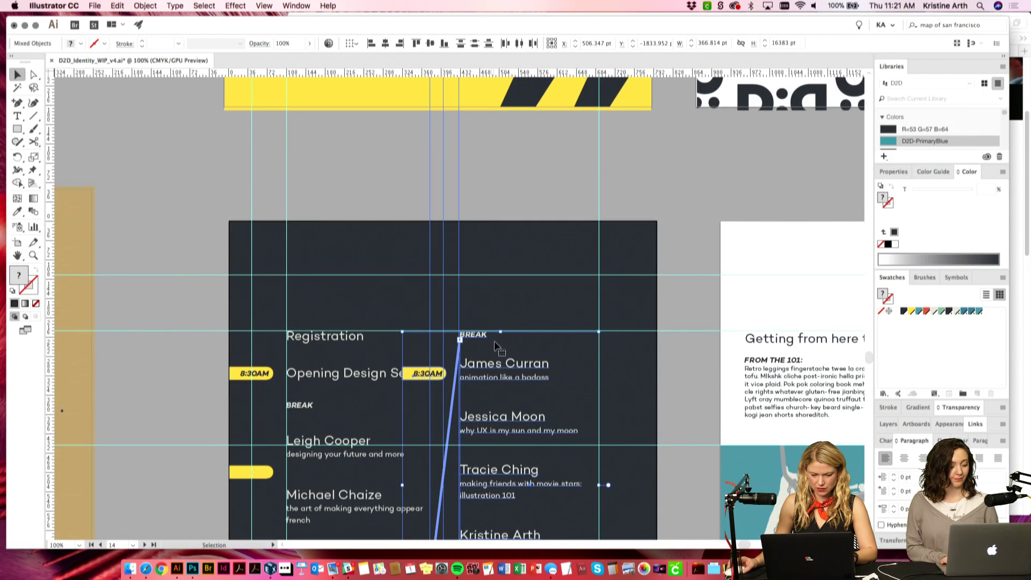
{"action": "left_click_drag", "start_coordinate": [483, 368], "coordinate": [488, 198]}
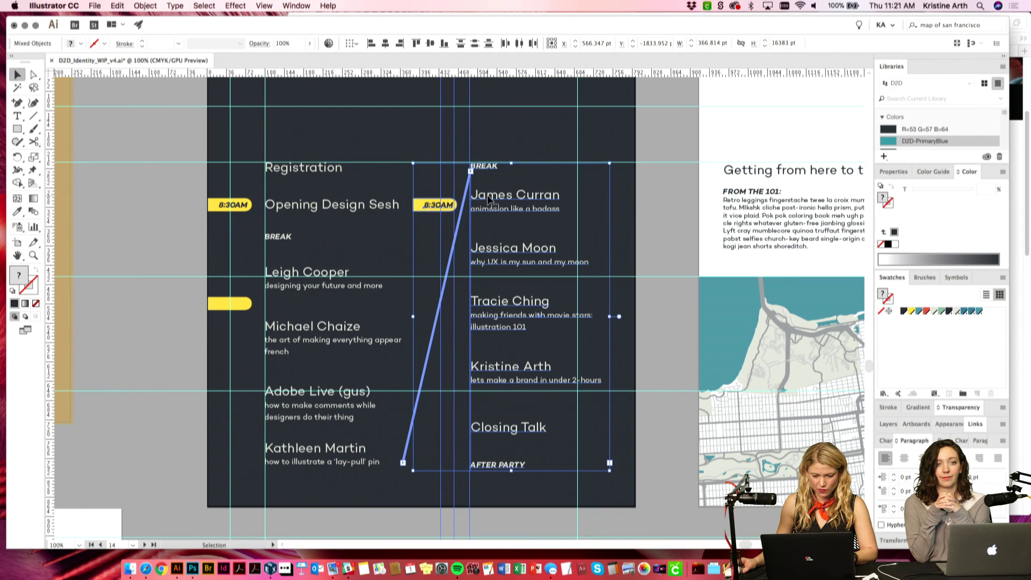
{"action": "left_click_drag", "start_coordinate": [489, 200], "coordinate": [492, 201]}
{"action": "left_click", "coordinate": [665, 151]}
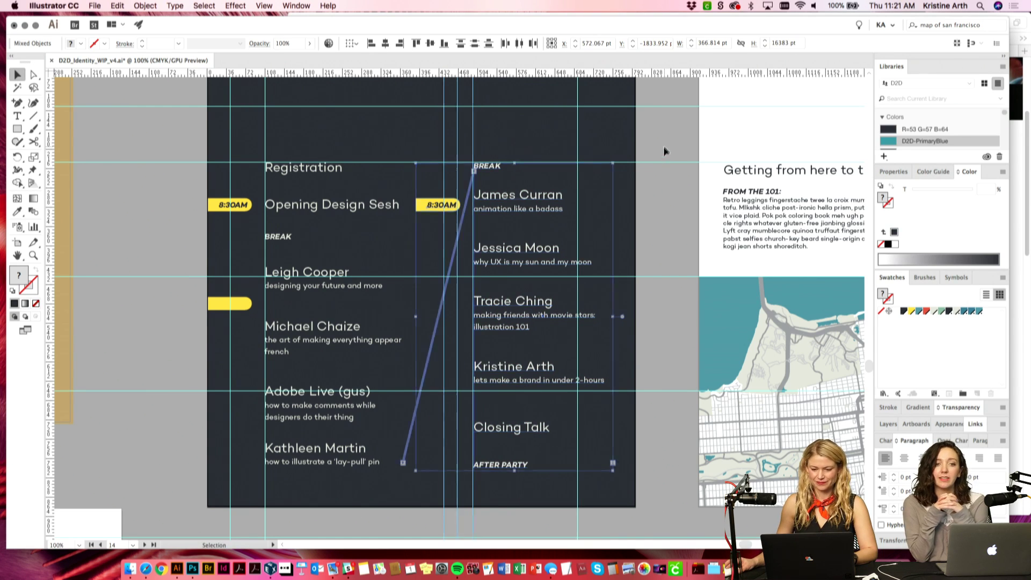
Step: Review the two-column schedule page alongside the neighbouring identity artboards and the sheet of logo marks
{"action": "scroll", "coordinate": [697, 215], "scroll_direction": "up", "scroll_amount": 3}
{"action": "scroll", "coordinate": [697, 214], "scroll_direction": "left", "scroll_amount": 2}
{"action": "scroll", "coordinate": [704, 231], "scroll_direction": "down", "scroll_amount": 2}
{"action": "scroll", "coordinate": [704, 232], "scroll_direction": "right", "scroll_amount": 1}
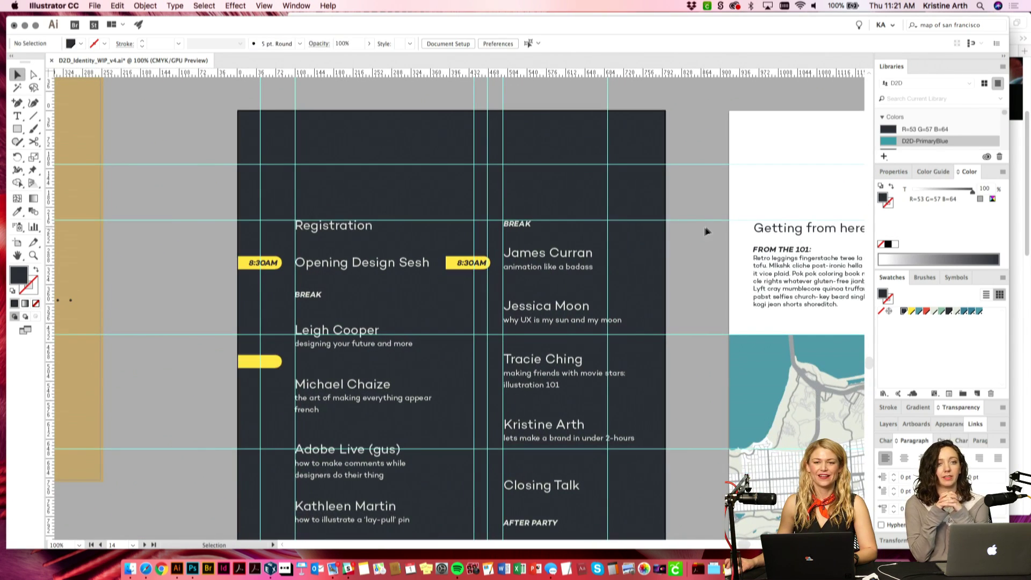
{"action": "scroll", "coordinate": [711, 247], "scroll_direction": "down", "scroll_amount": 1}
{"action": "scroll", "coordinate": [712, 247], "scroll_direction": "right", "scroll_amount": 1}
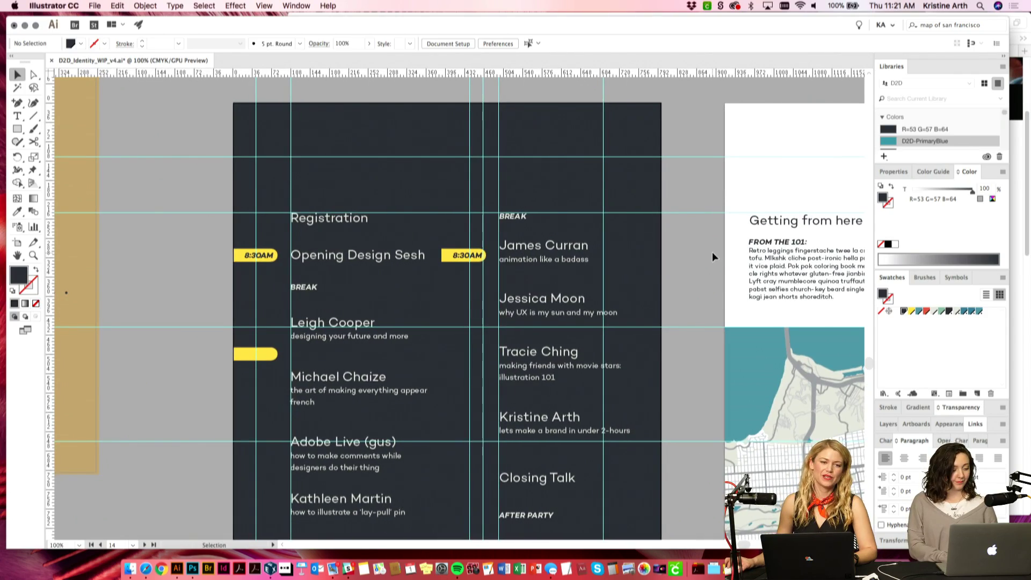
{"action": "key", "text": "super+minus"}
{"action": "key", "text": "super+minus"}
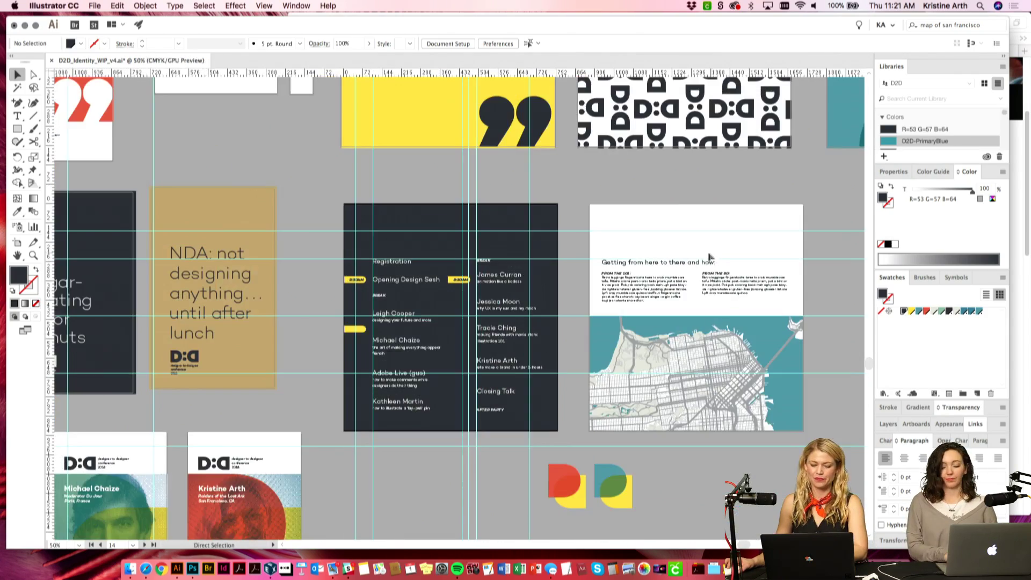
{"action": "scroll", "coordinate": [592, 188], "scroll_direction": "up", "scroll_amount": 10}
{"action": "scroll", "coordinate": [593, 188], "scroll_direction": "left", "scroll_amount": 4}
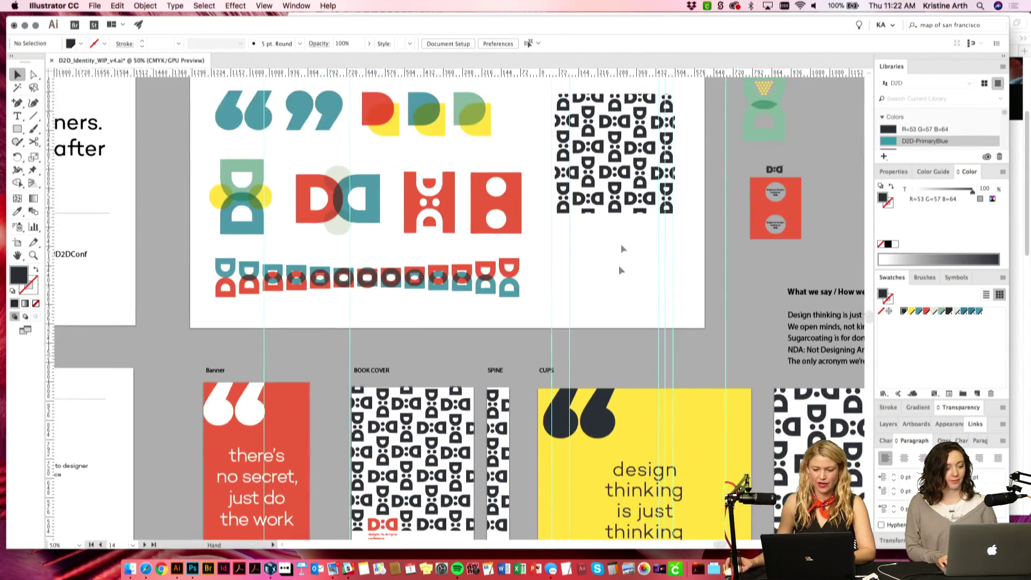
Step: Examine the Graphic Assets artboard and its neighbours, and the two-column schedule page up close
{"action": "scroll", "coordinate": [542, 156], "scroll_direction": "up", "scroll_amount": 4}
{"action": "scroll", "coordinate": [543, 156], "scroll_direction": "right", "scroll_amount": 1}
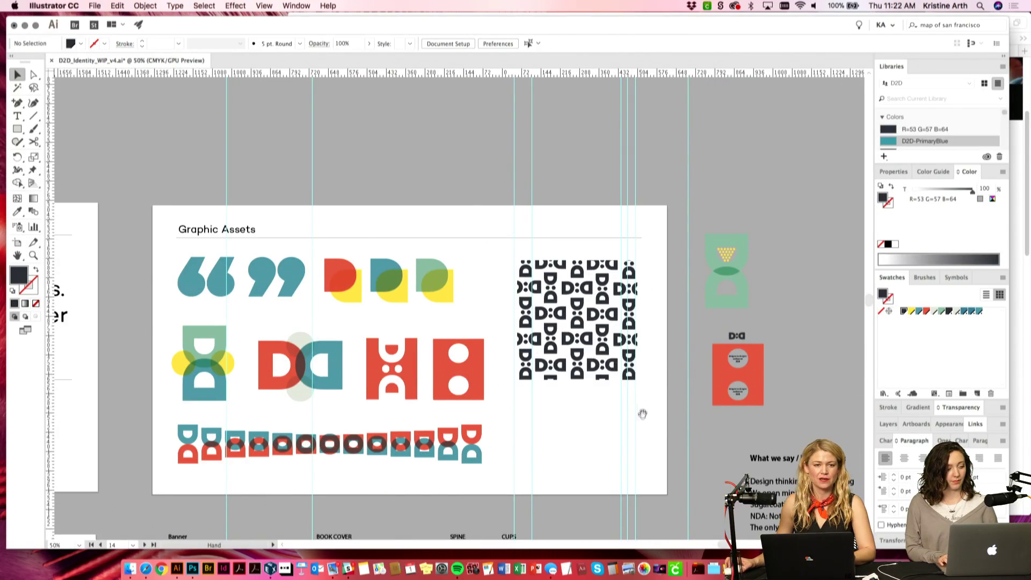
{"action": "scroll", "coordinate": [642, 413], "scroll_direction": "down", "scroll_amount": 3}
{"action": "scroll", "coordinate": [643, 413], "scroll_direction": "right", "scroll_amount": 1}
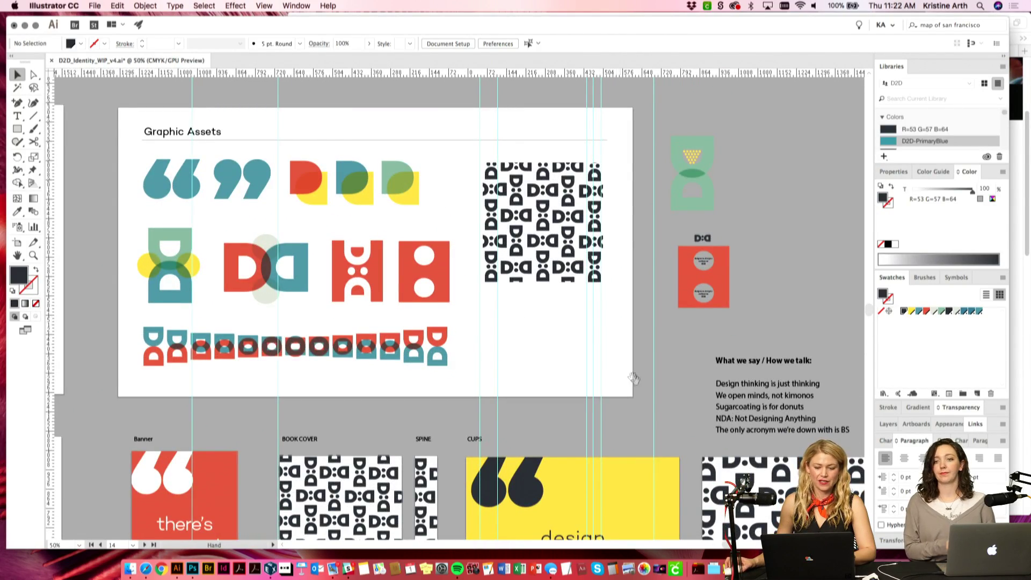
{"action": "scroll", "coordinate": [634, 377], "scroll_direction": "down", "scroll_amount": 15}
{"action": "scroll", "coordinate": [633, 378], "scroll_direction": "right", "scroll_amount": 2}
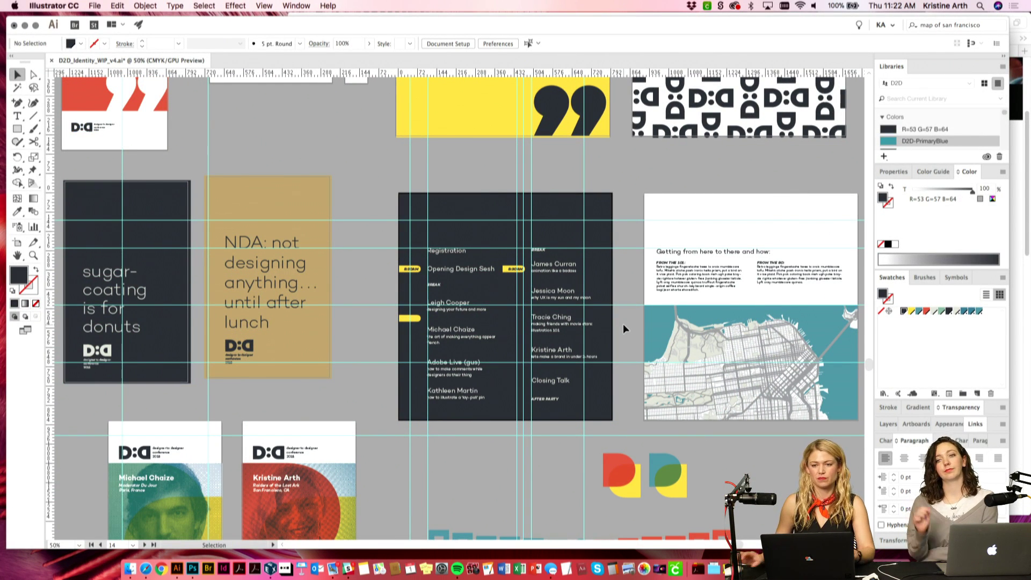
{"action": "key", "text": "super+equal"}
{"action": "key", "text": "super+equal"}
{"action": "key", "text": "super+equal"}
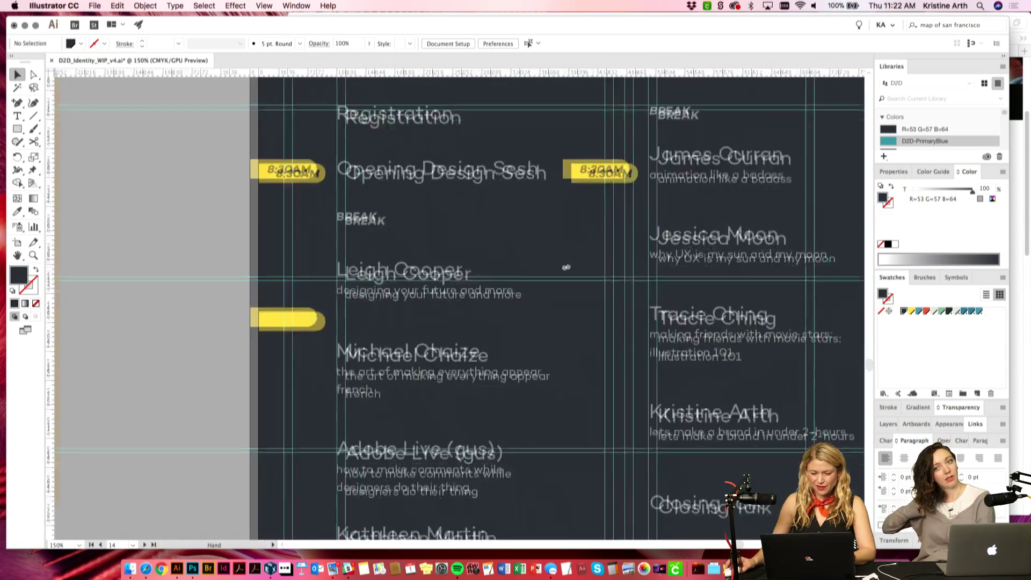
{"action": "key", "text": "super+minus"}
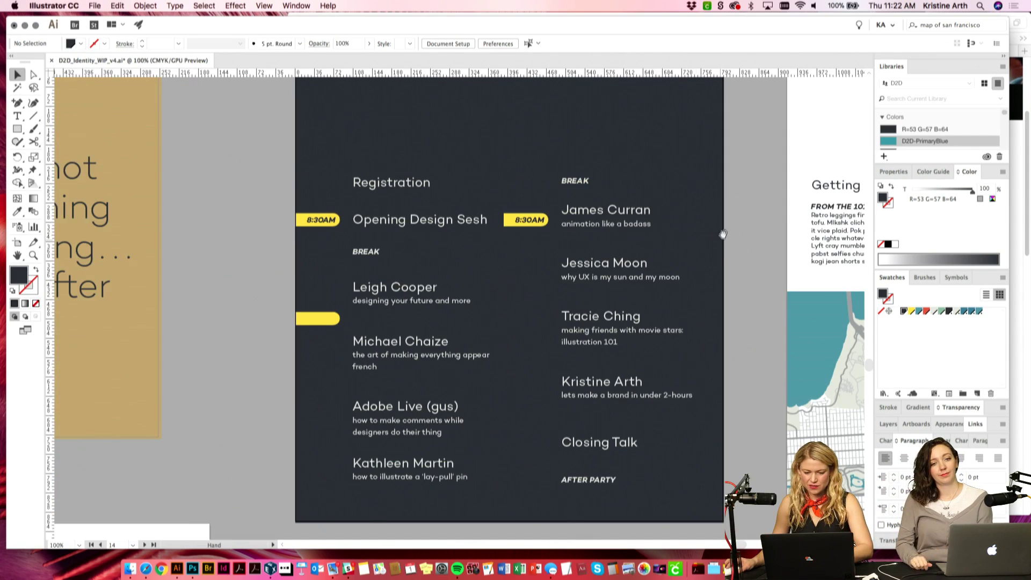
{"action": "left_click_drag", "start_coordinate": [723, 234], "coordinate": [687, 295]}
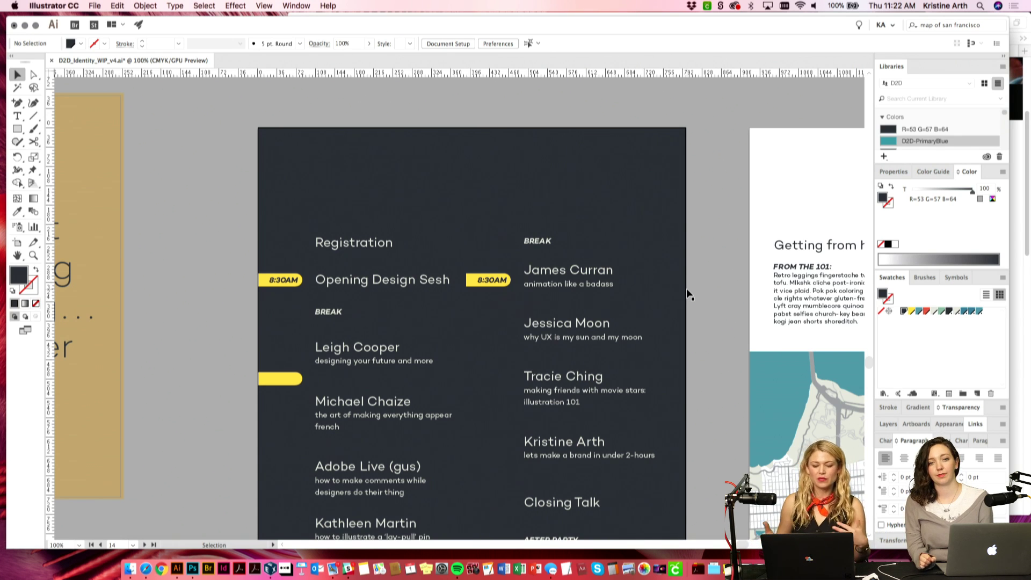
Step: Shorten both 8:30AM bars to about 72 pt wide by moving their straight-end anchor points inward
{"action": "left_click", "coordinate": [470, 283]}
{"action": "left_click", "coordinate": [163, 147]}
{"action": "key", "text": "super+equal"}
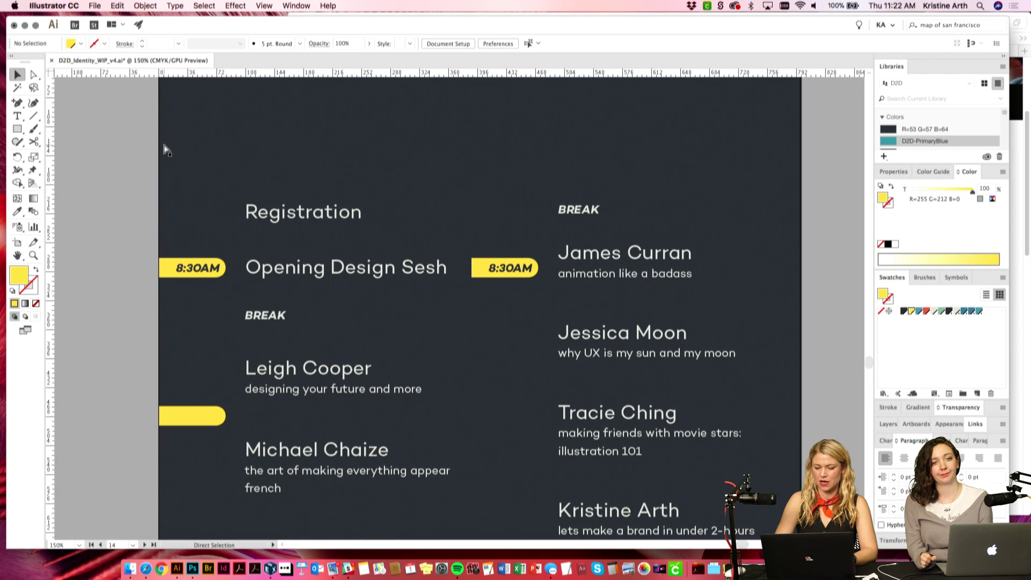
{"action": "scroll", "coordinate": [126, 120], "scroll_direction": "left", "scroll_amount": 2}
{"action": "scroll", "coordinate": [126, 120], "scroll_direction": "down", "scroll_amount": 1}
{"action": "key", "text": "a"}
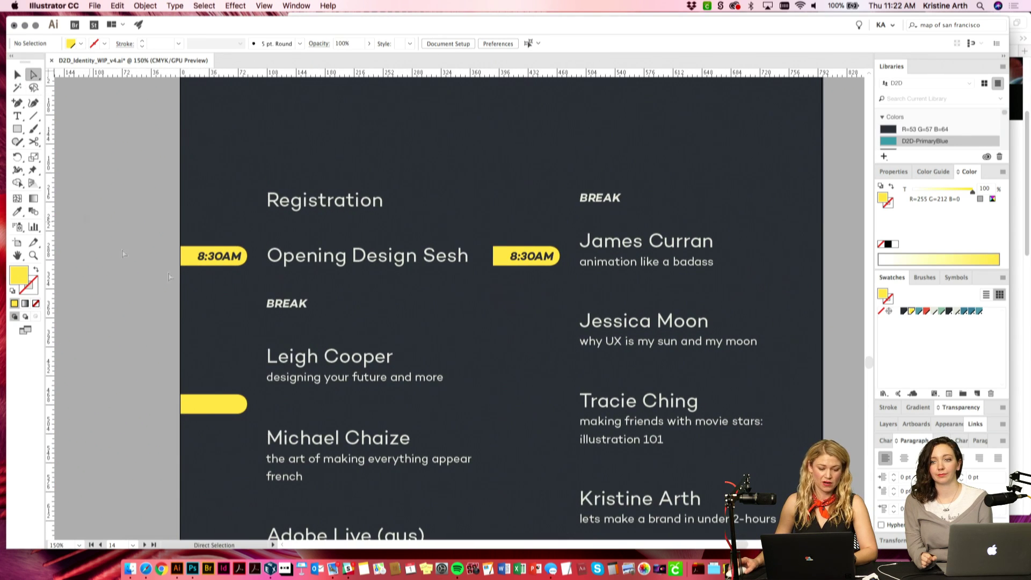
{"action": "left_click", "coordinate": [502, 255]}
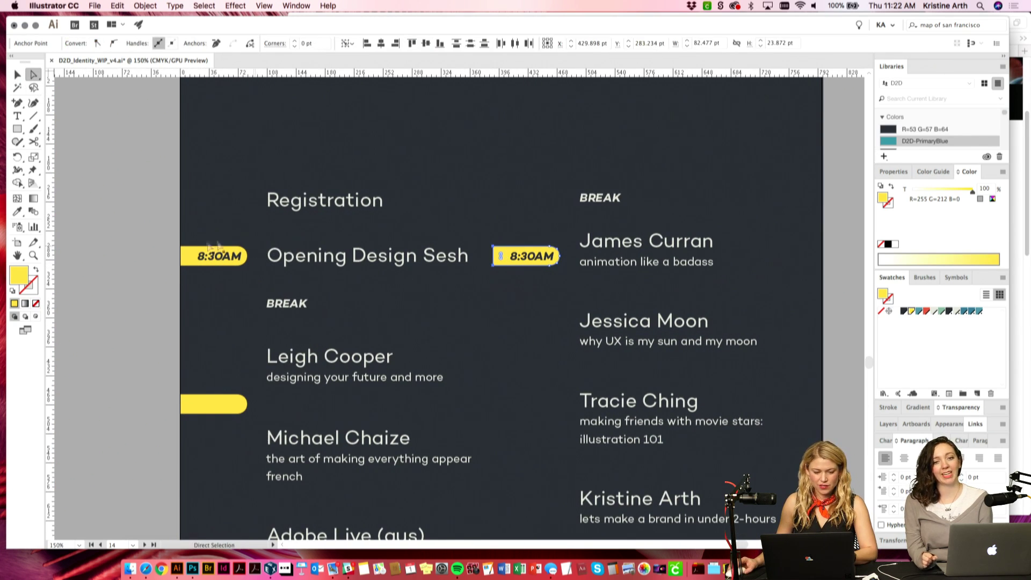
{"action": "left_click", "coordinate": [182, 250], "text": "shift"}
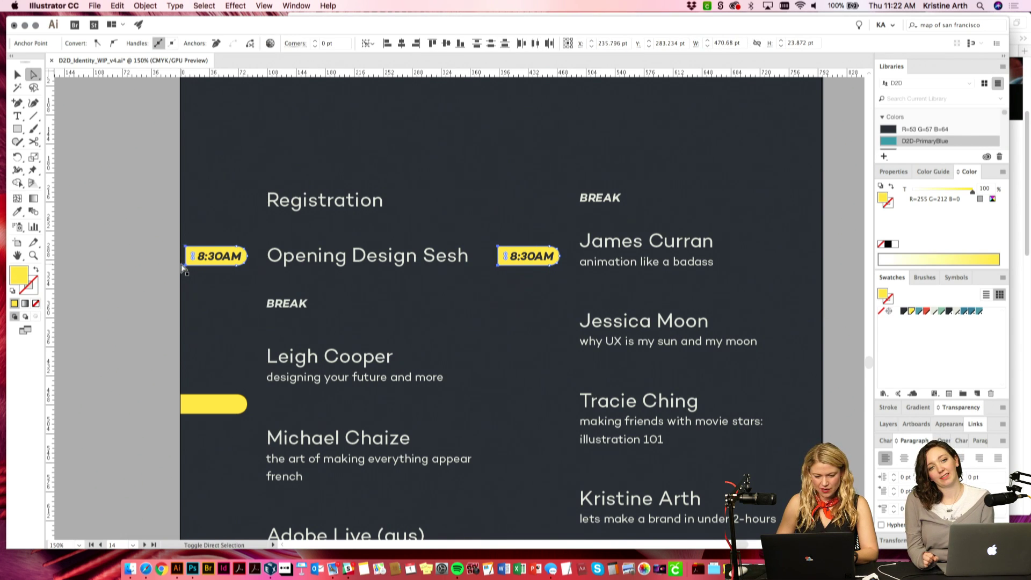
{"action": "key", "text": "Right"}
{"action": "key", "text": "Right"}
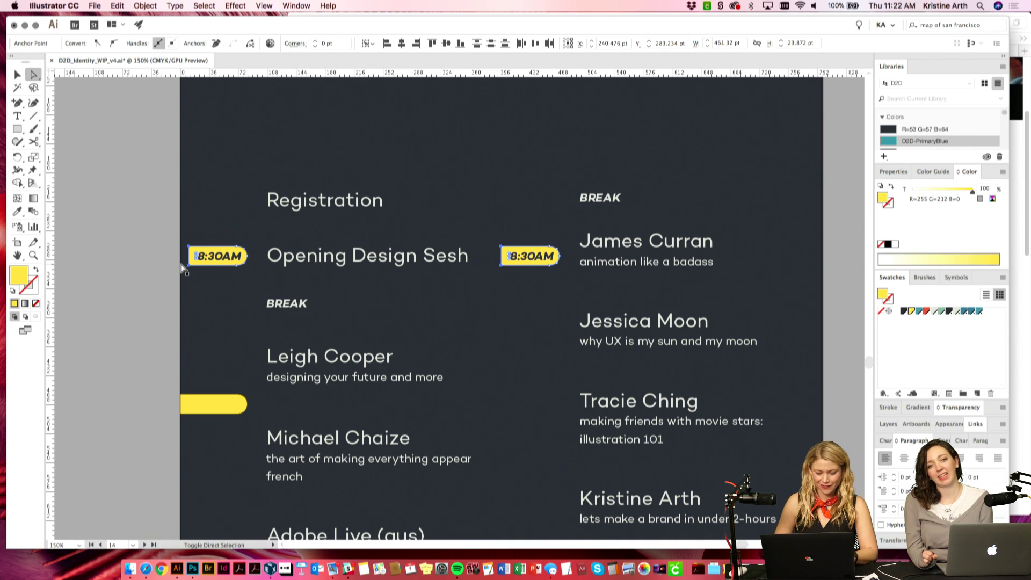
Step: Move both 8:30AM bars with their labels left together so the first bar sits flush with the page edge
{"action": "key", "text": "v"}
{"action": "left_click", "coordinate": [155, 293]}
{"action": "left_click", "coordinate": [212, 262]}
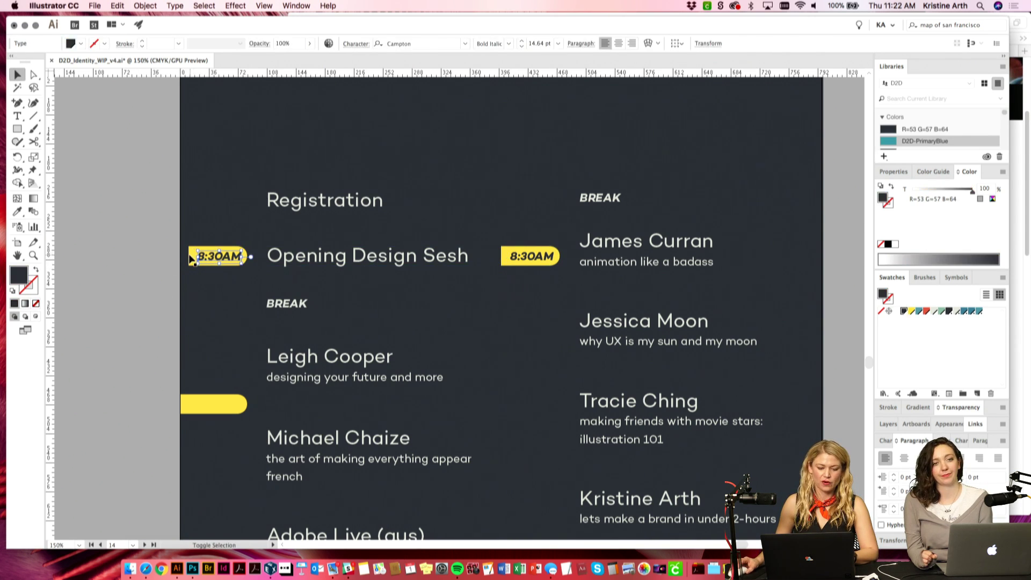
{"action": "left_click", "coordinate": [505, 263], "text": "shift"}
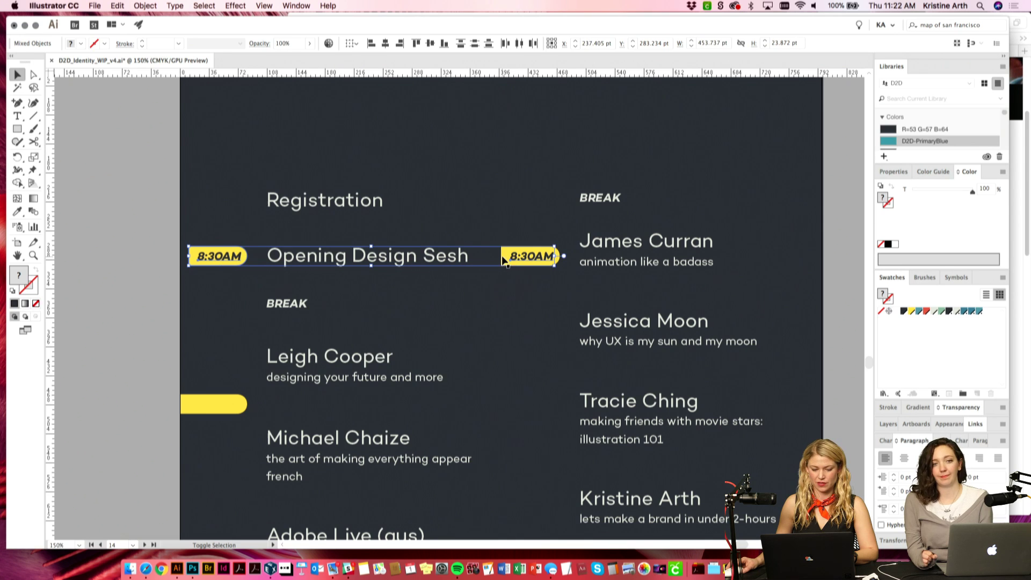
{"action": "left_click_drag", "start_coordinate": [505, 263], "coordinate": [491, 262]}
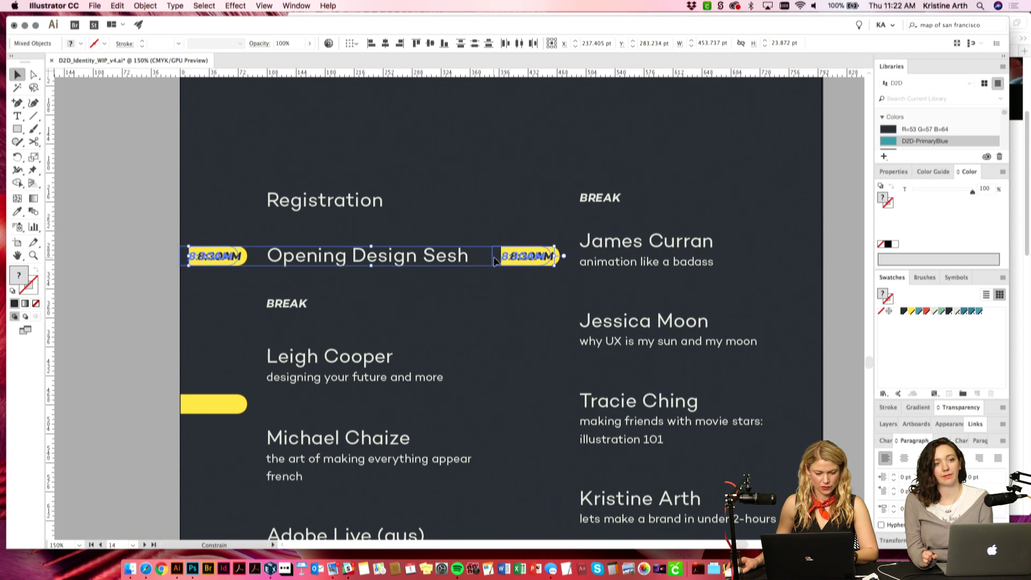
Step: Shift both schedule text columns left by the same amount, closer to their 8:30AM bars
{"action": "left_click", "coordinate": [362, 246]}
{"action": "key", "text": "space"}
{"action": "left_click_drag", "start_coordinate": [188, 379], "coordinate": [170, 321]}
{"action": "left_click_drag", "start_coordinate": [598, 179], "coordinate": [590, 193]}
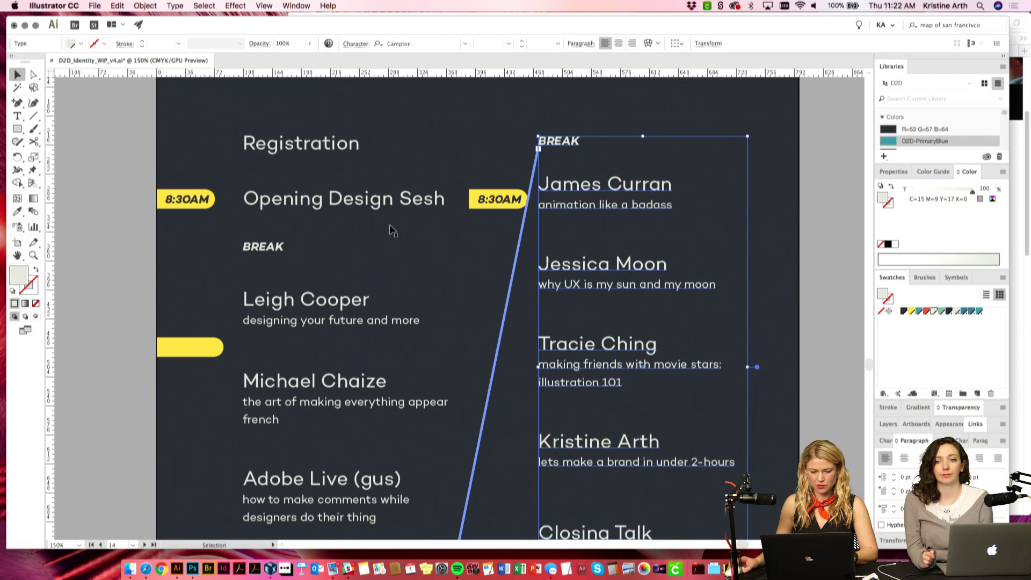
{"action": "key", "text": "super+z"}
{"action": "left_click", "coordinate": [433, 212], "text": "shift"}
{"action": "left_click_drag", "start_coordinate": [432, 211], "coordinate": [415, 212]}
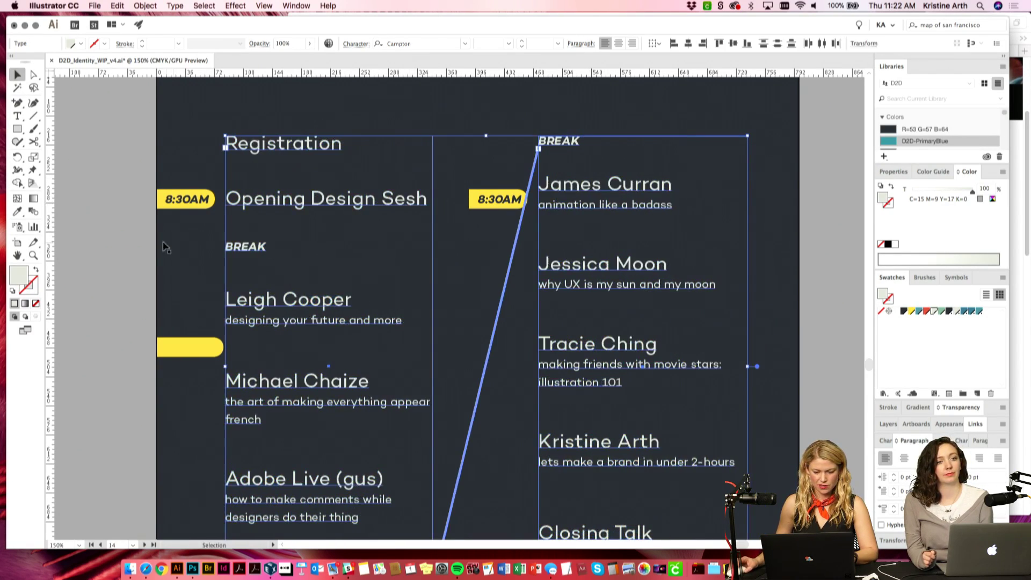
{"action": "left_click", "coordinate": [131, 268]}
{"action": "key", "text": "super+minus"}
{"action": "key", "text": "super+minus"}
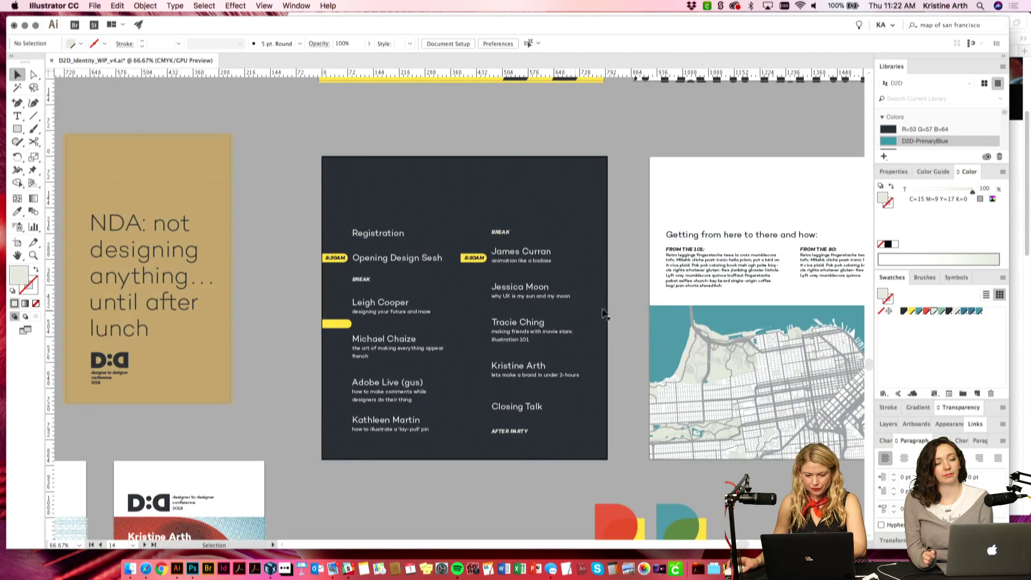
Step: Try lowering the second-column text so BREAK lines up with Opening Design Sesh, and undo the move
{"action": "scroll", "coordinate": [606, 314], "scroll_direction": "down", "scroll_amount": 3}
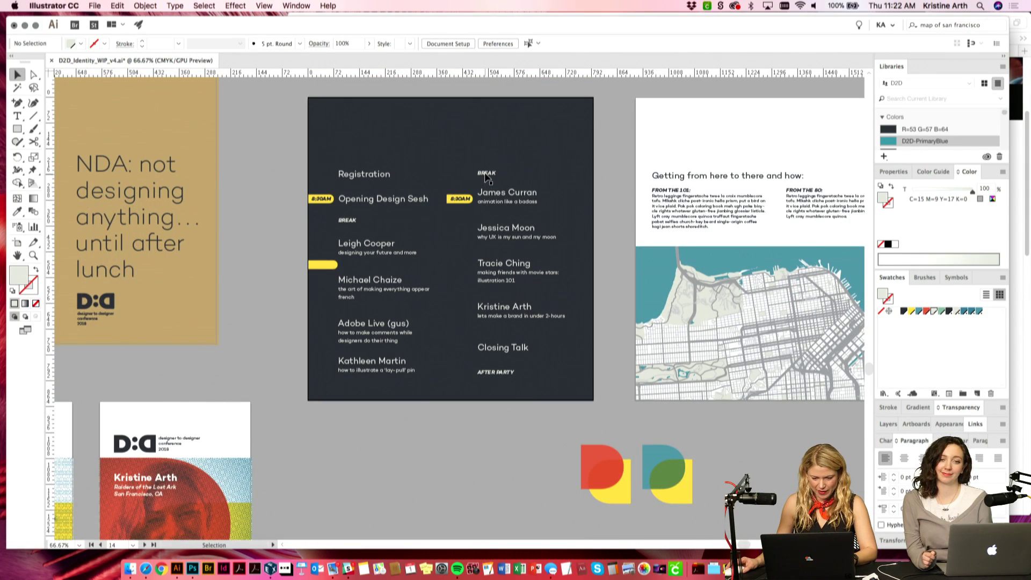
{"action": "left_click", "coordinate": [487, 177]}
{"action": "left_click_drag", "start_coordinate": [486, 177], "coordinate": [486, 204]}
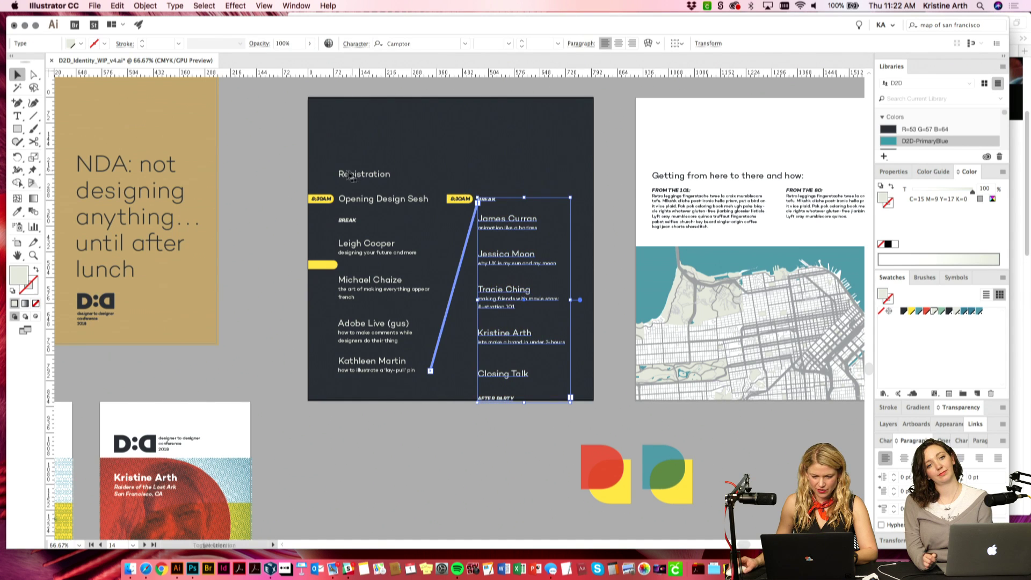
{"action": "key", "text": "cmd+z"}
{"action": "left_click", "coordinate": [618, 152]}
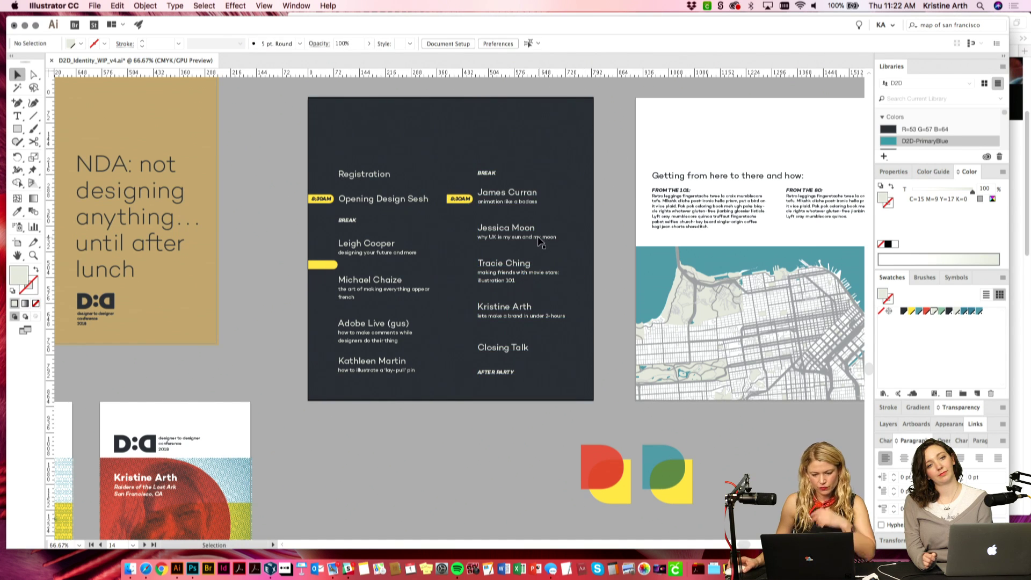
Step: Delete the blank yellow bar in the first column, and move the second column's 8:30AM bar and label up beside BREAK
{"action": "left_click", "coordinate": [319, 266]}
{"action": "key", "text": "BackSpace"}
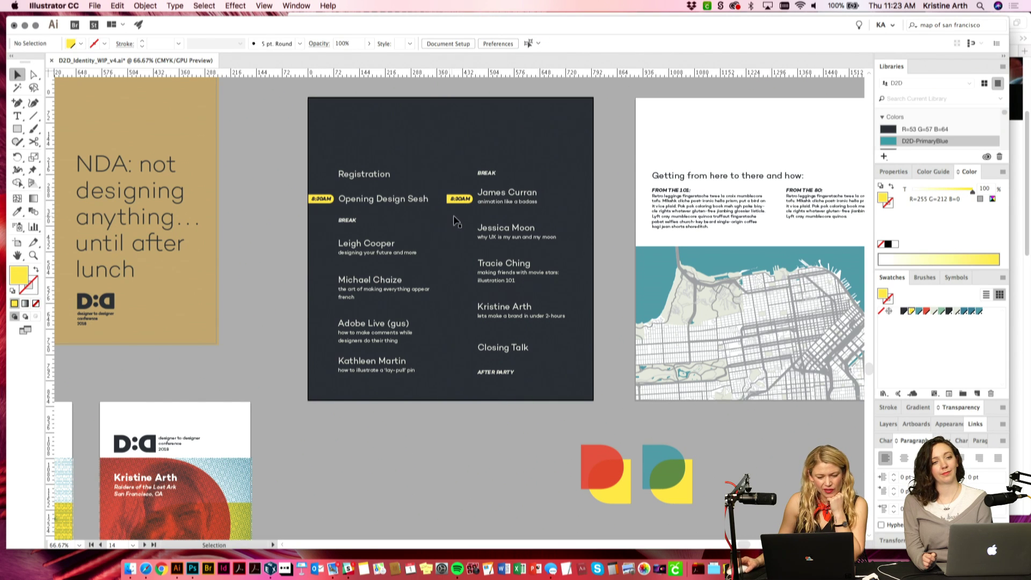
{"action": "key", "text": "cmd+equal"}
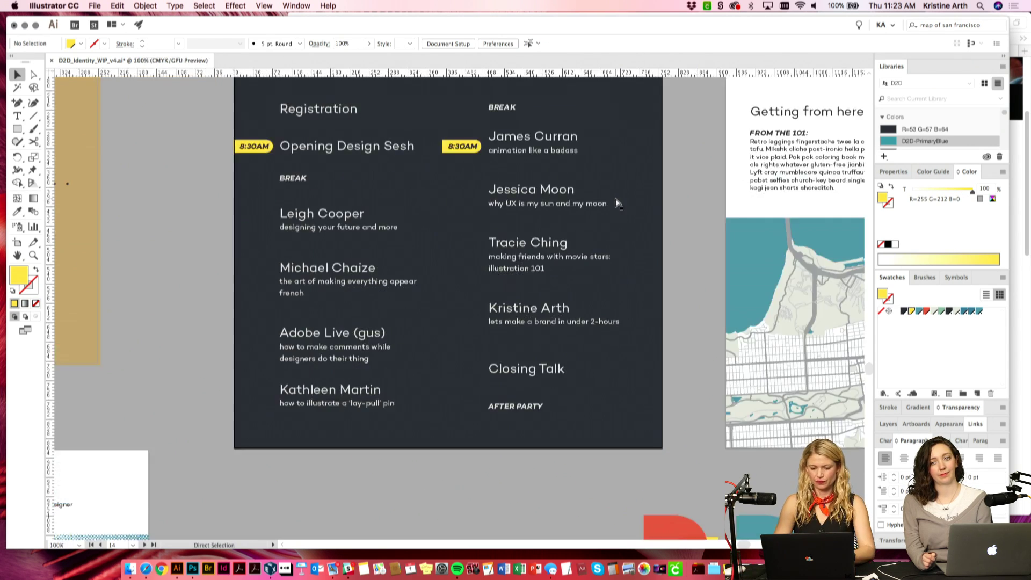
{"action": "key", "text": "cmd+equal"}
{"action": "scroll", "coordinate": [612, 201], "scroll_direction": "up", "scroll_amount": 5}
{"action": "scroll", "coordinate": [593, 216], "scroll_direction": "up", "scroll_amount": 3}
{"action": "left_click", "coordinate": [535, 271]}
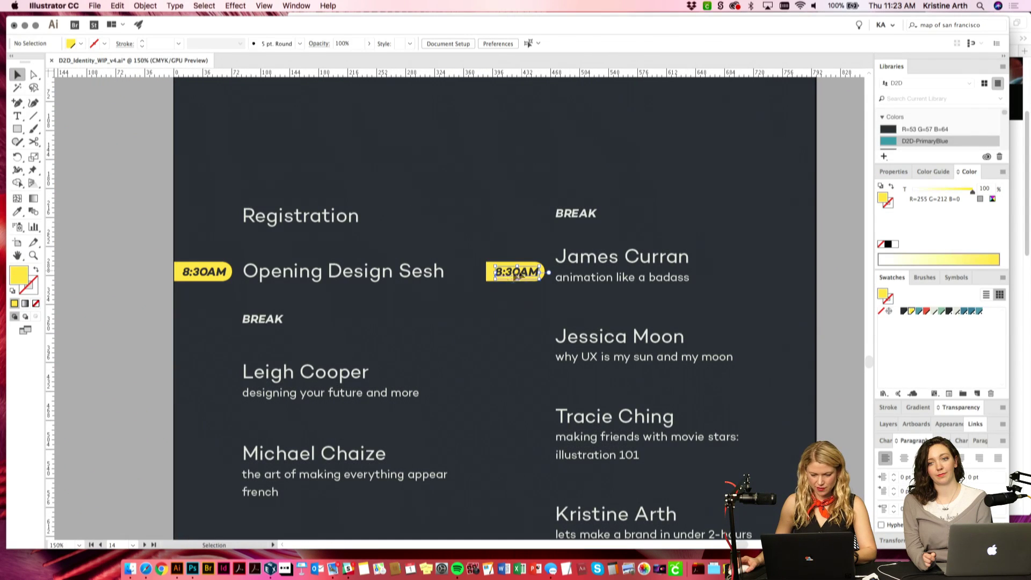
{"action": "left_click_drag", "start_coordinate": [490, 271], "coordinate": [487, 222]}
{"action": "left_click", "coordinate": [137, 252]}
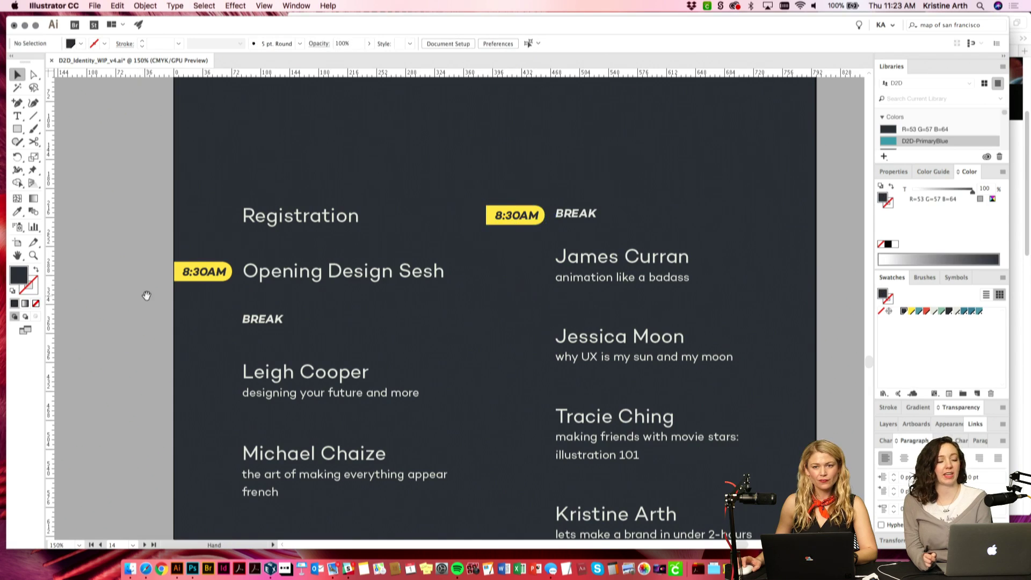
Step: Move the first column's 8:30AM bar and label down 60 pt, level with BREAK
{"action": "scroll", "coordinate": [158, 197], "scroll_direction": "down", "scroll_amount": 4}
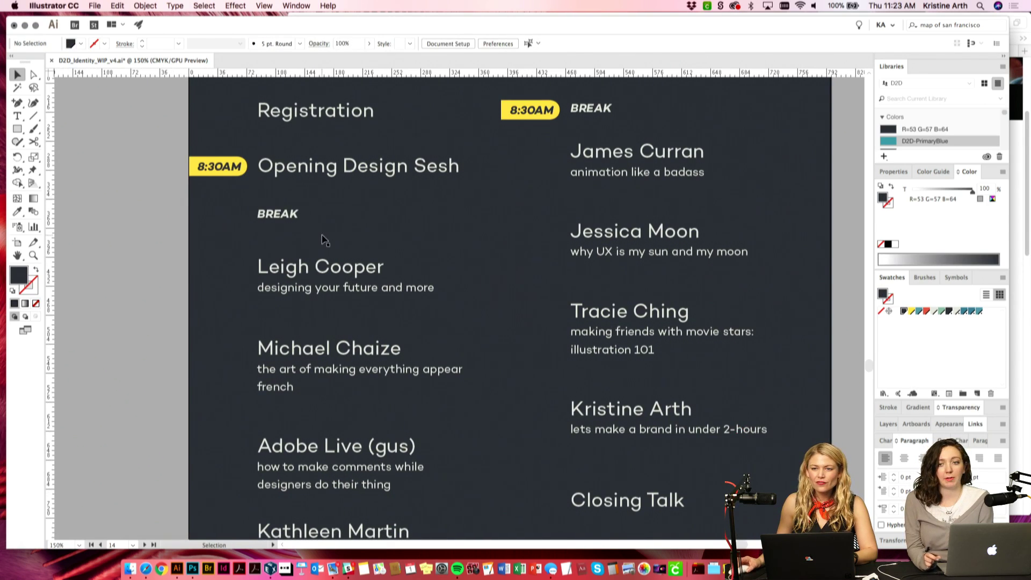
{"action": "left_click_drag", "start_coordinate": [339, 254], "coordinate": [351, 227]}
{"action": "left_click", "coordinate": [204, 138]}
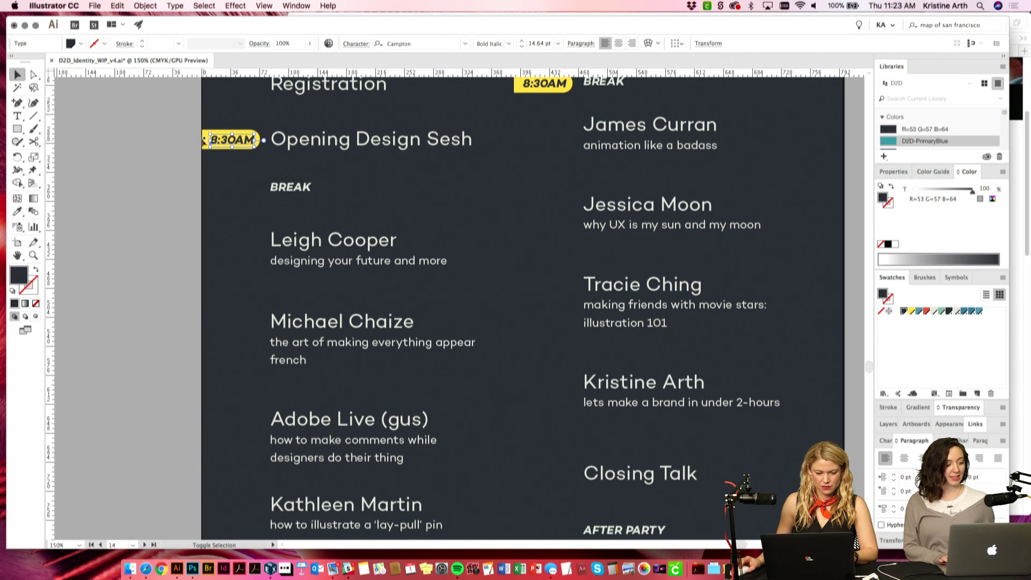
{"action": "left_click", "coordinate": [203, 139], "text": "shift"}
{"action": "left_click_drag", "start_coordinate": [245, 140], "coordinate": [246, 188]}
Step: Duplicate the second column's 8:30AM bar and label straight down, placing the copy beside AFTER PARTY
{"action": "left_click_drag", "start_coordinate": [530, 263], "coordinate": [494, 327]}
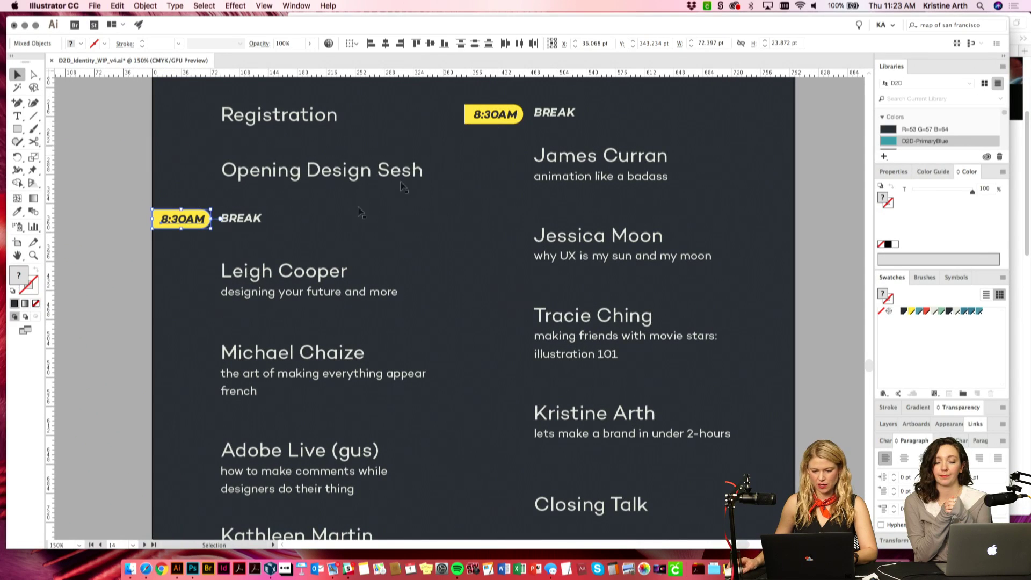
{"action": "left_click", "coordinate": [478, 117]}
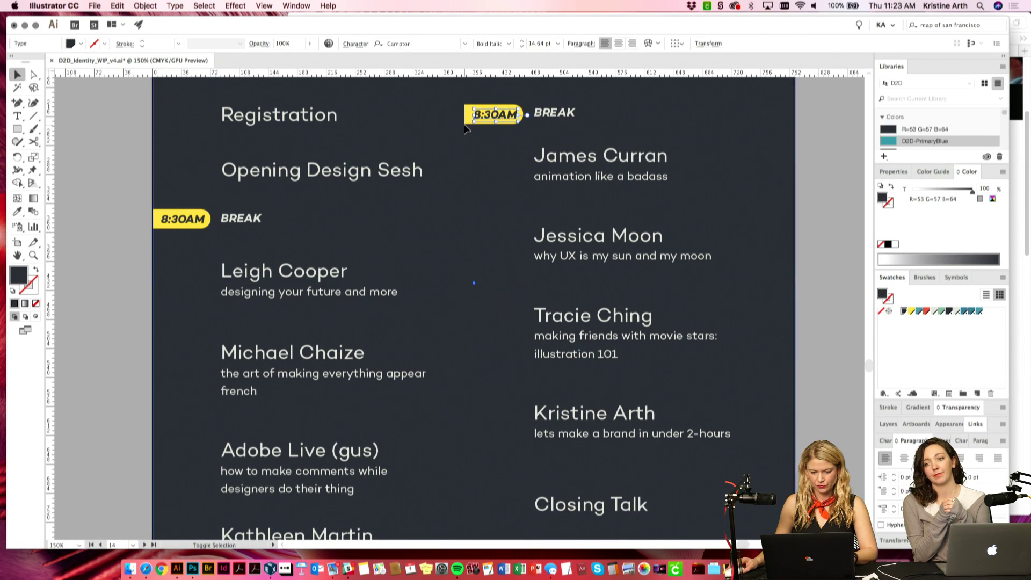
{"action": "left_click", "coordinate": [456, 285]}
{"action": "left_click", "coordinate": [392, 292]}
{"action": "left_click", "coordinate": [714, 128]}
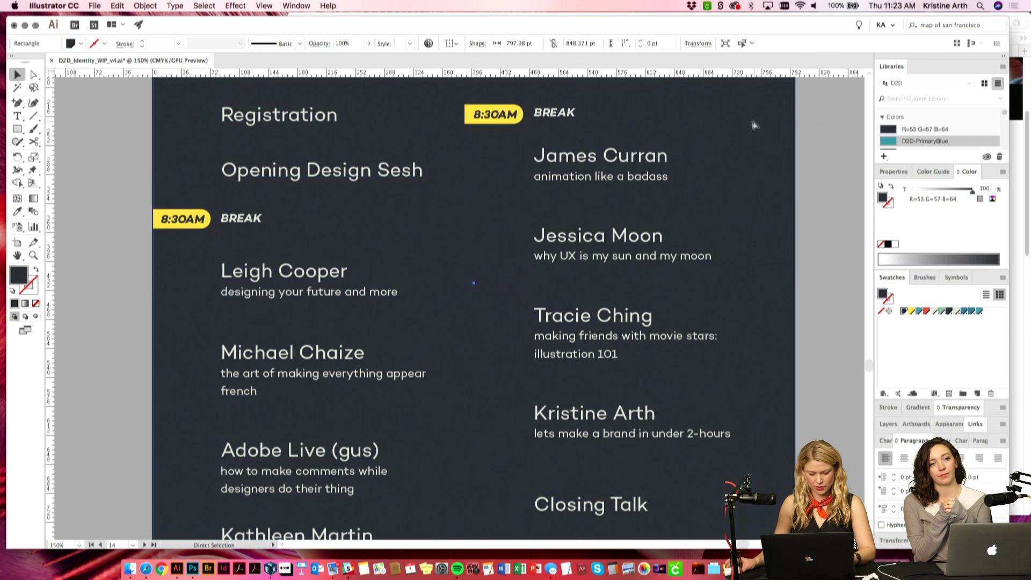
{"action": "left_click", "coordinate": [486, 114]}
{"action": "left_click", "coordinate": [495, 114], "text": "shift"}
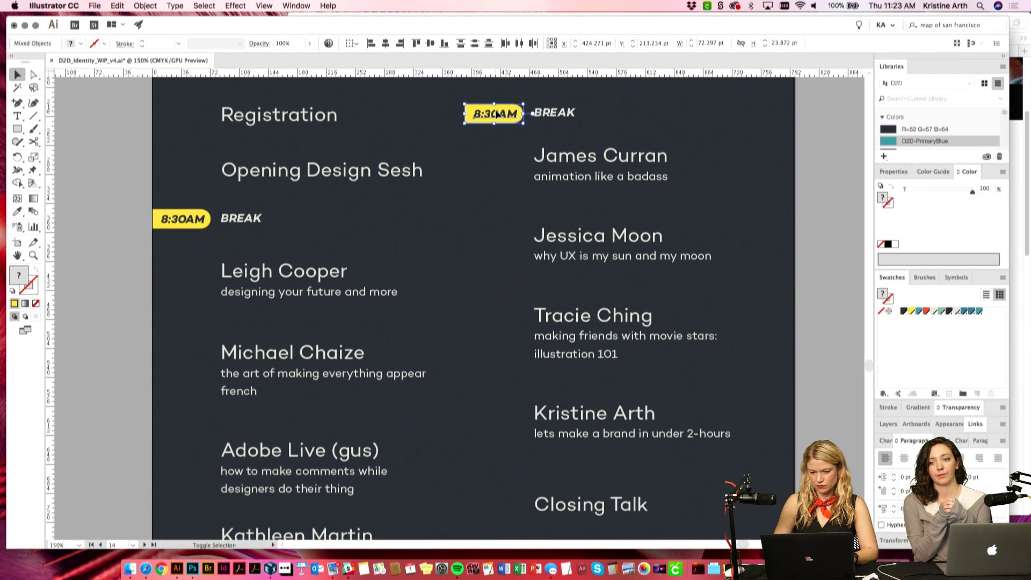
{"action": "scroll", "coordinate": [495, 112], "scroll_direction": "down", "scroll_amount": 2}
{"action": "left_click_drag", "start_coordinate": [485, 95], "coordinate": [475, 268]}
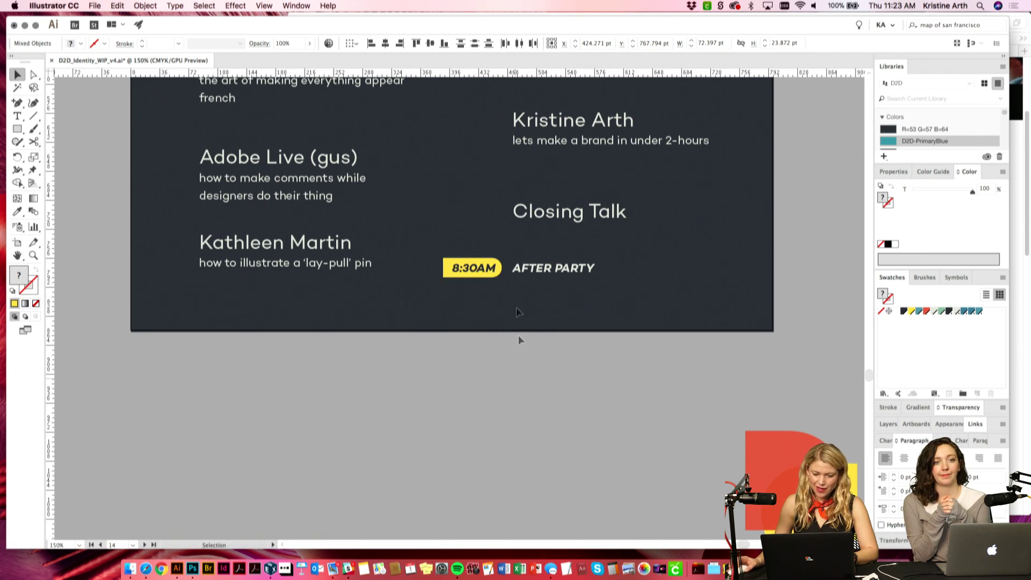
{"action": "left_click", "coordinate": [517, 334]}
Step: Change the time label beside AFTER PARTY to 7:30PM
{"action": "scroll", "coordinate": [553, 315], "scroll_direction": "left", "scroll_amount": 1}
{"action": "scroll", "coordinate": [589, 295], "scroll_direction": "up", "scroll_amount": 3}
{"action": "key", "text": "super+minus"}
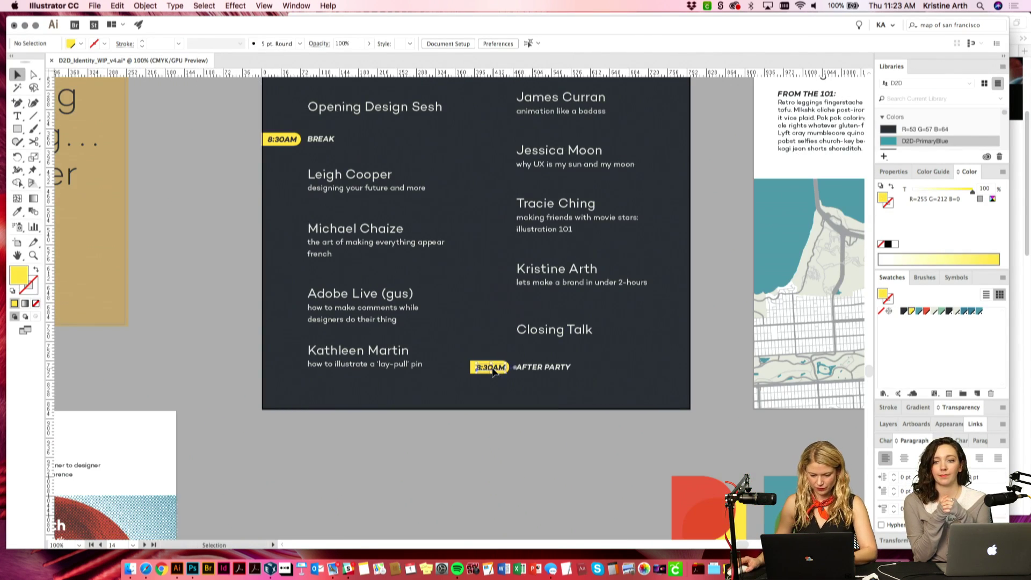
{"action": "double_click", "coordinate": [493, 370]}
{"action": "key", "text": "super+a"}
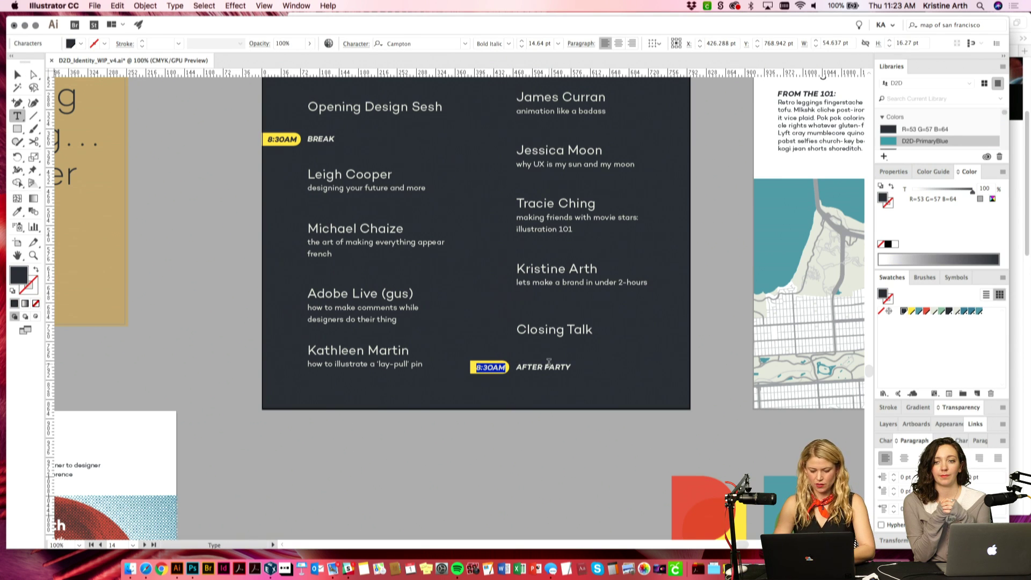
{"action": "type", "text": "7"}
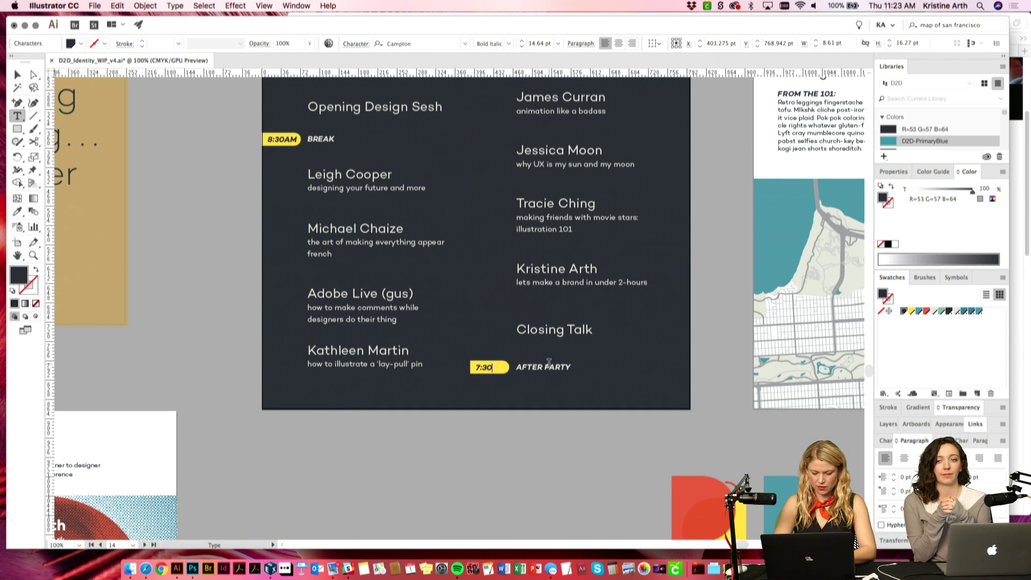
{"action": "scroll", "coordinate": [506, 327], "scroll_direction": "up", "scroll_amount": 4}
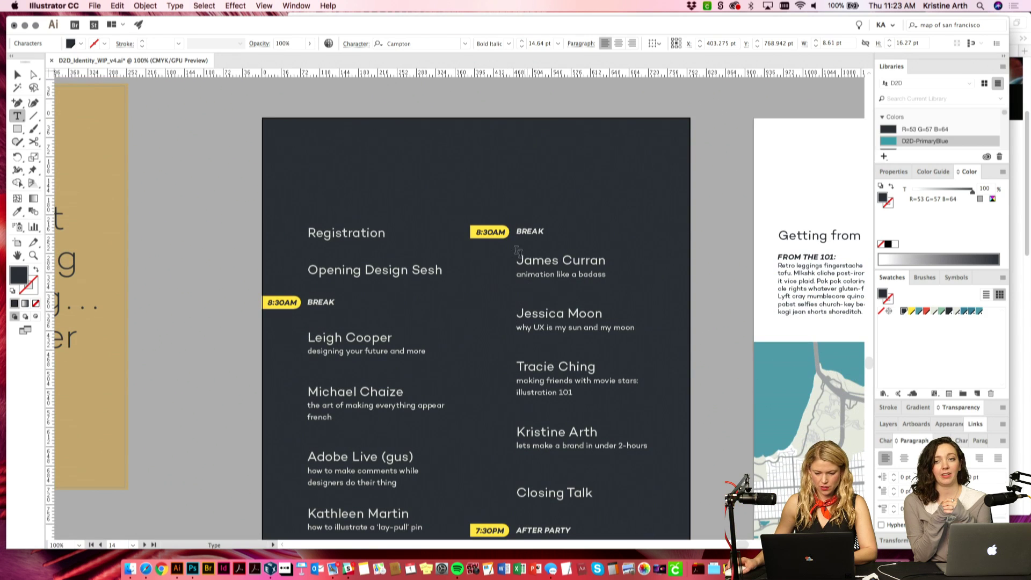
Step: Change the time label beside the second column's BREAK to 12:30PM
{"action": "double_click", "coordinate": [482, 236]}
{"action": "key", "text": "super+a"}
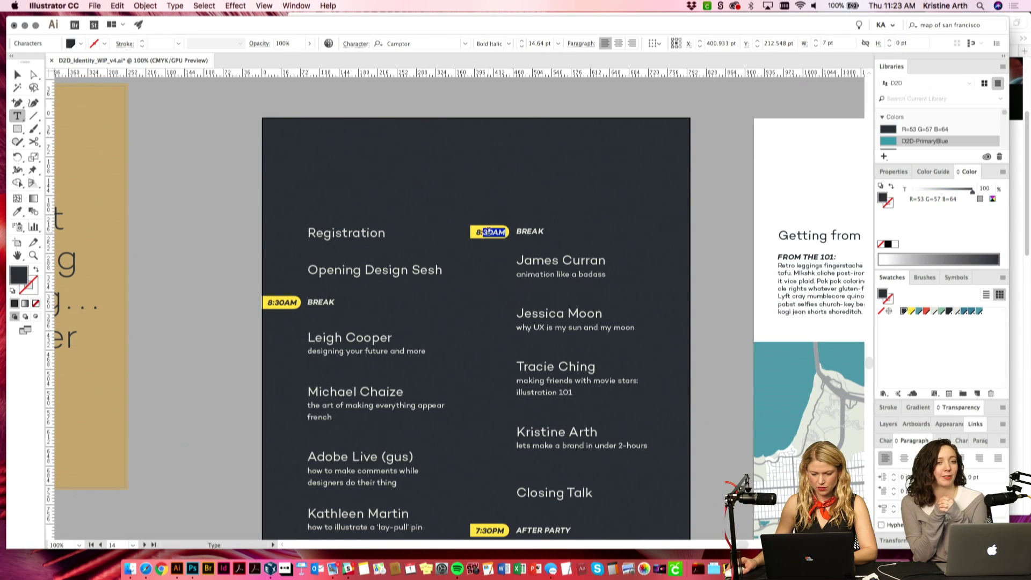
{"action": "type", "text": "12"}
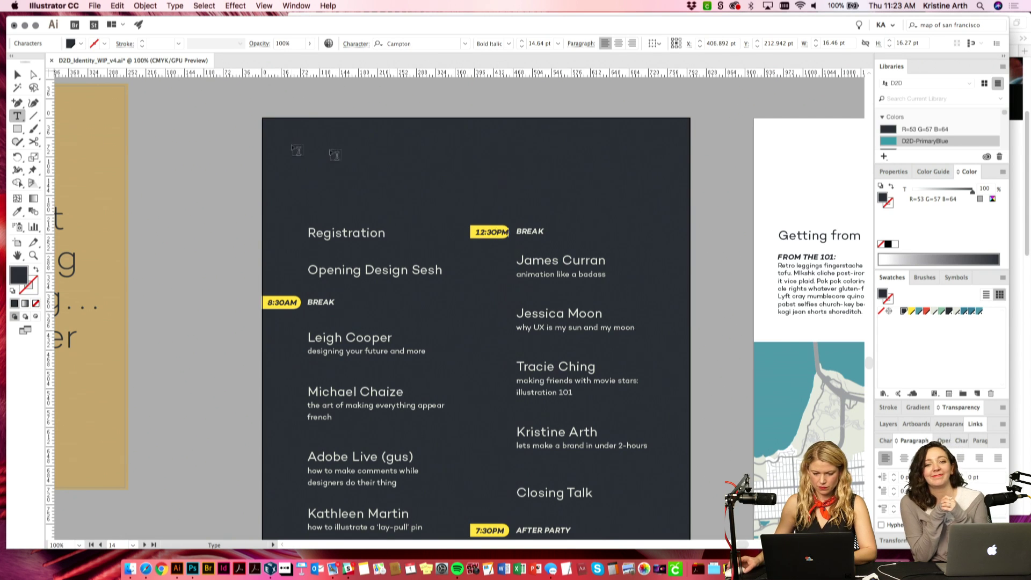
{"action": "key", "text": "Escape"}
Step: Reduce the font size of all three time labels in the yellow bars to 10 pt
{"action": "scroll", "coordinate": [287, 264], "scroll_direction": "down", "scroll_amount": 1}
{"action": "left_click", "coordinate": [286, 253], "text": "shift"}
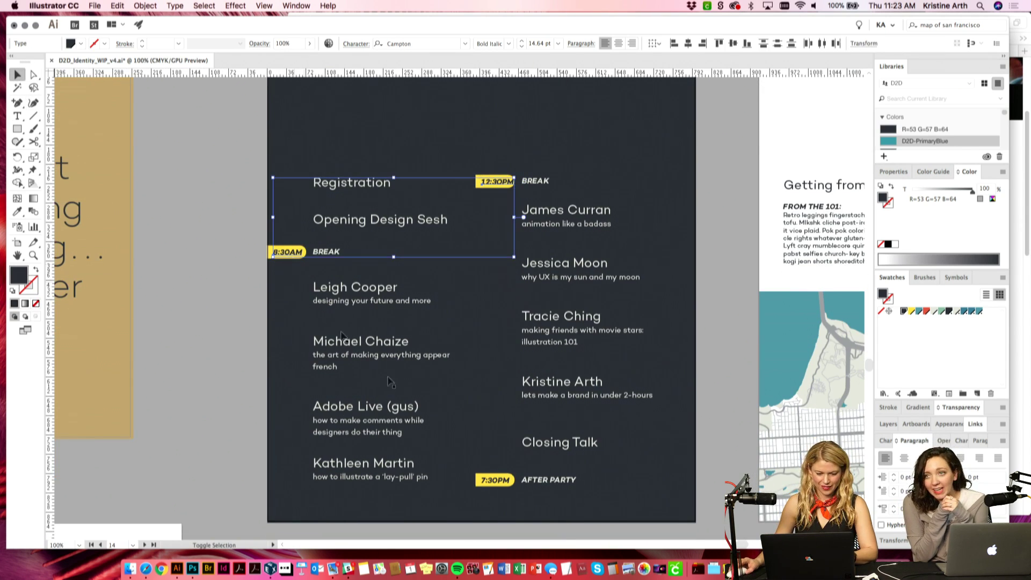
{"action": "left_click", "coordinate": [488, 481], "text": "shift"}
{"action": "key", "text": "super+shift+comma"}
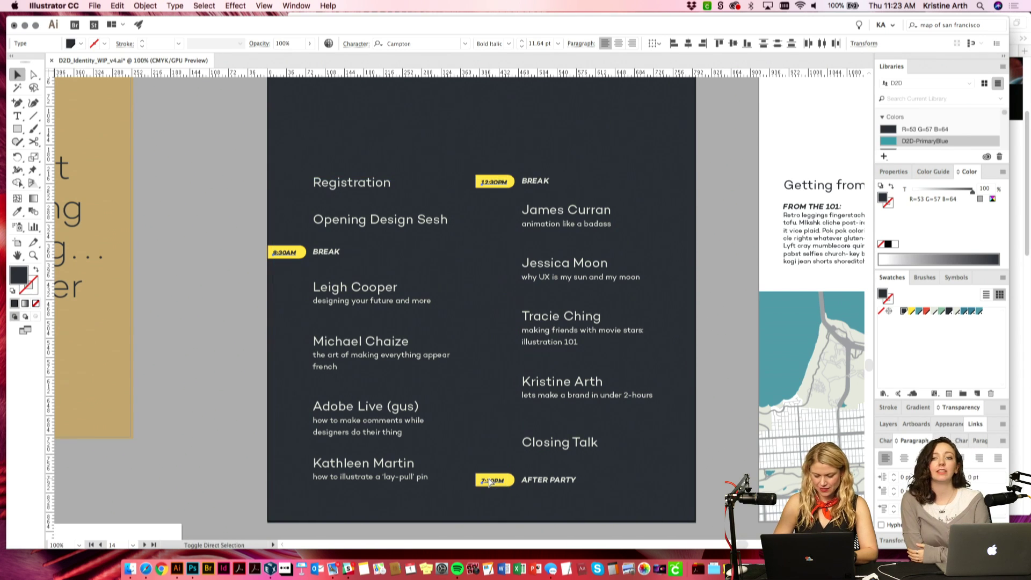
{"action": "left_click", "coordinate": [521, 46]}
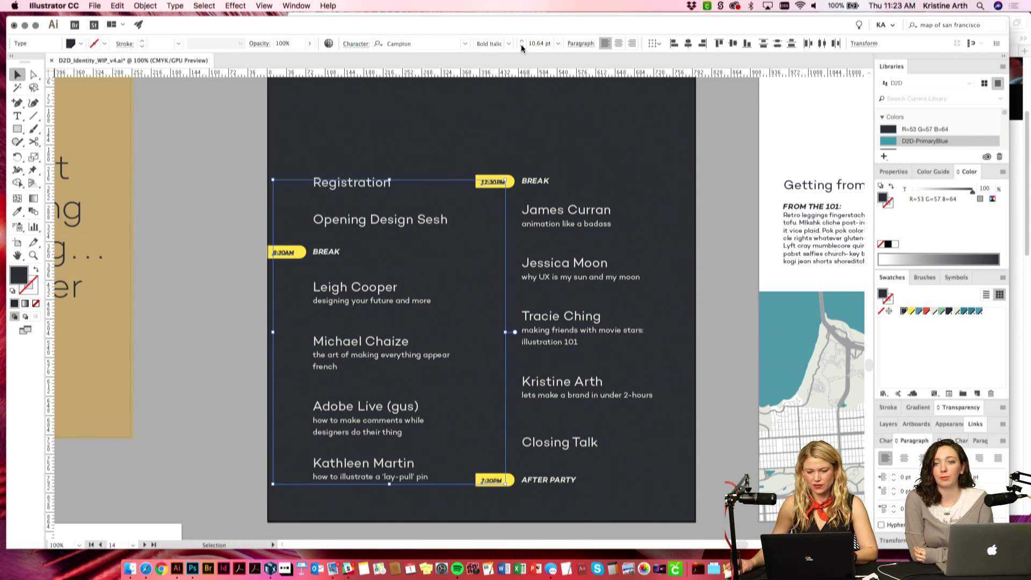
{"action": "left_click", "coordinate": [521, 46]}
Step: Nudge the three time labels right together so they sit centred in their yellow bars, and deselect them
{"action": "key", "text": "Right"}
{"action": "key", "text": "Right"}
{"action": "key", "text": "Right"}
{"action": "key", "text": "Right"}
{"action": "key", "text": "Right"}
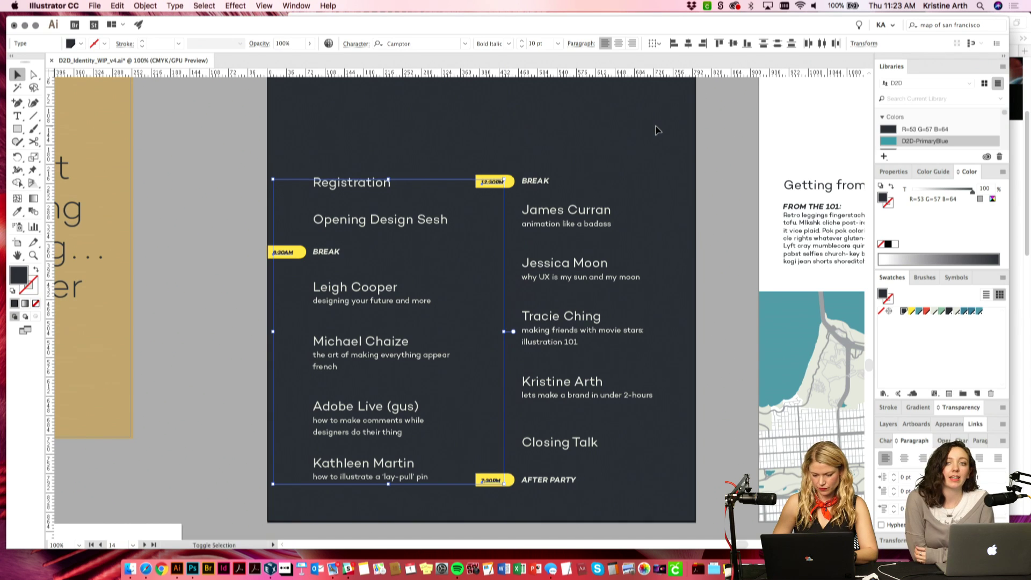
{"action": "key", "text": "Right"}
{"action": "key", "text": "Right"}
{"action": "key", "text": "Right"}
{"action": "key", "text": "Right"}
{"action": "key", "text": "Right"}
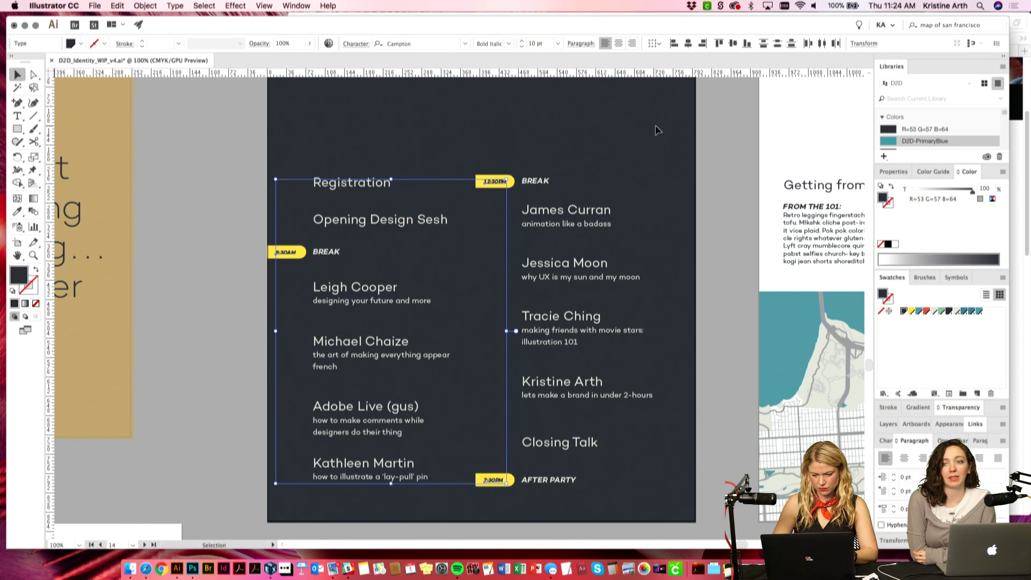
{"action": "key", "text": "Right"}
{"action": "key", "text": "Right"}
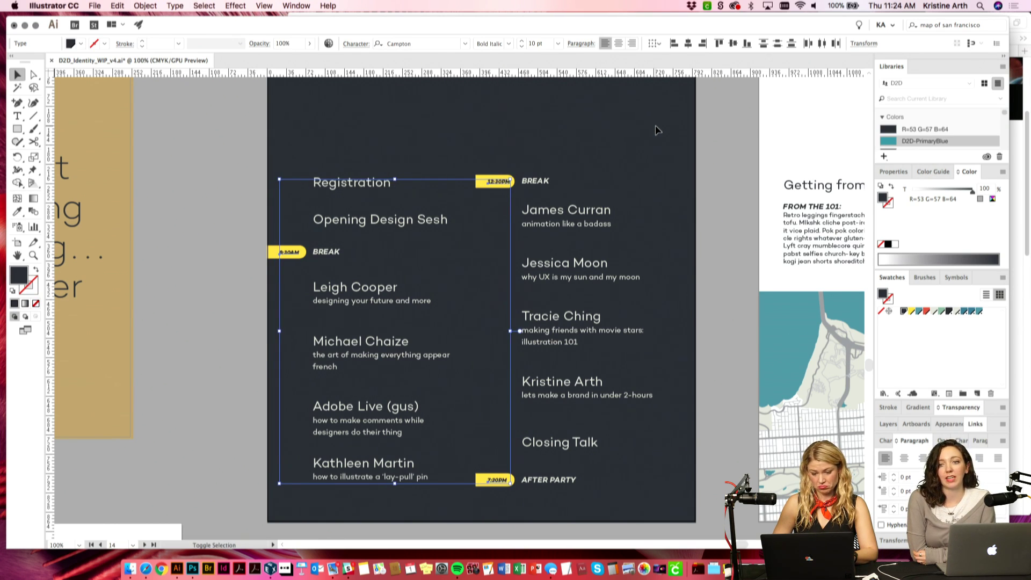
{"action": "key", "text": "Left"}
{"action": "key", "text": "Left"}
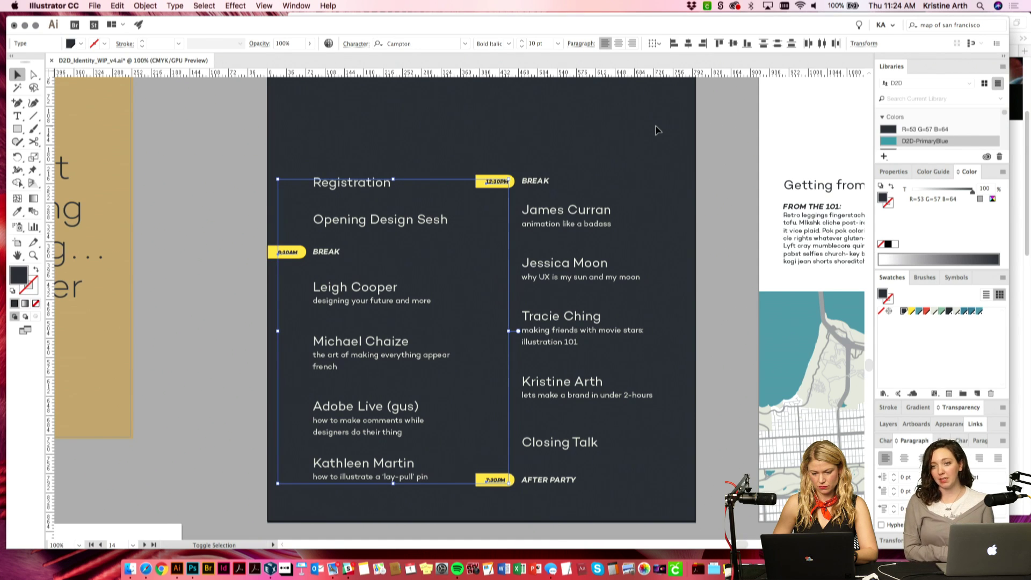
{"action": "key", "text": "Left"}
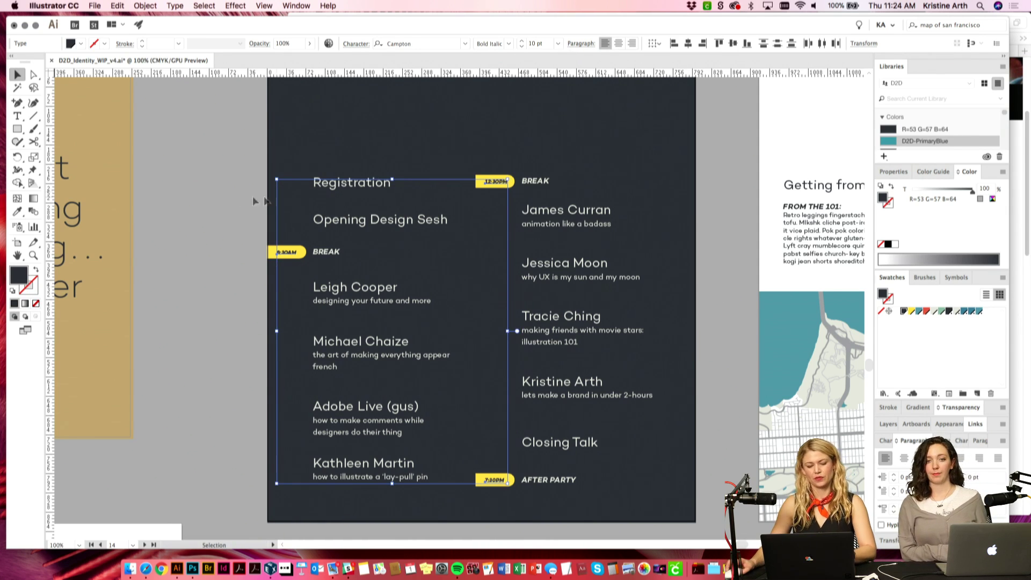
{"action": "left_click", "coordinate": [458, 290]}
Step: Examine both columns of the schedule page and its time bars at 100% and 150% magnification
{"action": "scroll", "coordinate": [445, 290], "scroll_direction": "right", "scroll_amount": 2}
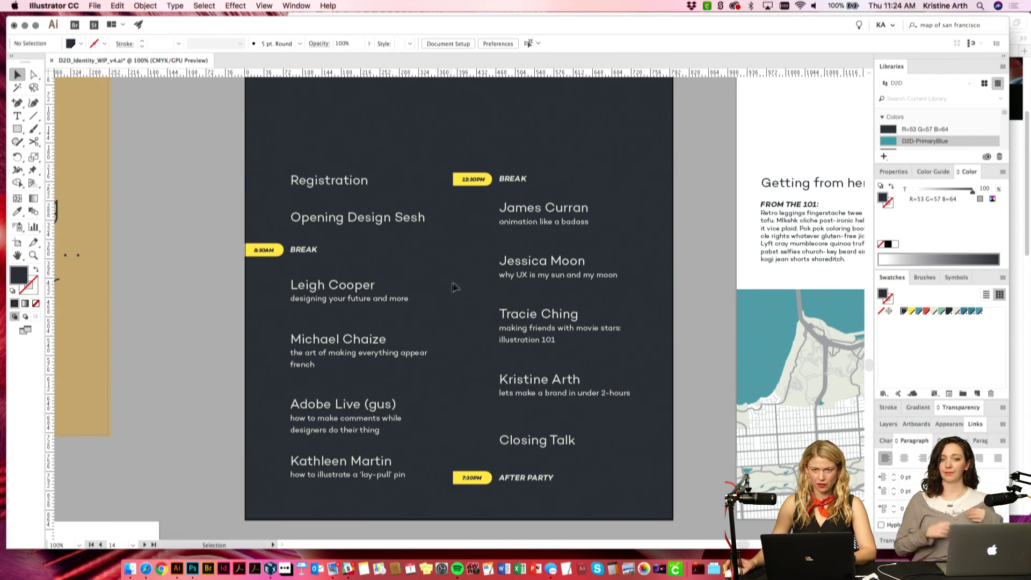
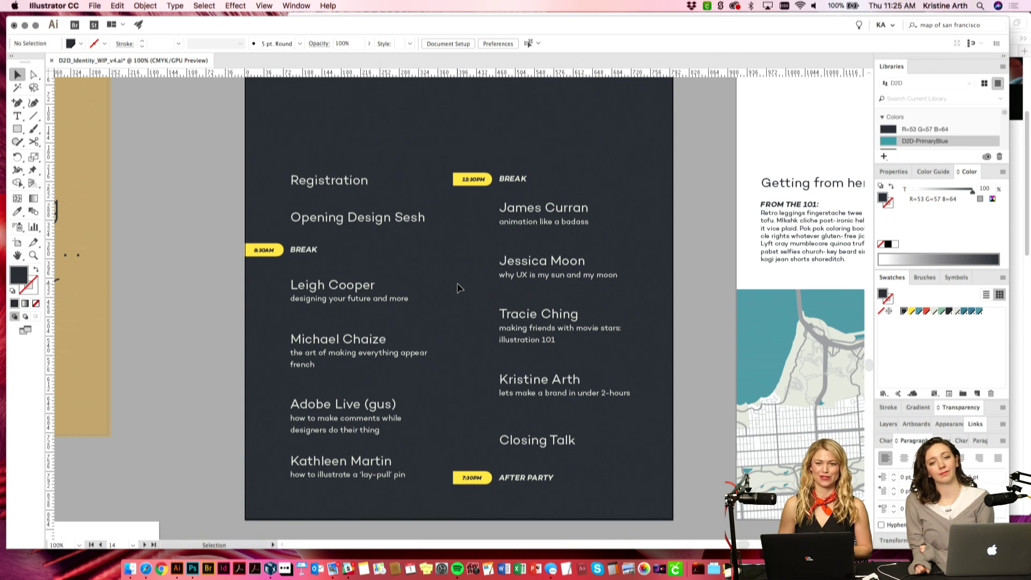
{"action": "key", "text": "super+equal"}
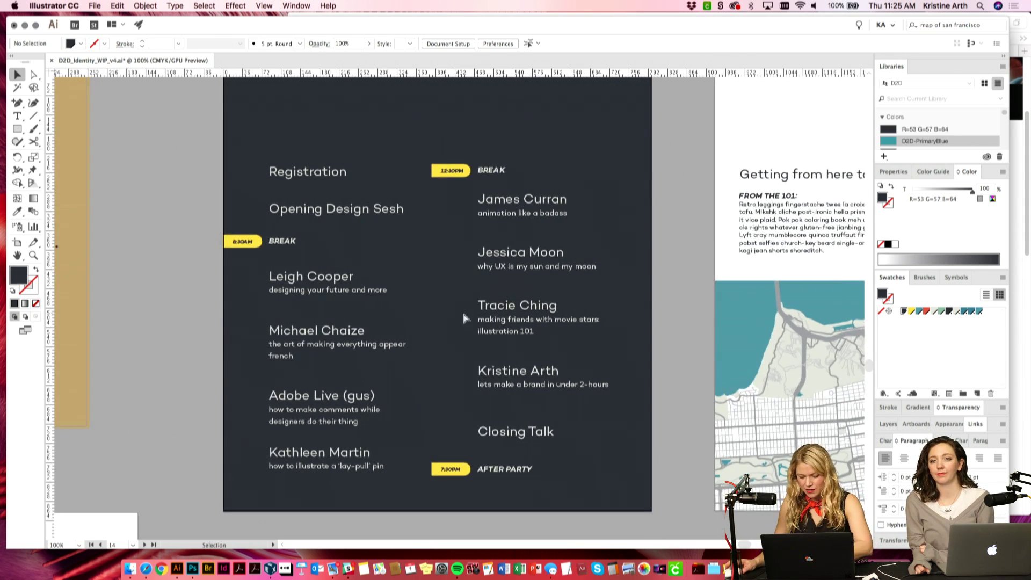
{"action": "key", "text": "super+minus"}
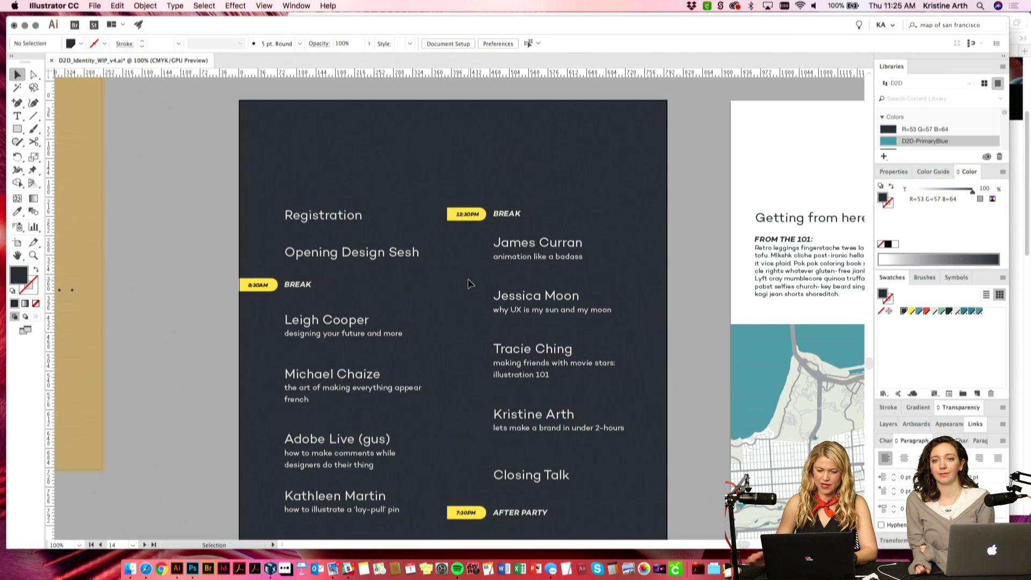
{"action": "scroll", "coordinate": [462, 228], "scroll_direction": "right", "scroll_amount": 3}
{"action": "scroll", "coordinate": [459, 231], "scroll_direction": "left", "scroll_amount": 1}
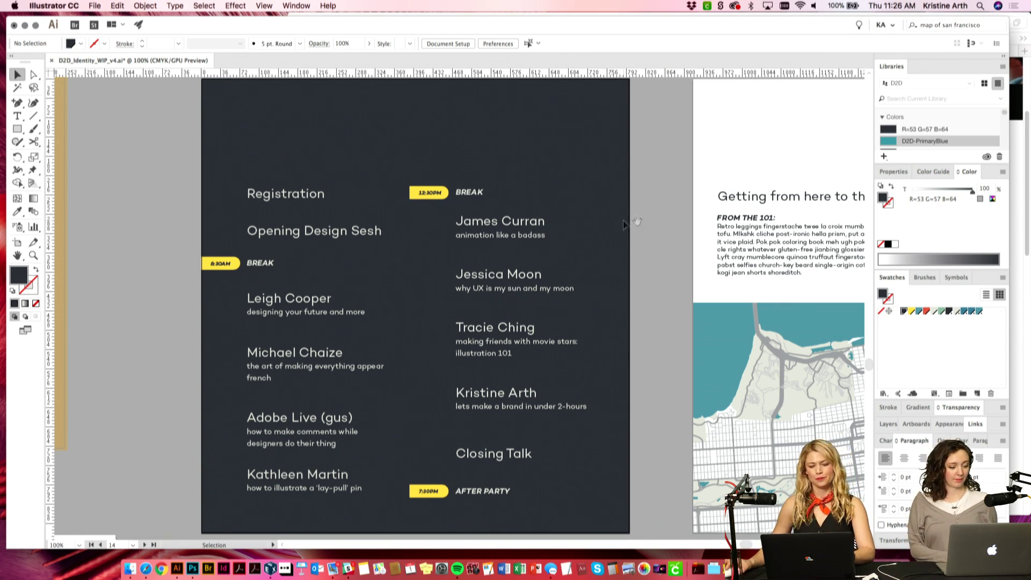
{"action": "scroll", "coordinate": [670, 223], "scroll_direction": "up", "scroll_amount": 1}
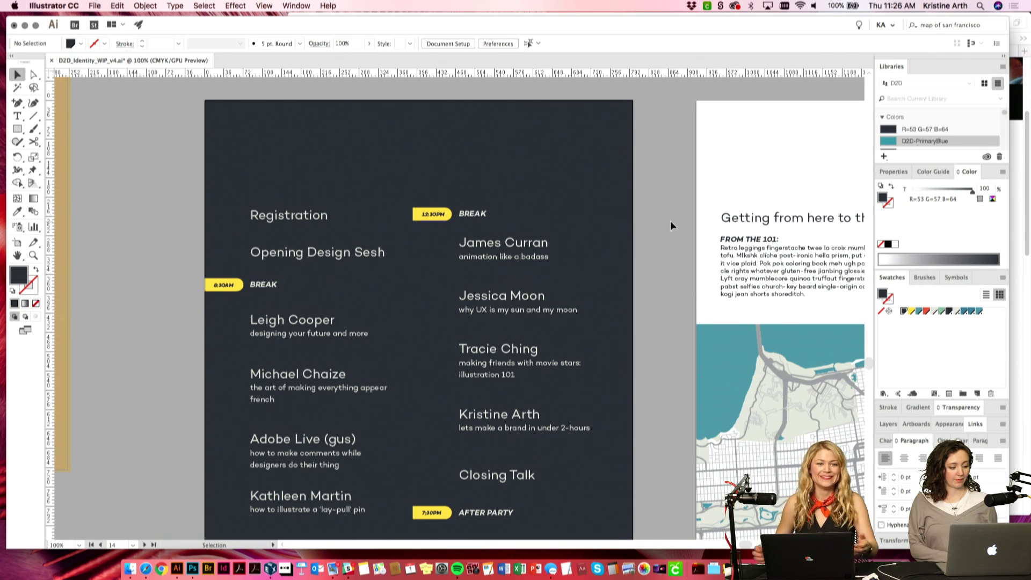
{"action": "scroll", "coordinate": [671, 236], "scroll_direction": "down", "scroll_amount": 1}
{"action": "left_click_drag", "start_coordinate": [671, 256], "coordinate": [667, 249]}
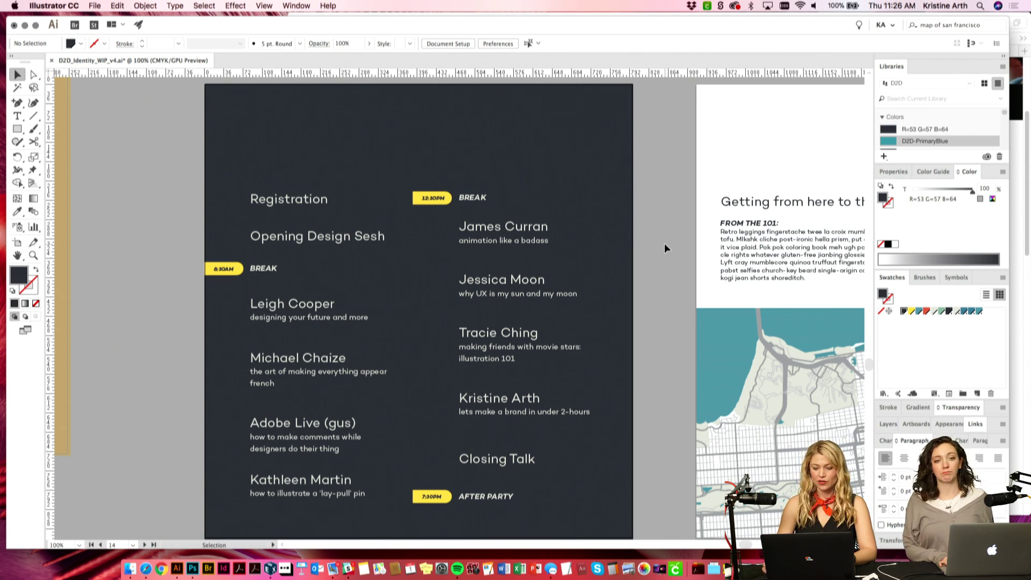
{"action": "key", "text": "super+equal"}
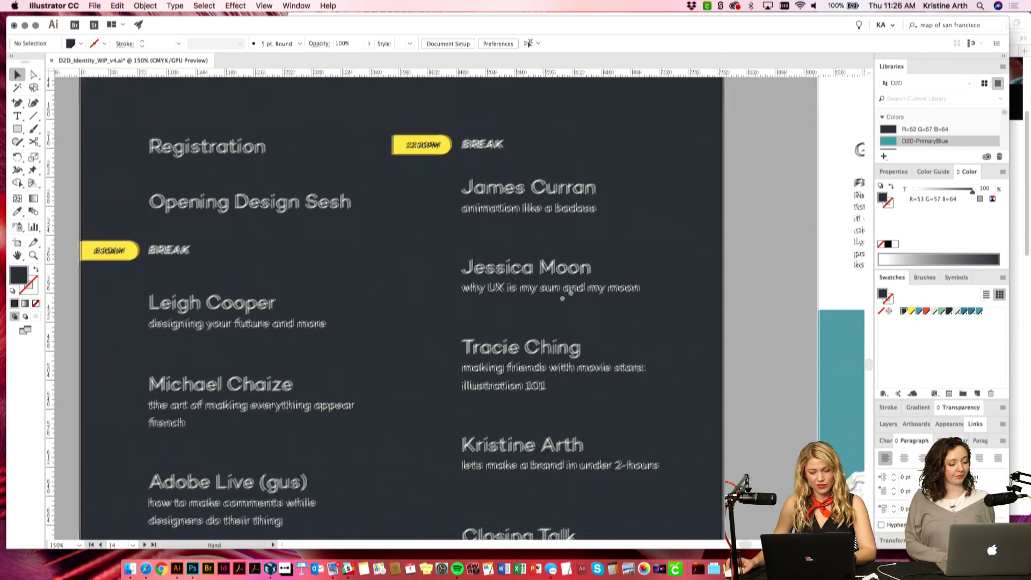
{"action": "key", "text": "super+minus"}
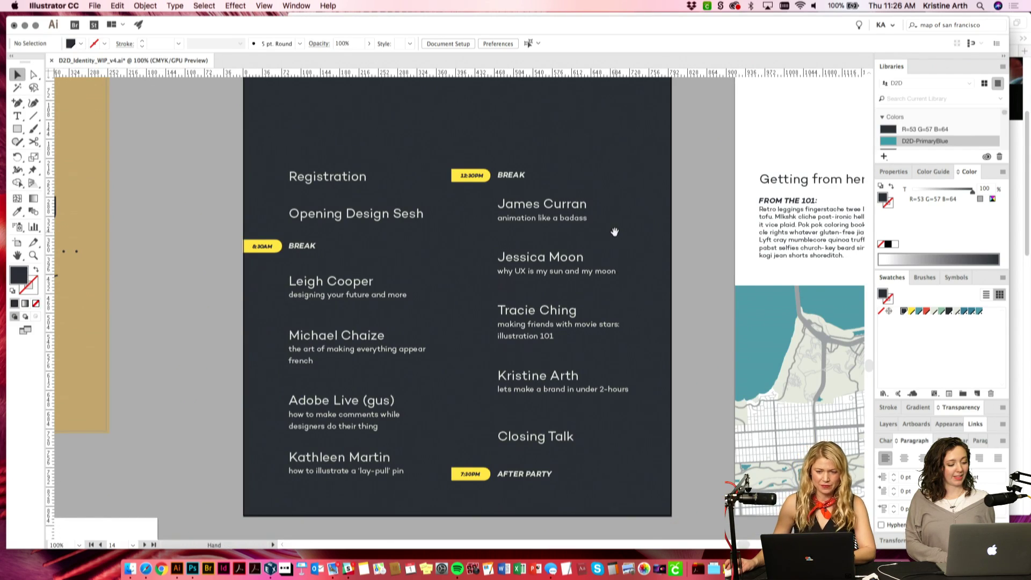
{"action": "key", "text": "super+equal"}
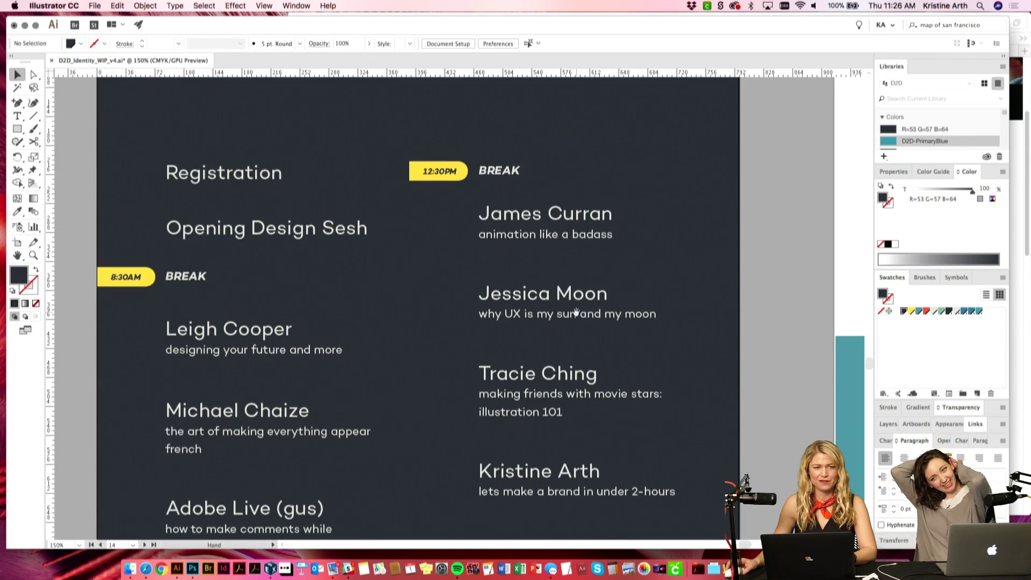
{"action": "scroll", "coordinate": [576, 311], "scroll_direction": "down", "scroll_amount": 1}
{"action": "scroll", "coordinate": [618, 353], "scroll_direction": "down", "scroll_amount": 4}
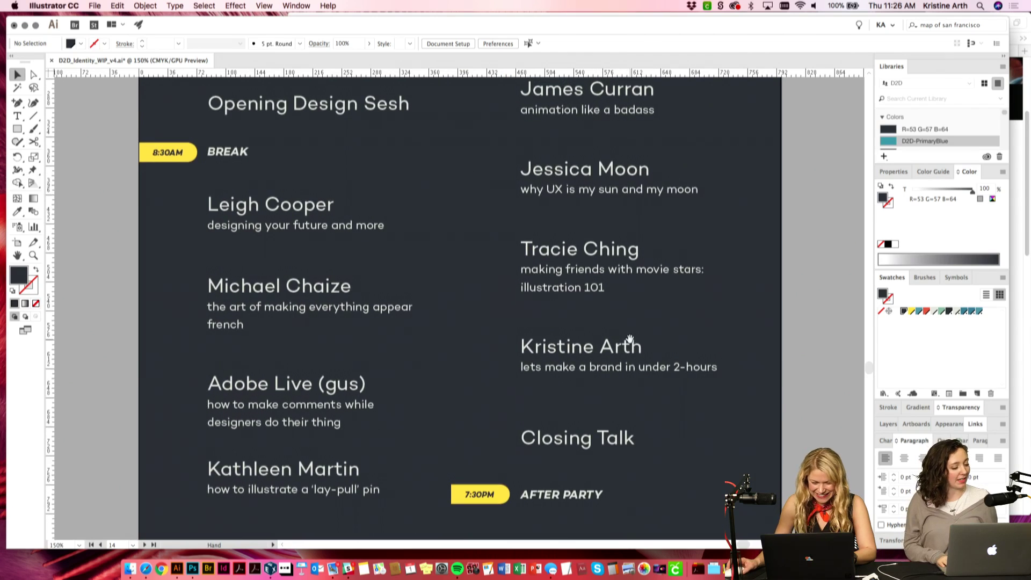
{"action": "key", "text": "super+minus"}
{"action": "scroll", "coordinate": [514, 465], "scroll_direction": "up", "scroll_amount": 1}
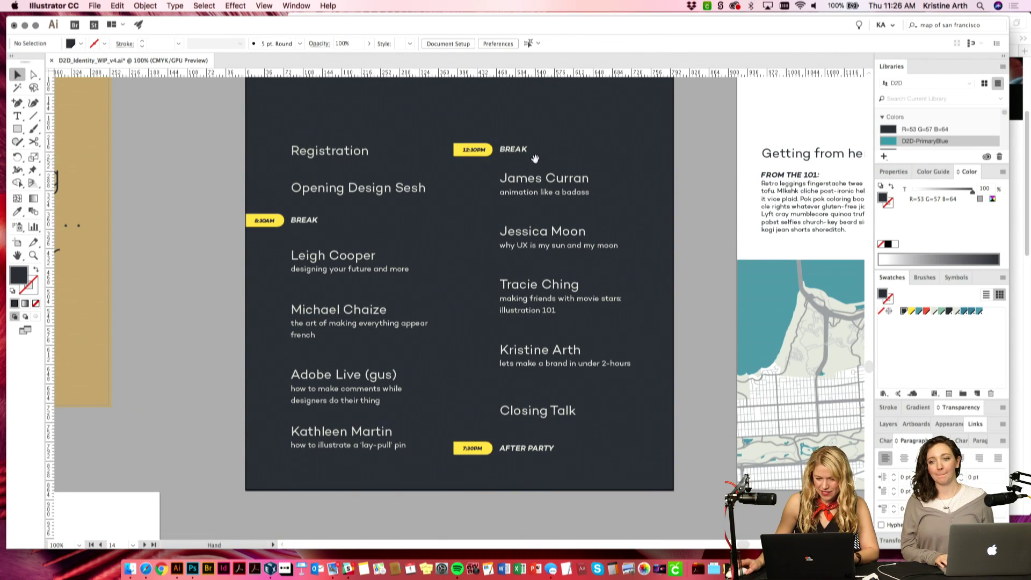
Step: Unlock all objects and narrow the dark schedule background to about 387 pt wide so it covers only the first column
{"action": "left_click_drag", "start_coordinate": [535, 158], "coordinate": [569, 272]}
{"action": "left_click_drag", "start_coordinate": [504, 348], "coordinate": [493, 242]}
{"action": "left_click_drag", "start_coordinate": [529, 182], "coordinate": [525, 219]}
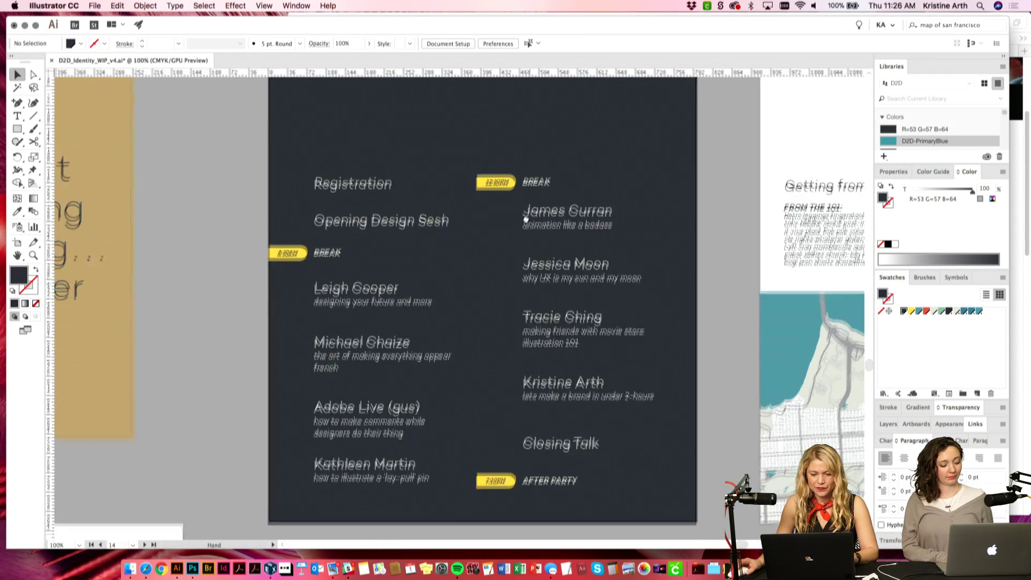
{"action": "left_click", "coordinate": [146, 7]}
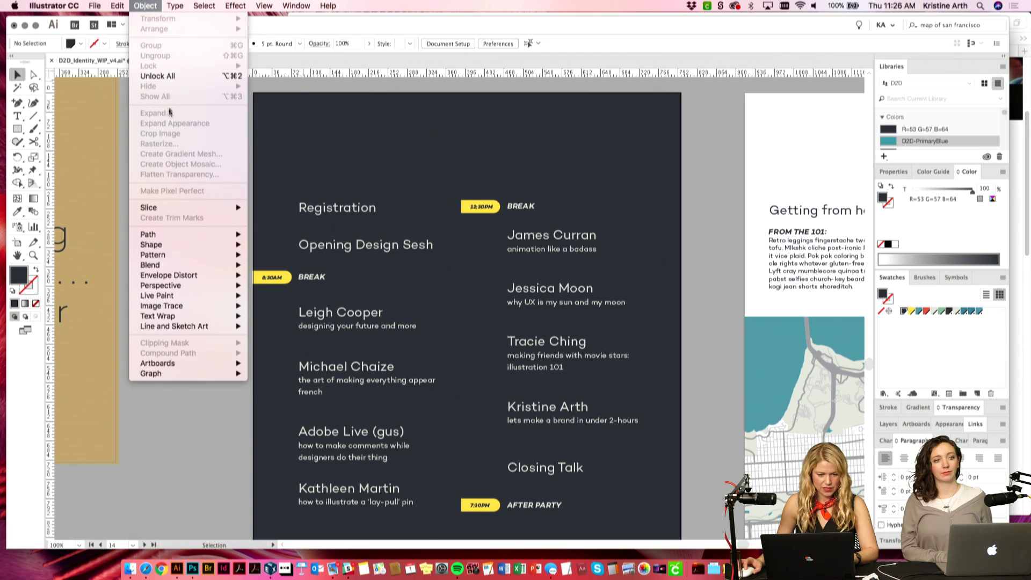
{"action": "left_click", "coordinate": [157, 76]}
{"action": "scroll", "coordinate": [671, 284], "scroll_direction": "down", "scroll_amount": 2}
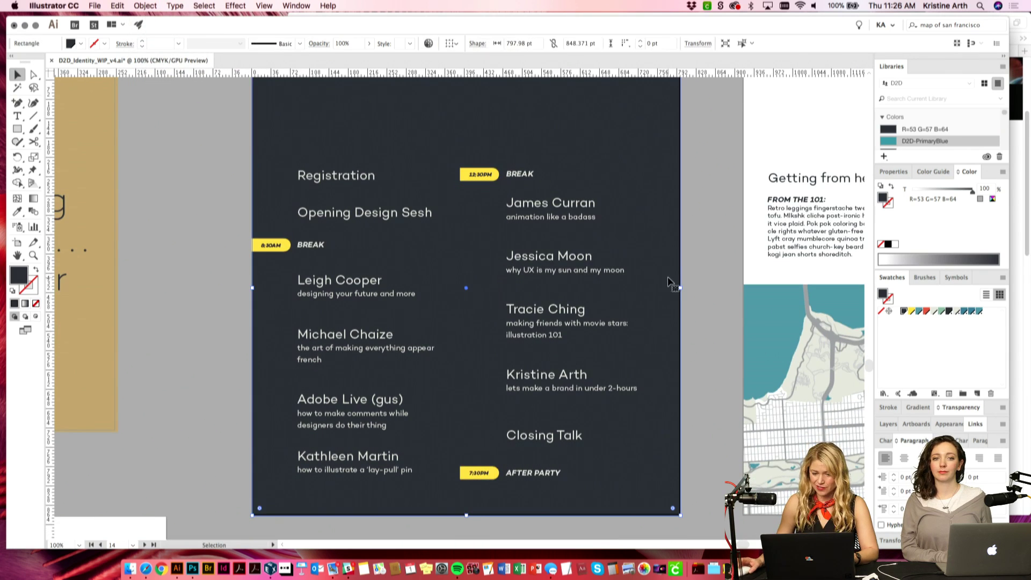
{"action": "left_click_drag", "start_coordinate": [679, 288], "coordinate": [460, 289]}
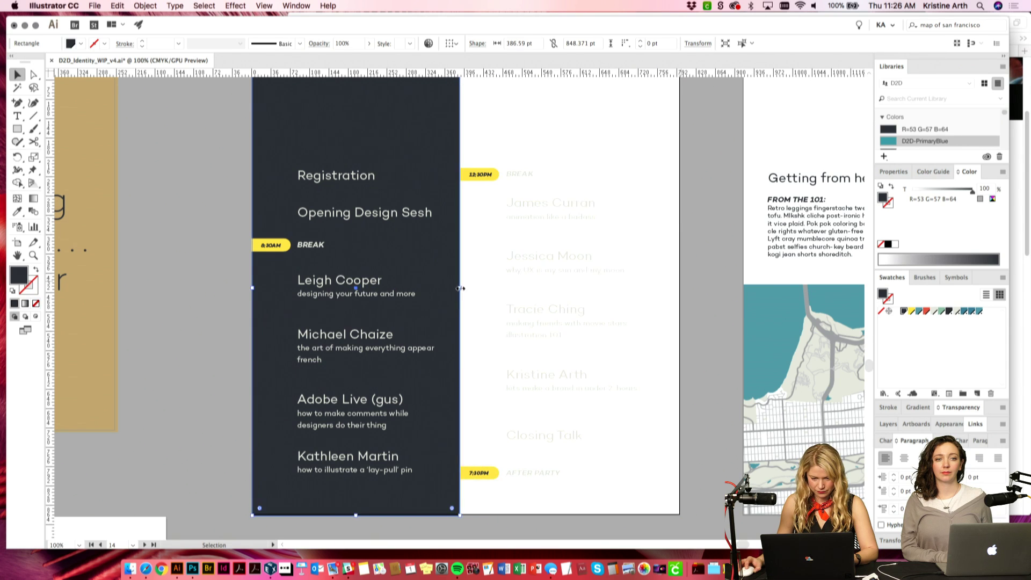
Step: Duplicate the narrowed dark panel directly beside the original, behind the second schedule column
{"action": "left_click", "coordinate": [675, 217]}
{"action": "scroll", "coordinate": [687, 205], "scroll_direction": "down", "scroll_amount": 1}
{"action": "scroll", "coordinate": [695, 184], "scroll_direction": "up", "scroll_amount": 3}
{"action": "left_click_drag", "start_coordinate": [414, 126], "coordinate": [624, 144]}
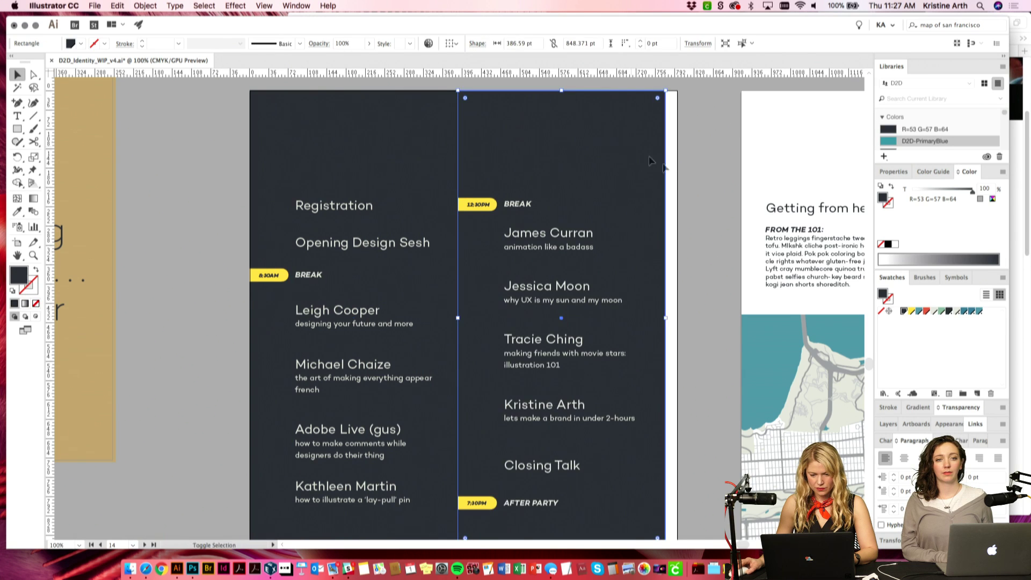
Step: Shift the second dark panel with its schedule text and time badges to the artboard's right edge, opening a gap between panels
{"action": "left_click", "coordinate": [685, 264]}
{"action": "scroll", "coordinate": [686, 264], "scroll_direction": "down", "scroll_amount": 2}
{"action": "left_click_drag", "start_coordinate": [678, 498], "coordinate": [512, 154]}
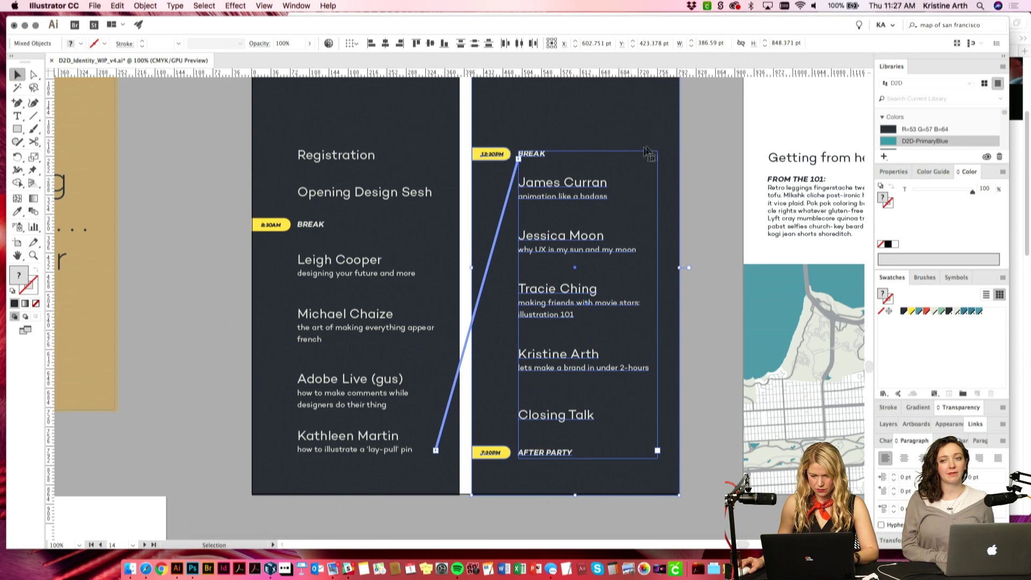
{"action": "left_click", "coordinate": [704, 133]}
Step: Try to left-align the second column's time badges with its dark panel
{"action": "scroll", "coordinate": [705, 133], "scroll_direction": "up", "scroll_amount": 1}
{"action": "left_click_drag", "start_coordinate": [465, 138], "coordinate": [474, 455]}
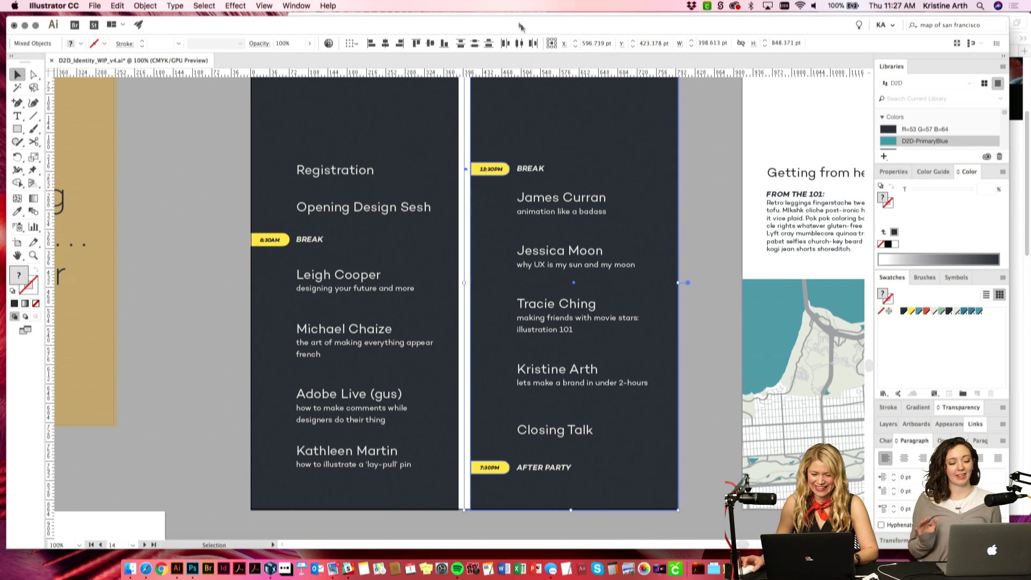
{"action": "left_click", "coordinate": [371, 43]}
{"action": "key", "text": "cmd+z"}
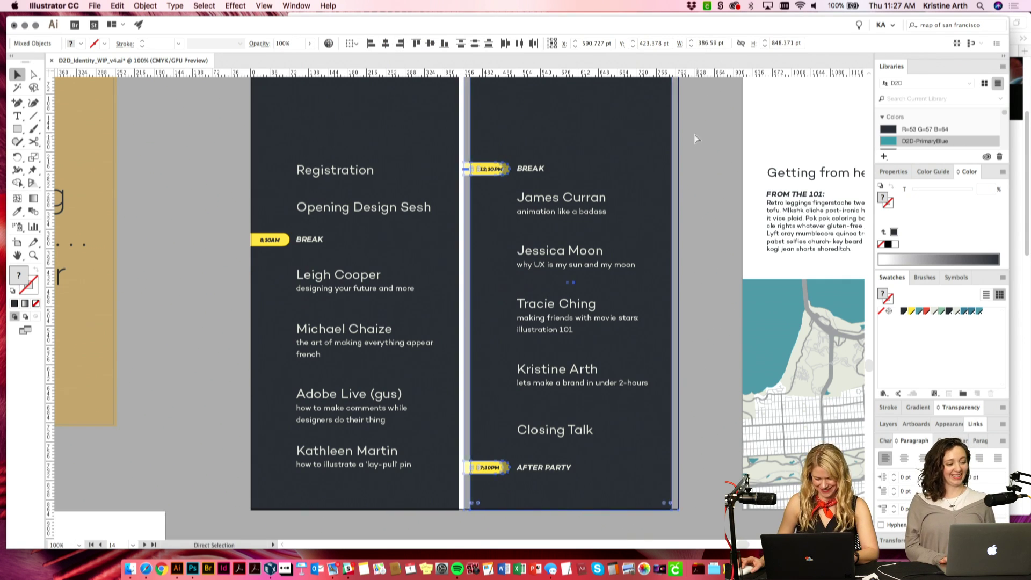
{"action": "left_click", "coordinate": [701, 139]}
{"action": "scroll", "coordinate": [703, 140], "scroll_direction": "up", "scroll_amount": 1}
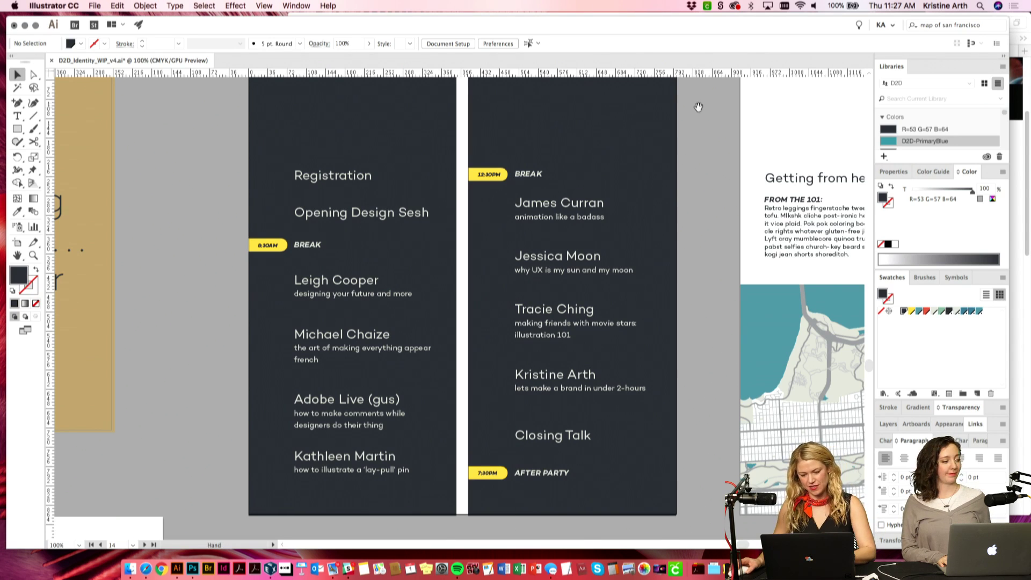
Step: Left-align the yellow 12:30PM and 7:30PM badges with the second dark panel
{"action": "scroll", "coordinate": [694, 106], "scroll_direction": "up", "scroll_amount": 2}
{"action": "scroll", "coordinate": [694, 106], "scroll_direction": "right", "scroll_amount": 1}
{"action": "left_click", "coordinate": [445, 209]}
{"action": "scroll", "coordinate": [448, 290], "scroll_direction": "down", "scroll_amount": 2}
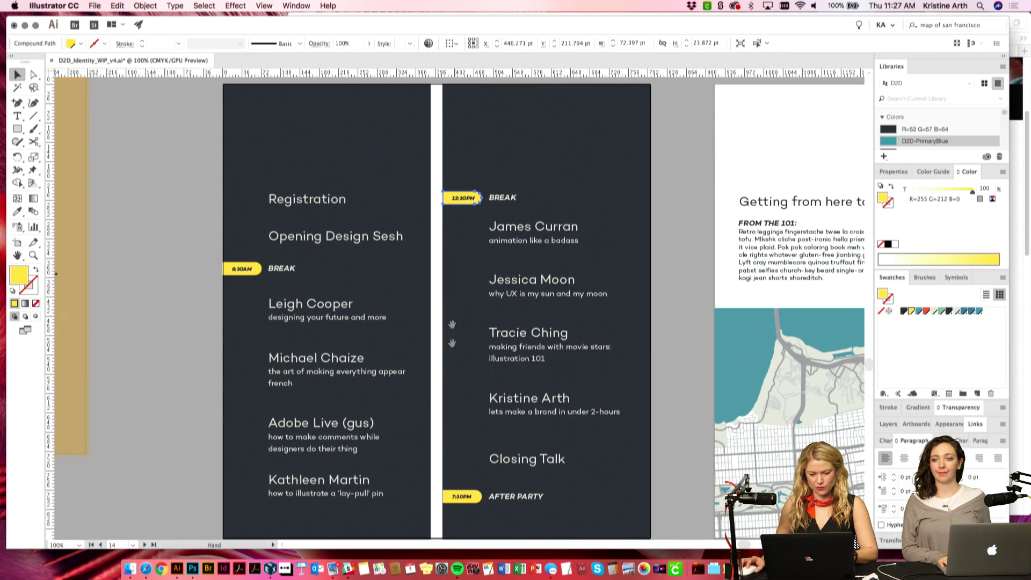
{"action": "left_click", "coordinate": [447, 453], "text": "shift"}
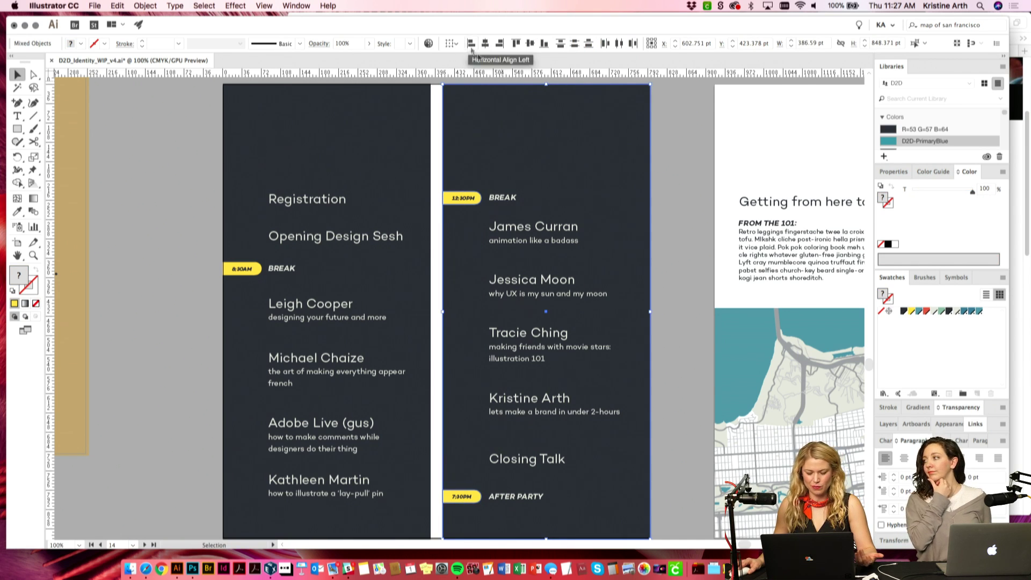
{"action": "left_click", "coordinate": [664, 116]}
{"action": "left_click_drag", "start_coordinate": [664, 117], "coordinate": [657, 137]}
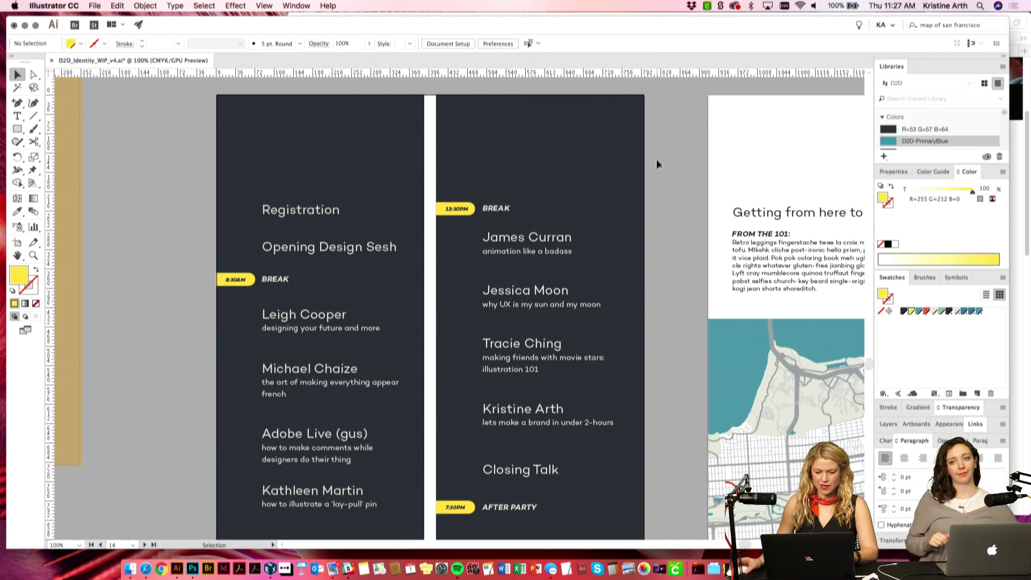
Step: Examine the split schedule page and the white gap between its panels, both close up and beside the neighbouring artboards
{"action": "key", "text": "super+minus"}
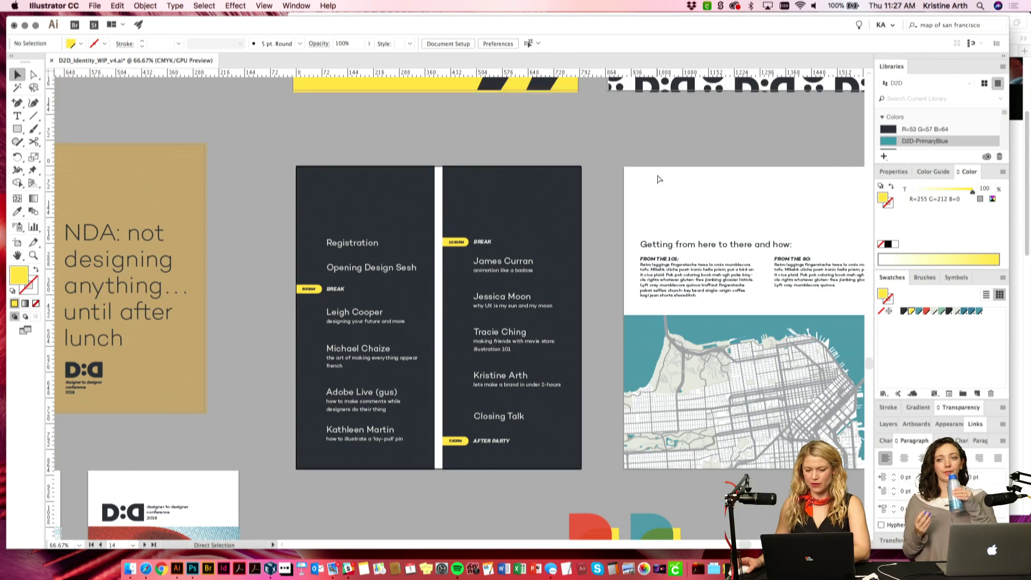
{"action": "left_click_drag", "start_coordinate": [594, 194], "coordinate": [595, 201]}
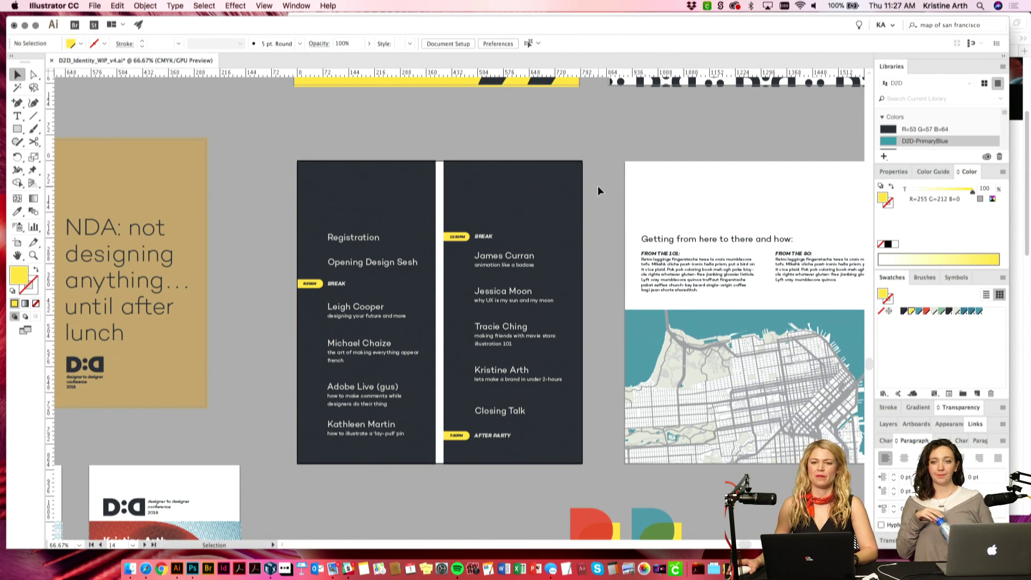
{"action": "scroll", "coordinate": [602, 185], "scroll_direction": "down", "scroll_amount": 2}
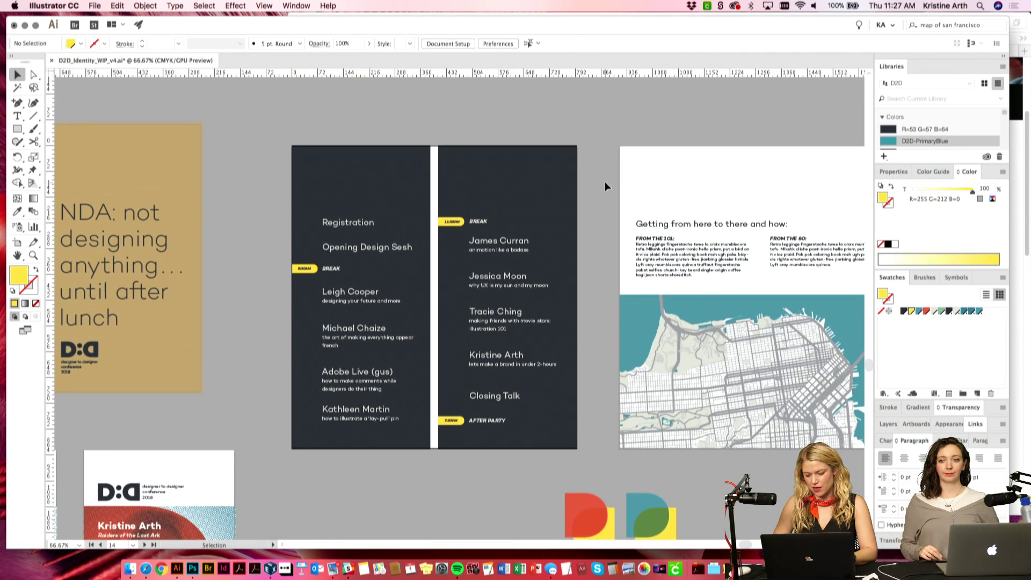
{"action": "key", "text": "super+equal"}
{"action": "scroll", "coordinate": [605, 180], "scroll_direction": "up", "scroll_amount": 2}
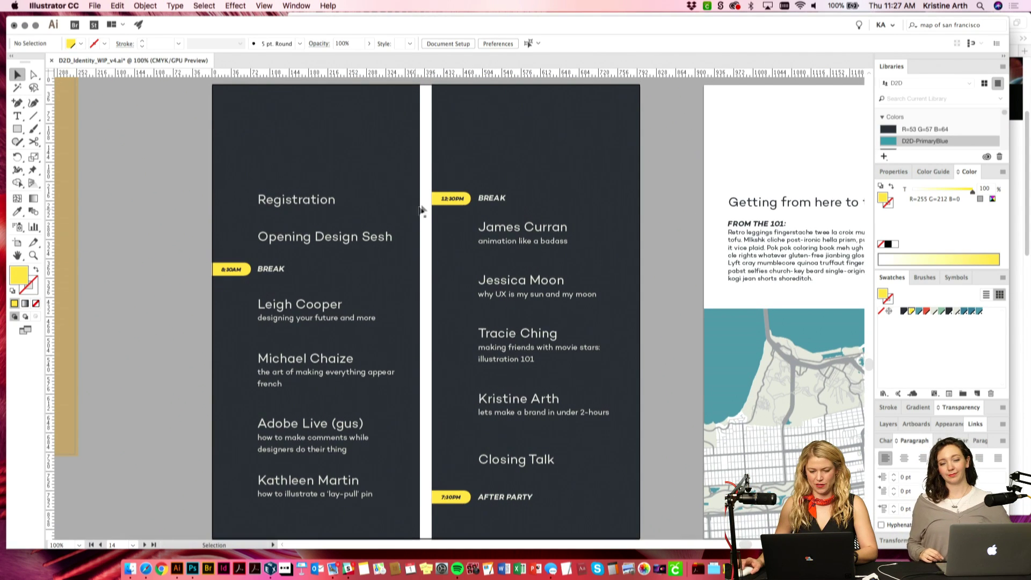
{"action": "left_click", "coordinate": [449, 122]}
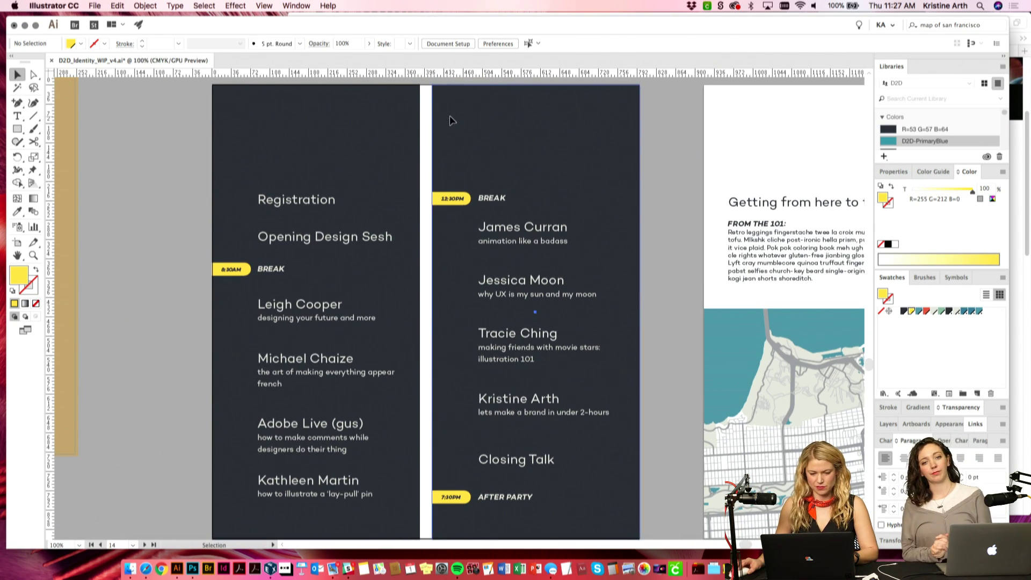
{"action": "left_click", "coordinate": [655, 132]}
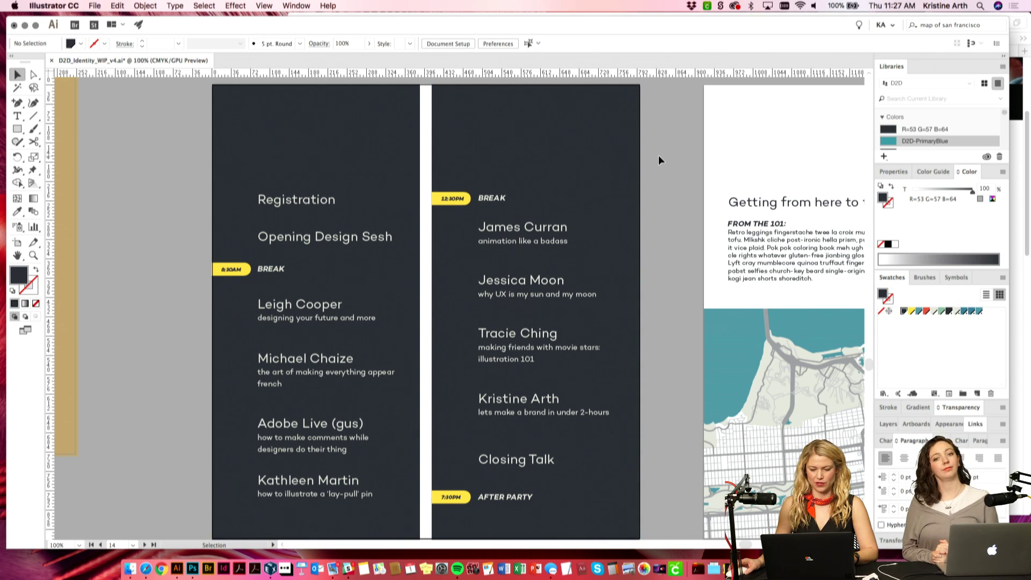
{"action": "key", "text": "super+minus"}
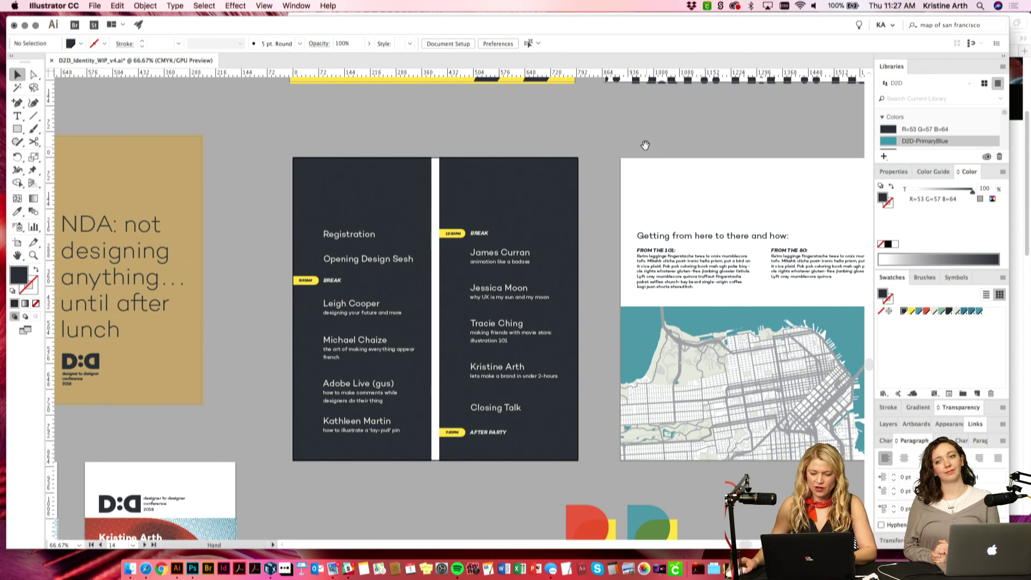
{"action": "left_click_drag", "start_coordinate": [644, 146], "coordinate": [652, 167]}
{"action": "scroll", "coordinate": [628, 206], "scroll_direction": "down", "scroll_amount": 1}
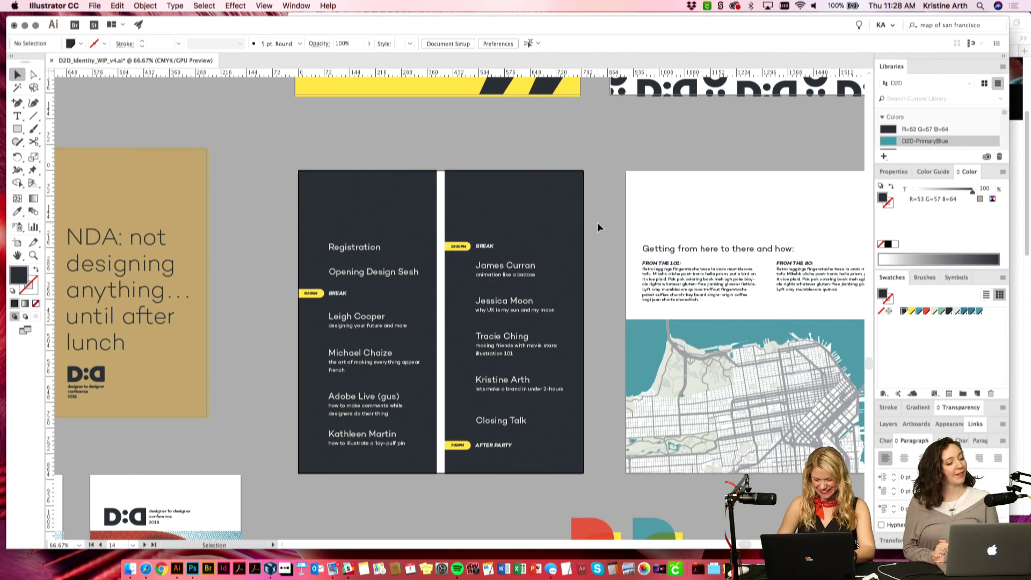
{"action": "key", "text": "super+equal"}
{"action": "scroll", "coordinate": [597, 253], "scroll_direction": "down", "scroll_amount": 2}
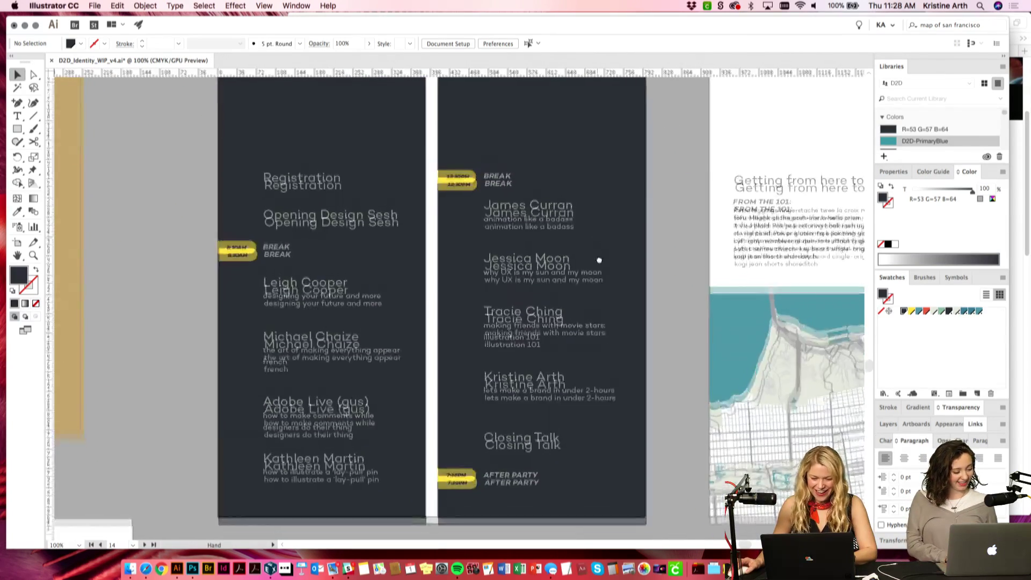
{"action": "left_click_drag", "start_coordinate": [419, 146], "coordinate": [414, 155]}
{"action": "left_click", "coordinate": [430, 322]}
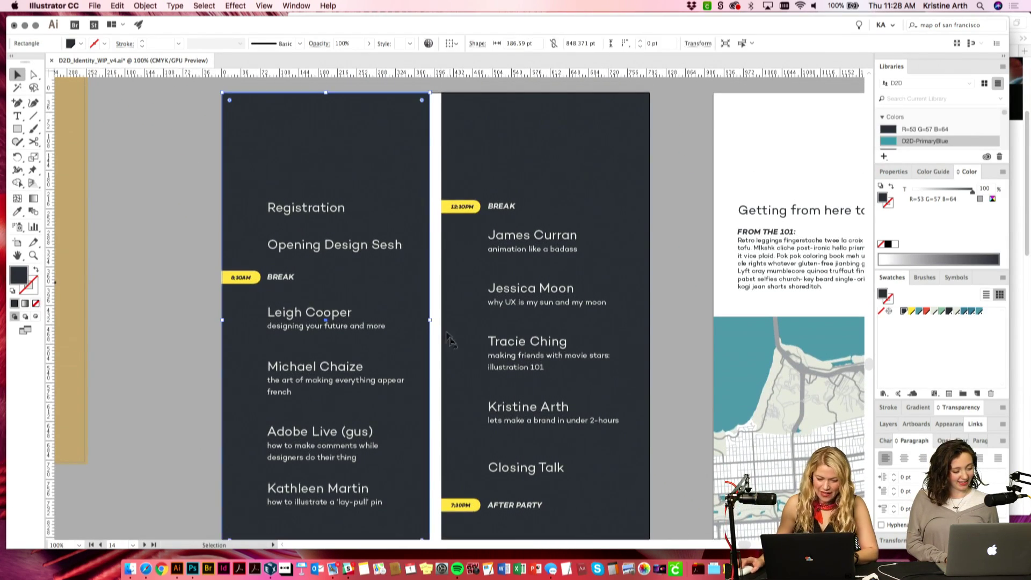
{"action": "left_click_drag", "start_coordinate": [430, 322], "coordinate": [433, 323]}
{"action": "left_click", "coordinate": [687, 338]}
{"action": "scroll", "coordinate": [686, 333], "scroll_direction": "down", "scroll_amount": 2}
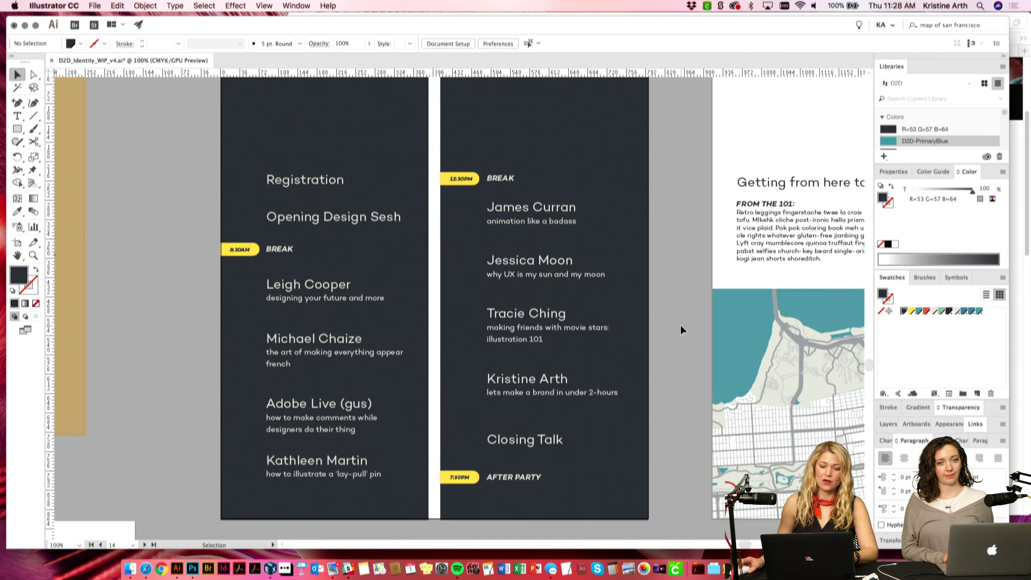
{"action": "scroll", "coordinate": [537, 338], "scroll_direction": "down", "scroll_amount": 2}
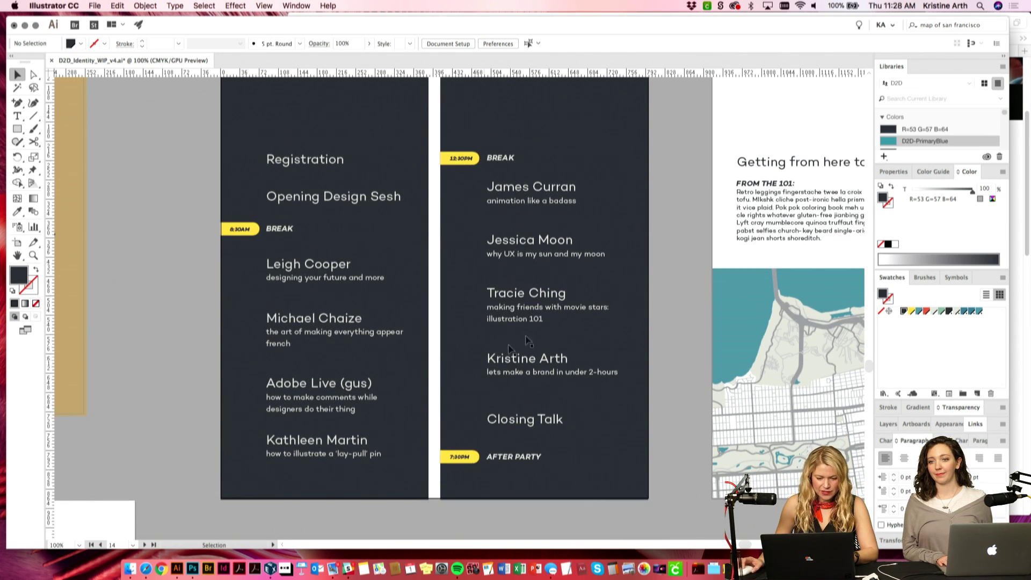
Step: Duplicate the map page's "Getting from here to there and how:" heading to the empty area above the schedule page
{"action": "key", "text": "super+minus"}
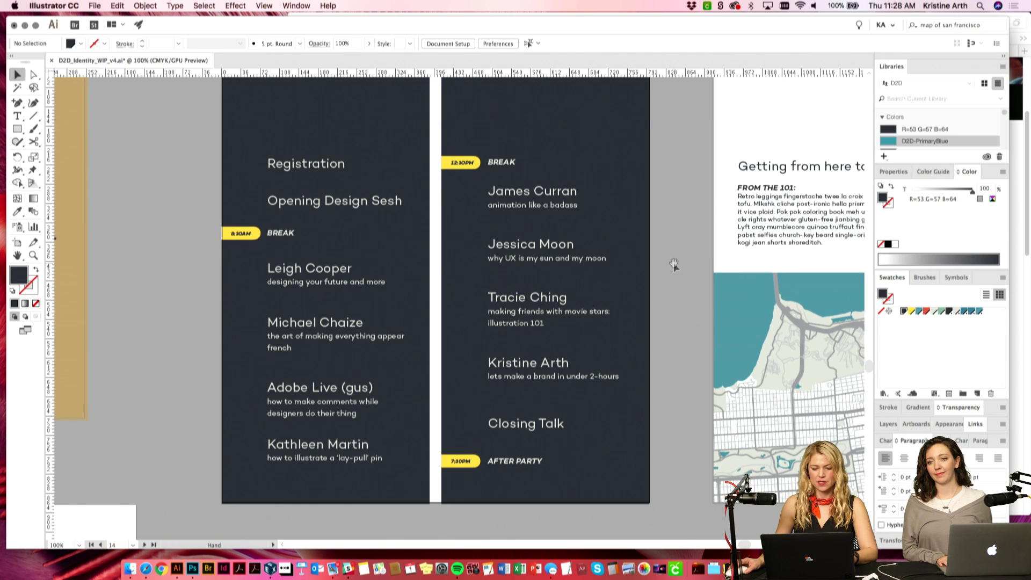
{"action": "left_click_drag", "start_coordinate": [607, 222], "coordinate": [601, 222]}
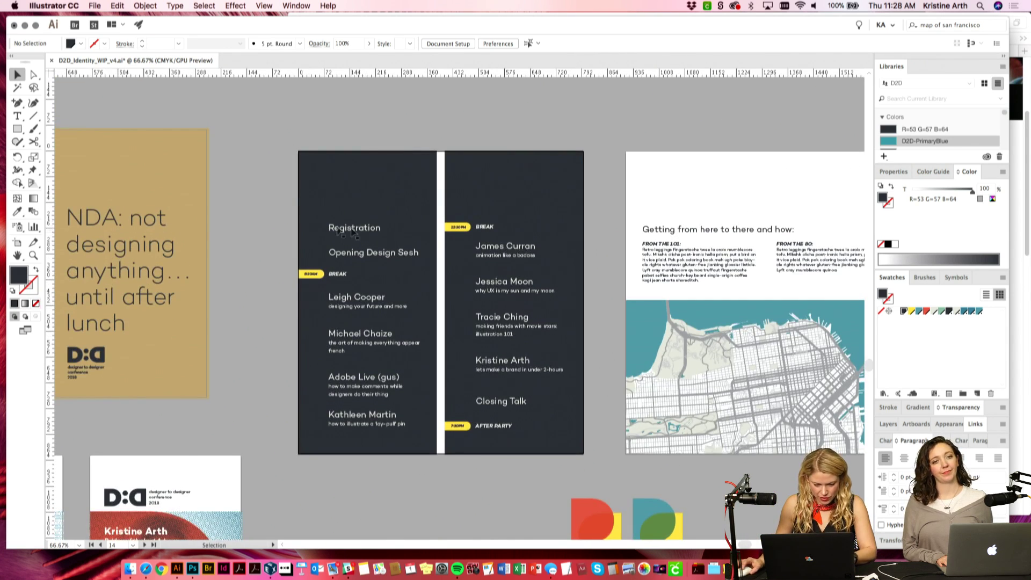
{"action": "left_click_drag", "start_coordinate": [579, 485], "coordinate": [569, 453]}
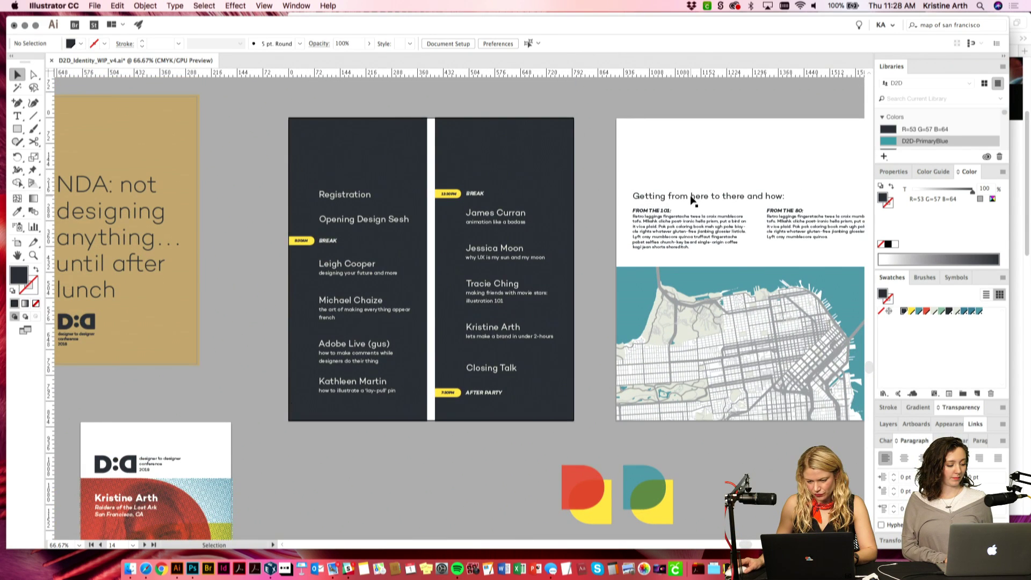
{"action": "left_click_drag", "start_coordinate": [691, 196], "coordinate": [352, 90]}
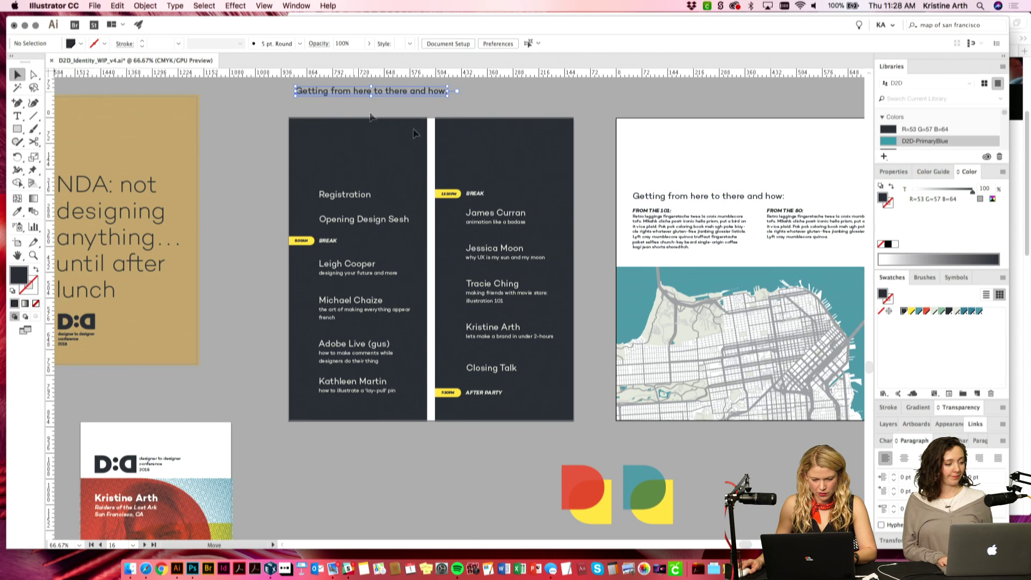
Step: Enlarge the map page's heading to about 36 pt and move it slightly up from the directions text
{"action": "scroll", "coordinate": [536, 225], "scroll_direction": "right", "scroll_amount": 5}
{"action": "left_click", "coordinate": [591, 227]}
{"action": "key", "text": "super+shift+period"}
{"action": "key", "text": "super+shift+period"}
{"action": "key", "text": "super+shift+period"}
{"action": "key", "text": "super+shift+period"}
{"action": "key", "text": "super+shift+period"}
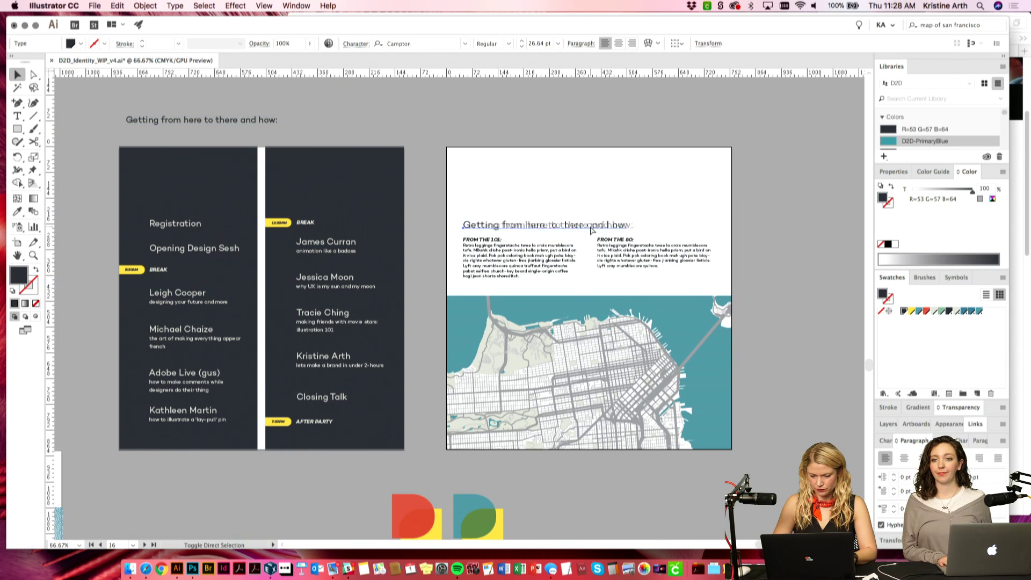
{"action": "key", "text": "super+shift+period"}
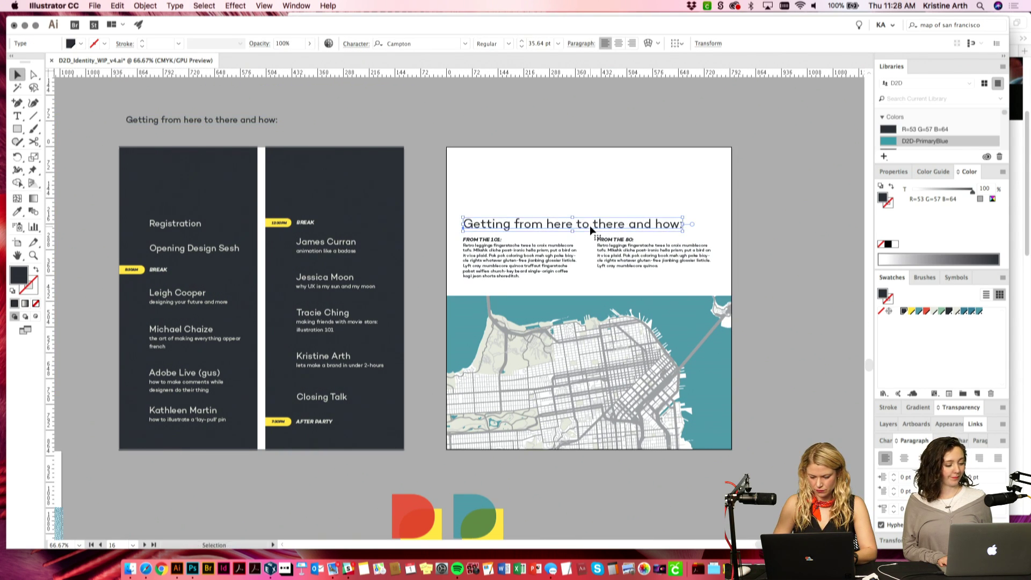
{"action": "left_click_drag", "start_coordinate": [589, 225], "coordinate": [589, 211]}
Step: Break the map page's heading into two lines after "Getting from here to" and move it up slightly above the directions
{"action": "key", "text": "t"}
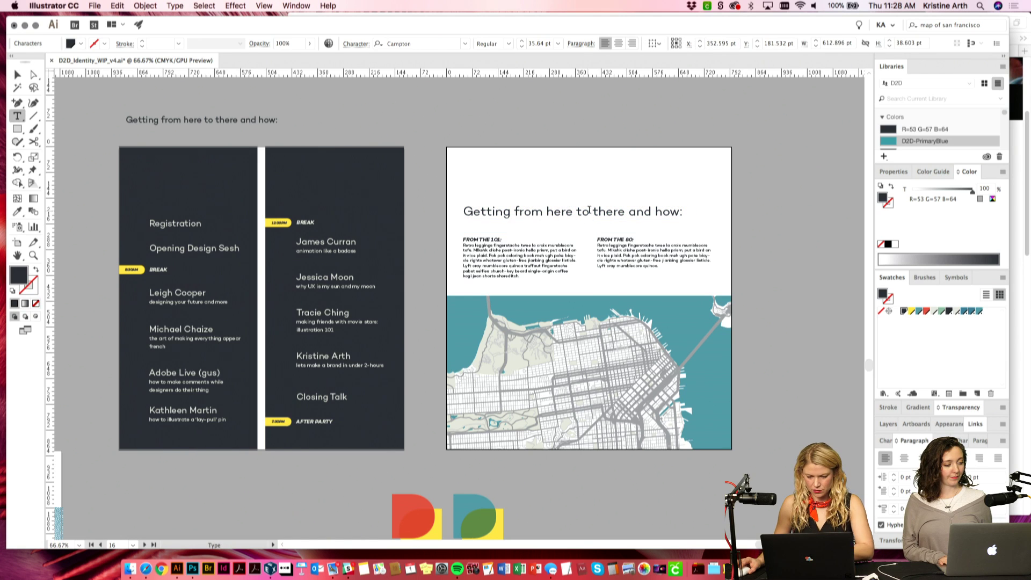
{"action": "left_click", "coordinate": [593, 212]}
{"action": "key", "text": "BackSpace"}
{"action": "key", "text": "Return"}
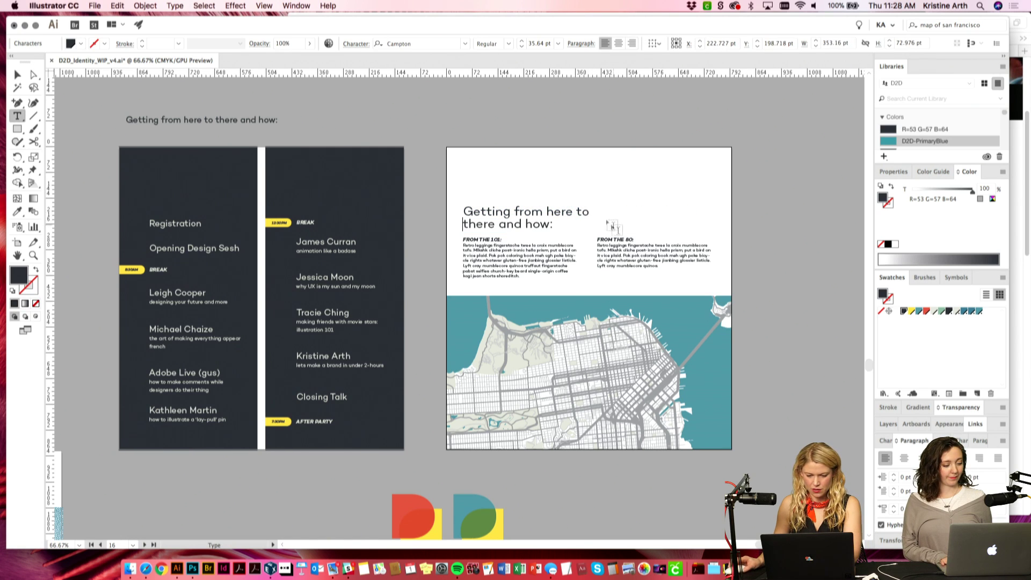
{"action": "key", "text": "Escape"}
{"action": "left_click", "coordinate": [438, 138]}
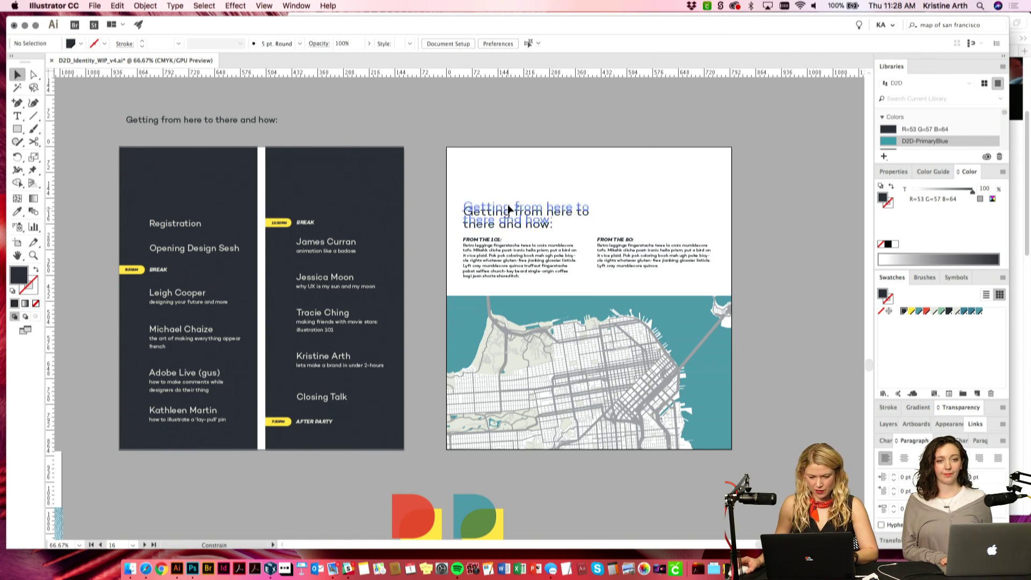
{"action": "left_click_drag", "start_coordinate": [507, 204], "coordinate": [507, 196]}
{"action": "left_click", "coordinate": [437, 138]}
Step: Match the duplicated heading above the schedule page to the text style of the map page's two-line heading
{"action": "left_click_drag", "start_coordinate": [436, 137], "coordinate": [553, 156]}
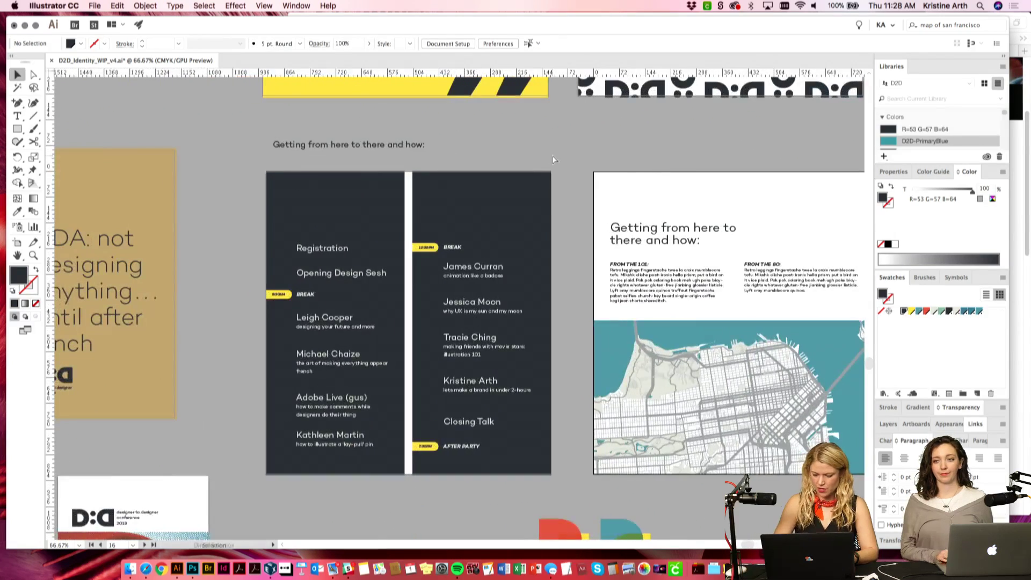
{"action": "key", "text": "super+1"}
{"action": "scroll", "coordinate": [393, 156], "scroll_direction": "up", "scroll_amount": 6}
{"action": "left_click", "coordinate": [384, 221]}
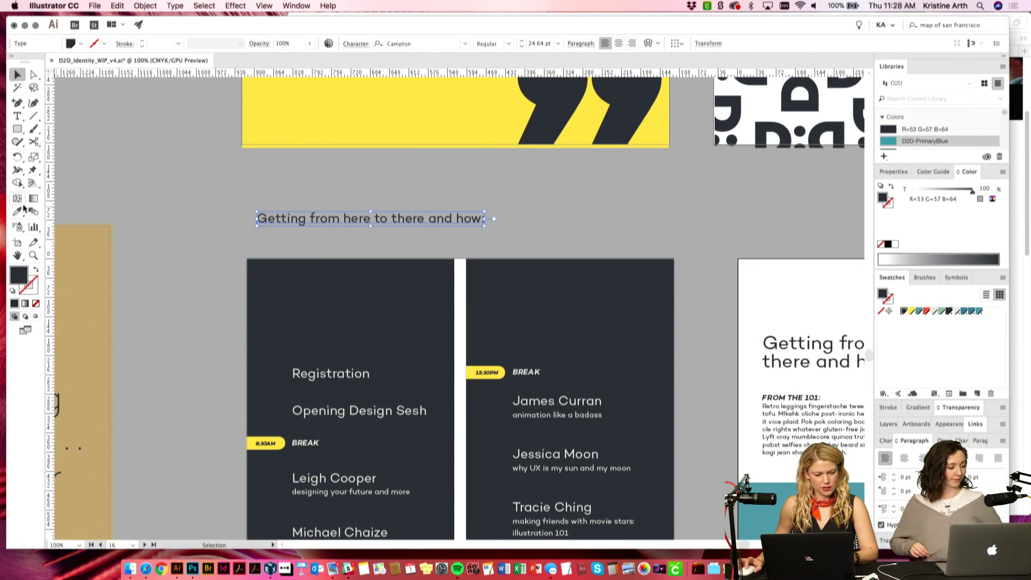
{"action": "key", "text": "i"}
{"action": "left_click", "coordinate": [792, 332]}
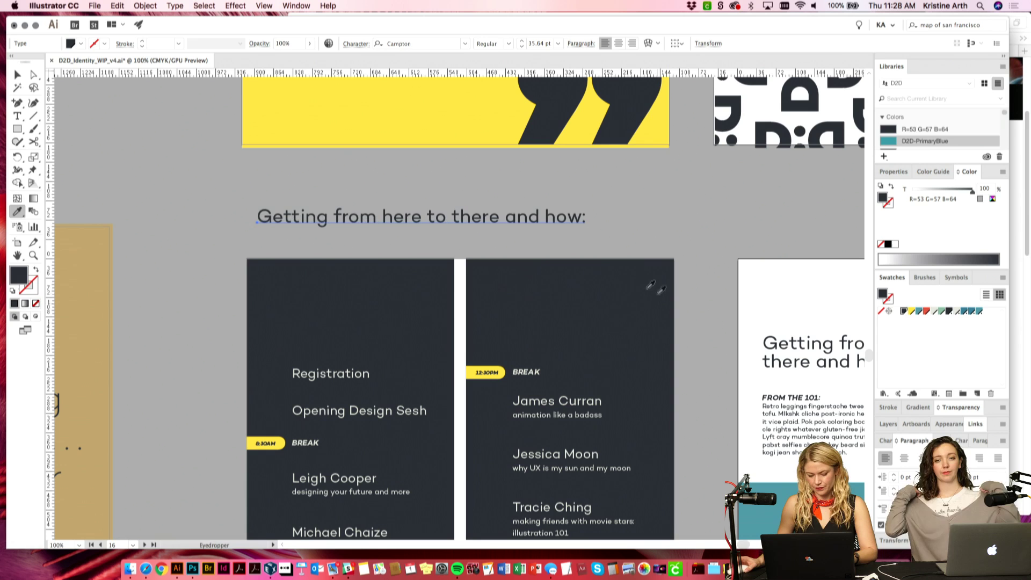
Step: Replace the text of the heading above the schedule page with "Day 1"
{"action": "triple_click", "coordinate": [457, 219]}
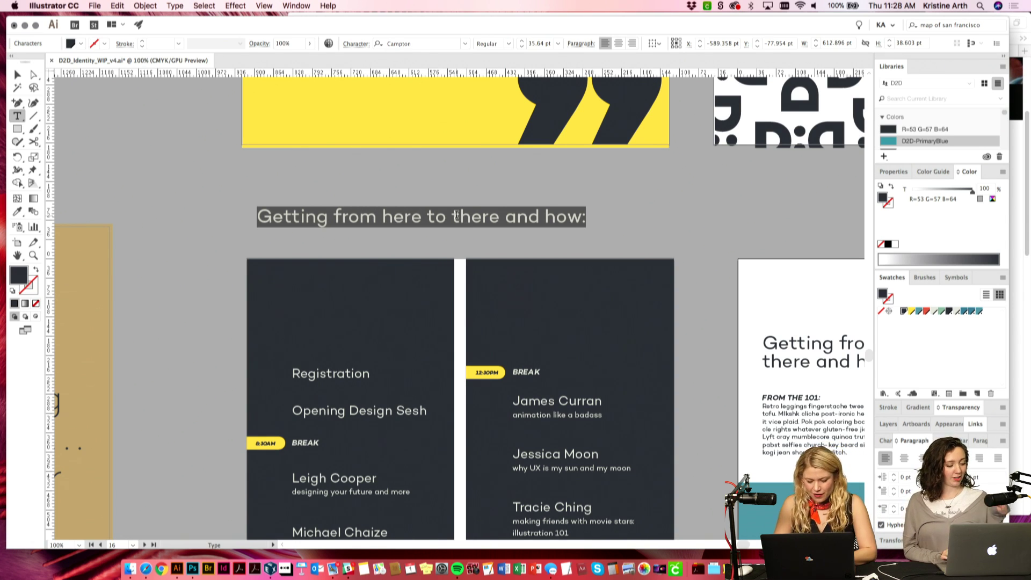
{"action": "type", "text": "Day 1"}
{"action": "key", "text": "Escape"}
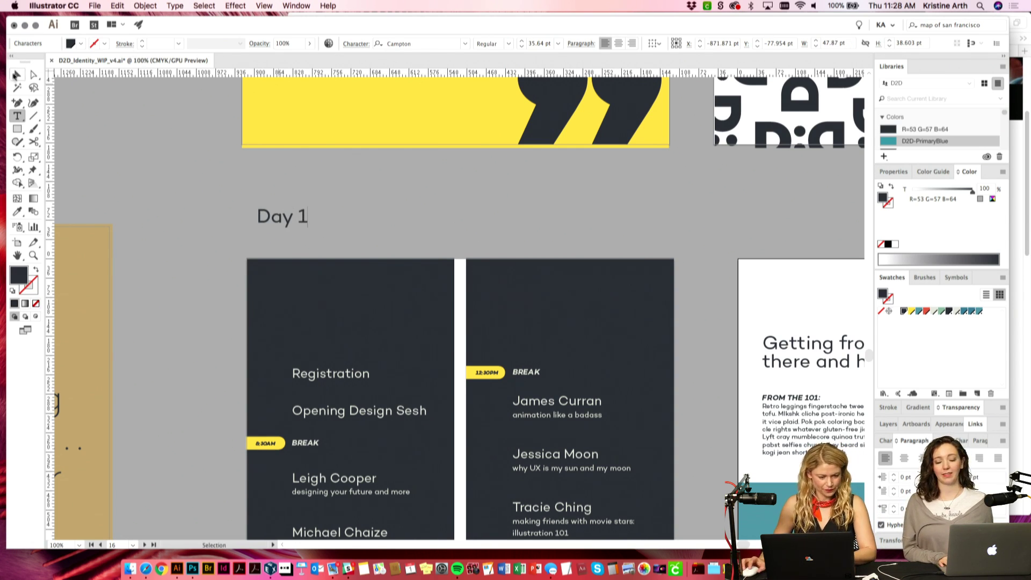
{"action": "left_click_drag", "start_coordinate": [338, 236], "coordinate": [347, 185]}
{"action": "double_click", "coordinate": [314, 164]}
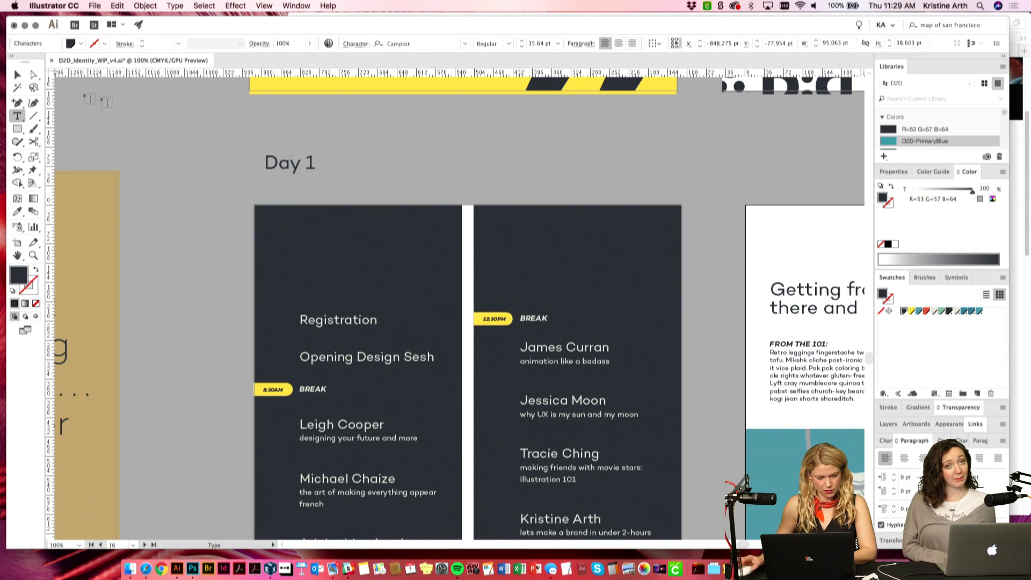
{"action": "key", "text": "Escape"}
Step: Move the "Day 1" heading onto the first dark panel above "Registration" and recolor it light off-white (C=15 M=9 Y=17 K=0)
{"action": "scroll", "coordinate": [300, 120], "scroll_direction": "down", "scroll_amount": 3}
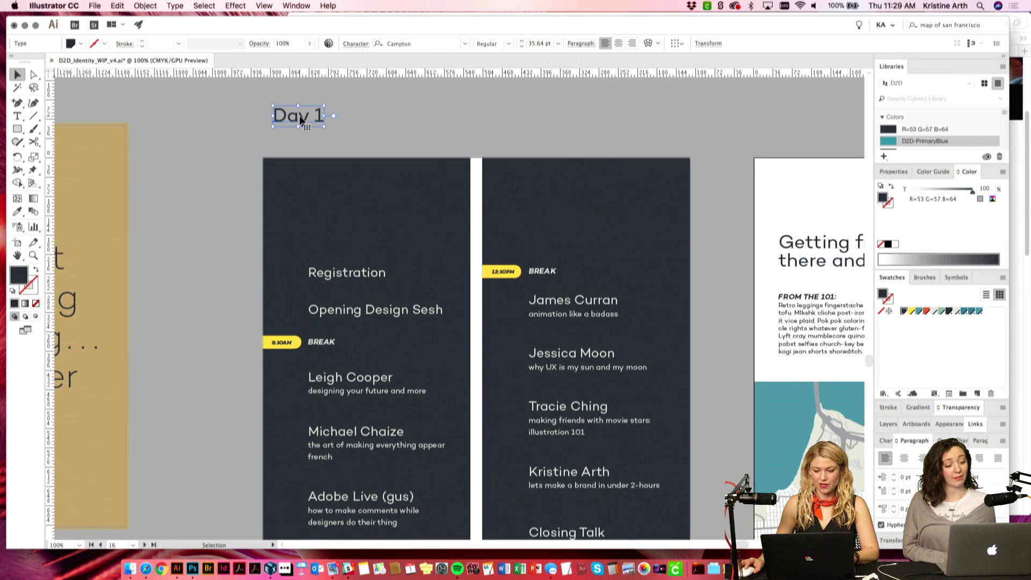
{"action": "left_click_drag", "start_coordinate": [300, 119], "coordinate": [298, 232]}
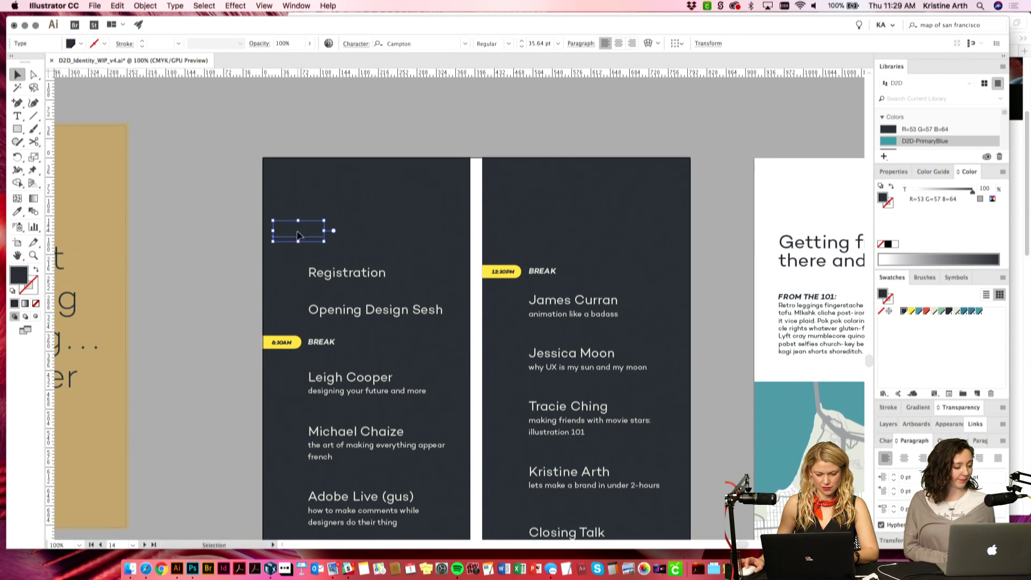
{"action": "left_click", "coordinate": [282, 342], "text": "shift"}
{"action": "left_click", "coordinate": [363, 126]}
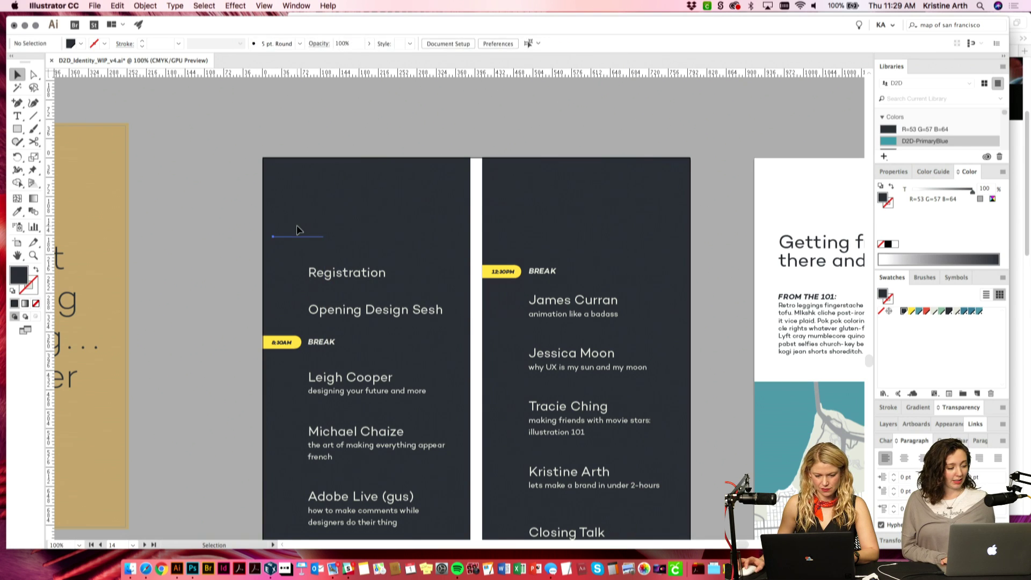
{"action": "left_click", "coordinate": [298, 231]}
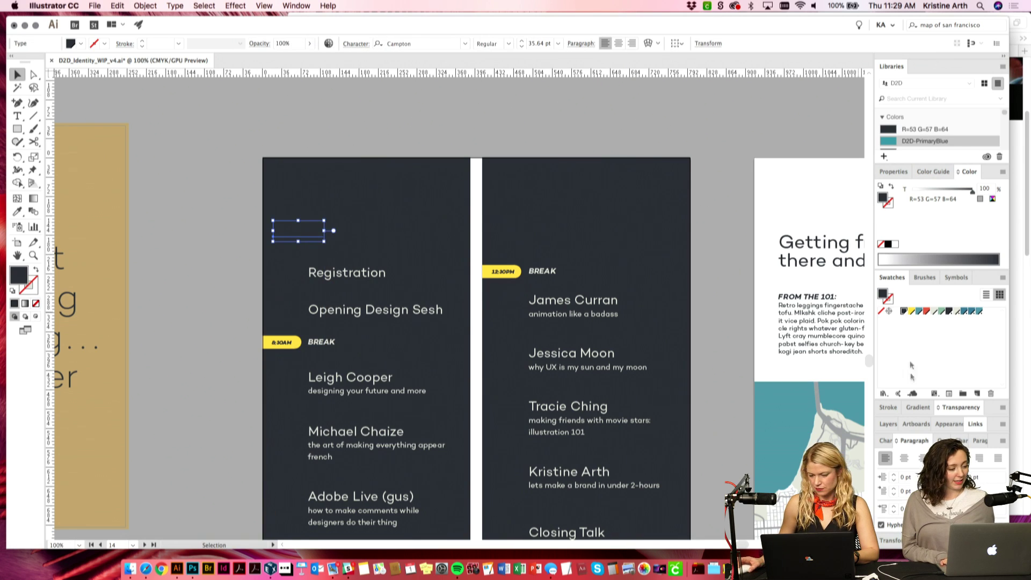
{"action": "left_click", "coordinate": [932, 311]}
{"action": "left_click", "coordinate": [594, 129]}
Step: Align the left edge of the "Day 1" heading with the 8:30AM label's left edge
{"action": "left_click_drag", "start_coordinate": [348, 230], "coordinate": [235, 239]}
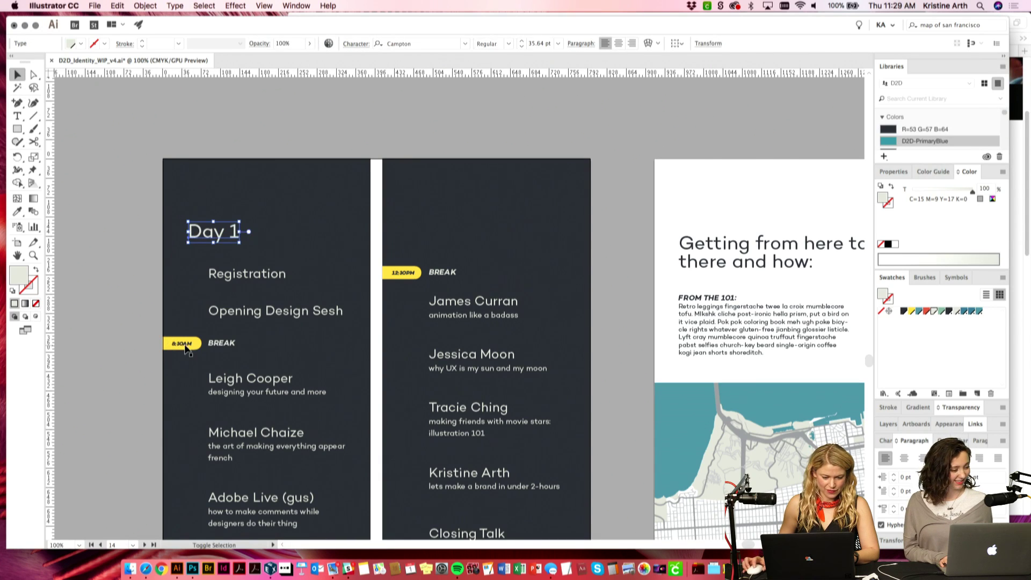
{"action": "left_click", "coordinate": [674, 44]}
{"action": "left_click", "coordinate": [621, 111]}
{"action": "scroll", "coordinate": [621, 111], "scroll_direction": "down", "scroll_amount": 2}
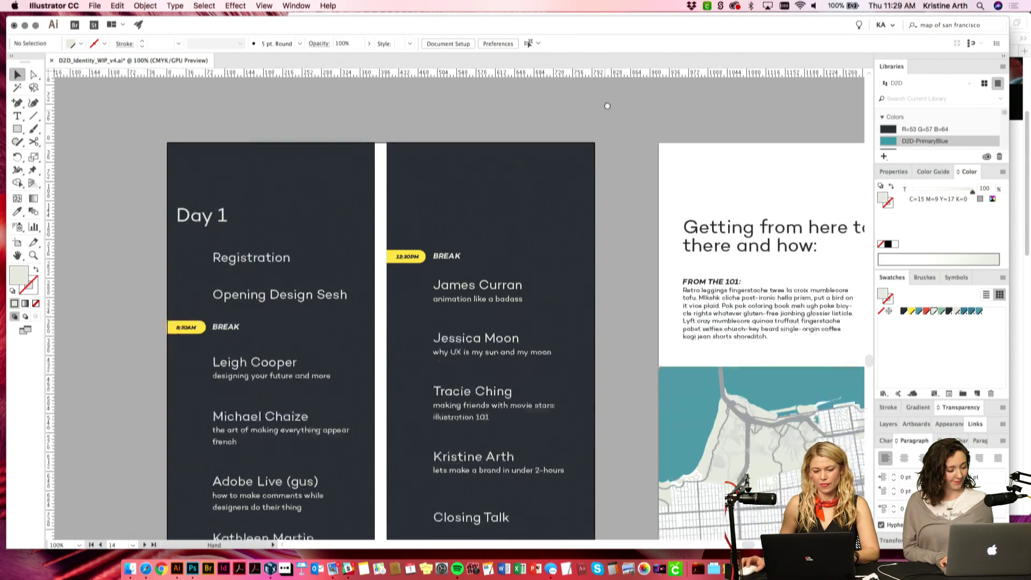
Step: Shift the "Day 1" heading, the three time tags with their labels and both schedule text columns about 14 pt to the right
{"action": "left_click", "coordinate": [224, 217]}
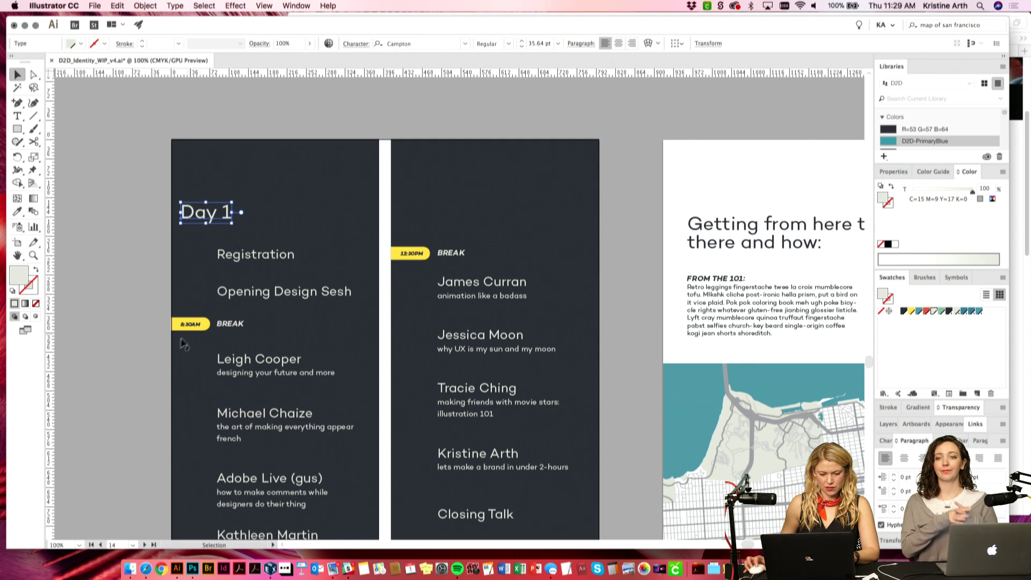
{"action": "left_click_drag", "start_coordinate": [180, 222], "coordinate": [179, 330]}
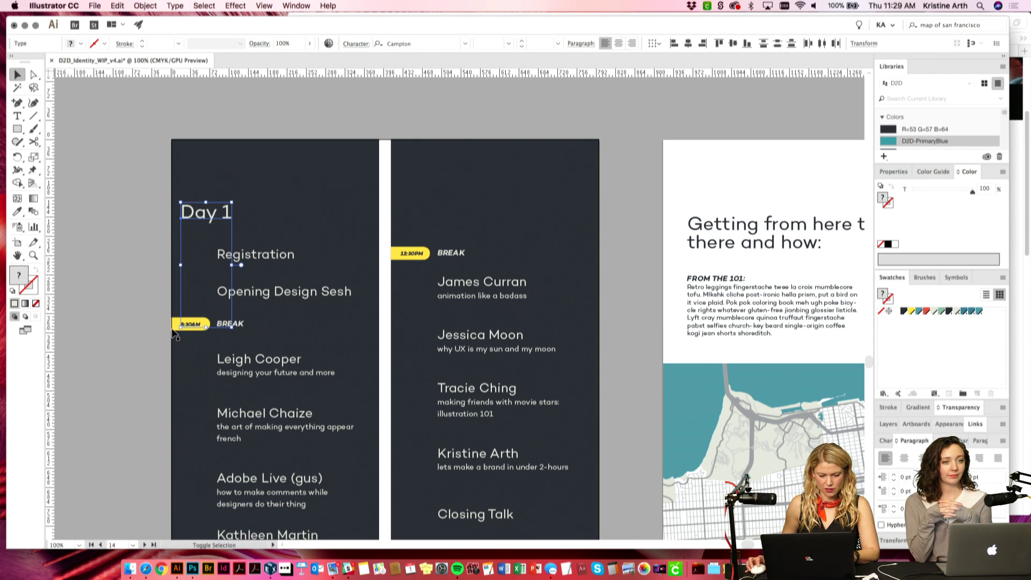
{"action": "left_click", "coordinate": [173, 328], "text": "shift"}
{"action": "left_click", "coordinate": [403, 257], "text": "shift"}
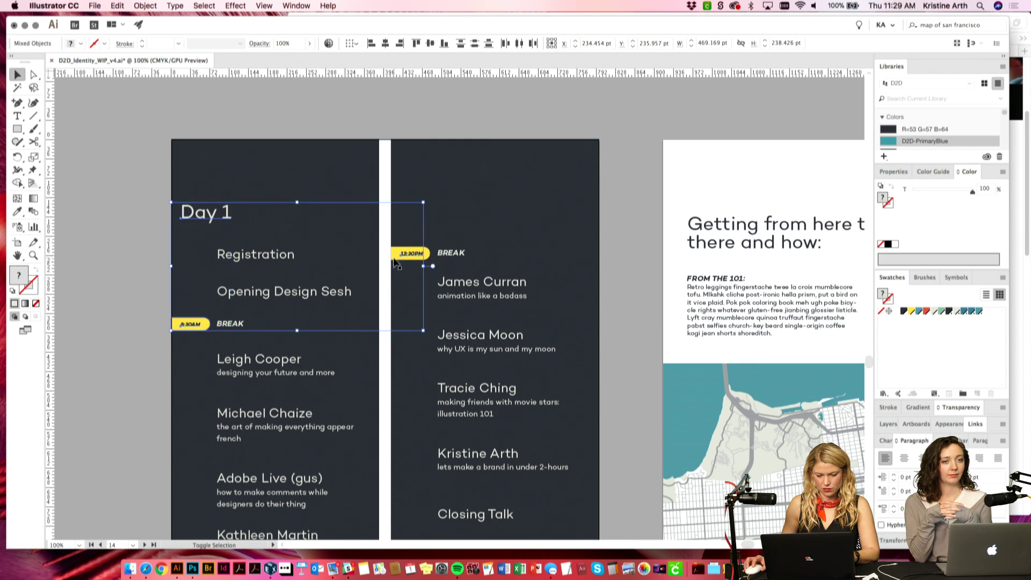
{"action": "scroll", "coordinate": [400, 271], "scroll_direction": "down", "scroll_amount": 5}
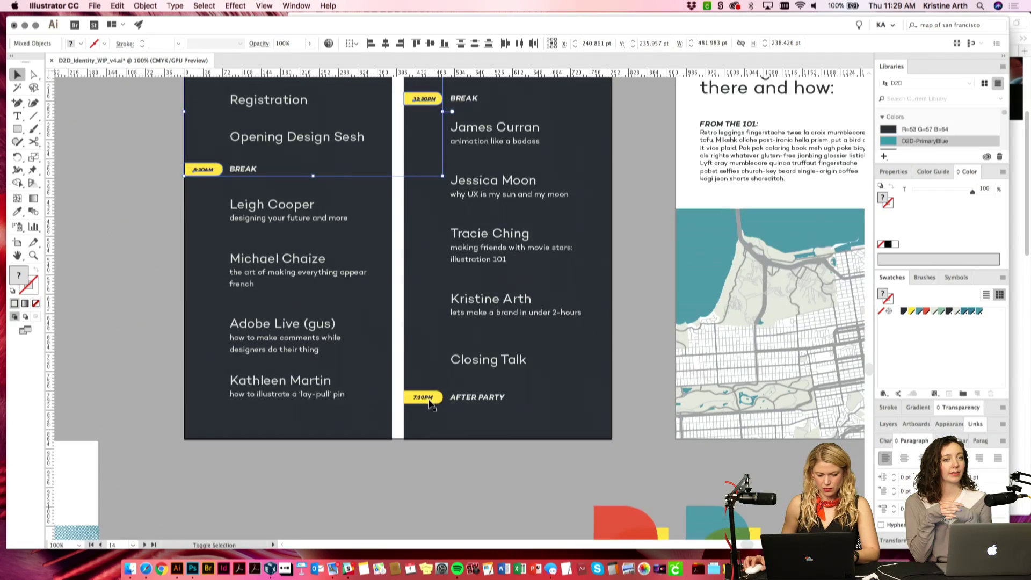
{"action": "left_click", "coordinate": [410, 402], "text": "shift"}
{"action": "left_click", "coordinate": [329, 329], "text": "shift"}
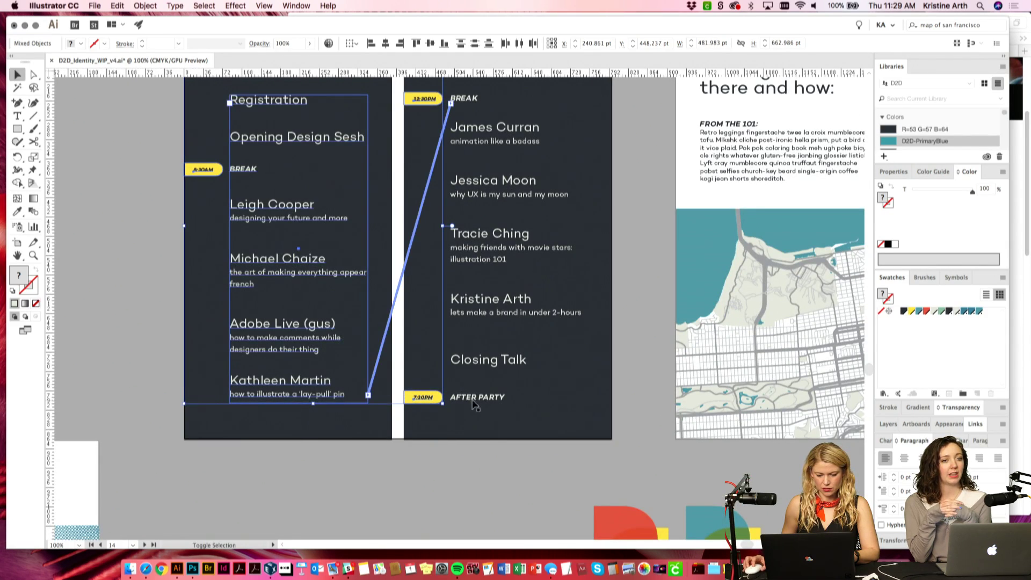
{"action": "left_click", "coordinate": [465, 397], "text": "shift"}
{"action": "left_click_drag", "start_coordinate": [567, 237], "coordinate": [571, 335]}
{"action": "key", "text": "Right"}
{"action": "key", "text": "Right"}
{"action": "key", "text": "Right"}
{"action": "key", "text": "Right"}
{"action": "key", "text": "Right"}
{"action": "key", "text": "Right"}
{"action": "key", "text": "Right"}
{"action": "key", "text": "Right"}
{"action": "key", "text": "Right"}
{"action": "key", "text": "Right"}
{"action": "key", "text": "Right"}
{"action": "key", "text": "Right"}
{"action": "key", "text": "Right"}
{"action": "key", "text": "Right"}
{"action": "key", "text": "Right"}
{"action": "key", "text": "Right"}
{"action": "key", "text": "Right"}
{"action": "key", "text": "Right"}
{"action": "key", "text": "Right"}
{"action": "key", "text": "Right"}
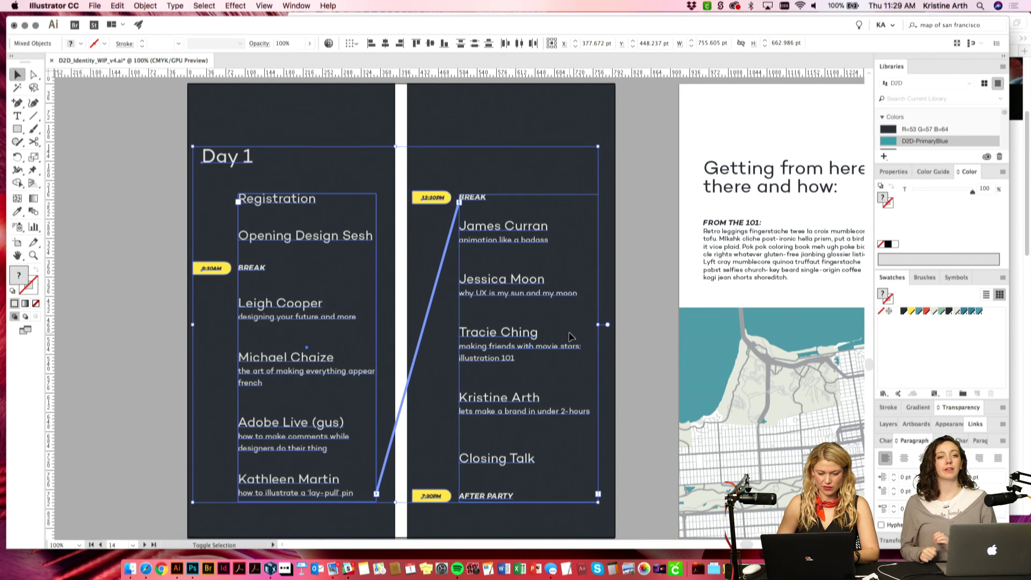
{"action": "key", "text": "Right"}
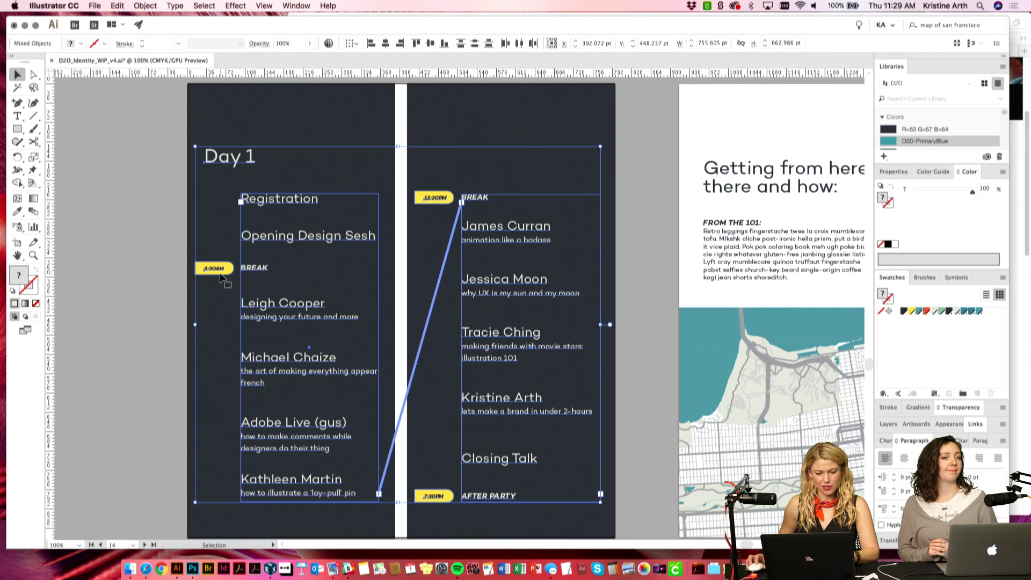
Step: Stretch the left ends of all three yellow time tags back to the left edges of their dark panels
{"action": "left_click", "coordinate": [155, 260]}
{"action": "key", "text": "a"}
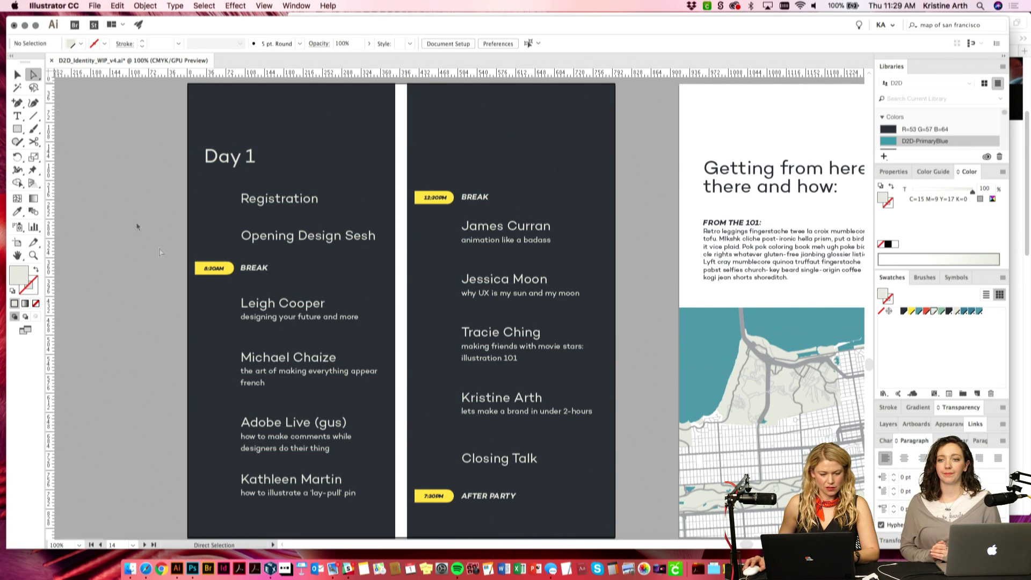
{"action": "left_click", "coordinate": [196, 267]}
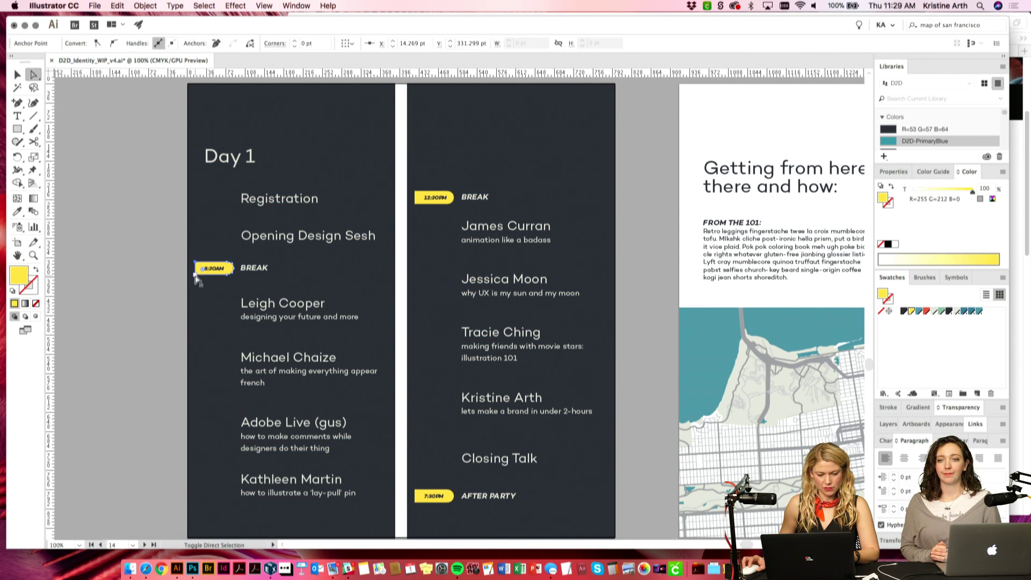
{"action": "left_click", "coordinate": [415, 204], "text": "shift"}
{"action": "left_click", "coordinate": [420, 496], "text": "shift"}
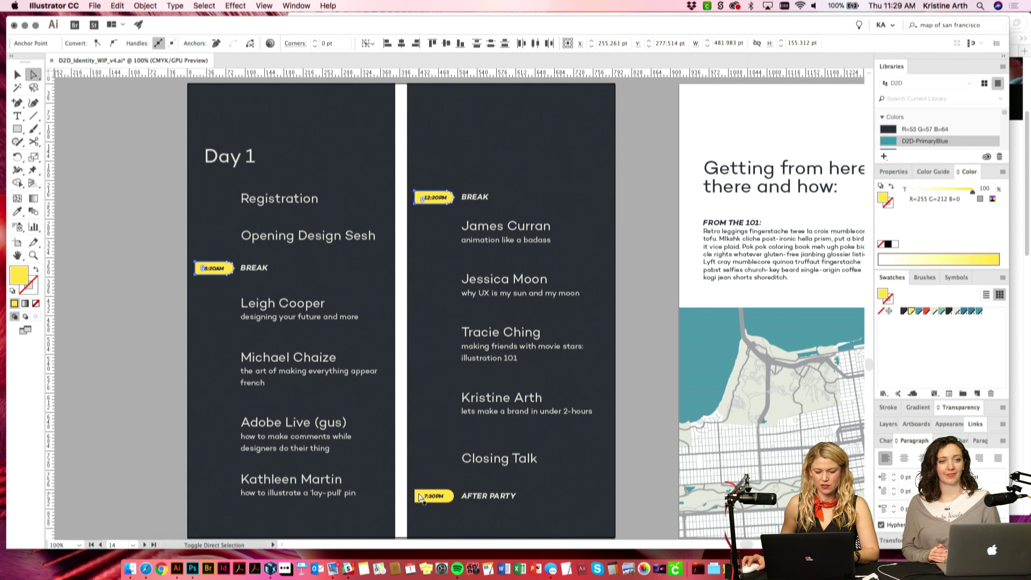
{"action": "left_click_drag", "start_coordinate": [417, 493], "coordinate": [407, 505]}
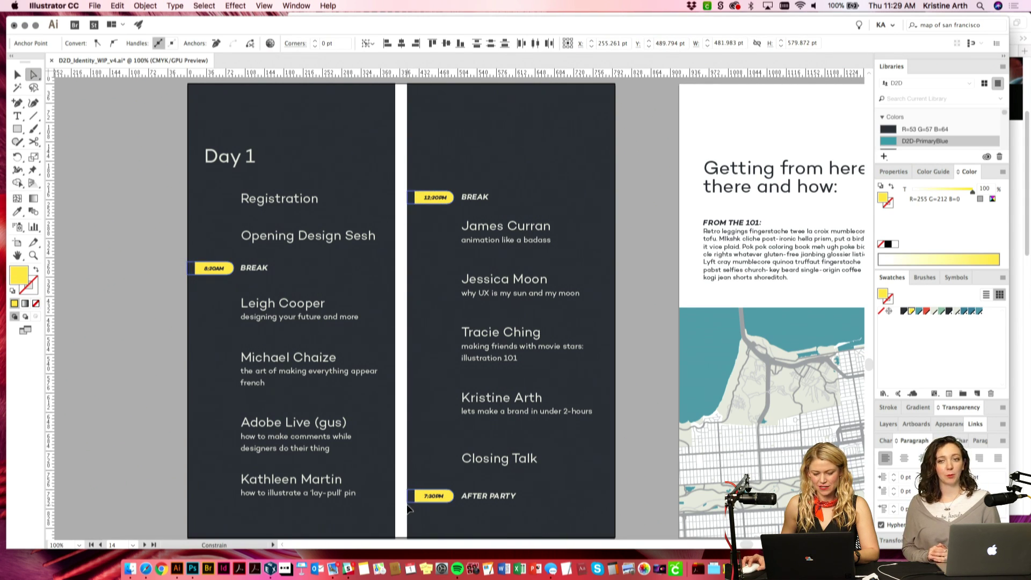
{"action": "key", "text": "v"}
{"action": "left_click", "coordinate": [651, 336]}
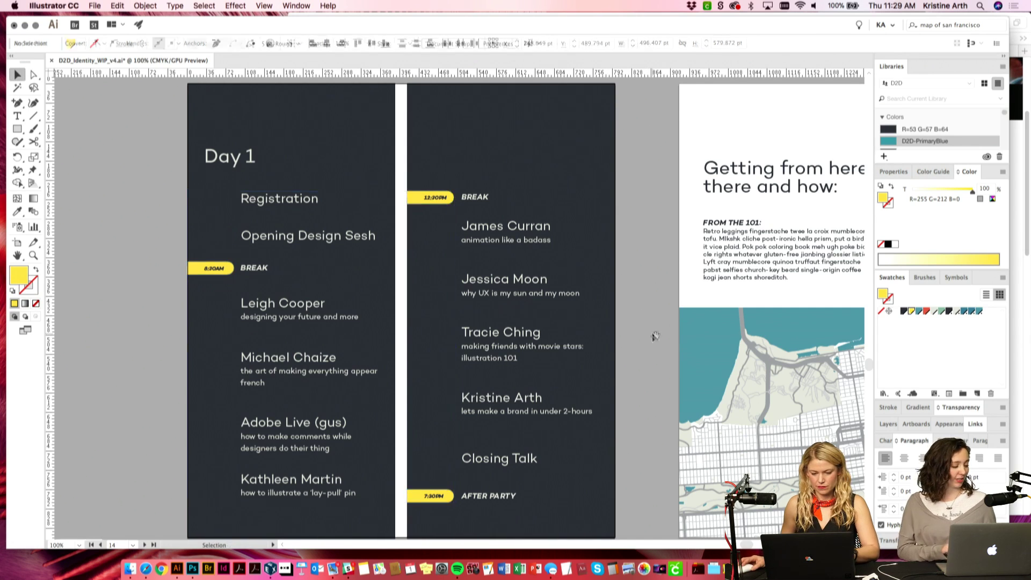
{"action": "mouse_move", "coordinate": [632, 265]}
{"action": "left_mouse_down"}
{"action": "mouse_move", "coordinate": [631, 250]}
{"action": "mouse_move", "coordinate": [641, 271]}
{"action": "left_mouse_up"}
{"action": "key", "text": "super+minus"}
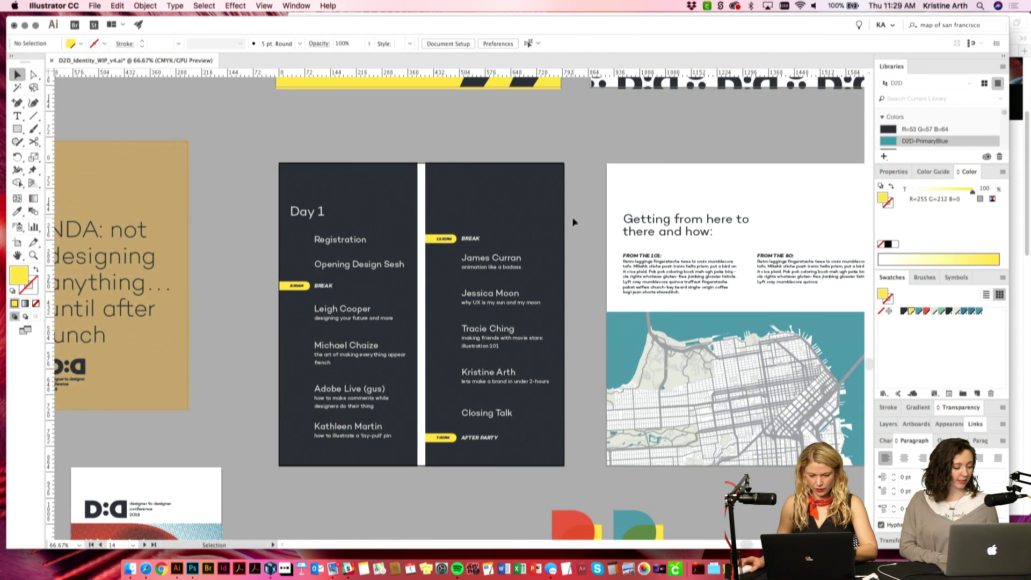
{"action": "left_click_drag", "start_coordinate": [430, 158], "coordinate": [430, 457]}
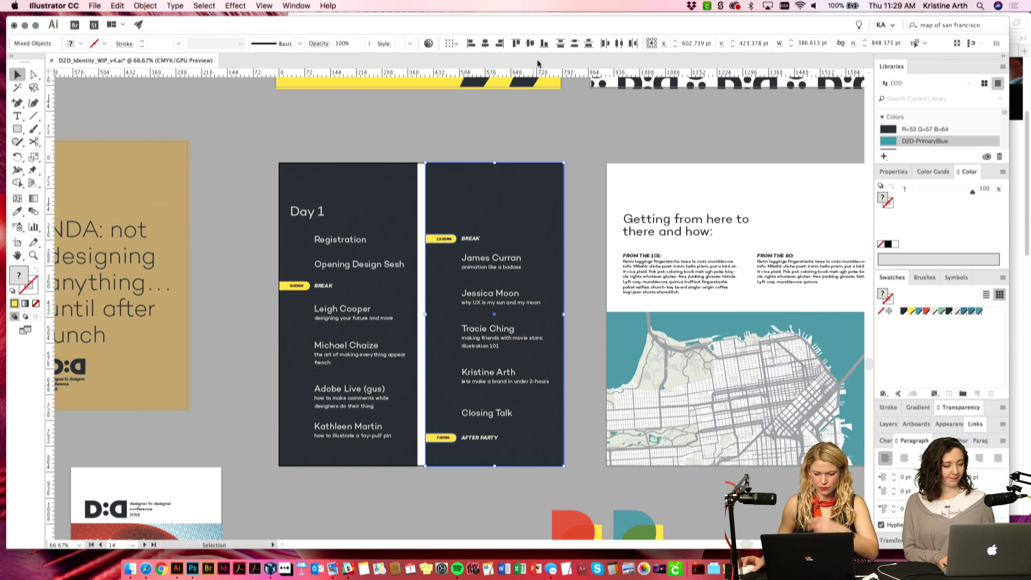
{"action": "left_click", "coordinate": [591, 131]}
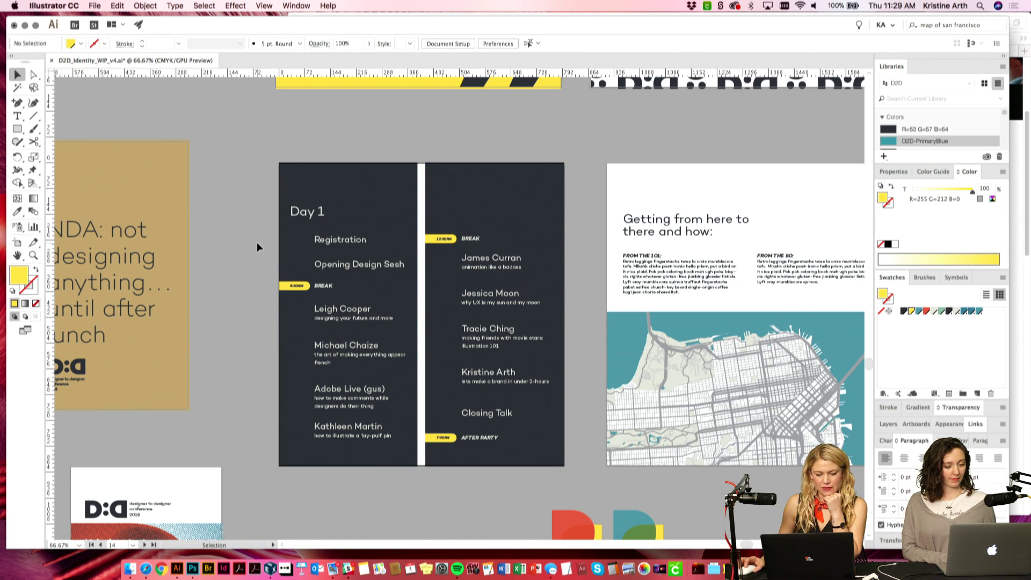
Step: Tighten the second column by removing the extra line spaces above "Closing Talk" and "AFTER PARTY"
{"action": "left_click_drag", "start_coordinate": [555, 361], "coordinate": [532, 339]}
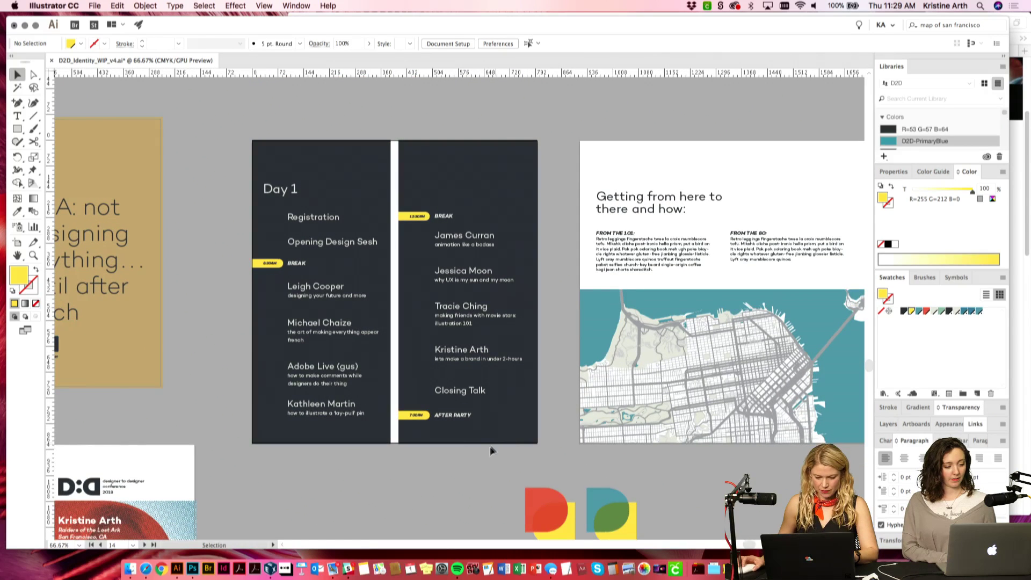
{"action": "double_click", "coordinate": [443, 391]}
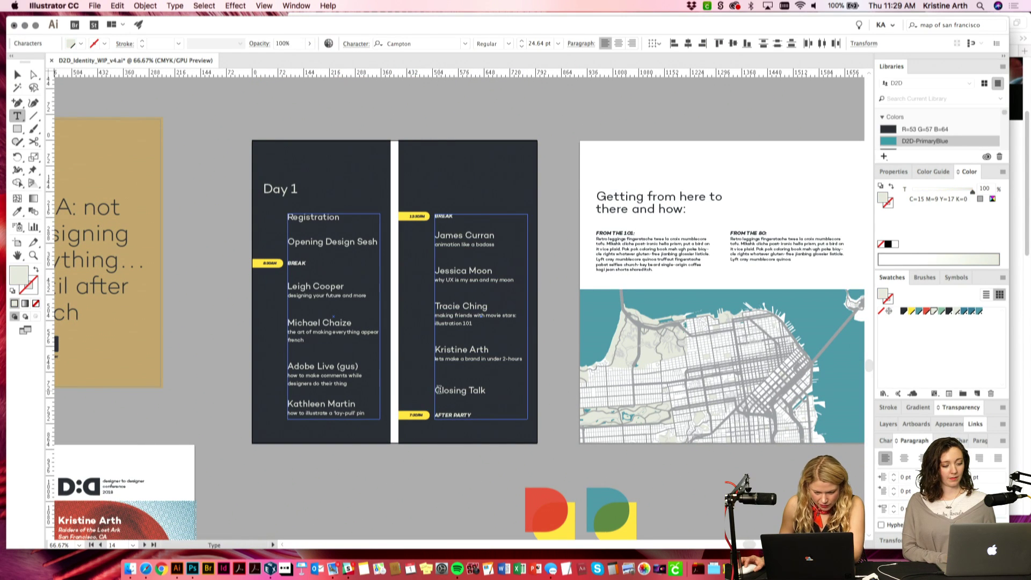
{"action": "key", "text": "BackSpace"}
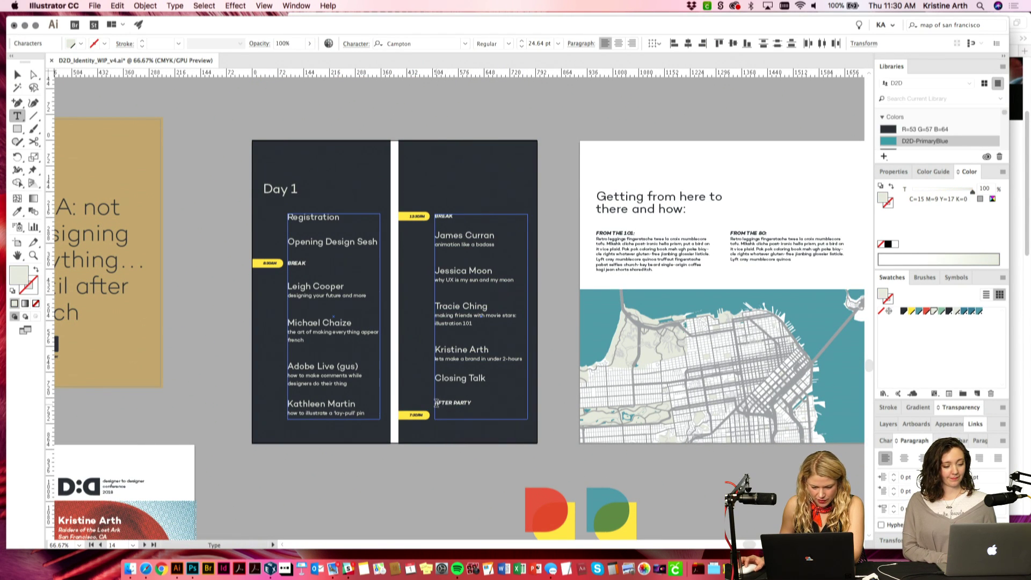
{"action": "left_click", "coordinate": [436, 403]}
{"action": "key", "text": "BackSpace"}
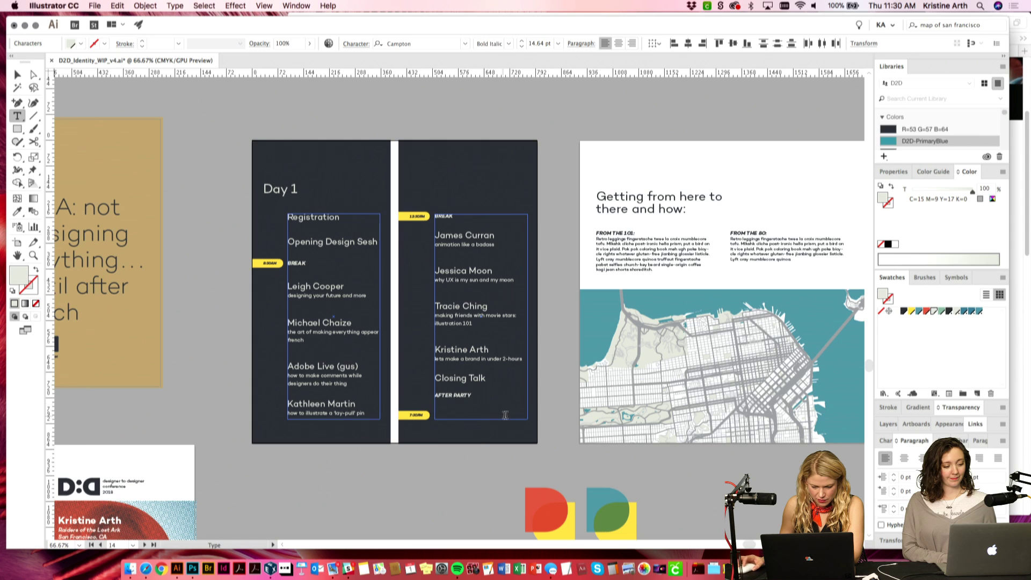
Step: Combine the first column's opening entries into "Registration & Opening Design Sesh" on two adjacent lines
{"action": "left_click", "coordinate": [289, 241]}
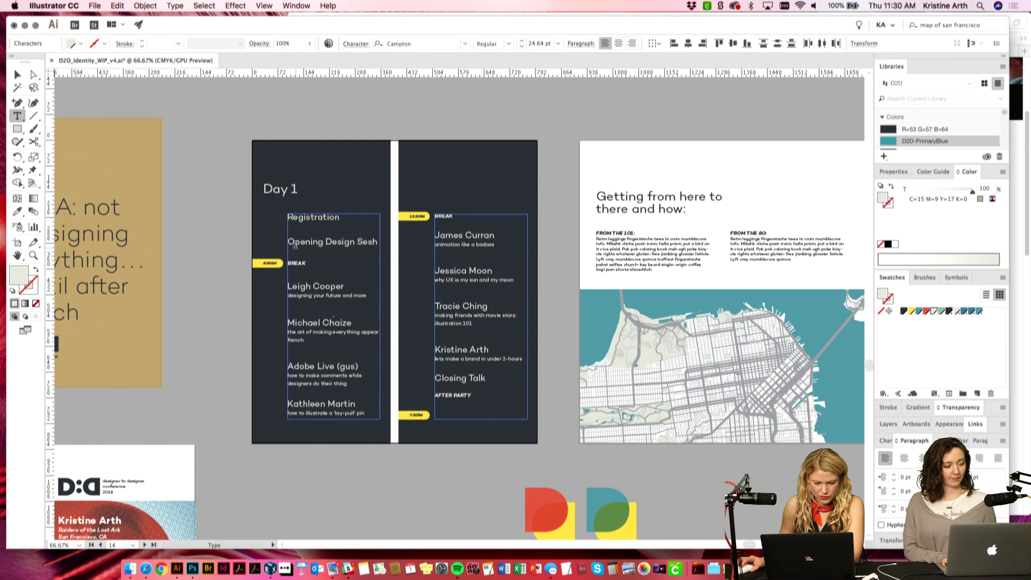
{"action": "key", "text": "BackSpace"}
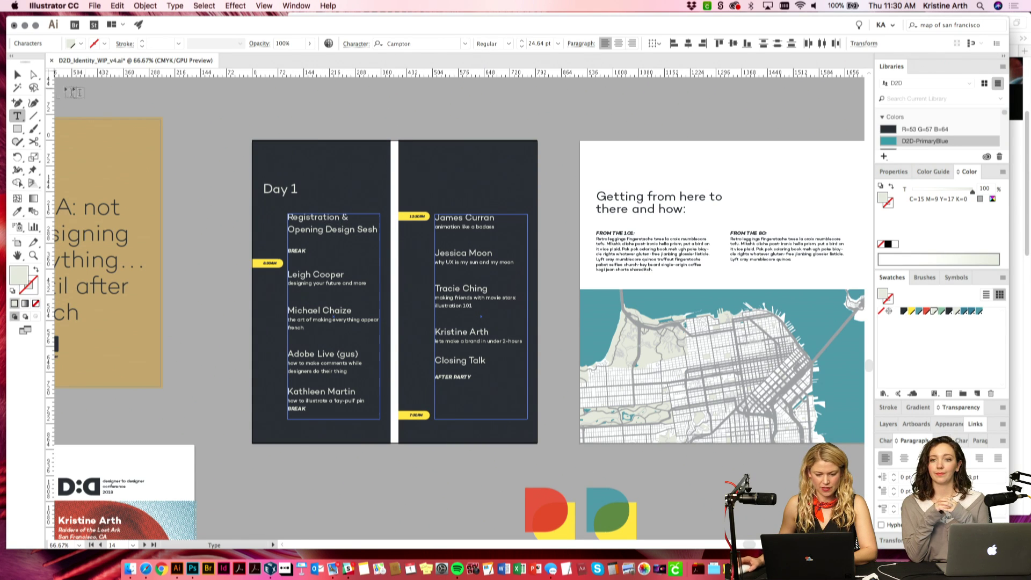
{"action": "left_click", "coordinate": [17, 74]}
{"action": "left_click", "coordinate": [198, 169]}
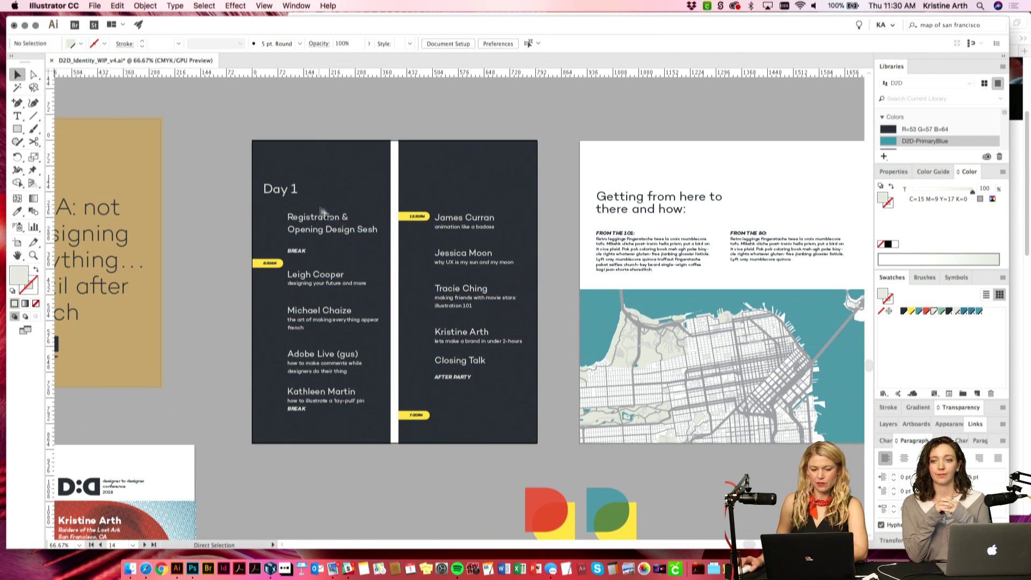
Step: Move the first column's yellow time tag and its label up level with the upper "BREAK" entry
{"action": "key", "text": "super+1"}
{"action": "scroll", "coordinate": [223, 252], "scroll_direction": "left", "scroll_amount": 2}
{"action": "left_click", "coordinate": [222, 251]}
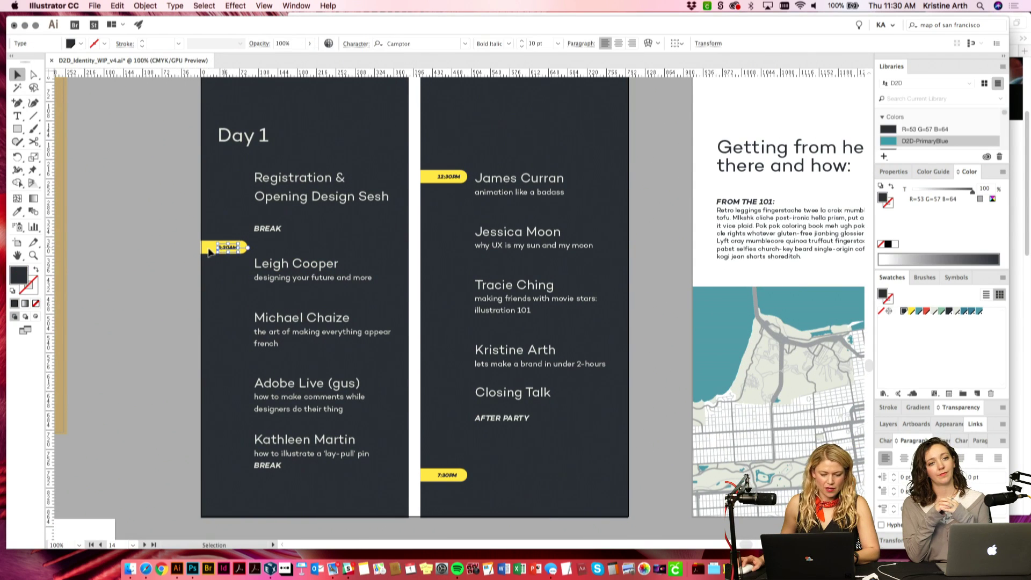
{"action": "left_click_drag", "start_coordinate": [209, 253], "coordinate": [208, 233]}
Step: Try the 12:30PM tag lower, between the second column's second and third speakers, and return it to the column's first line
{"action": "scroll", "coordinate": [462, 279], "scroll_direction": "down", "scroll_amount": 3}
{"action": "scroll", "coordinate": [462, 279], "scroll_direction": "right", "scroll_amount": 2}
{"action": "left_click", "coordinate": [390, 129]}
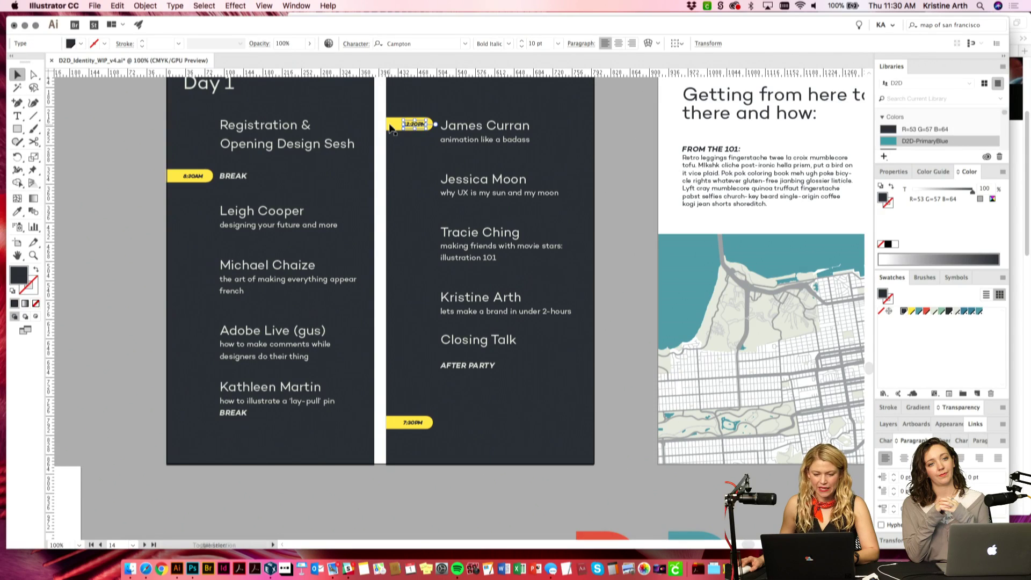
{"action": "left_click_drag", "start_coordinate": [389, 126], "coordinate": [384, 219]}
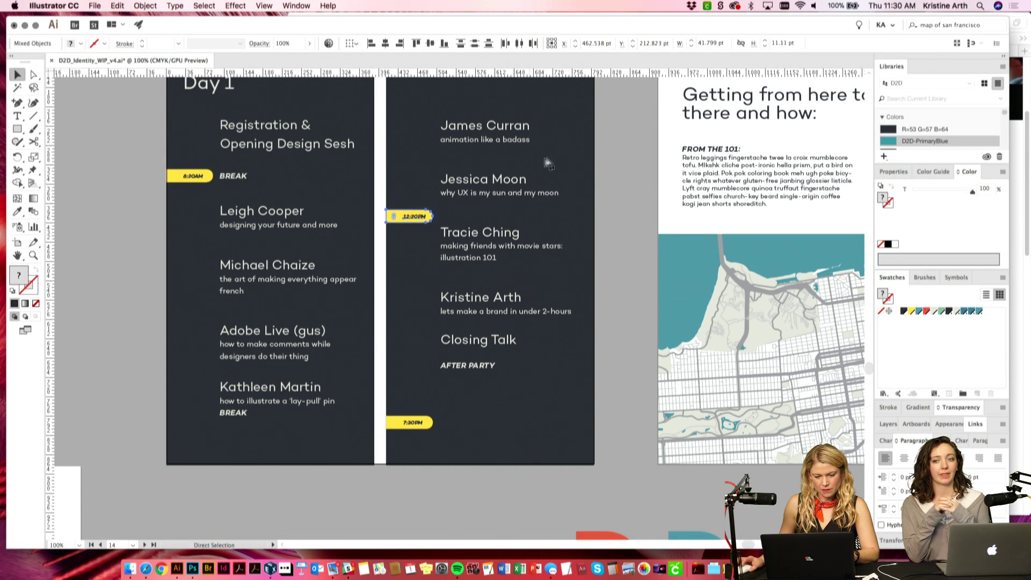
{"action": "left_click_drag", "start_coordinate": [385, 219], "coordinate": [391, 127]}
Step: Push the "BREAK" line under the first column's last speaker over to the start of the second column, beside the 12:30PM tag
{"action": "left_click", "coordinate": [232, 412]}
{"action": "double_click", "coordinate": [232, 412]}
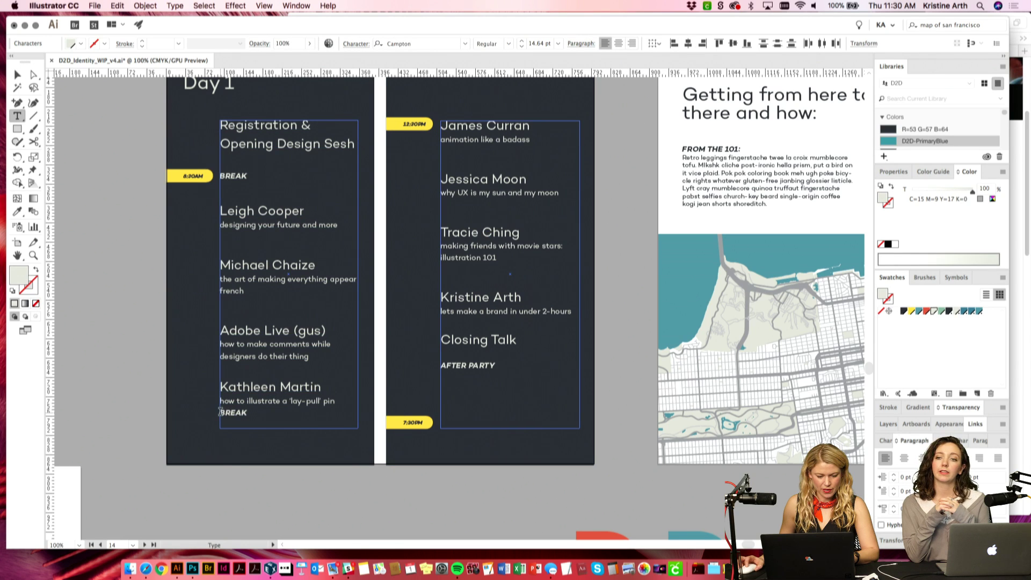
{"action": "key", "text": "Return"}
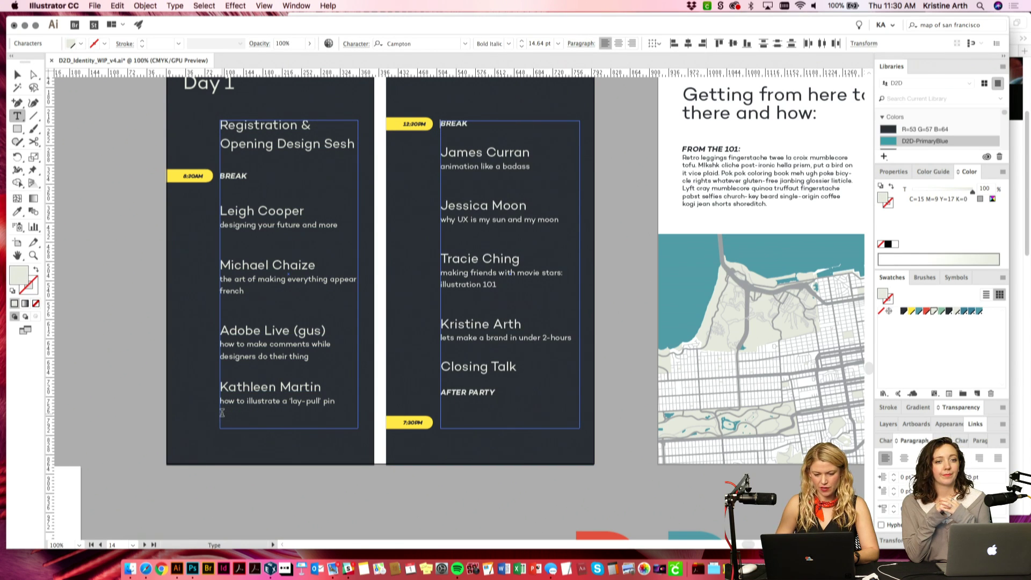
{"action": "left_click", "coordinate": [18, 74]}
{"action": "left_click", "coordinate": [425, 450]}
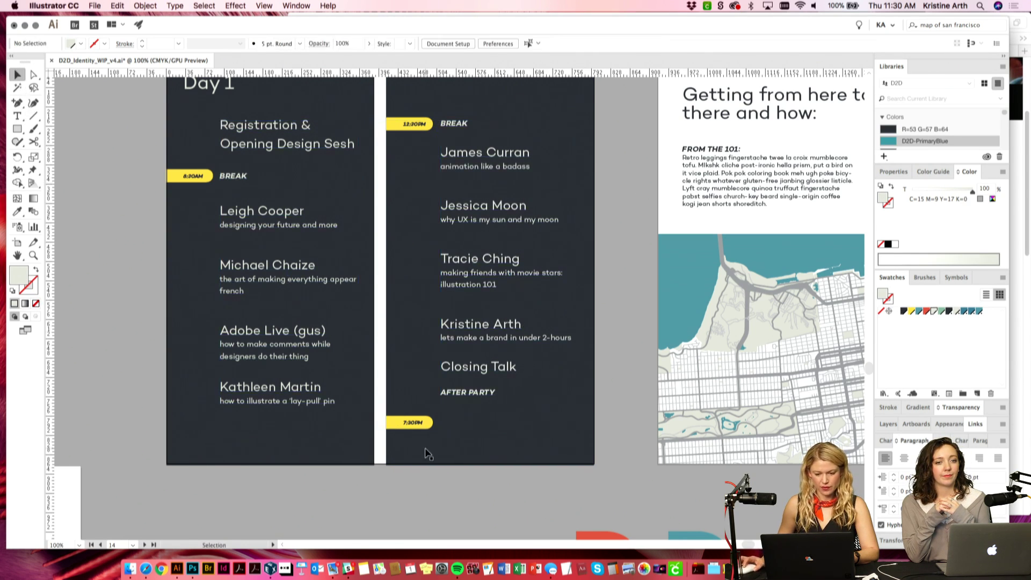
Step: Move the 7:30PM tag and its label up level with the "AFTER PARTY" entry
{"action": "left_click", "coordinate": [413, 422]}
{"action": "left_click_drag", "start_coordinate": [385, 424], "coordinate": [390, 397]}
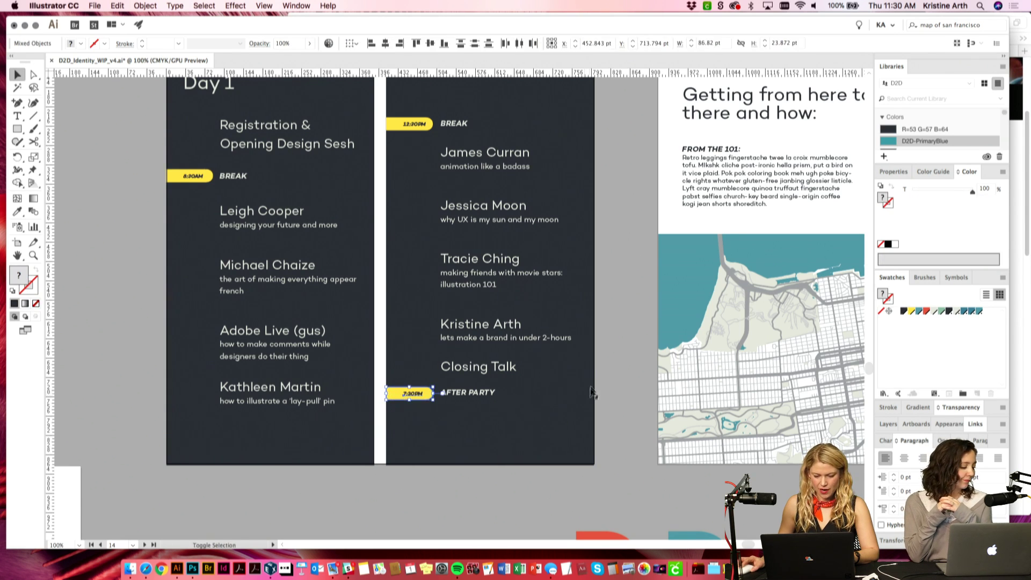
{"action": "left_click", "coordinate": [623, 354]}
{"action": "scroll", "coordinate": [624, 311], "scroll_direction": "up", "scroll_amount": 1}
{"action": "key", "text": "super+minus"}
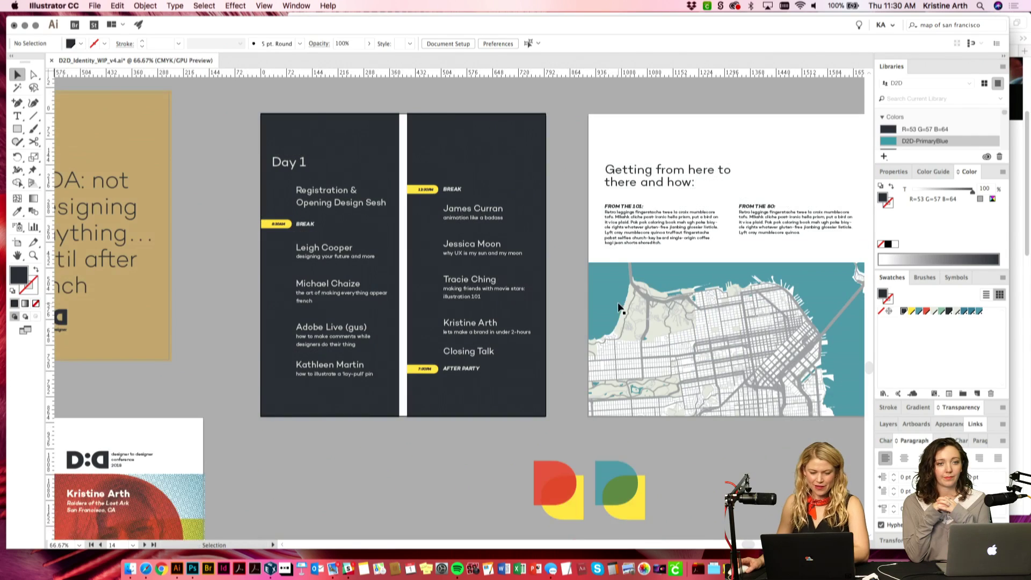
Step: Select the whole "Day 1" schedule, including both dark panels, the heading, time tags and text columns
{"action": "left_click_drag", "start_coordinate": [349, 216], "coordinate": [220, 111]}
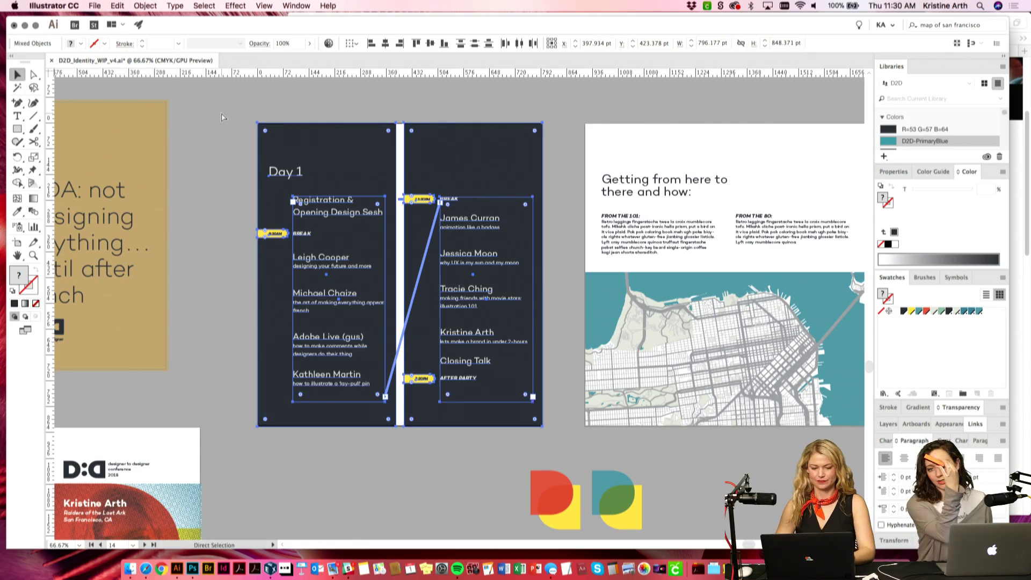
{"action": "key", "text": "super+minus"}
{"action": "key", "text": "super+minus"}
{"action": "key", "text": "super+minus"}
{"action": "left_click_drag", "start_coordinate": [238, 95], "coordinate": [284, 163]}
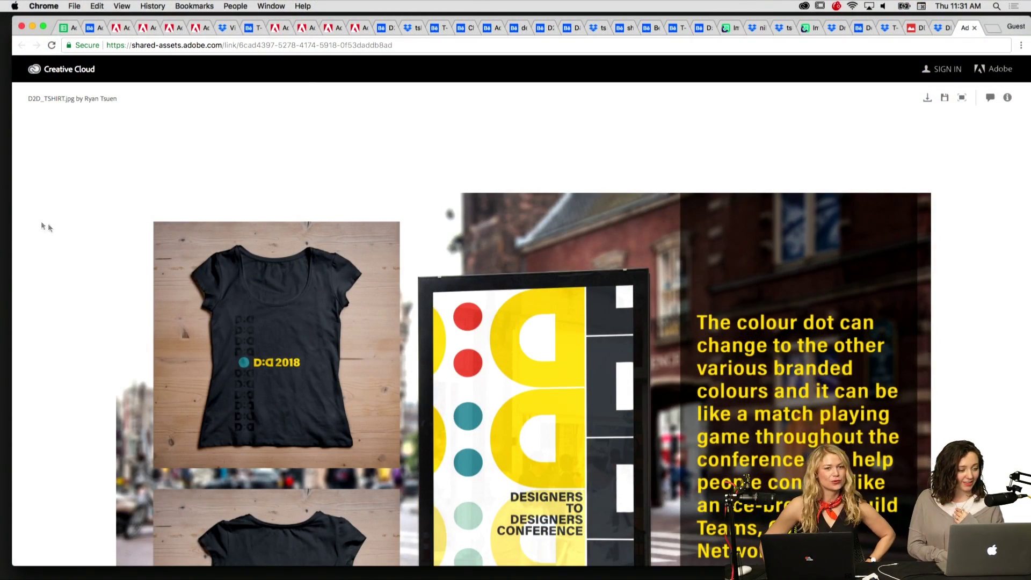
Step: In Chrome, examine the front and back shirts and the poster in the shared D2D_TSHIRT.jpg mockup
{"action": "scroll", "coordinate": [69, 237], "scroll_direction": "down", "scroll_amount": 3}
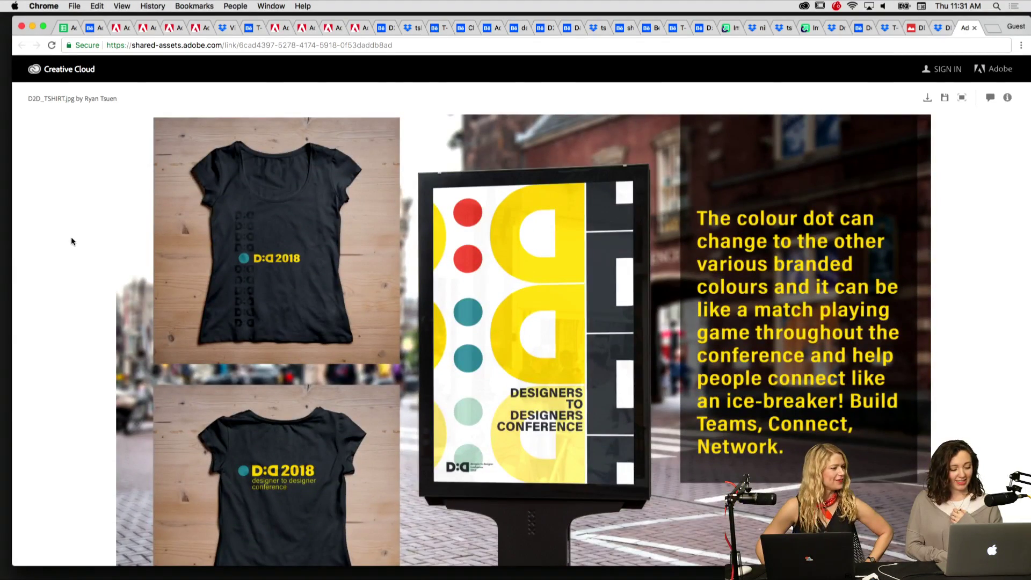
{"action": "scroll", "coordinate": [72, 240], "scroll_direction": "down", "scroll_amount": 1}
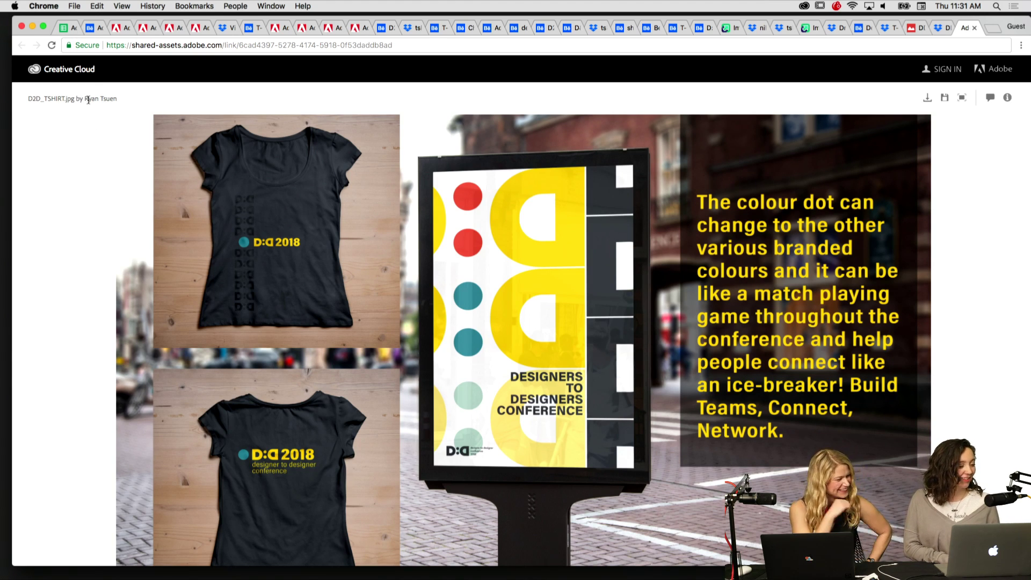
{"action": "scroll", "coordinate": [599, 426], "scroll_direction": "up", "scroll_amount": 2}
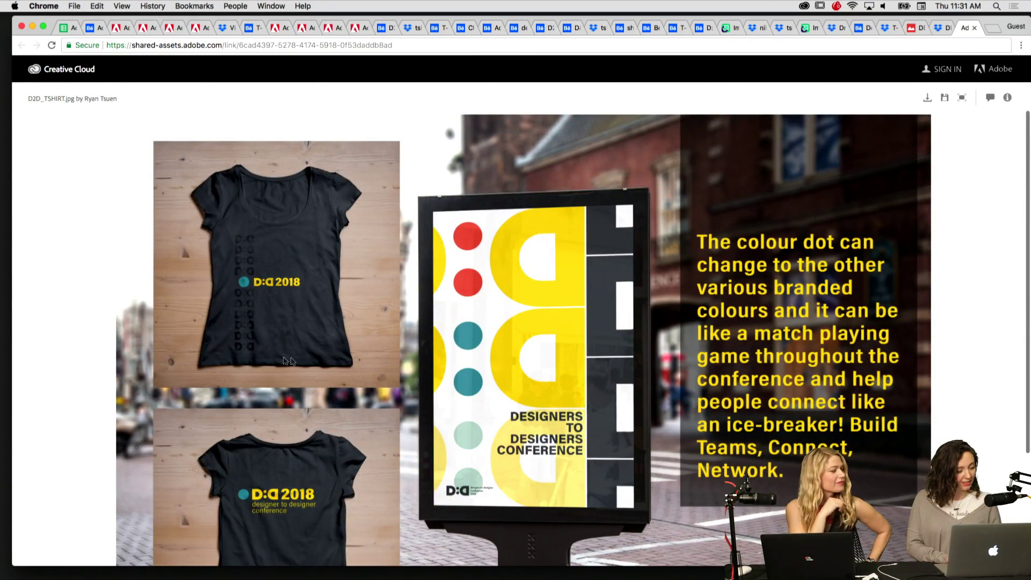
{"action": "scroll", "coordinate": [128, 359], "scroll_direction": "down", "scroll_amount": 5}
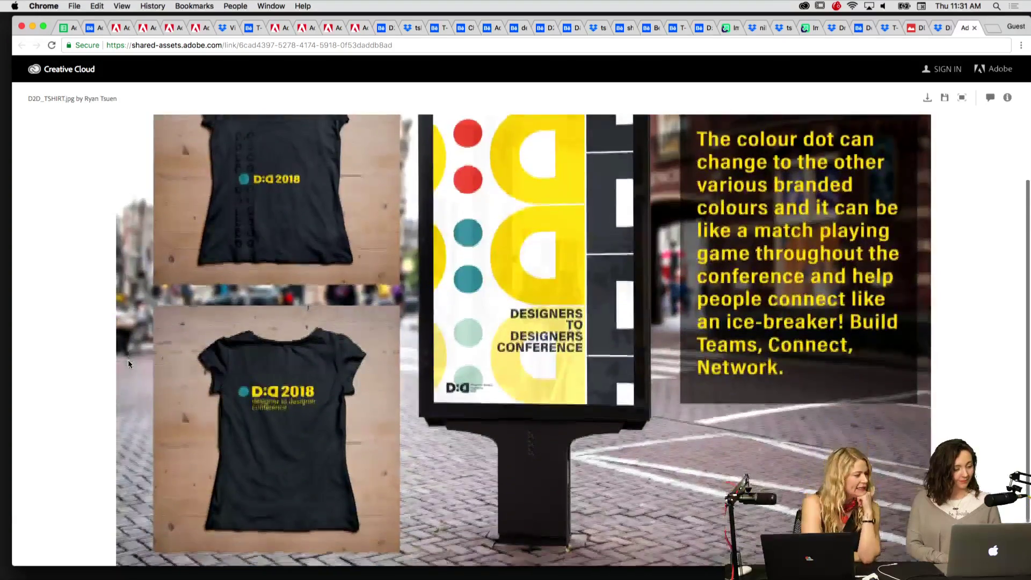
{"action": "scroll", "coordinate": [127, 359], "scroll_direction": "up", "scroll_amount": 6}
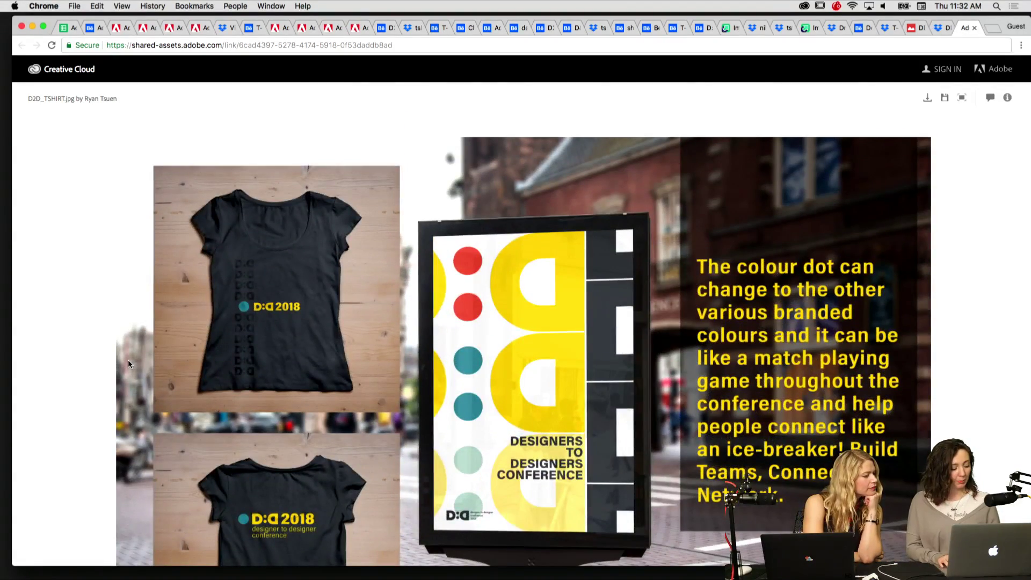
Step: Compare the DD-Shirt.jpg mockup with the "CREATE & SHARE" design in DD Tshirt.jpg
{"action": "key", "text": "ctrl+shift+Tab"}
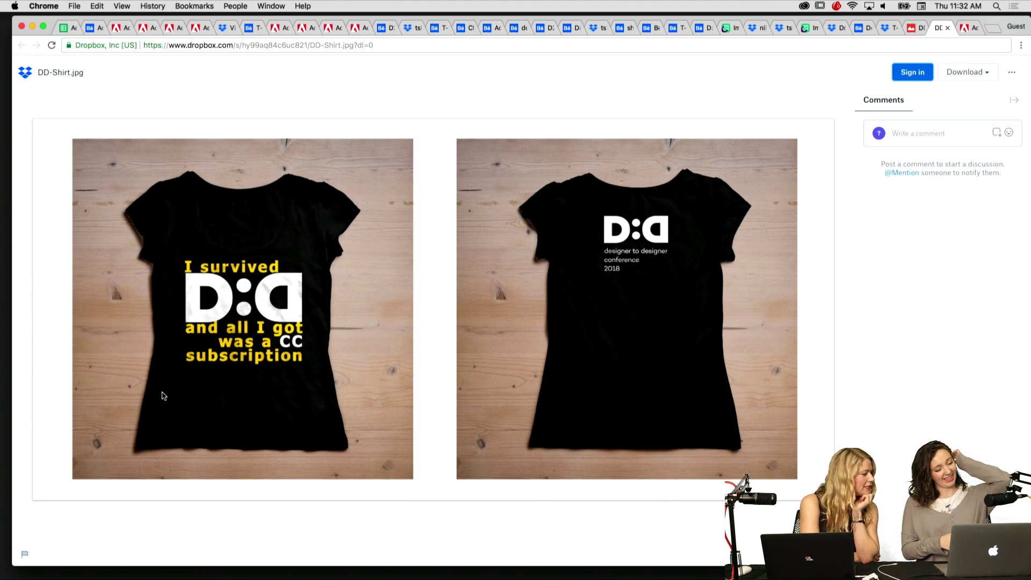
{"action": "key", "text": "ctrl+shift+Tab"}
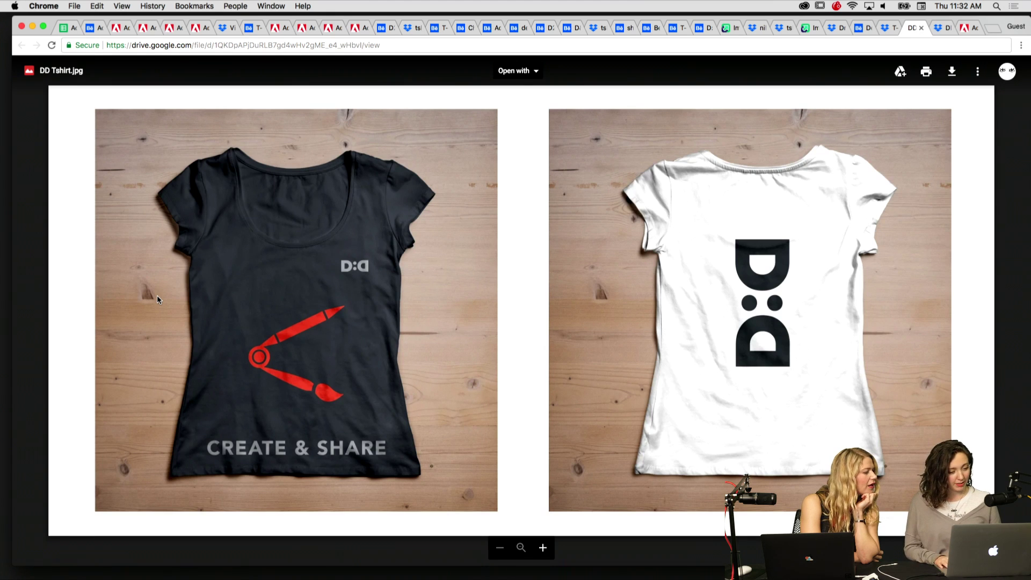
{"action": "key", "text": "ctrl+Tab"}
{"action": "key", "text": "ctrl+shift+Tab"}
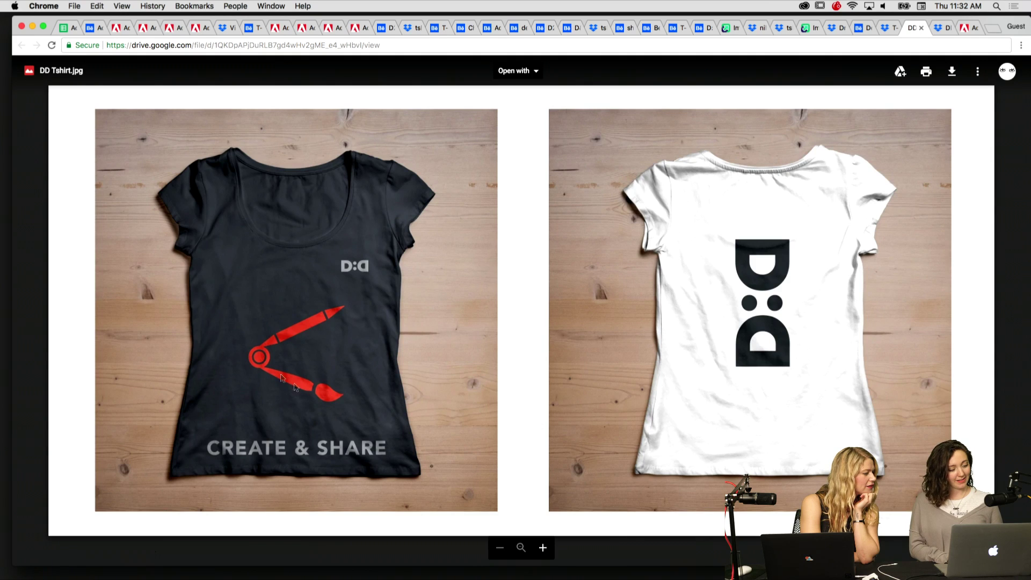
Step: Open the T-shirt 1.jpg mockup and magnify it to inspect the repeated D:D logo pattern
{"action": "key", "text": "ctrl+shift+Tab"}
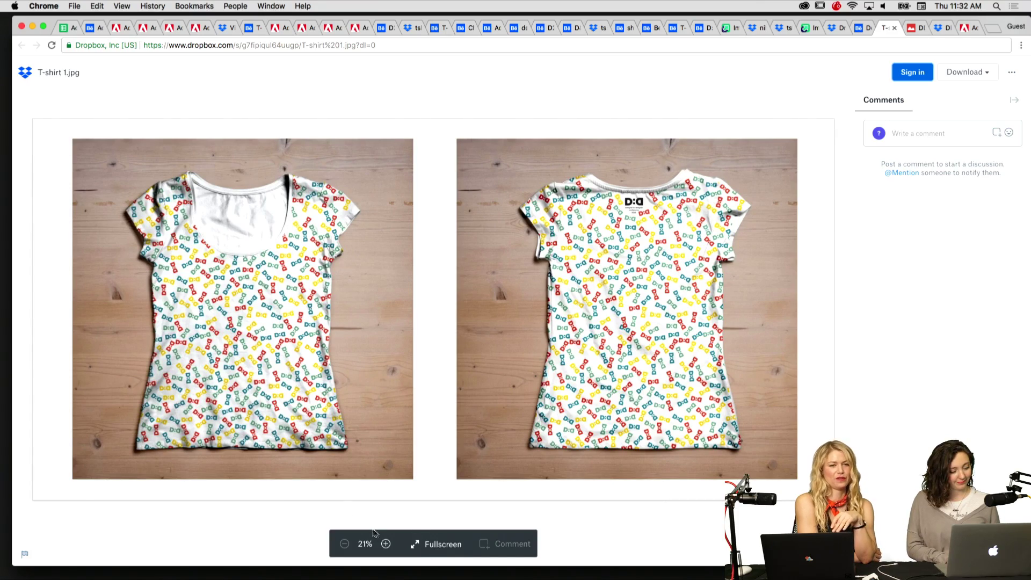
{"action": "left_click", "coordinate": [386, 544]}
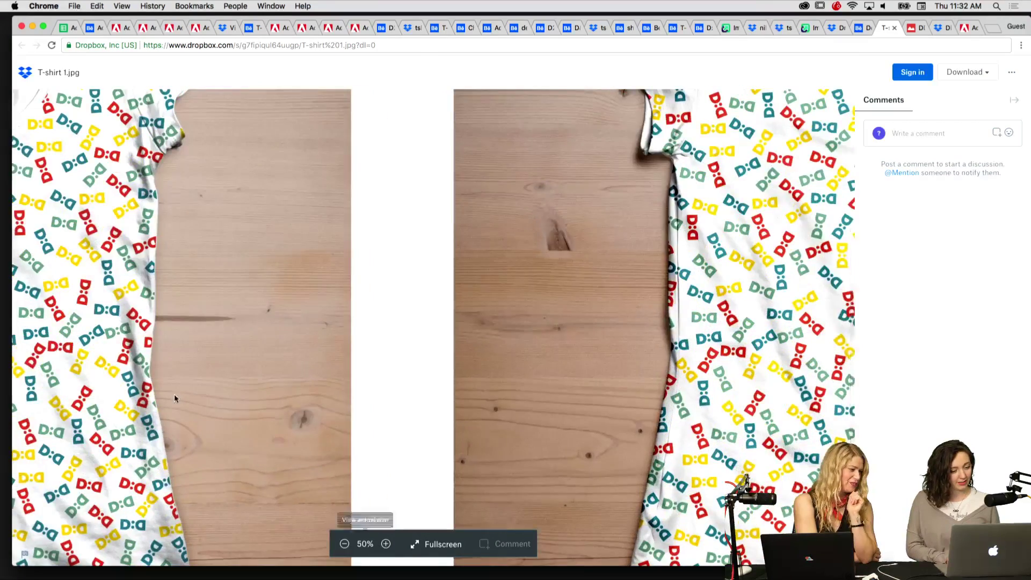
{"action": "scroll", "coordinate": [174, 394], "scroll_direction": "right", "scroll_amount": 5}
{"action": "scroll", "coordinate": [173, 395], "scroll_direction": "left", "scroll_amount": 4}
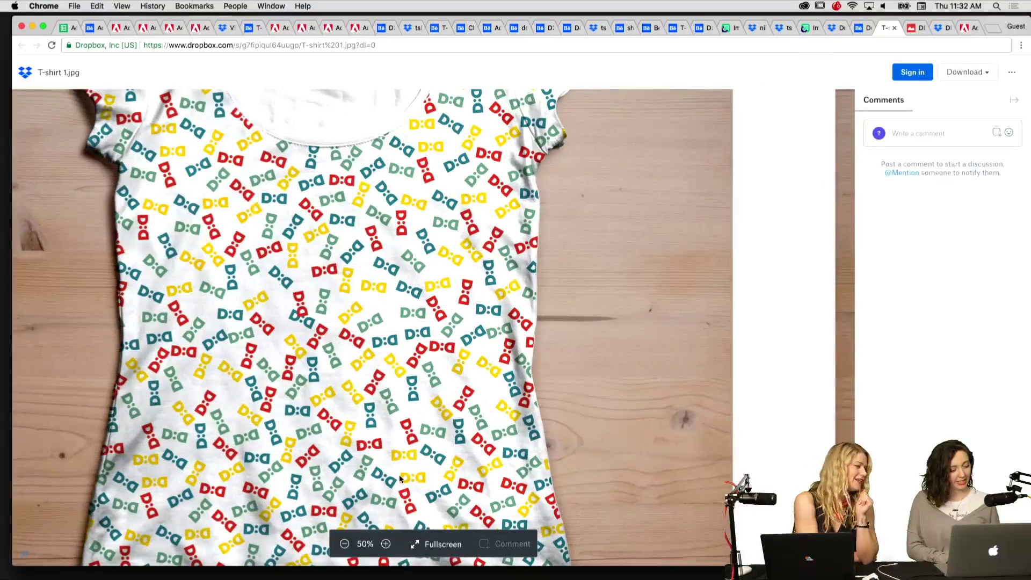
{"action": "left_click", "coordinate": [345, 544]}
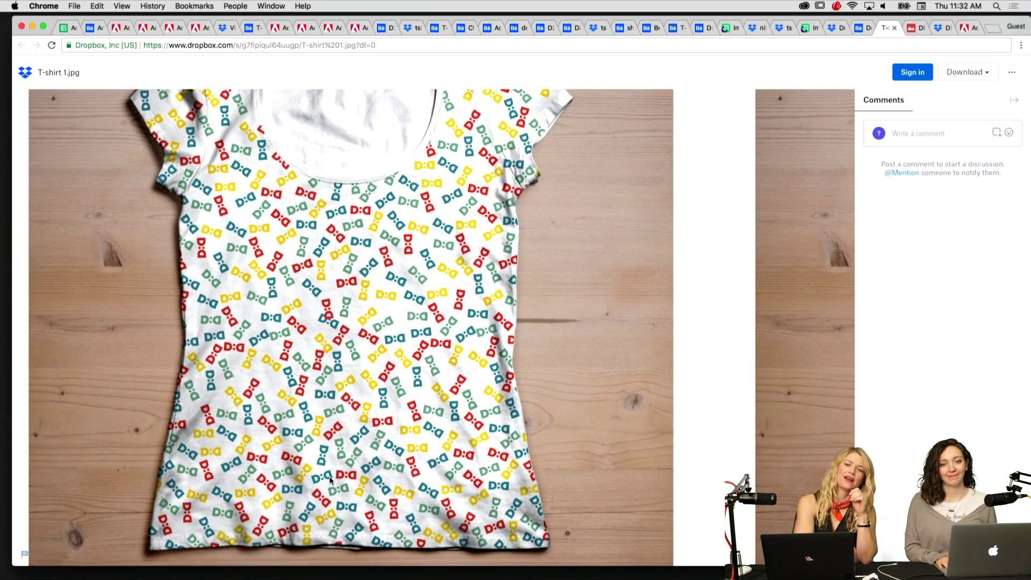
Step: Examine the white and dark shirts in the "Designer to Designer t-shirt" project on Behance
{"action": "key", "text": "ctrl+shift+Tab"}
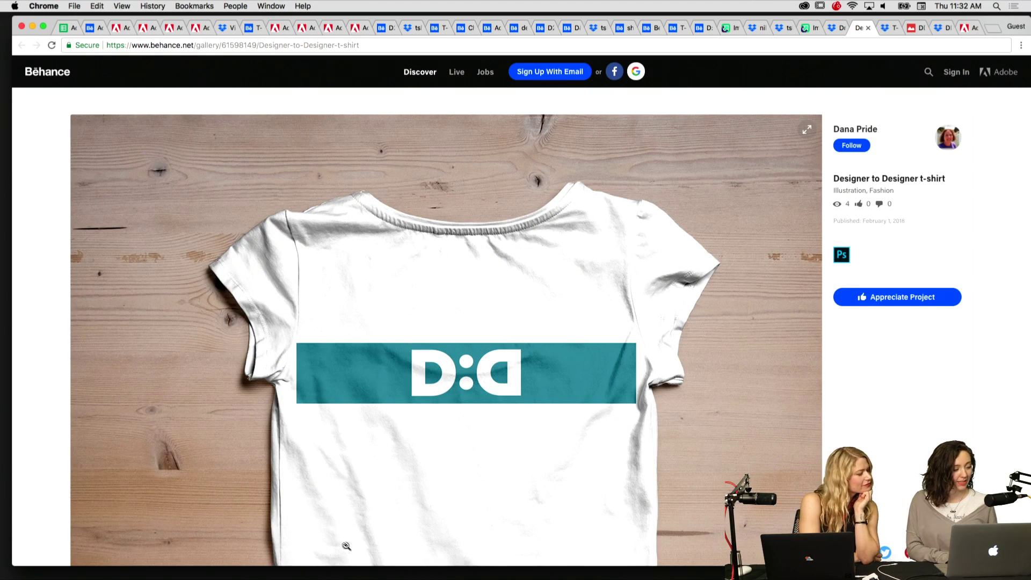
{"action": "scroll", "coordinate": [306, 340], "scroll_direction": "down", "scroll_amount": 10}
{"action": "scroll", "coordinate": [310, 342], "scroll_direction": "down", "scroll_amount": 5}
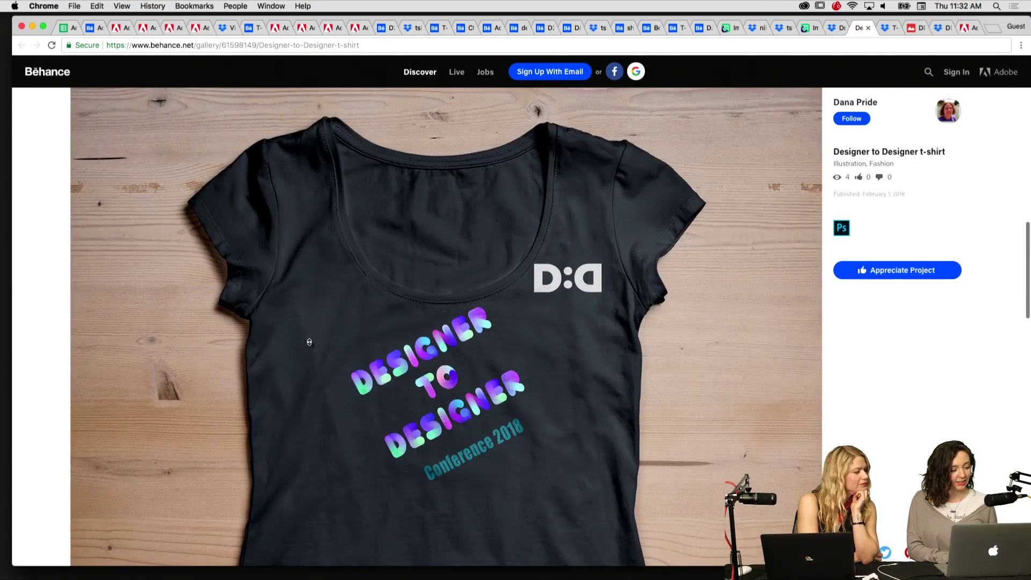
{"action": "scroll", "coordinate": [329, 324], "scroll_direction": "down", "scroll_amount": 5}
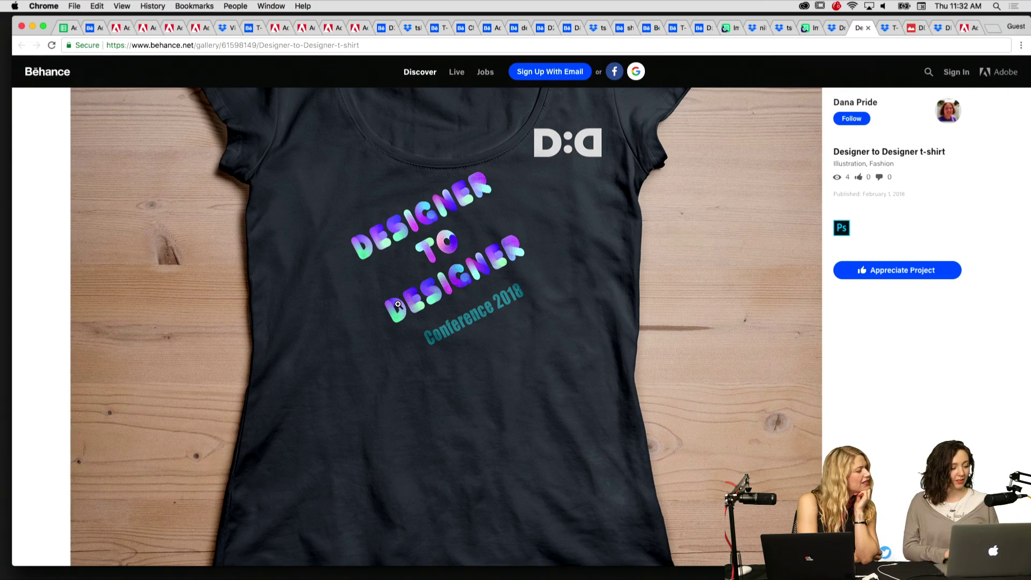
{"action": "scroll", "coordinate": [556, 190], "scroll_direction": "down", "scroll_amount": 10}
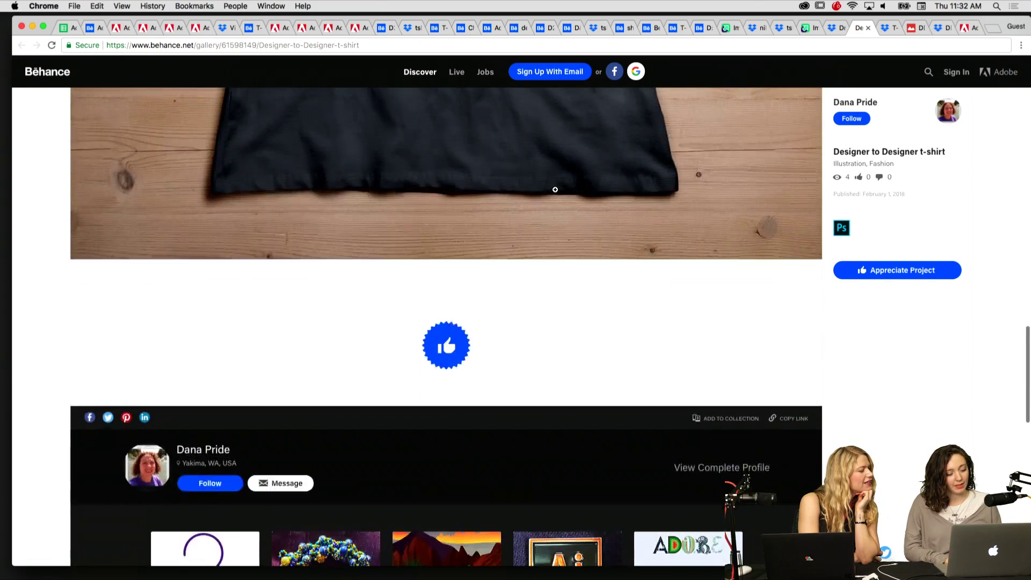
{"action": "scroll", "coordinate": [555, 189], "scroll_direction": "up", "scroll_amount": 10}
Step: Open both images in the shared DD Dropbox folder, inspecting the logo on T-Shirt – Rückseite.jpg at 125% before viewing T-Shirt – Vorderseite.jpg
{"action": "key", "text": "super+alt+Left"}
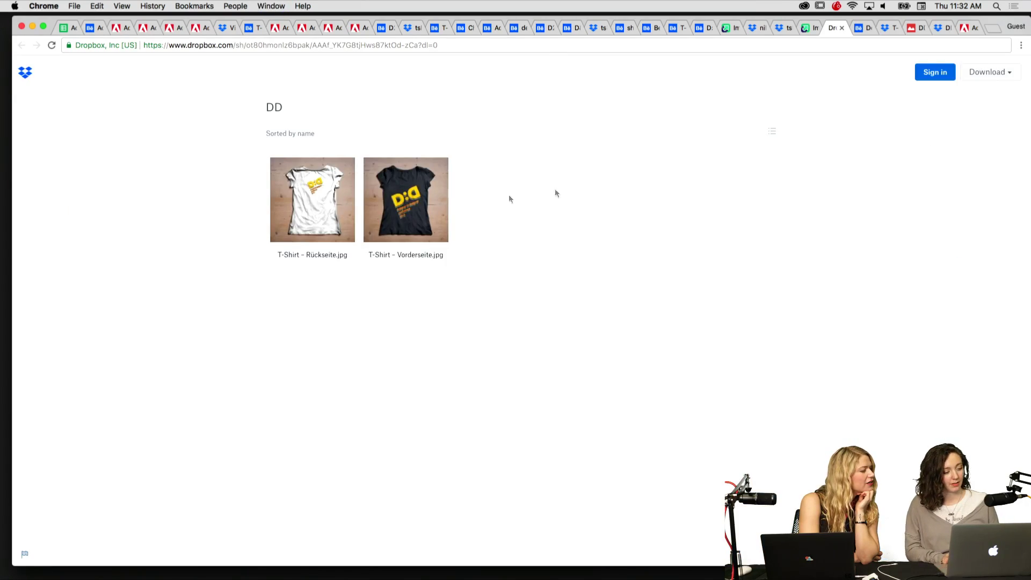
{"action": "left_click", "coordinate": [295, 204]}
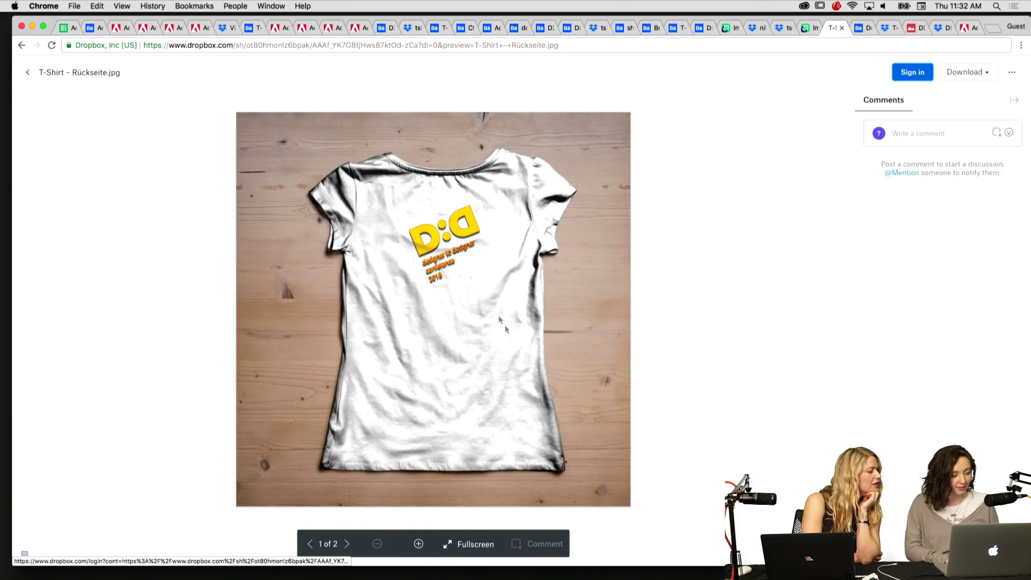
{"action": "left_click", "coordinate": [418, 544]}
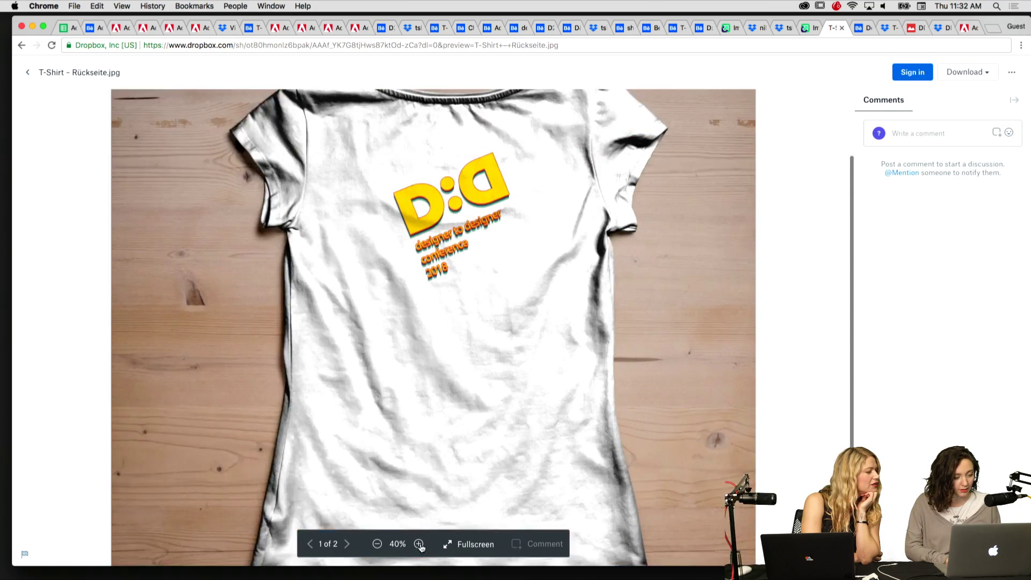
{"action": "left_click", "coordinate": [419, 544]}
{"action": "scroll", "coordinate": [417, 408], "scroll_direction": "up", "scroll_amount": 5}
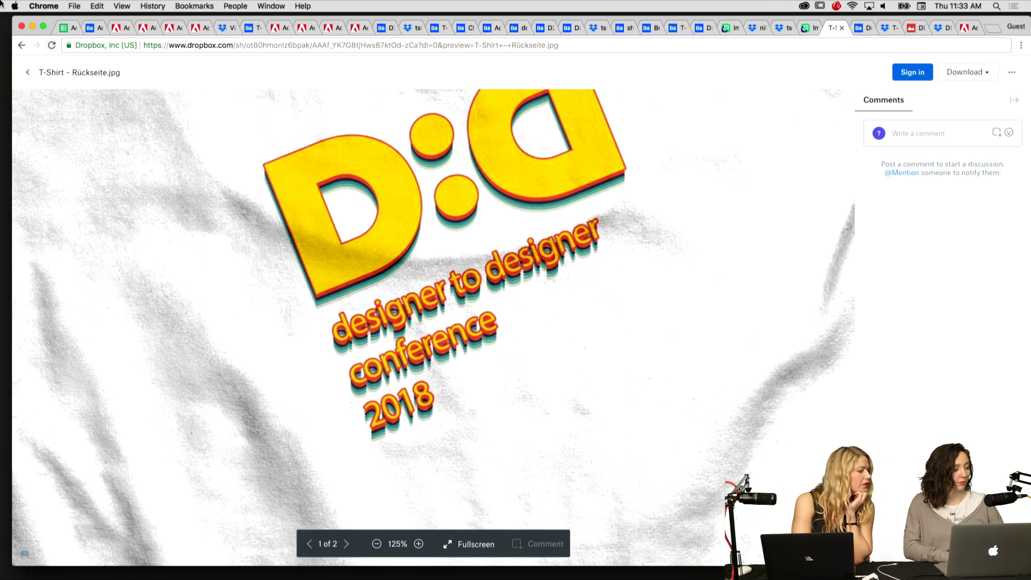
{"action": "left_click", "coordinate": [28, 72]}
{"action": "left_click", "coordinate": [406, 200]}
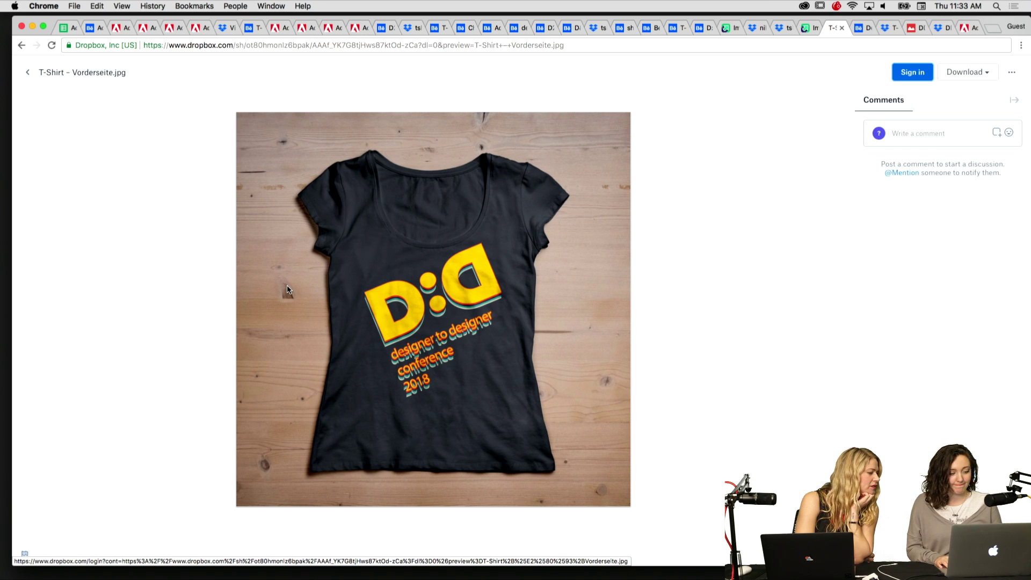
Step: Inspect the teal shirt with the red construction-line logo enlarged on imgur, and bring up the tshirt-al-2.png mockup
{"action": "key", "text": "ctrl+shift+Tab"}
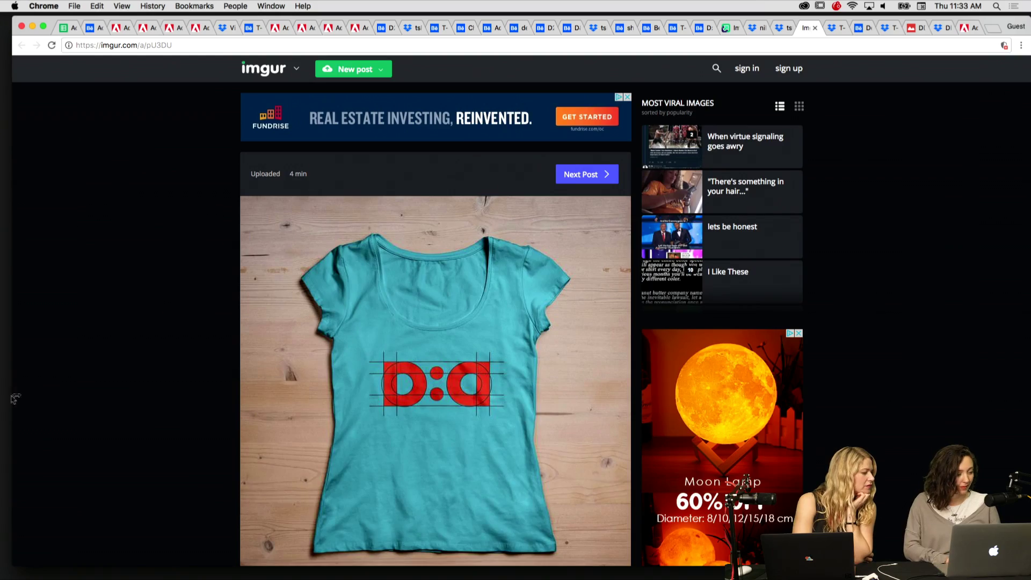
{"action": "scroll", "coordinate": [219, 360], "scroll_direction": "down", "scroll_amount": 2}
{"action": "left_click", "coordinate": [414, 299]}
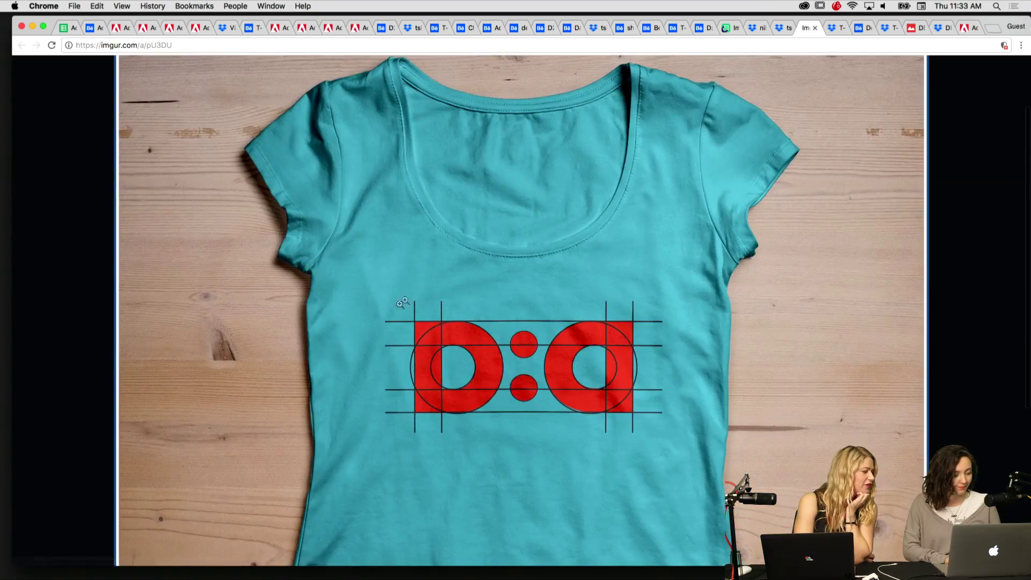
{"action": "scroll", "coordinate": [379, 308], "scroll_direction": "up", "scroll_amount": 2}
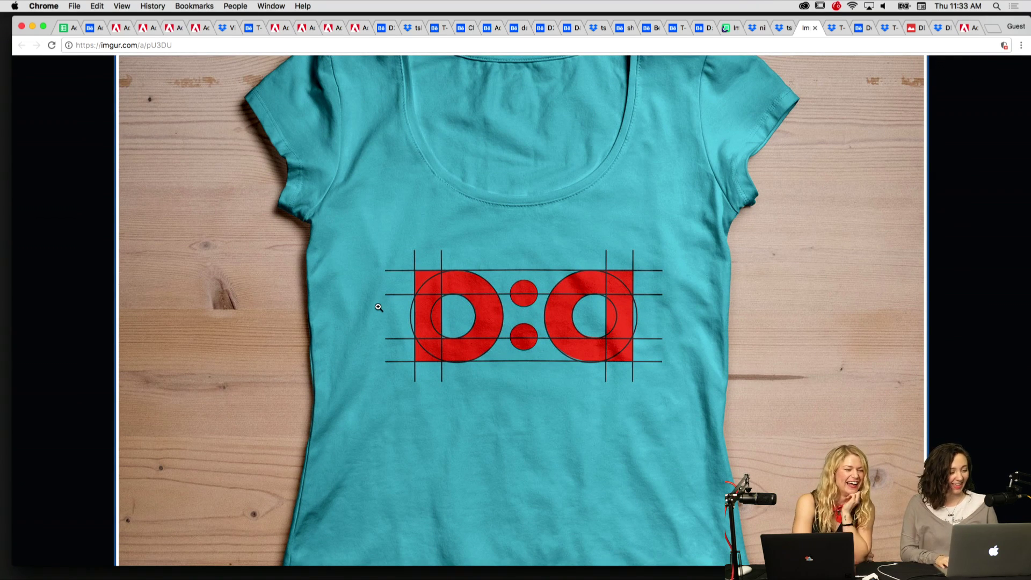
{"action": "key", "text": "super+alt+Left"}
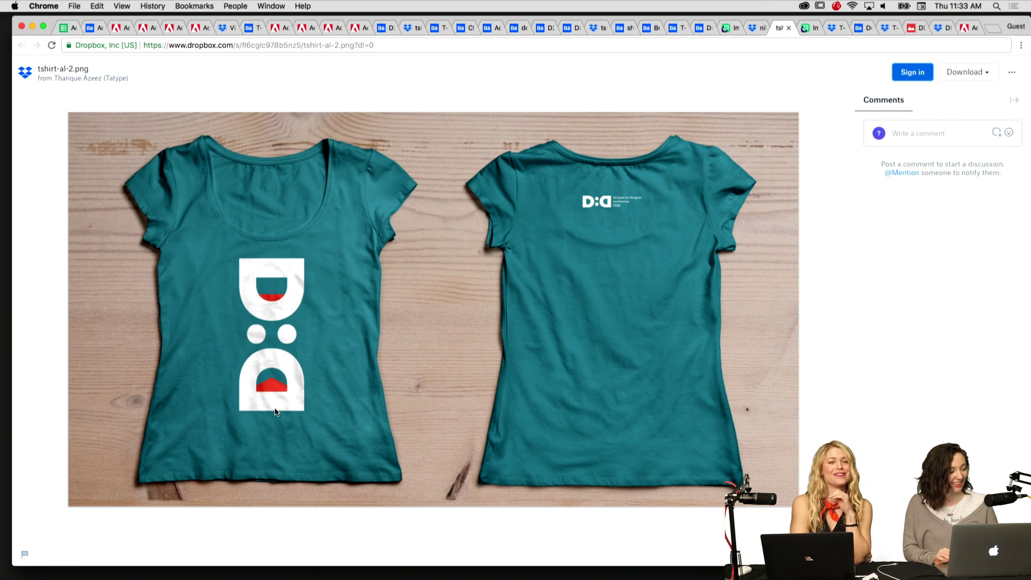
Step: Inspect the patterned black shirt in nilton_2.jpg at 30% and compare it with the white shirt in T-shirt 1.jpg
{"action": "key", "text": "super+alt+Left"}
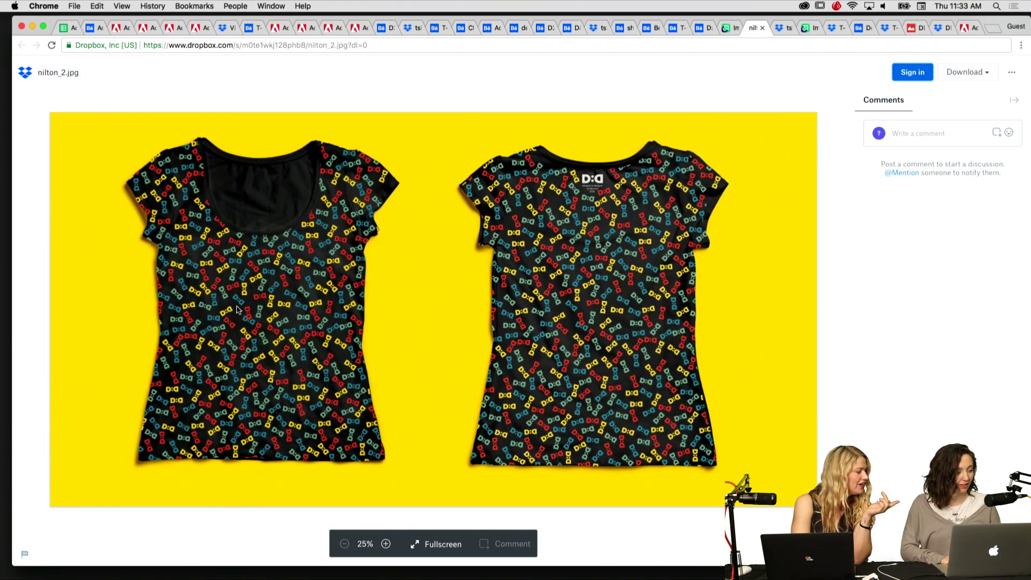
{"action": "left_click", "coordinate": [385, 544]}
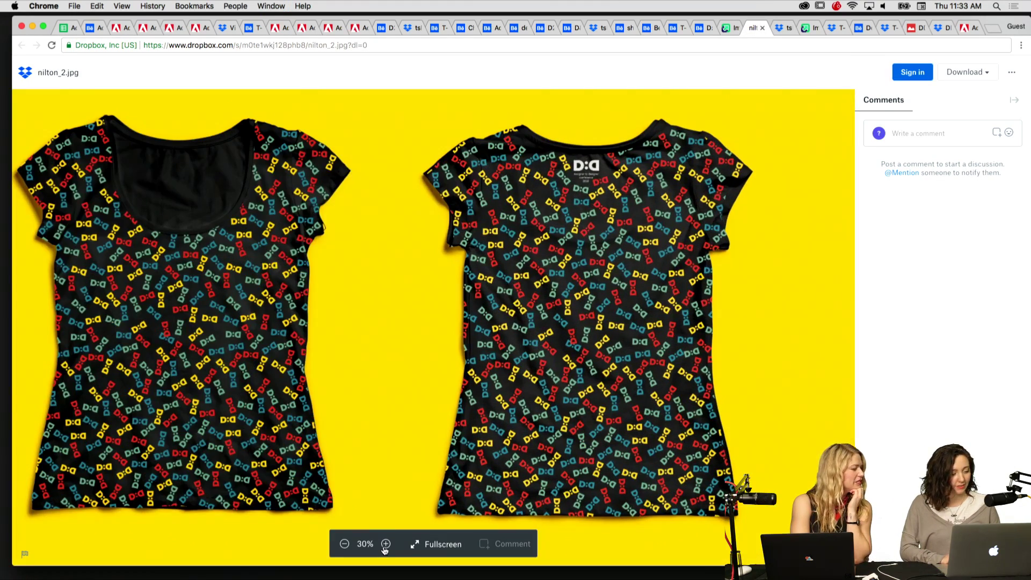
{"action": "key", "text": "ctrl+Tab"}
{"action": "key", "text": "ctrl+Tab"}
{"action": "key", "text": "ctrl+Tab"}
{"action": "key", "text": "ctrl+Tab"}
{"action": "key", "text": "ctrl+Tab"}
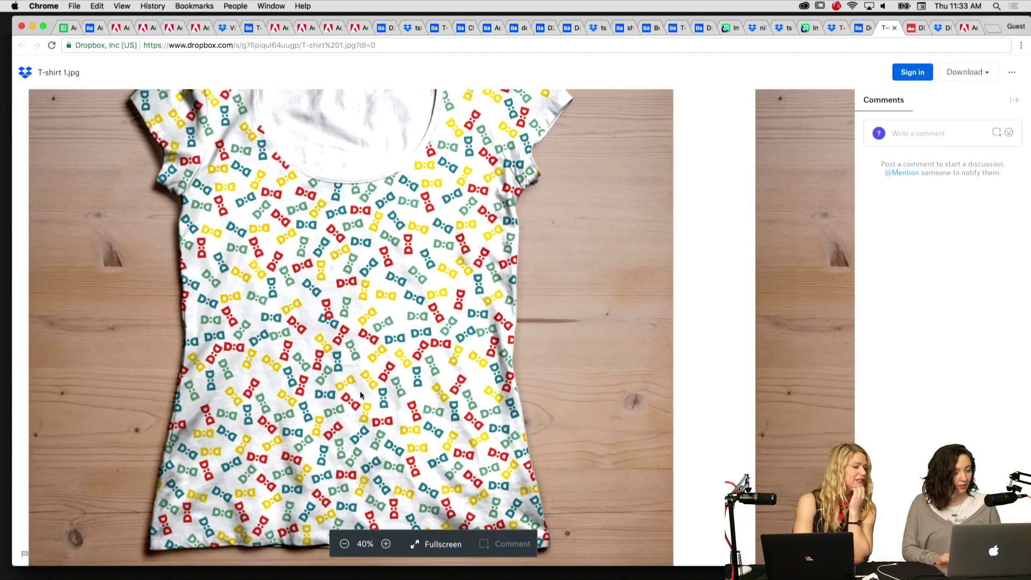
{"action": "scroll", "coordinate": [238, 389], "scroll_direction": "up", "scroll_amount": 2}
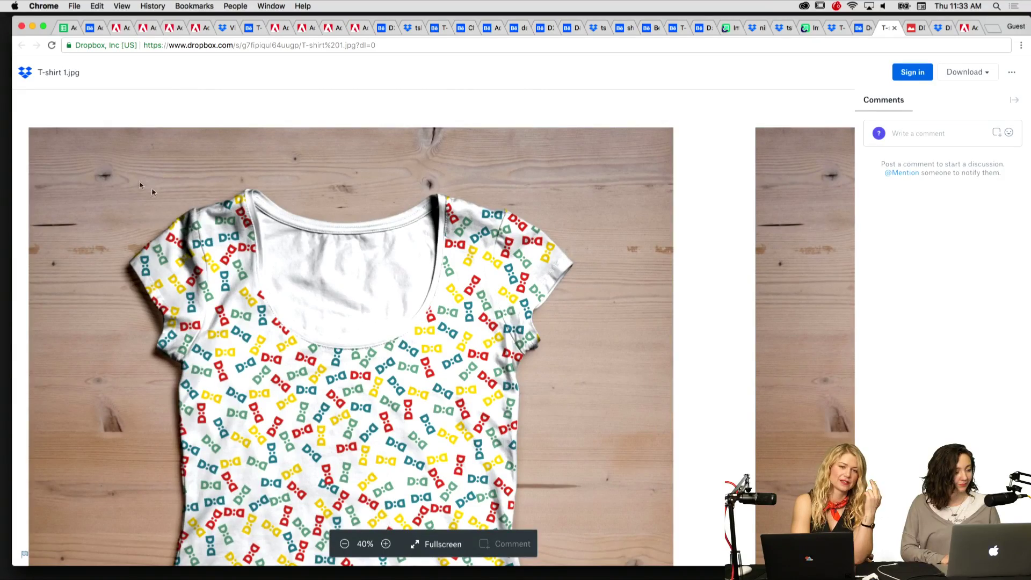
Step: Go back to the imgur mockup of the white "me when the deadline moves closer" shirt and view its full front
{"action": "key", "text": "ctrl+shift+Tab"}
{"action": "key", "text": "ctrl+shift+Tab"}
{"action": "key", "text": "ctrl+shift+Tab"}
{"action": "key", "text": "ctrl+shift+Tab"}
{"action": "key", "text": "ctrl+shift+Tab"}
{"action": "key", "text": "ctrl+shift+Tab"}
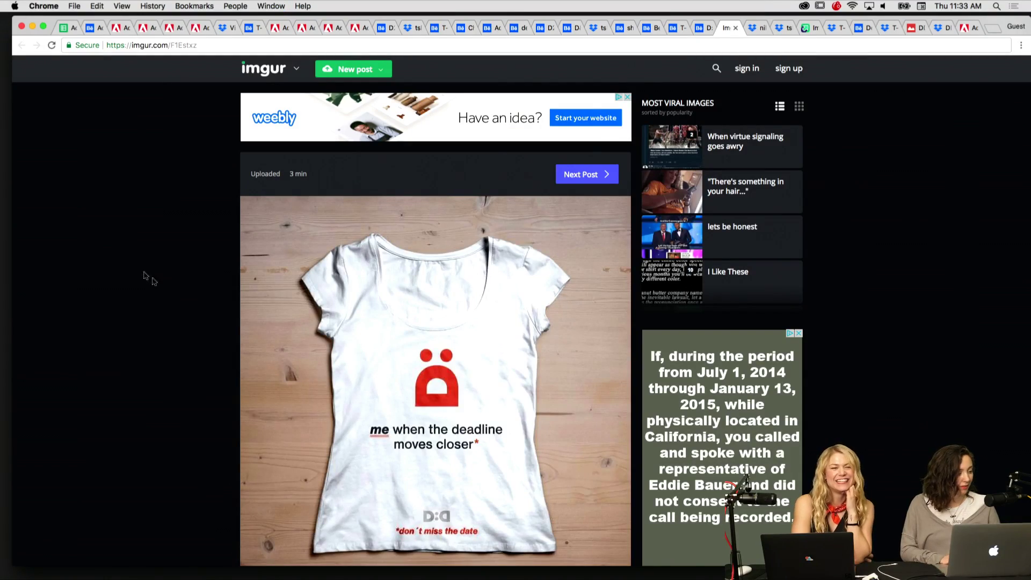
{"action": "scroll", "coordinate": [320, 382], "scroll_direction": "down", "scroll_amount": 1}
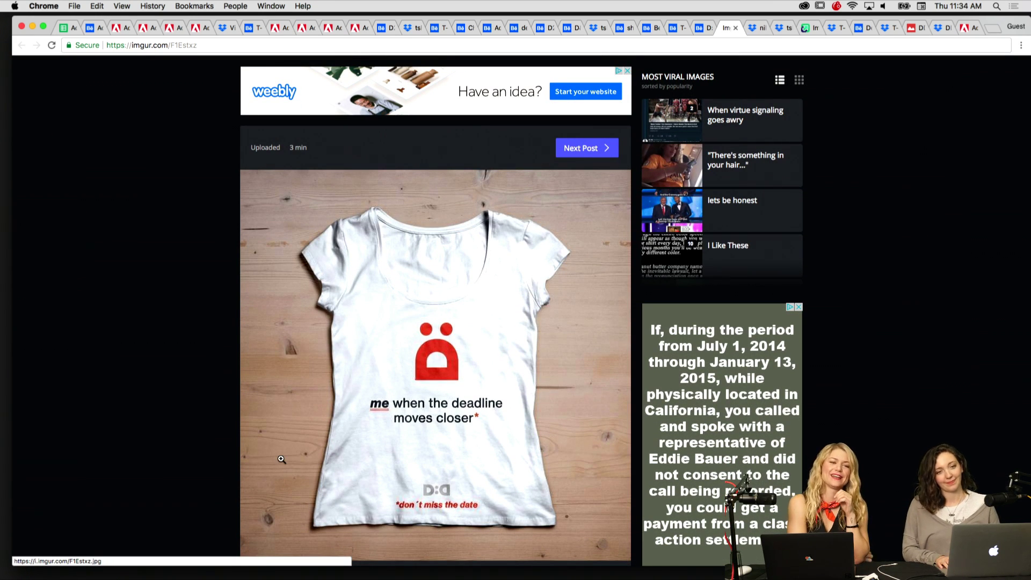
Step: View the D:D Tshirt project on Behance and the shirts of the T-shirt design (Live Challenge) project at enlarged size
{"action": "key", "text": "super+alt+Left"}
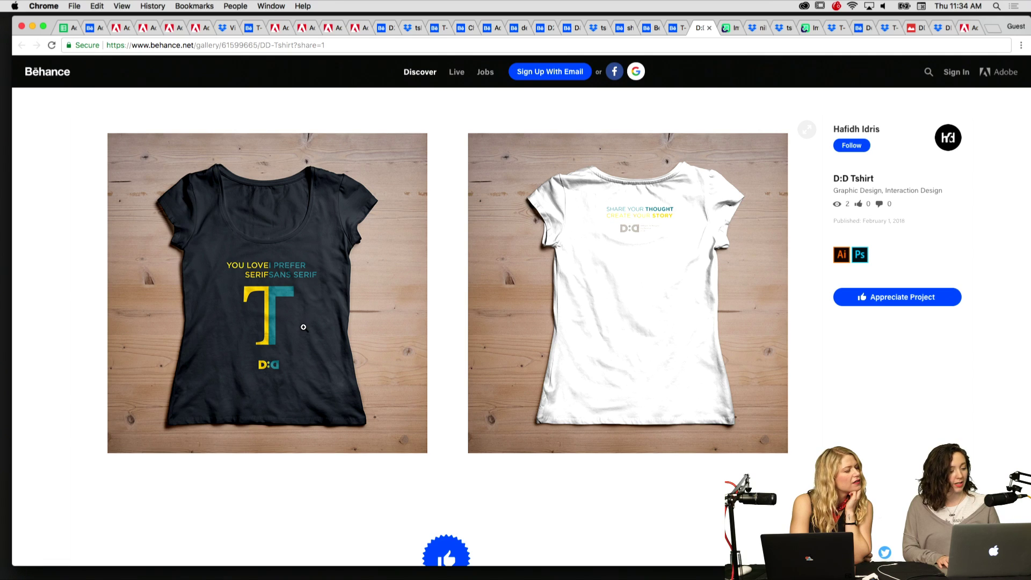
{"action": "key", "text": "super+alt+Left"}
{"action": "left_click", "coordinate": [278, 319]}
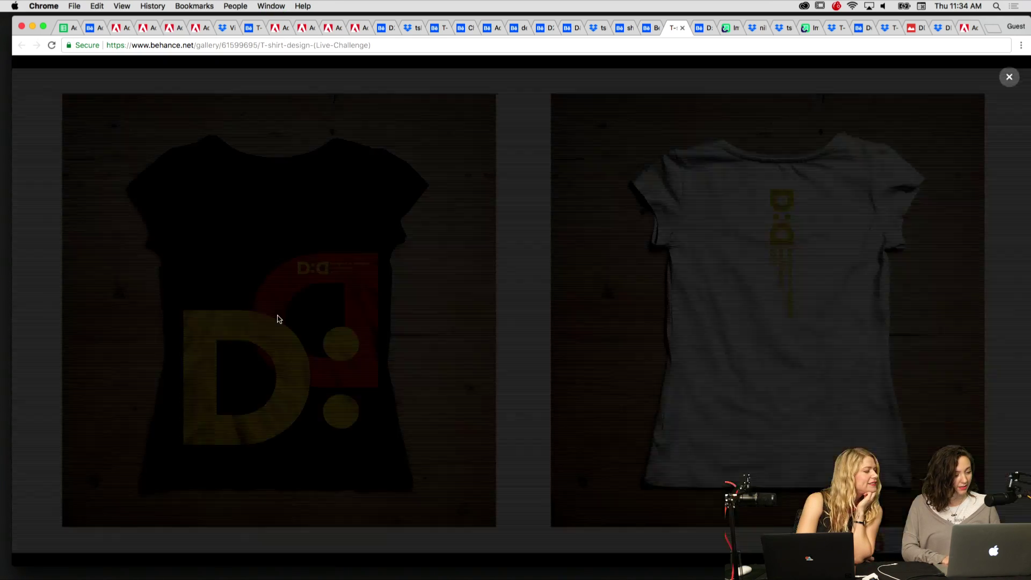
{"action": "left_click", "coordinate": [278, 318]}
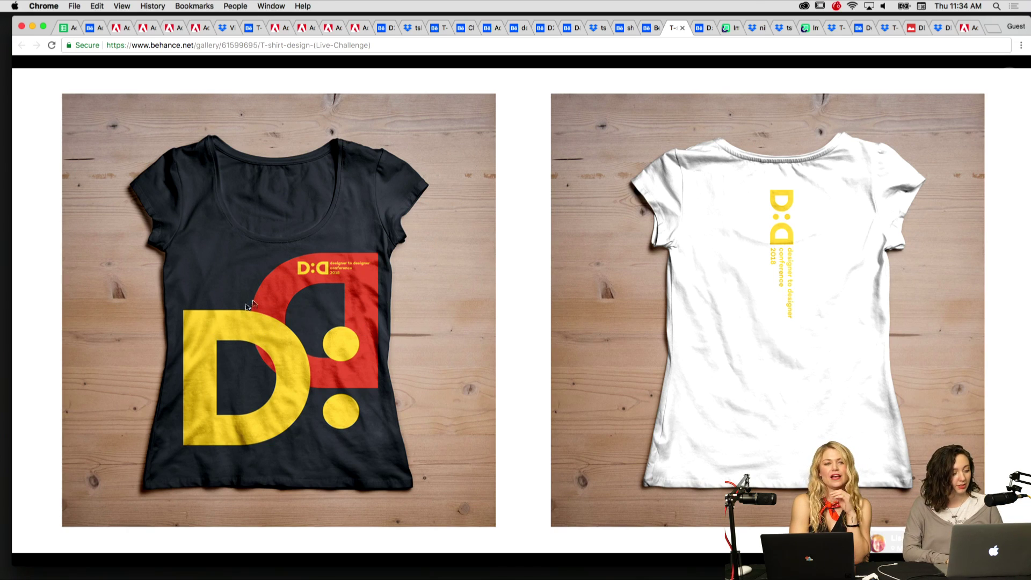
Step: Open the Behance Live Contest "Poster" project and enlarge its street billboard mockup
{"action": "key", "text": "ctrl+shift+Tab"}
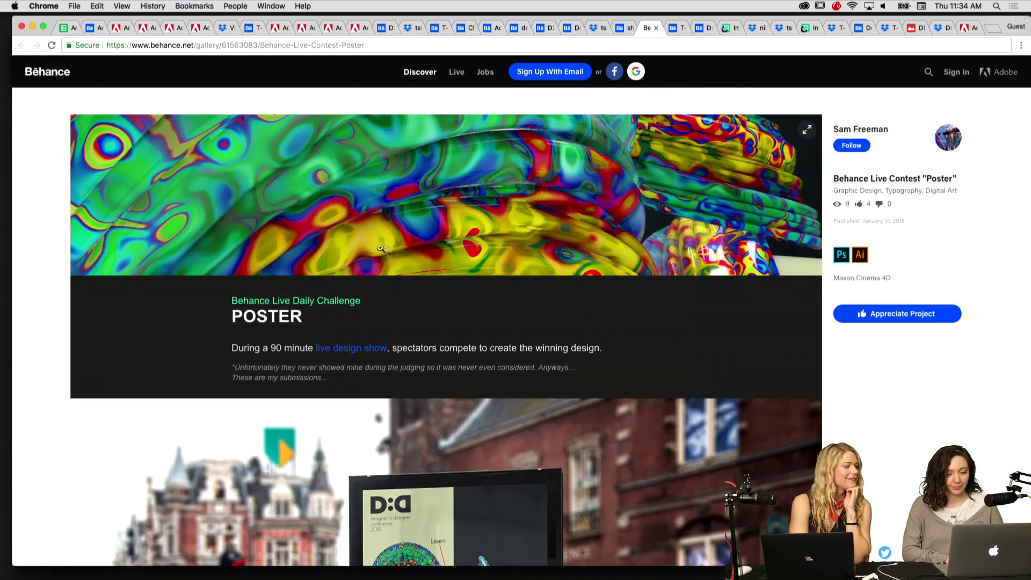
{"action": "scroll", "coordinate": [384, 250], "scroll_direction": "down", "scroll_amount": 2}
{"action": "scroll", "coordinate": [391, 254], "scroll_direction": "up", "scroll_amount": 2}
{"action": "scroll", "coordinate": [391, 254], "scroll_direction": "down", "scroll_amount": 5}
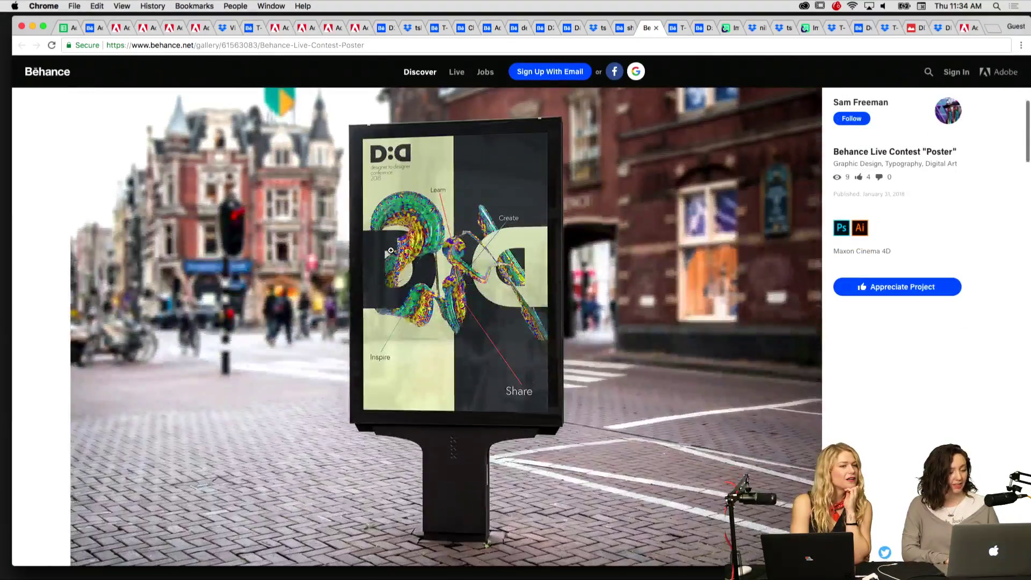
{"action": "left_click", "coordinate": [390, 251]}
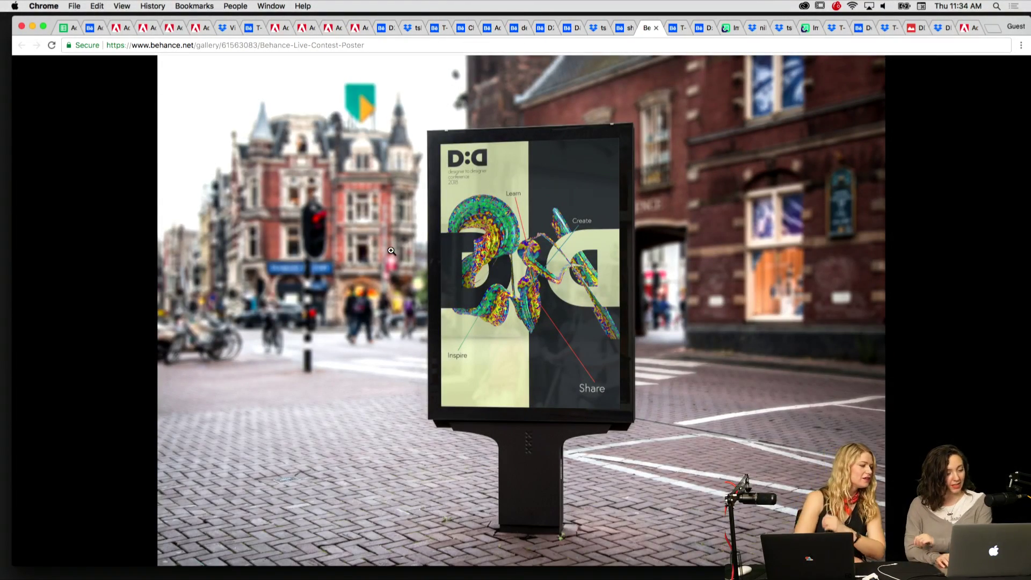
Step: Browse the enlarged images of the contest poster, comparing the full-colour poster, the line-art version and the close-up of the coloured shapes
{"action": "left_click", "coordinate": [512, 255]}
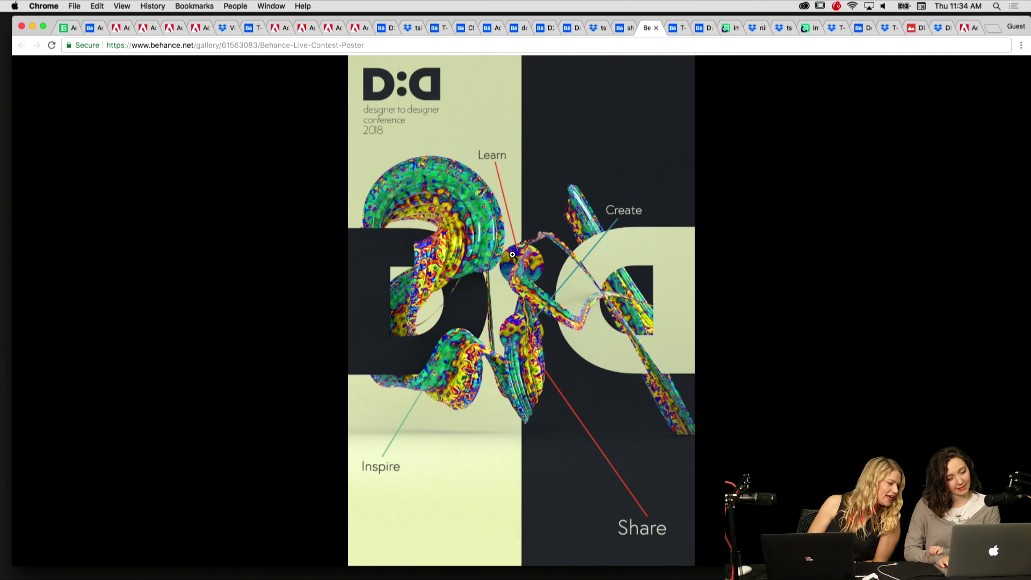
{"action": "left_click", "coordinate": [512, 254]}
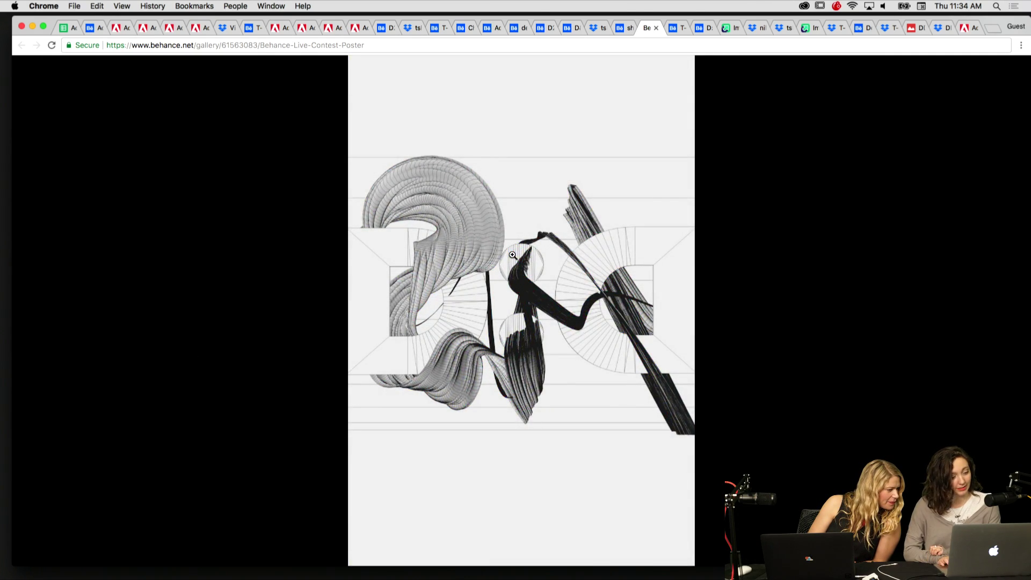
{"action": "left_click", "coordinate": [512, 254]}
{"action": "key", "text": "Left"}
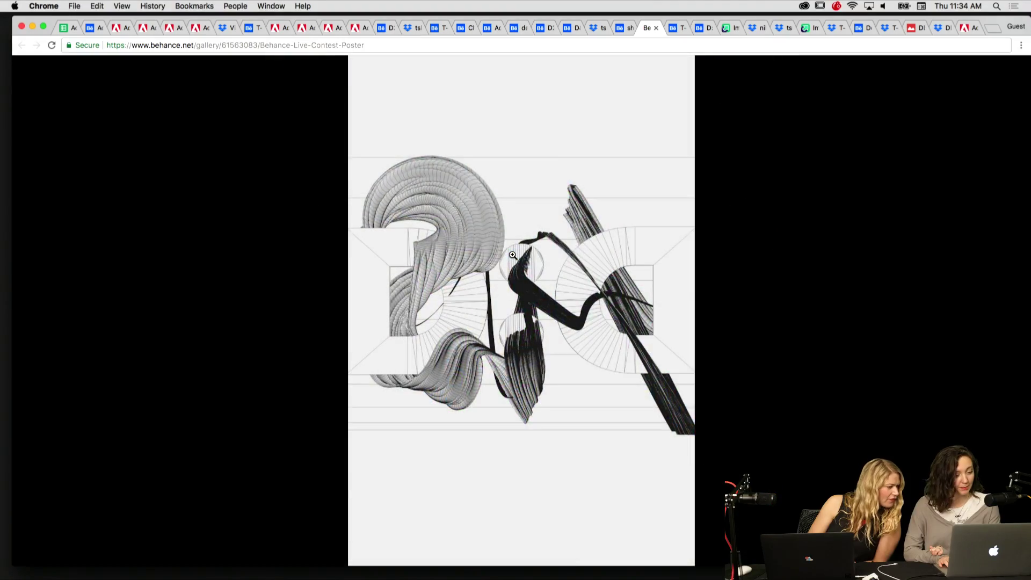
{"action": "key", "text": "Left"}
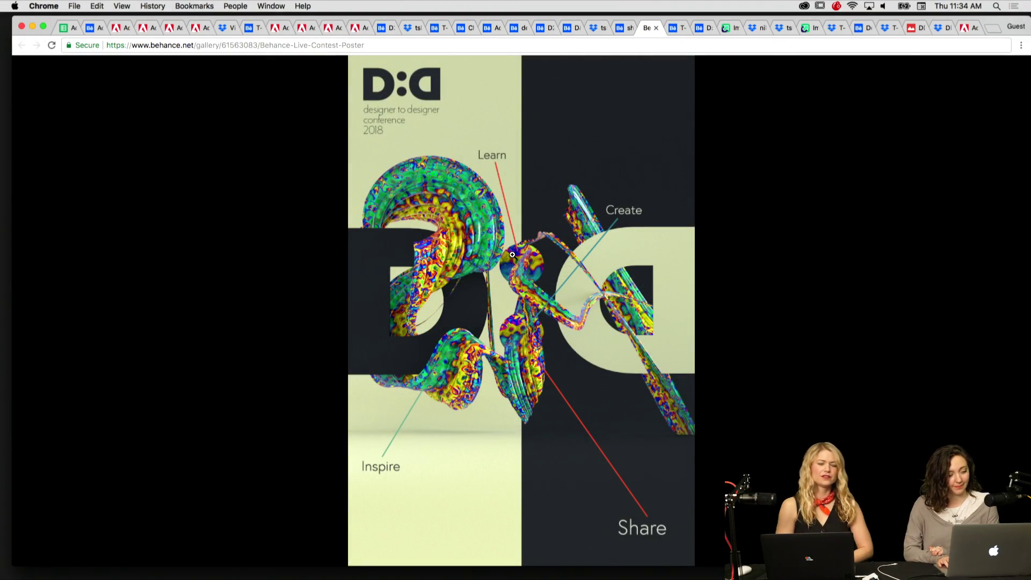
{"action": "left_click", "coordinate": [512, 255]}
{"action": "left_click", "coordinate": [513, 254]}
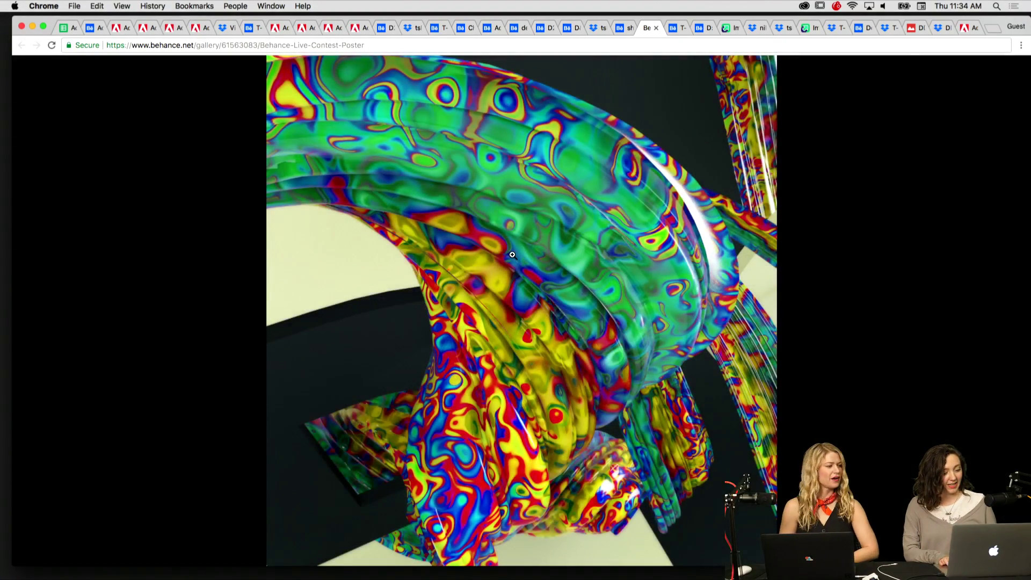
{"action": "left_click", "coordinate": [513, 255]}
{"action": "key", "text": "Left"}
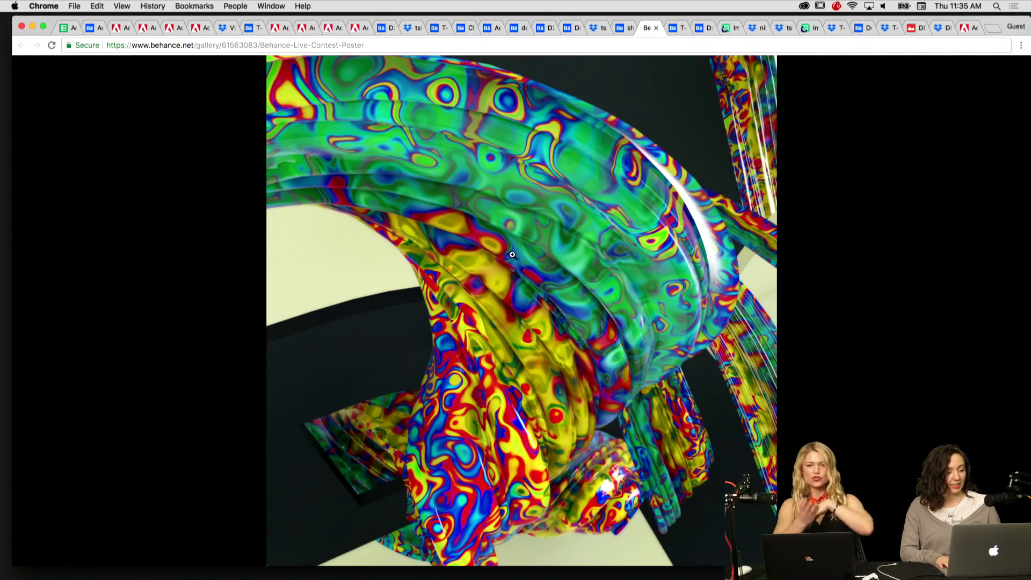
Step: Inspect the honeycomb-patterned shirt of the shirt-adobe-live project enlarged, and view the SHIP IT mockup tshirt-5-al.png
{"action": "key", "text": "ctrl+shift+Tab"}
{"action": "left_click", "coordinate": [330, 274]}
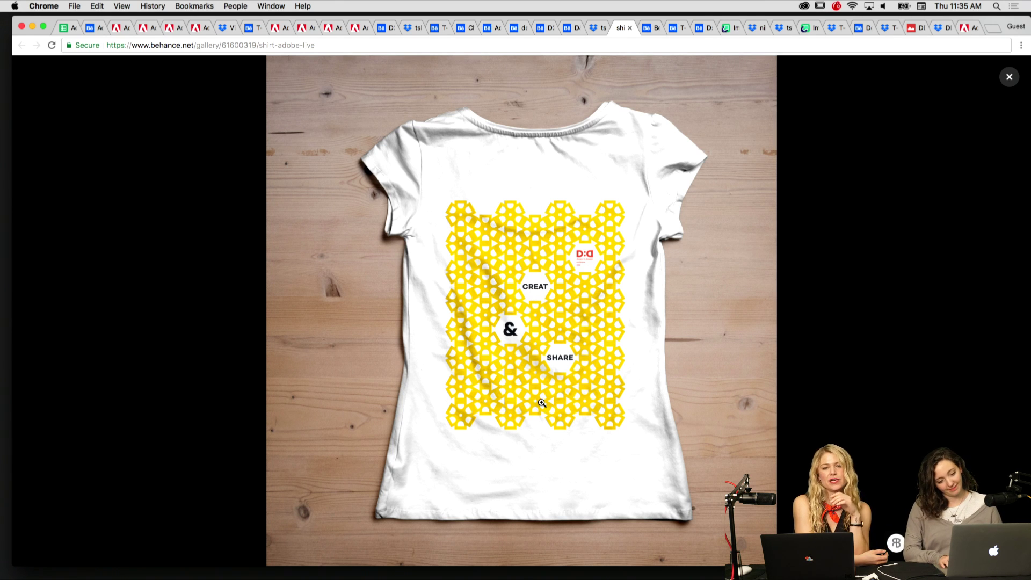
{"action": "key", "text": "ctrl+shift+Tab"}
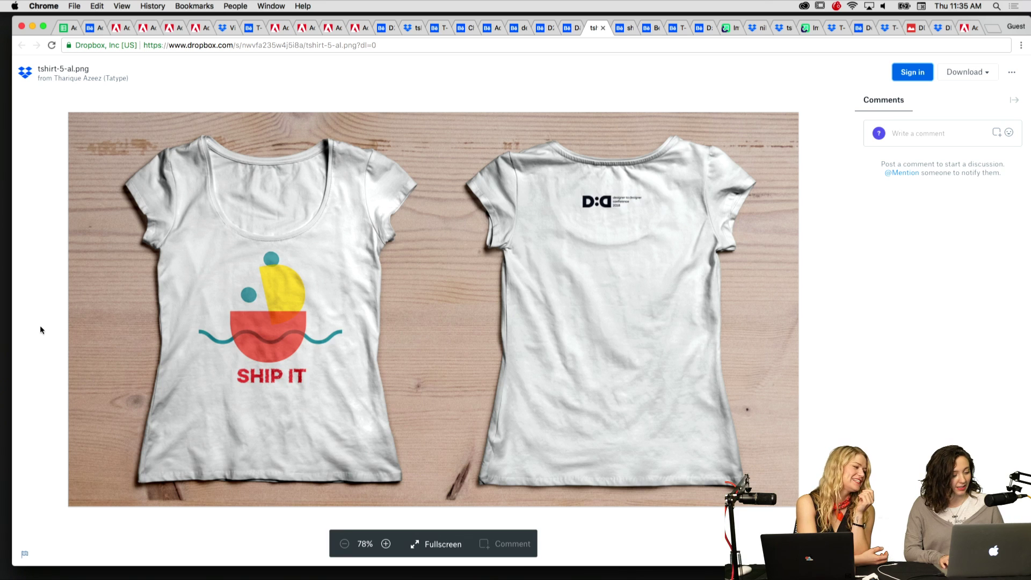
Step: View the D&D Shirt project and examine the LET'S TALK print in the D2D T-Shirt project on Behance
{"action": "key", "text": "ctrl+shift+Tab"}
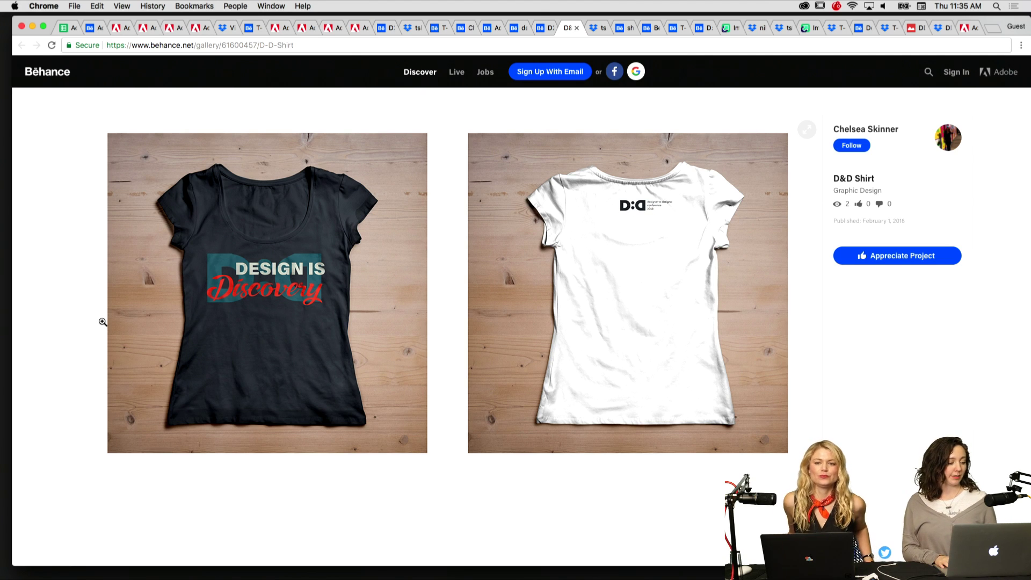
{"action": "key", "text": "super+alt+Left"}
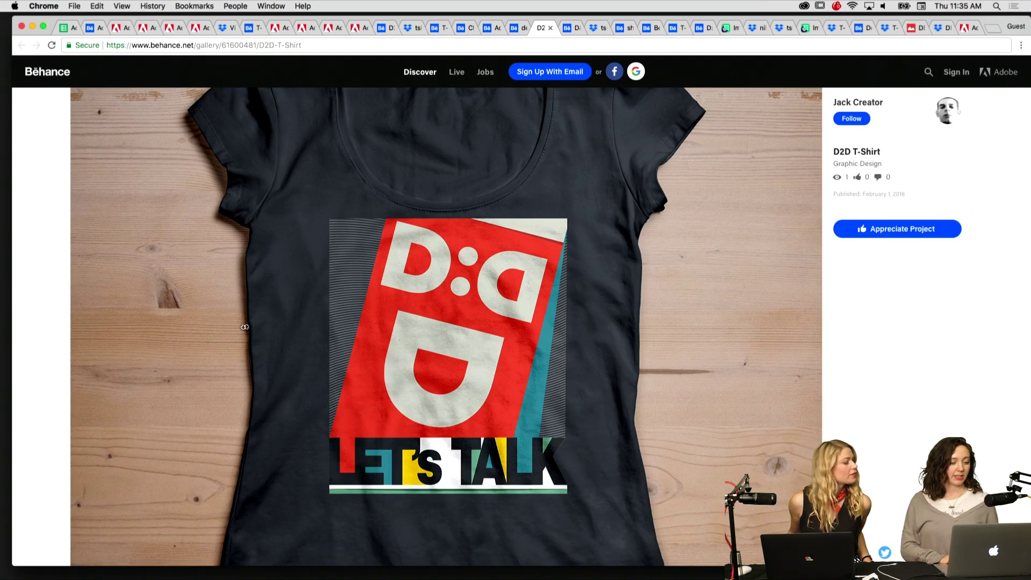
{"action": "scroll", "coordinate": [371, 334], "scroll_direction": "down", "scroll_amount": 2}
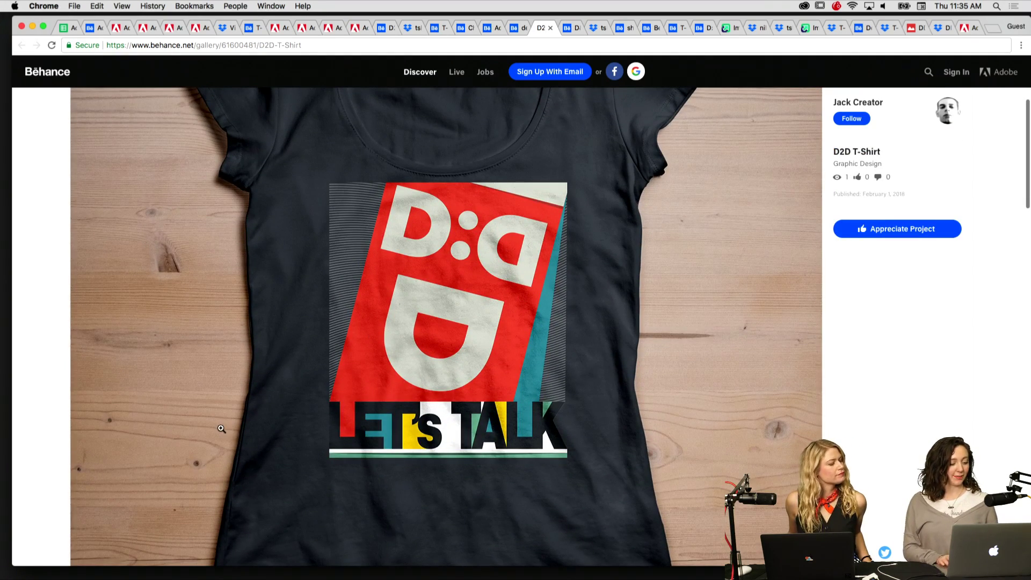
{"action": "scroll", "coordinate": [212, 408], "scroll_direction": "up", "scroll_amount": 1}
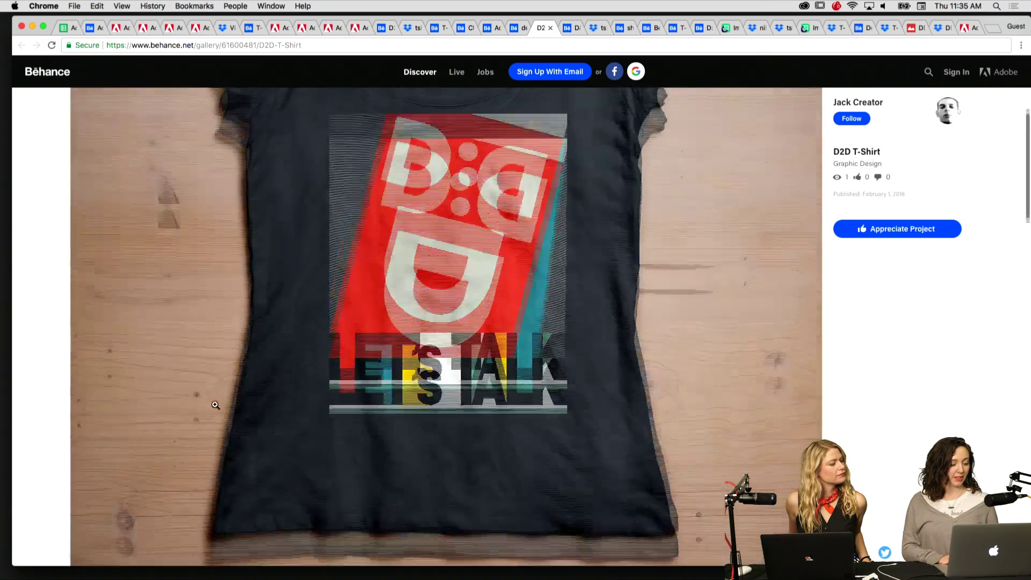
Step: Examine the sketched D:D logo and "create & share" text on the black shirt in the designer tshirt project
{"action": "key", "text": "super+alt+Left"}
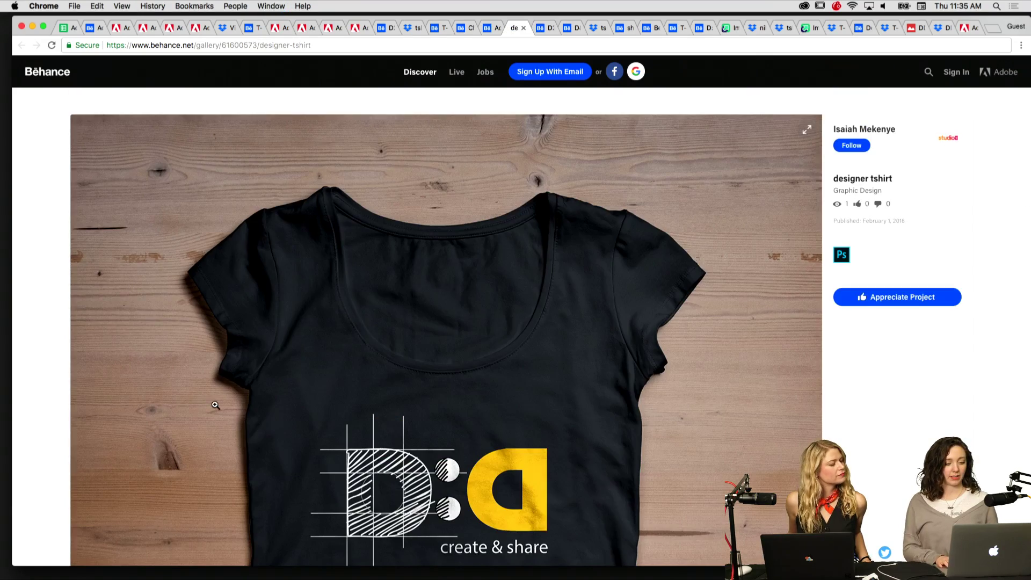
{"action": "scroll", "coordinate": [138, 428], "scroll_direction": "down", "scroll_amount": 3}
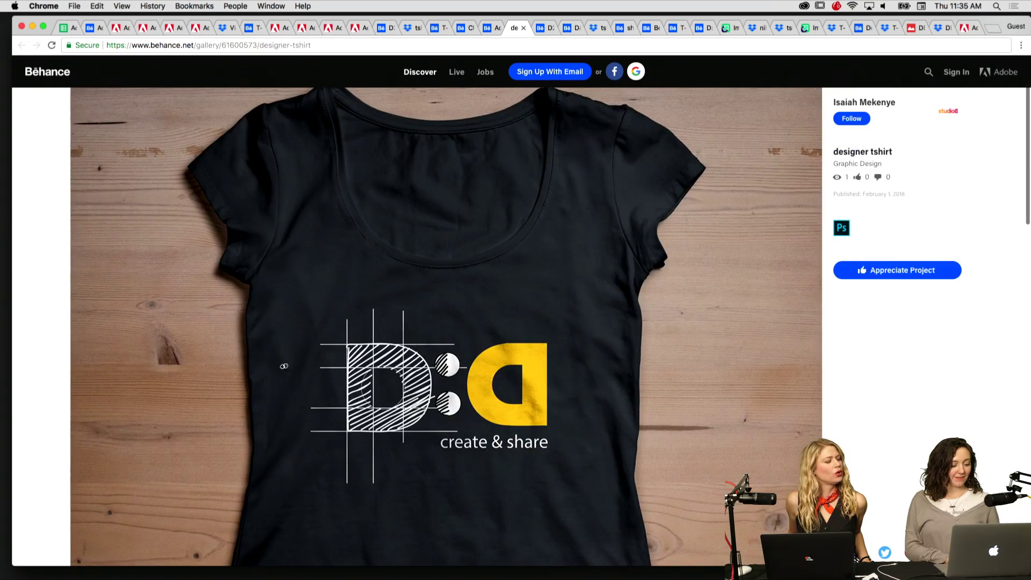
{"action": "scroll", "coordinate": [289, 365], "scroll_direction": "down", "scroll_amount": 2}
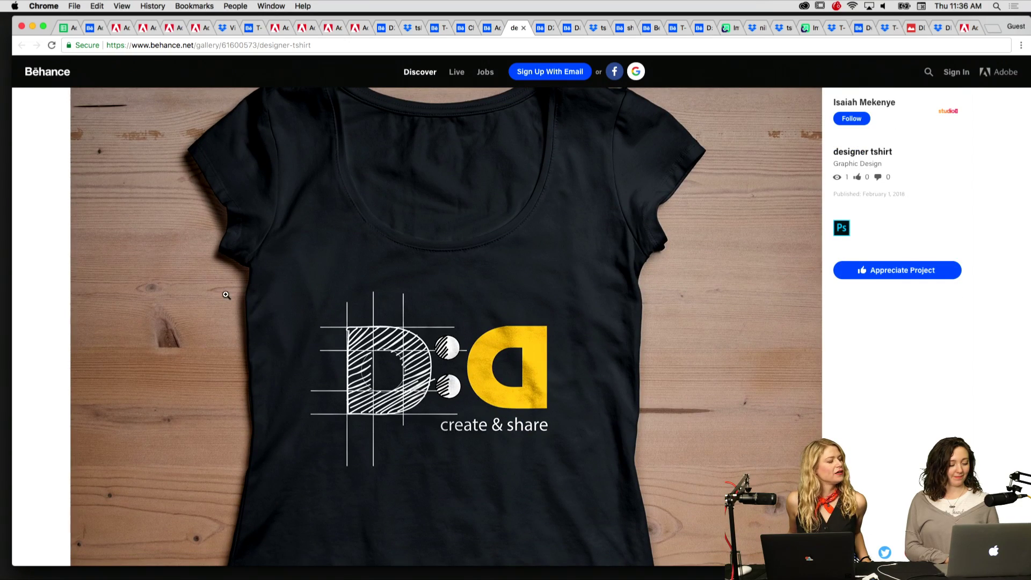
{"action": "scroll", "coordinate": [141, 316], "scroll_direction": "down", "scroll_amount": 3}
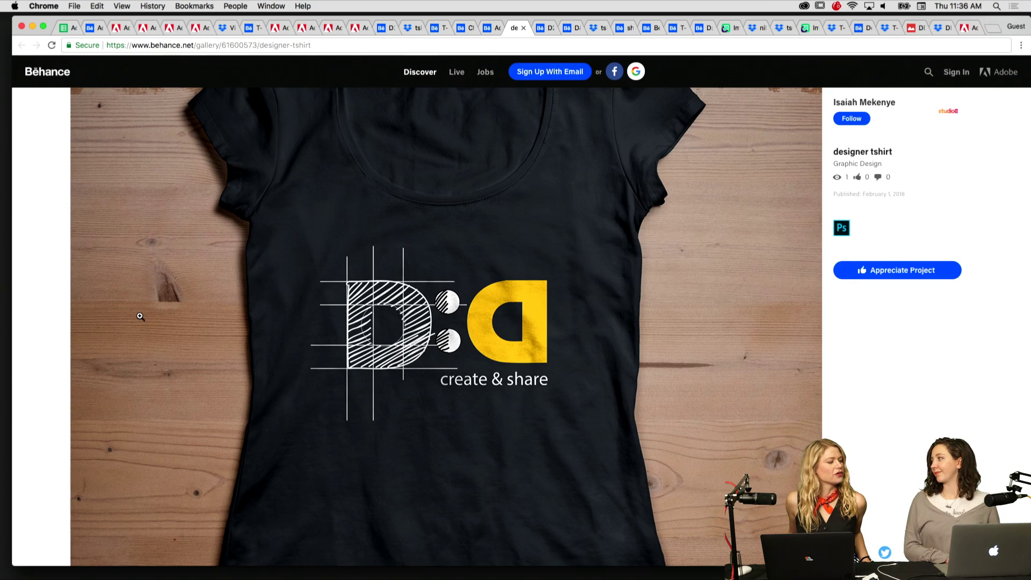
{"action": "scroll", "coordinate": [140, 316], "scroll_direction": "up", "scroll_amount": 4}
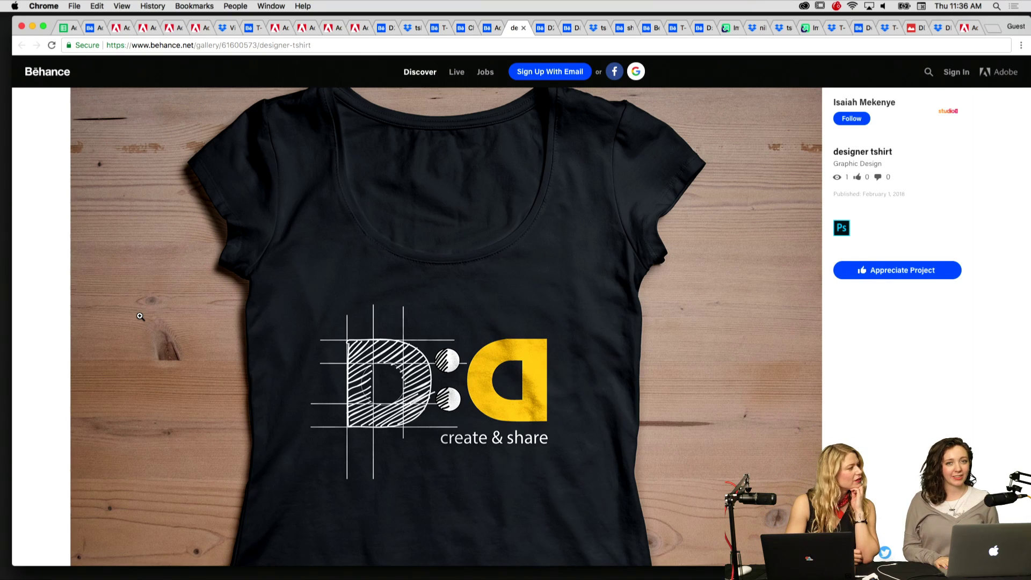
Step: Examine the front and back mockups of the Adobe D:D shirt concept, and bring up the Challenge -TShirt D2D project
{"action": "key", "text": "super+alt+Left"}
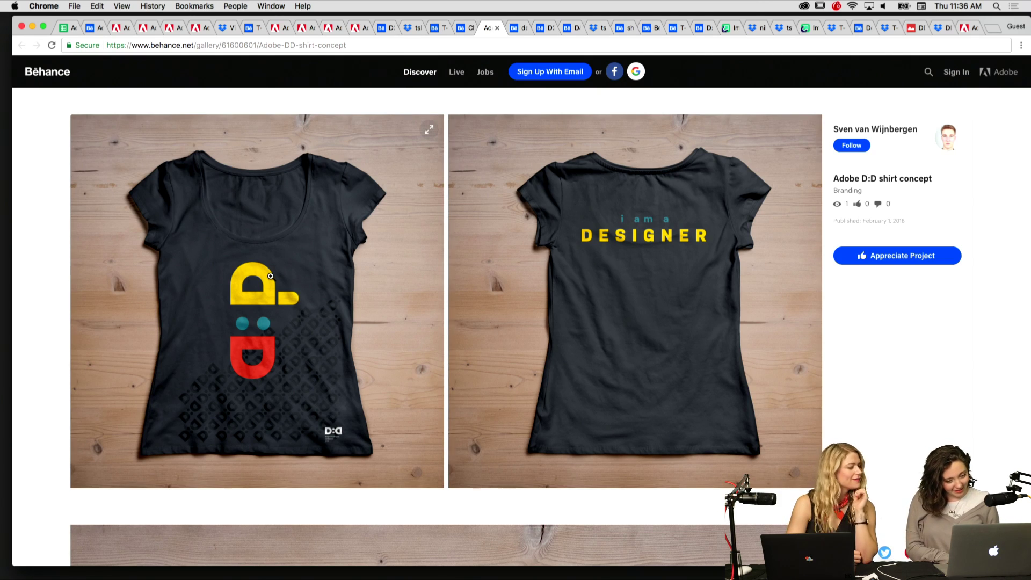
{"action": "left_click", "coordinate": [300, 217]}
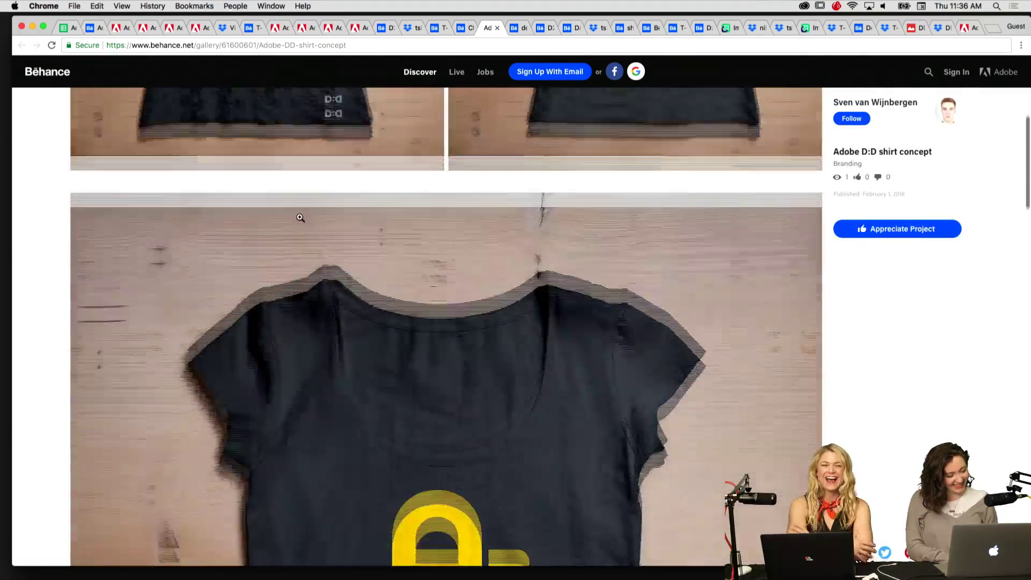
{"action": "scroll", "coordinate": [300, 217], "scroll_direction": "down", "scroll_amount": 3}
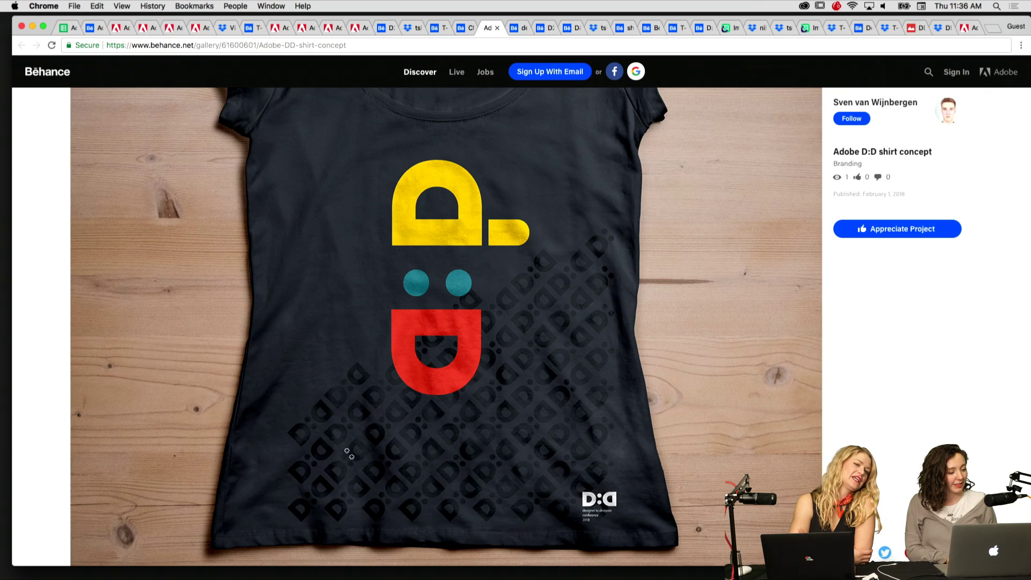
{"action": "scroll", "coordinate": [313, 402], "scroll_direction": "up", "scroll_amount": 1}
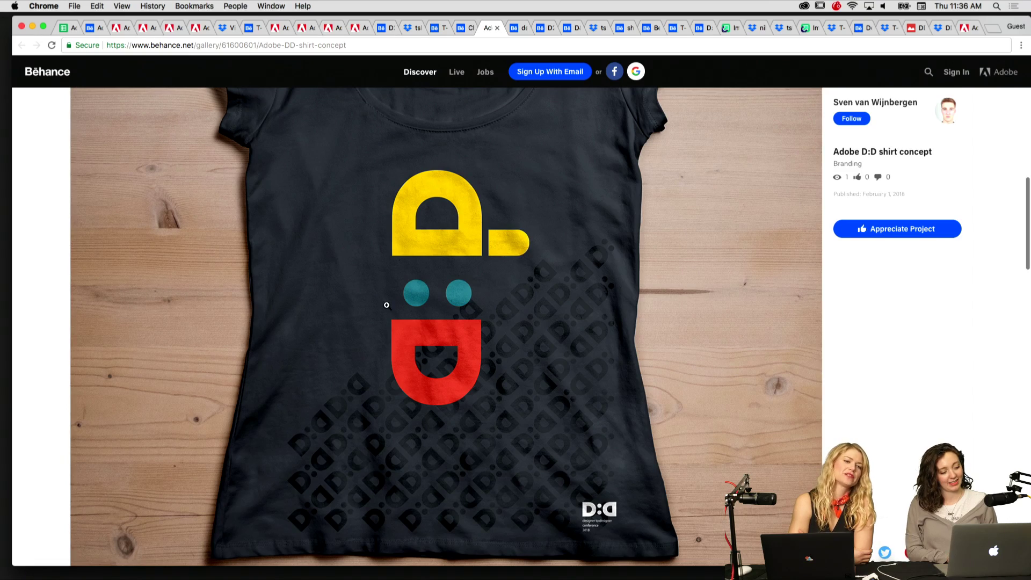
{"action": "left_click", "coordinate": [262, 266]}
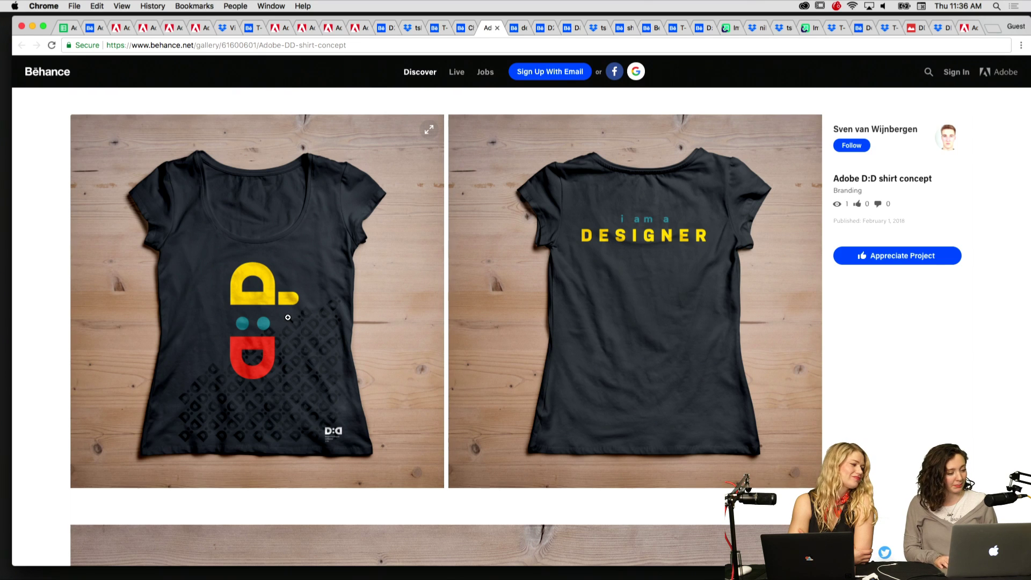
{"action": "key", "text": "ctrl+shift+Tab"}
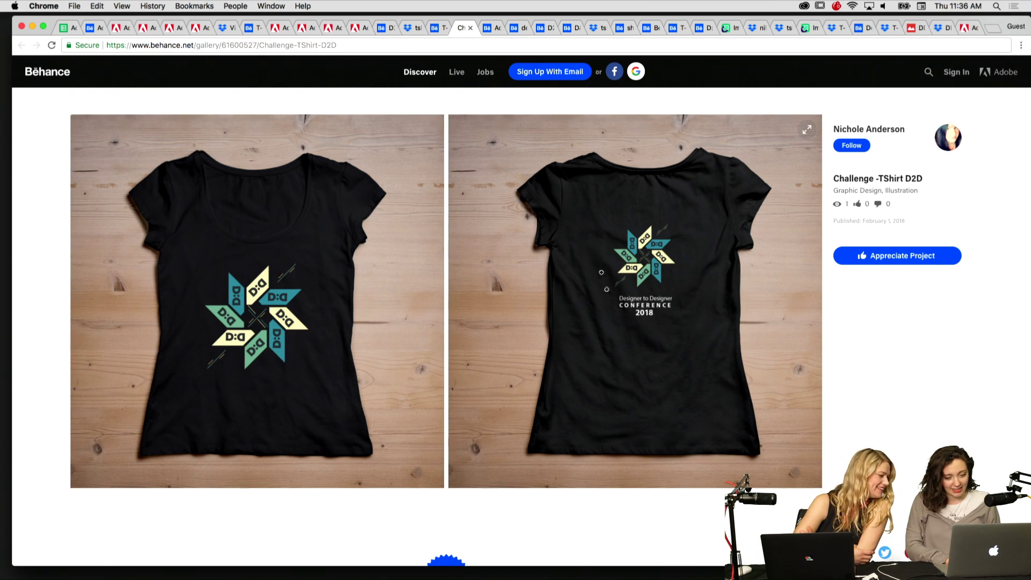
Step: Compare the enlarged front and back mockups of the Challenge -TShirt D2D project with the D:D pinwheel print
{"action": "left_click", "coordinate": [291, 342]}
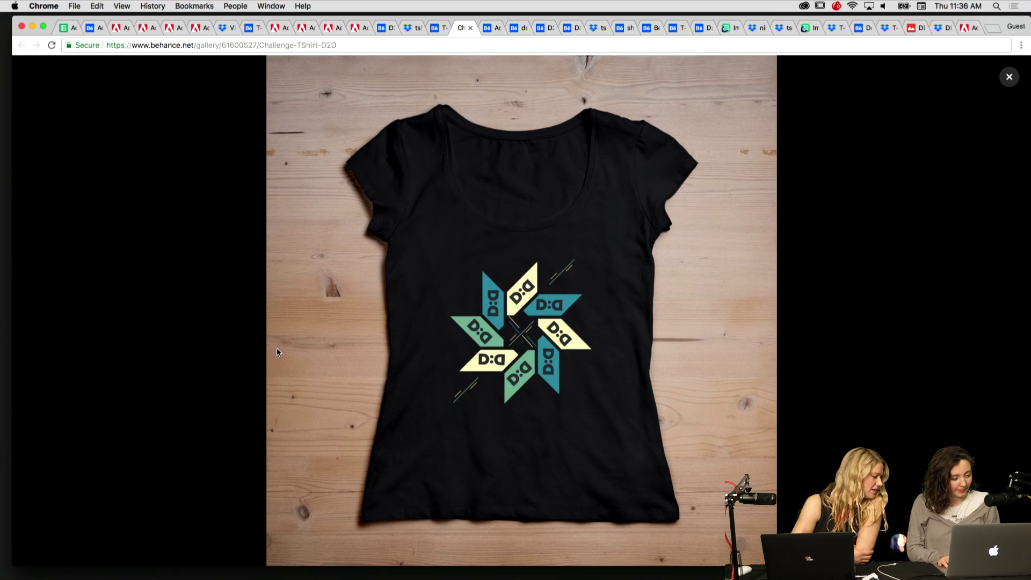
{"action": "left_click", "coordinate": [277, 353]}
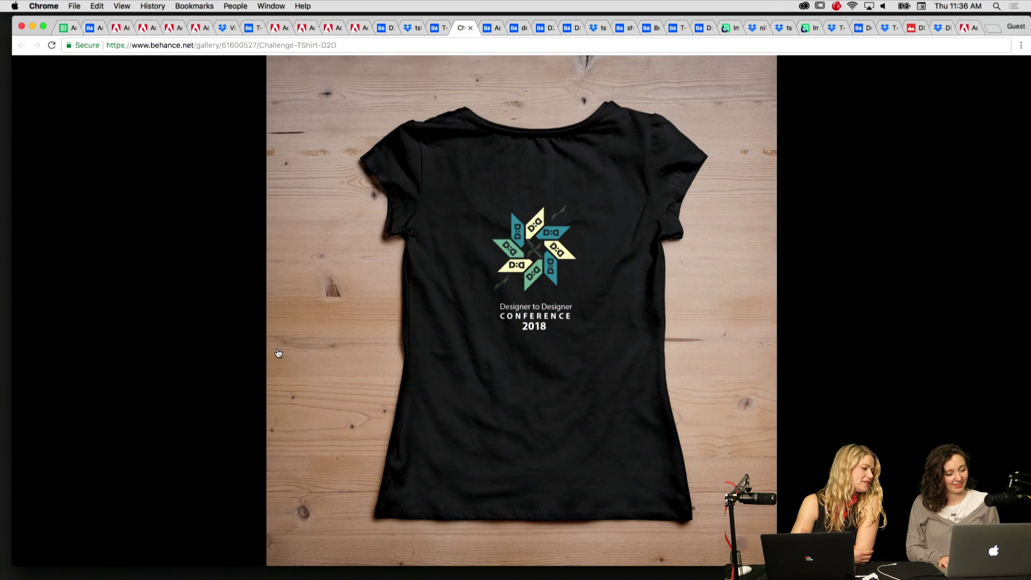
{"action": "left_click", "coordinate": [278, 352]}
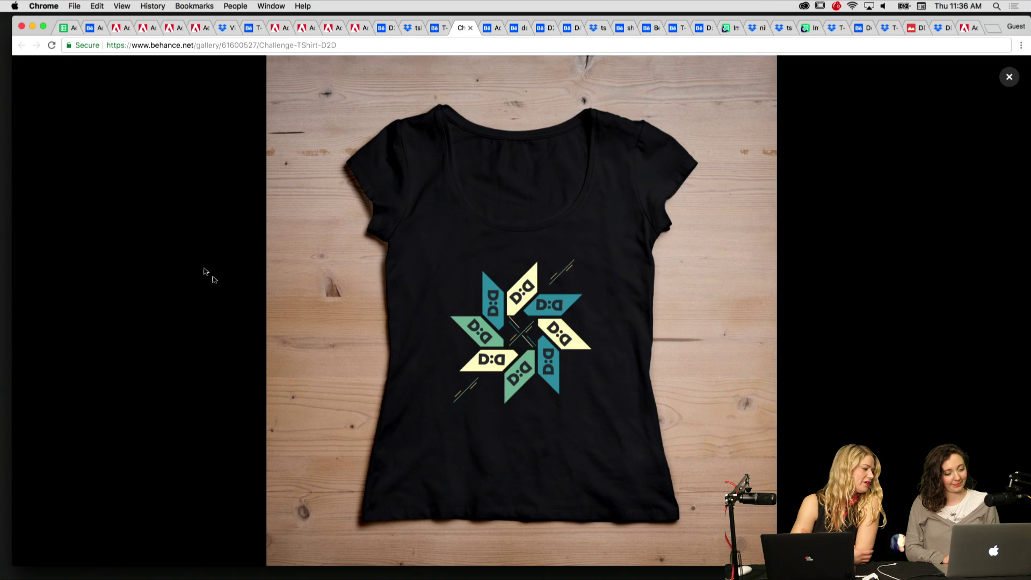
{"action": "left_click", "coordinate": [190, 254]}
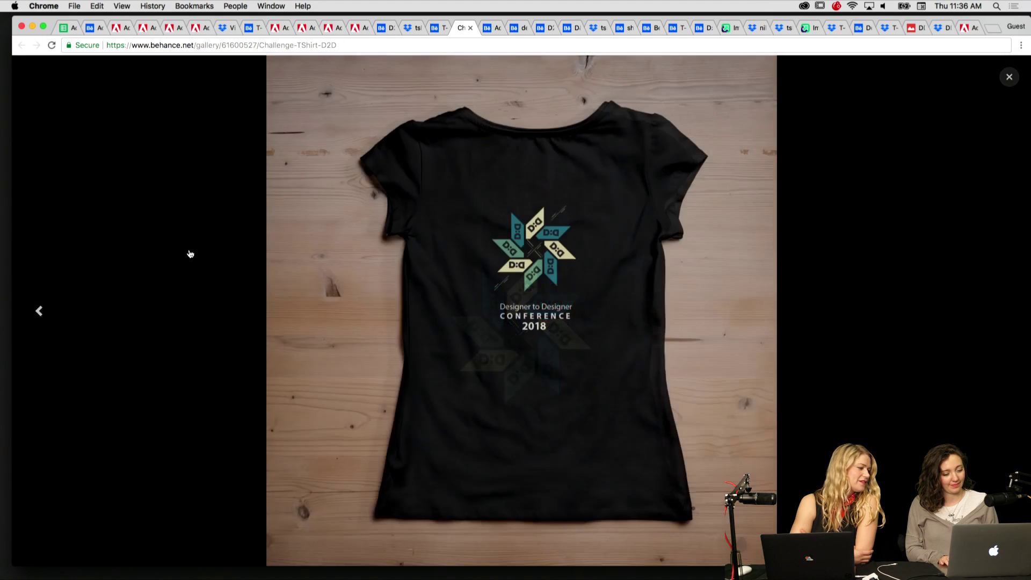
Step: Return to the T-Shirt D:D project on Behance and examine the D:SIGN shirt mockup enlarged
{"action": "key", "text": "ctrl+shift+Tab"}
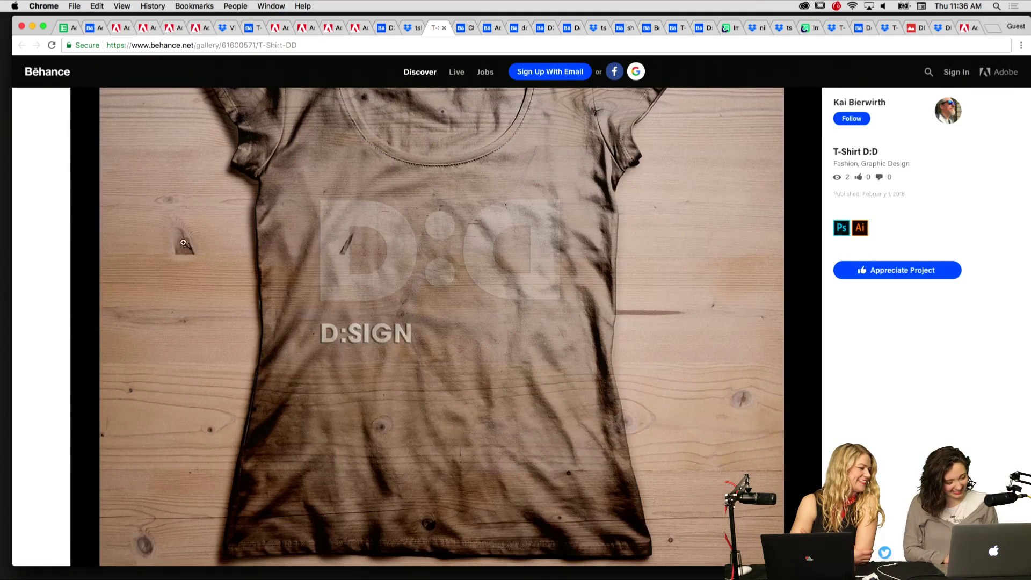
{"action": "scroll", "coordinate": [152, 310], "scroll_direction": "up", "scroll_amount": 4}
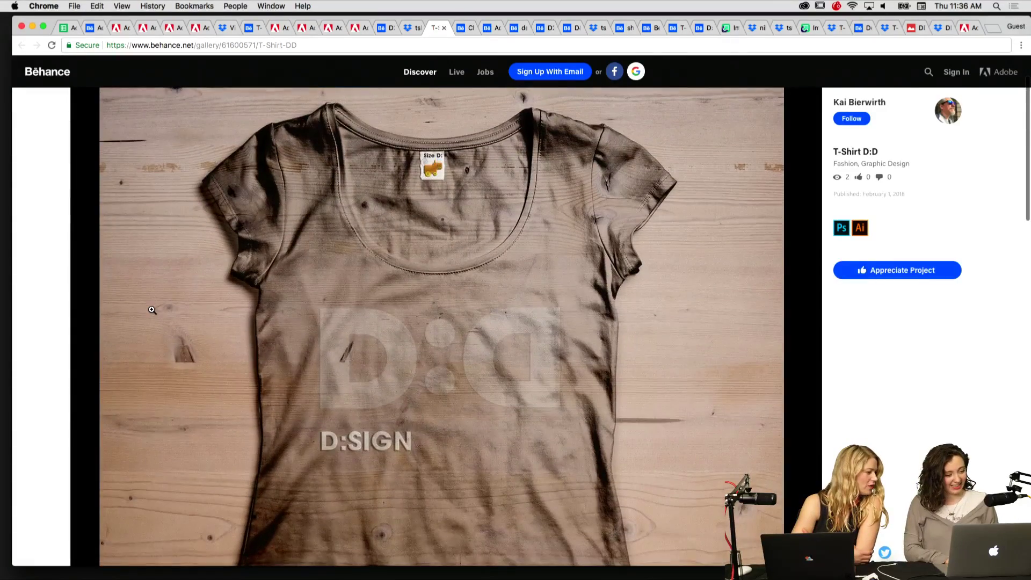
{"action": "left_click", "coordinate": [340, 289]}
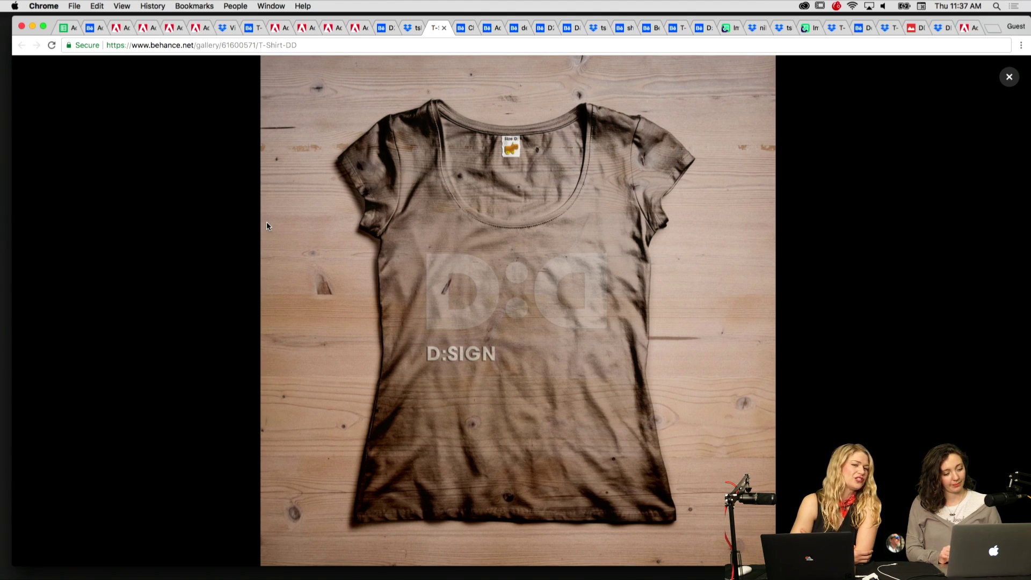
Step: View the MOOD shirt in tshirt-adobe-live-4.png on Dropbox, and enlarge the block-lettered mockups of the D2D Shirt project on Behance
{"action": "key", "text": "ctrl+shift+Tab"}
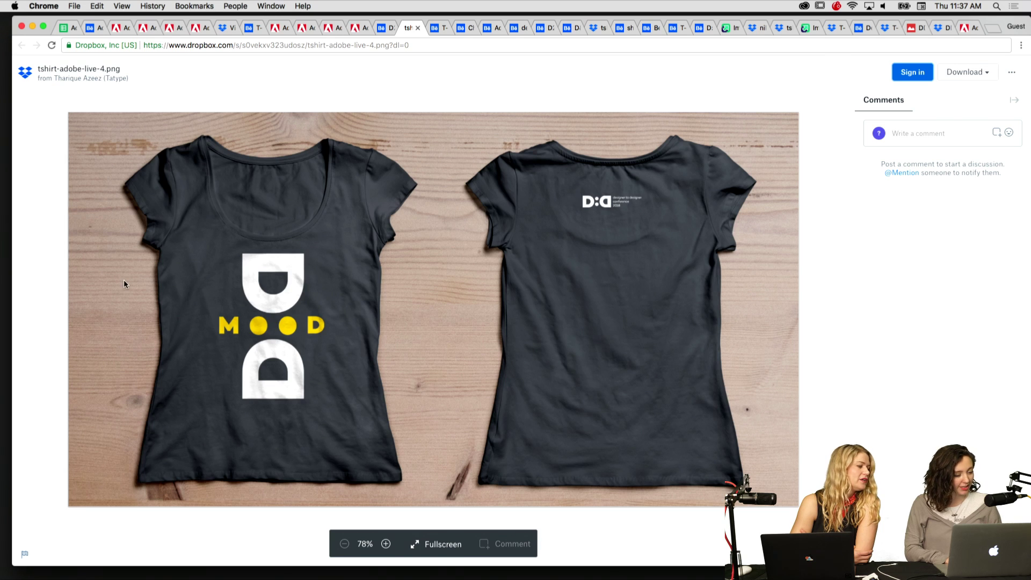
{"action": "scroll", "coordinate": [274, 355], "scroll_direction": "down", "scroll_amount": 1}
{"action": "scroll", "coordinate": [274, 355], "scroll_direction": "up", "scroll_amount": 1}
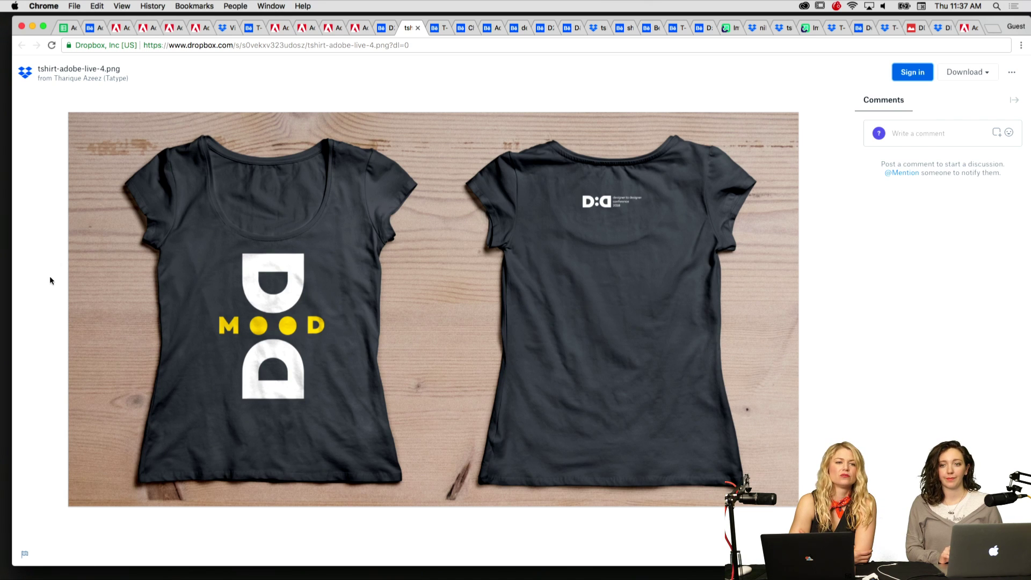
{"action": "key", "text": "ctrl+shift+Tab"}
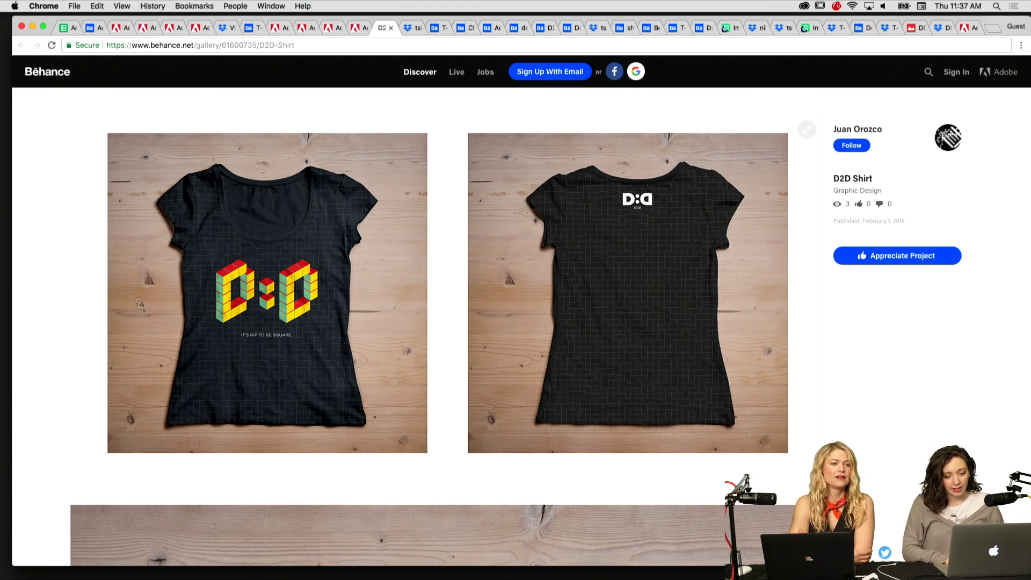
{"action": "left_click", "coordinate": [219, 327]}
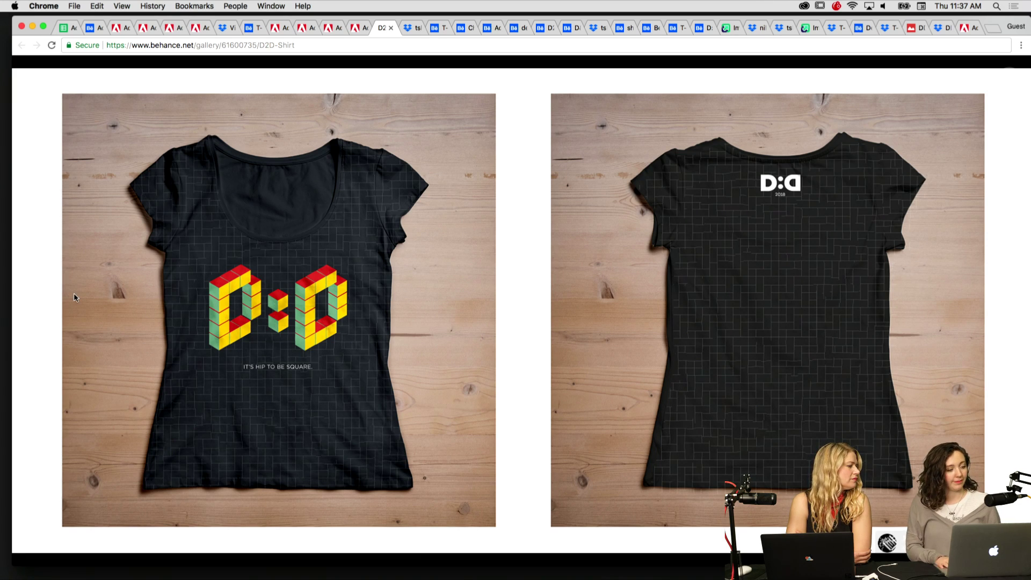
Step: View the two-faces shirt in tshirt.jpg and the repeated rainbow D:D print in main comp@0,5x.png on Creative Cloud
{"action": "key", "text": "super+alt+Left"}
{"action": "scroll", "coordinate": [91, 242], "scroll_direction": "down", "scroll_amount": 2}
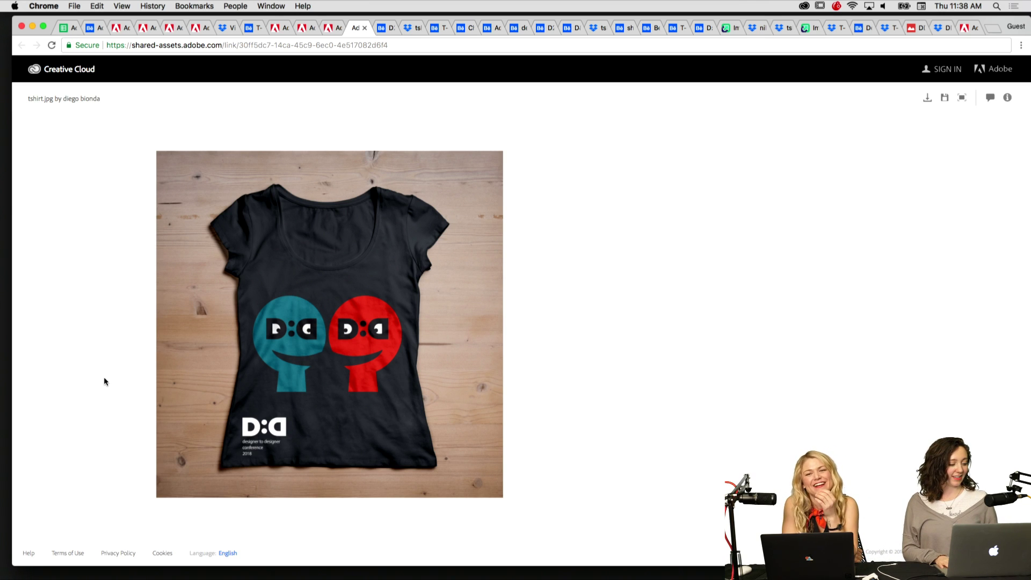
{"action": "key", "text": "ctrl+shift+Tab"}
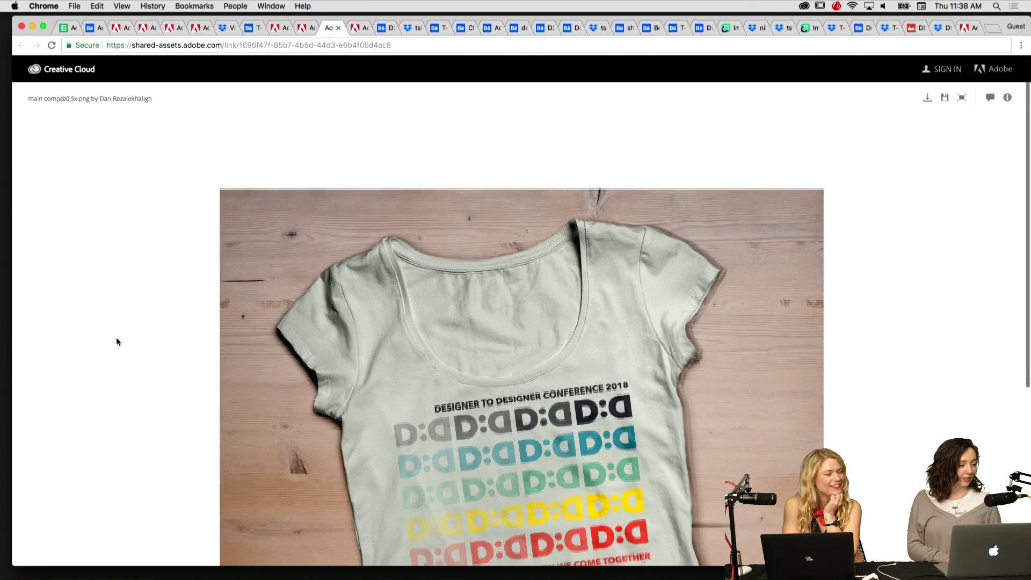
{"action": "scroll", "coordinate": [118, 342], "scroll_direction": "down", "scroll_amount": 2}
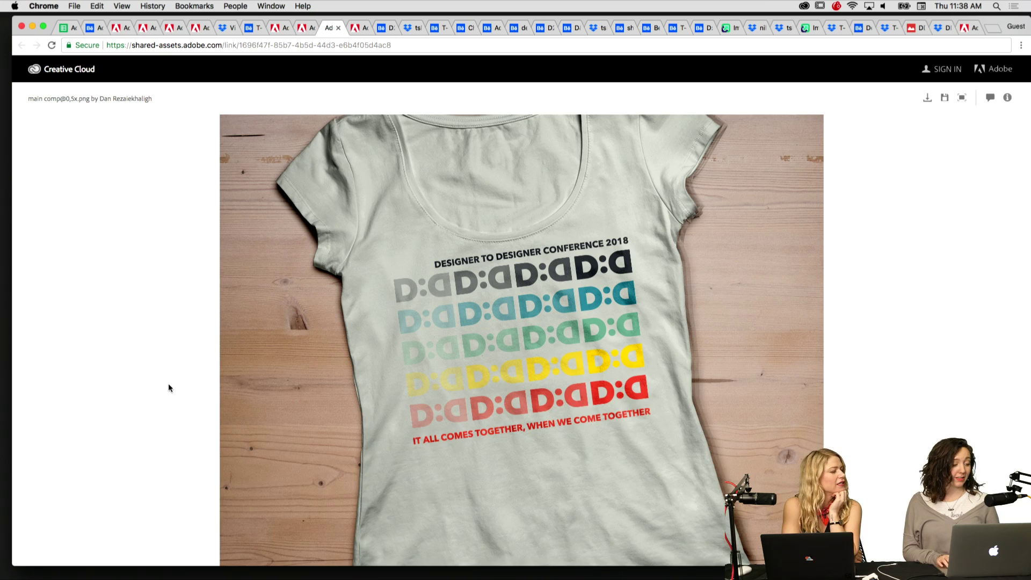
Step: View the "Design thinking is just thinking" shirt in T-Shirt Design.psd, and reload and examine the D2DT.png mockup
{"action": "key", "text": "ctrl+shift+Tab"}
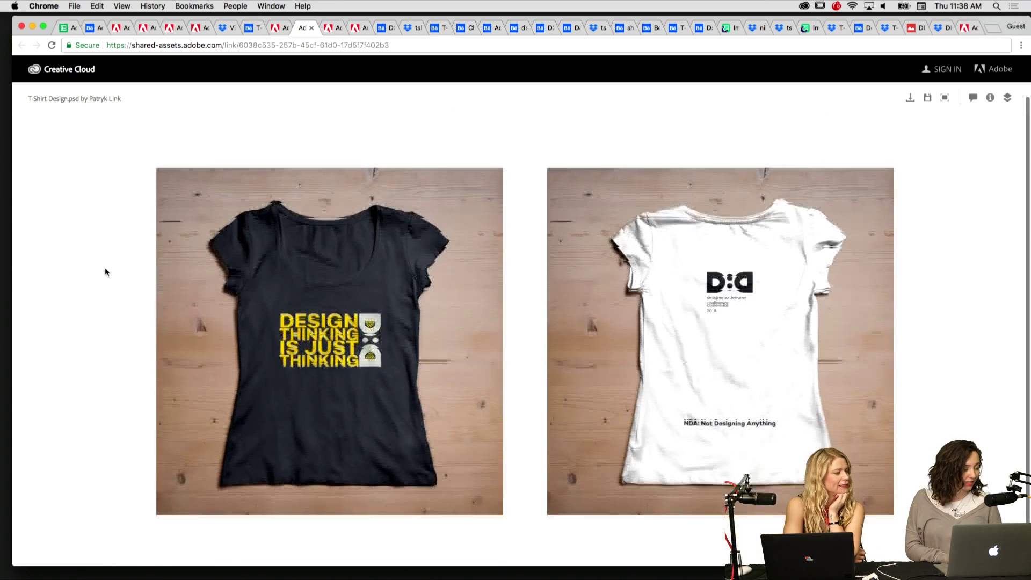
{"action": "scroll", "coordinate": [105, 269], "scroll_direction": "down", "scroll_amount": 1}
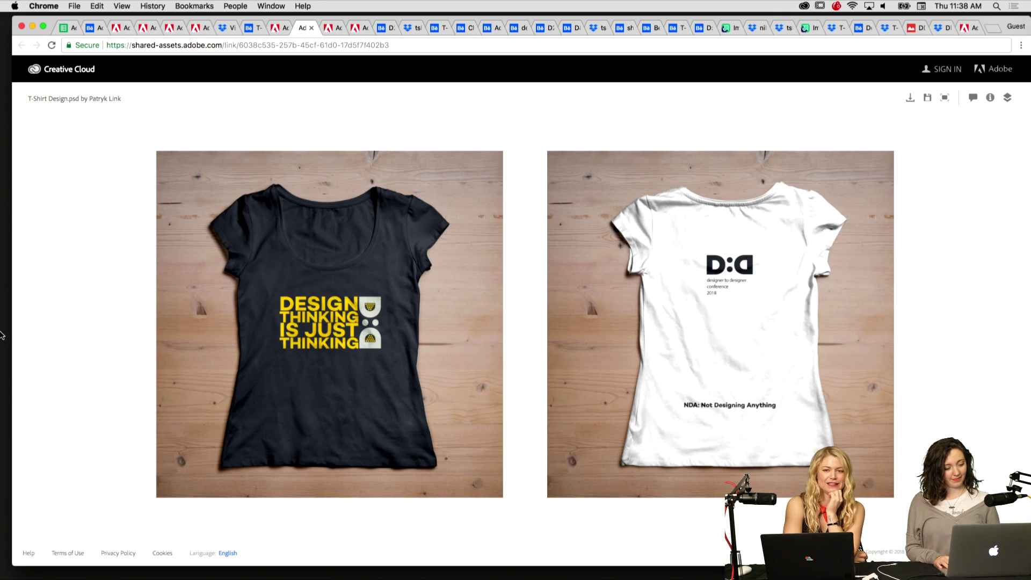
{"action": "key", "text": "super+alt+Left"}
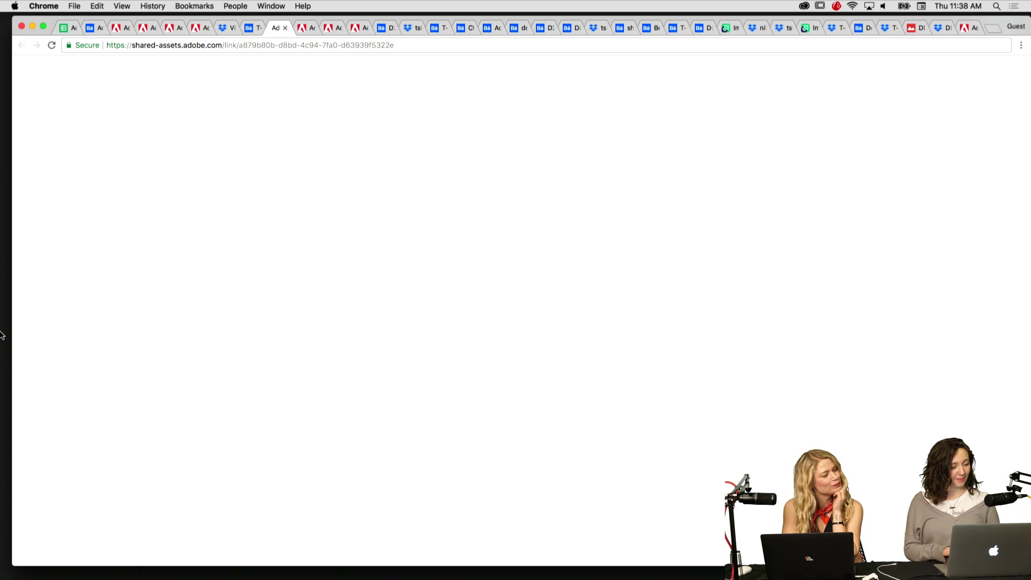
{"action": "key", "text": "super+r"}
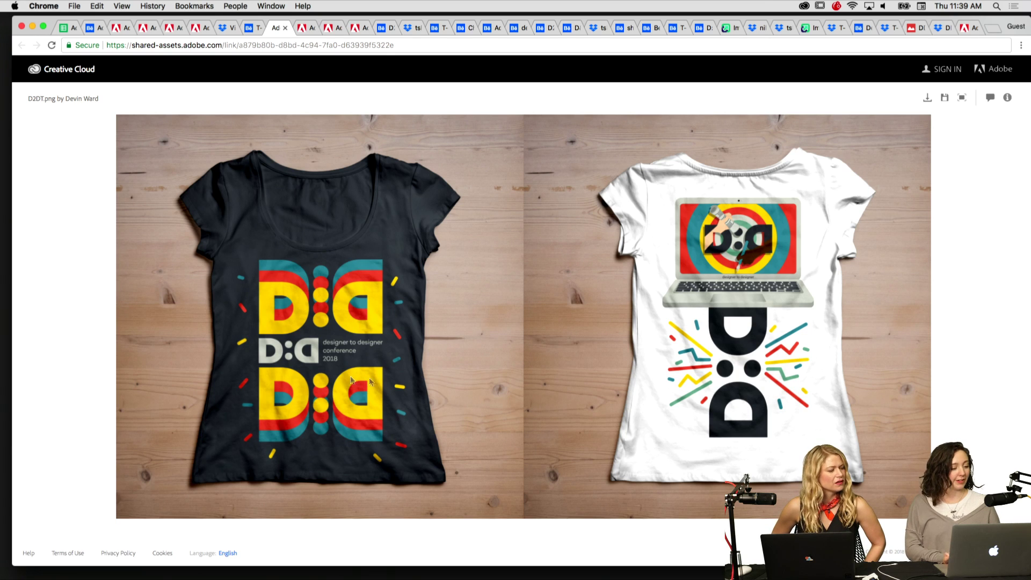
Step: Inspect the T-shirt D2D challenge mockups enlarged on Behance, and view the Designer 2 Designer shirt on Dropbox
{"action": "key", "text": "super+w"}
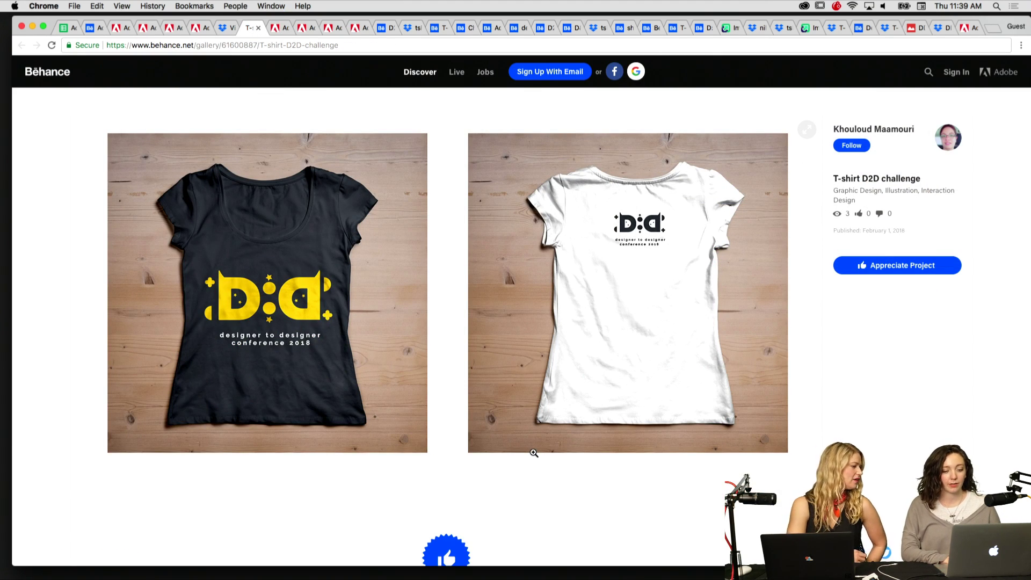
{"action": "left_click", "coordinate": [236, 315]}
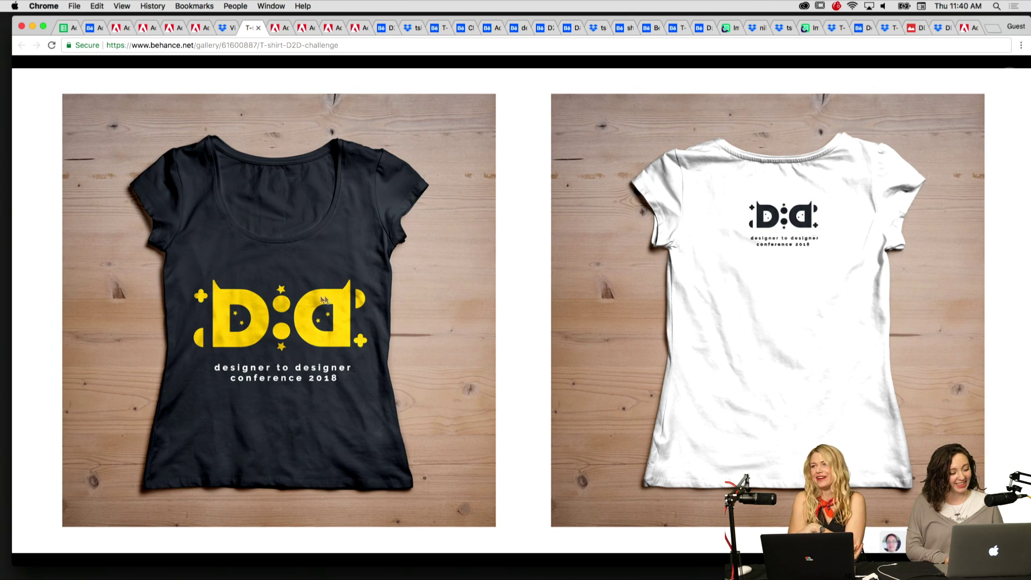
{"action": "key", "text": "ctrl+shift+Tab"}
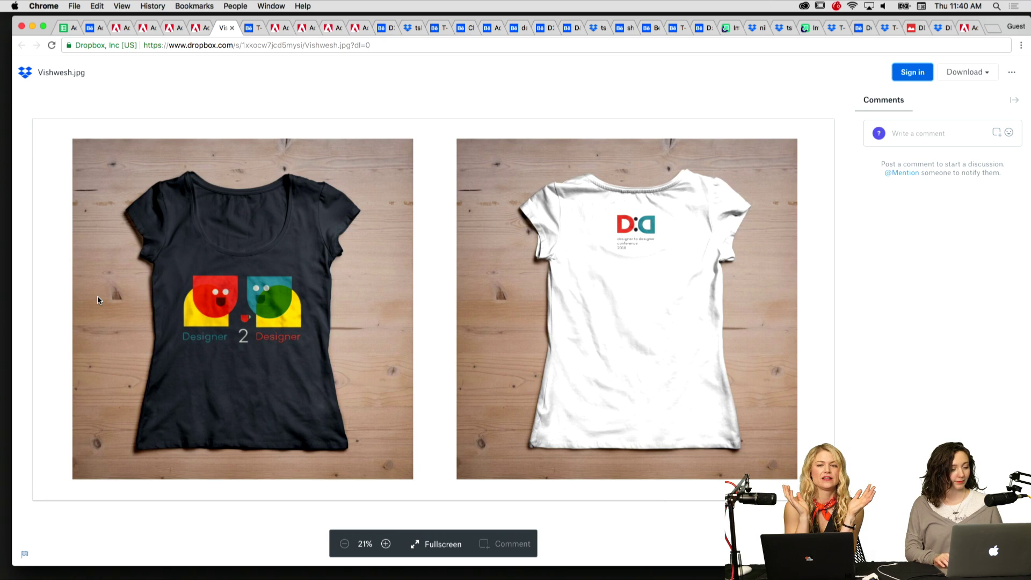
Step: Examine the "NDA: not designing anything" quote shirts and the overlapping multicoloured D:D shirts on Creative Cloud
{"action": "key", "text": "ctrl+shift+Tab"}
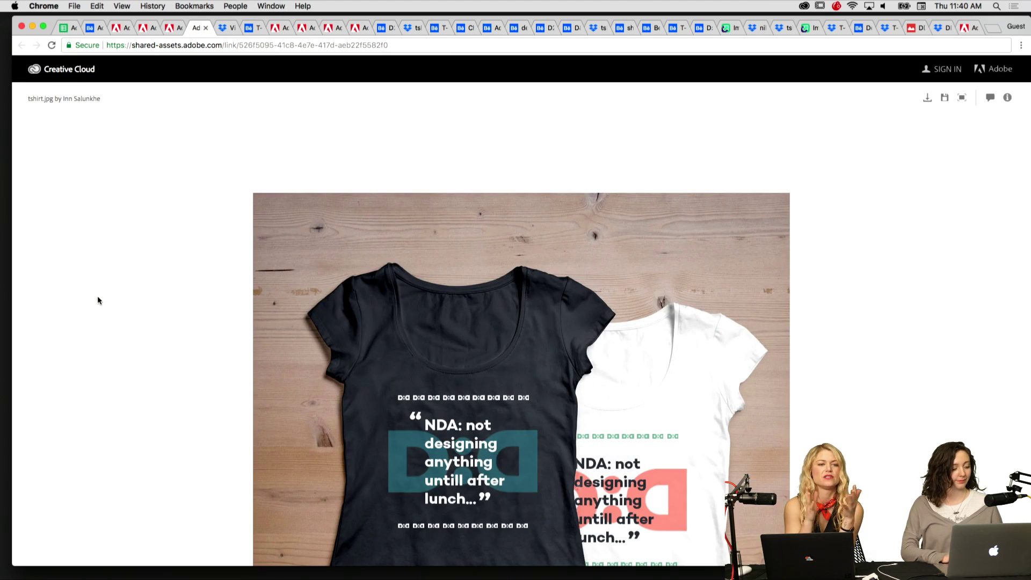
{"action": "scroll", "coordinate": [204, 319], "scroll_direction": "down", "scroll_amount": 3}
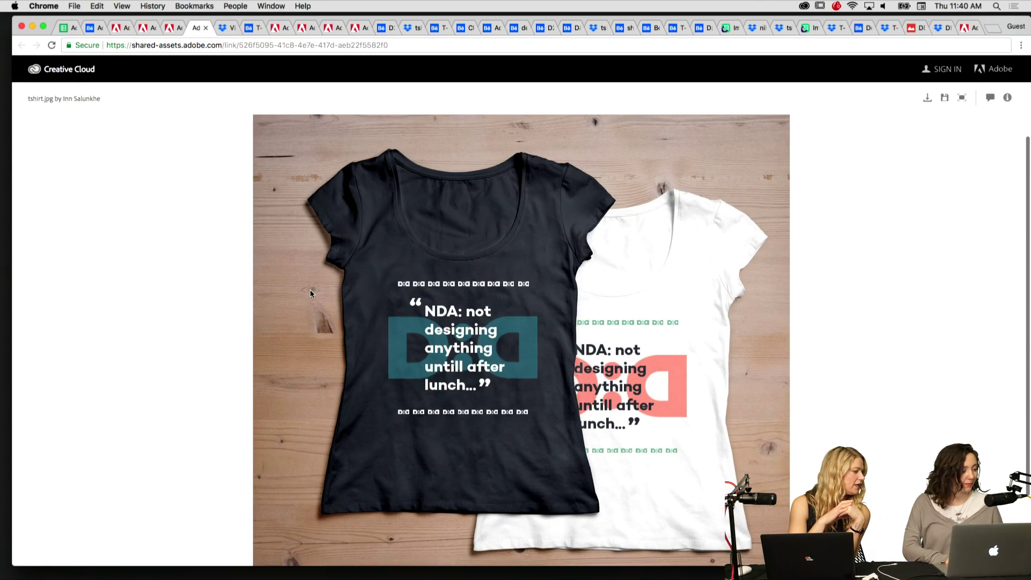
{"action": "scroll", "coordinate": [458, 291], "scroll_direction": "down", "scroll_amount": 1}
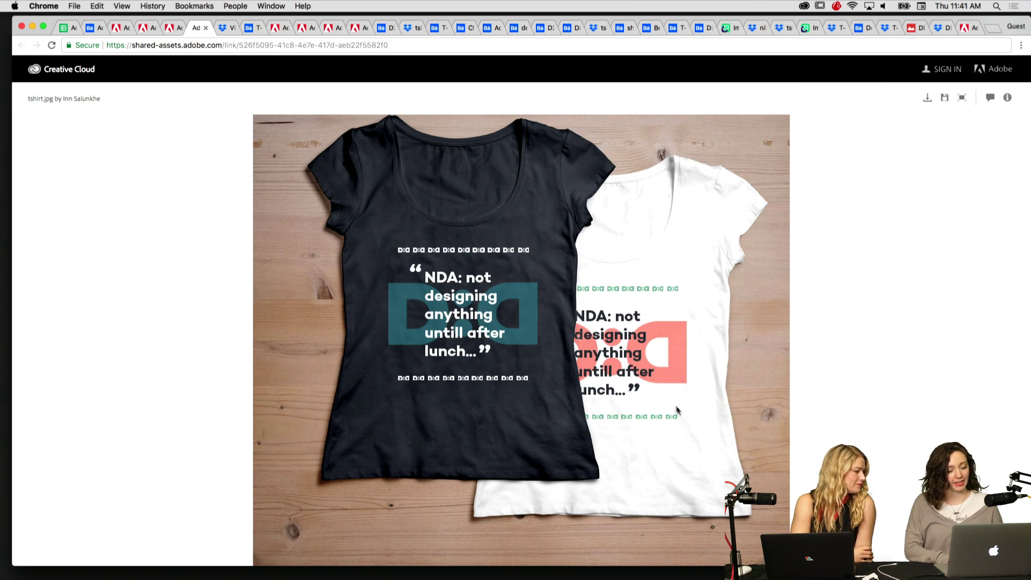
{"action": "key", "text": "super+alt+Left"}
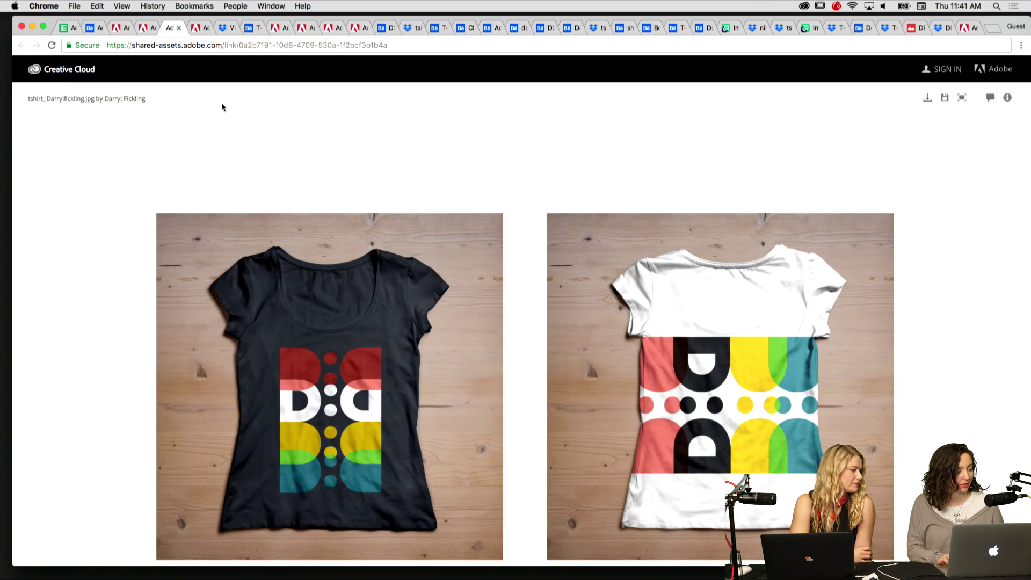
{"action": "scroll", "coordinate": [99, 244], "scroll_direction": "down", "scroll_amount": 3}
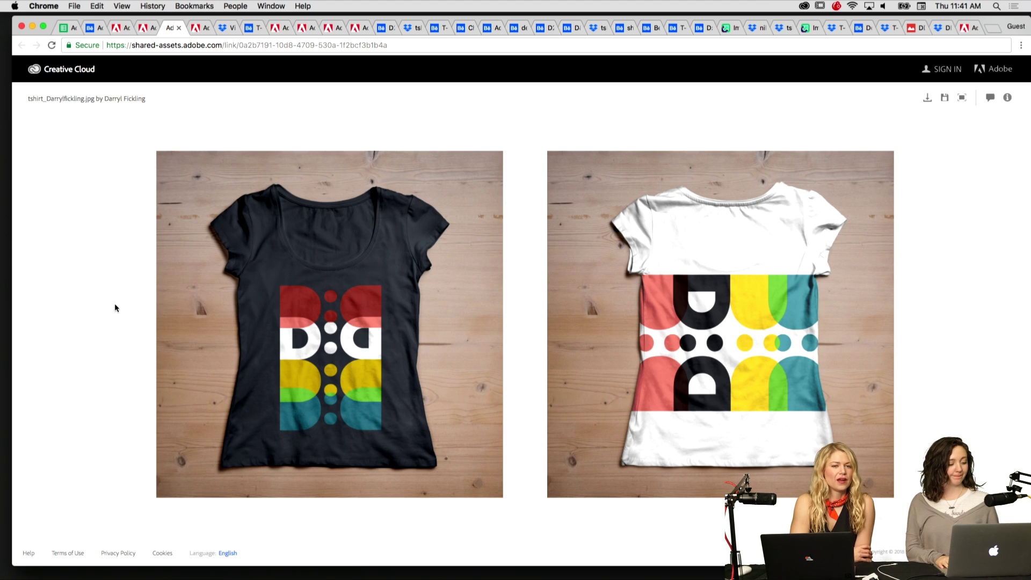
Step: Examine the front and back mockups of the D:D shirt with the doughnut and coffee cup as the colon
{"action": "key", "text": "super+alt+Left"}
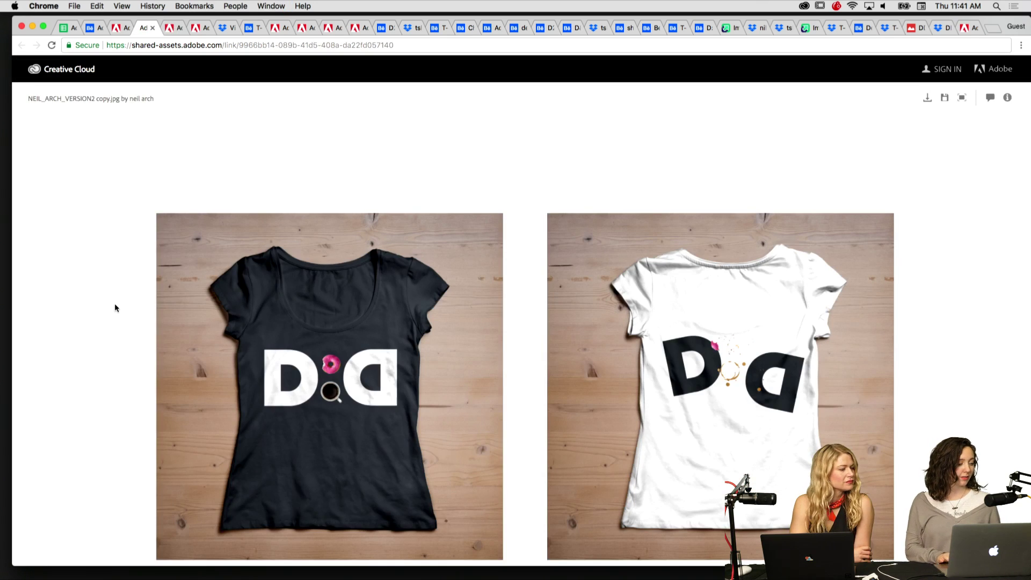
{"action": "scroll", "coordinate": [116, 251], "scroll_direction": "down", "scroll_amount": 1}
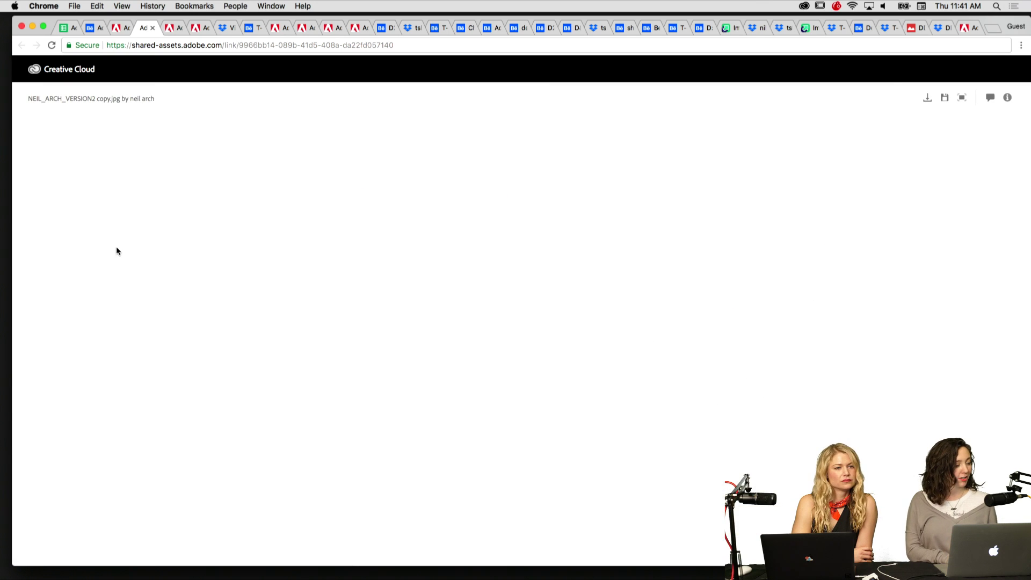
{"action": "scroll", "coordinate": [117, 250], "scroll_direction": "down", "scroll_amount": 2}
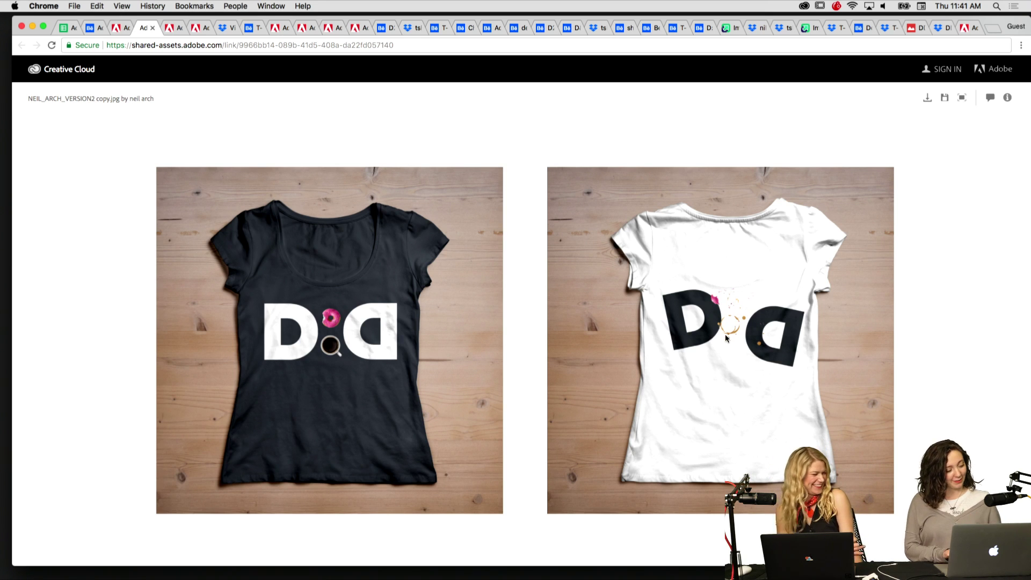
{"action": "scroll", "coordinate": [126, 395], "scroll_direction": "down", "scroll_amount": 1}
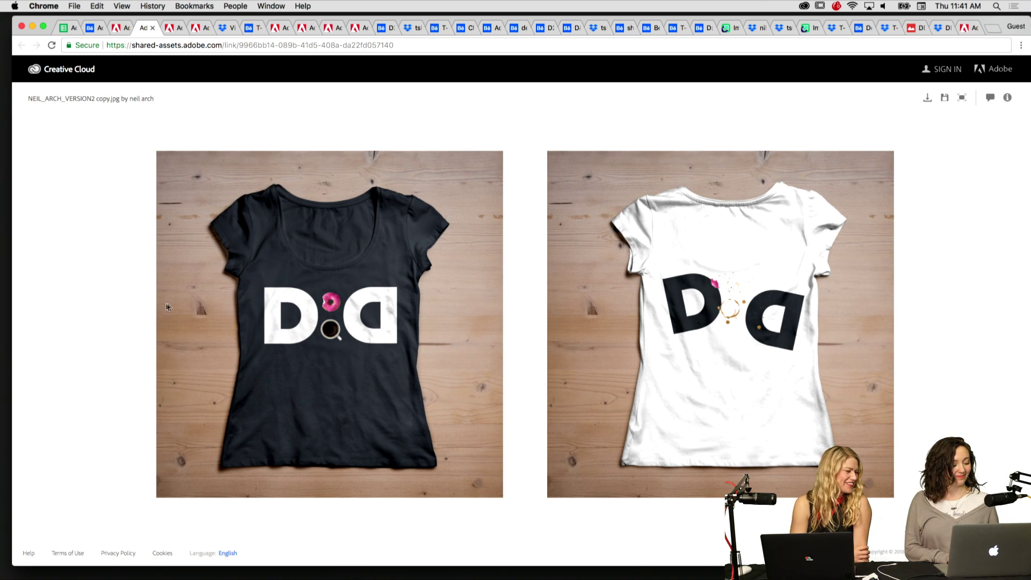
{"action": "scroll", "coordinate": [168, 307], "scroll_direction": "up", "scroll_amount": 2}
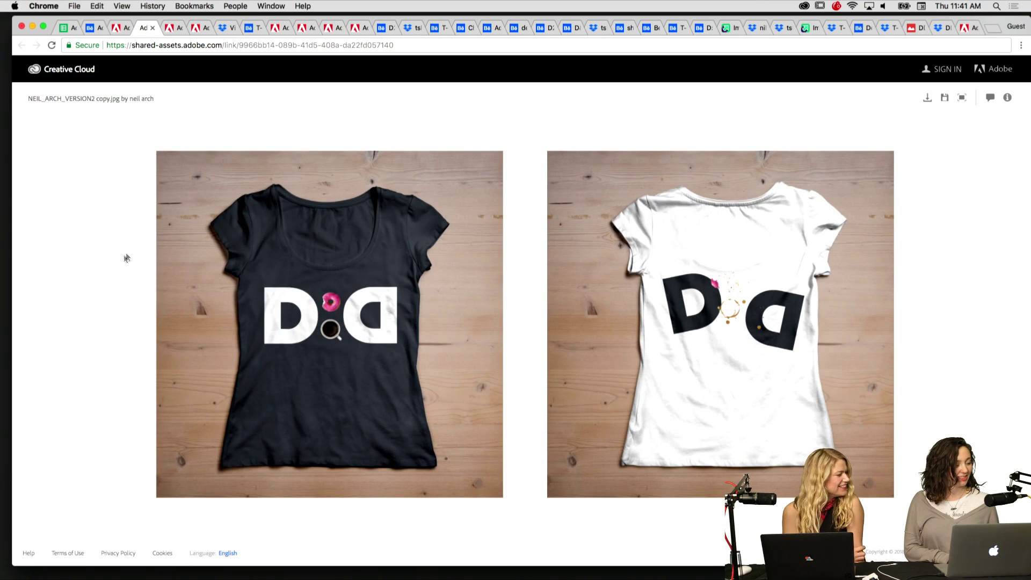
Step: View the red cat-face shirt in t-shirt_2.jpg, revisiting the doughnut-and-coffee shirt for another look in between
{"action": "key", "text": "super+w"}
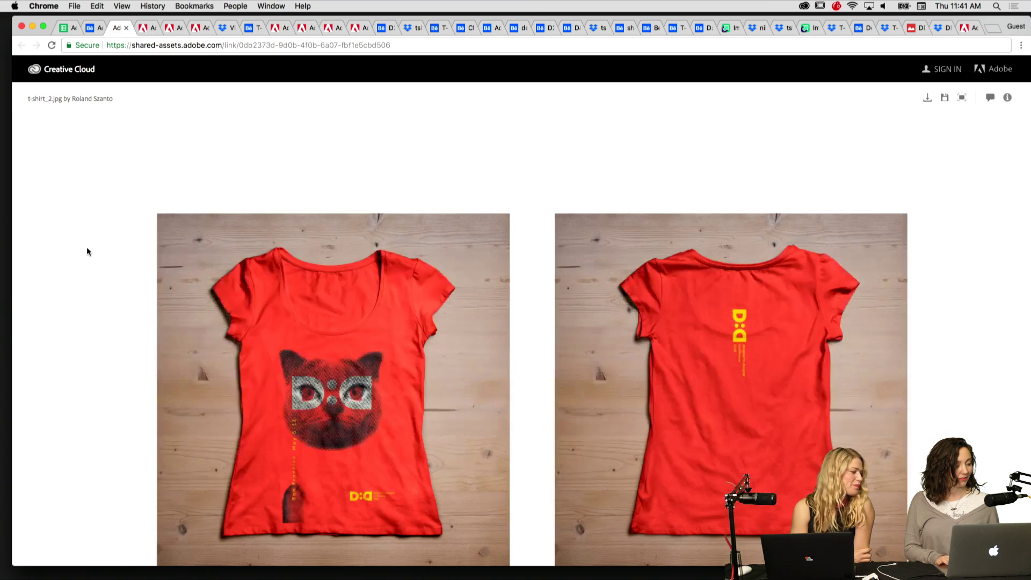
{"action": "key", "text": "ctrl+Tab"}
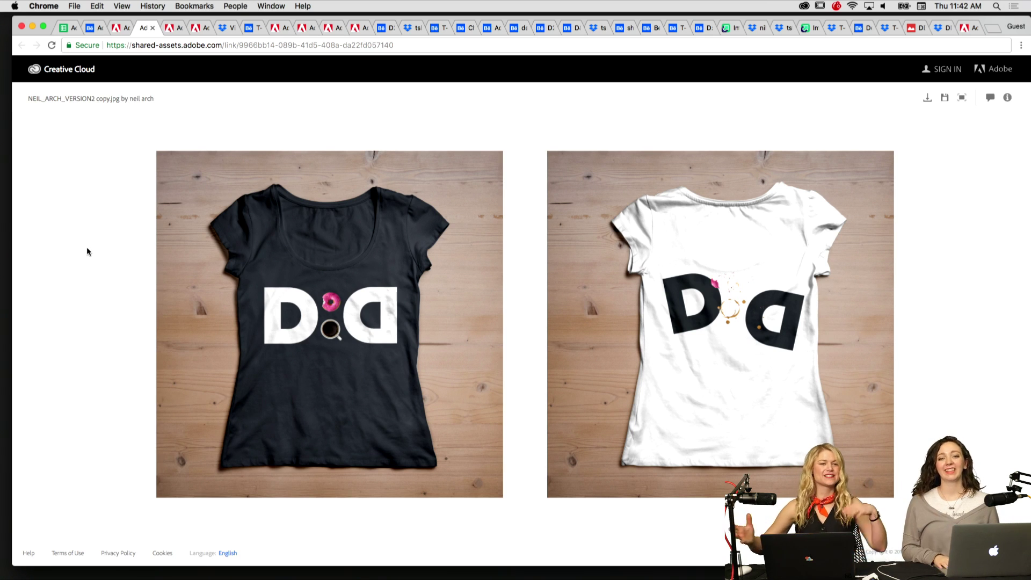
{"action": "key", "text": "ctrl+shift+Tab"}
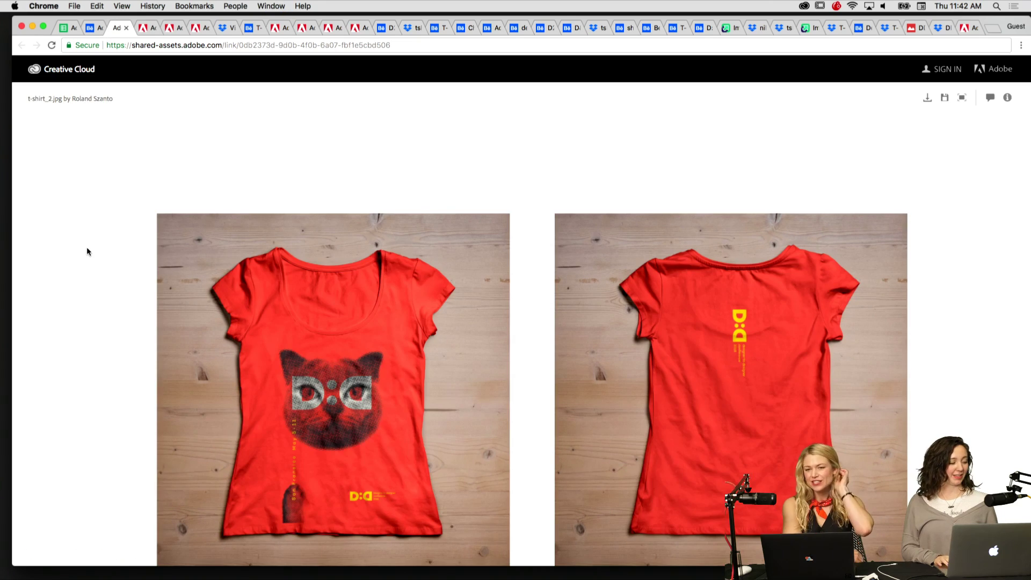
{"action": "scroll", "coordinate": [149, 222], "scroll_direction": "down", "scroll_amount": 3}
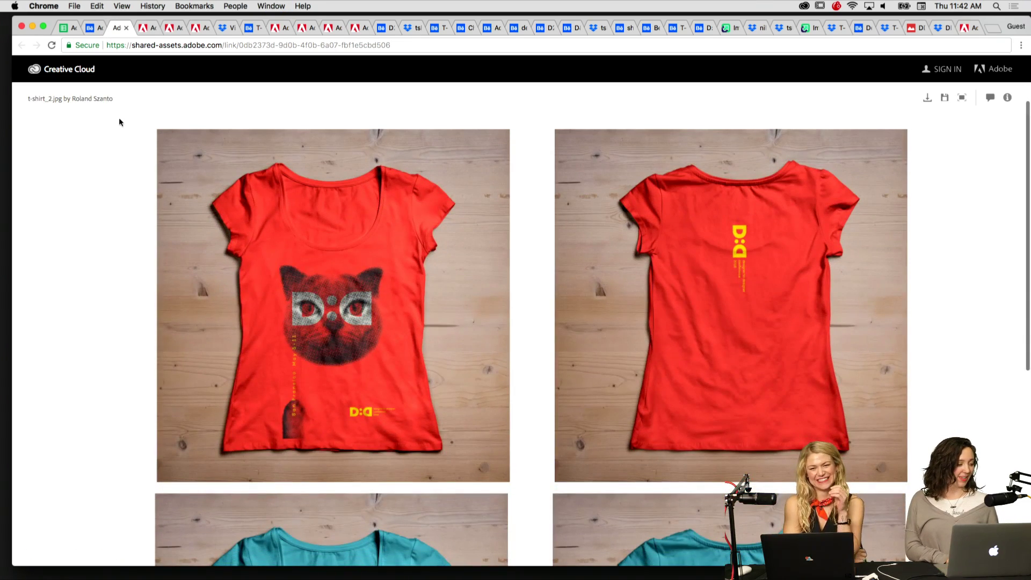
Step: Compare the front and back mockups of the red cat-face and teal dog-face D:D shirts on Creative Cloud
{"action": "scroll", "coordinate": [226, 193], "scroll_direction": "down", "scroll_amount": 3}
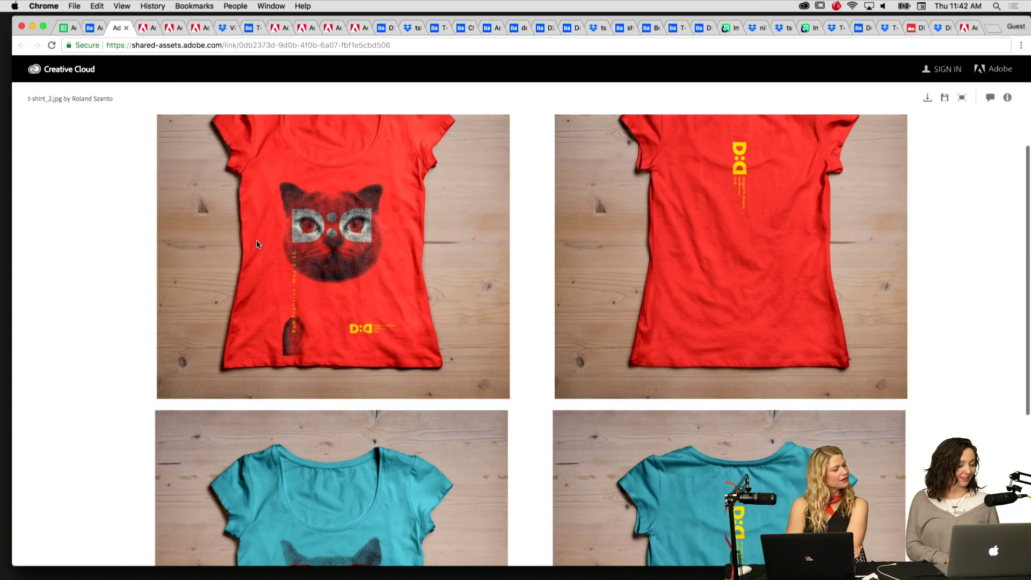
{"action": "scroll", "coordinate": [256, 244], "scroll_direction": "down", "scroll_amount": 9}
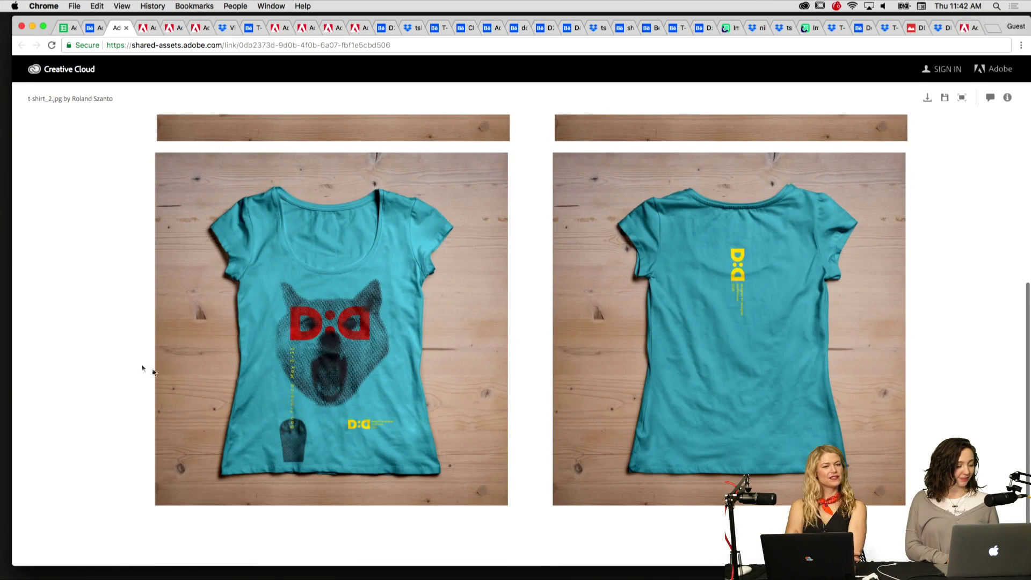
{"action": "scroll", "coordinate": [294, 403], "scroll_direction": "up", "scroll_amount": 12}
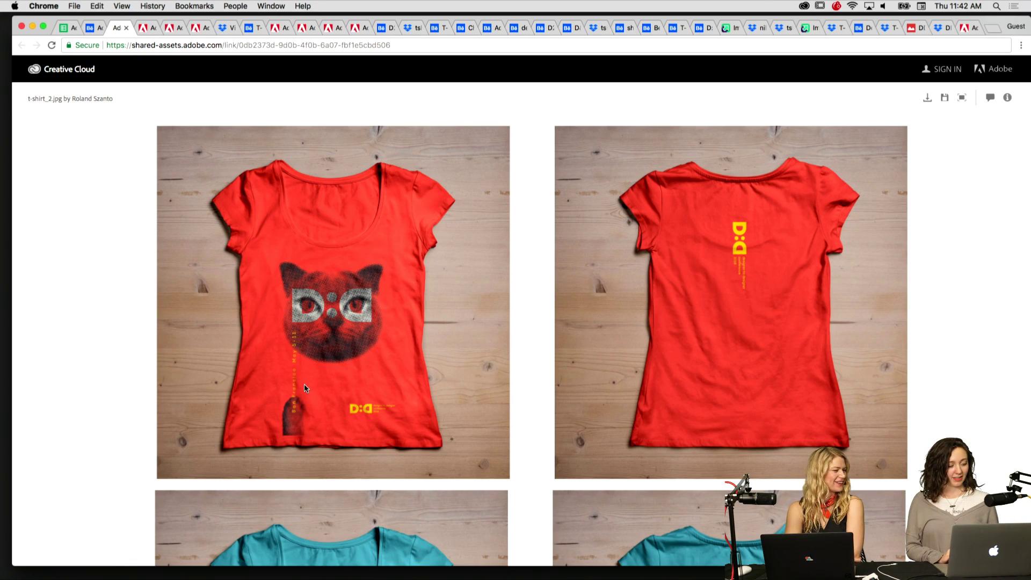
{"action": "scroll", "coordinate": [304, 387], "scroll_direction": "down", "scroll_amount": 5}
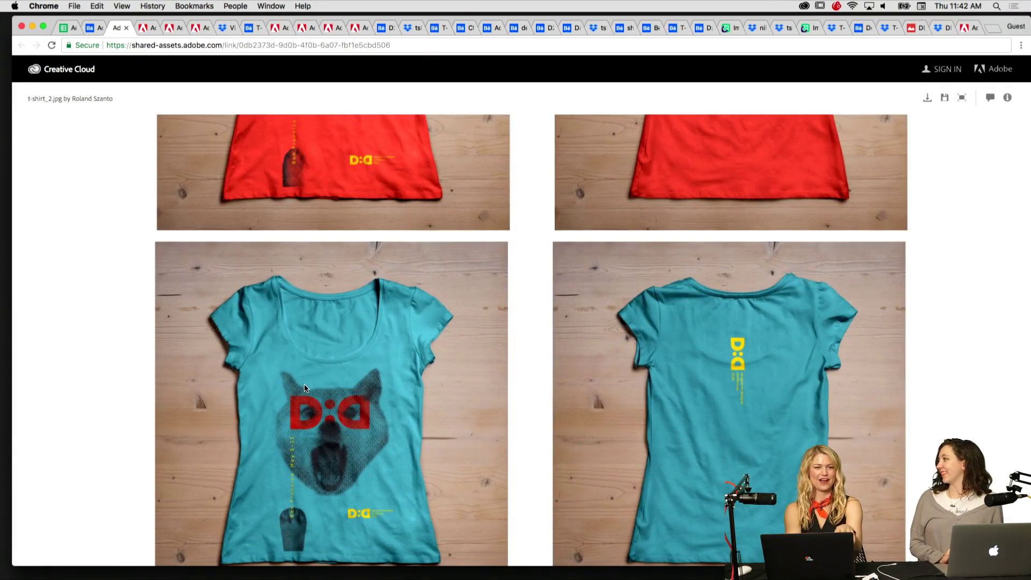
{"action": "scroll", "coordinate": [361, 440], "scroll_direction": "up", "scroll_amount": 5}
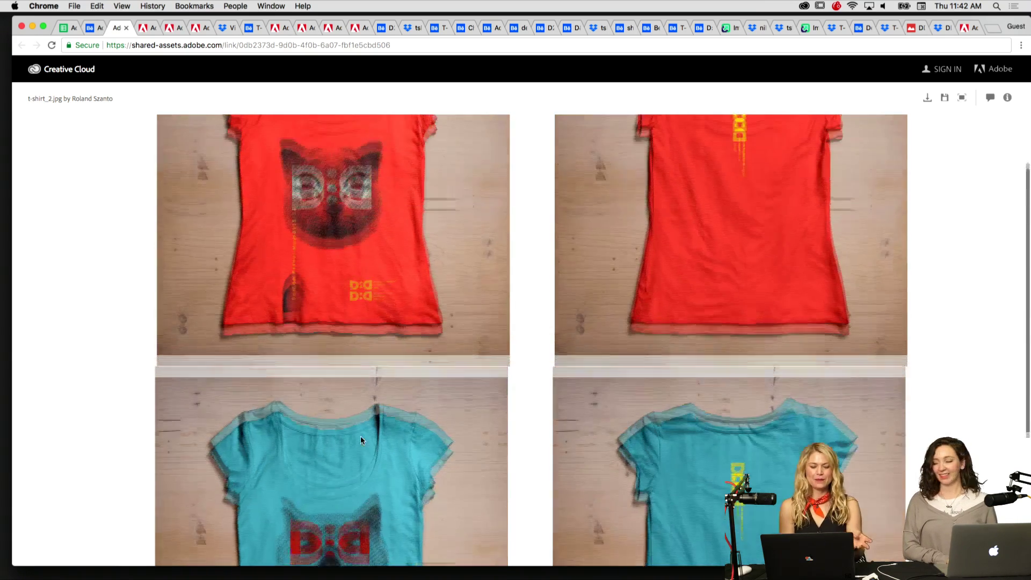
{"action": "scroll", "coordinate": [361, 440], "scroll_direction": "up", "scroll_amount": 1}
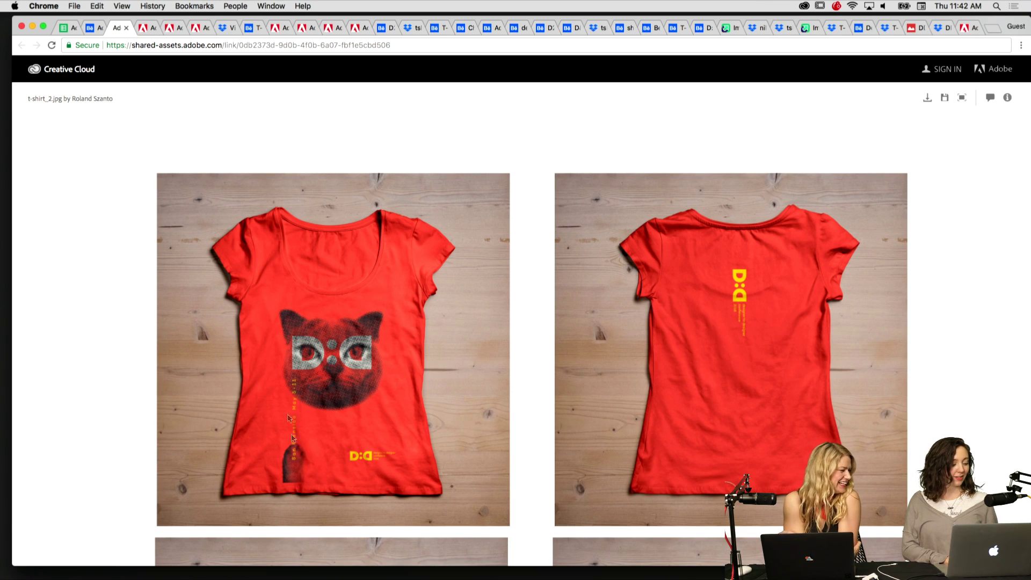
Step: View the dark playing-card D:D shirt on Behance, enlarging its mockup and closing the enlarged image
{"action": "key", "text": "ctrl+shift+Tab"}
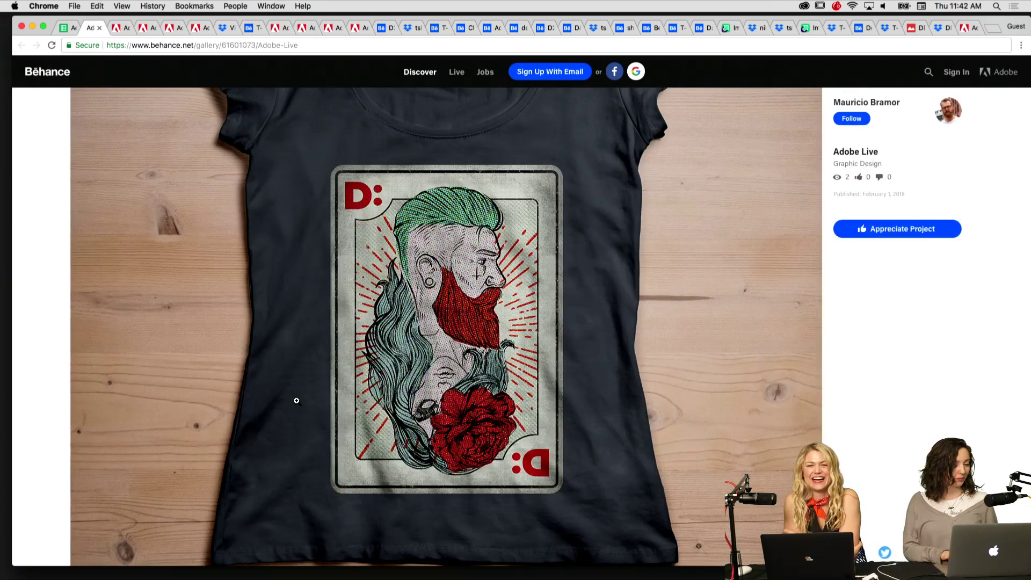
{"action": "scroll", "coordinate": [297, 401], "scroll_direction": "down", "scroll_amount": 3}
{"action": "scroll", "coordinate": [424, 365], "scroll_direction": "up", "scroll_amount": 4}
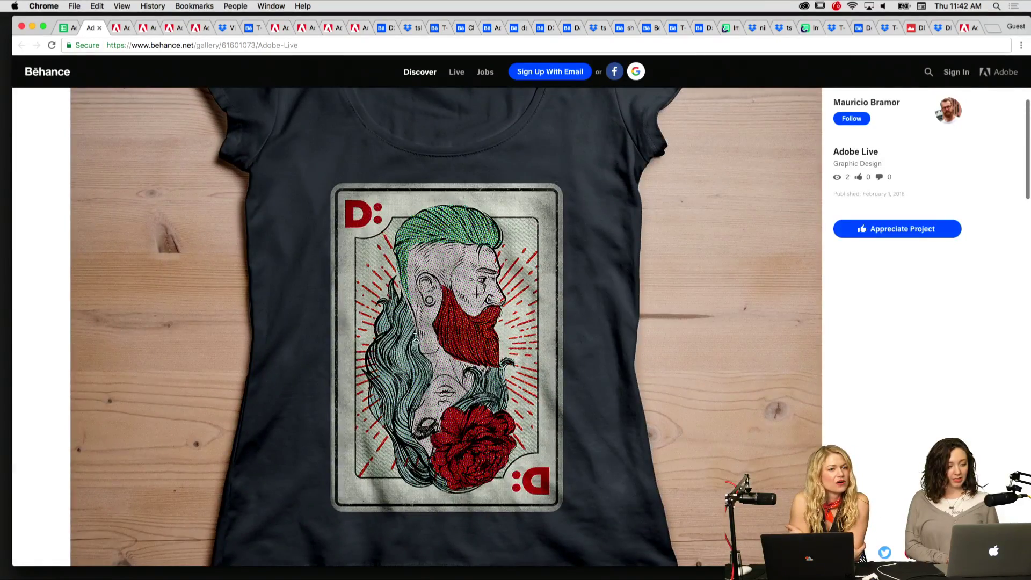
{"action": "left_click", "coordinate": [418, 341]}
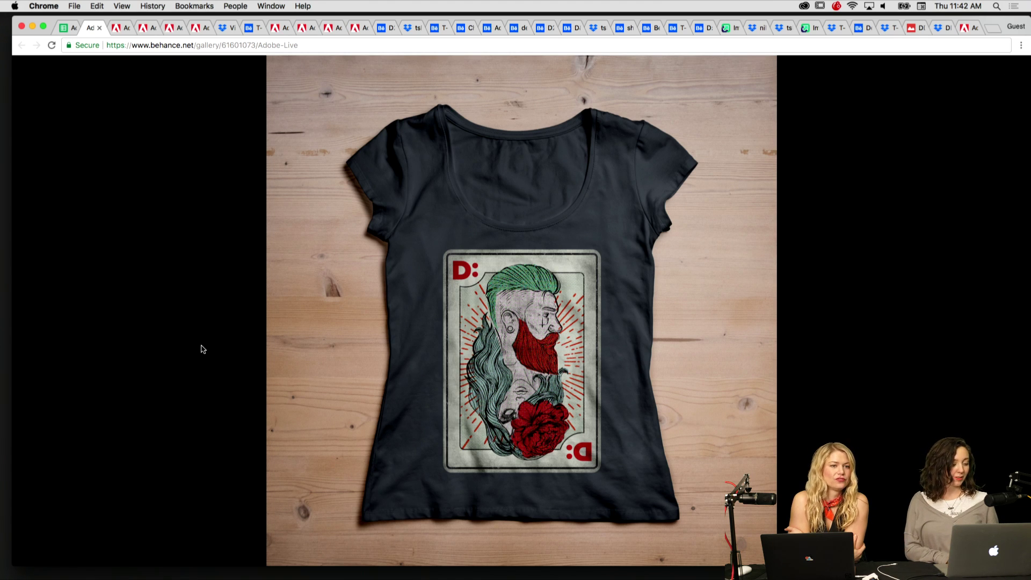
{"action": "left_click", "coordinate": [1006, 75]}
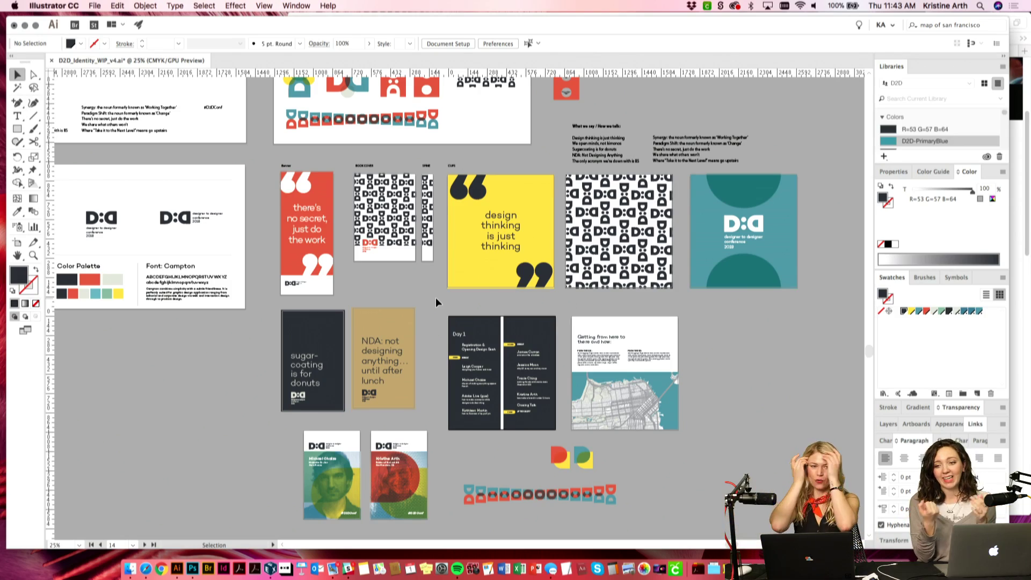
Step: In Illustrator, select and copy the complete Day 1 schedule spread with its dark panels, time tags and text
{"action": "scroll", "coordinate": [575, 384], "scroll_direction": "down", "scroll_amount": 3}
{"action": "scroll", "coordinate": [575, 384], "scroll_direction": "right", "scroll_amount": 2}
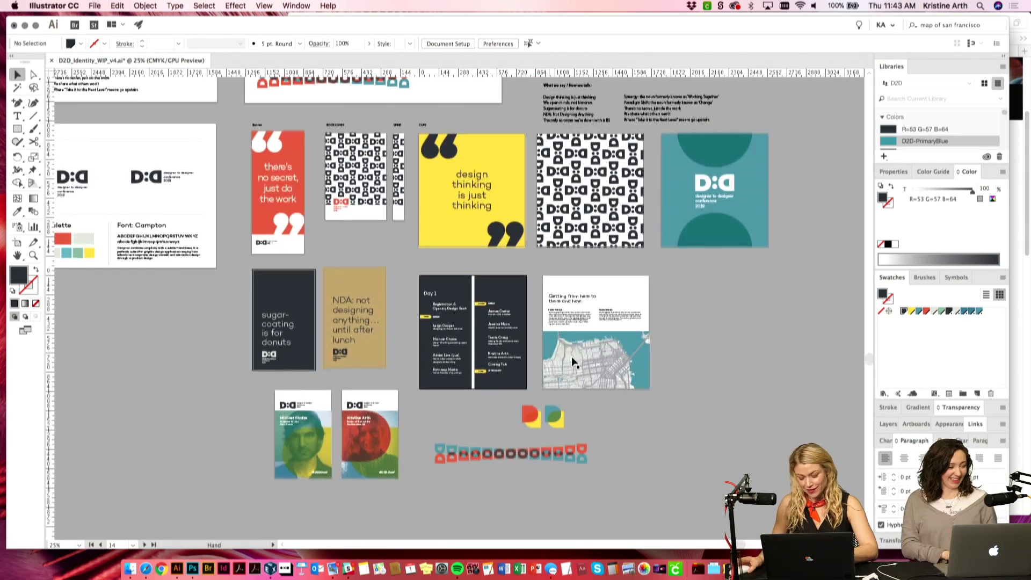
{"action": "key", "text": "super+equal"}
{"action": "key", "text": "super+equal"}
{"action": "key", "text": "super+equal"}
{"action": "left_click", "coordinate": [598, 352]}
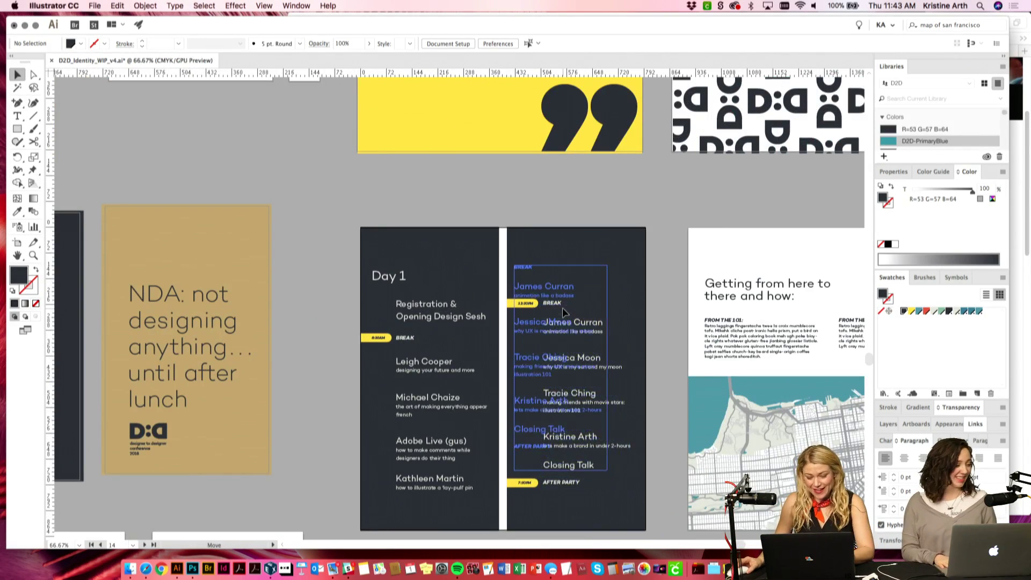
{"action": "left_click", "coordinate": [647, 307]}
{"action": "scroll", "coordinate": [639, 375], "scroll_direction": "down", "scroll_amount": 5}
{"action": "scroll", "coordinate": [639, 376], "scroll_direction": "right", "scroll_amount": 2}
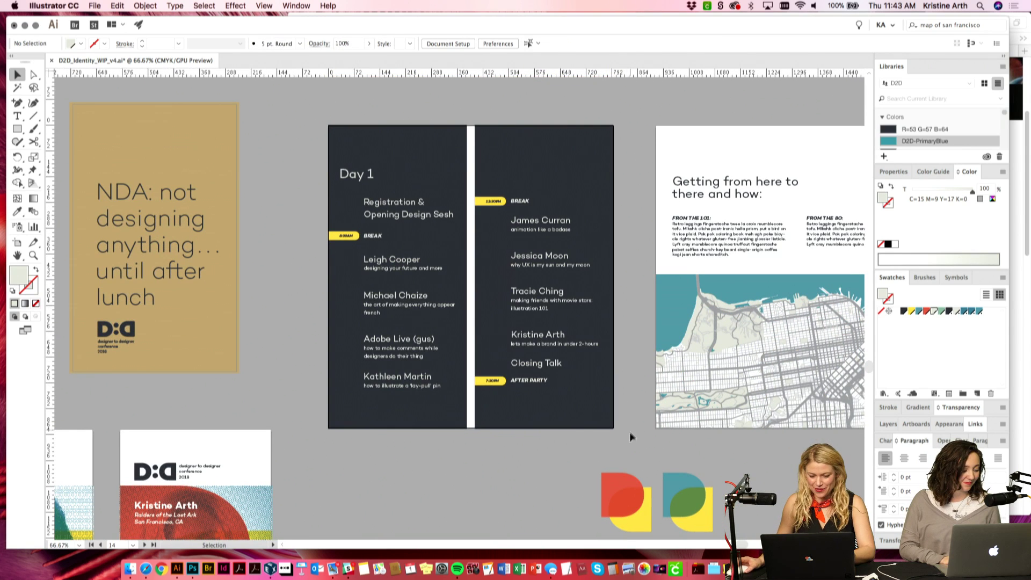
{"action": "left_click_drag", "start_coordinate": [319, 111], "coordinate": [342, 165]}
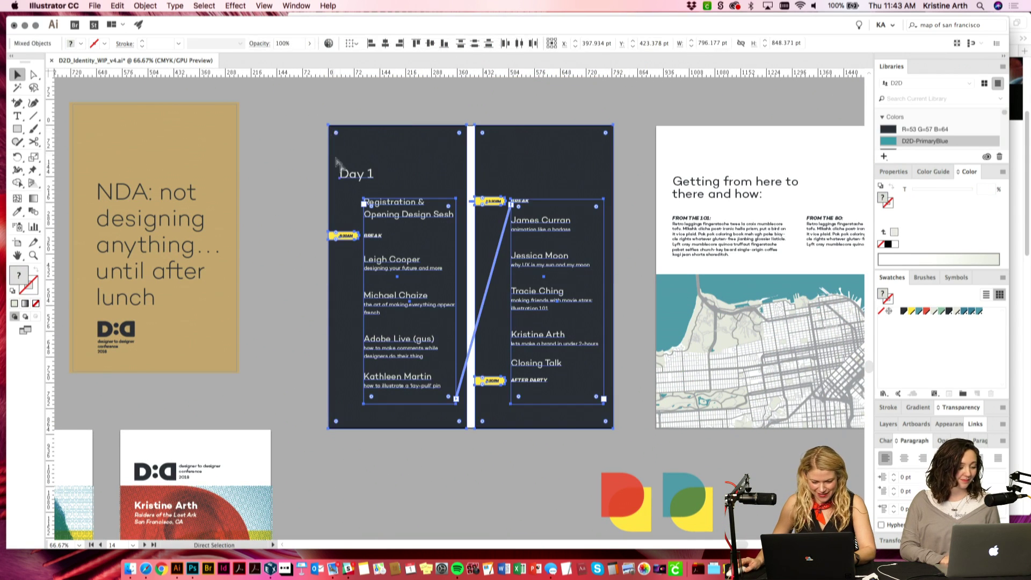
{"action": "left_click", "coordinate": [276, 231]}
Step: In Photoshop's Notebook.psd, place the Day 1 spread as a smart object in the bottom page design, enlarged to fill the canvas
{"action": "left_click", "coordinate": [193, 569]}
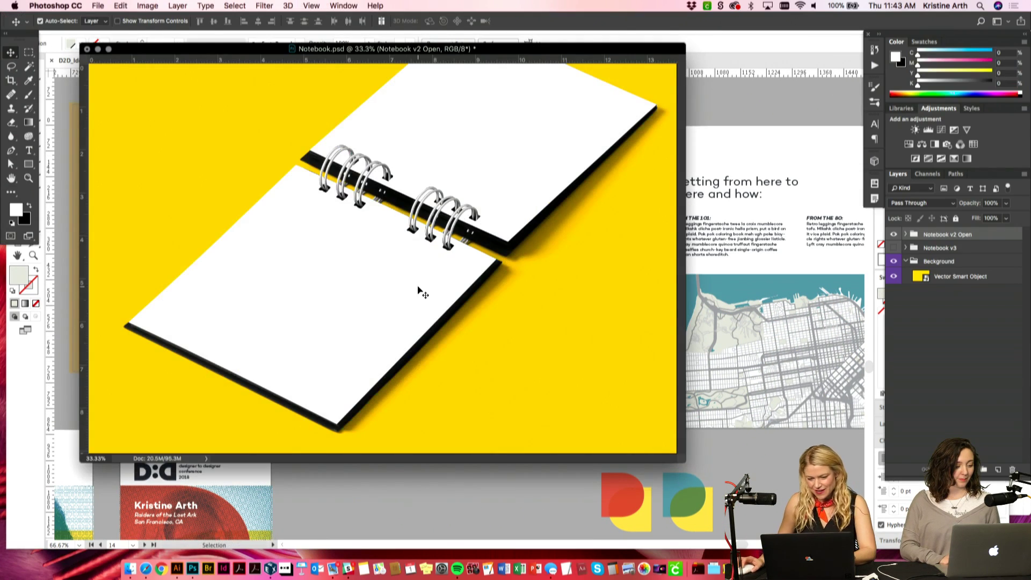
{"action": "double_click", "coordinate": [925, 267]}
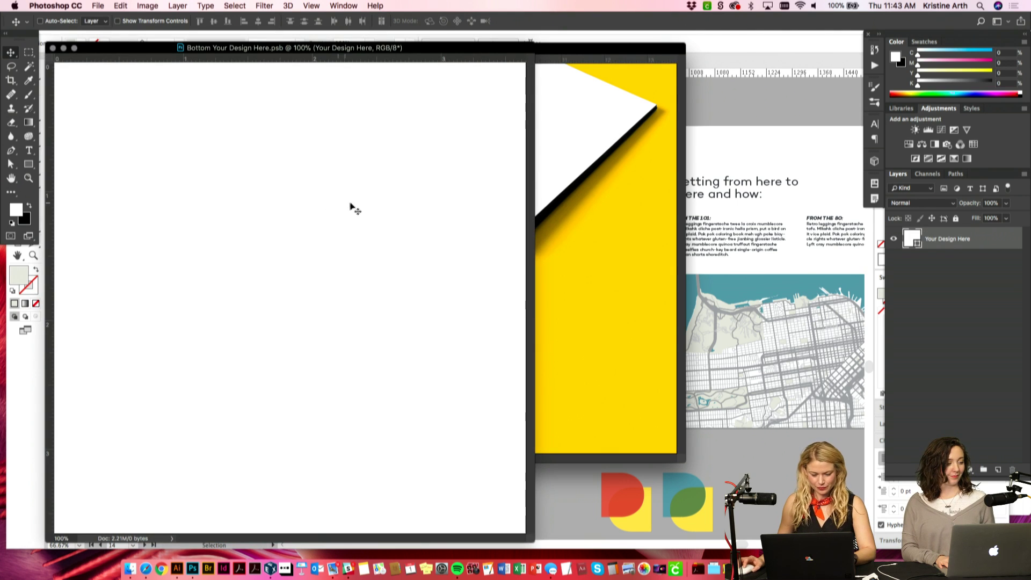
{"action": "key", "text": "super+v"}
{"action": "left_click", "coordinate": [748, 347]}
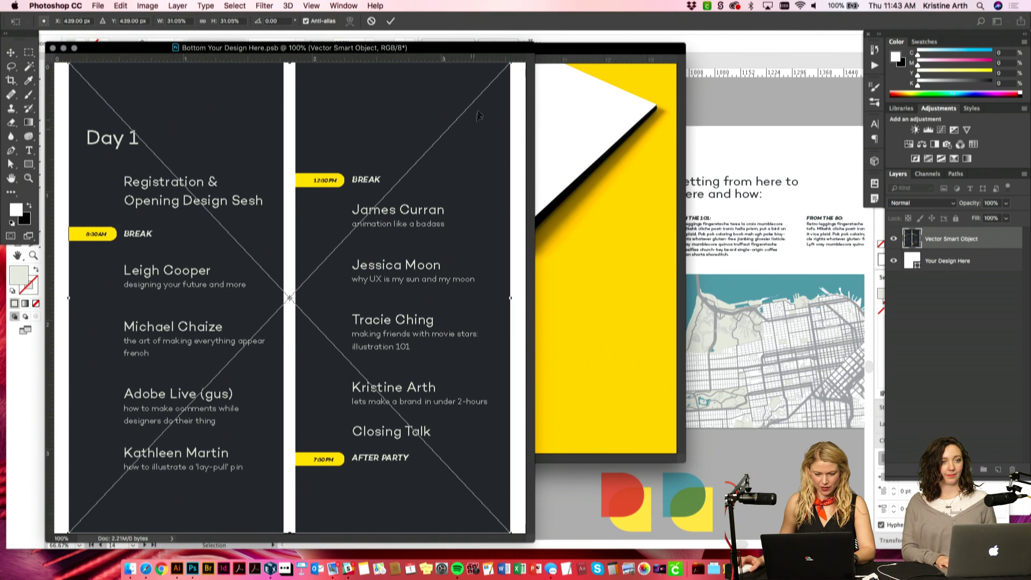
{"action": "left_click_drag", "start_coordinate": [510, 61], "coordinate": [534, 57]}
{"action": "key", "text": "Return"}
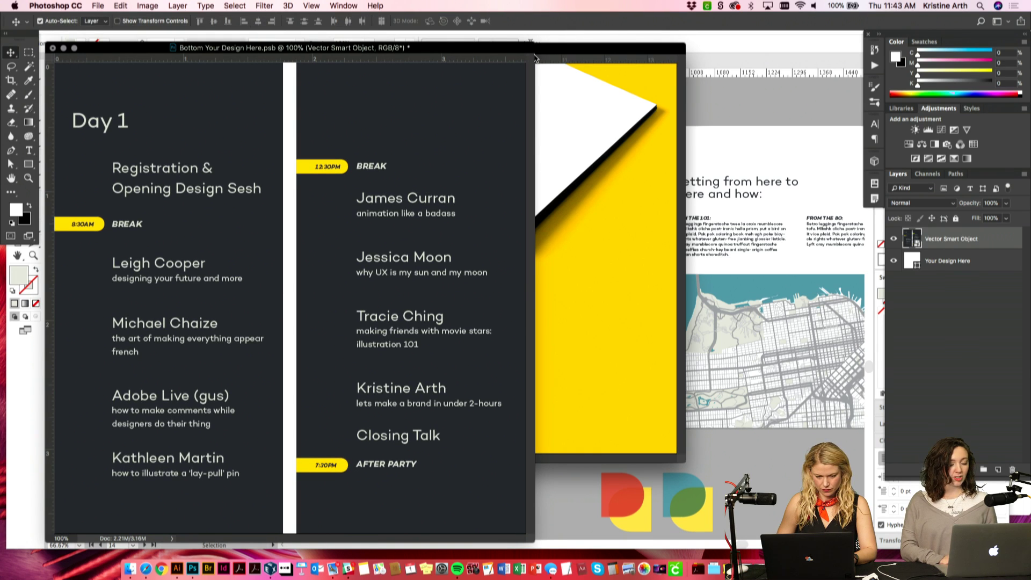
Step: Save the bottom page design into the notebook mockup, check it on the notebook and close the design file
{"action": "key", "text": "super"}
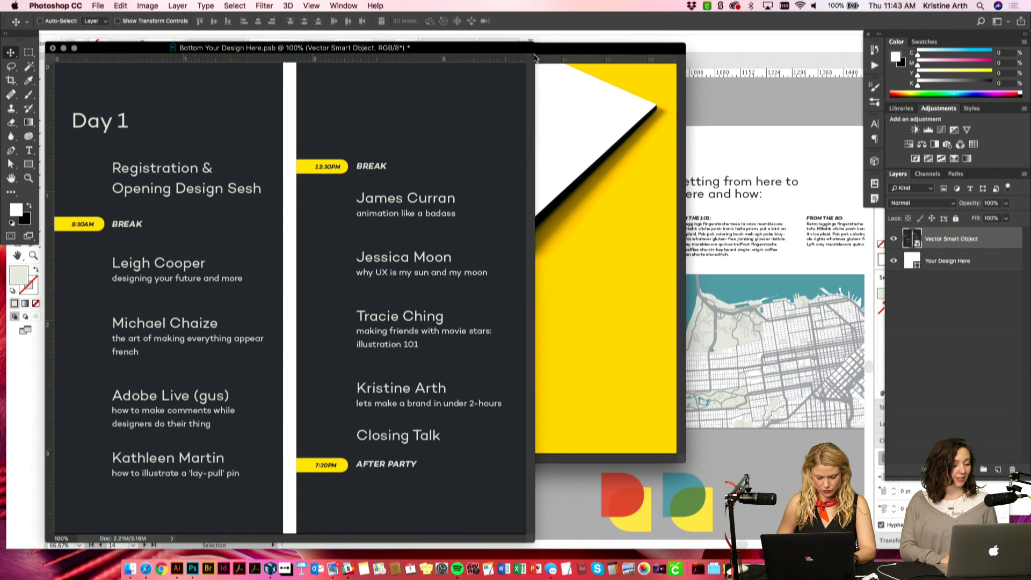
{"action": "key", "text": "super+s"}
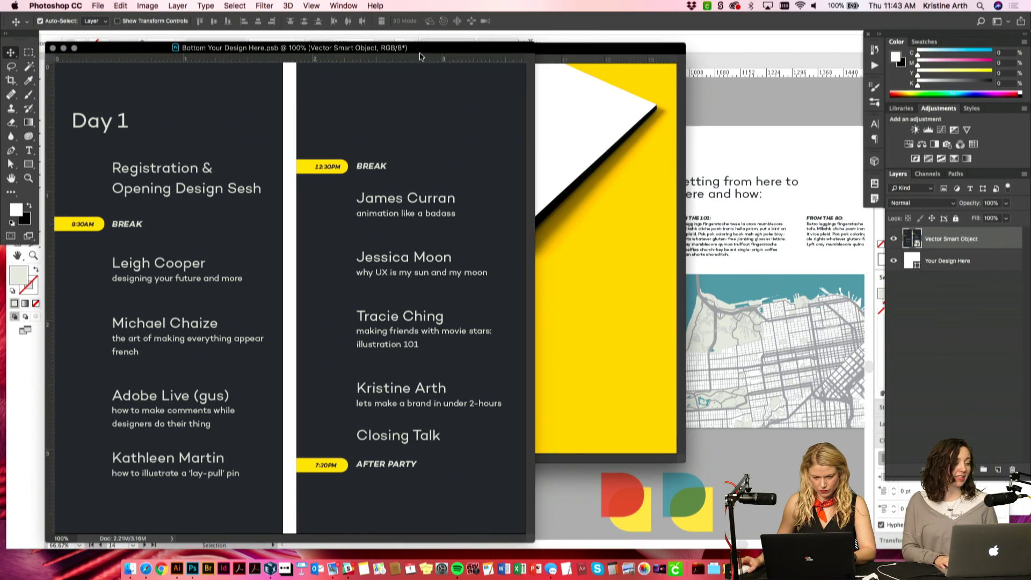
{"action": "left_click_drag", "start_coordinate": [429, 50], "coordinate": [751, 431]}
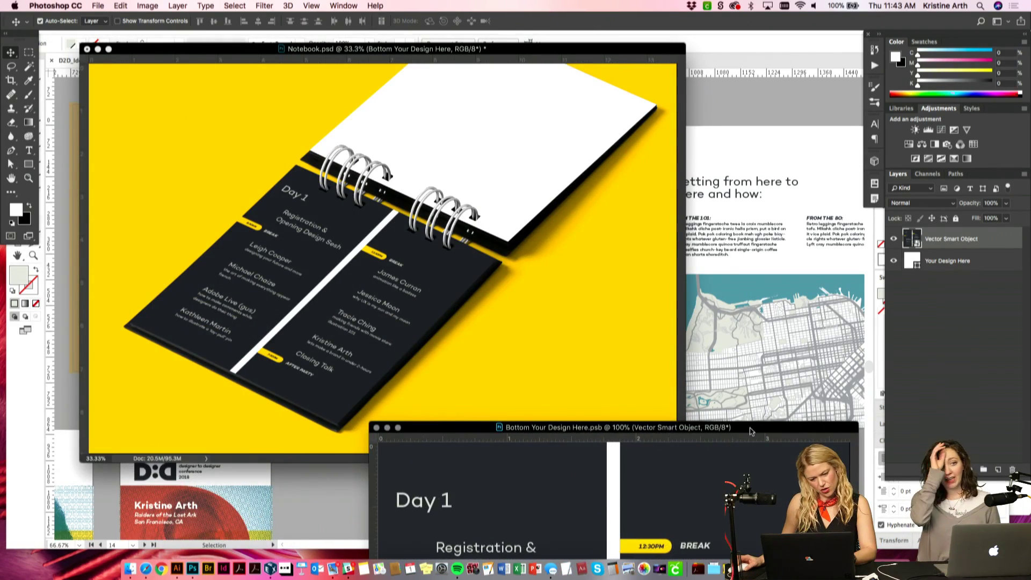
{"action": "key", "text": "super+w"}
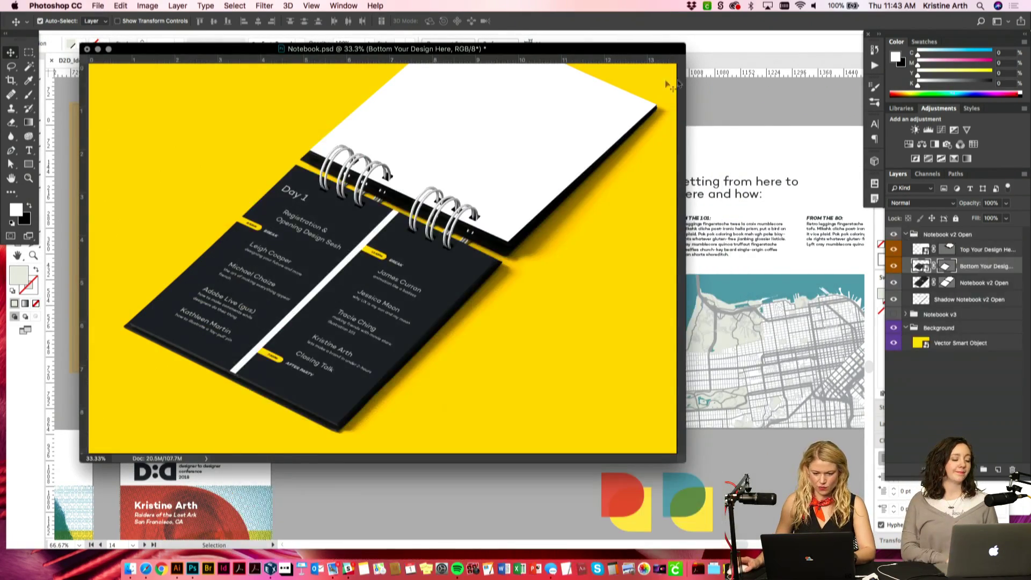
Step: In Illustrator, draw a rectangle about 793 × 843 pt covering the "Getting from here to there and how" page
{"action": "key", "text": "super+Tab"}
{"action": "scroll", "coordinate": [666, 380], "scroll_direction": "right", "scroll_amount": 5}
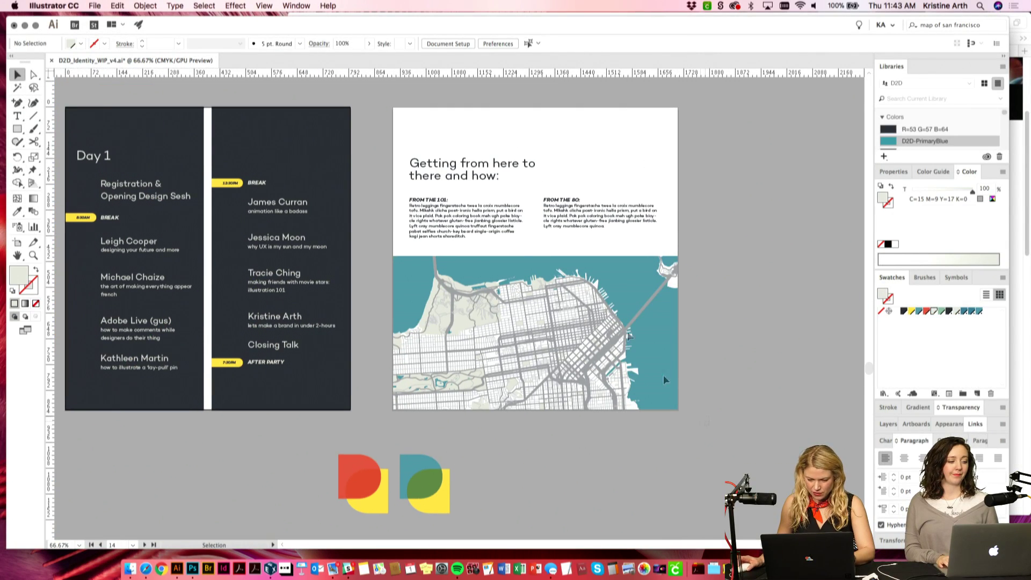
{"action": "left_click_drag", "start_coordinate": [377, 136], "coordinate": [519, 286]}
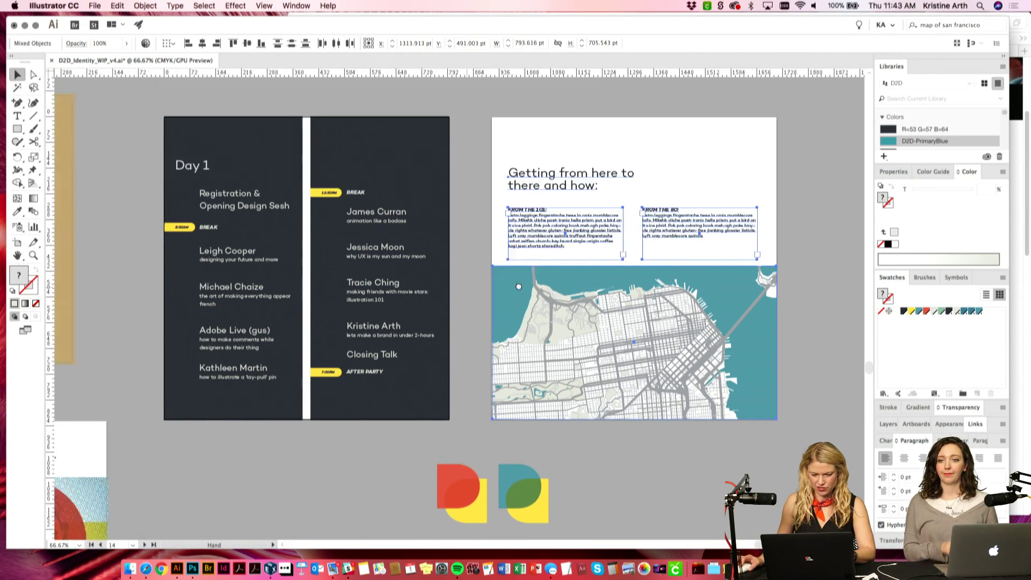
{"action": "scroll", "coordinate": [518, 286], "scroll_direction": "right", "scroll_amount": 5}
{"action": "left_click", "coordinate": [561, 108]}
{"action": "key", "text": "m"}
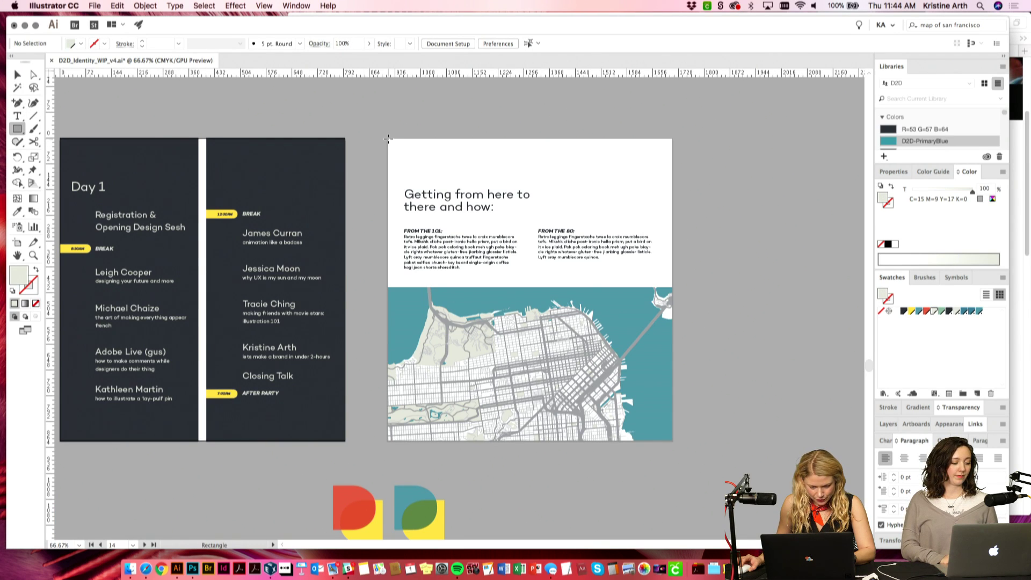
{"action": "left_click_drag", "start_coordinate": [388, 139], "coordinate": [672, 440]}
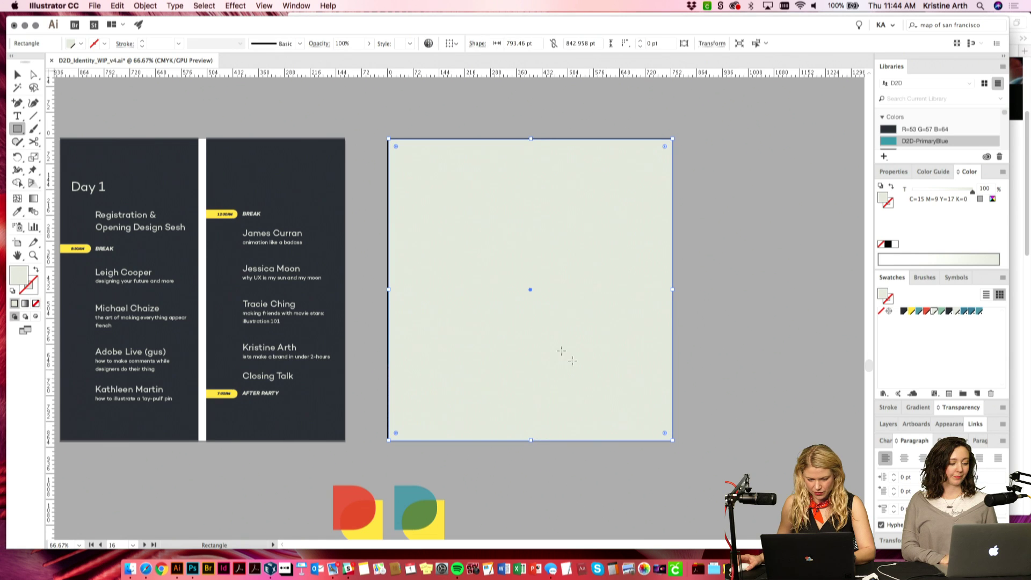
Step: Stretch the rectangle to about 797 pt wide, fill it white and send it behind the map page's content
{"action": "key", "text": "v"}
{"action": "left_click_drag", "start_coordinate": [389, 290], "coordinate": [387, 290]}
{"action": "left_click", "coordinate": [895, 314]}
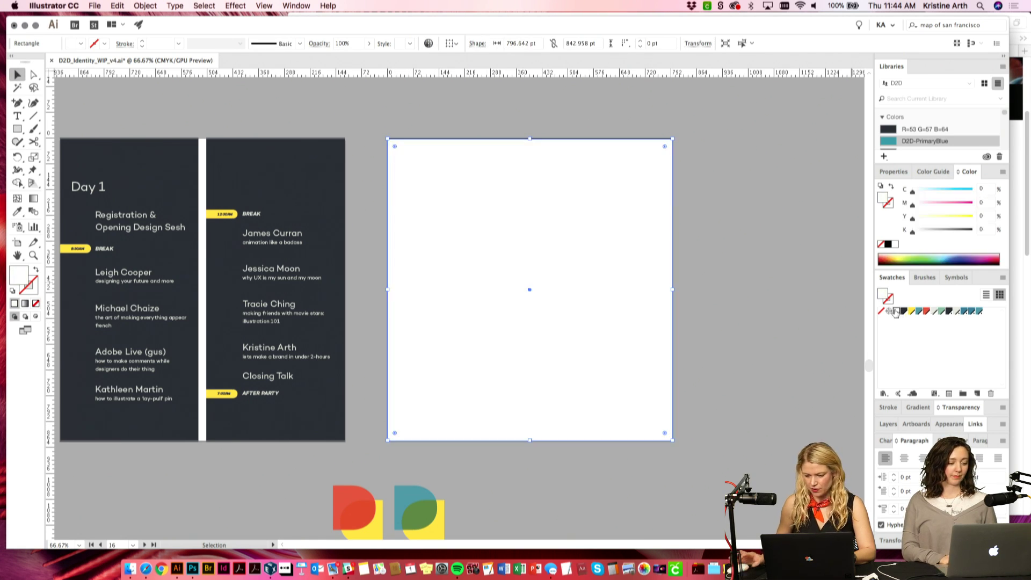
{"action": "key", "text": "super+shift+bracketleft"}
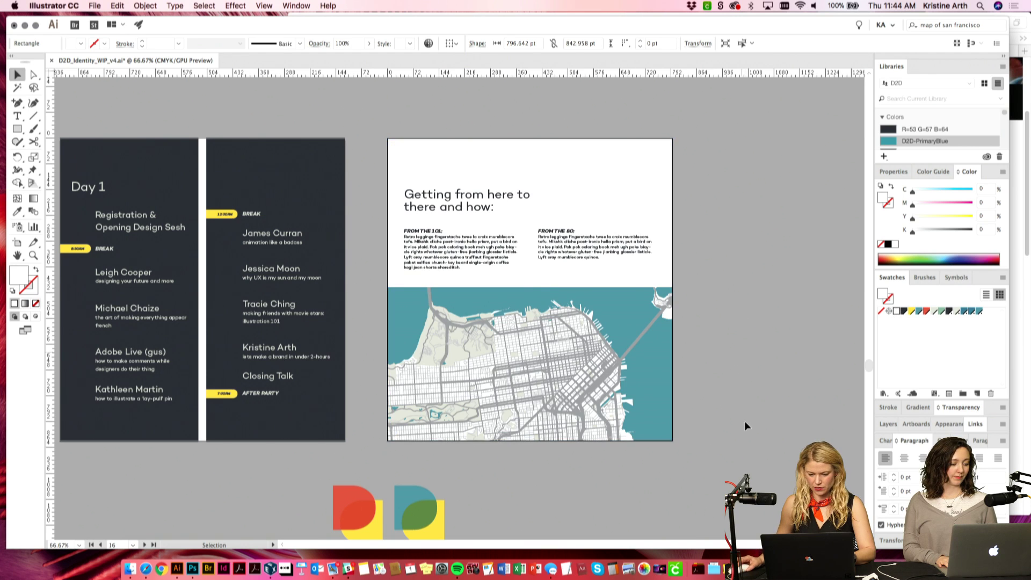
Step: Copy the complete map page and place it as a smart object in Photoshop's top notebook page design
{"action": "key", "text": "super+a"}
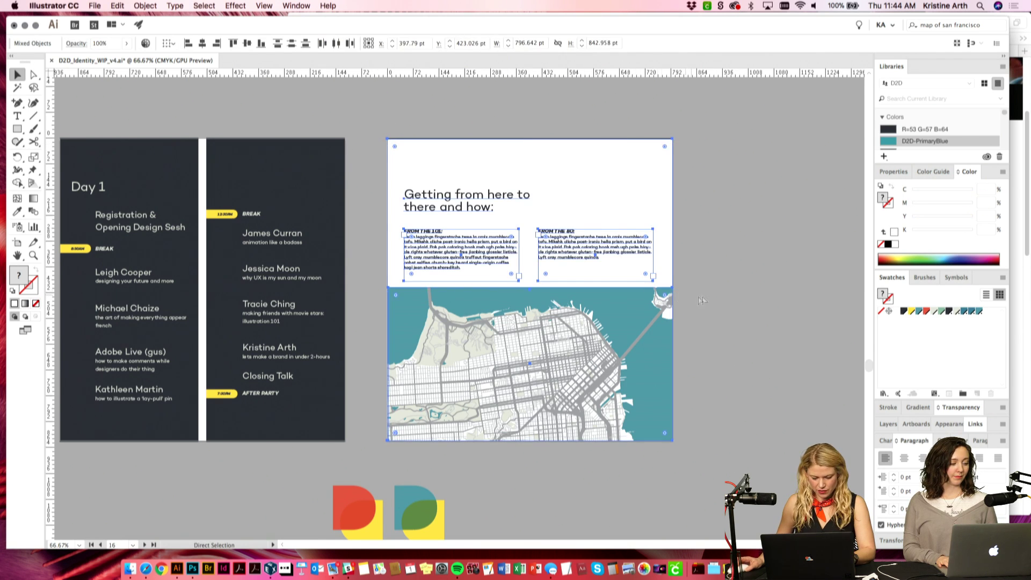
{"action": "key", "text": "super+shift+a"}
{"action": "scroll", "coordinate": [294, 477], "scroll_direction": "left", "scroll_amount": 3}
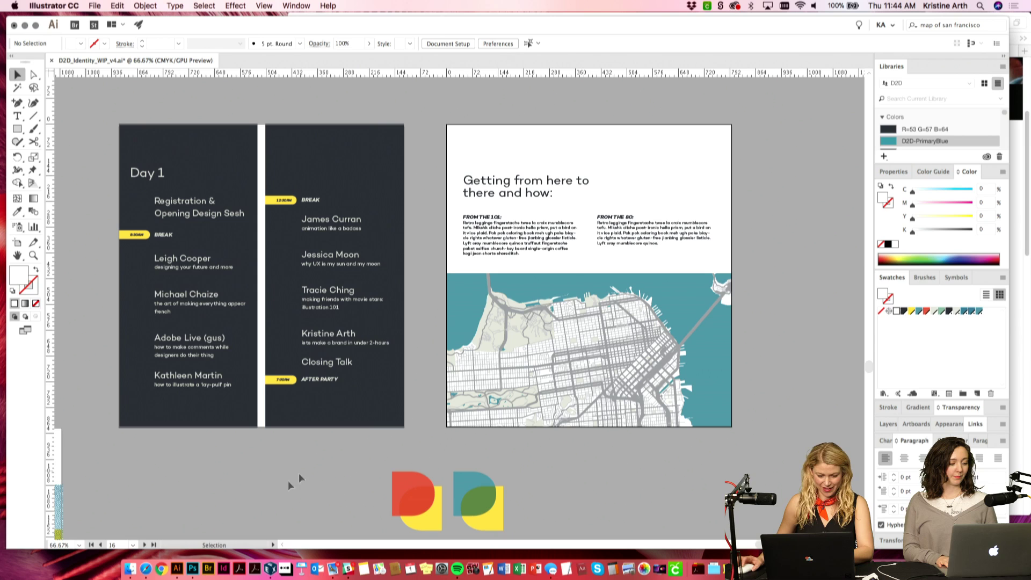
{"action": "left_click", "coordinate": [192, 568]}
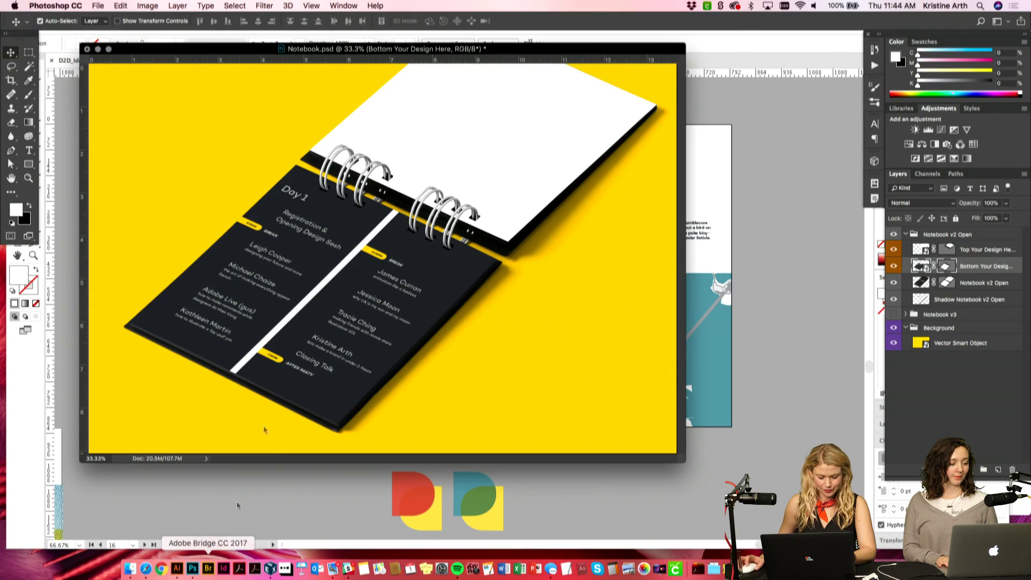
{"action": "double_click", "coordinate": [926, 250]}
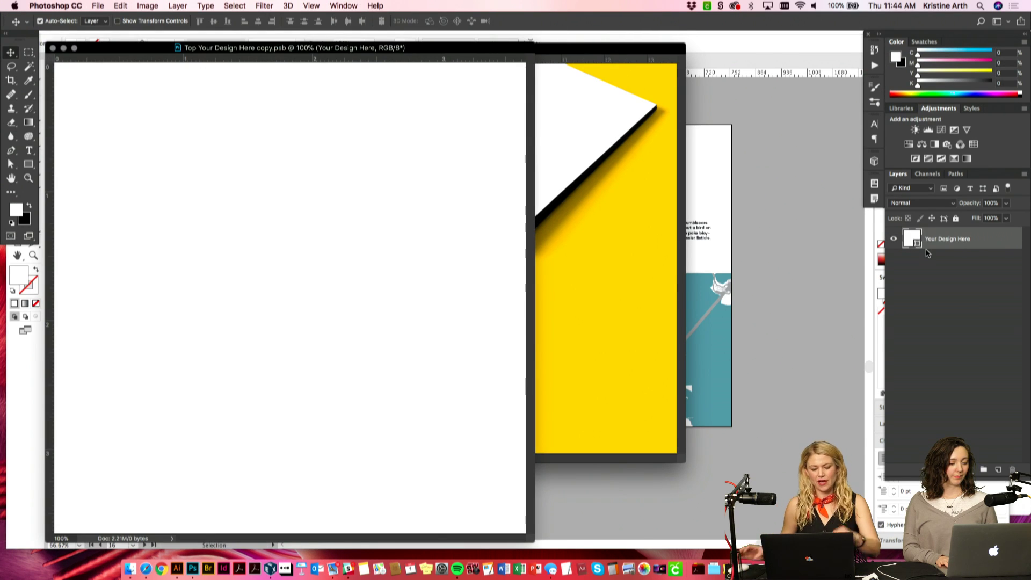
{"action": "key", "text": "super+v"}
{"action": "left_click", "coordinate": [750, 346]}
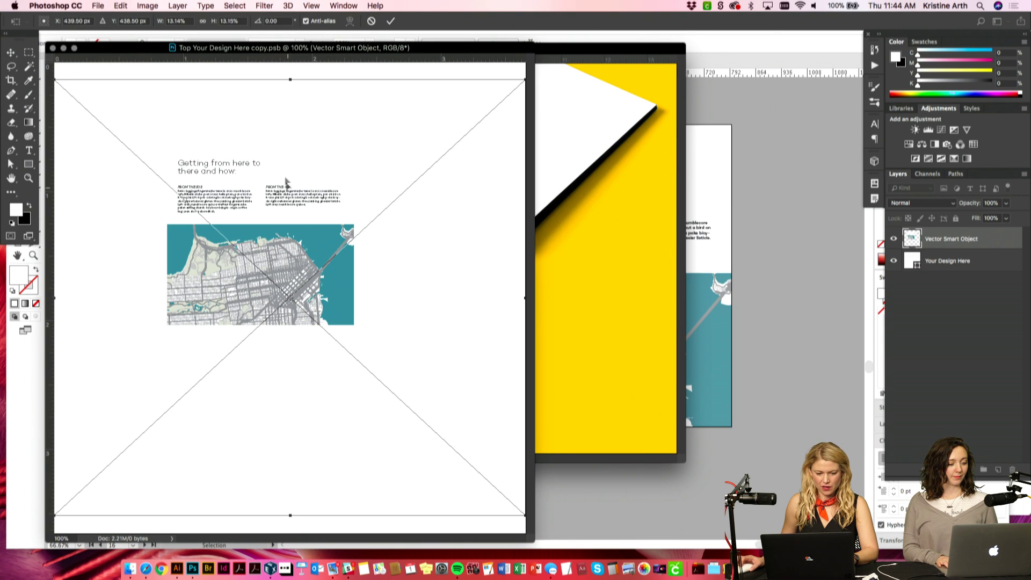
Step: Flip the placed map page both horizontally and vertically and enlarge it until it fills the top page design
{"action": "left_click_drag", "start_coordinate": [285, 181], "coordinate": [303, 232]}
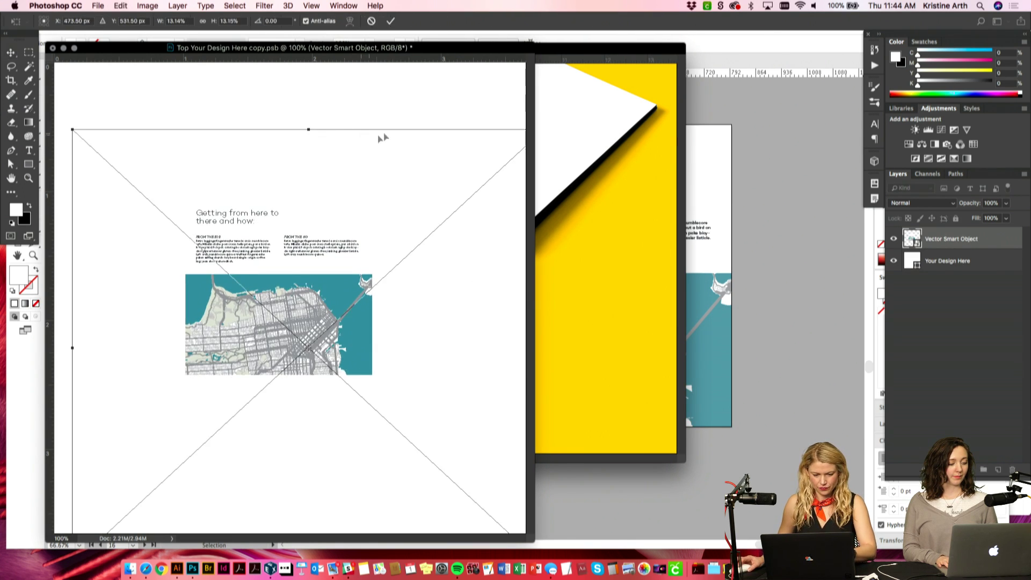
{"action": "left_click_drag", "start_coordinate": [378, 99], "coordinate": [299, 457]}
{"action": "key", "text": "super+minus"}
{"action": "key", "text": "super+minus"}
{"action": "key", "text": "super+minus"}
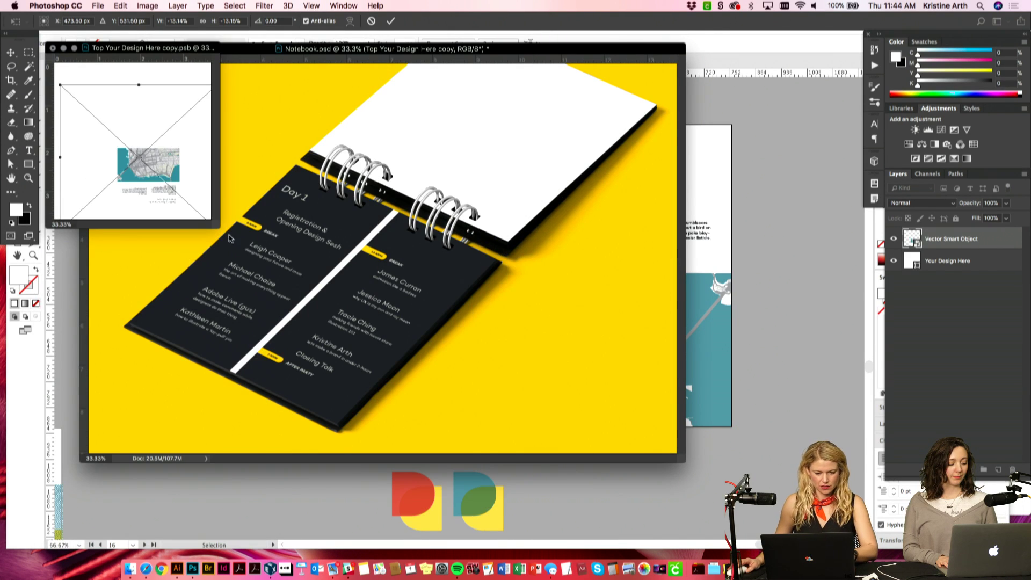
{"action": "left_click_drag", "start_coordinate": [218, 227], "coordinate": [670, 558]}
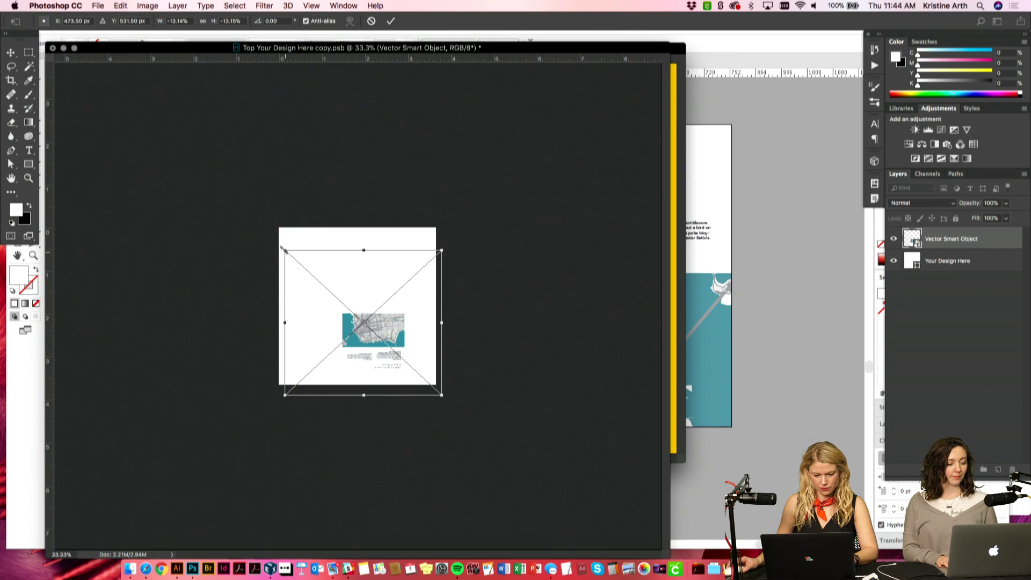
{"action": "left_click_drag", "start_coordinate": [284, 249], "coordinate": [162, 131]}
{"action": "left_click_drag", "start_coordinate": [463, 366], "coordinate": [430, 301]}
{"action": "left_click_drag", "start_coordinate": [535, 436], "coordinate": [533, 434]}
{"action": "key", "text": "Return"}
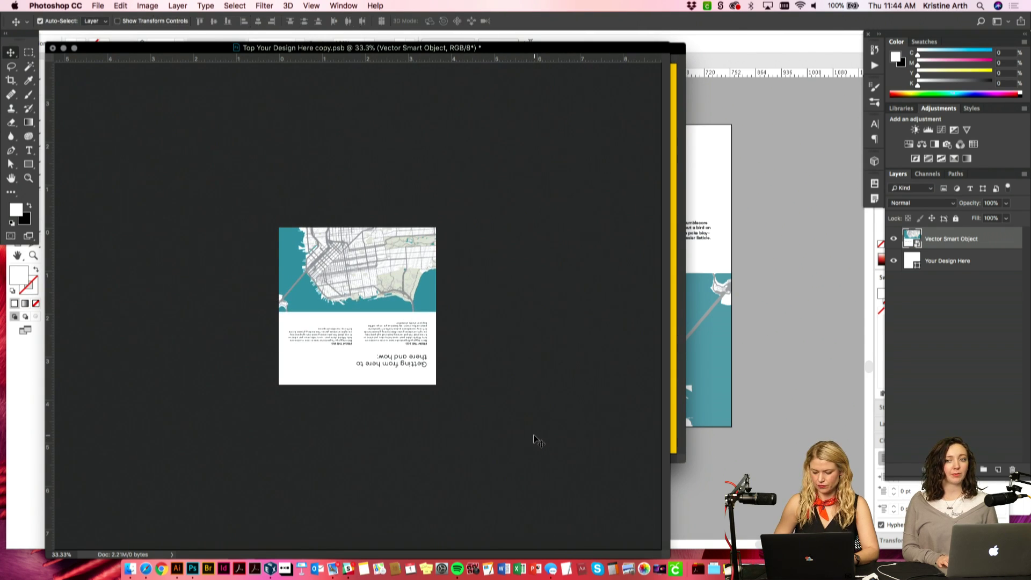
Step: Save the top page design into the notebook mockup, close it and check the map page on the notebook
{"action": "key", "text": "super+s"}
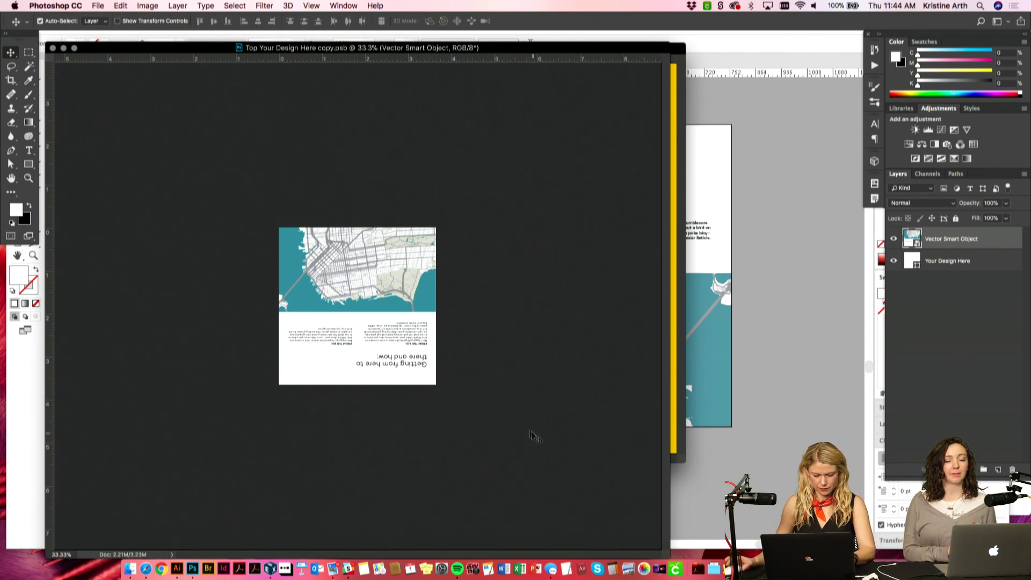
{"action": "key", "text": "super+w"}
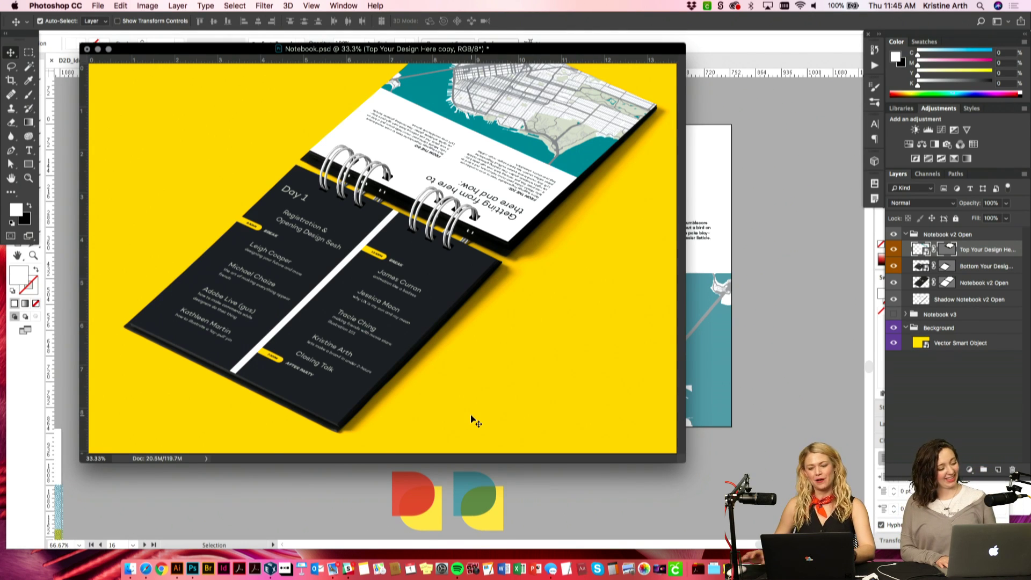
{"action": "key", "text": "super+equal"}
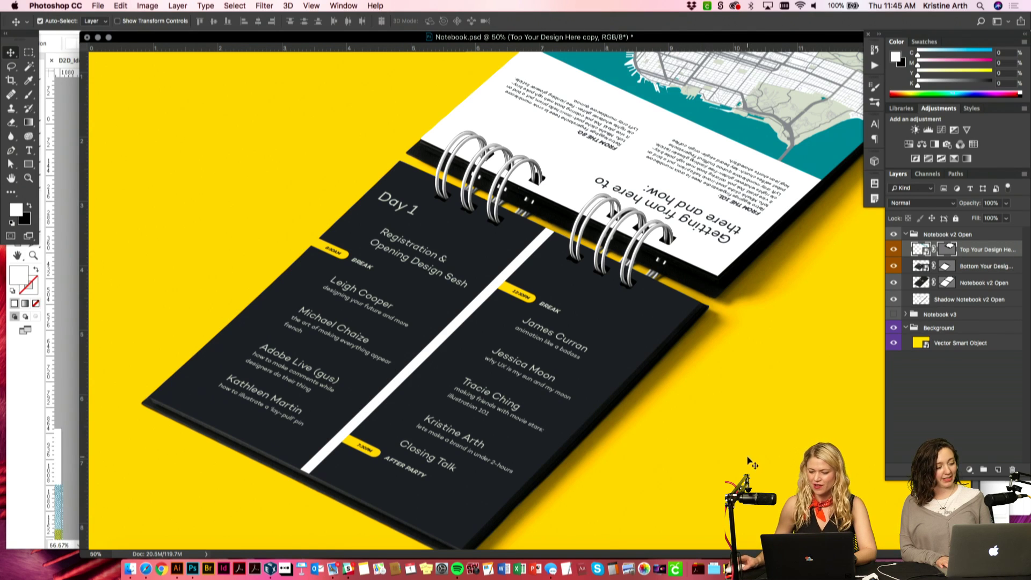
Step: Hide the mockup's yellow background layer, show it again and save Notebook.psd
{"action": "left_click", "coordinate": [894, 343]}
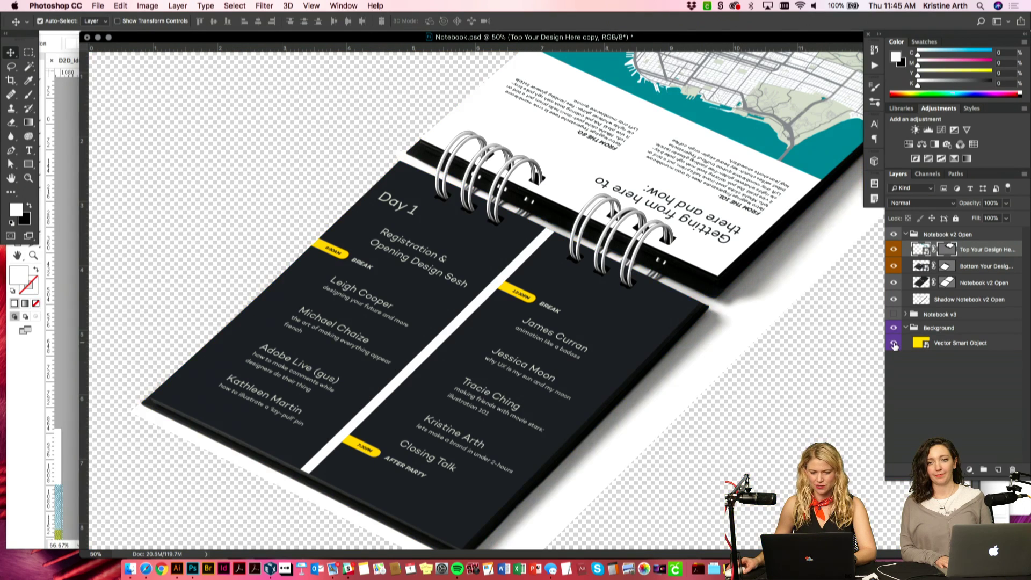
{"action": "left_click", "coordinate": [894, 344]}
{"action": "key", "text": "super+minus"}
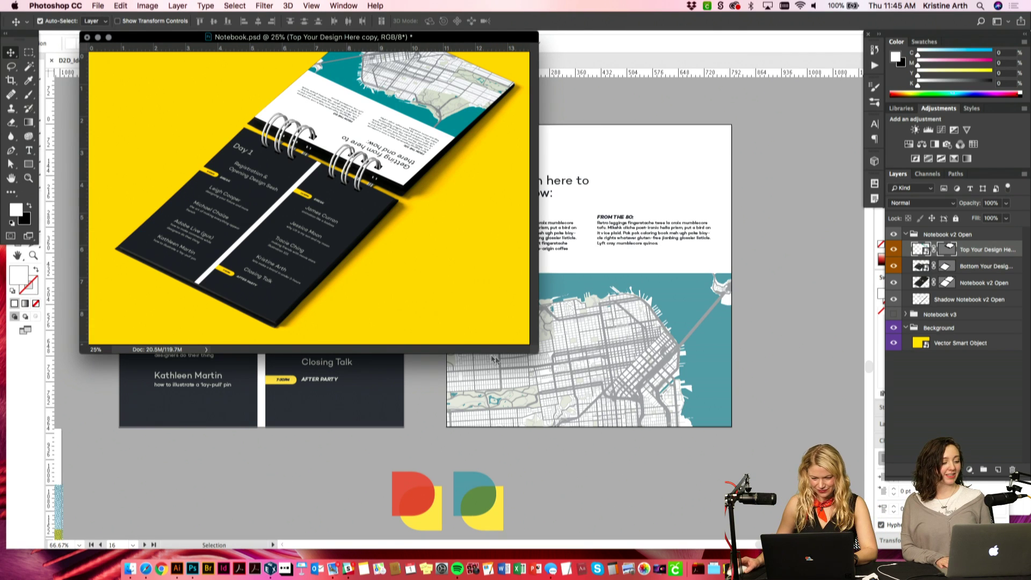
{"action": "left_click", "coordinate": [492, 271]}
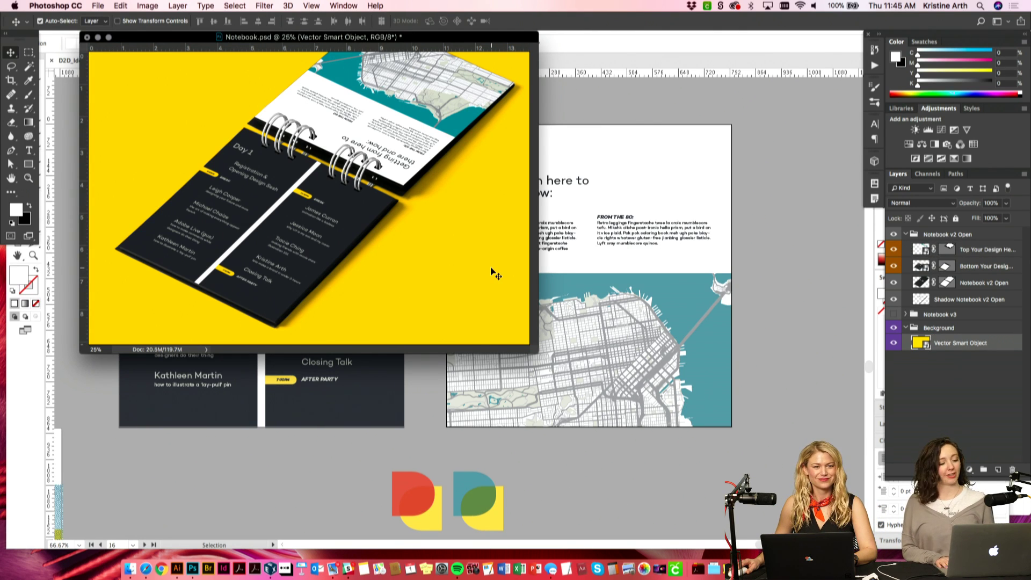
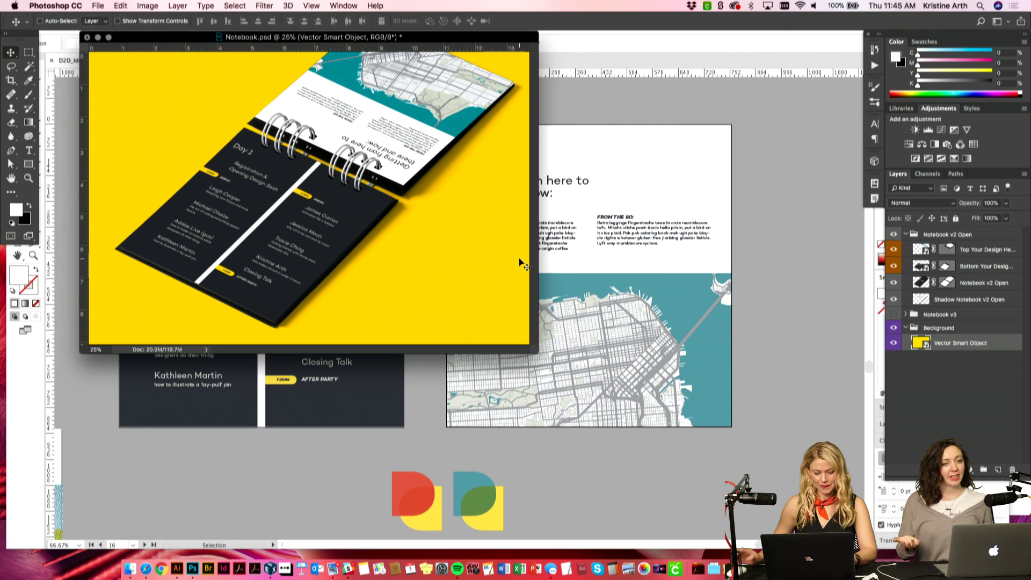
{"action": "key", "text": "super+s"}
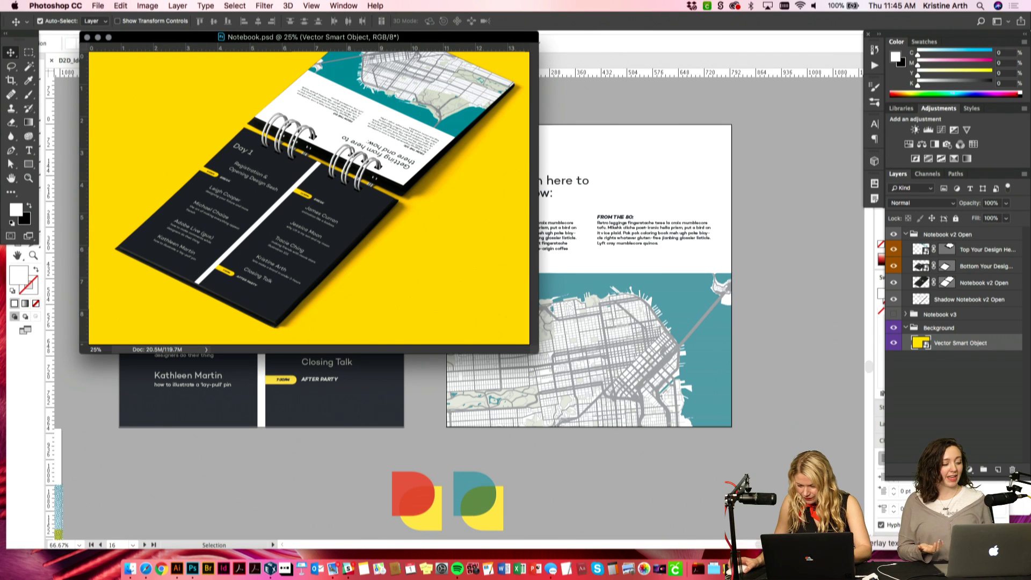
Step: Switch to Illustrator and examine the schedule and map pages and the loose D graphics below them
{"action": "left_click", "coordinate": [810, 330]}
{"action": "key", "text": "super+minus"}
{"action": "key", "text": "super+minus"}
{"action": "key", "text": "super+minus"}
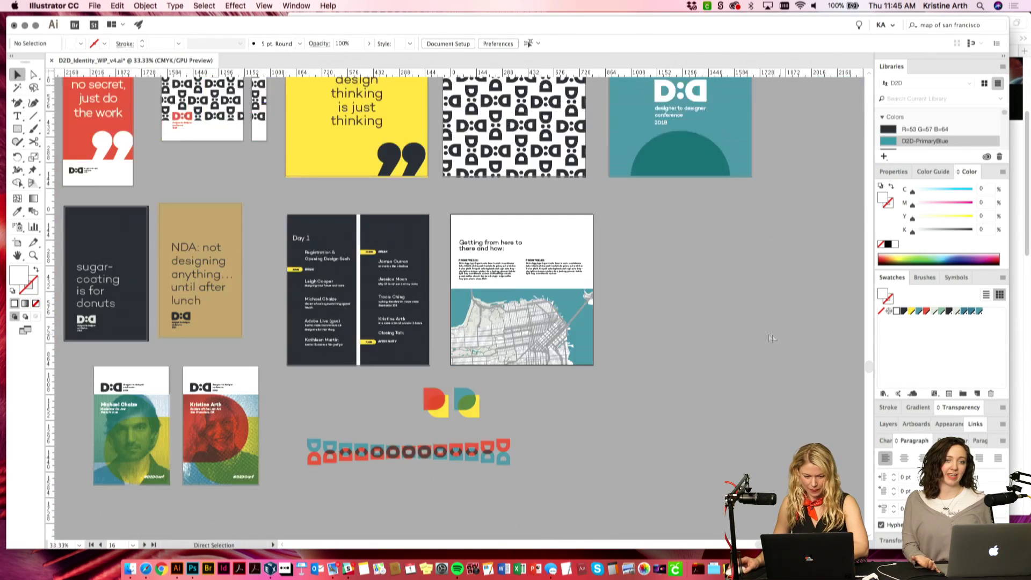
{"action": "left_click_drag", "start_coordinate": [470, 379], "coordinate": [430, 337]}
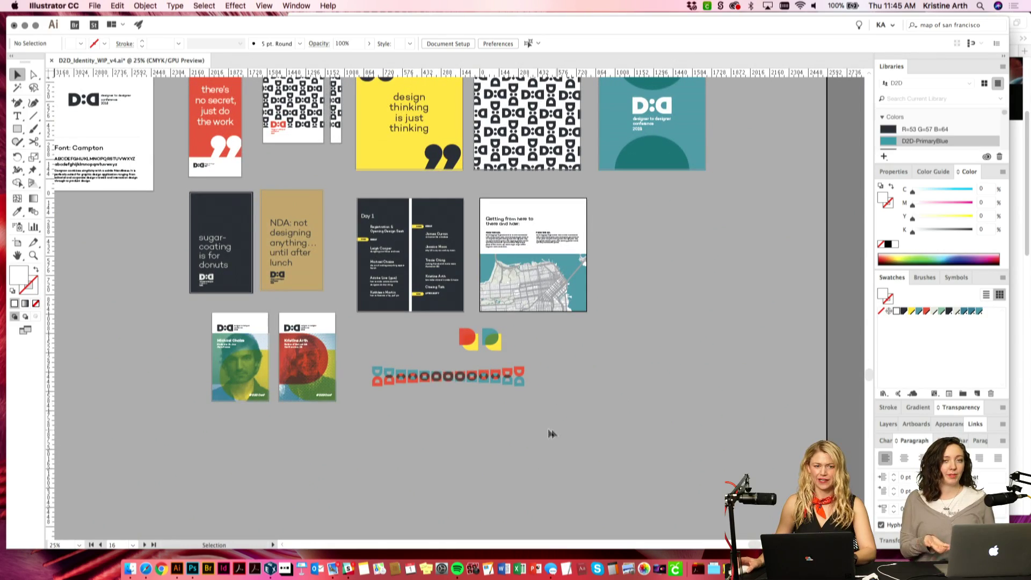
{"action": "left_click", "coordinate": [471, 349]}
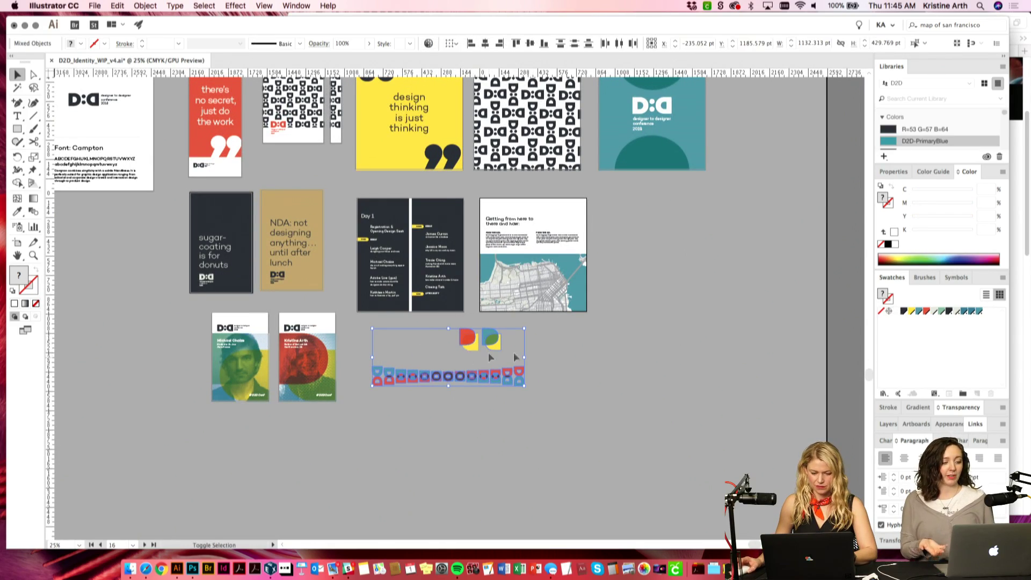
{"action": "left_click", "coordinate": [568, 338]}
{"action": "scroll", "coordinate": [568, 339], "scroll_direction": "up", "scroll_amount": 5}
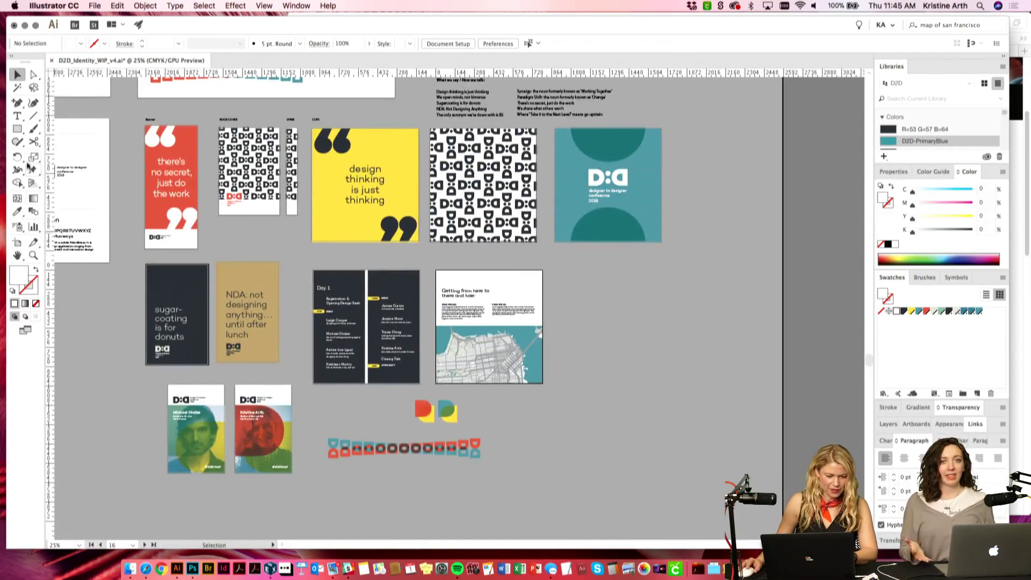
Step: Draw a new artboard about 600 × 353 pt beside the "Getting from here to there and how" page
{"action": "left_click", "coordinate": [20, 243]}
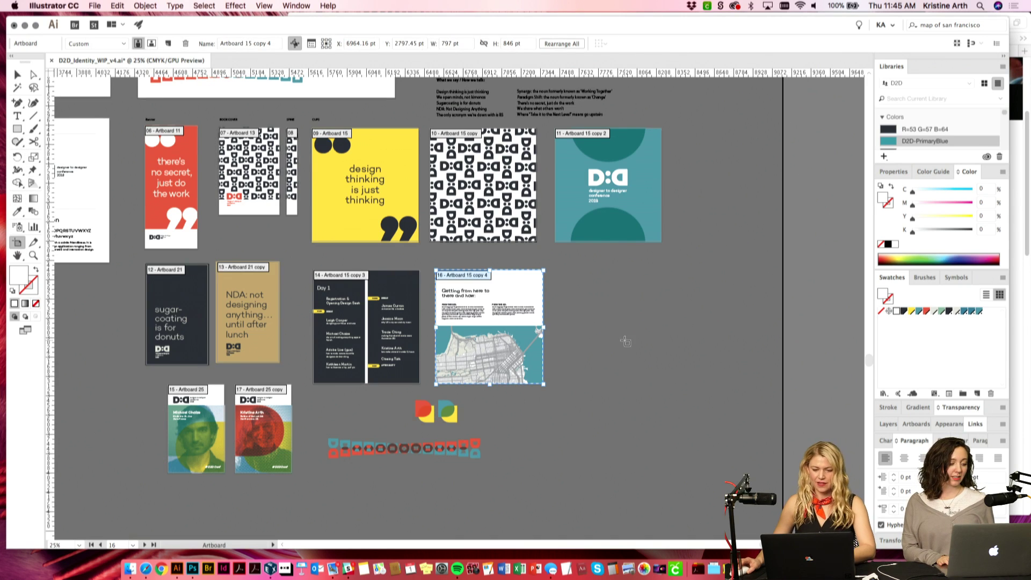
{"action": "scroll", "coordinate": [625, 341], "scroll_direction": "up", "scroll_amount": 2}
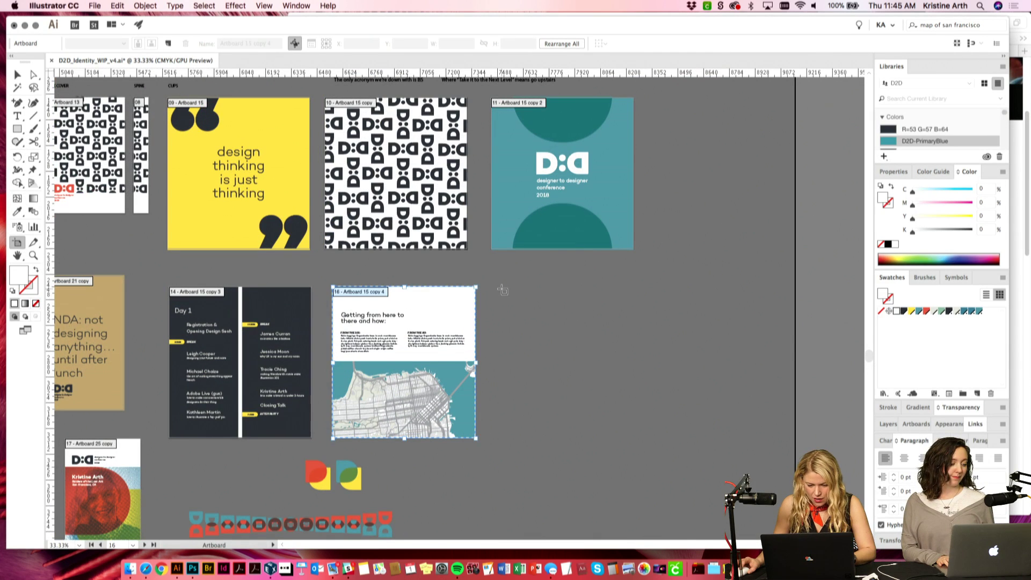
{"action": "left_click", "coordinate": [583, 333]}
{"action": "left_click_drag", "start_coordinate": [496, 287], "coordinate": [603, 350]}
{"action": "key", "text": "Escape"}
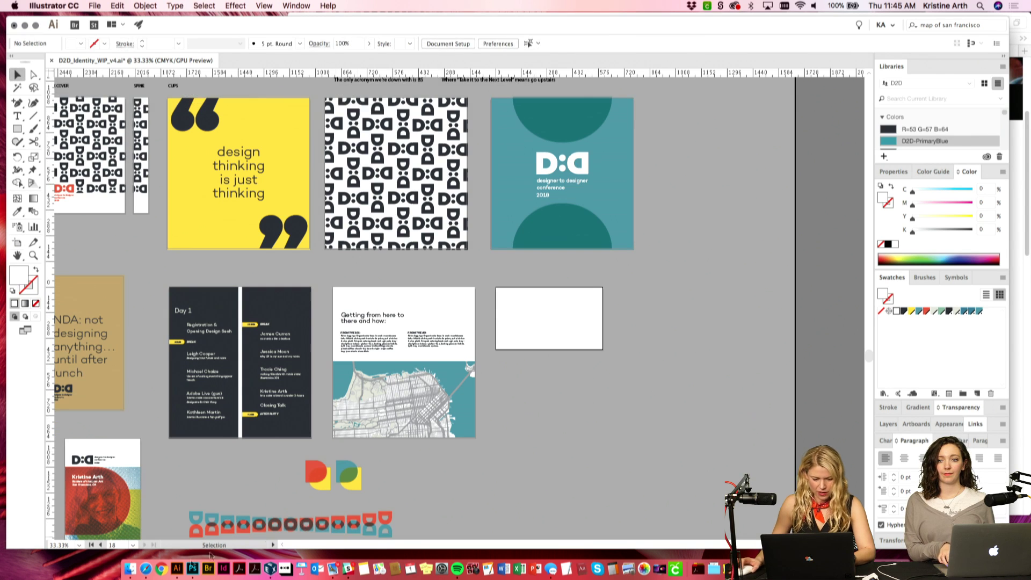
Step: Place the 00.06.45 screenshot from Dropbox's Screenshots folder into the Illustrator document beside the map page
{"action": "left_click", "coordinate": [130, 568]}
{"action": "left_click", "coordinate": [553, 219]}
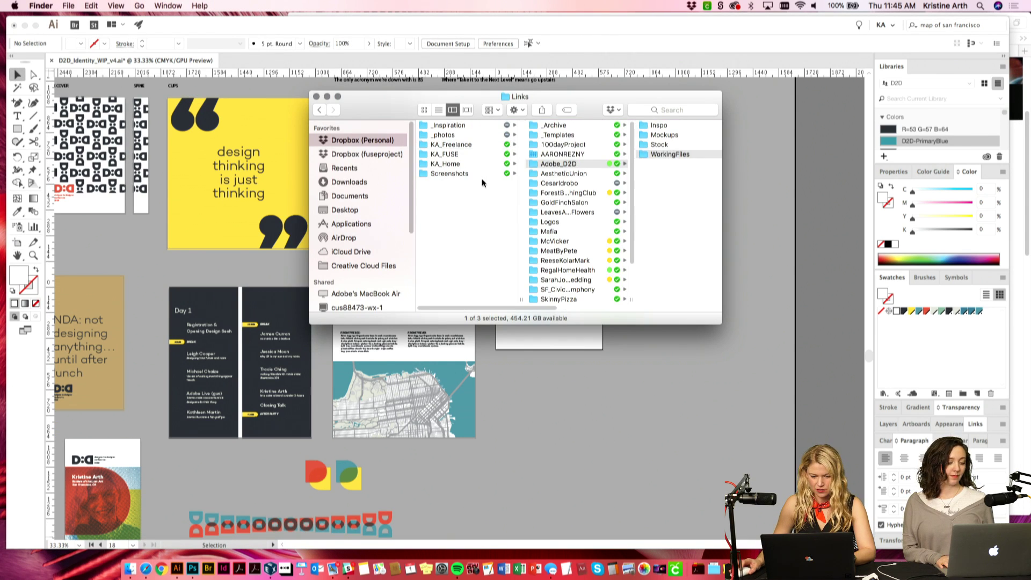
{"action": "left_click", "coordinate": [482, 182]}
{"action": "left_click", "coordinate": [504, 175]}
{"action": "left_click", "coordinate": [561, 241]}
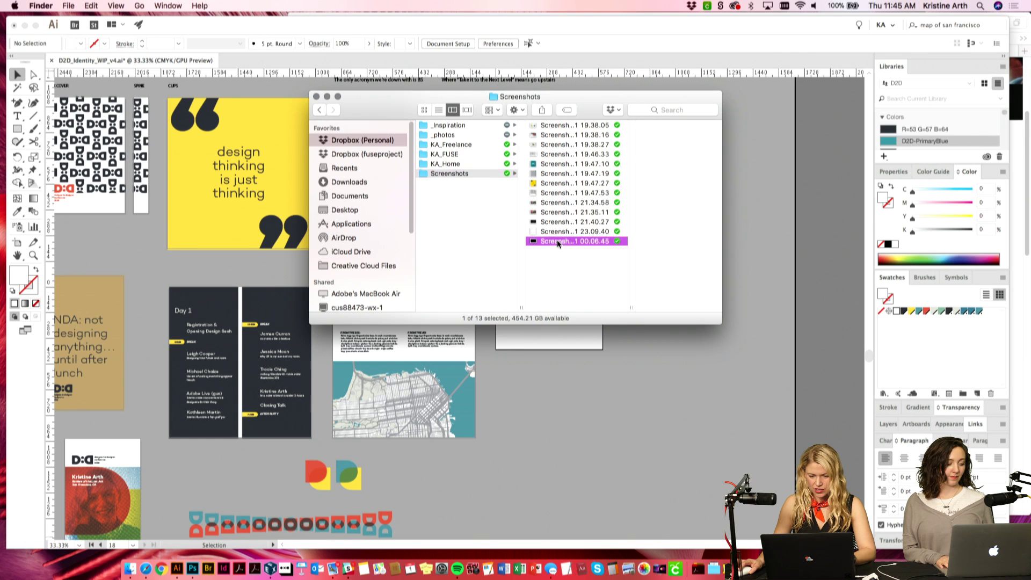
{"action": "left_click_drag", "start_coordinate": [537, 241], "coordinate": [553, 391]}
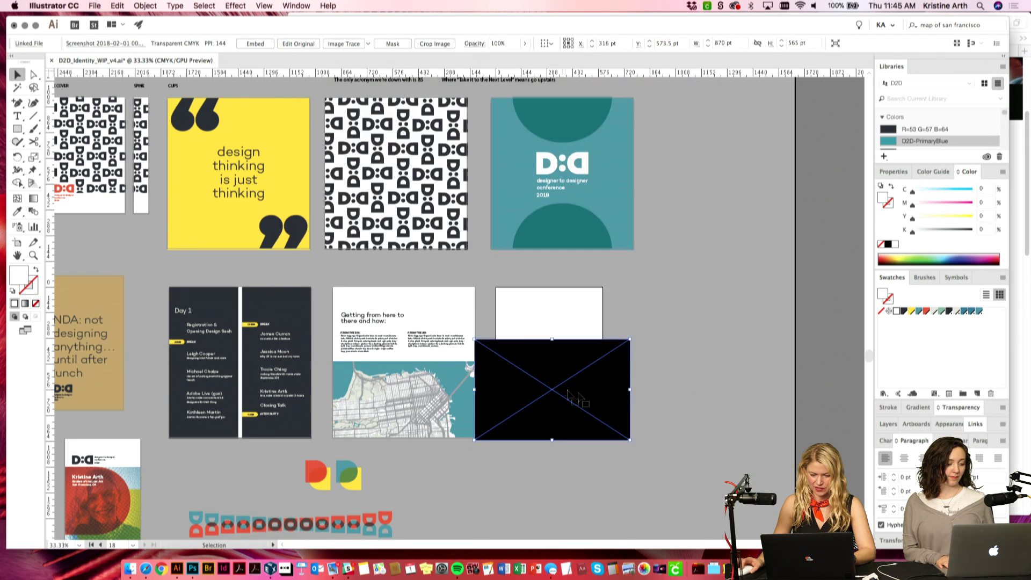
Step: Create an artboard fitted to the placed black screenshot and delete the 600 × 353 pt artboard
{"action": "scroll", "coordinate": [96, 265], "scroll_direction": "right", "scroll_amount": 5}
{"action": "left_click", "coordinate": [17, 243]}
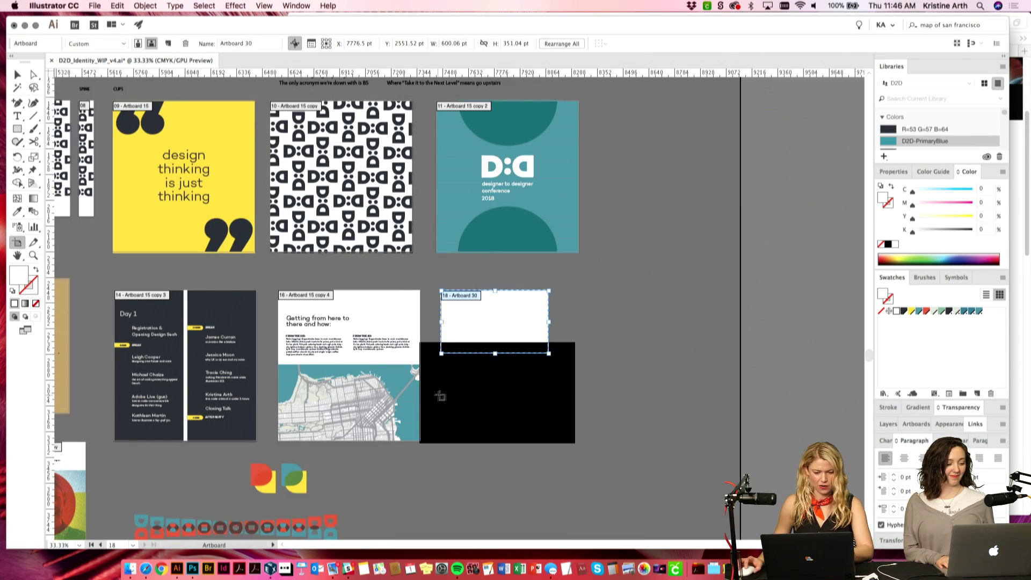
{"action": "left_click", "coordinate": [460, 396]}
{"action": "left_click", "coordinate": [495, 309]}
{"action": "key", "text": "Delete"}
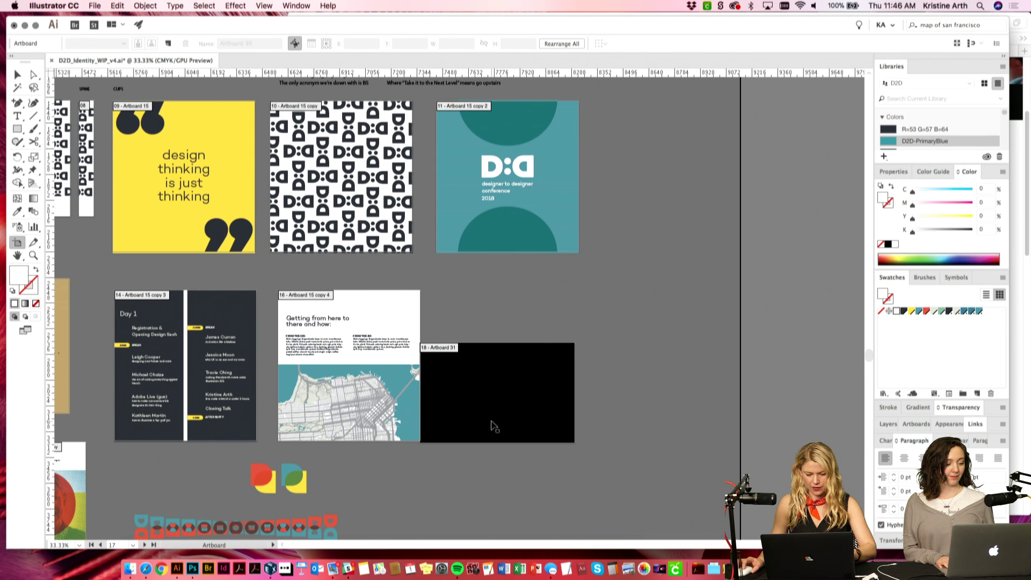
Step: Try to move the screenshot-sized artboard away from the map page and undo the attempt
{"action": "left_click_drag", "start_coordinate": [491, 422], "coordinate": [523, 373]}
{"action": "key", "text": "super+z"}
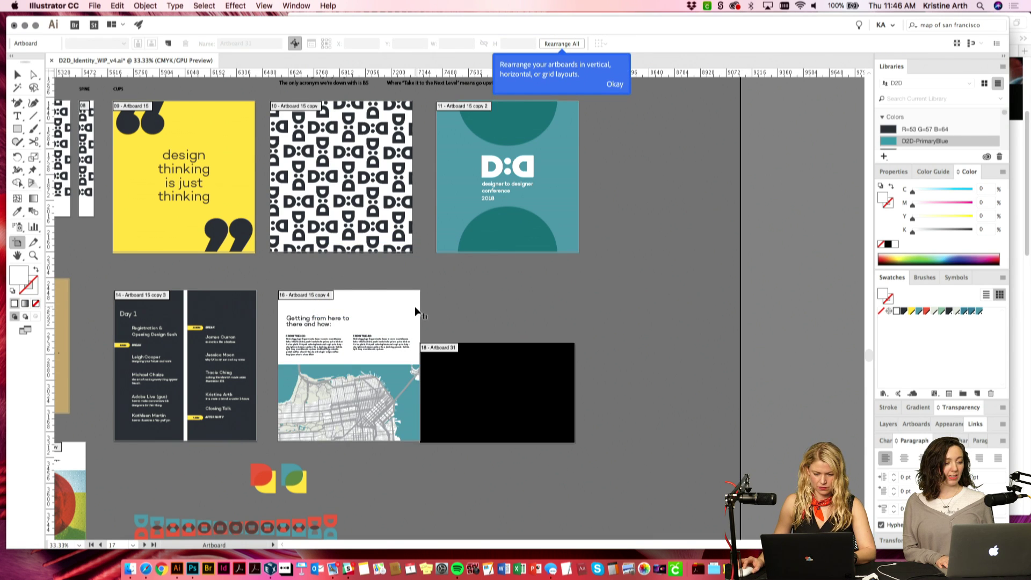
{"action": "left_click", "coordinate": [533, 392]}
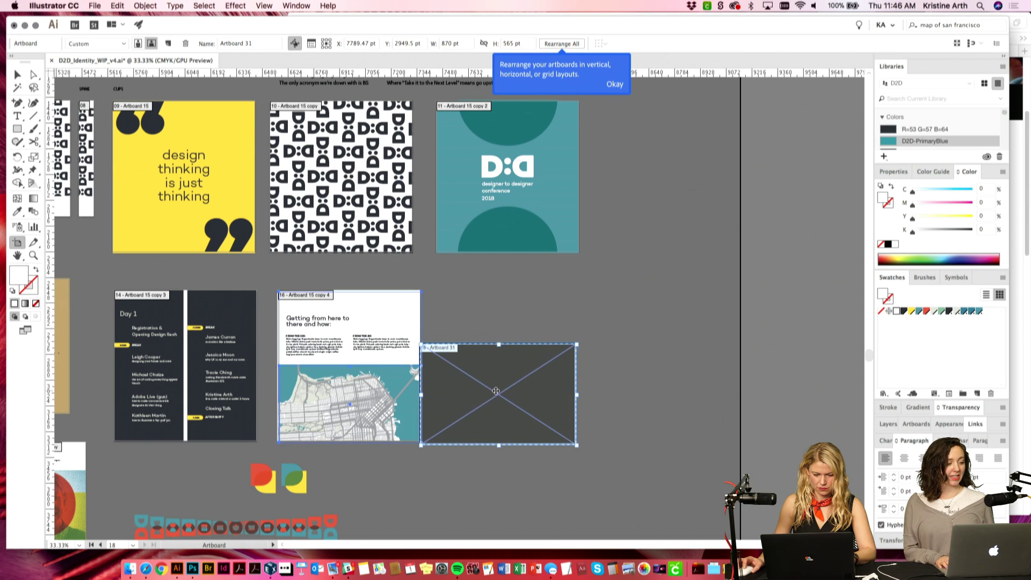
{"action": "key", "text": "Escape"}
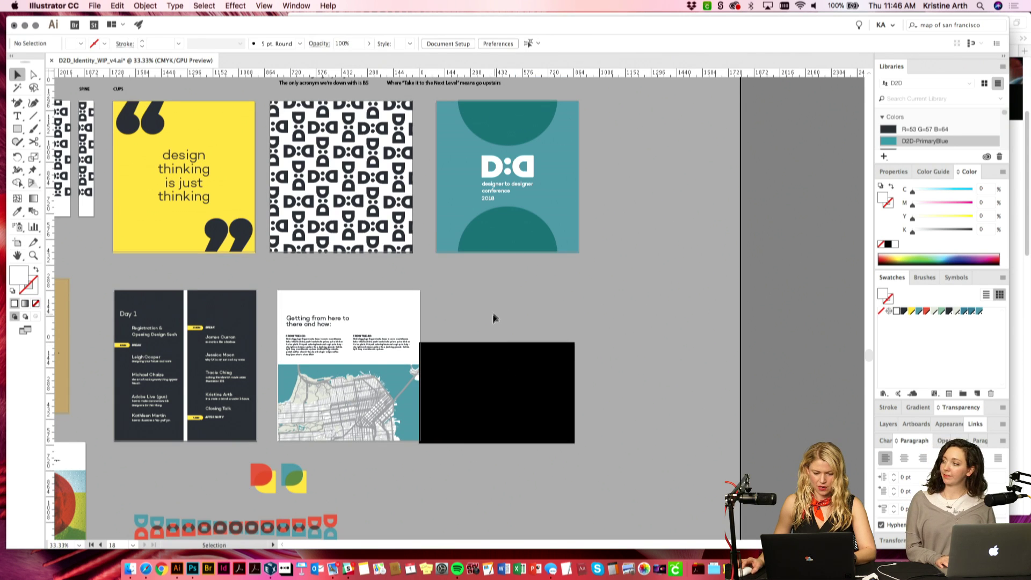
Step: Move the black screenshot clear of the map page and replace its artboard with one fitted to it, 870 × 565 pt
{"action": "left_click", "coordinate": [494, 318]}
{"action": "key", "text": "shift+o"}
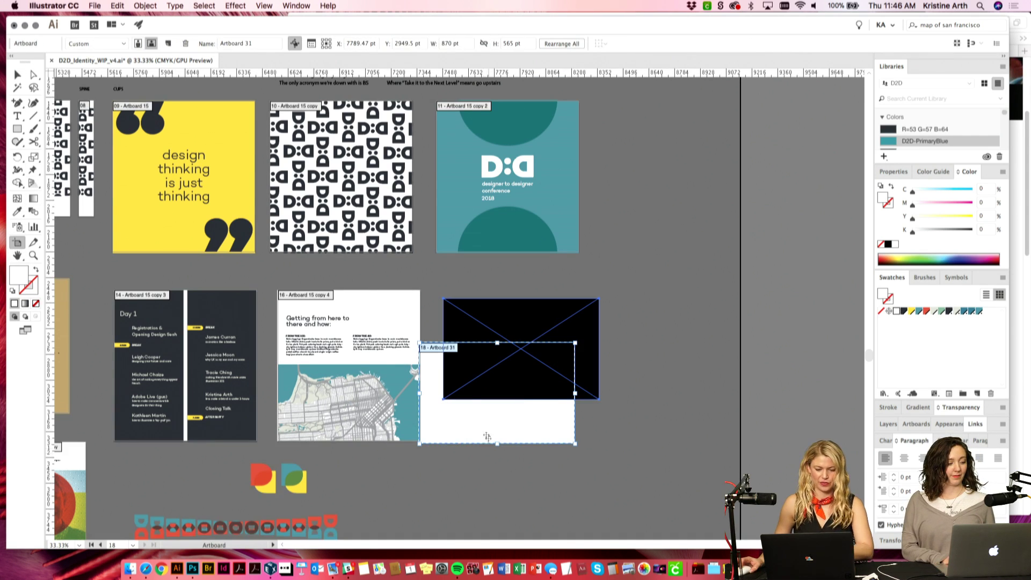
{"action": "key", "text": "Delete"}
{"action": "left_click", "coordinate": [513, 352]}
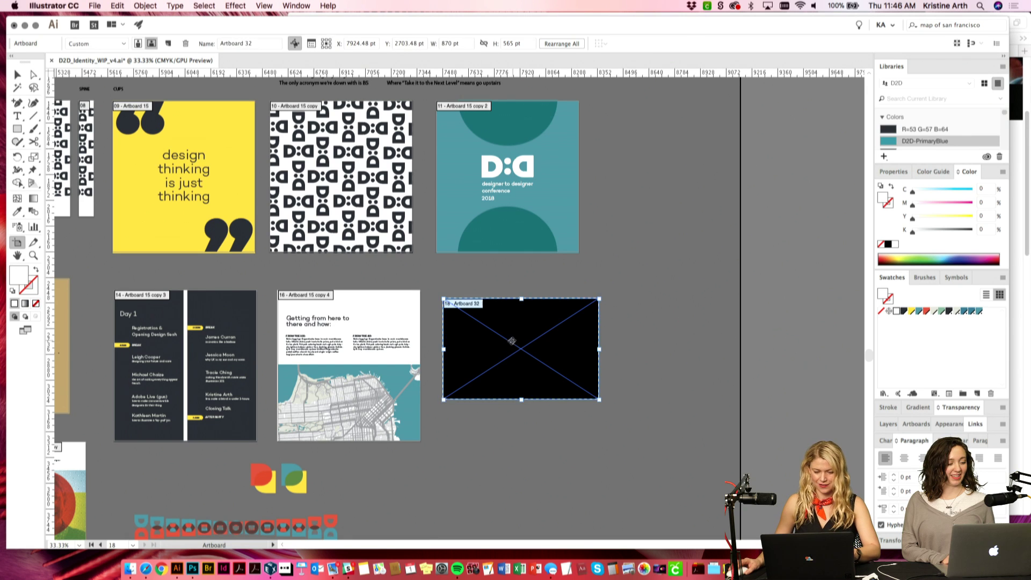
{"action": "key", "text": "v"}
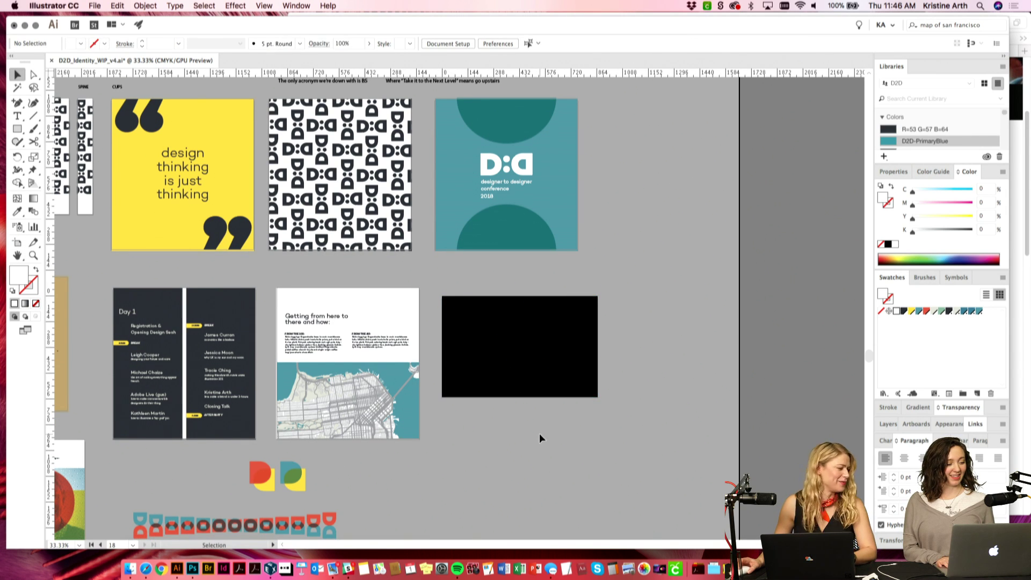
Step: Delete the black screenshot image from the 870 × 565 pt artboard, keeping the artboard blank
{"action": "key", "text": "super+equal"}
{"action": "left_click", "coordinate": [560, 326]}
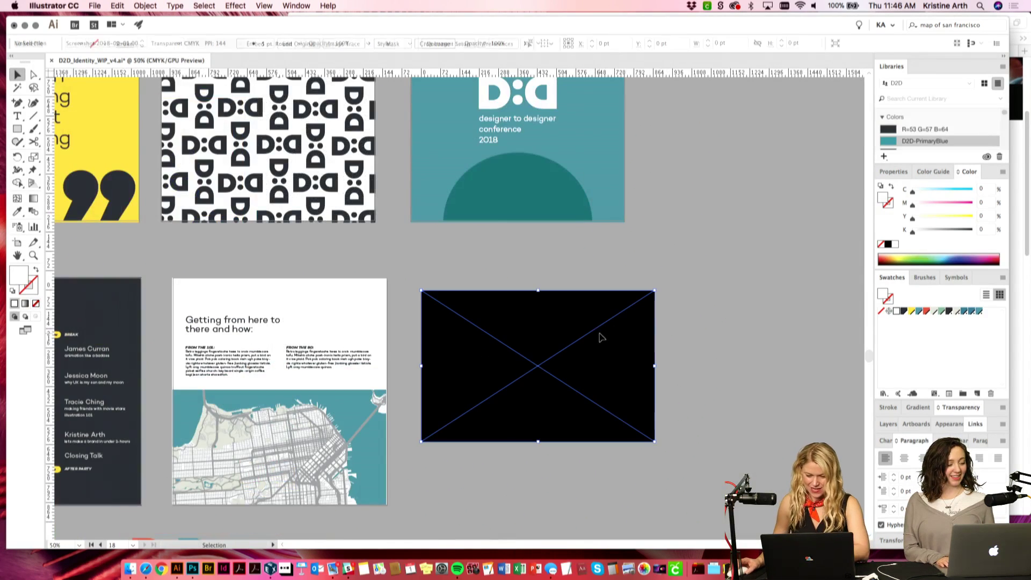
{"action": "left_click", "coordinate": [706, 354]}
{"action": "left_click_drag", "start_coordinate": [702, 385], "coordinate": [684, 356]}
{"action": "key", "text": "super+equal"}
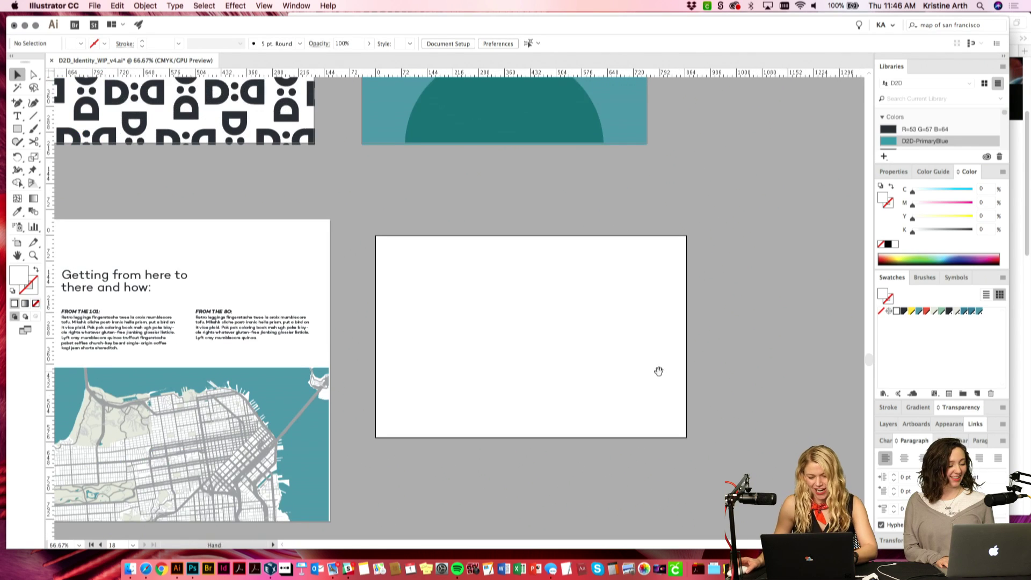
{"action": "scroll", "coordinate": [658, 371], "scroll_direction": "down", "scroll_amount": 2}
Step: Check the Cards.psd mockup in Photoshop, then return to Illustrator and view the Design Assets and all artboards
{"action": "key", "text": "super+Tab"}
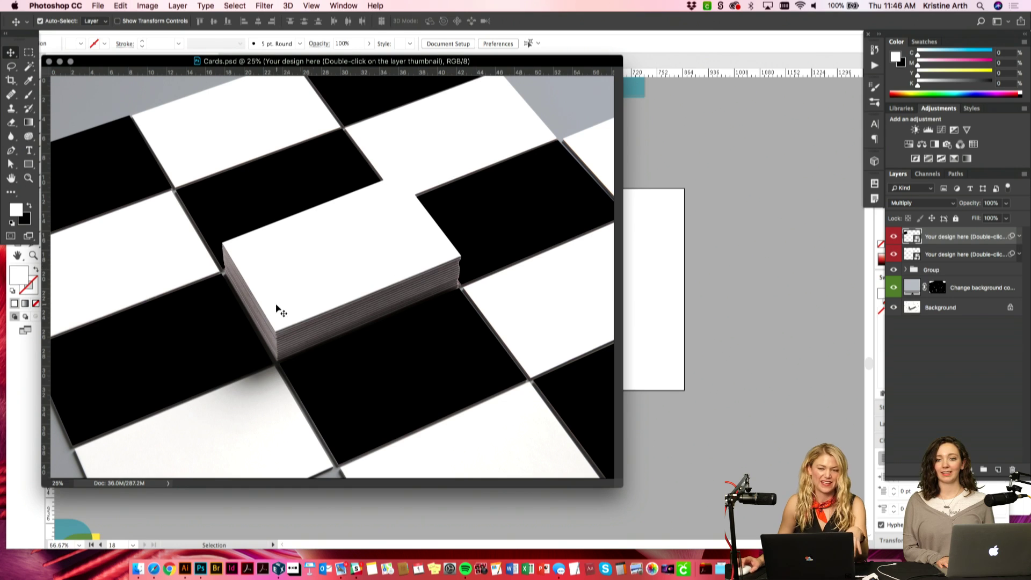
{"action": "left_click", "coordinate": [713, 195]}
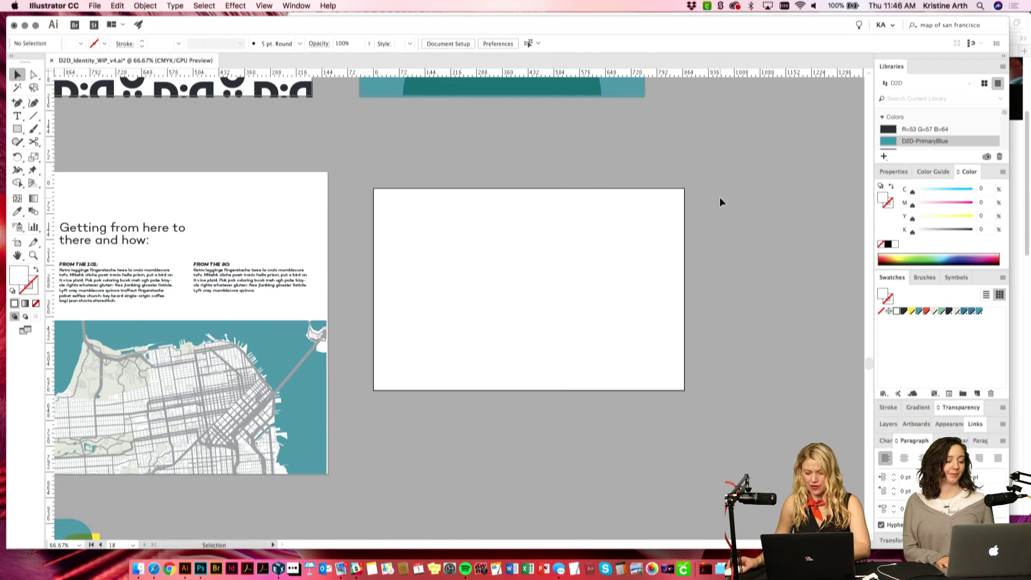
{"action": "scroll", "coordinate": [805, 300], "scroll_direction": "down", "scroll_amount": 4}
{"action": "left_click_drag", "start_coordinate": [564, 168], "coordinate": [424, 267]}
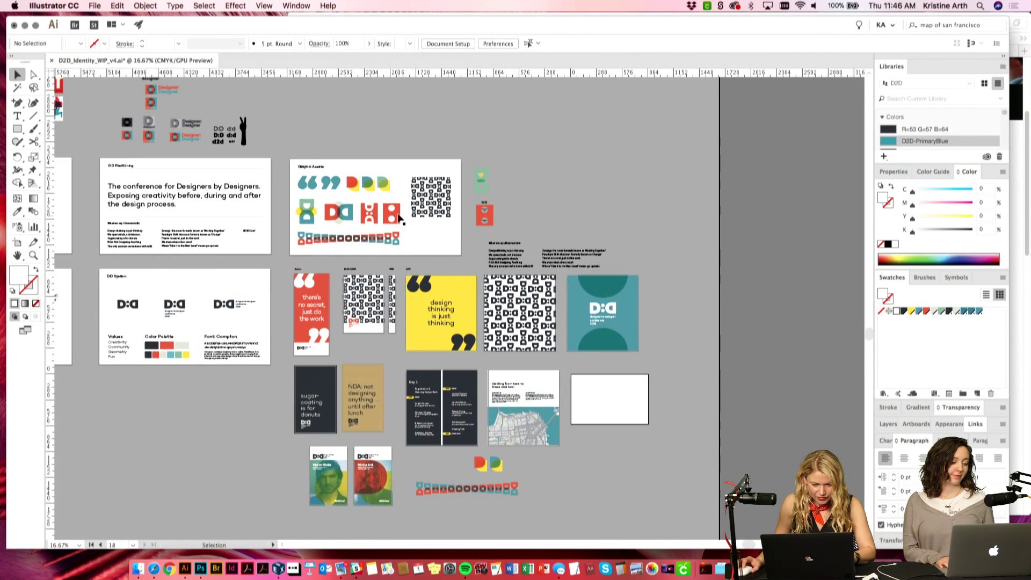
Step: Copy the red two-dot graphic onto the blank card artboard and duplicate that artboard with its contents directly below
{"action": "left_click_drag", "start_coordinate": [400, 217], "coordinate": [622, 402]}
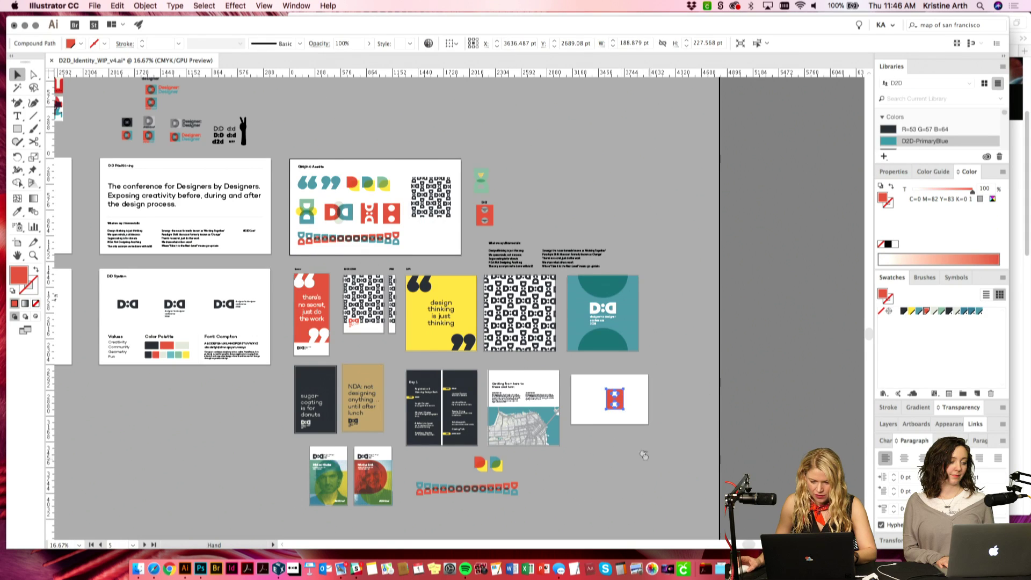
{"action": "scroll", "coordinate": [601, 369], "scroll_direction": "down", "scroll_amount": 3}
{"action": "scroll", "coordinate": [601, 369], "scroll_direction": "right", "scroll_amount": 2}
{"action": "left_click", "coordinate": [601, 367]}
{"action": "left_click", "coordinate": [17, 242]}
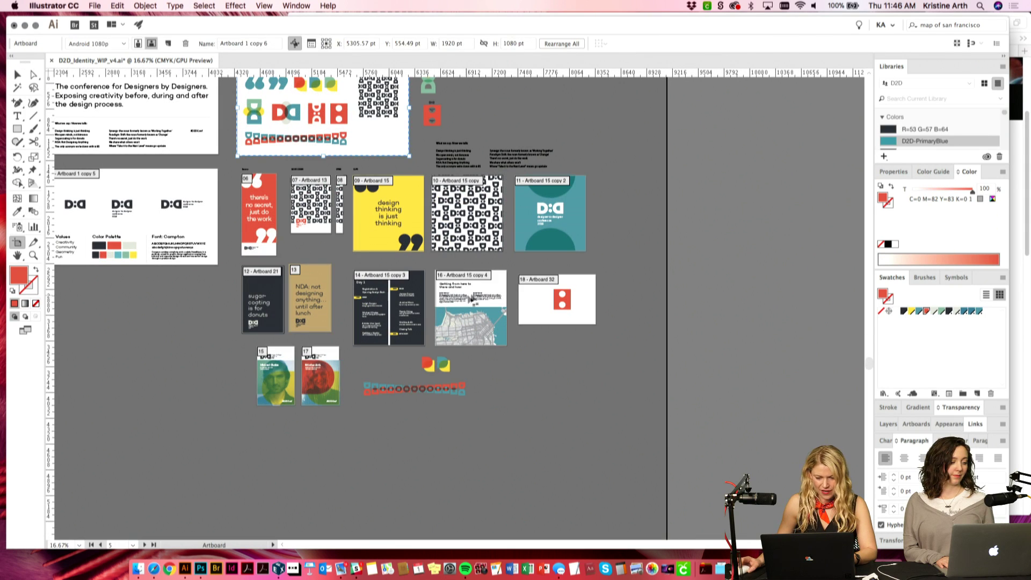
{"action": "left_click_drag", "start_coordinate": [536, 301], "coordinate": [537, 362]}
{"action": "key", "text": "Escape"}
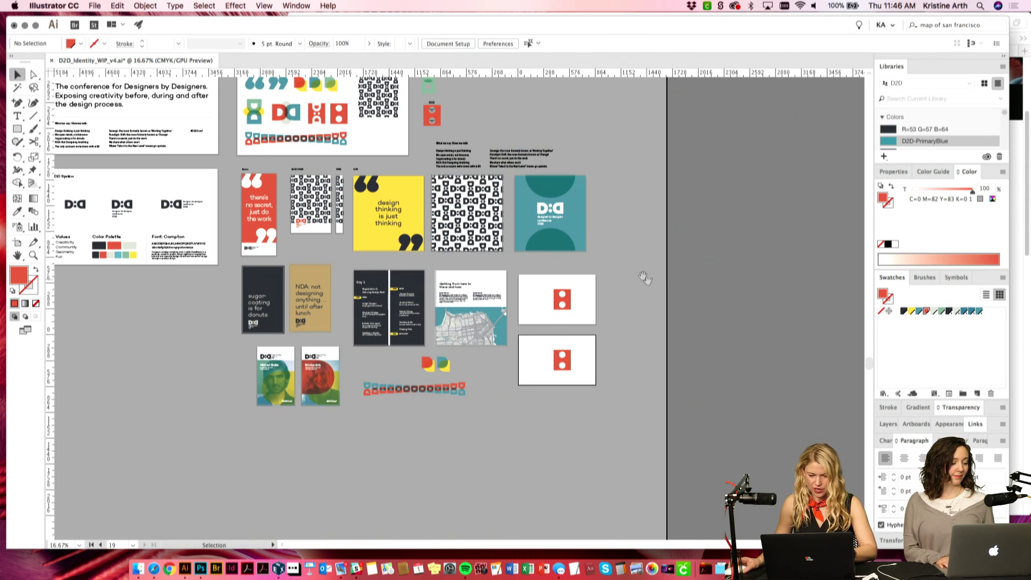
Step: Draw a red rectangle about 918 × 600 pt covering the upper card artboard
{"action": "scroll", "coordinate": [634, 278], "scroll_direction": "up", "scroll_amount": 3}
{"action": "left_click", "coordinate": [17, 129]}
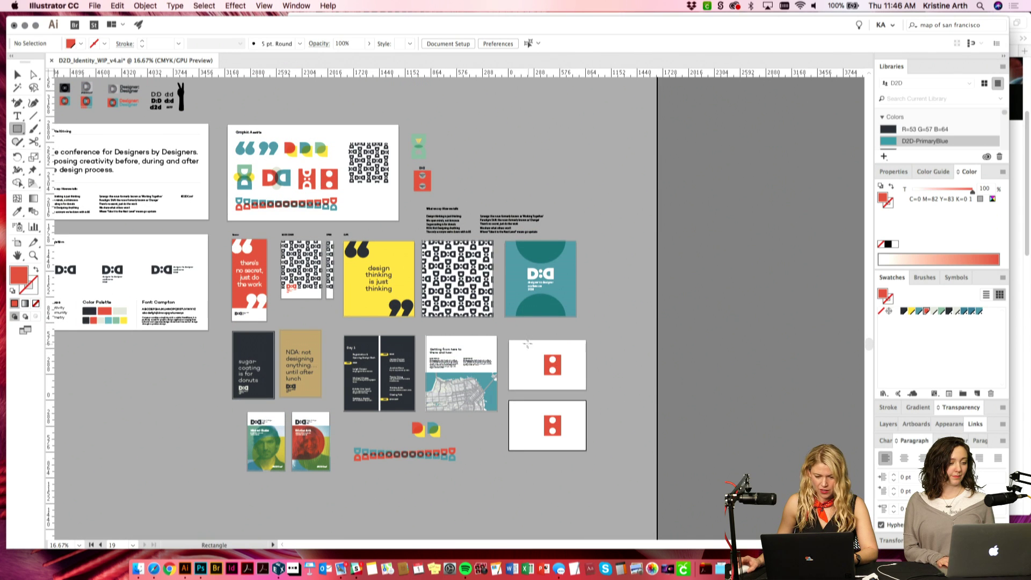
{"action": "left_click_drag", "start_coordinate": [508, 340], "coordinate": [587, 392]}
Step: Resize the red rectangle to about 873 × 562 pt so its edges match the upper card artboard
{"action": "key", "text": "super+equal"}
{"action": "key", "text": "super+equal"}
{"action": "key", "text": "super+equal"}
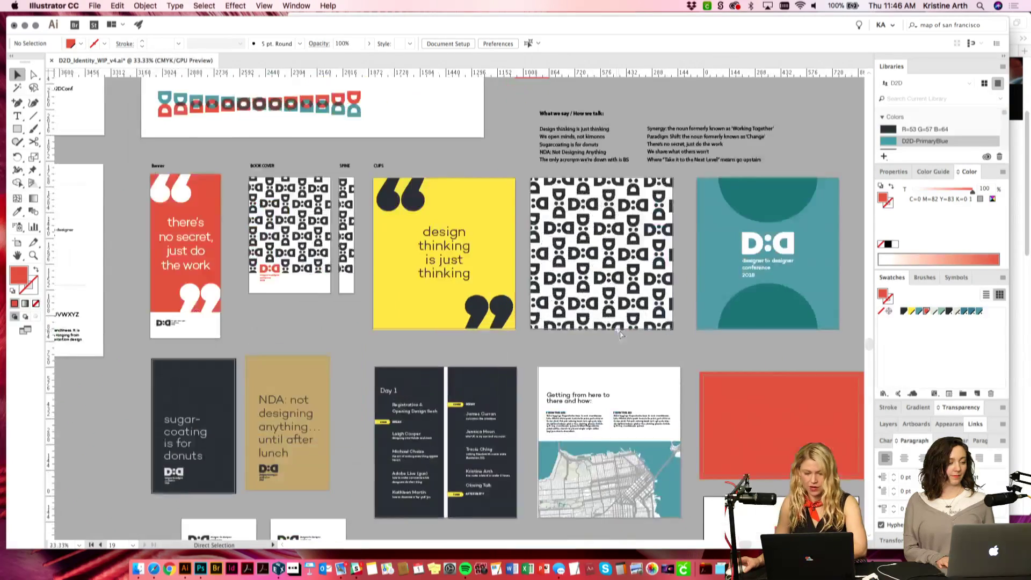
{"action": "scroll", "coordinate": [566, 278], "scroll_direction": "right", "scroll_amount": 8}
{"action": "scroll", "coordinate": [565, 278], "scroll_direction": "down", "scroll_amount": 3}
{"action": "left_click", "coordinate": [500, 295]}
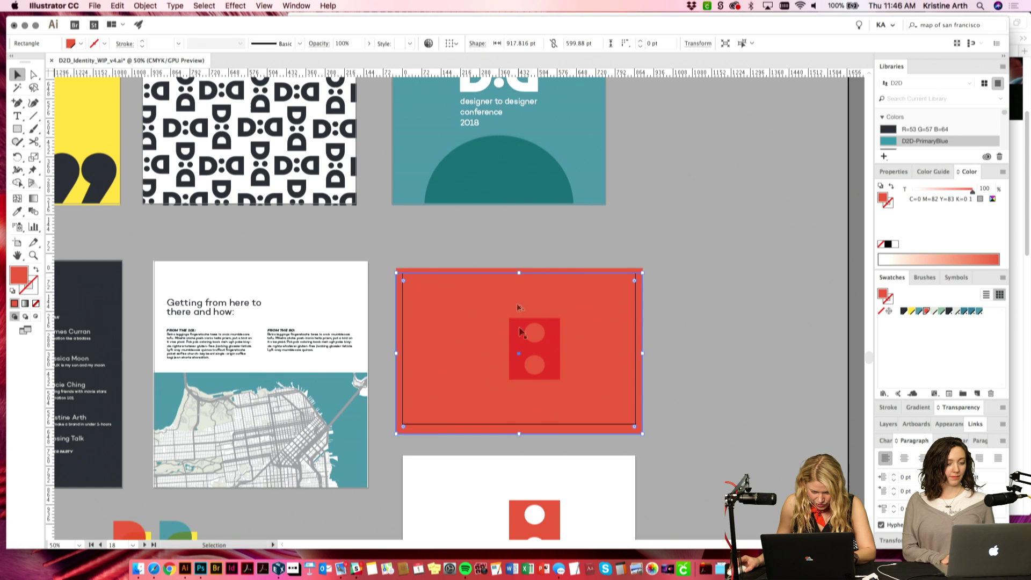
{"action": "left_click_drag", "start_coordinate": [520, 429], "coordinate": [521, 424]}
{"action": "left_click_drag", "start_coordinate": [642, 349], "coordinate": [635, 349]}
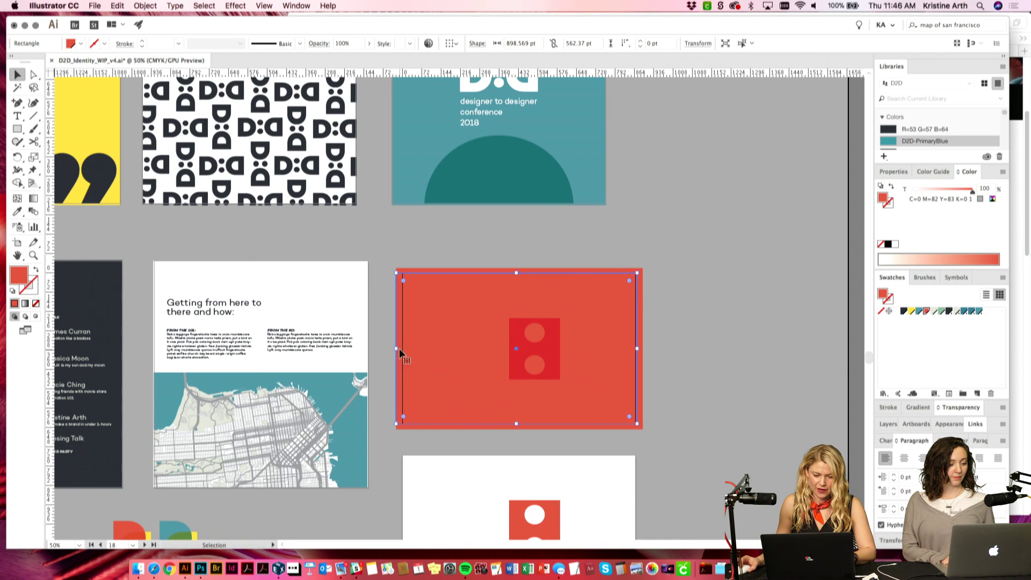
{"action": "left_click_drag", "start_coordinate": [397, 349], "coordinate": [403, 349]}
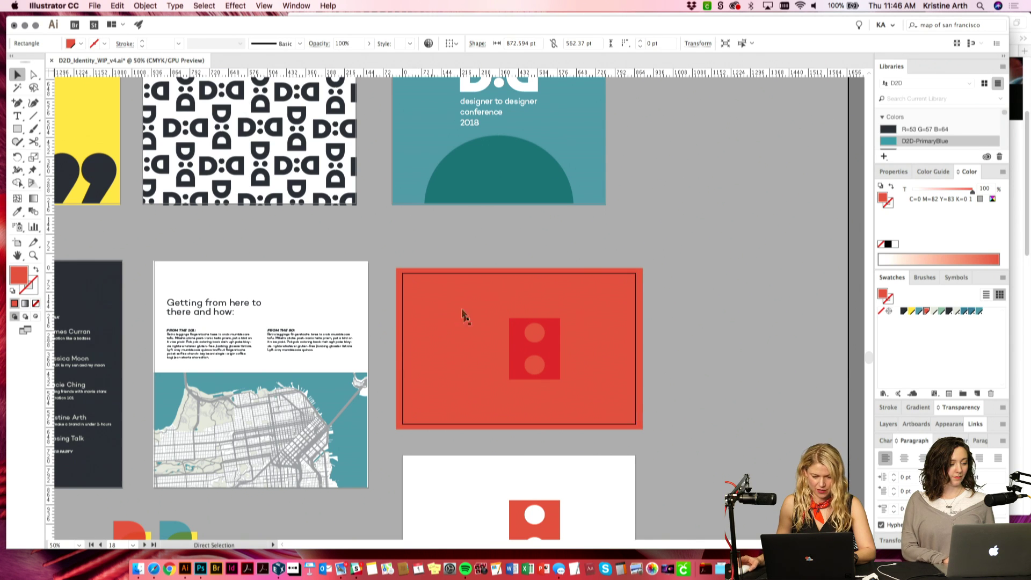
Step: Remove the surplus oversized red rectangle and arrange the fitted one behind the two-dot graphic
{"action": "key", "text": "Delete"}
{"action": "key", "text": "ctrl+z"}
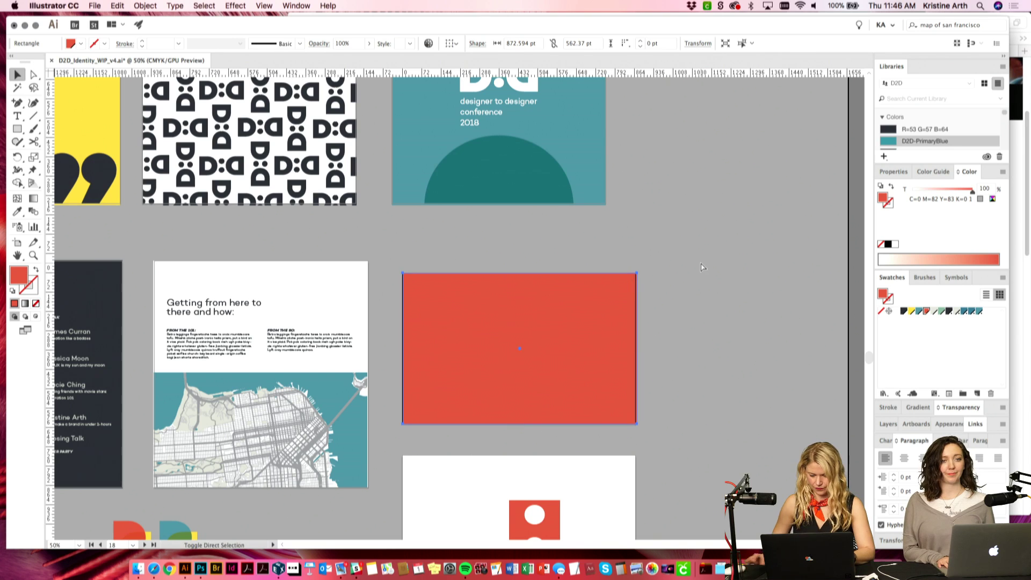
{"action": "key", "text": "ctrl+z"}
{"action": "left_click_drag", "start_coordinate": [698, 267], "coordinate": [579, 275]}
{"action": "left_click", "coordinate": [579, 270]}
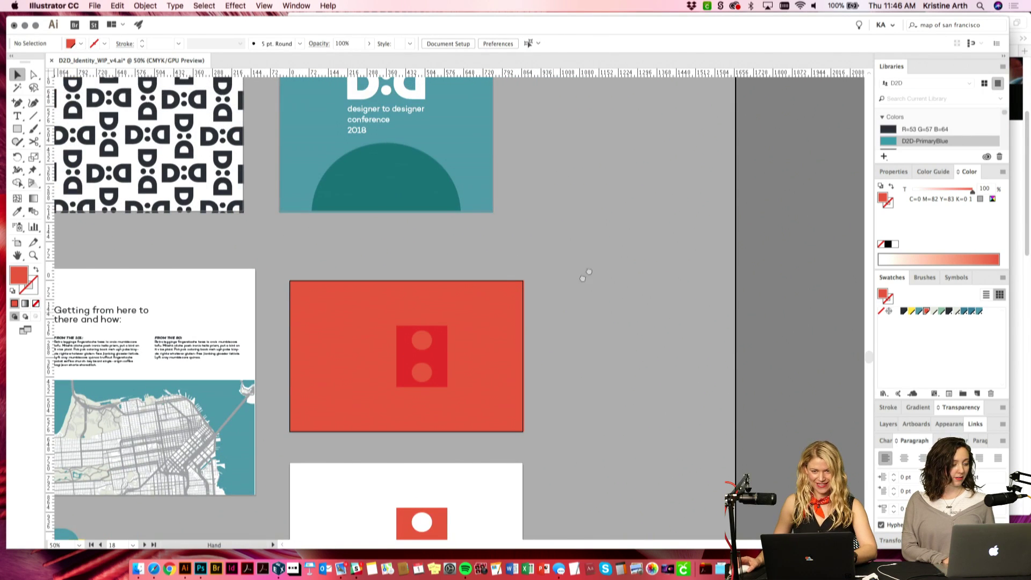
{"action": "scroll", "coordinate": [555, 282], "scroll_direction": "down", "scroll_amount": 3}
{"action": "key", "text": "super+equal"}
{"action": "scroll", "coordinate": [562, 285], "scroll_direction": "left", "scroll_amount": 2}
{"action": "left_click", "coordinate": [537, 253]}
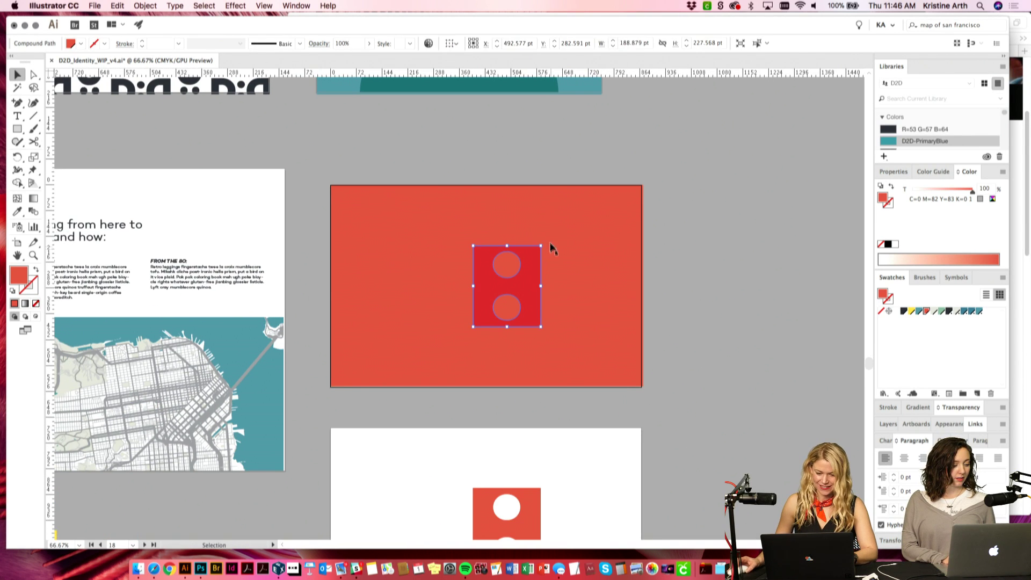
{"action": "left_click", "coordinate": [694, 256]}
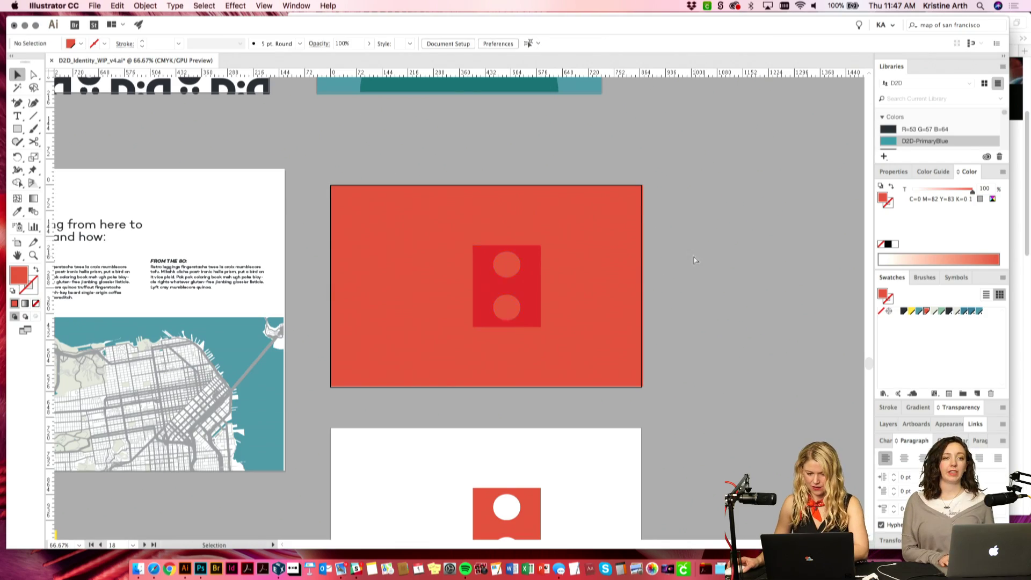
Step: Copy the "design thinking is just thinking" text and both quotation marks from the yellow page onto the red card
{"action": "key", "text": "super+minus"}
{"action": "key", "text": "super+minus"}
{"action": "key", "text": "super+minus"}
{"action": "left_click_drag", "start_coordinate": [666, 252], "coordinate": [508, 398]}
{"action": "scroll", "coordinate": [507, 451], "scroll_direction": "left", "scroll_amount": 4}
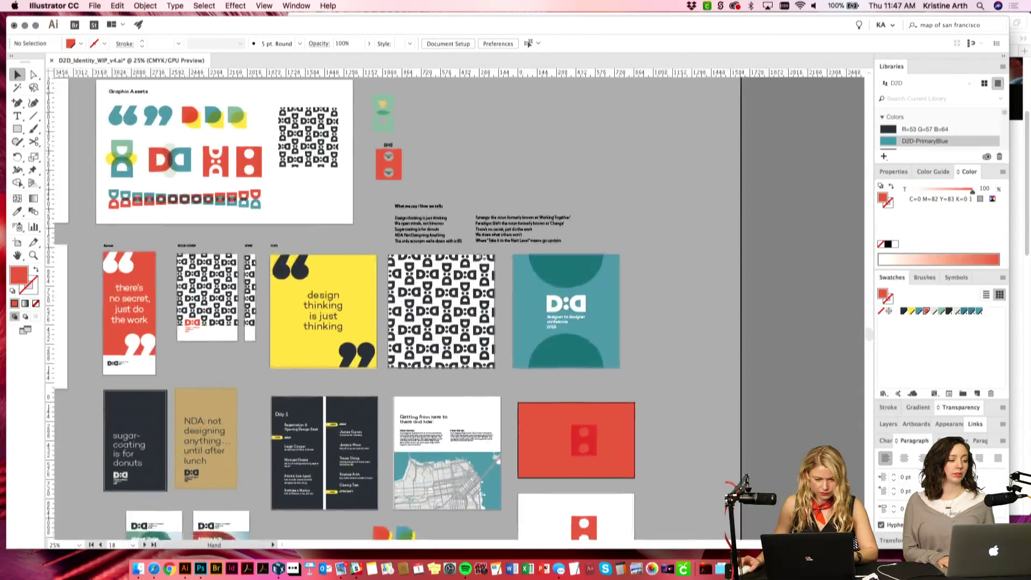
{"action": "scroll", "coordinate": [506, 451], "scroll_direction": "down", "scroll_amount": 5}
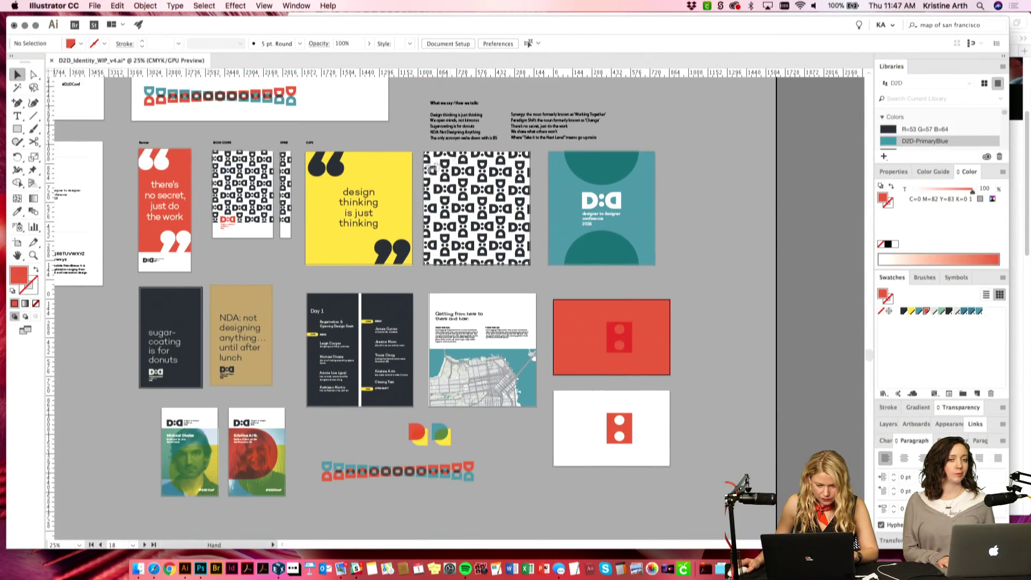
{"action": "left_click", "coordinate": [338, 170]}
{"action": "left_click", "coordinate": [356, 212], "text": "shift"}
{"action": "left_click_drag", "start_coordinate": [356, 212], "coordinate": [605, 335]}
Step: Move the two-dot graphic off the red card onto the empty canvas beside it
{"action": "left_click_drag", "start_coordinate": [696, 362], "coordinate": [628, 353]}
{"action": "key", "text": "super+equal"}
{"action": "key", "text": "super+equal"}
{"action": "key", "text": "super+equal"}
{"action": "left_click", "coordinate": [654, 304]}
{"action": "scroll", "coordinate": [653, 304], "scroll_direction": "down", "scroll_amount": 3}
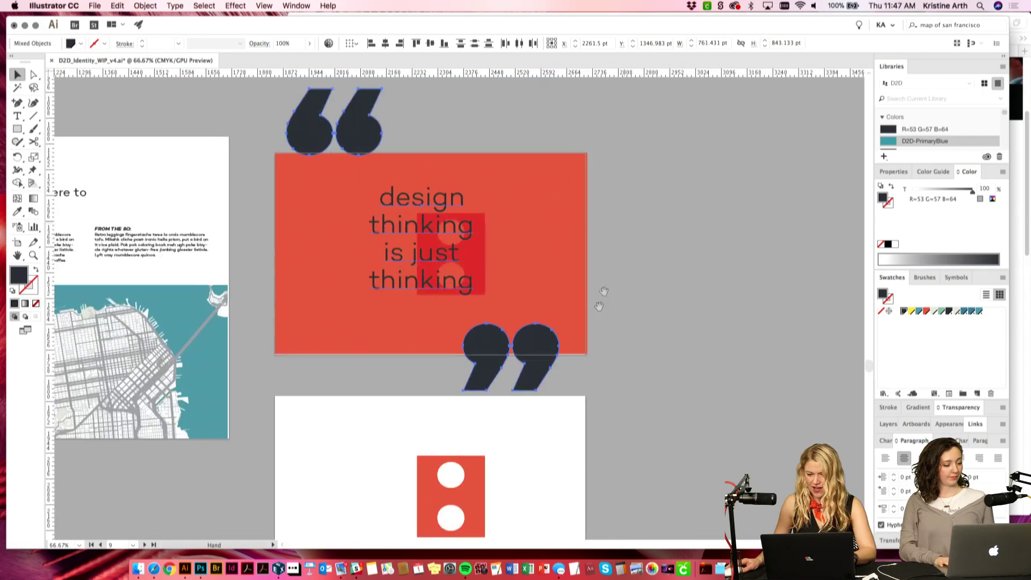
{"action": "scroll", "coordinate": [662, 291], "scroll_direction": "left", "scroll_amount": 2}
{"action": "left_click_drag", "start_coordinate": [507, 277], "coordinate": [730, 263]}
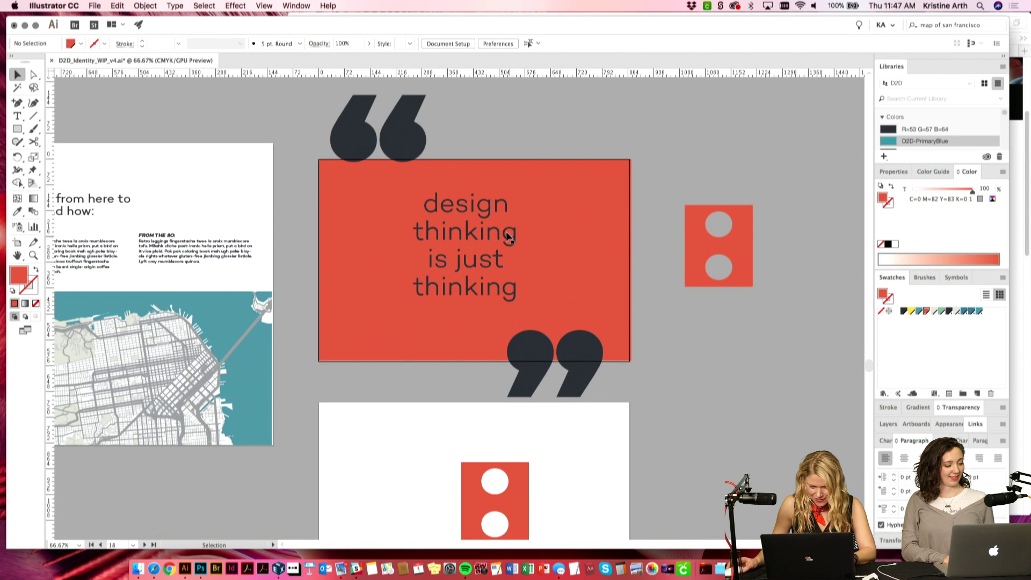
Step: Replace the copied quote on the red card with "give me a drink", broken into two lines after "me"
{"action": "double_click", "coordinate": [465, 258]}
{"action": "key", "text": "super+a"}
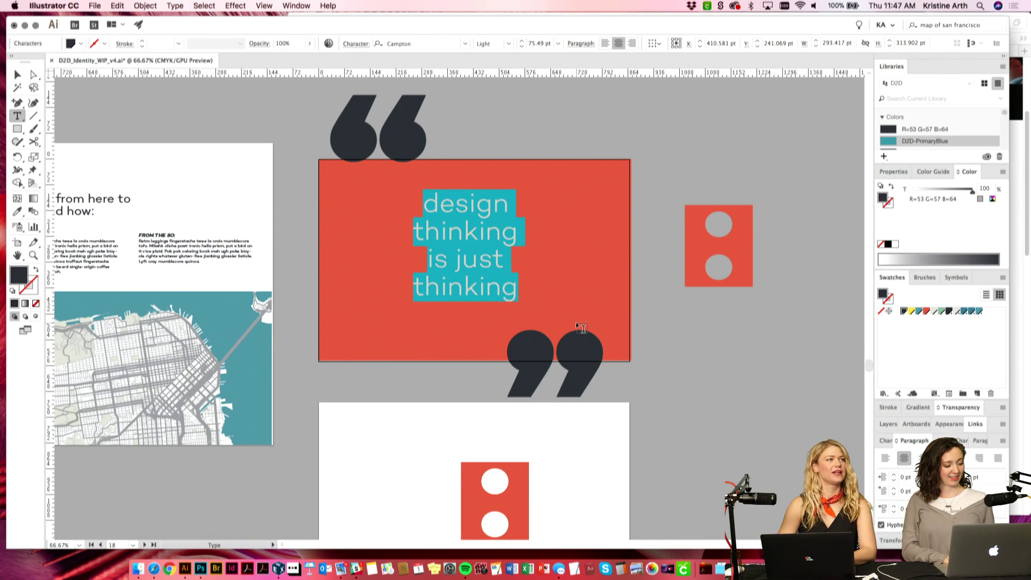
{"action": "type", "text": "give me"}
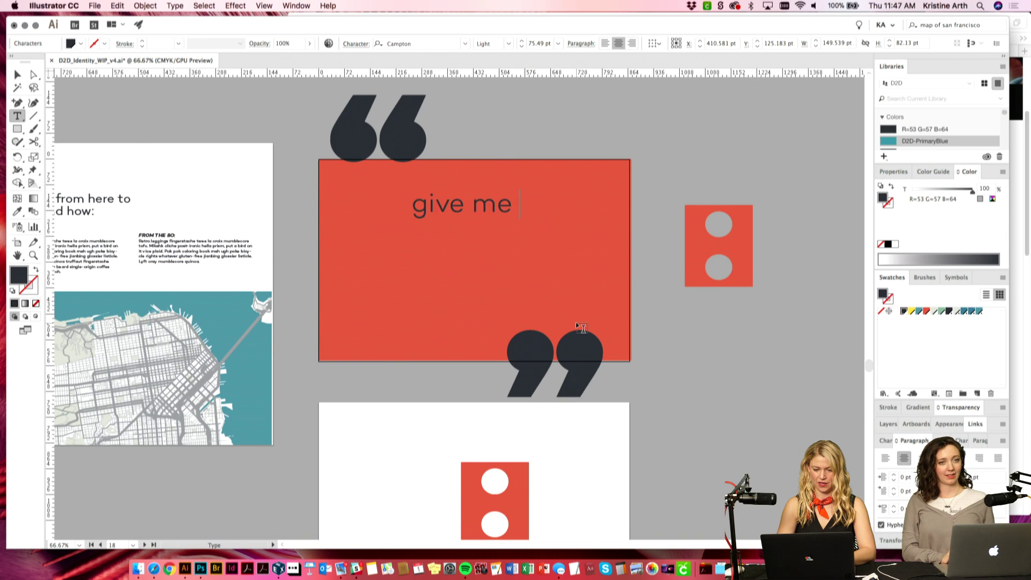
{"action": "key", "text": "Return"}
{"action": "type", "text": "a drionk"}
{"action": "key", "text": "BackSpace"}
{"action": "key", "text": "BackSpace"}
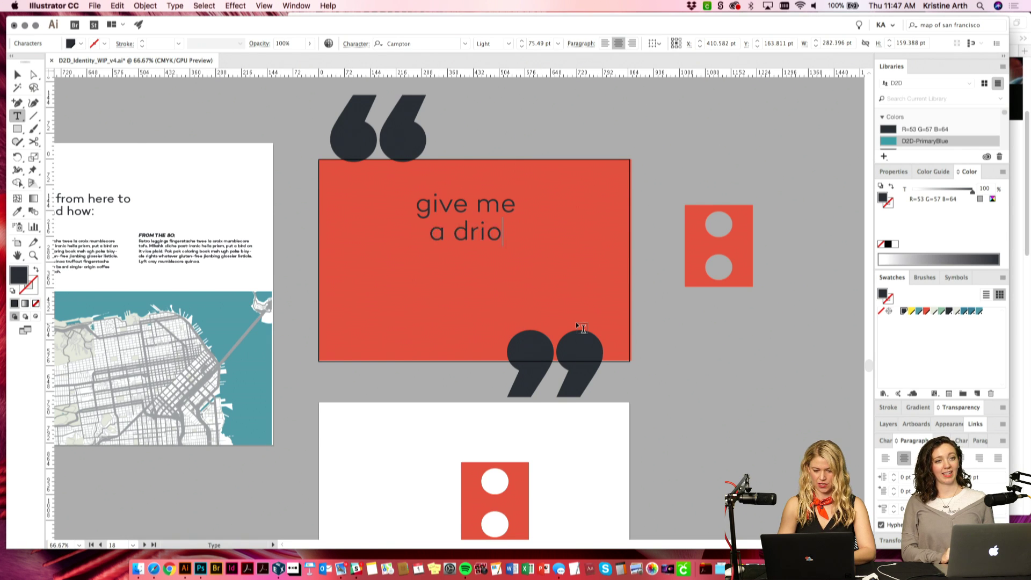
{"action": "key", "text": "BackSpace"}
{"action": "type", "text": "nk"}
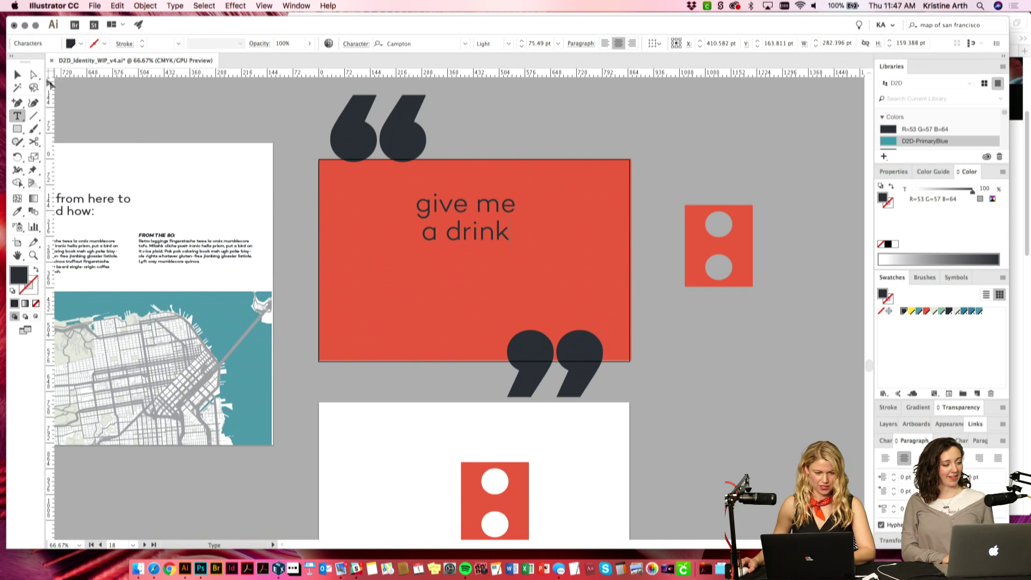
{"action": "left_click", "coordinate": [17, 75]}
{"action": "left_click", "coordinate": [161, 110]}
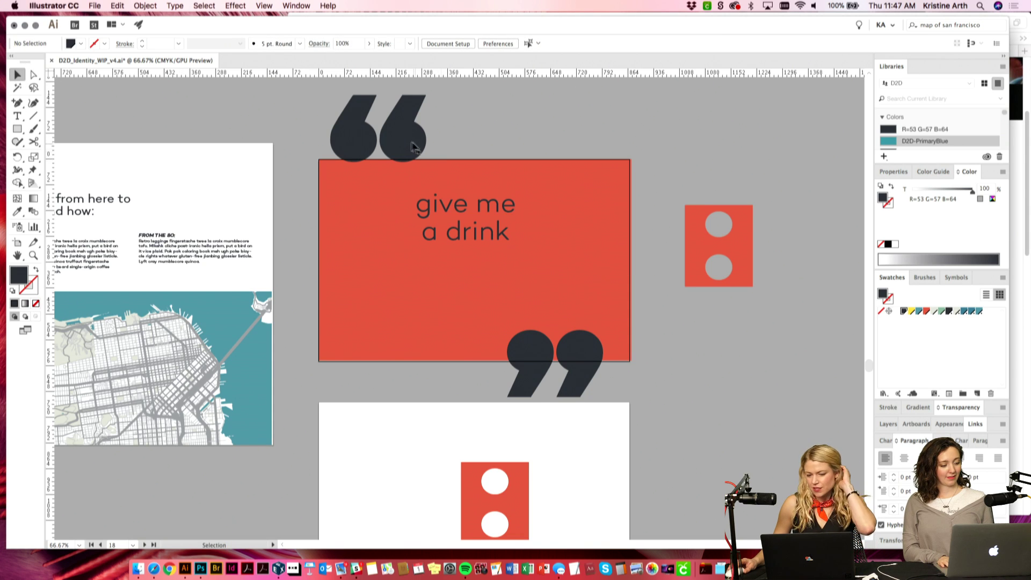
Step: Move both quotation marks inside the card's upper and lower edges and place the text between them
{"action": "left_click_drag", "start_coordinate": [409, 142], "coordinate": [398, 207]}
{"action": "left_click_drag", "start_coordinate": [555, 354], "coordinate": [537, 326]}
{"action": "left_click_drag", "start_coordinate": [535, 309], "coordinate": [534, 311]}
{"action": "left_click_drag", "start_coordinate": [475, 229], "coordinate": [474, 270]}
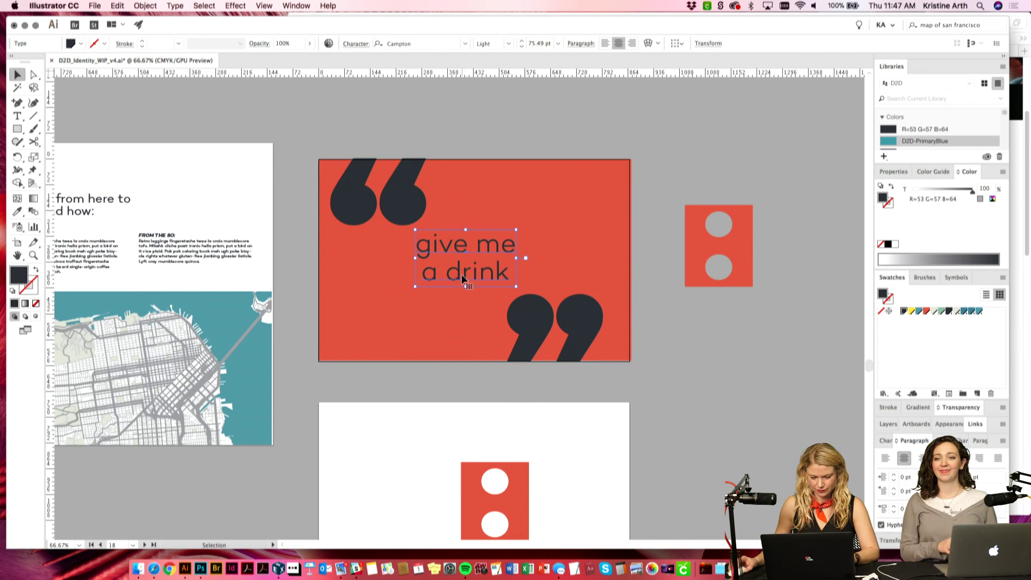
Step: Remove the line break so "give me a drink" runs on a single line
{"action": "double_click", "coordinate": [450, 271]}
{"action": "key", "text": "BackSpace"}
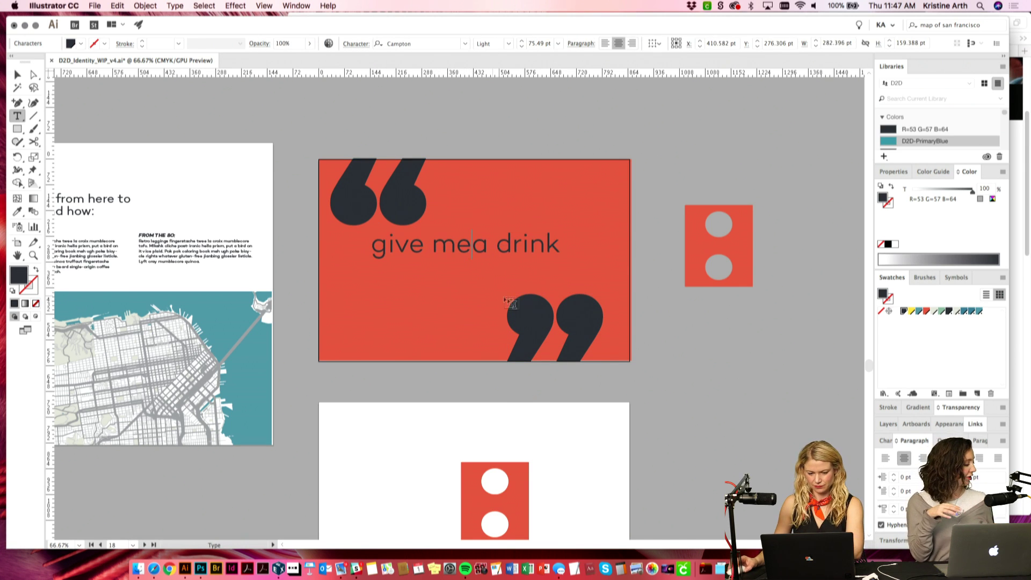
{"action": "left_click", "coordinate": [17, 75]}
{"action": "left_click", "coordinate": [510, 210]}
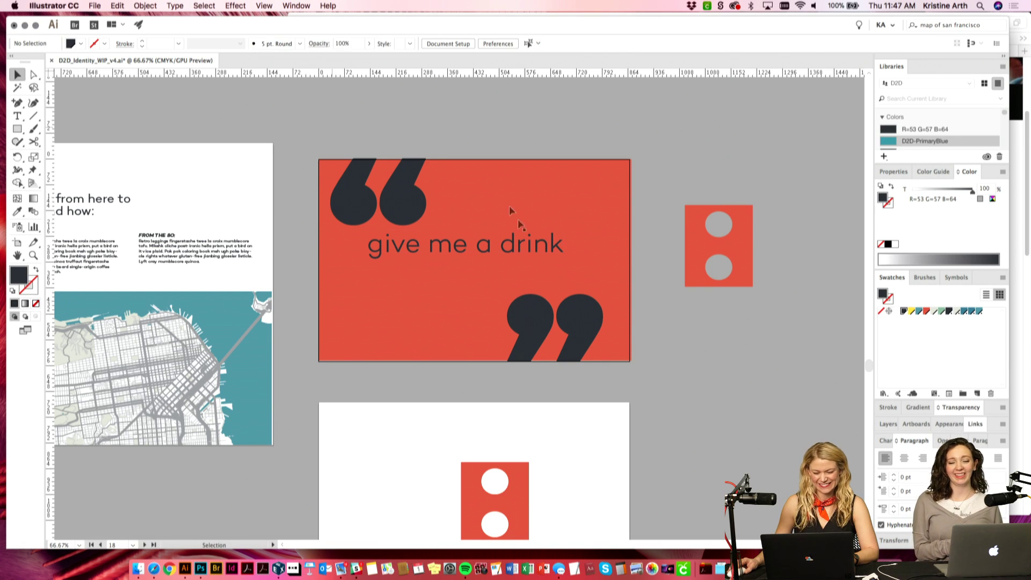
Step: Lower the quote text to the card's middle and center it horizontally on the background rectangle
{"action": "left_click_drag", "start_coordinate": [531, 255], "coordinate": [532, 273]}
{"action": "left_click", "coordinate": [562, 193], "text": "shift"}
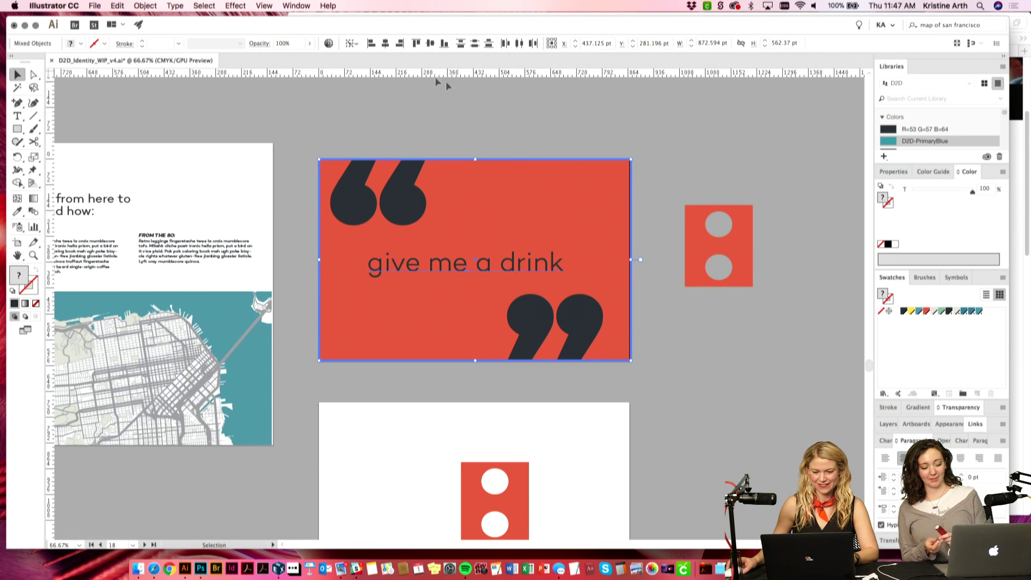
{"action": "left_click", "coordinate": [386, 45]}
{"action": "left_click", "coordinate": [555, 109]}
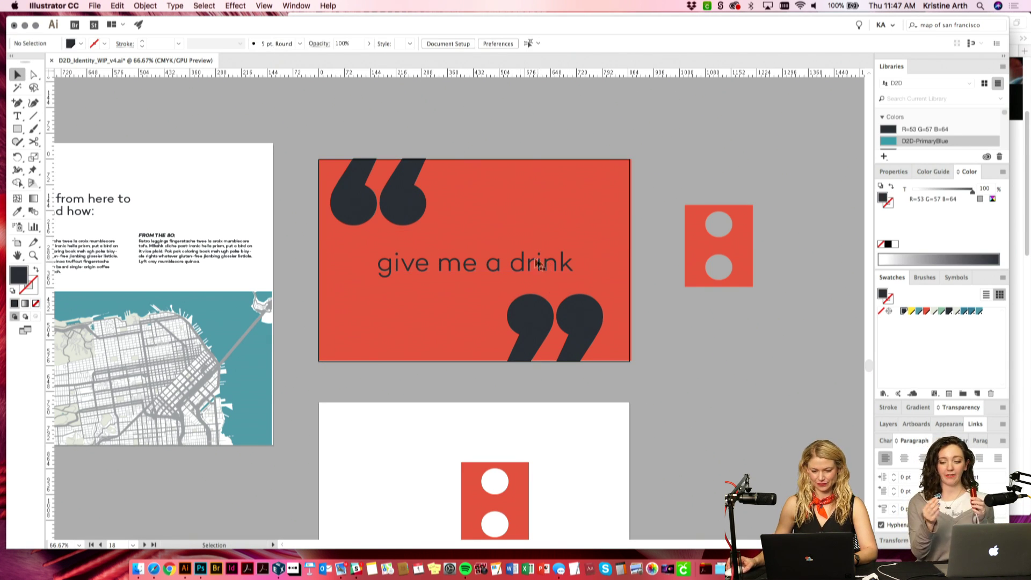
Step: Recolor both quotation marks on the card teal
{"action": "left_click", "coordinate": [402, 205]}
{"action": "left_click", "coordinate": [580, 322], "text": "shift"}
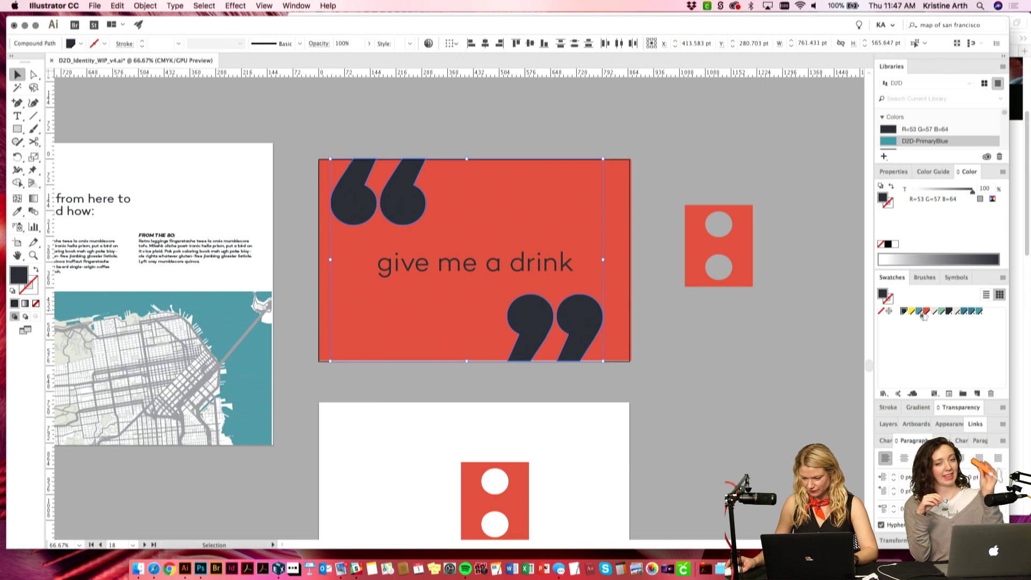
{"action": "left_click", "coordinate": [923, 313]}
Step: Fill the card's background rectangle with the brand yellow
{"action": "left_click", "coordinate": [618, 202]}
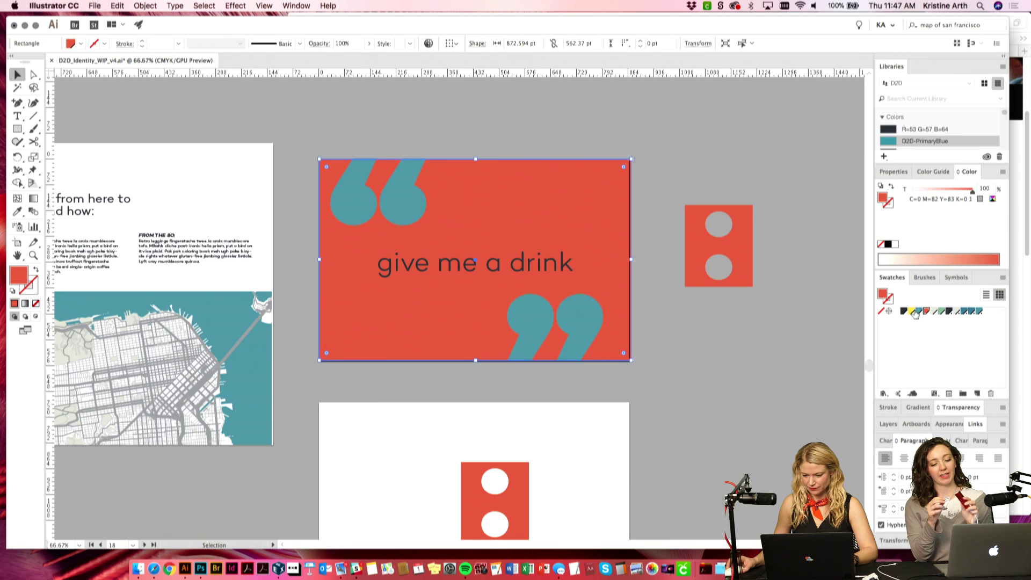
{"action": "left_click", "coordinate": [912, 312]}
{"action": "left_click", "coordinate": [765, 393]}
Step: Recolor the "give me a drink" text teal
{"action": "left_click", "coordinate": [538, 271]}
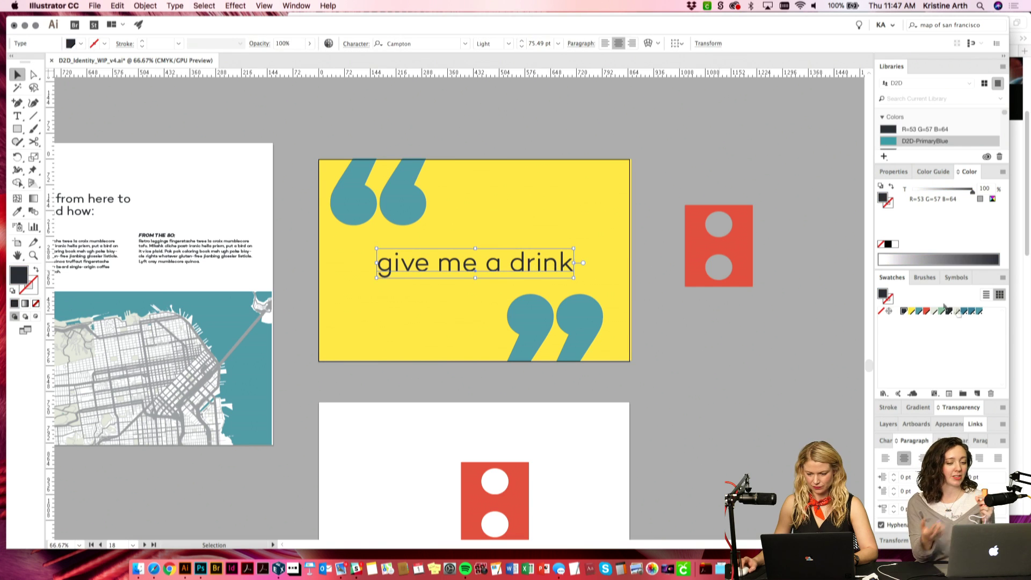
{"action": "left_click", "coordinate": [920, 316]}
{"action": "left_click", "coordinate": [782, 357]}
{"action": "scroll", "coordinate": [782, 356], "scroll_direction": "up", "scroll_amount": 1}
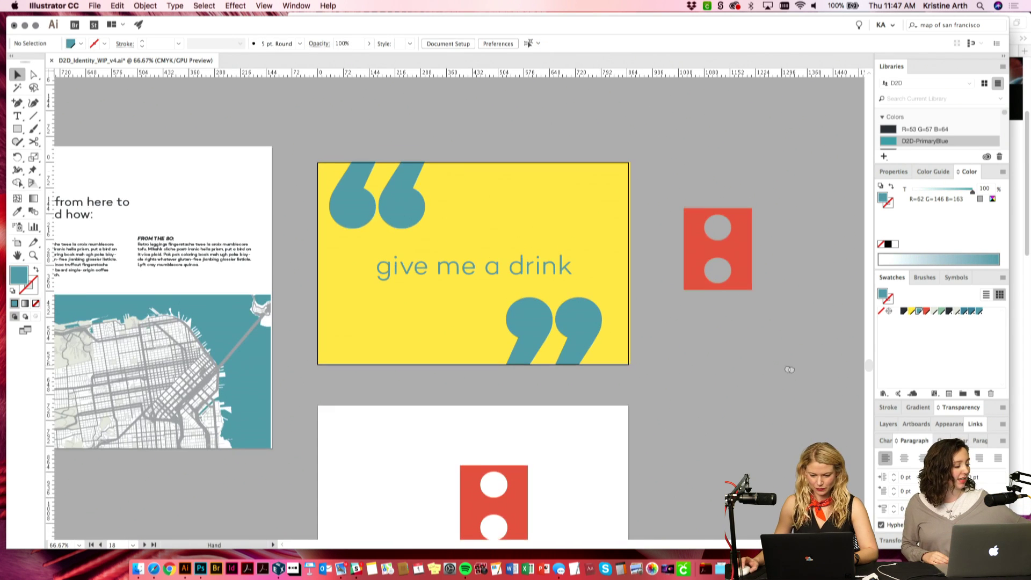
Step: Recolor the "give me a drink" text and both quotation marks with the brand red
{"action": "left_click", "coordinate": [618, 180]}
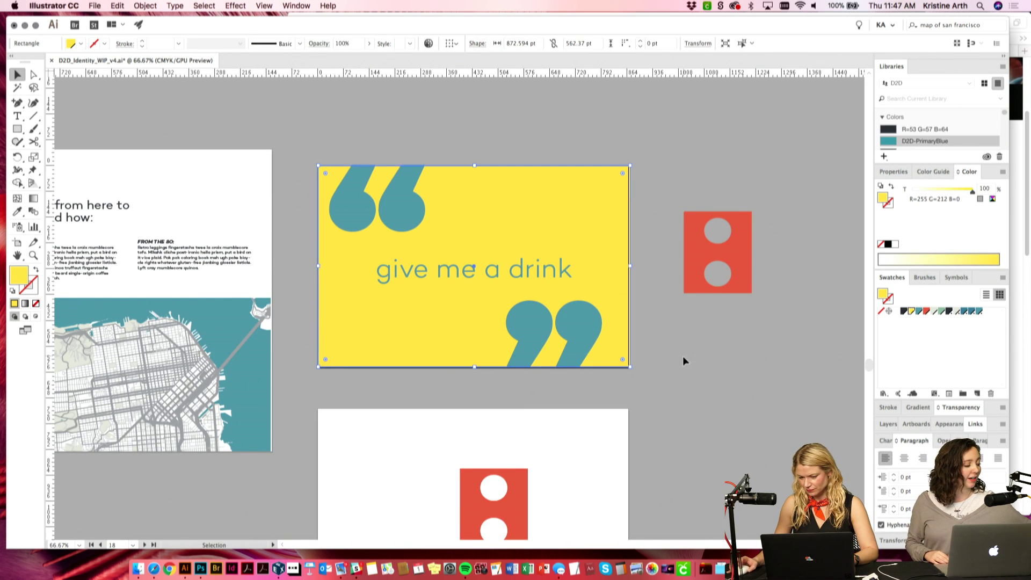
{"action": "left_click", "coordinate": [546, 279]}
{"action": "left_click", "coordinate": [383, 203], "text": "shift"}
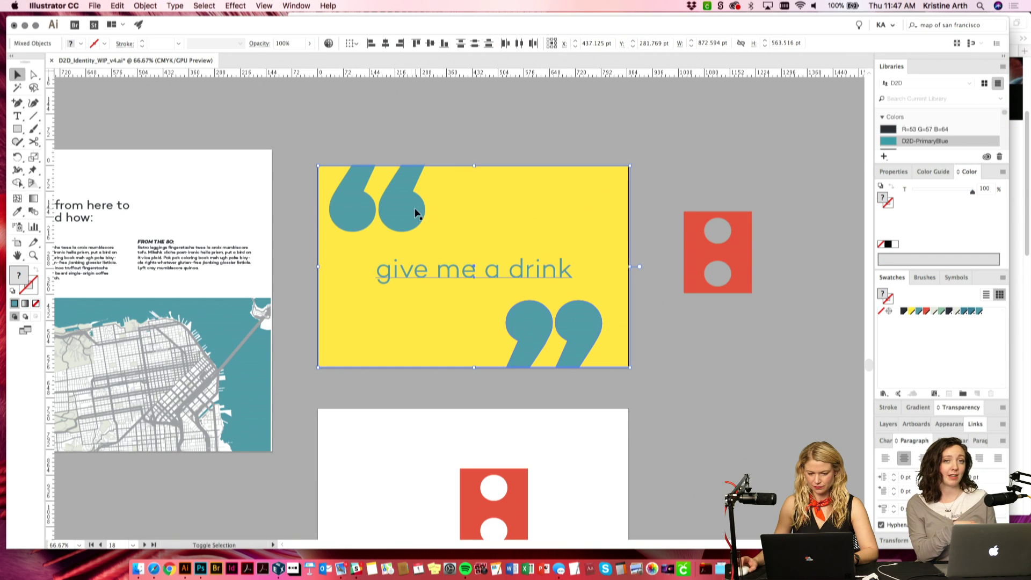
{"action": "left_click", "coordinate": [479, 211], "text": "shift"}
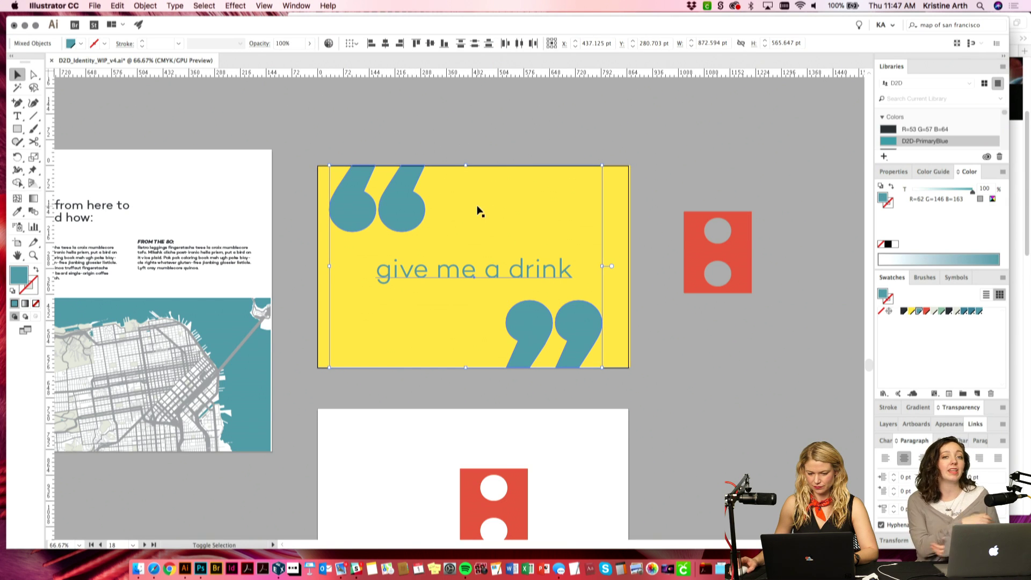
{"action": "left_click", "coordinate": [925, 312]}
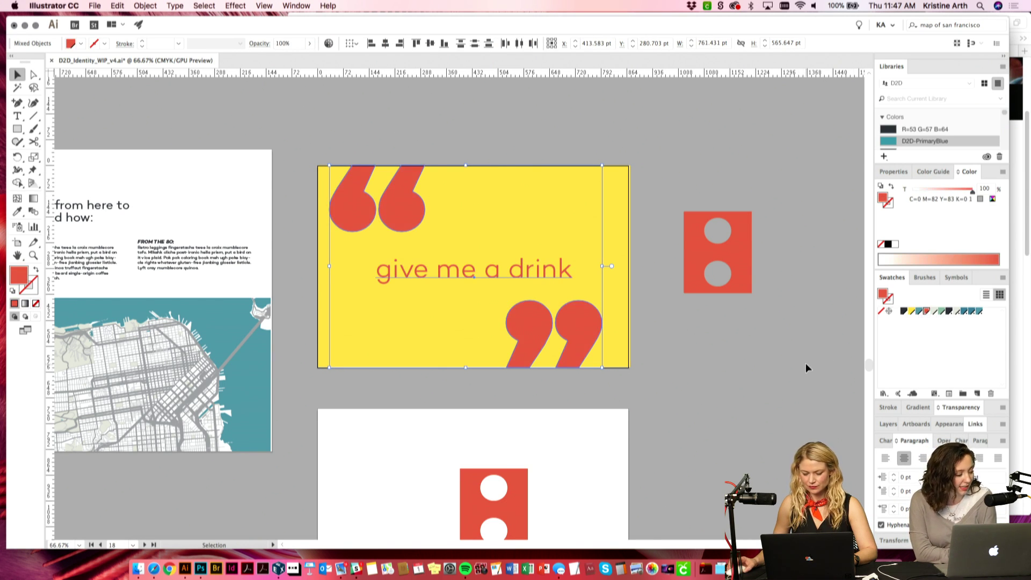
{"action": "left_click", "coordinate": [806, 363]}
Step: Fill the card's background rectangle with the brand charcoal R=53 G=57 B=64
{"action": "left_click", "coordinate": [572, 205]}
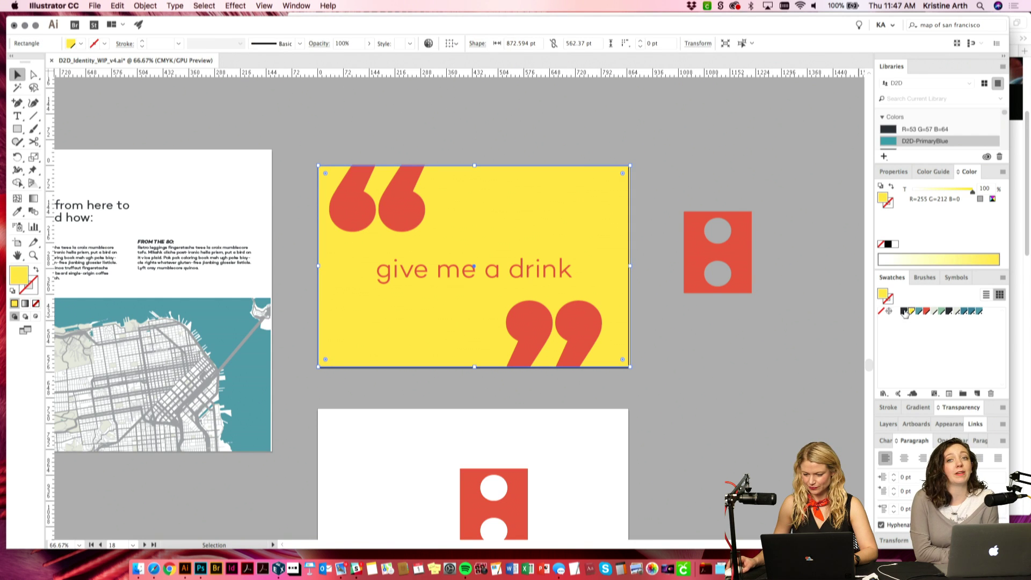
{"action": "left_click", "coordinate": [903, 312]}
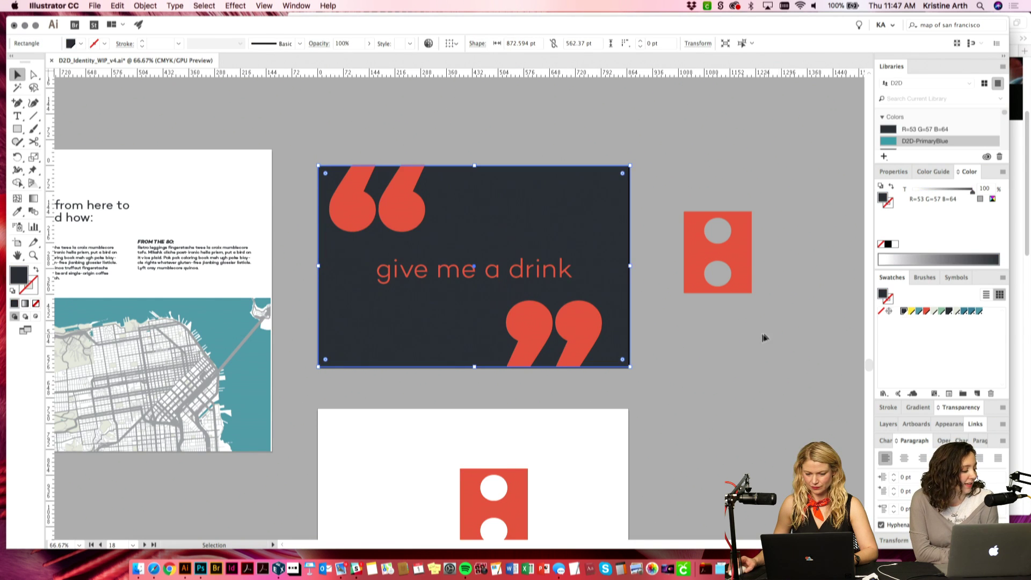
{"action": "left_click", "coordinate": [763, 337]}
{"action": "scroll", "coordinate": [685, 336], "scroll_direction": "down", "scroll_amount": 1}
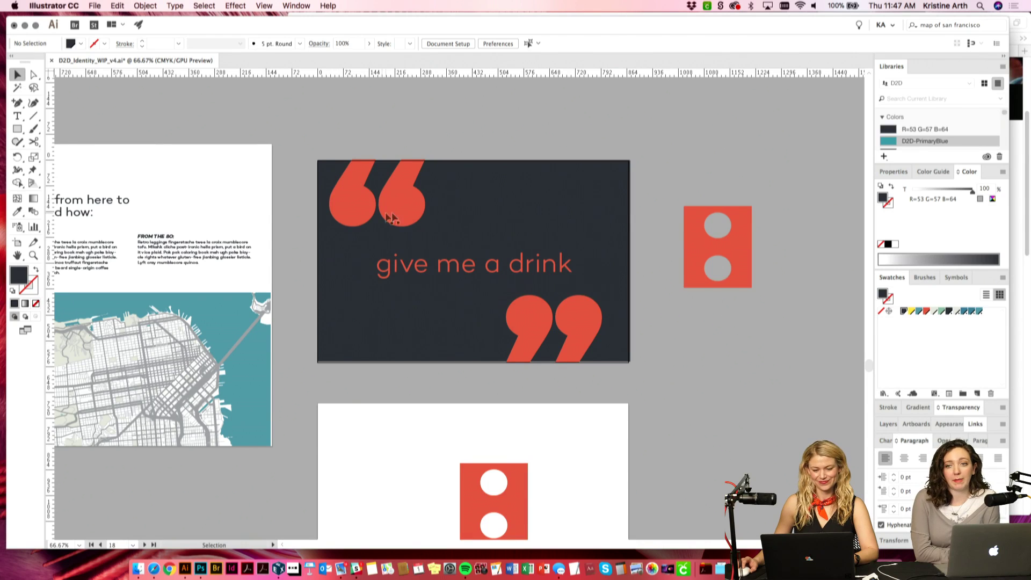
Step: Recolor the "give me a drink" text and both quotation marks with the brand yellow
{"action": "left_click", "coordinate": [391, 217]}
{"action": "left_click", "coordinate": [558, 266], "text": "shift"}
{"action": "left_click", "coordinate": [524, 309], "text": "shift"}
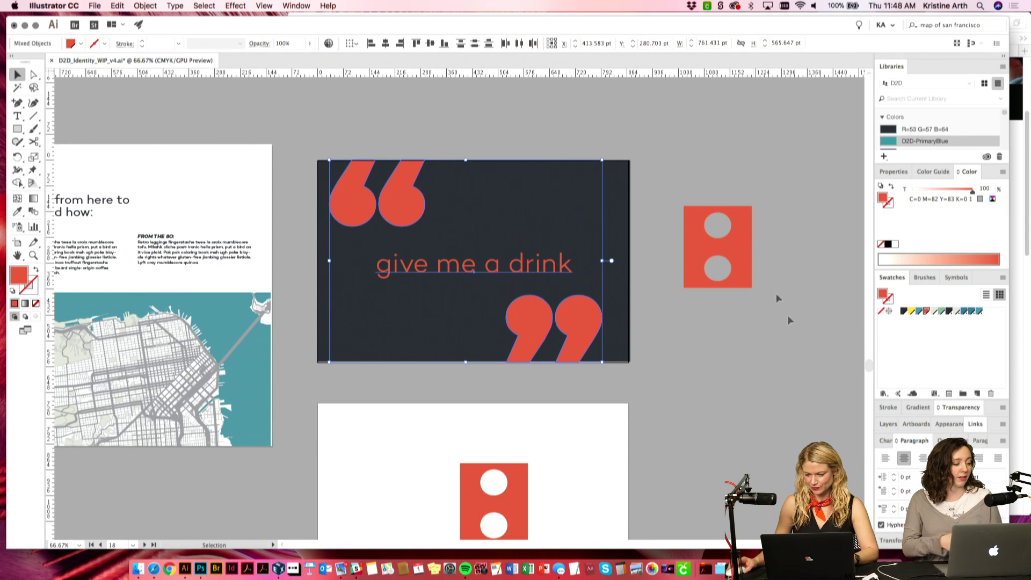
{"action": "left_click", "coordinate": [911, 311]}
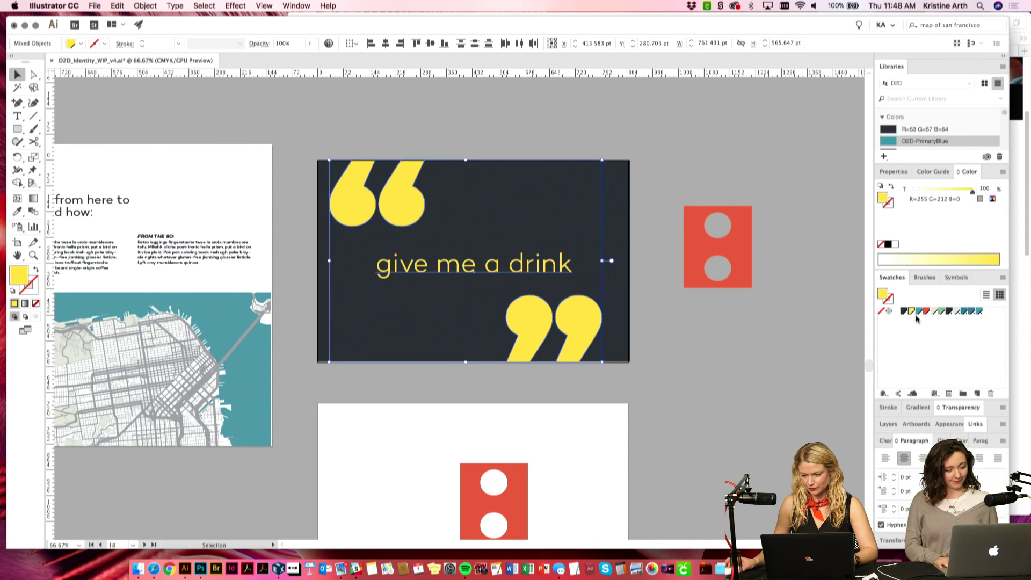
{"action": "left_click", "coordinate": [680, 362]}
{"action": "scroll", "coordinate": [679, 362], "scroll_direction": "down", "scroll_amount": 1}
{"action": "left_click", "coordinate": [546, 199]}
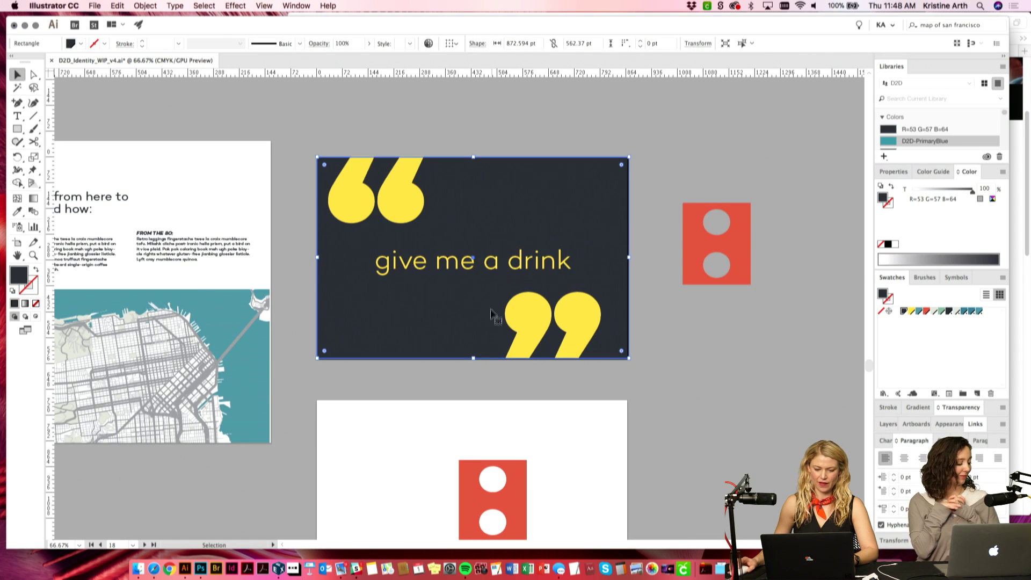
{"action": "left_click", "coordinate": [678, 350]}
{"action": "scroll", "coordinate": [671, 326], "scroll_direction": "down", "scroll_amount": 2}
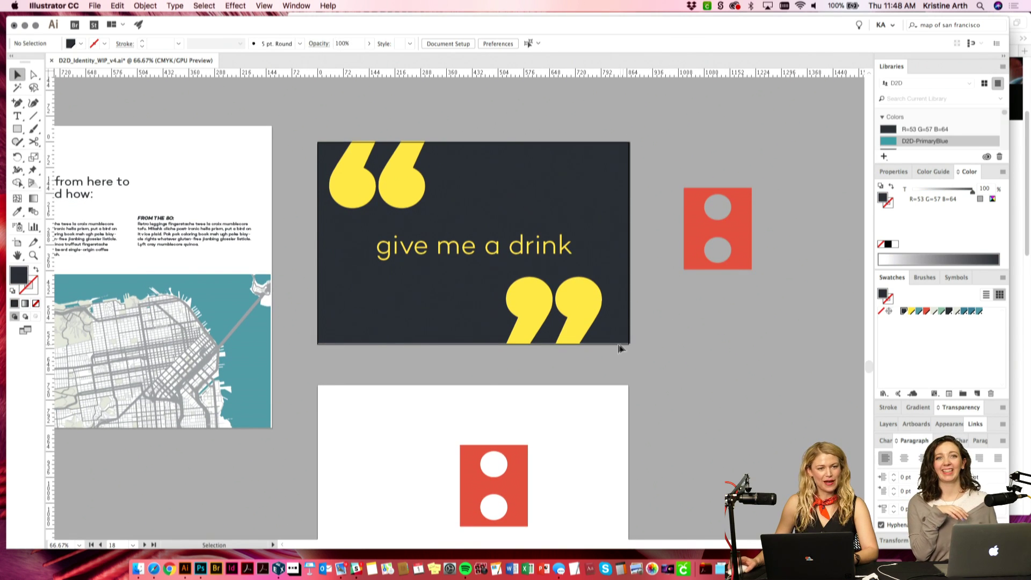
{"action": "scroll", "coordinate": [655, 370], "scroll_direction": "down", "scroll_amount": 1}
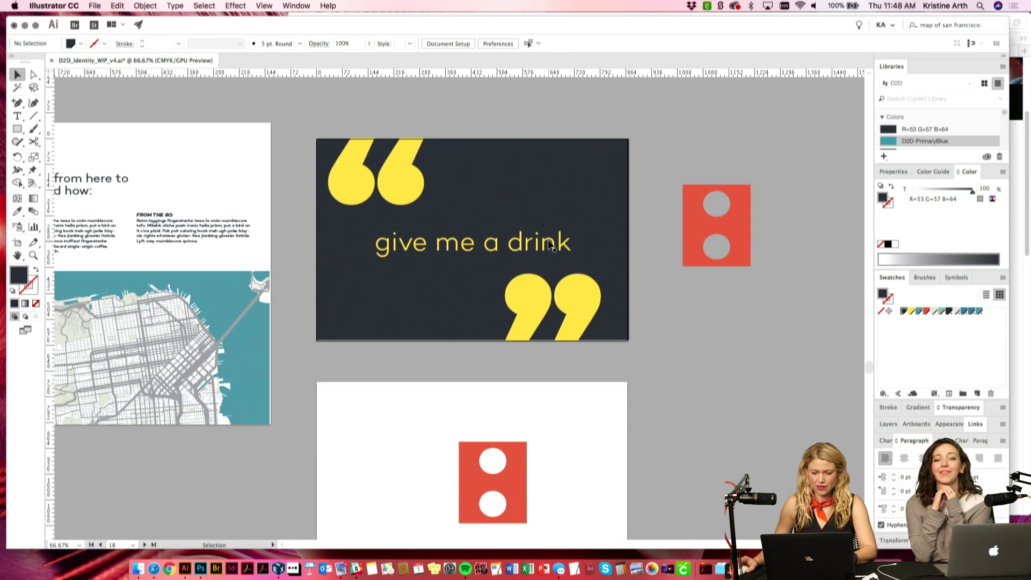
Step: Enlarge the "give me a drink" text slightly, keeping it centered on the card
{"action": "left_click", "coordinate": [548, 247]}
{"action": "left_click_drag", "start_coordinate": [578, 259], "coordinate": [591, 256]}
{"action": "left_click", "coordinate": [644, 349]}
Step: Reposition the closing quotation mark flush with the lower edge of the card's charcoal rectangle
{"action": "left_click", "coordinate": [382, 189]}
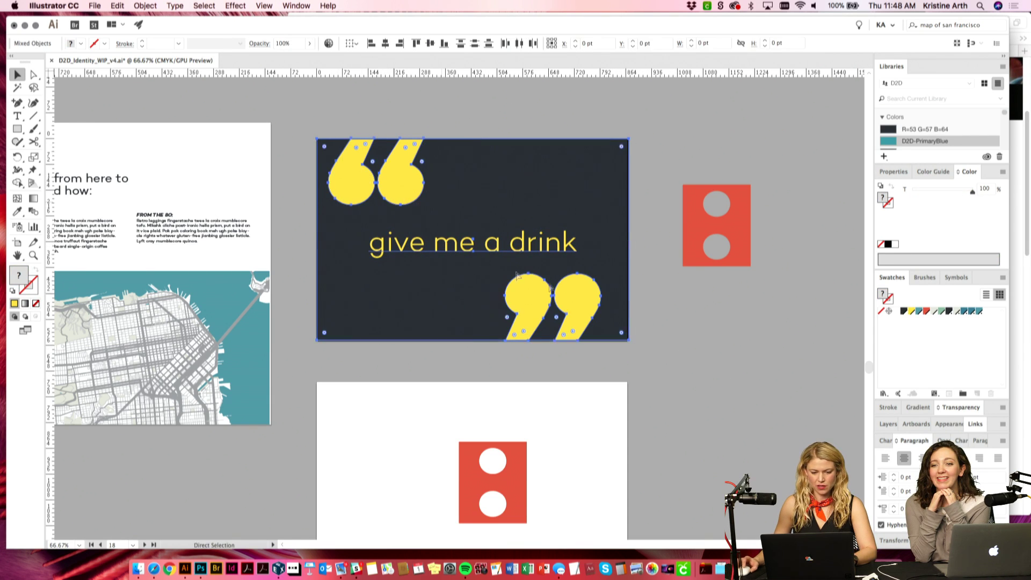
{"action": "left_click_drag", "start_coordinate": [693, 215], "coordinate": [691, 215]}
{"action": "left_click", "coordinate": [410, 175]}
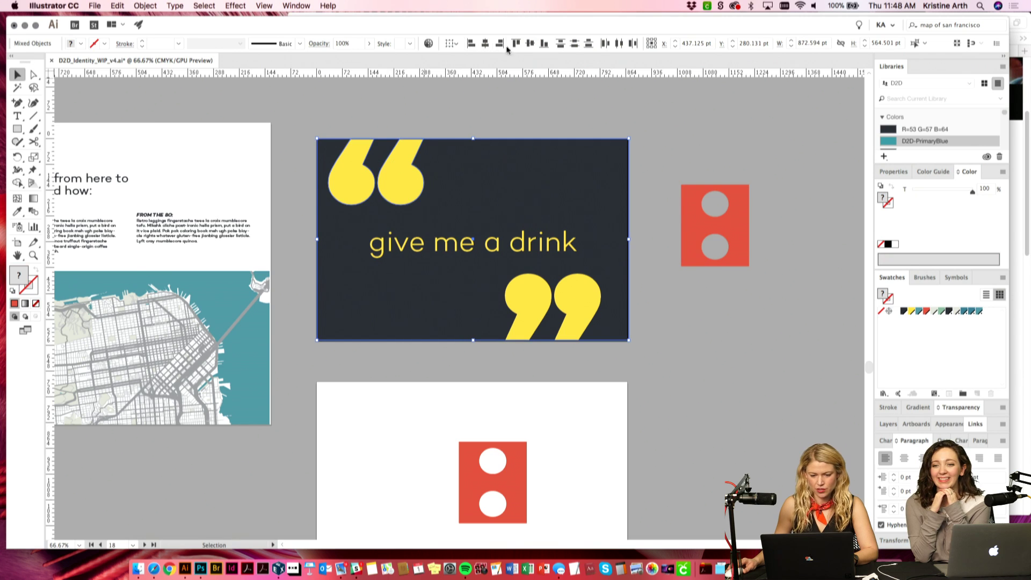
{"action": "left_click", "coordinate": [450, 102]}
{"action": "left_click_drag", "start_coordinate": [582, 304], "coordinate": [582, 299]}
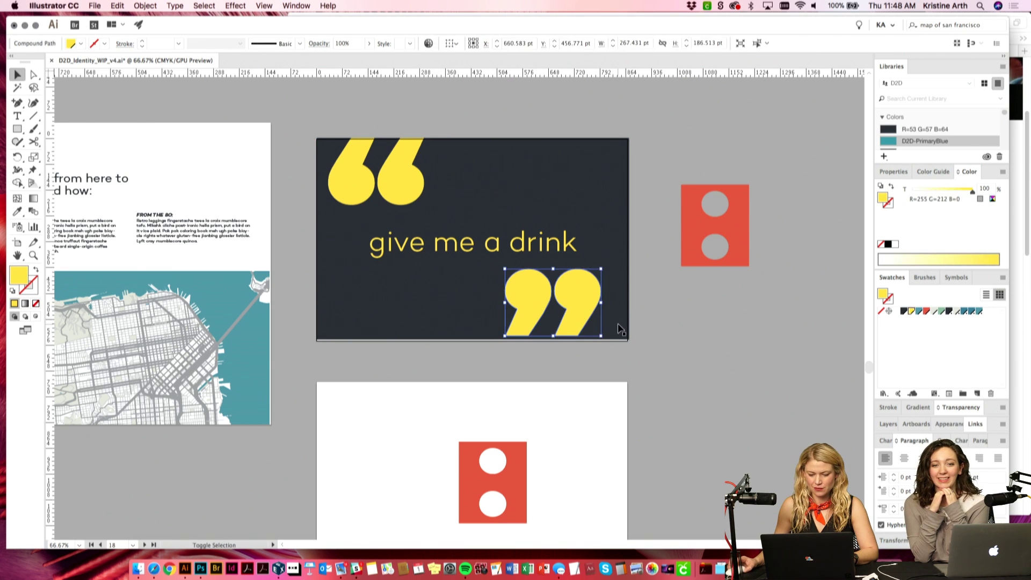
{"action": "left_click", "coordinate": [542, 204], "text": "shift"}
{"action": "left_click", "coordinate": [523, 102]}
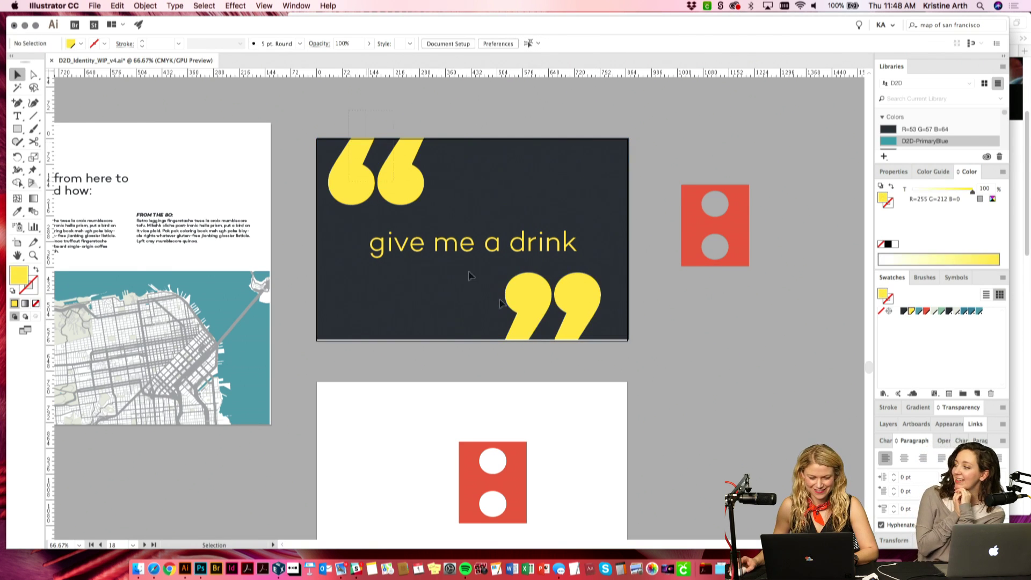
Step: Select the whole quote card artwork, nudge it into line with the artboard, and copy it
{"action": "left_click", "coordinate": [575, 300]}
{"action": "left_click_drag", "start_coordinate": [575, 302], "coordinate": [575, 301]}
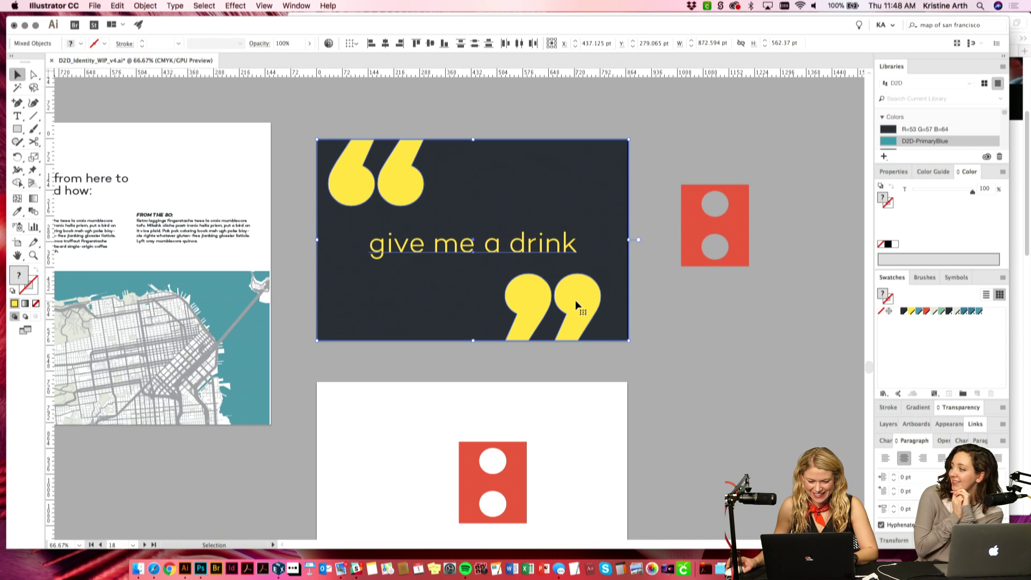
{"action": "left_click", "coordinate": [706, 386]}
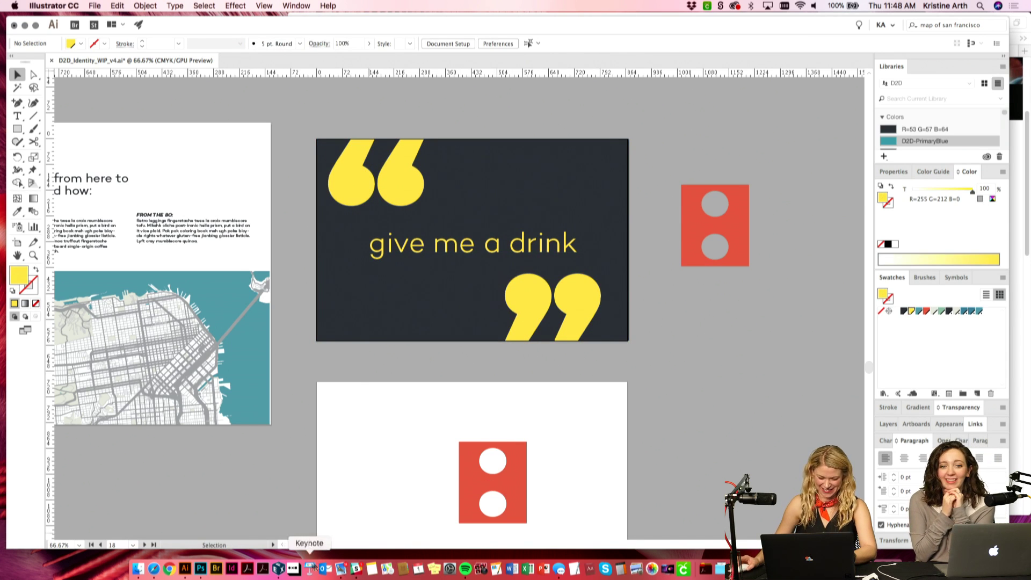
Step: Switch to Photoshop and paste the quote card as a smart object into the upper "Your design here" layer's contents
{"action": "left_click", "coordinate": [200, 570]}
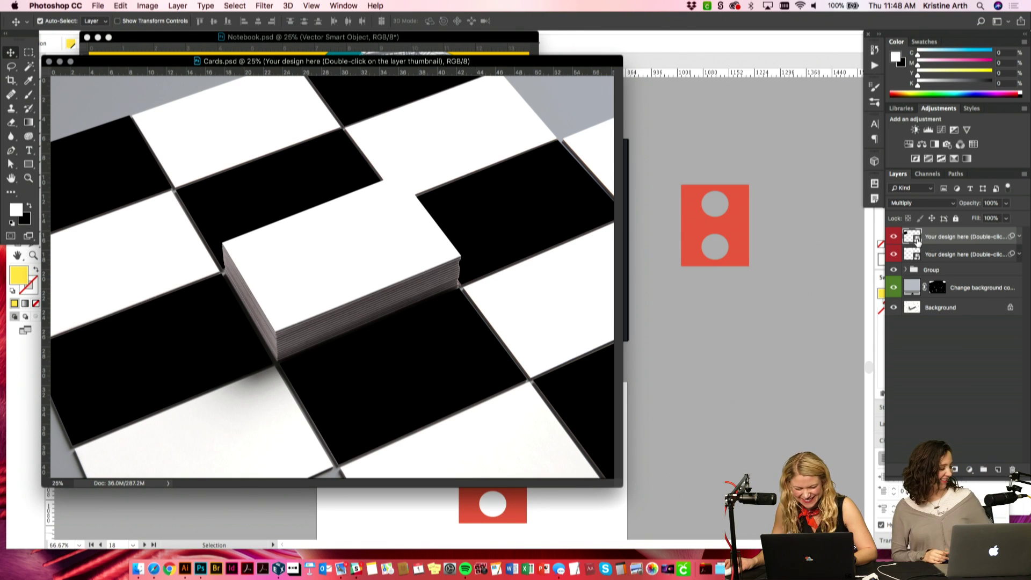
{"action": "double_click", "coordinate": [917, 241]}
{"action": "key", "text": "super+v"}
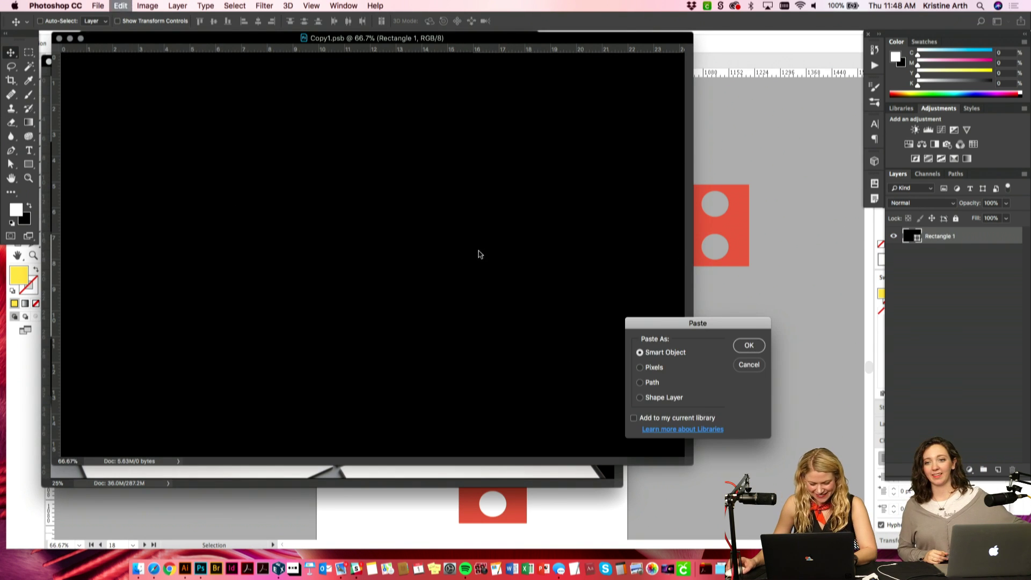
{"action": "left_click", "coordinate": [748, 346]}
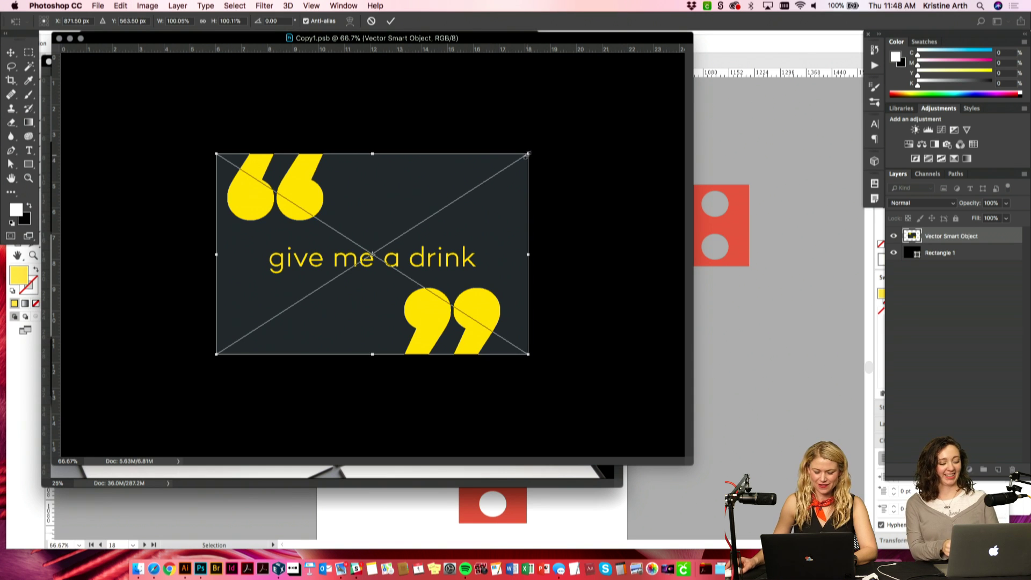
Step: Scale the pasted quote card to fill the Copy1.psb canvas, then save and close the file
{"action": "left_click_drag", "start_coordinate": [526, 156], "coordinate": [705, 86]}
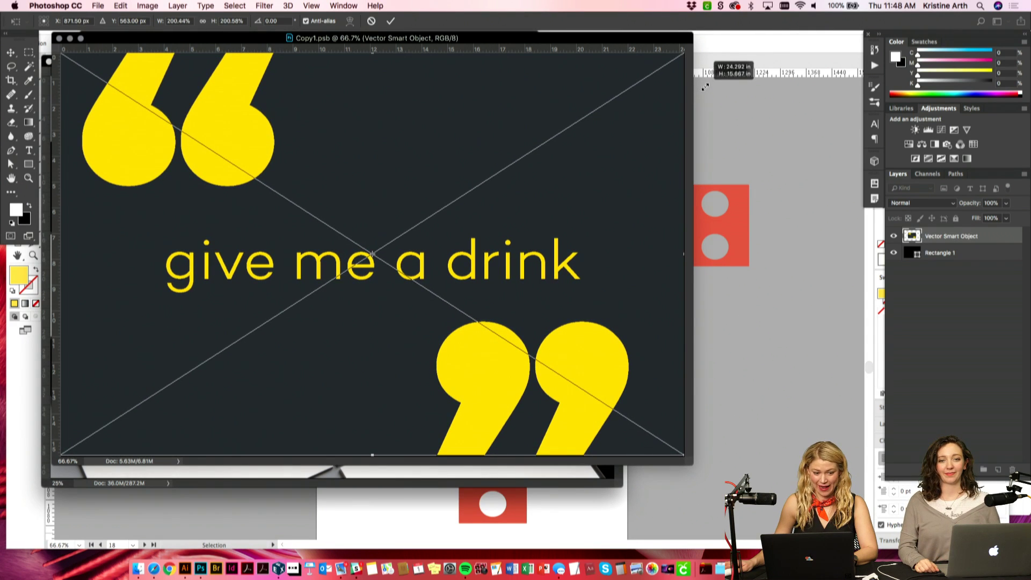
{"action": "key", "text": "Return"}
{"action": "key", "text": "super+s"}
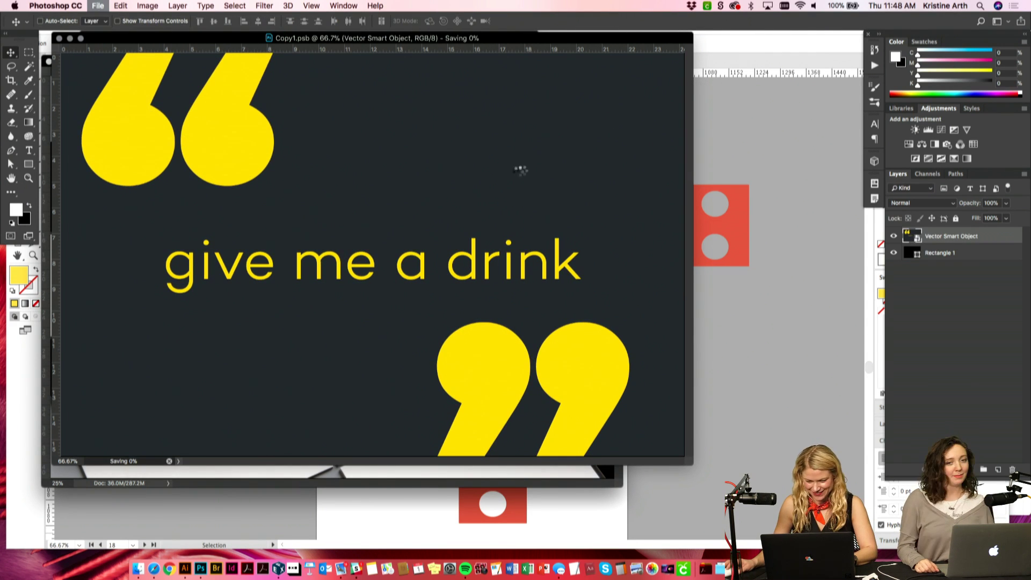
{"action": "key", "text": "super+w"}
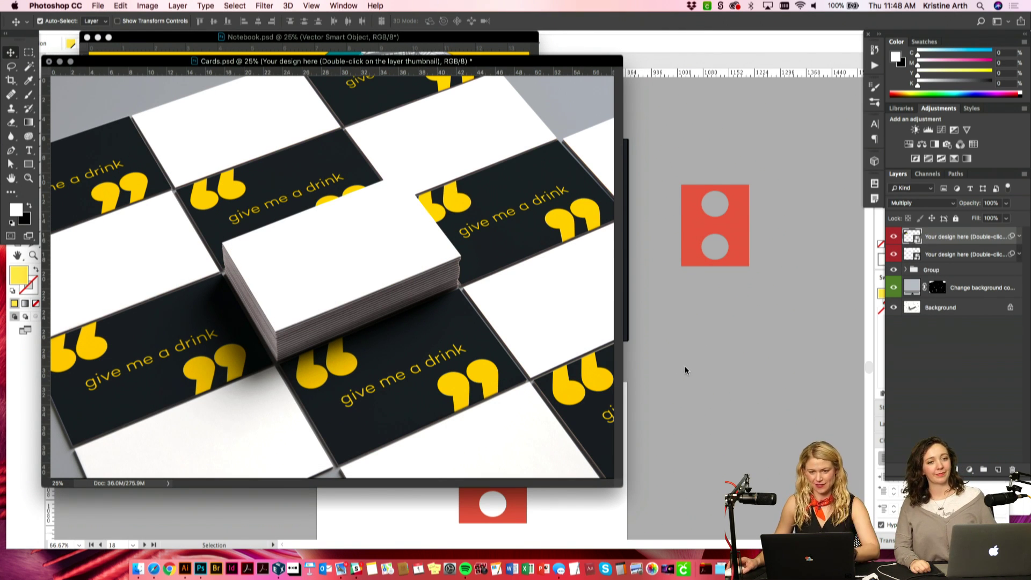
Step: Back in Illustrator, enlarge the red two-hole block to the second card's full height and shift it slightly left
{"action": "key", "text": "super+Tab"}
{"action": "scroll", "coordinate": [644, 375], "scroll_direction": "down", "scroll_amount": 5}
{"action": "left_click", "coordinate": [503, 337]}
{"action": "left_click_drag", "start_coordinate": [503, 337], "coordinate": [500, 271]}
{"action": "left_click", "coordinate": [529, 326]}
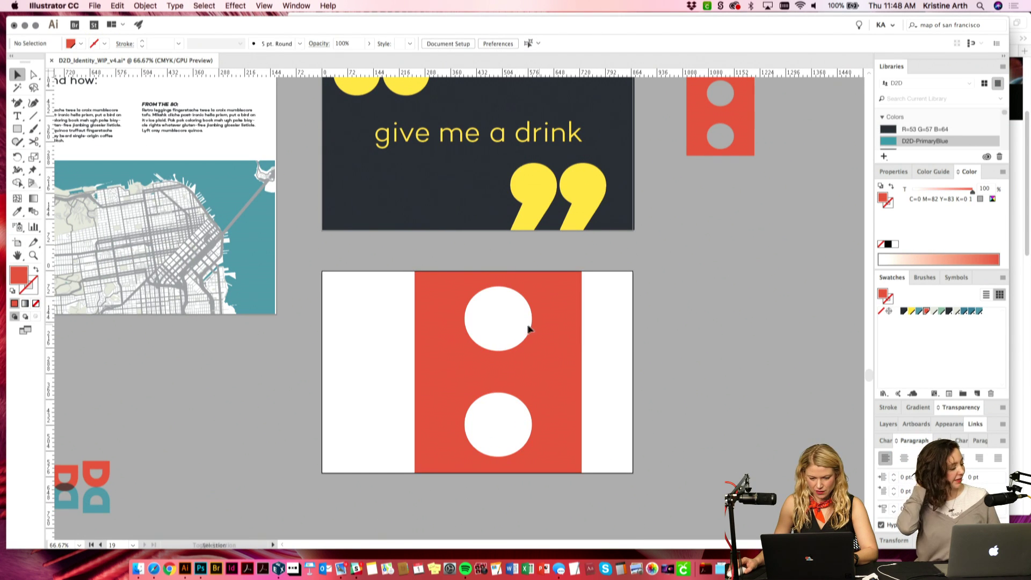
{"action": "left_click_drag", "start_coordinate": [558, 342], "coordinate": [538, 336]}
{"action": "left_click", "coordinate": [732, 305]}
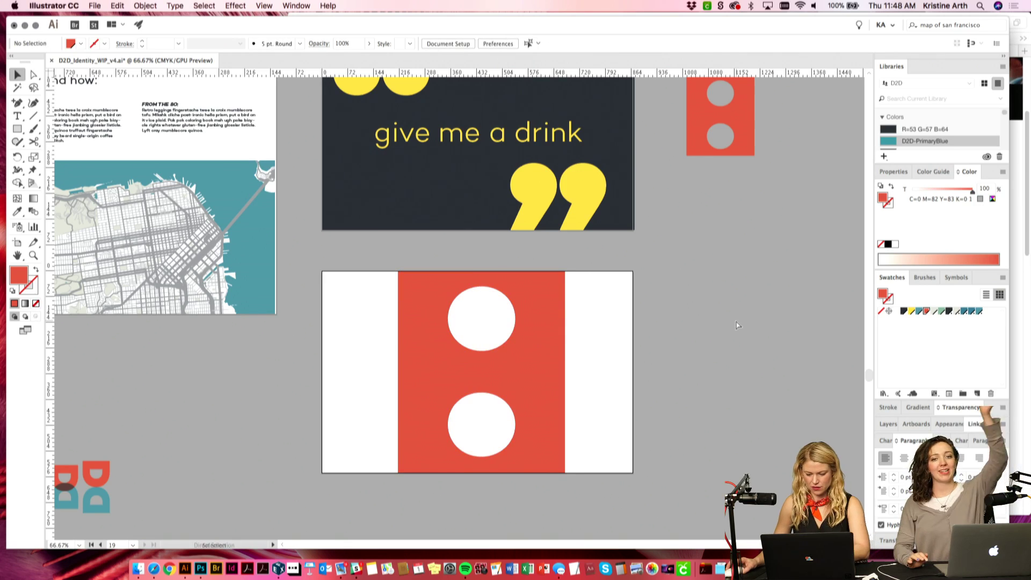
Step: Look over the other identity artboards for artwork to reuse on the second card
{"action": "scroll", "coordinate": [612, 324], "scroll_direction": "down", "scroll_amount": 3}
{"action": "scroll", "coordinate": [672, 281], "scroll_direction": "up", "scroll_amount": 5}
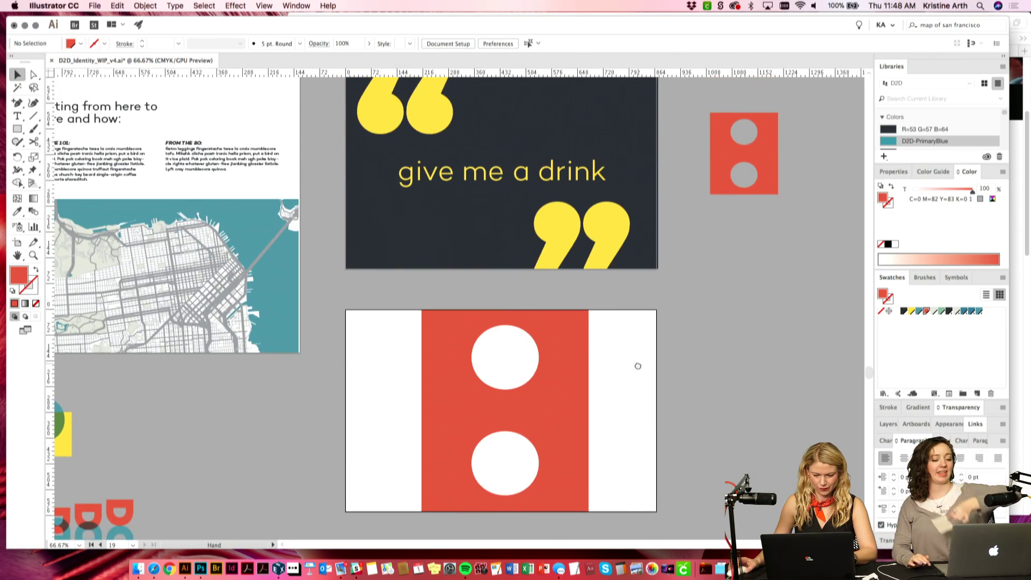
{"action": "key", "text": "super+minus"}
{"action": "key", "text": "super+minus"}
{"action": "scroll", "coordinate": [639, 398], "scroll_direction": "up", "scroll_amount": 10}
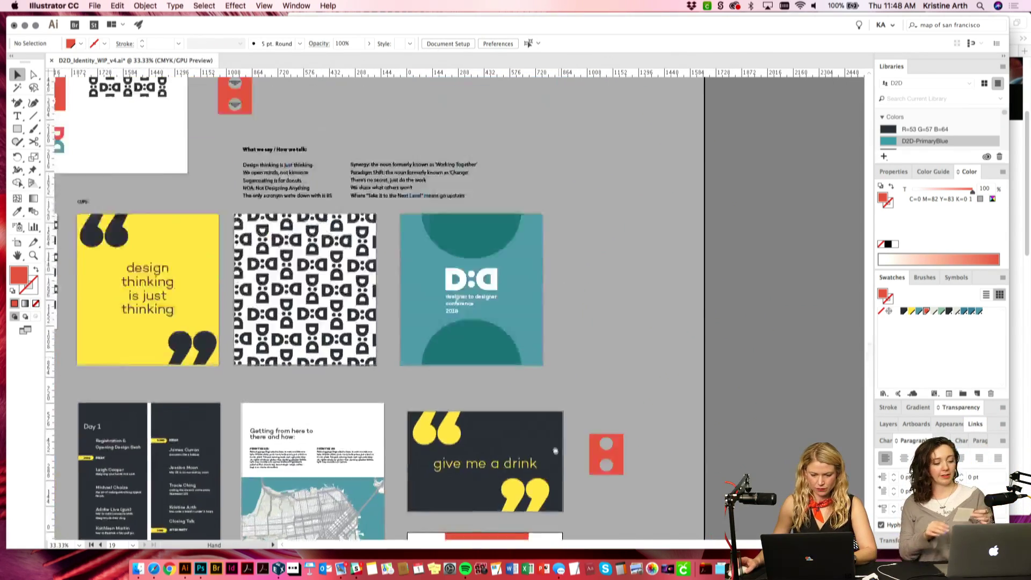
{"action": "scroll", "coordinate": [631, 422], "scroll_direction": "up", "scroll_amount": 3}
{"action": "scroll", "coordinate": [630, 423], "scroll_direction": "left", "scroll_amount": 5}
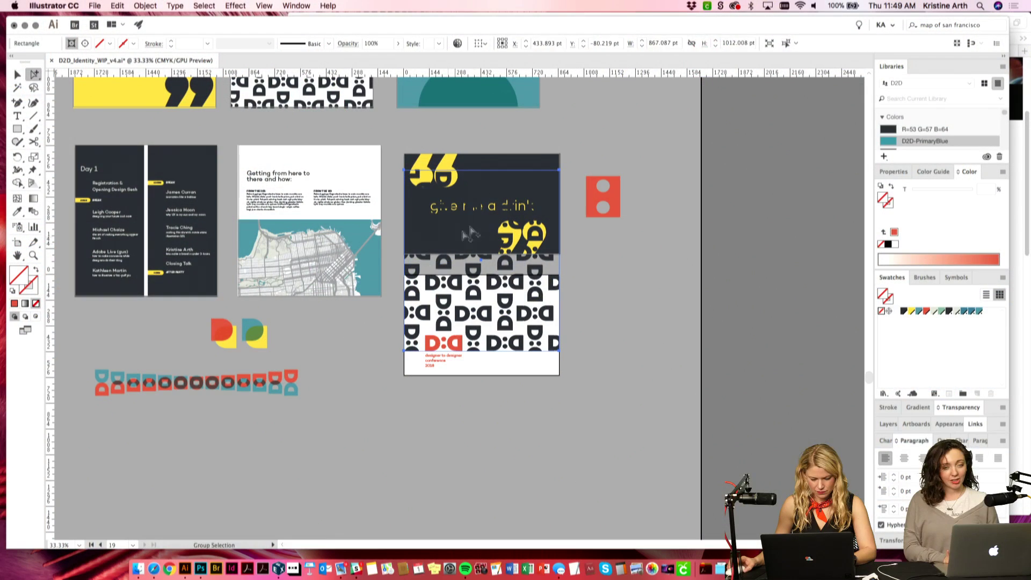
Step: Crop the D:D pattern's clipping rectangle to the second card's upper edge and copy that card's artwork
{"action": "left_click_drag", "start_coordinate": [480, 173], "coordinate": [479, 275]}
{"action": "left_click", "coordinate": [586, 346]}
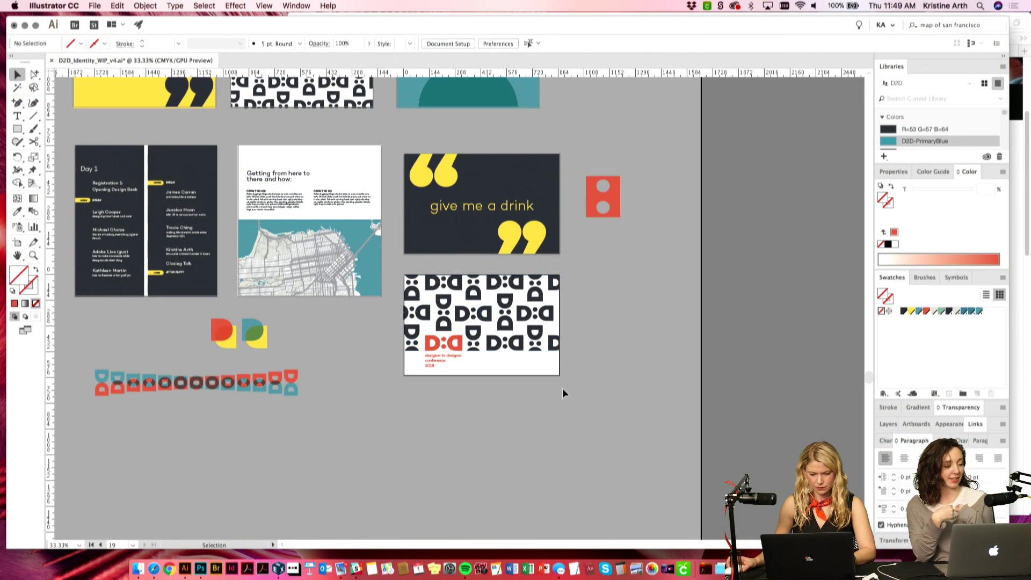
{"action": "left_click", "coordinate": [424, 293]}
{"action": "left_click", "coordinate": [410, 485]}
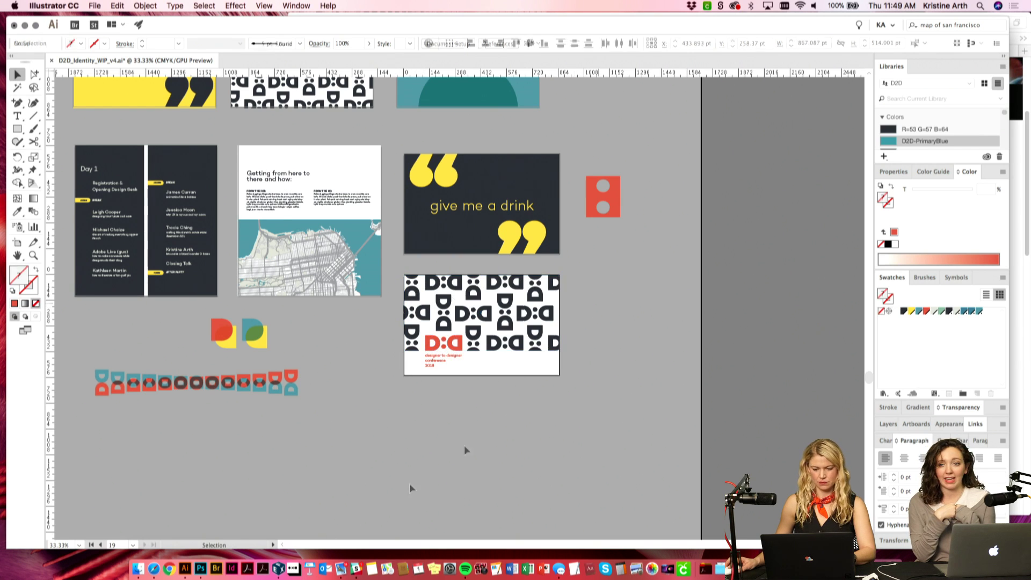
Step: Switch to Photoshop and paste the pattern card as a smart object into the lower "Your design here" layer's contents
{"action": "left_click", "coordinate": [200, 568]}
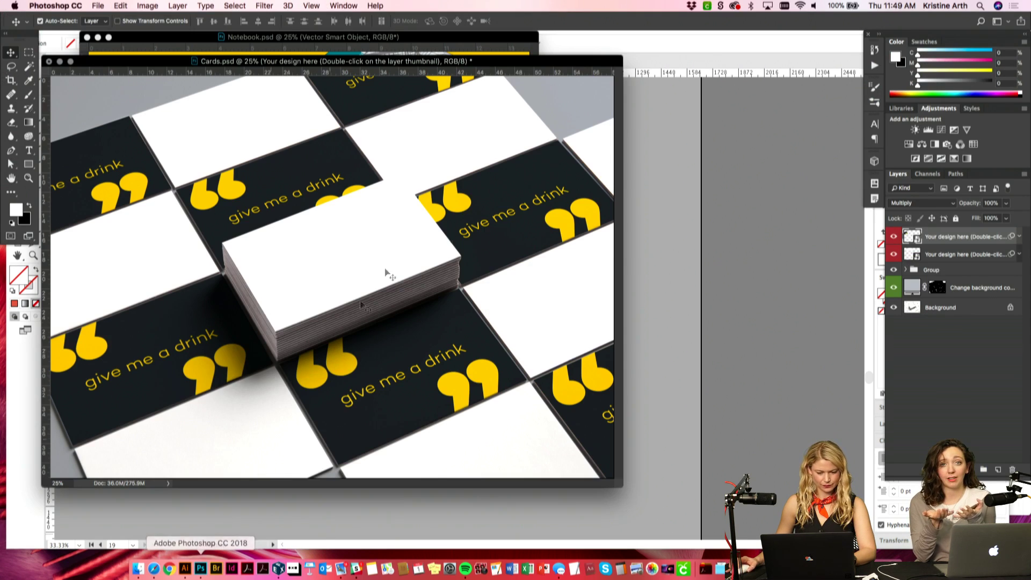
{"action": "double_click", "coordinate": [912, 255]}
{"action": "key", "text": "super+v"}
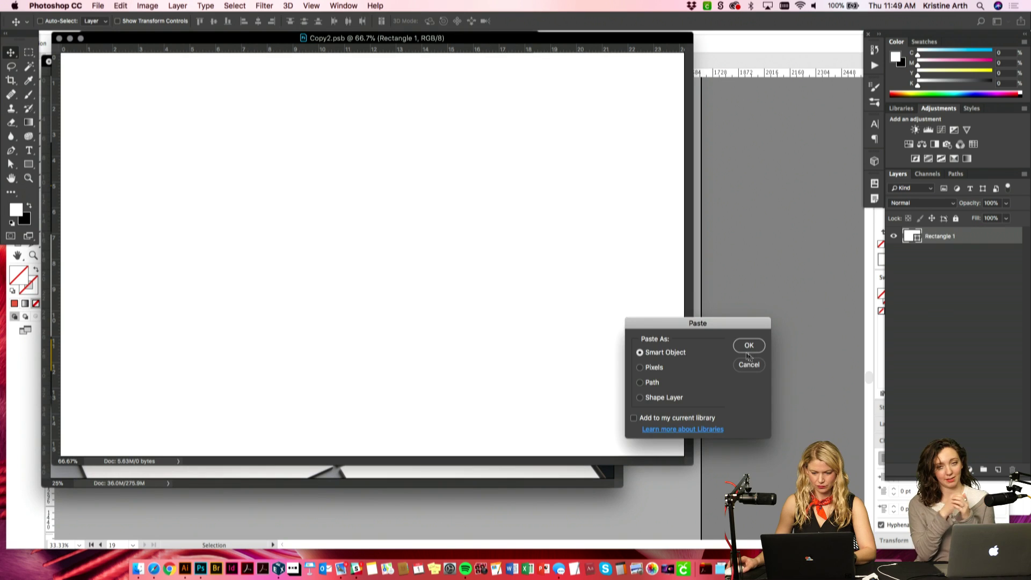
{"action": "left_click", "coordinate": [739, 348]}
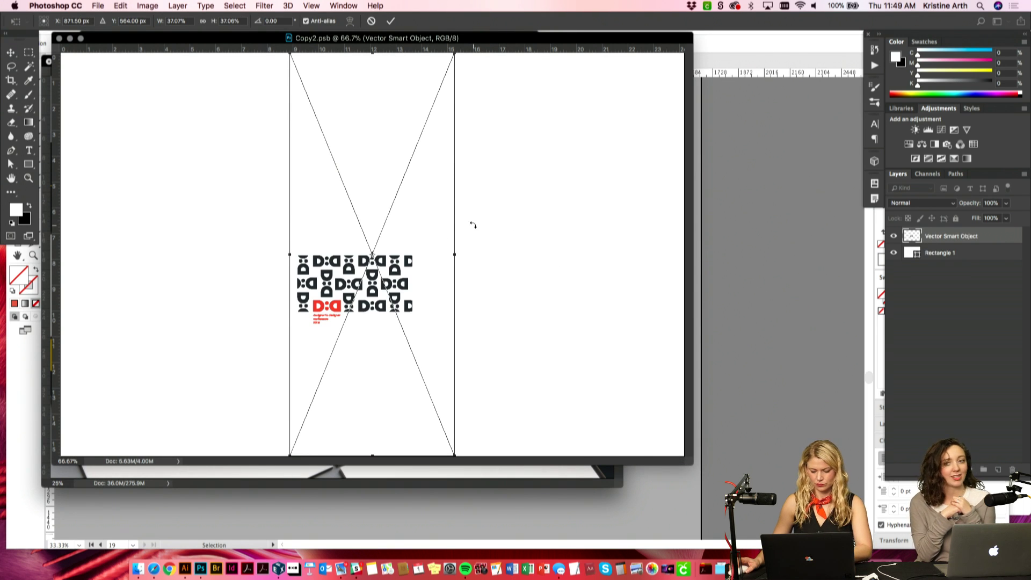
Step: Scale the pasted pattern artwork to about 164% and move it up over the white card area
{"action": "key", "text": "super+minus"}
{"action": "key", "text": "super+minus"}
{"action": "key", "text": "super+minus"}
{"action": "left_click_drag", "start_coordinate": [300, 209], "coordinate": [654, 491]}
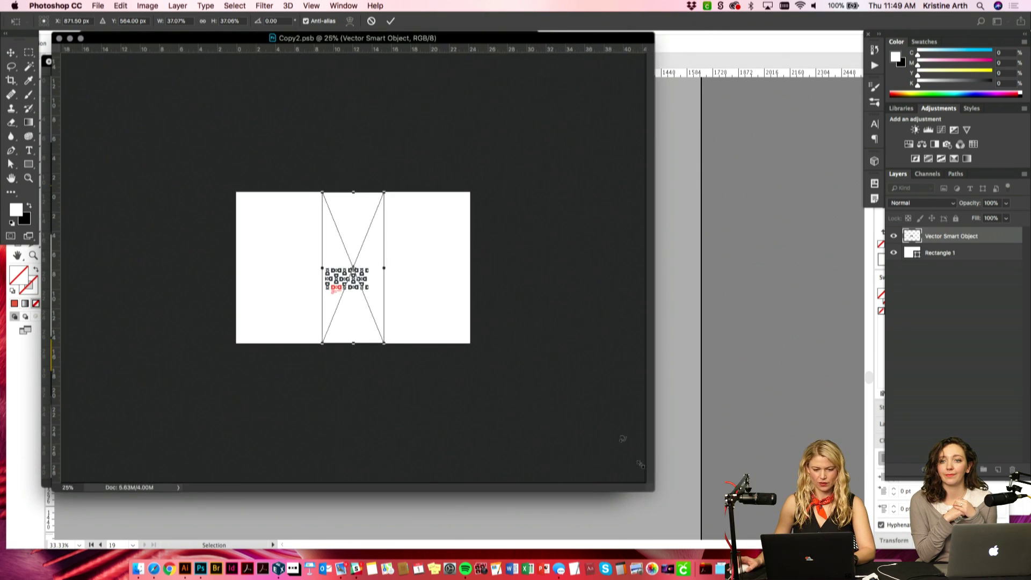
{"action": "left_click_drag", "start_coordinate": [322, 191], "coordinate": [47, 48]}
{"action": "left_click_drag", "start_coordinate": [450, 327], "coordinate": [446, 261]}
{"action": "key", "text": "super+minus"}
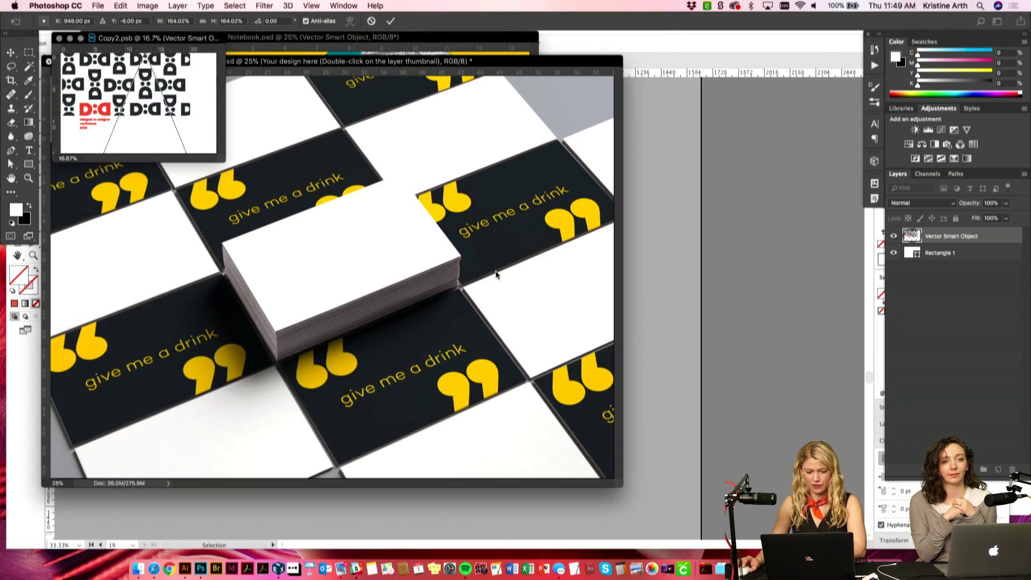
Step: Enlarge the pasted D:D pattern artwork to about 202% and position it so it fills the white card
{"action": "left_click_drag", "start_coordinate": [185, 137], "coordinate": [695, 570]}
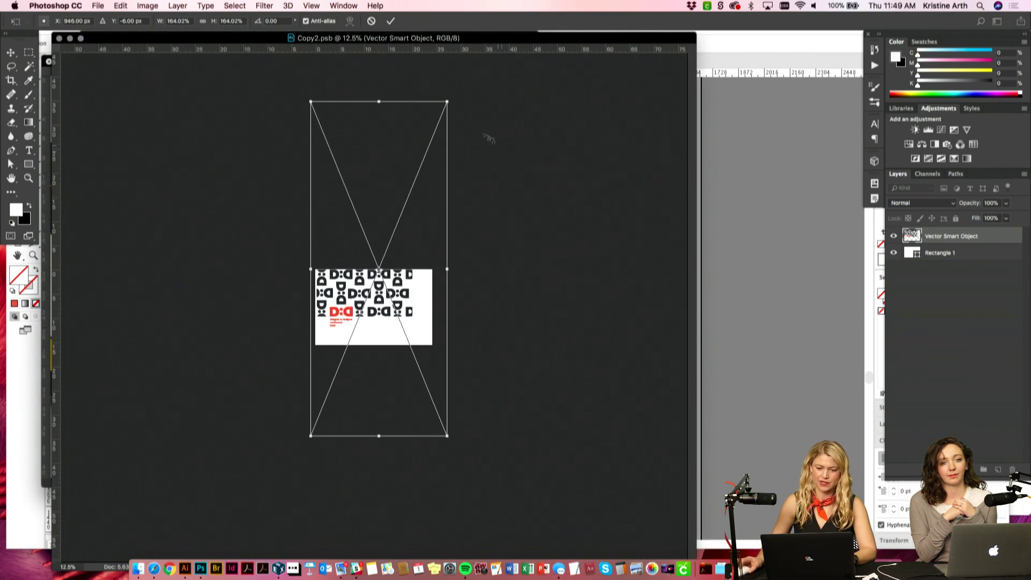
{"action": "left_click_drag", "start_coordinate": [447, 98], "coordinate": [476, 32]}
{"action": "left_click_drag", "start_coordinate": [306, 436], "coordinate": [308, 442]}
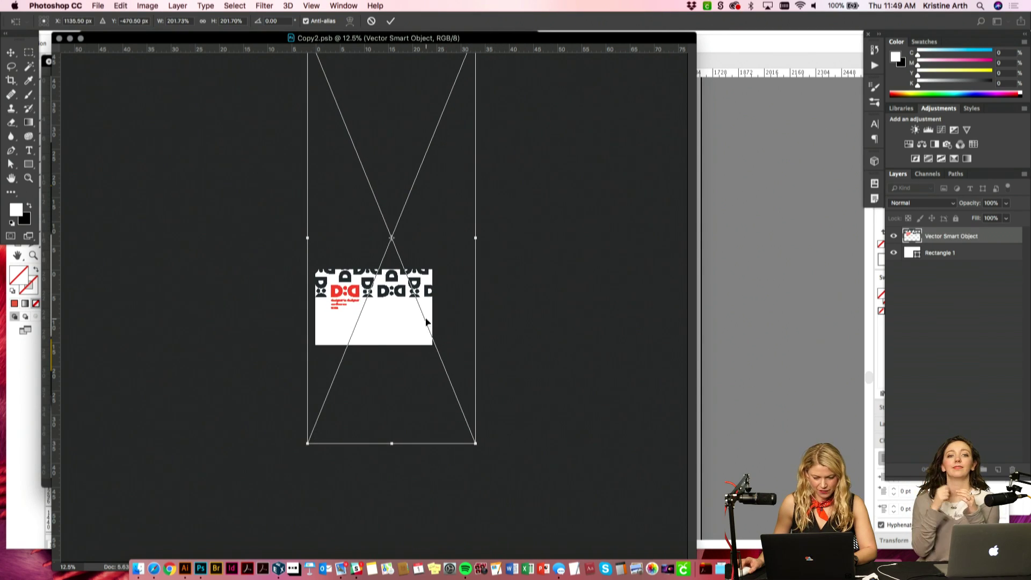
{"action": "mouse_move", "coordinate": [426, 322]}
{"action": "left_mouse_down"}
{"action": "mouse_move", "coordinate": [429, 338]}
{"action": "mouse_move", "coordinate": [427, 321]}
{"action": "left_mouse_up"}
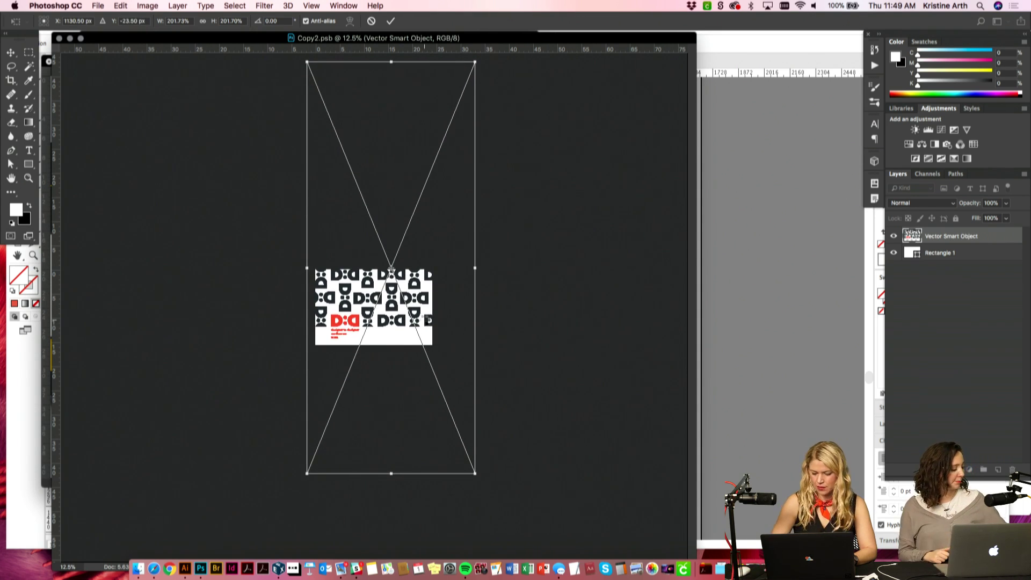
{"action": "key", "text": "Return"}
Step: Save and close the Copy2.psb card contents and save the Cards.psd mockup
{"action": "key", "text": "super+s"}
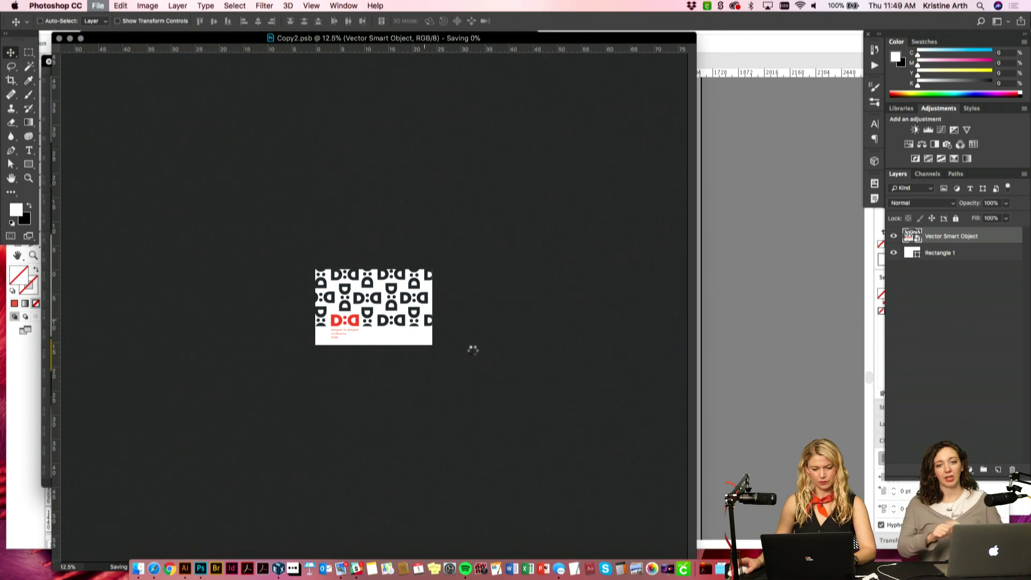
{"action": "key", "text": "super+w"}
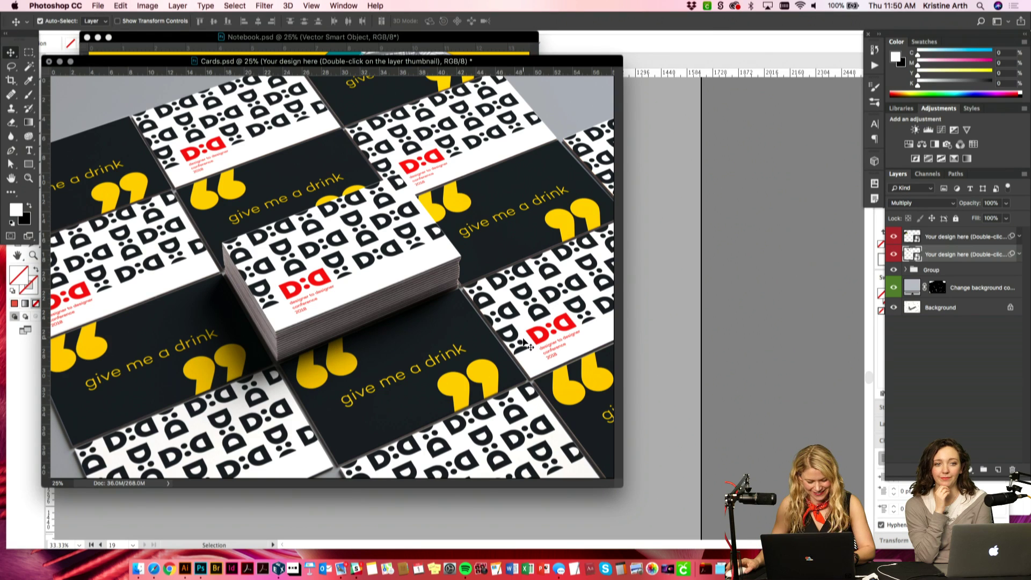
{"action": "key", "text": "super+s"}
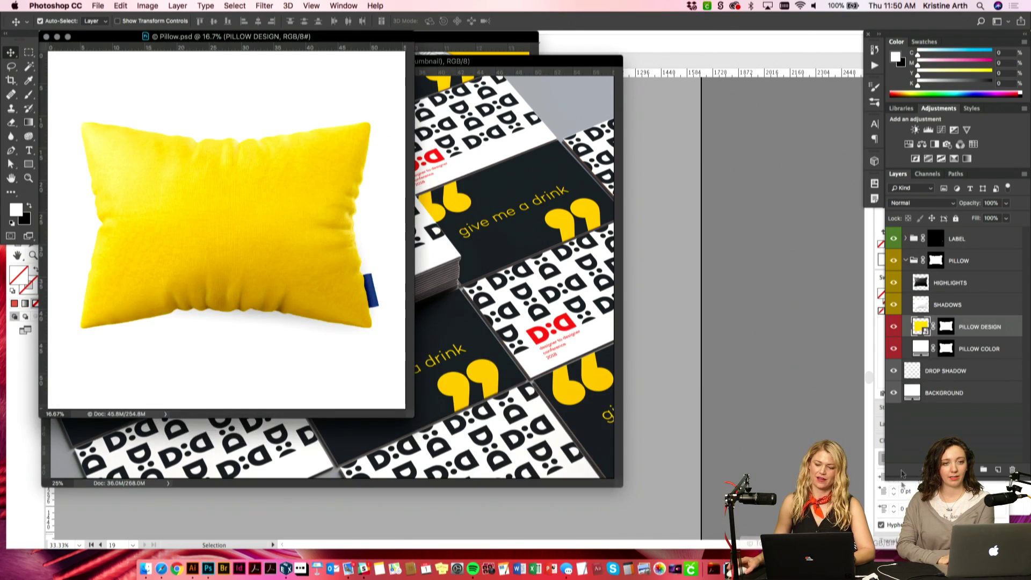
Step: Switch to Illustrator and copy the square black-and-white D:D pattern between the yellow and teal squares
{"action": "left_click", "coordinate": [754, 365]}
{"action": "scroll", "coordinate": [687, 370], "scroll_direction": "up", "scroll_amount": 5}
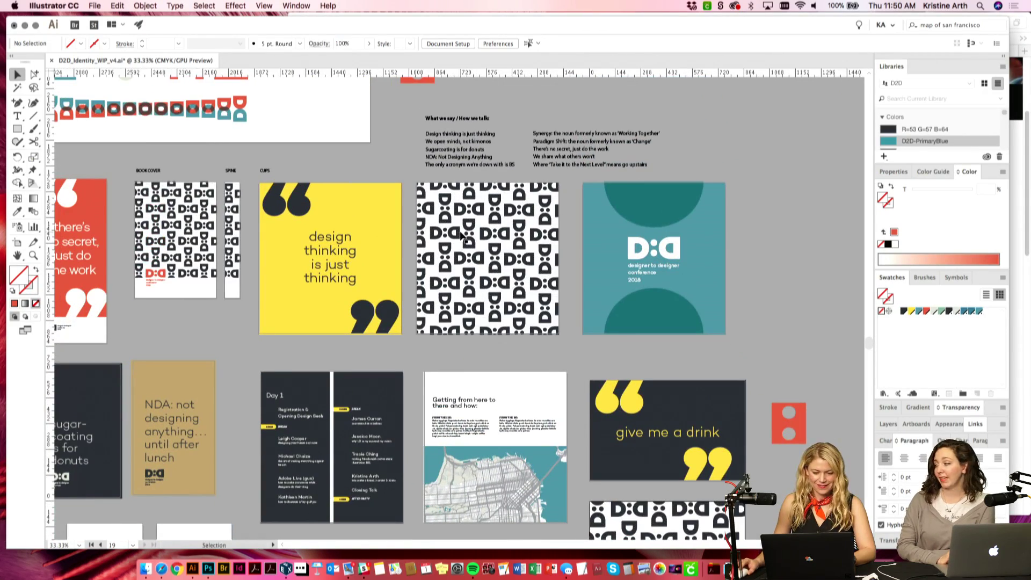
{"action": "left_click", "coordinate": [461, 237]}
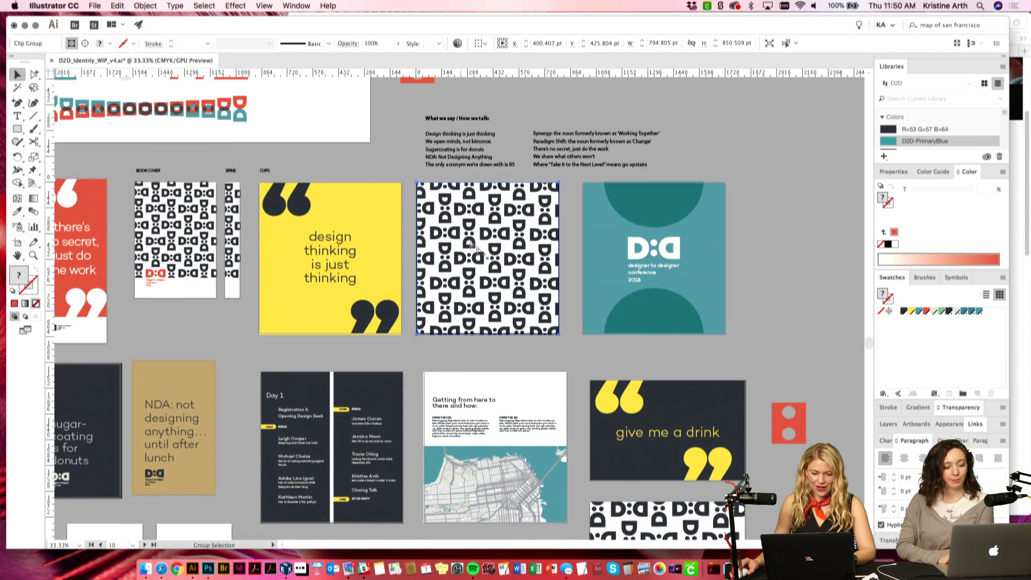
{"action": "scroll", "coordinate": [802, 321], "scroll_direction": "down", "scroll_amount": 2}
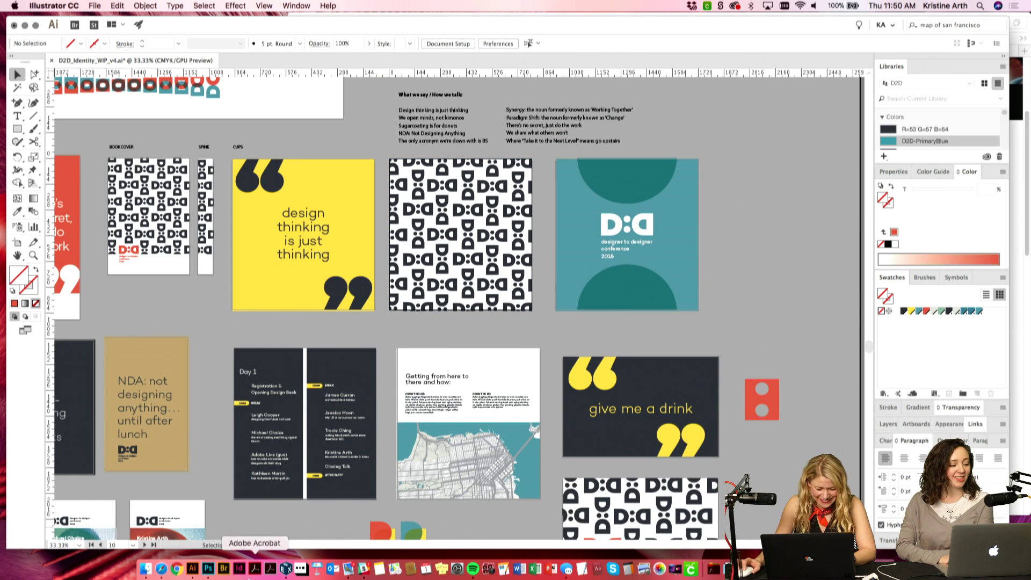
Step: Switch to Photoshop and paste the pattern as a smart object into the PILLOW DESIGN layer's contents
{"action": "left_click", "coordinate": [209, 569]}
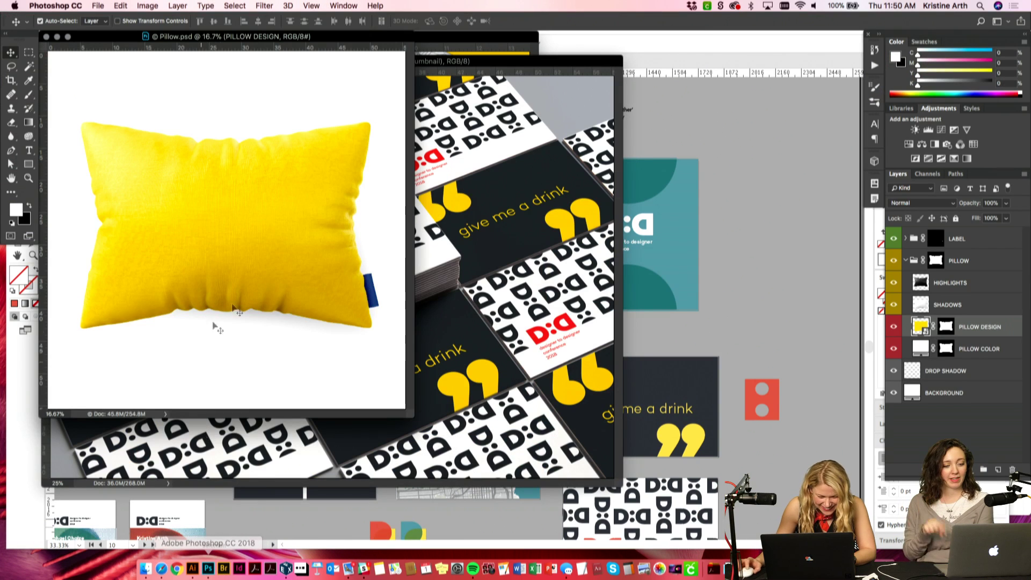
{"action": "double_click", "coordinate": [924, 331]}
{"action": "key", "text": "super+v"}
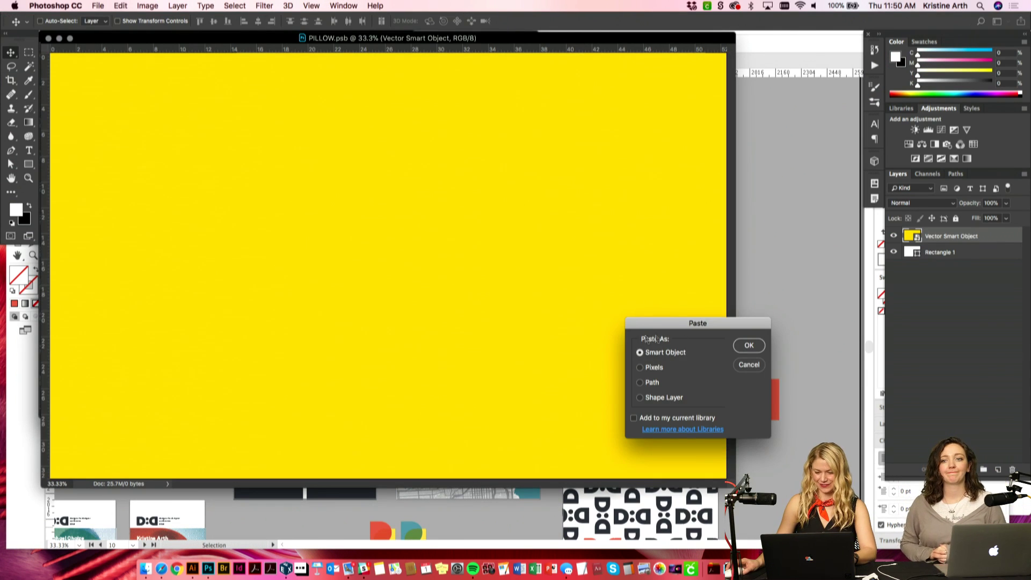
{"action": "left_click", "coordinate": [749, 346]}
Step: Scale the pasted pattern to about 489% so it covers the yellow background, and save and close the pillow contents
{"action": "left_click_drag", "start_coordinate": [386, 157], "coordinate": [316, 336]}
{"action": "left_click_drag", "start_coordinate": [405, 232], "coordinate": [983, 10]}
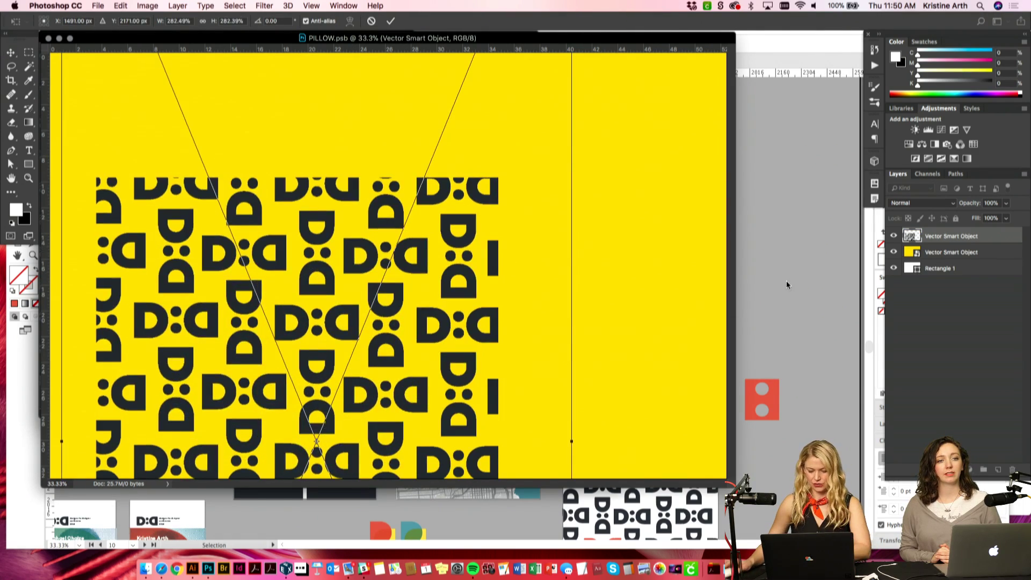
{"action": "key", "text": "super+minus"}
{"action": "key", "text": "super+minus"}
{"action": "key", "text": "super+minus"}
{"action": "left_click_drag", "start_coordinate": [315, 224], "coordinate": [702, 529]}
{"action": "left_click_drag", "start_coordinate": [438, 124], "coordinate": [440, 215]}
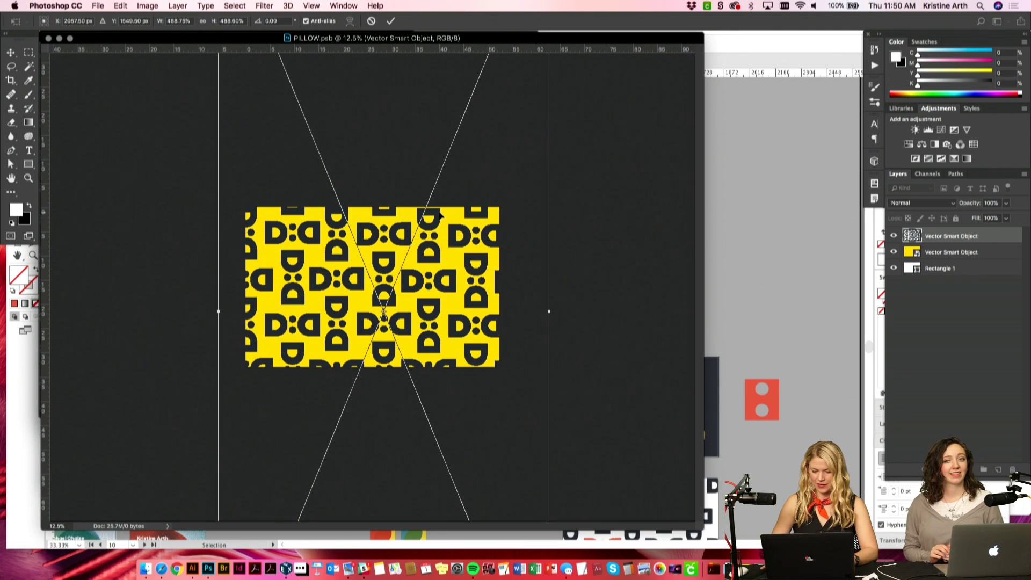
{"action": "key", "text": "Return"}
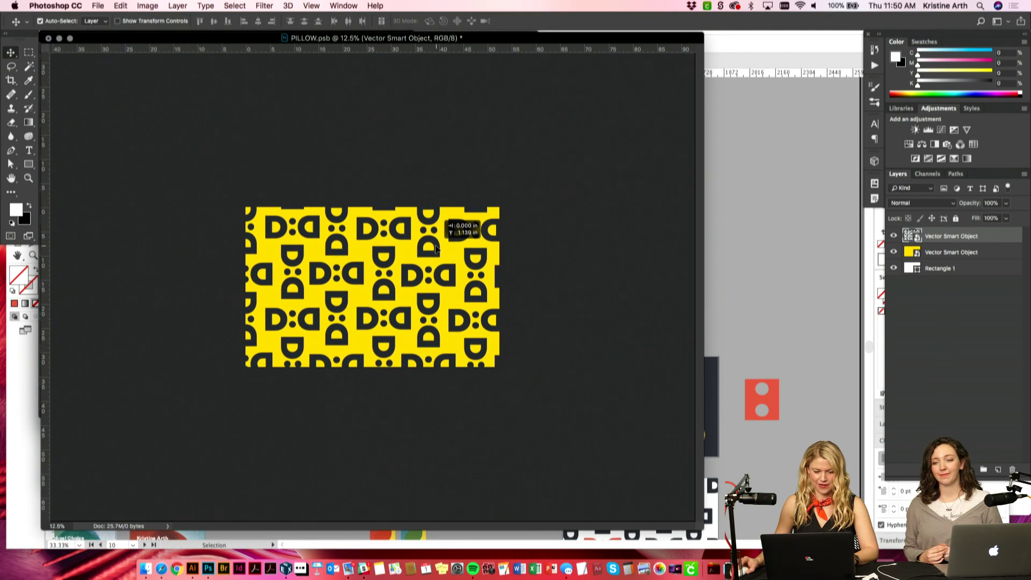
{"action": "key", "text": "super+s"}
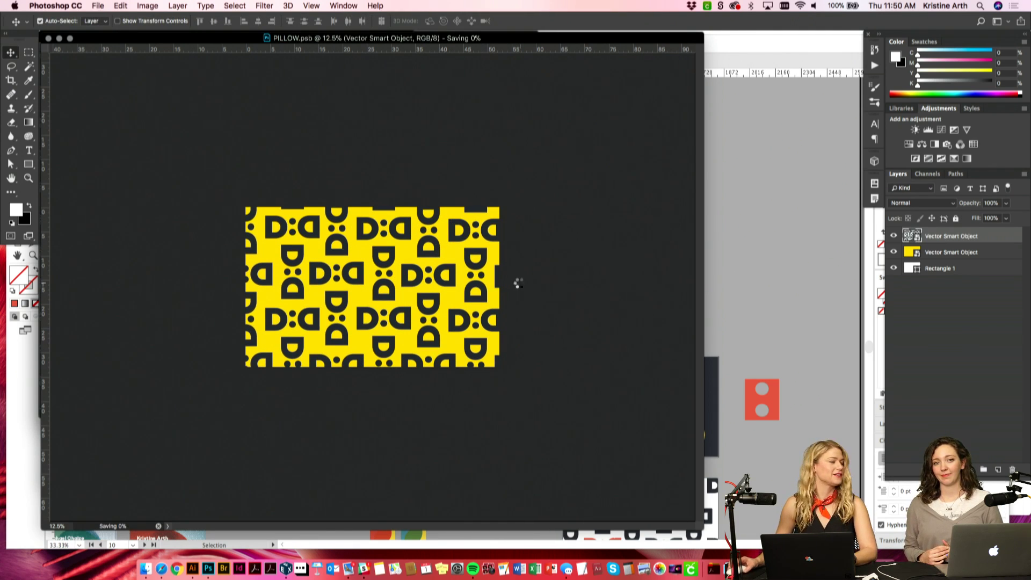
{"action": "key", "text": "super+w"}
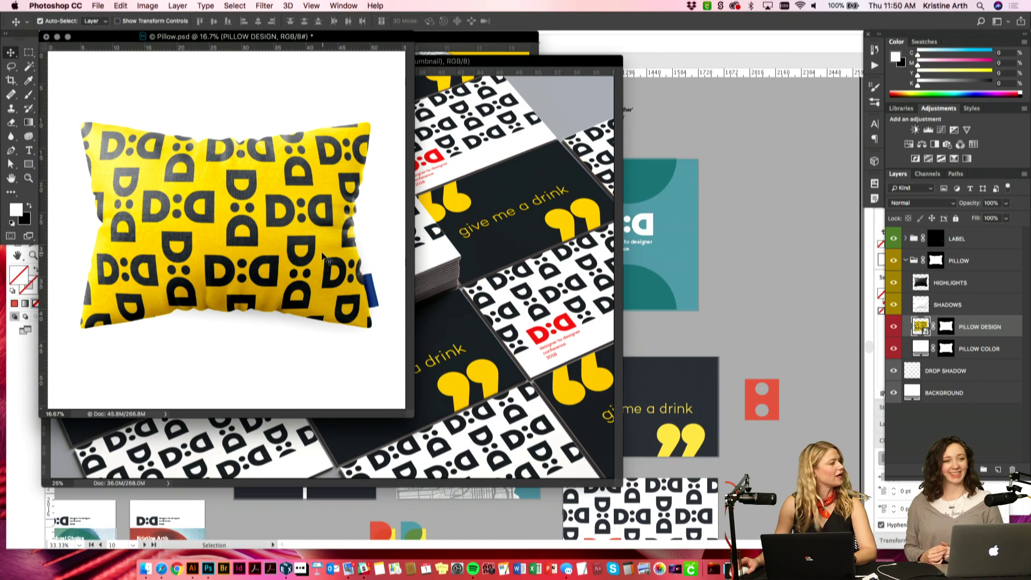
Step: Hide the LABEL DESIGN layer in the pillow's LABEL group and open its smart object contents
{"action": "left_click", "coordinate": [374, 290]}
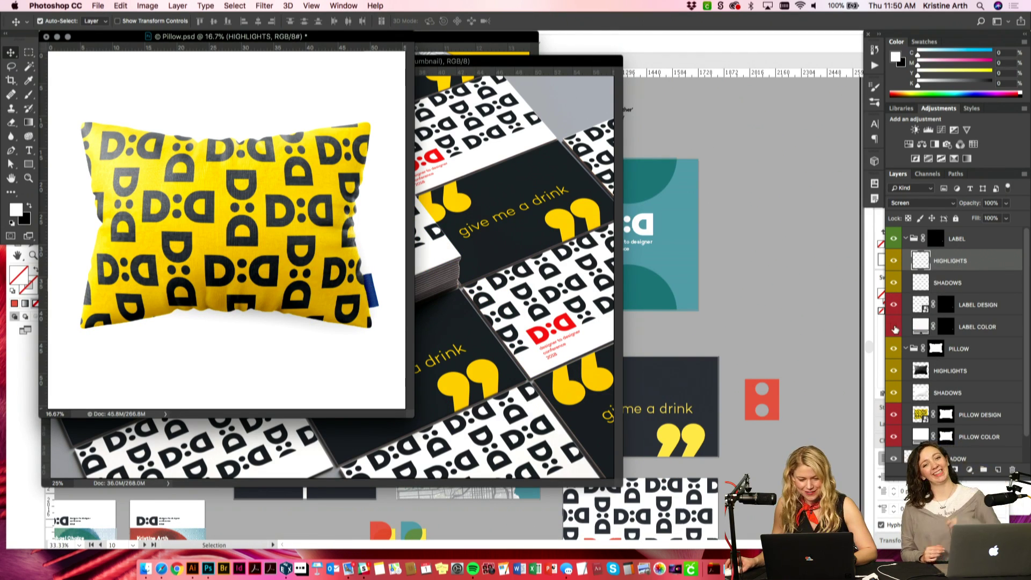
{"action": "left_click", "coordinate": [893, 305]}
{"action": "left_click", "coordinate": [893, 304]}
{"action": "left_click", "coordinate": [893, 305]}
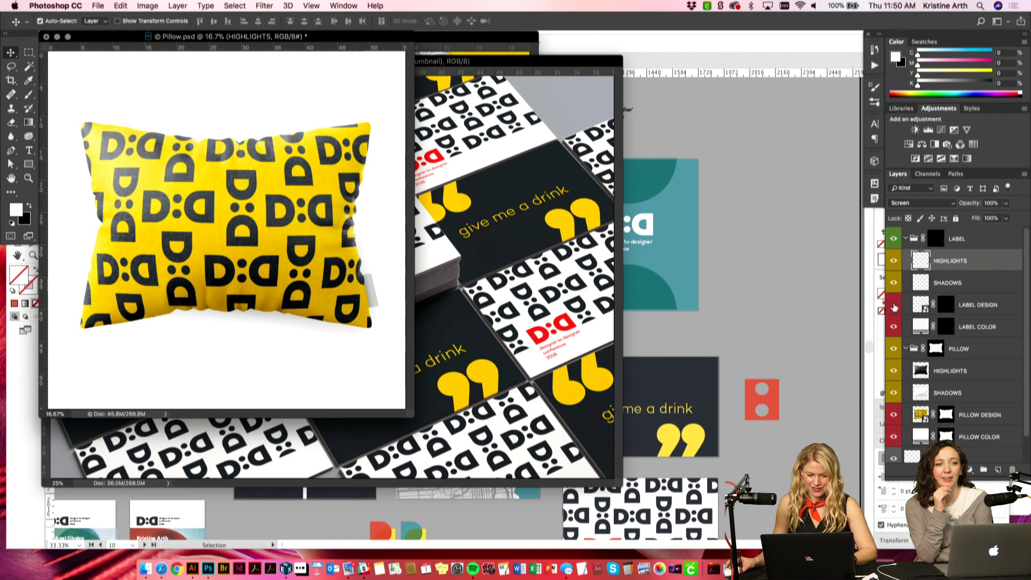
{"action": "left_click", "coordinate": [920, 306]}
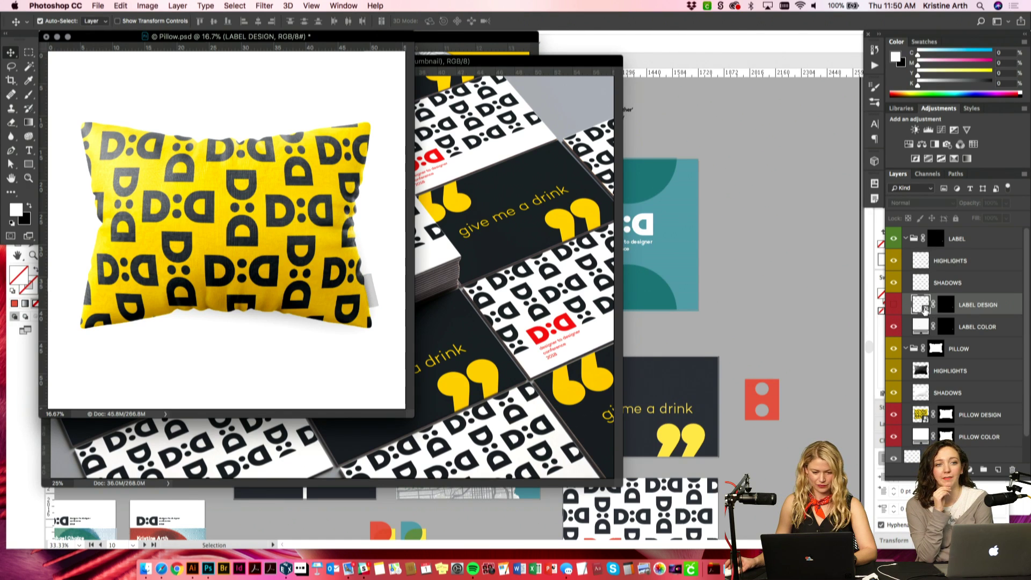
{"action": "double_click", "coordinate": [924, 308]}
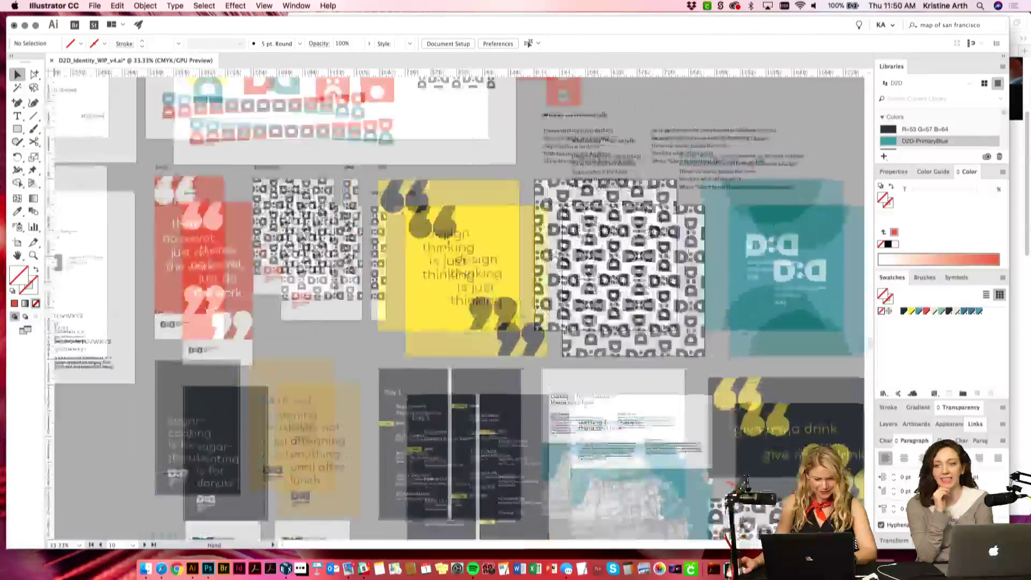
Step: Copy the horizontal D:D conference logo in Illustrator and paste it as a smart object into the label contents in Photoshop
{"action": "scroll", "coordinate": [559, 268], "scroll_direction": "up", "scroll_amount": 5}
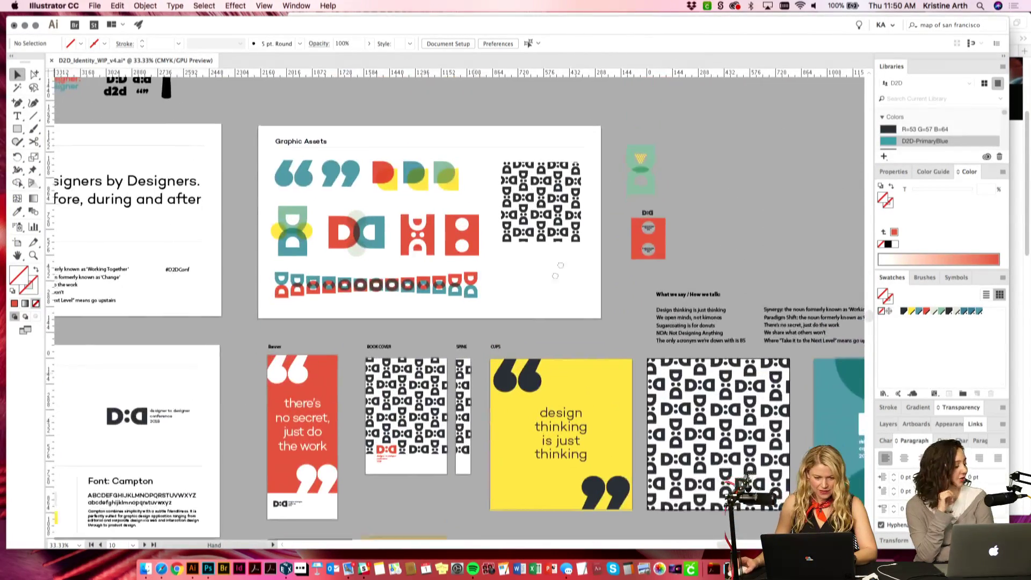
{"action": "scroll", "coordinate": [560, 265], "scroll_direction": "down", "scroll_amount": 5}
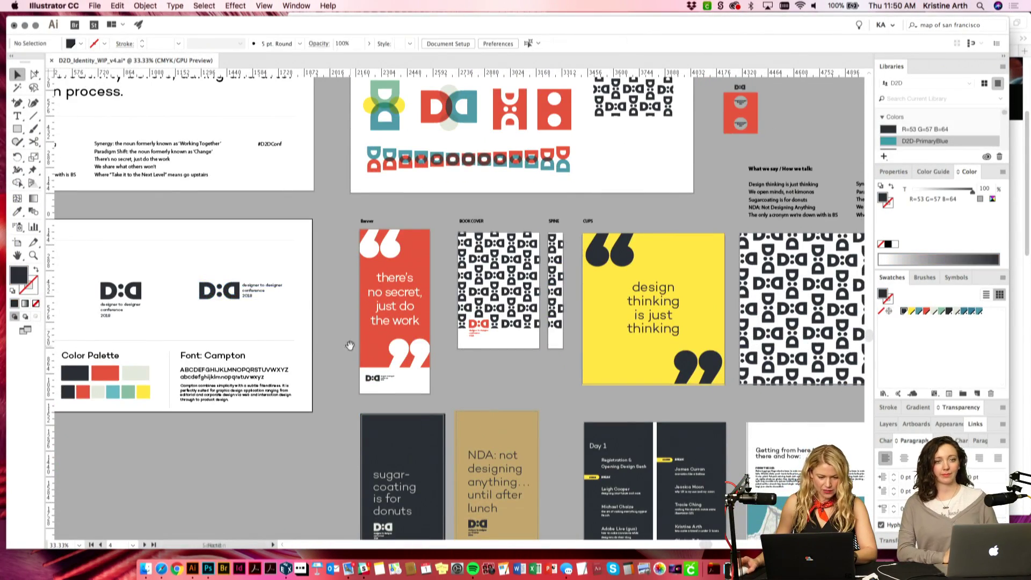
{"action": "scroll", "coordinate": [349, 345], "scroll_direction": "right", "scroll_amount": 3}
{"action": "left_click", "coordinate": [208, 569]}
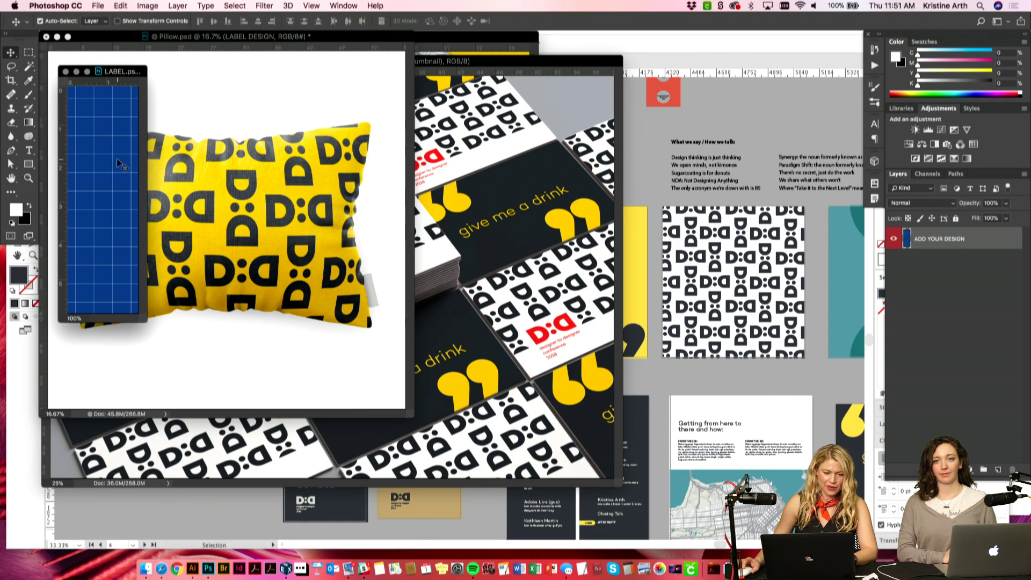
{"action": "key", "text": "super+v"}
{"action": "left_click", "coordinate": [757, 347]}
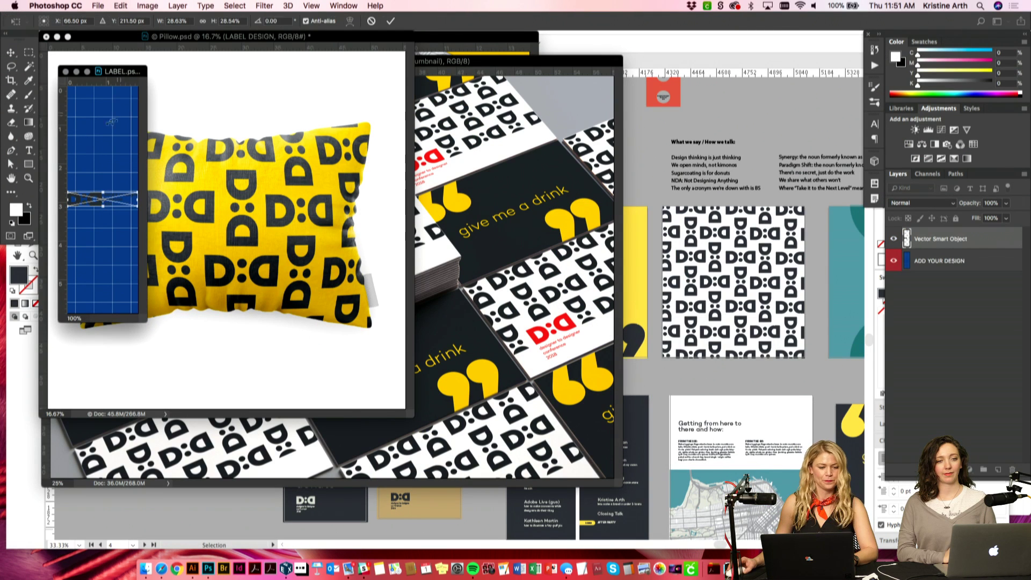
Step: Rotate the pasted logo 90° and scale it to about 85% so it runs along the length of the label
{"action": "left_click_drag", "start_coordinate": [140, 161], "coordinate": [147, 200]}
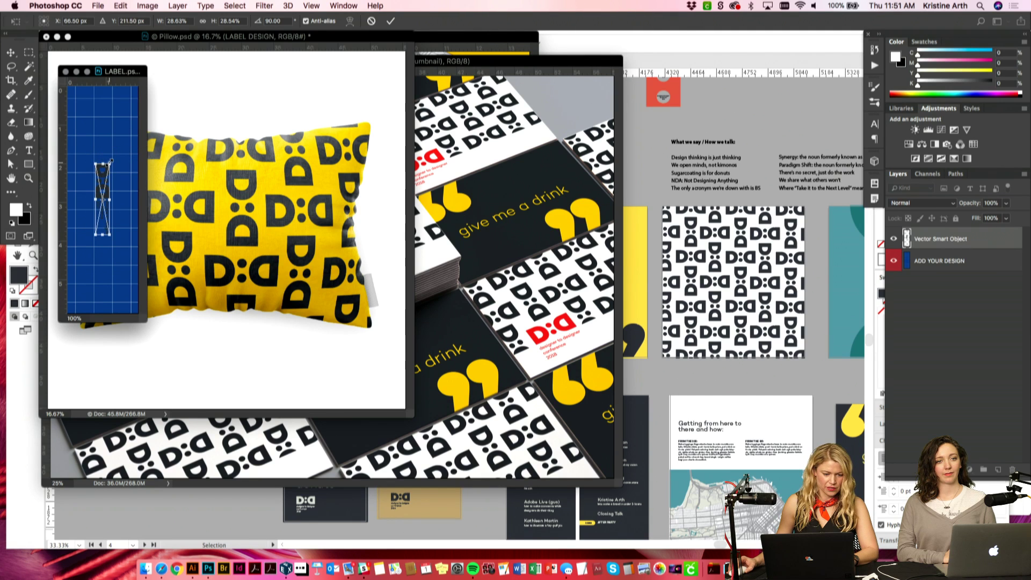
{"action": "left_click_drag", "start_coordinate": [109, 163], "coordinate": [152, 96]}
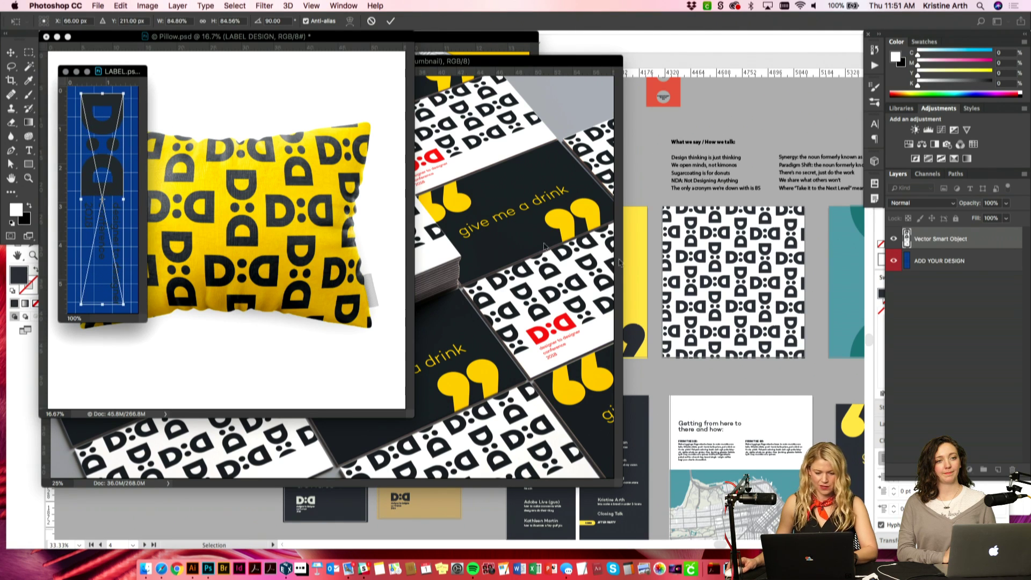
{"action": "key", "text": "Return"}
Step: Delete the blue ADD YOUR DESIGN layer, save and close the label contents, and show the LABEL DESIGN layer
{"action": "key", "text": "Delete"}
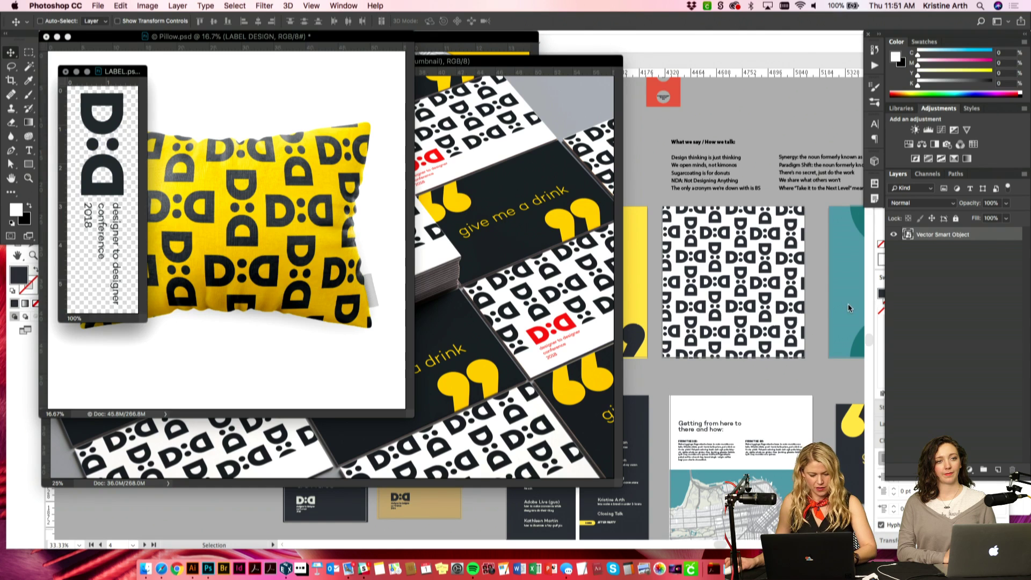
{"action": "key", "text": "super+s"}
{"action": "key", "text": "super+w"}
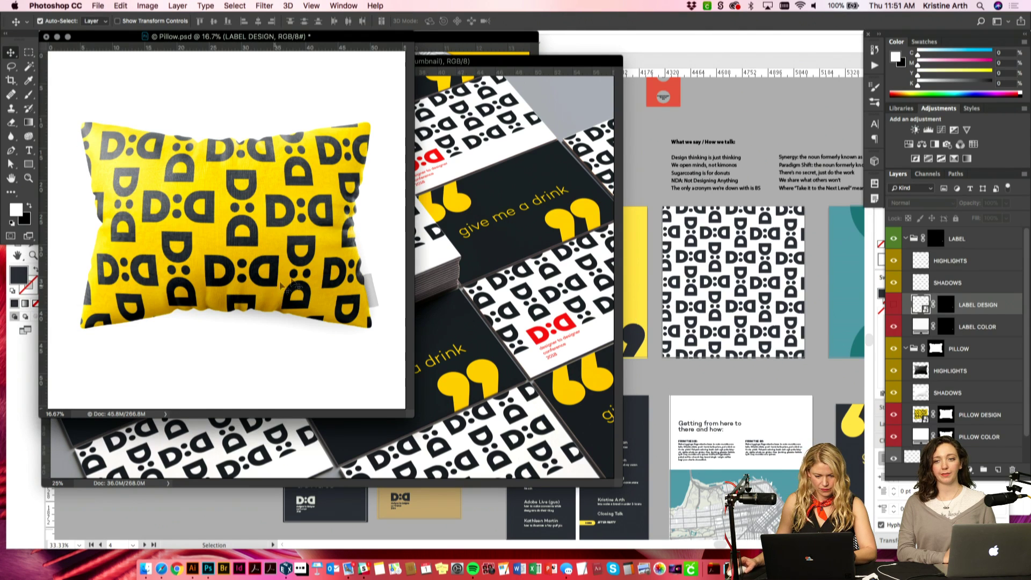
{"action": "left_click", "coordinate": [894, 309]}
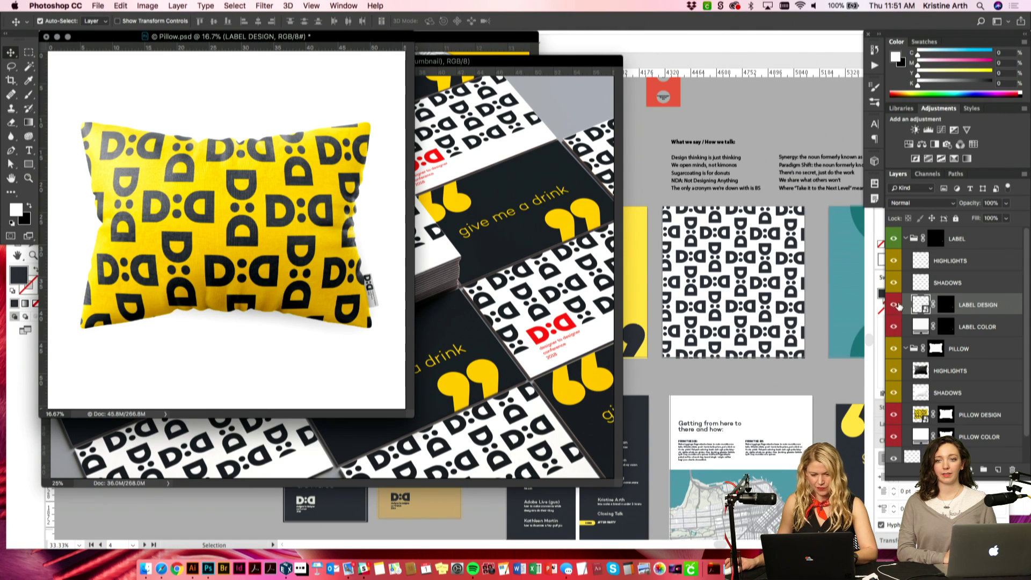
Step: Reopen the LABEL DESIGN contents, transform the logo to sit farther from the label's upper end, and save and close them
{"action": "double_click", "coordinate": [924, 310]}
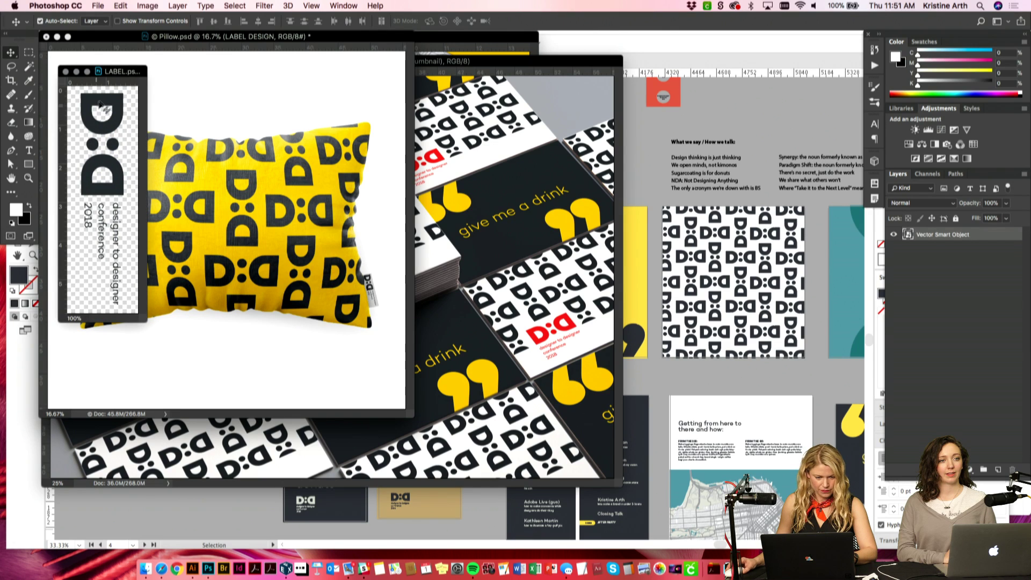
{"action": "key", "text": "super+t"}
{"action": "left_click_drag", "start_coordinate": [102, 93], "coordinate": [105, 118]}
{"action": "key", "text": "Return"}
{"action": "key", "text": "super+s"}
{"action": "key", "text": "super+w"}
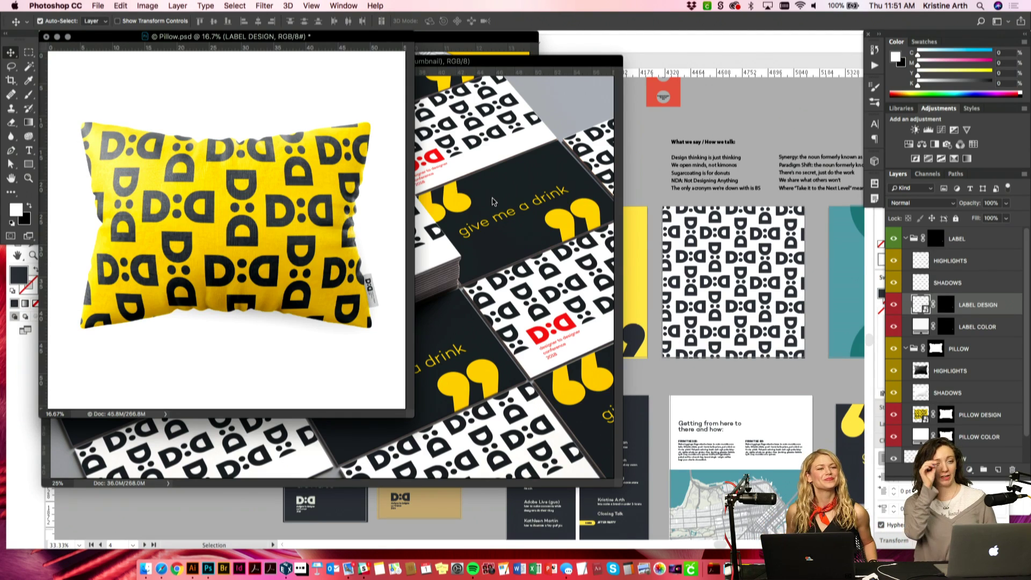
Step: Switch to Chrome and look over the D:D T-shirt designs posted on Imgur and Behance
{"action": "key", "text": "super+Tab"}
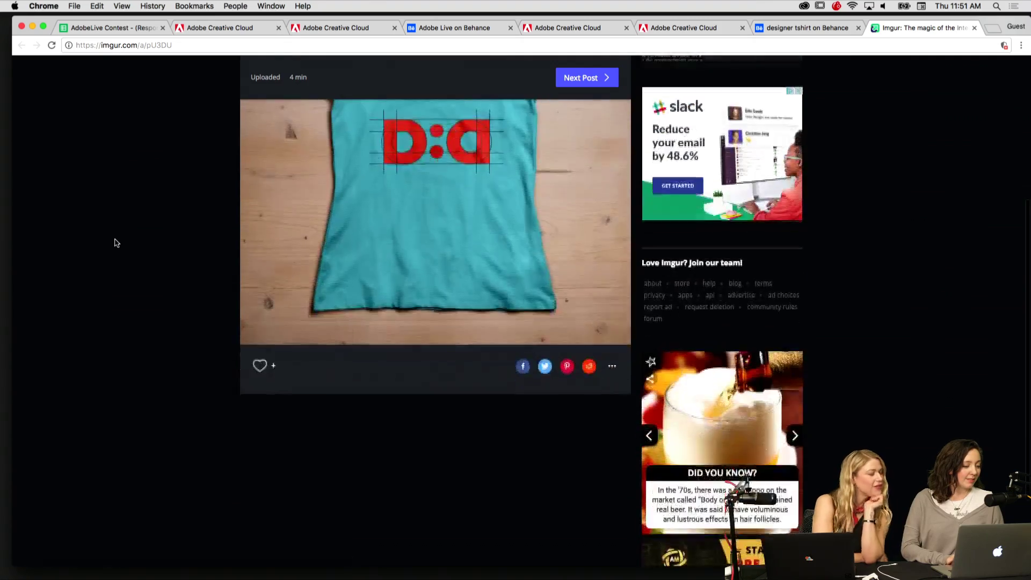
{"action": "scroll", "coordinate": [116, 243], "scroll_direction": "down", "scroll_amount": 1}
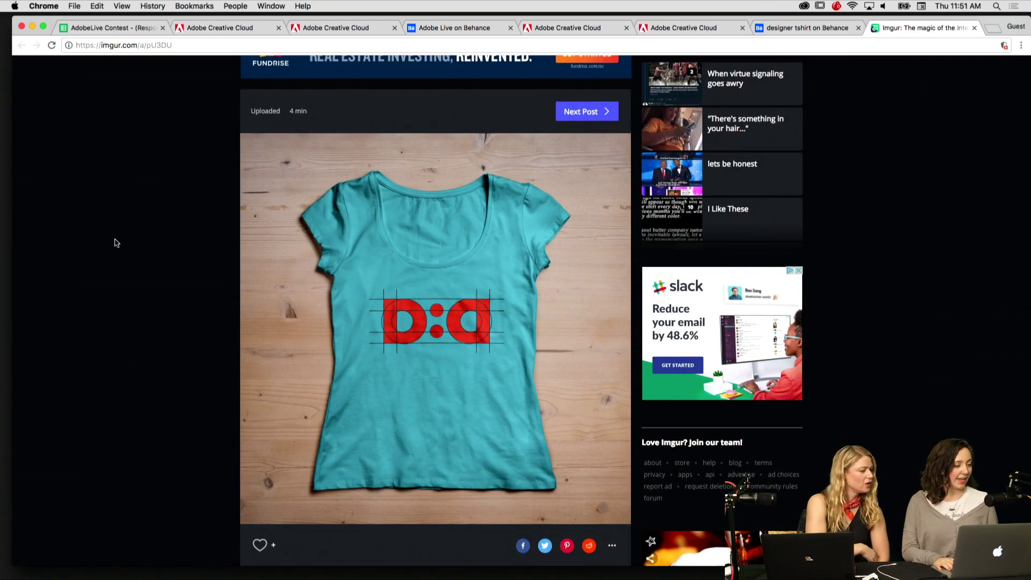
{"action": "key", "text": "ctrl+shift+Tab"}
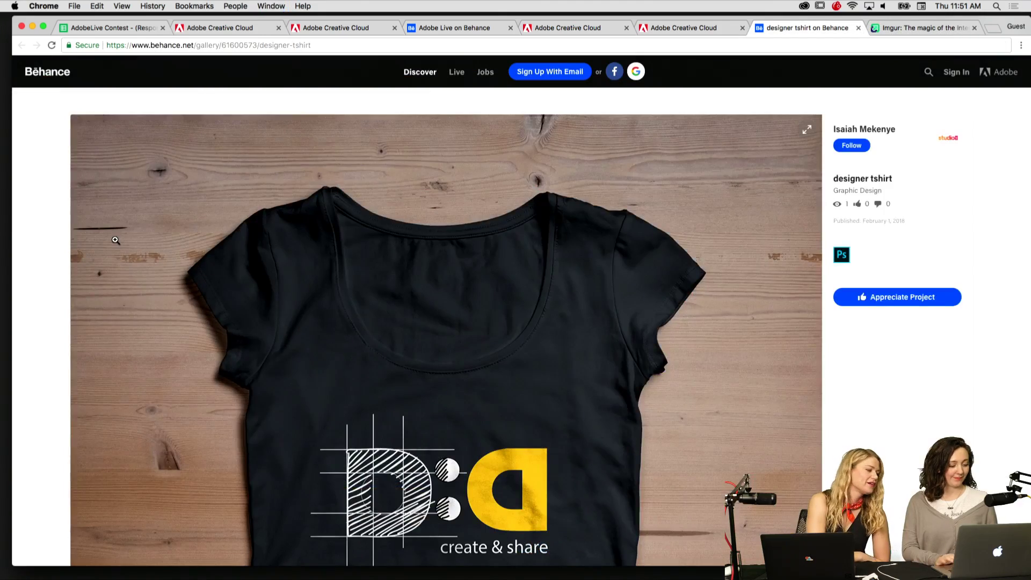
{"action": "scroll", "coordinate": [164, 317], "scroll_direction": "down", "scroll_amount": 3}
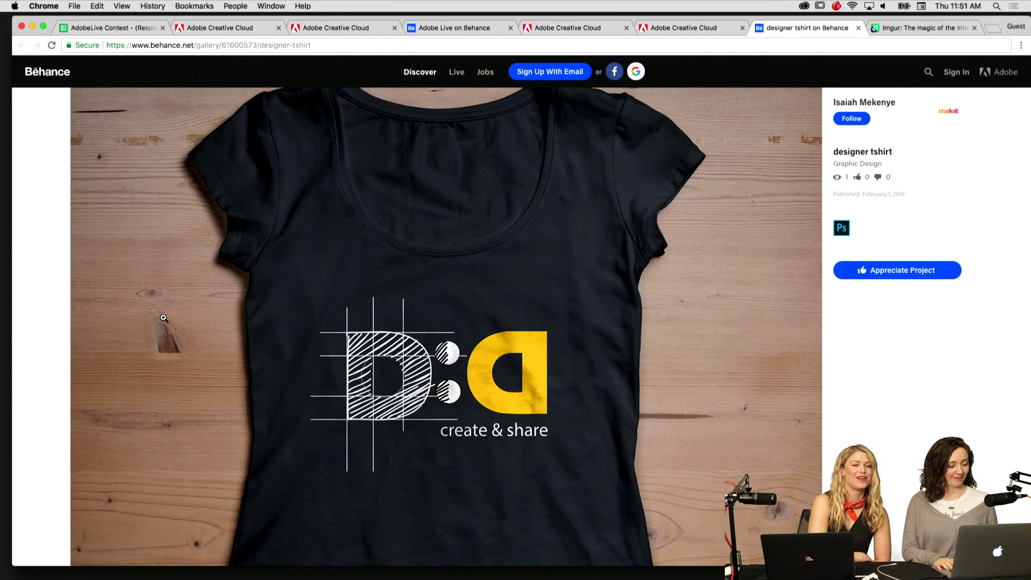
Step: Look over the DESIGN THINKING IS JUST THINKING T-shirt and the red and teal animal T-shirts in the Creative Cloud submissions
{"action": "key", "text": "ctrl+shift+Tab"}
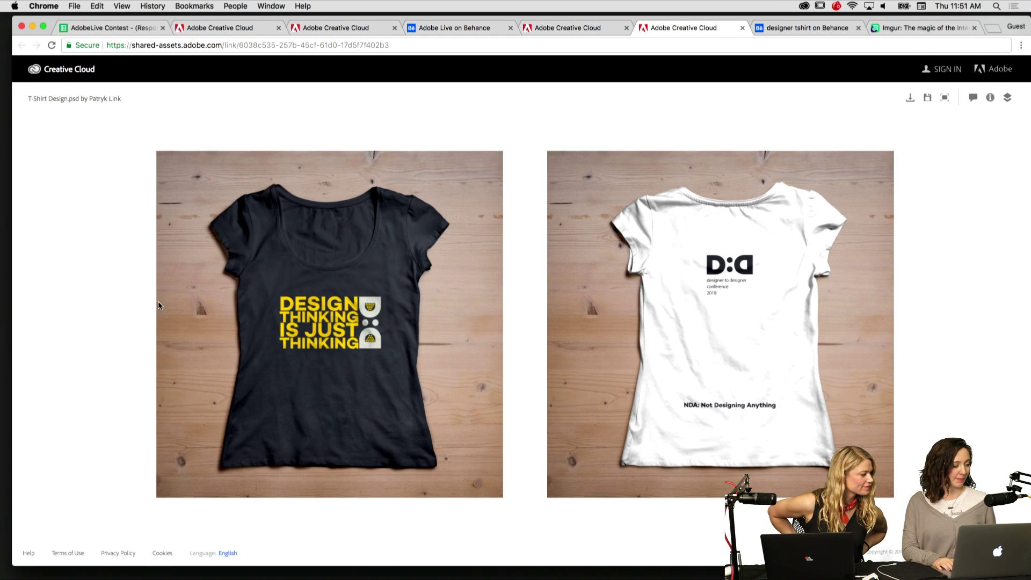
{"action": "key", "text": "ctrl+shift+Tab"}
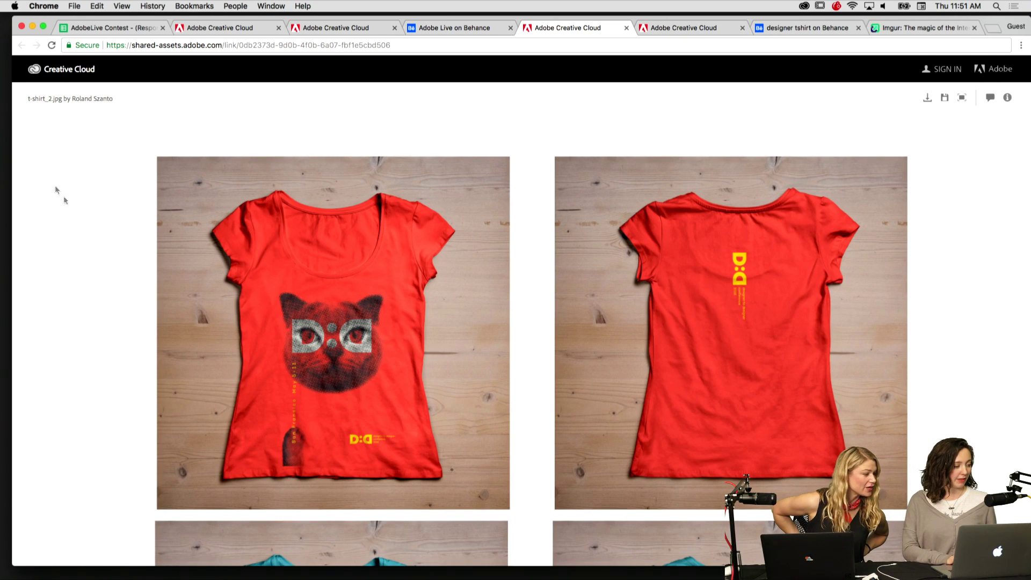
{"action": "scroll", "coordinate": [149, 305], "scroll_direction": "down", "scroll_amount": 6}
{"action": "scroll", "coordinate": [149, 305], "scroll_direction": "up", "scroll_amount": 5}
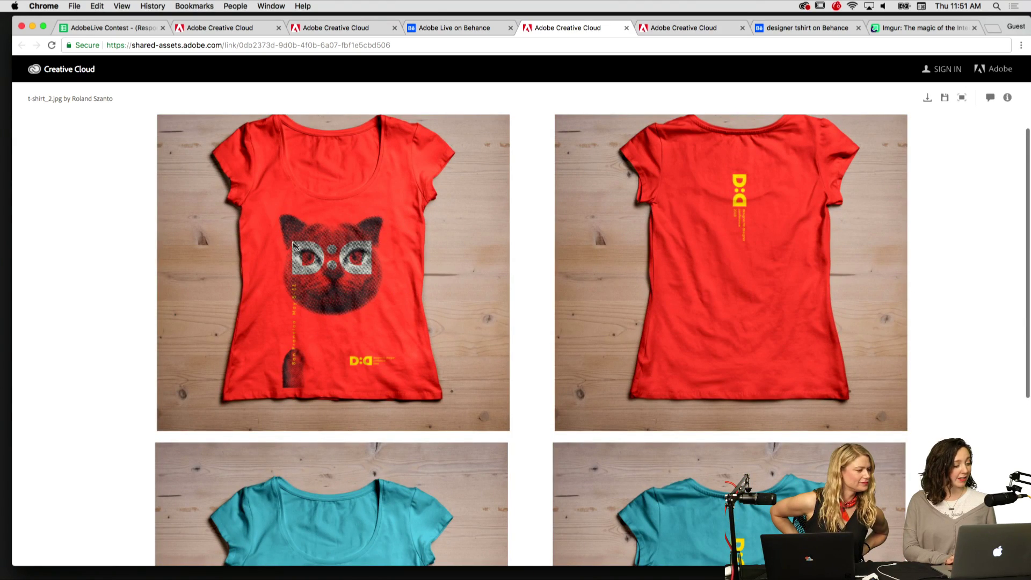
Step: Examine the playing-card T-shirt on Behance, enlarging its front and back images
{"action": "key", "text": "ctrl+shift+Tab"}
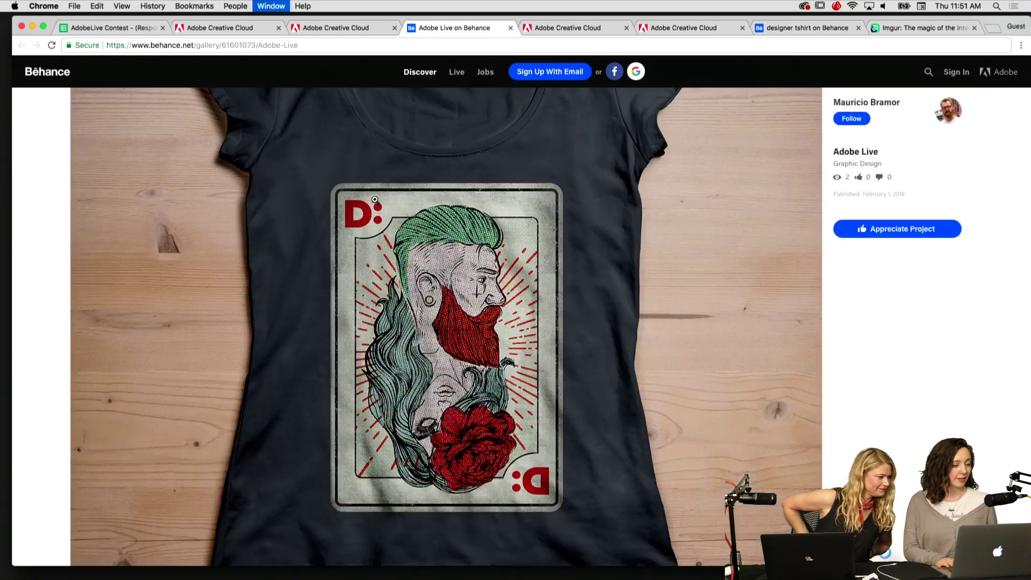
{"action": "scroll", "coordinate": [347, 205], "scroll_direction": "down", "scroll_amount": 10}
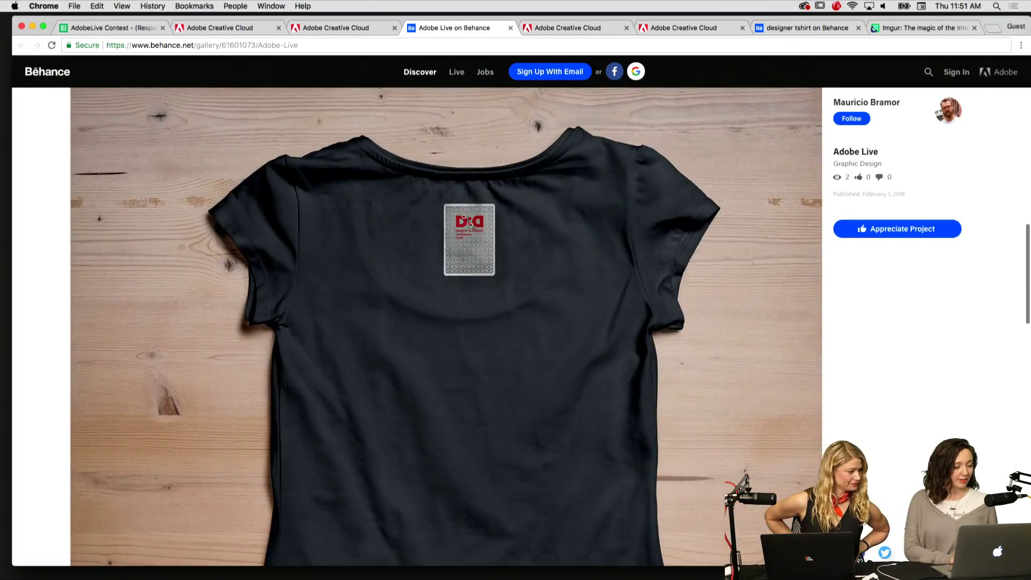
{"action": "left_click", "coordinate": [467, 241]}
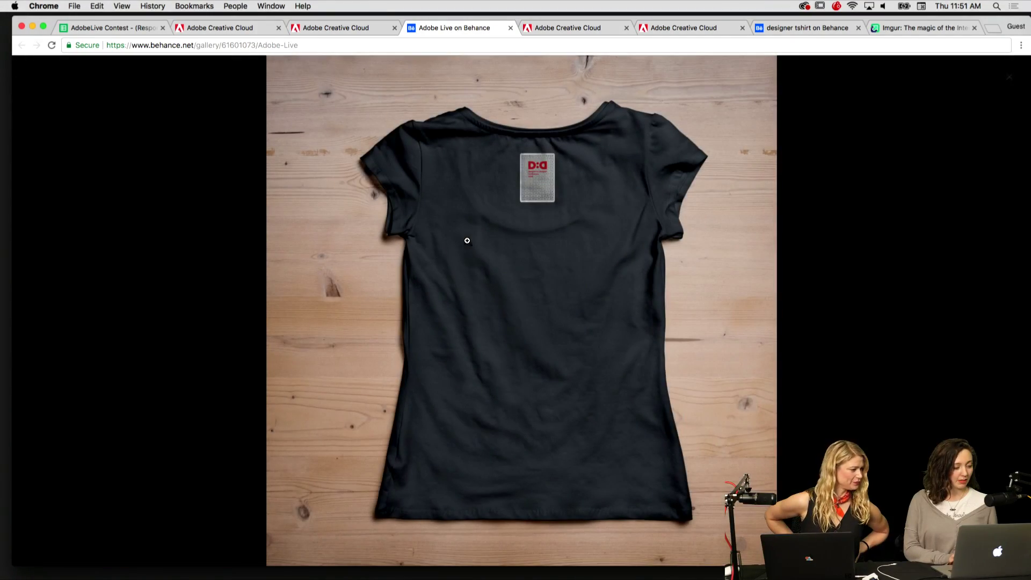
{"action": "left_click", "coordinate": [212, 234]}
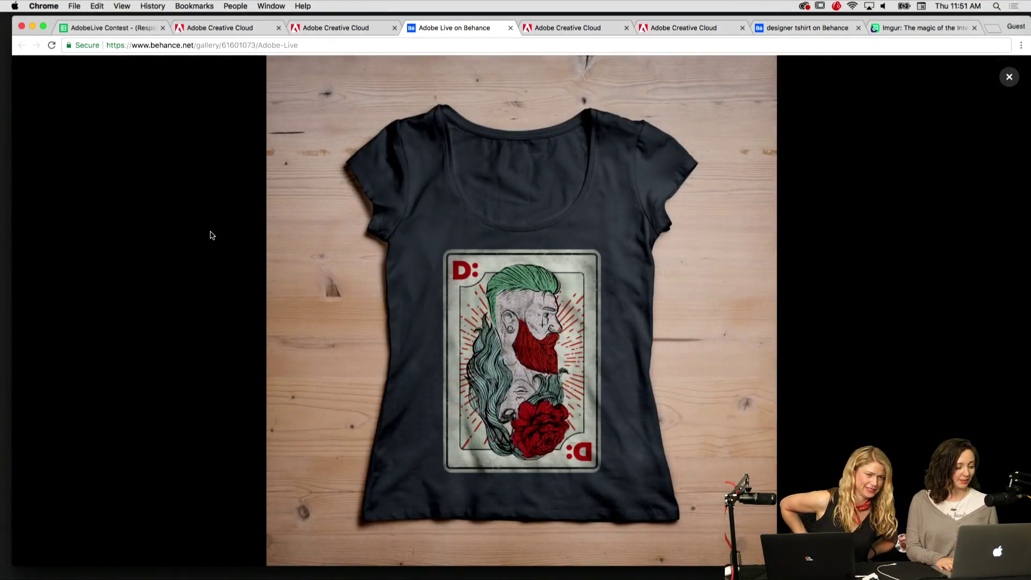
{"action": "left_click", "coordinate": [212, 235]}
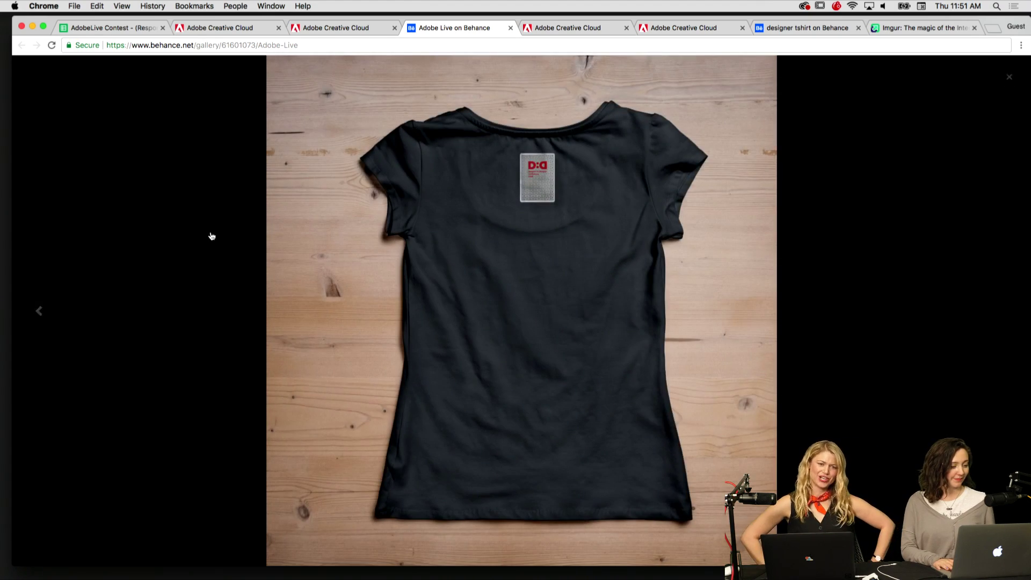
Step: Check the D2DT.png submission and the T-shirt with multicoloured repeated D:D shapes on Creative Cloud
{"action": "key", "text": "ctrl+shift+Tab"}
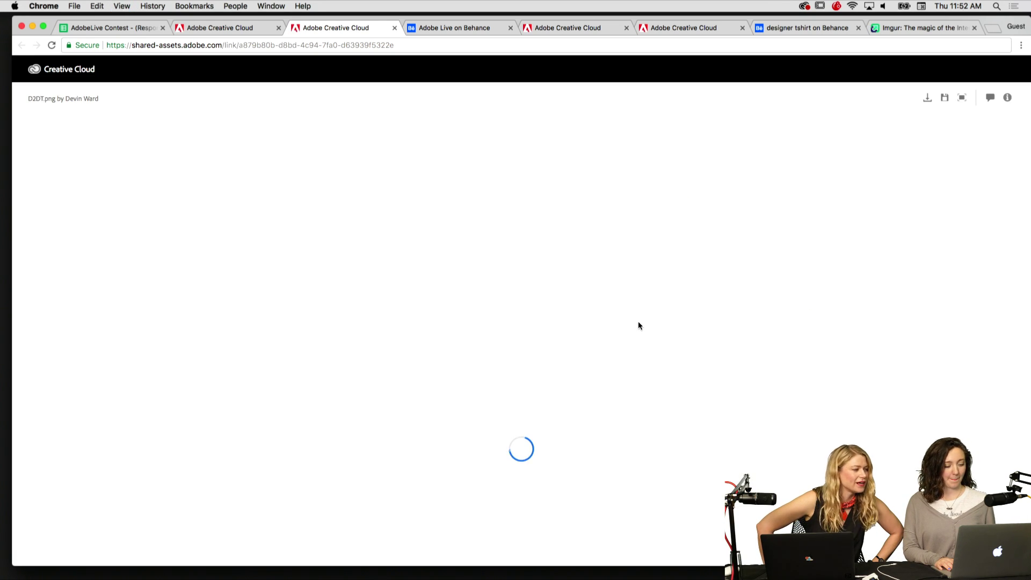
{"action": "key", "text": "ctrl+shift+Tab"}
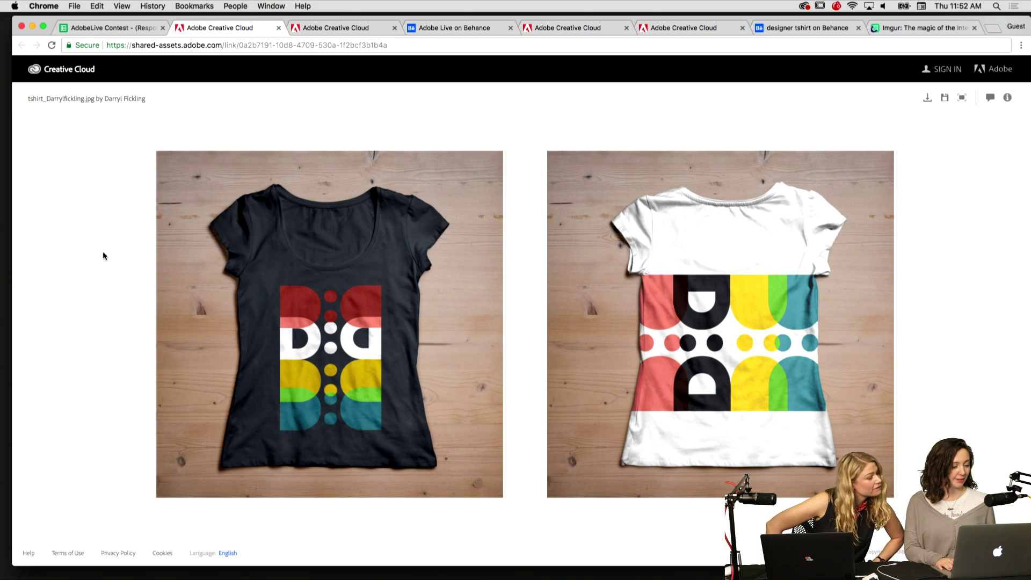
{"action": "key", "text": "ctrl+Tab"}
{"action": "key", "text": "ctrl+shift+Tab"}
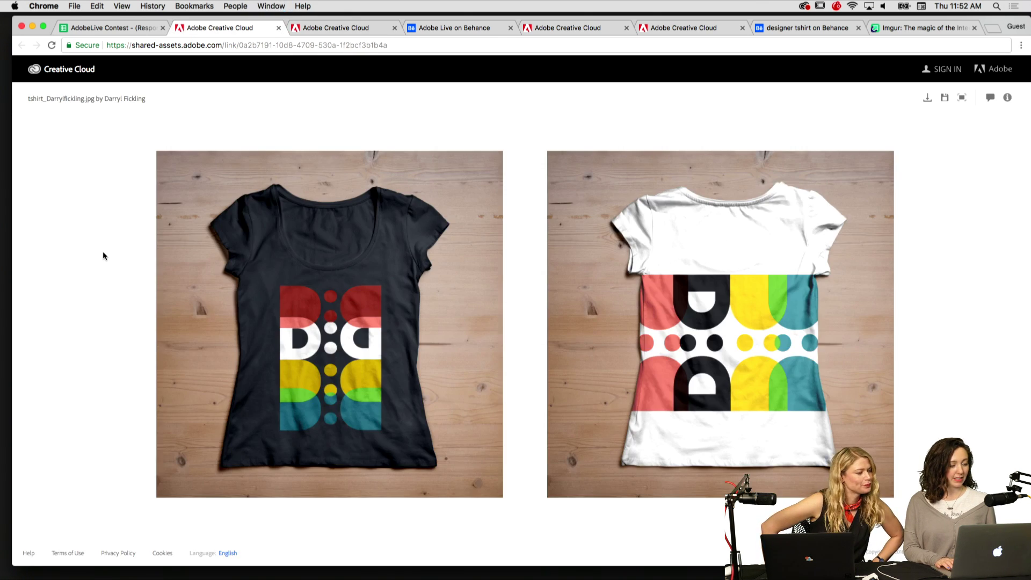
Step: Return to the t-shirt_2.jpg submission and examine its red and teal animal shirts in full-screen view
{"action": "key", "text": "ctrl+Tab"}
{"action": "key", "text": "ctrl+Tab"}
{"action": "key", "text": "ctrl+Tab"}
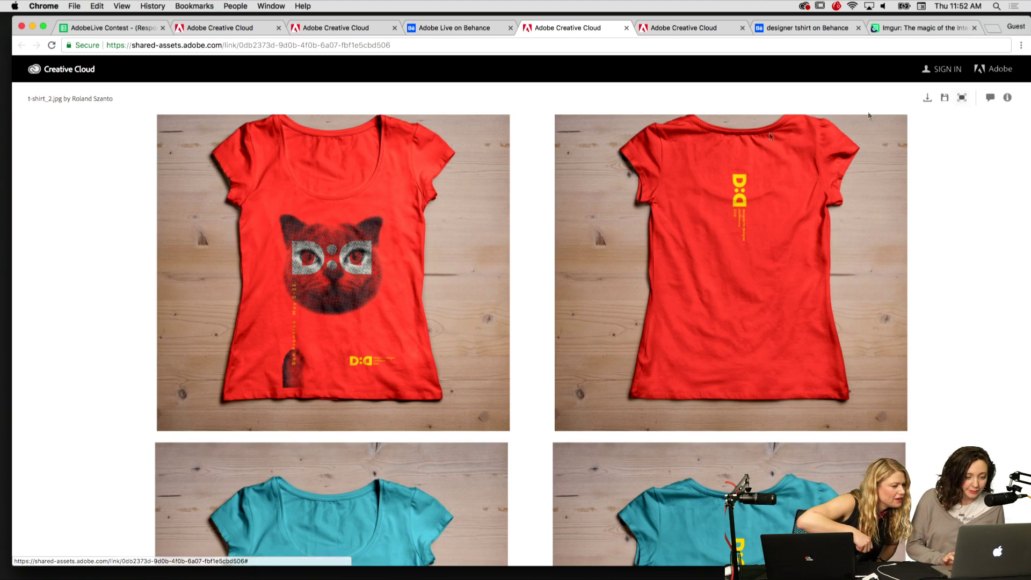
{"action": "left_click", "coordinate": [962, 98]}
{"action": "key", "text": "super+equal"}
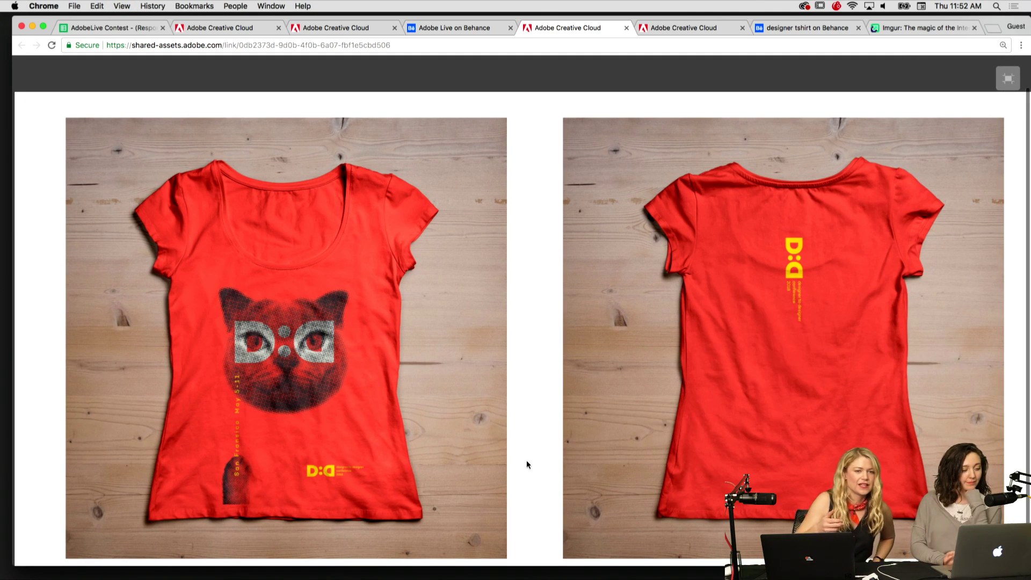
{"action": "scroll", "coordinate": [536, 350], "scroll_direction": "down", "scroll_amount": 2}
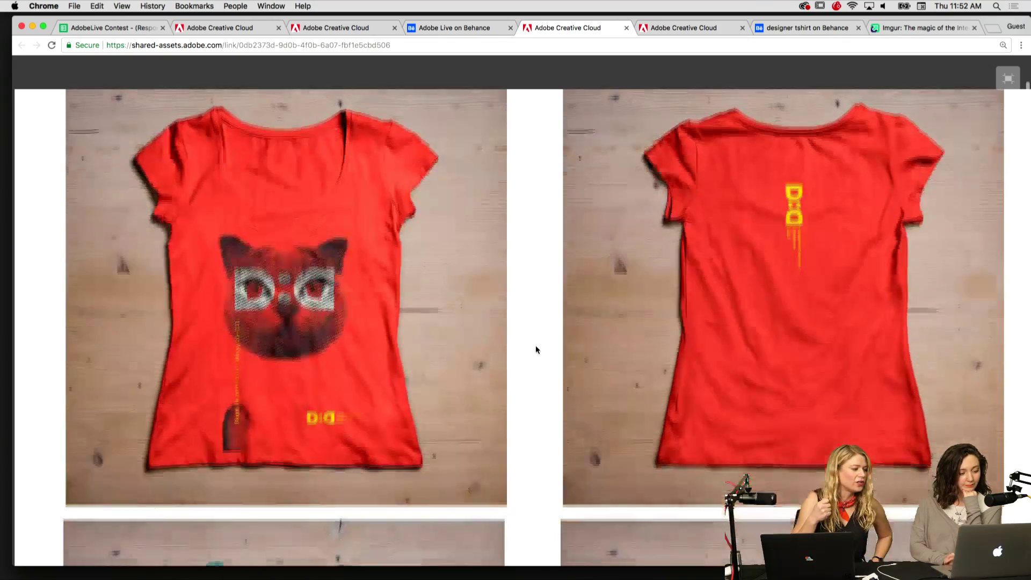
{"action": "scroll", "coordinate": [535, 350], "scroll_direction": "down", "scroll_amount": 10}
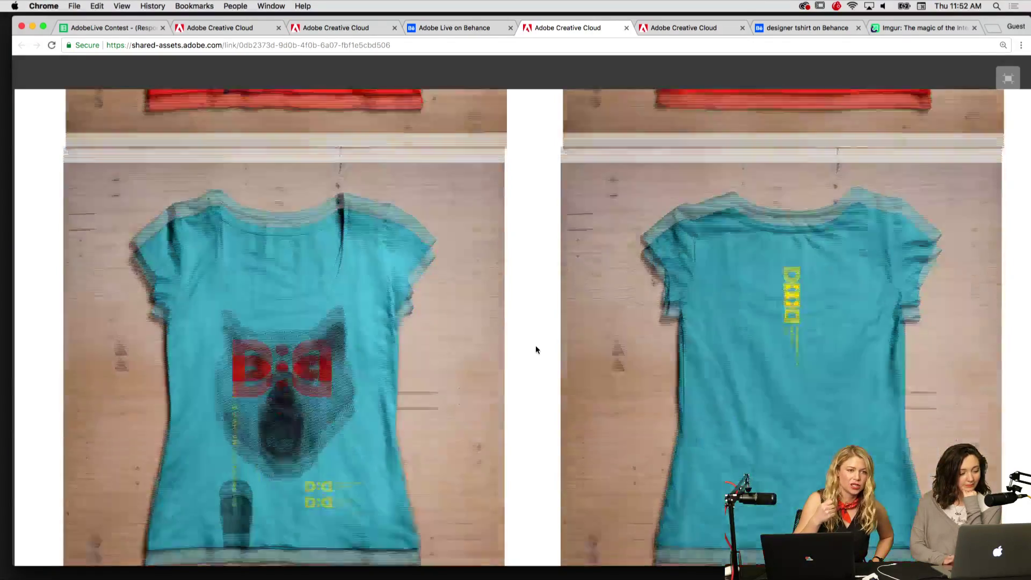
{"action": "scroll", "coordinate": [270, 381], "scroll_direction": "up", "scroll_amount": 10}
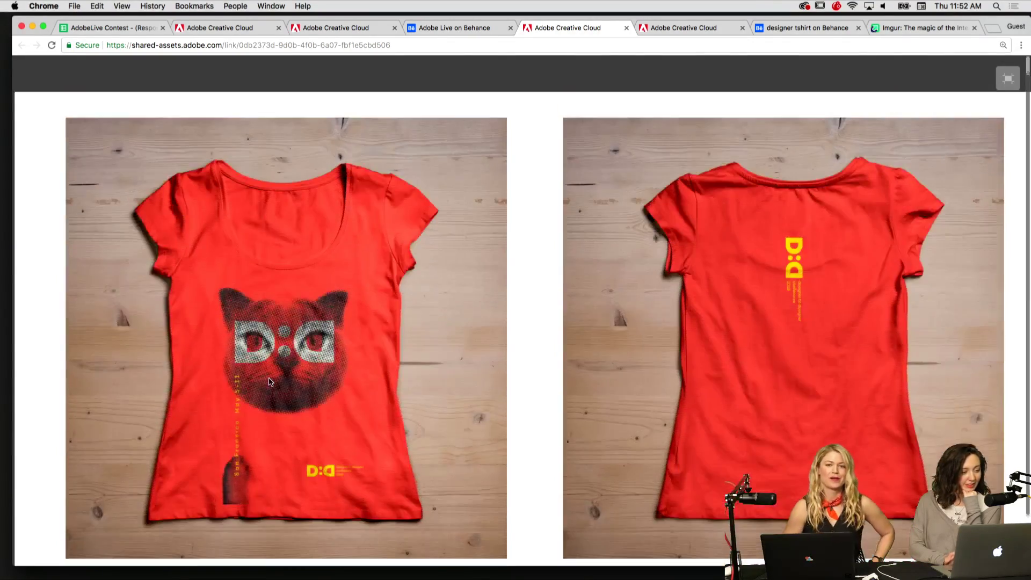
{"action": "left_click", "coordinate": [1007, 79]}
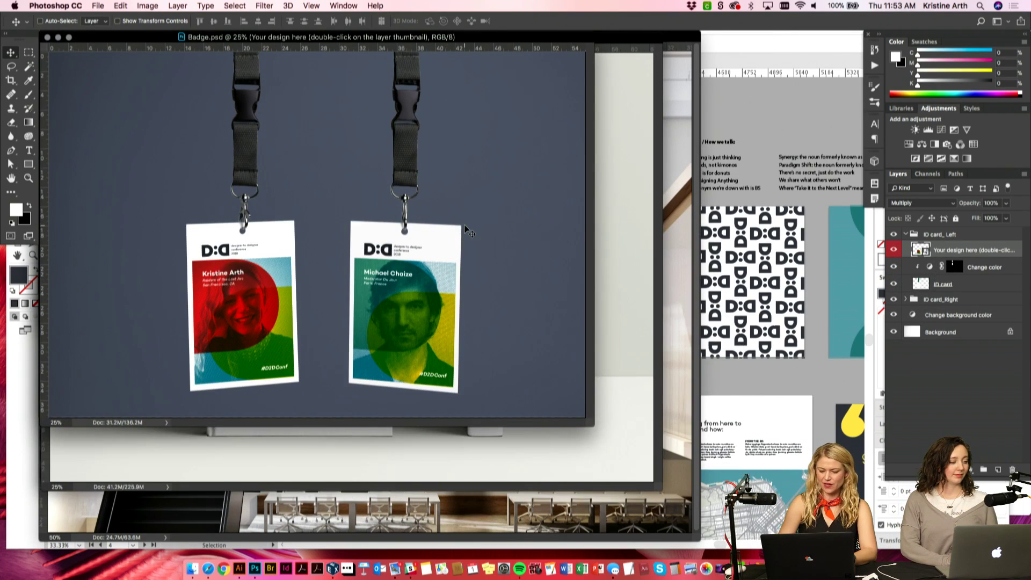
Step: Show the Badge.psd mockup in Photoshop at 33.3% and minimize the Badge.psd and Book.psd windows after viewing them
{"action": "key", "text": "super+plus"}
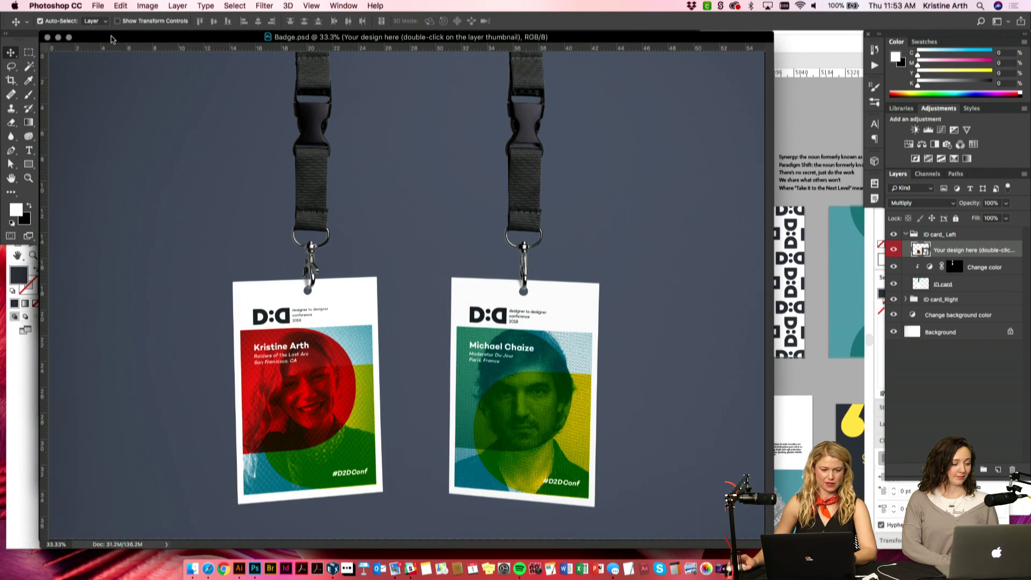
{"action": "left_click", "coordinate": [58, 38]}
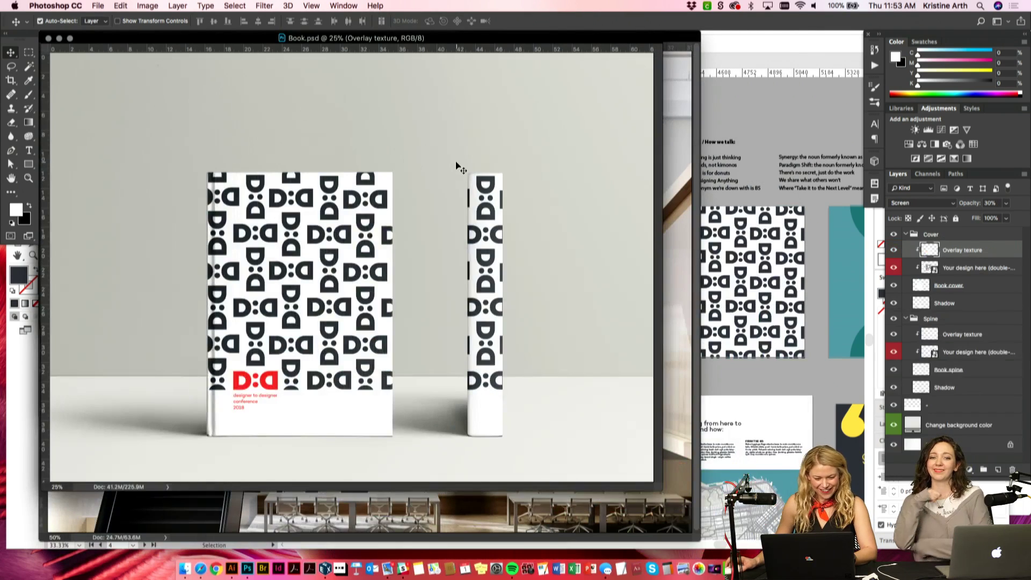
{"action": "left_click", "coordinate": [59, 39]}
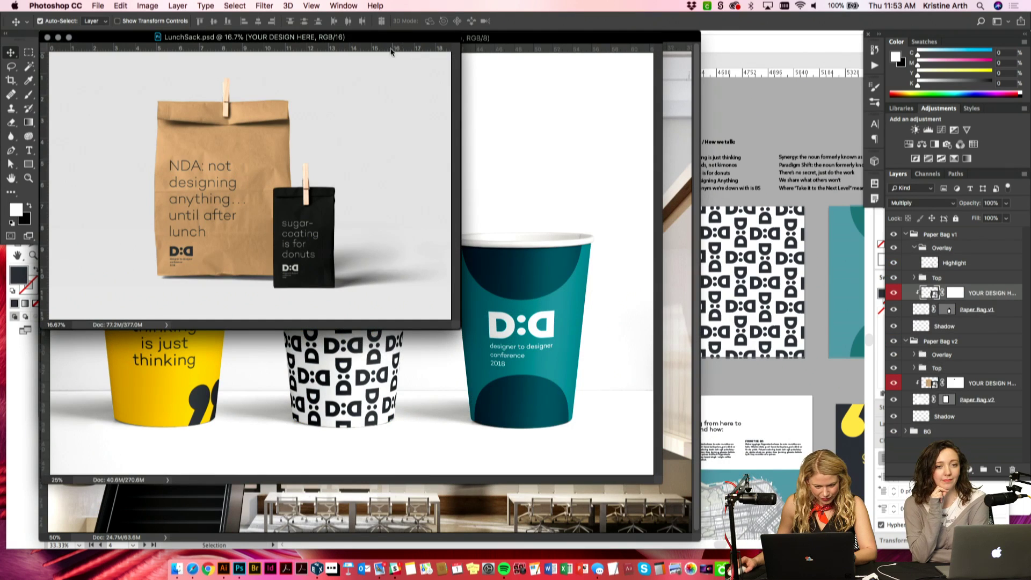
Step: Enlarge the LunchSack.psd mockup to 33.3% to view both paper bags, and minimize its window
{"action": "key", "text": "super+plus"}
{"action": "key", "text": "super+plus"}
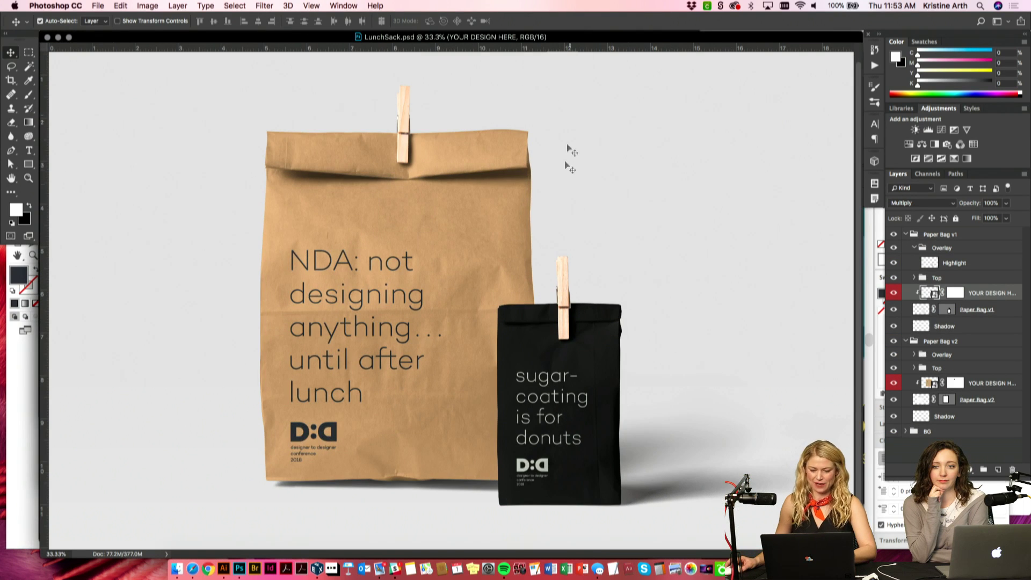
{"action": "left_click", "coordinate": [58, 38]}
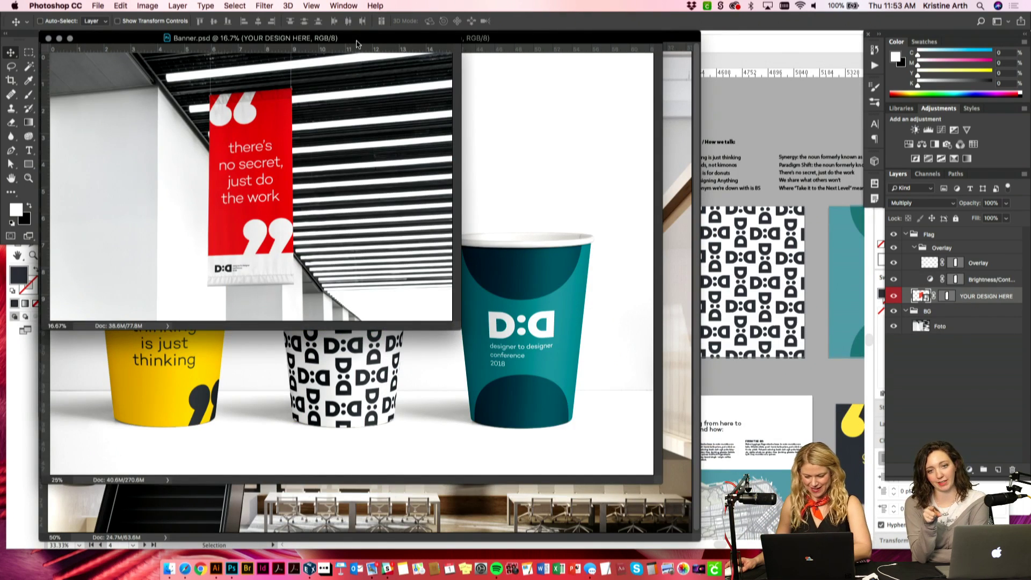
Step: Enlarge the Banner.psd mockup to 33.3% to view the red hanging banner, and minimize its window
{"action": "key", "text": "super+plus"}
{"action": "key", "text": "super+plus"}
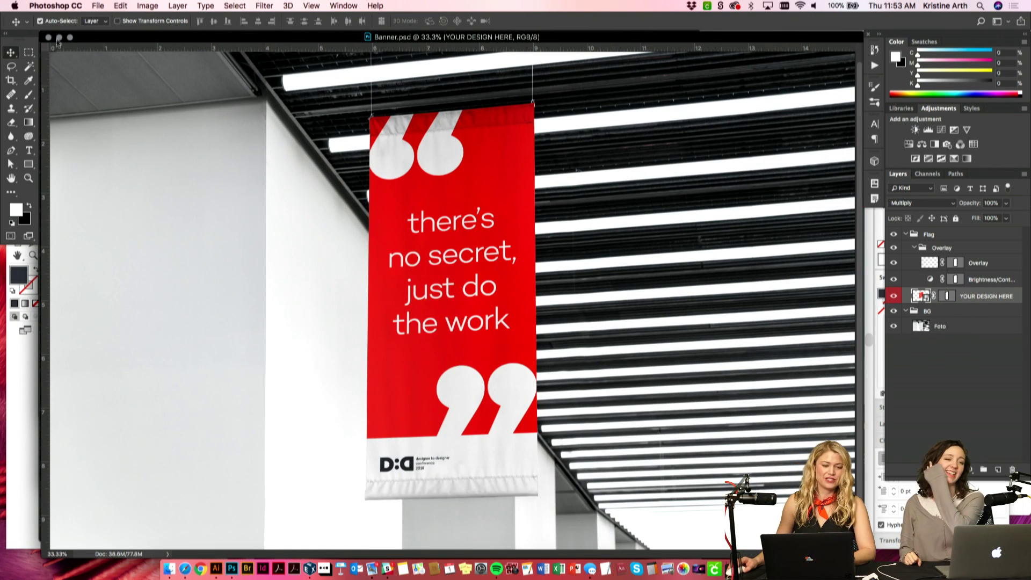
{"action": "left_click", "coordinate": [59, 39]}
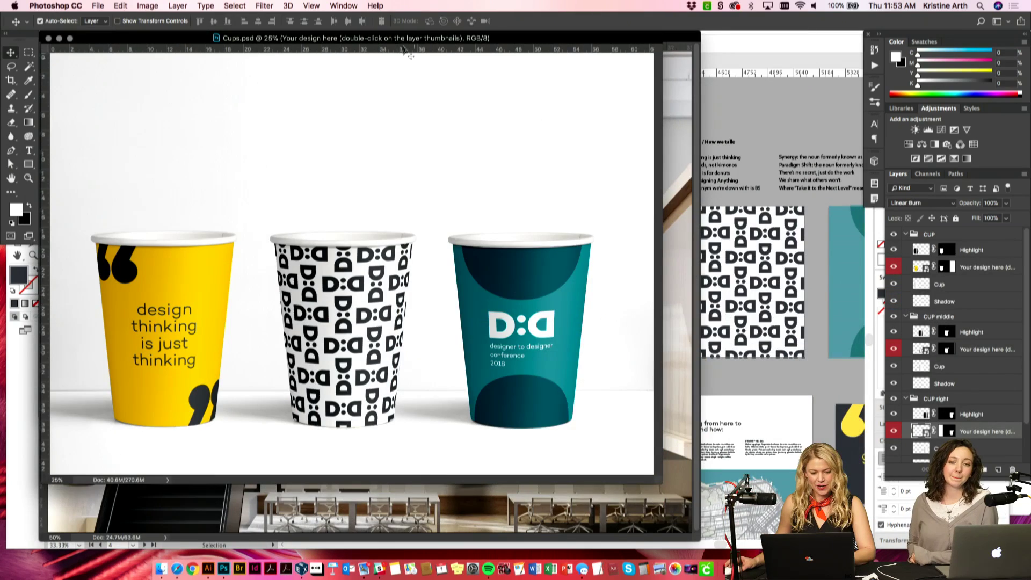
Step: Enlarge the Cups.psd mockup to 33.3% to view the three cups, and clear it and the interior mockup behind it
{"action": "key", "text": "super+plus"}
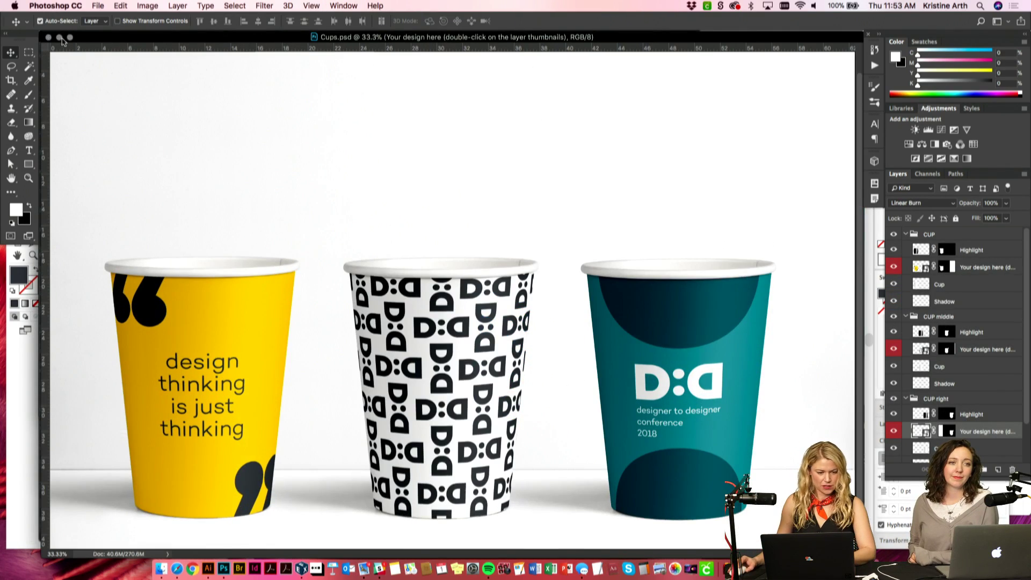
{"action": "left_click", "coordinate": [60, 37]}
{"action": "key", "text": "super+w"}
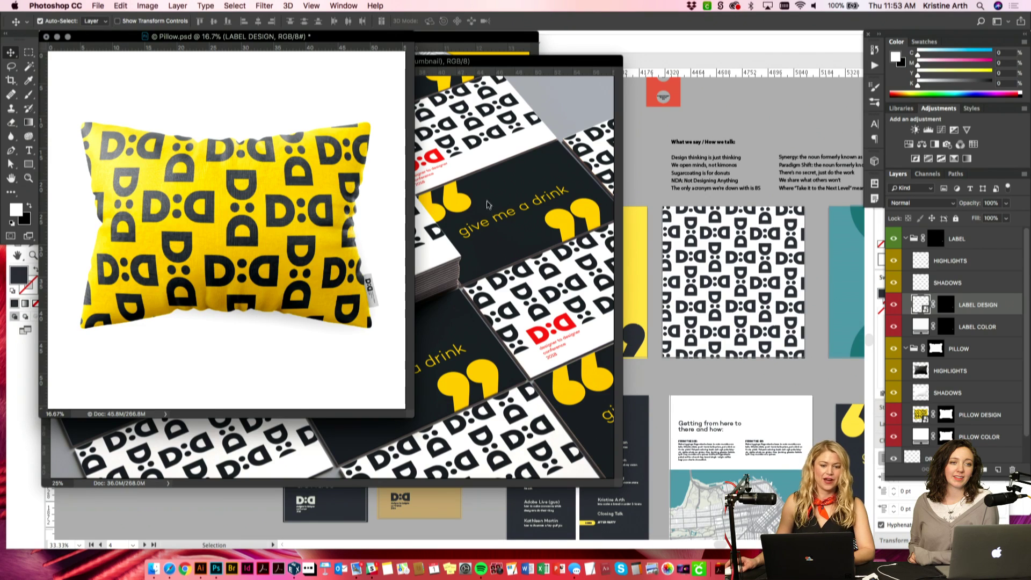
Step: Bring the Cards.psd mockup forward for viewing and minimize the Pillow.psd and Cards.psd windows
{"action": "left_click", "coordinate": [493, 208]}
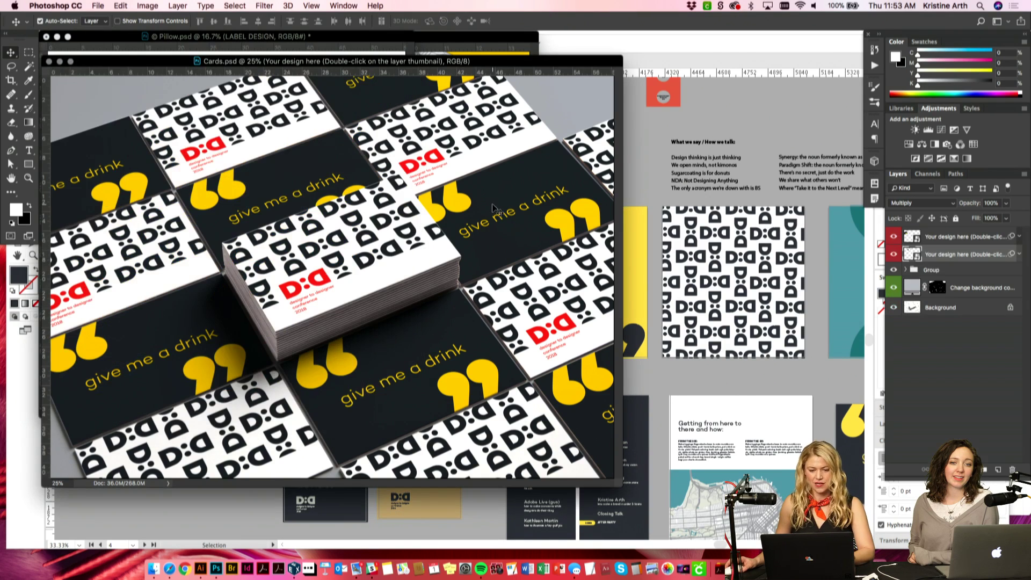
{"action": "left_click", "coordinate": [57, 36]}
{"action": "left_click", "coordinate": [60, 62]}
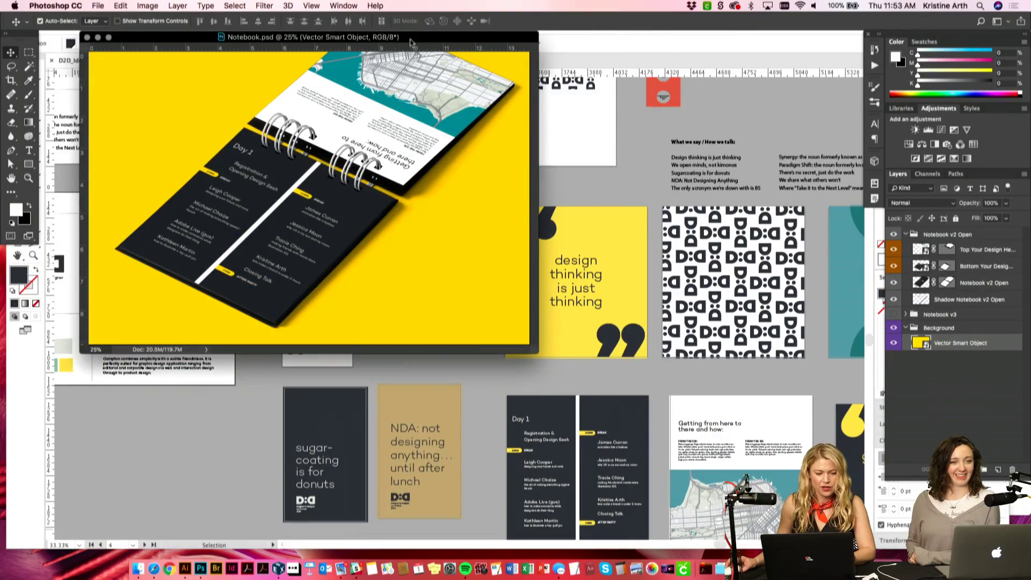
Step: View the Notebook.psd mockup at 50% and 33.3%, and minimize its window
{"action": "key", "text": "super+plus"}
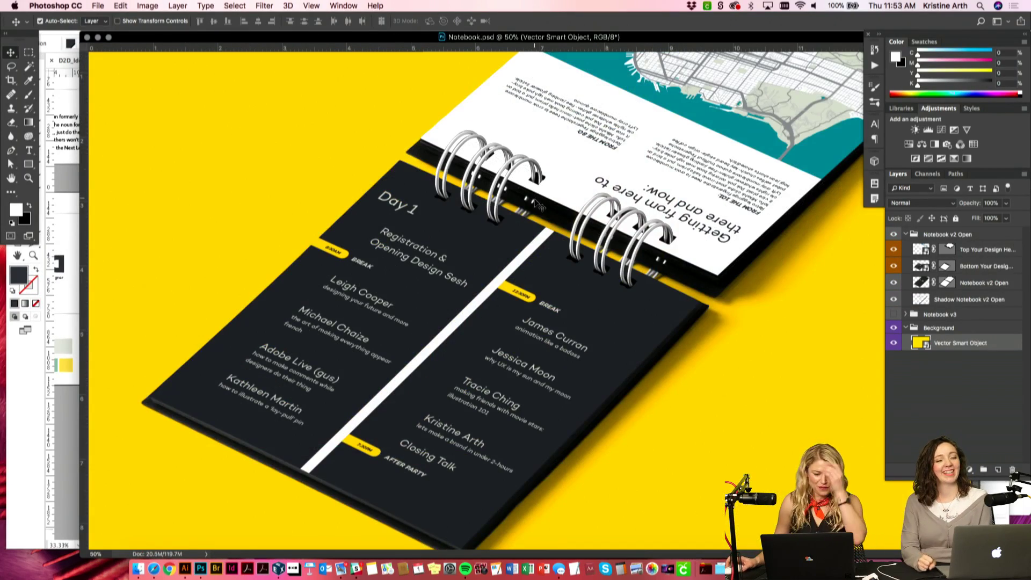
{"action": "key", "text": "super+minus"}
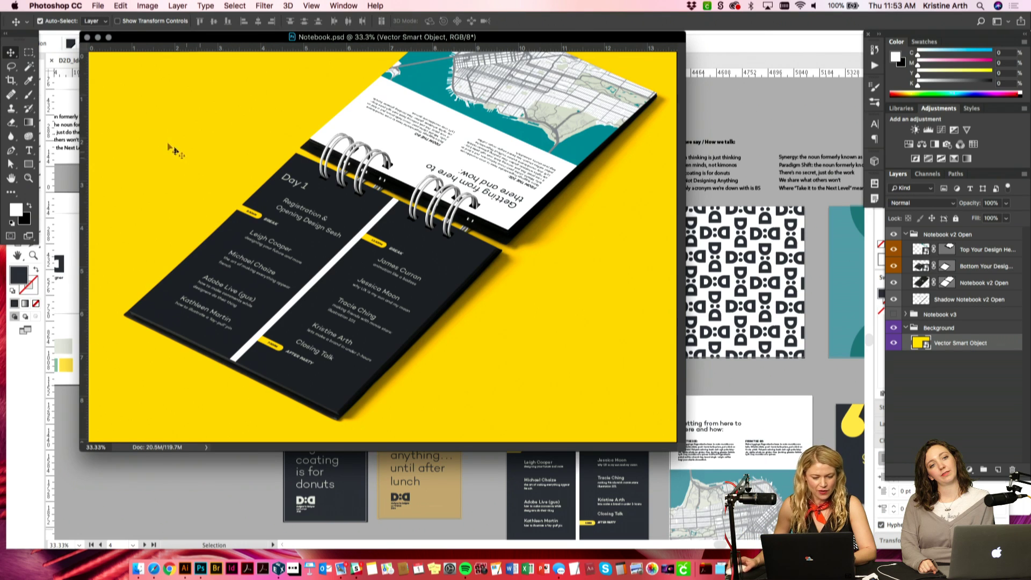
{"action": "left_click", "coordinate": [99, 38]}
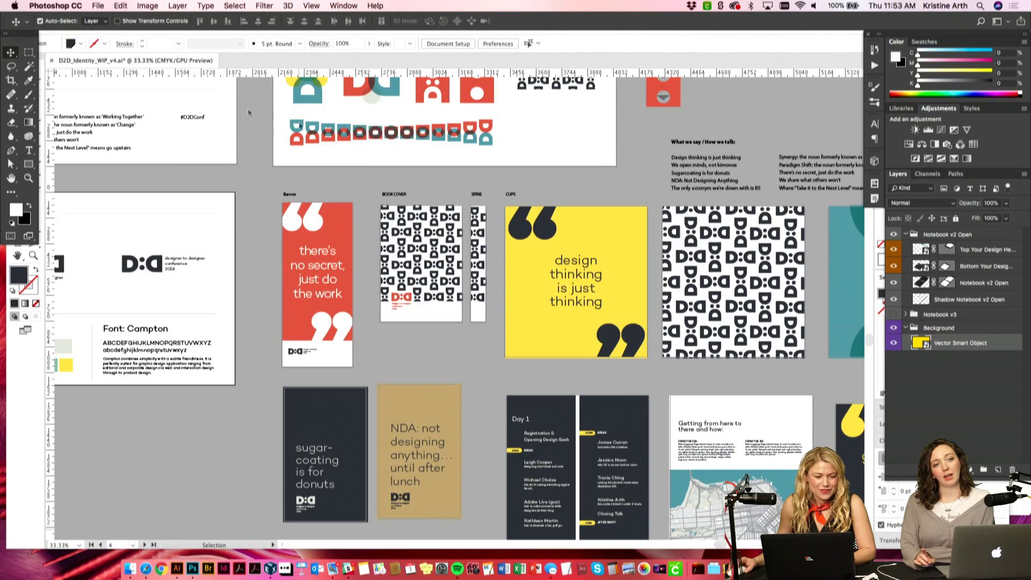
Step: Switch to Illustrator and review the D:D Positioning artboard fitted to the window, continuing down to the D:D System artboard
{"action": "left_click", "coordinate": [271, 164]}
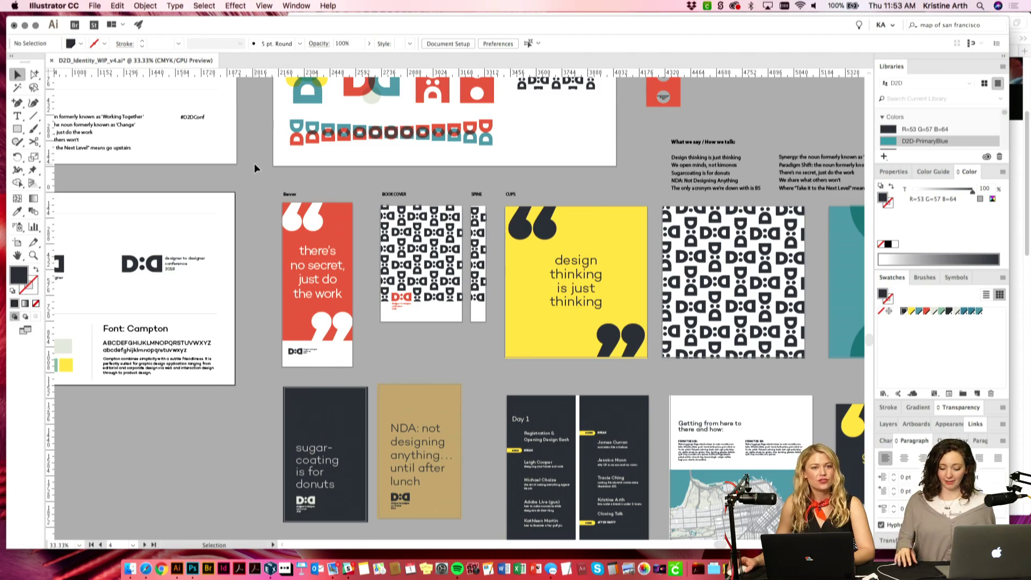
{"action": "left_click_drag", "start_coordinate": [252, 163], "coordinate": [471, 215]}
{"action": "key", "text": "super+equal"}
{"action": "left_click_drag", "start_coordinate": [635, 235], "coordinate": [307, 346]}
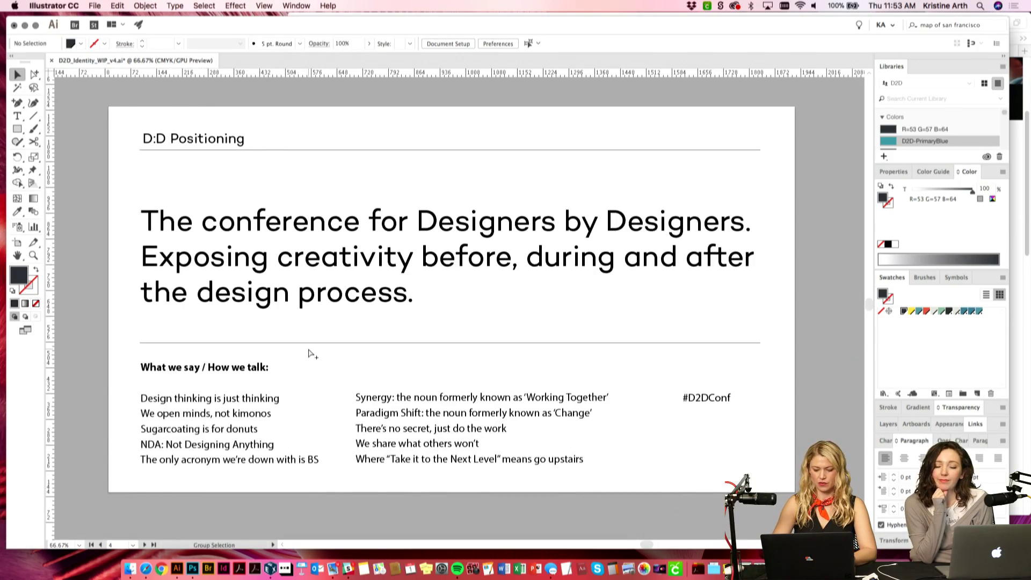
{"action": "key", "text": "super+0"}
{"action": "scroll", "coordinate": [308, 347], "scroll_direction": "up", "scroll_amount": 10}
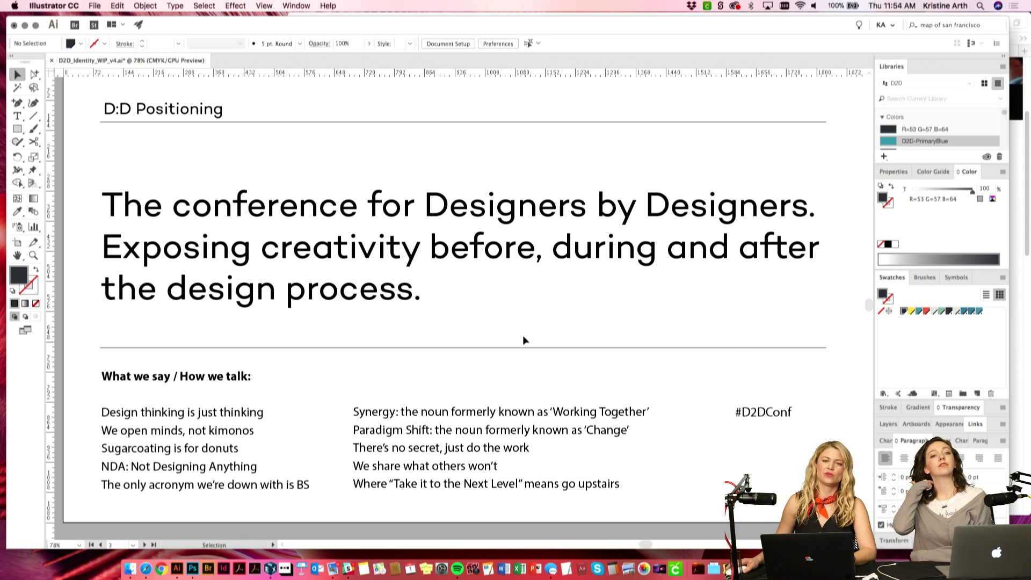
{"action": "scroll", "coordinate": [525, 323], "scroll_direction": "down", "scroll_amount": 10}
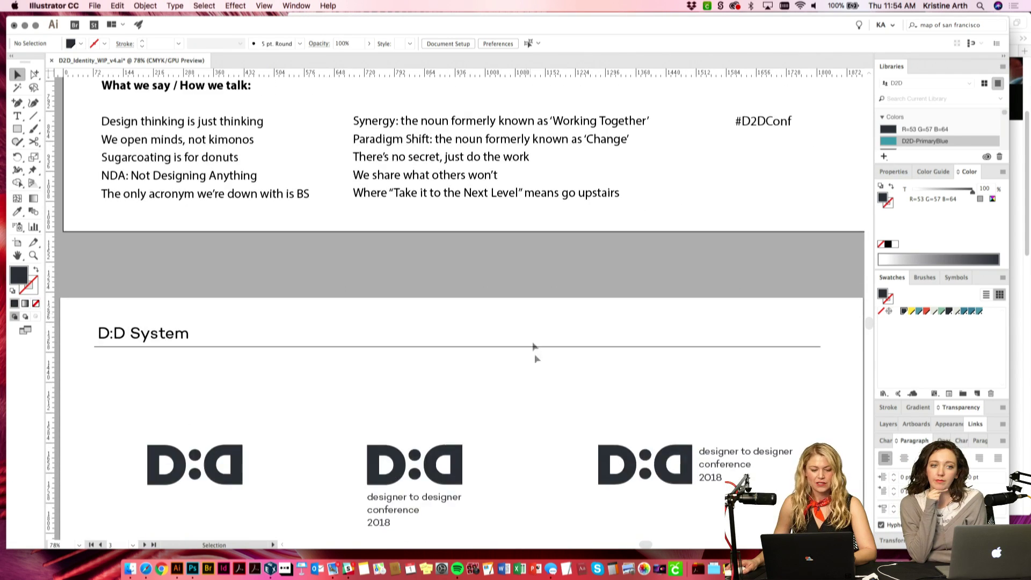
Step: Review the D:D System and Graphic Assets artboards, and deselect the teal closing quotation marks
{"action": "left_click_drag", "start_coordinate": [520, 141], "coordinate": [527, 168]}
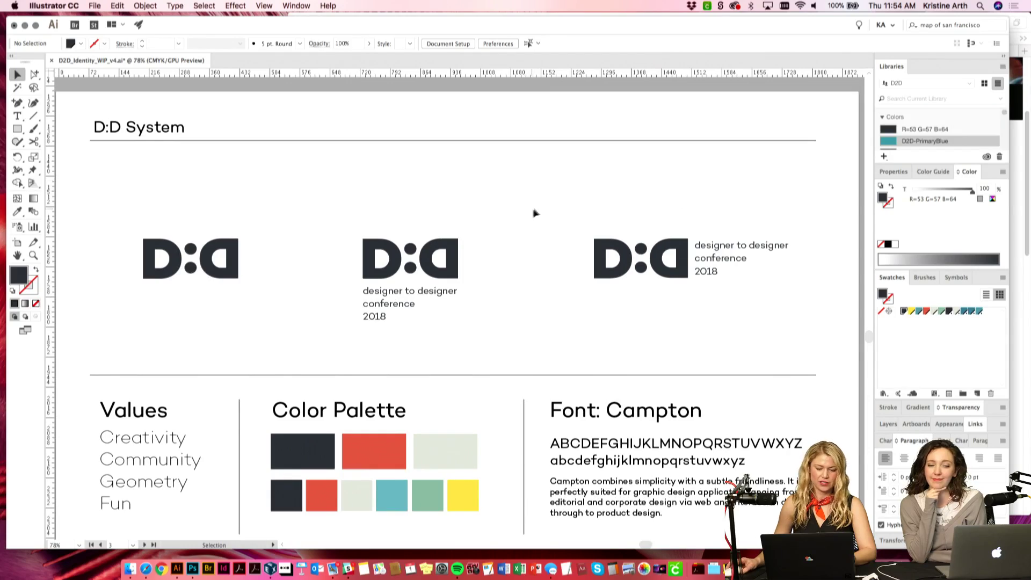
{"action": "left_click_drag", "start_coordinate": [669, 172], "coordinate": [278, 422]}
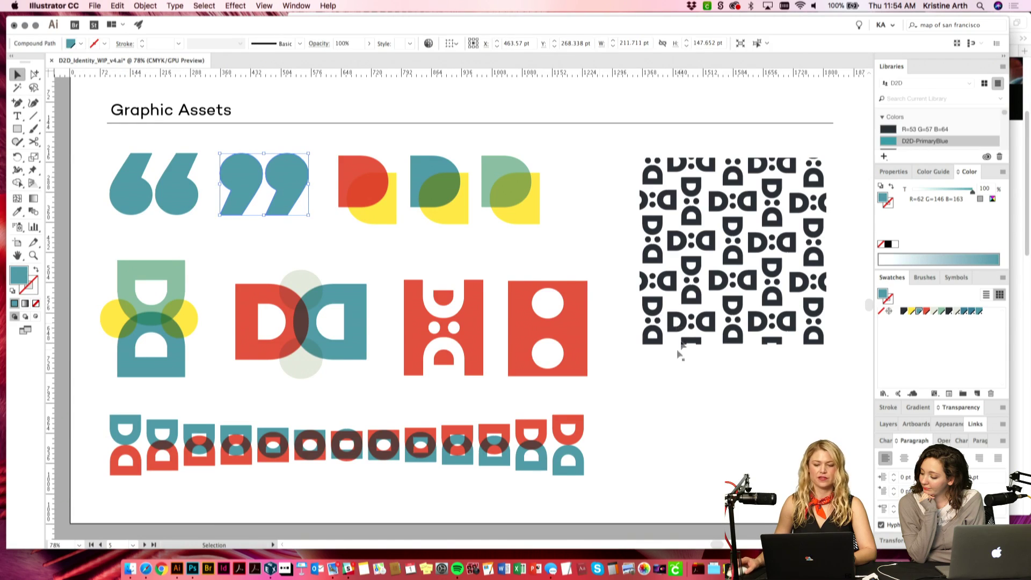
{"action": "left_click", "coordinate": [749, 404]}
Step: Review the Banner, Book Cover, Spine and Cups artwork, continuing to the D:D pattern panel beside the yellow cup design
{"action": "scroll", "coordinate": [709, 322], "scroll_direction": "down", "scroll_amount": 10}
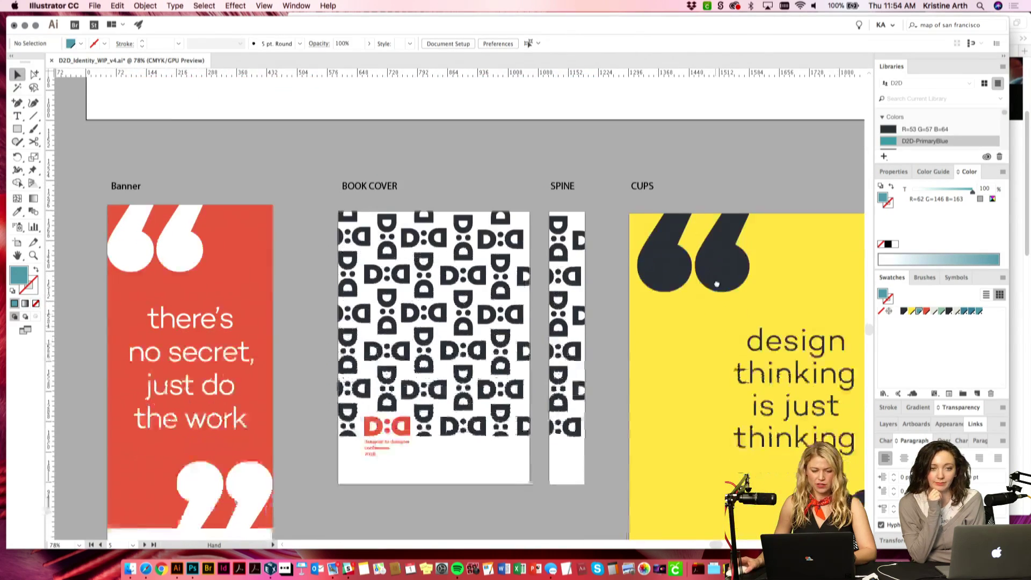
{"action": "scroll", "coordinate": [719, 245], "scroll_direction": "right", "scroll_amount": 2}
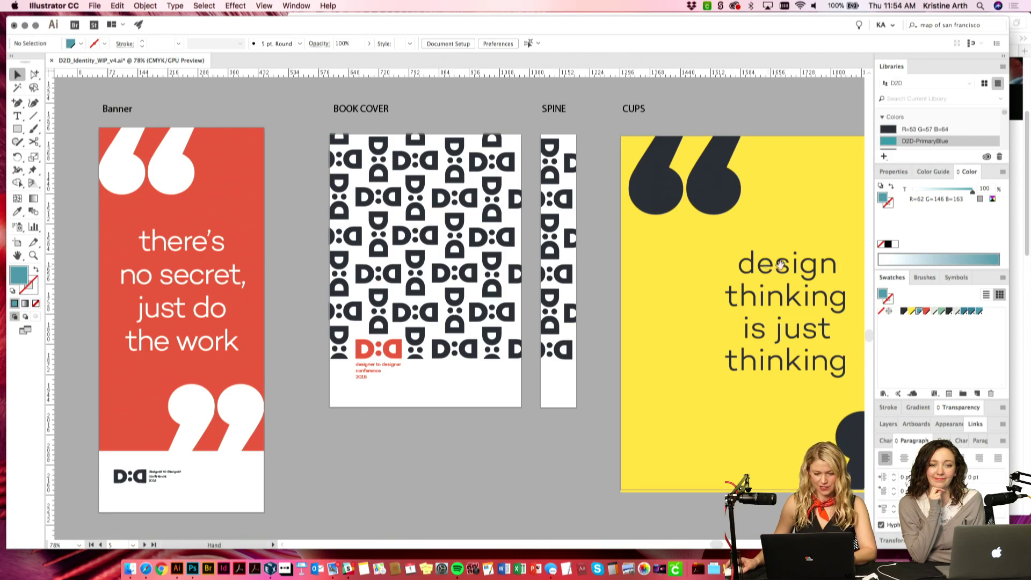
{"action": "scroll", "coordinate": [679, 290], "scroll_direction": "right", "scroll_amount": 10}
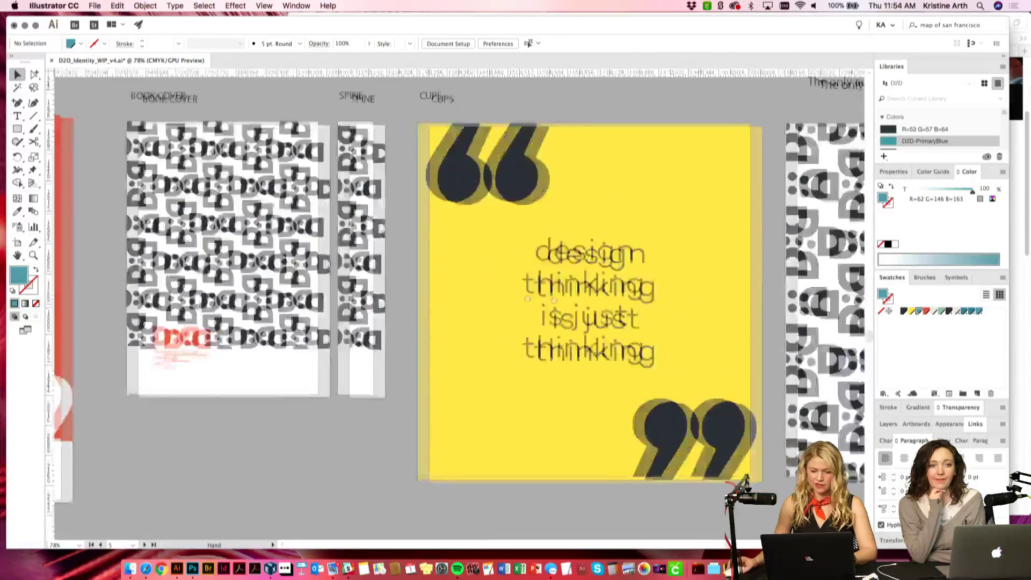
{"action": "scroll", "coordinate": [483, 322], "scroll_direction": "right", "scroll_amount": 8}
{"action": "scroll", "coordinate": [408, 354], "scroll_direction": "down", "scroll_amount": 8}
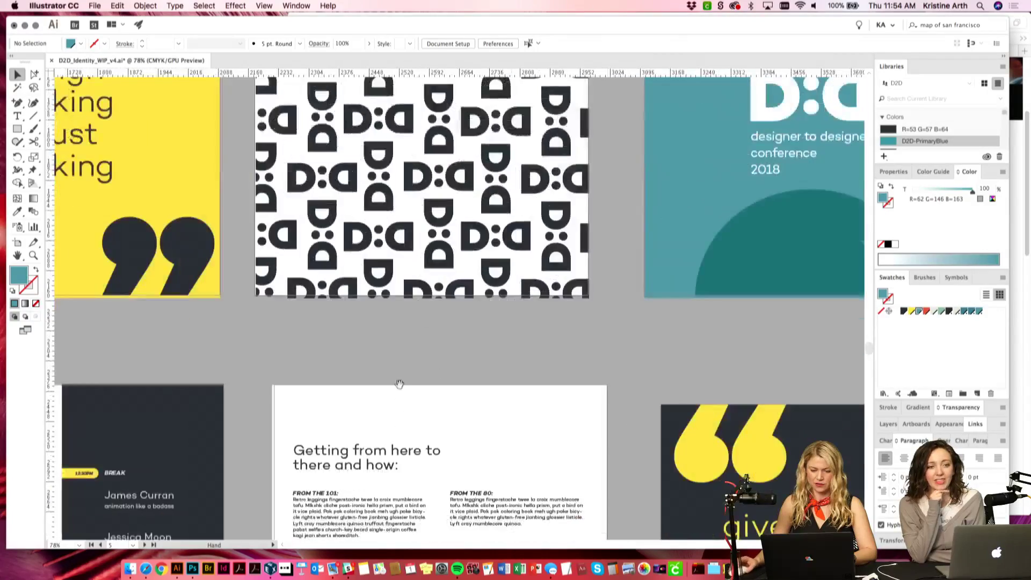
Step: Review the Day 1 schedule, the two notebook covers with quotes, and the two portrait conference badges
{"action": "scroll", "coordinate": [408, 322], "scroll_direction": "down", "scroll_amount": 5}
{"action": "scroll", "coordinate": [483, 317], "scroll_direction": "left", "scroll_amount": 10}
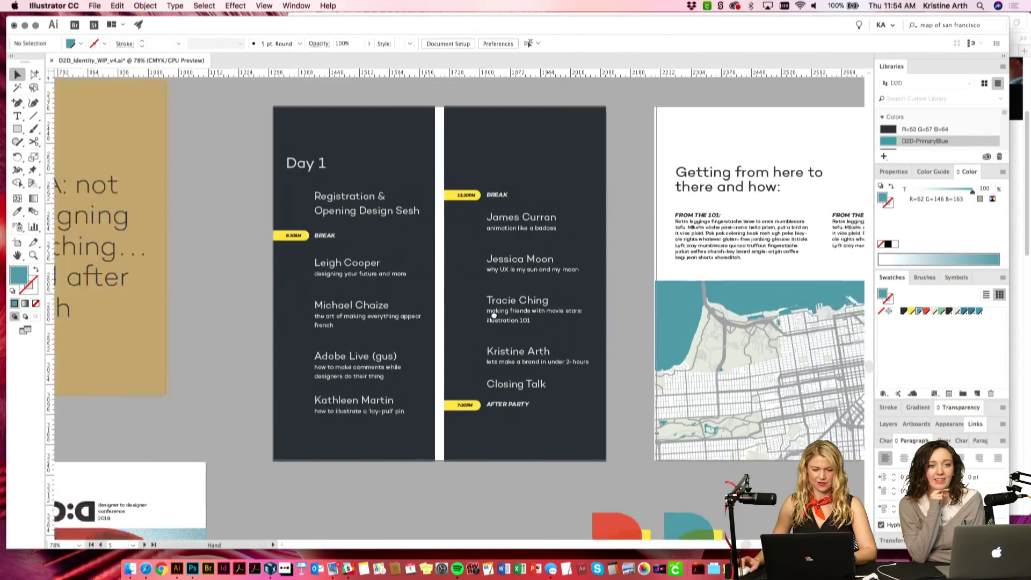
{"action": "scroll", "coordinate": [537, 322], "scroll_direction": "left", "scroll_amount": 6}
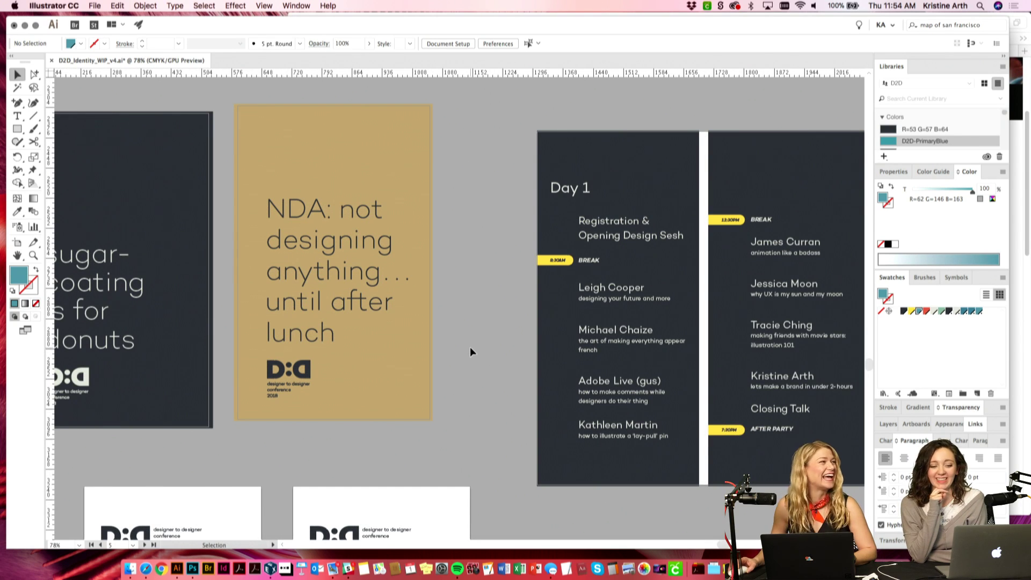
{"action": "scroll", "coordinate": [470, 352], "scroll_direction": "down", "scroll_amount": 3}
{"action": "scroll", "coordinate": [470, 352], "scroll_direction": "left", "scroll_amount": 4}
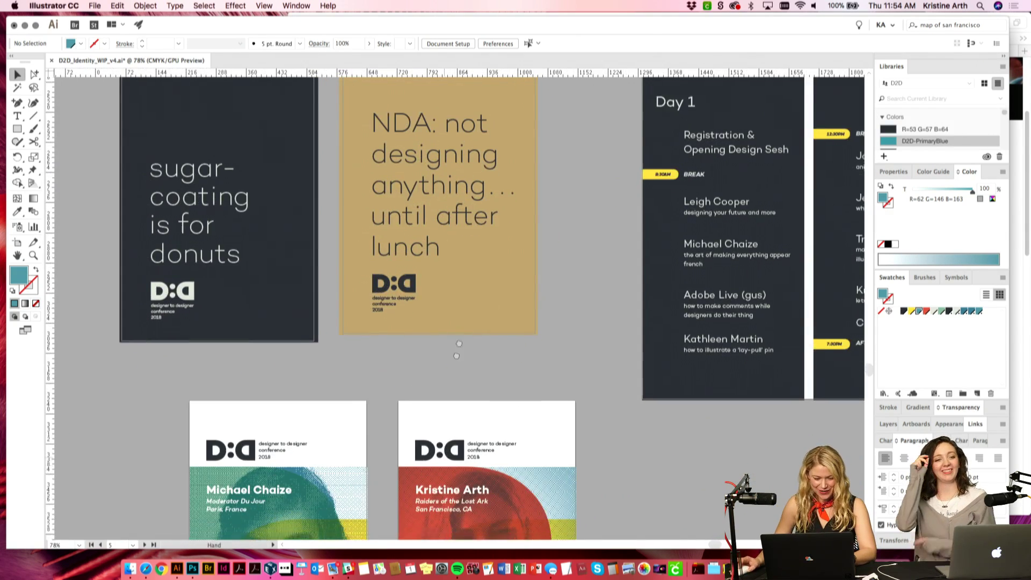
{"action": "scroll", "coordinate": [459, 322], "scroll_direction": "down", "scroll_amount": 8}
{"action": "scroll", "coordinate": [459, 322], "scroll_direction": "left", "scroll_amount": 1}
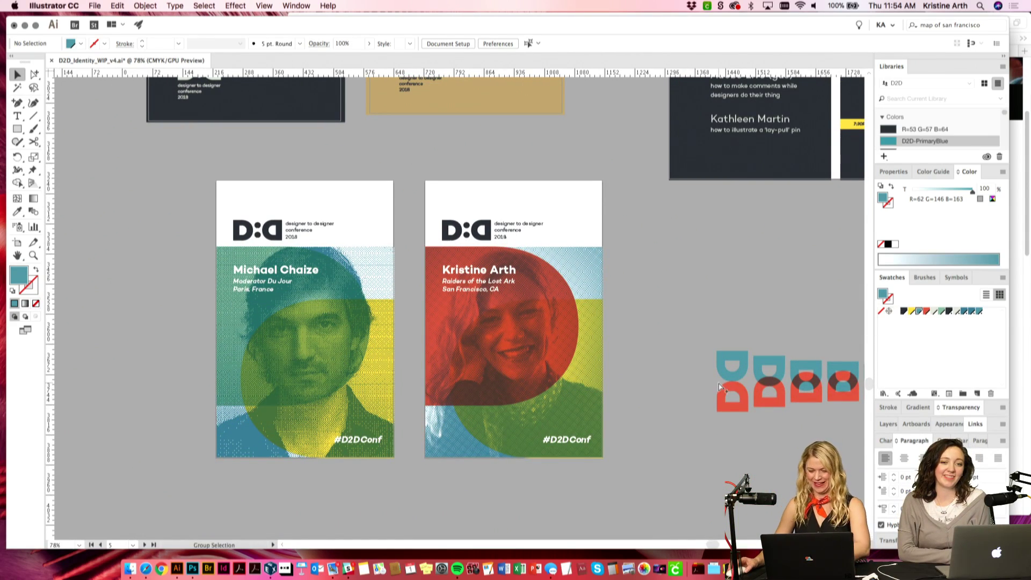
Step: Enlarge the document view to 100% and examine the two portrait badges and the Day 1 schedule spread
{"action": "key", "text": "super+equal"}
{"action": "scroll", "coordinate": [714, 215], "scroll_direction": "up", "scroll_amount": 6}
{"action": "scroll", "coordinate": [715, 214], "scroll_direction": "right", "scroll_amount": 6}
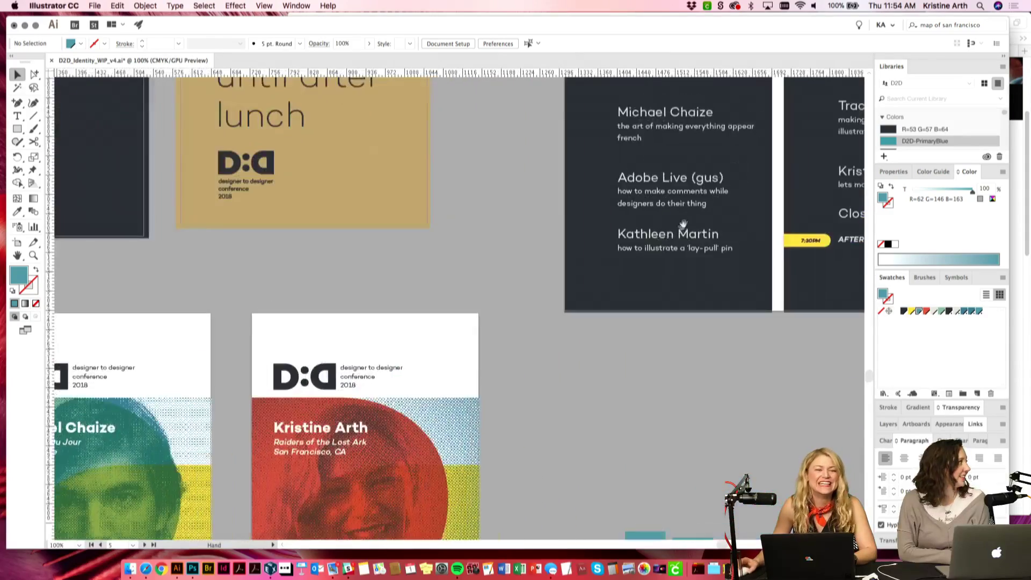
{"action": "scroll", "coordinate": [683, 222], "scroll_direction": "up", "scroll_amount": 3}
{"action": "scroll", "coordinate": [683, 223], "scroll_direction": "right", "scroll_amount": 3}
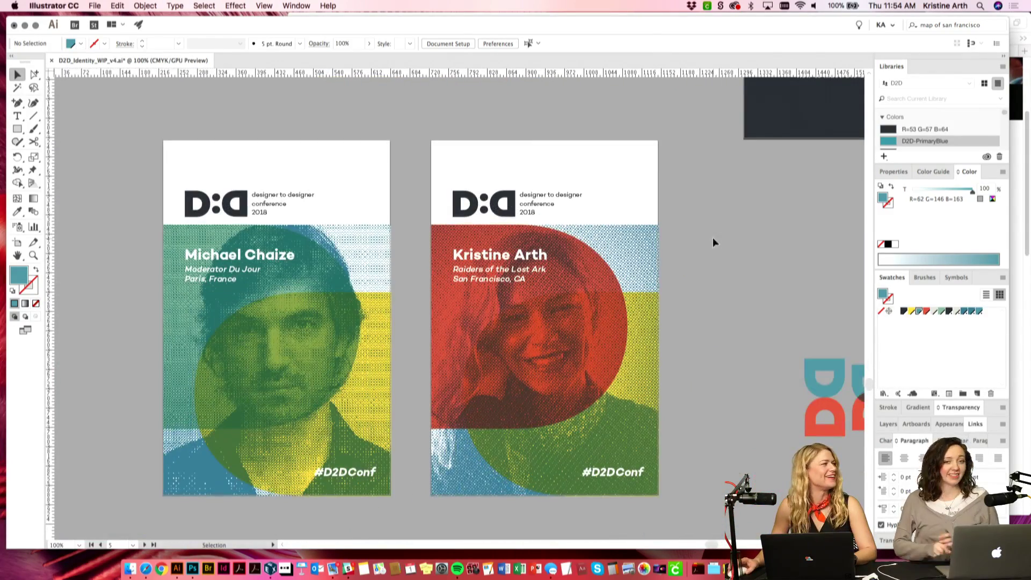
{"action": "scroll", "coordinate": [710, 201], "scroll_direction": "up", "scroll_amount": 10}
{"action": "scroll", "coordinate": [710, 201], "scroll_direction": "right", "scroll_amount": 12}
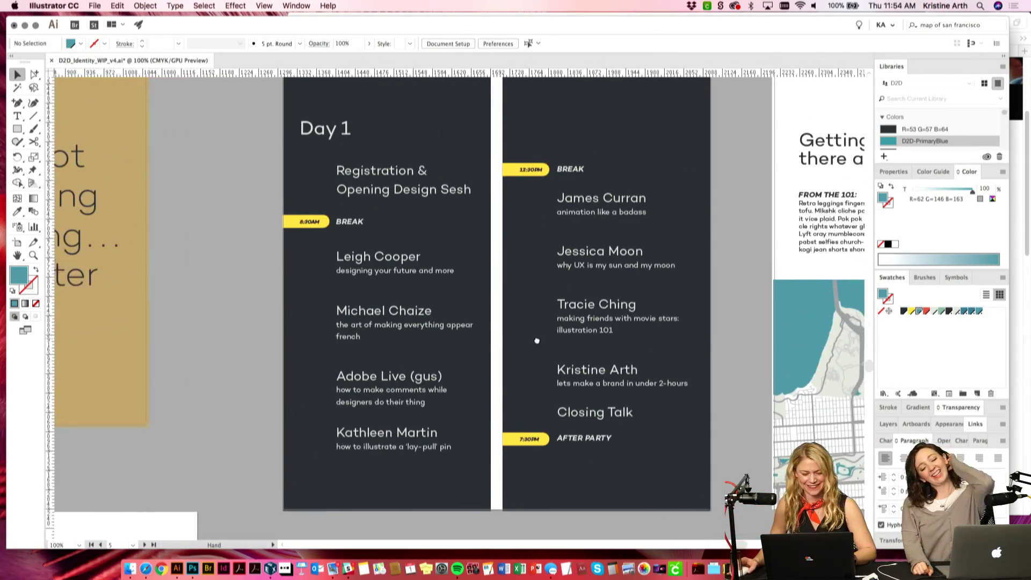